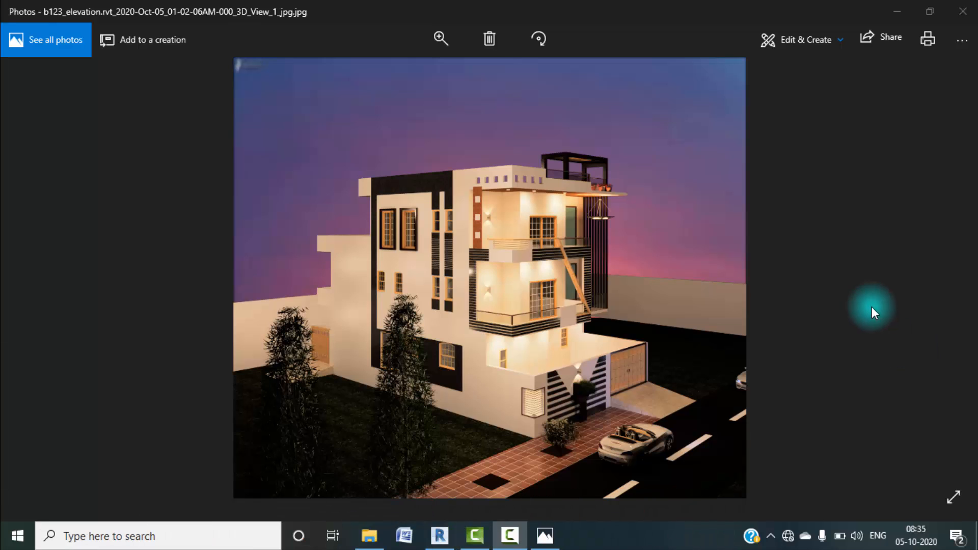
- Switch to Revit and examine the b123 elevation house model from its front corner in the default 3D view
{"action": "left_click", "coordinate": [439, 535]}
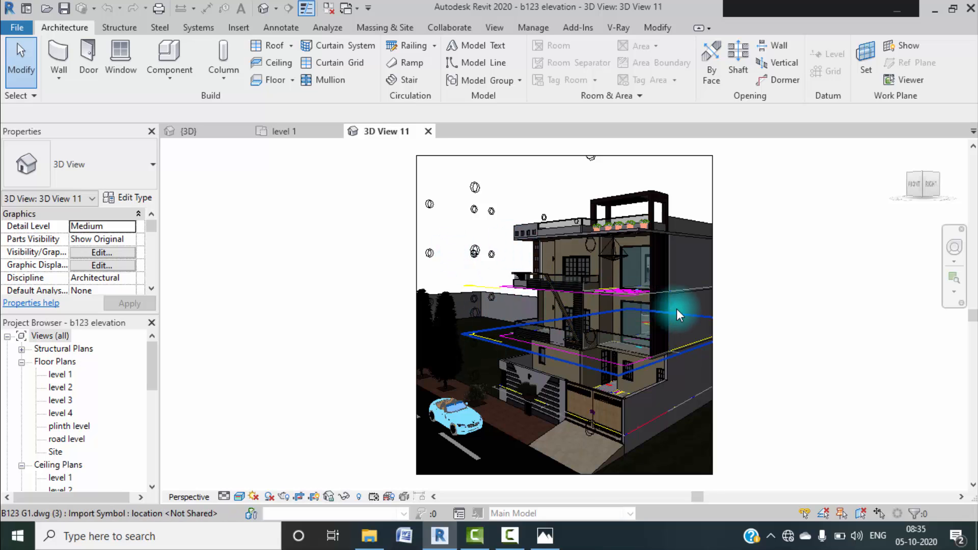
{"action": "scroll", "coordinate": [677, 309], "scroll_direction": "up", "scroll_amount": 1}
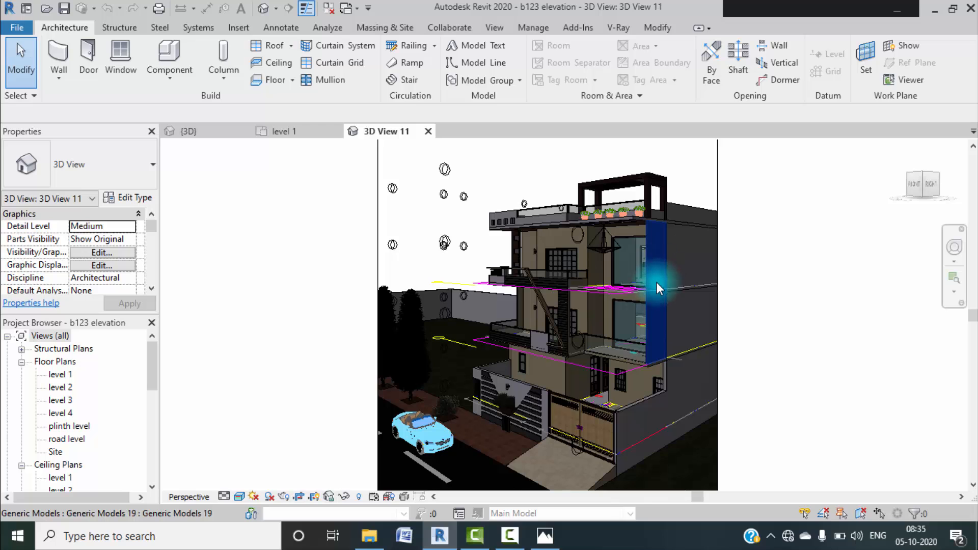
{"action": "middle_click_drag", "start_coordinate": [656, 288], "coordinate": [681, 335], "text": "shift"}
{"action": "left_click", "coordinate": [264, 7]}
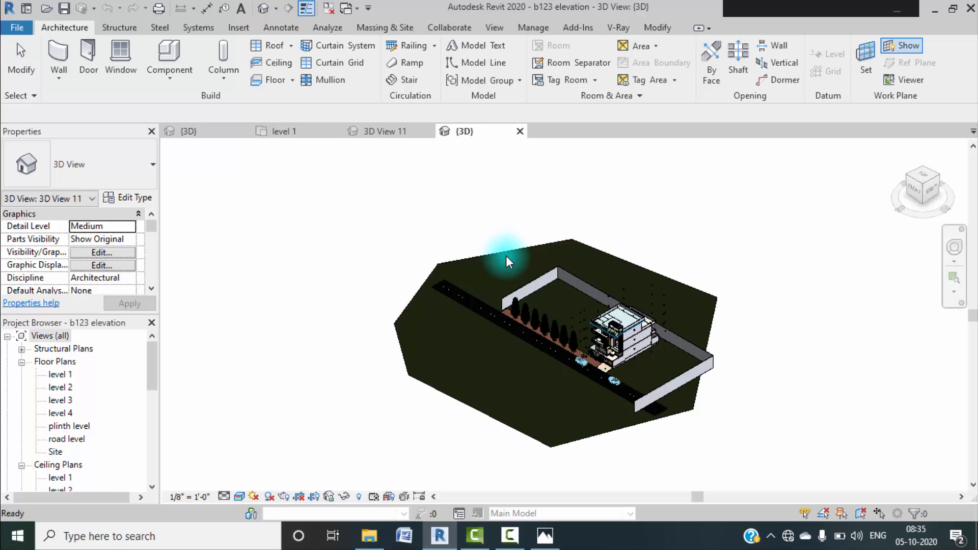
{"action": "scroll", "coordinate": [635, 339], "scroll_direction": "up", "scroll_amount": 3}
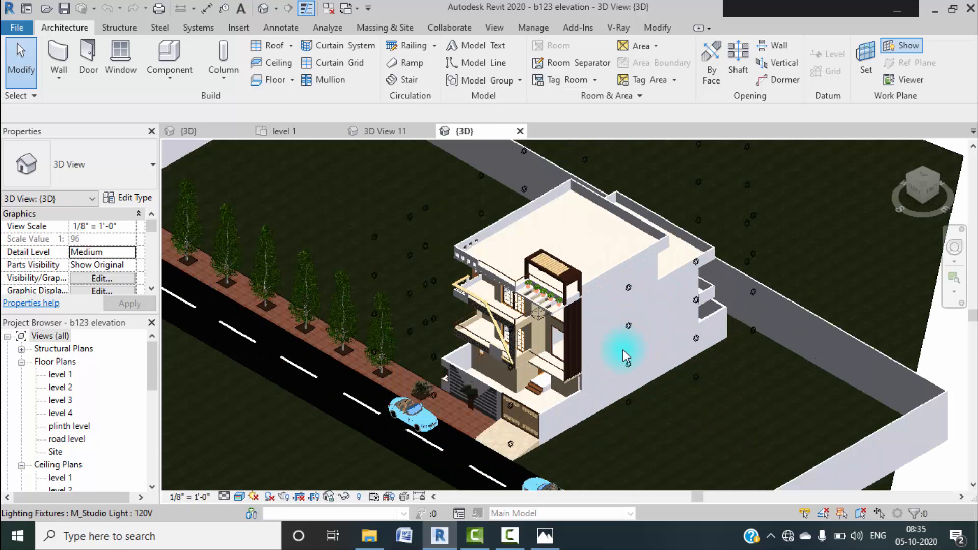
{"action": "middle_click_drag", "start_coordinate": [624, 350], "coordinate": [754, 346], "text": "shift"}
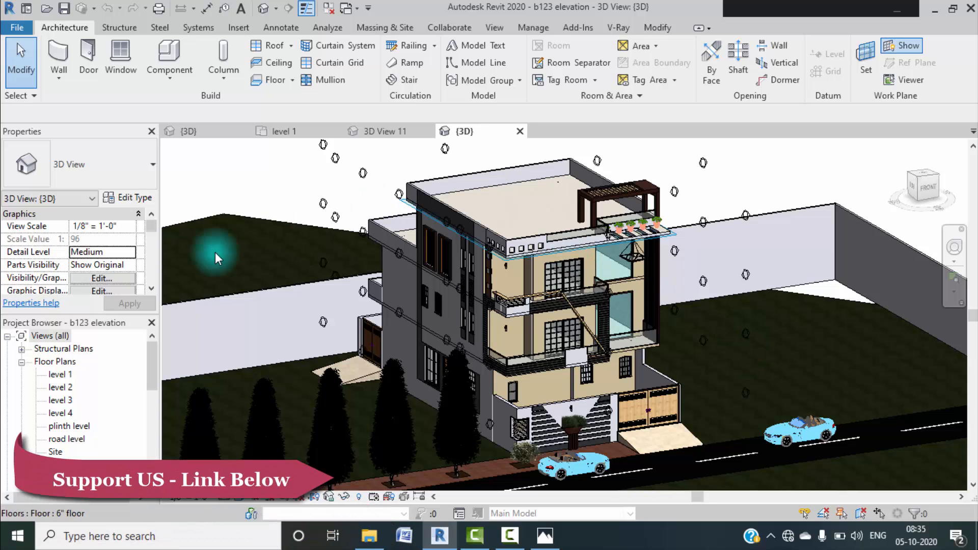
- Glance at the project final level 1 plan, and return to the 3D view to examine the house's front facade and balconies
{"action": "left_click", "coordinate": [294, 131]}
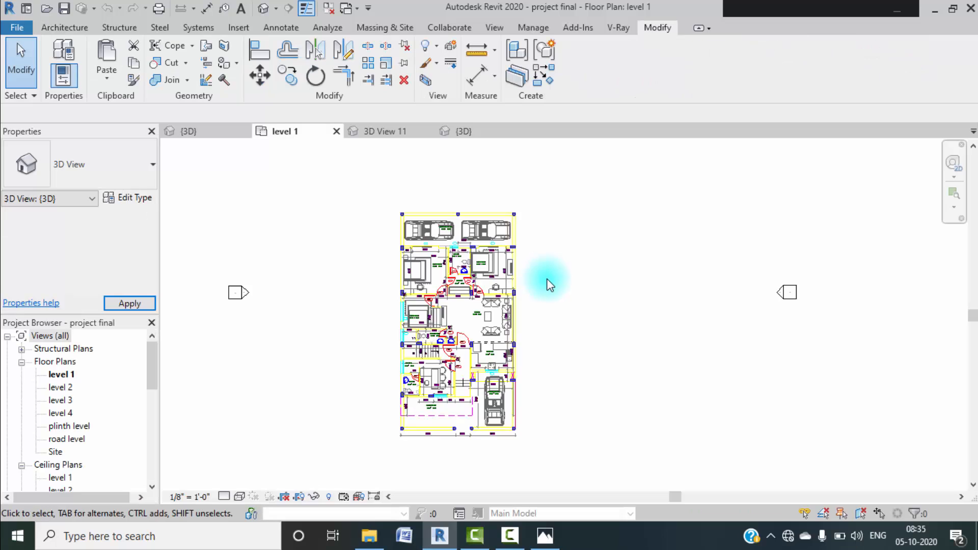
{"action": "left_click", "coordinate": [461, 129]}
{"action": "scroll", "coordinate": [623, 338], "scroll_direction": "up", "scroll_amount": 5}
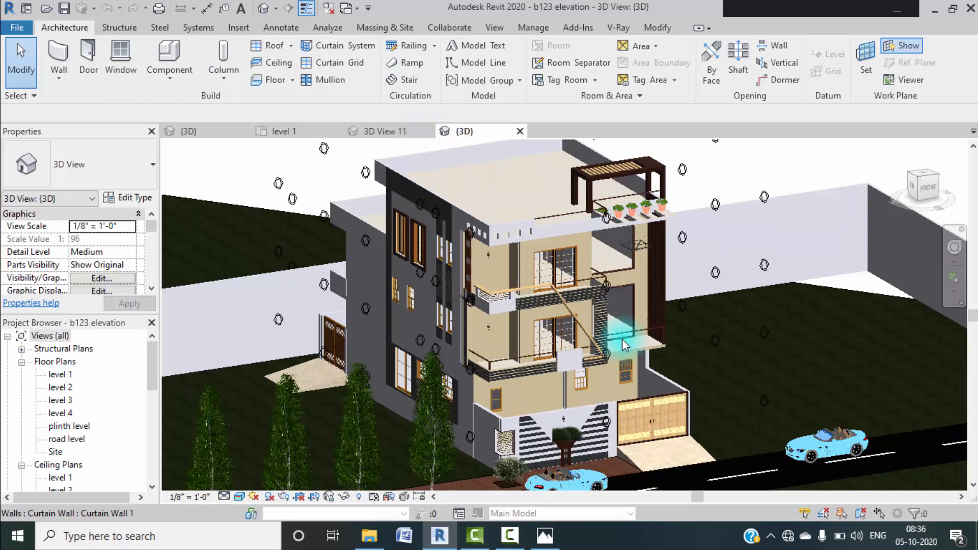
{"action": "scroll", "coordinate": [731, 387], "scroll_direction": "down", "scroll_amount": 4}
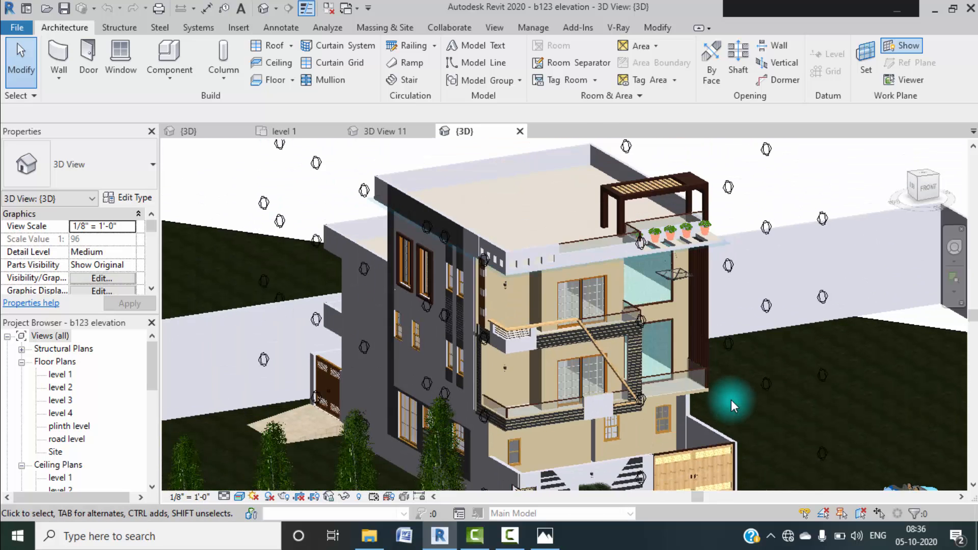
{"action": "middle_click_drag", "start_coordinate": [772, 387], "coordinate": [753, 370]}
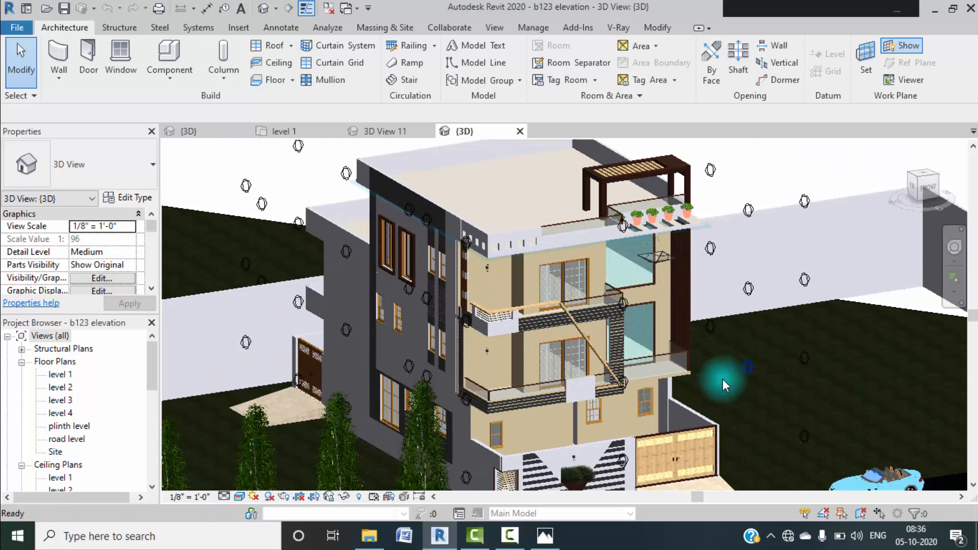
{"action": "scroll", "coordinate": [495, 450], "scroll_direction": "up", "scroll_amount": 4}
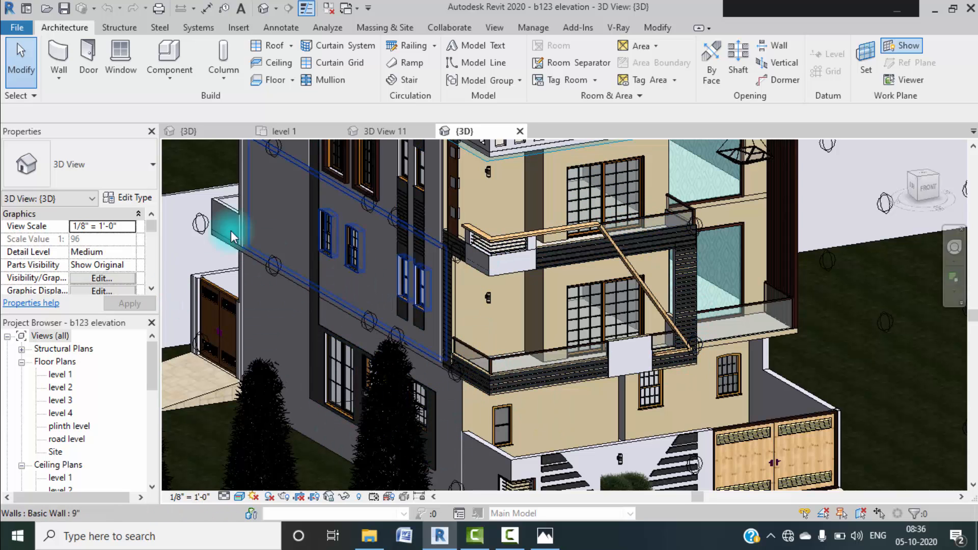
- Open the level 1 floor plan of project final and check the rear parking wall's thickness with an aligned dimension
{"action": "left_click", "coordinate": [274, 134]}
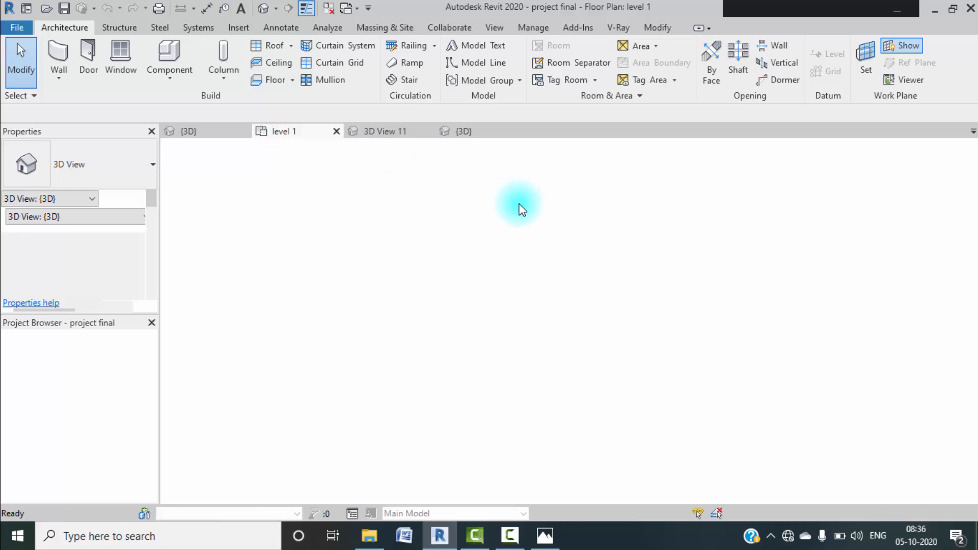
{"action": "scroll", "coordinate": [497, 268], "scroll_direction": "up", "scroll_amount": 3}
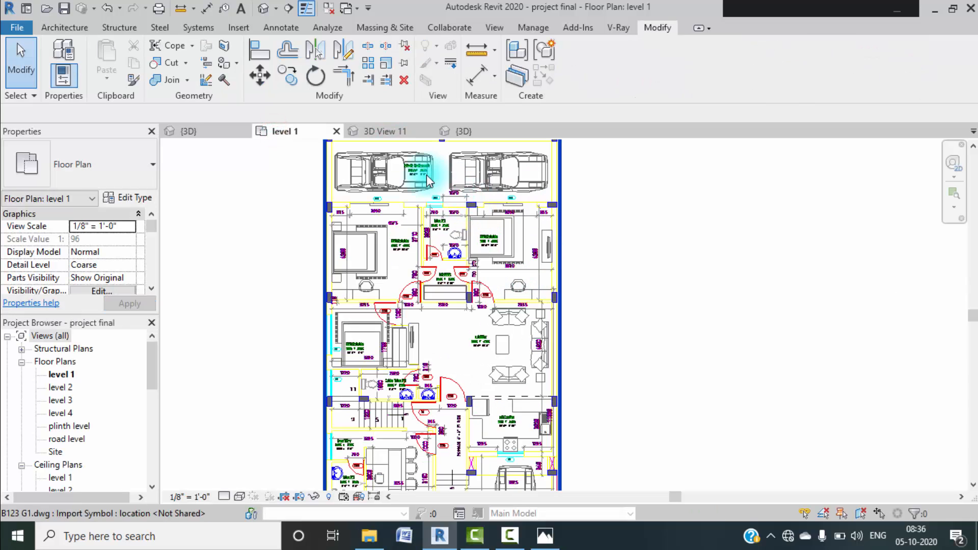
{"action": "scroll", "coordinate": [417, 216], "scroll_direction": "up", "scroll_amount": 2}
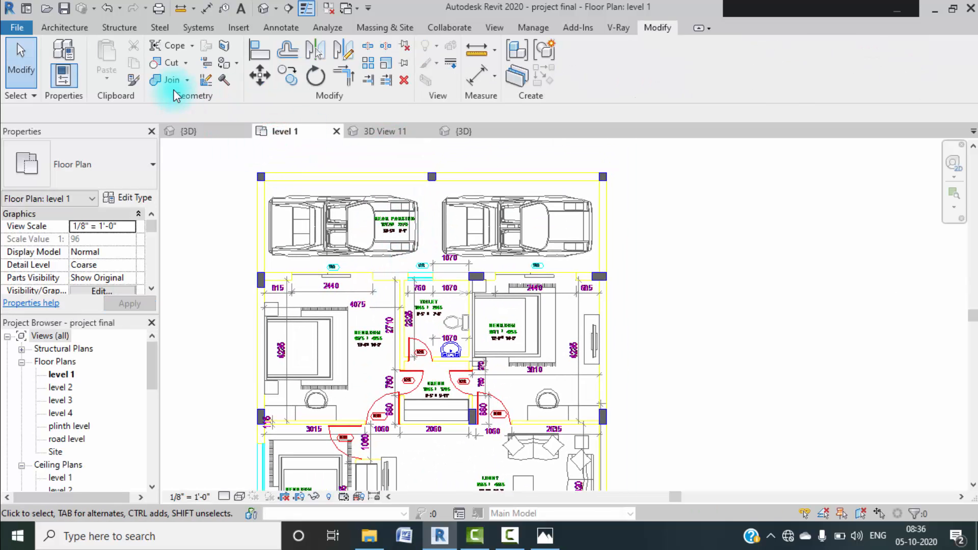
{"action": "left_click", "coordinate": [280, 28]}
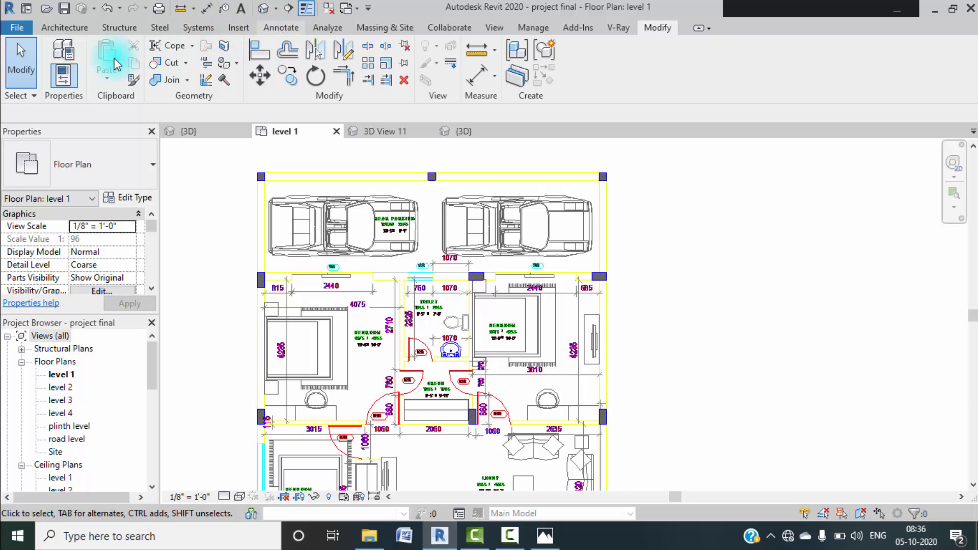
{"action": "left_click", "coordinate": [61, 56]}
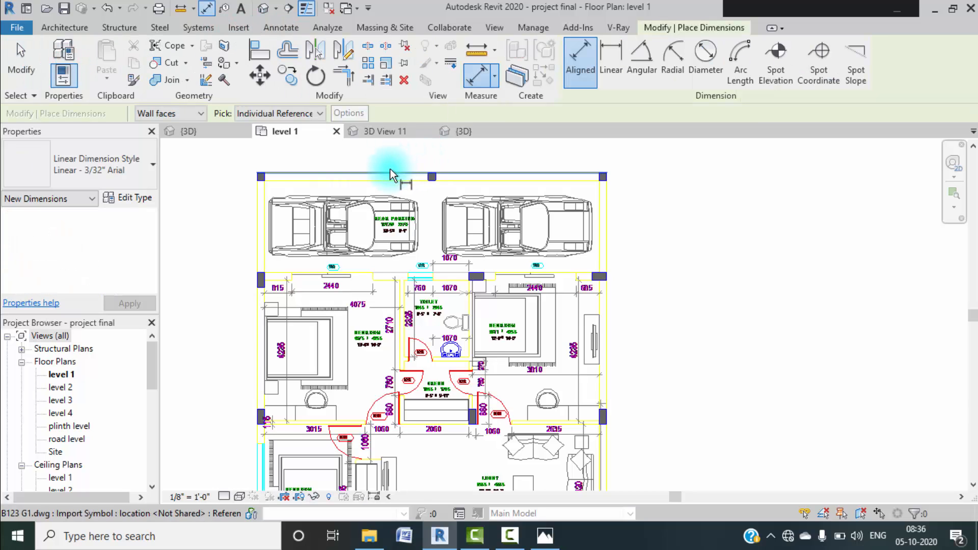
{"action": "left_click", "coordinate": [392, 179]}
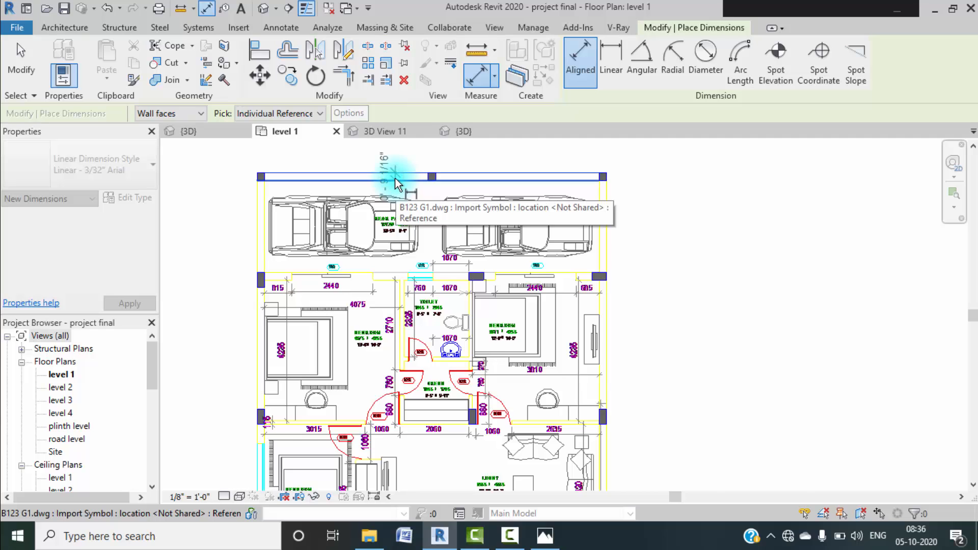
{"action": "scroll", "coordinate": [395, 179], "scroll_direction": "up", "scroll_amount": 4}
{"action": "key", "text": "Escape"}
- Examine the bedroom and dress area walls in the imported level 1 plan, leaving the dimension command
{"action": "scroll", "coordinate": [395, 179], "scroll_direction": "down", "scroll_amount": 4}
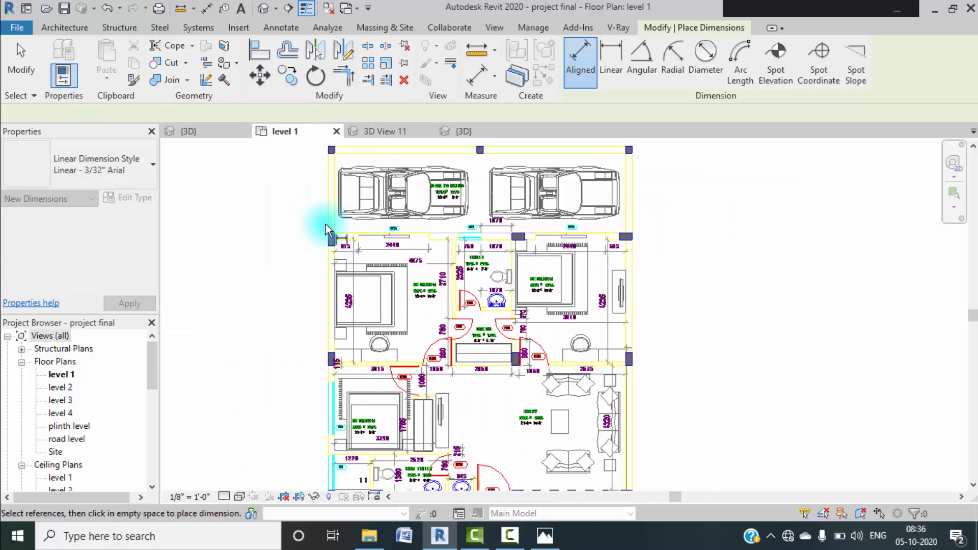
{"action": "scroll", "coordinate": [329, 226], "scroll_direction": "up", "scroll_amount": 4}
{"action": "middle_click_drag", "start_coordinate": [375, 199], "coordinate": [377, 185]}
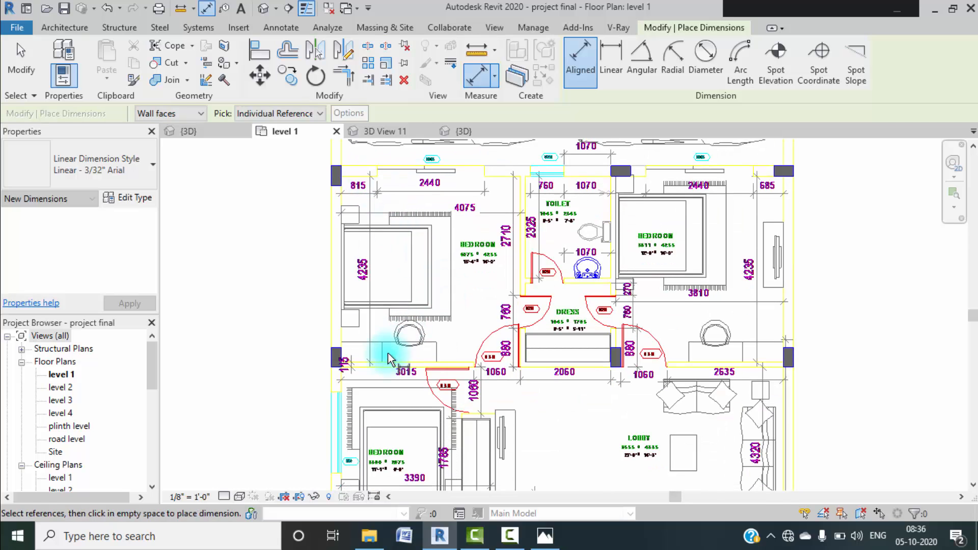
{"action": "scroll", "coordinate": [402, 366], "scroll_direction": "up", "scroll_amount": 4}
{"action": "key", "text": "Escape"}
{"action": "key", "text": "Escape"}
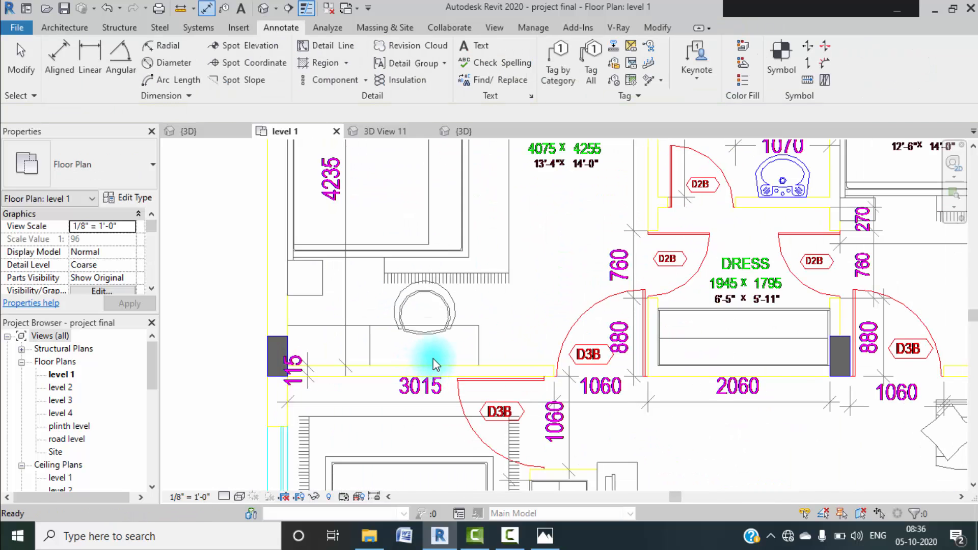
{"action": "scroll", "coordinate": [414, 323], "scroll_direction": "down", "scroll_amount": 4}
{"action": "mouse_move", "coordinate": [415, 323]}
{"action": "middle_mouse_down"}
{"action": "mouse_move", "coordinate": [461, 323]}
{"action": "mouse_move", "coordinate": [416, 391]}
{"action": "middle_mouse_up"}
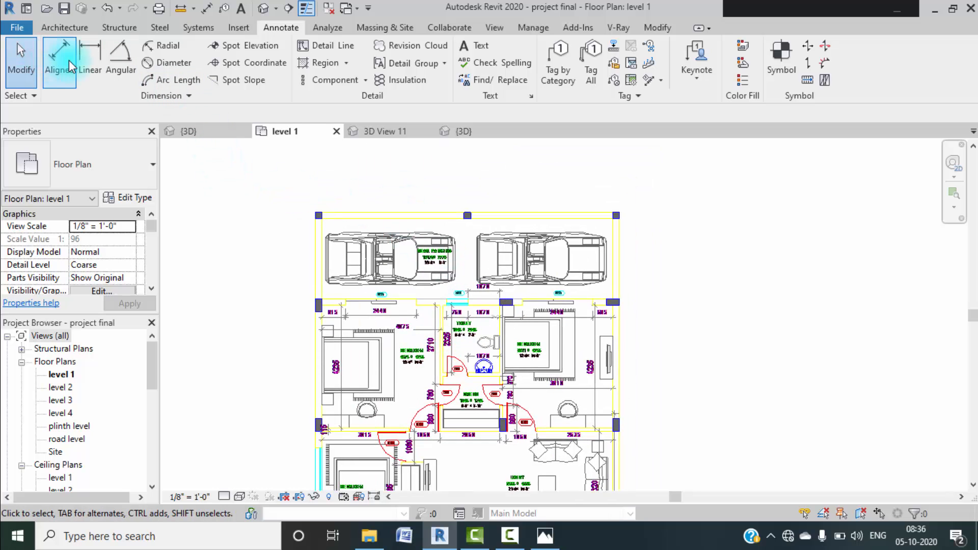
- Start an architectural wall on level 1 using the Basic Wall 9" type
{"action": "left_click", "coordinate": [64, 27]}
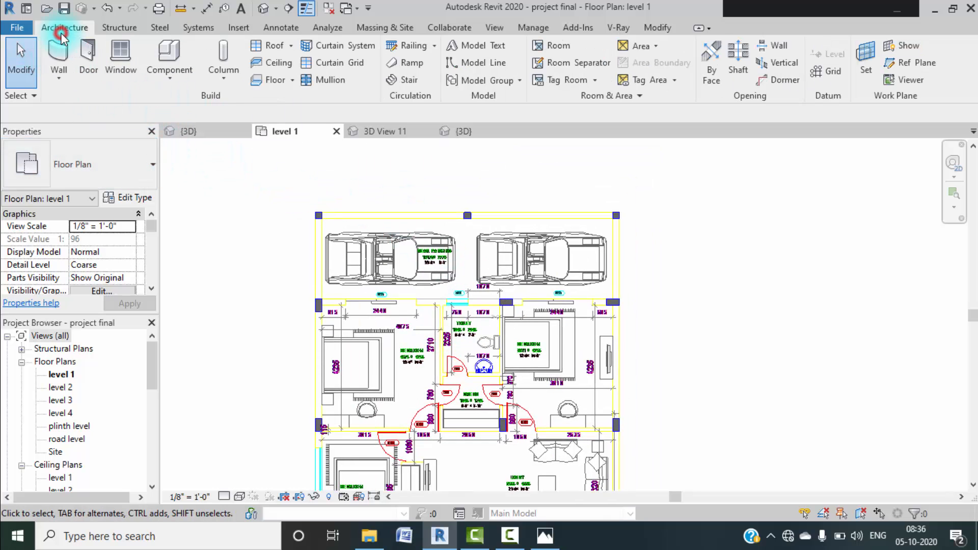
{"action": "left_click", "coordinate": [59, 53]}
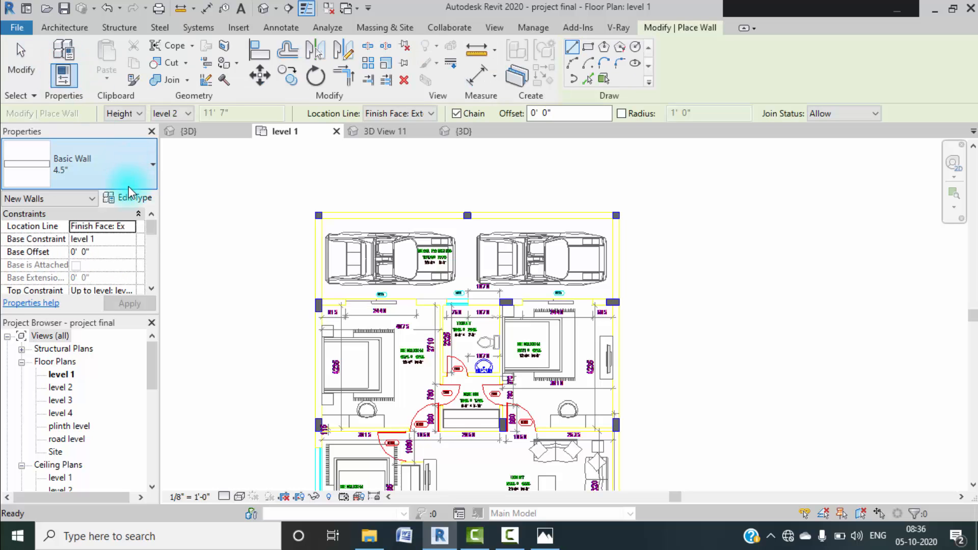
{"action": "left_click", "coordinate": [129, 198]}
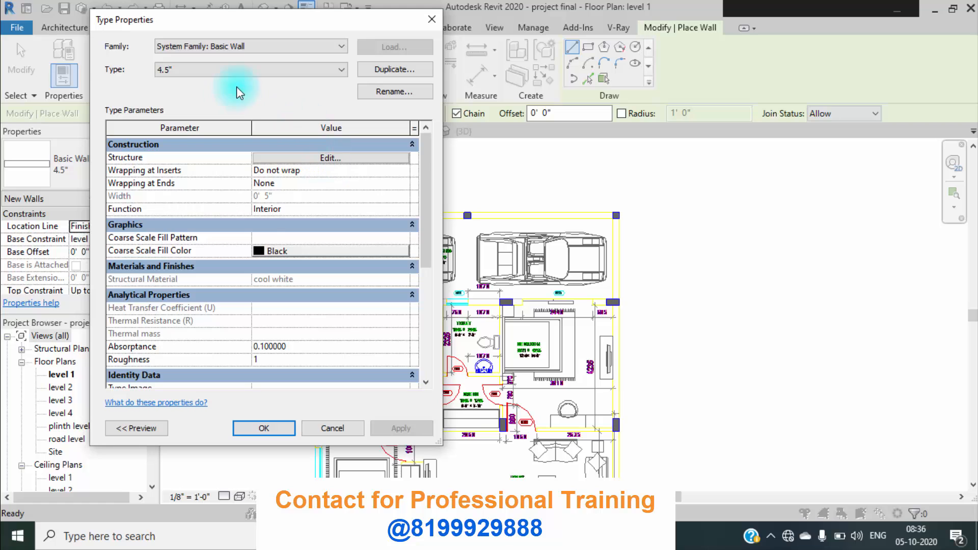
{"action": "left_click", "coordinate": [328, 428]}
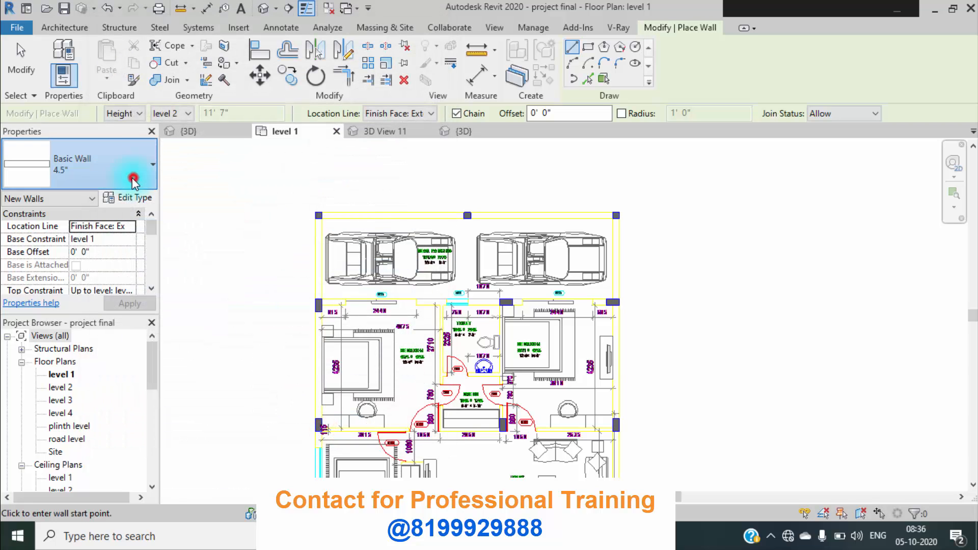
{"action": "left_click", "coordinate": [136, 175]}
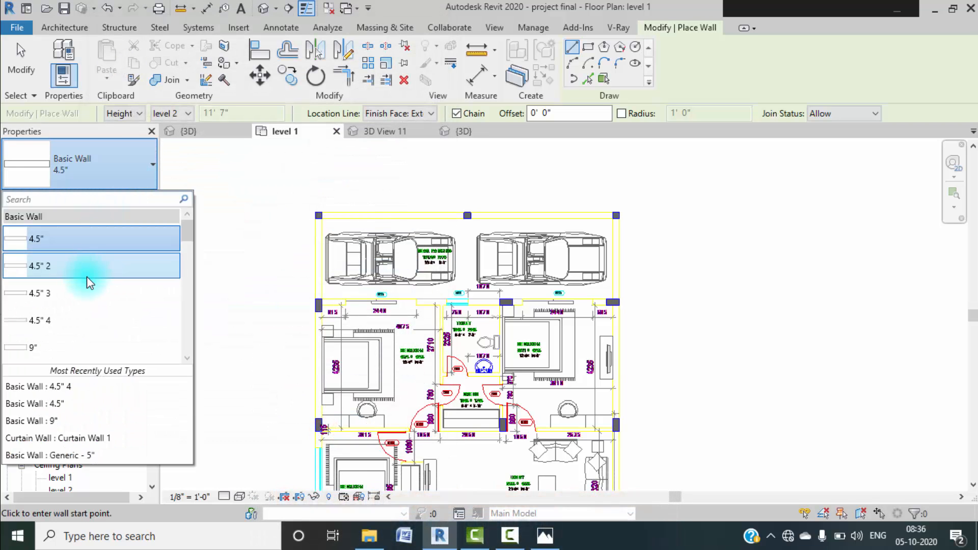
{"action": "left_click", "coordinate": [35, 347]}
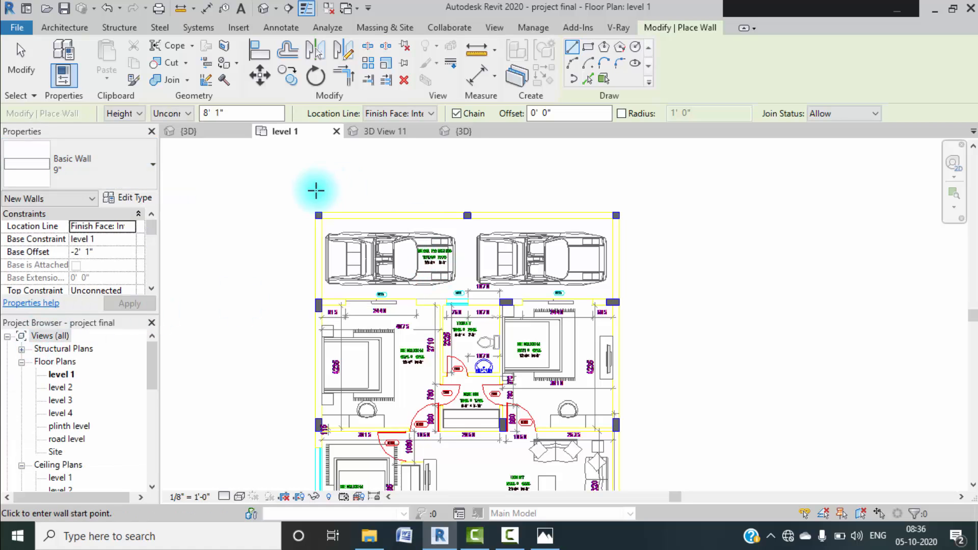
- Set the structure layer thickness of the 9" wall type to 9"
{"action": "left_click", "coordinate": [134, 201]}
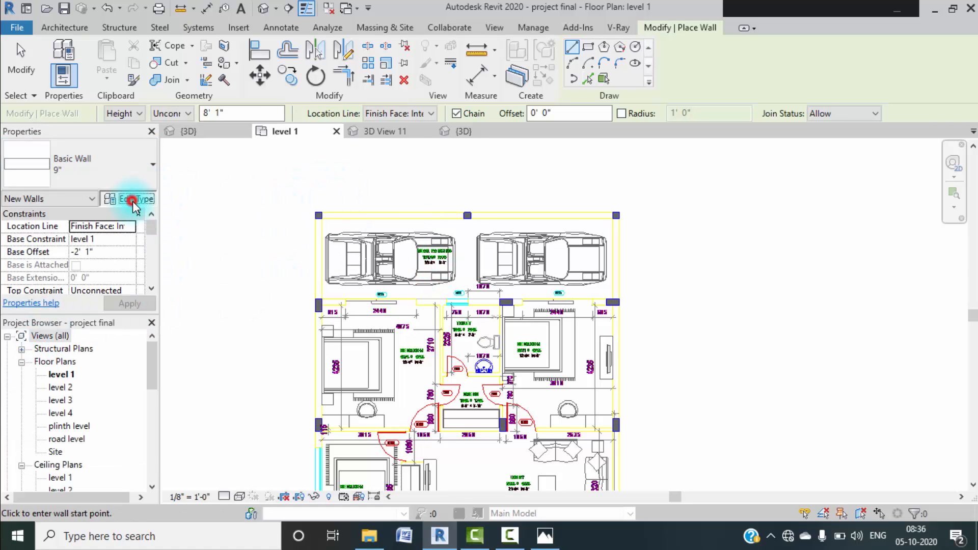
{"action": "left_click", "coordinate": [374, 163]}
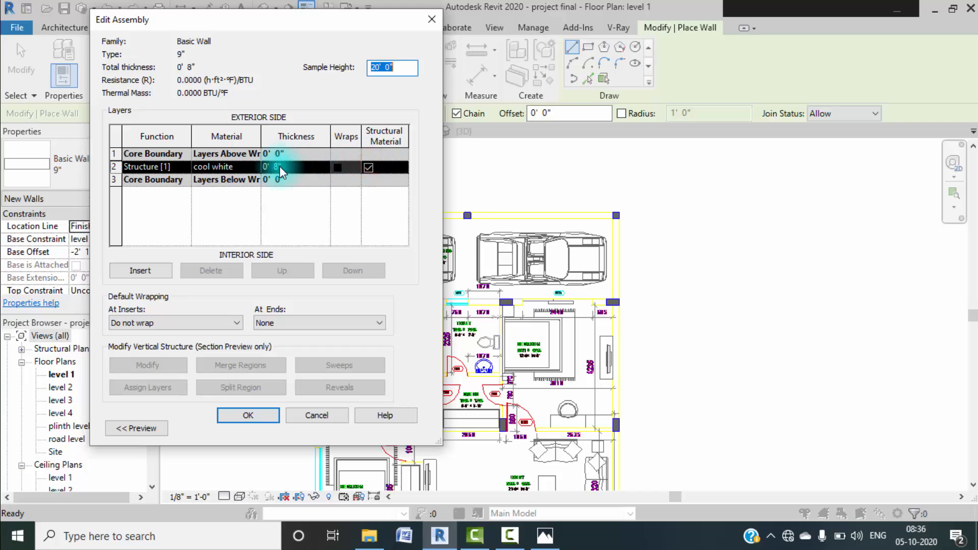
{"action": "left_click", "coordinate": [300, 167]}
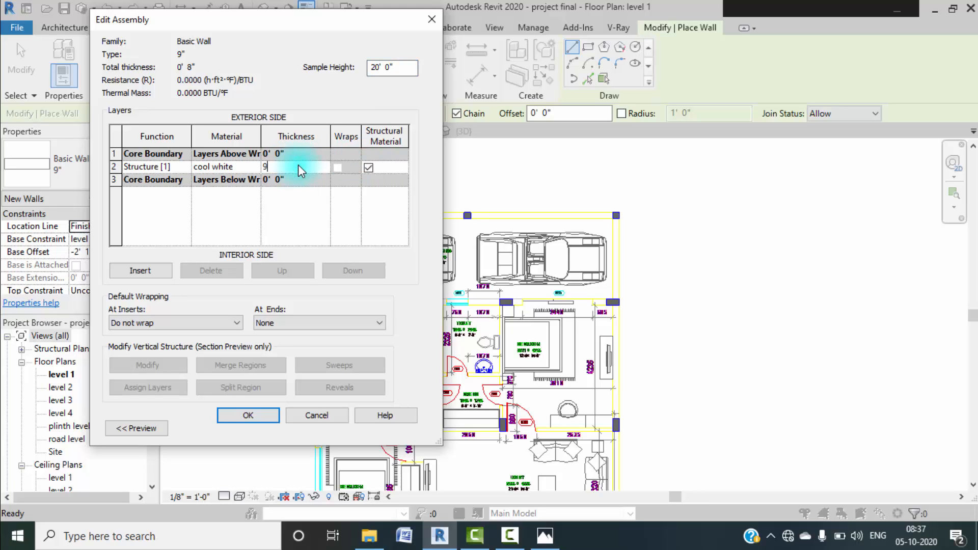
{"action": "left_click", "coordinate": [245, 415]}
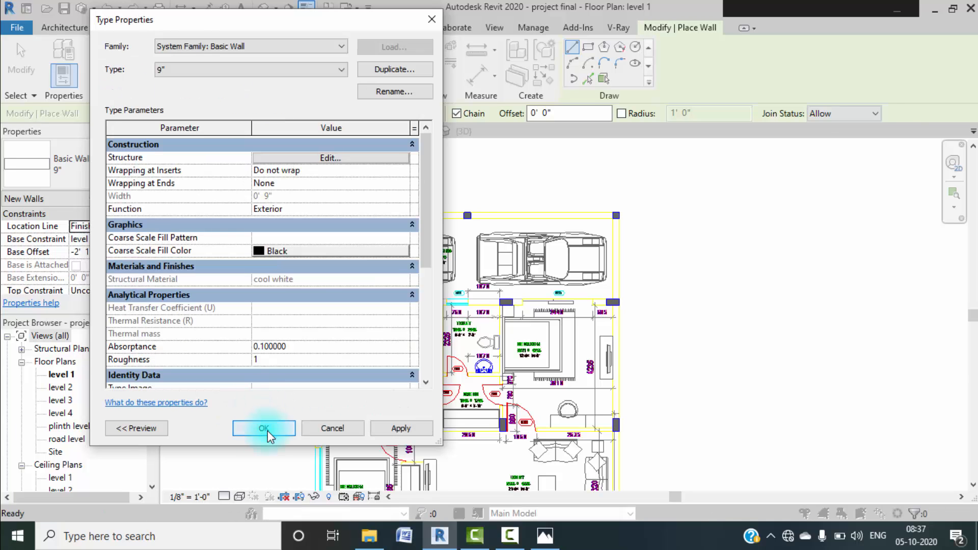
{"action": "left_click", "coordinate": [265, 429]}
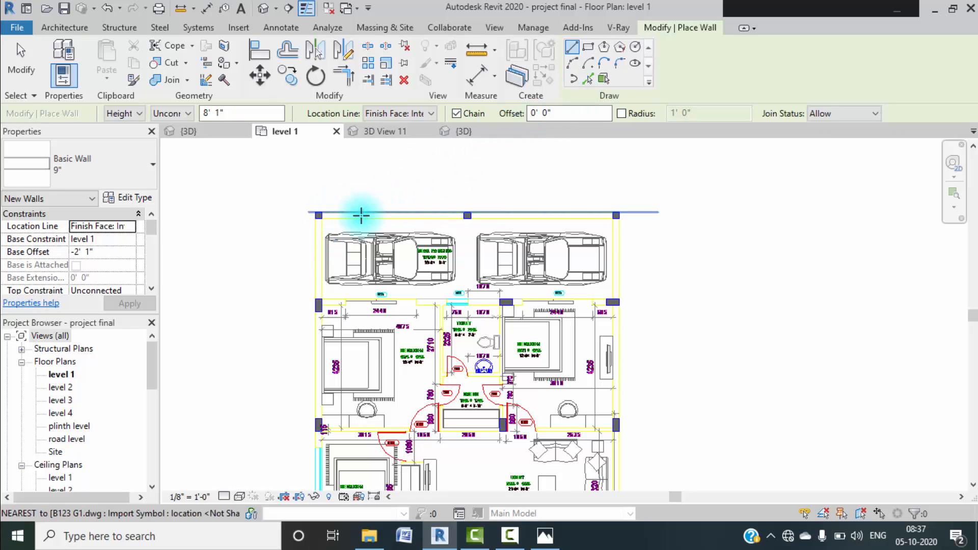
- Set the new wall's location line to Finish Face: Exterior for tracing the rear parking boundary
{"action": "scroll", "coordinate": [361, 212], "scroll_direction": "up", "scroll_amount": 2}
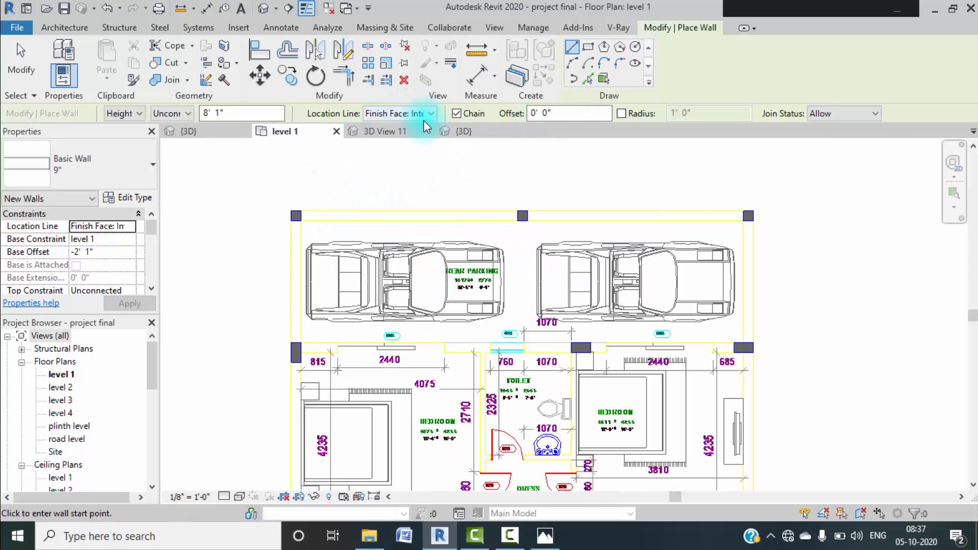
{"action": "left_click", "coordinate": [290, 210]}
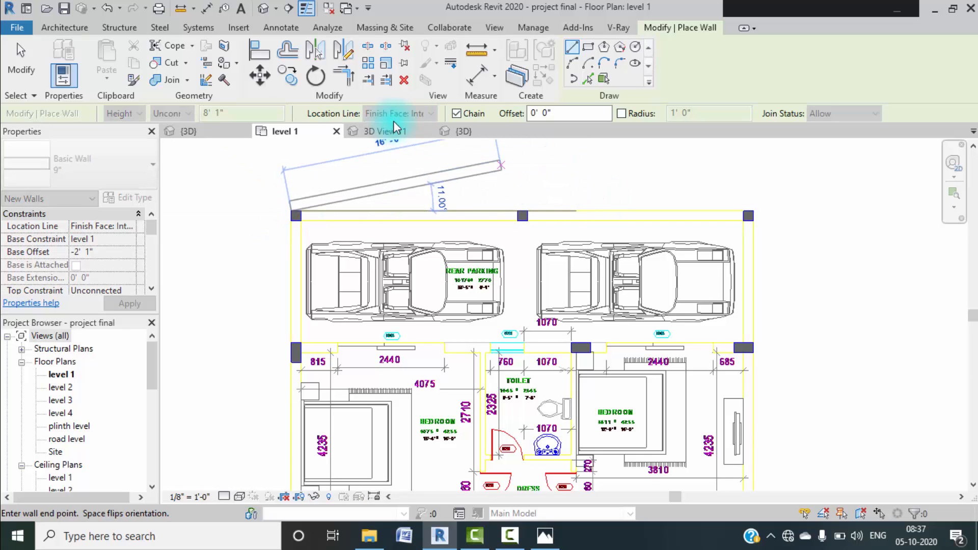
{"action": "left_click", "coordinate": [425, 112]}
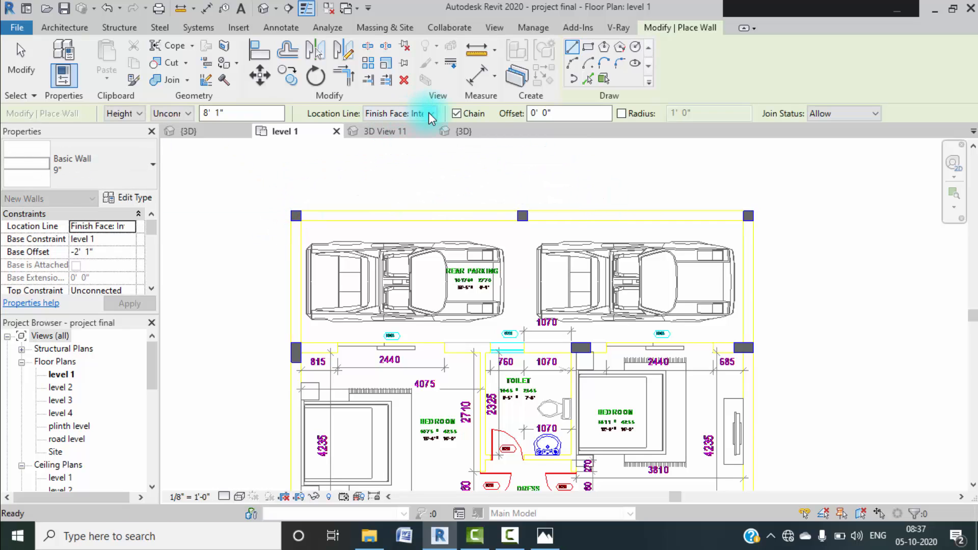
{"action": "left_click", "coordinate": [429, 112]}
{"action": "left_click", "coordinate": [405, 151]}
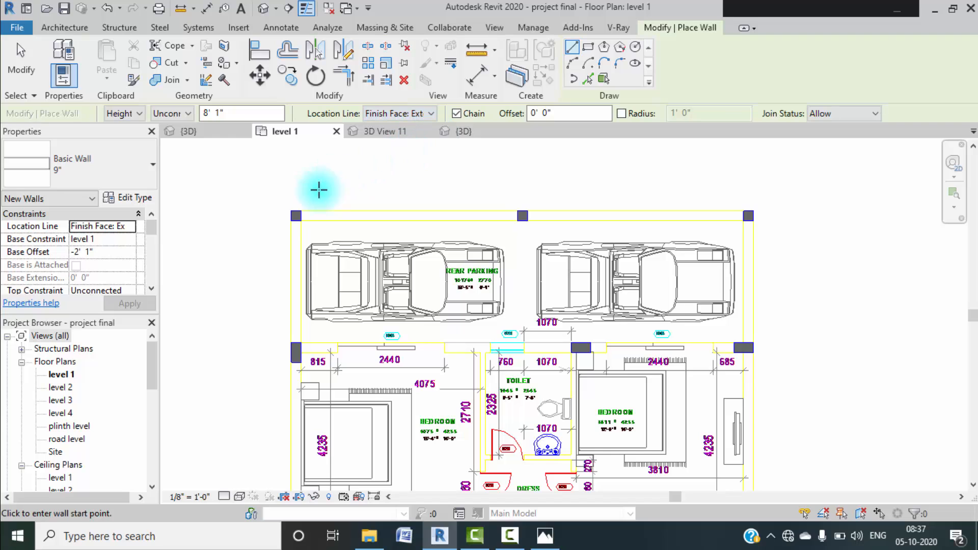
- Draw the 9" wall along the rear parking's outer edge and continue it down the car parking side to the front corner column
{"action": "left_click", "coordinate": [290, 210]}
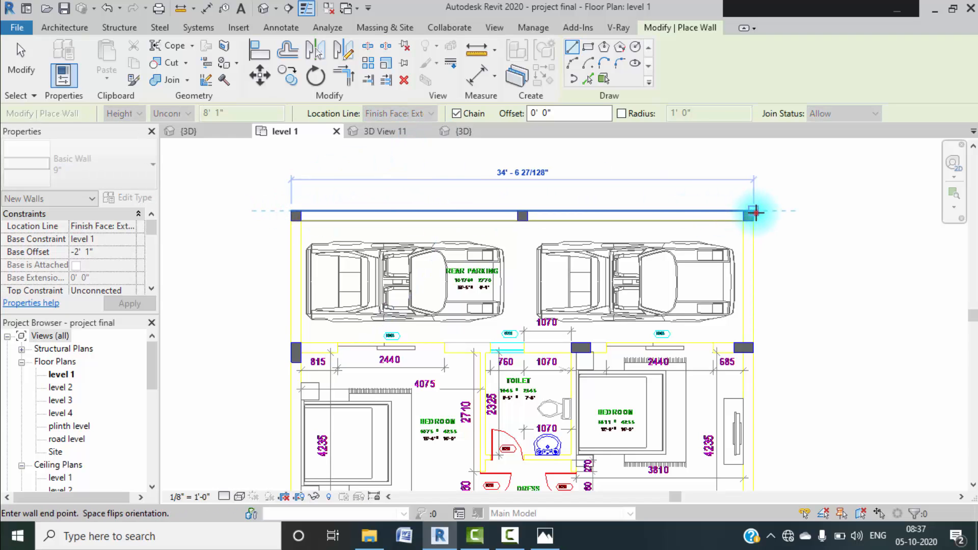
{"action": "left_click", "coordinate": [752, 211]}
{"action": "scroll", "coordinate": [739, 250], "scroll_direction": "down", "scroll_amount": 3}
{"action": "scroll", "coordinate": [743, 258], "scroll_direction": "down", "scroll_amount": 2}
{"action": "scroll", "coordinate": [798, 428], "scroll_direction": "down", "scroll_amount": 2}
{"action": "middle_click_drag", "start_coordinate": [797, 428], "coordinate": [740, 283]}
{"action": "scroll", "coordinate": [702, 381], "scroll_direction": "up", "scroll_amount": 3}
{"action": "scroll", "coordinate": [691, 403], "scroll_direction": "up", "scroll_amount": 3}
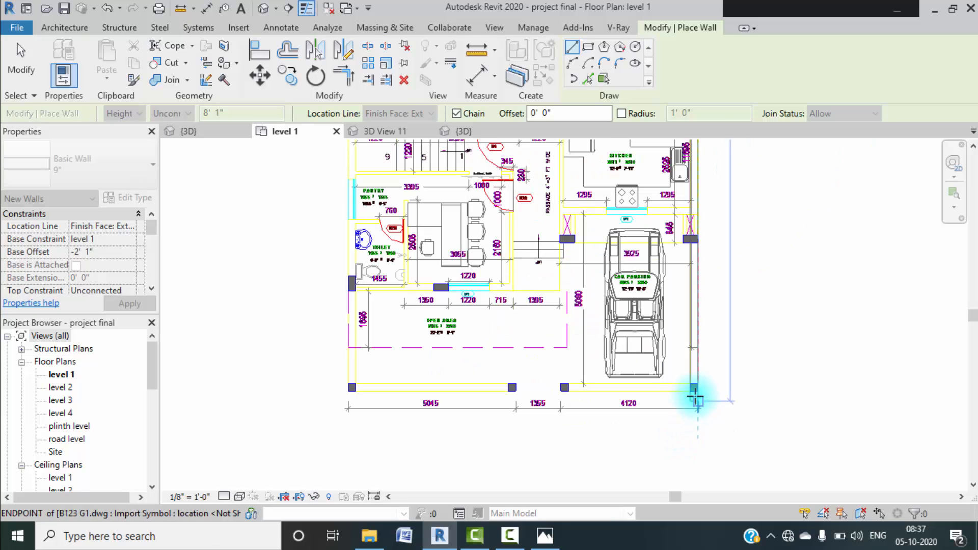
{"action": "scroll", "coordinate": [695, 390], "scroll_direction": "up", "scroll_amount": 5}
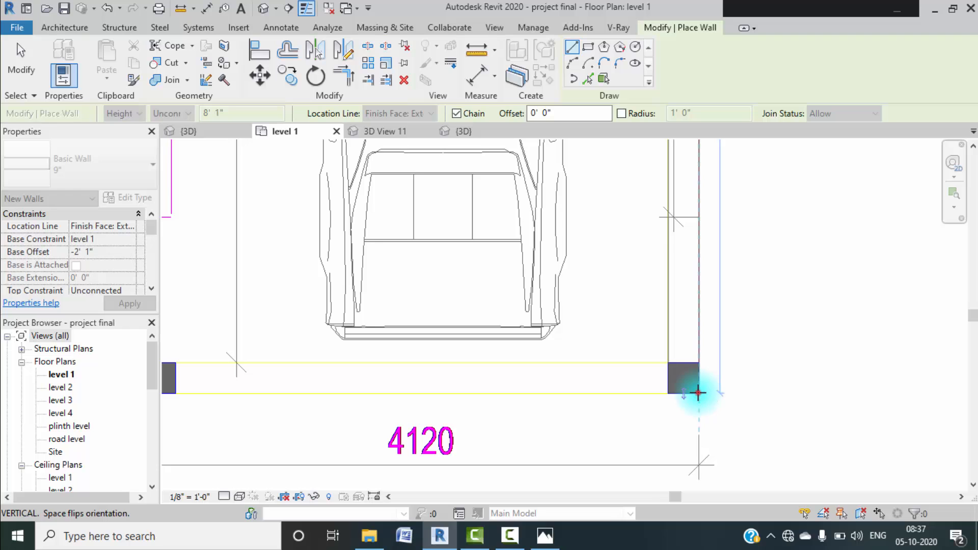
{"action": "left_click", "coordinate": [699, 392]}
- Continue the 9" wall along the front boundary from the car parking corner to the open area's outer corner column
{"action": "scroll", "coordinate": [570, 389], "scroll_direction": "down", "scroll_amount": 3}
{"action": "middle_click_drag", "start_coordinate": [585, 389], "coordinate": [757, 365]}
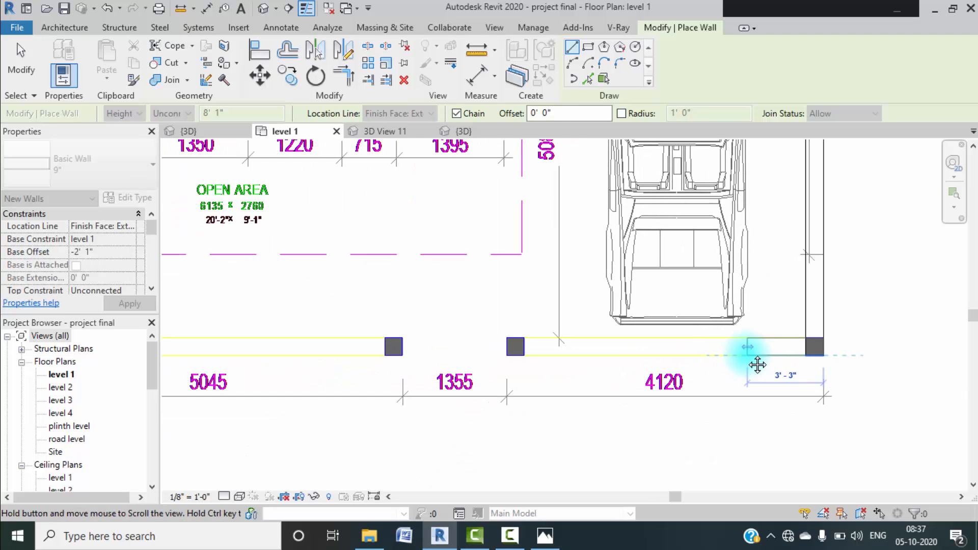
{"action": "middle_click_drag", "start_coordinate": [326, 372], "coordinate": [540, 368]}
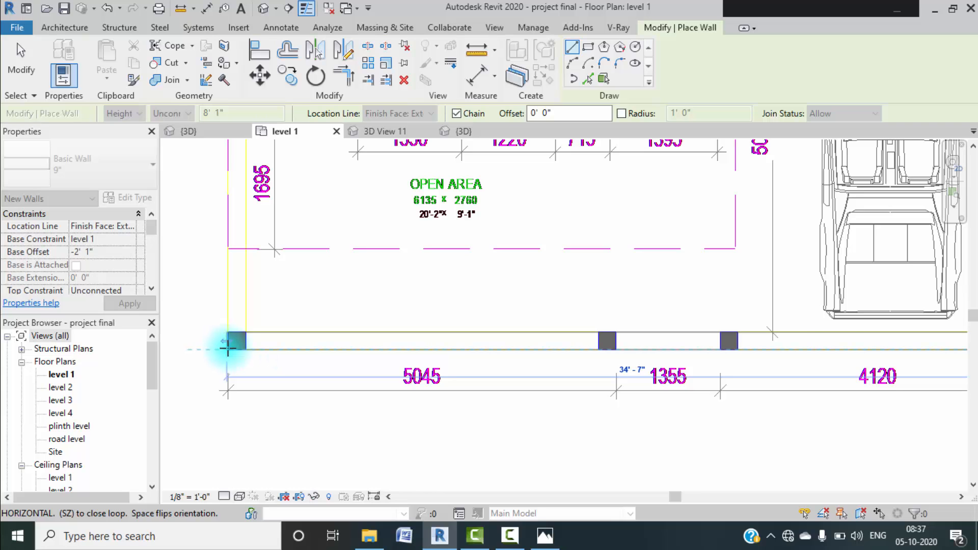
{"action": "scroll", "coordinate": [228, 348], "scroll_direction": "up", "scroll_amount": 3}
{"action": "left_click", "coordinate": [229, 349]}
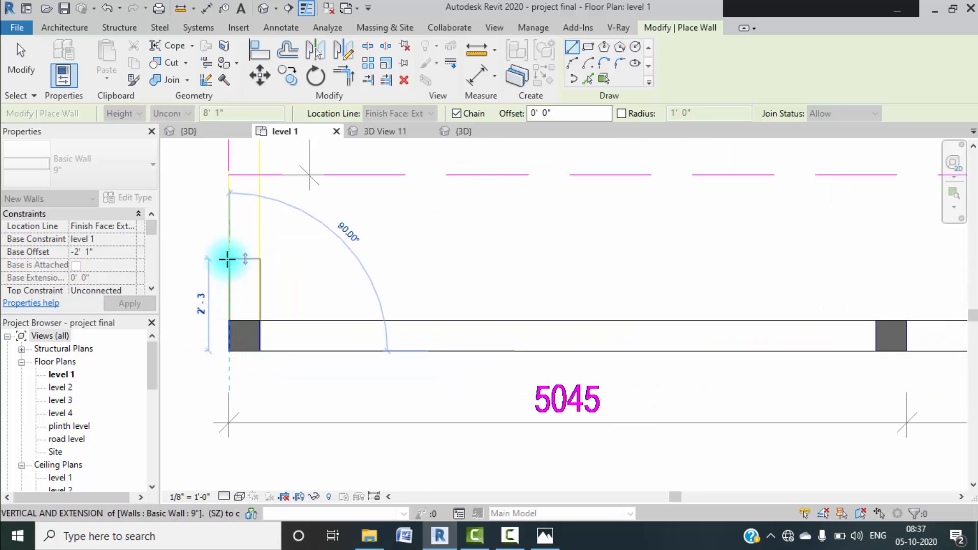
- Close the 9" outer wall loop along the toilet and stair side, back to the rear parking's starting corner, ending the chain
{"action": "scroll", "coordinate": [227, 259], "scroll_direction": "down", "scroll_amount": 6}
{"action": "scroll", "coordinate": [233, 243], "scroll_direction": "down", "scroll_amount": 2}
{"action": "middle_click_drag", "start_coordinate": [232, 244], "coordinate": [251, 480]}
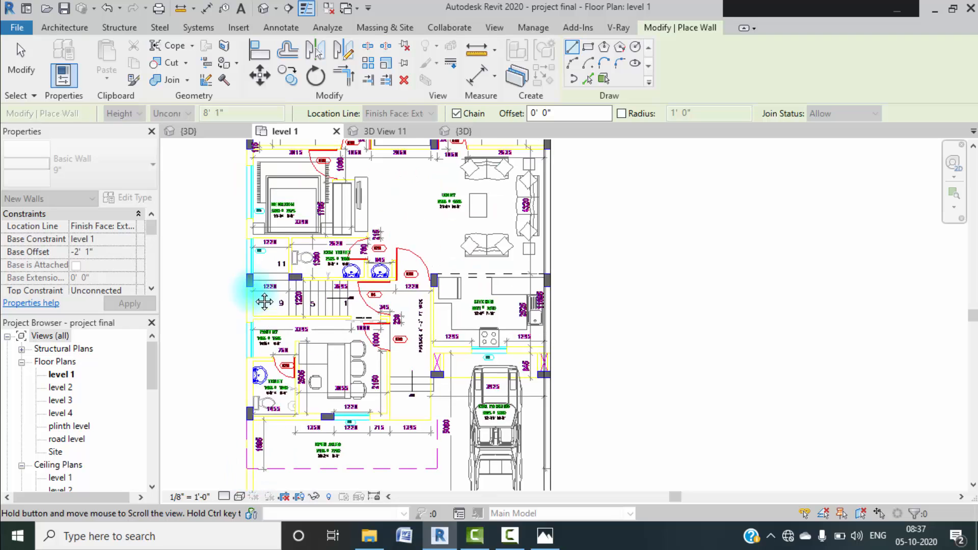
{"action": "middle_click_drag", "start_coordinate": [254, 292], "coordinate": [243, 487]}
{"action": "middle_click_drag", "start_coordinate": [259, 282], "coordinate": [253, 459]}
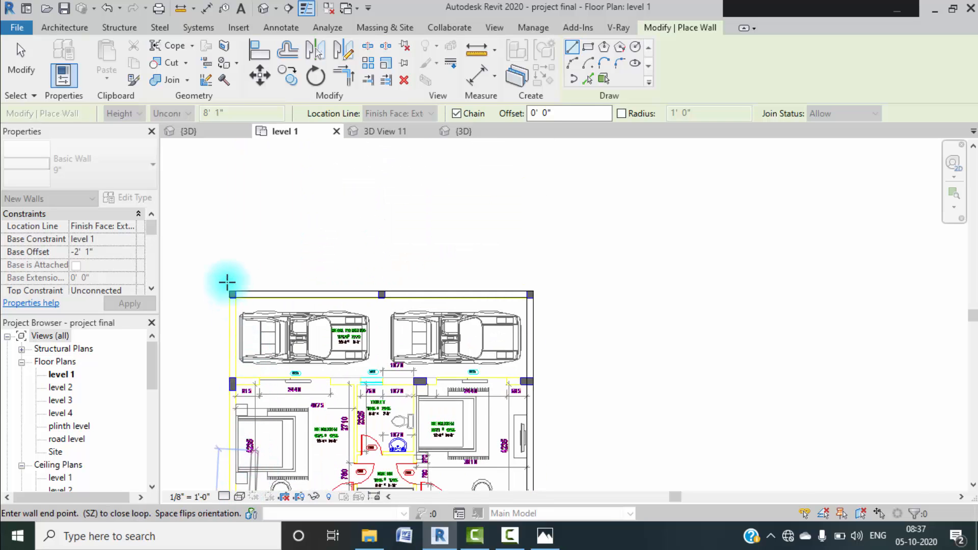
{"action": "scroll", "coordinate": [230, 295], "scroll_direction": "up", "scroll_amount": 3}
{"action": "left_click", "coordinate": [229, 295]}
{"action": "key", "text": "Escape"}
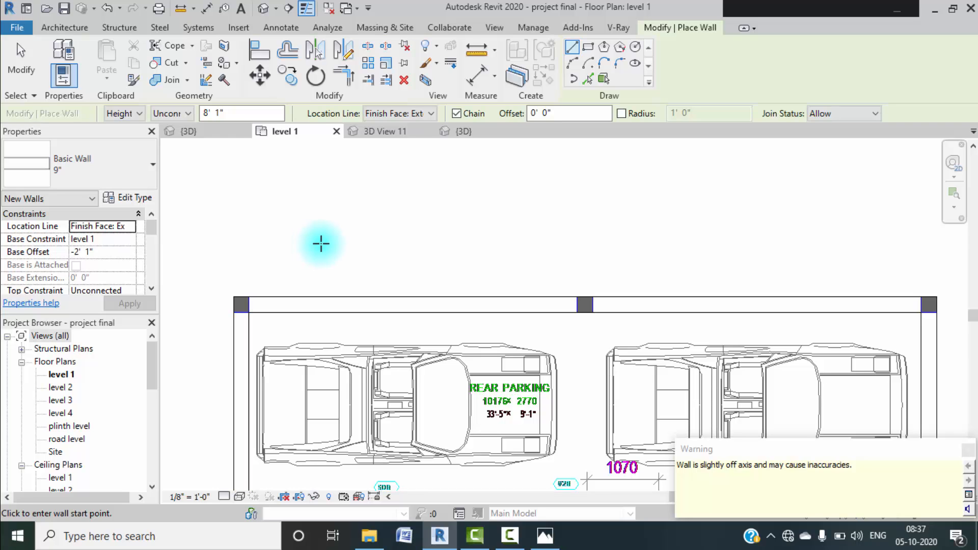
- Draw the 9" cross wall between the rear parking and the bedrooms, from one side wall to the other
{"action": "scroll", "coordinate": [340, 246], "scroll_direction": "down", "scroll_amount": 4}
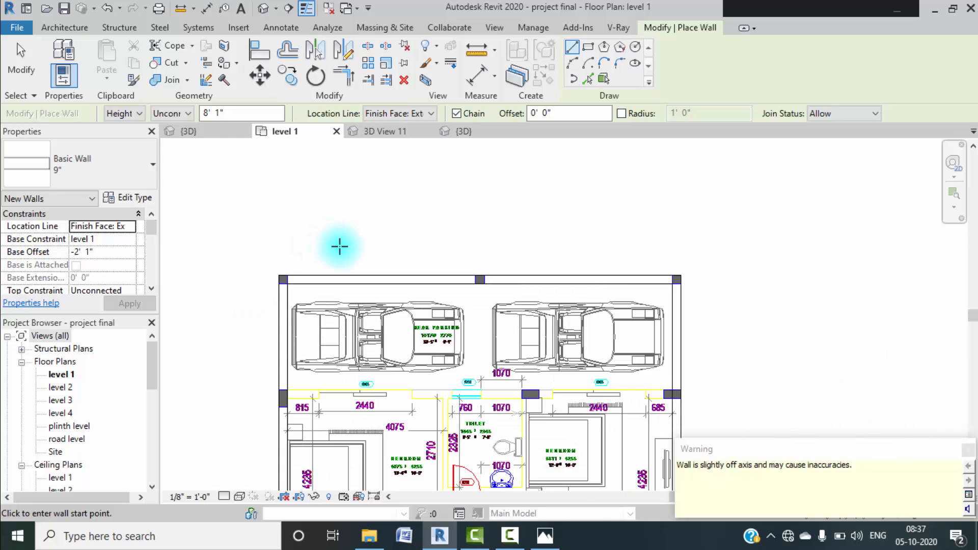
{"action": "middle_click_drag", "start_coordinate": [349, 280], "coordinate": [333, 296]}
{"action": "scroll", "coordinate": [288, 302], "scroll_direction": "up", "scroll_amount": 2}
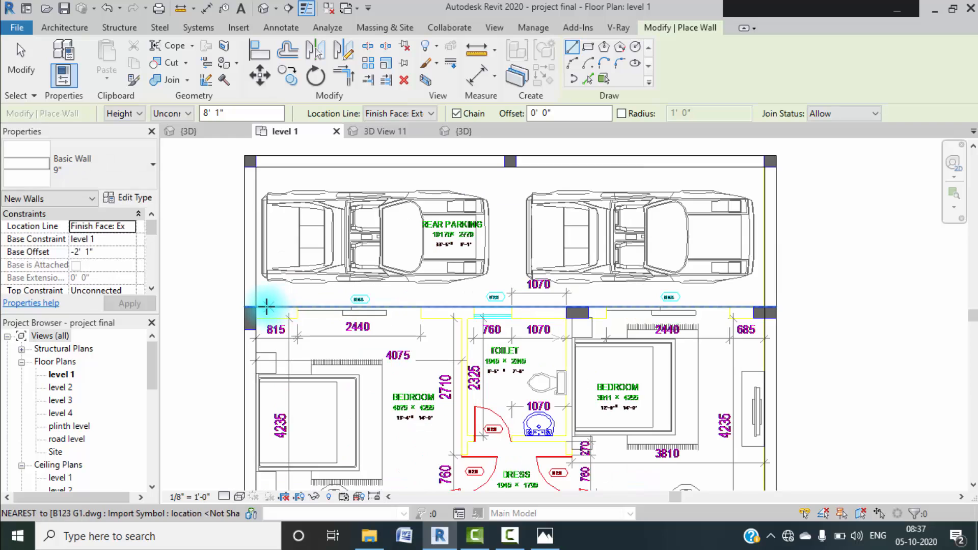
{"action": "left_click", "coordinate": [254, 308]}
{"action": "left_click", "coordinate": [764, 306]}
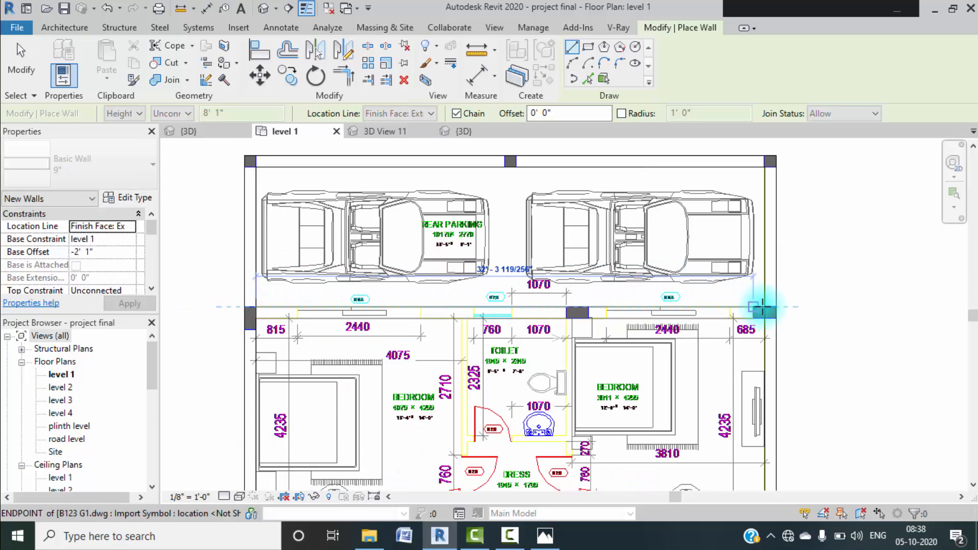
{"action": "key", "text": "Escape"}
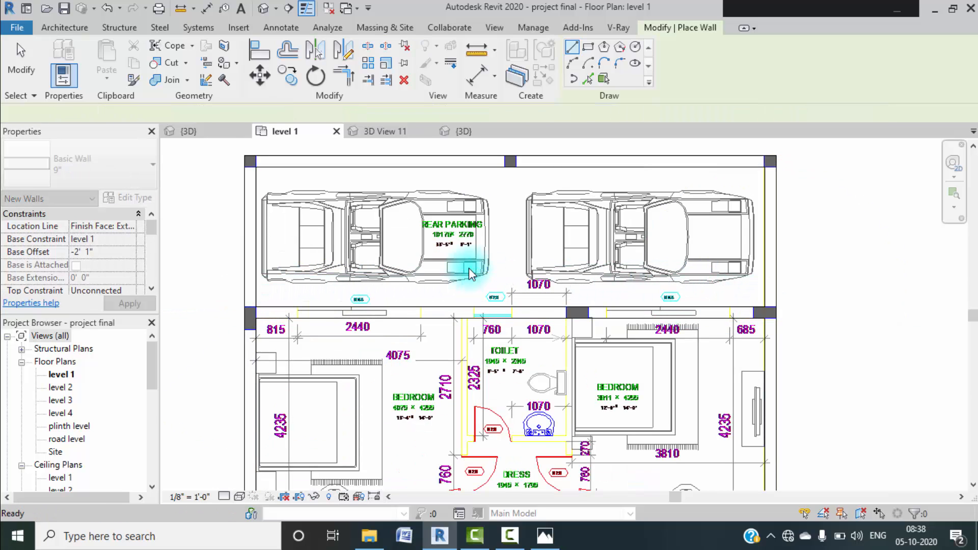
- Draw the 9" wall through window W4 on the open-area side of the dining room, from the passage-side corner to the toilet
{"action": "scroll", "coordinate": [469, 268], "scroll_direction": "down", "scroll_amount": 3}
{"action": "middle_click_drag", "start_coordinate": [518, 332], "coordinate": [484, 203]}
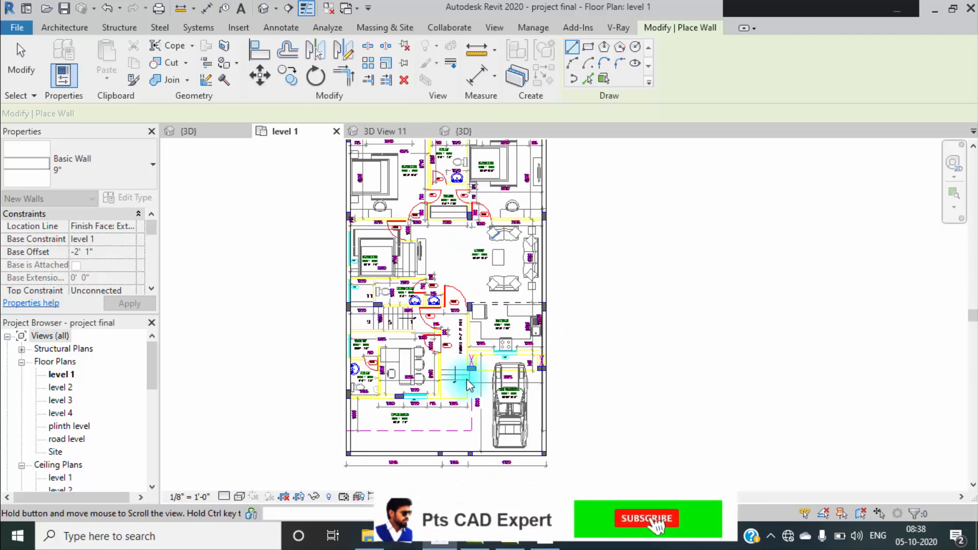
{"action": "middle_click_drag", "start_coordinate": [469, 382], "coordinate": [457, 326]}
{"action": "scroll", "coordinate": [444, 347], "scroll_direction": "down", "scroll_amount": 1}
{"action": "scroll", "coordinate": [419, 391], "scroll_direction": "up", "scroll_amount": 4}
{"action": "scroll", "coordinate": [336, 323], "scroll_direction": "up", "scroll_amount": 4}
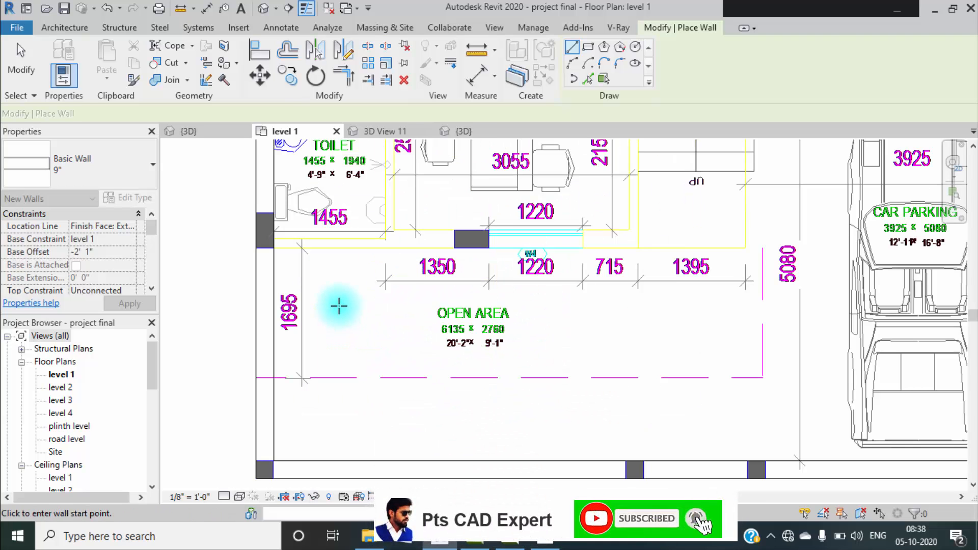
{"action": "middle_click_drag", "start_coordinate": [338, 306], "coordinate": [347, 330]}
{"action": "middle_click_drag", "start_coordinate": [363, 288], "coordinate": [359, 307]}
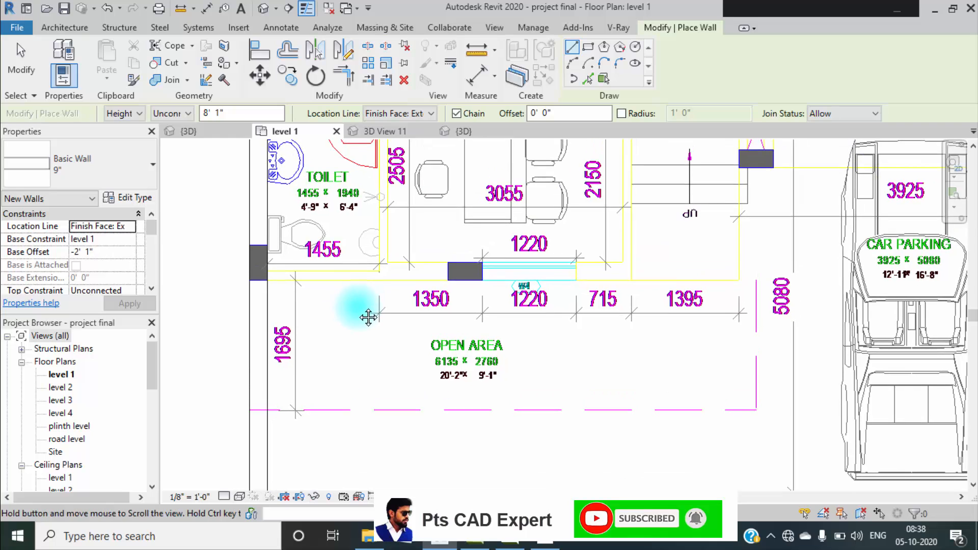
{"action": "left_click", "coordinate": [376, 279]}
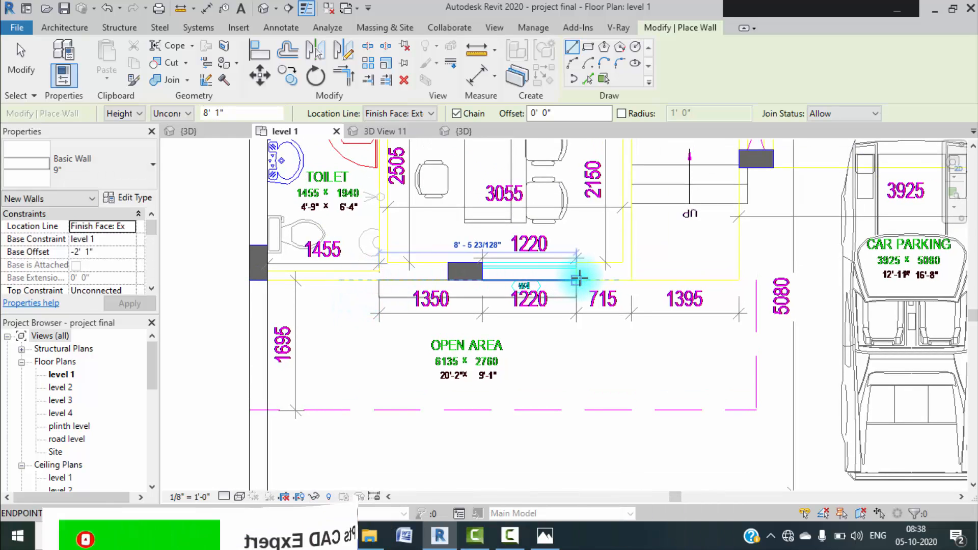
{"action": "key", "text": "Escape"}
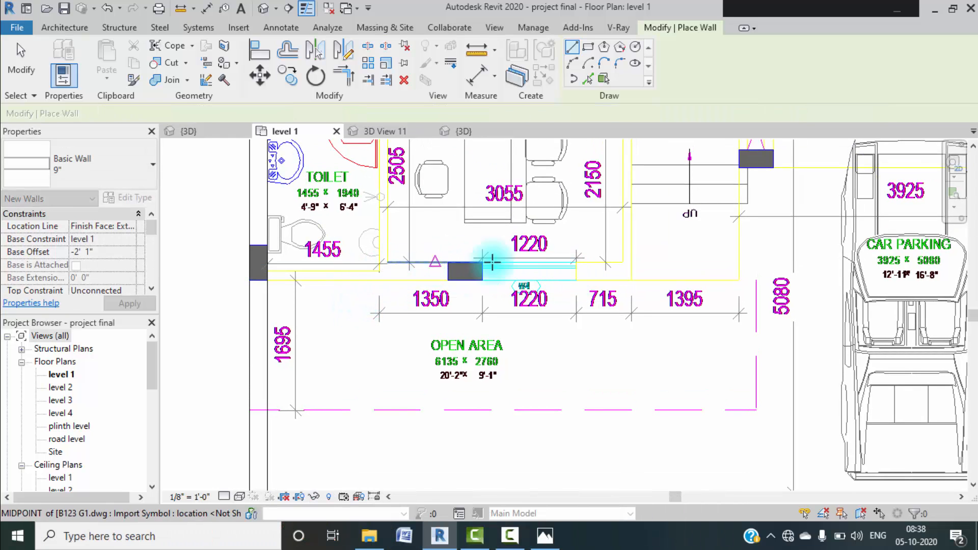
{"action": "left_click", "coordinate": [633, 279]}
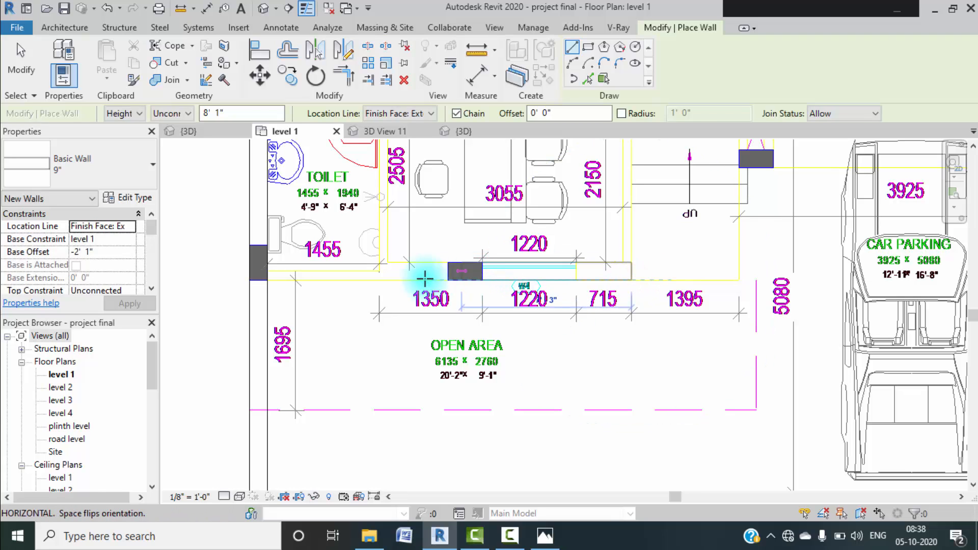
{"action": "left_click", "coordinate": [381, 275]}
{"action": "key", "text": "Escape"}
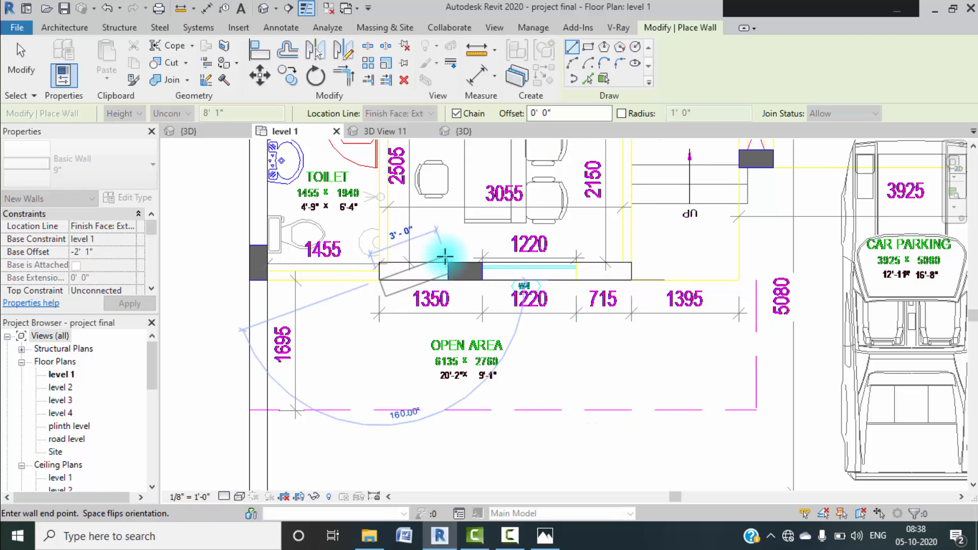
- Draw the 9" wall between the kitchen and the car parking, from the outer side wall to the passage
{"action": "middle_click_drag", "start_coordinate": [453, 345], "coordinate": [370, 463]}
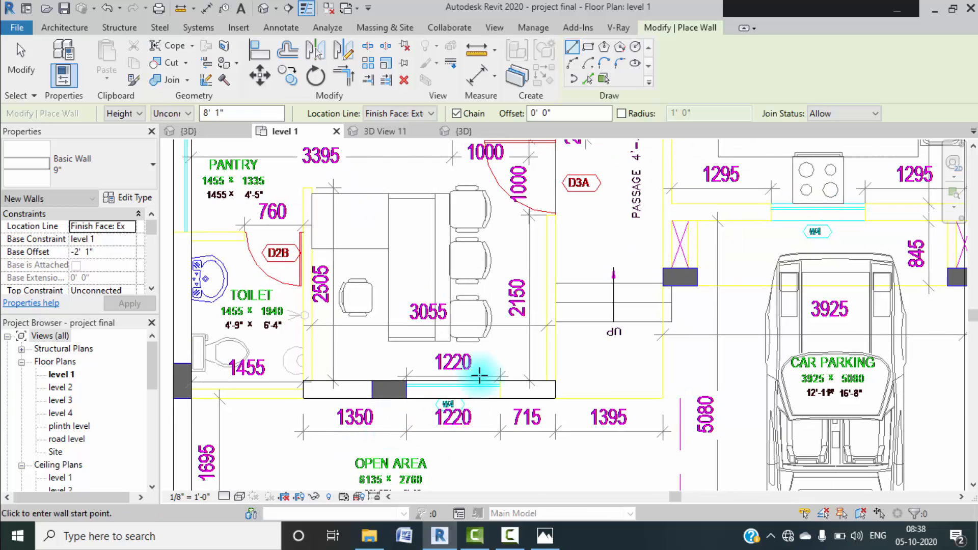
{"action": "middle_click_drag", "start_coordinate": [586, 321], "coordinate": [412, 387]}
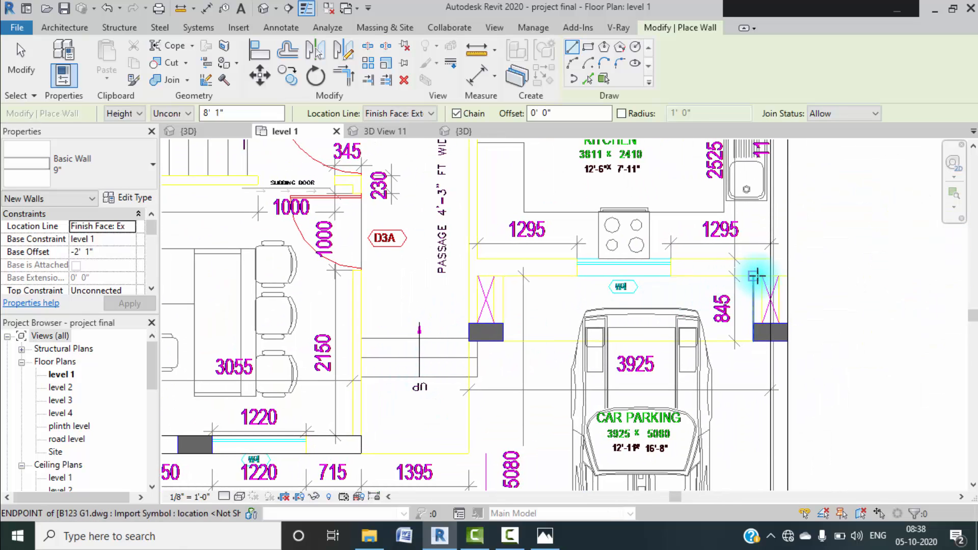
{"action": "scroll", "coordinate": [776, 275], "scroll_direction": "up", "scroll_amount": 3}
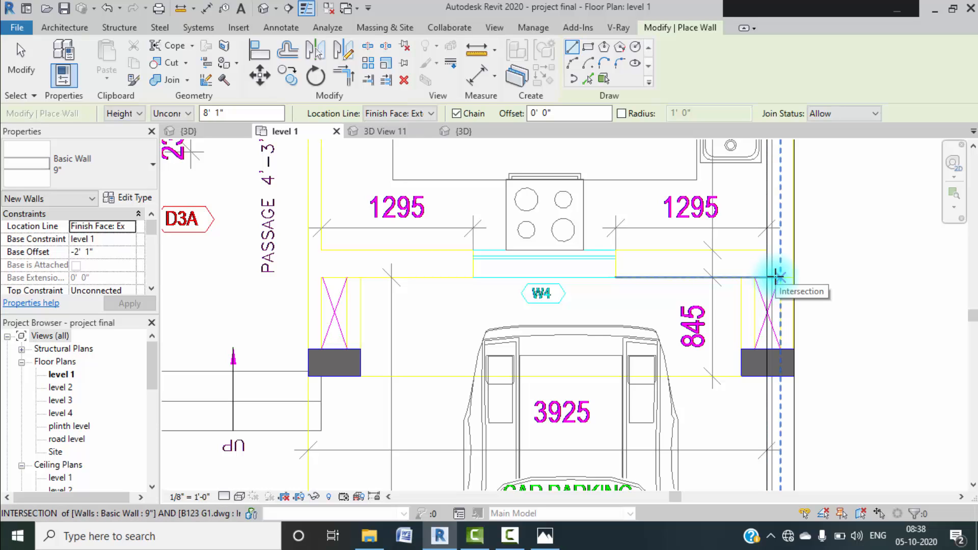
{"action": "left_click", "coordinate": [775, 277]}
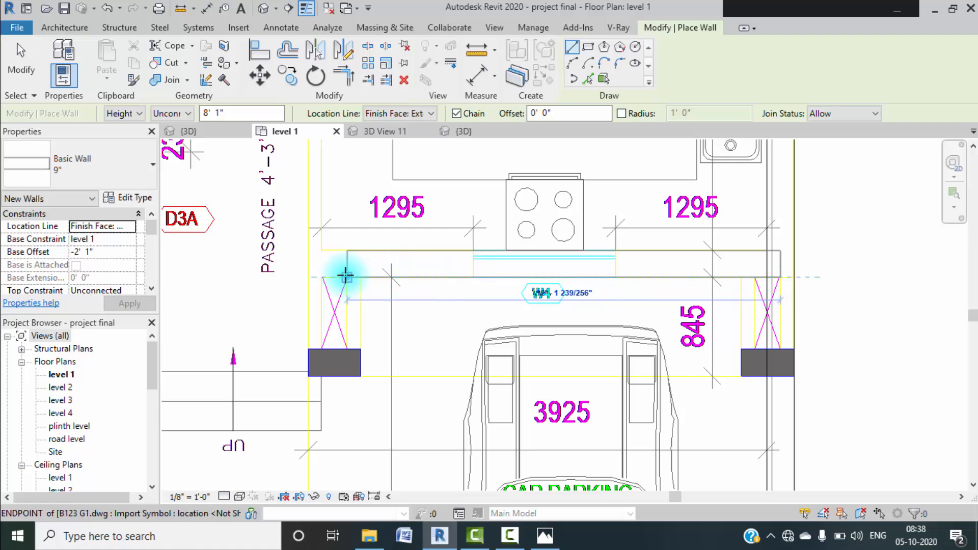
{"action": "left_click", "coordinate": [320, 275]}
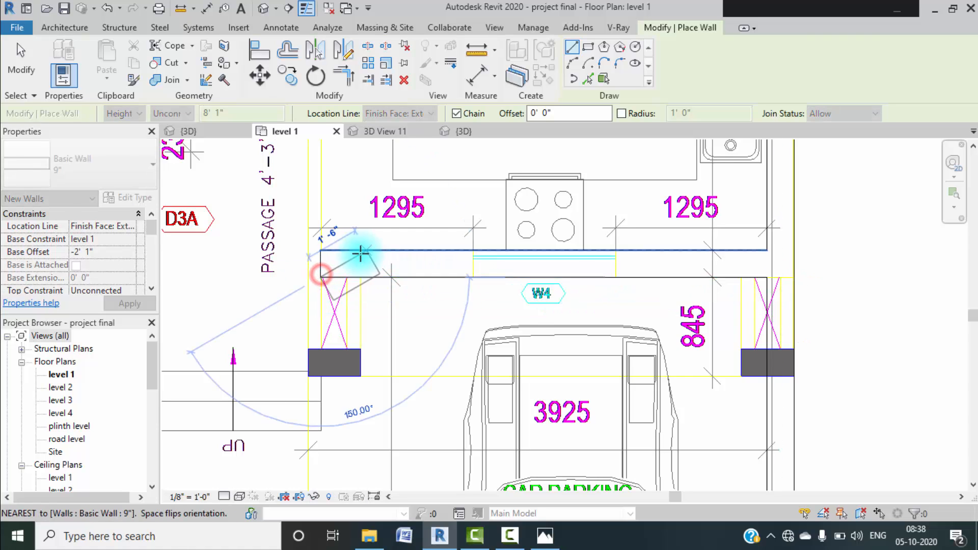
{"action": "scroll", "coordinate": [365, 253], "scroll_direction": "down", "scroll_amount": 4}
{"action": "middle_click_drag", "start_coordinate": [377, 260], "coordinate": [398, 254]}
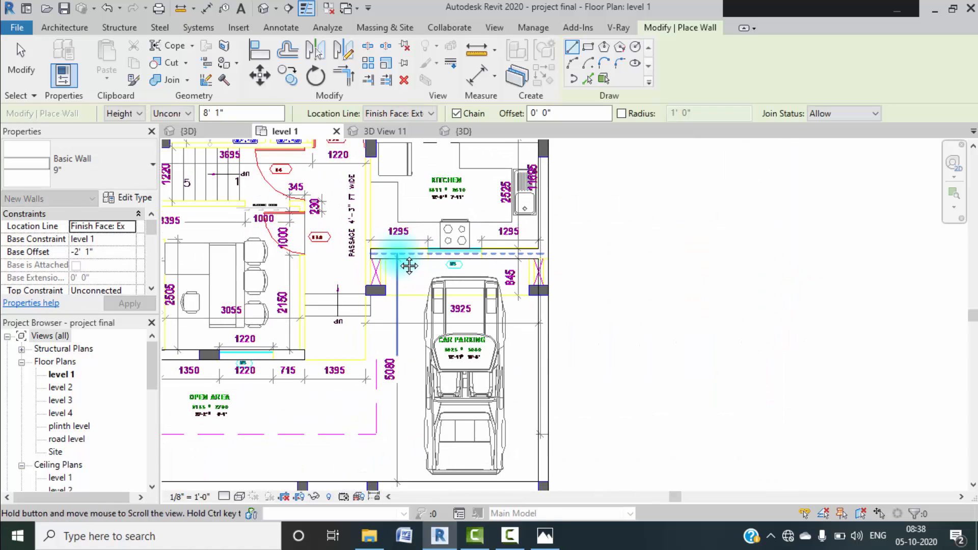
- Switch the new wall to the Basic Wall 4.5" type and set its structure layer thickness to 4.5"
{"action": "left_click", "coordinate": [114, 161]}
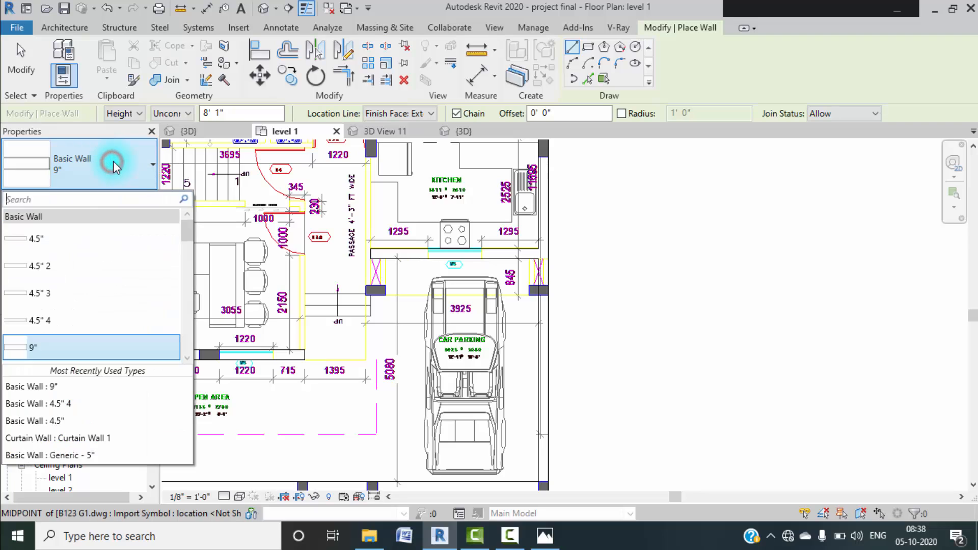
{"action": "left_click", "coordinate": [55, 240]}
{"action": "left_click", "coordinate": [137, 200]}
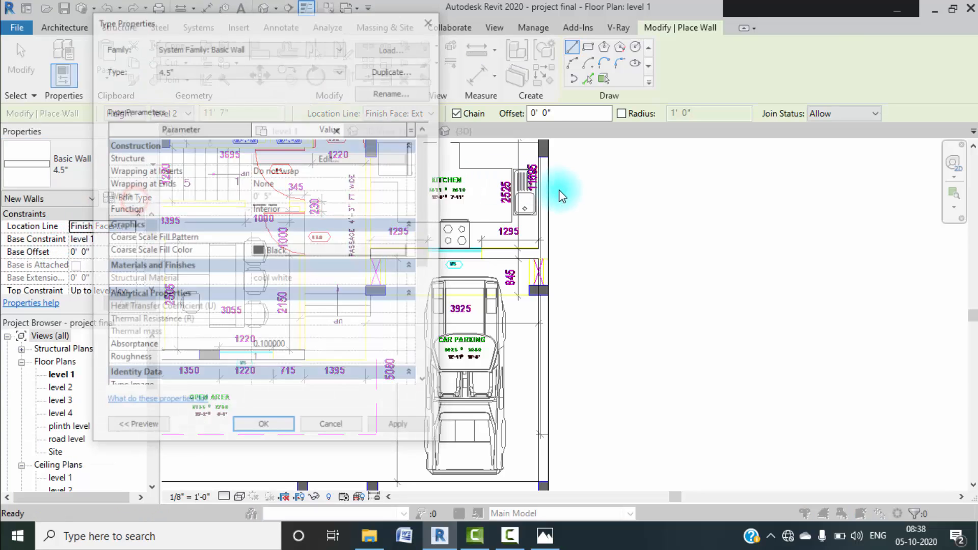
{"action": "left_click", "coordinate": [327, 162]}
{"action": "left_click", "coordinate": [298, 166]}
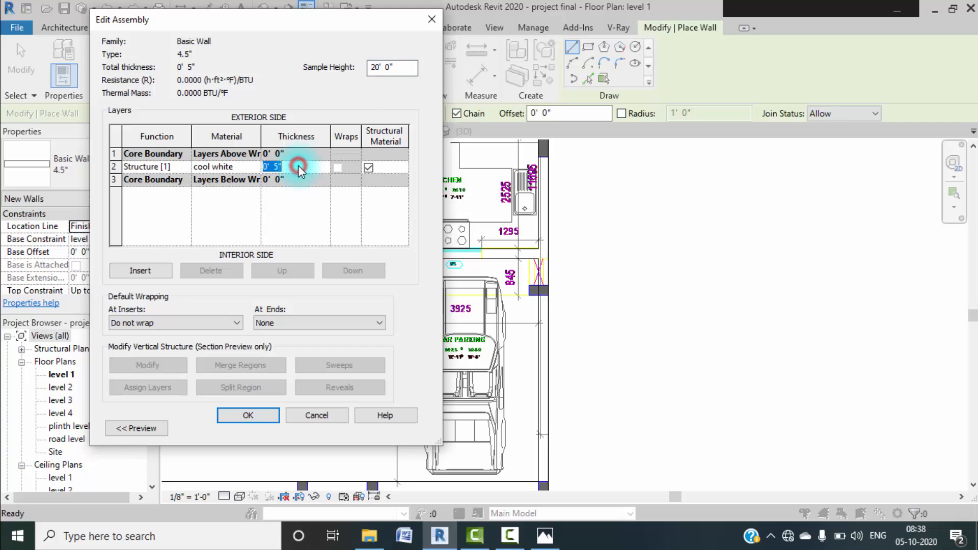
{"action": "type", "text": "4.5\""}
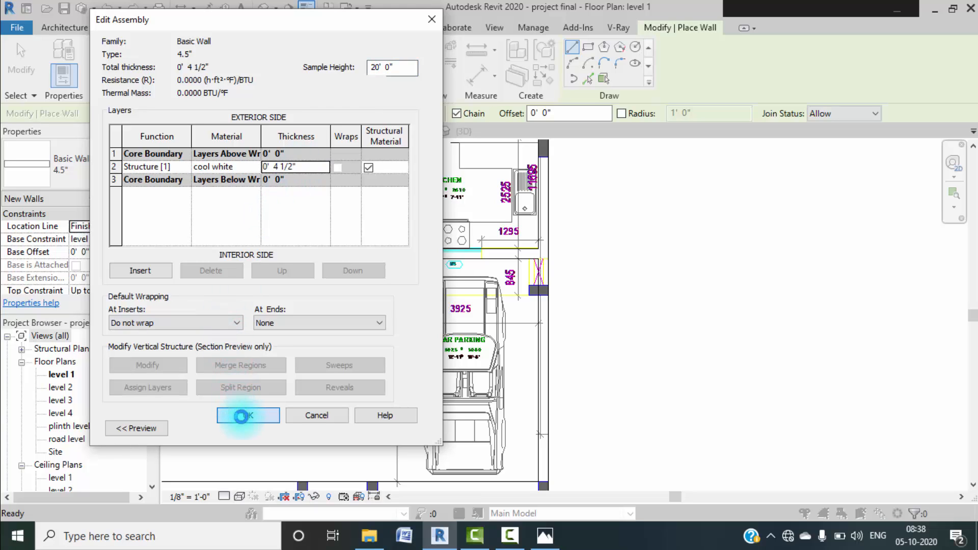
{"action": "left_click", "coordinate": [243, 416]}
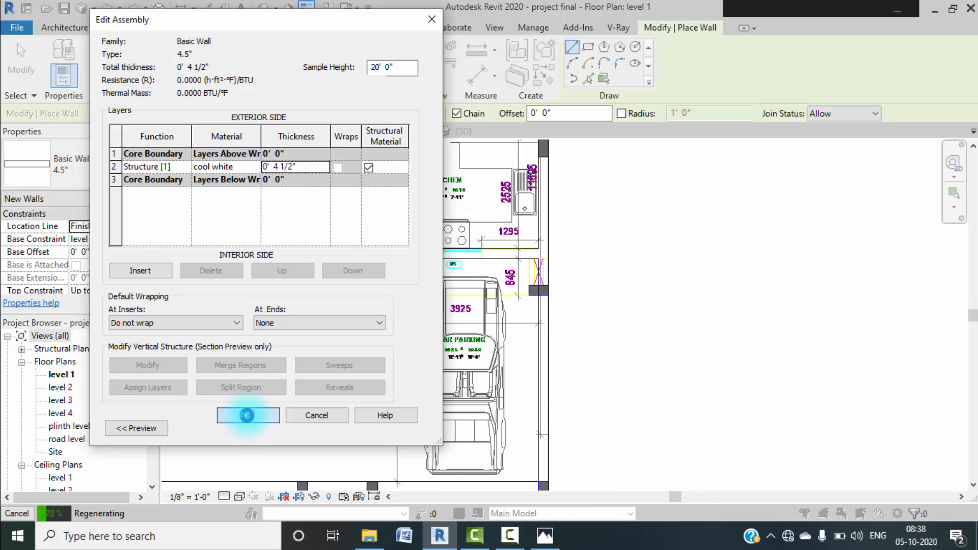
{"action": "left_click", "coordinate": [262, 428]}
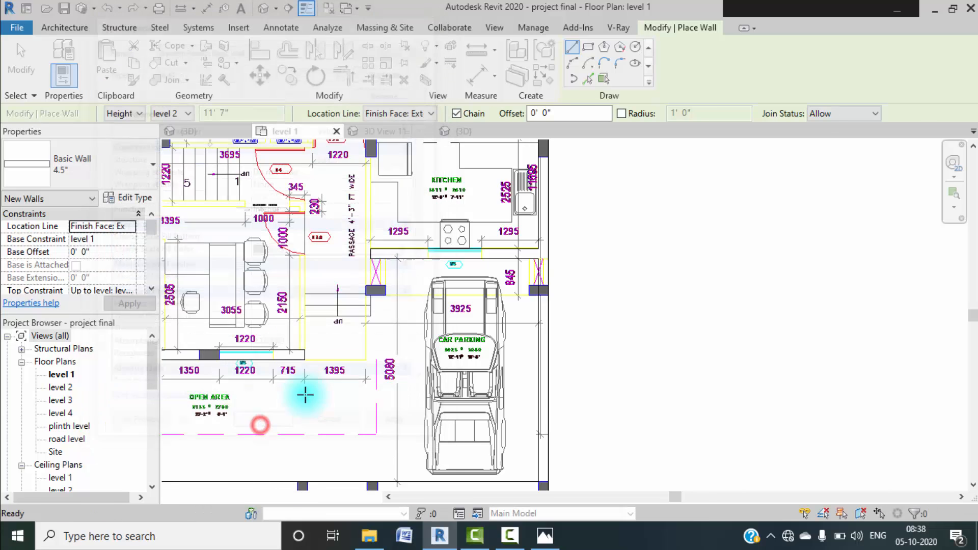
{"action": "scroll", "coordinate": [402, 337], "scroll_direction": "down", "scroll_amount": 2}
{"action": "scroll", "coordinate": [306, 336], "scroll_direction": "up", "scroll_amount": 5}
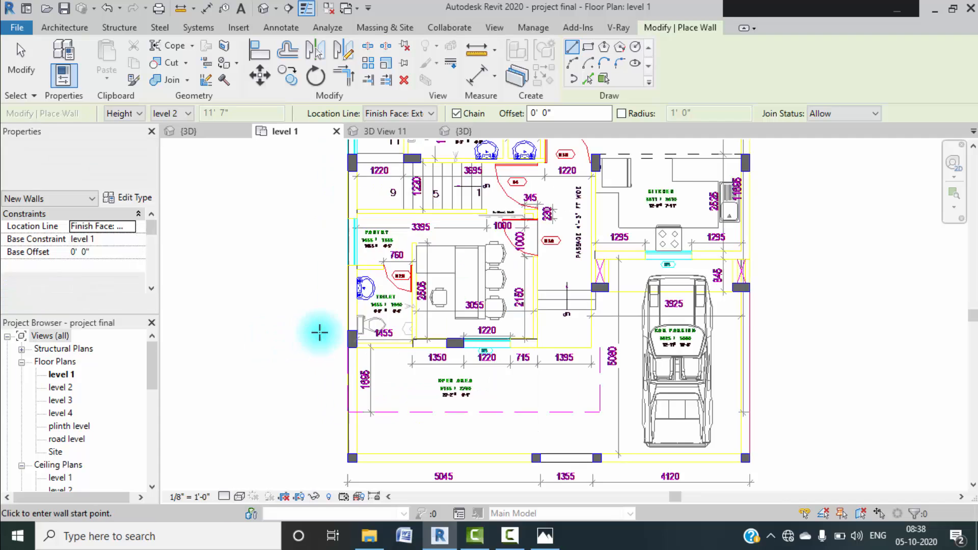
{"action": "scroll", "coordinate": [399, 360], "scroll_direction": "up", "scroll_amount": 1}
{"action": "left_click", "coordinate": [352, 335]}
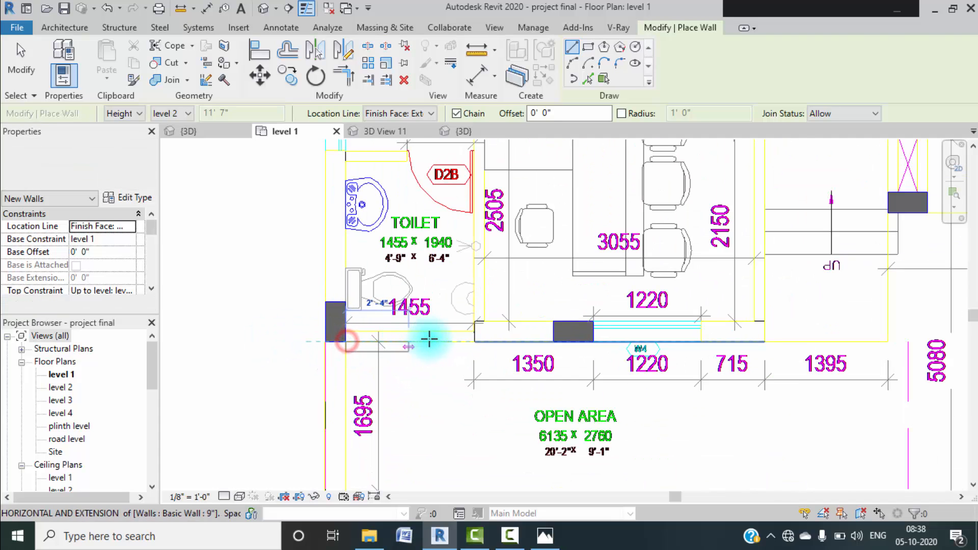
{"action": "left_click", "coordinate": [474, 332]}
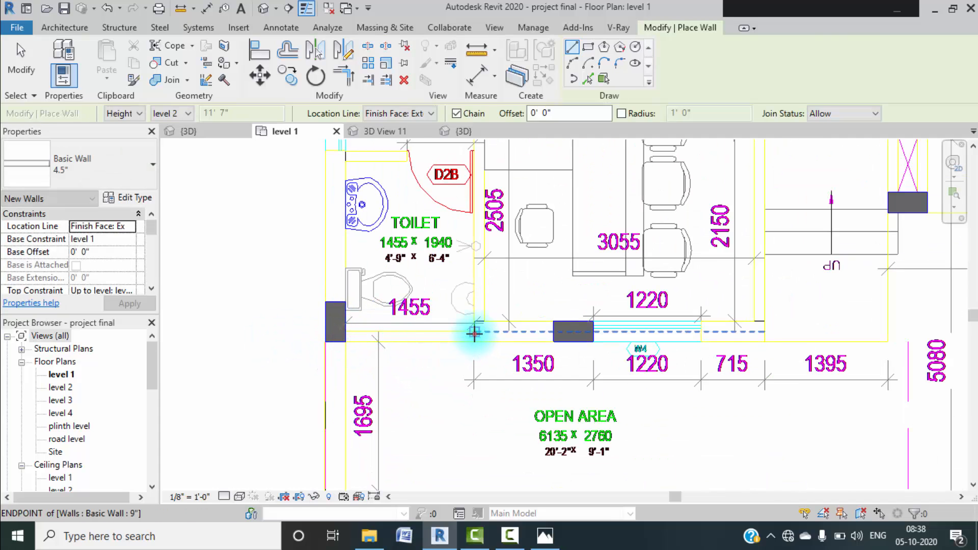
{"action": "left_click", "coordinate": [349, 335]}
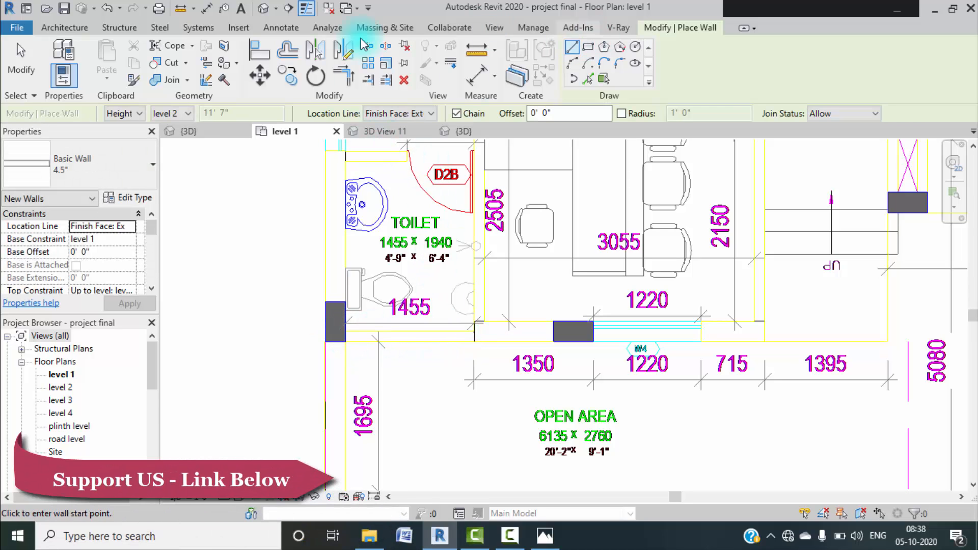
- Set the wall location line to Finish Face: Interior and draw the 4.5" toilet wall on the open-area side, from the outer side wall to the dining room
{"action": "left_click", "coordinate": [430, 113]}
{"action": "left_click", "coordinate": [416, 160]}
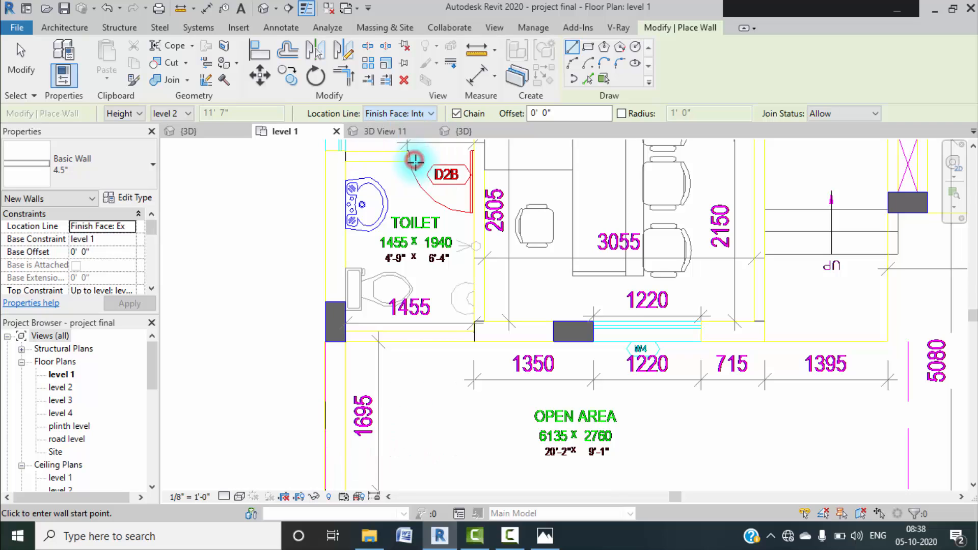
{"action": "left_click", "coordinate": [337, 337]}
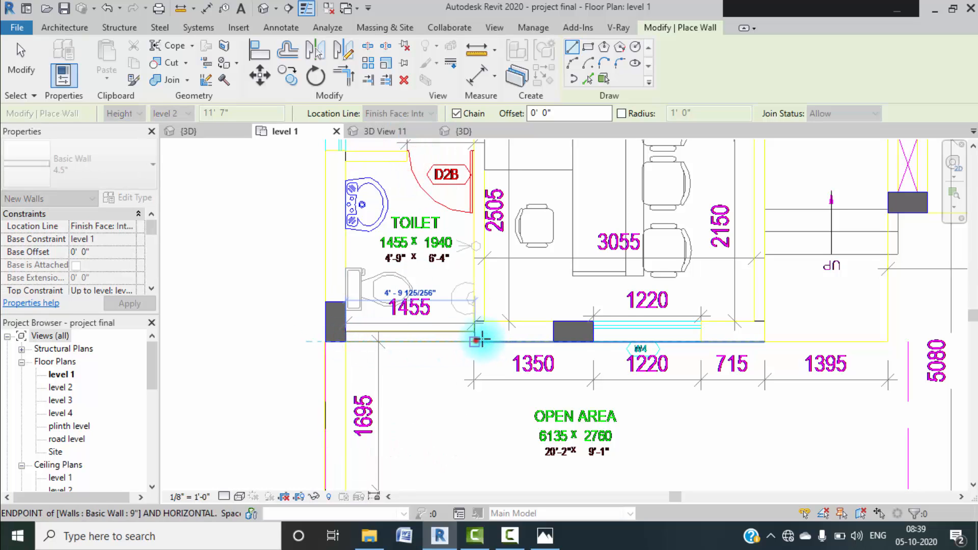
{"action": "key", "text": "Escape"}
{"action": "key", "text": "Escape"}
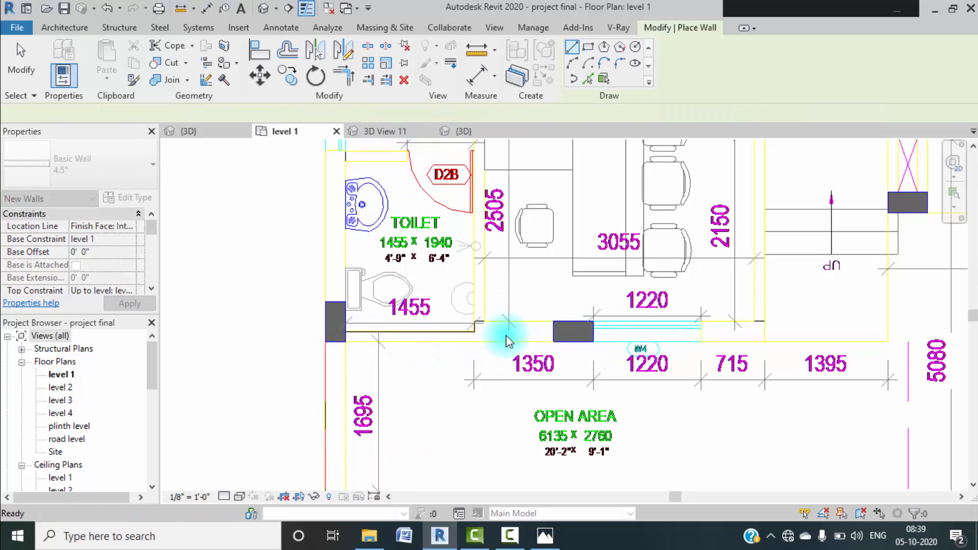
- Draw the 4.5" walls along the dining room's passage side past door D3A and along the staircase side to the outer side wall
{"action": "middle_click_drag", "start_coordinate": [867, 345], "coordinate": [682, 341]}
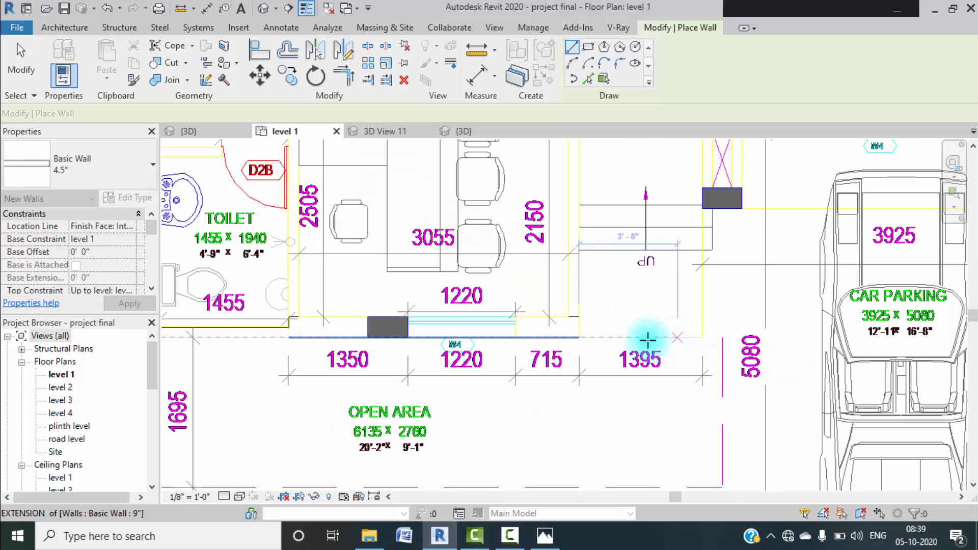
{"action": "left_click", "coordinate": [579, 315]}
{"action": "middle_click_drag", "start_coordinate": [581, 214], "coordinate": [575, 316]}
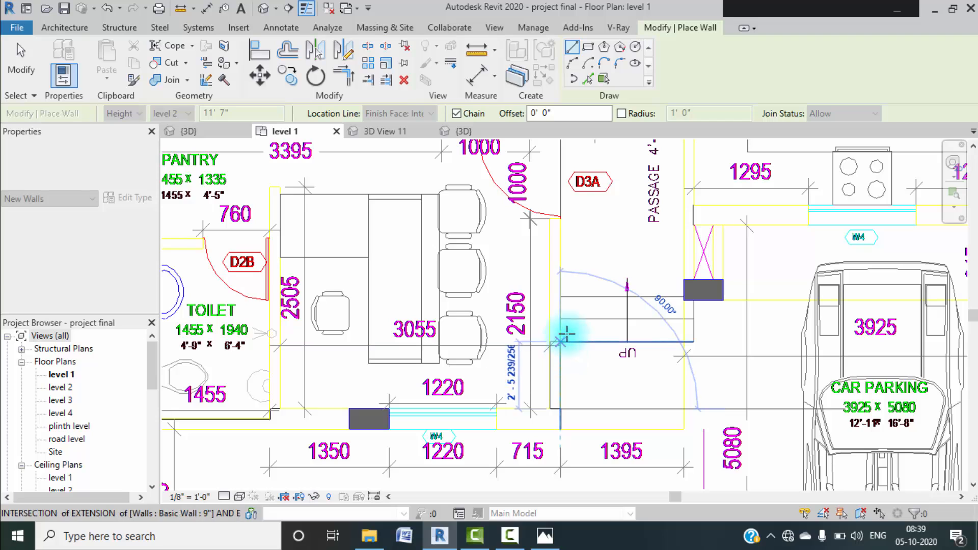
{"action": "middle_click_drag", "start_coordinate": [568, 288], "coordinate": [545, 420]}
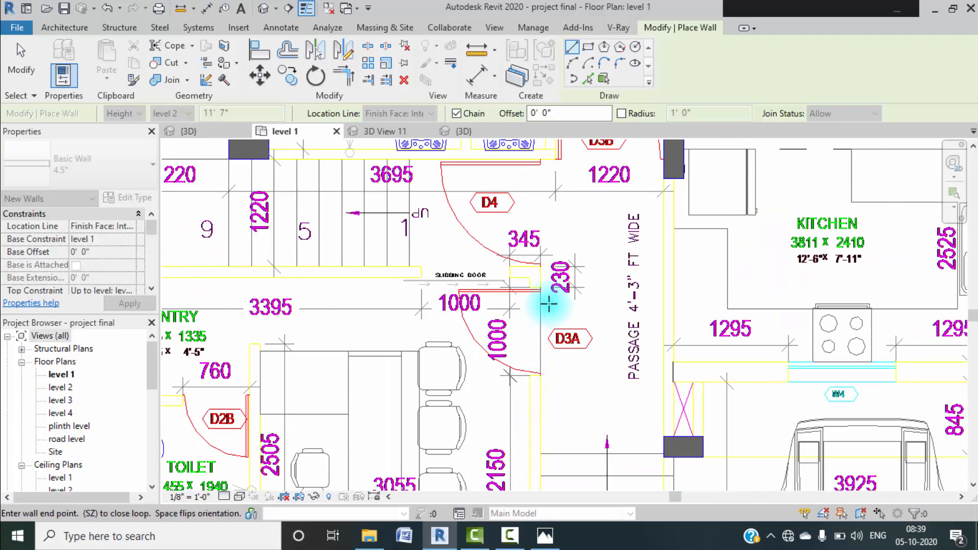
{"action": "left_click", "coordinate": [540, 267]}
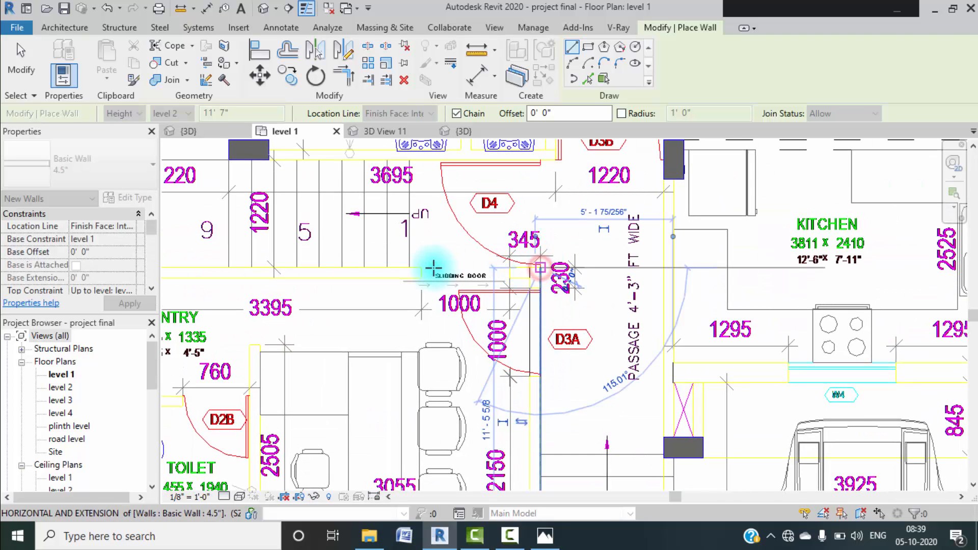
{"action": "middle_click_drag", "start_coordinate": [308, 271], "coordinate": [682, 274]}
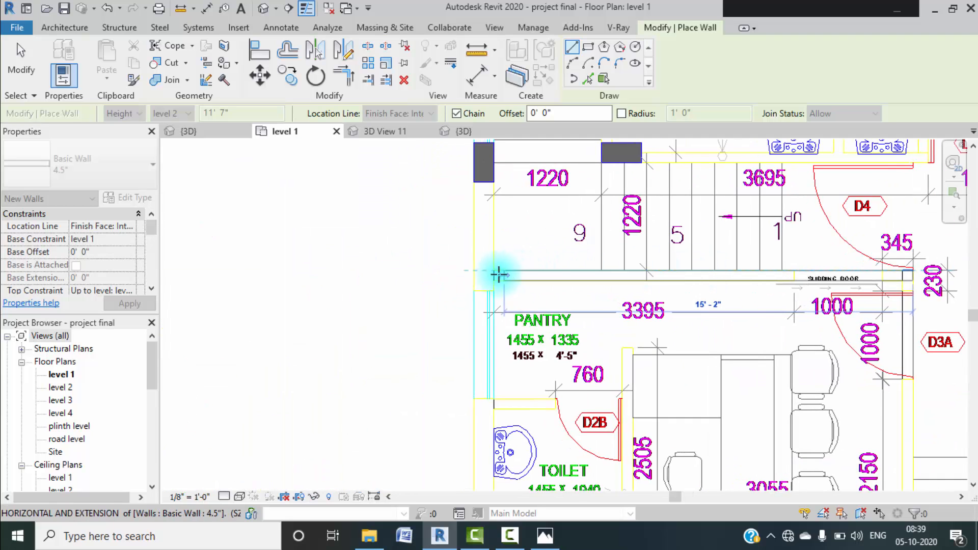
{"action": "key", "text": "Escape"}
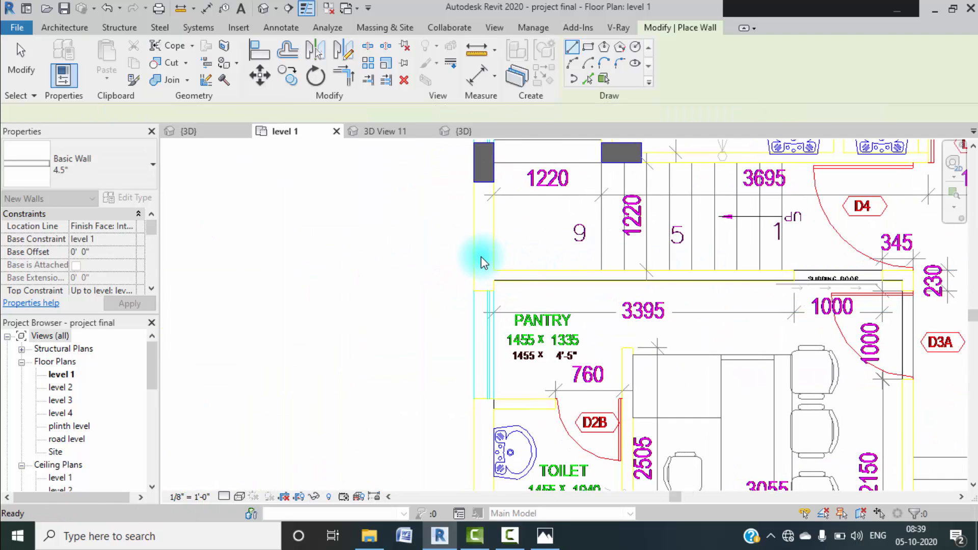
- Draw the 4.5" wall across door D4, from the dining room's passage corner to the common toilet corner
{"action": "scroll", "coordinate": [481, 256], "scroll_direction": "down", "scroll_amount": 3}
{"action": "scroll", "coordinate": [691, 274], "scroll_direction": "up", "scroll_amount": 5}
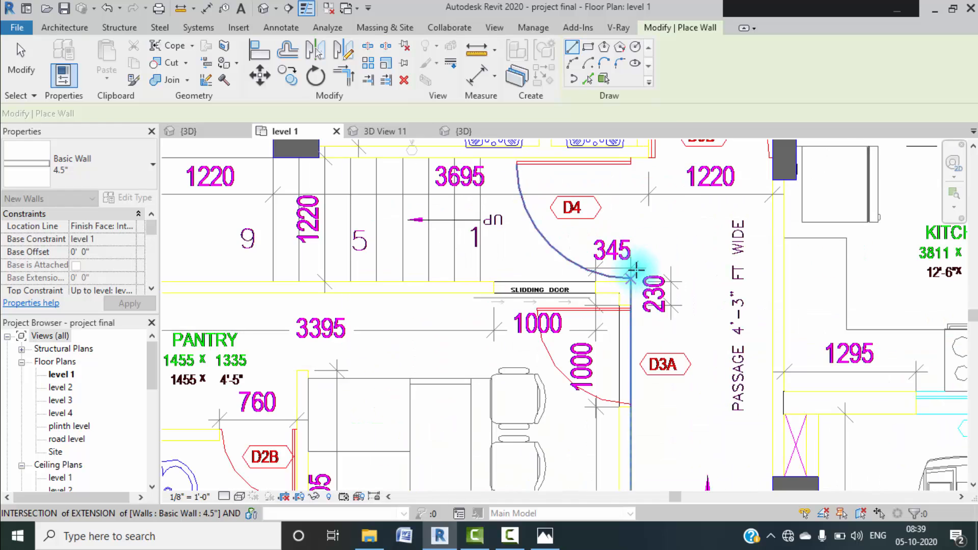
{"action": "left_click", "coordinate": [628, 272]}
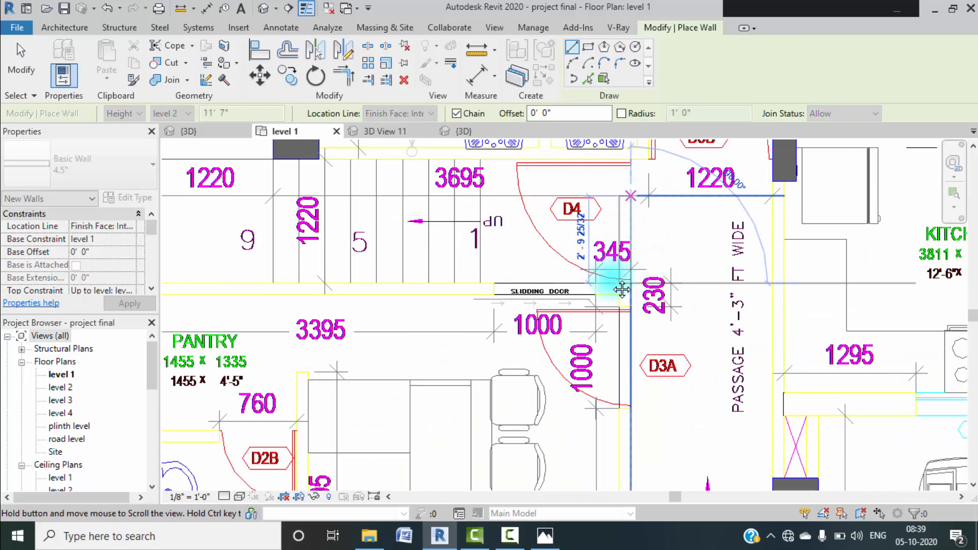
{"action": "middle_click_drag", "start_coordinate": [638, 178], "coordinate": [615, 261]}
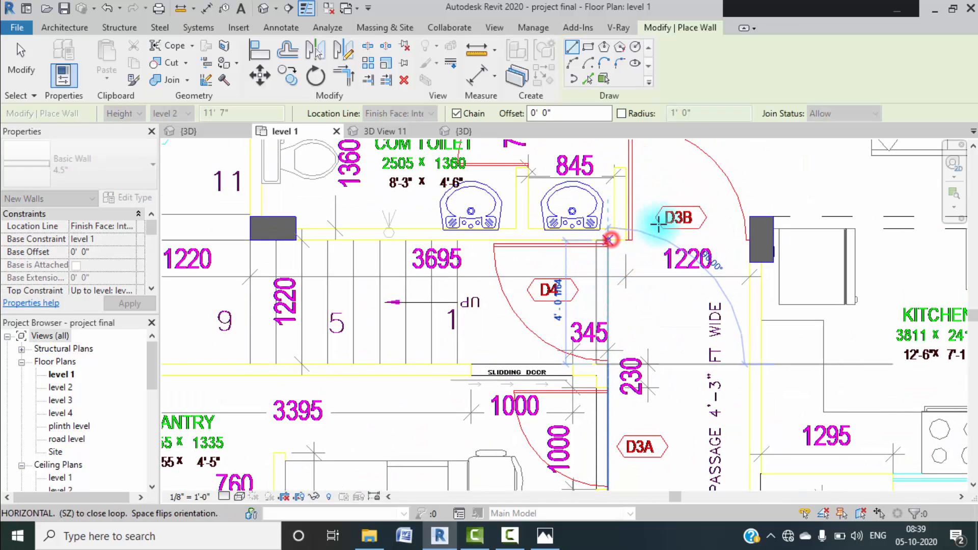
{"action": "key", "text": "Escape"}
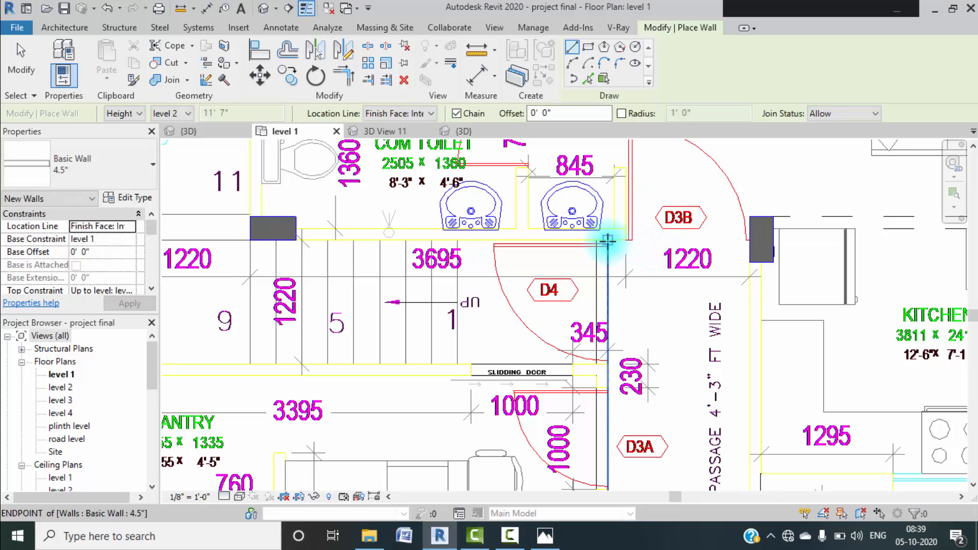
- Draw a continuous 4.5" wall run across door D3B, along the kitchen side of the passage, and around the parking column to the kitchen wall
{"action": "left_click", "coordinate": [750, 235]}
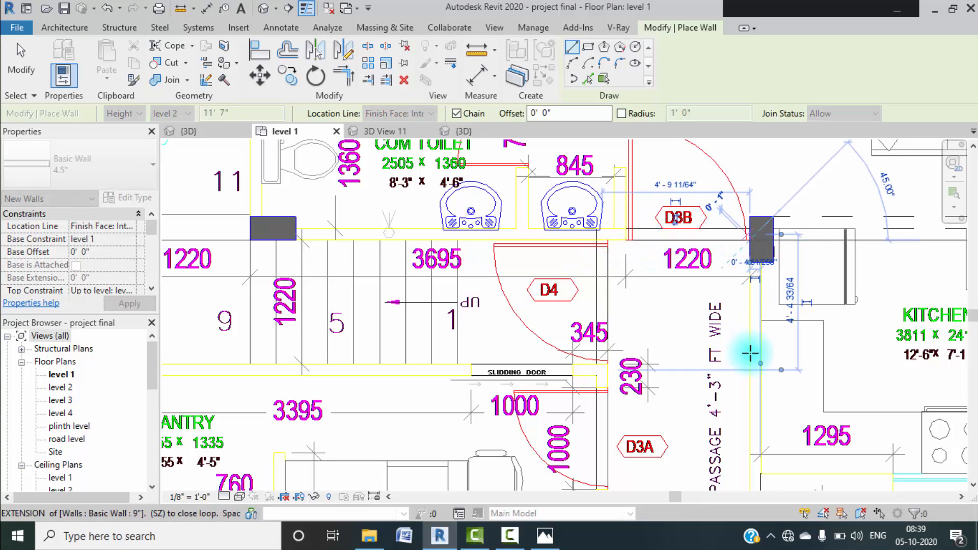
{"action": "scroll", "coordinate": [750, 378], "scroll_direction": "down", "scroll_amount": 3}
{"action": "middle_click_drag", "start_coordinate": [750, 378], "coordinate": [718, 207]}
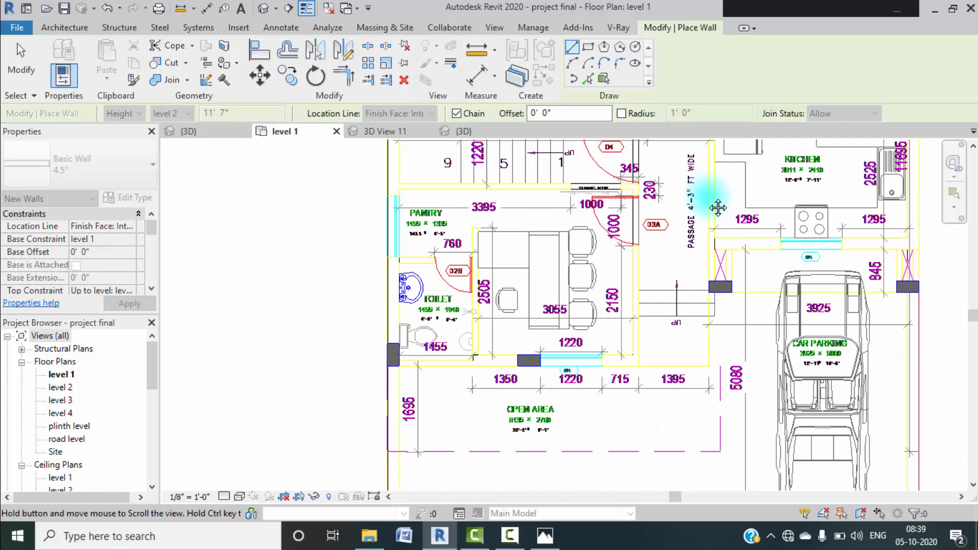
{"action": "scroll", "coordinate": [712, 286], "scroll_direction": "up", "scroll_amount": 4}
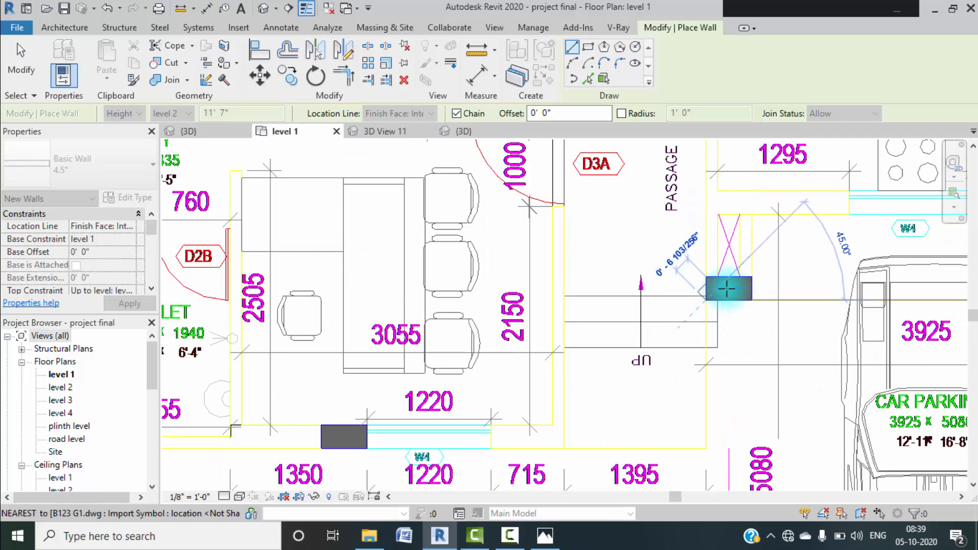
{"action": "left_click", "coordinate": [752, 299]}
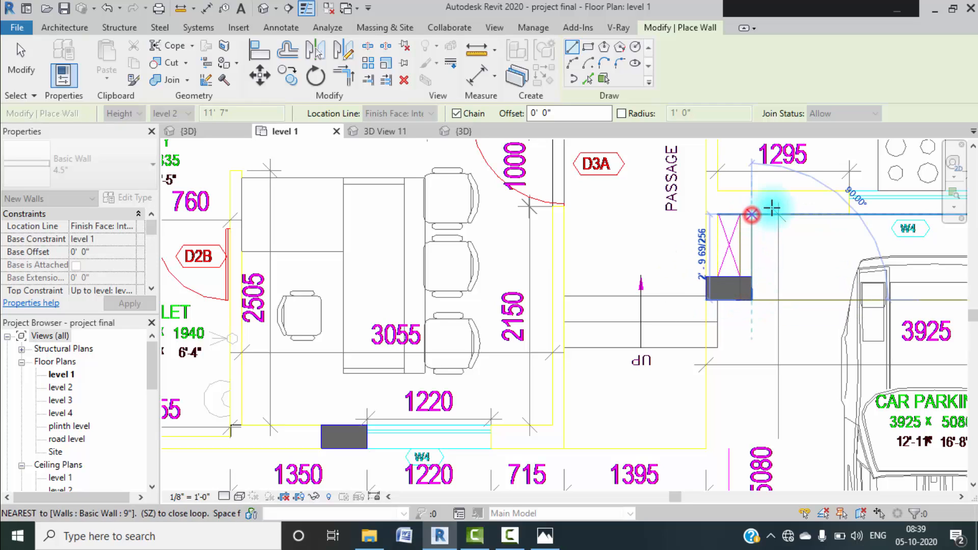
{"action": "key", "text": "Escape"}
{"action": "key", "text": "Escape"}
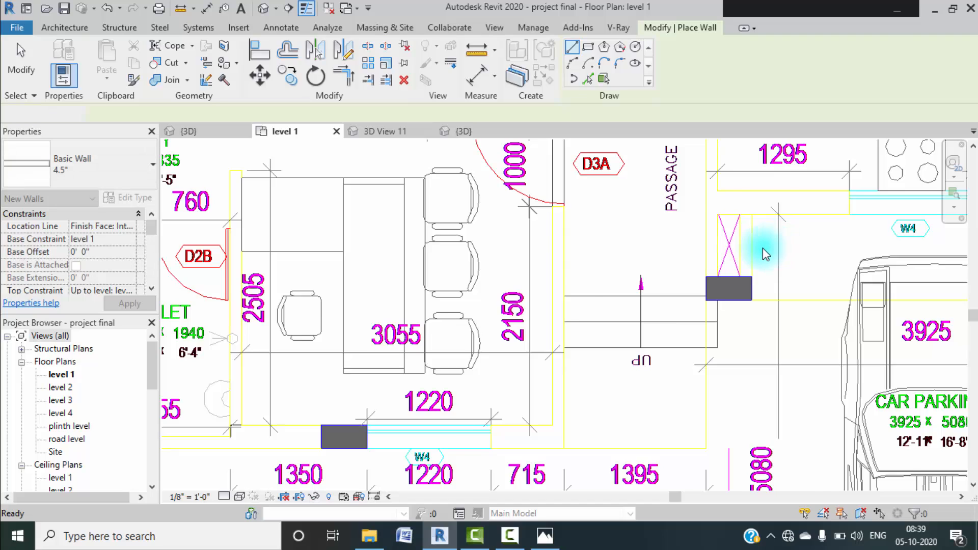
- Close the 3D View 11 view and examine the modelled walls from the front in the {3D} view
{"action": "scroll", "coordinate": [764, 250], "scroll_direction": "down", "scroll_amount": 5}
{"action": "middle_click_drag", "start_coordinate": [767, 250], "coordinate": [576, 213]}
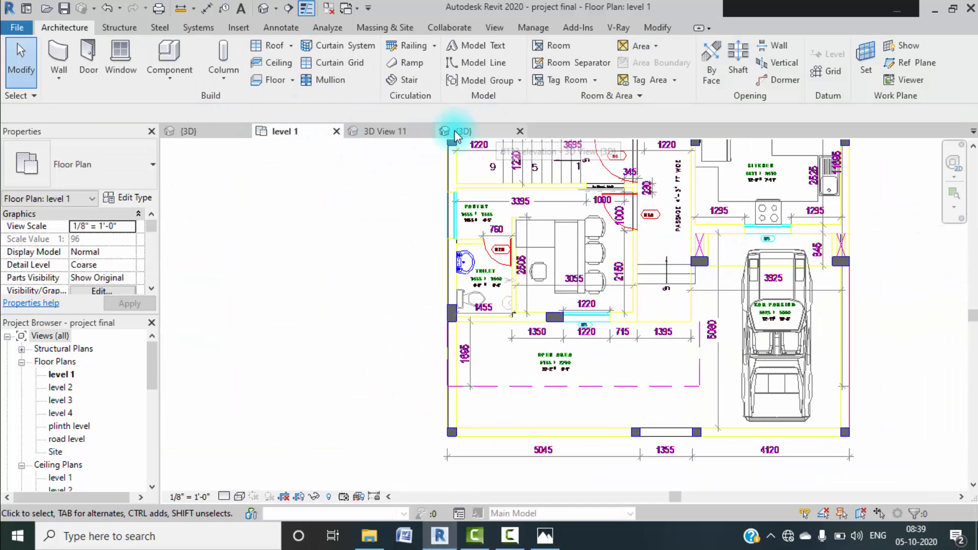
{"action": "left_click", "coordinate": [427, 132]}
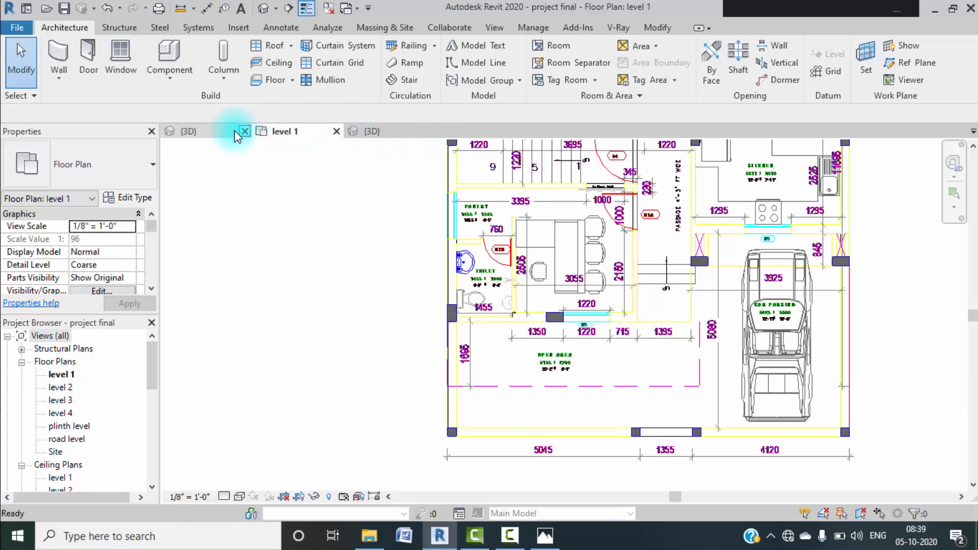
{"action": "left_click", "coordinate": [216, 131]}
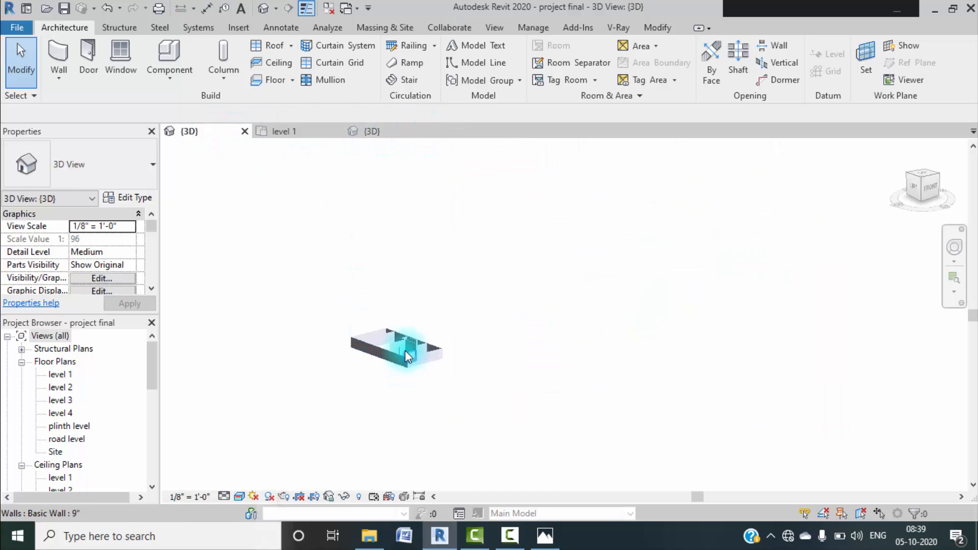
{"action": "scroll", "coordinate": [405, 350], "scroll_direction": "up", "scroll_amount": 10}
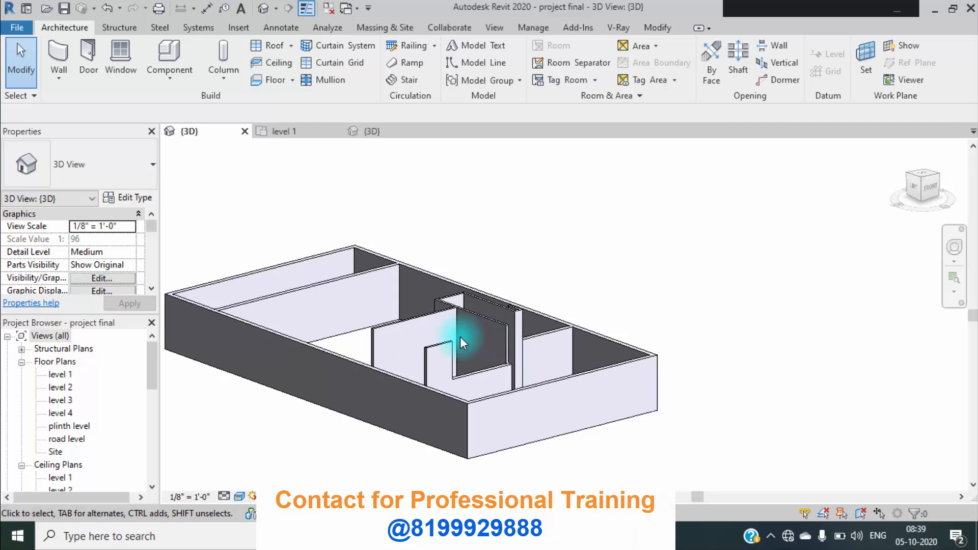
{"action": "scroll", "coordinate": [460, 337], "scroll_direction": "down", "scroll_amount": 5}
{"action": "middle_click_drag", "start_coordinate": [445, 332], "coordinate": [556, 325], "text": "shift"}
{"action": "scroll", "coordinate": [516, 313], "scroll_direction": "up", "scroll_amount": 3}
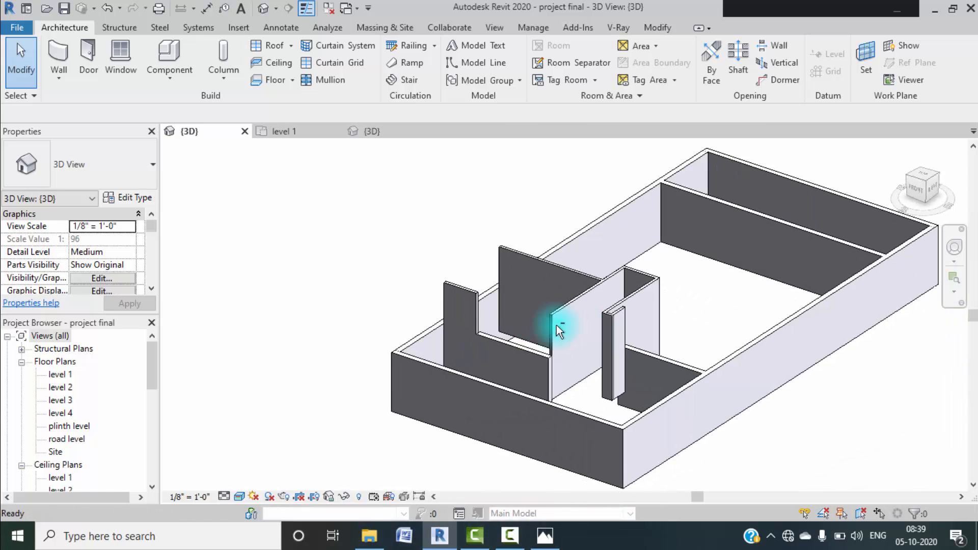
- Set the base constraint of the 4.5" toilet wall on the open-area side to road level
{"action": "left_click", "coordinate": [463, 295]}
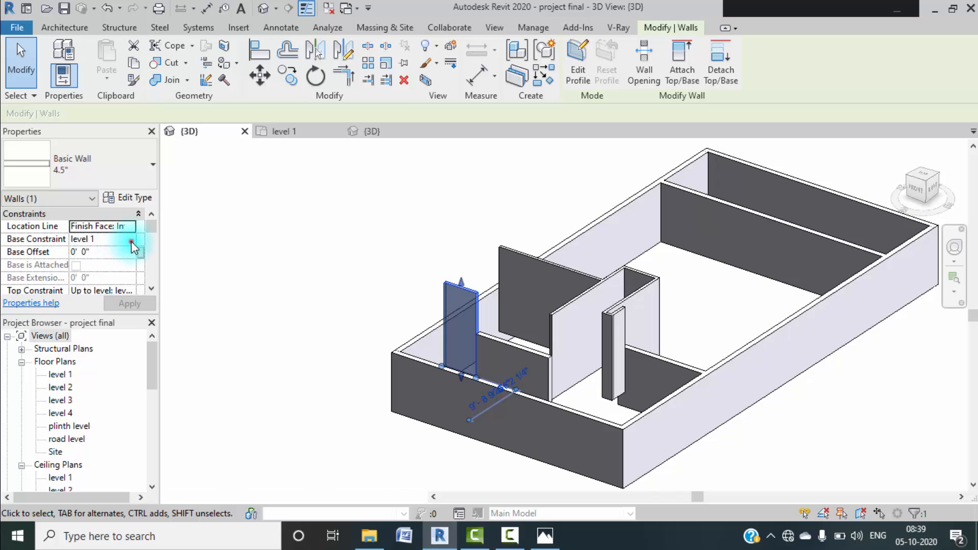
{"action": "left_click", "coordinate": [131, 241]}
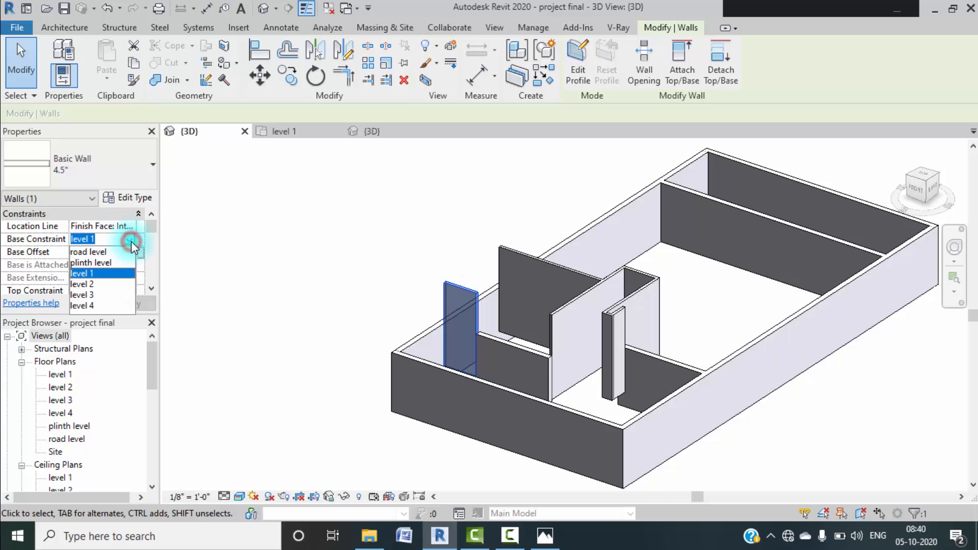
{"action": "left_click", "coordinate": [95, 251]}
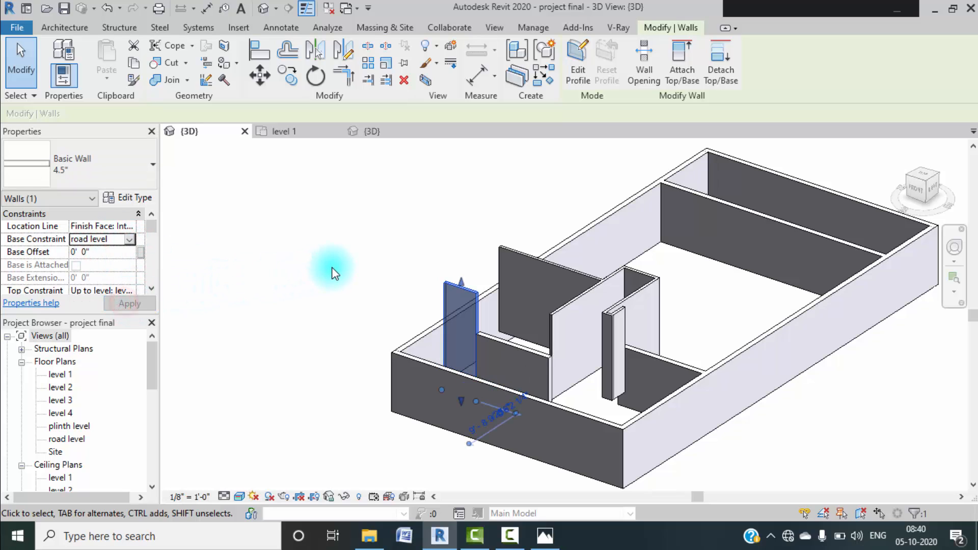
{"action": "middle_click_drag", "start_coordinate": [396, 268], "coordinate": [483, 393], "text": "shift"}
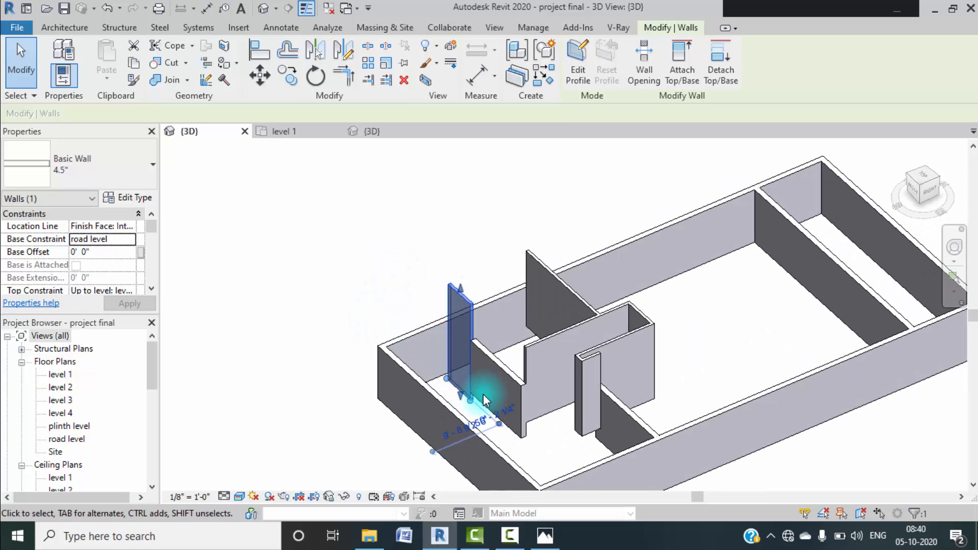
{"action": "scroll", "coordinate": [497, 357], "scroll_direction": "down", "scroll_amount": 3}
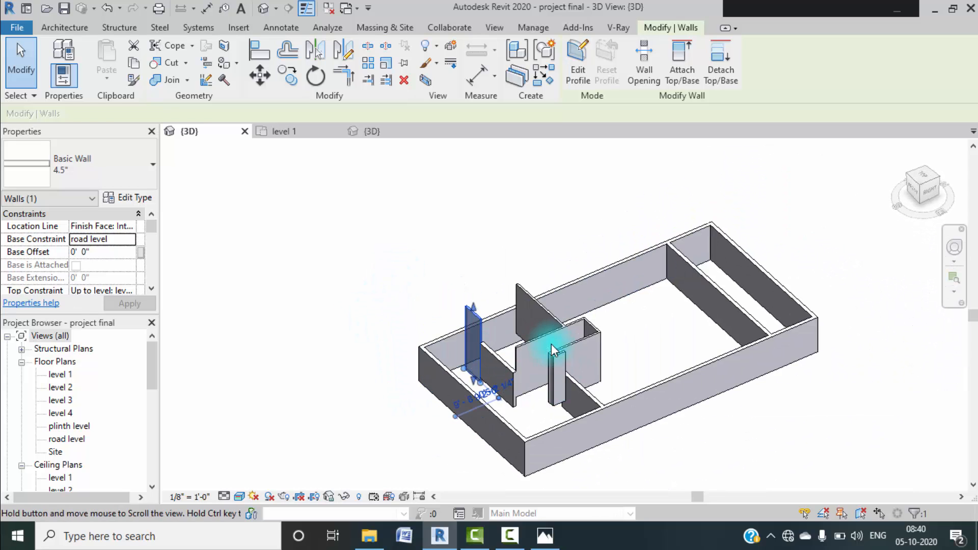
- Select the six remaining 4.5" partition walls based on level 1 and set their base constraint to road level
{"action": "left_click", "coordinate": [548, 338]}
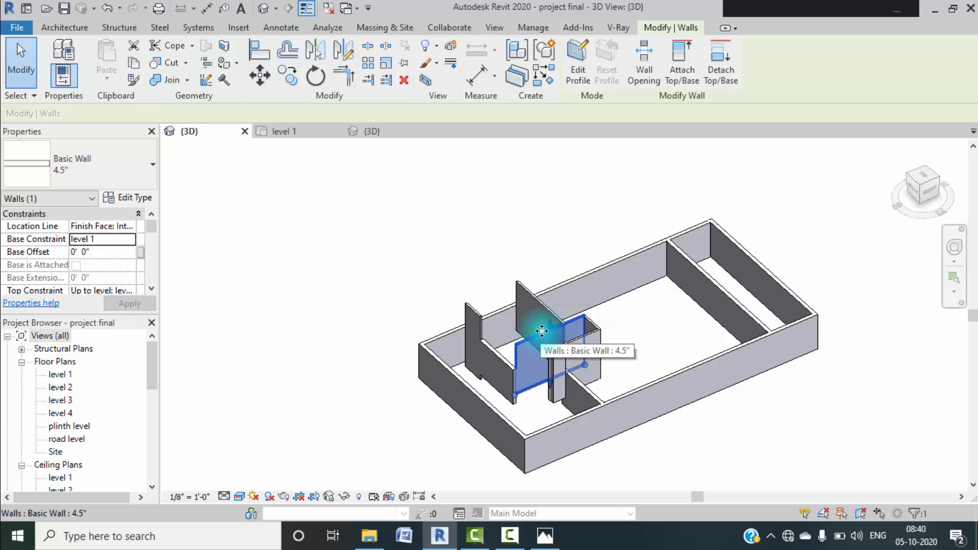
{"action": "left_click", "coordinate": [545, 331]}
{"action": "key", "text": "s"}
{"action": "key", "text": "a"}
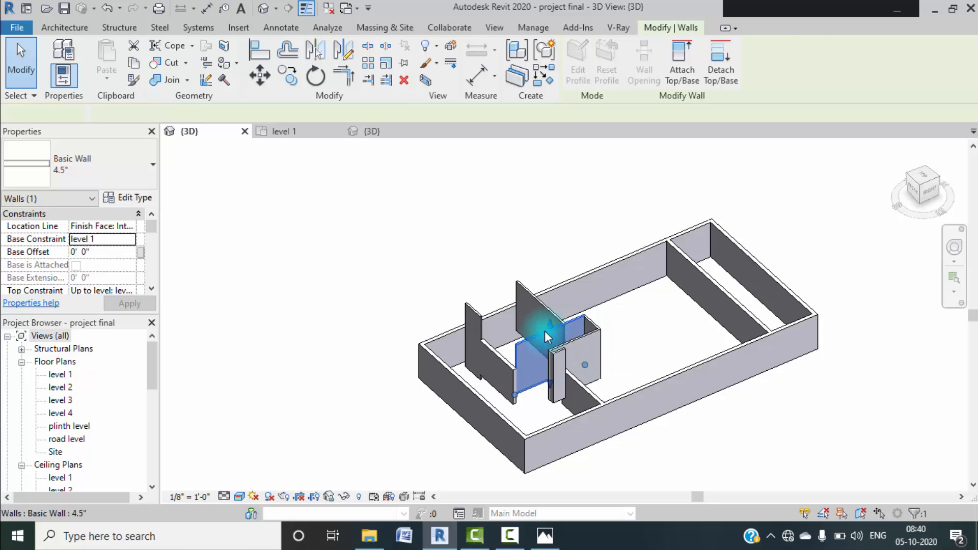
{"action": "left_click", "coordinate": [471, 312]}
{"action": "scroll", "coordinate": [100, 237], "scroll_direction": "down", "scroll_amount": 3}
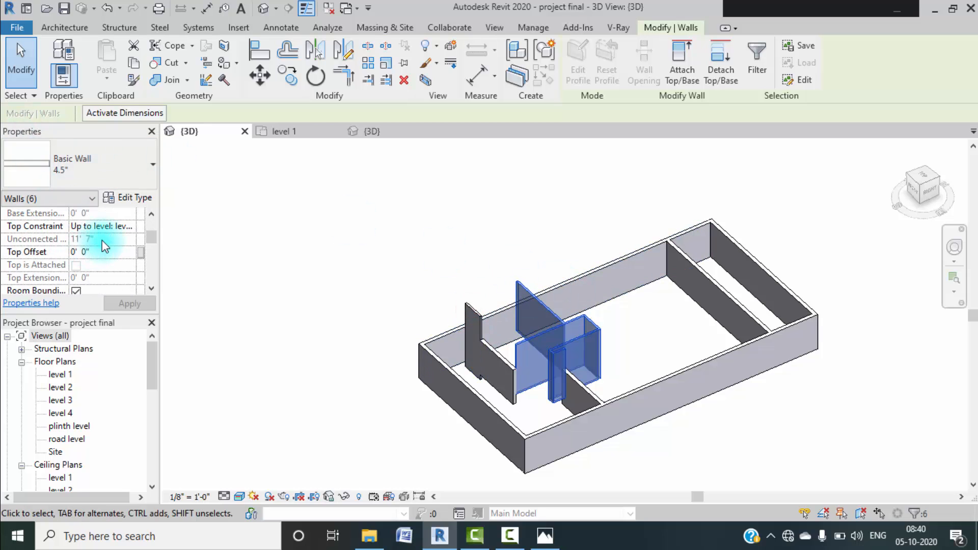
{"action": "scroll", "coordinate": [105, 242], "scroll_direction": "up", "scroll_amount": 2}
{"action": "scroll", "coordinate": [109, 239], "scroll_direction": "up", "scroll_amount": 1}
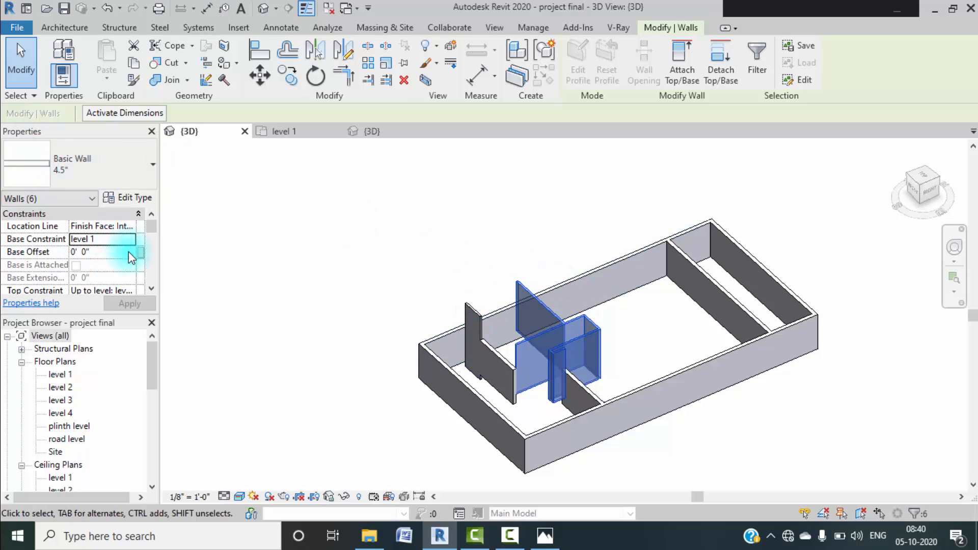
{"action": "scroll", "coordinate": [128, 255], "scroll_direction": "down", "scroll_amount": 1}
{"action": "left_click", "coordinate": [130, 265]}
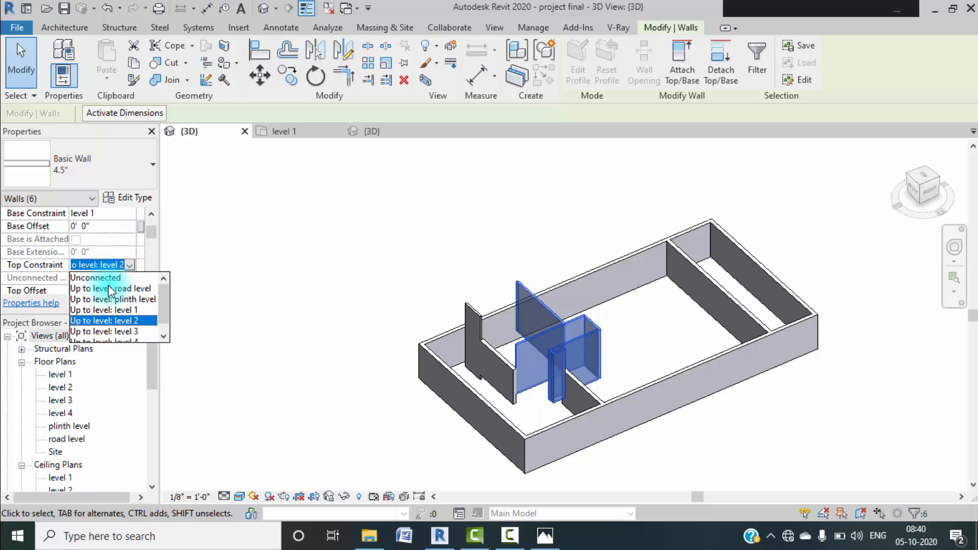
{"action": "scroll", "coordinate": [107, 288], "scroll_direction": "down", "scroll_amount": 1}
{"action": "scroll", "coordinate": [108, 291], "scroll_direction": "up", "scroll_amount": 1}
{"action": "scroll", "coordinate": [125, 220], "scroll_direction": "up", "scroll_amount": 1}
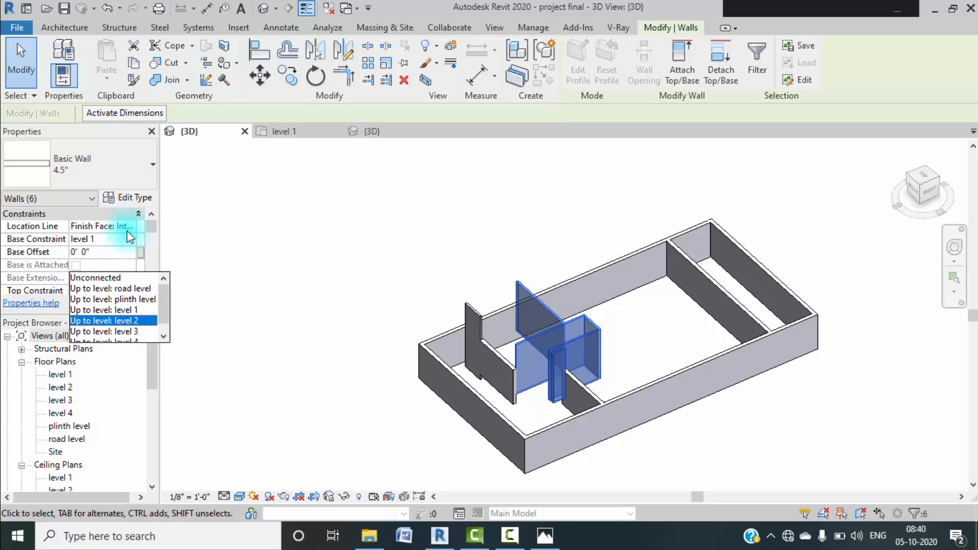
{"action": "left_click", "coordinate": [131, 240]}
{"action": "left_click", "coordinate": [86, 252]}
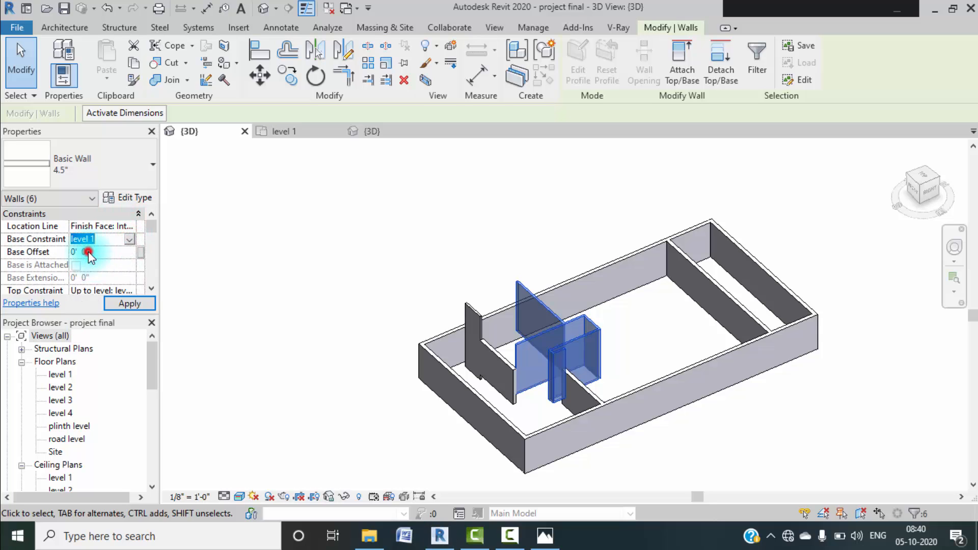
{"action": "left_click", "coordinate": [129, 303]}
{"action": "left_click", "coordinate": [291, 269]}
{"action": "scroll", "coordinate": [321, 277], "scroll_direction": "down", "scroll_amount": 1}
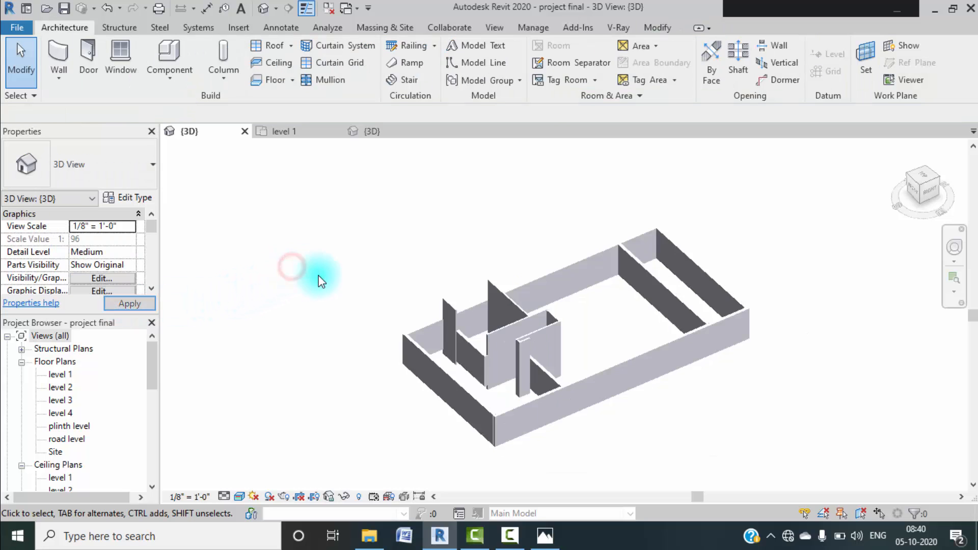
- Open the East elevation and inspect the walls and the Scotch pine tree against the level lines
{"action": "scroll", "coordinate": [70, 437], "scroll_direction": "down", "scroll_amount": 3}
{"action": "scroll", "coordinate": [72, 441], "scroll_direction": "down", "scroll_amount": 2}
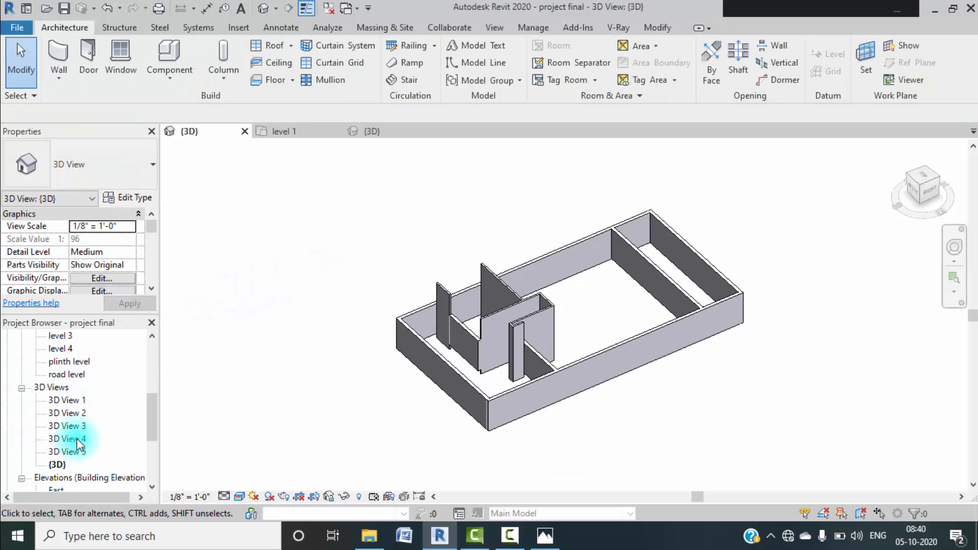
{"action": "scroll", "coordinate": [77, 413], "scroll_direction": "down", "scroll_amount": 3}
{"action": "left_click", "coordinate": [55, 387]}
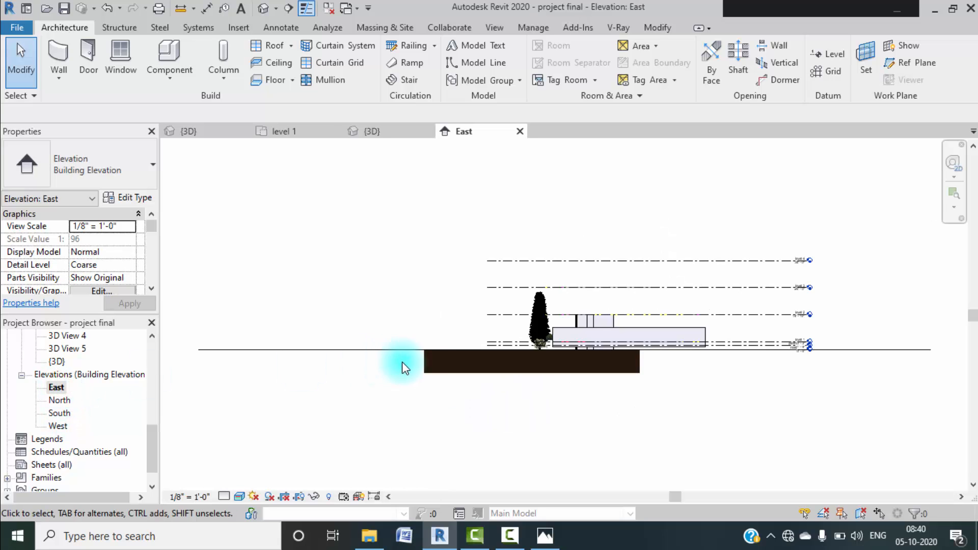
{"action": "scroll", "coordinate": [637, 328], "scroll_direction": "up", "scroll_amount": 5}
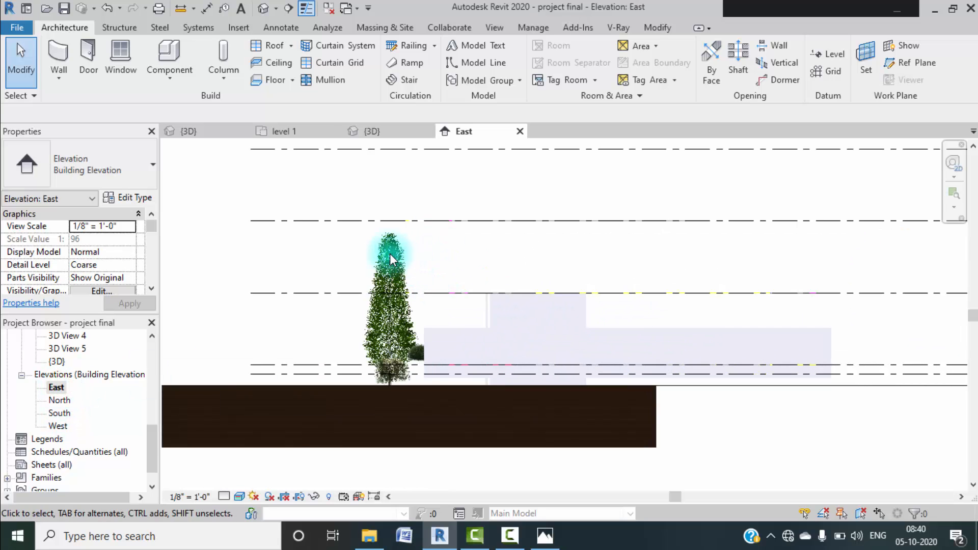
{"action": "left_click", "coordinate": [389, 254]}
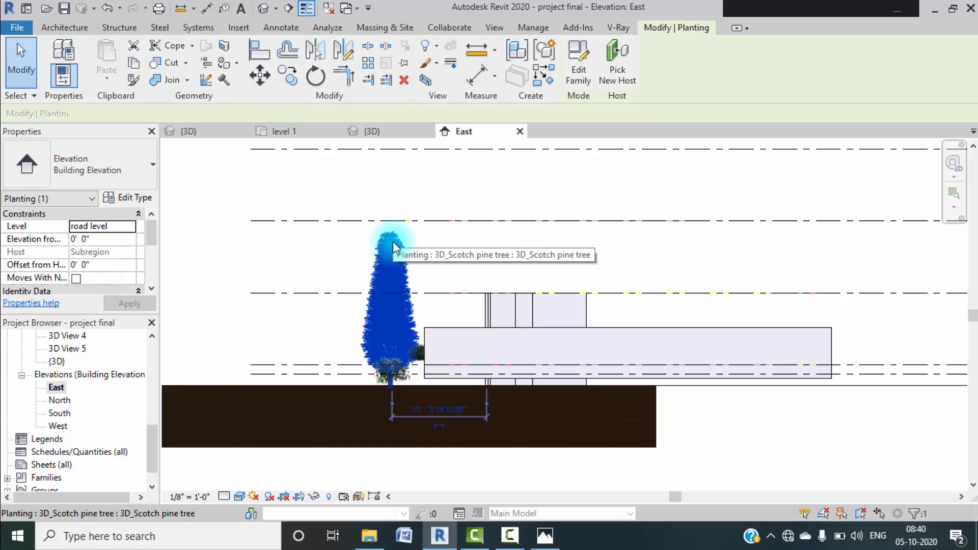
{"action": "key", "text": "Escape"}
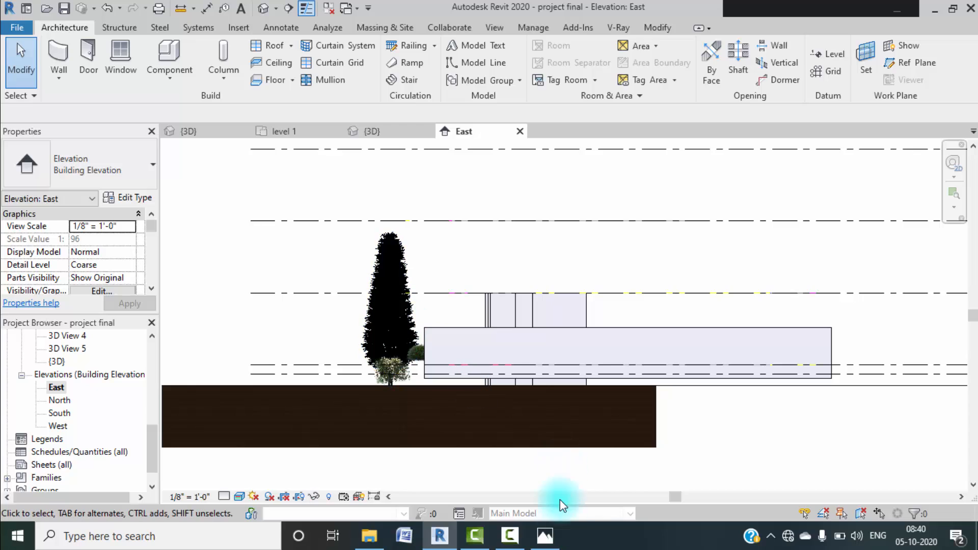
{"action": "left_click", "coordinate": [520, 534]}
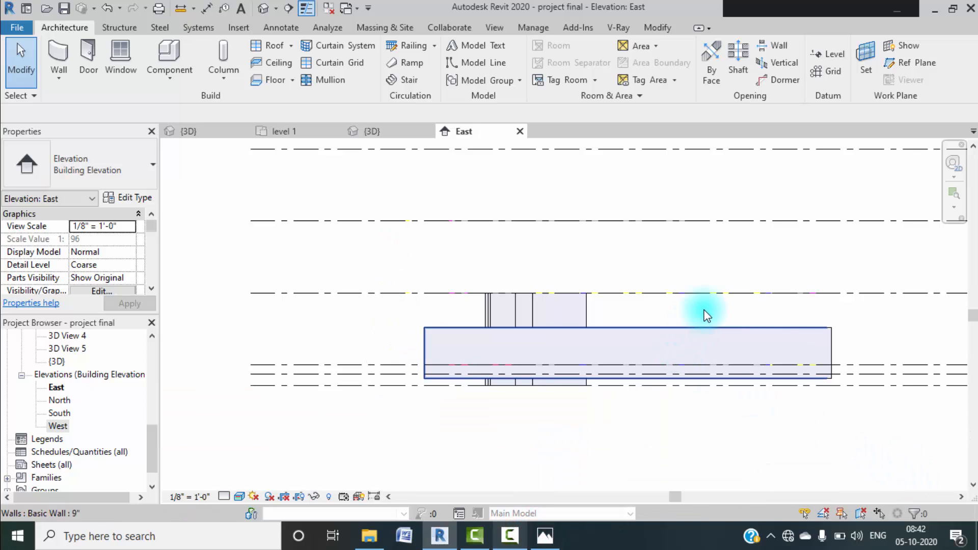
- Examine the names and heights of the levels from road level to level 4 in the East elevation
{"action": "middle_click_drag", "start_coordinate": [739, 321], "coordinate": [507, 361]}
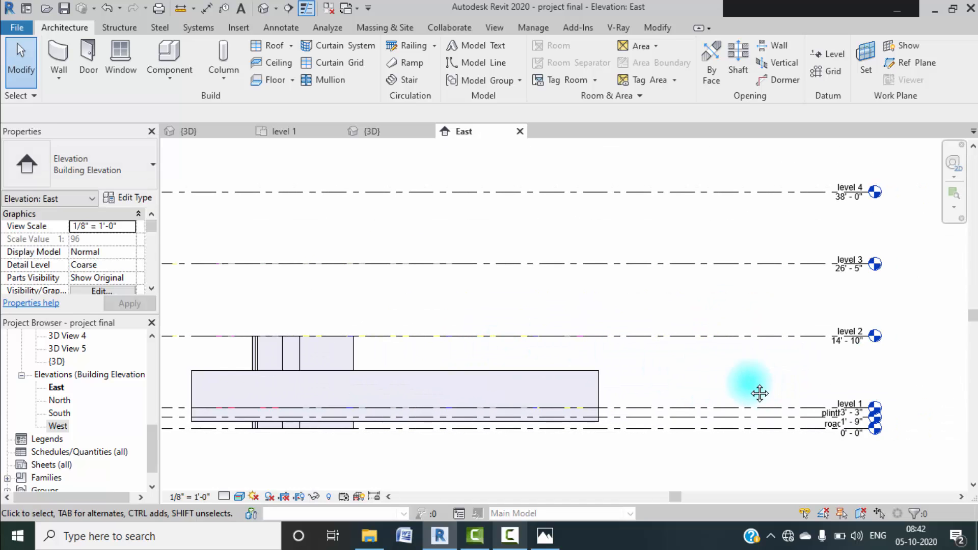
{"action": "middle_click_drag", "start_coordinate": [760, 393], "coordinate": [664, 385]}
{"action": "scroll", "coordinate": [748, 381], "scroll_direction": "down", "scroll_amount": 3}
{"action": "middle_click_drag", "start_coordinate": [802, 344], "coordinate": [805, 356]}
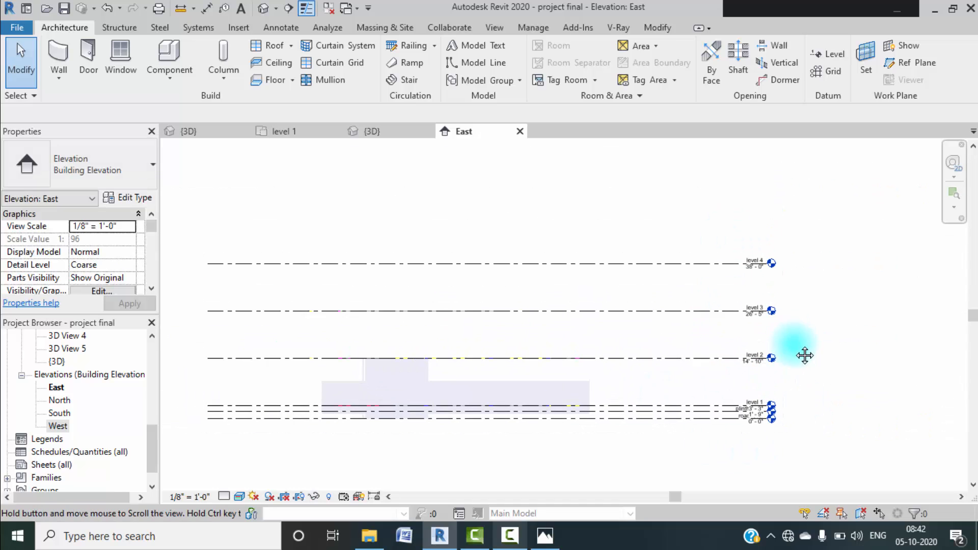
{"action": "scroll", "coordinate": [753, 426], "scroll_direction": "up", "scroll_amount": 5}
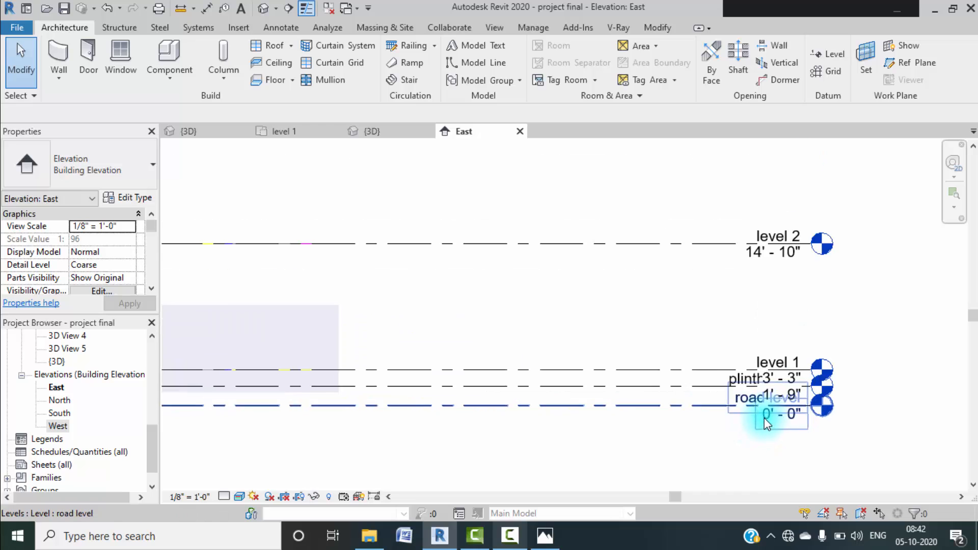
{"action": "scroll", "coordinate": [766, 424], "scroll_direction": "up", "scroll_amount": 1}
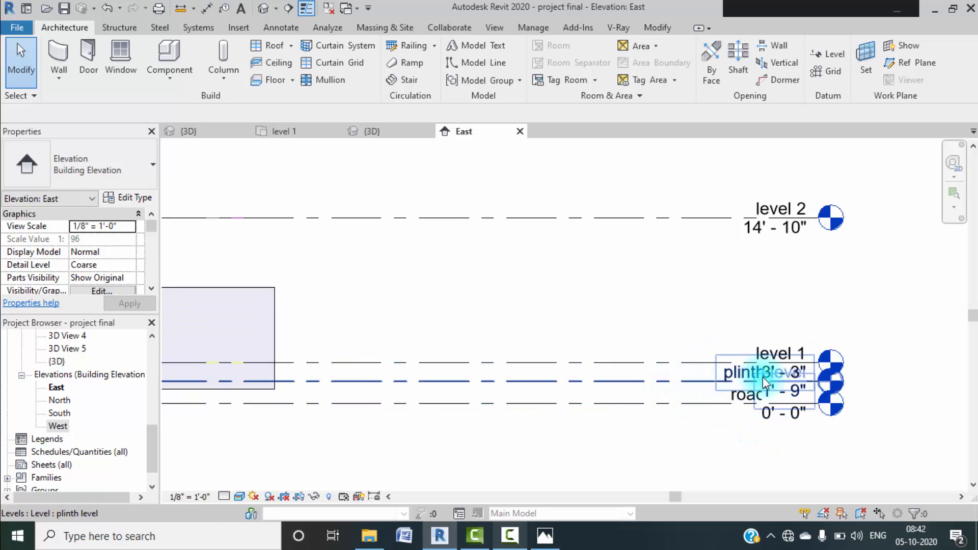
{"action": "scroll", "coordinate": [671, 356], "scroll_direction": "down", "scroll_amount": 2}
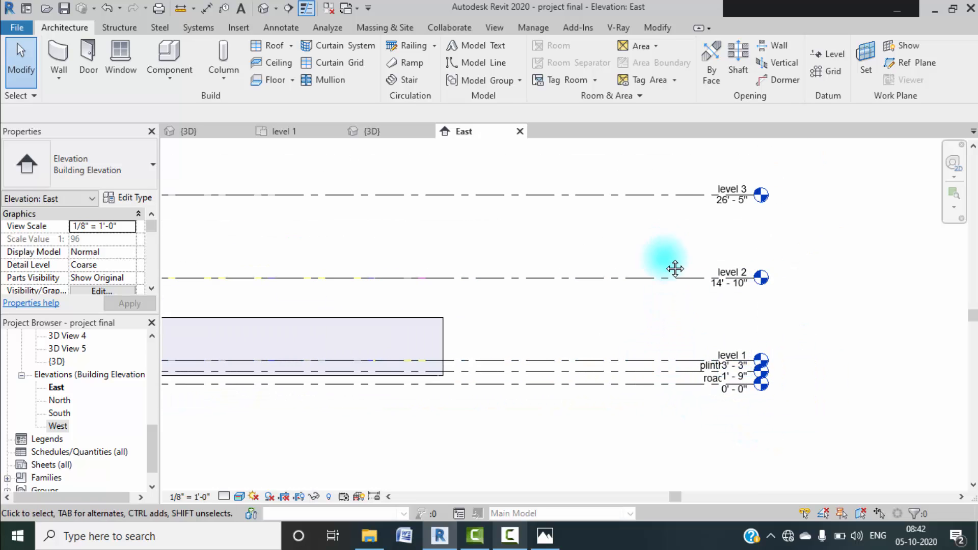
{"action": "middle_click_drag", "start_coordinate": [675, 268], "coordinate": [655, 343]}
{"action": "scroll", "coordinate": [656, 343], "scroll_direction": "down", "scroll_amount": 2}
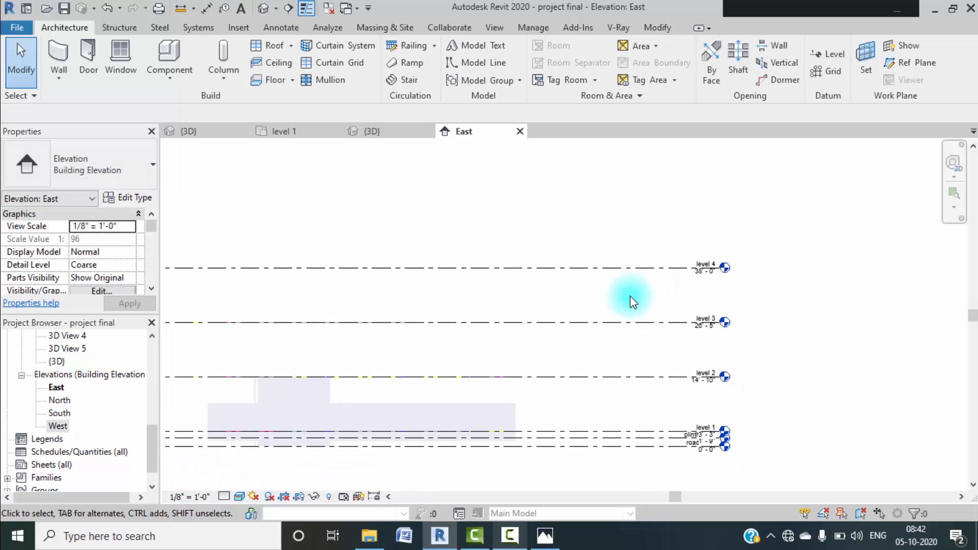
- Switch to the {3D} view of the b123 elevation project and examine the finished house's front facade, boundary wall, gate ramp and steps
{"action": "left_click", "coordinate": [387, 131]}
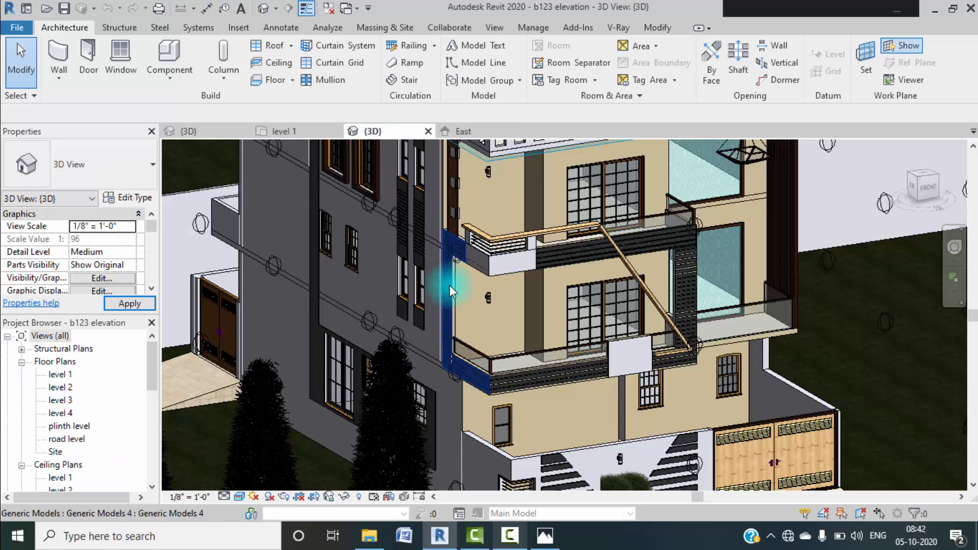
{"action": "scroll", "coordinate": [450, 286], "scroll_direction": "down", "scroll_amount": 2}
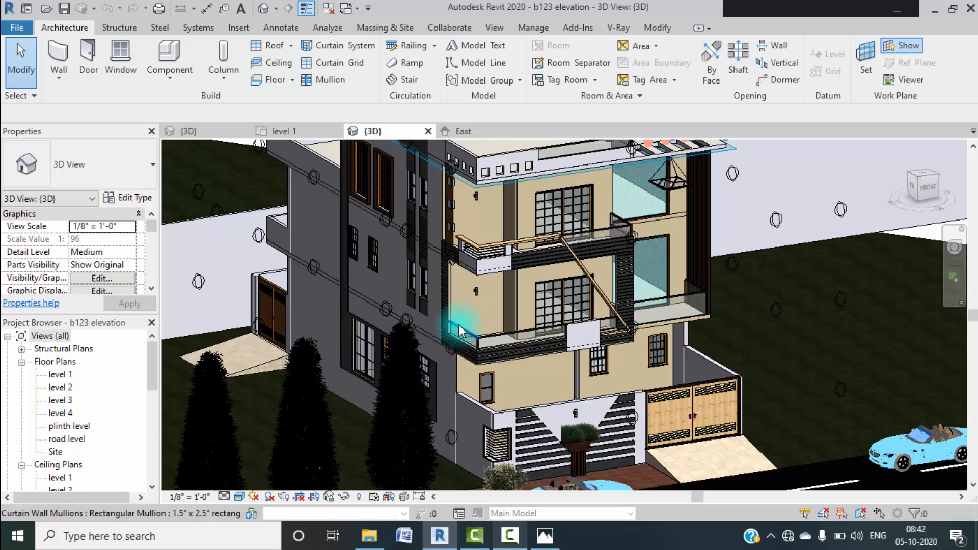
{"action": "scroll", "coordinate": [501, 262], "scroll_direction": "down", "scroll_amount": 1}
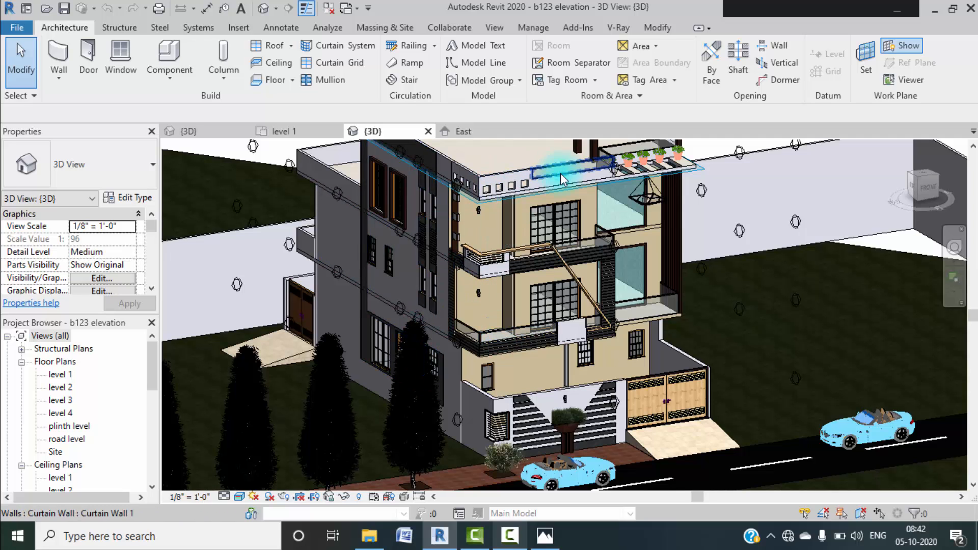
{"action": "scroll", "coordinate": [823, 266], "scroll_direction": "down", "scroll_amount": 2}
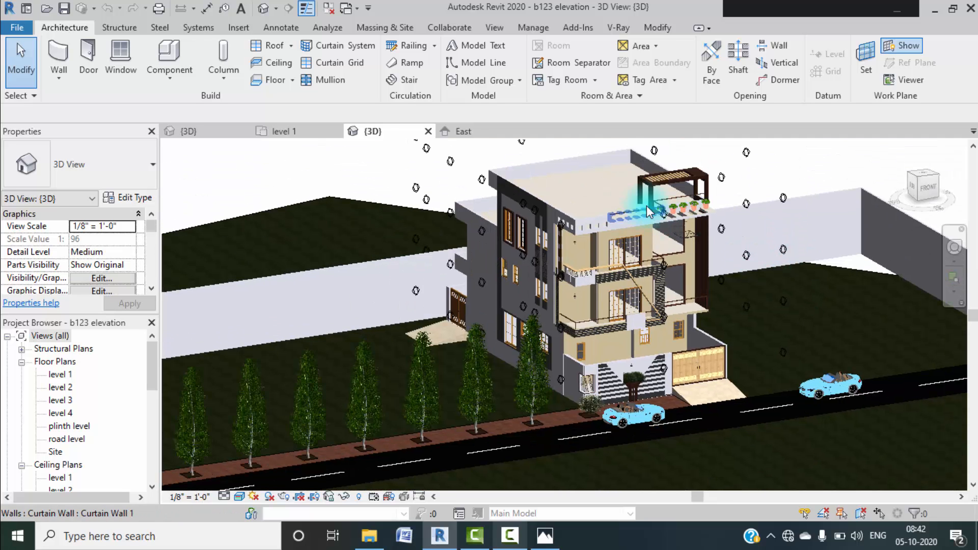
{"action": "middle_click_drag", "start_coordinate": [777, 319], "coordinate": [769, 276]}
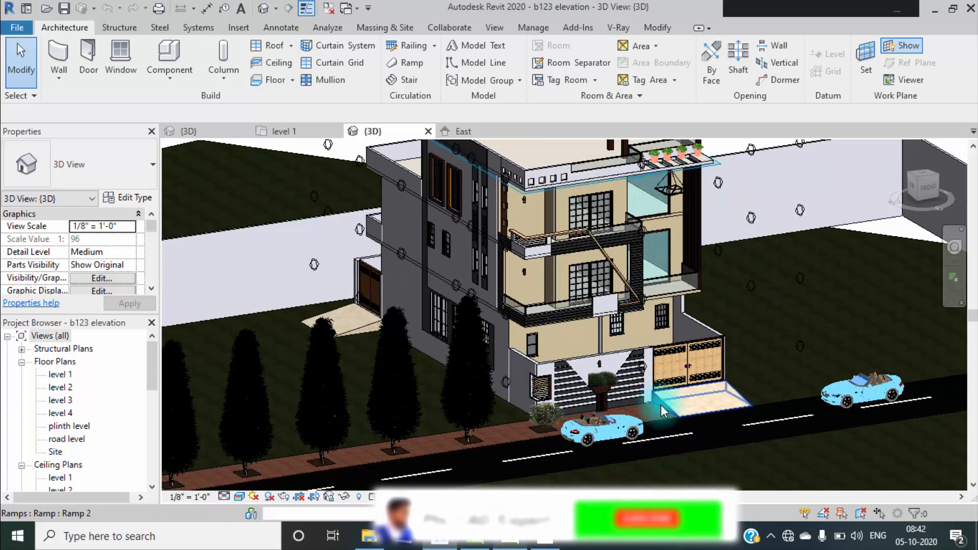
{"action": "scroll", "coordinate": [680, 418], "scroll_direction": "up", "scroll_amount": 1}
{"action": "scroll", "coordinate": [680, 418], "scroll_direction": "up", "scroll_amount": 2}
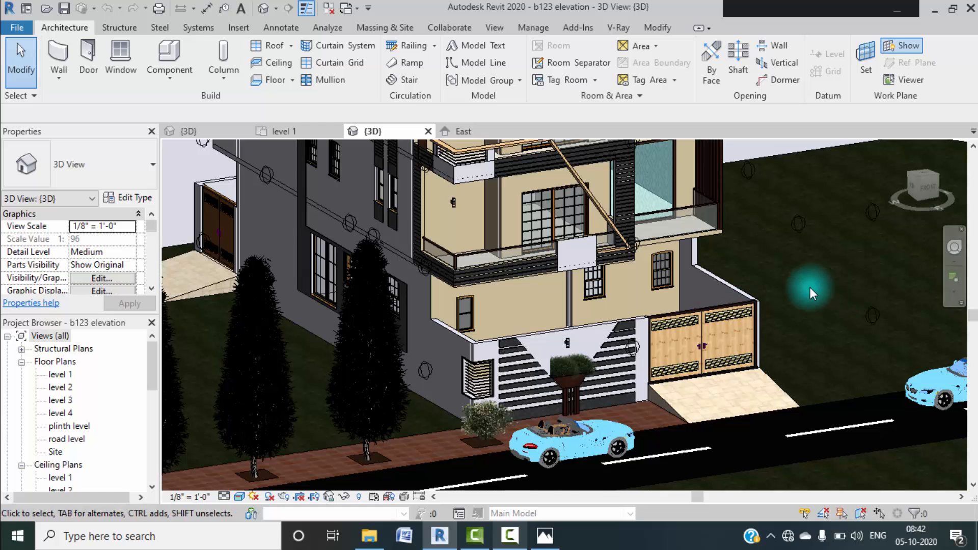
{"action": "middle_click_drag", "start_coordinate": [813, 289], "coordinate": [666, 332], "text": "shift"}
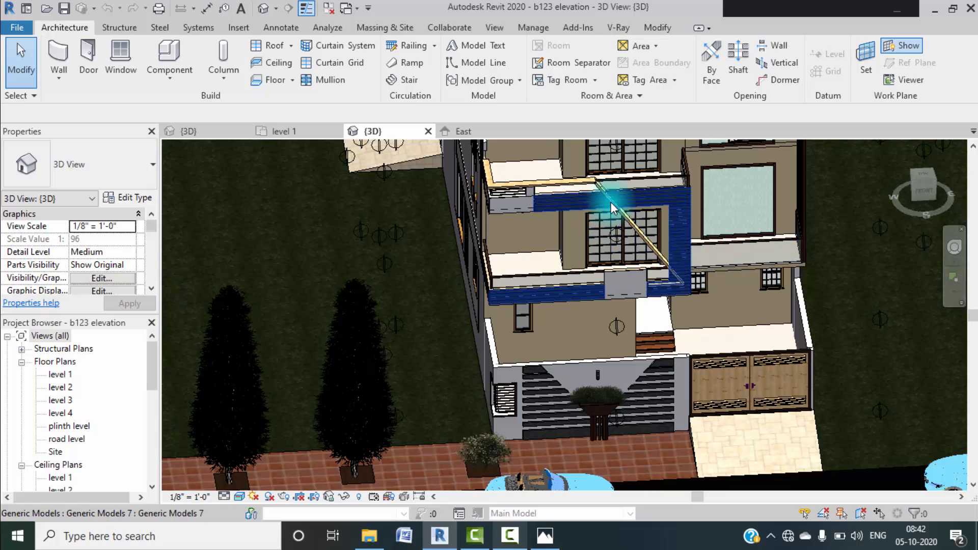
{"action": "scroll", "coordinate": [777, 261], "scroll_direction": "down", "scroll_amount": 2}
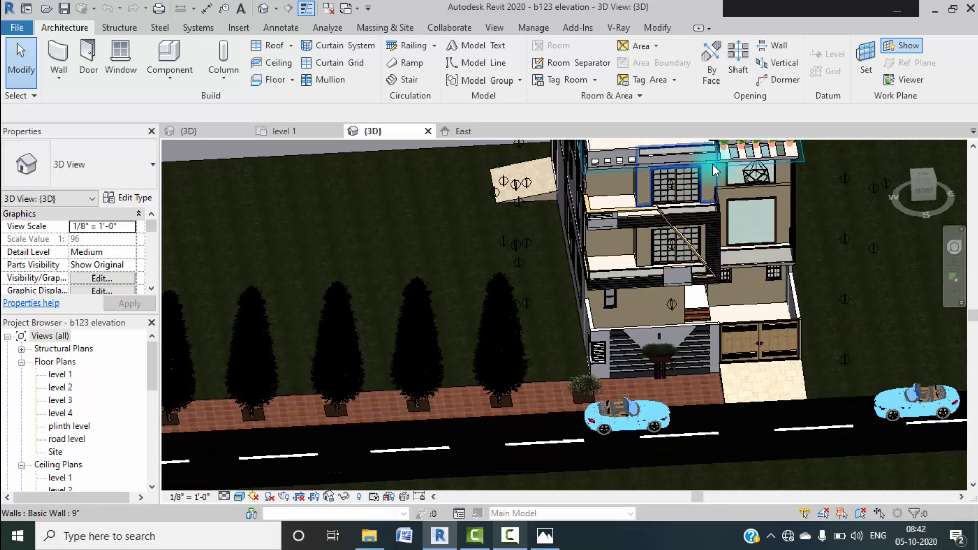
- Return to the level 1 floor plan of project final and examine the open area and car parking at the front
{"action": "left_click", "coordinate": [295, 134]}
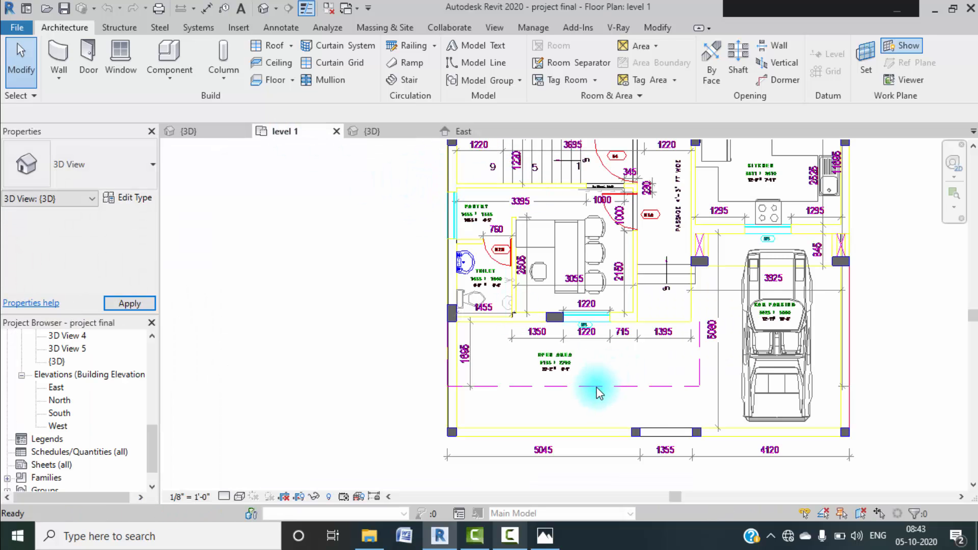
{"action": "scroll", "coordinate": [597, 392], "scroll_direction": "down", "scroll_amount": 5}
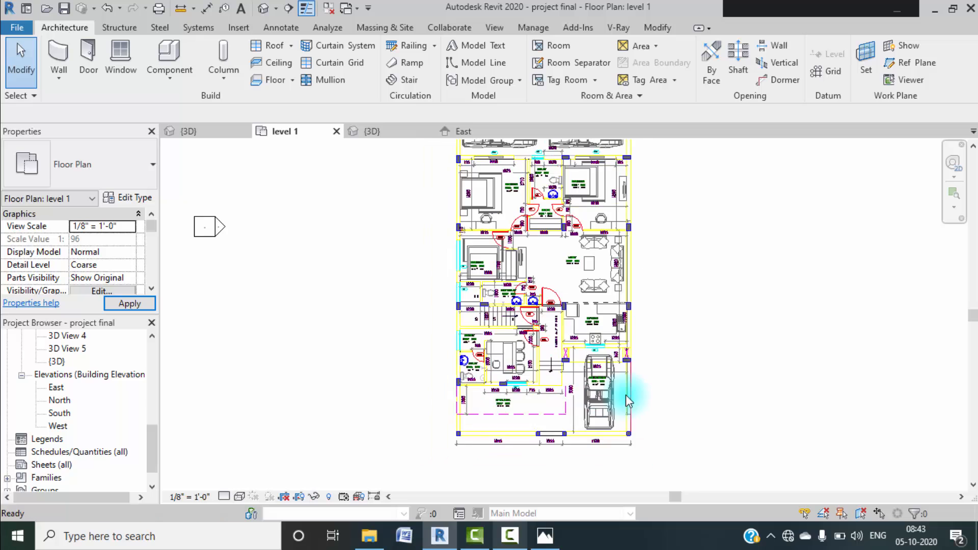
{"action": "scroll", "coordinate": [626, 395], "scroll_direction": "up", "scroll_amount": 4}
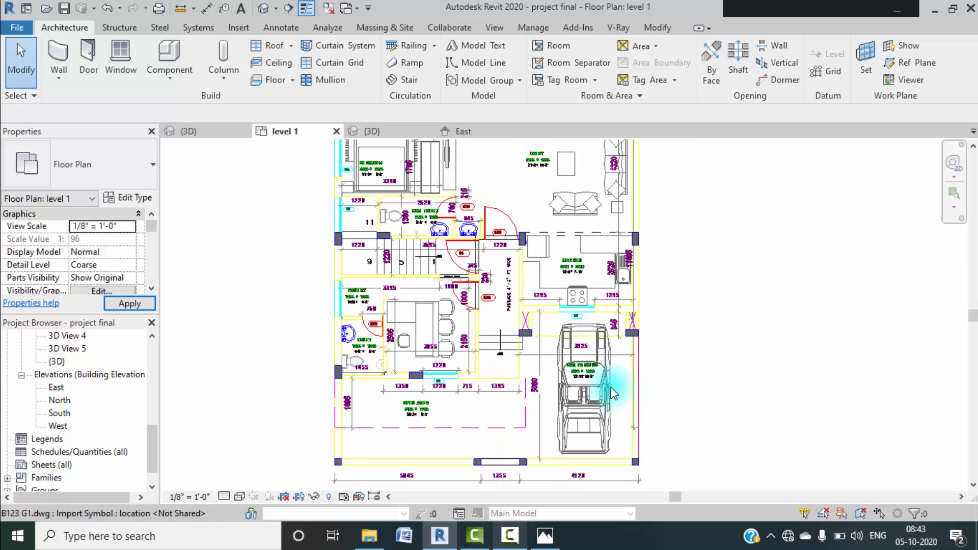
{"action": "scroll", "coordinate": [613, 393], "scroll_direction": "up", "scroll_amount": 1}
- In the project's 3D view, select all the 4.5" walls and set their top constraint to Up to level: level 4
{"action": "left_click", "coordinate": [240, 131]}
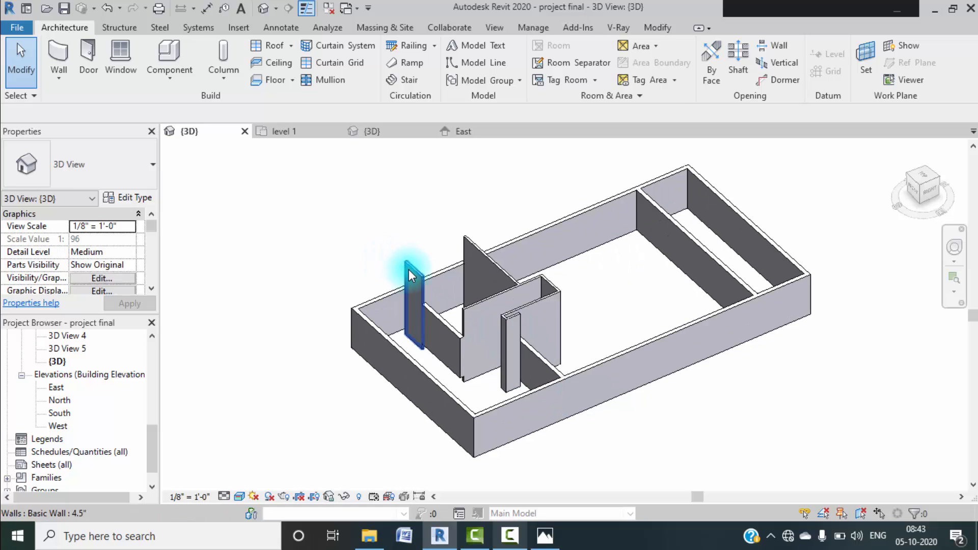
{"action": "left_click", "coordinate": [409, 274]}
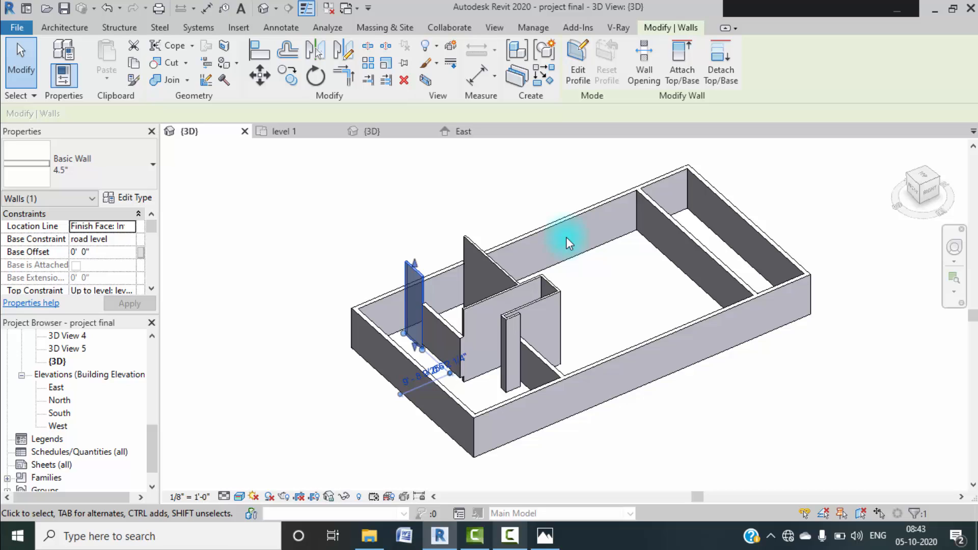
{"action": "key", "text": "a"}
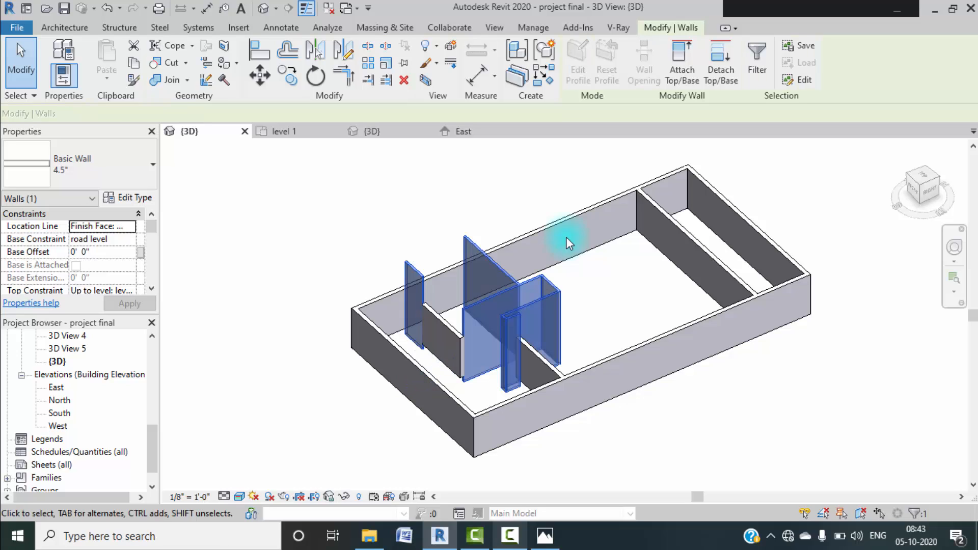
{"action": "scroll", "coordinate": [112, 283], "scroll_direction": "down", "scroll_amount": 3}
{"action": "scroll", "coordinate": [116, 249], "scroll_direction": "up", "scroll_amount": 2}
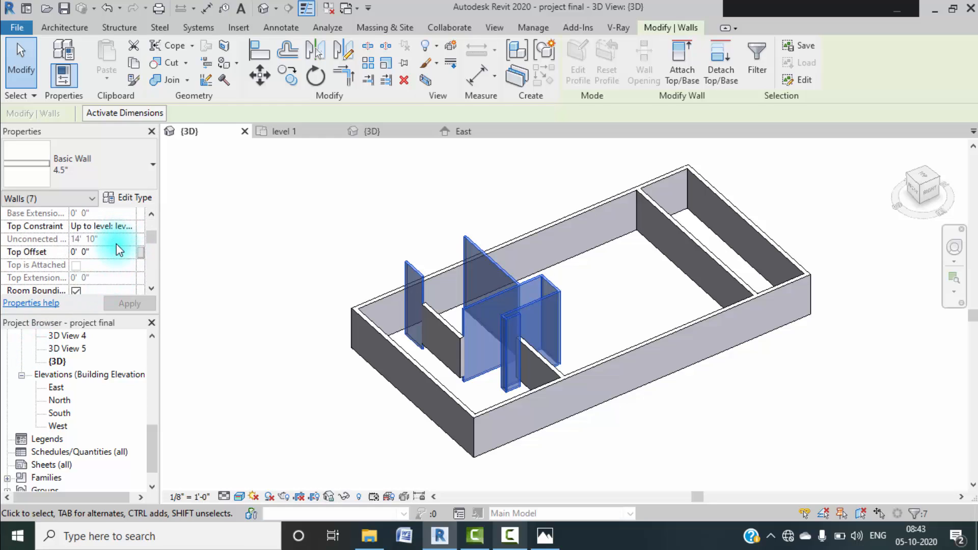
{"action": "left_click", "coordinate": [129, 264]}
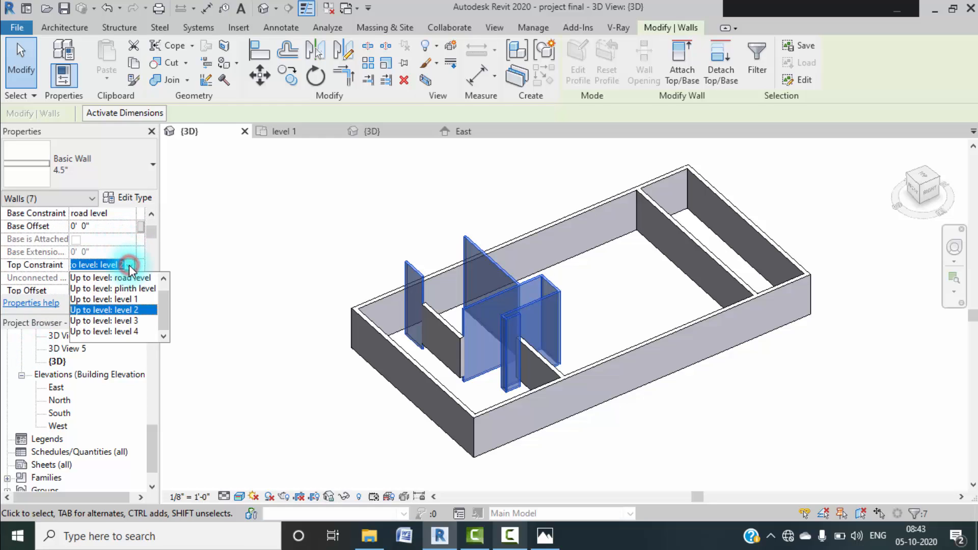
{"action": "left_click", "coordinate": [121, 331]}
{"action": "left_click", "coordinate": [129, 304]}
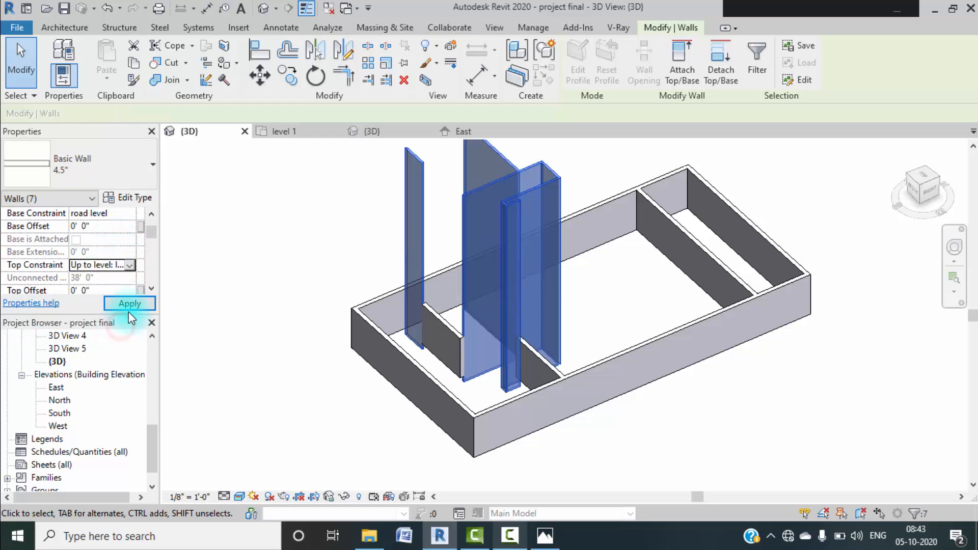
{"action": "left_click", "coordinate": [237, 317]}
- Constrain the connected 9" walls from road level at the base up to level 4 at the top
{"action": "left_click", "coordinate": [435, 308]}
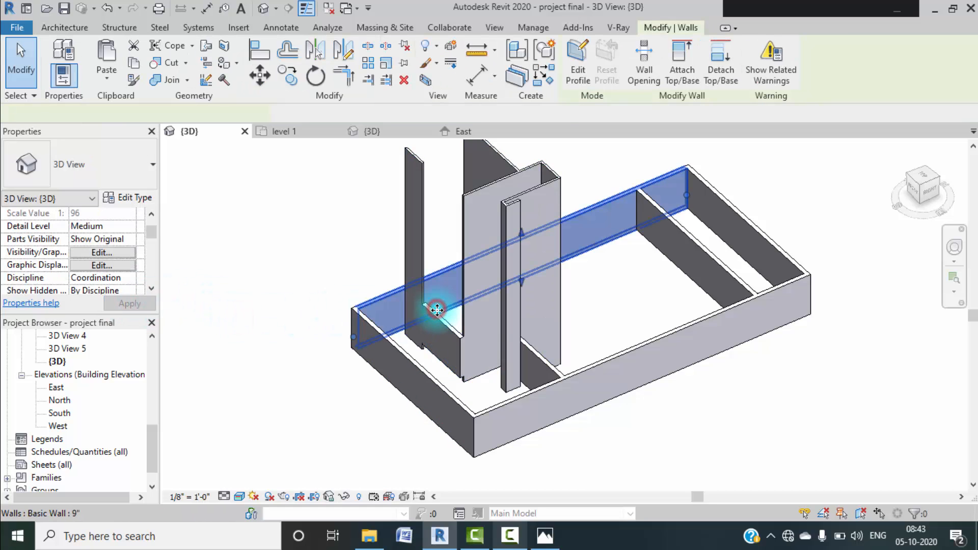
{"action": "key", "text": "Tab"}
{"action": "left_click", "coordinate": [460, 345]}
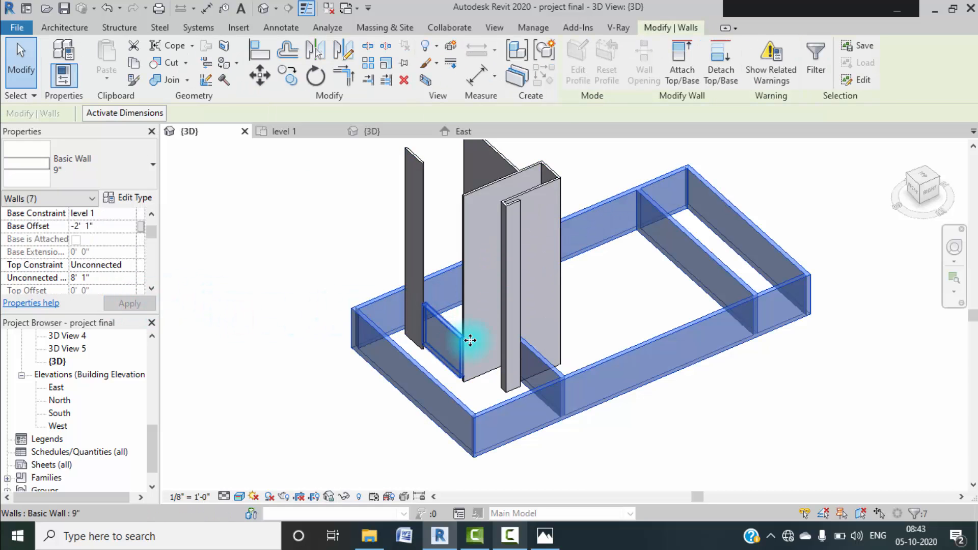
{"action": "left_click", "coordinate": [131, 265]}
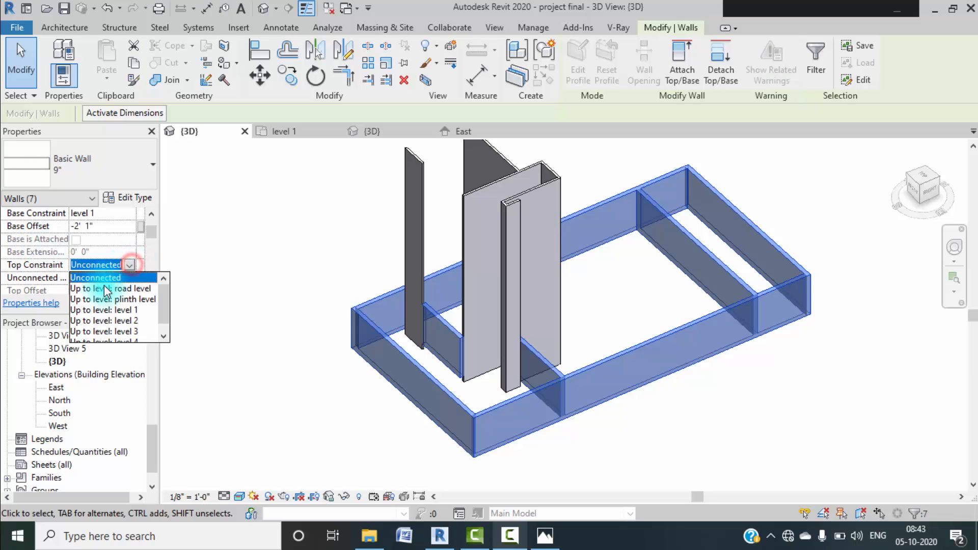
{"action": "left_click", "coordinate": [108, 330]}
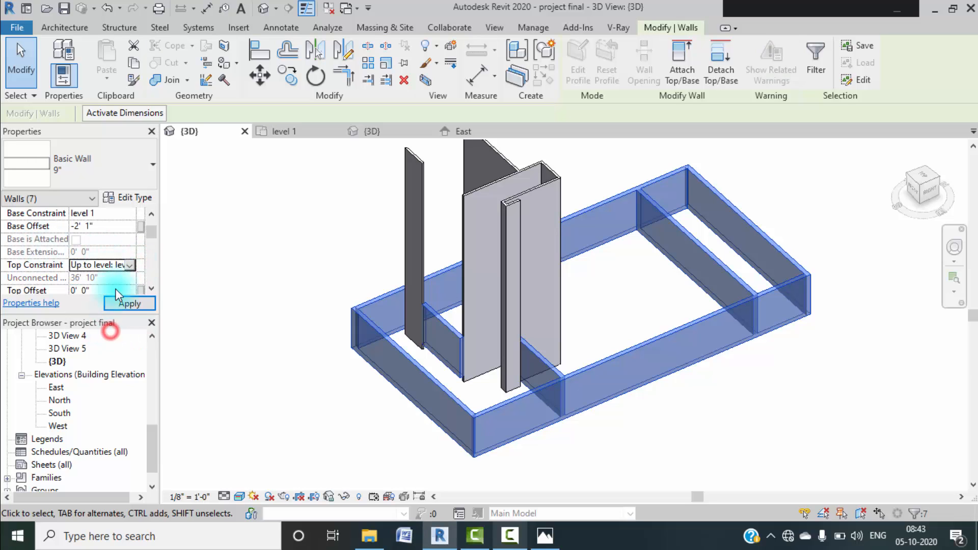
{"action": "left_click", "coordinate": [131, 213]}
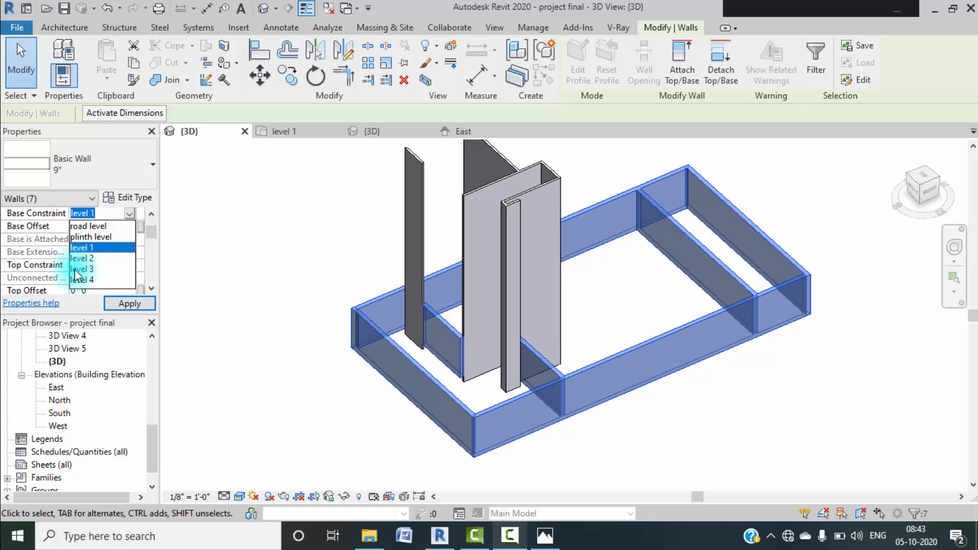
{"action": "left_click", "coordinate": [87, 226]}
{"action": "left_click", "coordinate": [133, 304]}
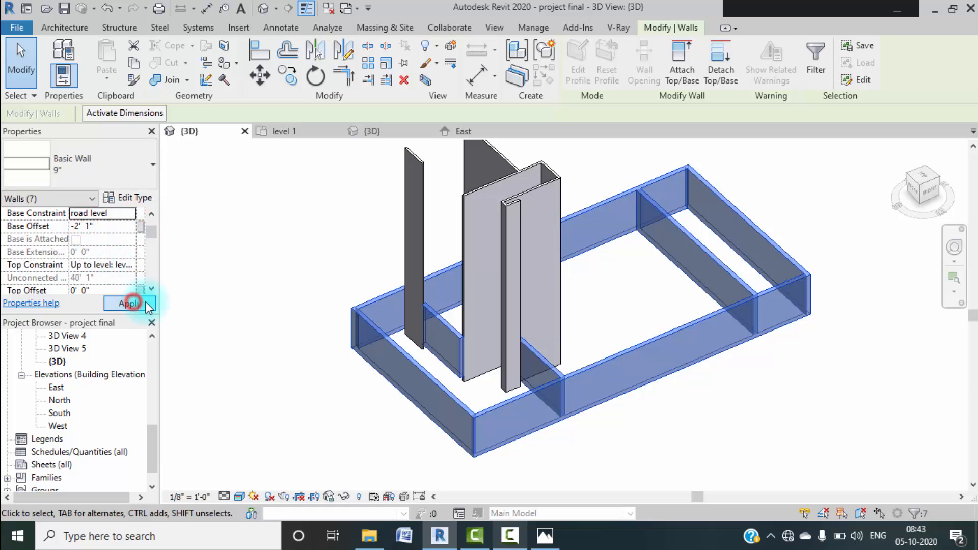
{"action": "left_click", "coordinate": [314, 324]}
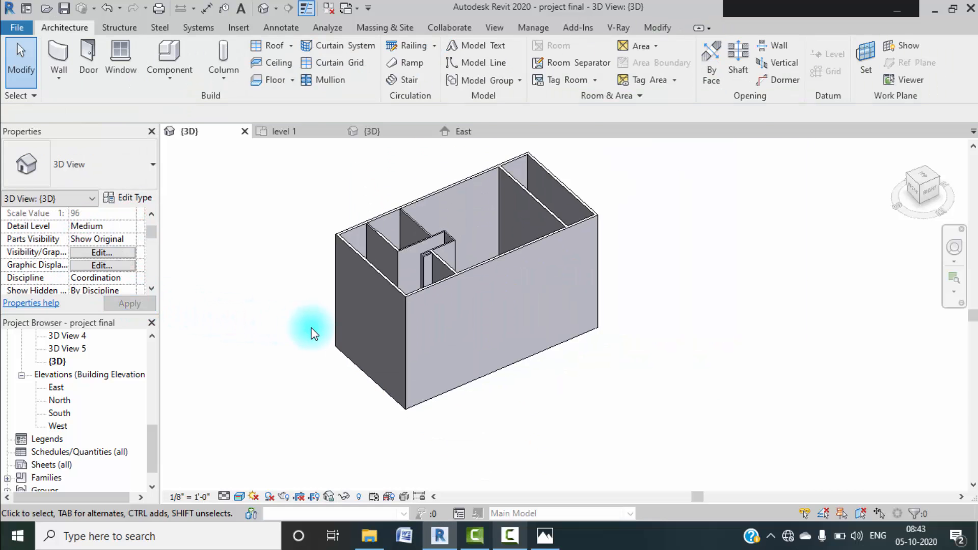
- Set the top constraint of the front 9" boundary wall to Up to level: level 2
{"action": "middle_click_drag", "start_coordinate": [312, 330], "coordinate": [410, 370], "text": "shift"}
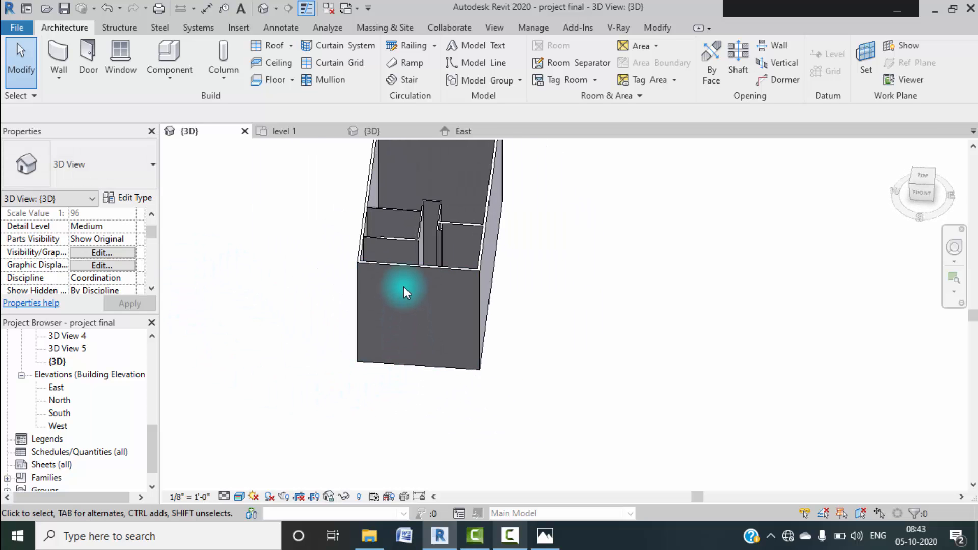
{"action": "left_click", "coordinate": [438, 267]}
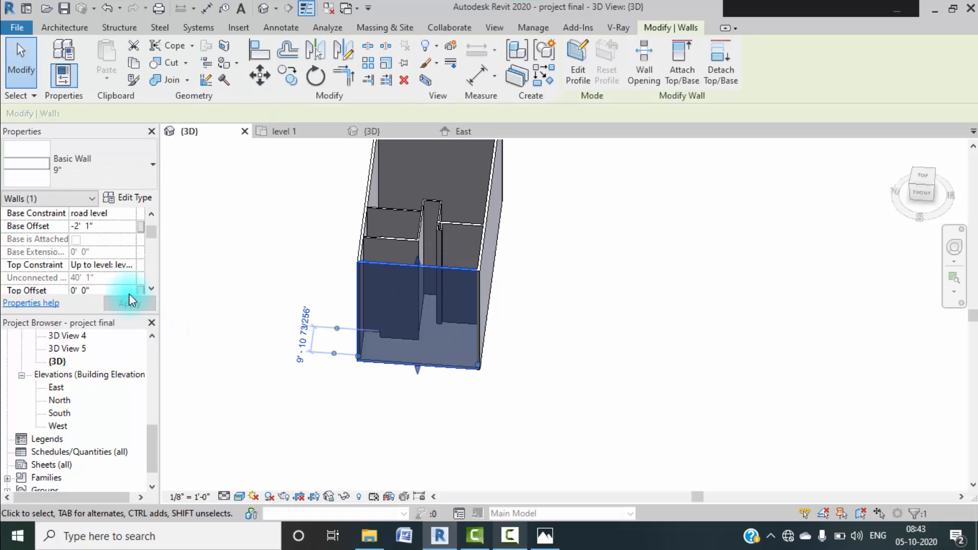
{"action": "left_click", "coordinate": [130, 265]}
{"action": "left_click", "coordinate": [130, 266]}
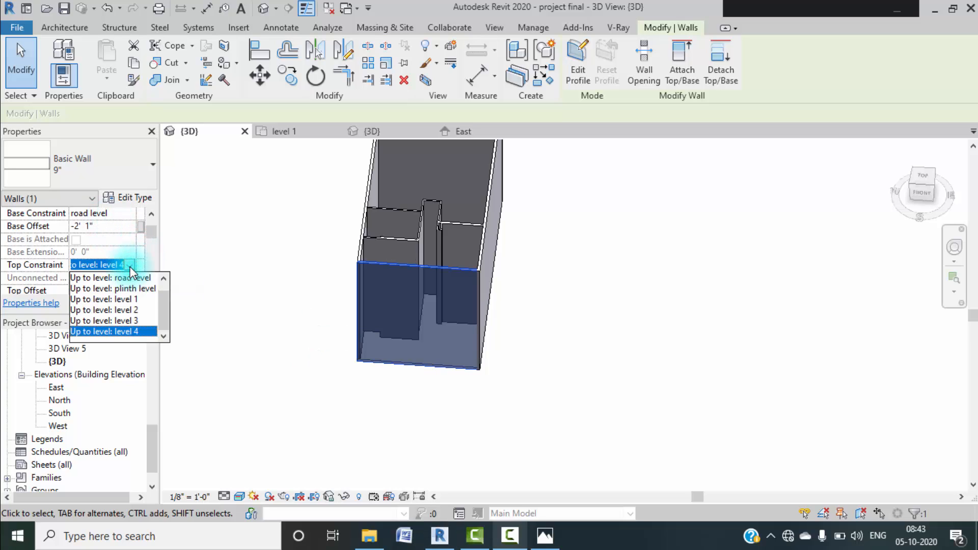
{"action": "left_click", "coordinate": [125, 310]}
{"action": "left_click", "coordinate": [127, 304]}
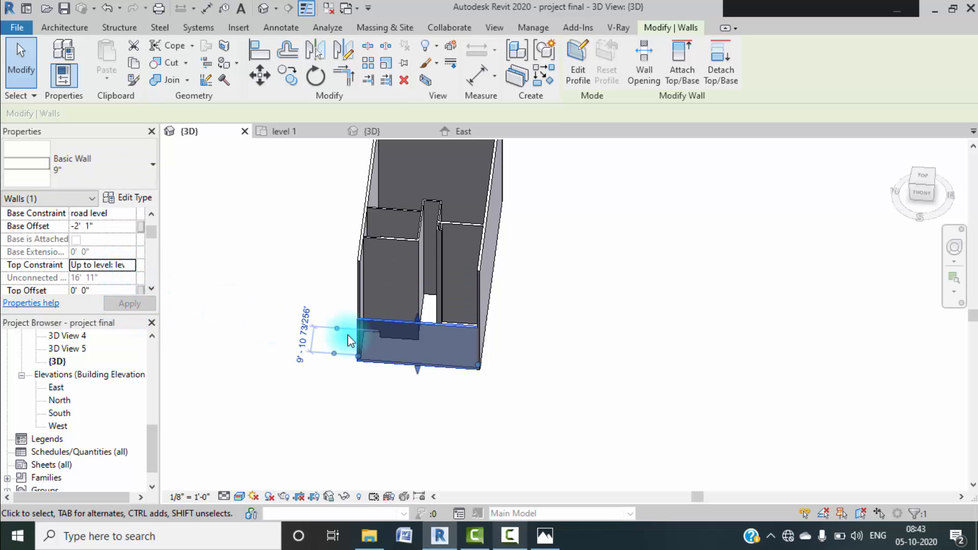
{"action": "left_click", "coordinate": [298, 333]}
- Try to split the long left side 9" wall at the front room's wall line, using the Left view in Wireframe style
{"action": "middle_click_drag", "start_coordinate": [465, 382], "coordinate": [301, 218], "text": "shift"}
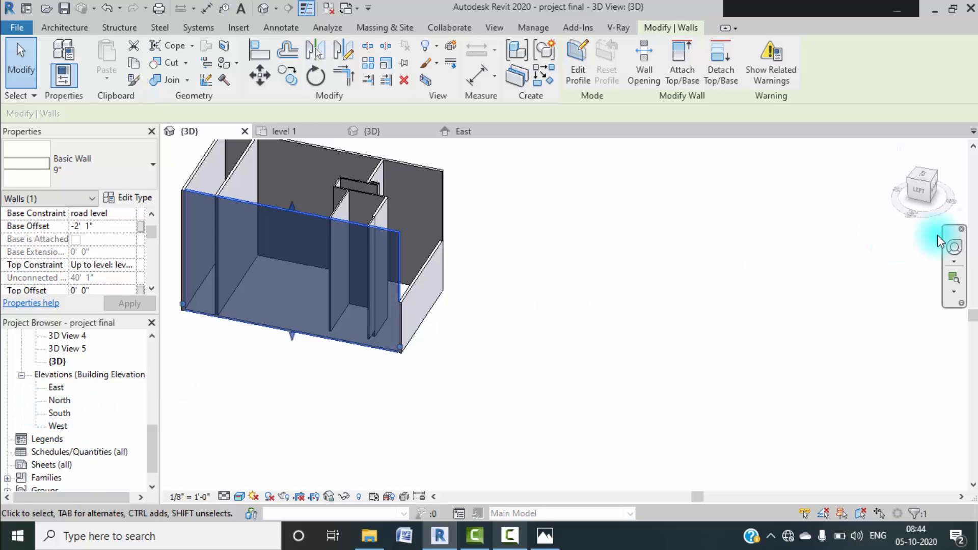
{"action": "left_click", "coordinate": [926, 190]}
{"action": "middle_click_drag", "start_coordinate": [435, 321], "coordinate": [572, 302]}
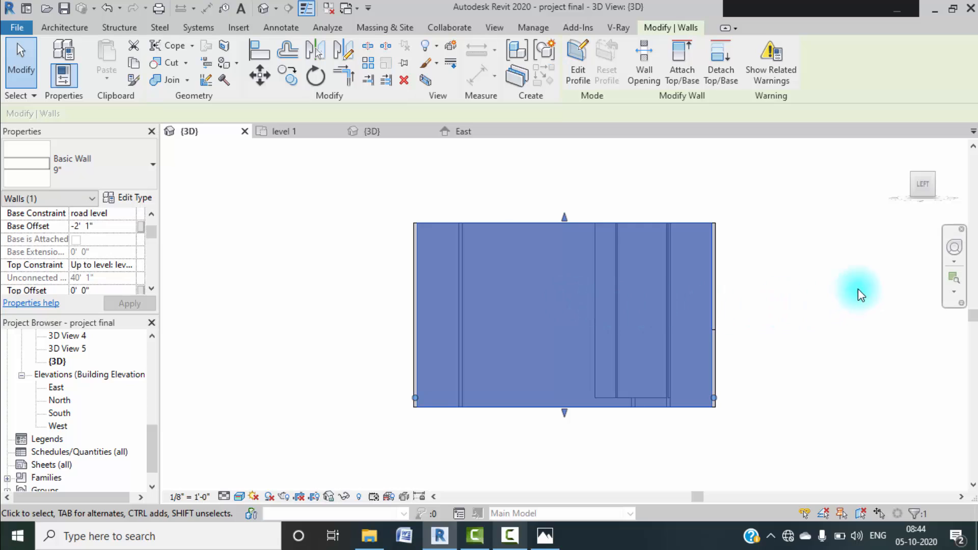
{"action": "middle_click_drag", "start_coordinate": [827, 292], "coordinate": [686, 312]}
{"action": "left_click", "coordinate": [374, 50]}
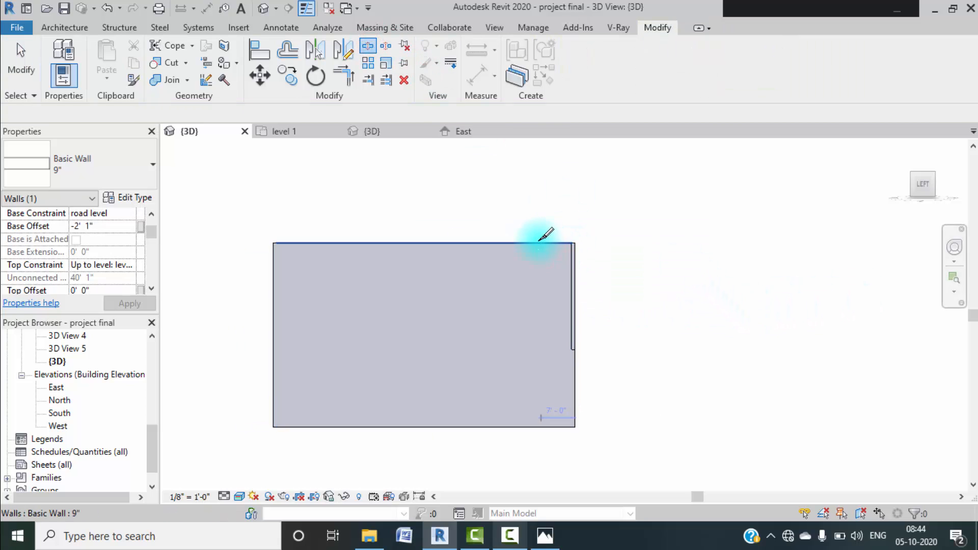
{"action": "left_click", "coordinate": [239, 497]}
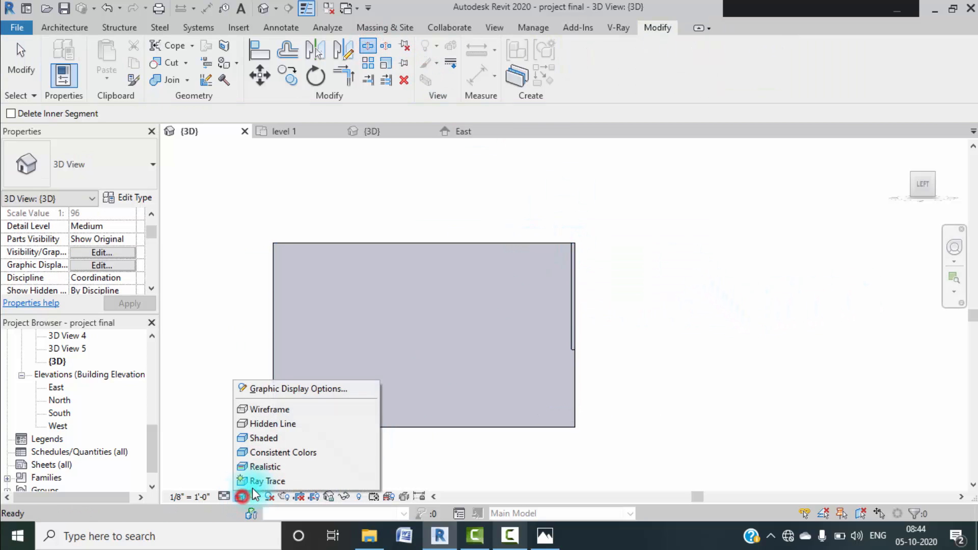
{"action": "left_click", "coordinate": [270, 409]}
{"action": "scroll", "coordinate": [545, 236], "scroll_direction": "up", "scroll_amount": 3}
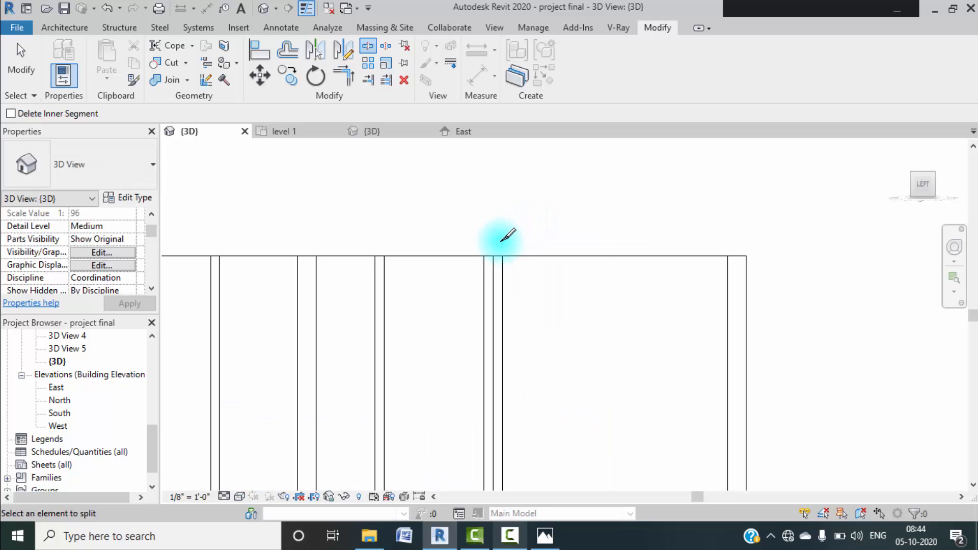
{"action": "left_click", "coordinate": [503, 257]}
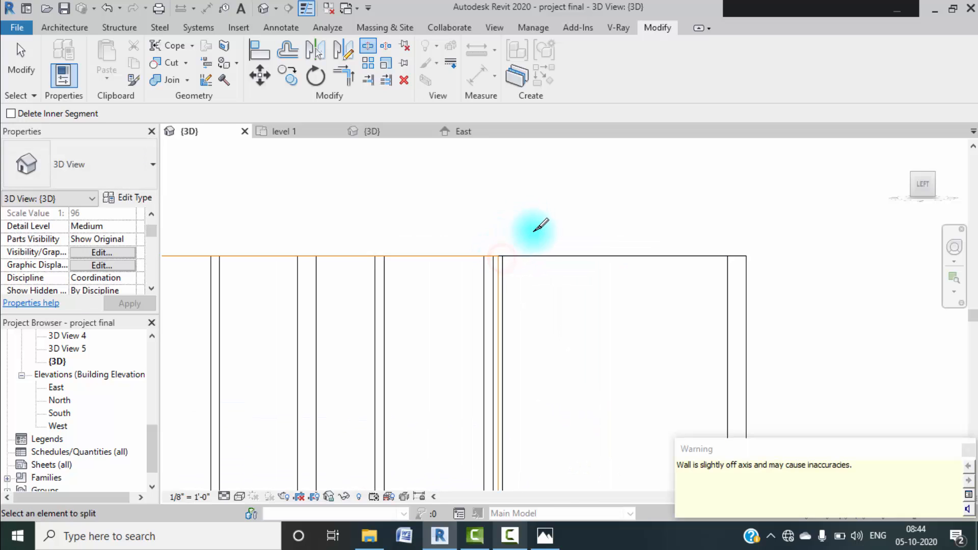
{"action": "key", "text": "Escape"}
- Undo the side wall split and the change to Wireframe style
{"action": "middle_click_drag", "start_coordinate": [535, 230], "coordinate": [632, 278], "text": "shift"}
{"action": "scroll", "coordinate": [601, 257], "scroll_direction": "down", "scroll_amount": 4}
{"action": "key", "text": "ctrl+z"}
{"action": "key", "text": "ctrl+z"}
{"action": "key", "text": "ctrl+z"}
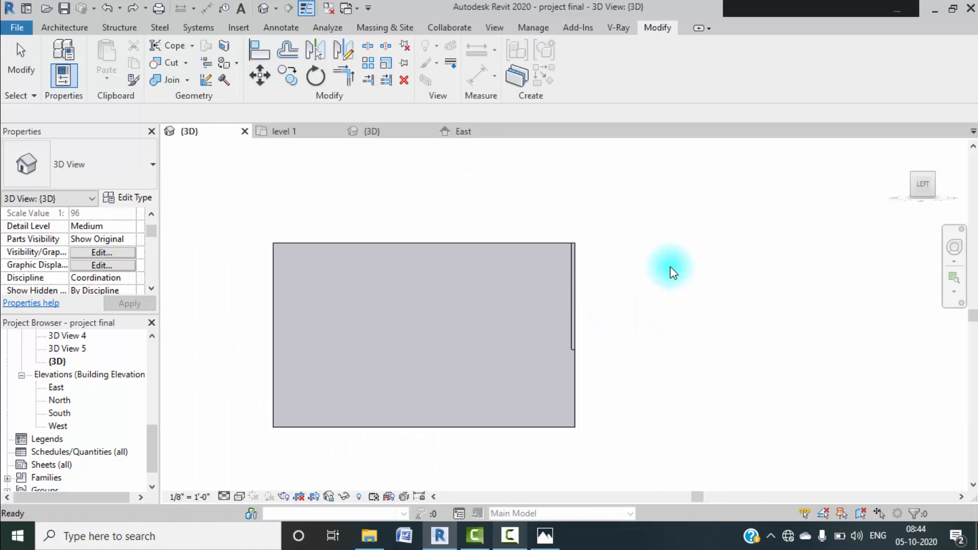
- Open the level 1 floor plan at the front part of the house
{"action": "scroll", "coordinate": [672, 273], "scroll_direction": "down", "scroll_amount": 3}
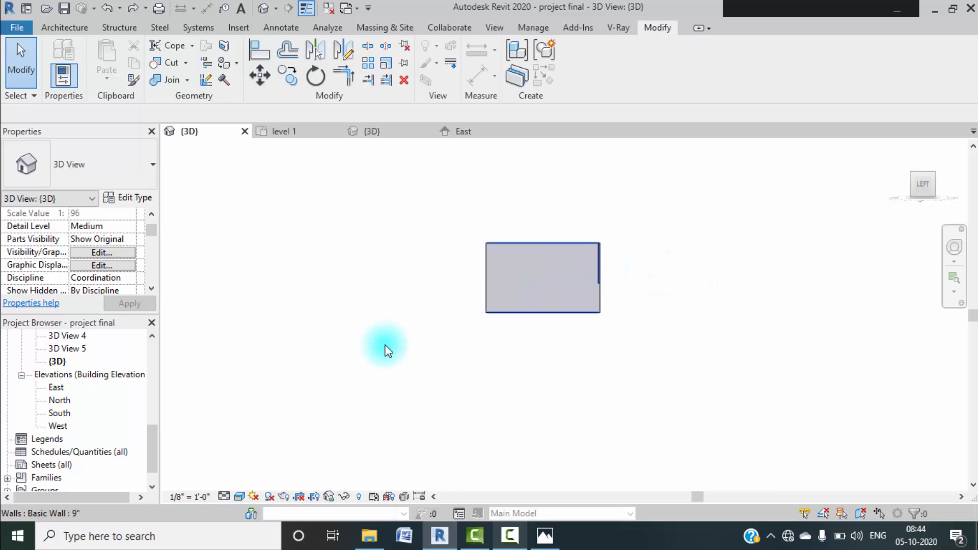
{"action": "scroll", "coordinate": [76, 367], "scroll_direction": "up", "scroll_amount": 6}
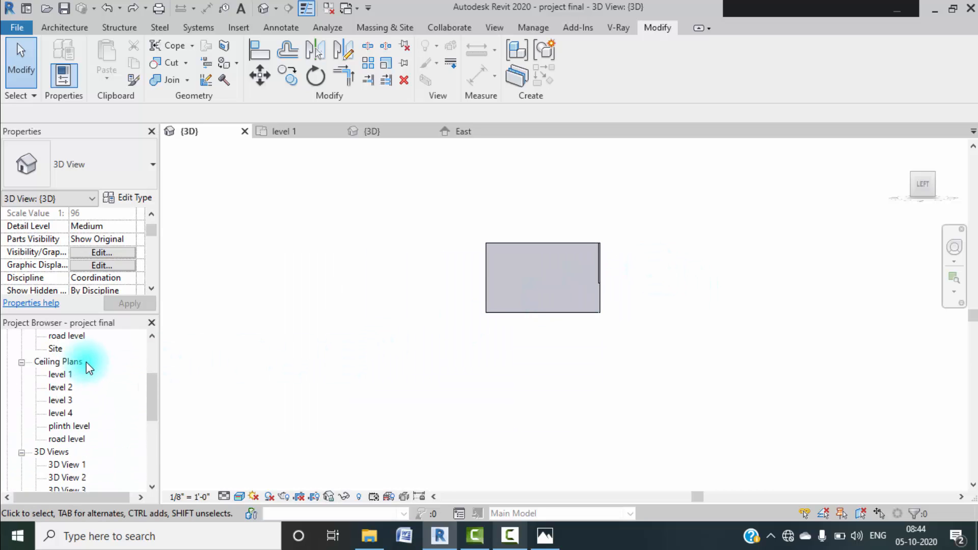
{"action": "double_click", "coordinate": [70, 375]}
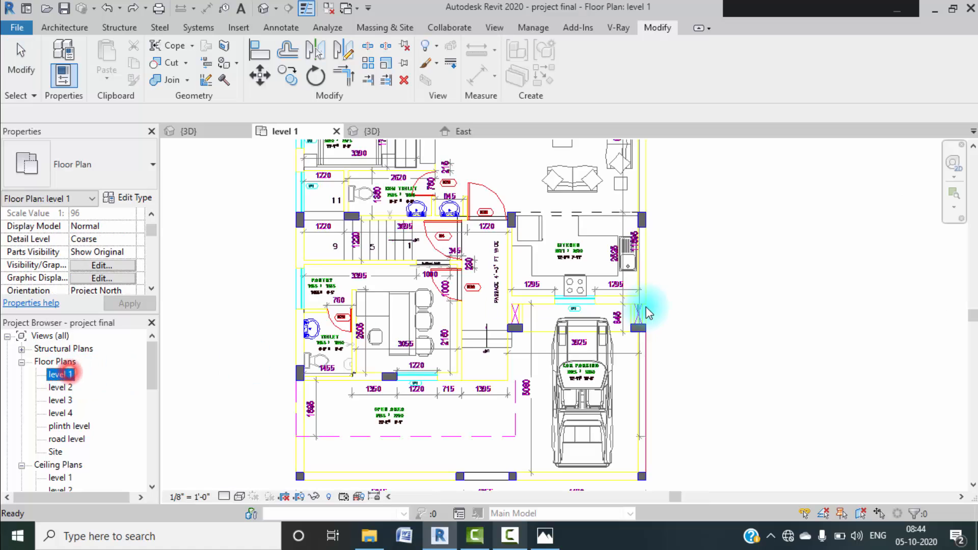
{"action": "scroll", "coordinate": [332, 316], "scroll_direction": "down", "scroll_amount": 3}
{"action": "middle_click_drag", "start_coordinate": [362, 289], "coordinate": [411, 221]}
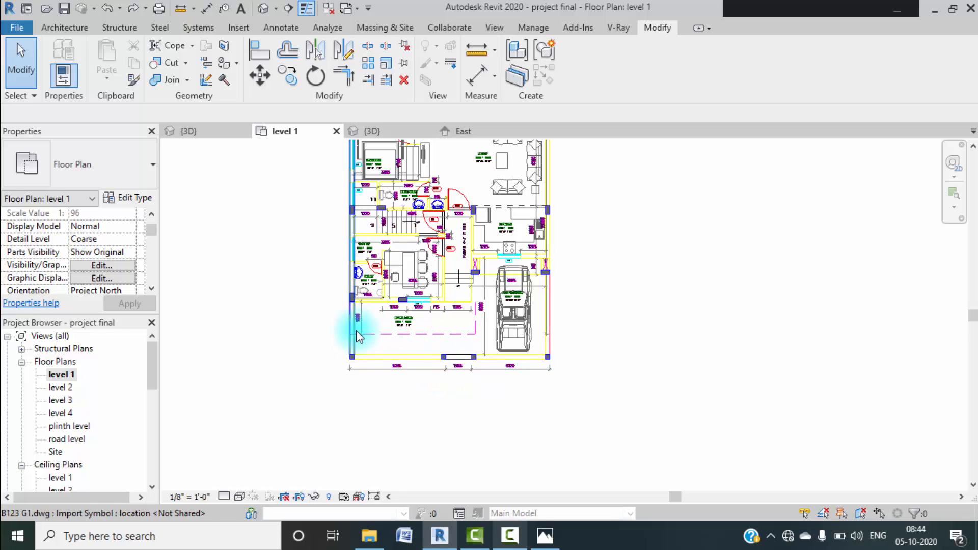
{"action": "middle_click_drag", "start_coordinate": [442, 307], "coordinate": [439, 332]}
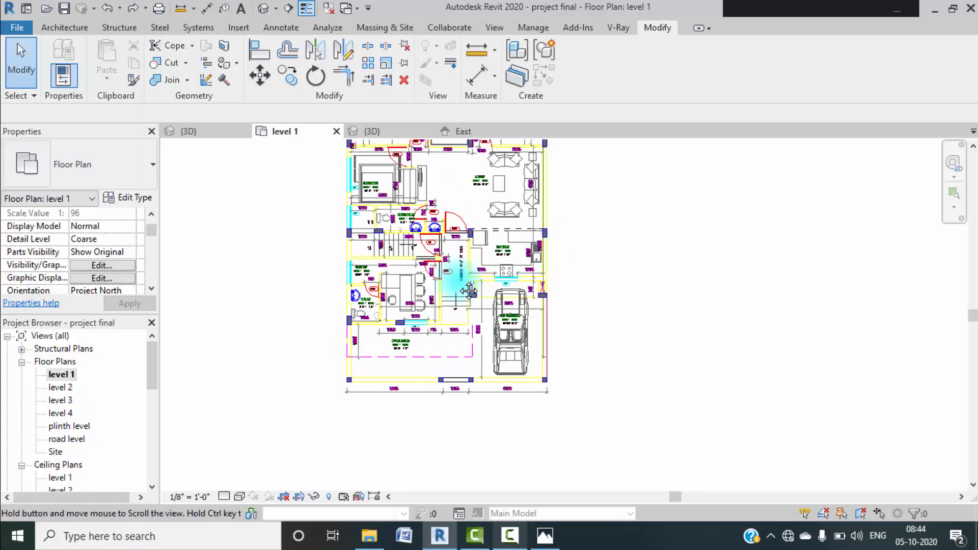
- Hide the imported B123 G1.dwg, B123 G1.dwg (2) and B123 G1.dwg (3) drawings in the level 1 floor plan
{"action": "key", "text": "v"}
{"action": "key", "text": "v"}
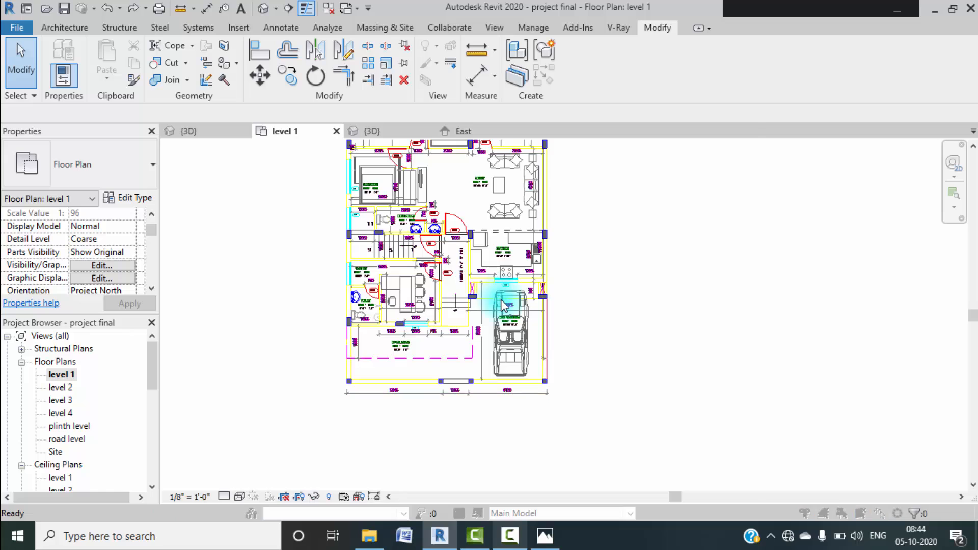
{"action": "left_click", "coordinate": [482, 118]}
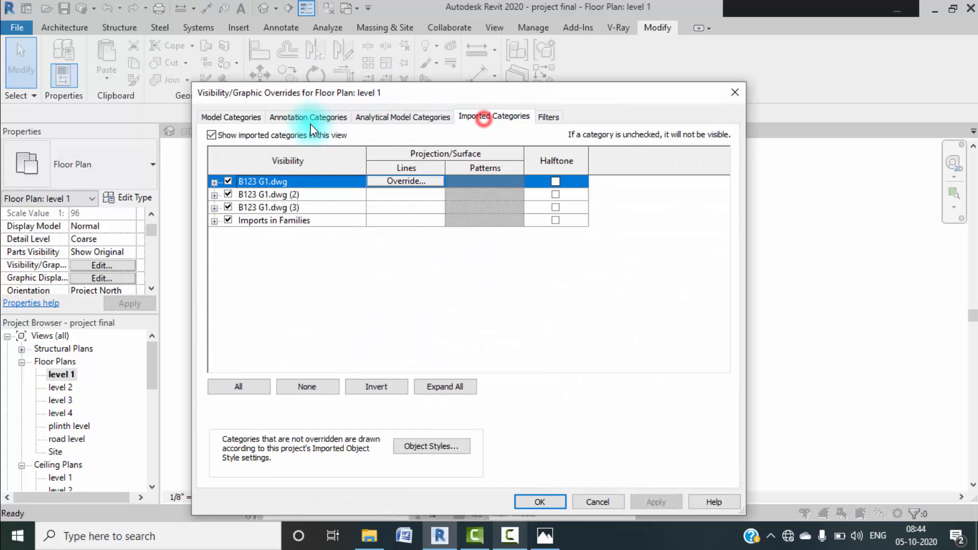
{"action": "left_click", "coordinate": [228, 194]}
{"action": "left_click", "coordinate": [228, 207]}
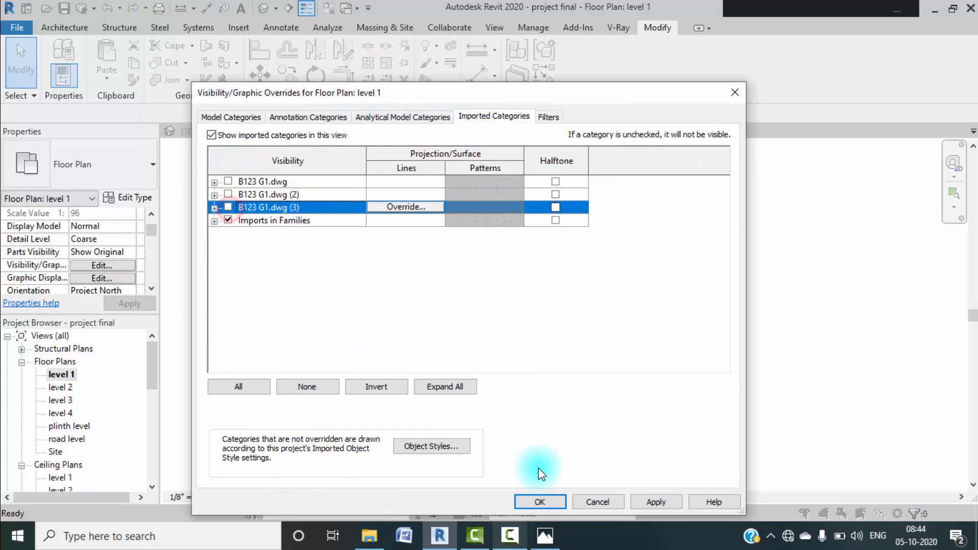
{"action": "left_click", "coordinate": [655, 501]}
{"action": "left_click", "coordinate": [537, 500]}
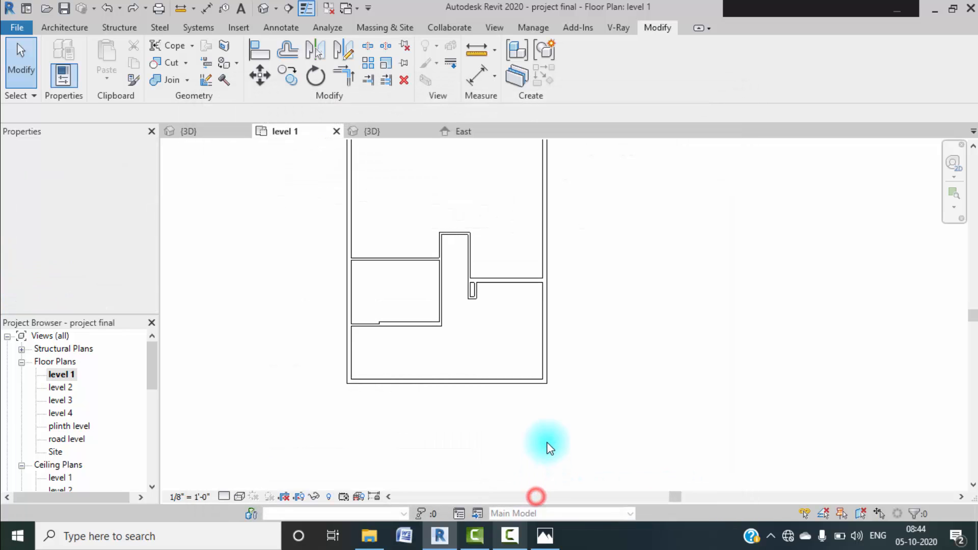
- Shorten the long left 9" side wall so its front end stops at the front room's wall
{"action": "scroll", "coordinate": [367, 306], "scroll_direction": "up", "scroll_amount": 2}
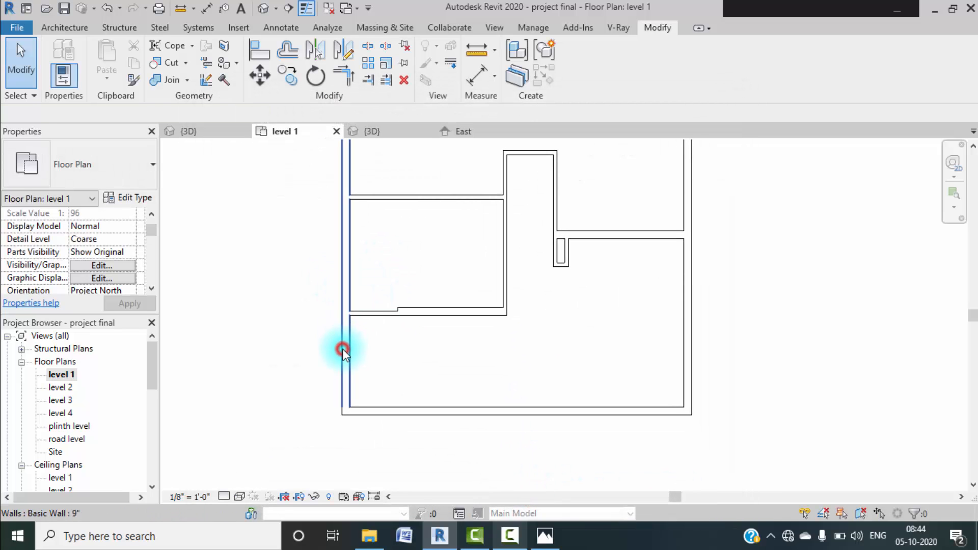
{"action": "left_click", "coordinate": [342, 348]}
{"action": "scroll", "coordinate": [361, 324], "scroll_direction": "up", "scroll_amount": 5}
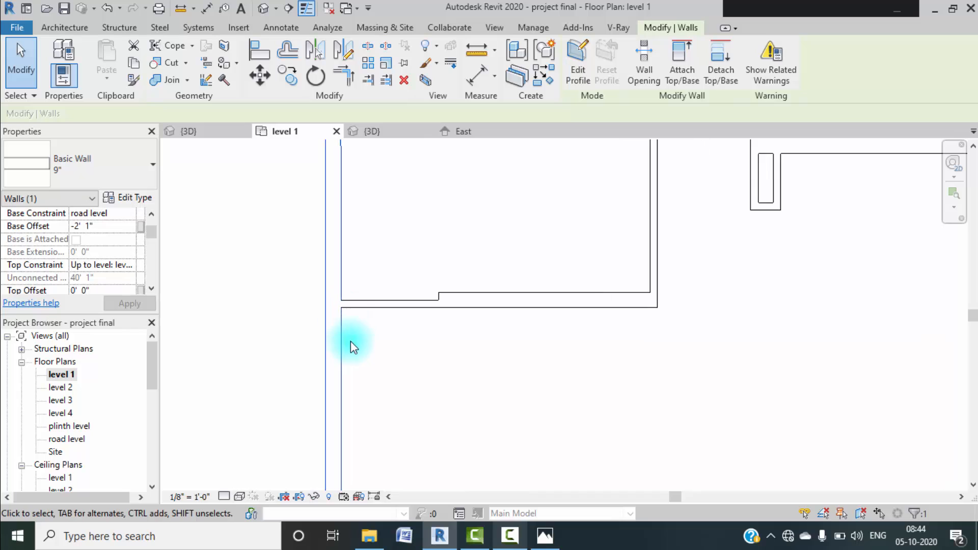
{"action": "middle_click_drag", "start_coordinate": [353, 335], "coordinate": [348, 320]}
{"action": "scroll", "coordinate": [358, 330], "scroll_direction": "down", "scroll_amount": 2}
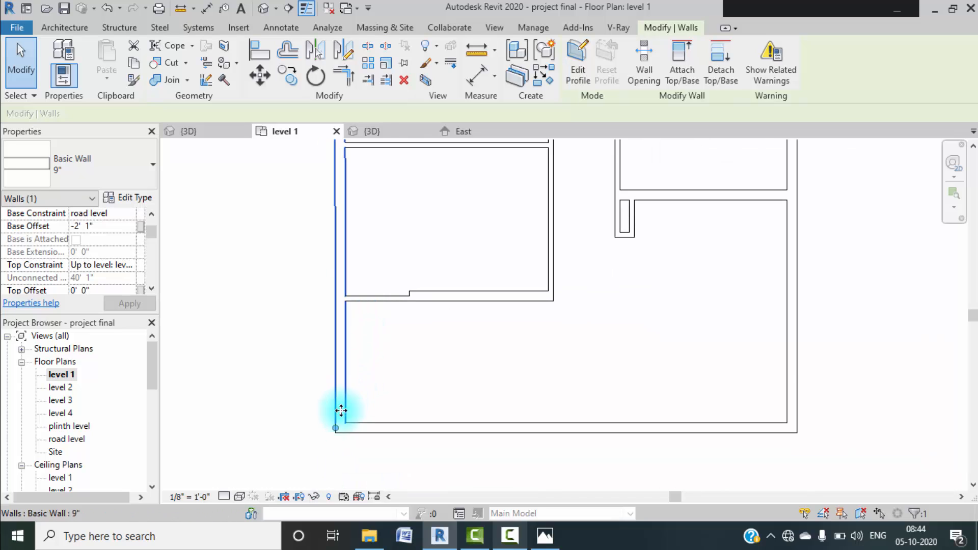
{"action": "left_click_drag", "start_coordinate": [336, 429], "coordinate": [342, 301]}
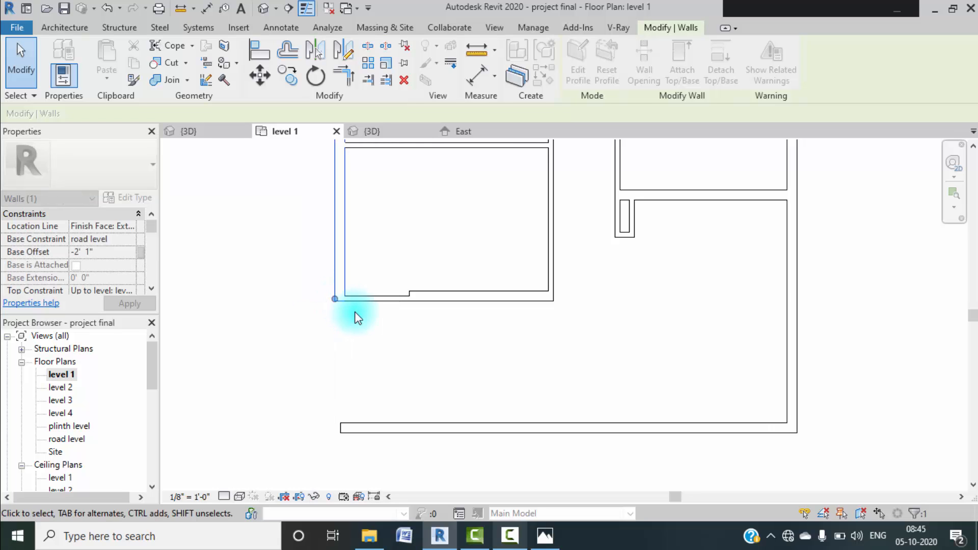
{"action": "scroll", "coordinate": [343, 304], "scroll_direction": "up", "scroll_amount": 1}
{"action": "left_click", "coordinate": [354, 348]}
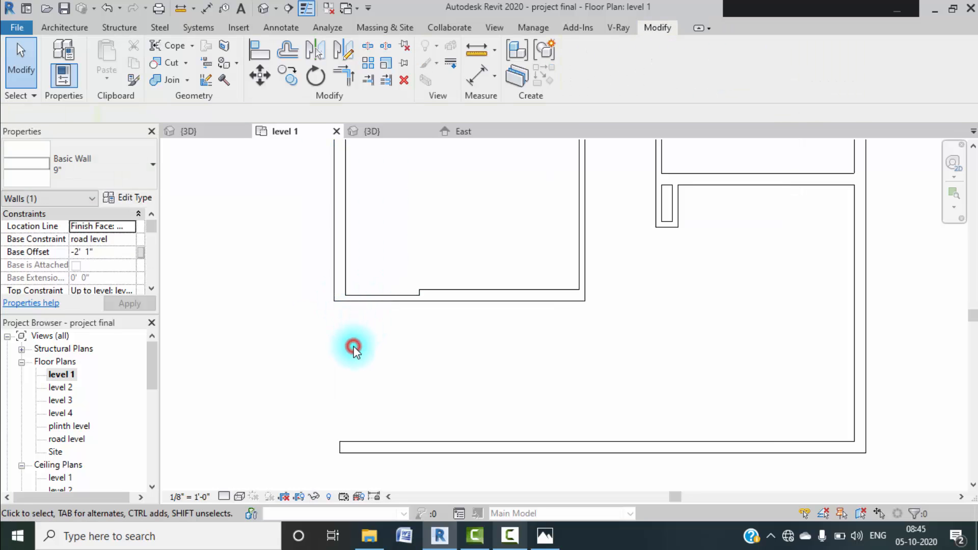
{"action": "left_click", "coordinate": [64, 28]}
{"action": "left_click", "coordinate": [64, 53]}
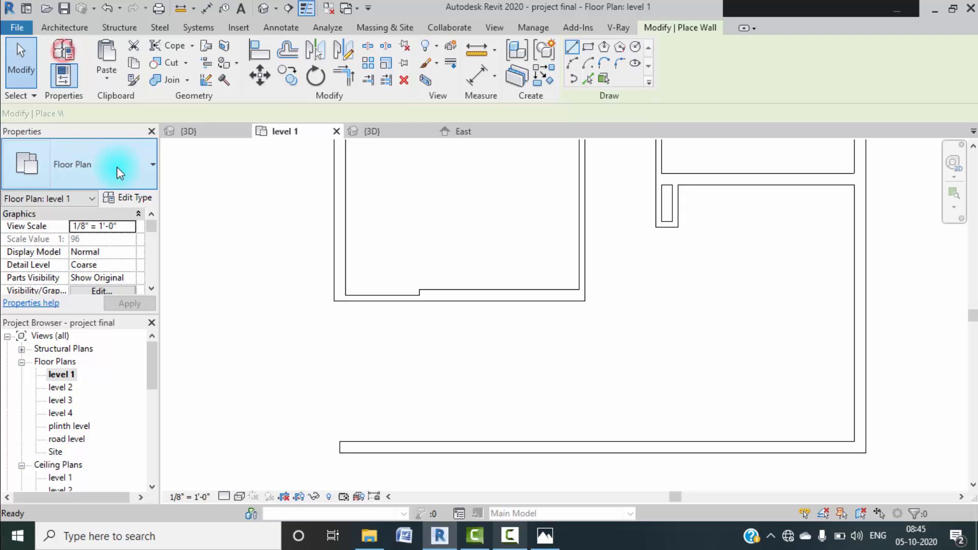
{"action": "left_click", "coordinate": [134, 198]}
{"action": "left_click", "coordinate": [395, 70]}
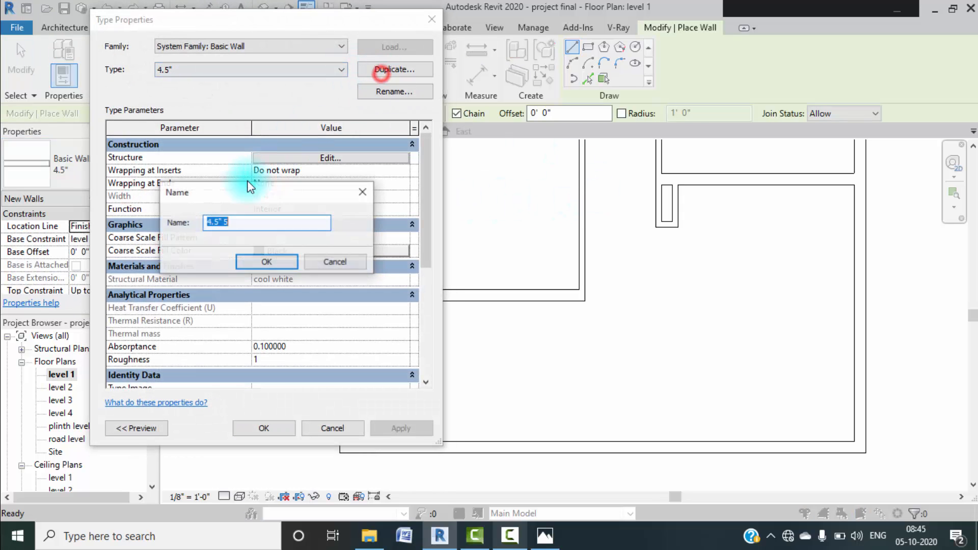
{"action": "left_click", "coordinate": [264, 260]}
{"action": "left_click", "coordinate": [270, 427]}
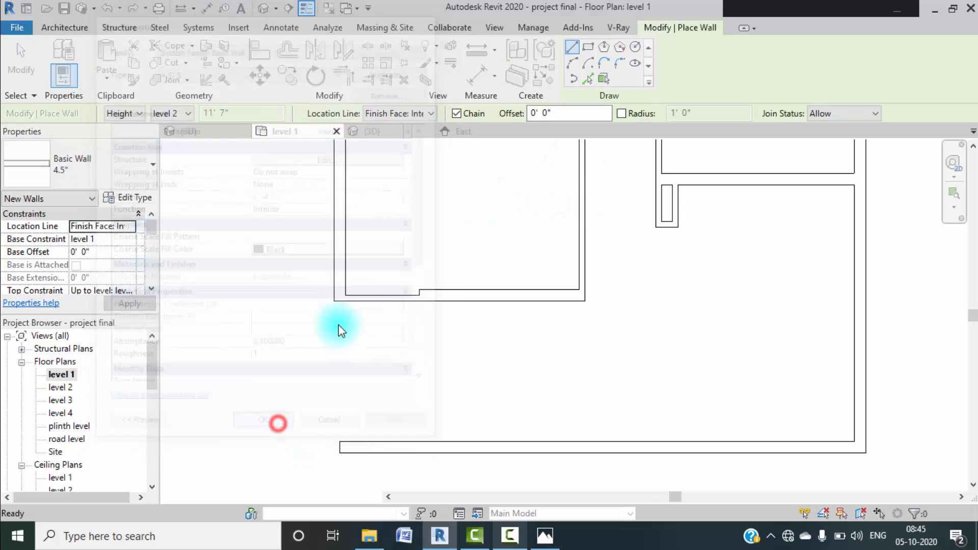
{"action": "left_click", "coordinate": [330, 303]}
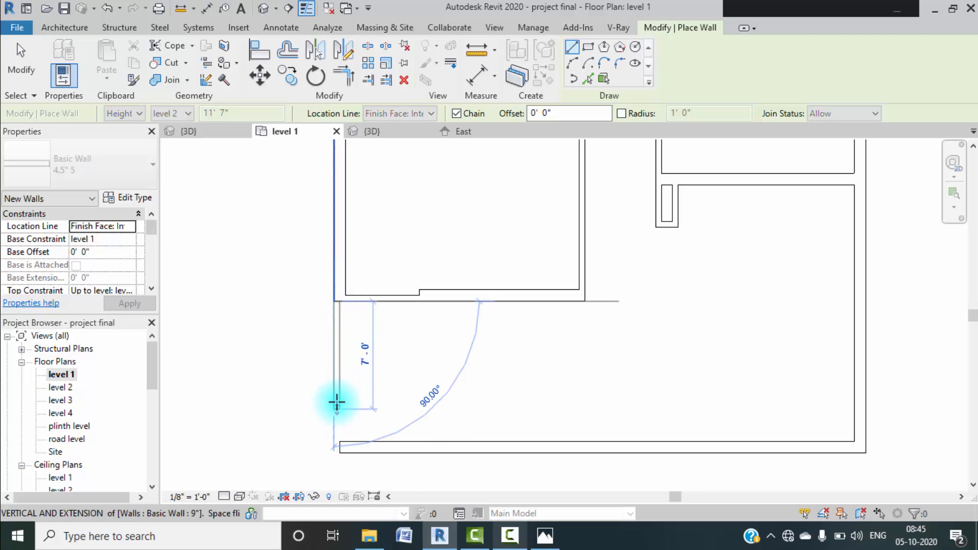
{"action": "key", "text": "Escape"}
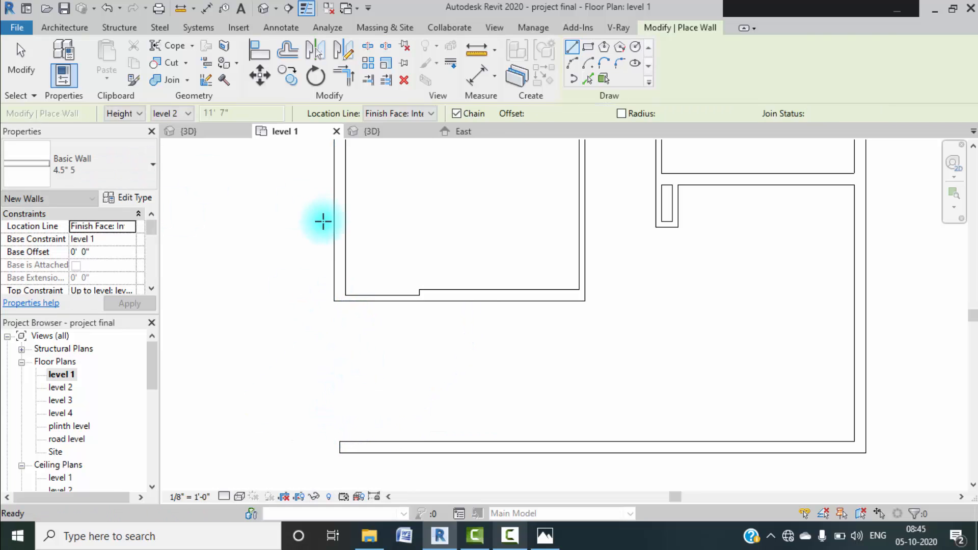
{"action": "key", "text": "Escape"}
- Start a wall similar to the left 9" side wall and duplicate its type as 9" 2
{"action": "left_click", "coordinate": [334, 233]}
{"action": "left_click", "coordinate": [543, 73]}
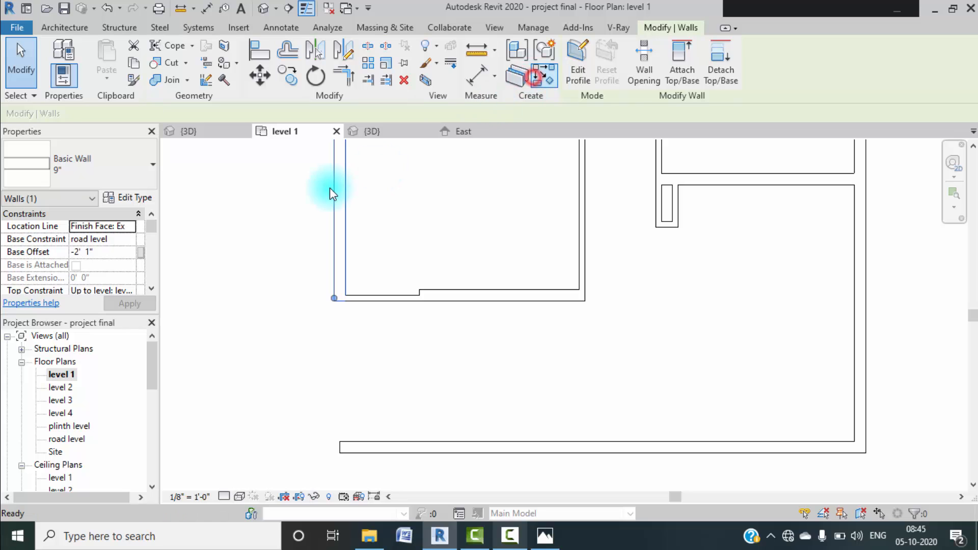
{"action": "left_click", "coordinate": [137, 199]}
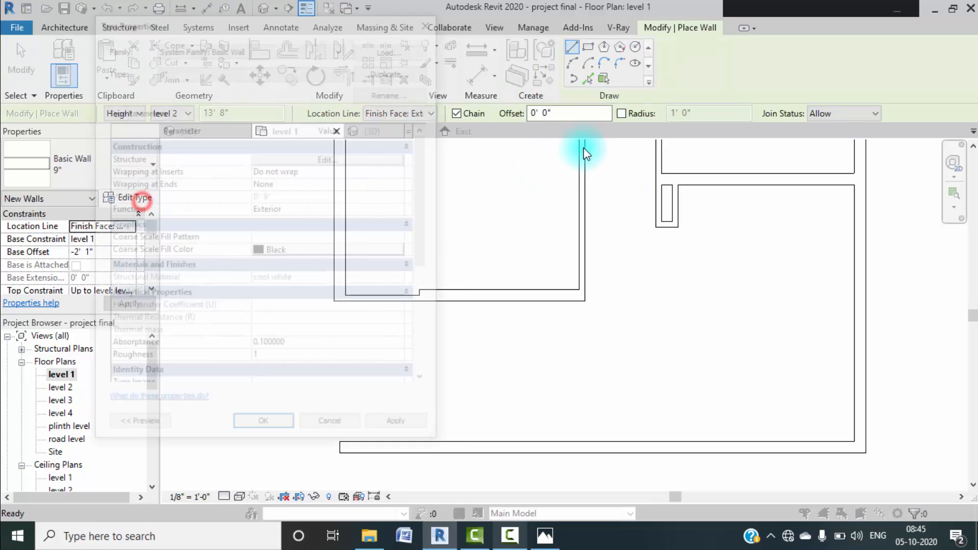
{"action": "left_click", "coordinate": [251, 260]}
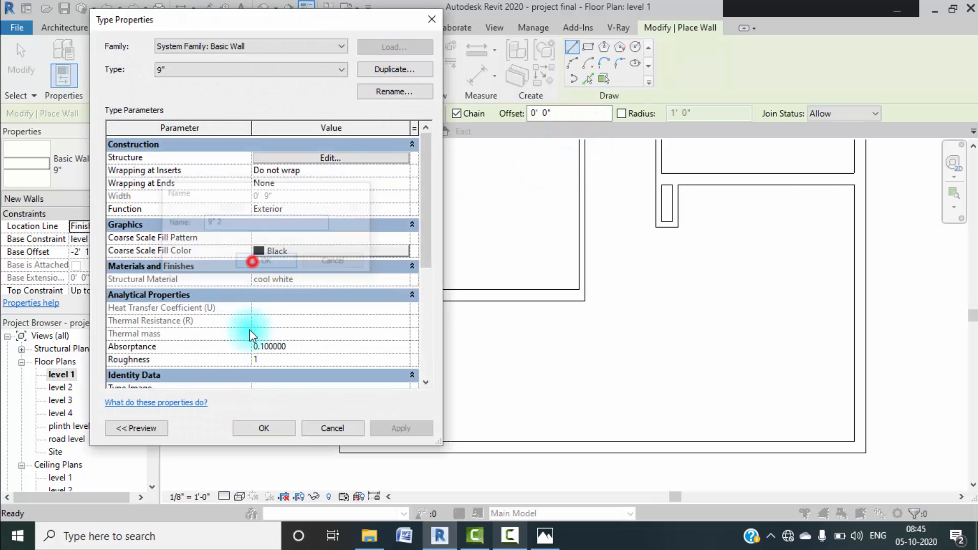
{"action": "left_click", "coordinate": [252, 424]}
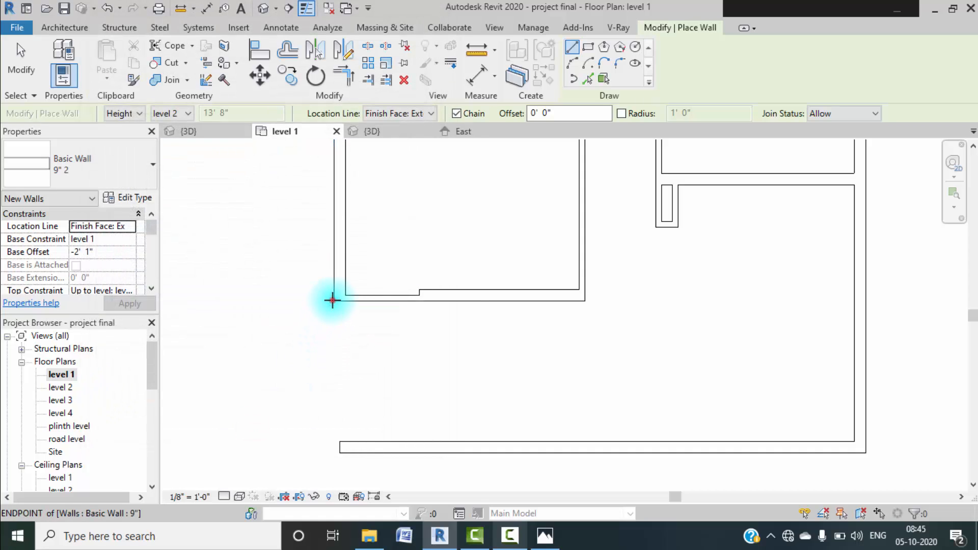
- Draw a 9" 2 wall with location line Finish Face: Interior from the front room's outer left corner to the front boundary wall
{"action": "left_click", "coordinate": [334, 301]}
{"action": "key", "text": "Escape"}
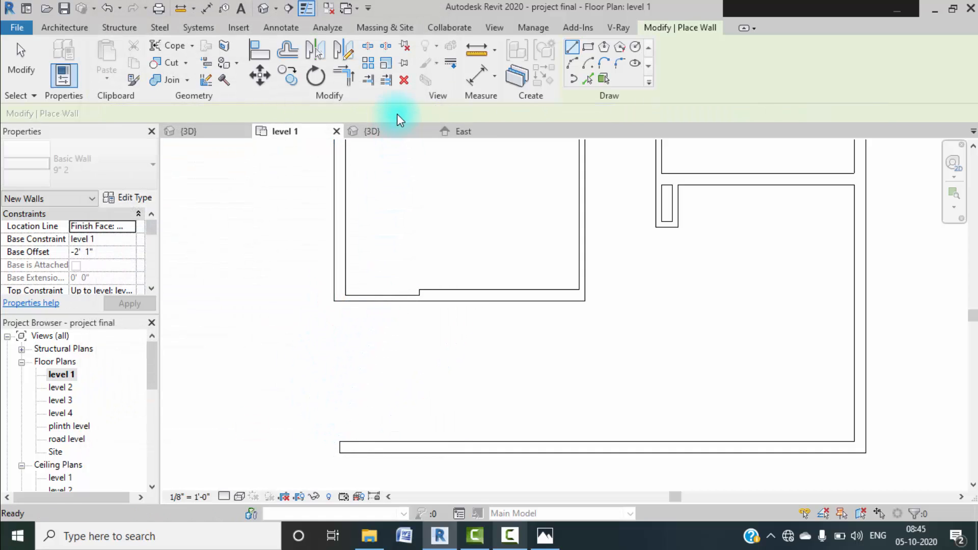
{"action": "left_click", "coordinate": [433, 114]}
{"action": "left_click", "coordinate": [403, 160]}
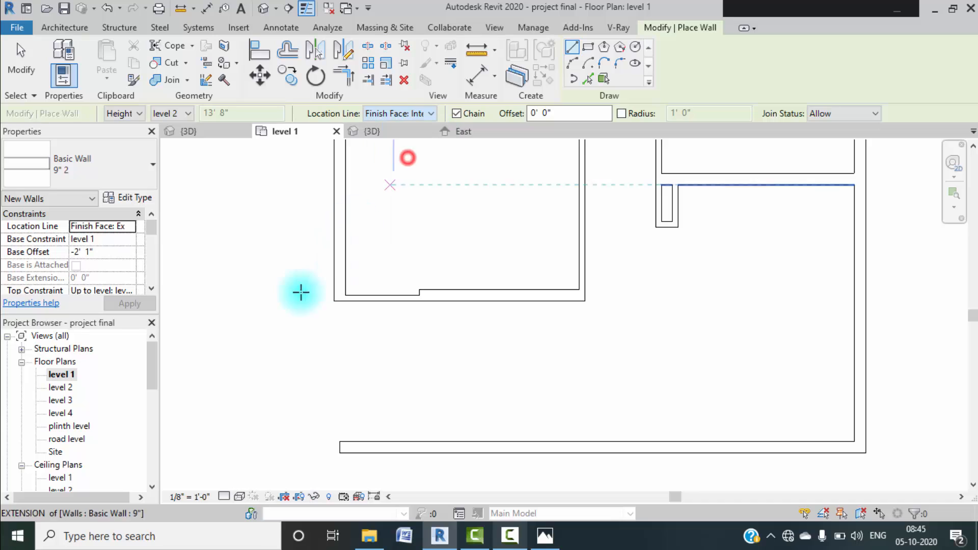
{"action": "left_click", "coordinate": [335, 300]}
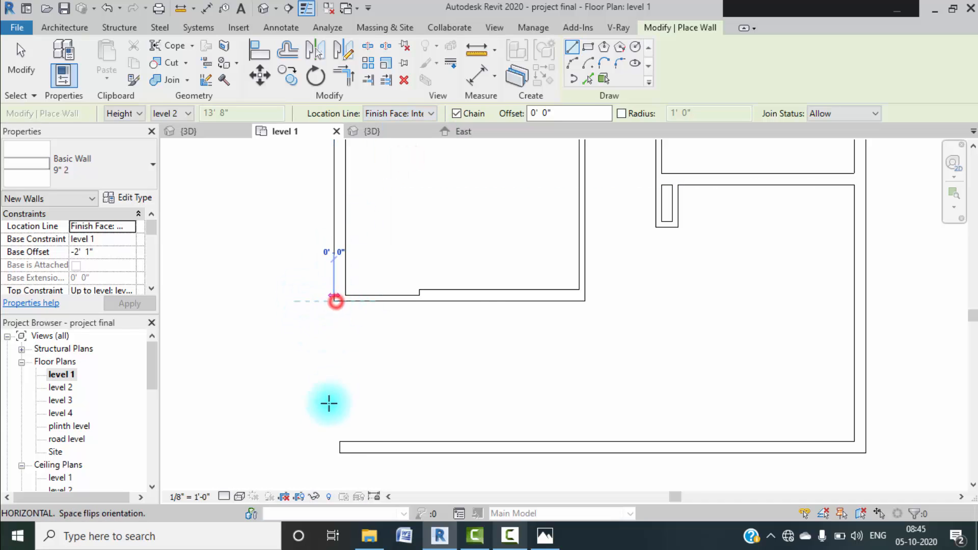
{"action": "left_click", "coordinate": [335, 444]}
{"action": "key", "text": "Escape"}
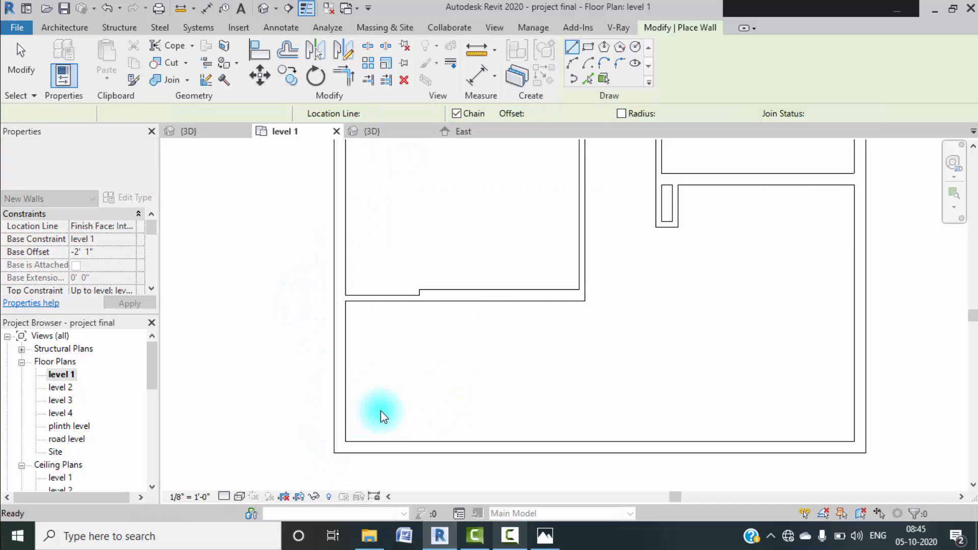
- Shorten the long right 9" side wall so its front end stops at the cross wall beside the narrow shaft
{"action": "scroll", "coordinate": [568, 370], "scroll_direction": "down", "scroll_amount": 2}
{"action": "middle_click_drag", "start_coordinate": [568, 369], "coordinate": [411, 380]}
{"action": "key", "text": "Escape"}
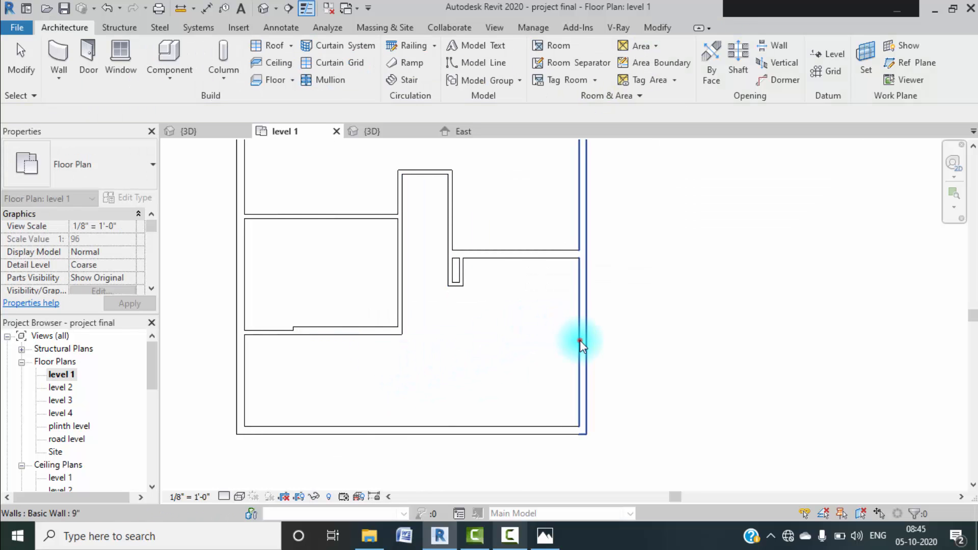
{"action": "left_click", "coordinate": [579, 339]}
{"action": "left_click_drag", "start_coordinate": [587, 431], "coordinate": [586, 258]}
{"action": "left_click", "coordinate": [609, 290]}
{"action": "middle_click_drag", "start_coordinate": [633, 327], "coordinate": [576, 340]}
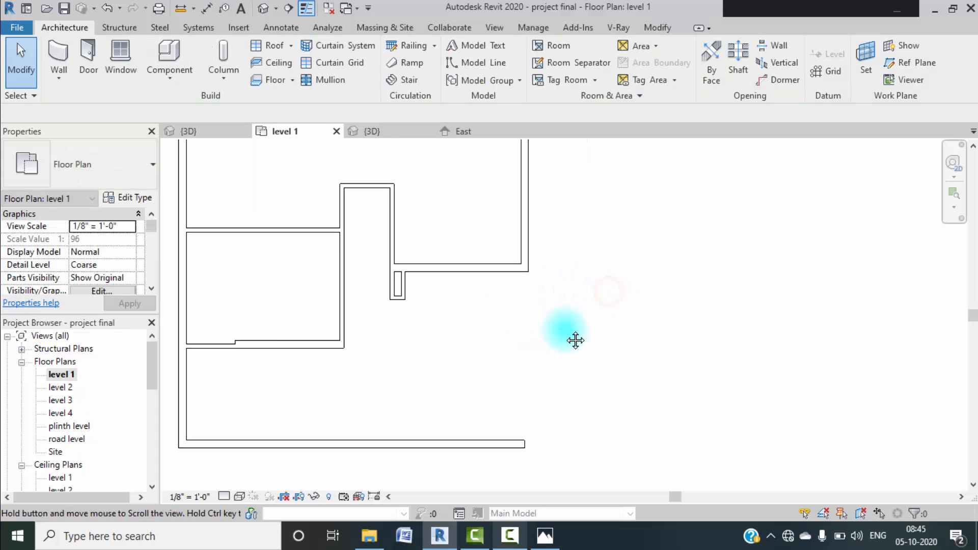
- Draw a matching 9" 2 wall about 16' 8" long from the shortened right side wall to the front boundary wall
{"action": "scroll", "coordinate": [567, 334], "scroll_direction": "down", "scroll_amount": 1}
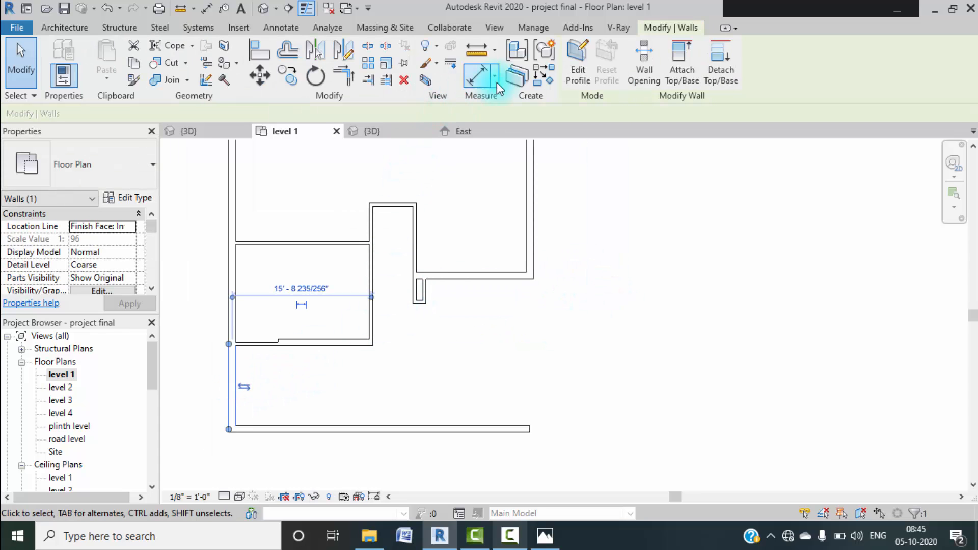
{"action": "left_click", "coordinate": [517, 76]}
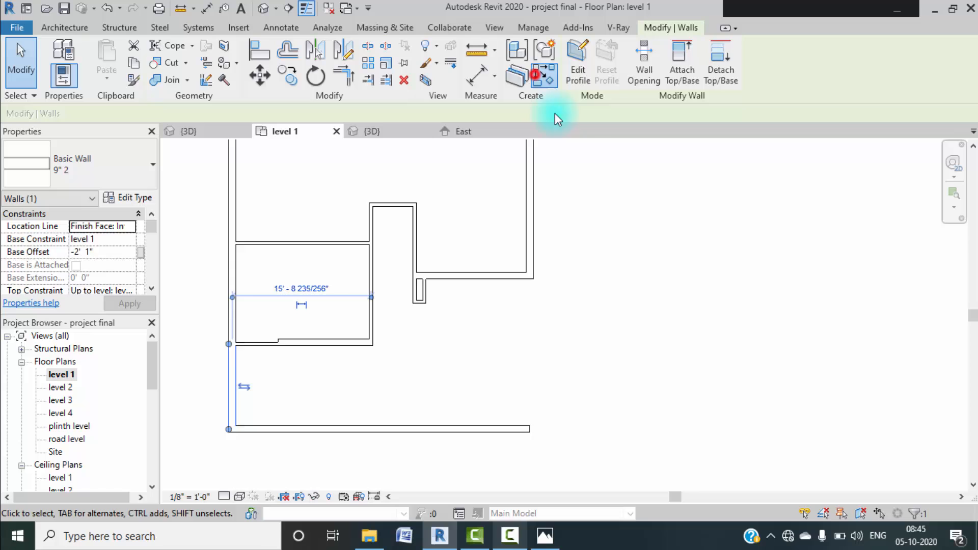
{"action": "left_click", "coordinate": [527, 279]}
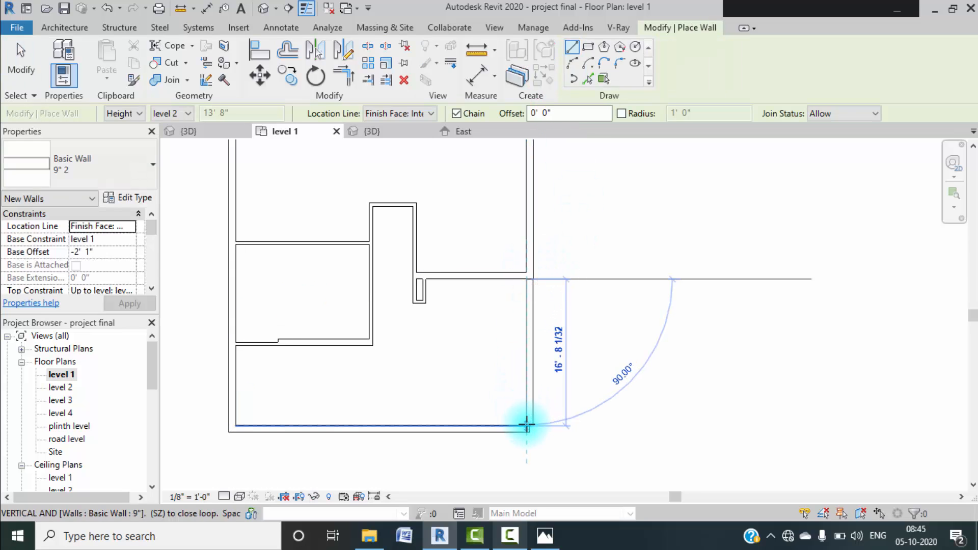
{"action": "left_click", "coordinate": [527, 426]}
{"action": "key", "text": "Escape"}
{"action": "key", "text": "Escape"}
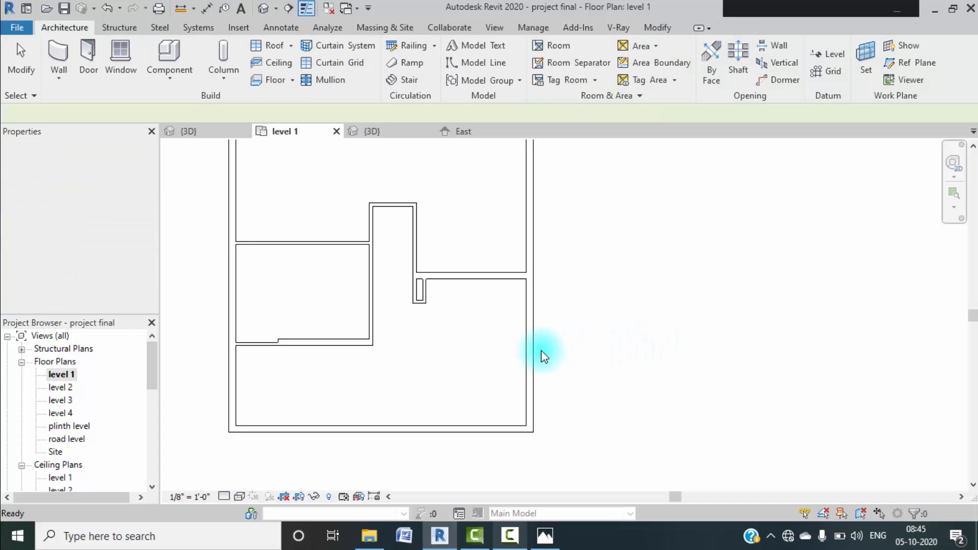
- Set the base constraint of both 9" 2 front side walls to road level
{"action": "left_click", "coordinate": [530, 350]}
{"action": "left_click", "coordinate": [235, 375], "text": "ctrl"}
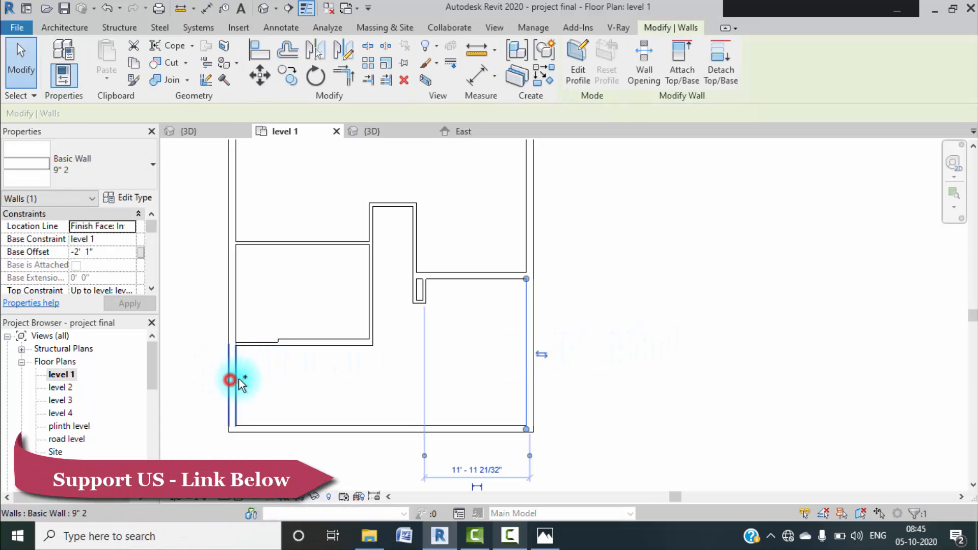
{"action": "left_click", "coordinate": [128, 241]}
{"action": "left_click", "coordinate": [130, 240]}
{"action": "left_click", "coordinate": [97, 256]}
- Set the top constraint of both 9" 2 front side walls to Up to level: level 2
{"action": "scroll", "coordinate": [120, 263], "scroll_direction": "down", "scroll_amount": 2}
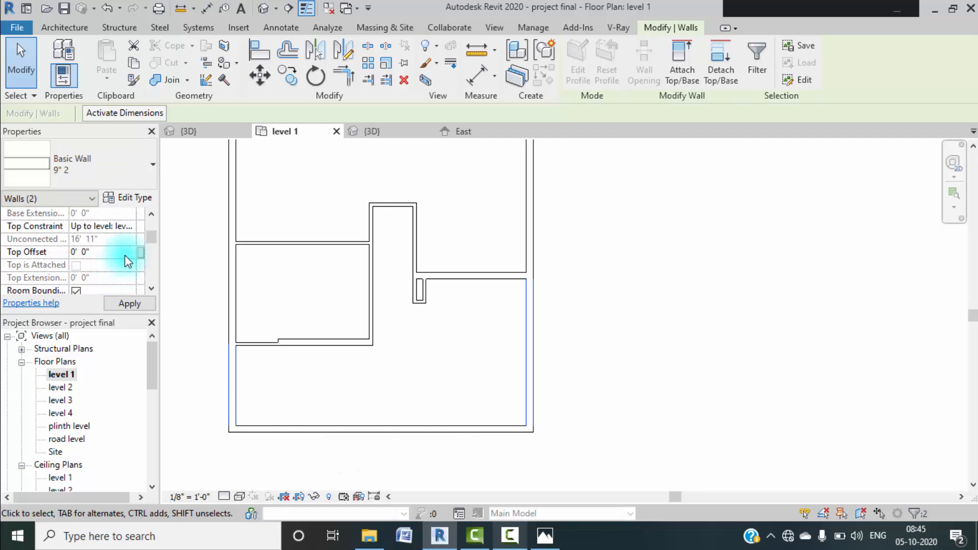
{"action": "left_click", "coordinate": [130, 229]}
{"action": "left_click", "coordinate": [131, 225]}
{"action": "left_click", "coordinate": [117, 270]}
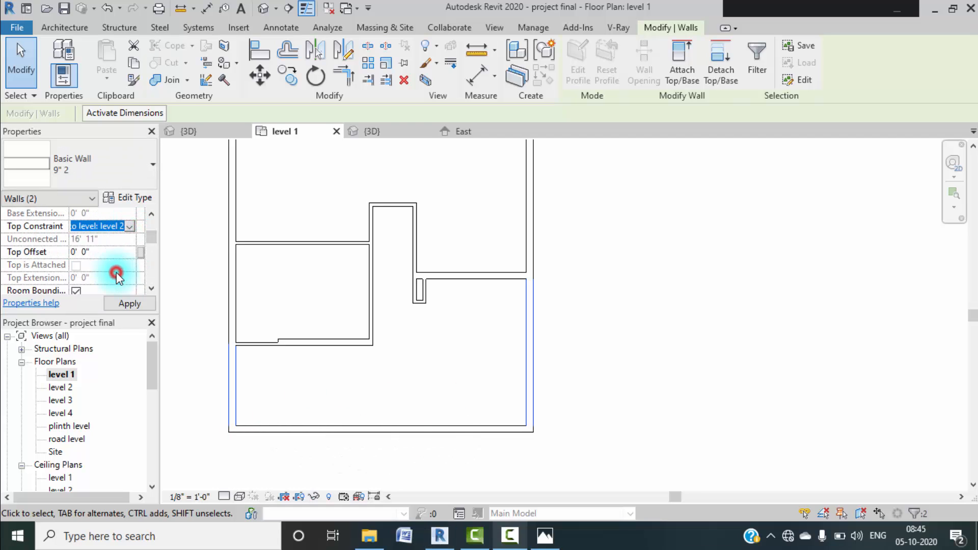
{"action": "left_click", "coordinate": [131, 226]}
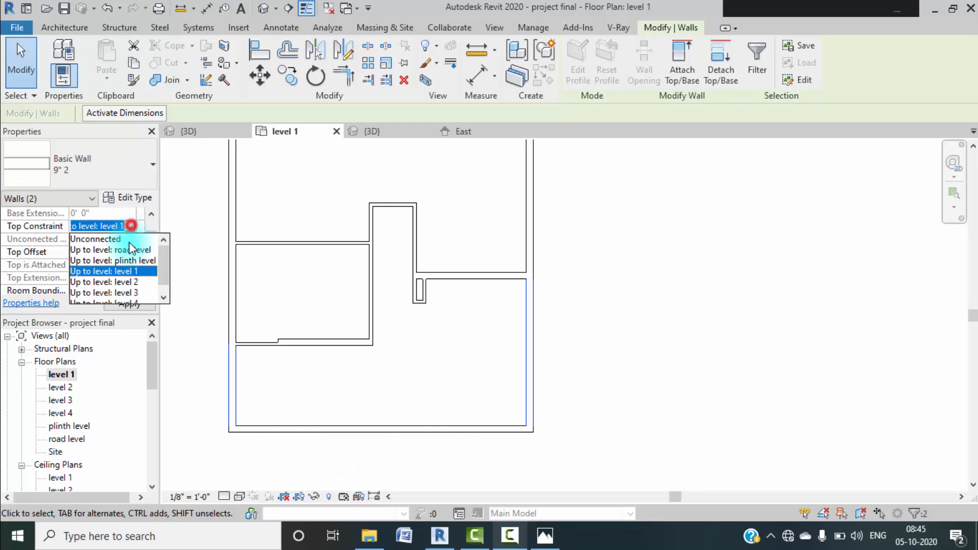
{"action": "left_click", "coordinate": [123, 283]}
{"action": "left_click", "coordinate": [125, 302]}
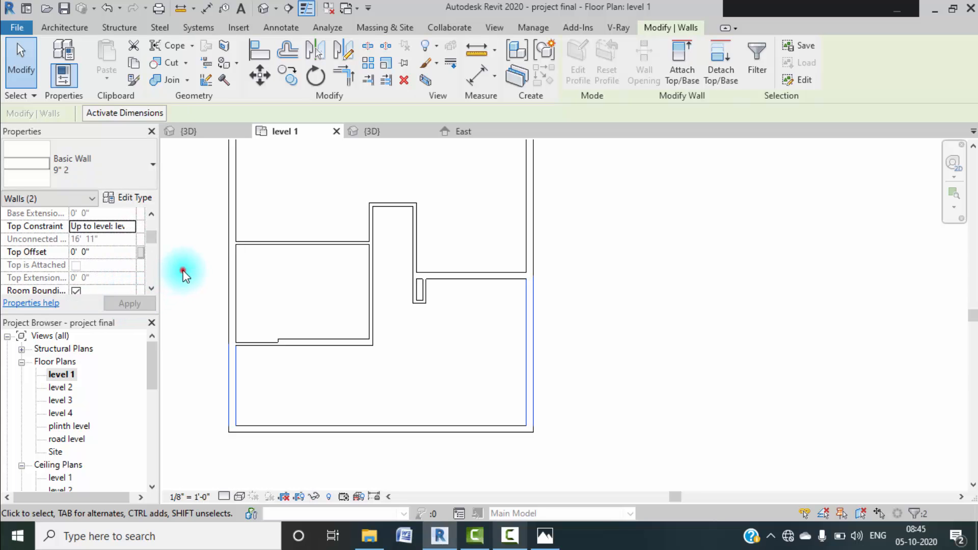
{"action": "left_click", "coordinate": [183, 271]}
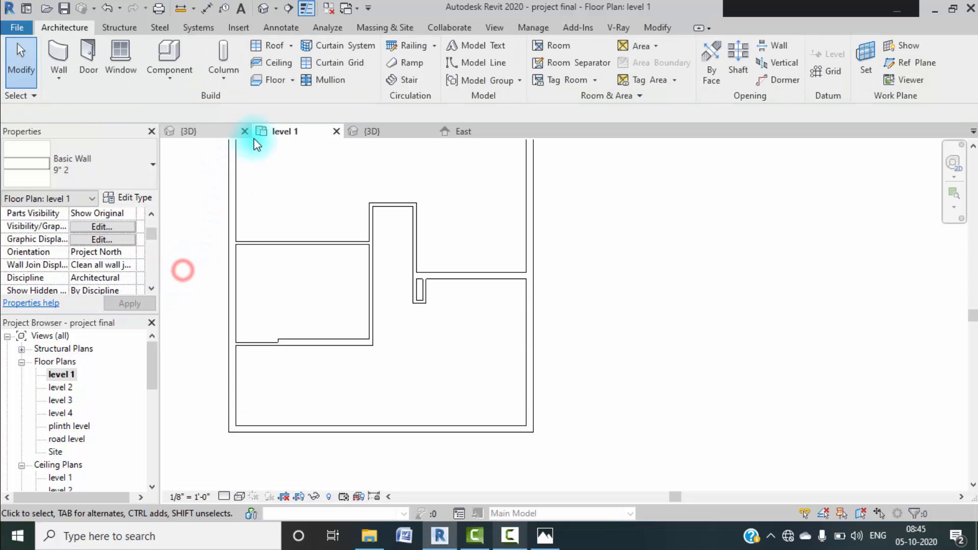
- Examine the front side walls from a front corner in the 3D view
{"action": "left_click", "coordinate": [193, 134]}
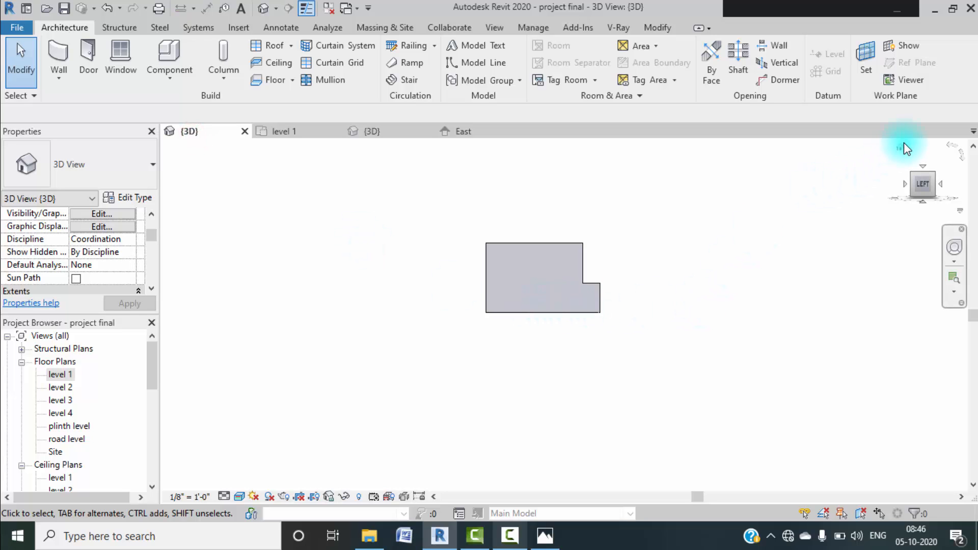
{"action": "left_click", "coordinate": [902, 145]}
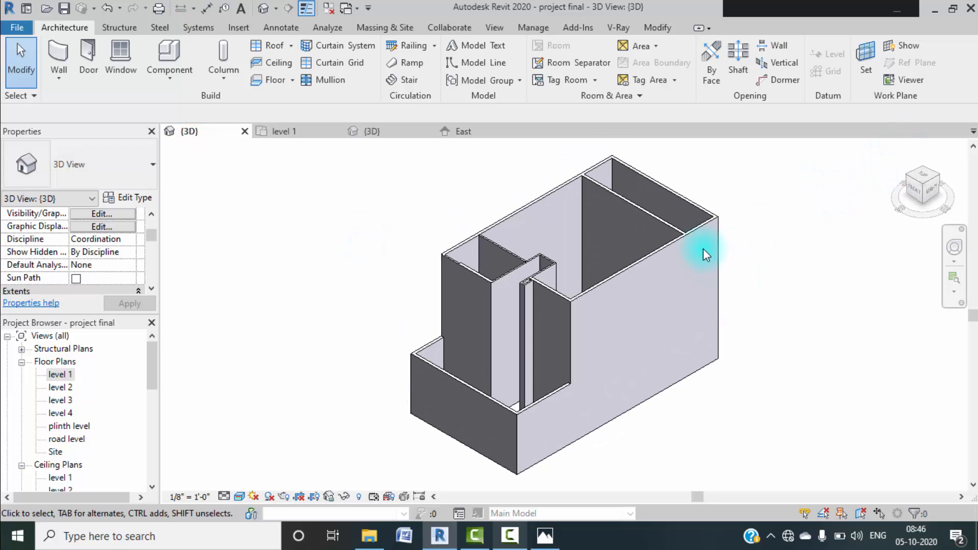
{"action": "middle_click_drag", "start_coordinate": [549, 352], "coordinate": [550, 353]}
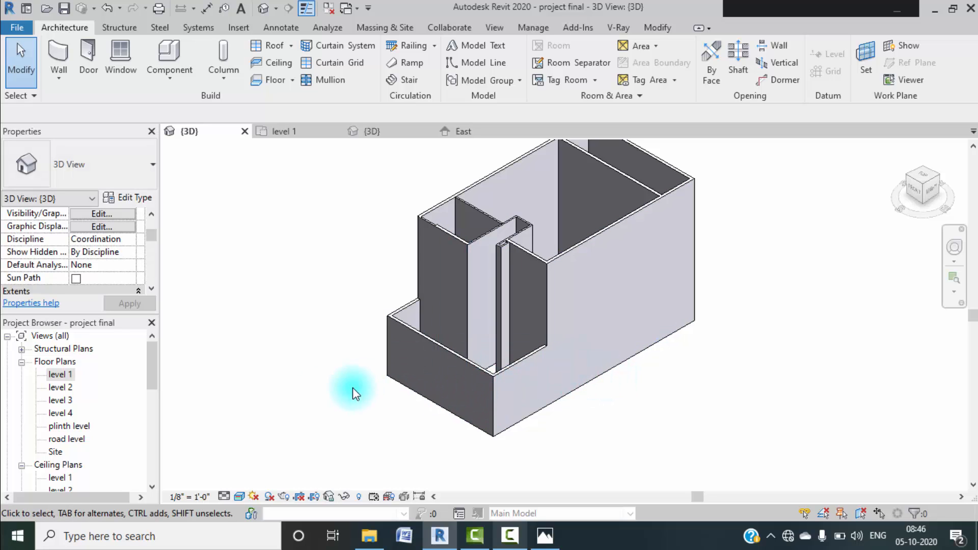
- Open the plinth level floor plan and frame the whole house outline
{"action": "double_click", "coordinate": [65, 428]}
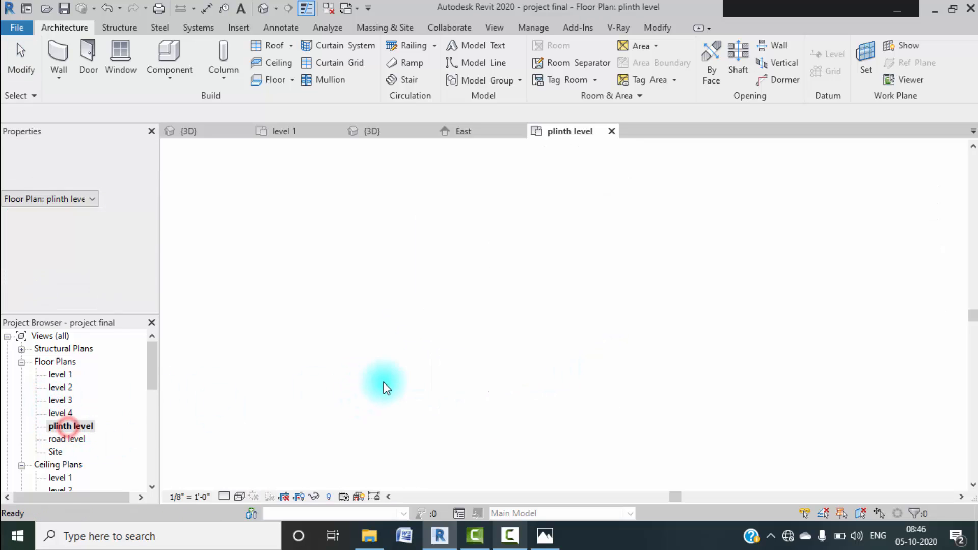
{"action": "middle_click_drag", "start_coordinate": [525, 348], "coordinate": [537, 360]}
{"action": "scroll", "coordinate": [538, 344], "scroll_direction": "down", "scroll_amount": 3}
{"action": "middle_click_drag", "start_coordinate": [586, 320], "coordinate": [572, 334]}
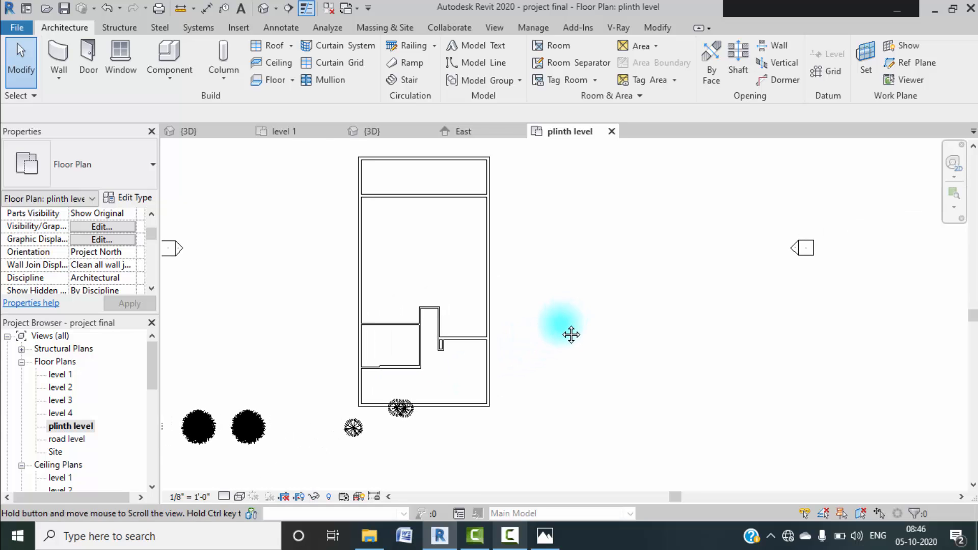
- Create a rectangular 6" architectural floor at plinth level along the outer faces of the house's perimeter walls
{"action": "left_click", "coordinate": [292, 80]}
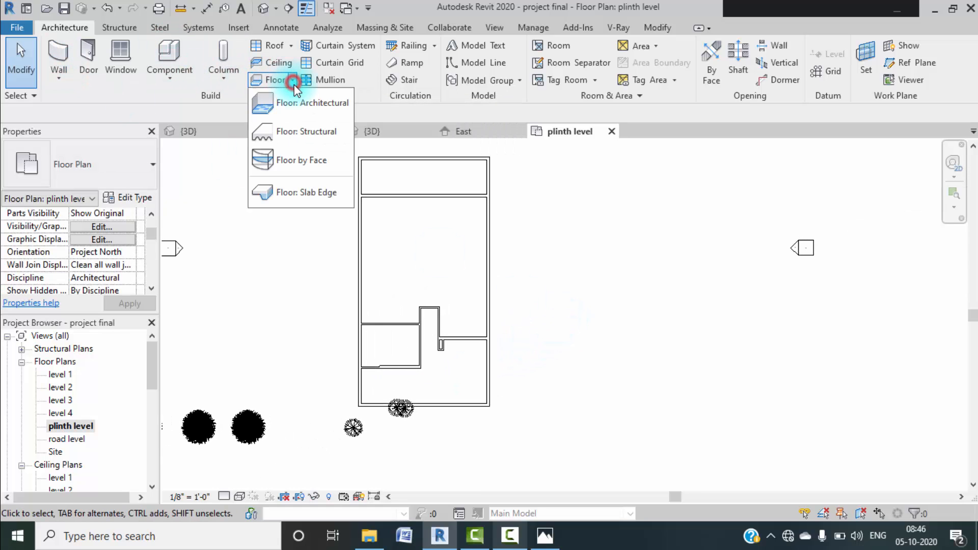
{"action": "left_click", "coordinate": [308, 100]}
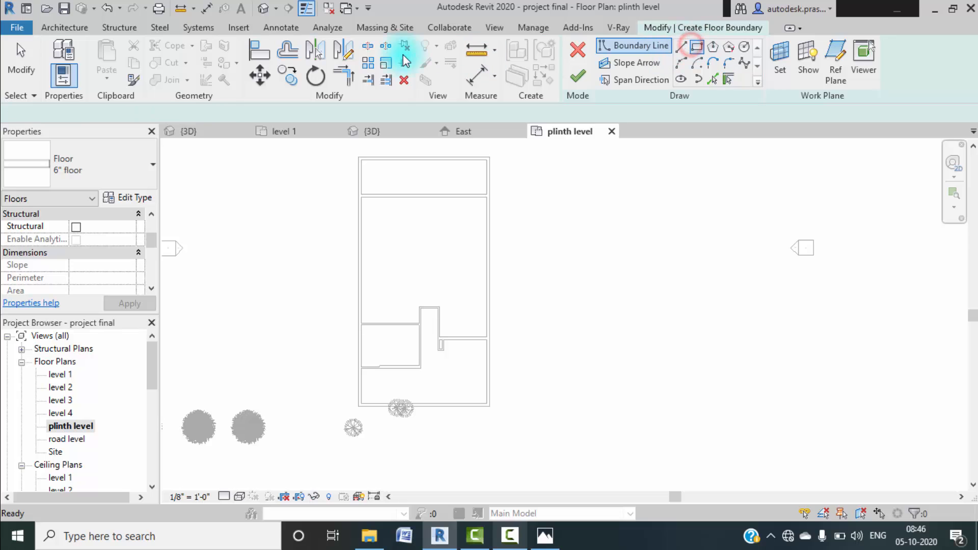
{"action": "left_click", "coordinate": [356, 154]}
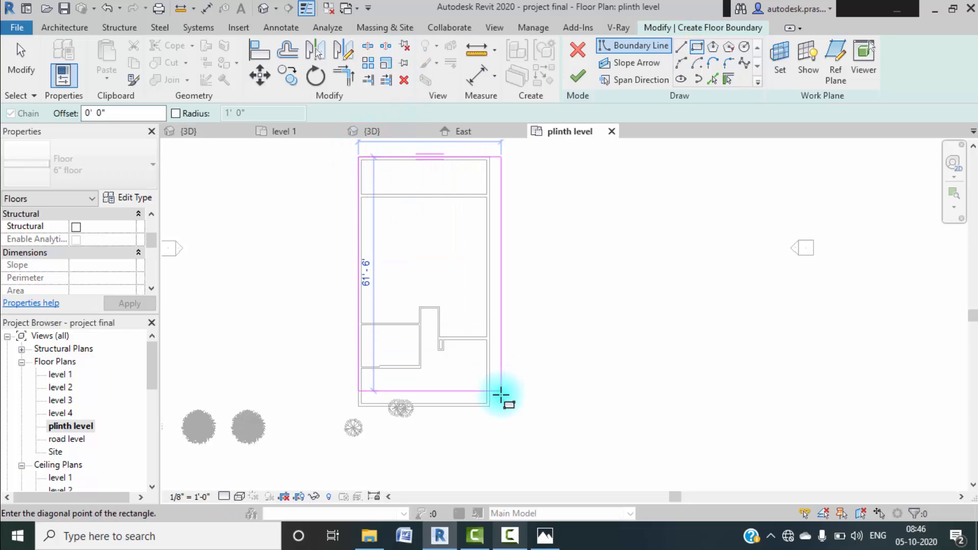
{"action": "left_click", "coordinate": [490, 406]}
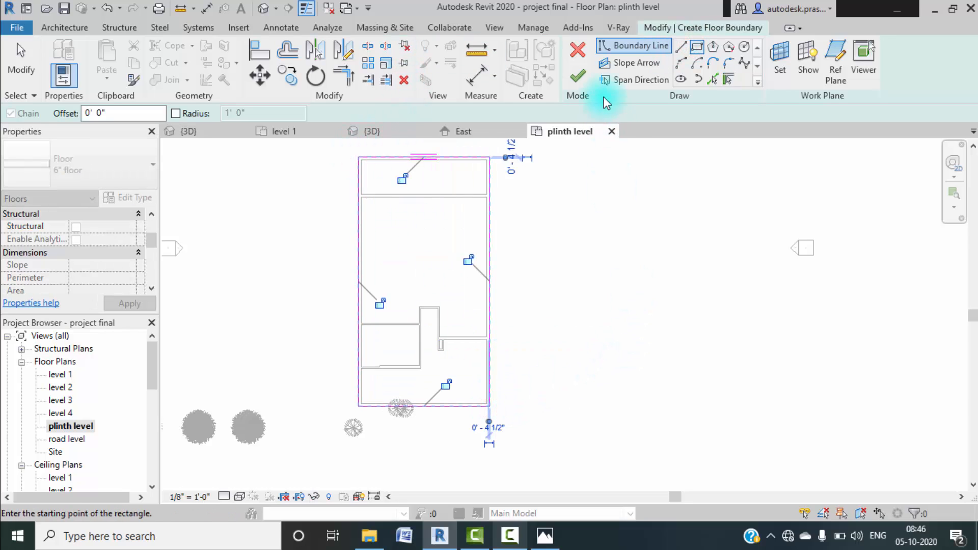
{"action": "left_click", "coordinate": [578, 76]}
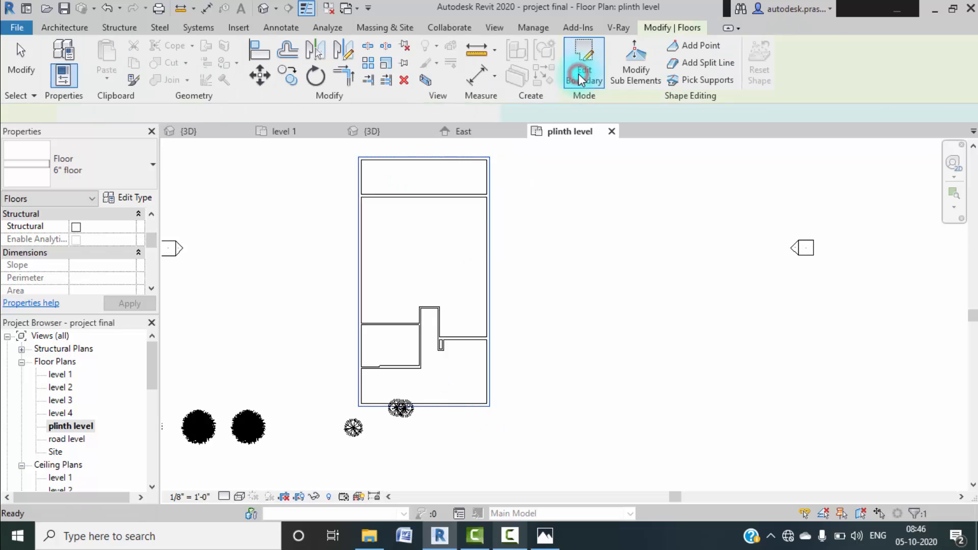
{"action": "left_click", "coordinate": [608, 246]}
- Examine the plinth floor's edge along the front and side walls in the 3D view
{"action": "left_click", "coordinate": [283, 131]}
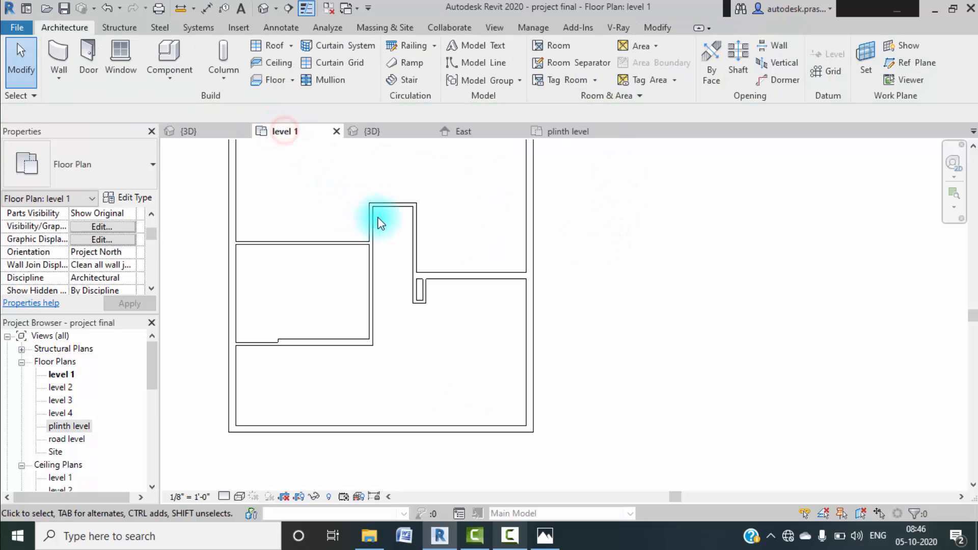
{"action": "left_click", "coordinate": [218, 130]}
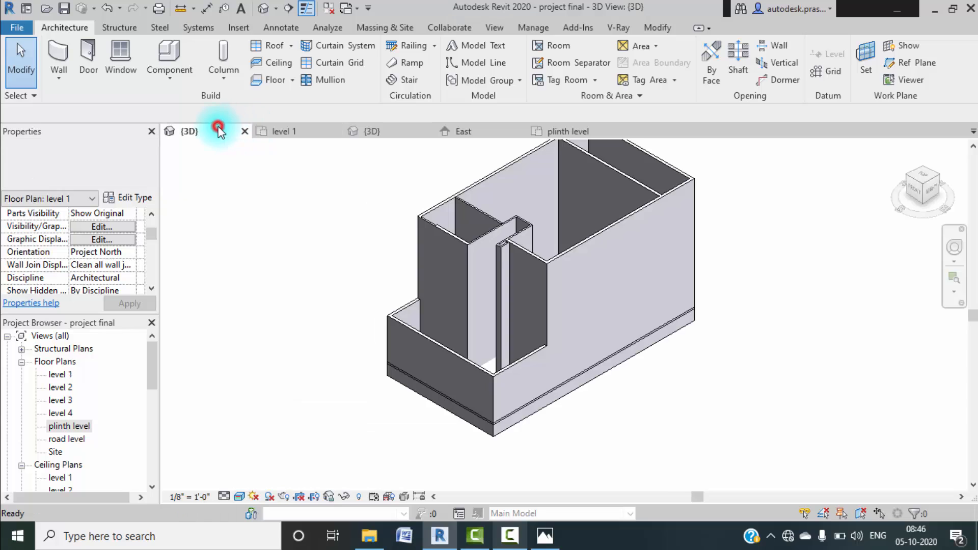
{"action": "scroll", "coordinate": [525, 423], "scroll_direction": "up", "scroll_amount": 4}
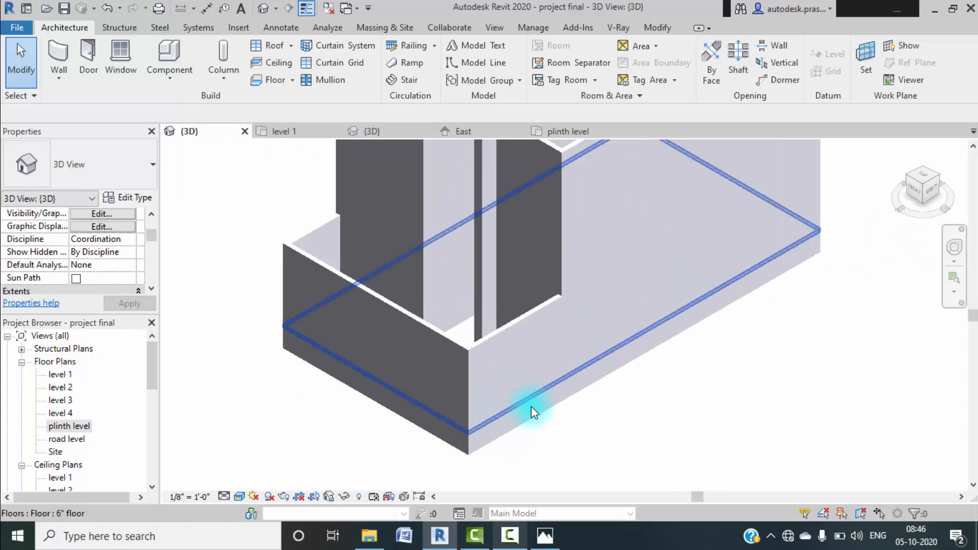
{"action": "scroll", "coordinate": [531, 408], "scroll_direction": "down", "scroll_amount": 1}
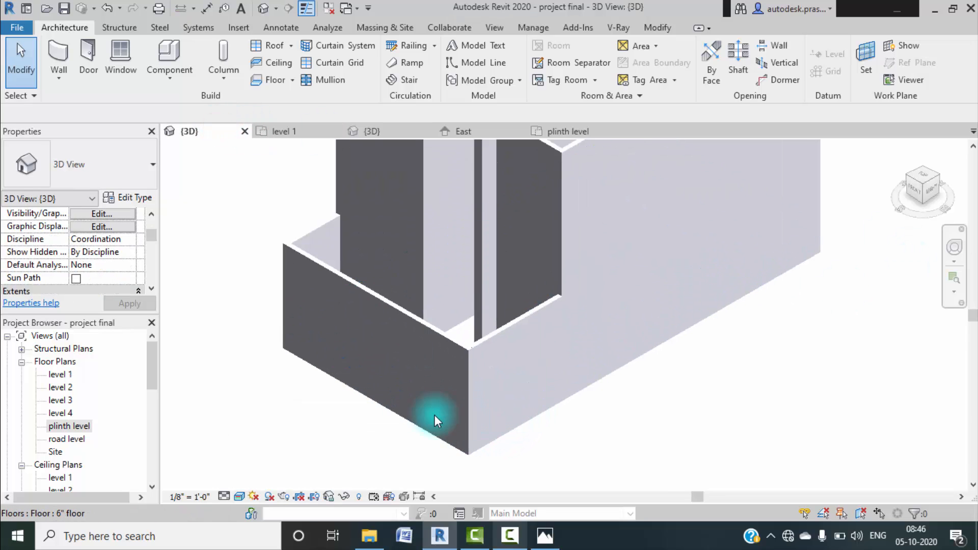
- Open the road level floor plan and examine the imported plan's front rooms, passage, open area and car parking
{"action": "double_click", "coordinate": [56, 439]}
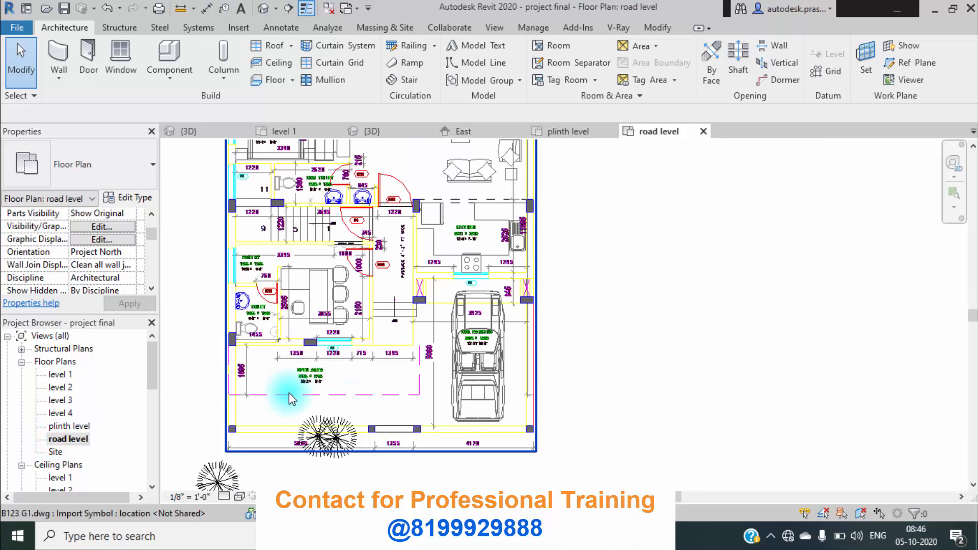
{"action": "scroll", "coordinate": [305, 390], "scroll_direction": "down", "scroll_amount": 2}
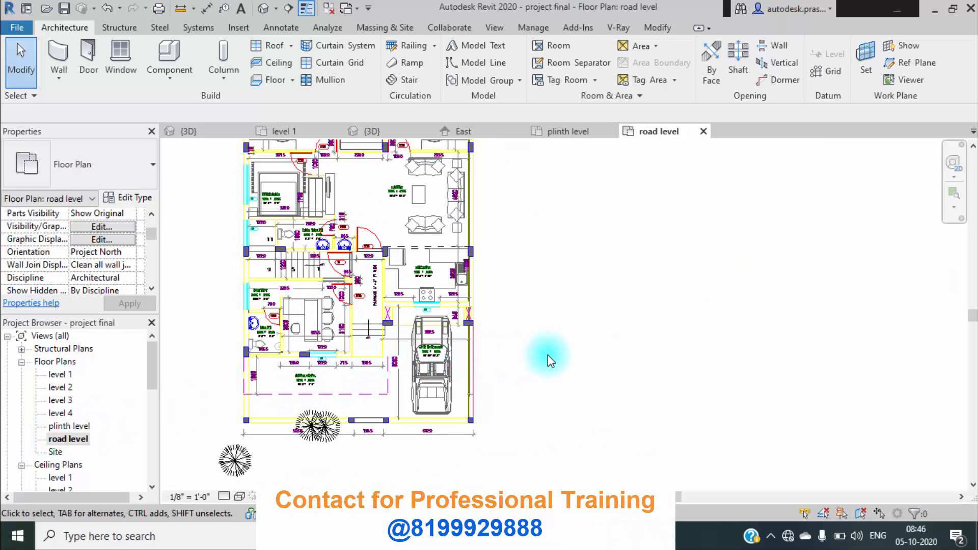
{"action": "scroll", "coordinate": [550, 354], "scroll_direction": "down", "scroll_amount": 1}
{"action": "middle_click_drag", "start_coordinate": [551, 353], "coordinate": [322, 361]}
{"action": "scroll", "coordinate": [344, 358], "scroll_direction": "up", "scroll_amount": 4}
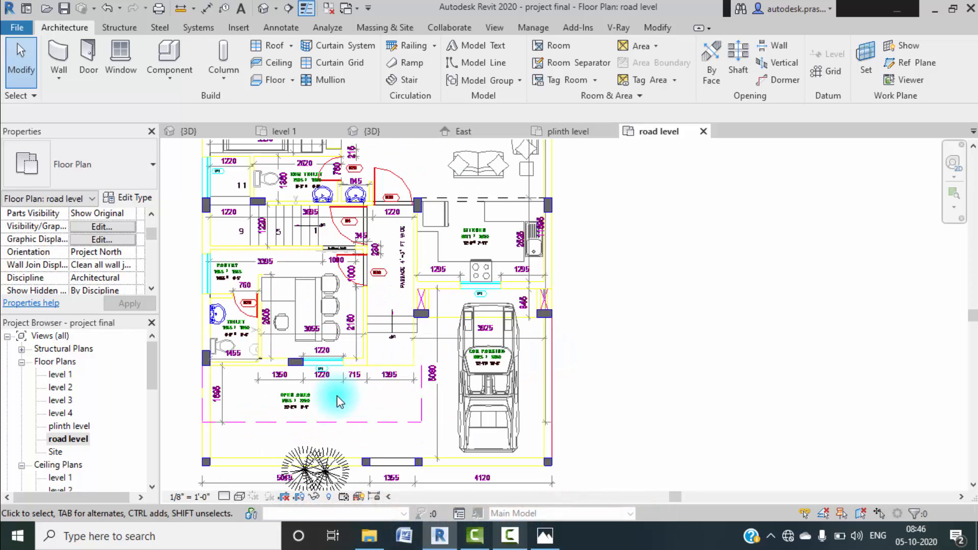
{"action": "scroll", "coordinate": [426, 409], "scroll_direction": "down", "scroll_amount": 2}
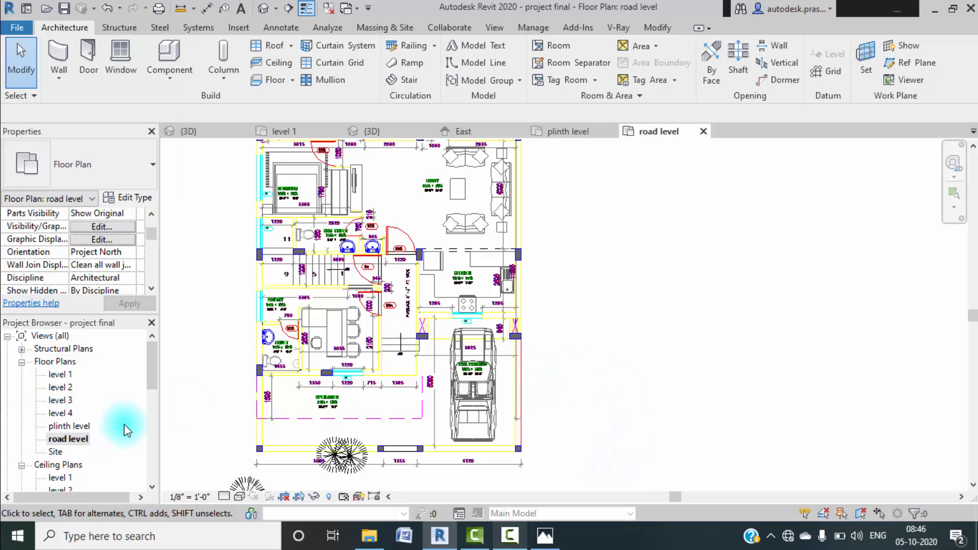
- Open the level 1 floor plan and start a 6" architectural floor sketch with straight boundary lines
{"action": "double_click", "coordinate": [56, 375]}
{"action": "scroll", "coordinate": [339, 349], "scroll_direction": "down", "scroll_amount": 2}
{"action": "middle_click_drag", "start_coordinate": [399, 343], "coordinate": [413, 374]}
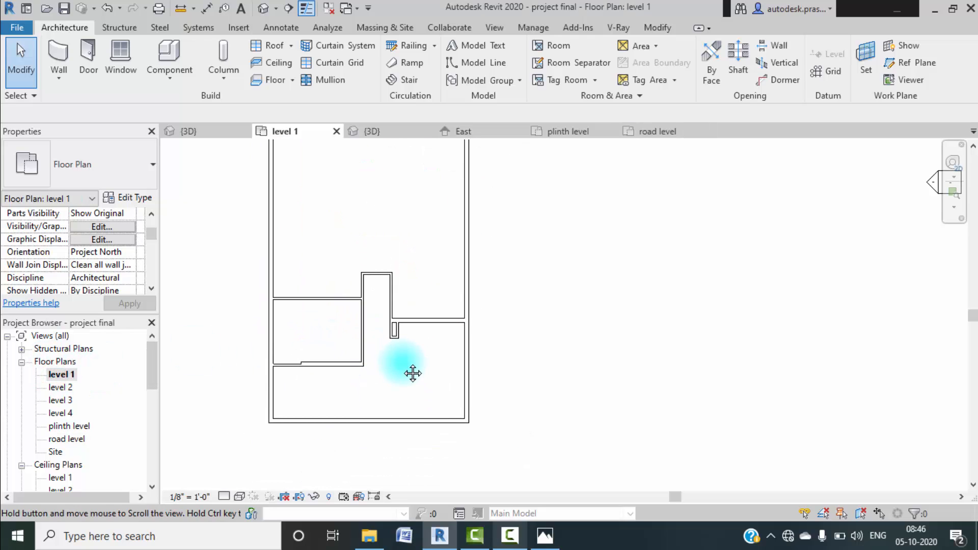
{"action": "scroll", "coordinate": [309, 363], "scroll_direction": "up", "scroll_amount": 3}
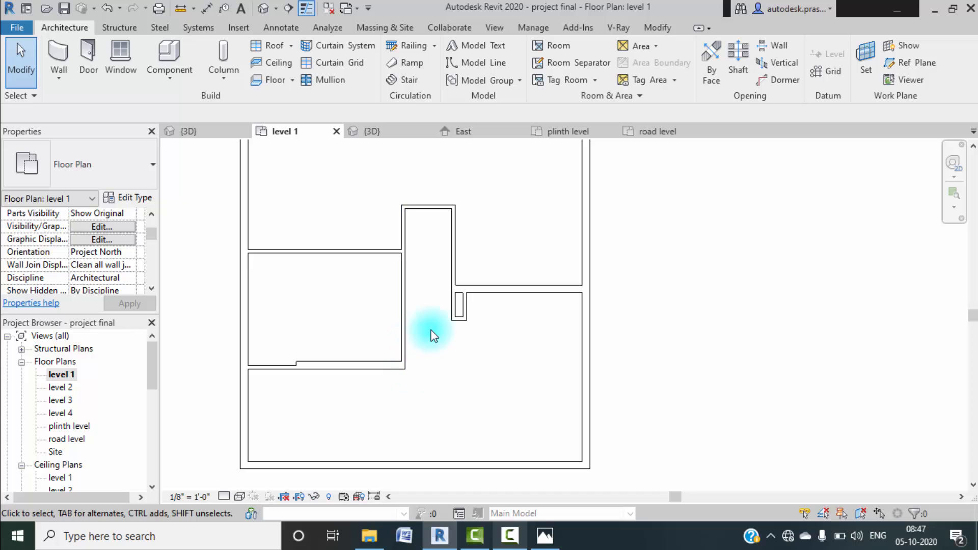
{"action": "middle_click_drag", "start_coordinate": [449, 364], "coordinate": [447, 376]}
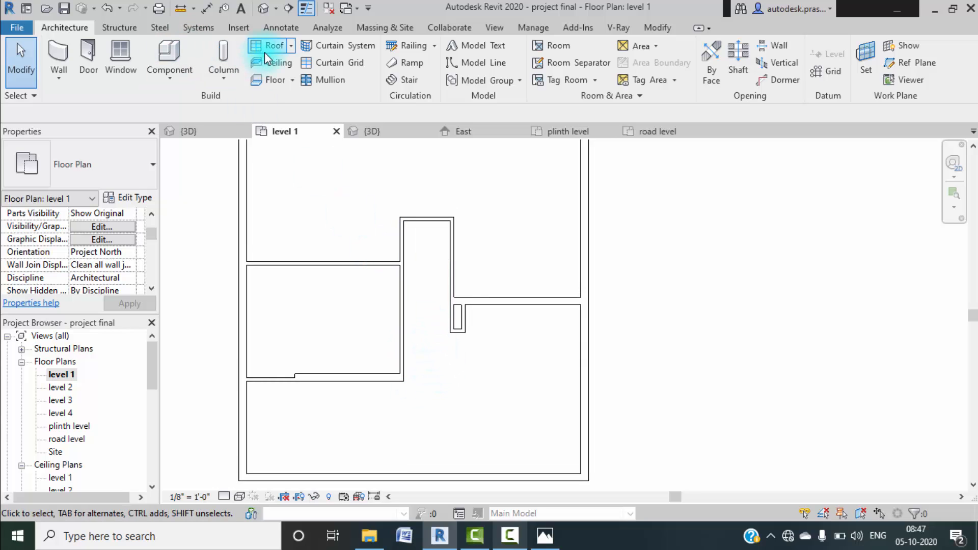
{"action": "left_click", "coordinate": [293, 80]}
{"action": "left_click", "coordinate": [305, 100]}
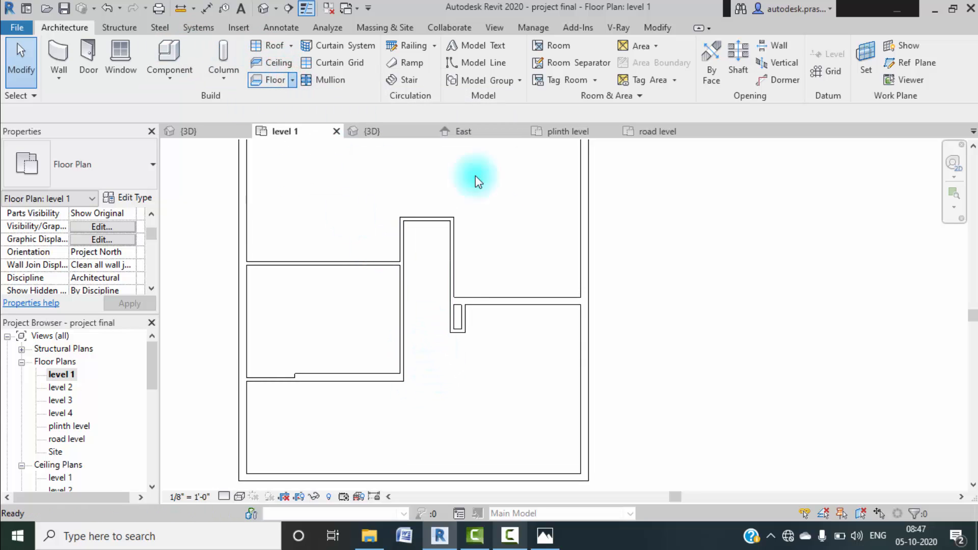
{"action": "left_click", "coordinate": [682, 47]}
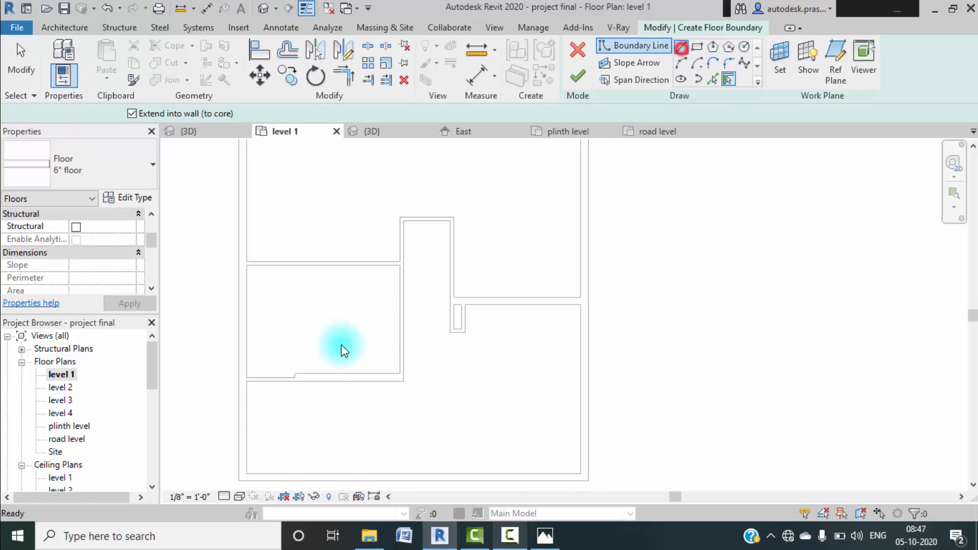
{"action": "left_click", "coordinate": [239, 378]}
{"action": "scroll", "coordinate": [239, 378], "scroll_direction": "up", "scroll_amount": 8}
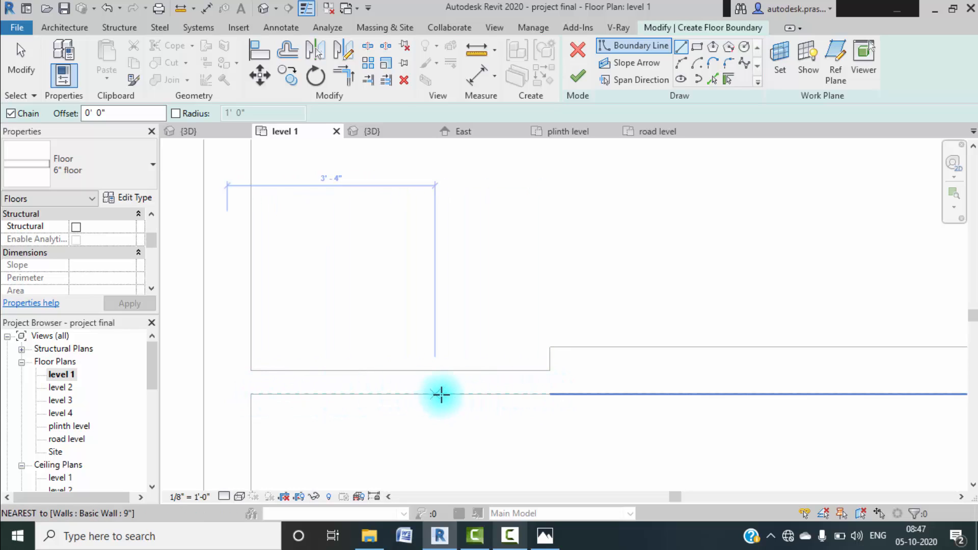
{"action": "key", "text": "Escape"}
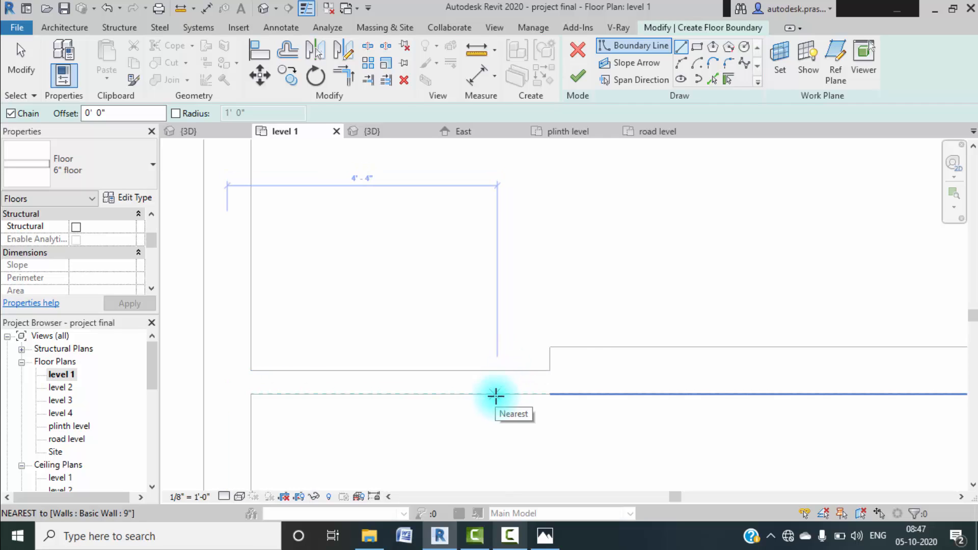
{"action": "key", "text": "Escape"}
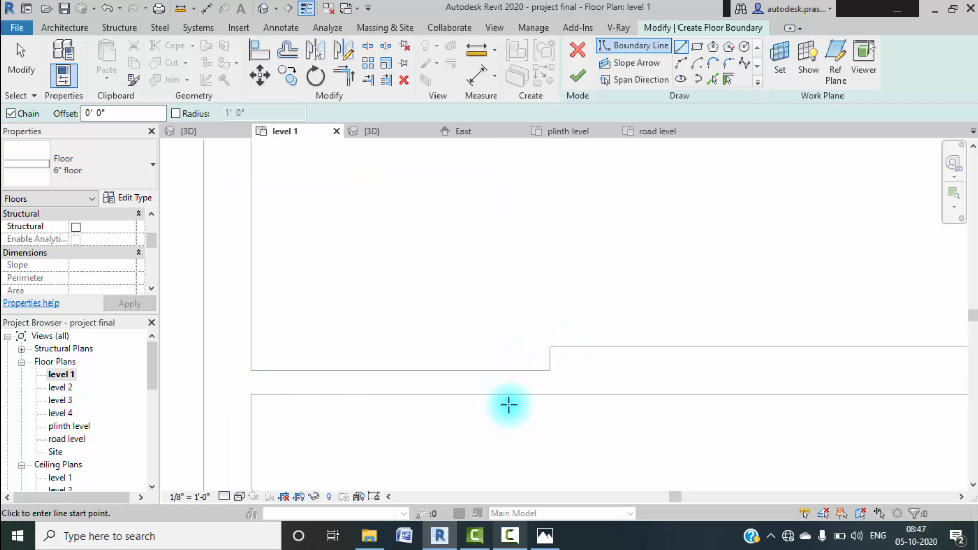
- Draw a floor boundary line along the front room's front wall, from the outer side wall's centreline to the room's passage-side corner
{"action": "scroll", "coordinate": [509, 405], "scroll_direction": "down", "scroll_amount": 2}
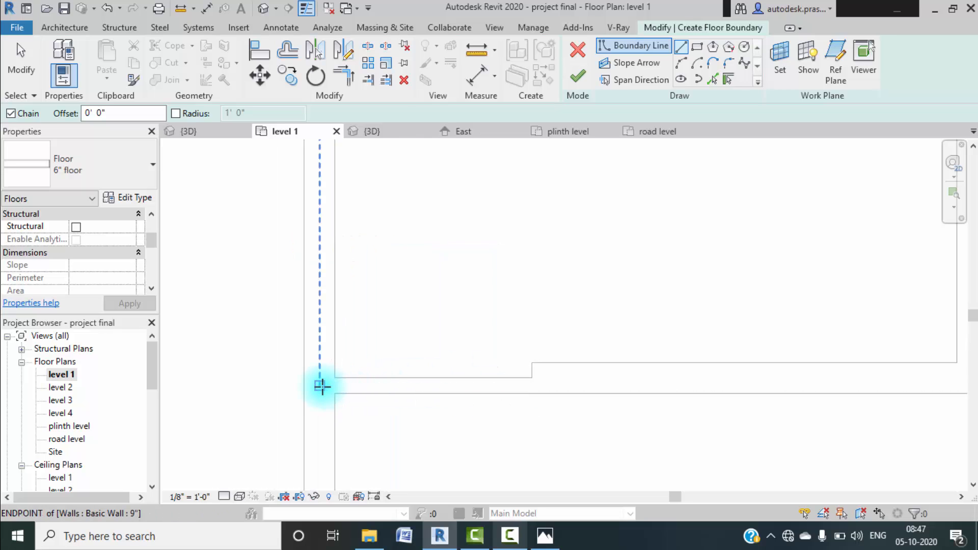
{"action": "left_click", "coordinate": [319, 386]}
{"action": "scroll", "coordinate": [473, 386], "scroll_direction": "down", "scroll_amount": 2}
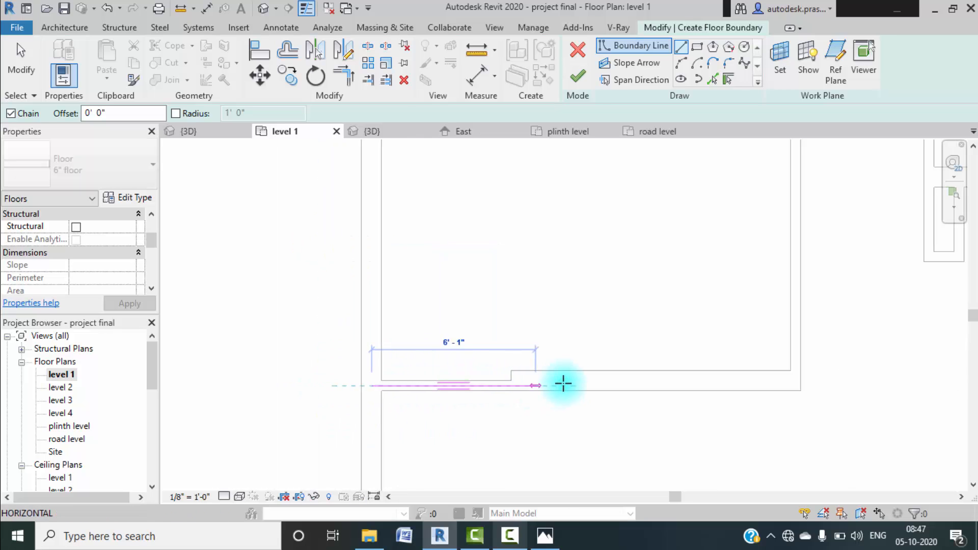
{"action": "middle_click_drag", "start_coordinate": [580, 382], "coordinate": [391, 388]}
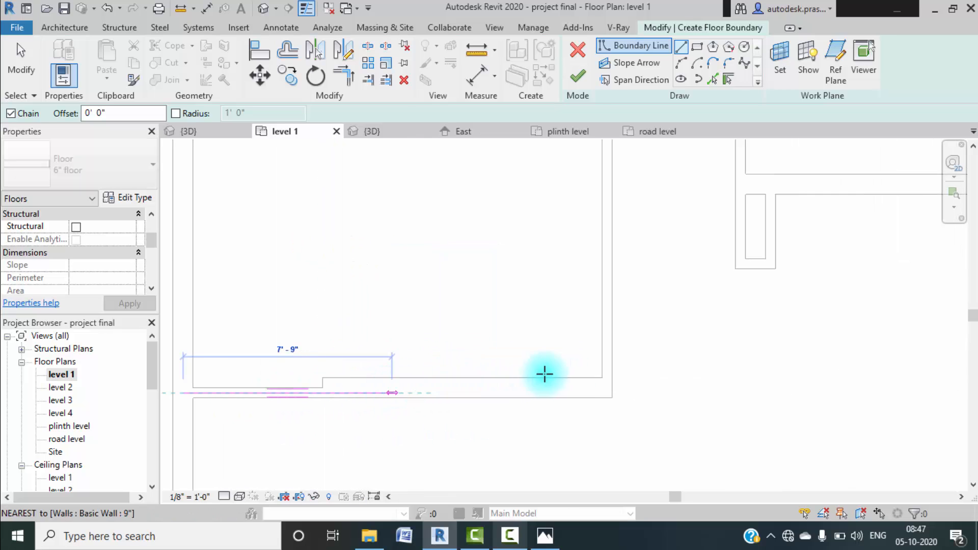
{"action": "scroll", "coordinate": [607, 388], "scroll_direction": "up", "scroll_amount": 1}
{"action": "scroll", "coordinate": [606, 389], "scroll_direction": "up", "scroll_amount": 1}
{"action": "left_click", "coordinate": [608, 395]}
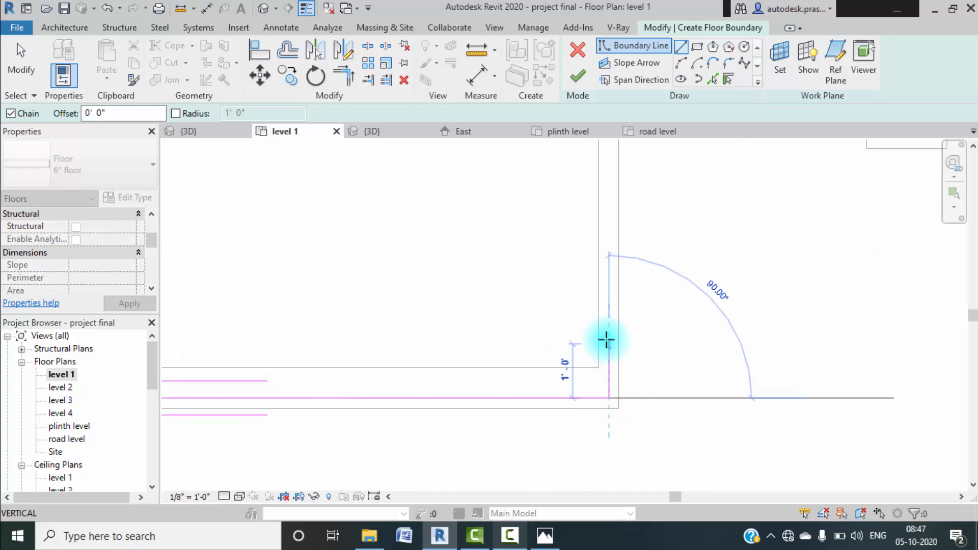
- Continue the floor boundary about 4'-6" along the centreline of the front room's passage-side wall
{"action": "scroll", "coordinate": [606, 316], "scroll_direction": "down", "scroll_amount": 2}
{"action": "middle_click_drag", "start_coordinate": [616, 320], "coordinate": [611, 375]}
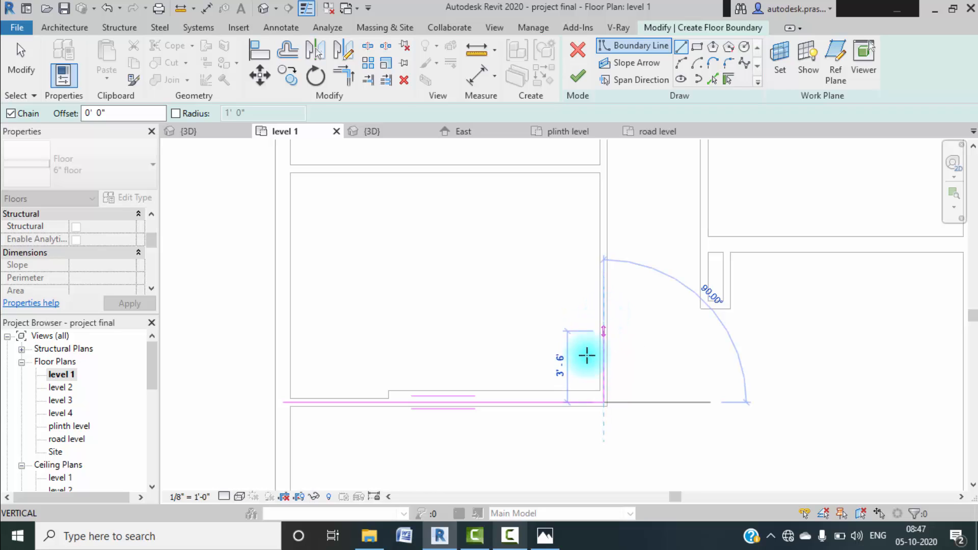
{"action": "scroll", "coordinate": [604, 311], "scroll_direction": "up", "scroll_amount": 2}
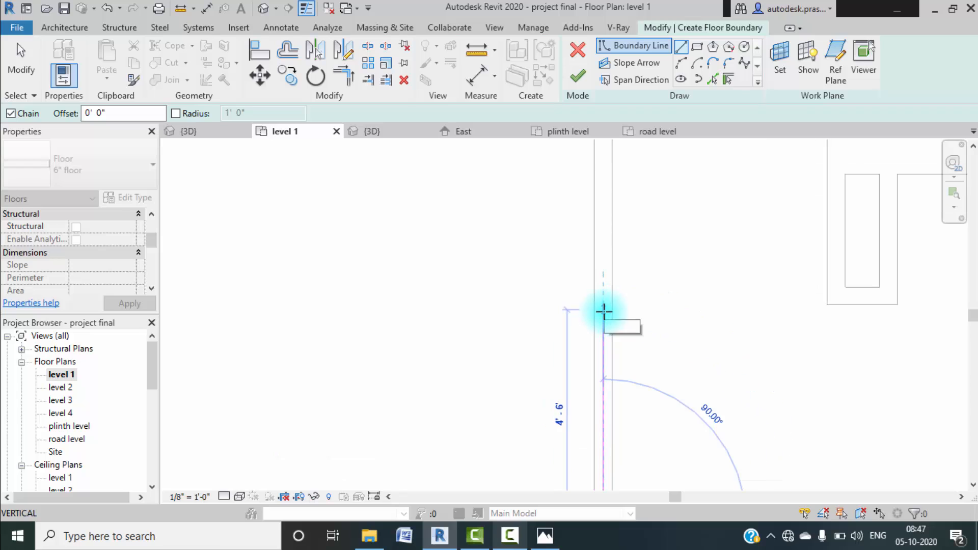
{"action": "left_click", "coordinate": [604, 311]}
{"action": "key", "text": "Escape"}
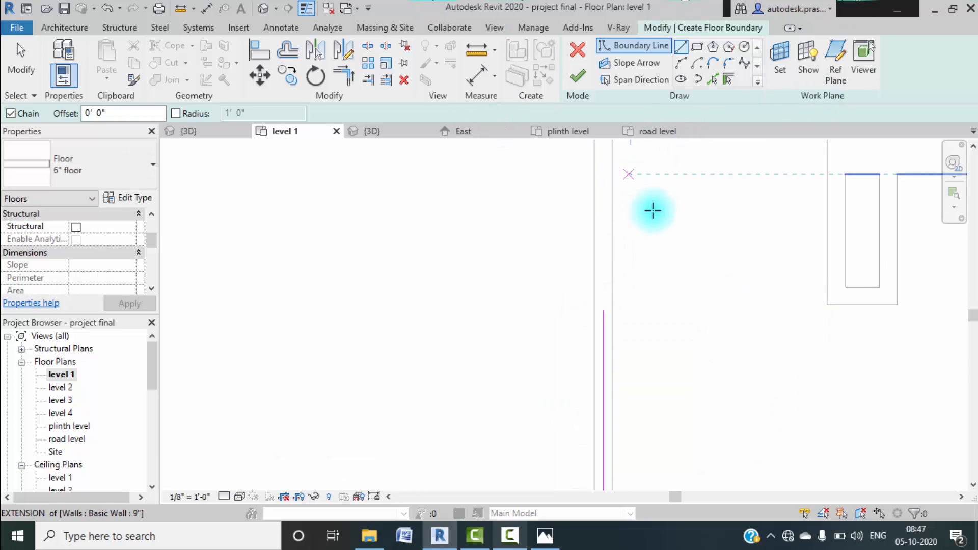
- Draw a boundary line across the passage from the small shaft's front corner to the room wall, with a short return to the existing line
{"action": "left_click", "coordinate": [836, 296]}
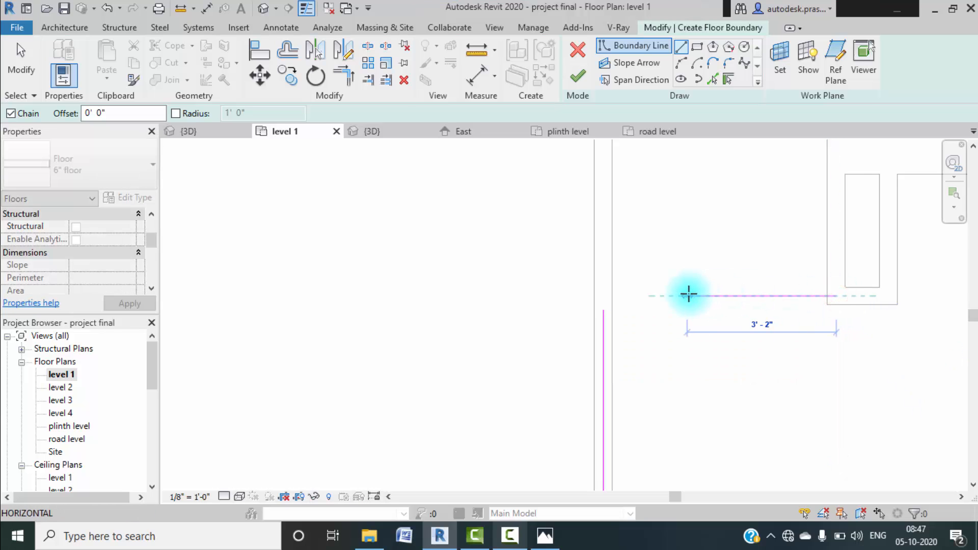
{"action": "left_click", "coordinate": [603, 296]}
{"action": "key", "text": "Escape"}
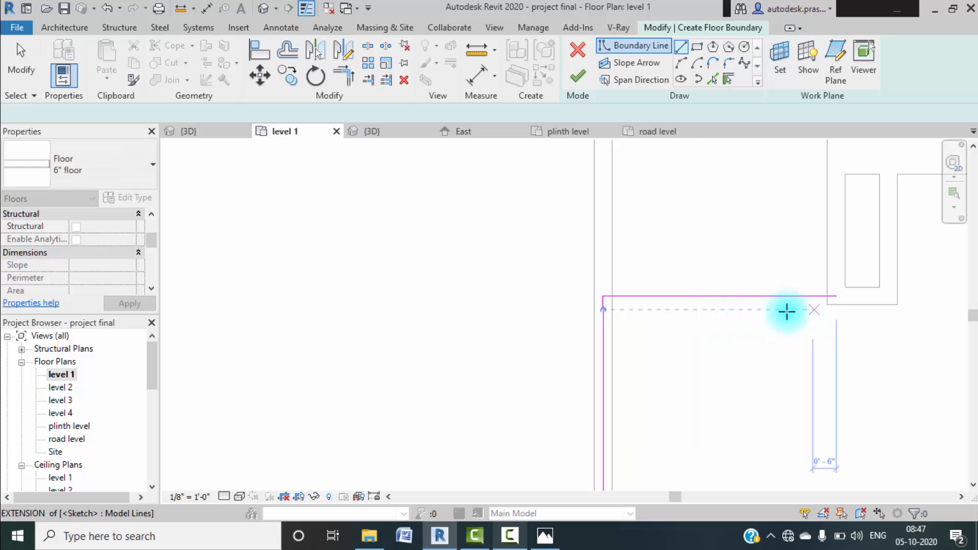
- Trim the long boundary line on the room wall and the line across the passage to a corner
{"action": "left_click", "coordinate": [344, 75]}
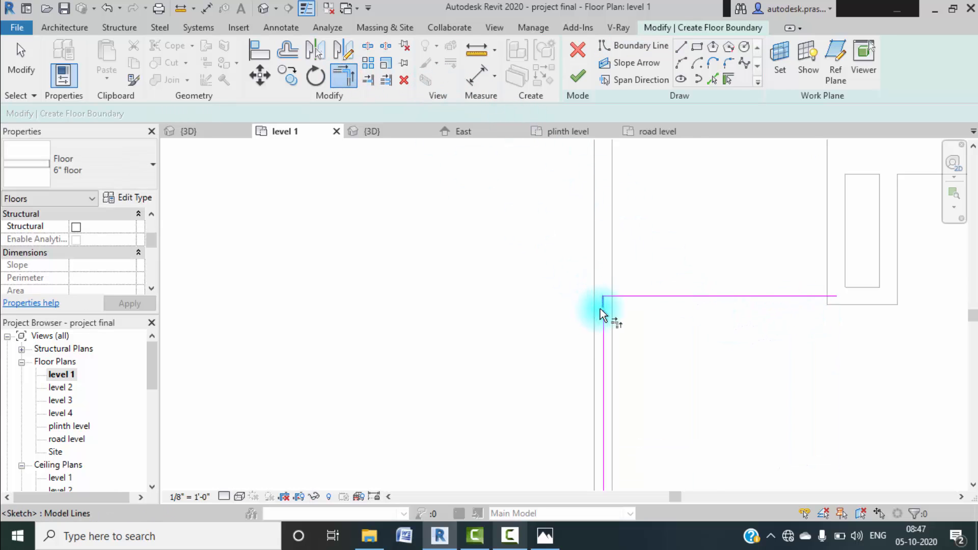
{"action": "scroll", "coordinate": [603, 306], "scroll_direction": "up", "scroll_amount": 3}
{"action": "left_click", "coordinate": [609, 320]}
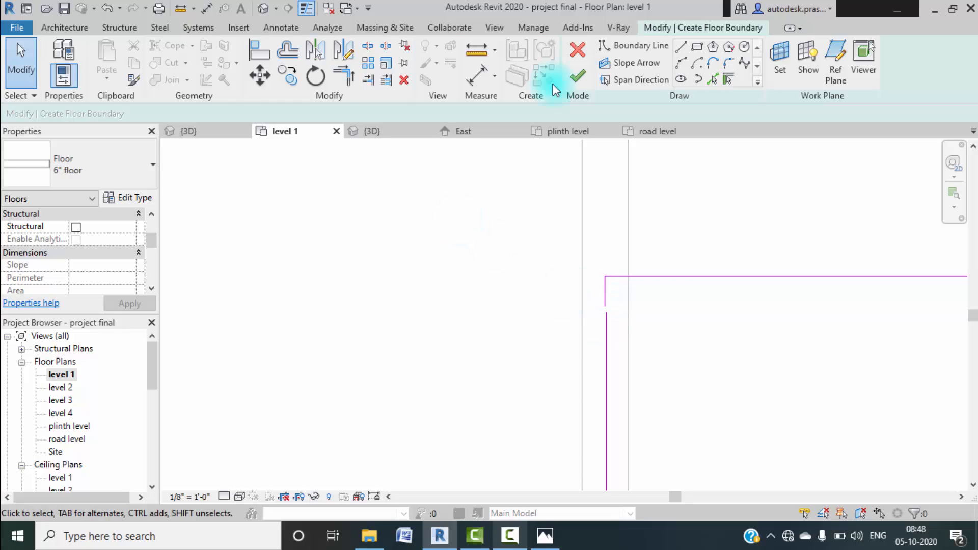
{"action": "left_click", "coordinate": [606, 319]}
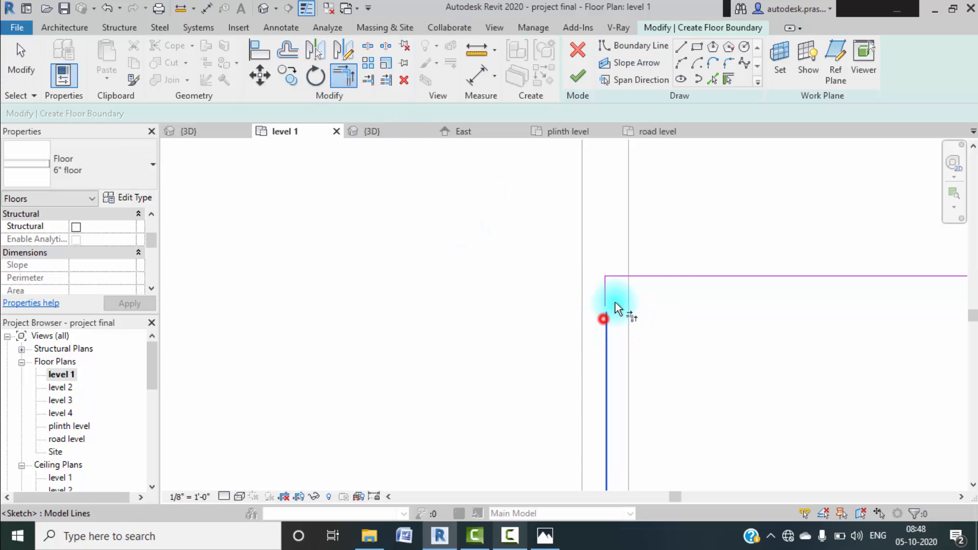
{"action": "left_click", "coordinate": [619, 274]}
{"action": "key", "text": "Escape"}
{"action": "key", "text": "Escape"}
- Delete the leftover short boundary segment beside the trimmed corner
{"action": "scroll", "coordinate": [605, 305], "scroll_direction": "up", "scroll_amount": 3}
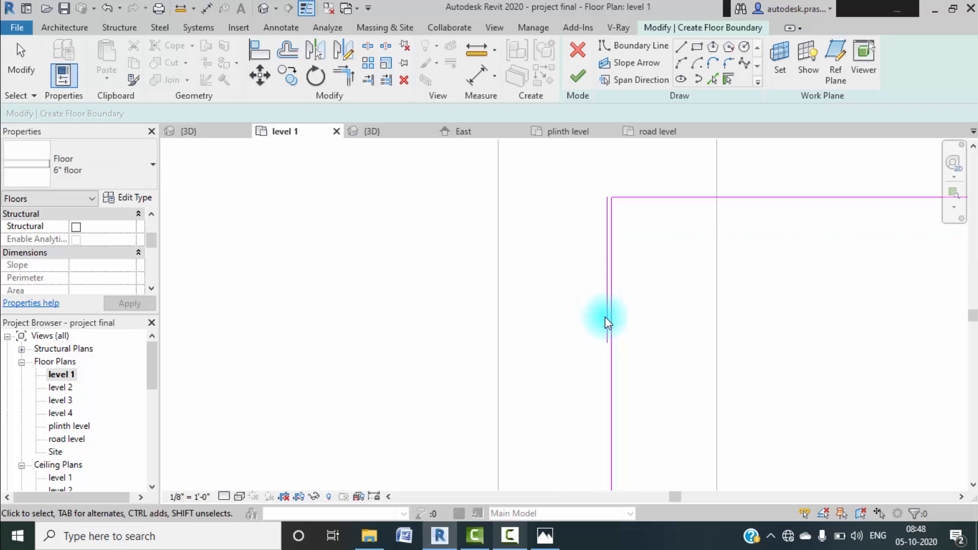
{"action": "left_click", "coordinate": [607, 320]}
{"action": "key", "text": "Delete"}
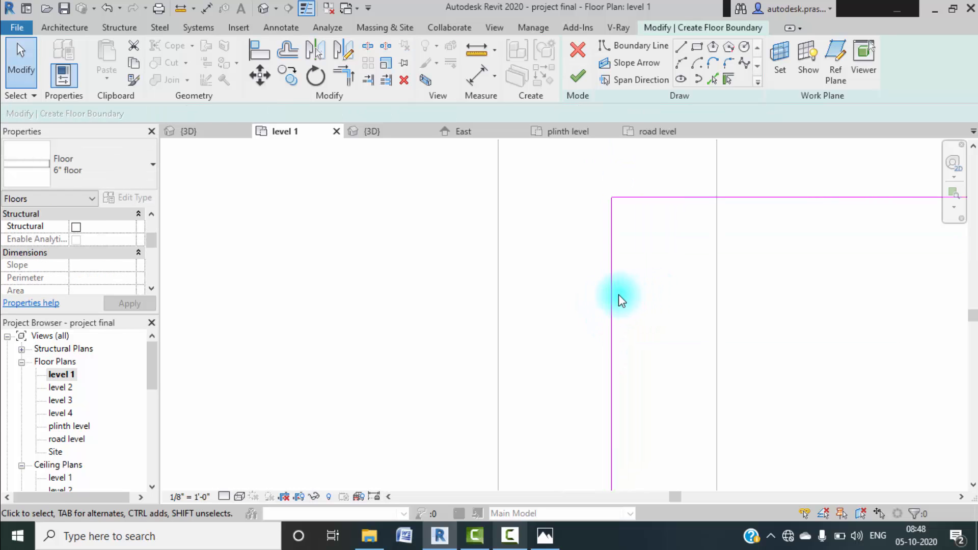
- Draw floor boundary lines around the small shaft, about 1'-1" along its front wall and about 2'-11" back to the adjoining wall's centreline
{"action": "scroll", "coordinate": [618, 295], "scroll_direction": "down", "scroll_amount": 3}
{"action": "scroll", "coordinate": [637, 279], "scroll_direction": "down", "scroll_amount": 3}
{"action": "middle_click_drag", "start_coordinate": [756, 300], "coordinate": [664, 258]}
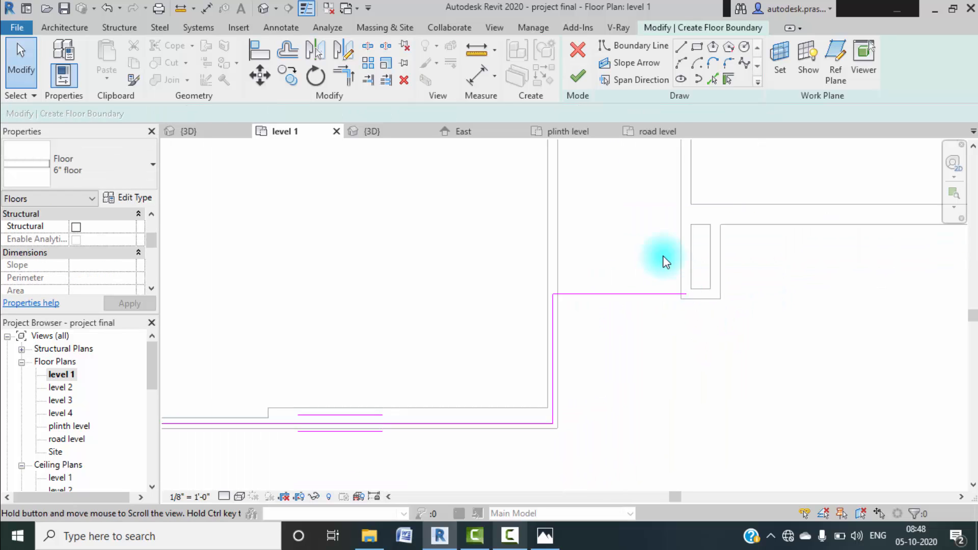
{"action": "left_click", "coordinate": [682, 47]}
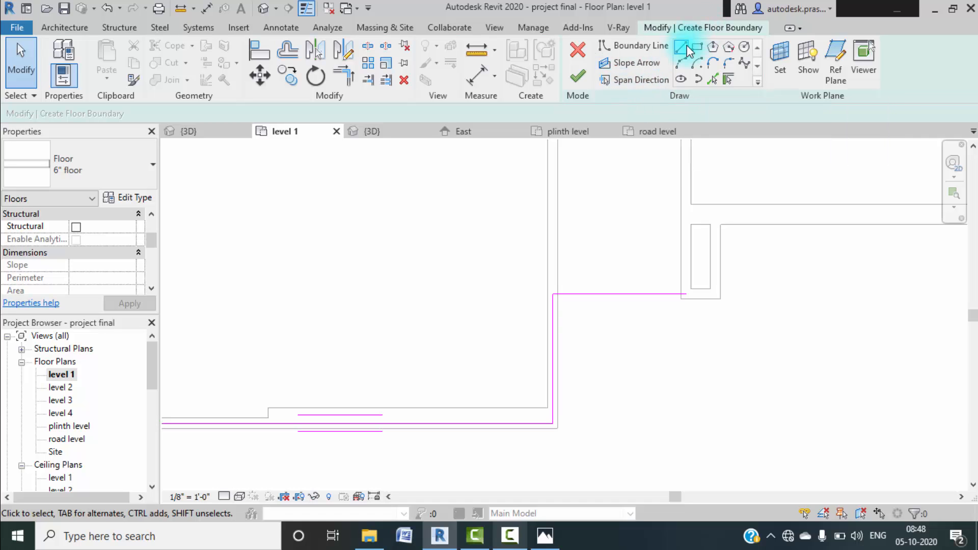
{"action": "left_click", "coordinate": [688, 293]}
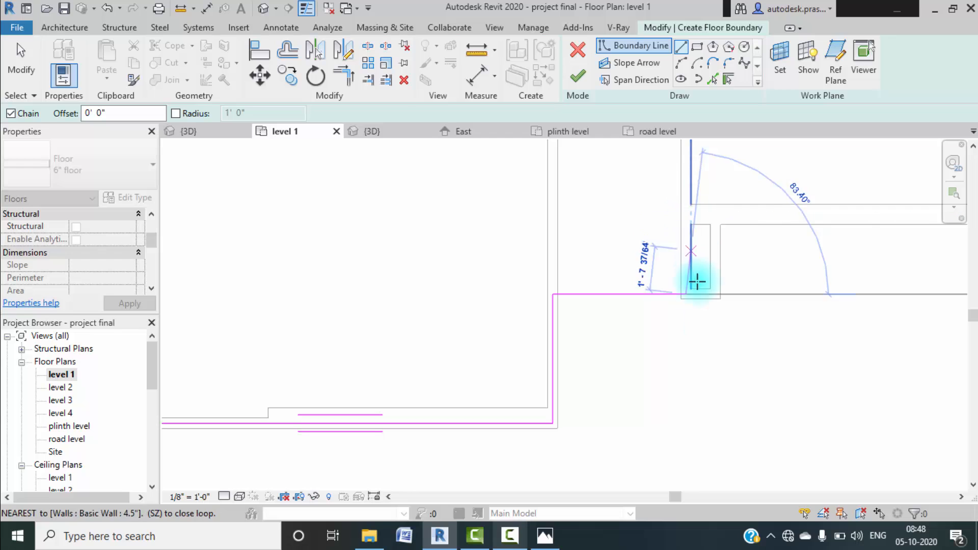
{"action": "scroll", "coordinate": [713, 291], "scroll_direction": "up", "scroll_amount": 2}
{"action": "left_click", "coordinate": [716, 295]}
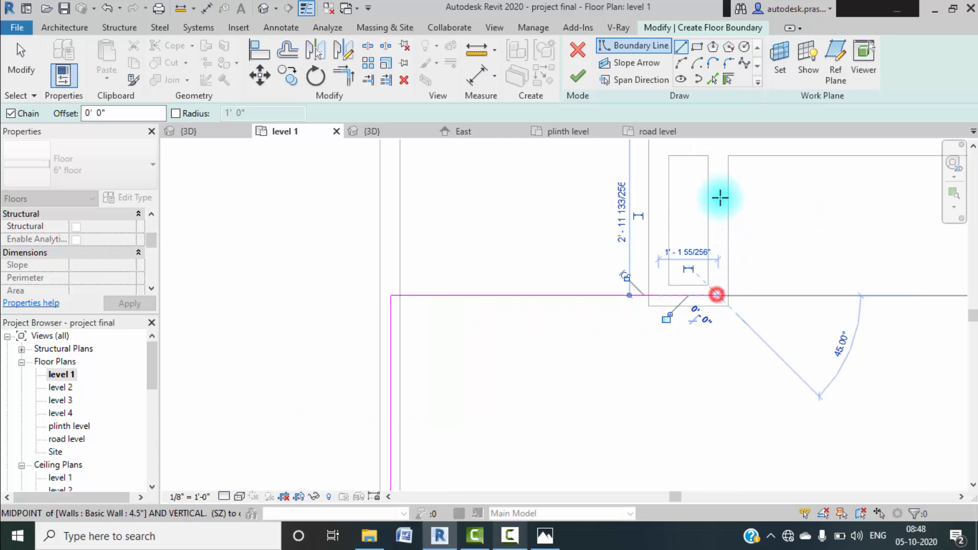
{"action": "middle_click_drag", "start_coordinate": [719, 203], "coordinate": [701, 294]}
{"action": "left_click", "coordinate": [699, 225]}
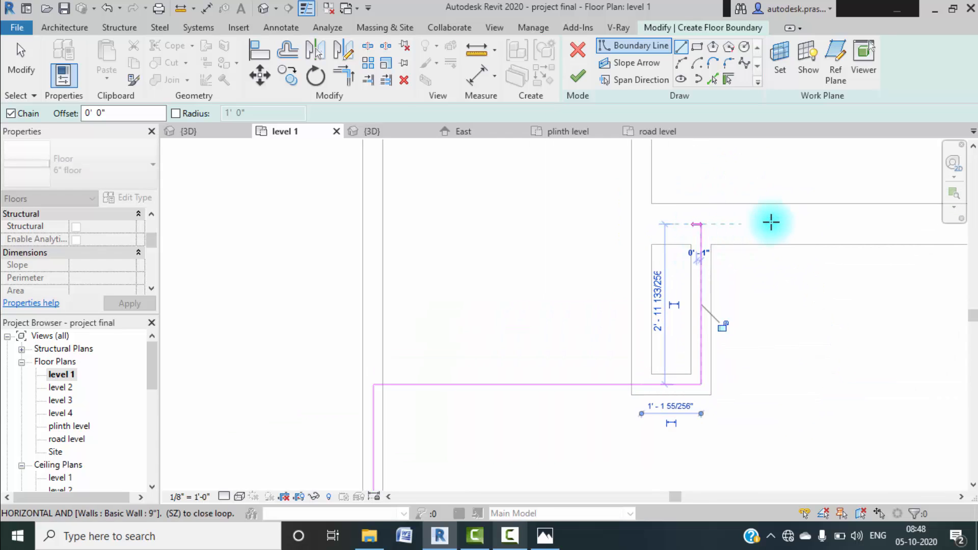
- Continue the floor boundary along the centreline of the wall beside the shaft to the outer side wall, and along that wall to the rear cross wall
{"action": "scroll", "coordinate": [773, 220], "scroll_direction": "down", "scroll_amount": 3}
{"action": "middle_click_drag", "start_coordinate": [816, 229], "coordinate": [490, 231]}
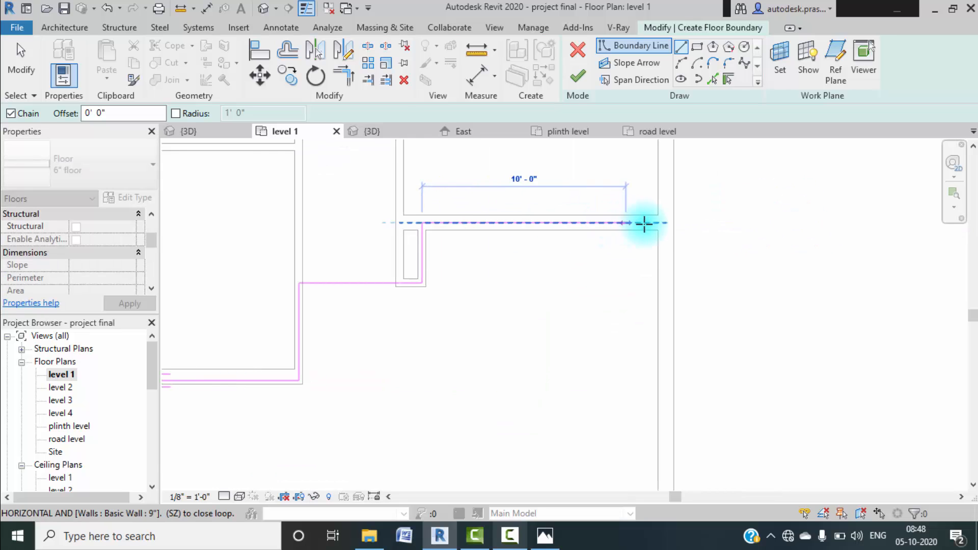
{"action": "left_click", "coordinate": [666, 222]}
{"action": "scroll", "coordinate": [666, 180], "scroll_direction": "down", "scroll_amount": 2}
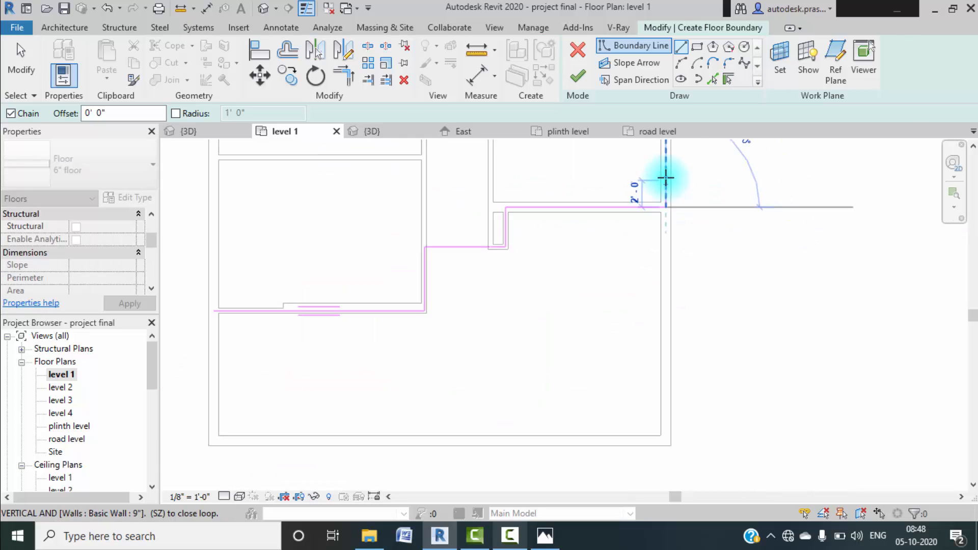
{"action": "middle_click_drag", "start_coordinate": [666, 179], "coordinate": [647, 423]}
{"action": "scroll", "coordinate": [648, 362], "scroll_direction": "down", "scroll_amount": 3}
{"action": "middle_click_drag", "start_coordinate": [660, 358], "coordinate": [655, 494]}
{"action": "scroll", "coordinate": [645, 318], "scroll_direction": "up", "scroll_amount": 5}
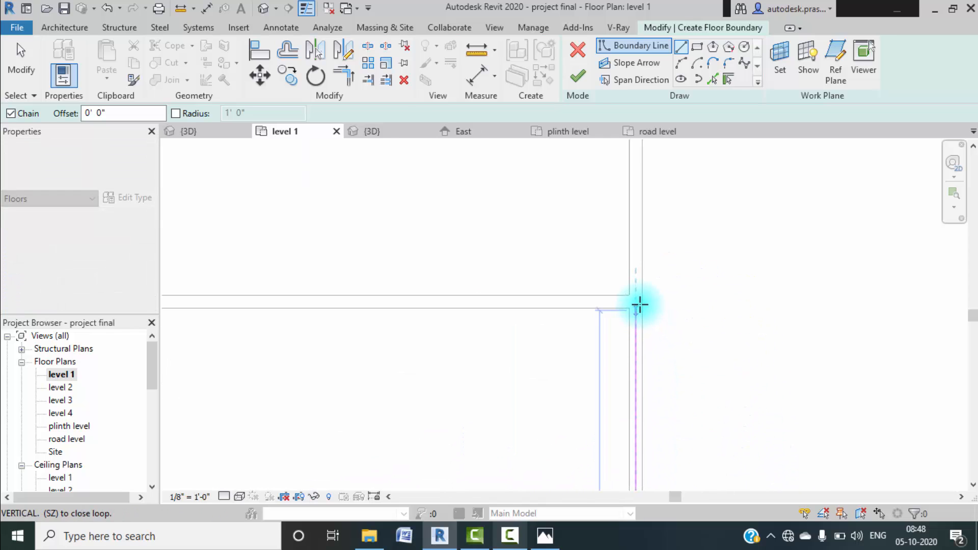
{"action": "left_click", "coordinate": [634, 302]}
- Run the boundary about 33'-9" along the rear cross wall, close it down the opposite outer wall, and finish the 6" floor
{"action": "scroll", "coordinate": [399, 298], "scroll_direction": "down", "scroll_amount": 2}
{"action": "middle_click_drag", "start_coordinate": [397, 297], "coordinate": [751, 273]}
{"action": "scroll", "coordinate": [514, 276], "scroll_direction": "up", "scroll_amount": 2}
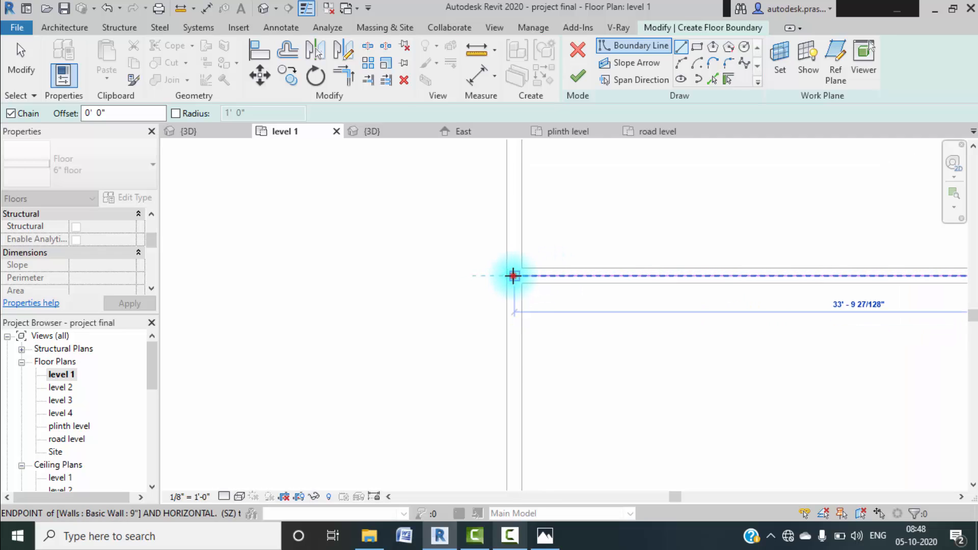
{"action": "left_click", "coordinate": [513, 277]}
{"action": "scroll", "coordinate": [511, 353], "scroll_direction": "down", "scroll_amount": 4}
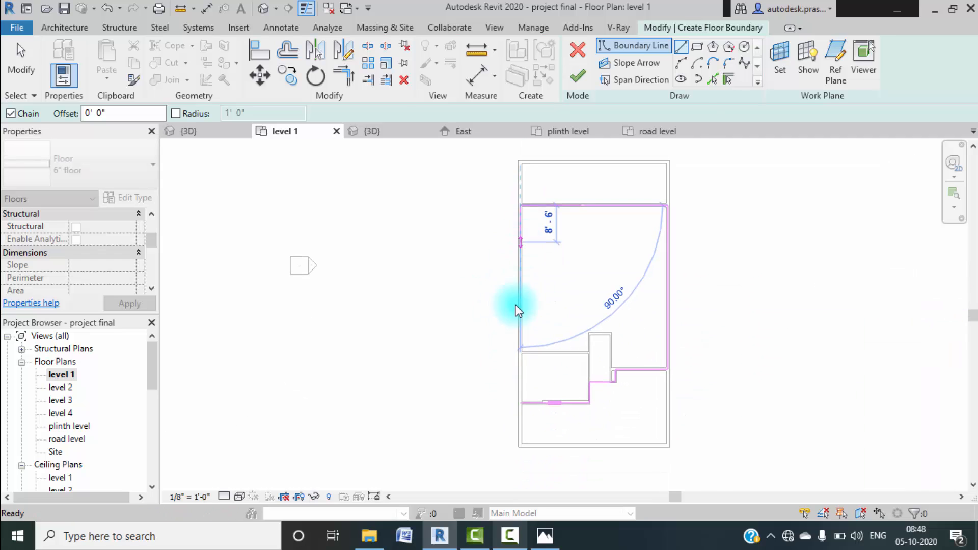
{"action": "scroll", "coordinate": [521, 396], "scroll_direction": "up", "scroll_amount": 4}
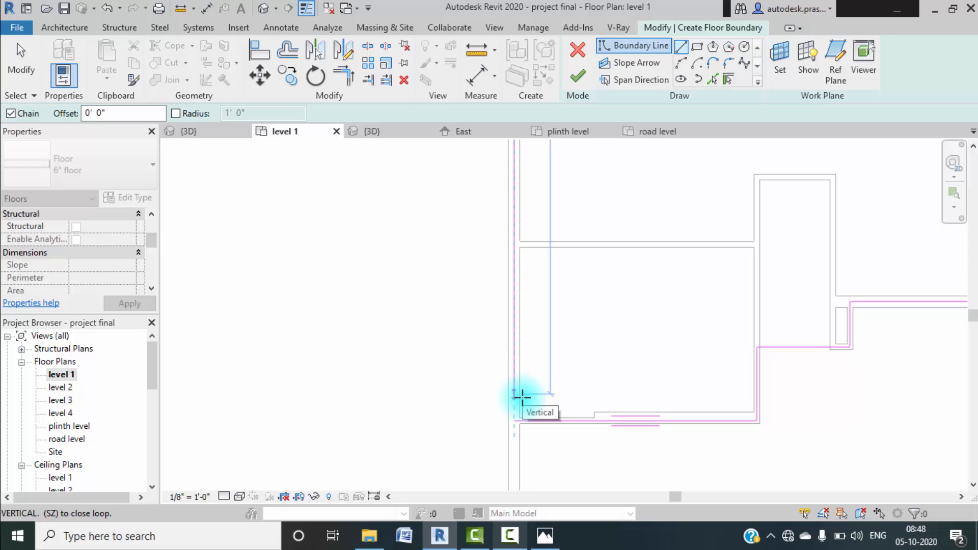
{"action": "left_click", "coordinate": [514, 419]}
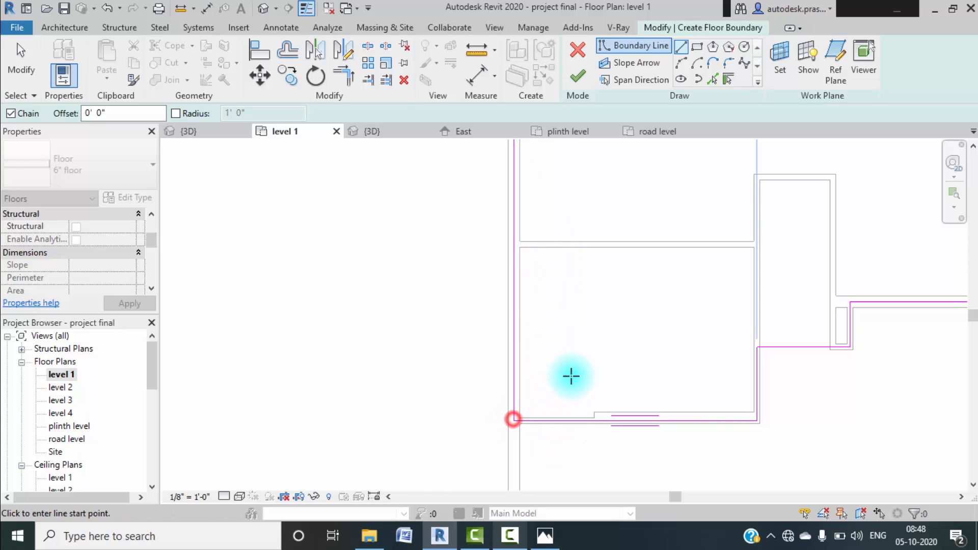
{"action": "left_click", "coordinate": [578, 77]}
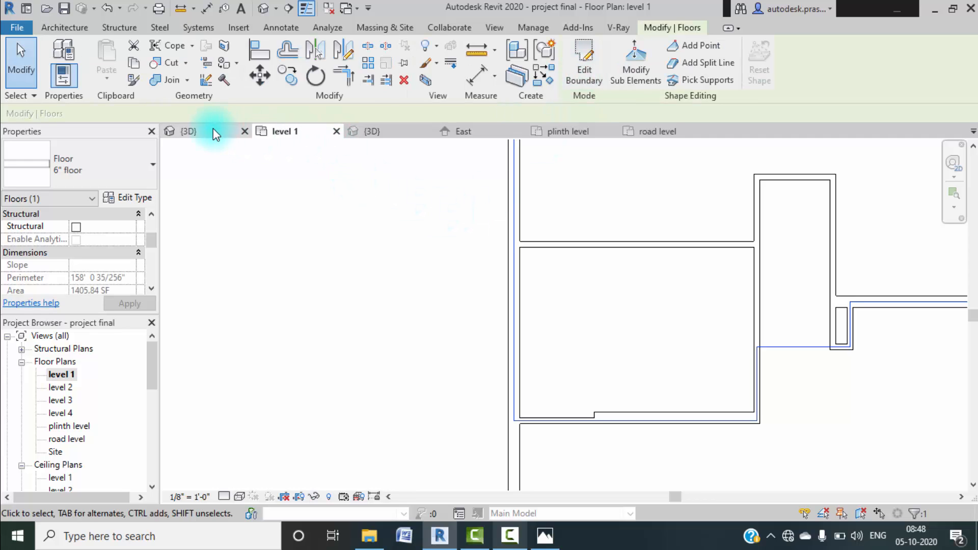
- Examine the new level 1 floor in 3D around the passage opening and the shaft
{"action": "scroll", "coordinate": [464, 330], "scroll_direction": "up", "scroll_amount": 3}
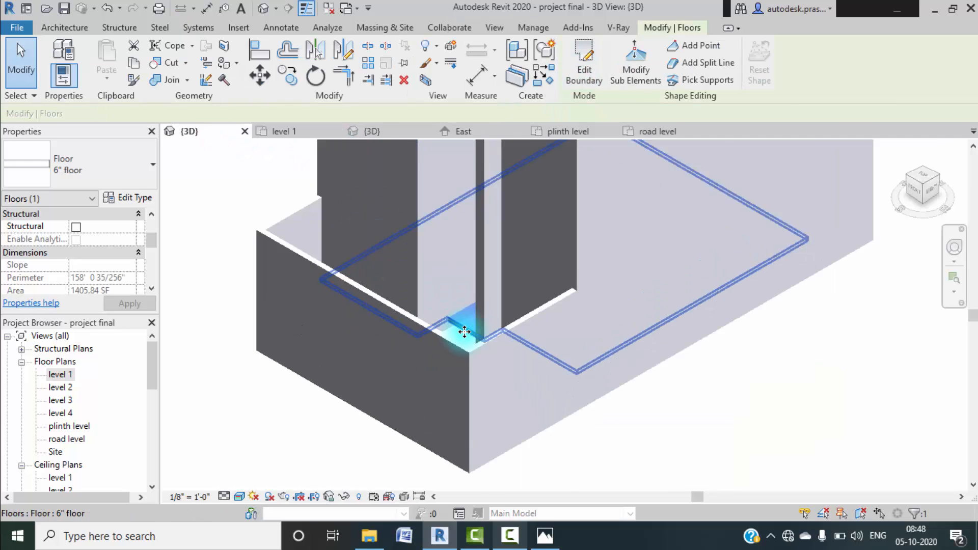
{"action": "scroll", "coordinate": [465, 330], "scroll_direction": "up", "scroll_amount": 5}
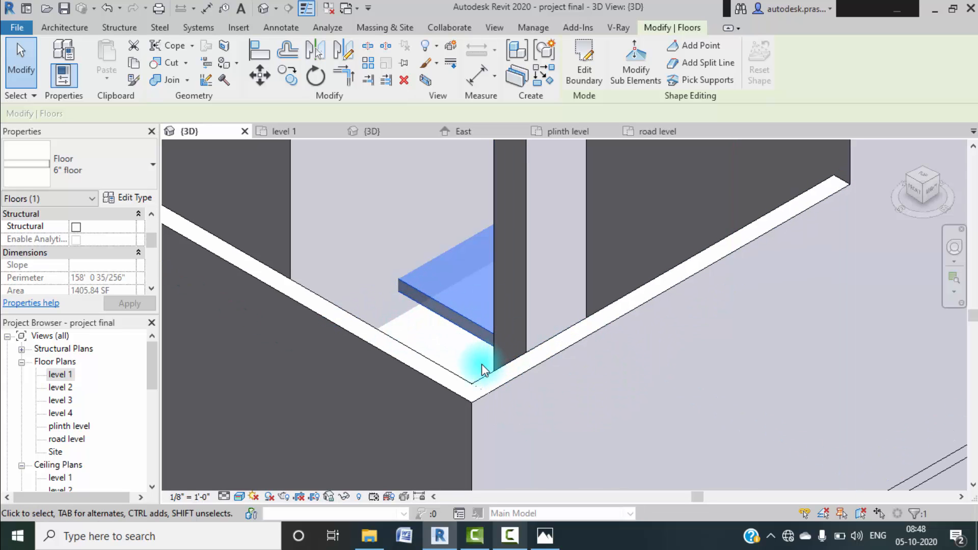
{"action": "scroll", "coordinate": [457, 351], "scroll_direction": "down", "scroll_amount": 3}
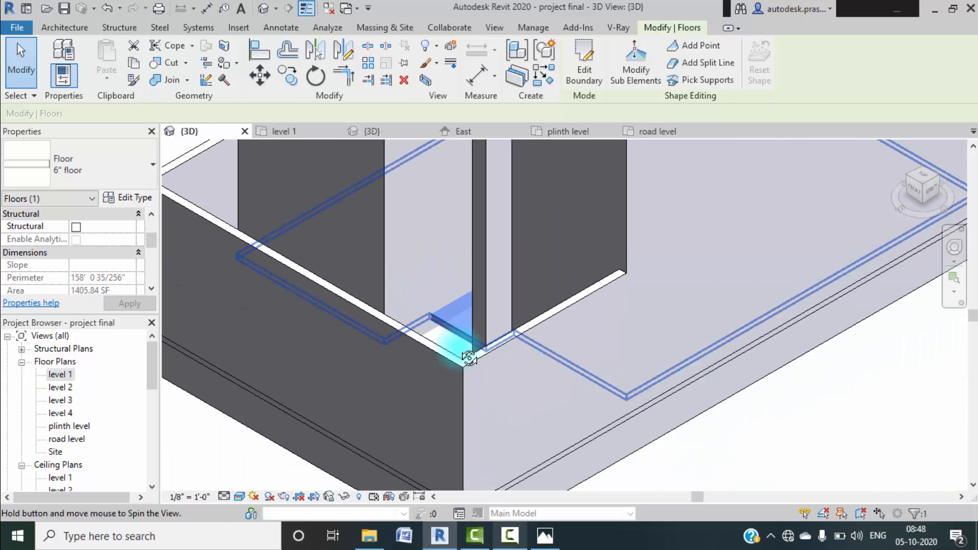
{"action": "middle_click_drag", "start_coordinate": [469, 358], "coordinate": [515, 402], "text": "shift"}
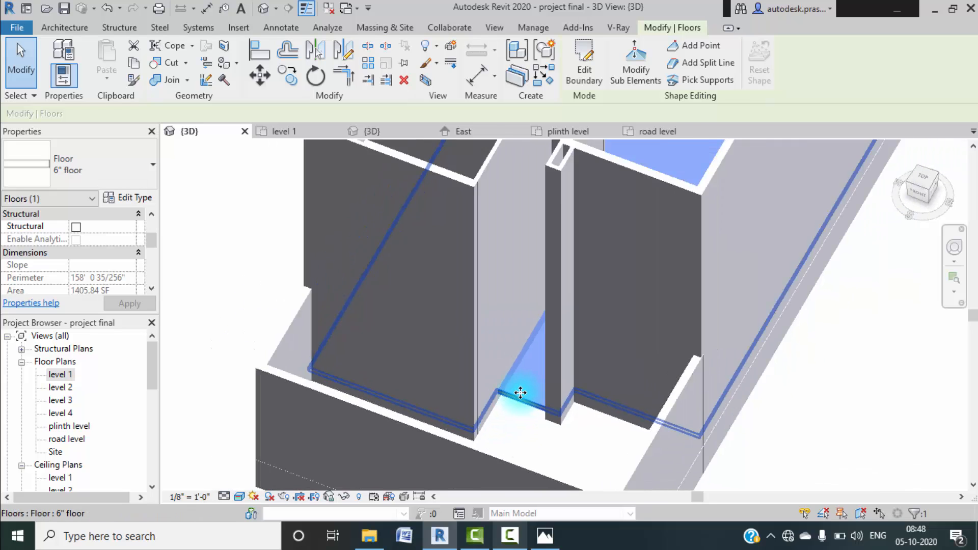
{"action": "scroll", "coordinate": [520, 392], "scroll_direction": "down", "scroll_amount": 2}
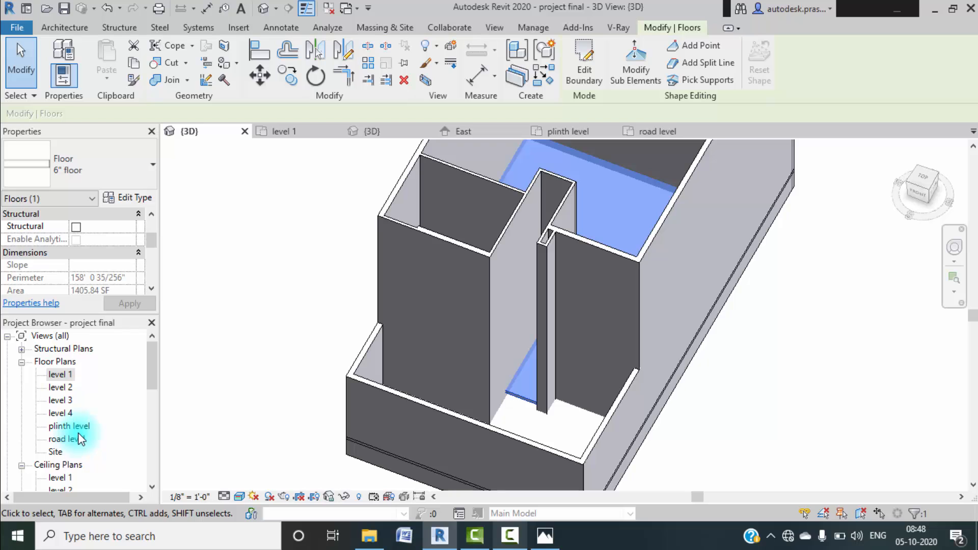
- In the plinth level plan, draw a straight four-riser stair run, 5'-0" wide, in front of the passage, from plinth level to level 1
{"action": "double_click", "coordinate": [71, 427]}
{"action": "scroll", "coordinate": [382, 372], "scroll_direction": "up", "scroll_amount": 3}
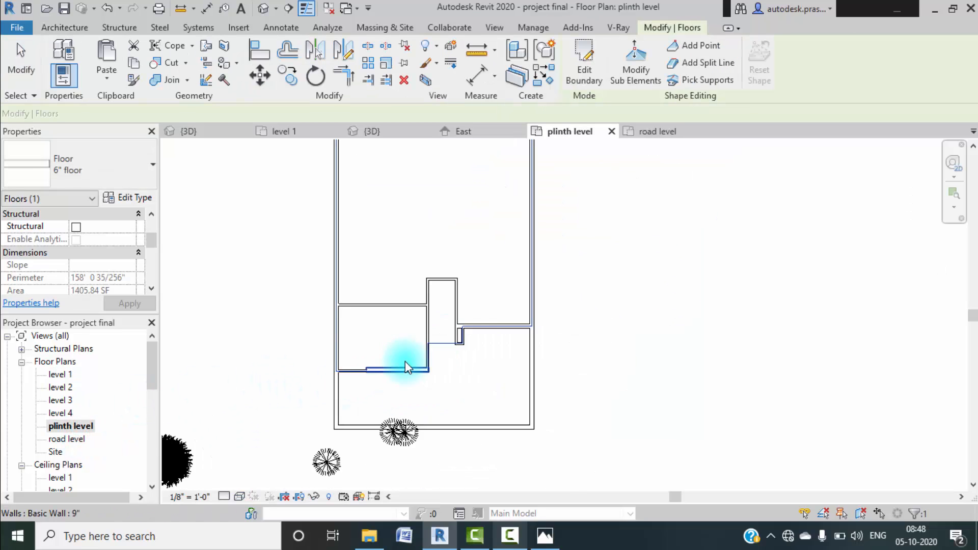
{"action": "scroll", "coordinate": [474, 348], "scroll_direction": "up", "scroll_amount": 2}
{"action": "scroll", "coordinate": [474, 348], "scroll_direction": "up", "scroll_amount": 2}
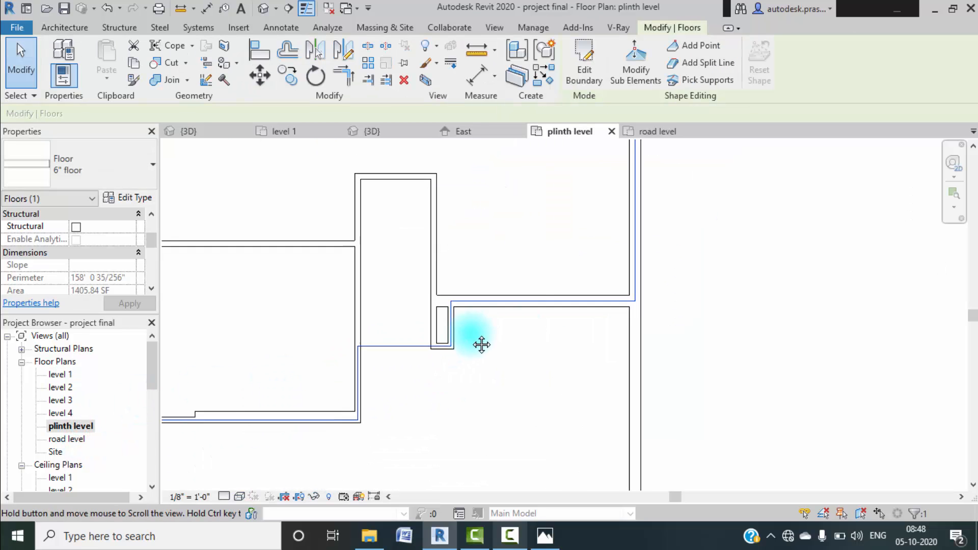
{"action": "left_click", "coordinate": [65, 27]}
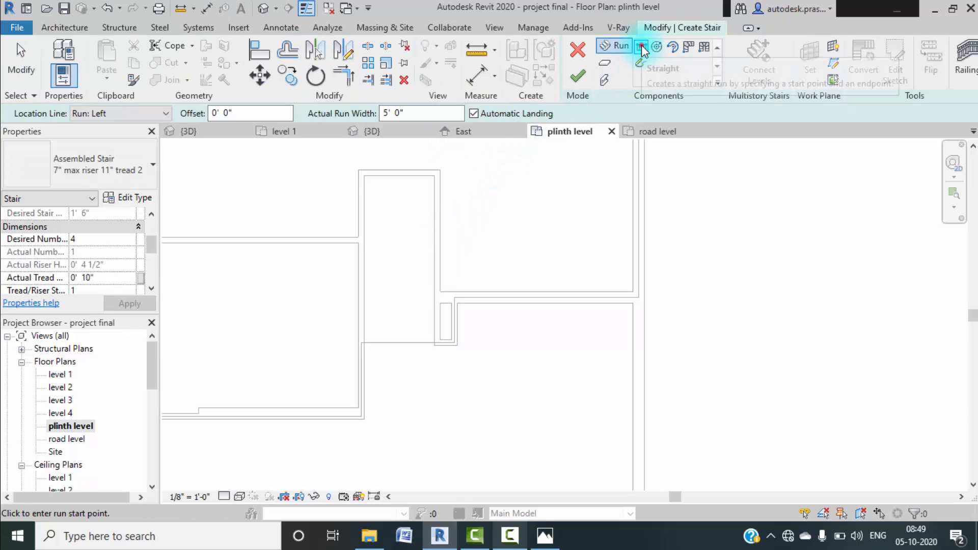
{"action": "left_click", "coordinate": [642, 47]}
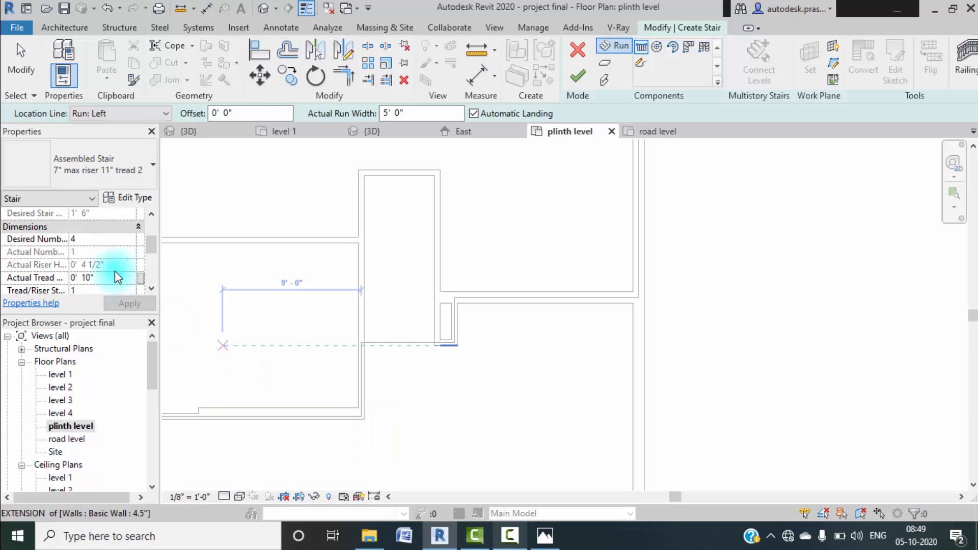
{"action": "scroll", "coordinate": [111, 258], "scroll_direction": "up", "scroll_amount": 3}
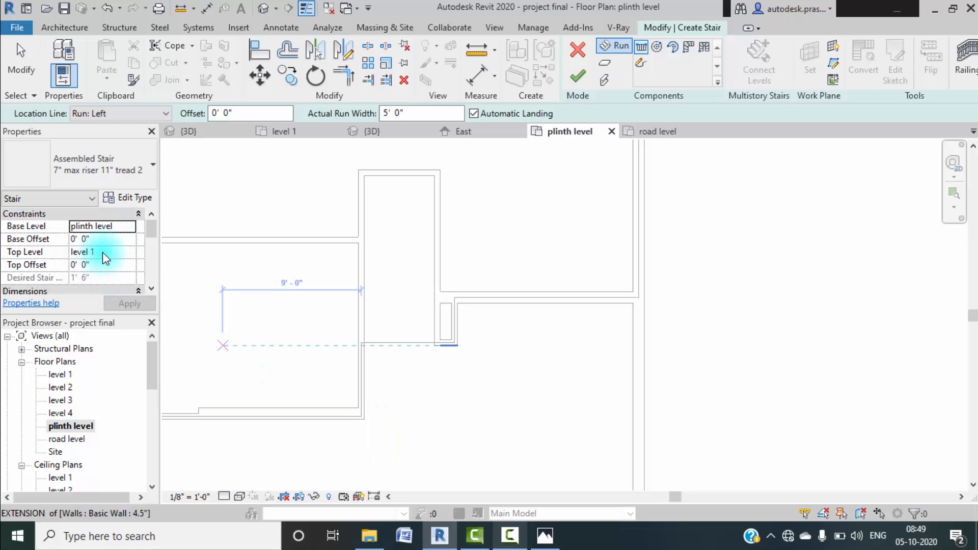
{"action": "left_click", "coordinate": [400, 415]}
{"action": "left_click", "coordinate": [398, 323]}
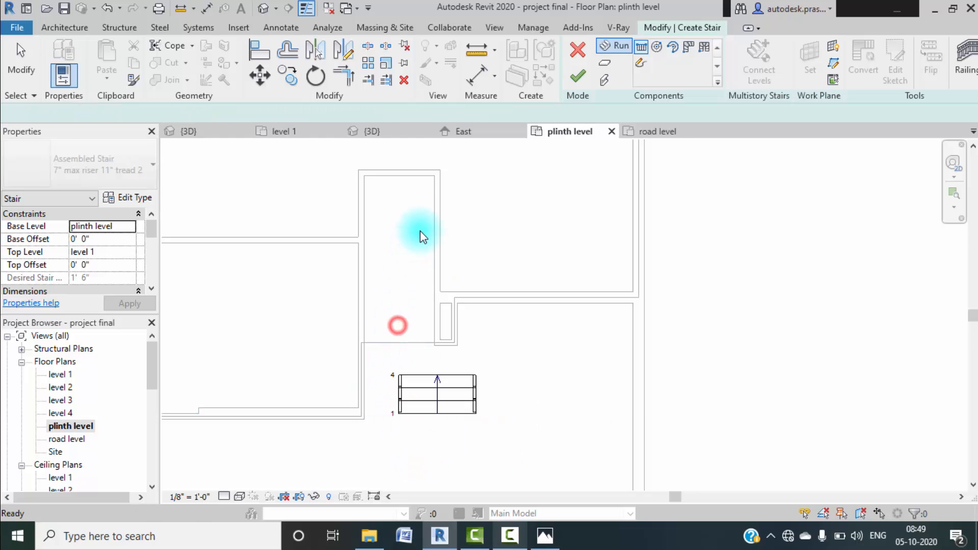
{"action": "key", "text": "Escape"}
- Move the stair run horizontally so its side sits against the passage-side face of the front room's wall
{"action": "scroll", "coordinate": [433, 408], "scroll_direction": "up", "scroll_amount": 4}
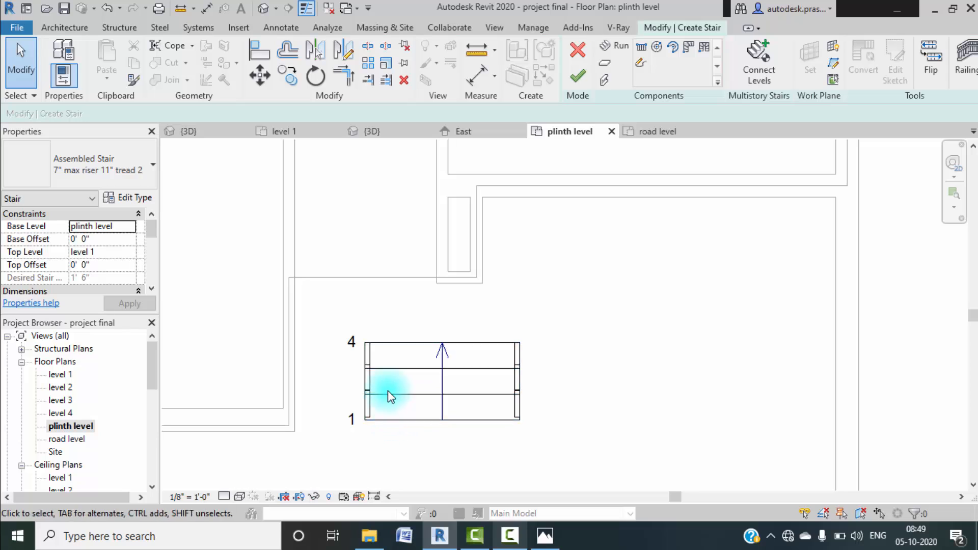
{"action": "middle_click_drag", "start_coordinate": [394, 349], "coordinate": [403, 326]}
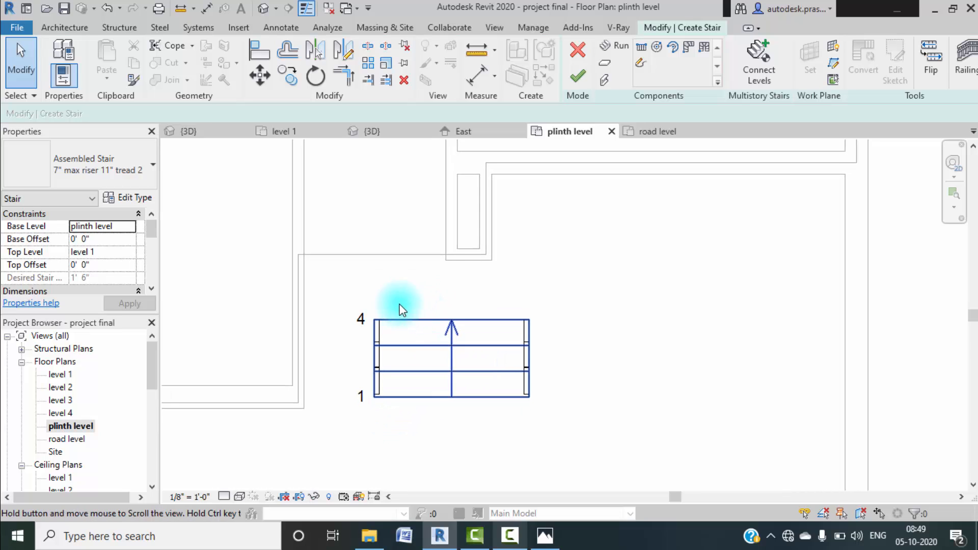
{"action": "left_click", "coordinate": [261, 76]}
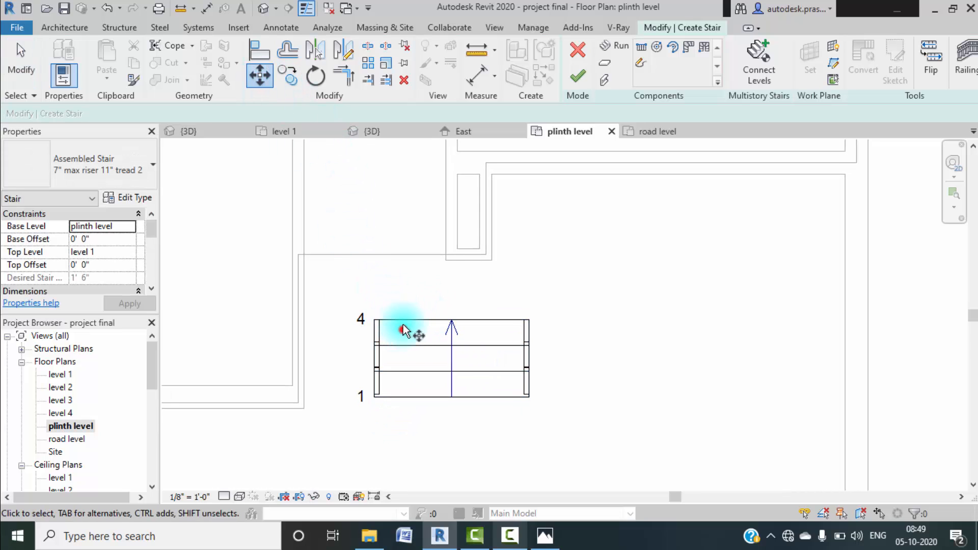
{"action": "left_click", "coordinate": [403, 323]}
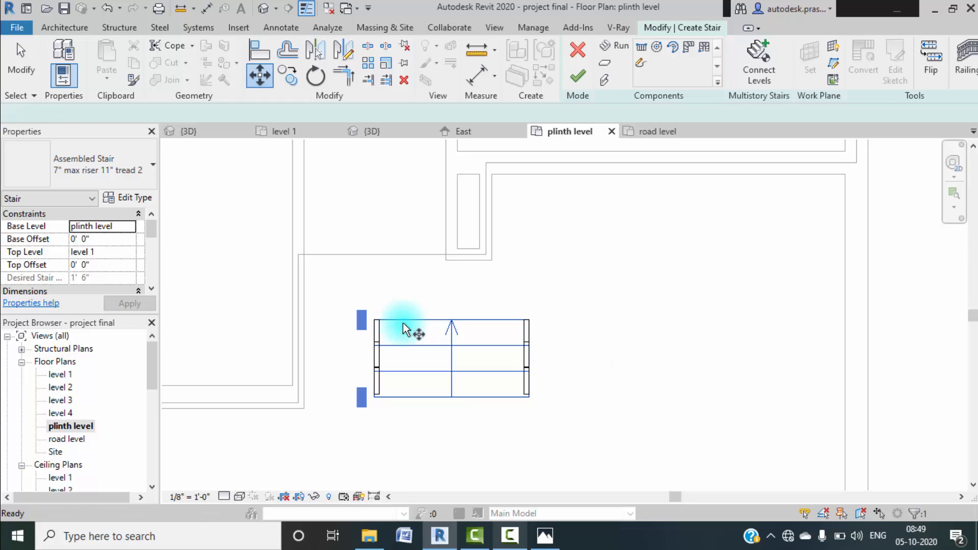
{"action": "key", "text": "Return"}
{"action": "left_click", "coordinate": [375, 320]}
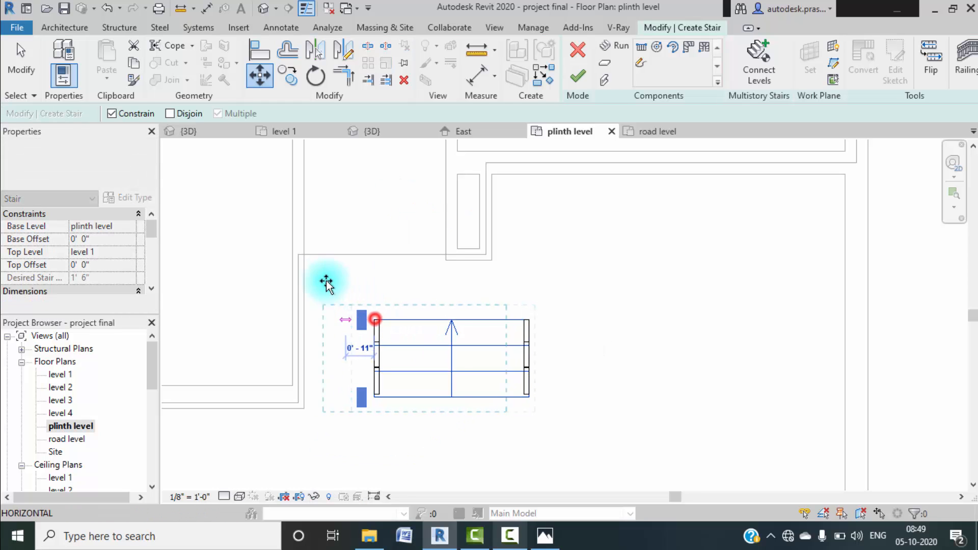
{"action": "left_click", "coordinate": [306, 257]}
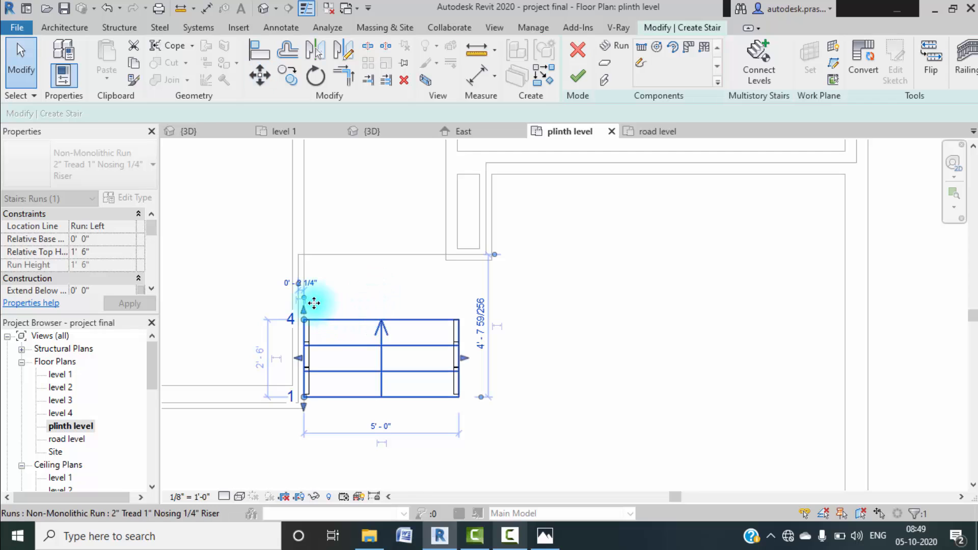
- Move the stair run back along the wall until its top riser meets the floor edge across the passage
{"action": "left_click", "coordinate": [266, 69]}
{"action": "scroll", "coordinate": [290, 330], "scroll_direction": "up", "scroll_amount": 2}
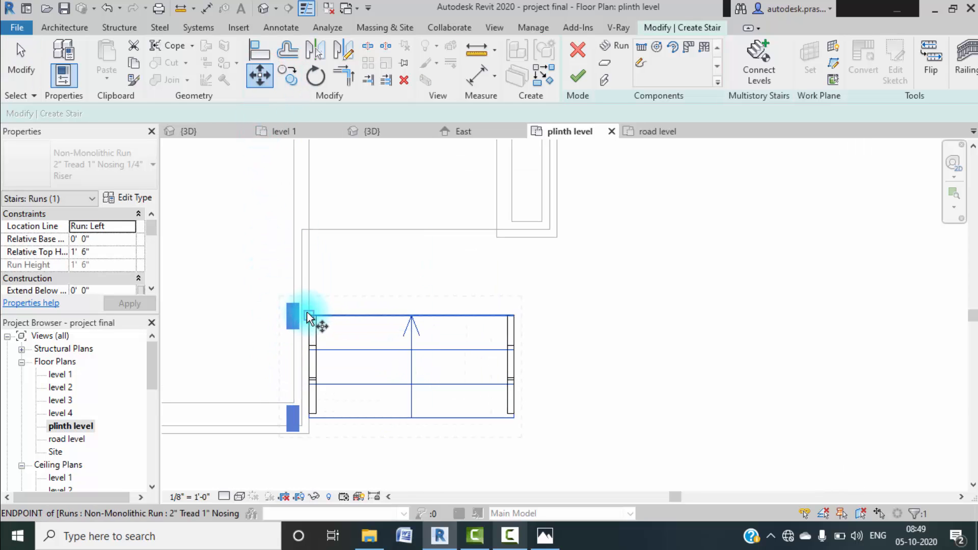
{"action": "left_click", "coordinate": [307, 312]}
{"action": "left_click", "coordinate": [312, 227]}
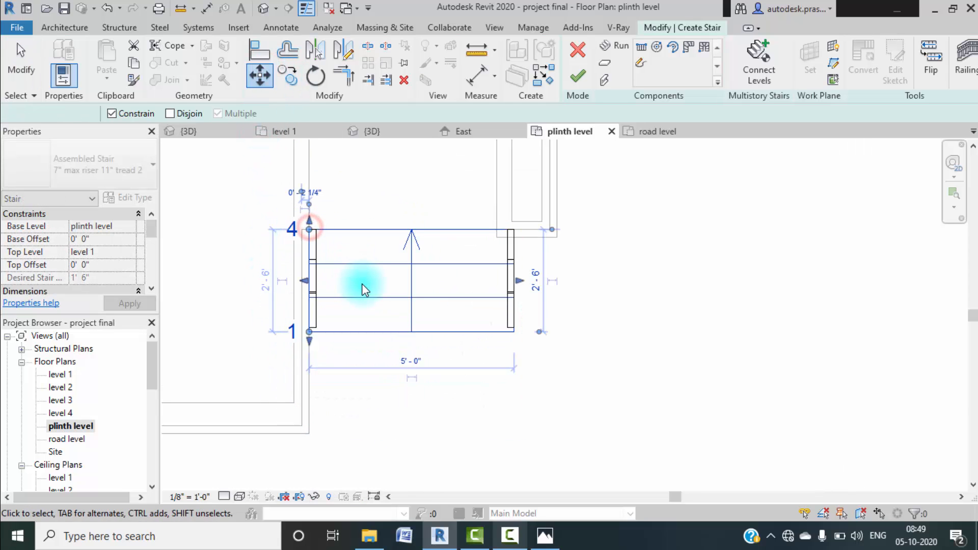
- Narrow the stair run so its free side lines up with the passage-side face of the shaft wall
{"action": "scroll", "coordinate": [389, 338], "scroll_direction": "down", "scroll_amount": 2}
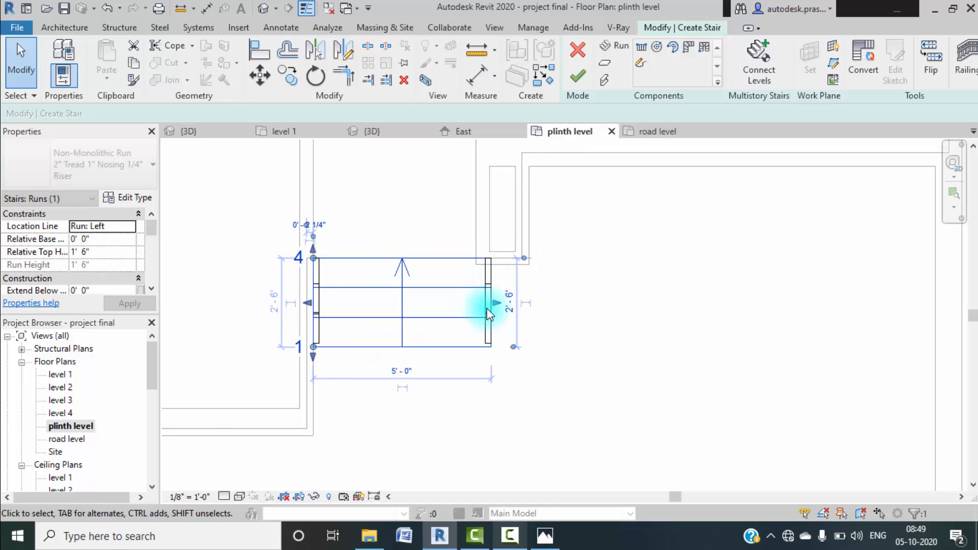
{"action": "scroll", "coordinate": [490, 298], "scroll_direction": "up", "scroll_amount": 2}
{"action": "left_click_drag", "start_coordinate": [494, 308], "coordinate": [466, 301]}
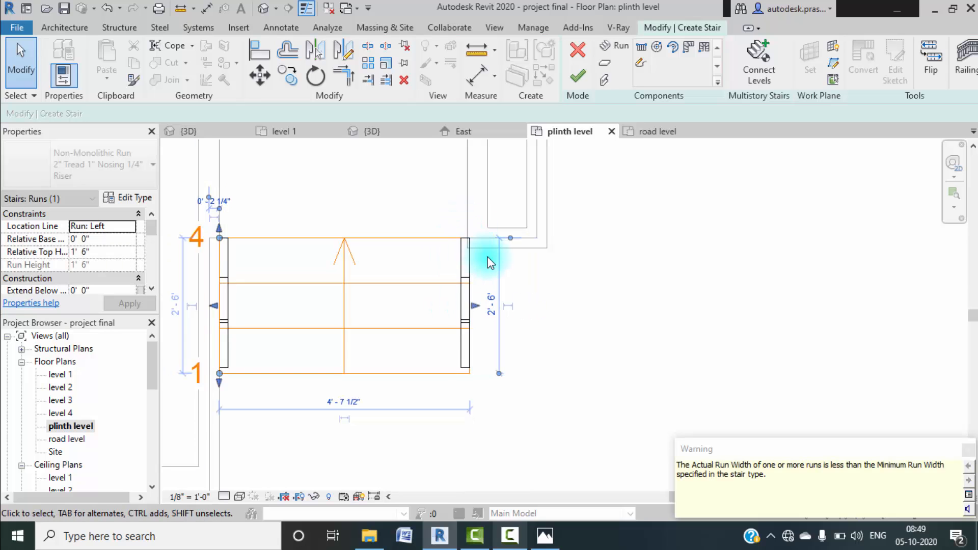
{"action": "scroll", "coordinate": [486, 270], "scroll_direction": "up", "scroll_amount": 3}
{"action": "left_click_drag", "start_coordinate": [458, 355], "coordinate": [449, 353]}
{"action": "left_click", "coordinate": [577, 332]}
{"action": "scroll", "coordinate": [579, 326], "scroll_direction": "down", "scroll_amount": 3}
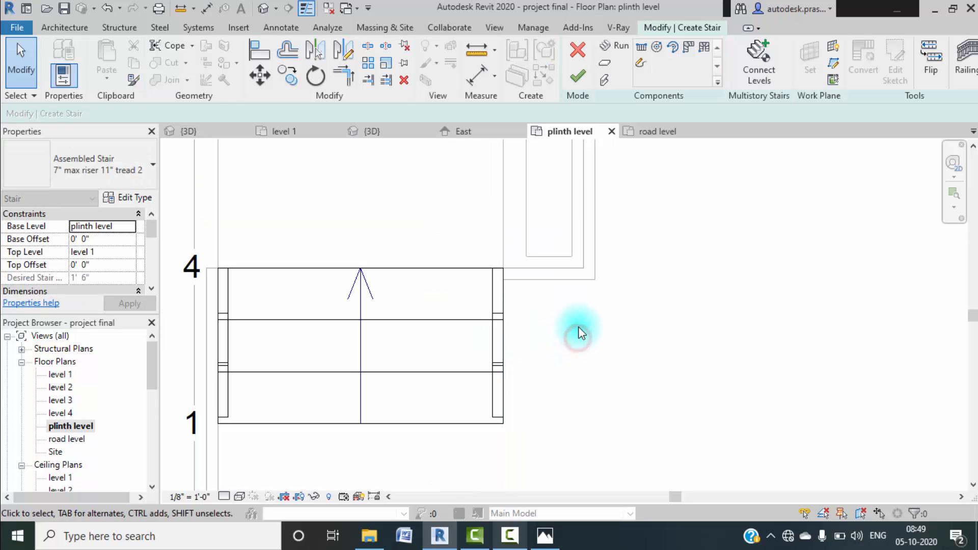
- Finish the entrance stair and delete the railings on both of its sides in the 3D view
{"action": "left_click", "coordinate": [579, 76]}
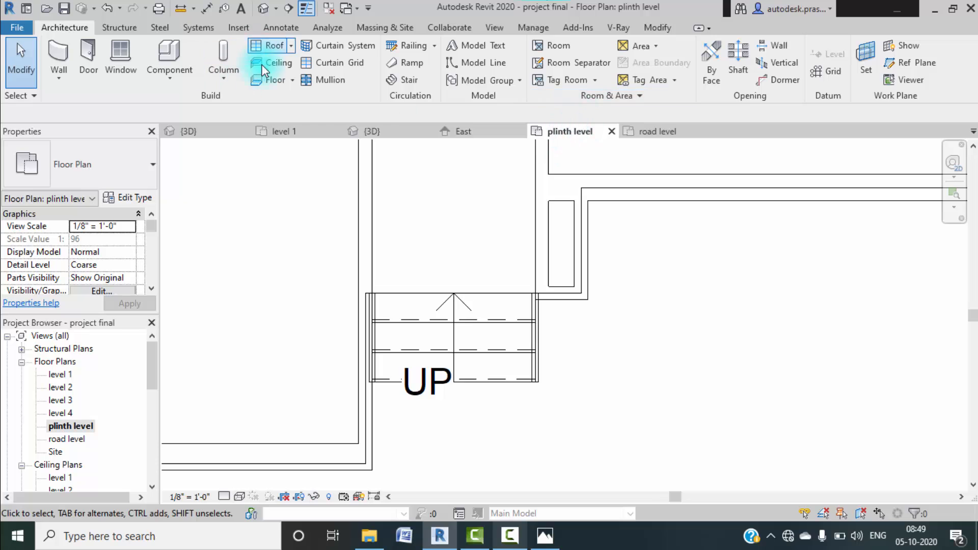
{"action": "left_click", "coordinate": [275, 14]}
{"action": "scroll", "coordinate": [508, 257], "scroll_direction": "up", "scroll_amount": 2}
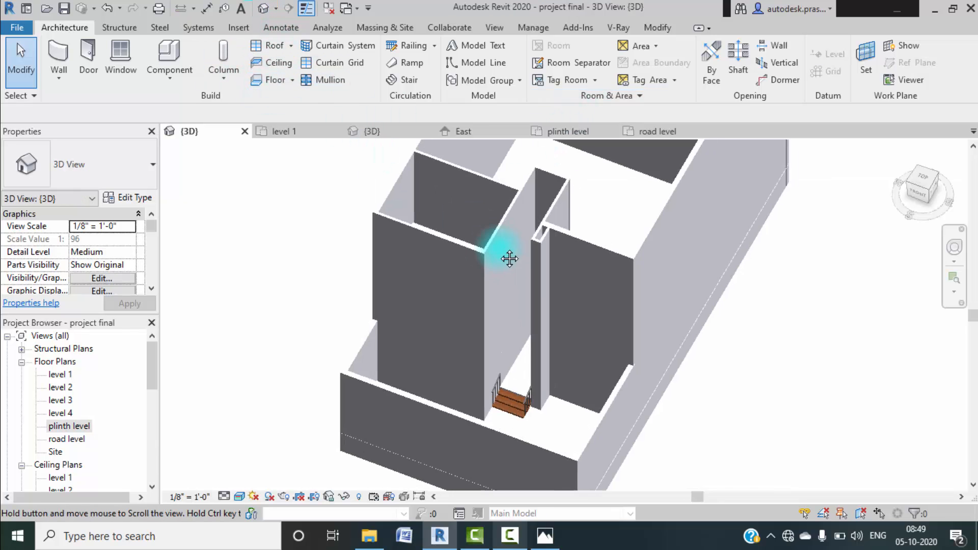
{"action": "scroll", "coordinate": [483, 322], "scroll_direction": "up", "scroll_amount": 3}
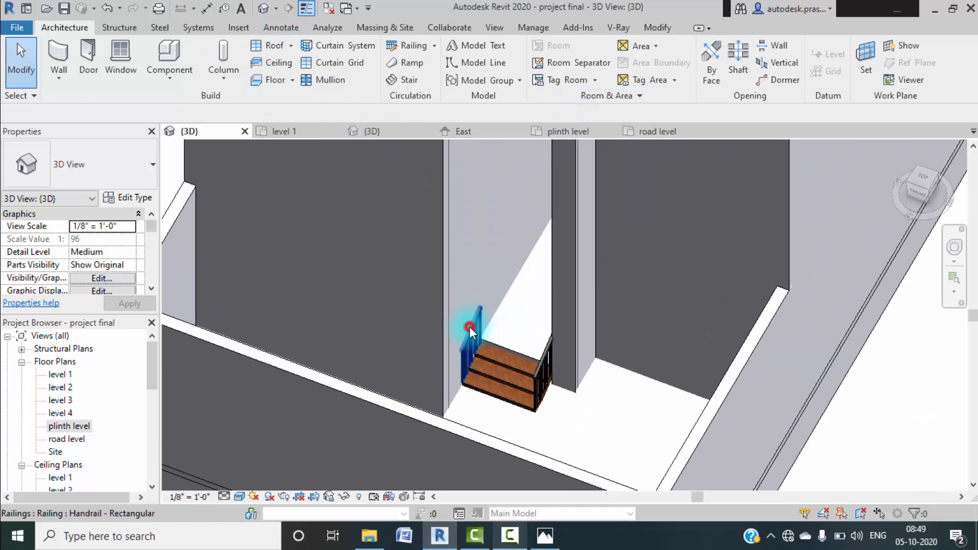
{"action": "left_click", "coordinate": [467, 327]}
{"action": "key", "text": "Escape"}
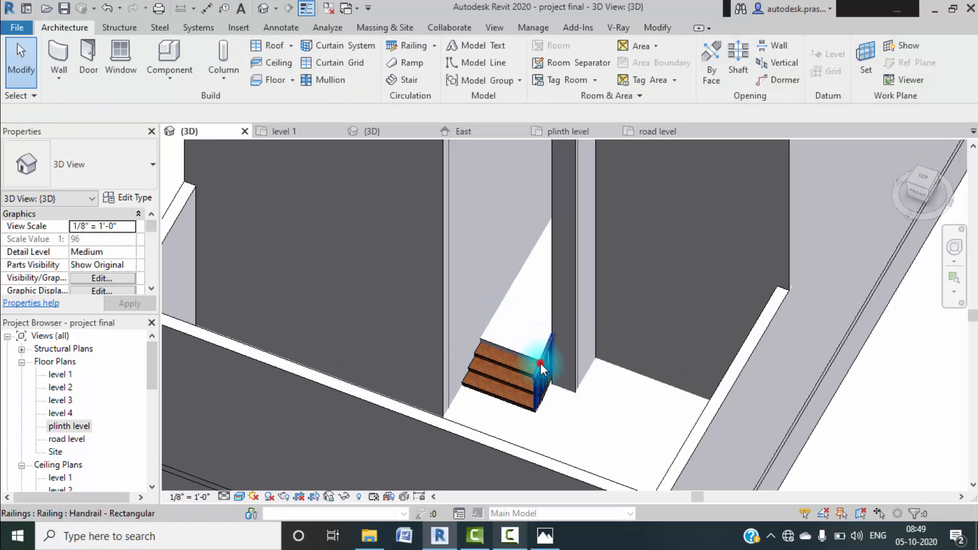
{"action": "left_click", "coordinate": [546, 360]}
{"action": "key", "text": "Escape"}
{"action": "scroll", "coordinate": [585, 362], "scroll_direction": "down", "scroll_amount": 5}
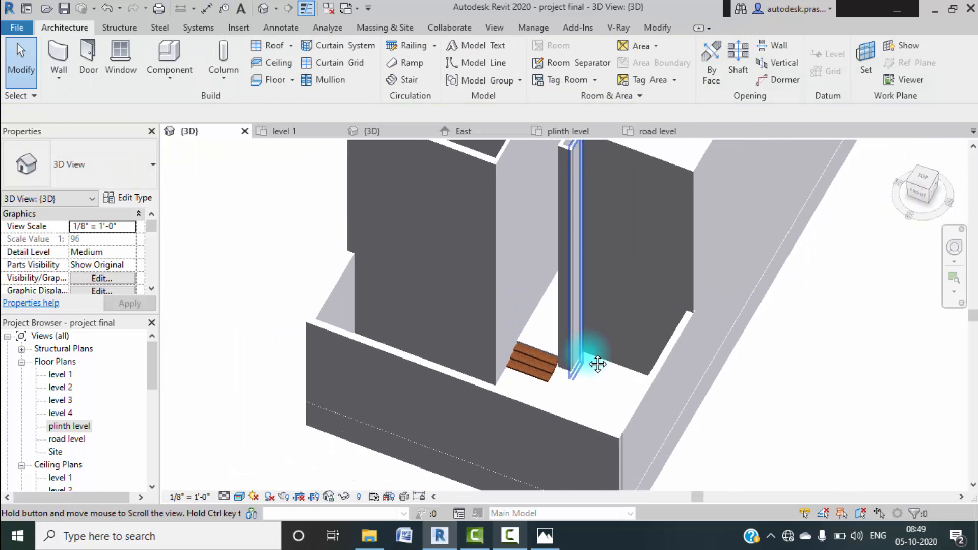
{"action": "middle_click_drag", "start_coordinate": [587, 378], "coordinate": [581, 379]}
{"action": "middle_click_drag", "start_coordinate": [569, 343], "coordinate": [569, 357]}
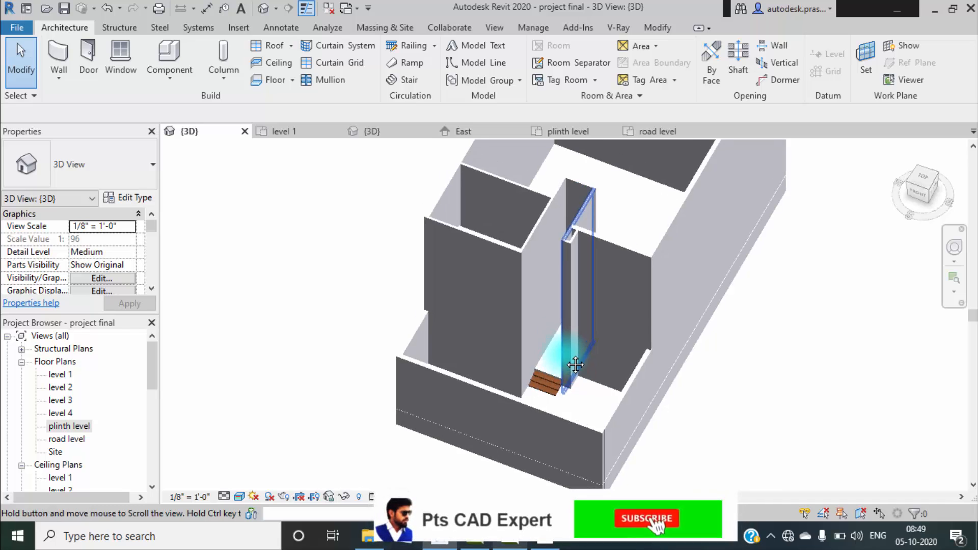
- Open the level 2 floor plan and make all three imported B123 G1.dwg drawings visible in it
{"action": "double_click", "coordinate": [61, 387]}
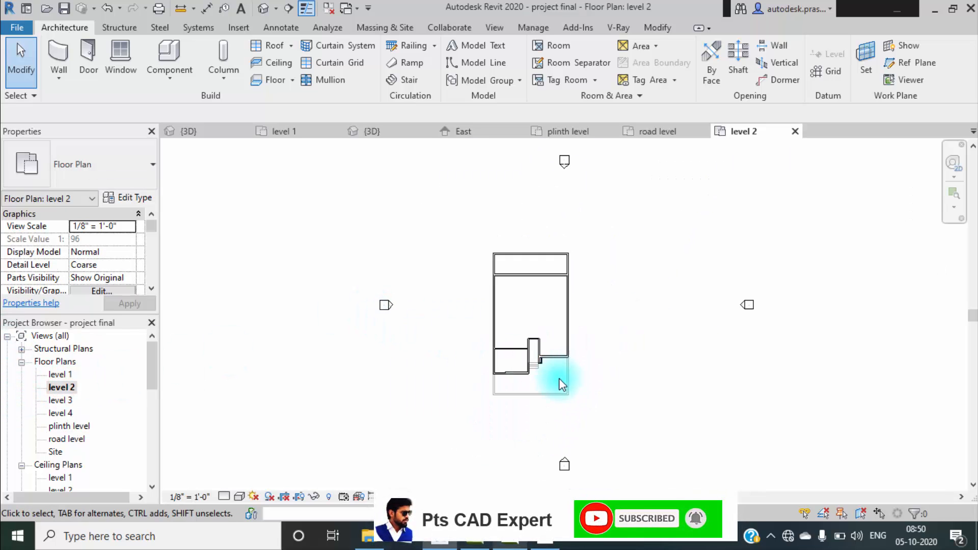
{"action": "scroll", "coordinate": [558, 378], "scroll_direction": "up", "scroll_amount": 5}
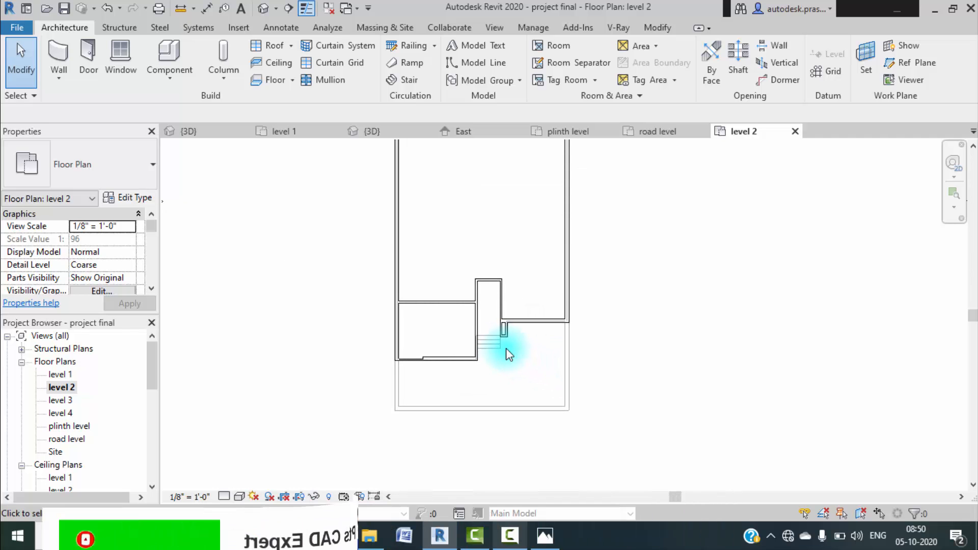
{"action": "key", "text": "v"}
{"action": "key", "text": "g"}
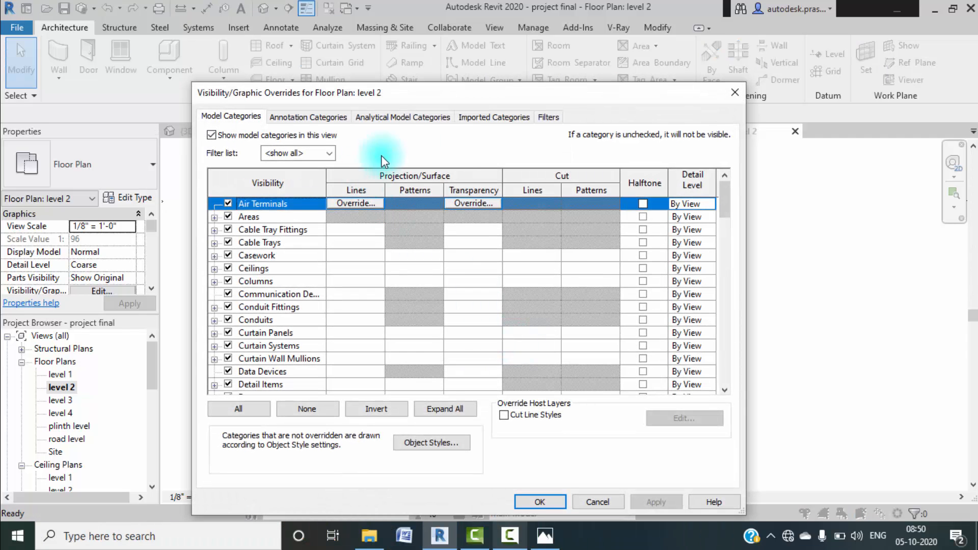
{"action": "left_click", "coordinate": [487, 117]}
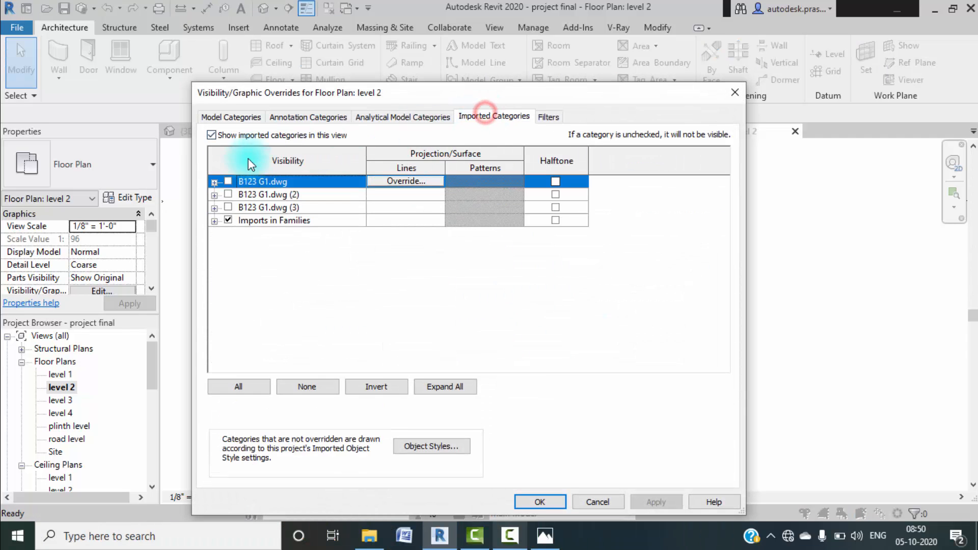
{"action": "left_click", "coordinate": [227, 181]}
{"action": "left_click", "coordinate": [228, 194]}
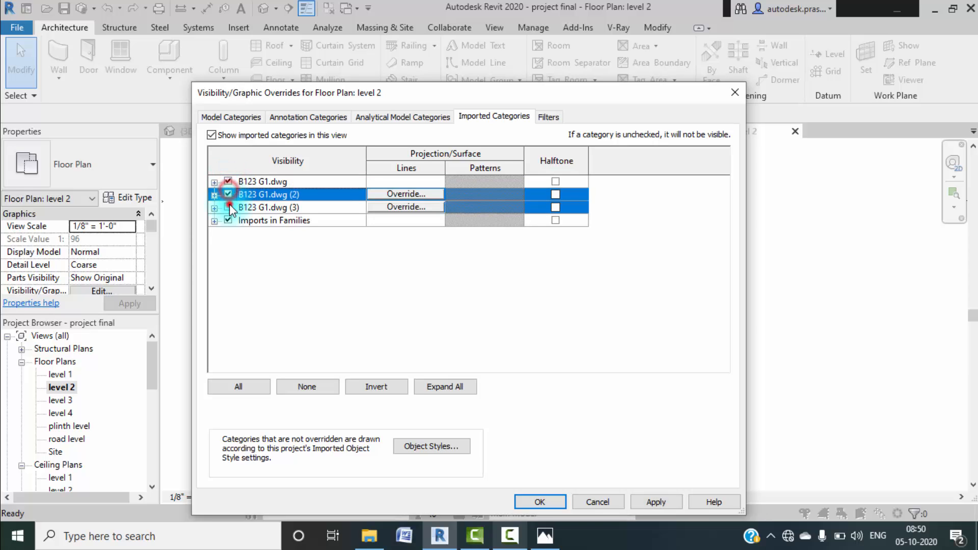
{"action": "left_click", "coordinate": [228, 207]}
{"action": "left_click", "coordinate": [631, 502]}
{"action": "left_click", "coordinate": [539, 502]}
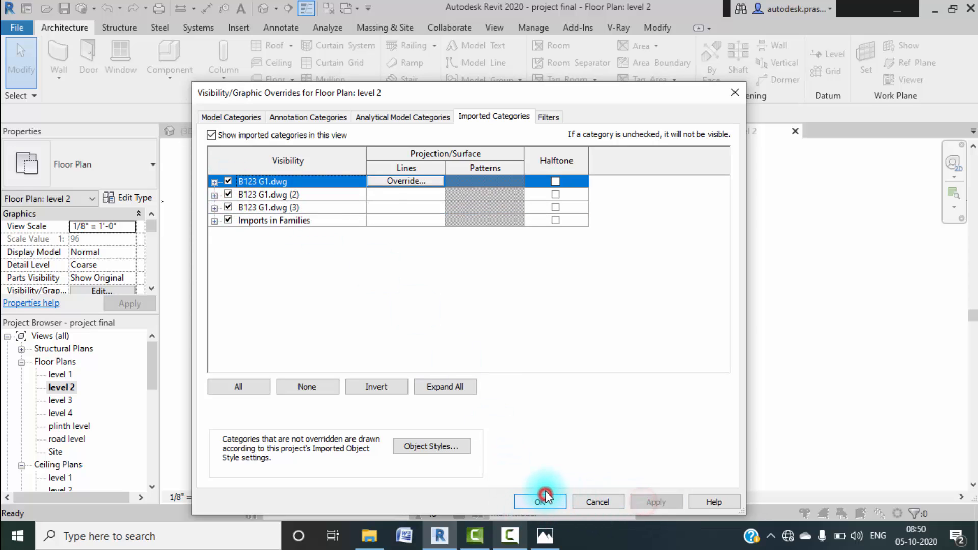
- Start a 6" architectural floor on level 2 and sketch its front boundary about 21'-3" long along the open area's front edge
{"action": "scroll", "coordinate": [459, 349], "scroll_direction": "up", "scroll_amount": 5}
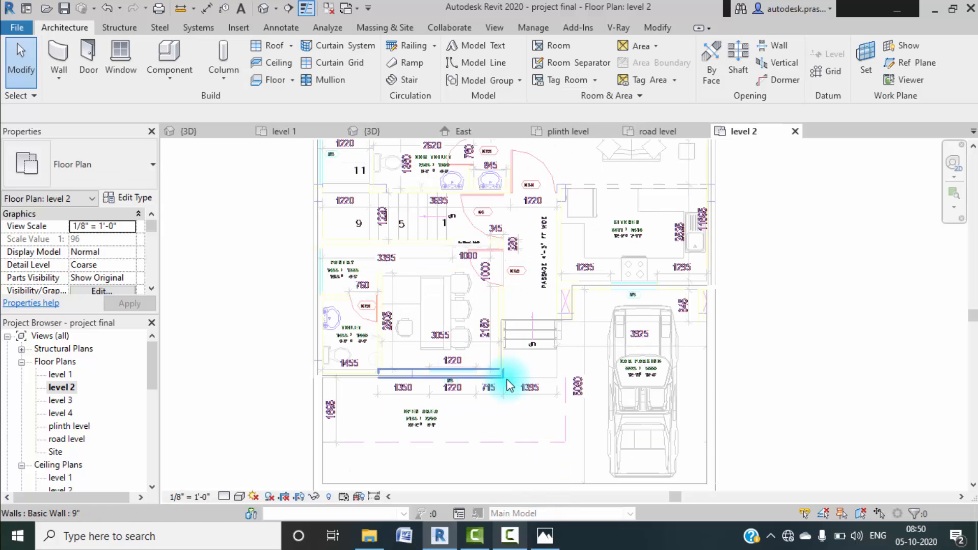
{"action": "middle_click_drag", "start_coordinate": [508, 382], "coordinate": [504, 340]}
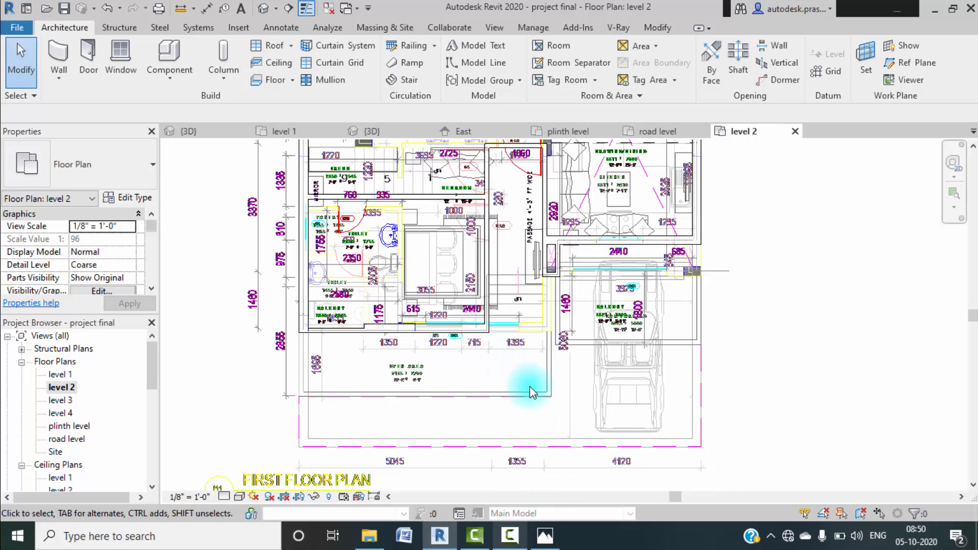
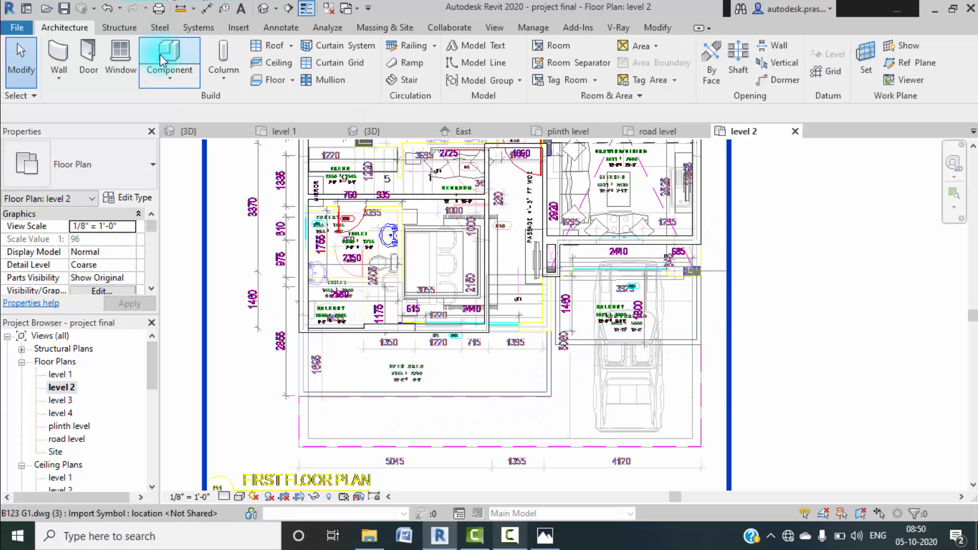
{"action": "left_click", "coordinate": [292, 80]}
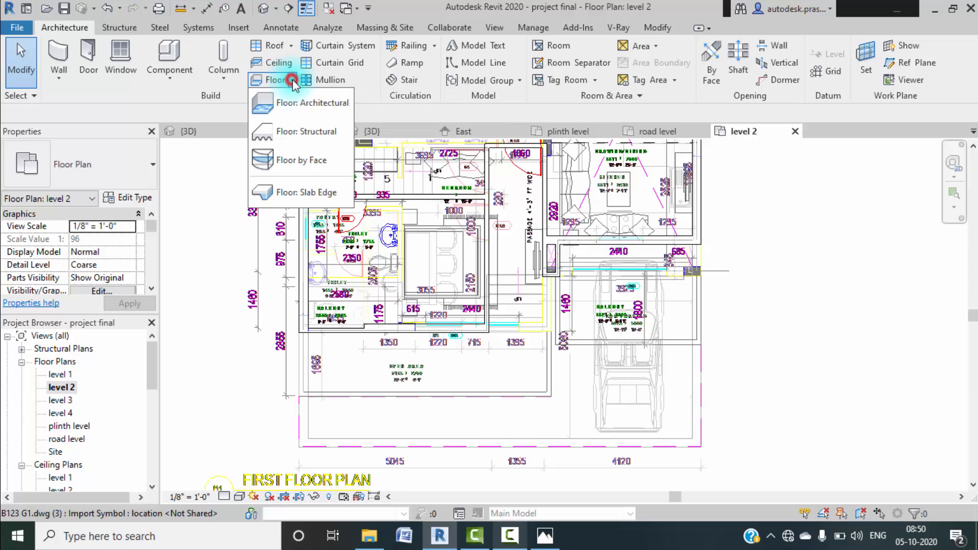
{"action": "left_click", "coordinate": [302, 104]}
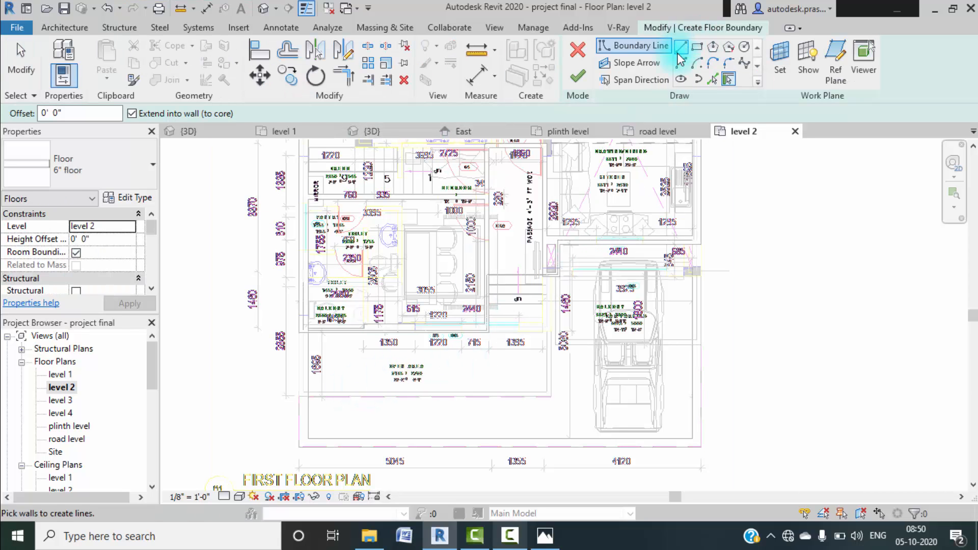
{"action": "scroll", "coordinate": [404, 361], "scroll_direction": "up", "scroll_amount": 5}
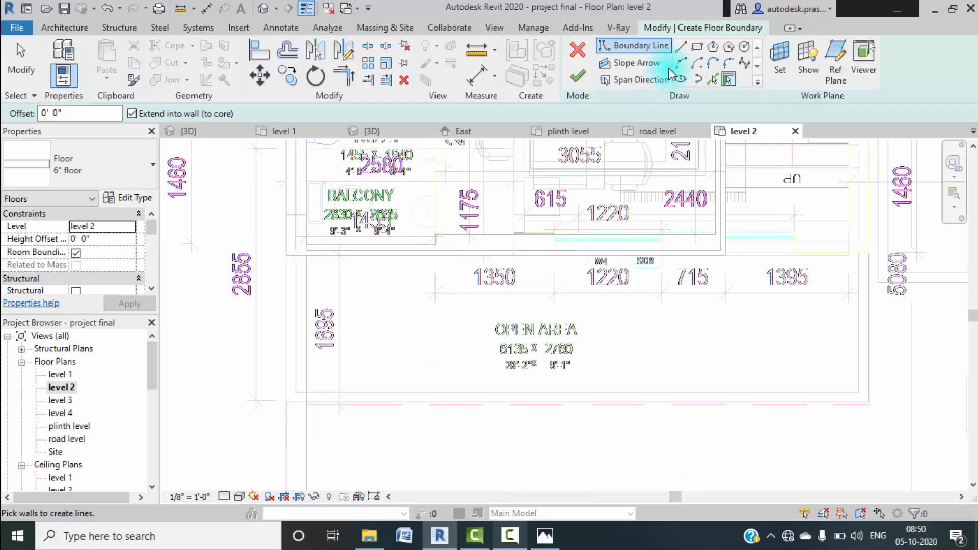
{"action": "left_click", "coordinate": [680, 50]}
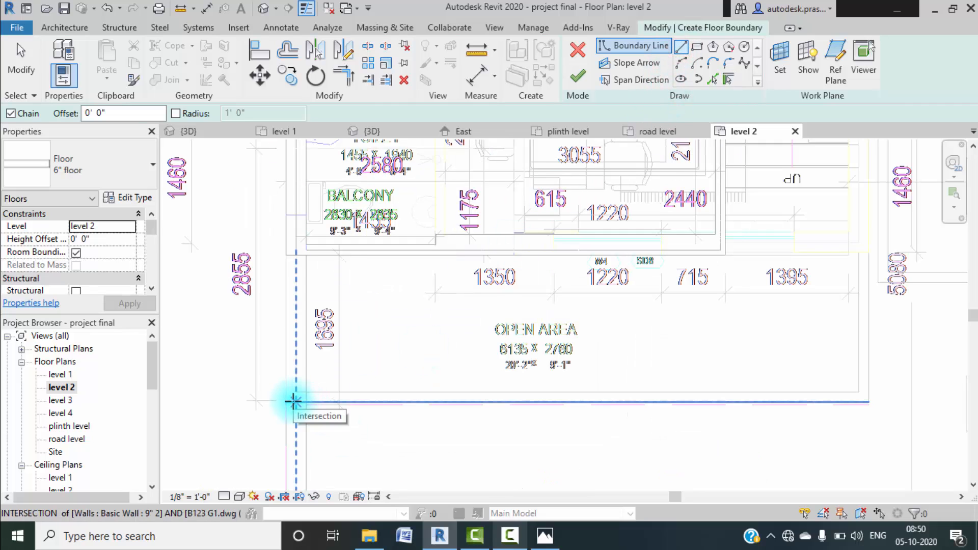
{"action": "left_click", "coordinate": [293, 402]}
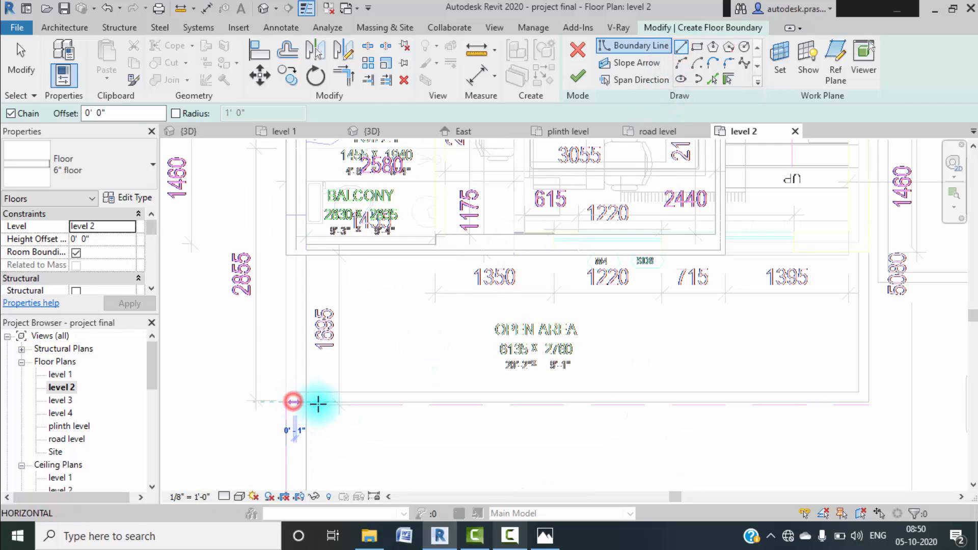
{"action": "left_click", "coordinate": [868, 402]}
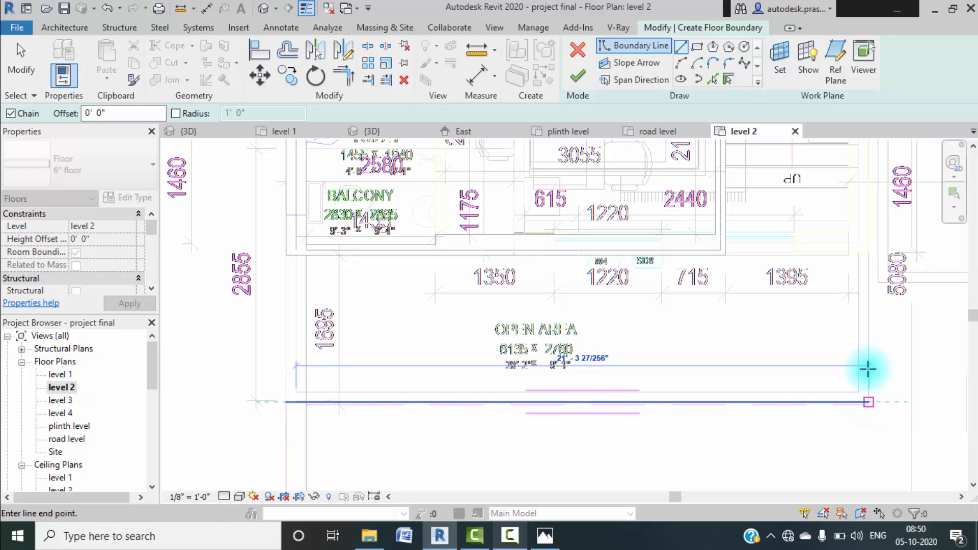
- Continue the floor boundary about 4'-6" back along the open area's side next to the car parking
{"action": "middle_click_drag", "start_coordinate": [873, 310], "coordinate": [872, 311]}
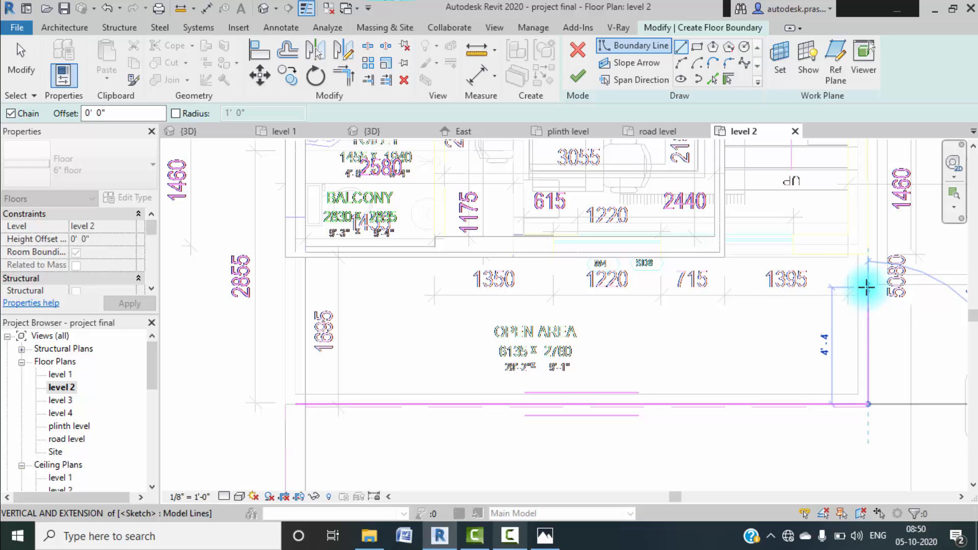
{"action": "scroll", "coordinate": [866, 284], "scroll_direction": "up", "scroll_amount": 4}
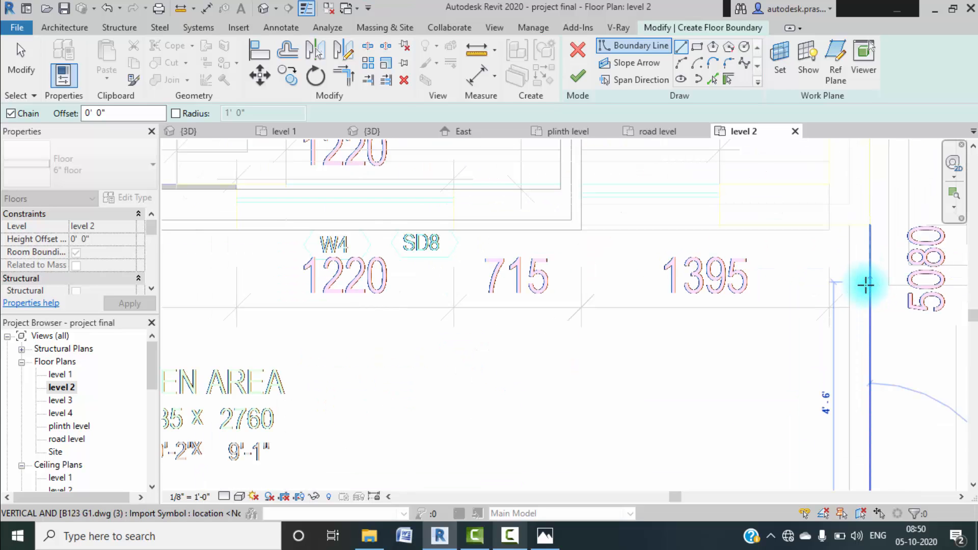
{"action": "left_click", "coordinate": [869, 280]}
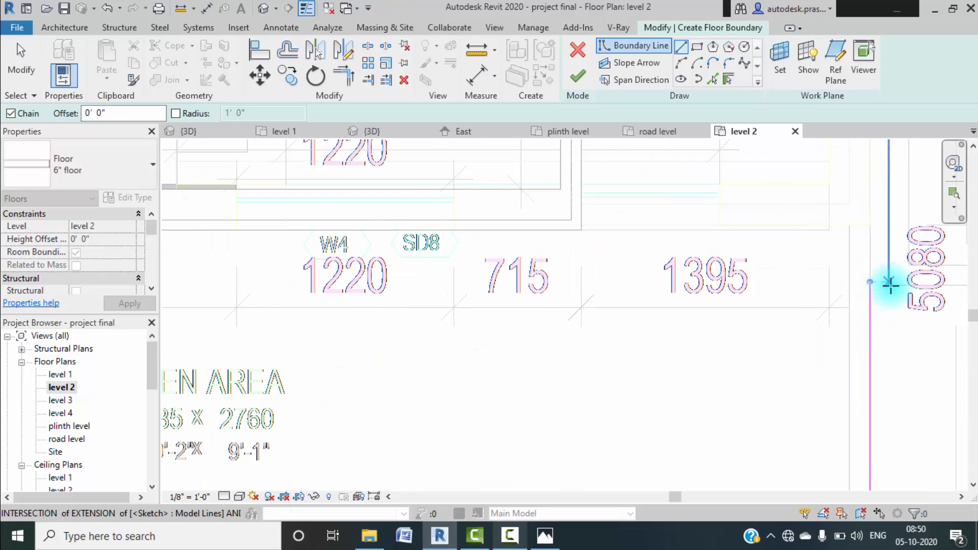
- Sketch a short boundary line about 4" long toward the car parking and trim it to a corner with the side boundary
{"action": "scroll", "coordinate": [889, 284], "scroll_direction": "up", "scroll_amount": 1}
{"action": "scroll", "coordinate": [890, 284], "scroll_direction": "up", "scroll_amount": 4}
{"action": "left_click", "coordinate": [889, 285]}
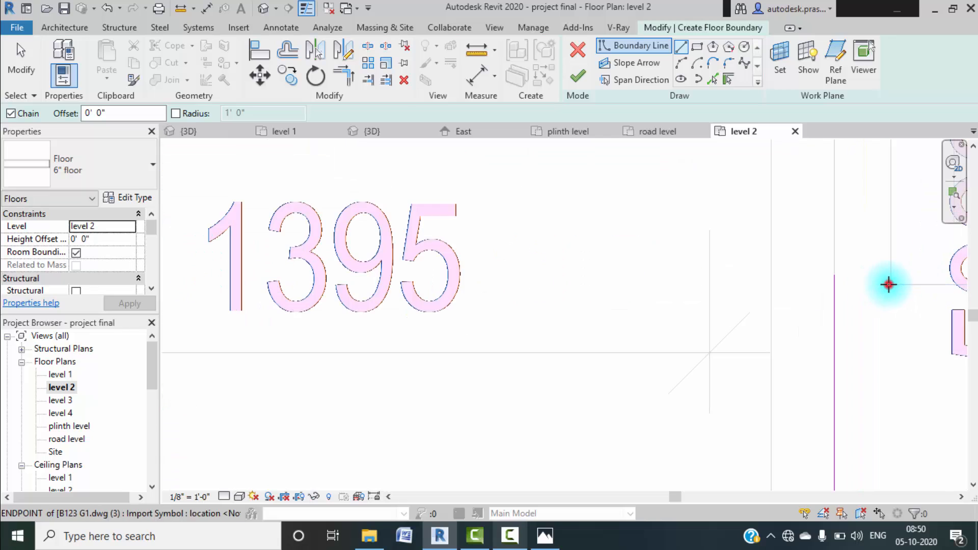
{"action": "left_click", "coordinate": [837, 286]}
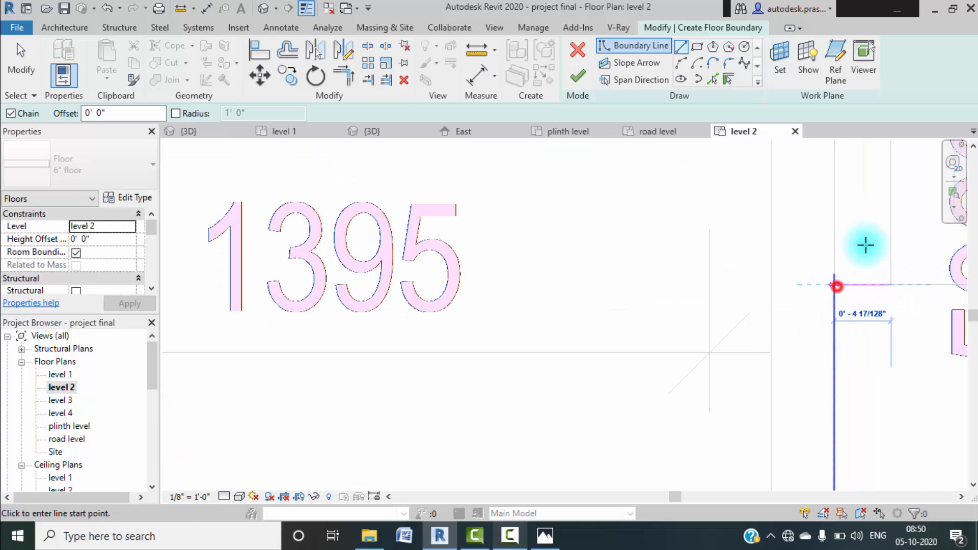
{"action": "left_click", "coordinate": [334, 80]}
{"action": "left_click", "coordinate": [836, 299]}
{"action": "left_click", "coordinate": [847, 284]}
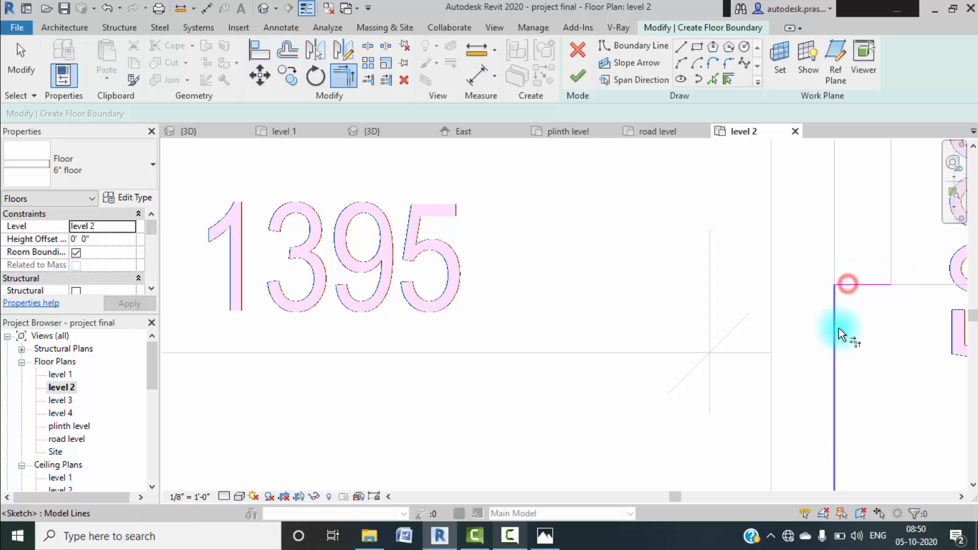
{"action": "middle_click_drag", "start_coordinate": [840, 333], "coordinate": [524, 312]}
{"action": "key", "text": "Escape"}
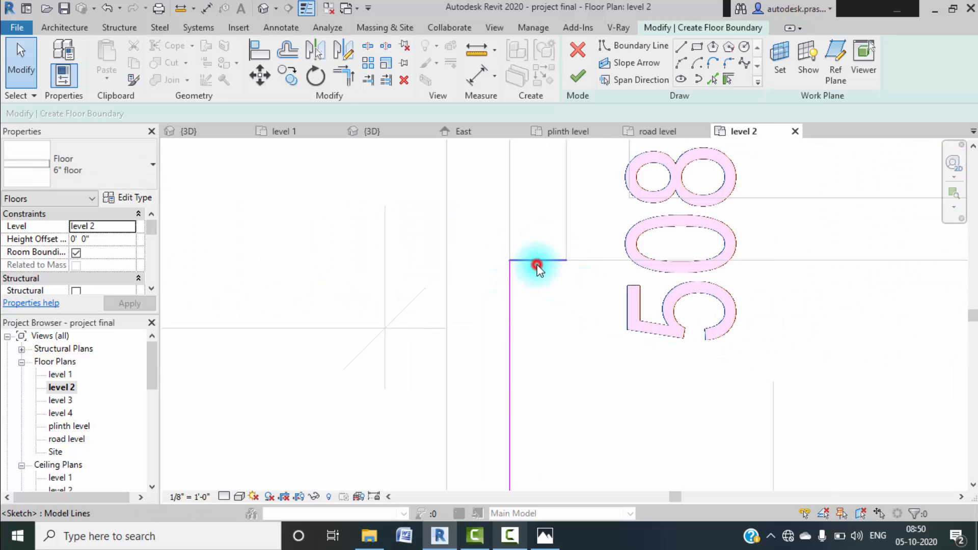
- Stretch the short boundary line across the car parking to the plot's side wall, to about 12'-6" long
{"action": "left_click", "coordinate": [537, 261]}
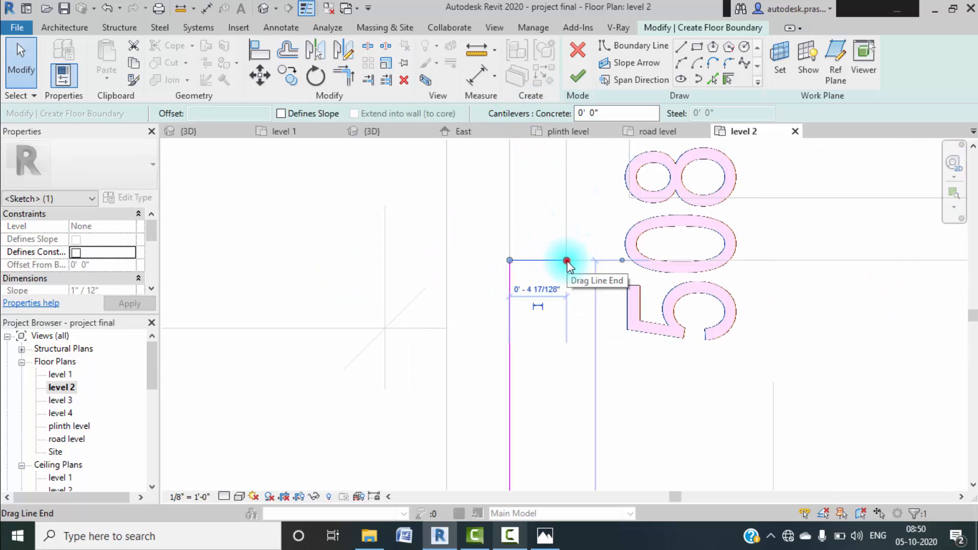
{"action": "left_click_drag", "start_coordinate": [568, 261], "coordinate": [888, 265]}
{"action": "scroll", "coordinate": [889, 265], "scroll_direction": "down", "scroll_amount": 2}
{"action": "middle_click_drag", "start_coordinate": [598, 271], "coordinate": [499, 267]}
{"action": "scroll", "coordinate": [499, 267], "scroll_direction": "down", "scroll_amount": 4}
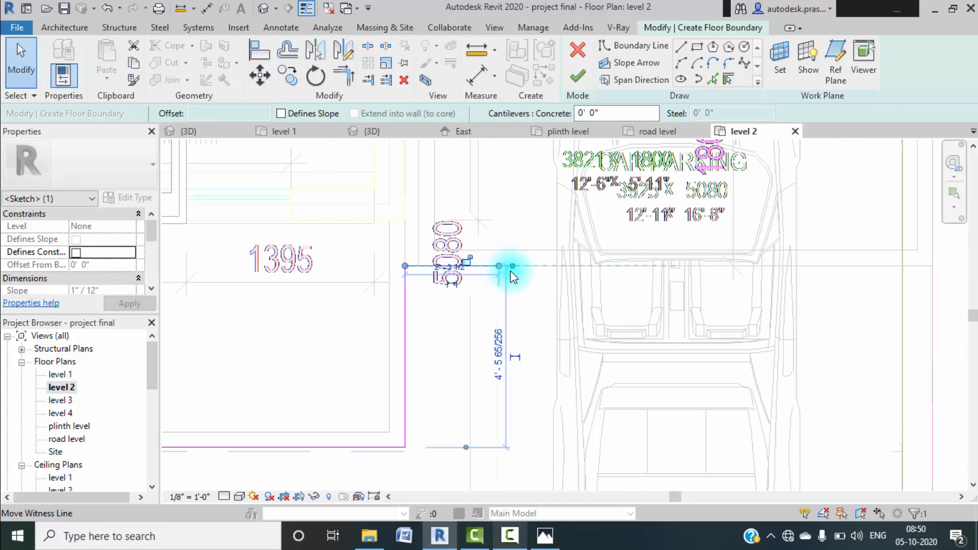
{"action": "left_click", "coordinate": [499, 266]}
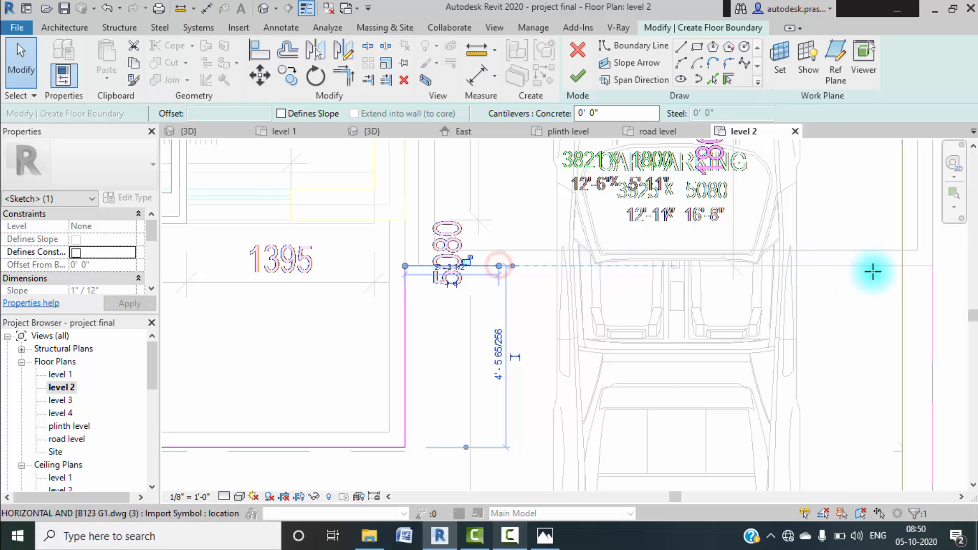
{"action": "left_click_drag", "start_coordinate": [909, 271], "coordinate": [916, 268]}
{"action": "scroll", "coordinate": [912, 272], "scroll_direction": "down", "scroll_amount": 3}
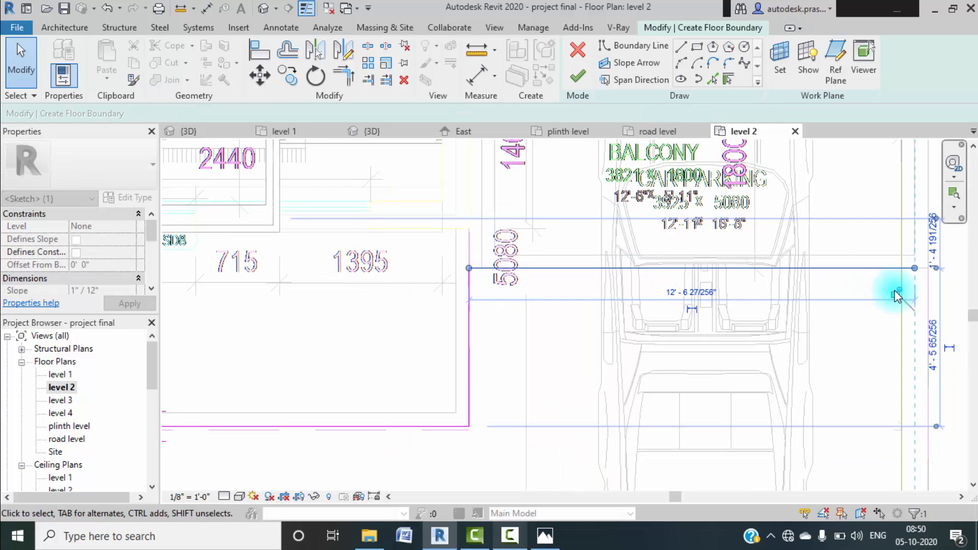
{"action": "scroll", "coordinate": [871, 302], "scroll_direction": "down", "scroll_amount": 2}
{"action": "middle_click_drag", "start_coordinate": [872, 306], "coordinate": [765, 403]}
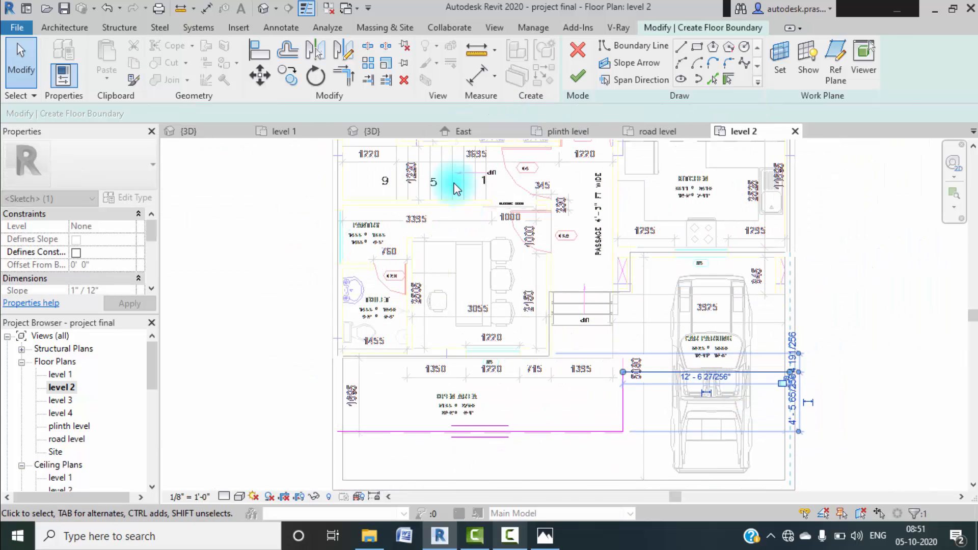
- Sketch the floor boundary from the car parking line's end along the plot's side wall back to the middle of the rear parking
{"action": "left_click", "coordinate": [681, 46]}
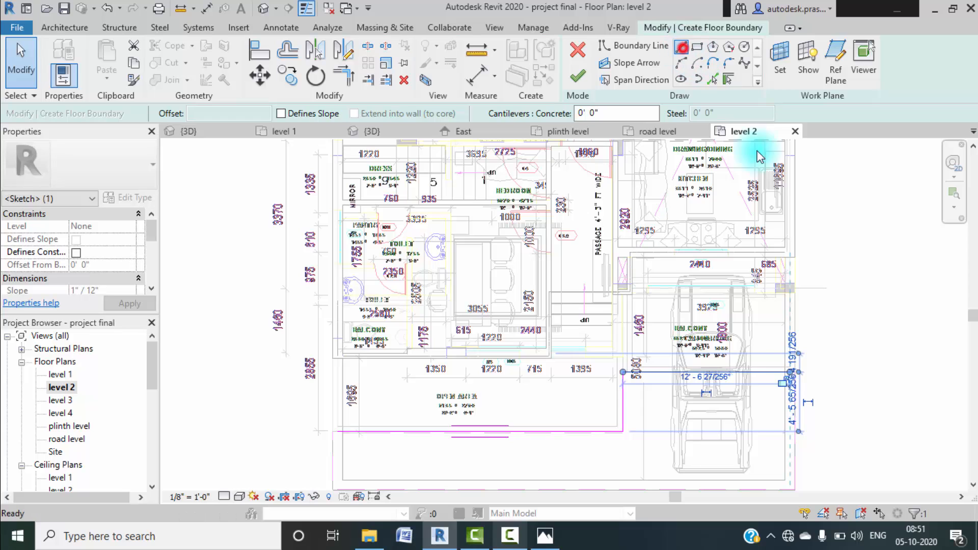
{"action": "scroll", "coordinate": [791, 372], "scroll_direction": "up", "scroll_amount": 2}
{"action": "left_click", "coordinate": [791, 367]}
{"action": "scroll", "coordinate": [785, 300], "scroll_direction": "down", "scroll_amount": 5}
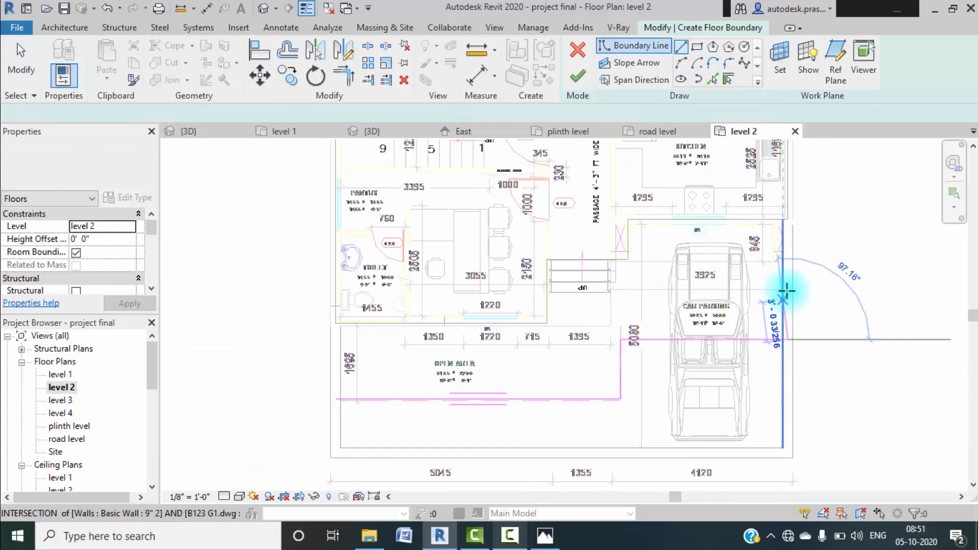
{"action": "middle_click_drag", "start_coordinate": [776, 421], "coordinate": [773, 472]}
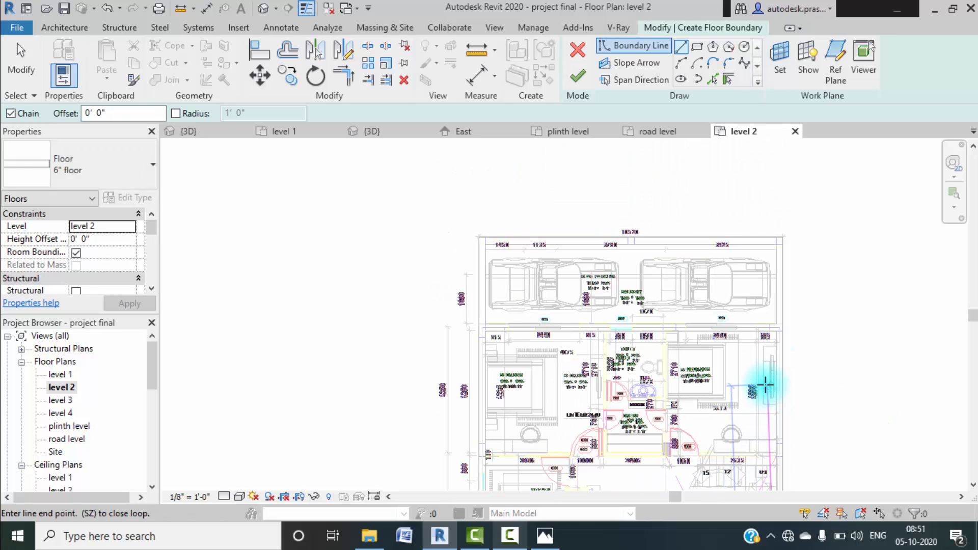
{"action": "scroll", "coordinate": [774, 295], "scroll_direction": "up", "scroll_amount": 2}
{"action": "scroll", "coordinate": [775, 292], "scroll_direction": "up", "scroll_amount": 2}
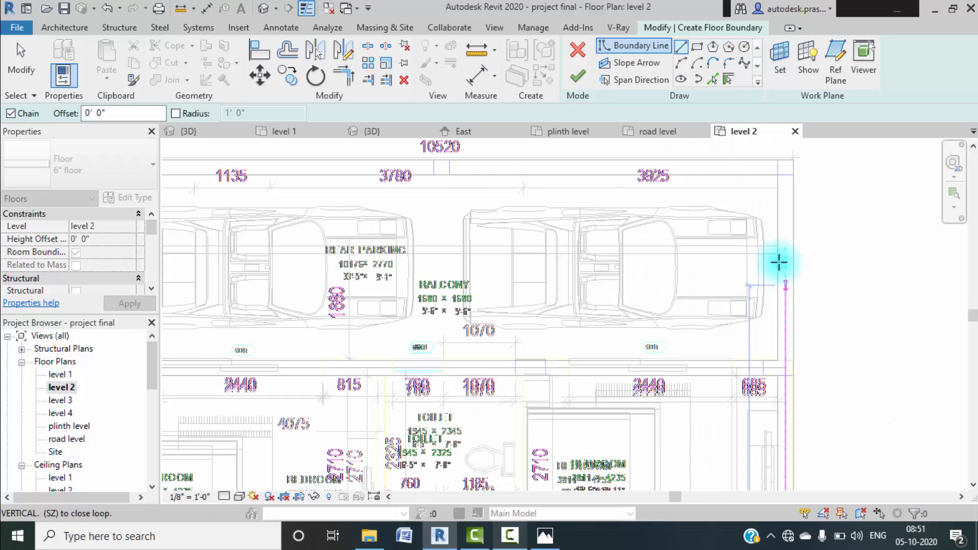
{"action": "scroll", "coordinate": [782, 248], "scroll_direction": "up", "scroll_amount": 4}
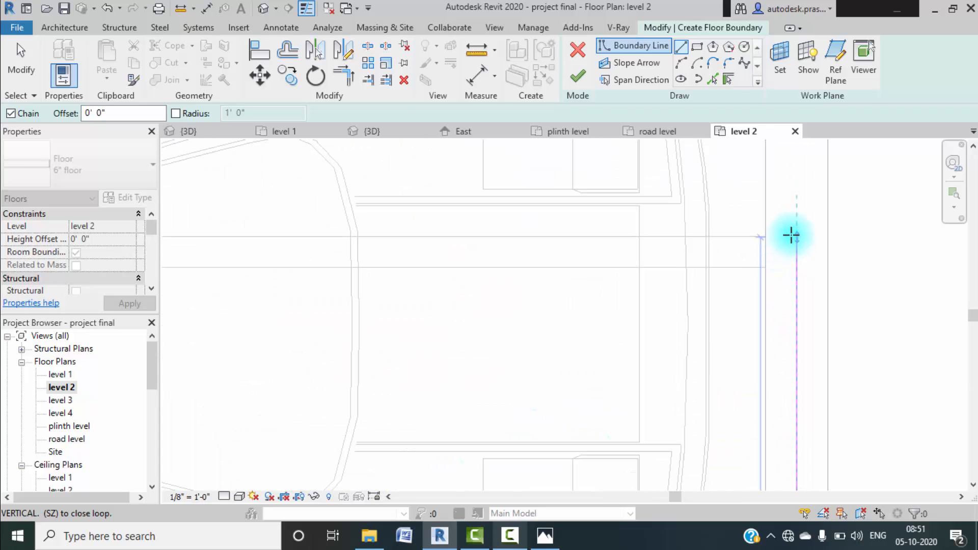
{"action": "left_click", "coordinate": [795, 233]}
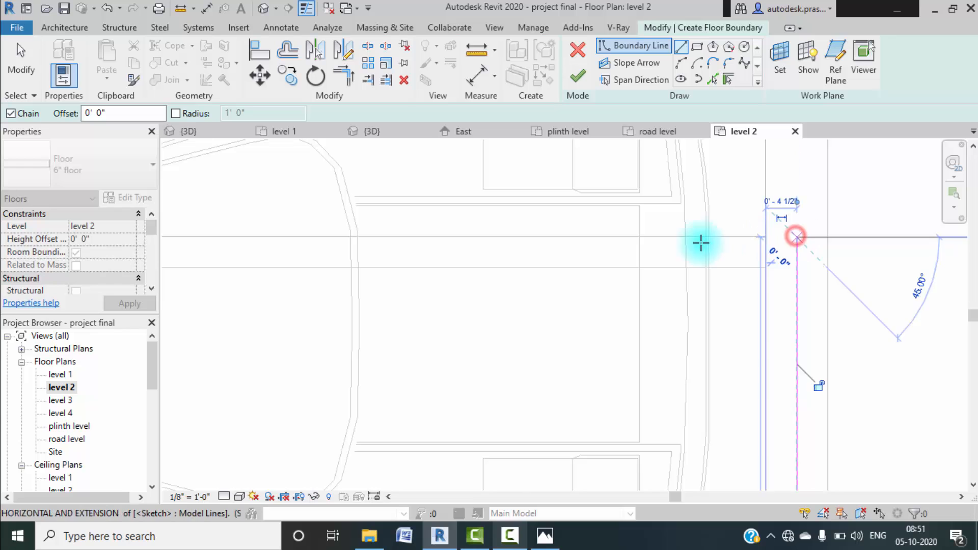
- Continue the floor boundary across the rear parking to the opposite side wall, about 33'-9" long
{"action": "scroll", "coordinate": [611, 240], "scroll_direction": "down", "scroll_amount": 2}
{"action": "scroll", "coordinate": [585, 245], "scroll_direction": "down", "scroll_amount": 4}
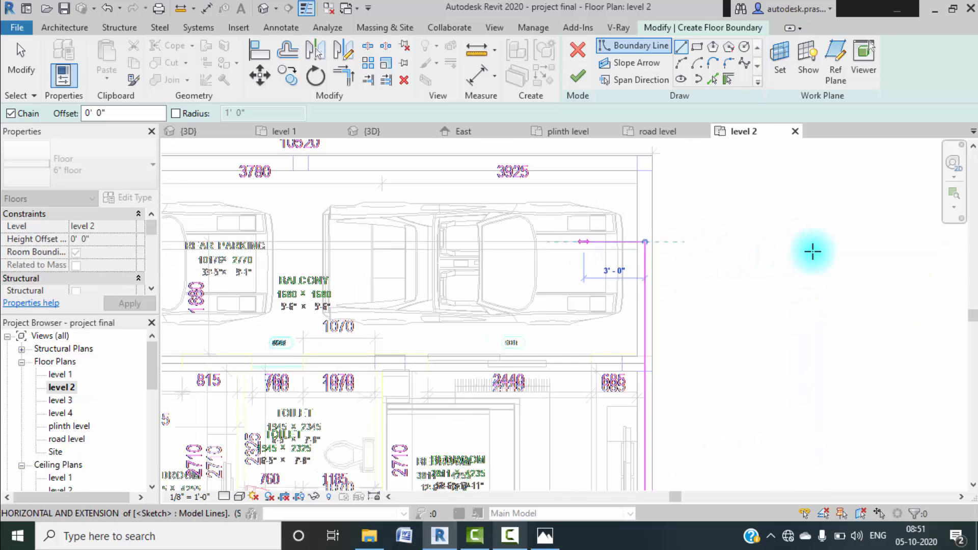
{"action": "scroll", "coordinate": [594, 255], "scroll_direction": "up", "scroll_amount": 2}
{"action": "scroll", "coordinate": [428, 243], "scroll_direction": "up", "scroll_amount": 2}
{"action": "scroll", "coordinate": [413, 240], "scroll_direction": "up", "scroll_amount": 2}
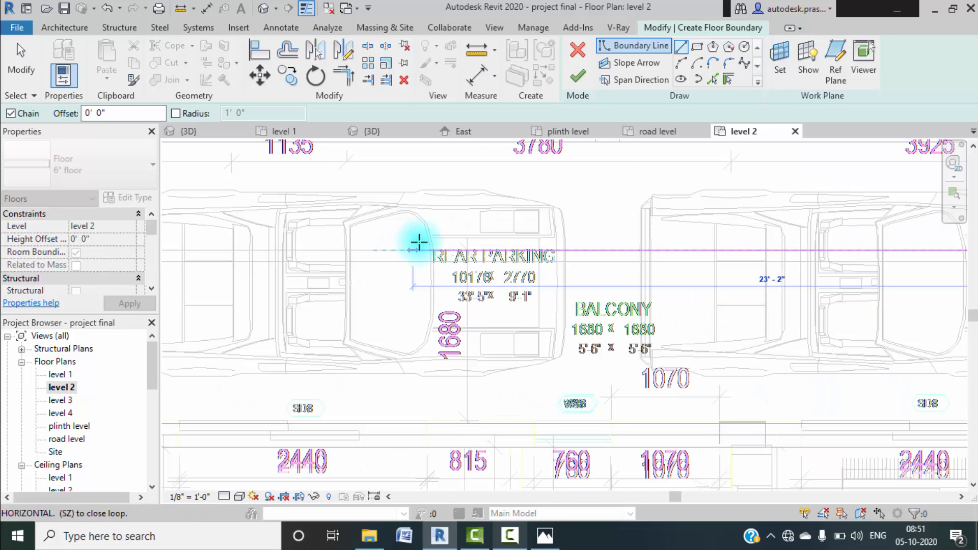
{"action": "middle_click_drag", "start_coordinate": [415, 240], "coordinate": [645, 259]}
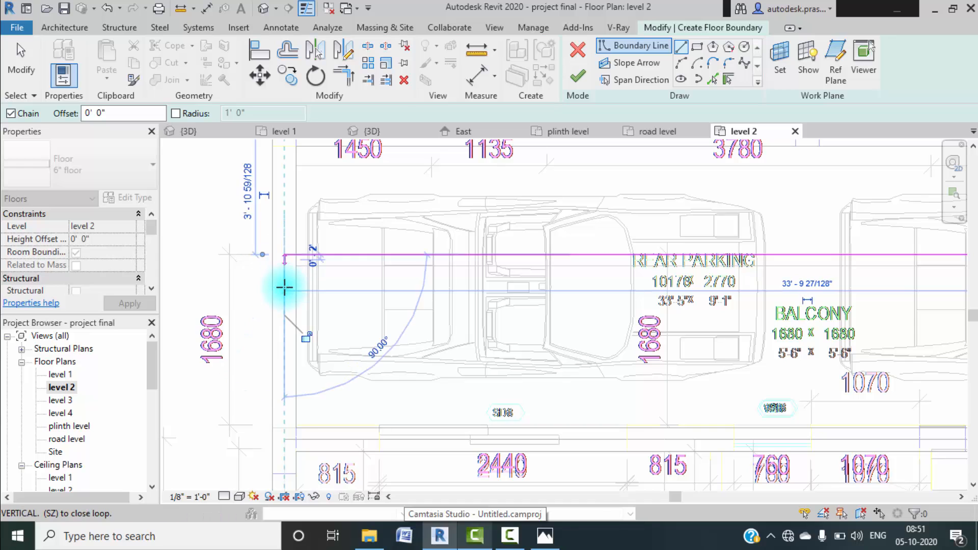
- Close the floor boundary along the opposite side wall down to the end of the open area's front line
{"action": "scroll", "coordinate": [295, 284], "scroll_direction": "down", "scroll_amount": 3}
{"action": "scroll", "coordinate": [295, 317], "scroll_direction": "down", "scroll_amount": 3}
{"action": "middle_click_drag", "start_coordinate": [295, 317], "coordinate": [321, 162]}
{"action": "scroll", "coordinate": [308, 400], "scroll_direction": "down", "scroll_amount": 2}
{"action": "scroll", "coordinate": [307, 405], "scroll_direction": "up", "scroll_amount": 6}
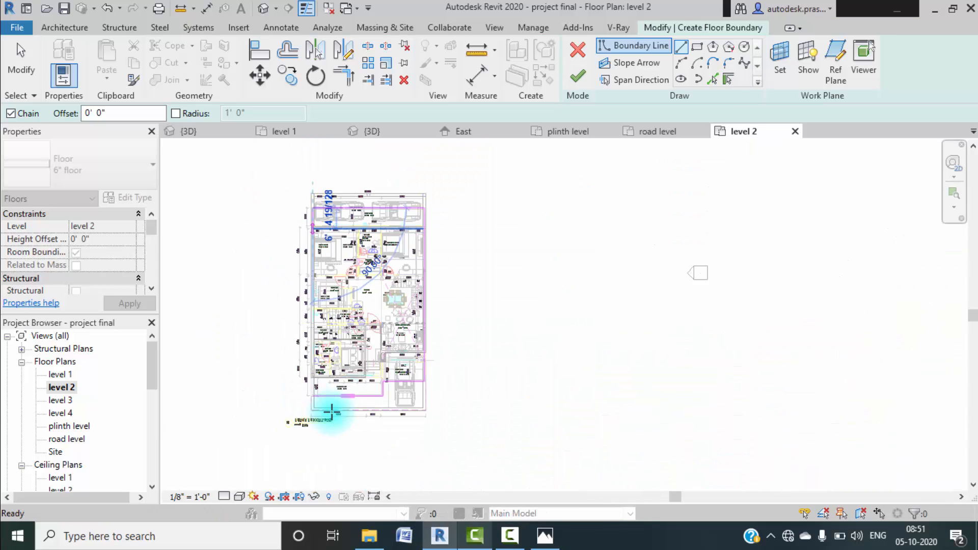
{"action": "scroll", "coordinate": [309, 364], "scroll_direction": "up", "scroll_amount": 1}
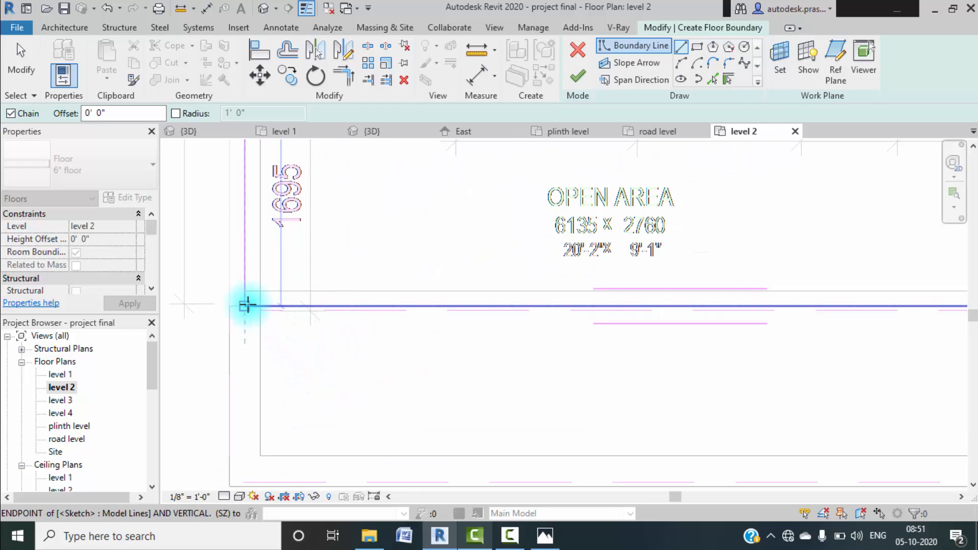
{"action": "left_click", "coordinate": [246, 303]}
- Finish the level 2 floor without attaching the walls to its bottom, and inspect the front of the house in 3D
{"action": "left_click", "coordinate": [577, 78]}
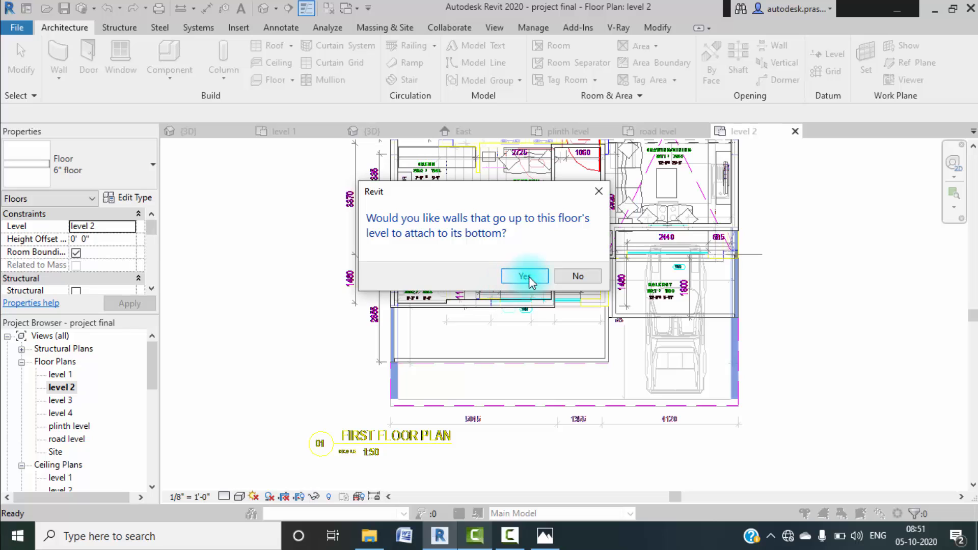
{"action": "left_click", "coordinate": [578, 276]}
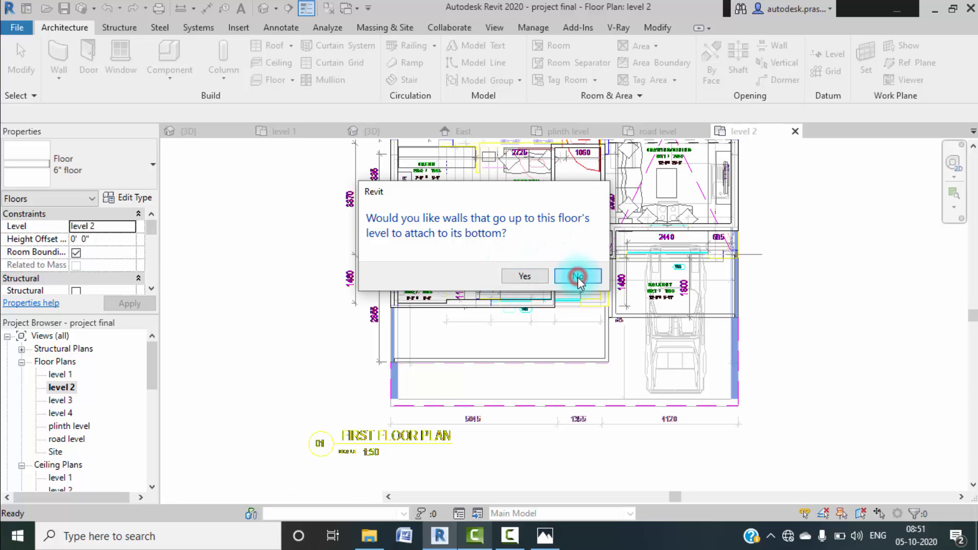
{"action": "scroll", "coordinate": [321, 159], "scroll_direction": "up", "scroll_amount": 5}
{"action": "left_click", "coordinate": [266, 15]}
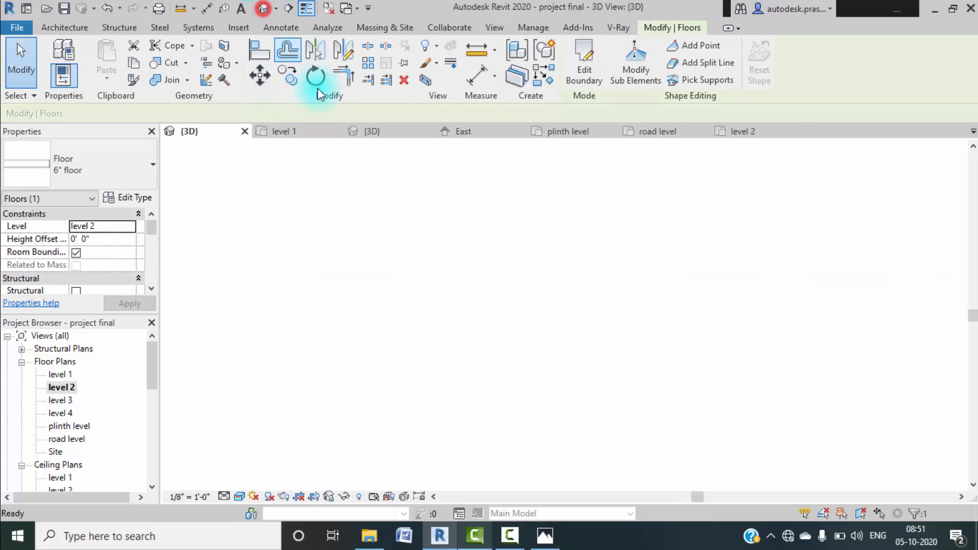
{"action": "left_click", "coordinate": [316, 240]}
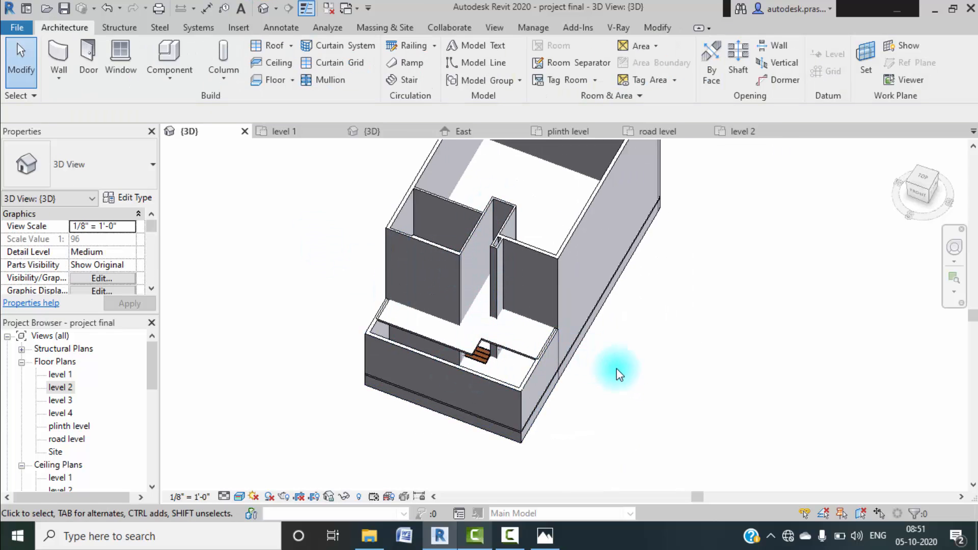
{"action": "middle_click_drag", "start_coordinate": [617, 368], "coordinate": [570, 334], "text": "shift"}
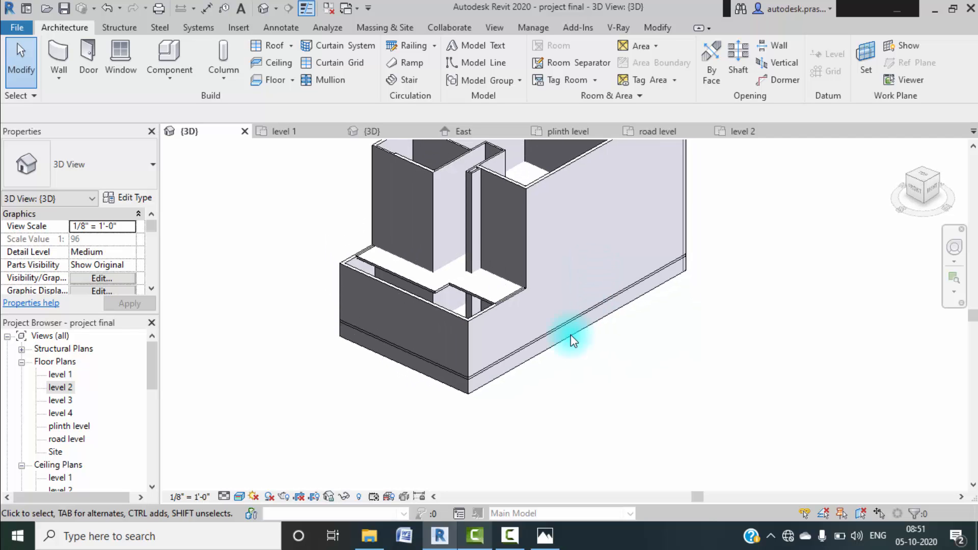
- Make the top of the front side wall beside the car parking unconnected and set its height to 12'
{"action": "left_click", "coordinate": [478, 316]}
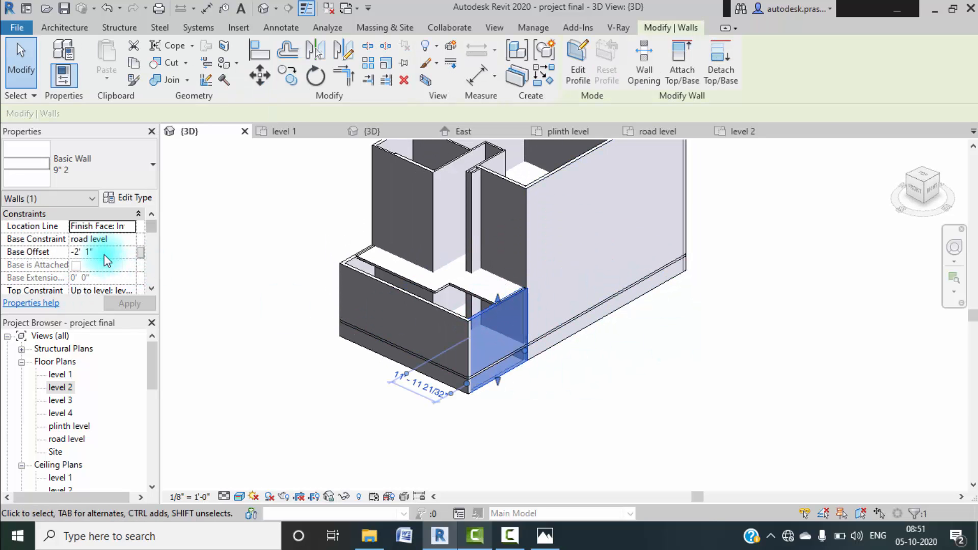
{"action": "scroll", "coordinate": [114, 289], "scroll_direction": "down", "scroll_amount": 3}
{"action": "left_click", "coordinate": [125, 225]}
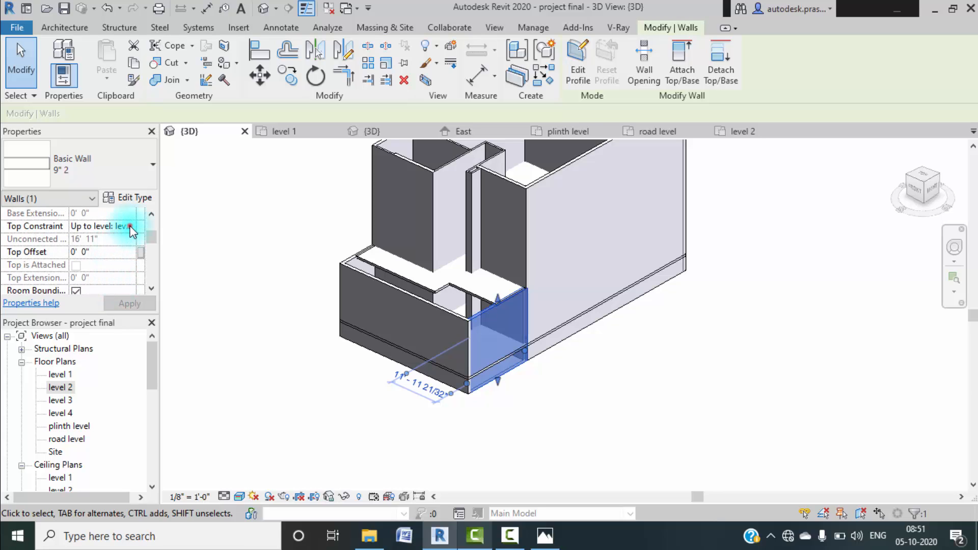
{"action": "left_click", "coordinate": [130, 226]}
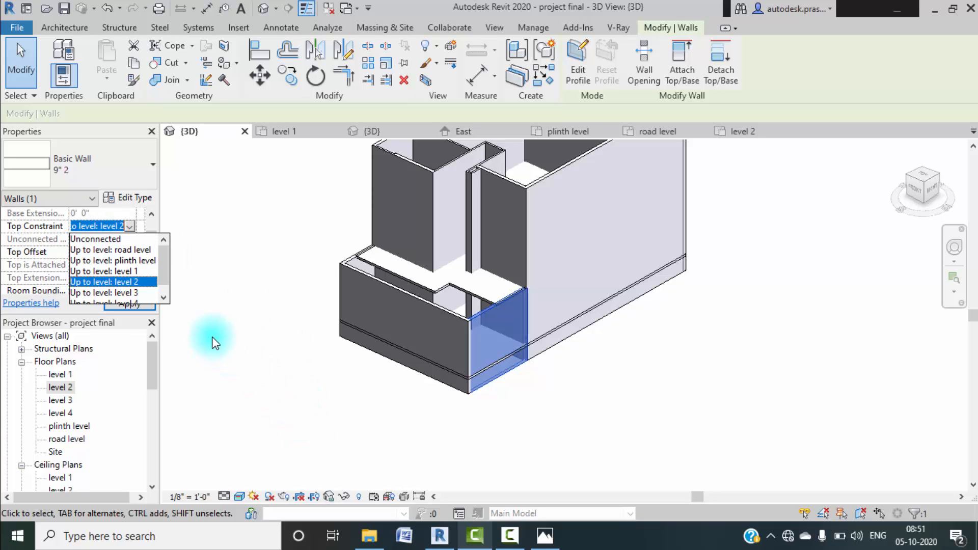
{"action": "left_click", "coordinate": [97, 239]}
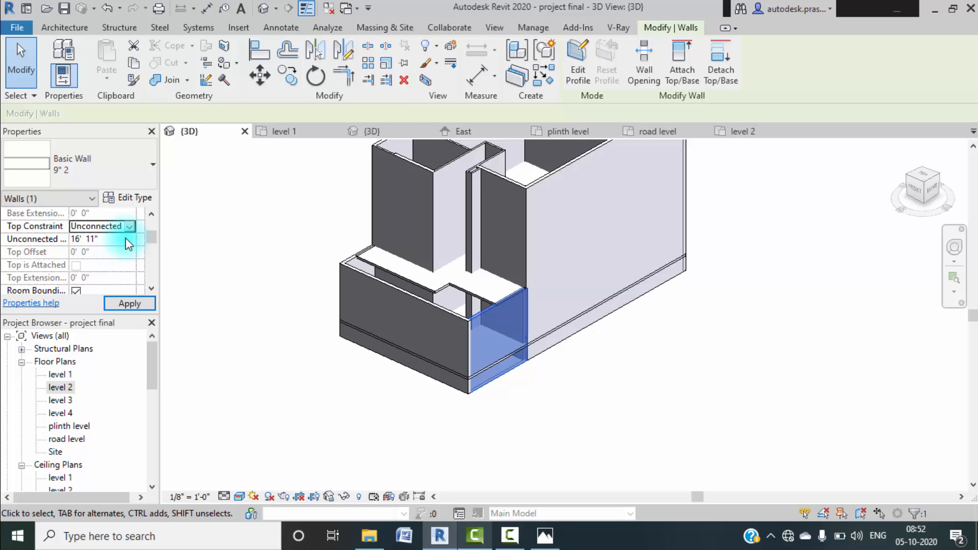
{"action": "left_click", "coordinate": [125, 238]}
{"action": "type", "text": "1"}
{"action": "left_click", "coordinate": [139, 304]}
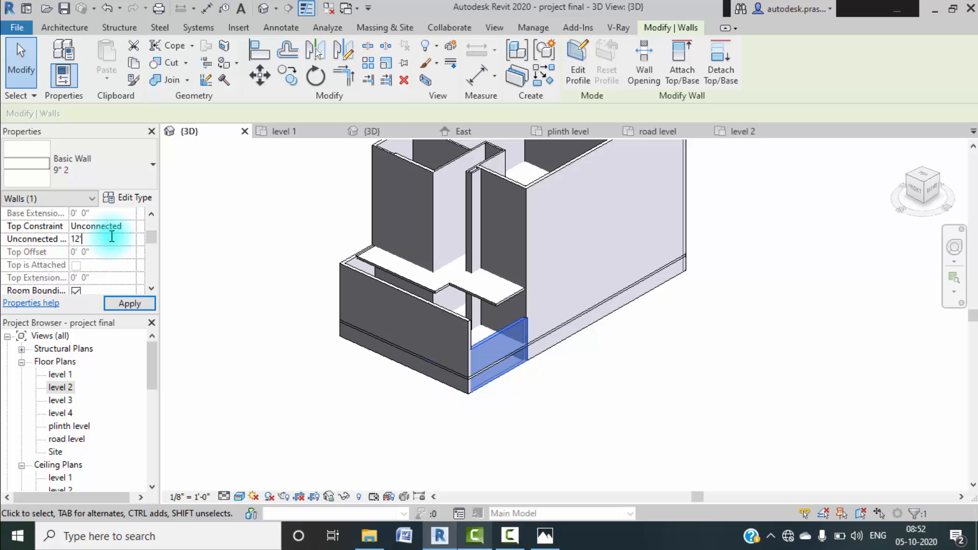
{"action": "left_click", "coordinate": [122, 304]}
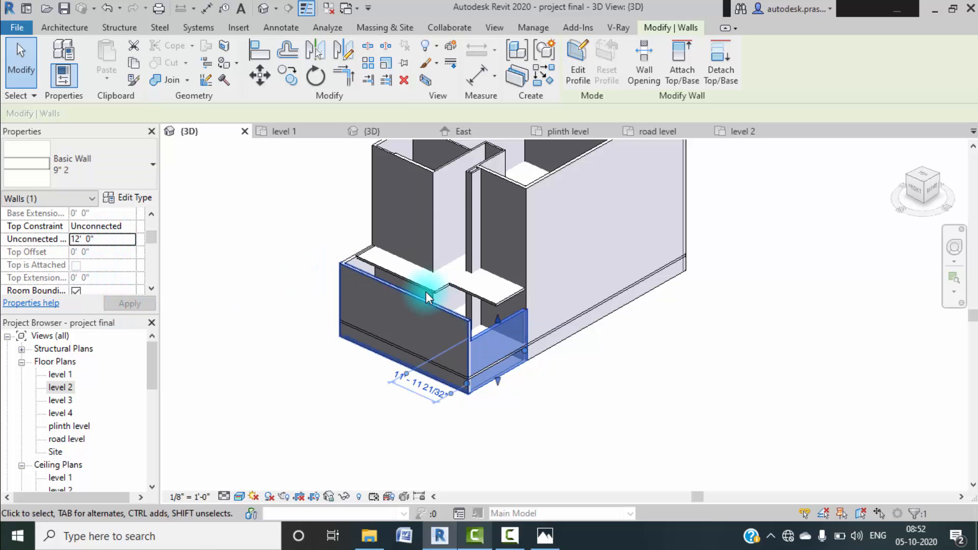
- Check the front walls in the b123 elevation 3D model, return to the project final 3D view and save the project
{"action": "left_click", "coordinate": [373, 132]}
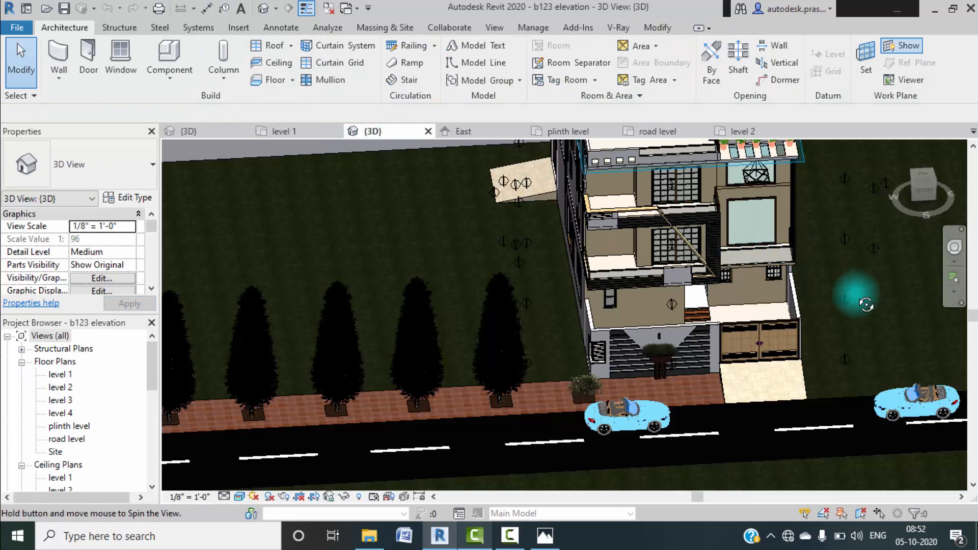
{"action": "middle_click_drag", "start_coordinate": [851, 291], "coordinate": [777, 306], "text": "shift"}
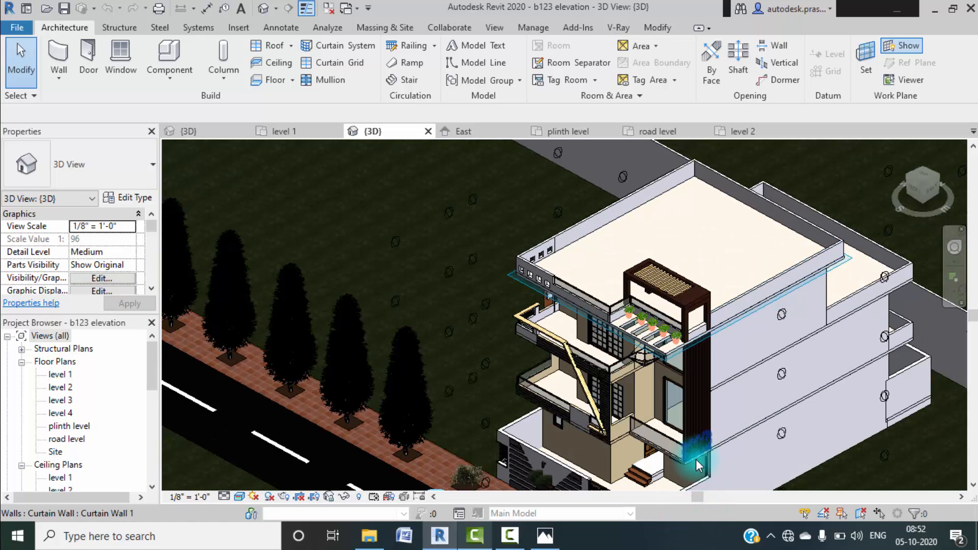
{"action": "left_click", "coordinate": [189, 131]}
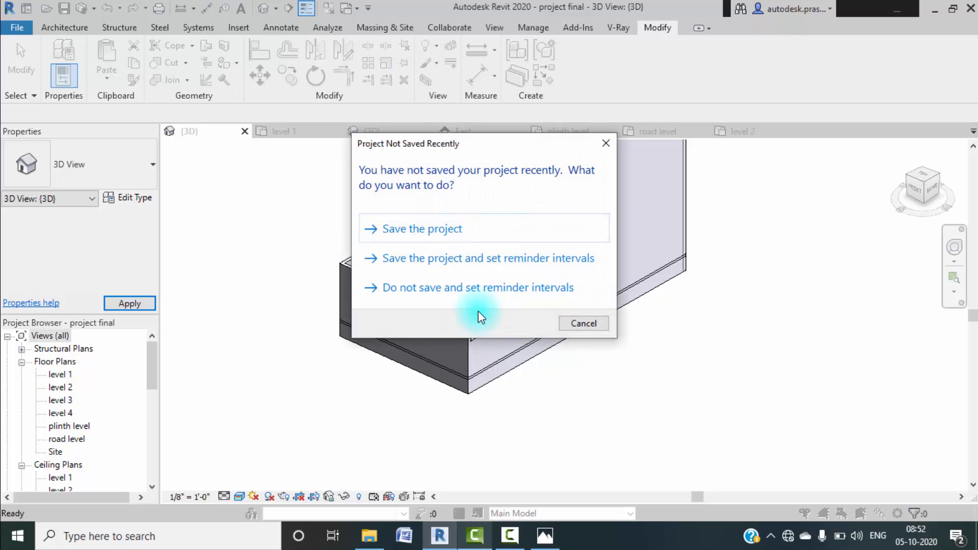
{"action": "left_click", "coordinate": [488, 227]}
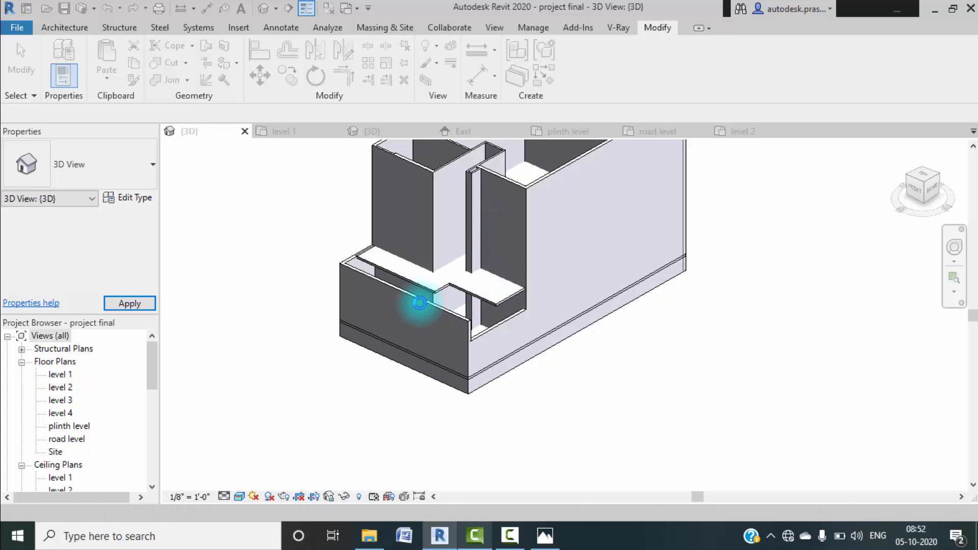
- Make the top of the 9" front boundary wall unconnected and set its height to 12'
{"action": "scroll", "coordinate": [457, 317], "scroll_direction": "up", "scroll_amount": 3}
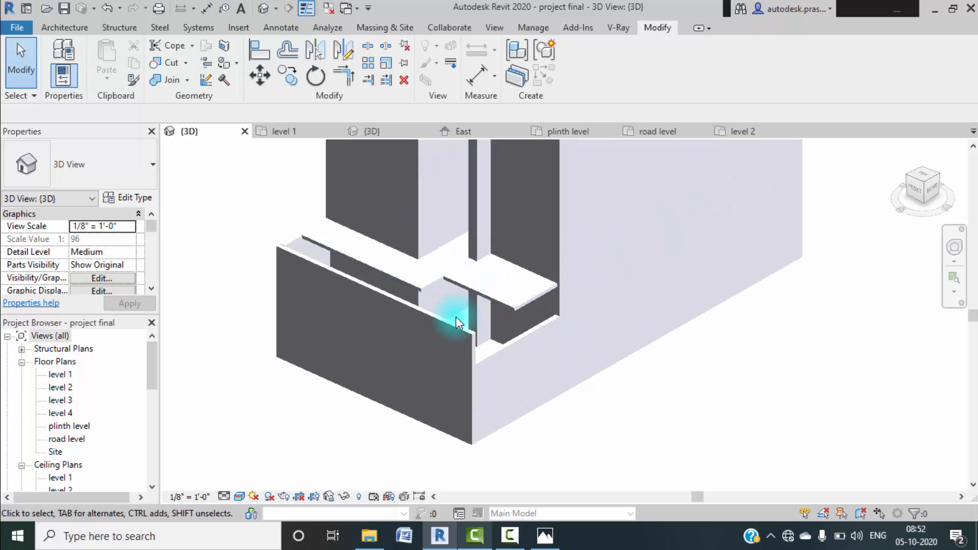
{"action": "left_click", "coordinate": [445, 322]}
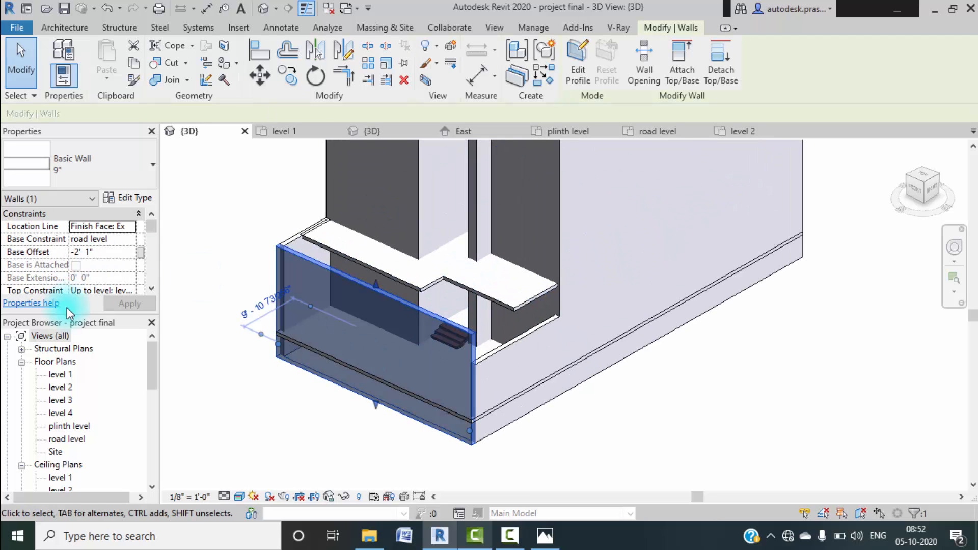
{"action": "scroll", "coordinate": [114, 265], "scroll_direction": "down", "scroll_amount": 1}
{"action": "left_click", "coordinate": [131, 264]}
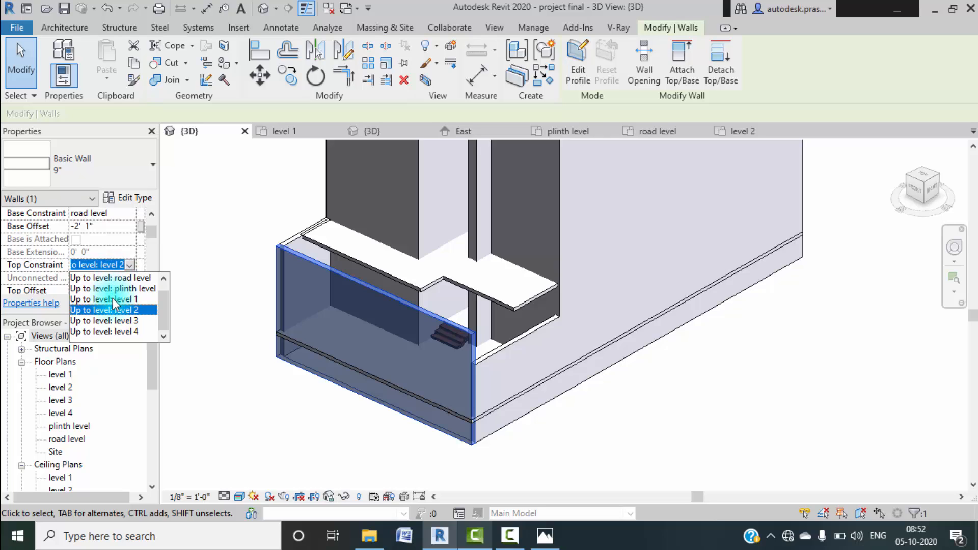
{"action": "scroll", "coordinate": [110, 288], "scroll_direction": "up", "scroll_amount": 1}
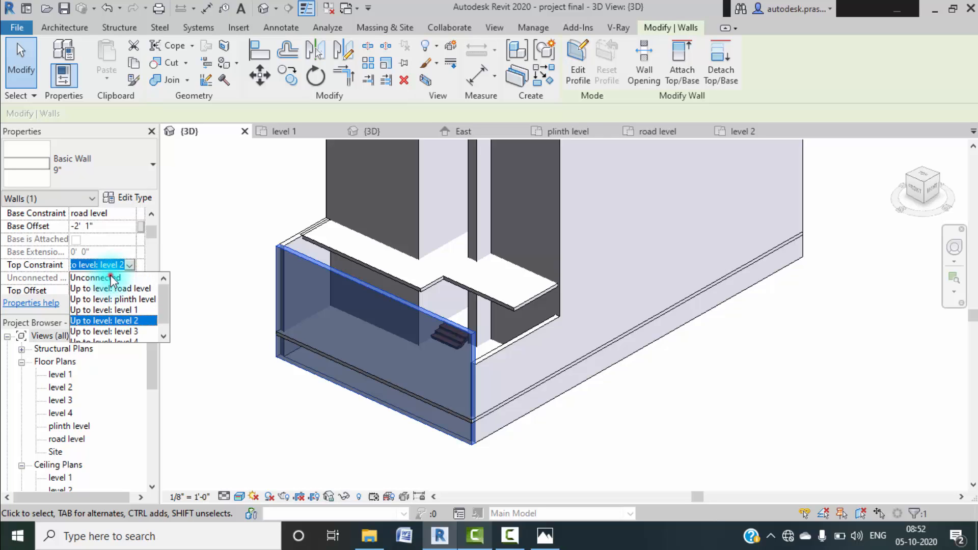
{"action": "left_click", "coordinate": [111, 277]}
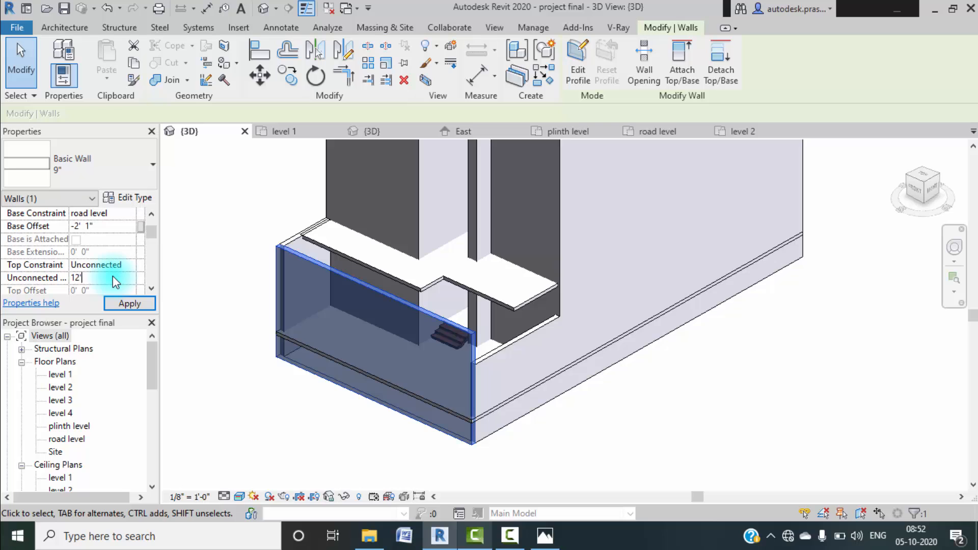
{"action": "left_click", "coordinate": [122, 297]}
{"action": "left_click", "coordinate": [189, 333]}
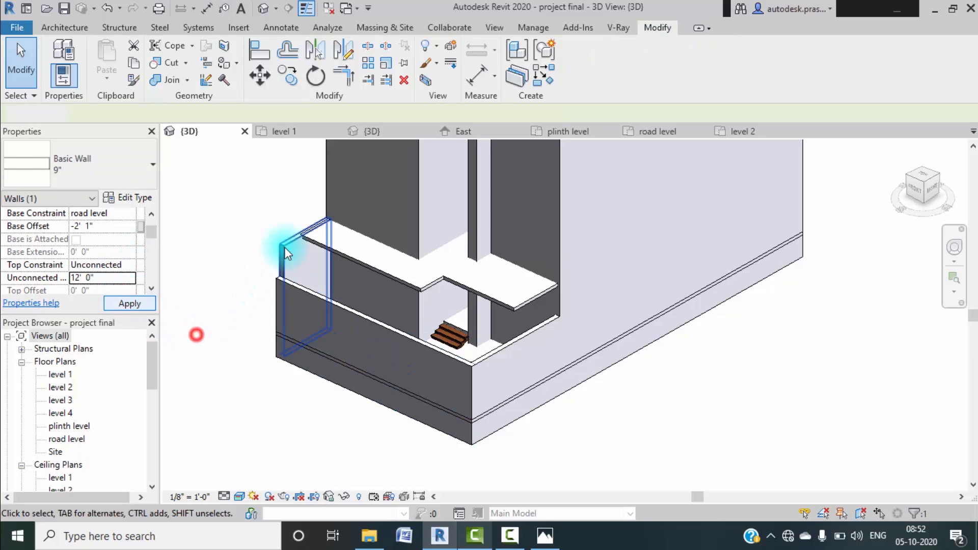
- Make the top of the short side wall beside the open area unconnected and set its height to 12'
{"action": "left_click", "coordinate": [284, 247]}
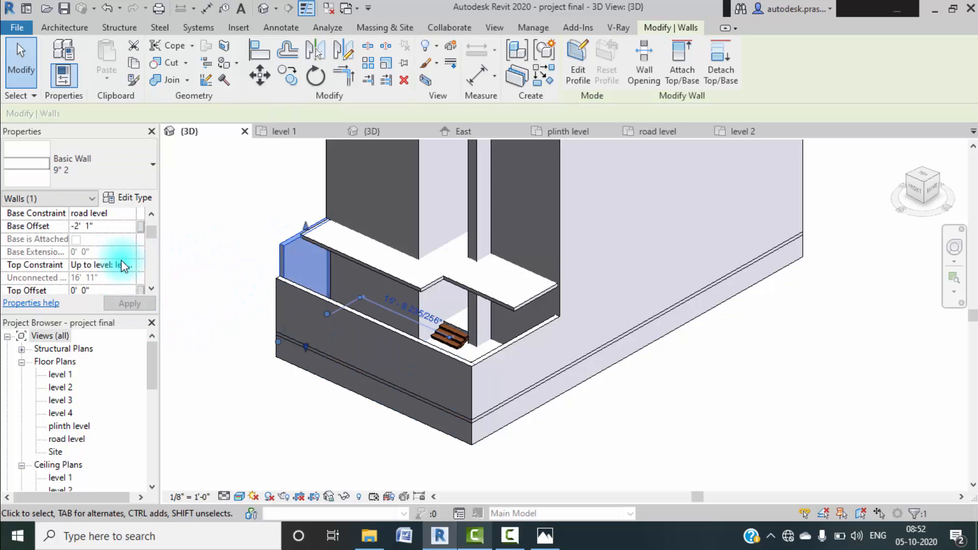
{"action": "left_click", "coordinate": [123, 265]}
{"action": "left_click", "coordinate": [131, 265]}
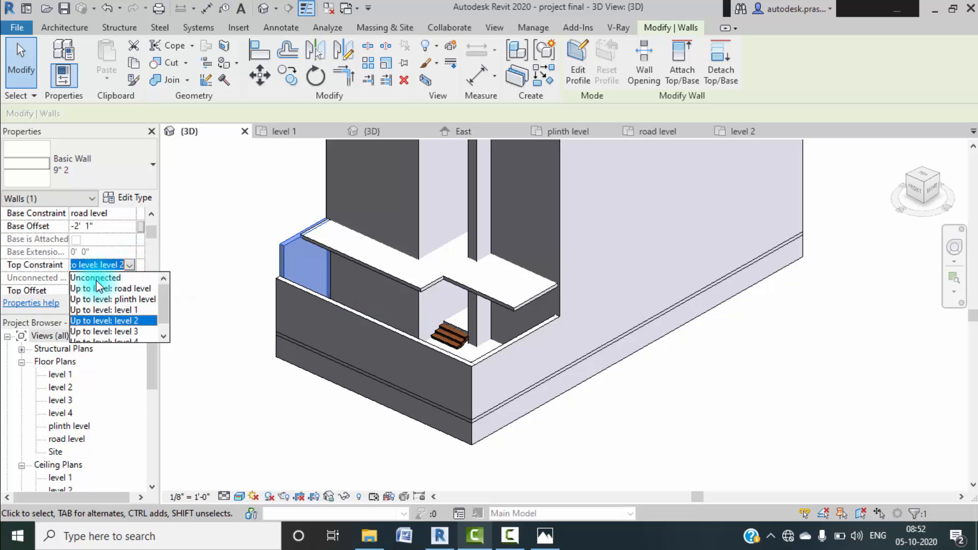
{"action": "left_click", "coordinate": [96, 279]}
{"action": "left_click", "coordinate": [109, 278]}
{"action": "type", "text": "1"}
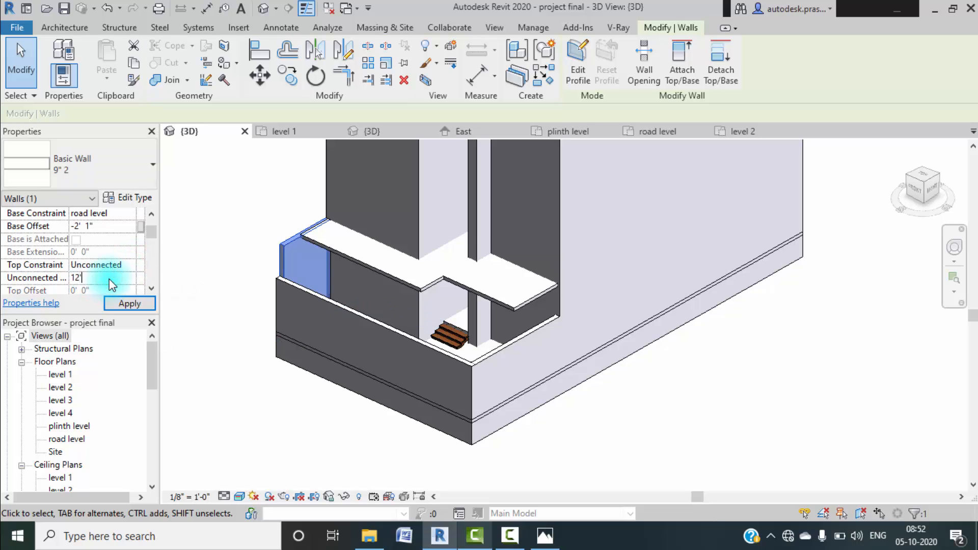
{"action": "type", "text": "2"}
{"action": "left_click", "coordinate": [135, 304]}
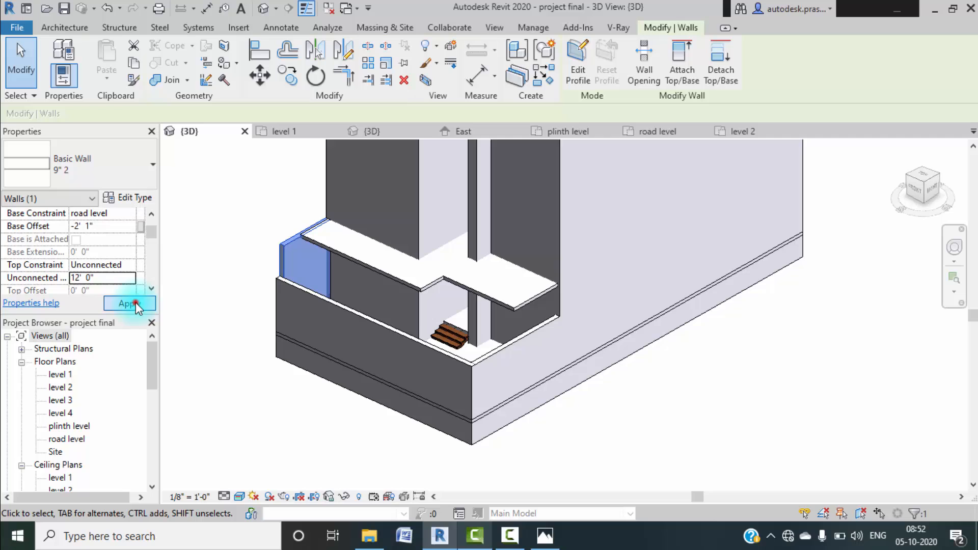
- Open the level 3 floor plan and make the imported drawing B123 G1.dwg (3) visible in it
{"action": "left_click", "coordinate": [254, 347]}
{"action": "scroll", "coordinate": [308, 342], "scroll_direction": "down", "scroll_amount": 3}
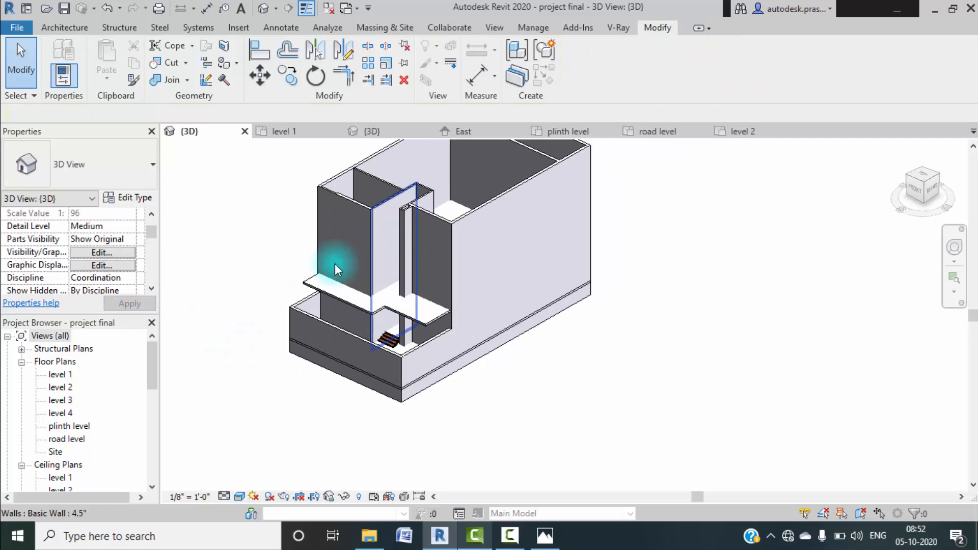
{"action": "double_click", "coordinate": [60, 401]}
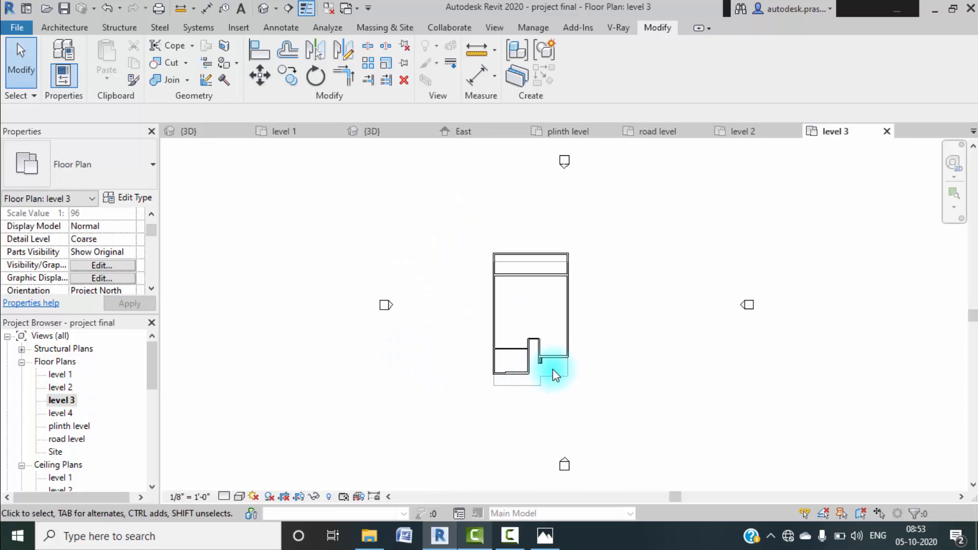
{"action": "scroll", "coordinate": [555, 375], "scroll_direction": "up", "scroll_amount": 5}
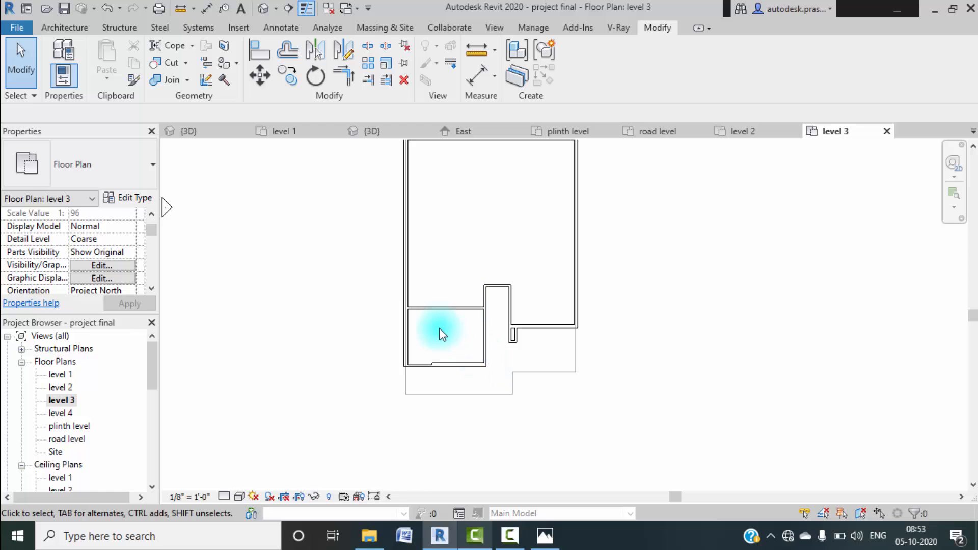
{"action": "key", "text": "v"}
{"action": "key", "text": "g"}
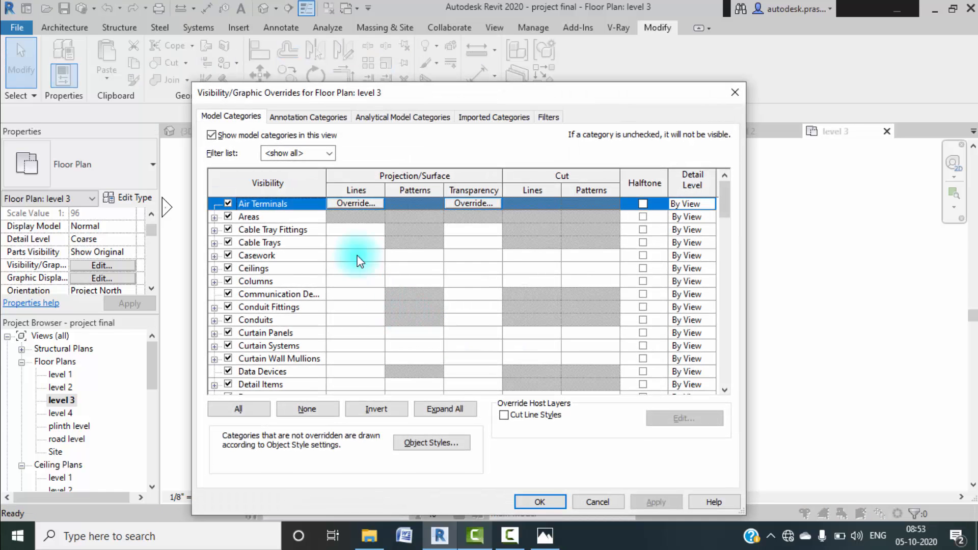
{"action": "left_click", "coordinate": [483, 118]}
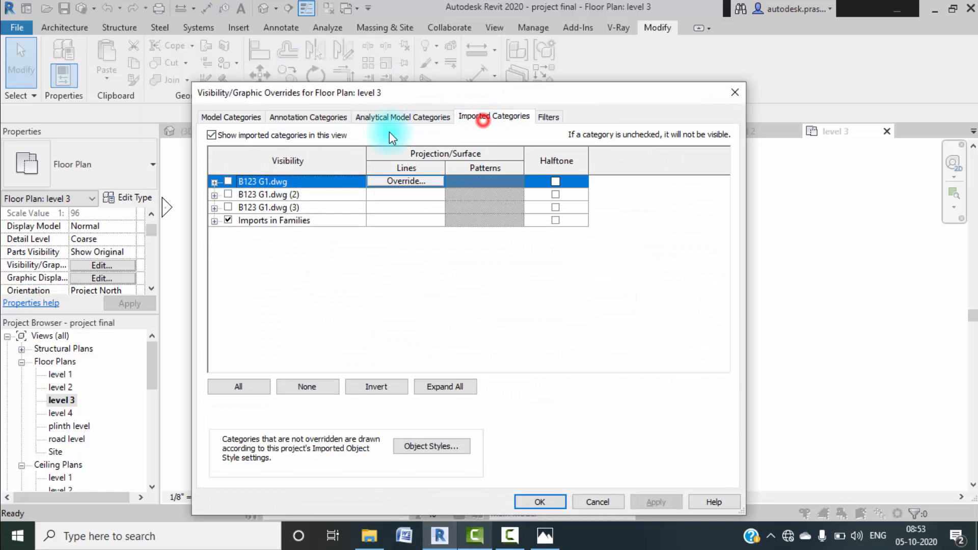
{"action": "left_click", "coordinate": [227, 207]}
{"action": "left_click", "coordinate": [643, 504]}
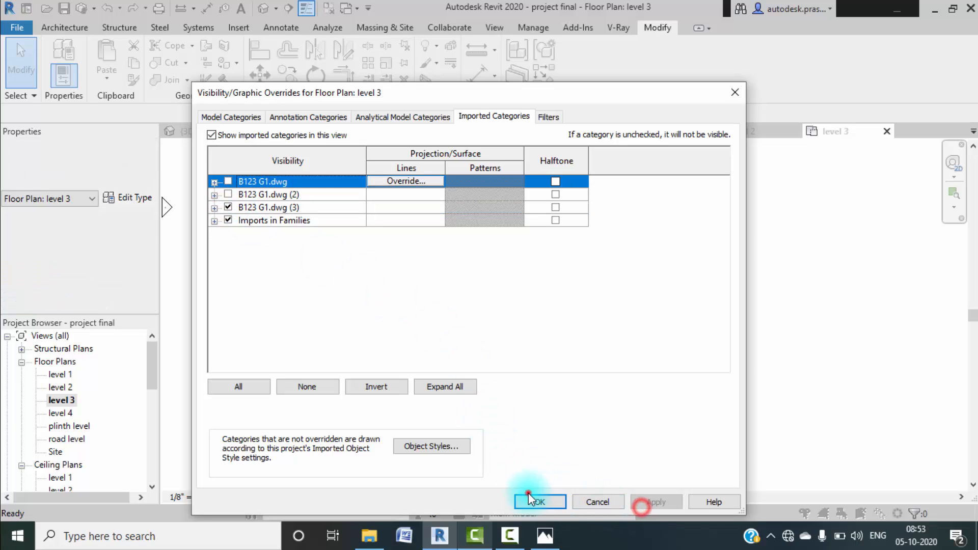
{"action": "left_click", "coordinate": [540, 502]}
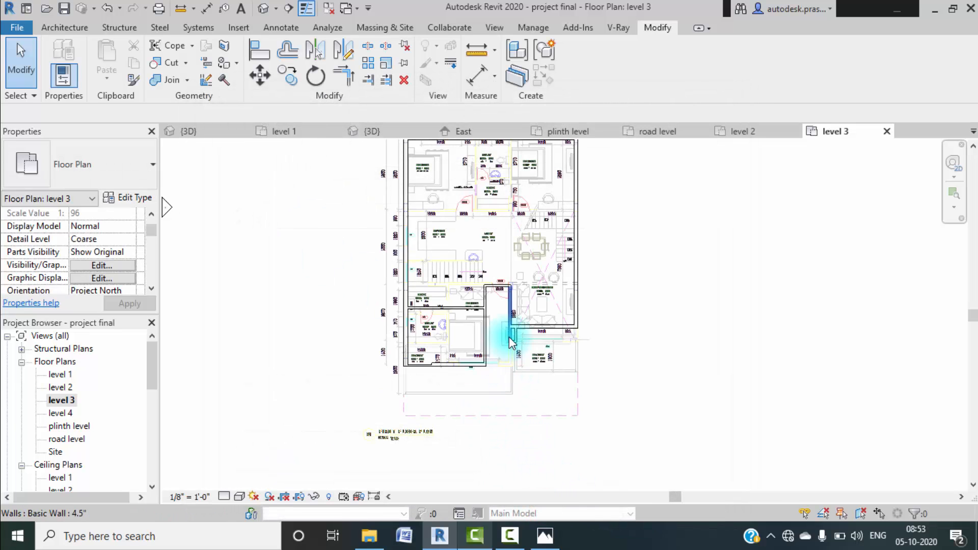
- Examine the front balcony layout on level 3, comparing it with the level 3 floor plan of the b123 elevation project
{"action": "middle_click_drag", "start_coordinate": [598, 390], "coordinate": [565, 358]}
{"action": "scroll", "coordinate": [521, 348], "scroll_direction": "up", "scroll_amount": 2}
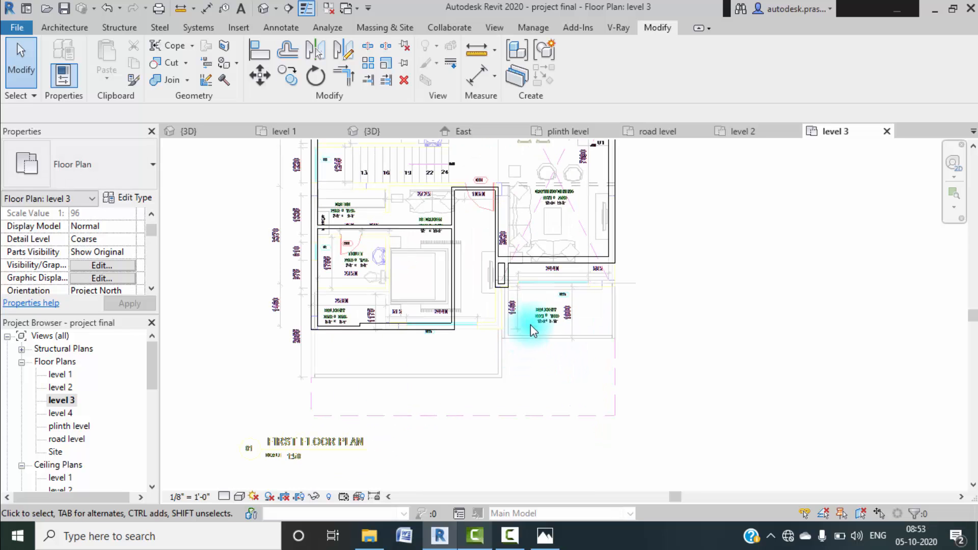
{"action": "left_click", "coordinate": [374, 132]}
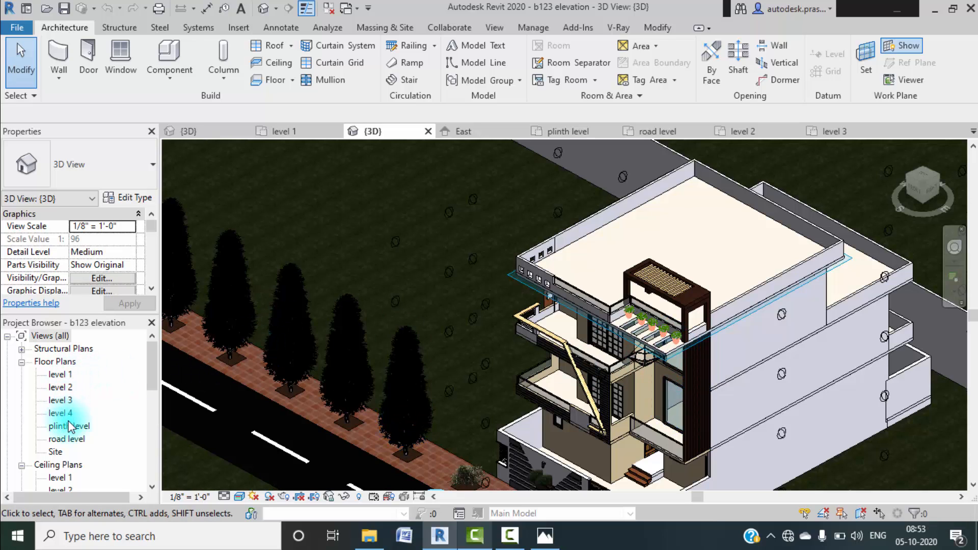
{"action": "double_click", "coordinate": [61, 401]}
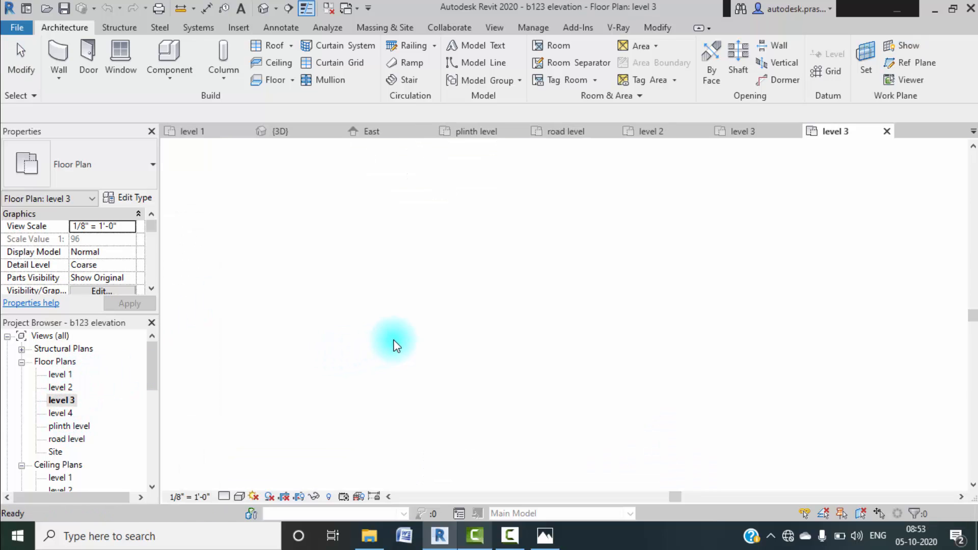
{"action": "scroll", "coordinate": [599, 395], "scroll_direction": "up", "scroll_amount": 8}
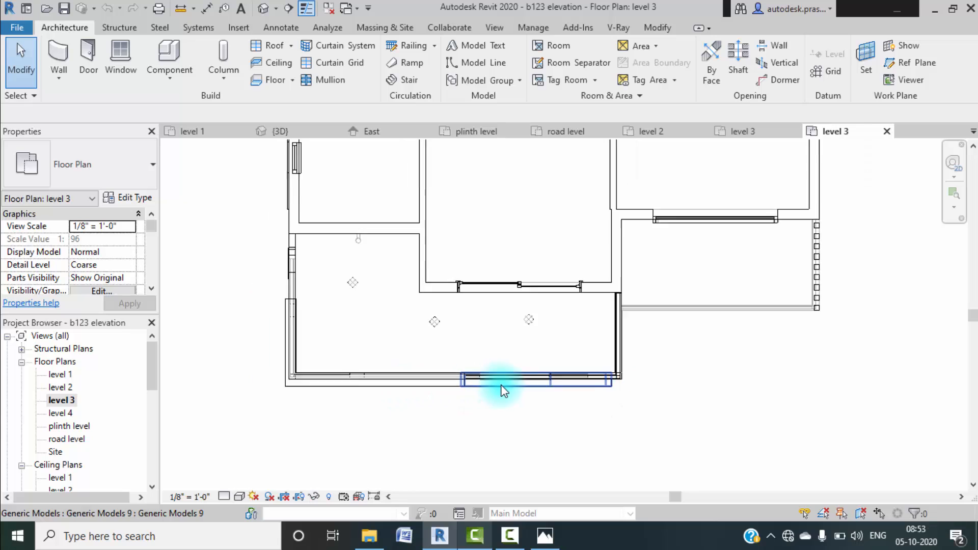
{"action": "scroll", "coordinate": [586, 393], "scroll_direction": "down", "scroll_amount": 4}
{"action": "middle_click_drag", "start_coordinate": [597, 394], "coordinate": [572, 413]}
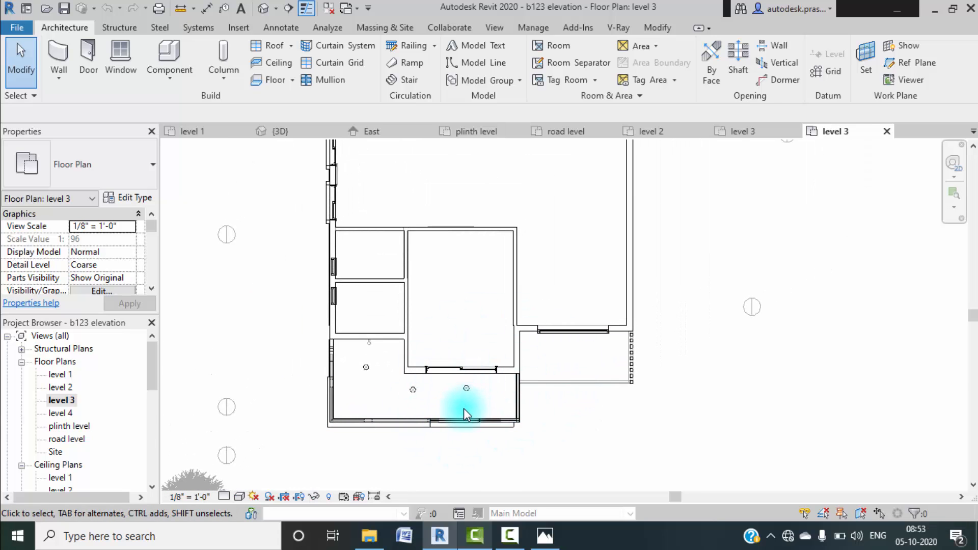
{"action": "scroll", "coordinate": [461, 406], "scroll_direction": "down", "scroll_amount": 2}
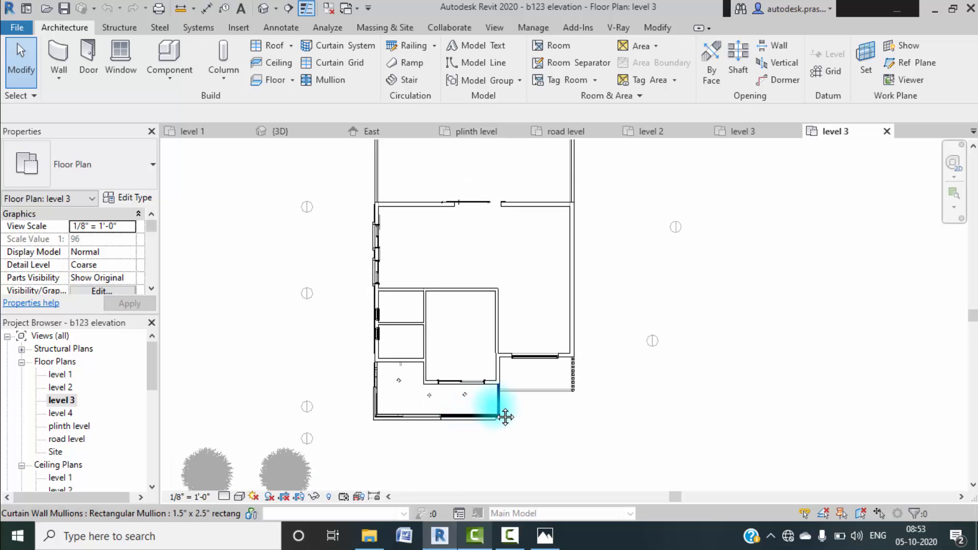
{"action": "scroll", "coordinate": [493, 417], "scroll_direction": "down", "scroll_amount": 2}
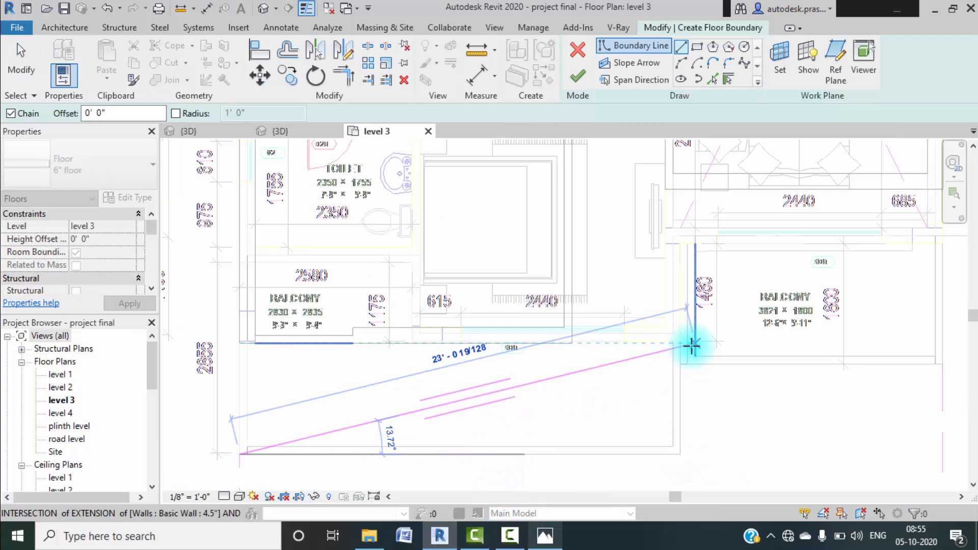
- Discard the unfinished floor boundary sketch on level 3 and return to the 3D view of project final
{"action": "key", "text": "Escape"}
{"action": "key", "text": "Escape"}
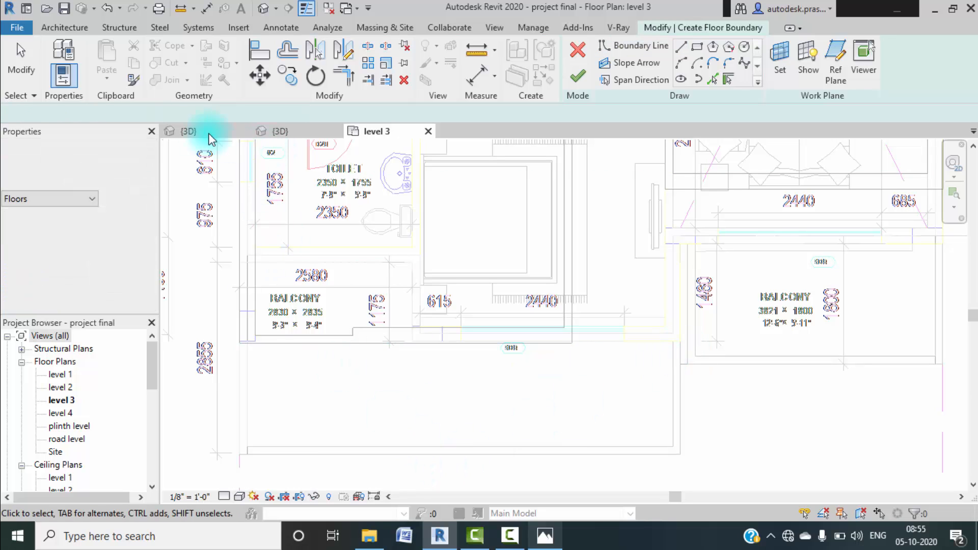
{"action": "left_click", "coordinate": [193, 132]}
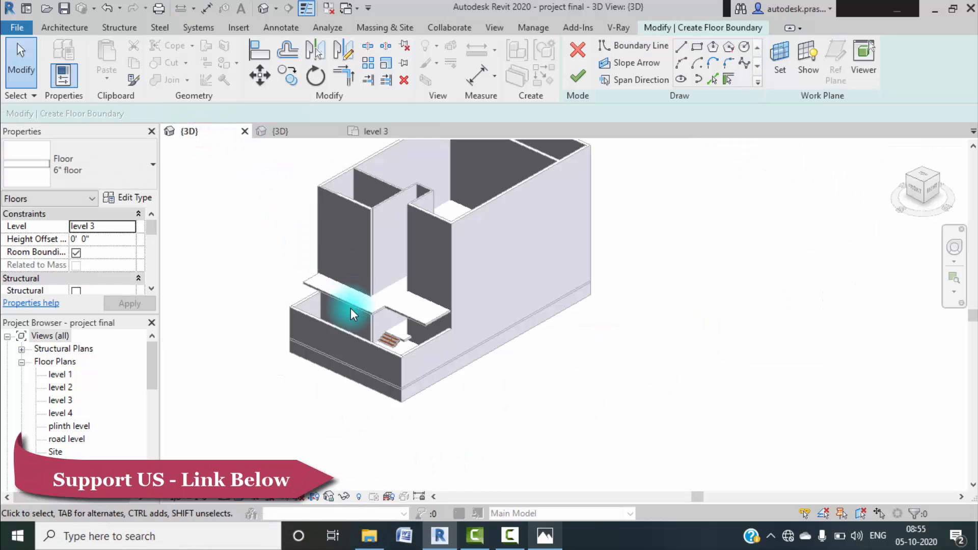
{"action": "left_click", "coordinate": [577, 75]}
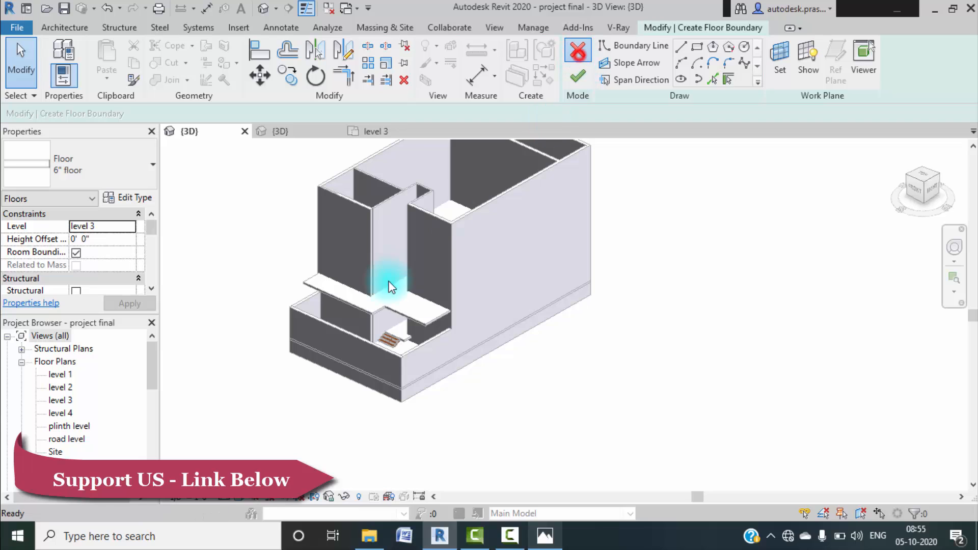
- Copy the level 2 floor slab and paste it aligned to level 3
{"action": "left_click", "coordinate": [389, 315]}
{"action": "left_click", "coordinate": [389, 316]}
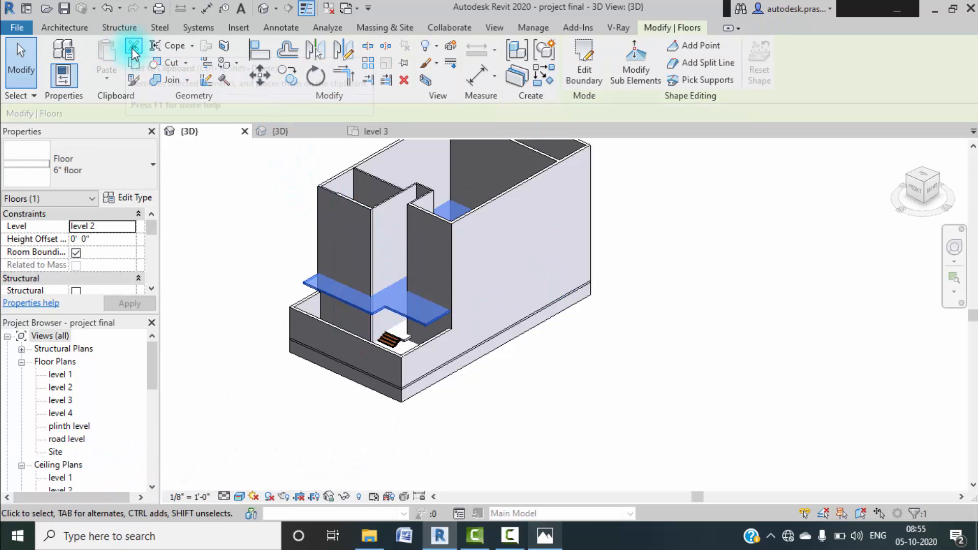
{"action": "left_click", "coordinate": [107, 79]}
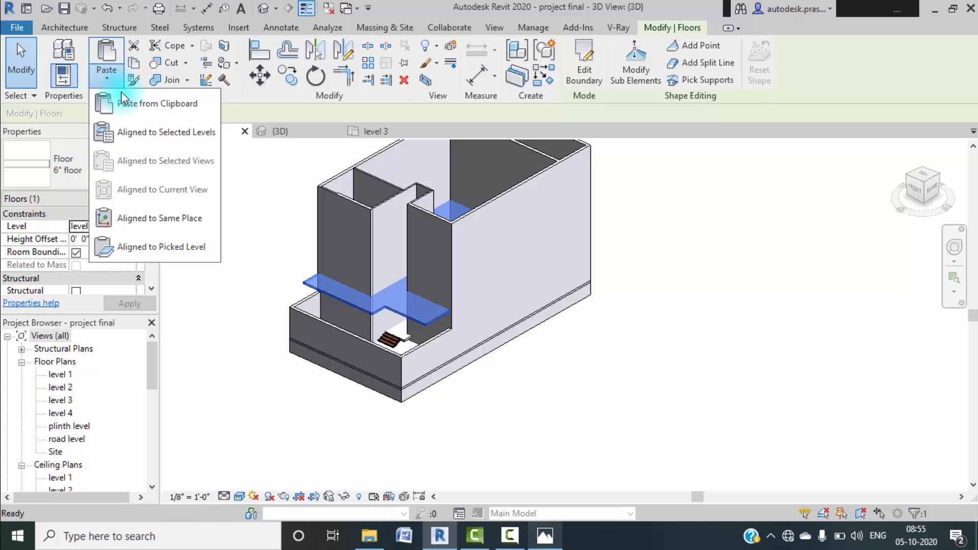
{"action": "left_click", "coordinate": [131, 136]}
{"action": "left_click", "coordinate": [417, 190]}
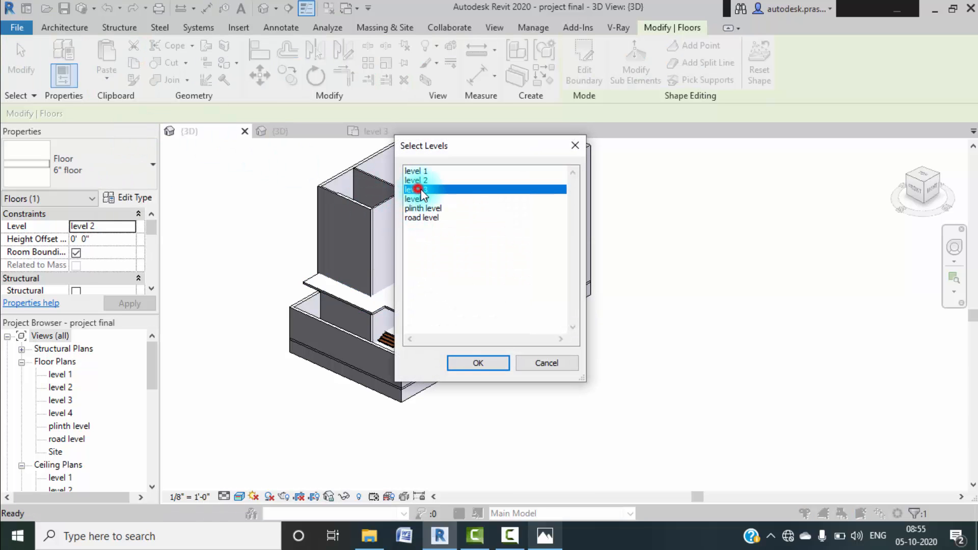
{"action": "left_click", "coordinate": [466, 365]}
{"action": "left_click", "coordinate": [618, 415]}
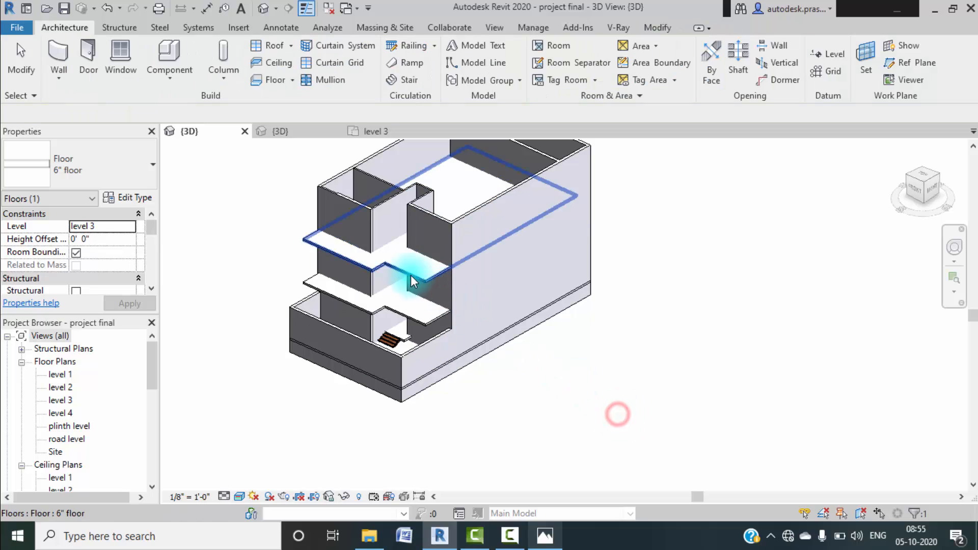
- Edit the level 3 floor boundary in plan, moving the edge in front of the drawing/dining balcony back to the sliding-door line
{"action": "left_click", "coordinate": [417, 274]}
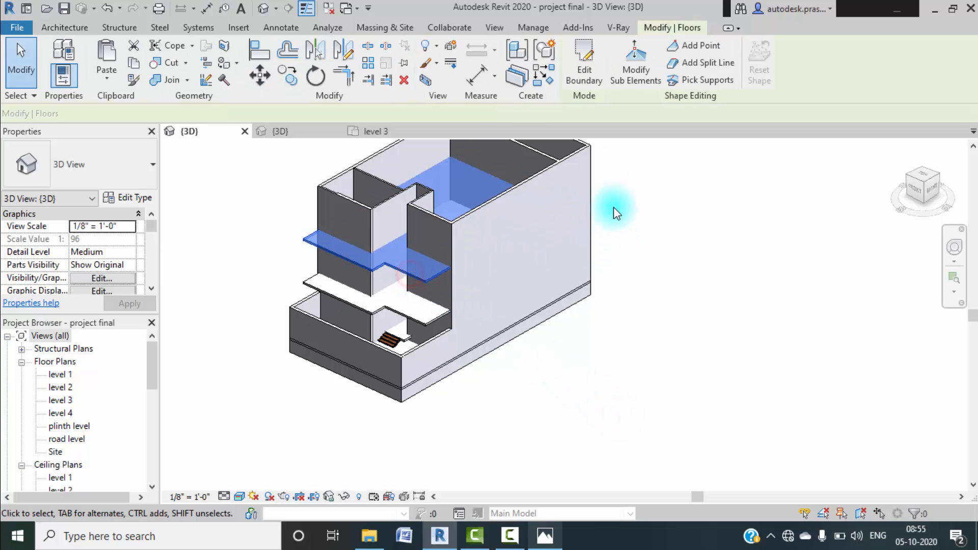
{"action": "left_click", "coordinate": [589, 72]}
{"action": "double_click", "coordinate": [60, 400]}
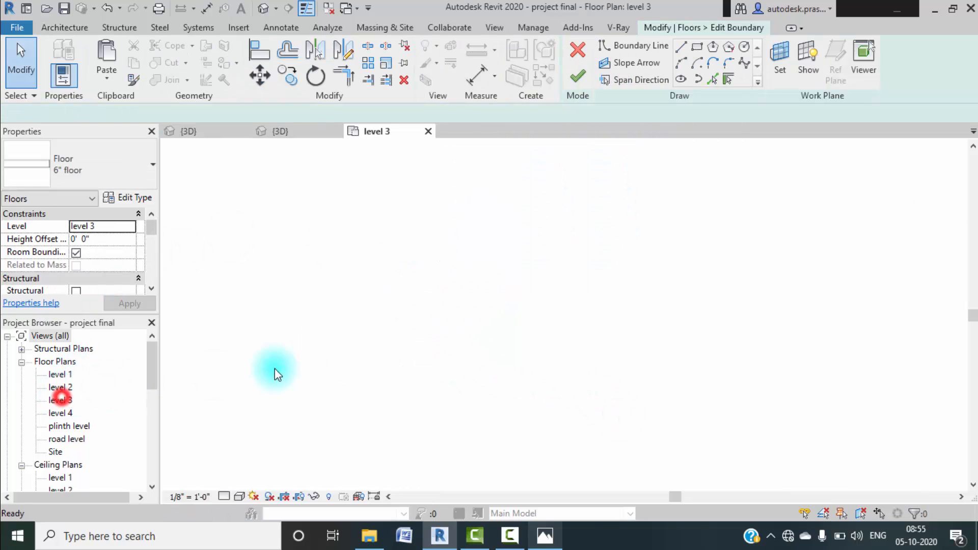
{"action": "middle_click_drag", "start_coordinate": [559, 359], "coordinate": [551, 353]}
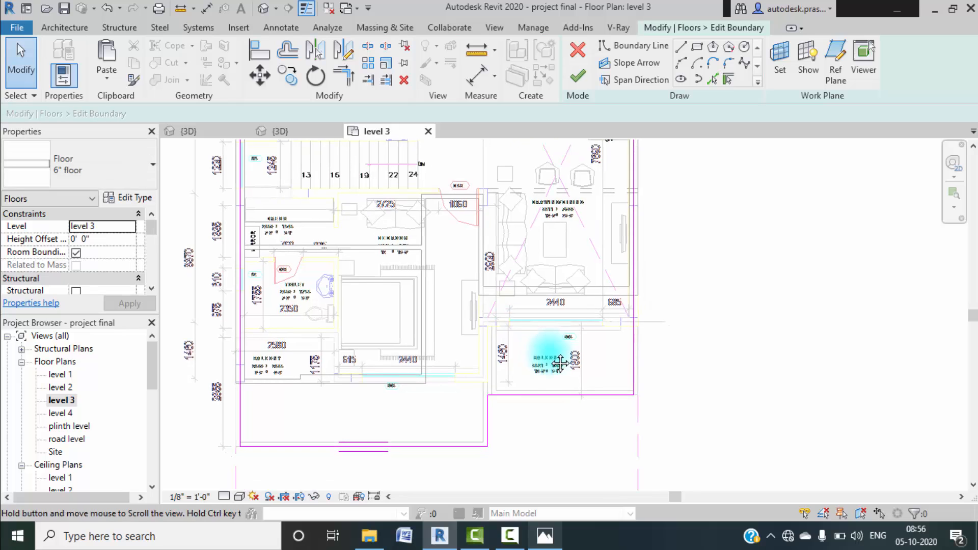
{"action": "left_click", "coordinate": [518, 394]}
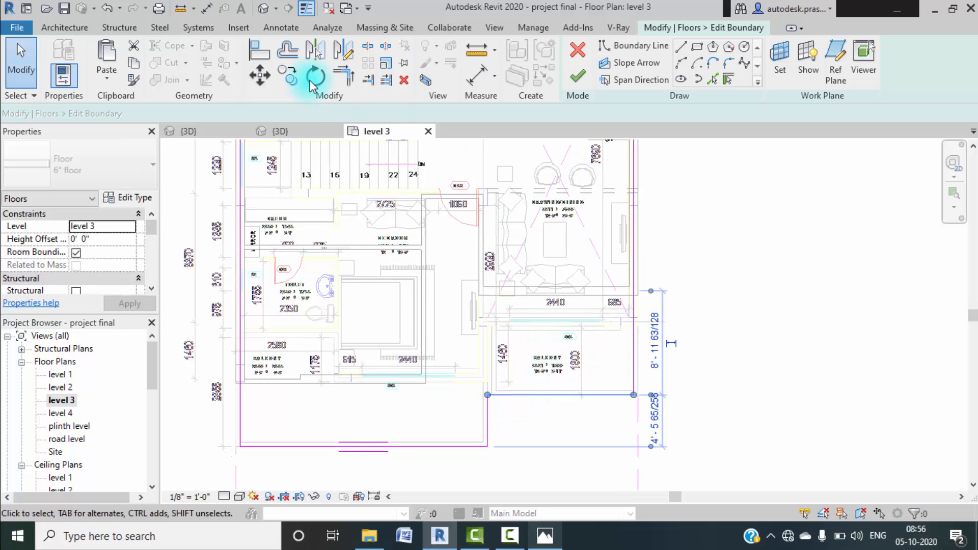
{"action": "left_click", "coordinate": [271, 81]}
{"action": "left_click", "coordinate": [633, 395]}
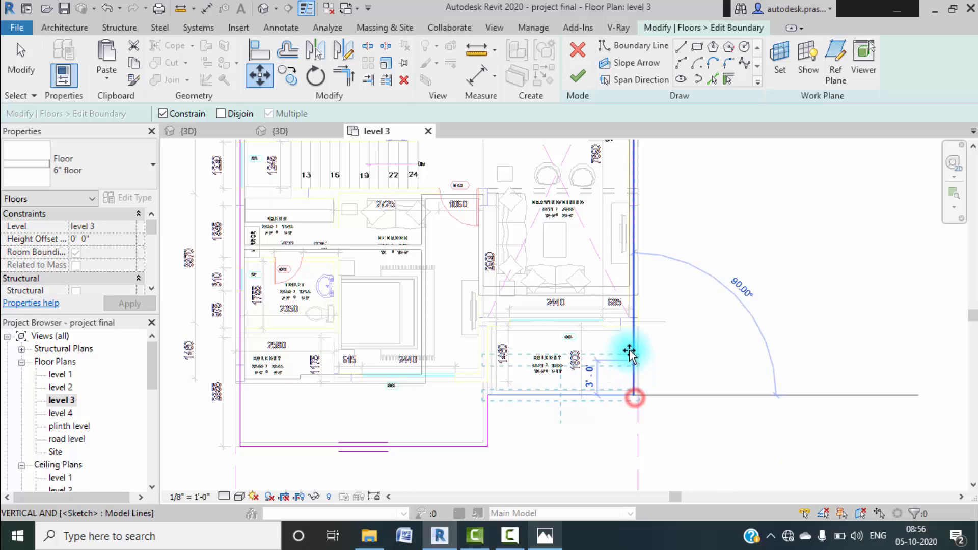
{"action": "scroll", "coordinate": [627, 330], "scroll_direction": "up", "scroll_amount": 5}
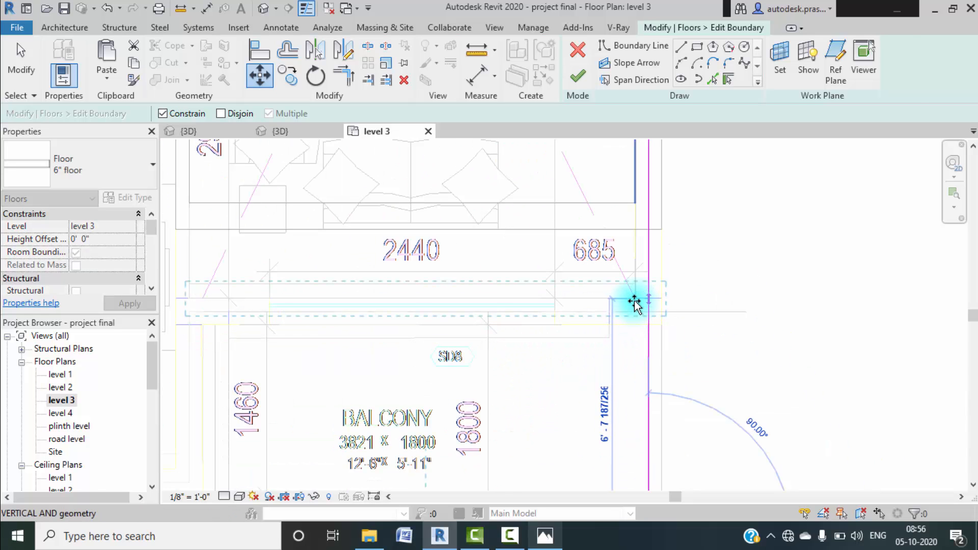
{"action": "left_click", "coordinate": [634, 300]}
{"action": "scroll", "coordinate": [627, 330], "scroll_direction": "down", "scroll_amount": 4}
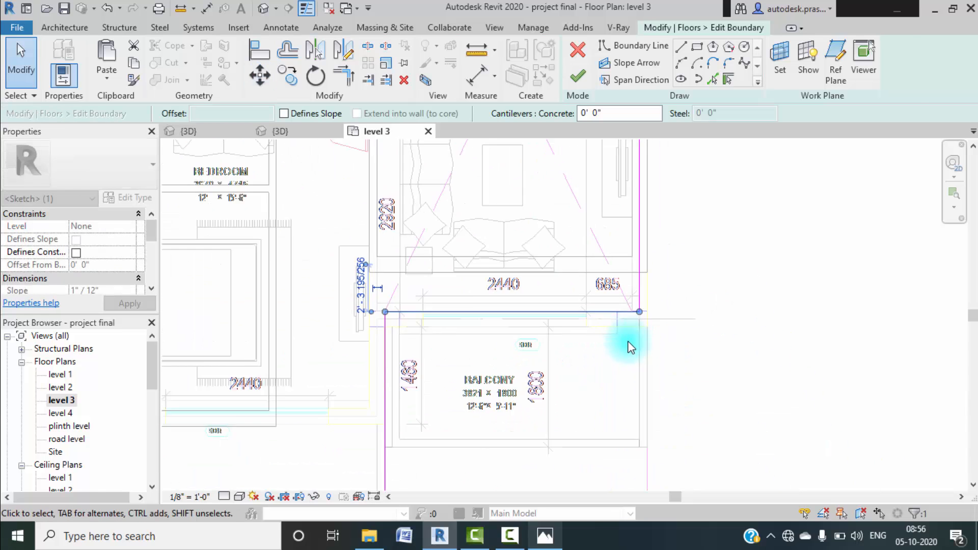
{"action": "left_click", "coordinate": [580, 80]}
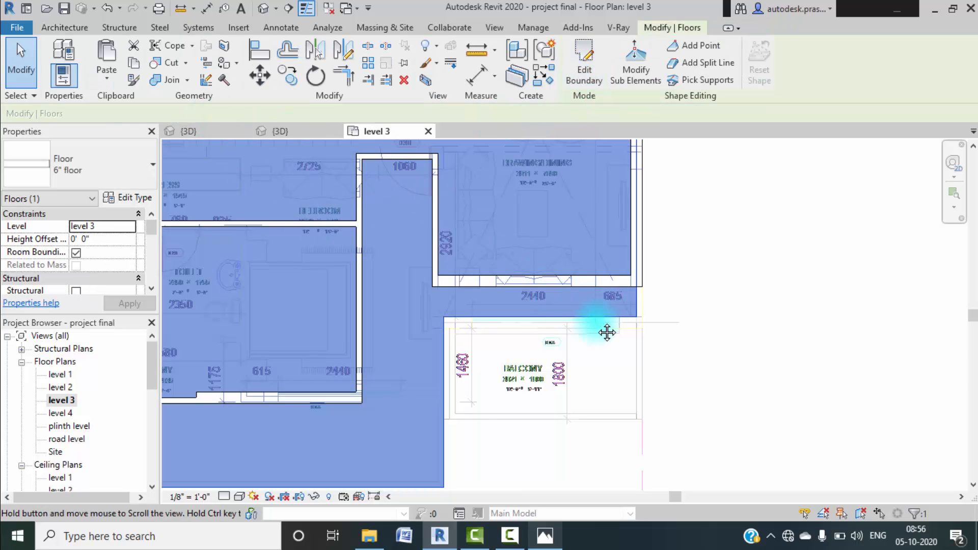
- Reopen the level 3 floor boundary to check the moved edge against the imported plan, and close the sketch
{"action": "middle_click_drag", "start_coordinate": [607, 332], "coordinate": [592, 346]}
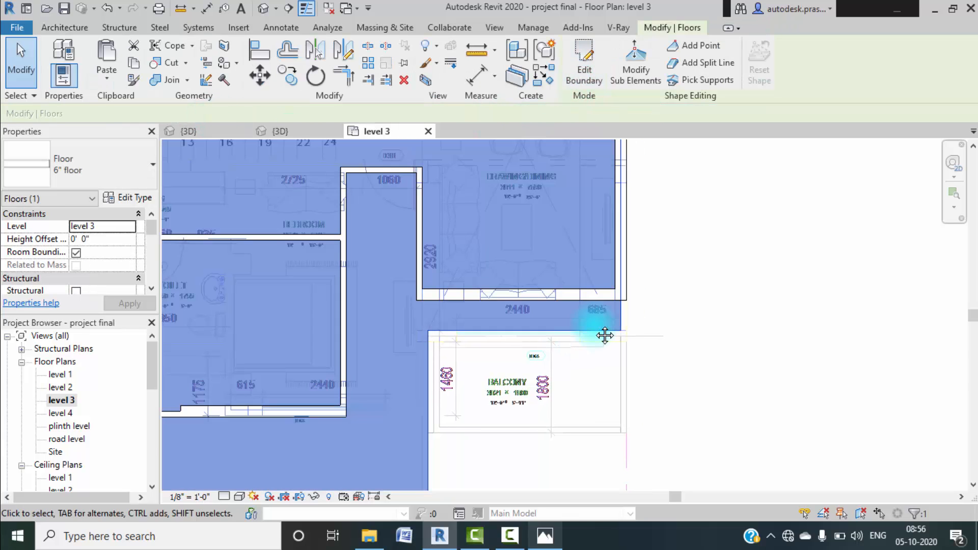
{"action": "left_click", "coordinate": [584, 77]}
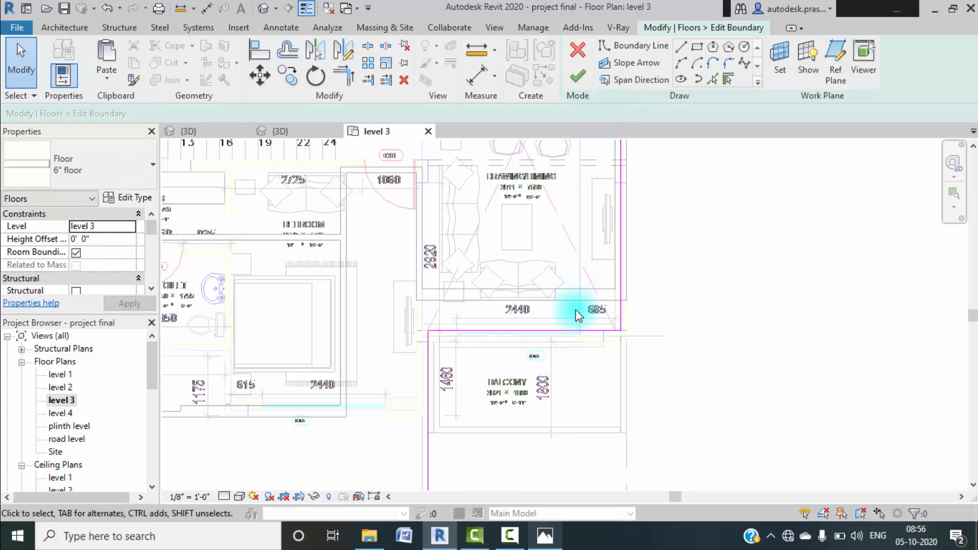
{"action": "scroll", "coordinate": [599, 332], "scroll_direction": "up", "scroll_amount": 2}
{"action": "scroll", "coordinate": [601, 332], "scroll_direction": "down", "scroll_amount": 5}
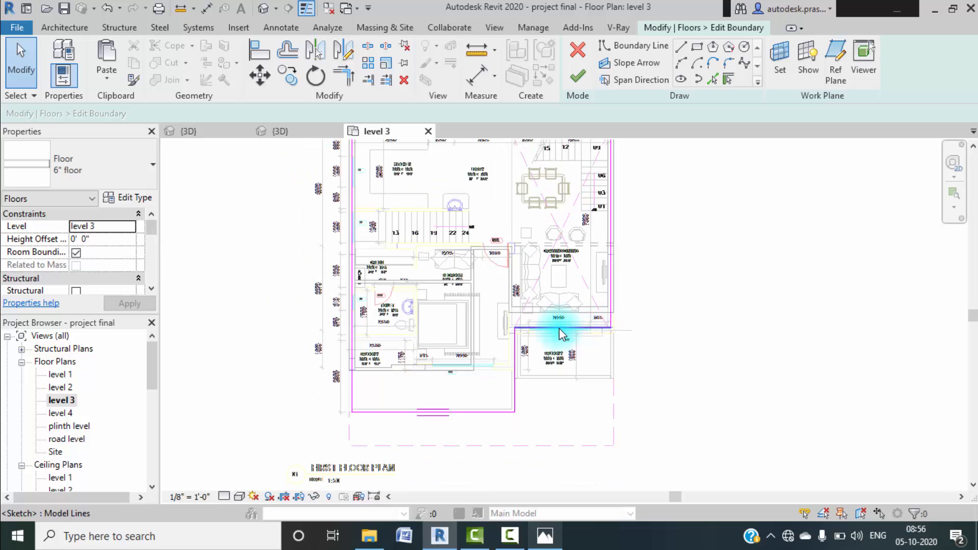
{"action": "scroll", "coordinate": [558, 328], "scroll_direction": "up", "scroll_amount": 3}
{"action": "left_click", "coordinate": [579, 81]}
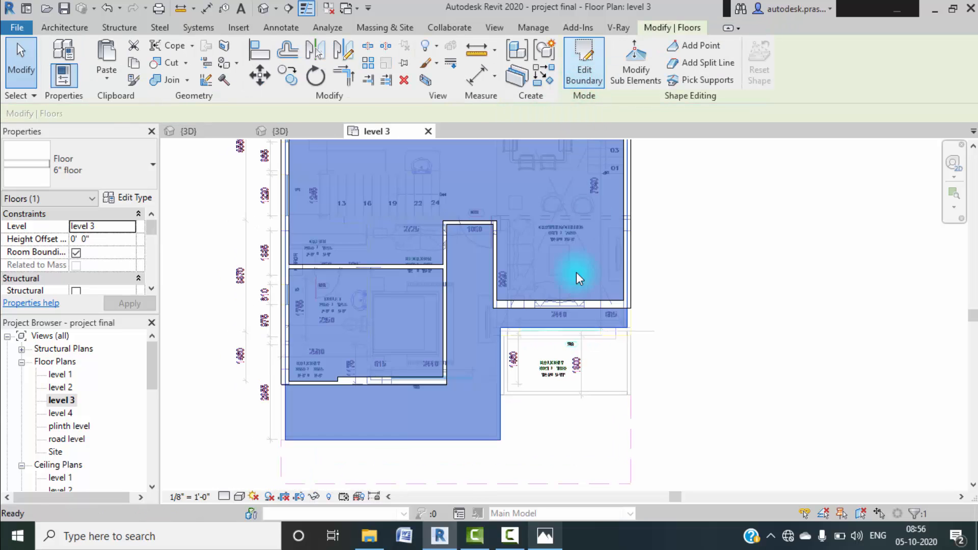
- Move the 9" wall in front of the drawing/dining room forward to the balcony sliding-door line, unjoining the elements that conflict
{"action": "left_click", "coordinate": [577, 304]}
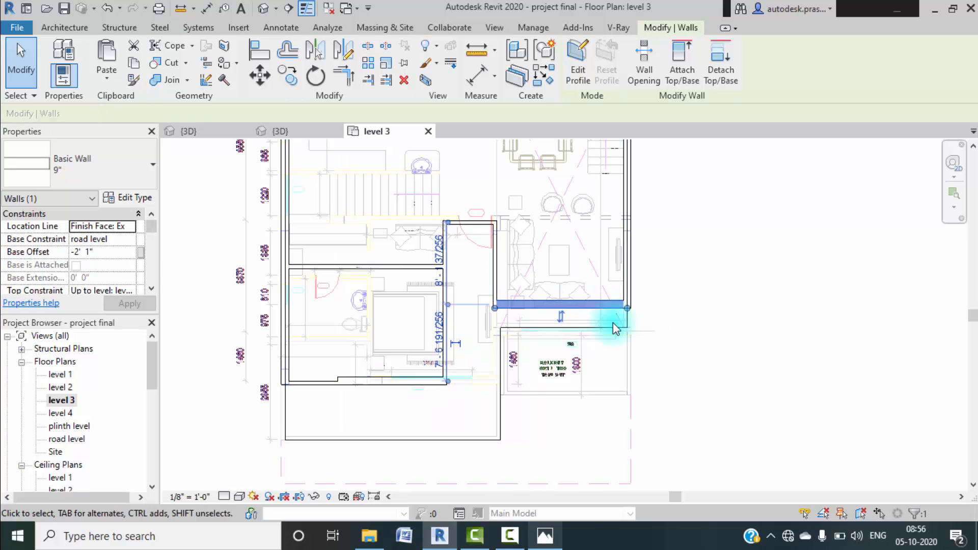
{"action": "scroll", "coordinate": [613, 322], "scroll_direction": "up", "scroll_amount": 5}
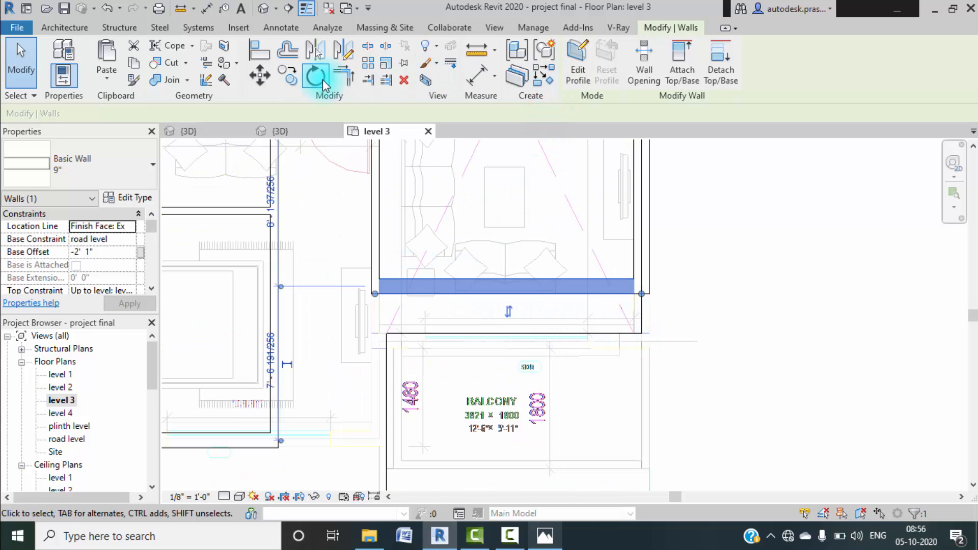
{"action": "left_click", "coordinate": [266, 78]}
{"action": "scroll", "coordinate": [644, 288], "scroll_direction": "up", "scroll_amount": 3}
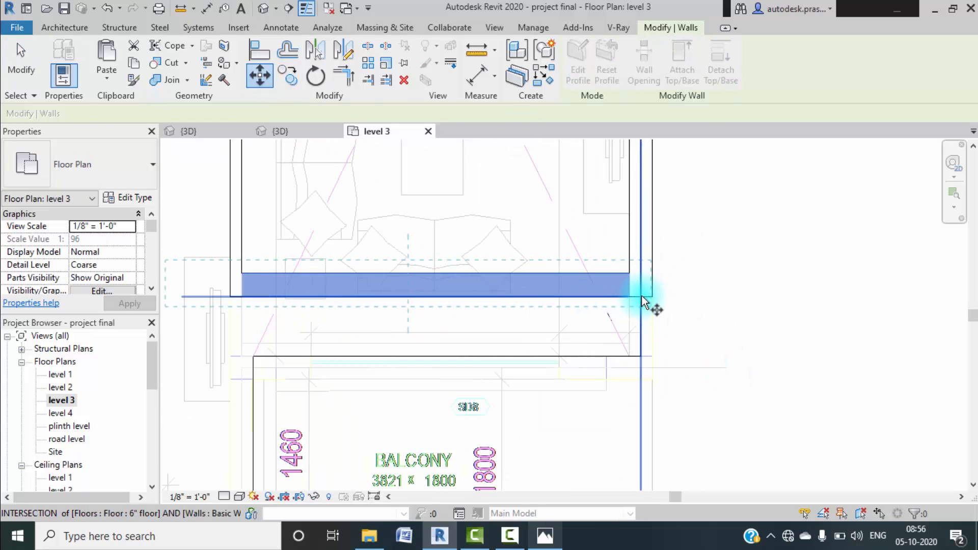
{"action": "left_click", "coordinate": [642, 294]}
{"action": "left_click", "coordinate": [642, 365]}
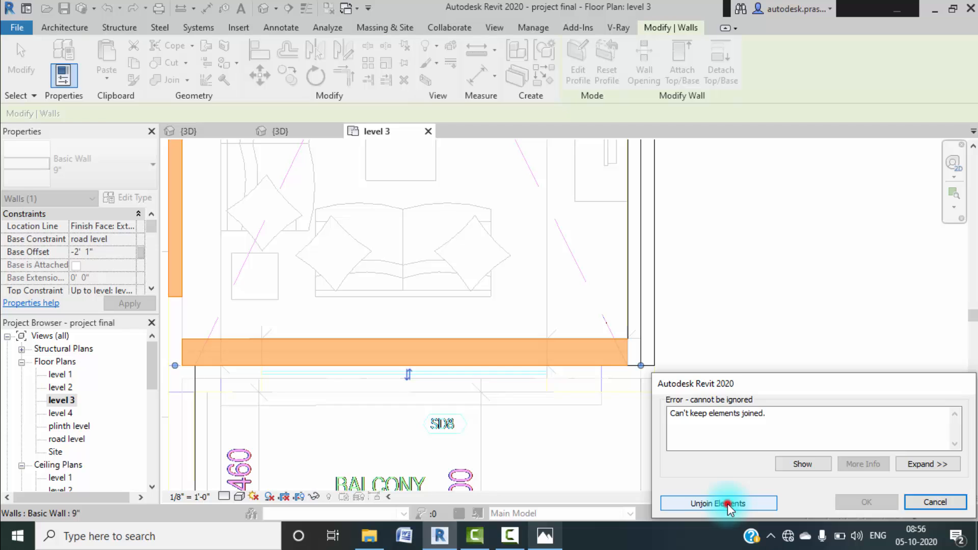
{"action": "left_click", "coordinate": [728, 504]}
- Extend the drawing/dining room's side wall next to the passage to meet the moved front wall
{"action": "scroll", "coordinate": [701, 319], "scroll_direction": "down", "scroll_amount": 2}
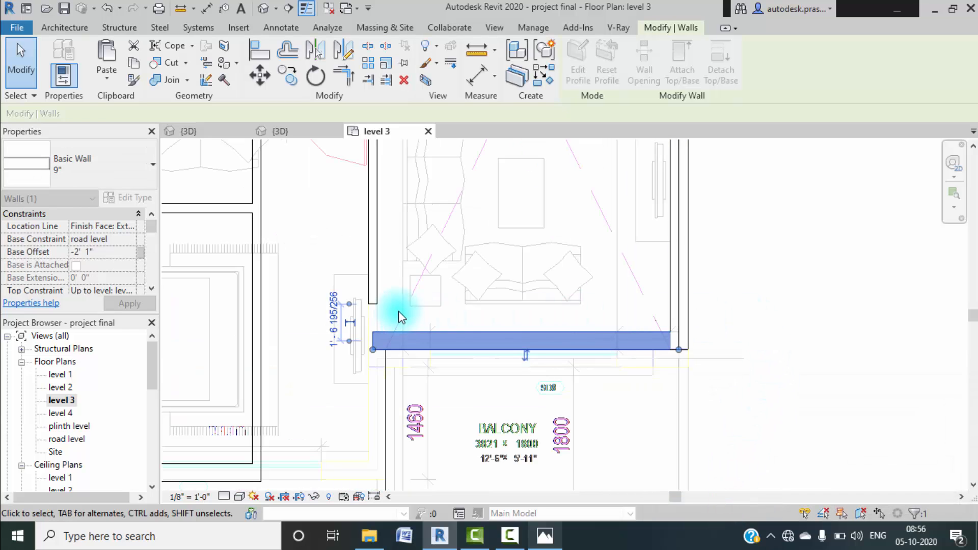
{"action": "left_click", "coordinate": [373, 293]}
{"action": "left_click_drag", "start_coordinate": [369, 304], "coordinate": [371, 339]}
{"action": "left_click", "coordinate": [800, 280]}
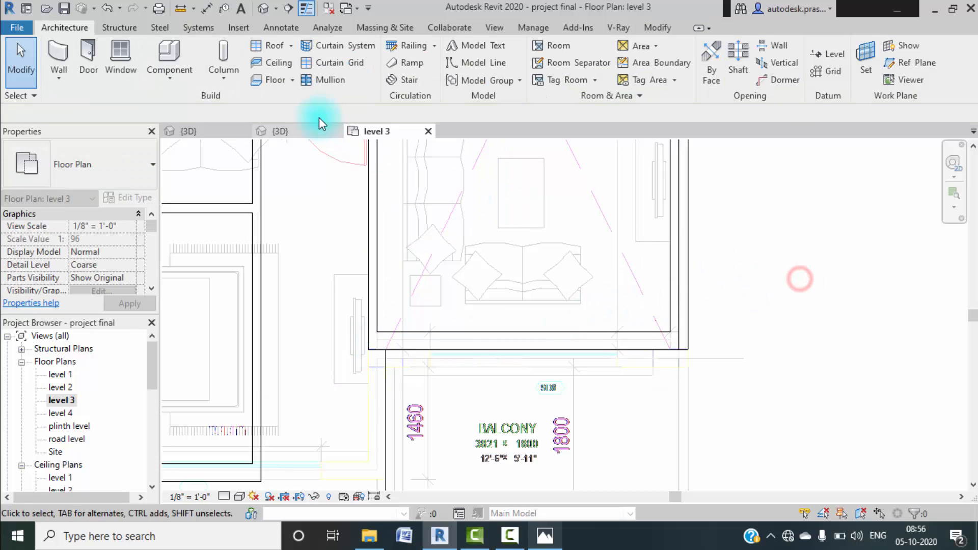
- In project final's 3D view, set the top constraint of the short 4.5" wall in the front passage recess to Up to level: level 2
{"action": "left_click", "coordinate": [281, 130]}
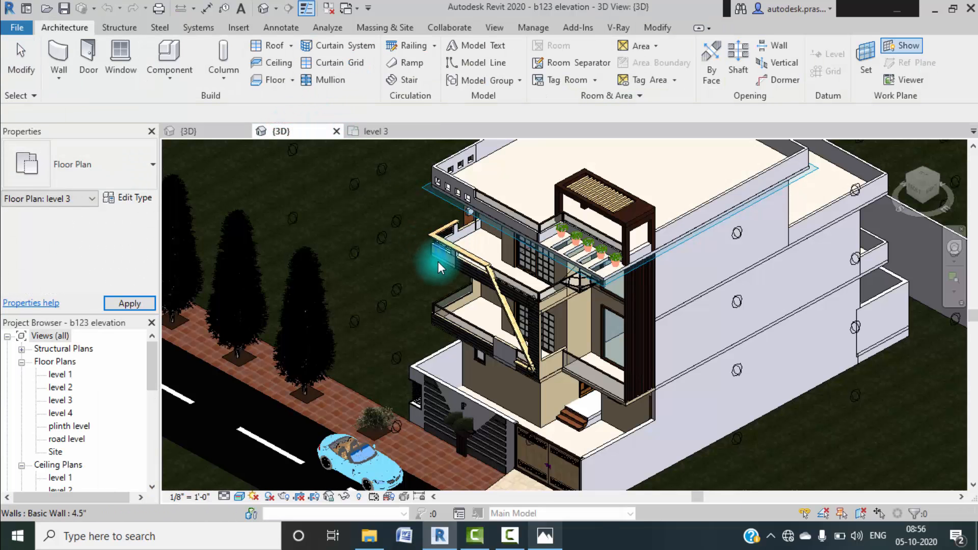
{"action": "left_click", "coordinate": [220, 130]}
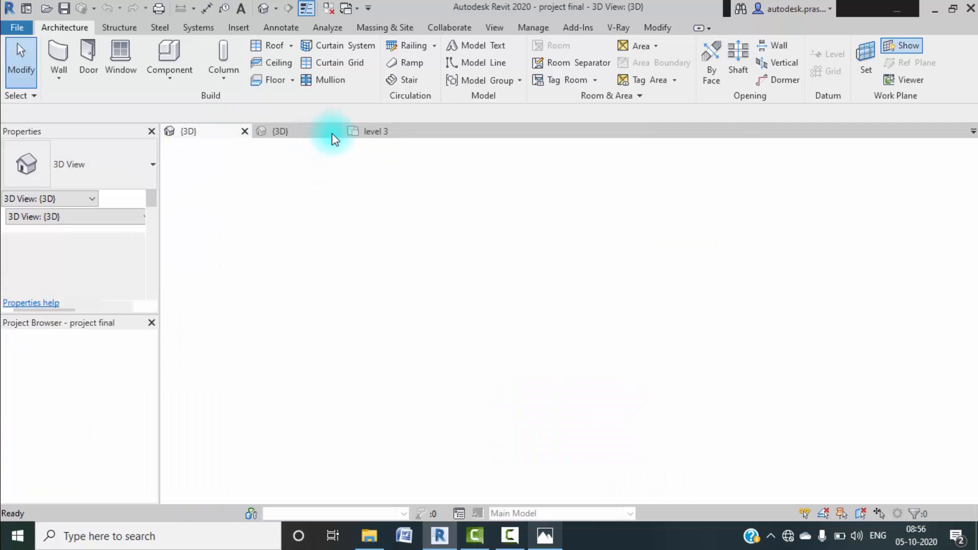
{"action": "scroll", "coordinate": [452, 300], "scroll_direction": "up", "scroll_amount": 3}
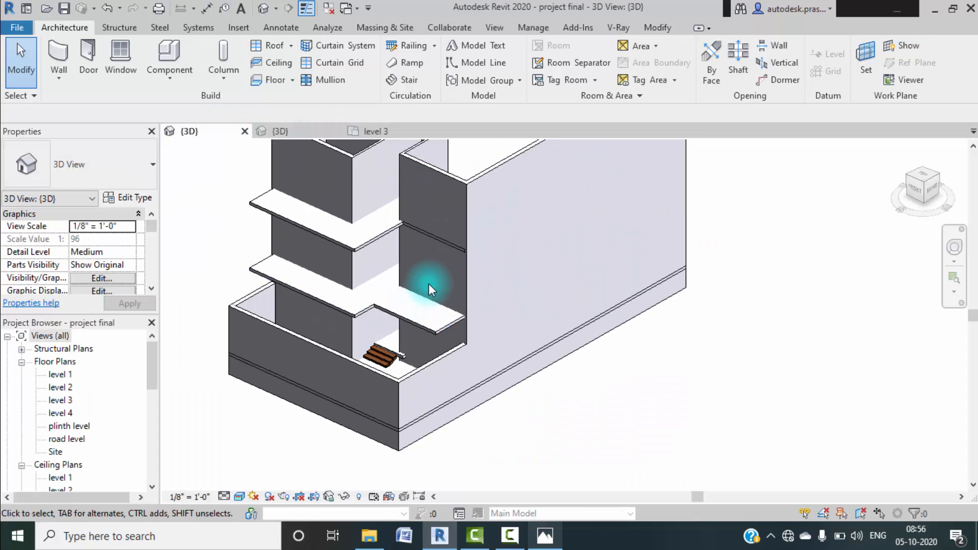
{"action": "middle_click_drag", "start_coordinate": [417, 239], "coordinate": [436, 299]}
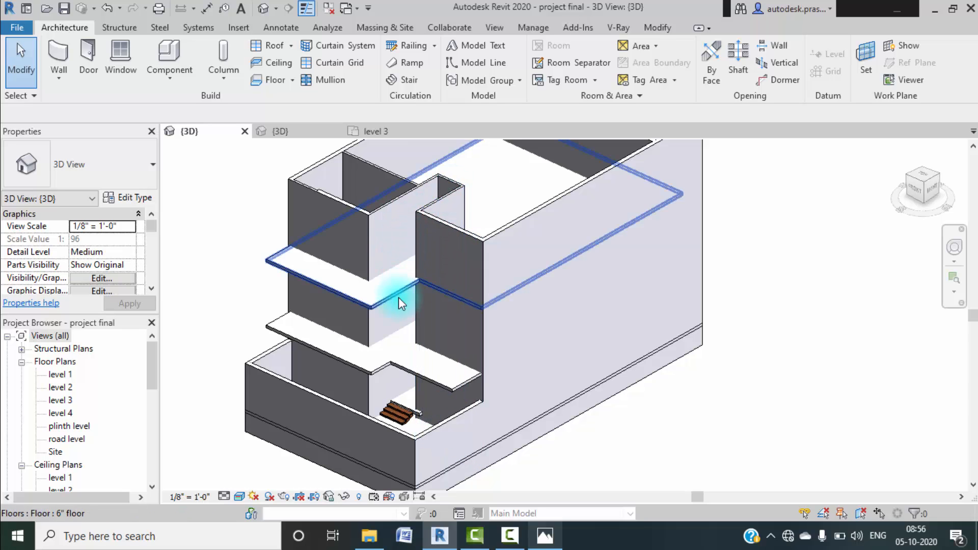
{"action": "scroll", "coordinate": [426, 307], "scroll_direction": "down", "scroll_amount": 2}
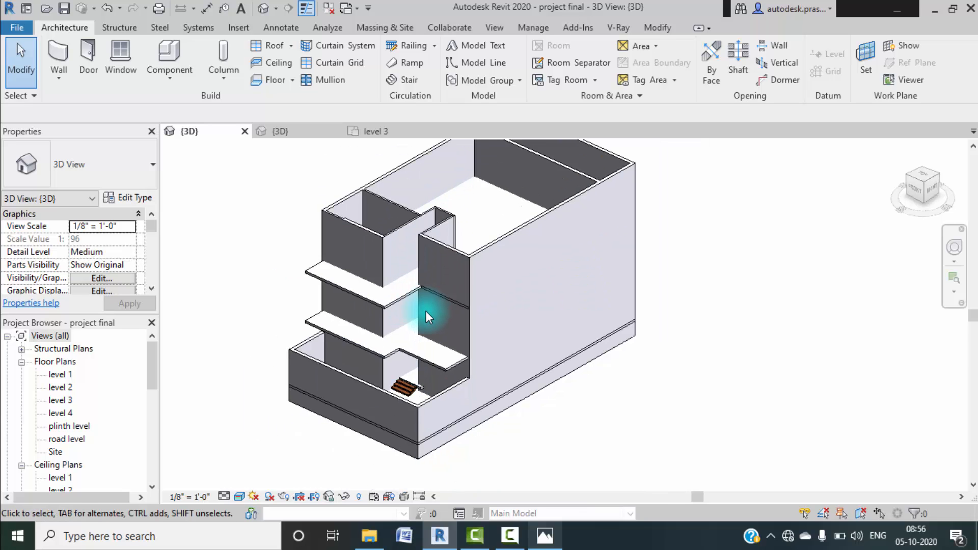
{"action": "middle_click_drag", "start_coordinate": [426, 311], "coordinate": [477, 317], "text": "shift"}
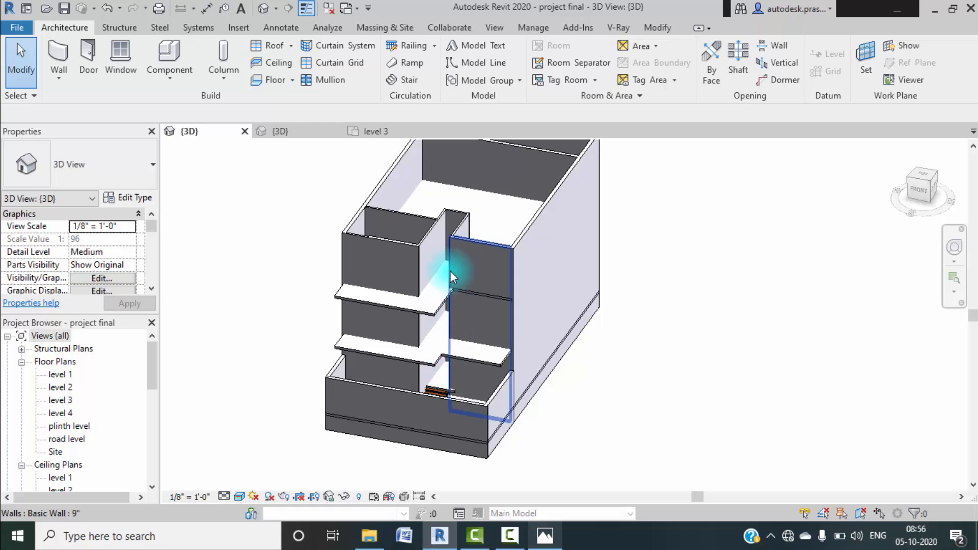
{"action": "left_click", "coordinate": [461, 219]}
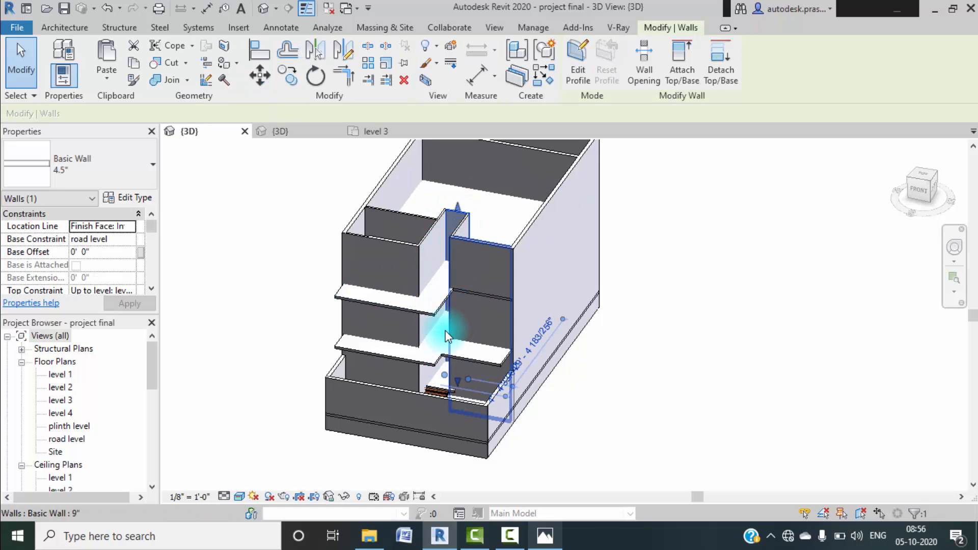
{"action": "scroll", "coordinate": [118, 270], "scroll_direction": "down", "scroll_amount": 3}
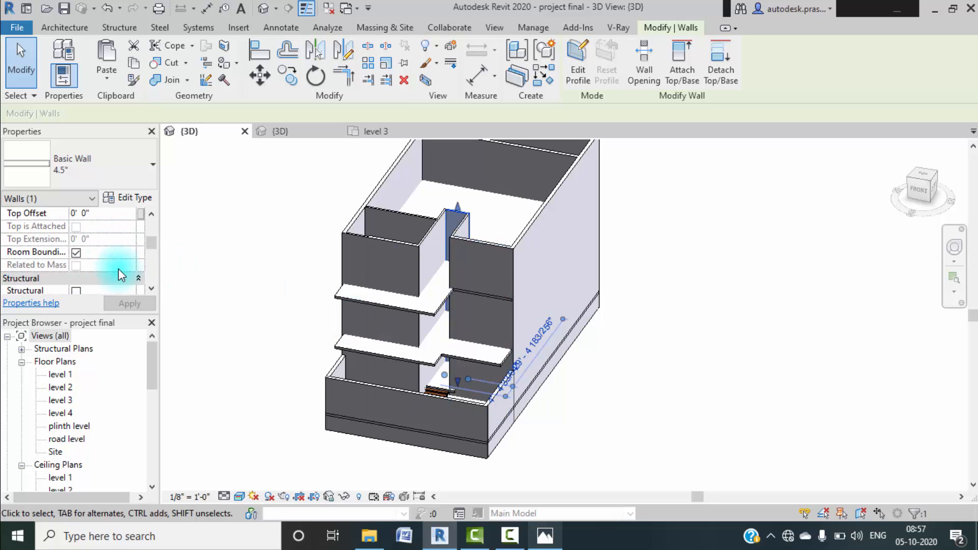
{"action": "scroll", "coordinate": [119, 268], "scroll_direction": "up", "scroll_amount": 2}
{"action": "left_click", "coordinate": [121, 265]}
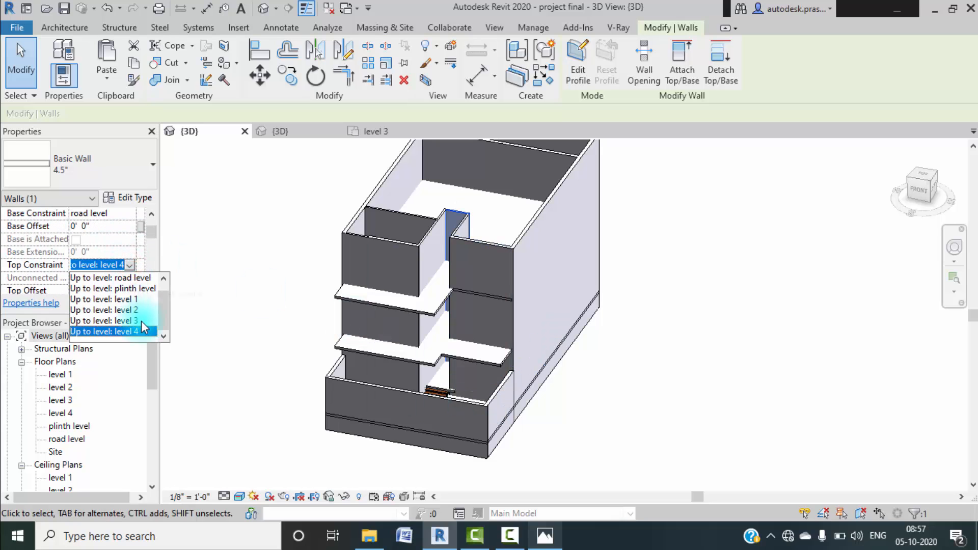
{"action": "left_click", "coordinate": [127, 311]}
{"action": "left_click", "coordinate": [134, 304]}
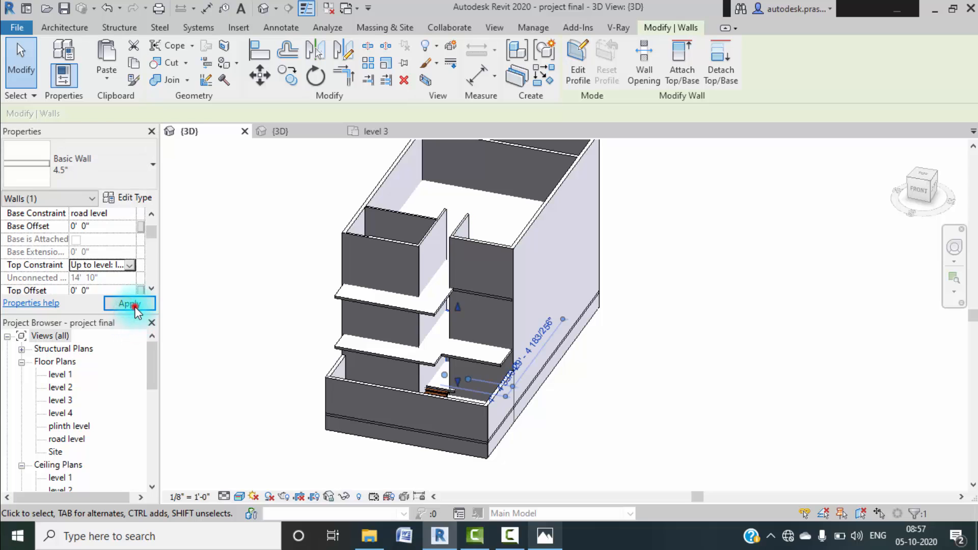
- Compare the front recess with the 3D view and level 3 plan of b123 elevation, then return to project final's level 3 plan
{"action": "middle_click_drag", "start_coordinate": [270, 392], "coordinate": [317, 341], "text": "shift"}
{"action": "scroll", "coordinate": [449, 268], "scroll_direction": "up", "scroll_amount": 3}
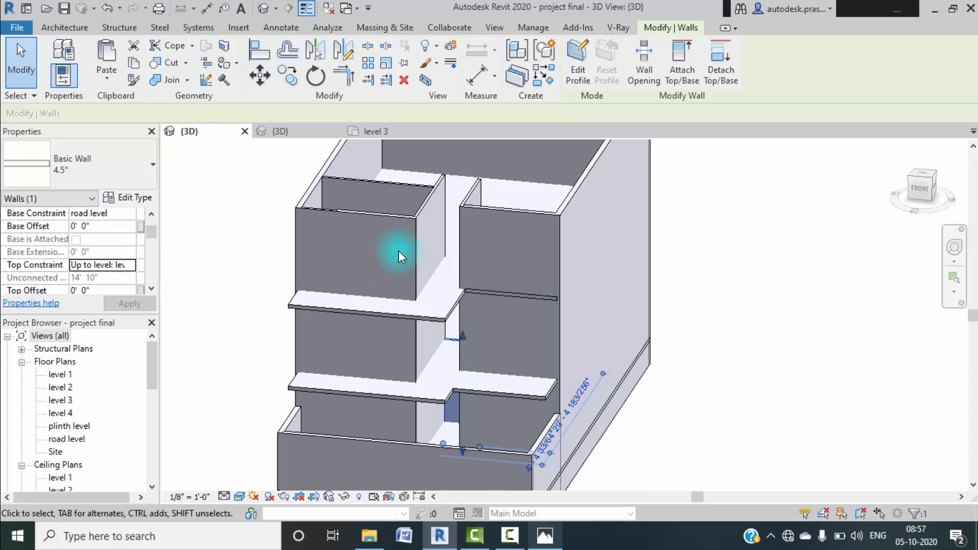
{"action": "left_click", "coordinate": [299, 134]}
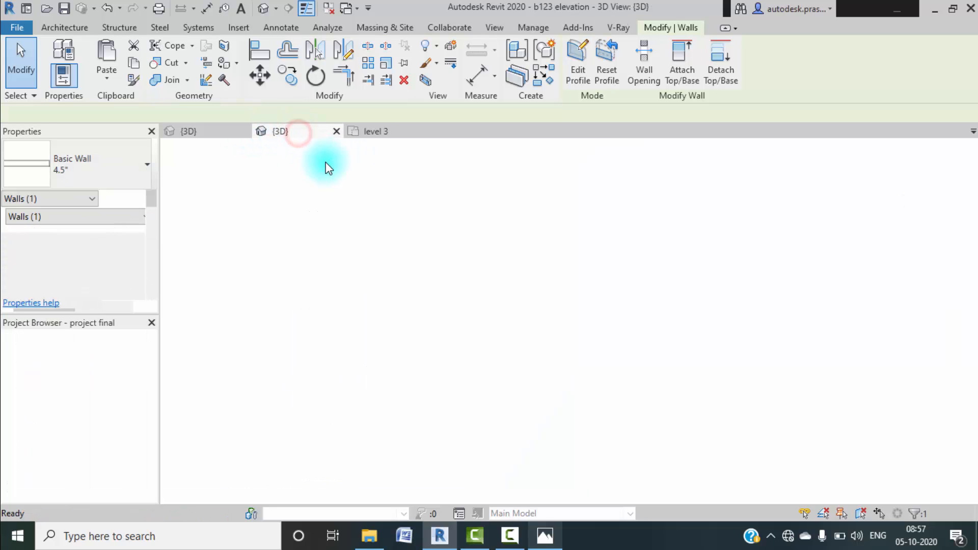
{"action": "key", "text": "Escape"}
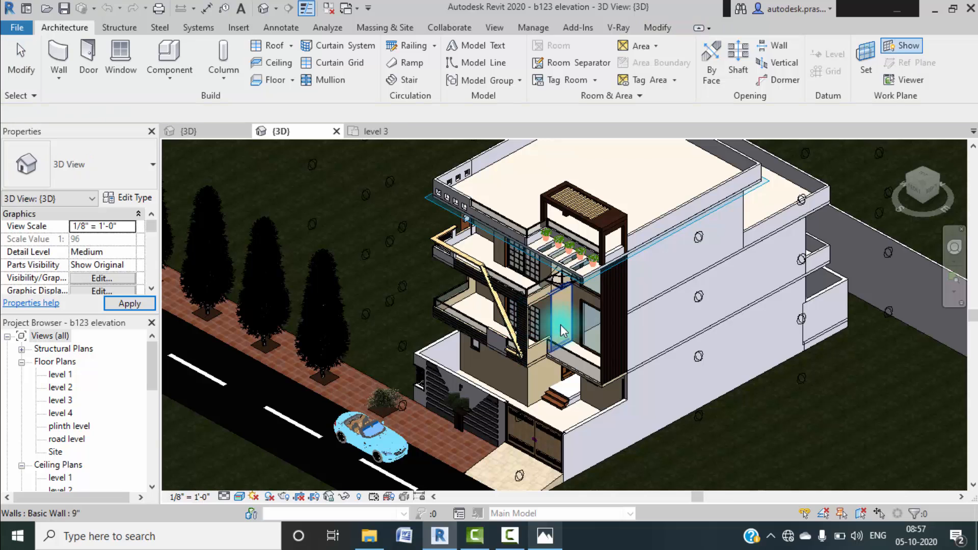
{"action": "scroll", "coordinate": [580, 325], "scroll_direction": "up", "scroll_amount": 3}
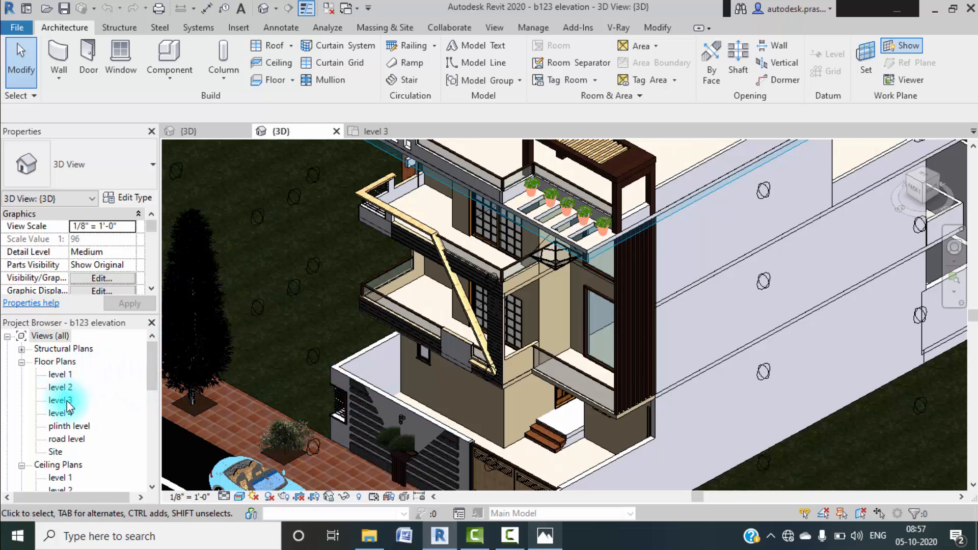
{"action": "double_click", "coordinate": [63, 400]}
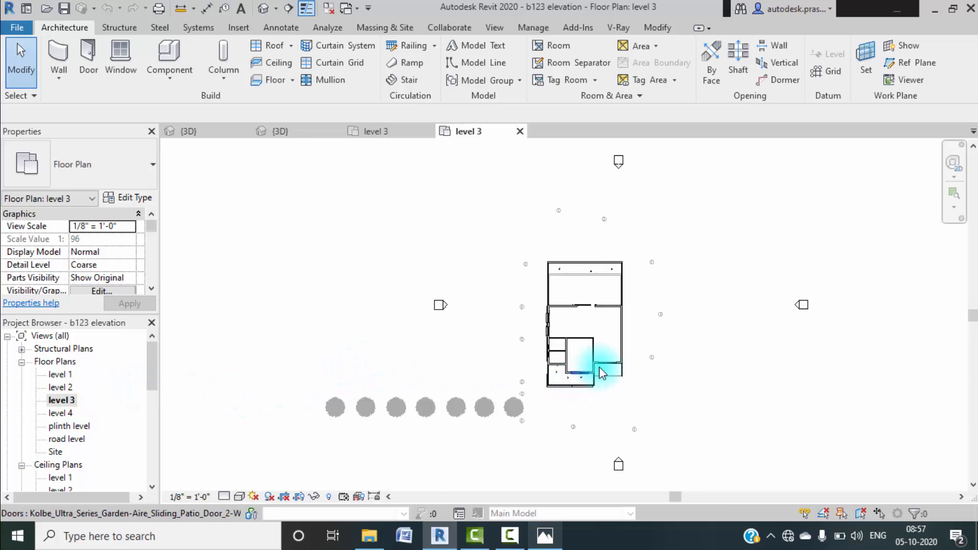
{"action": "scroll", "coordinate": [599, 368], "scroll_direction": "up", "scroll_amount": 5}
{"action": "middle_click_drag", "start_coordinate": [614, 371], "coordinate": [455, 346]}
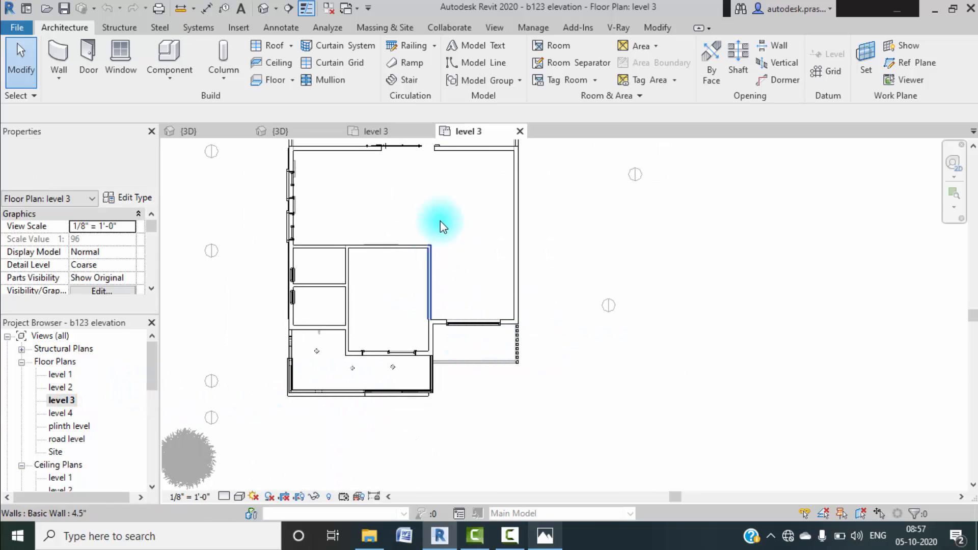
{"action": "left_click", "coordinate": [520, 131]}
{"action": "left_click", "coordinate": [280, 132]}
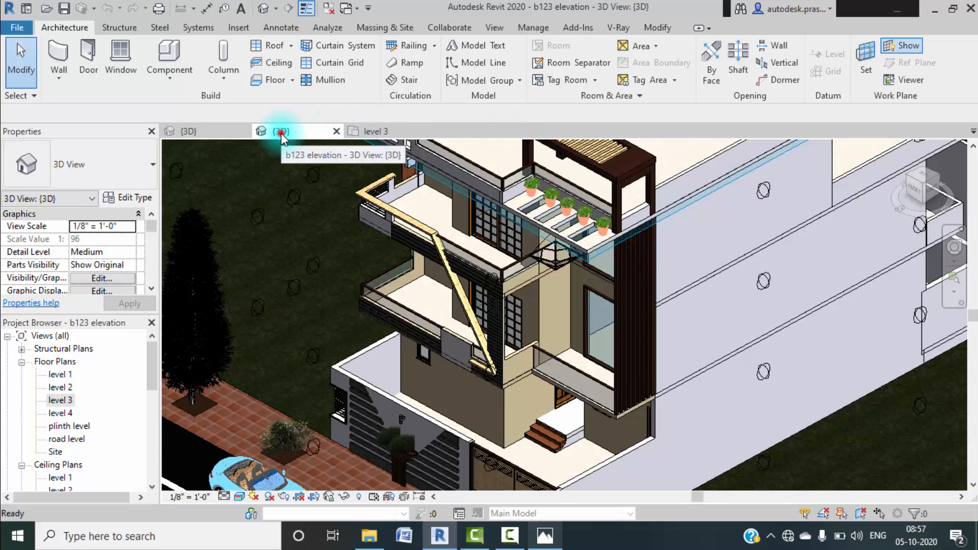
{"action": "left_click", "coordinate": [236, 132]}
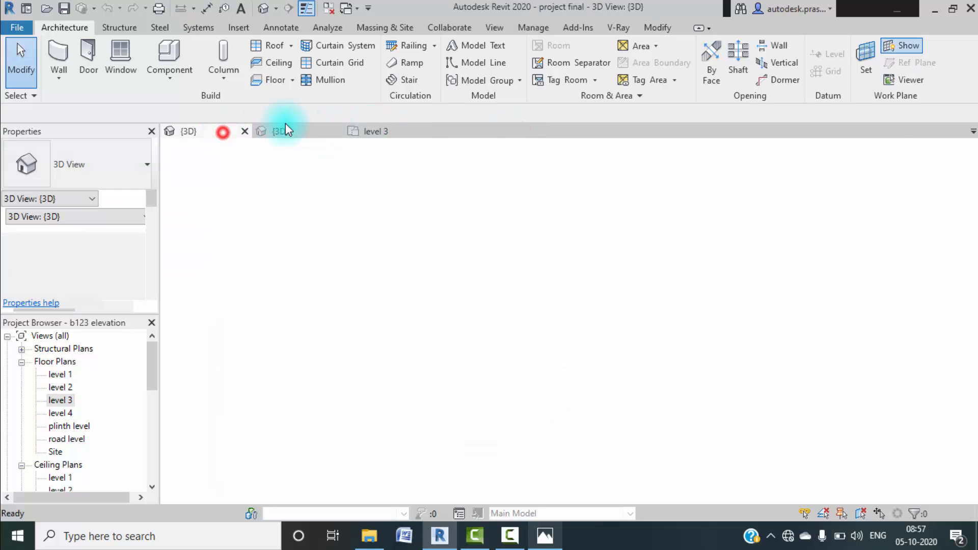
{"action": "left_click", "coordinate": [377, 131]}
{"action": "scroll", "coordinate": [491, 329], "scroll_direction": "down", "scroll_amount": 4}
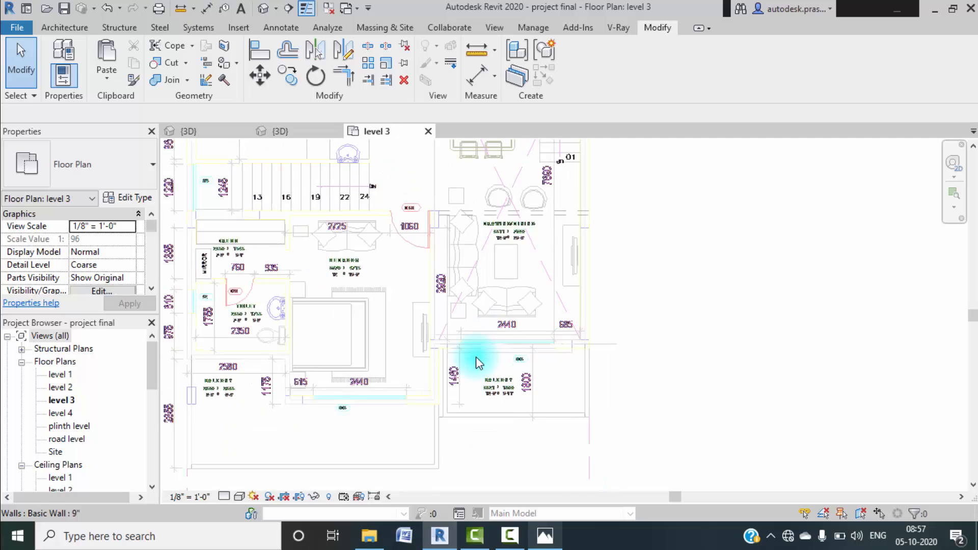
{"action": "scroll", "coordinate": [478, 360], "scroll_direction": "up", "scroll_amount": 2}
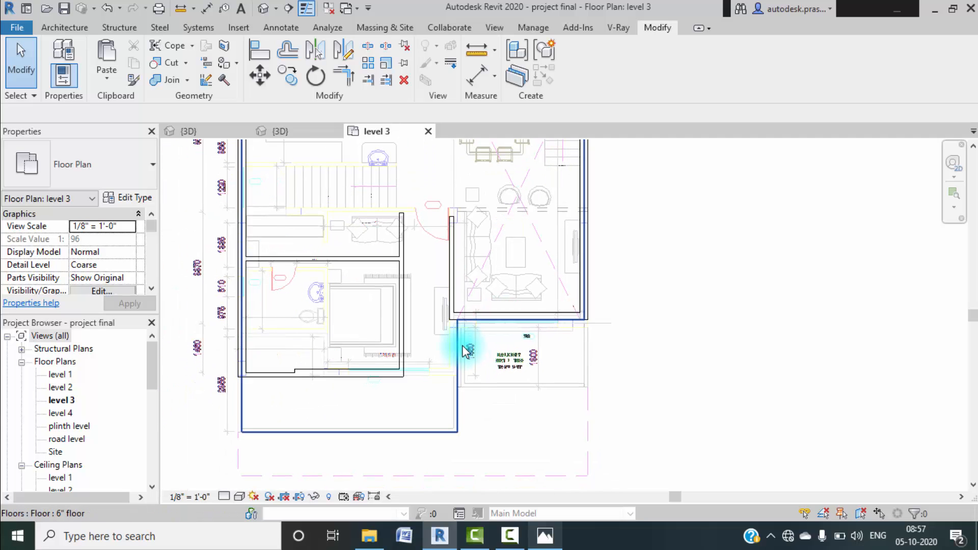
{"action": "left_click", "coordinate": [468, 317]}
{"action": "scroll", "coordinate": [452, 322], "scroll_direction": "up", "scroll_amount": 3}
{"action": "left_click_drag", "start_coordinate": [453, 325], "coordinate": [392, 326]}
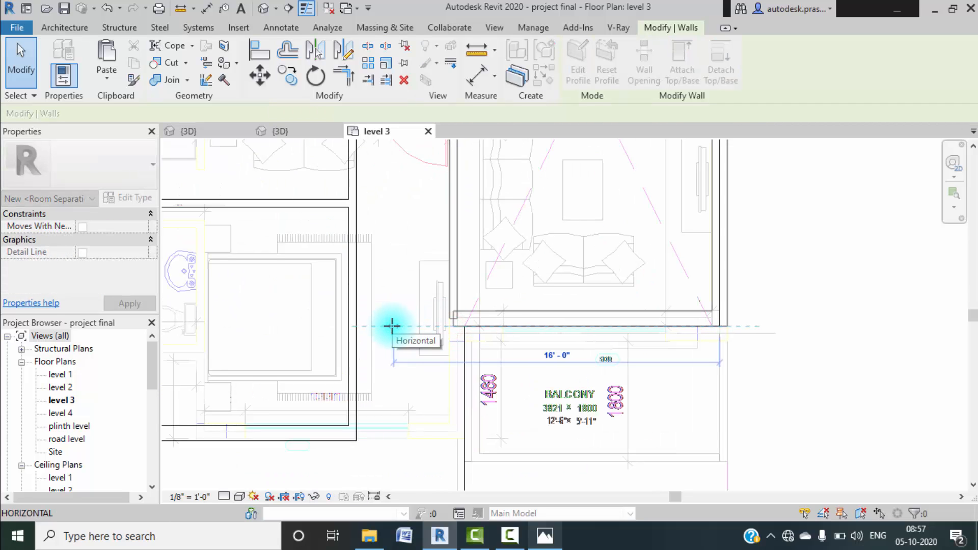
{"action": "key", "text": "Escape"}
{"action": "left_click", "coordinate": [793, 267]}
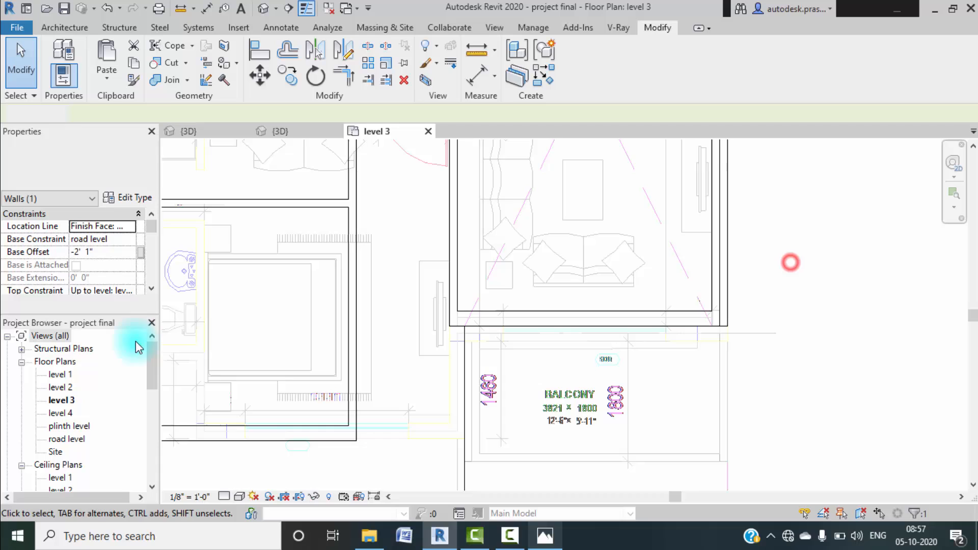
- Draw a 9" 2 wall on level 2 across the passage gap, from the bedroom wall to the drawing/dining room's front corner
{"action": "double_click", "coordinate": [62, 387]}
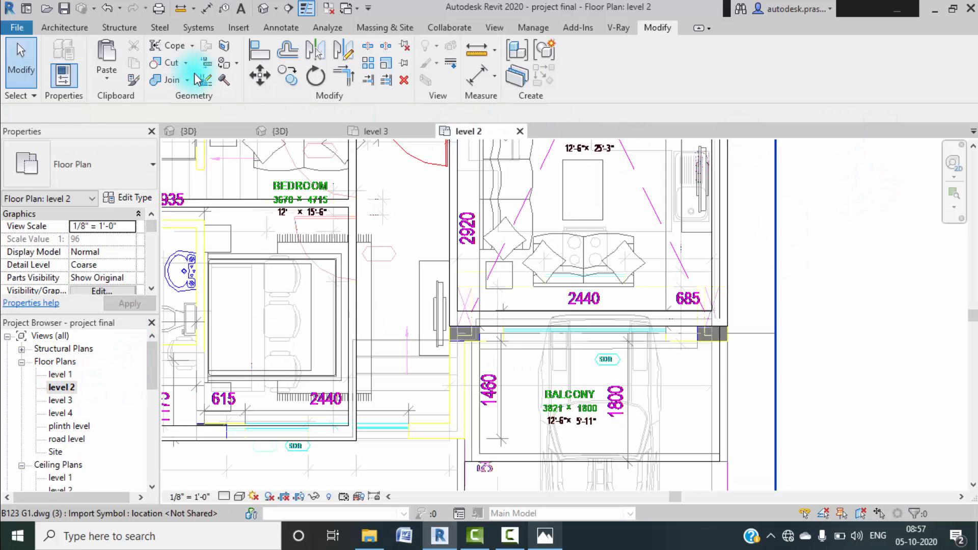
{"action": "left_click", "coordinate": [65, 28]}
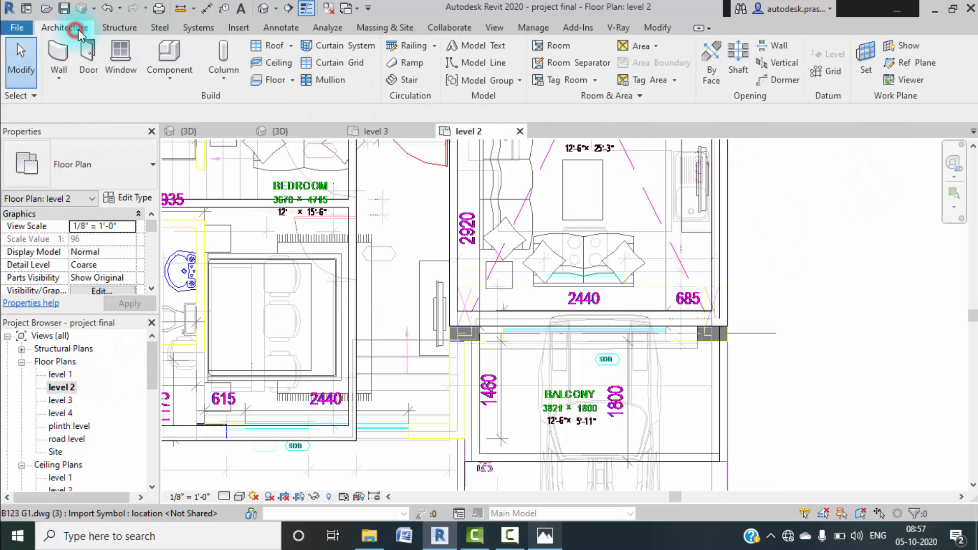
{"action": "left_click", "coordinate": [61, 57]}
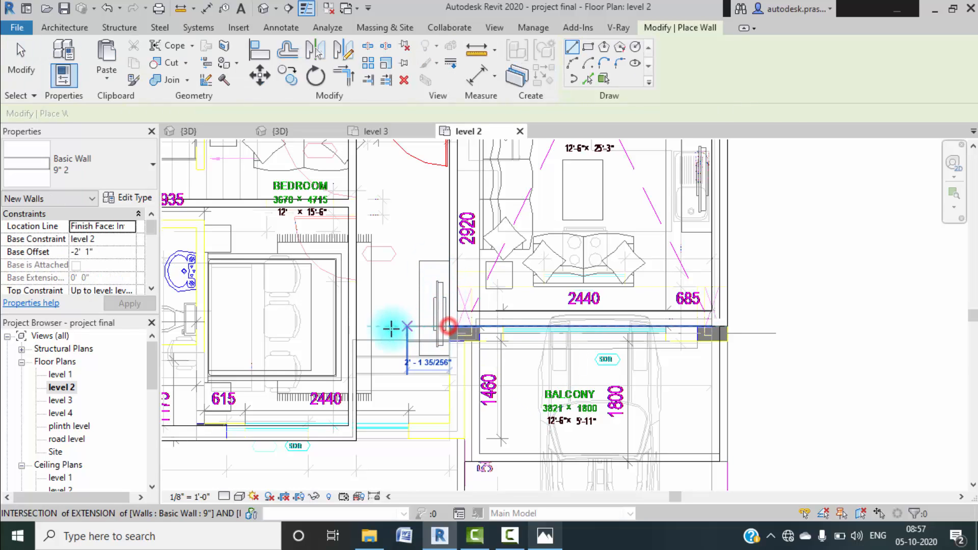
{"action": "left_click", "coordinate": [381, 317]}
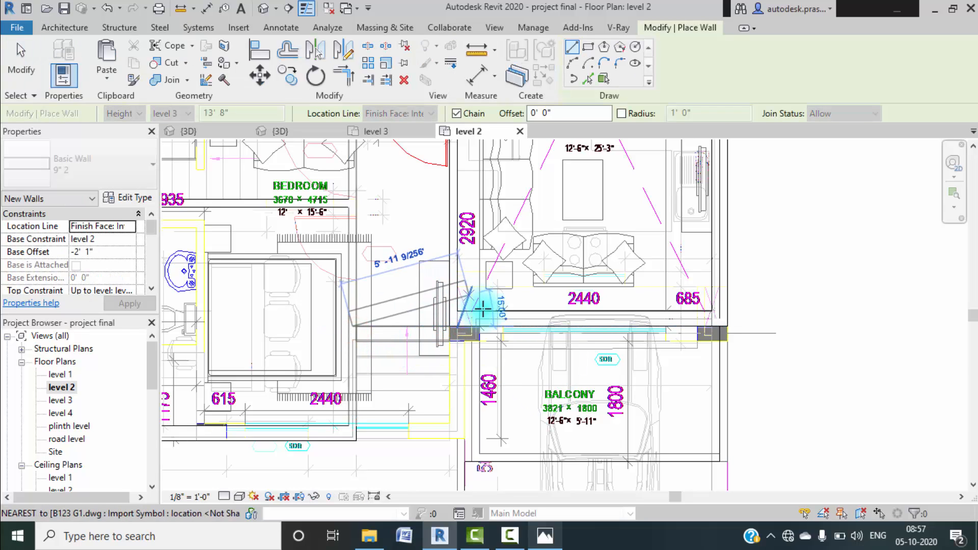
{"action": "left_click", "coordinate": [451, 323]}
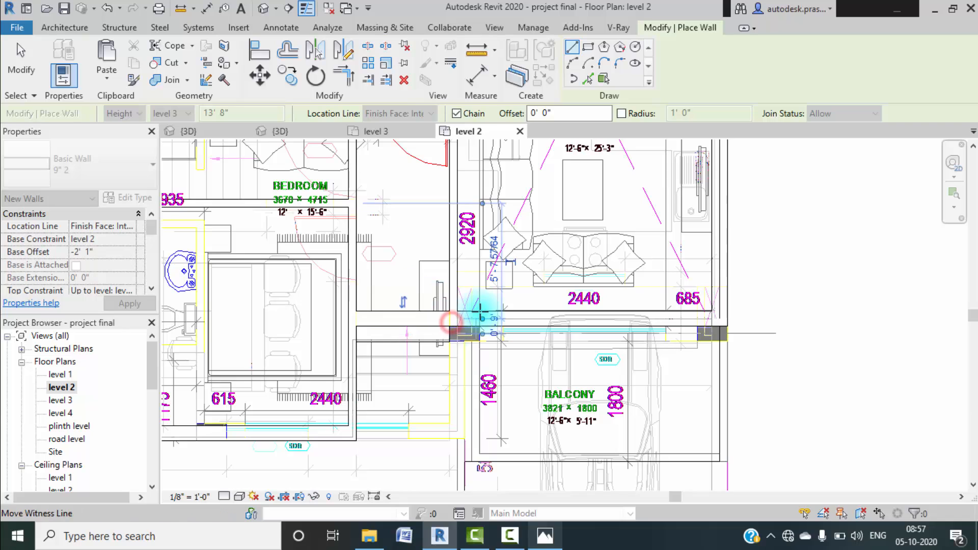
{"action": "key", "text": "Escape"}
{"action": "key", "text": "Escape"}
- Raise the top constraint of the new 9" 2 wall across the passage gap to the next level up
{"action": "left_click", "coordinate": [387, 315]}
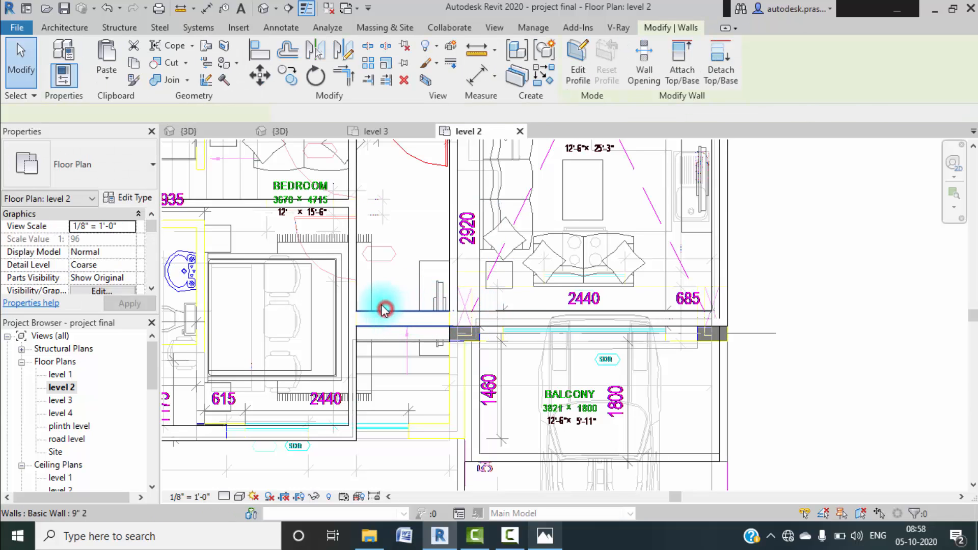
{"action": "scroll", "coordinate": [101, 257], "scroll_direction": "down", "scroll_amount": 3}
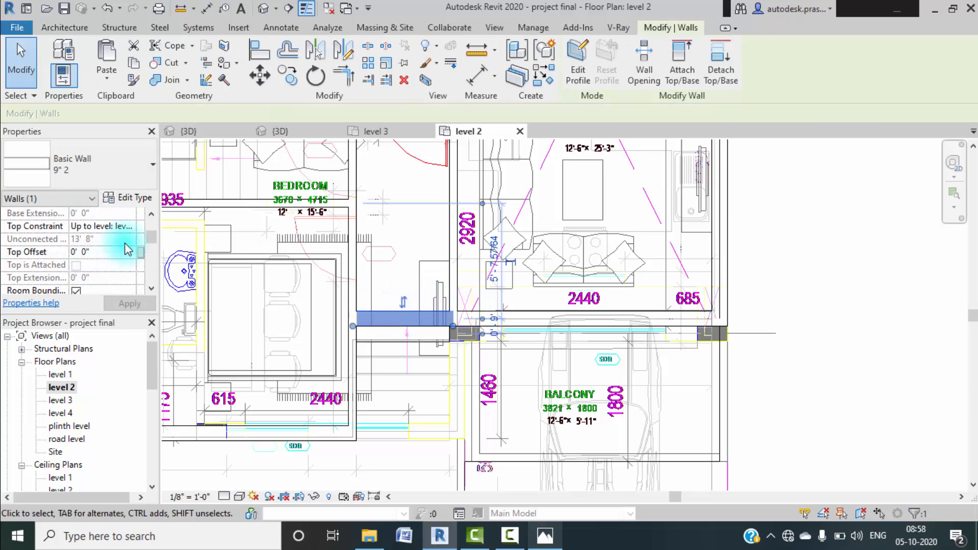
{"action": "left_click", "coordinate": [117, 225]}
{"action": "left_click", "coordinate": [130, 226]}
{"action": "left_click", "coordinate": [125, 293]}
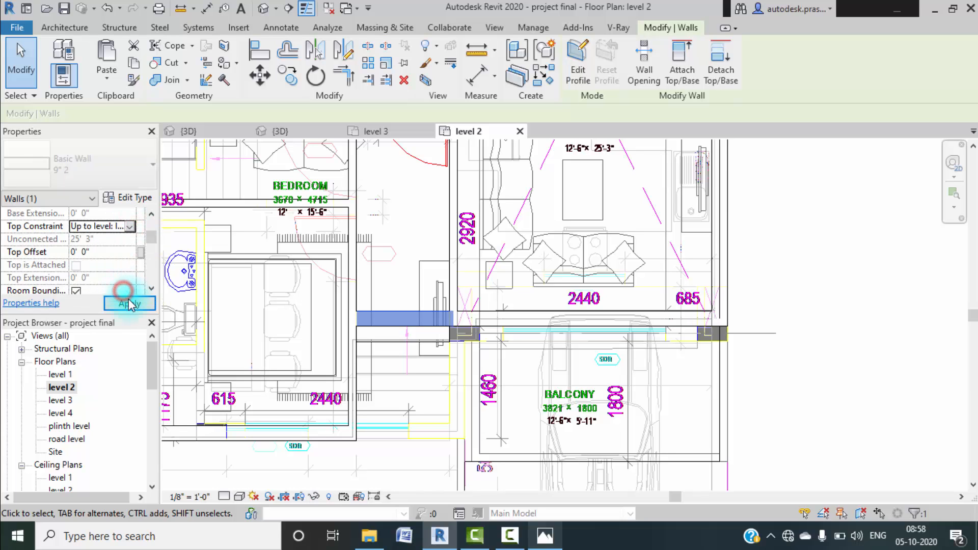
{"action": "left_click", "coordinate": [878, 309]}
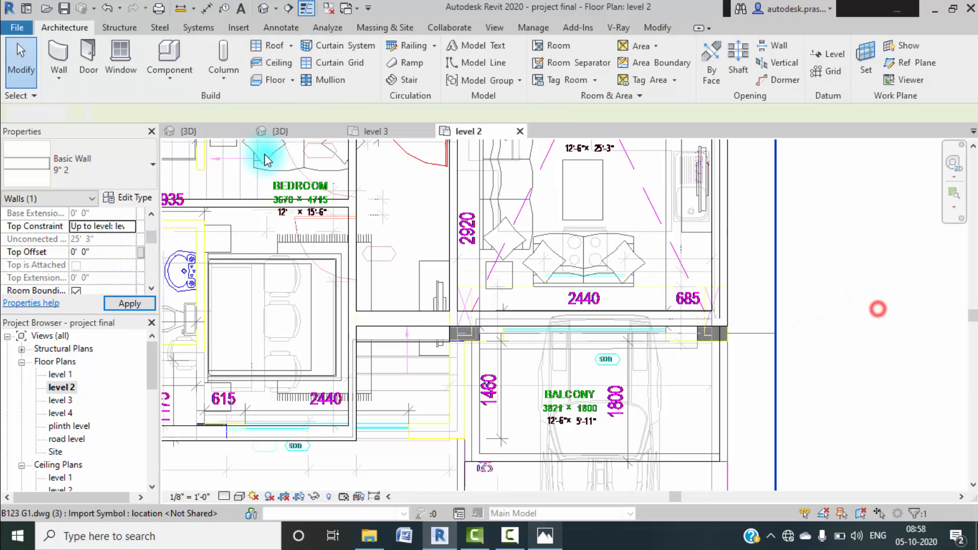
- Examine the passage wall and front recess from several angles in the 3D view, then return to the level 2 plan
{"action": "left_click", "coordinate": [286, 131]}
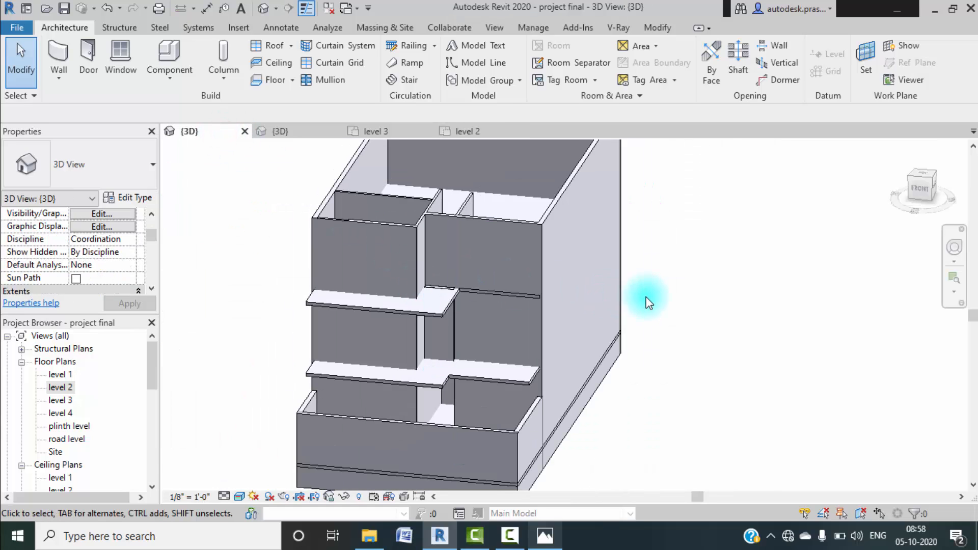
{"action": "middle_click_drag", "start_coordinate": [667, 323], "coordinate": [574, 335], "text": "shift"}
{"action": "scroll", "coordinate": [407, 232], "scroll_direction": "up", "scroll_amount": 2}
{"action": "middle_click_drag", "start_coordinate": [427, 289], "coordinate": [436, 249]}
{"action": "left_click", "coordinate": [416, 344]}
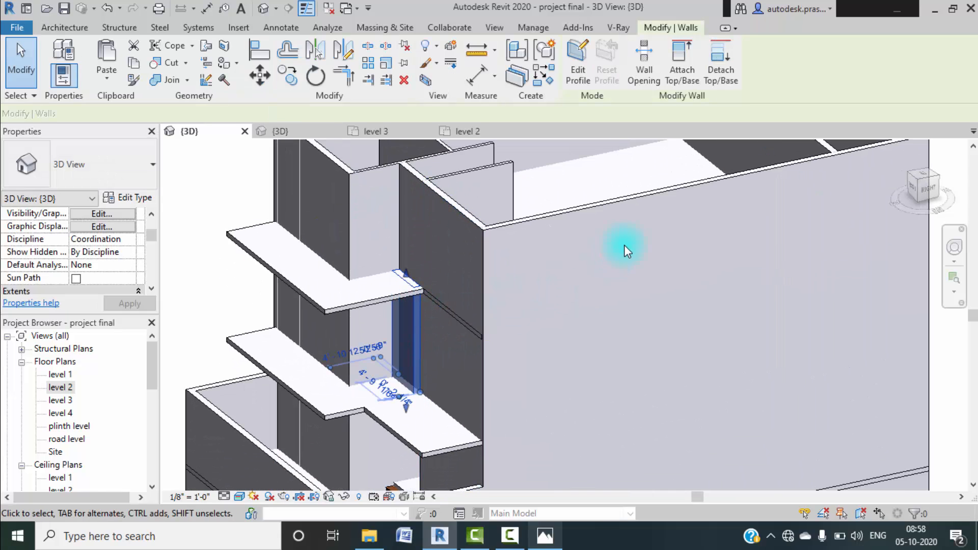
{"action": "key", "text": "Escape"}
{"action": "middle_click_drag", "start_coordinate": [503, 295], "coordinate": [507, 255], "text": "shift"}
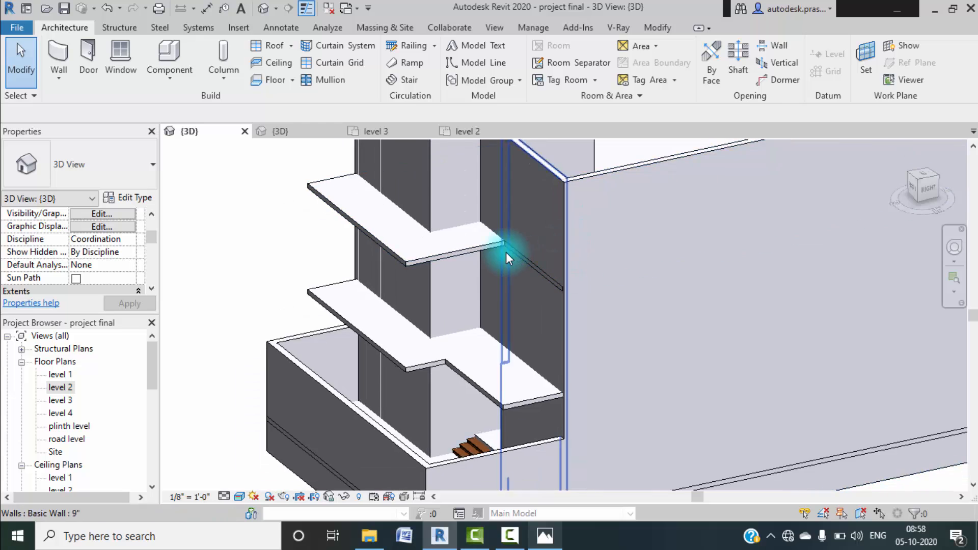
{"action": "scroll", "coordinate": [514, 270], "scroll_direction": "down", "scroll_amount": 5}
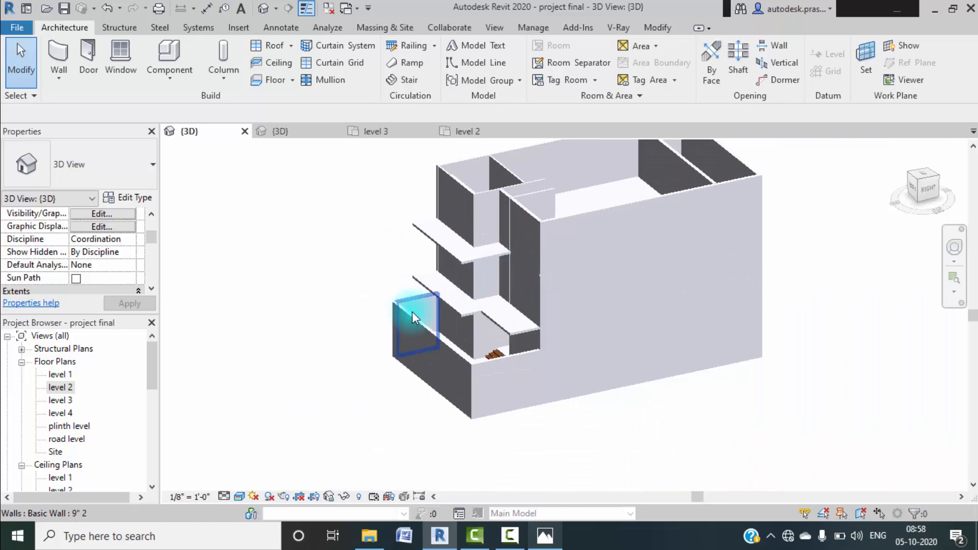
{"action": "double_click", "coordinate": [59, 388]}
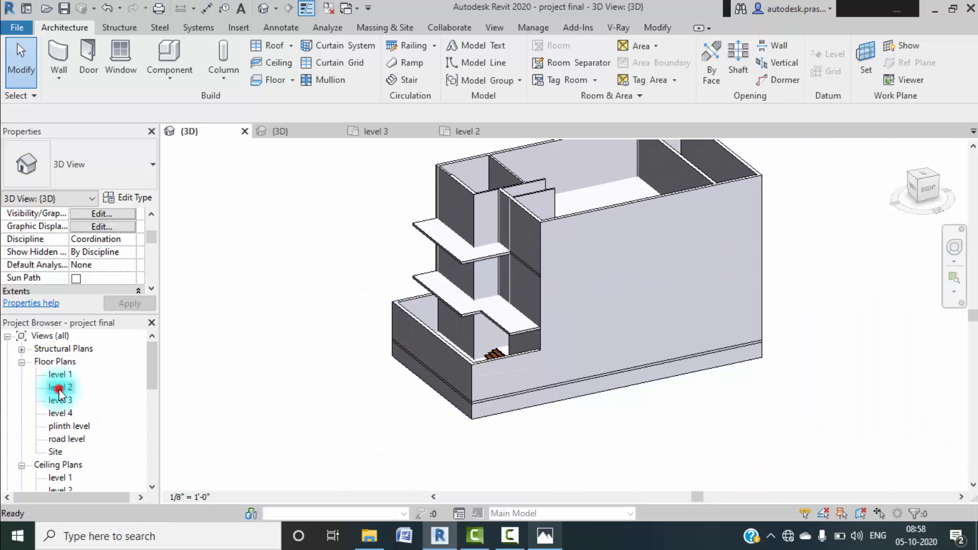
{"action": "scroll", "coordinate": [387, 374], "scroll_direction": "down", "scroll_amount": 3}
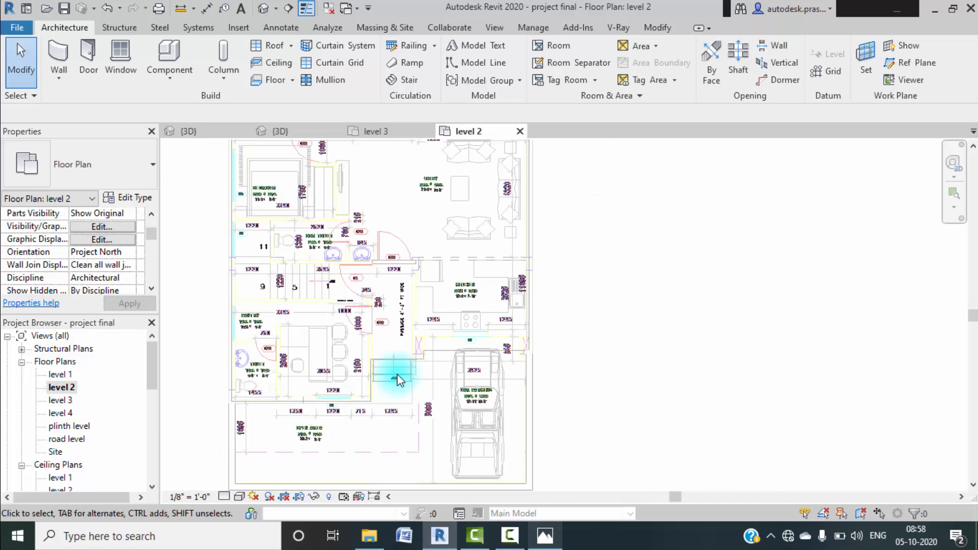
{"action": "middle_click_drag", "start_coordinate": [407, 378], "coordinate": [430, 385]}
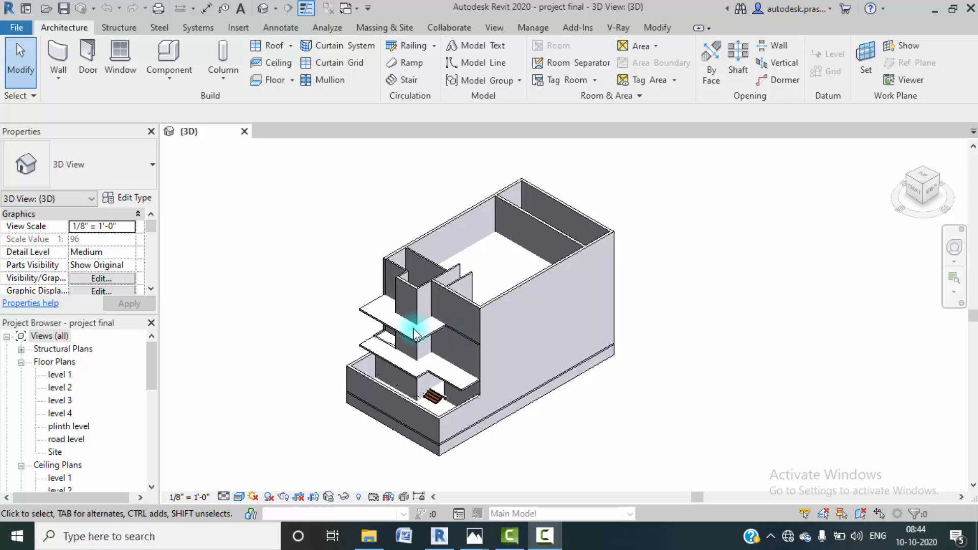
- On the level 1 plan, shorten the left 9" side wall so its rear end stops at the house's back wall
{"action": "scroll", "coordinate": [408, 331], "scroll_direction": "up", "scroll_amount": 3}
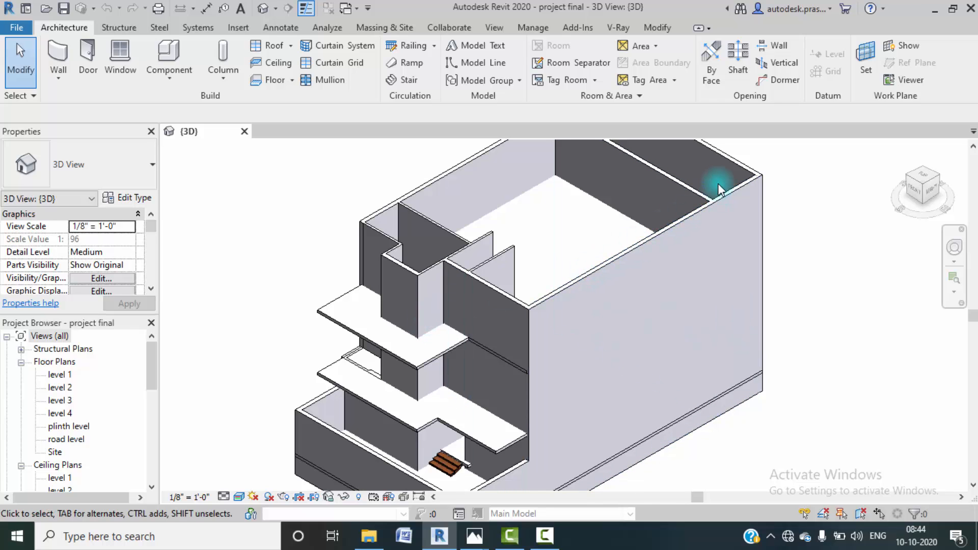
{"action": "scroll", "coordinate": [640, 287], "scroll_direction": "down", "scroll_amount": 3}
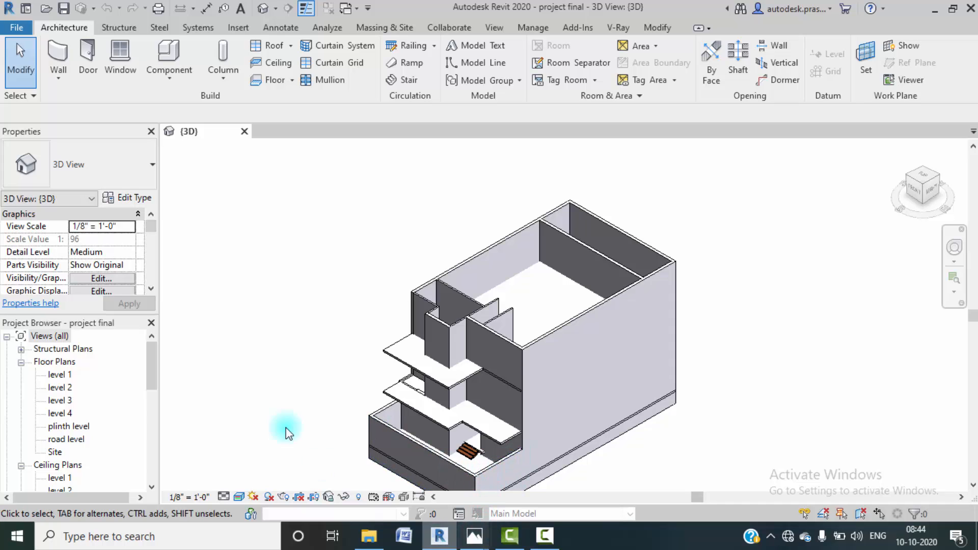
{"action": "left_click", "coordinate": [566, 211]}
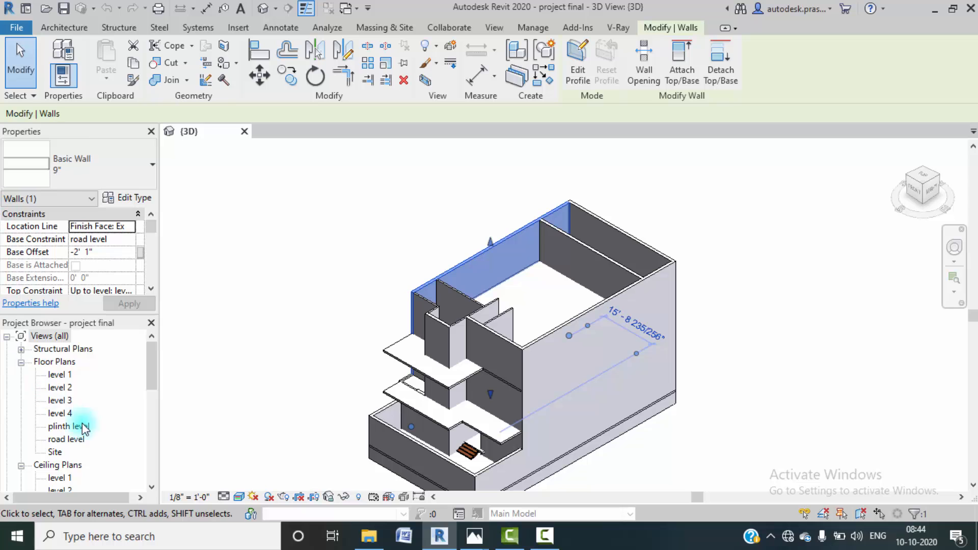
{"action": "double_click", "coordinate": [56, 375]}
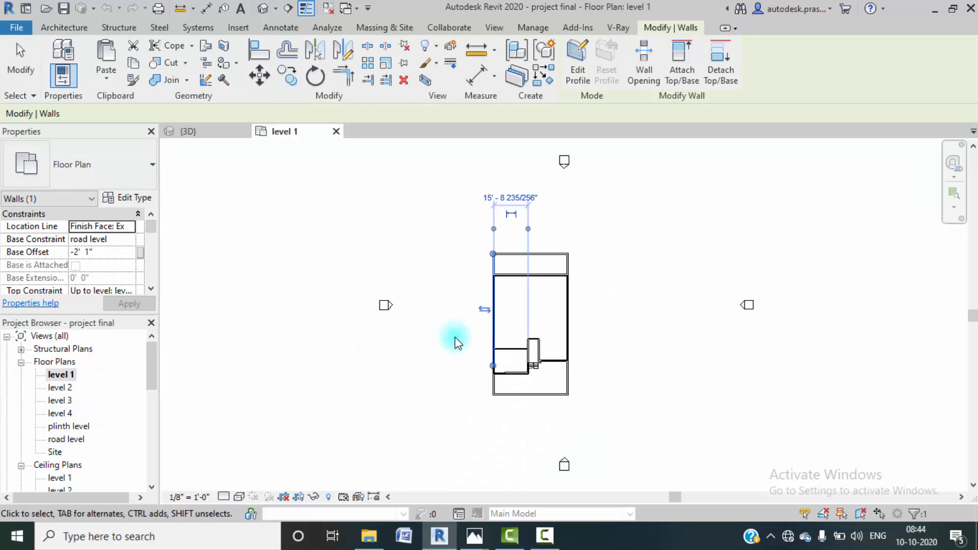
{"action": "scroll", "coordinate": [472, 240], "scroll_direction": "up", "scroll_amount": 10}
{"action": "middle_click_drag", "start_coordinate": [563, 334], "coordinate": [567, 203]}
{"action": "left_click_drag", "start_coordinate": [485, 167], "coordinate": [484, 275]}
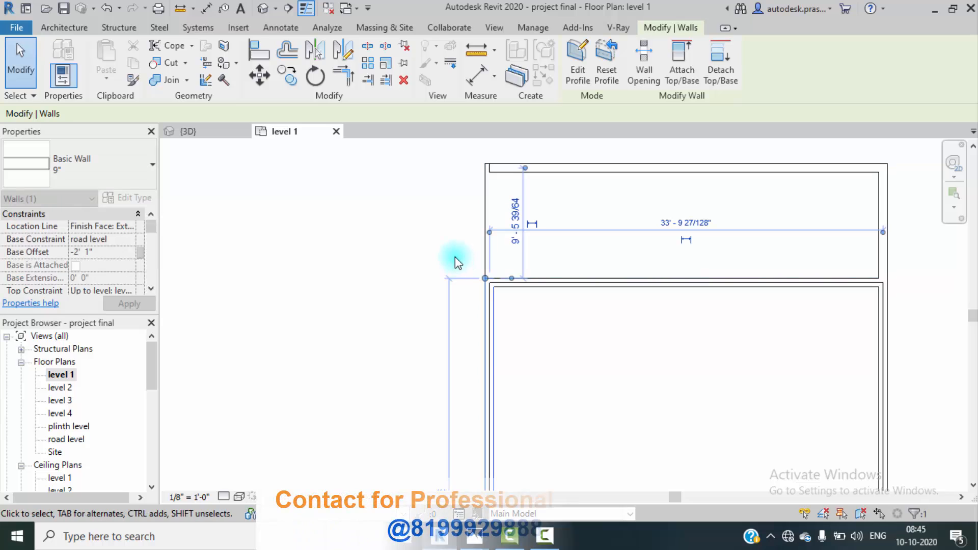
{"action": "left_click", "coordinate": [454, 257]}
{"action": "middle_click_drag", "start_coordinate": [637, 186], "coordinate": [435, 176]}
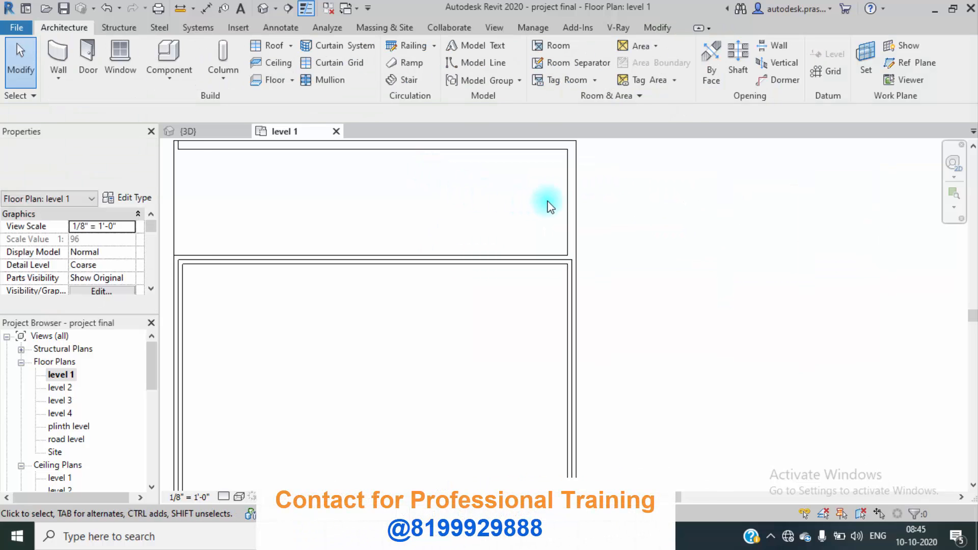
- Shorten the right 9" side wall so its rear end also stops at the house's back wall
{"action": "left_click", "coordinate": [569, 202]}
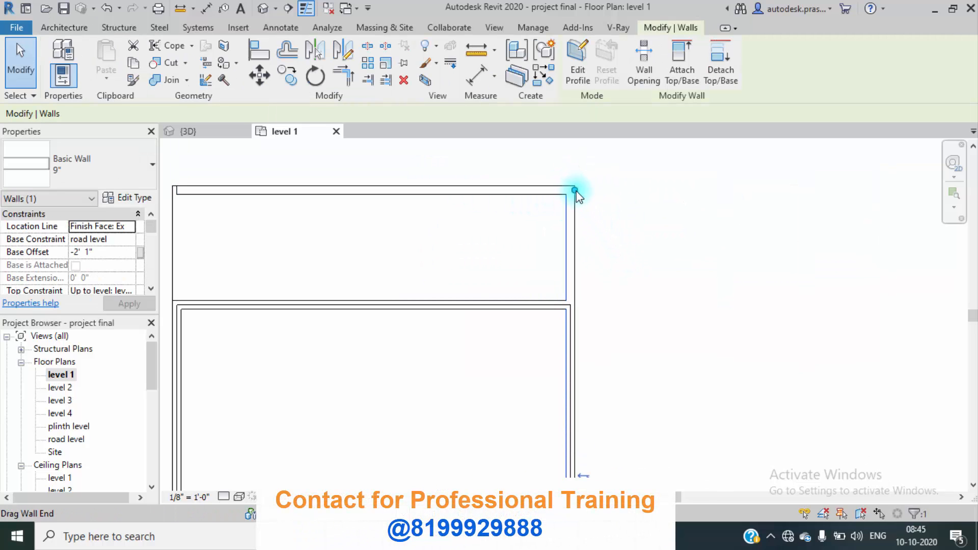
{"action": "left_click_drag", "start_coordinate": [575, 191], "coordinate": [575, 301]}
{"action": "scroll", "coordinate": [662, 266], "scroll_direction": "down", "scroll_amount": 1}
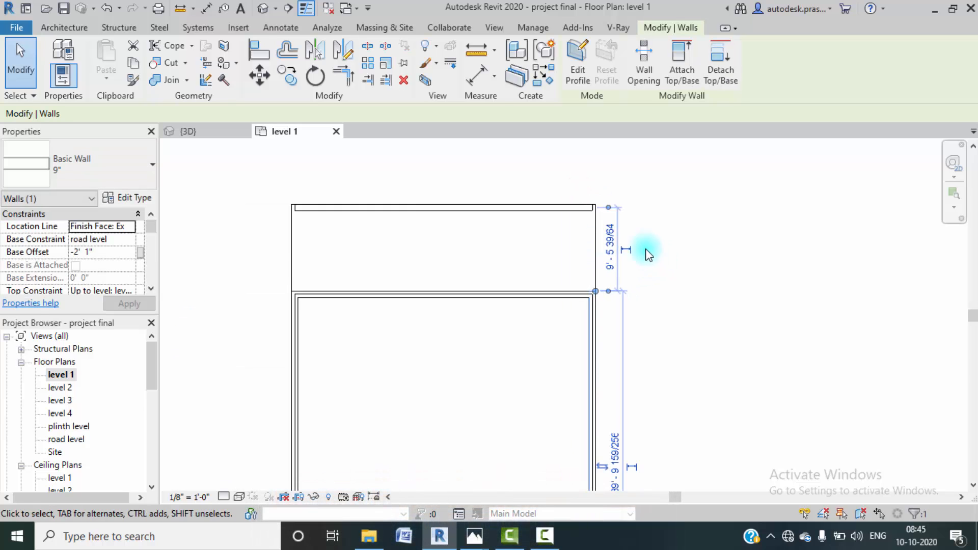
{"action": "left_click", "coordinate": [410, 176]}
{"action": "left_click", "coordinate": [458, 208]}
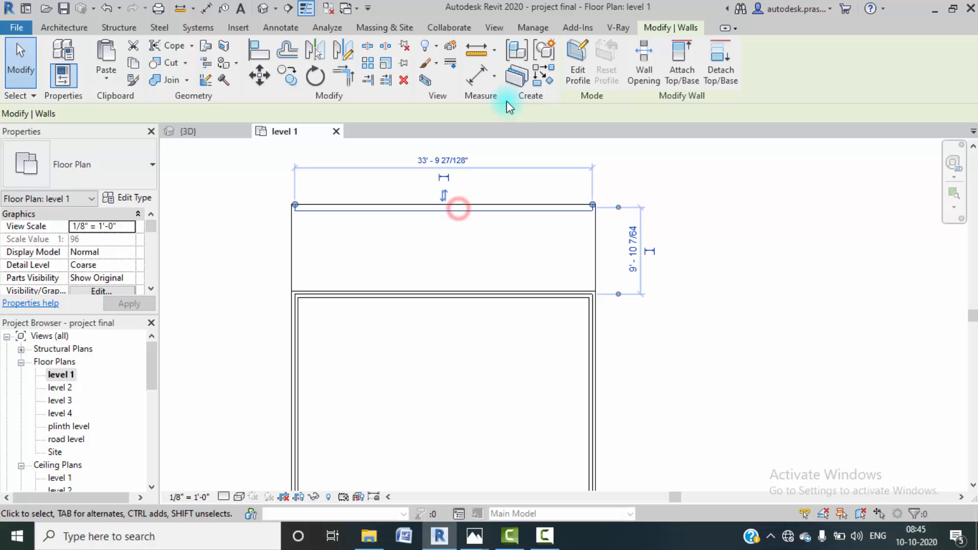
{"action": "left_click", "coordinate": [545, 74]}
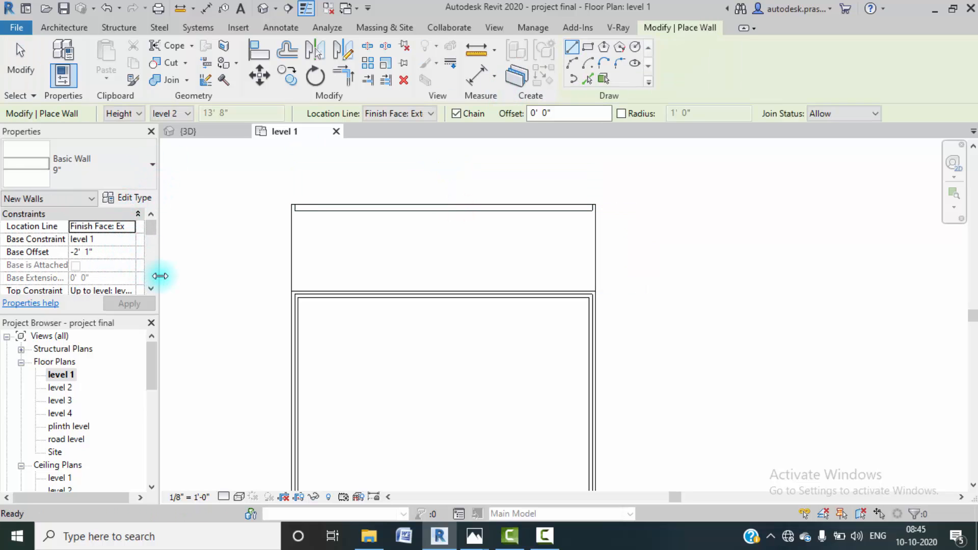
{"action": "key", "text": "Escape"}
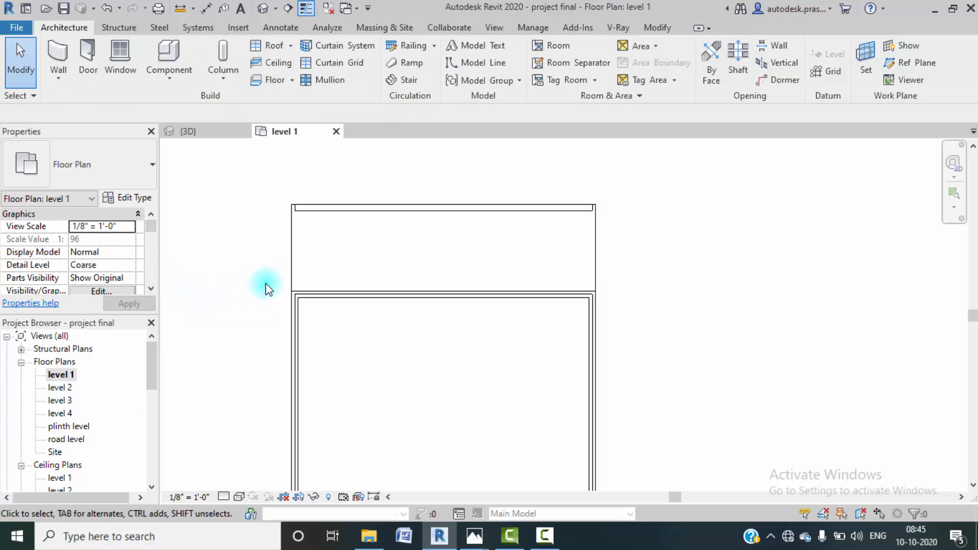
- Examine the base and top constraints of the 9" 2 boundary wall along the front yard's left side
{"action": "scroll", "coordinate": [270, 289], "scroll_direction": "down", "scroll_amount": 2}
{"action": "middle_click_drag", "start_coordinate": [271, 292], "coordinate": [321, 212]}
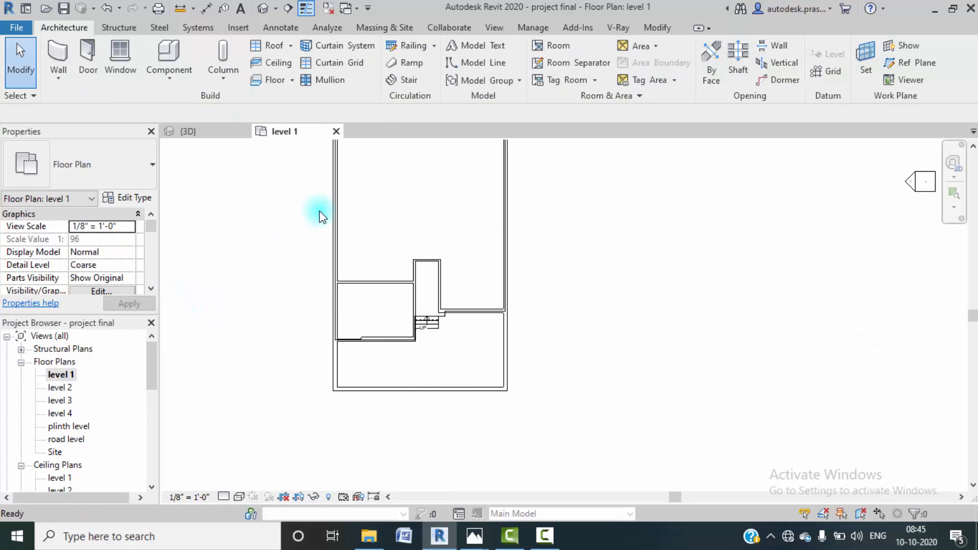
{"action": "left_click", "coordinate": [332, 374]}
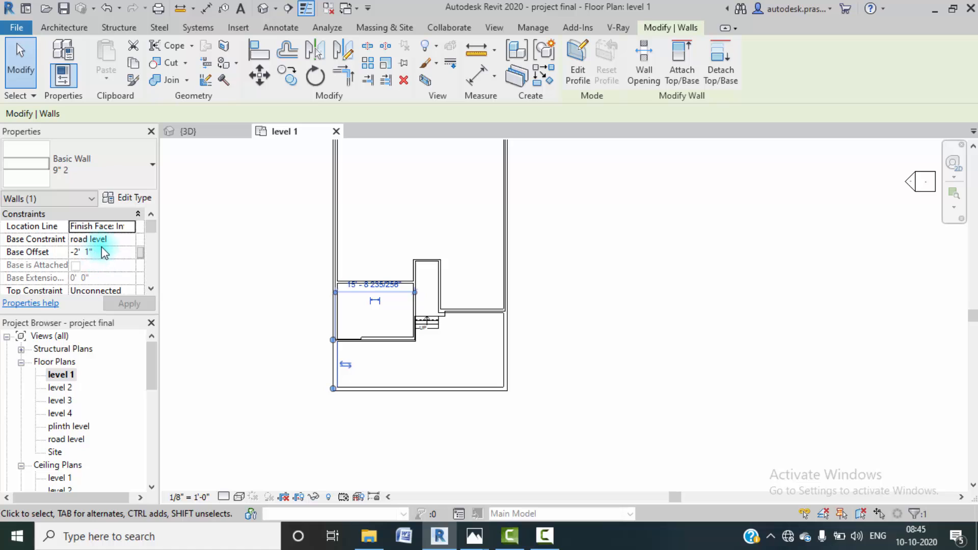
{"action": "scroll", "coordinate": [104, 251], "scroll_direction": "down", "scroll_amount": 2}
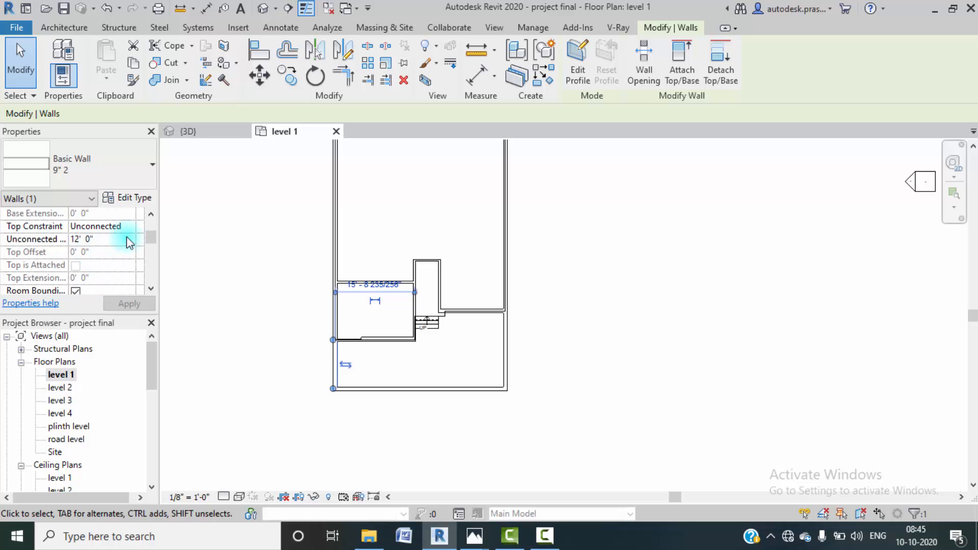
{"action": "scroll", "coordinate": [226, 252], "scroll_direction": "up", "scroll_amount": 3}
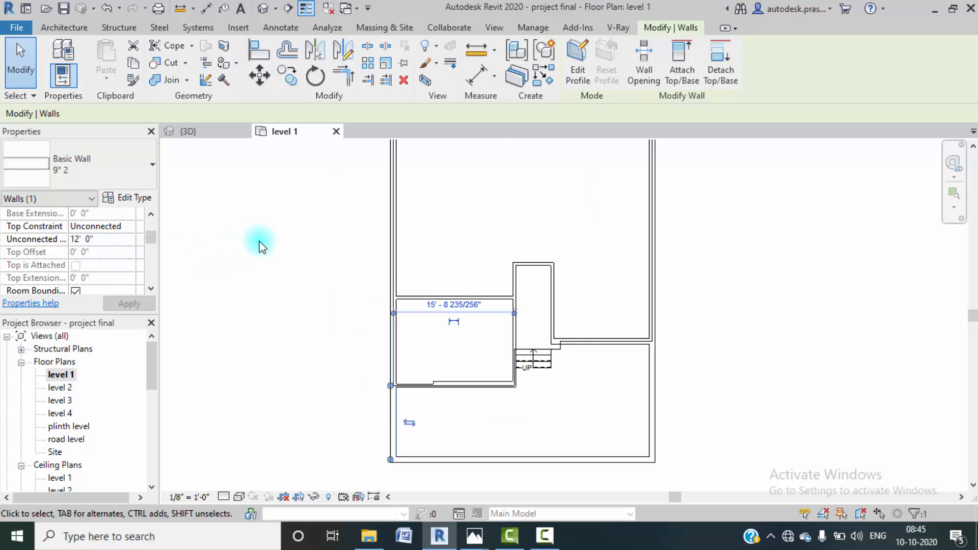
{"action": "middle_click_drag", "start_coordinate": [261, 241], "coordinate": [220, 356]}
{"action": "scroll", "coordinate": [220, 356], "scroll_direction": "up", "scroll_amount": 1}
{"action": "scroll", "coordinate": [219, 357], "scroll_direction": "down", "scroll_amount": 3}
- Draw a matching 9" 2 wall, aligned on Finish Face: Exterior, from the house's rear left corner to the rear boundary wall
{"action": "left_click", "coordinate": [542, 77]}
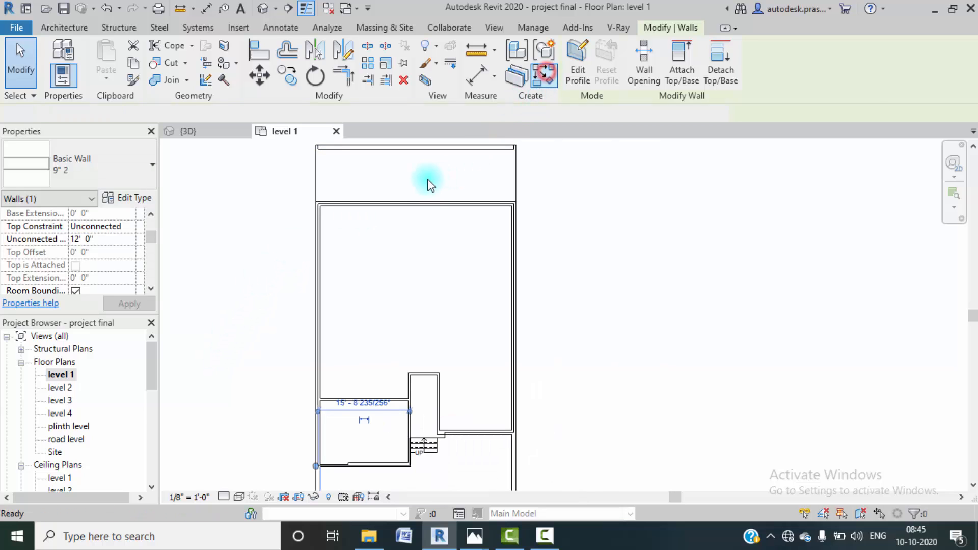
{"action": "scroll", "coordinate": [321, 155], "scroll_direction": "up", "scroll_amount": 2}
{"action": "left_click", "coordinate": [319, 227]}
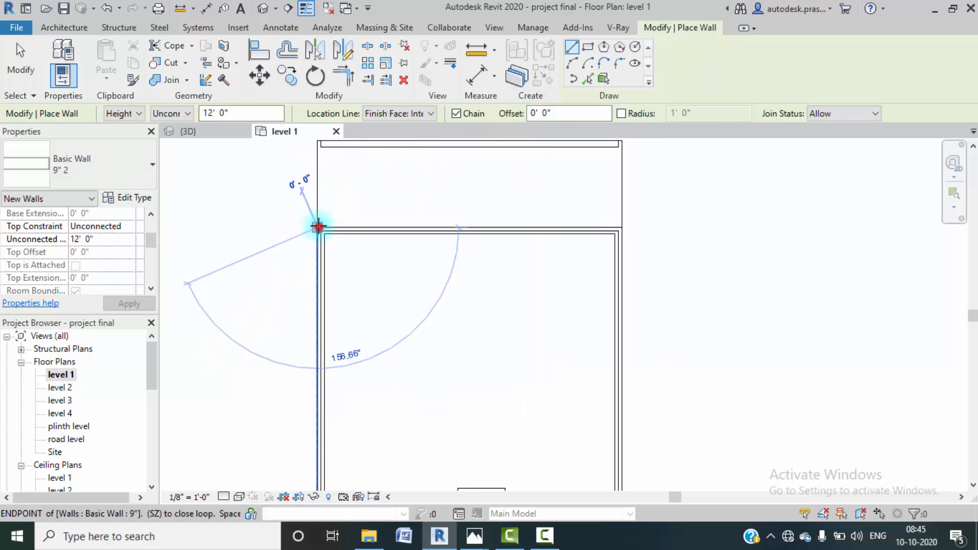
{"action": "key", "text": "Escape"}
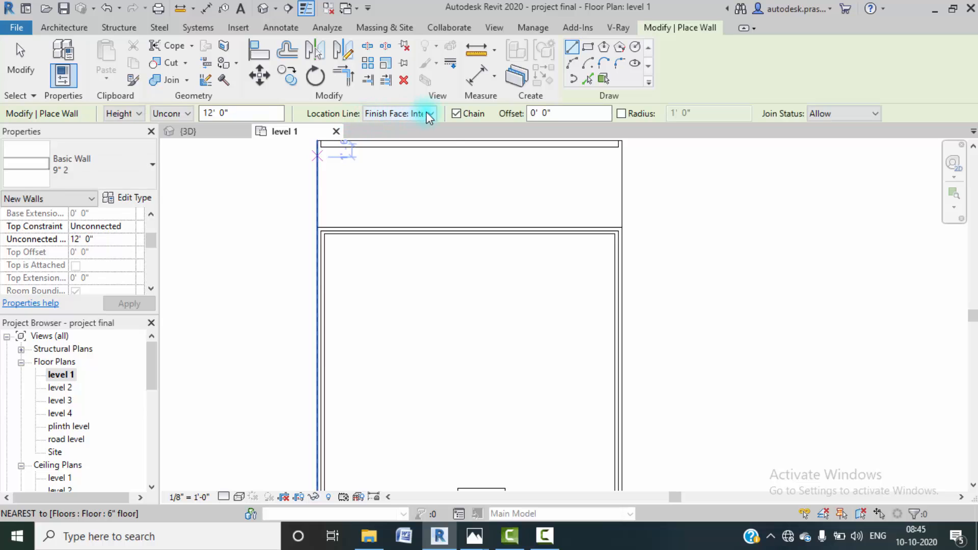
{"action": "left_click", "coordinate": [431, 113]}
{"action": "left_click", "coordinate": [424, 148]}
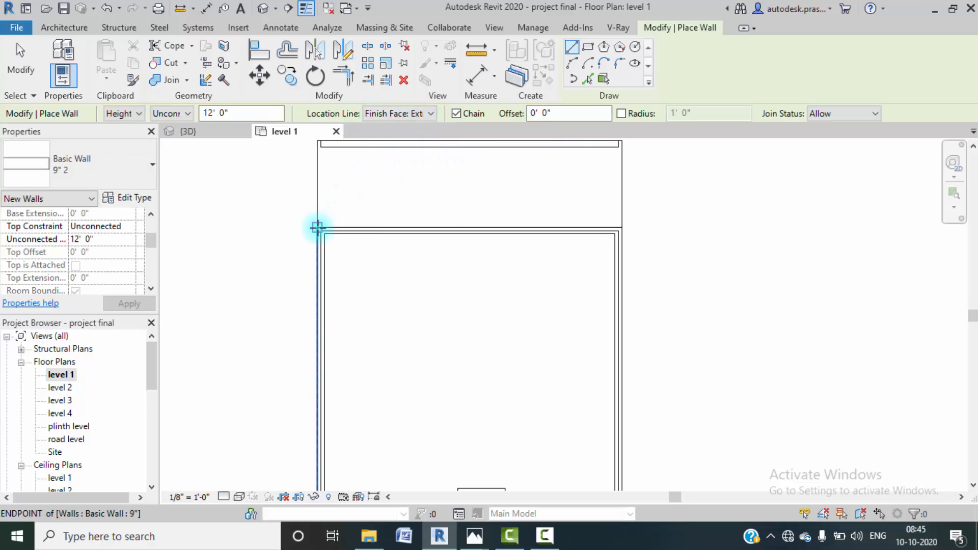
{"action": "left_click", "coordinate": [317, 228]}
{"action": "left_click", "coordinate": [315, 147]}
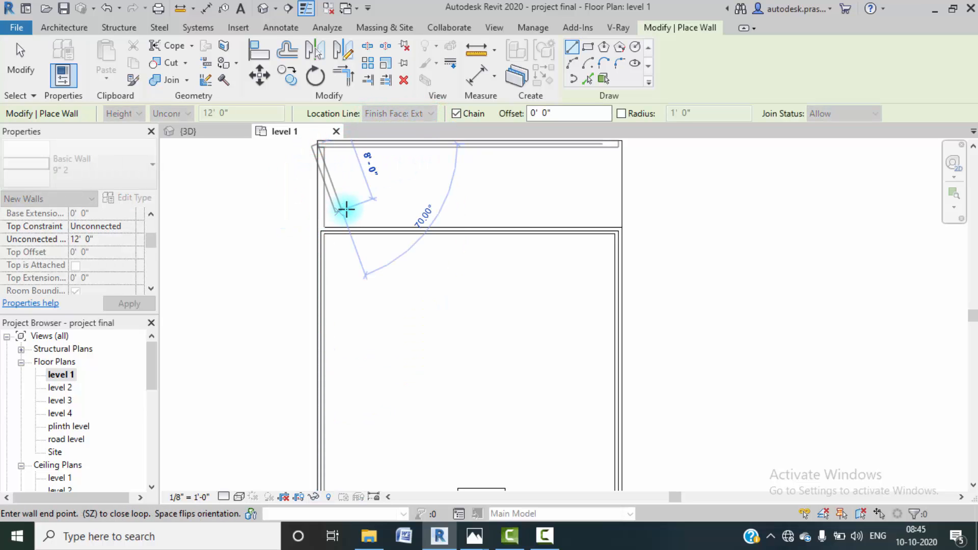
{"action": "key", "text": "Escape"}
{"action": "key", "text": "Escape"}
- Set the base constraint of the new wall on the rear yard's left side to road level
{"action": "left_click", "coordinate": [321, 198]}
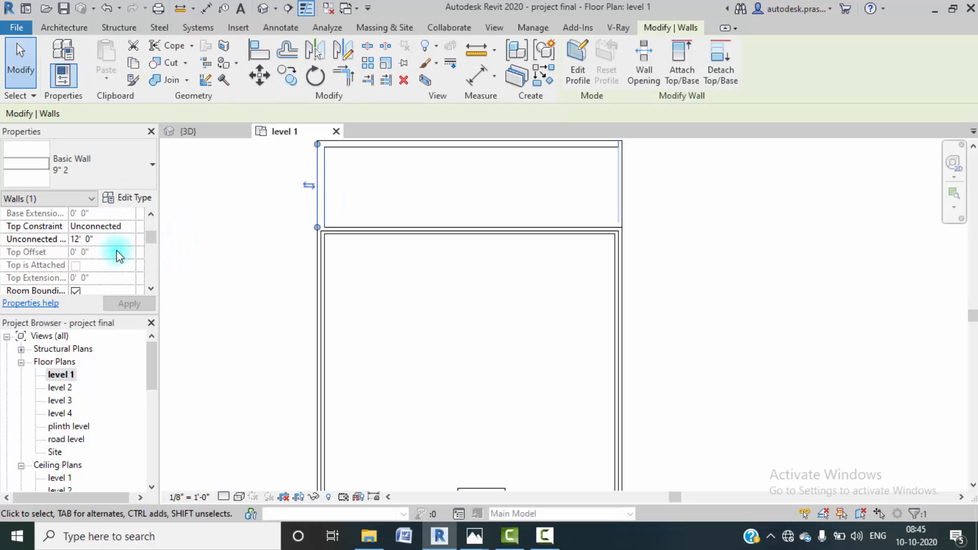
{"action": "scroll", "coordinate": [116, 243], "scroll_direction": "up", "scroll_amount": 3}
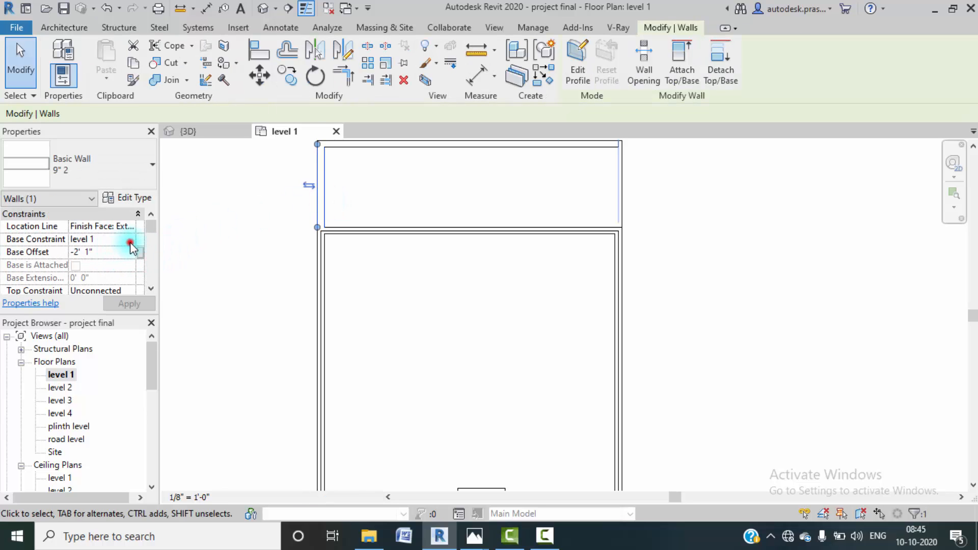
{"action": "left_click", "coordinate": [130, 240]}
{"action": "left_click", "coordinate": [90, 252]}
{"action": "scroll", "coordinate": [113, 277], "scroll_direction": "down", "scroll_amount": 1}
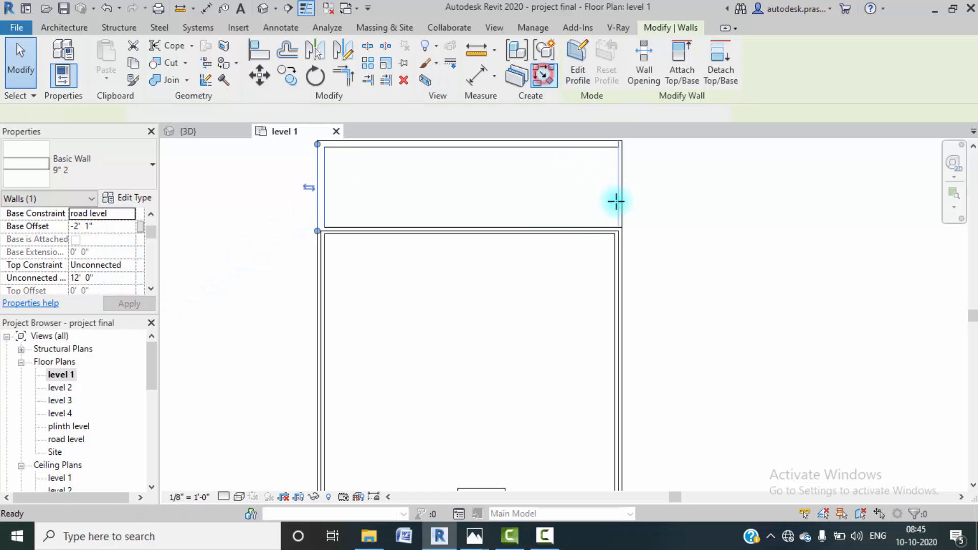
- Draw a 9" 2 wall aligned on Finish Face: Interior from the house's rear right corner to the rear boundary wall
{"action": "left_click", "coordinate": [431, 113]}
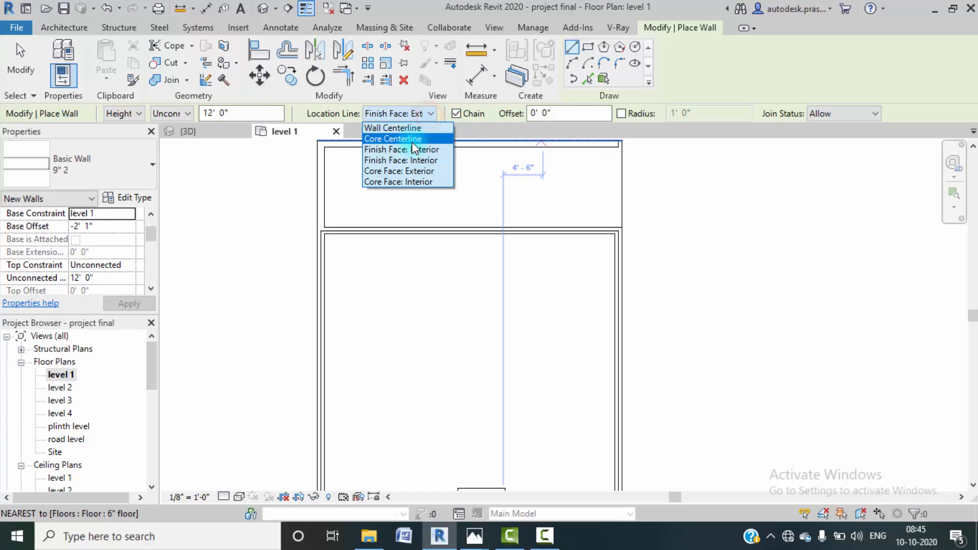
{"action": "left_click", "coordinate": [411, 160]}
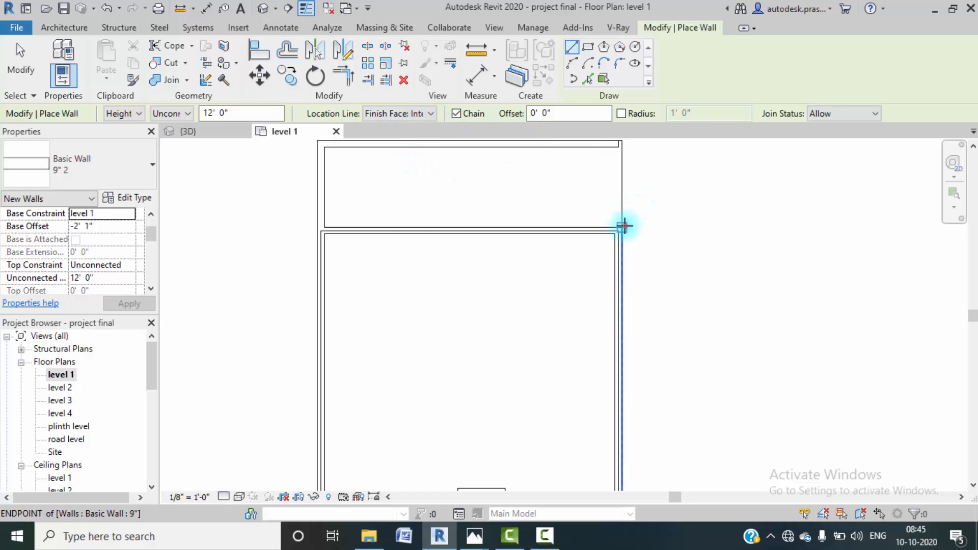
{"action": "left_click", "coordinate": [624, 225]}
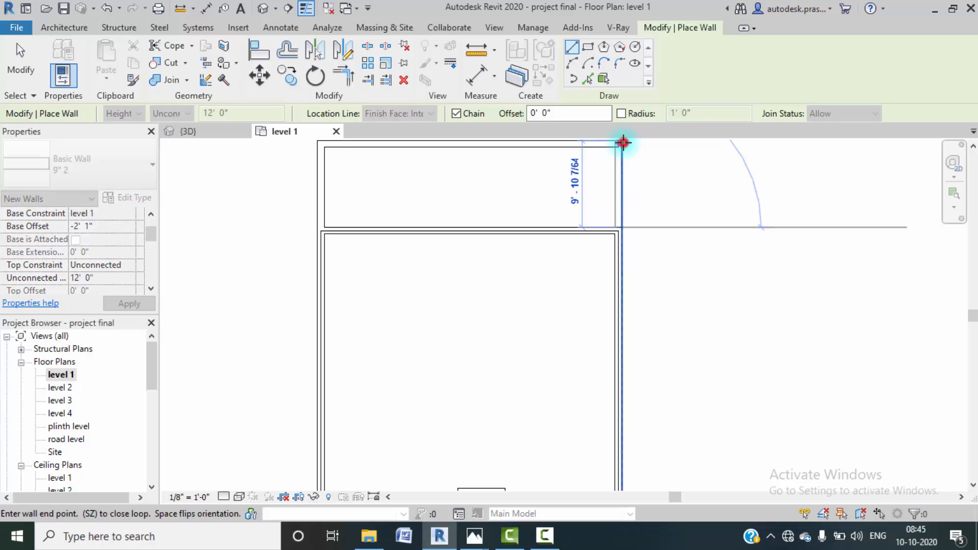
{"action": "left_click", "coordinate": [624, 144]}
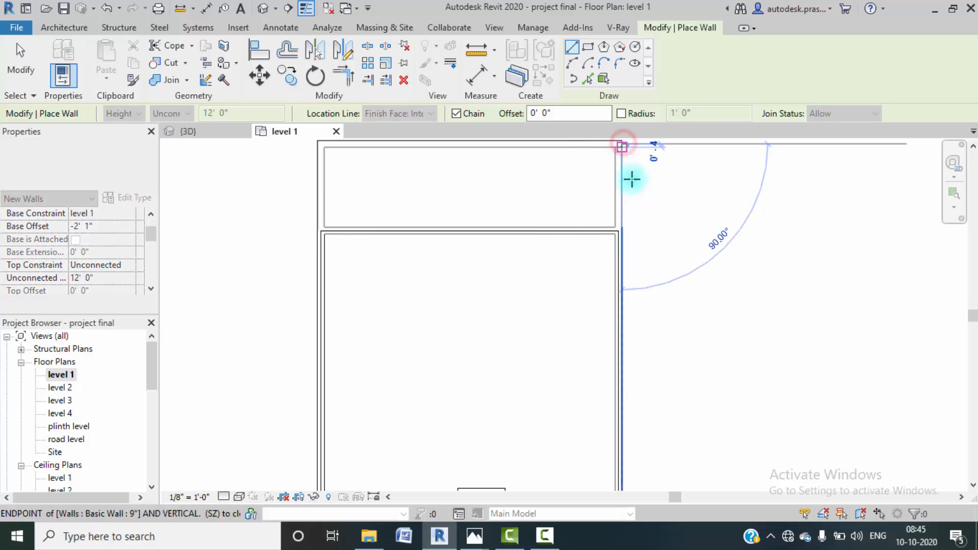
{"action": "left_click", "coordinate": [542, 532]}
{"action": "left_click", "coordinate": [917, 473]}
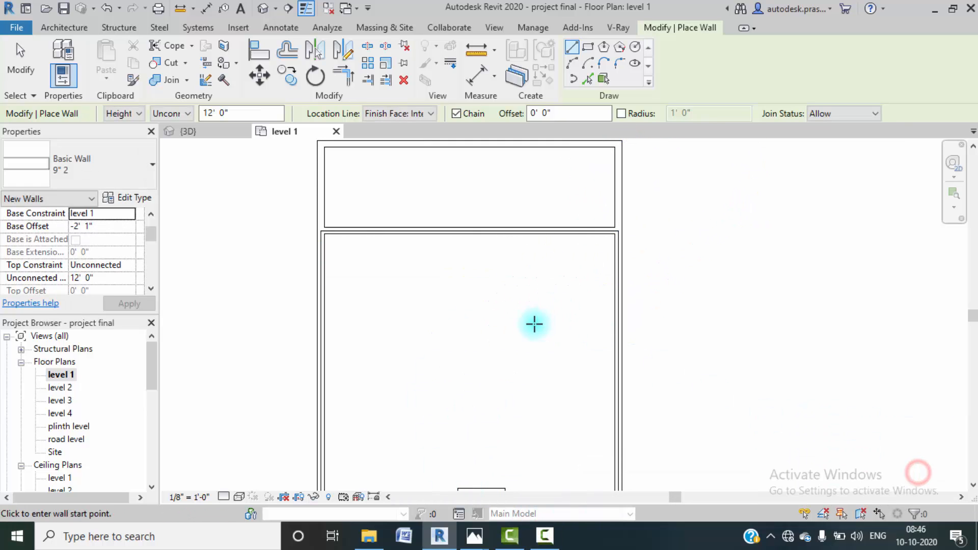
{"action": "scroll", "coordinate": [571, 287], "scroll_direction": "down", "scroll_amount": 2}
{"action": "key", "text": "Escape"}
{"action": "key", "text": "Escape"}
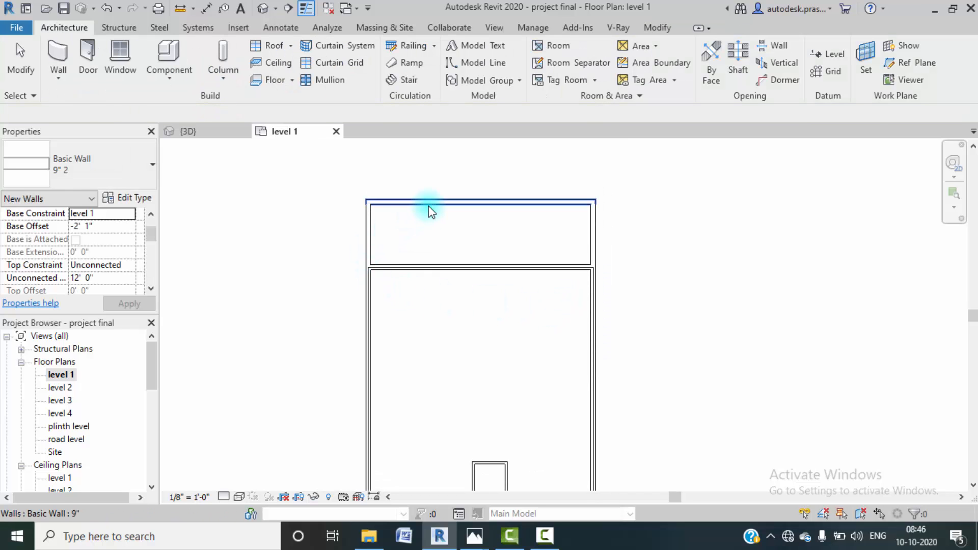
- In the 3D view, set the base constraint of the new wall on the rear yard's right side to road level
{"action": "left_click", "coordinate": [262, 8]}
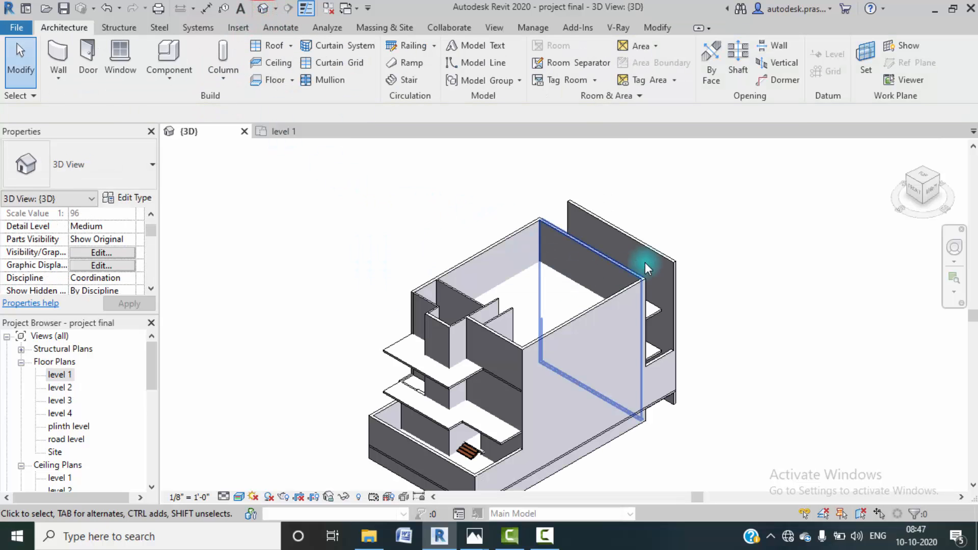
{"action": "middle_click_drag", "start_coordinate": [765, 401], "coordinate": [631, 325], "text": "shift"}
{"action": "left_click", "coordinate": [630, 320]}
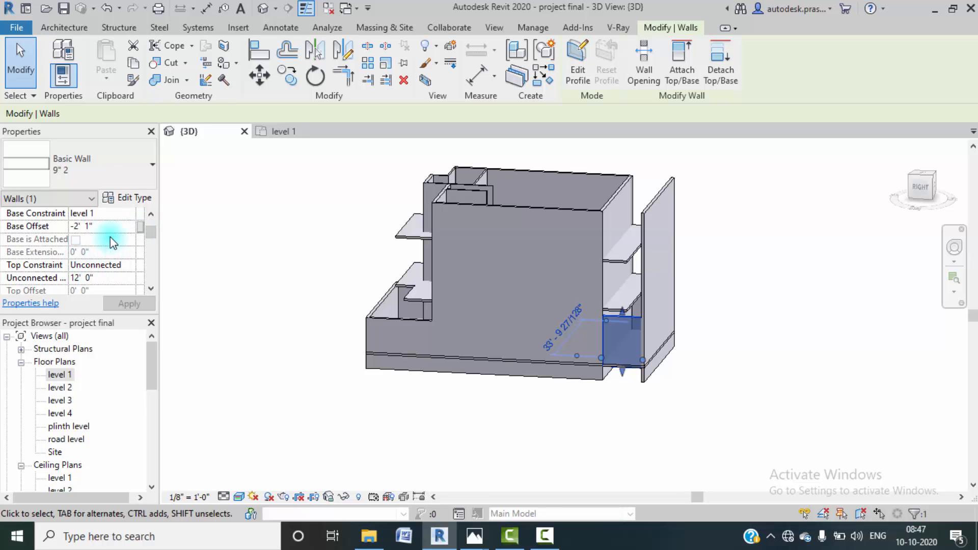
{"action": "left_click", "coordinate": [130, 214]}
{"action": "left_click", "coordinate": [88, 226]}
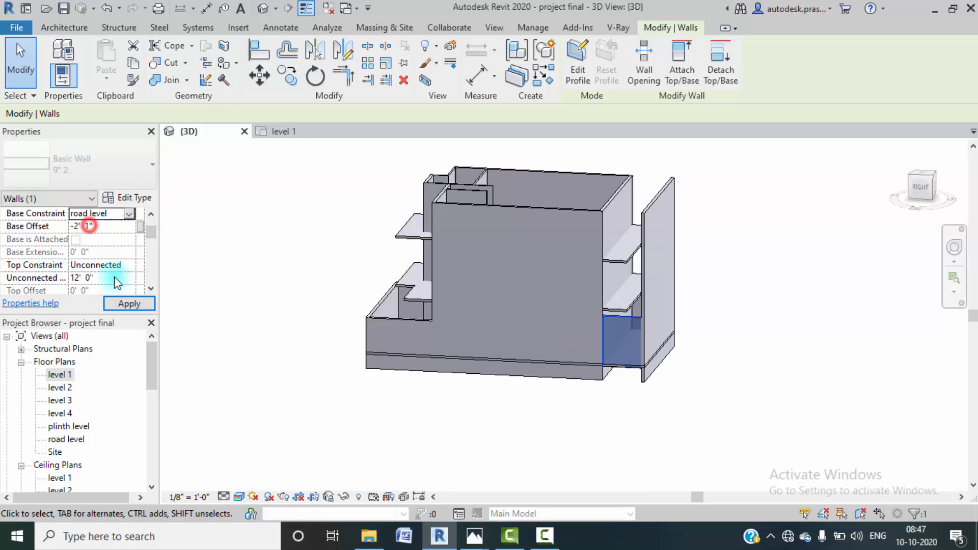
{"action": "left_click", "coordinate": [129, 304]}
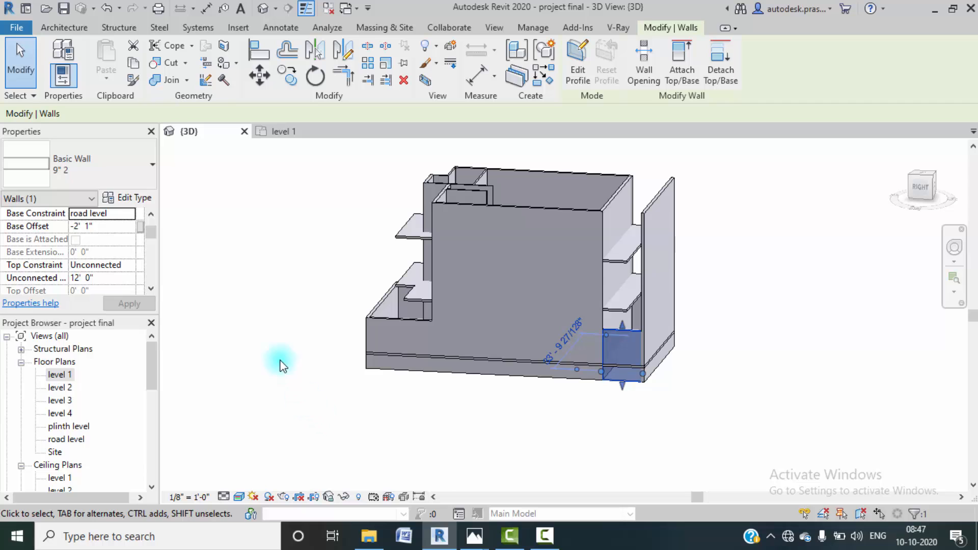
{"action": "left_click", "coordinate": [422, 478]}
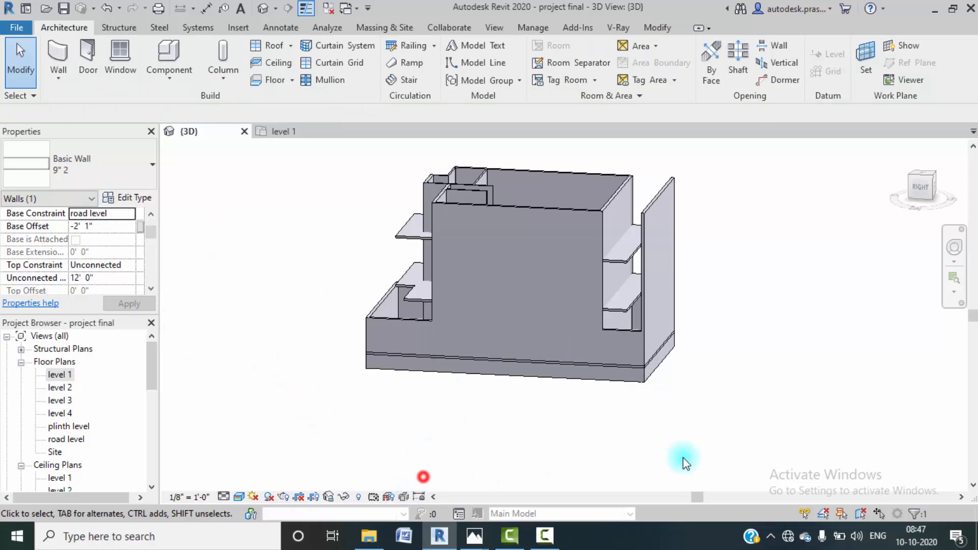
- Make the tall 9" rear boundary wall's top constraint Unconnected with a height of 12' 0"
{"action": "middle_click_drag", "start_coordinate": [833, 447], "coordinate": [458, 341], "text": "shift"}
{"action": "left_click", "coordinate": [464, 336]}
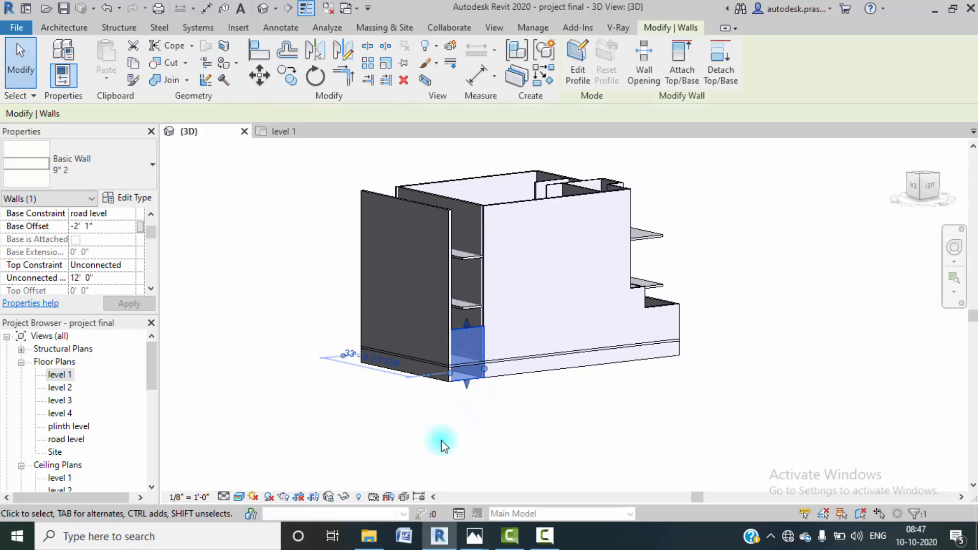
{"action": "left_click", "coordinate": [412, 438]}
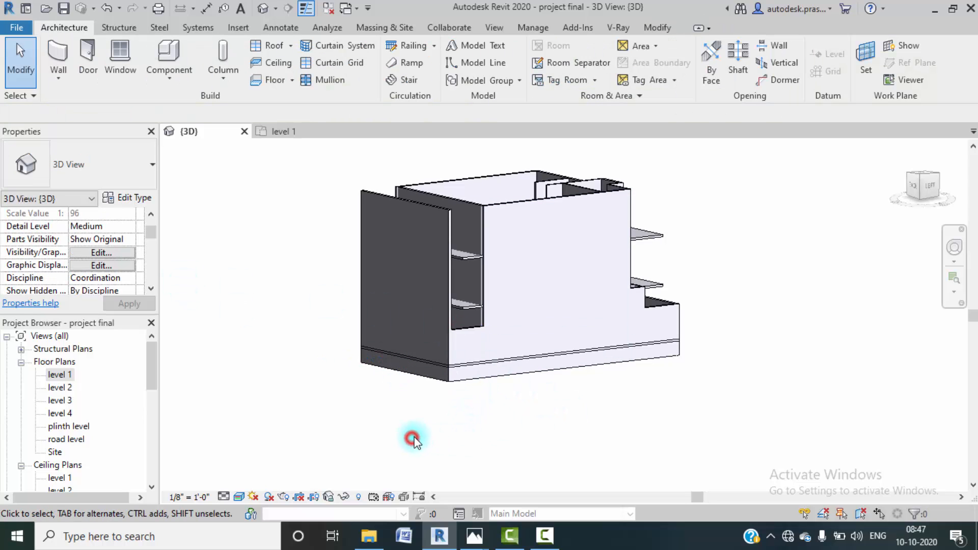
{"action": "left_click", "coordinate": [396, 203]}
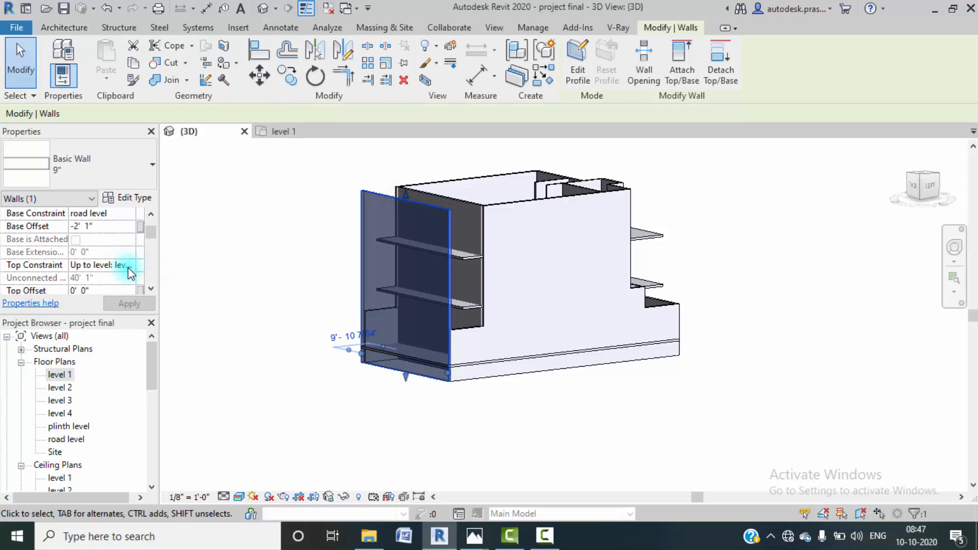
{"action": "left_click", "coordinate": [127, 266]}
{"action": "left_click", "coordinate": [107, 279]}
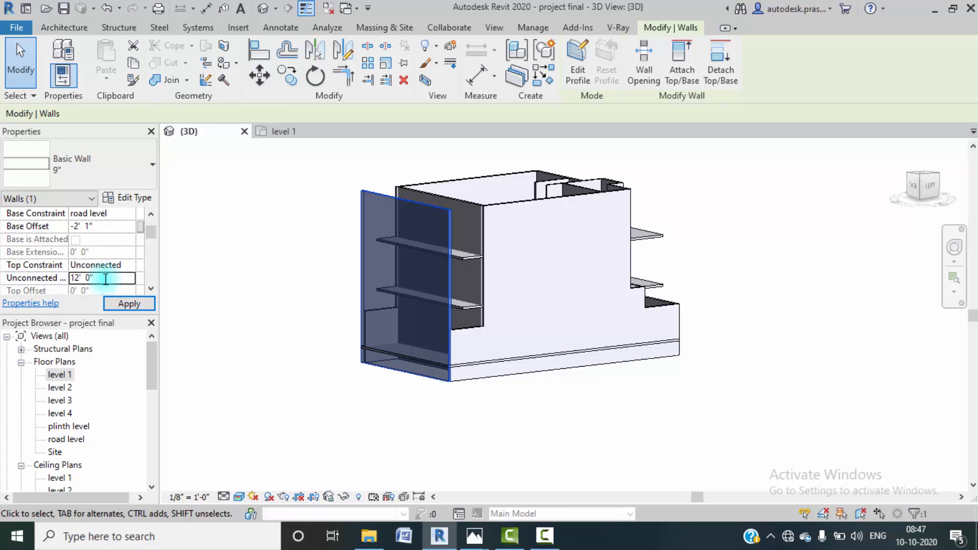
{"action": "left_click", "coordinate": [117, 305]}
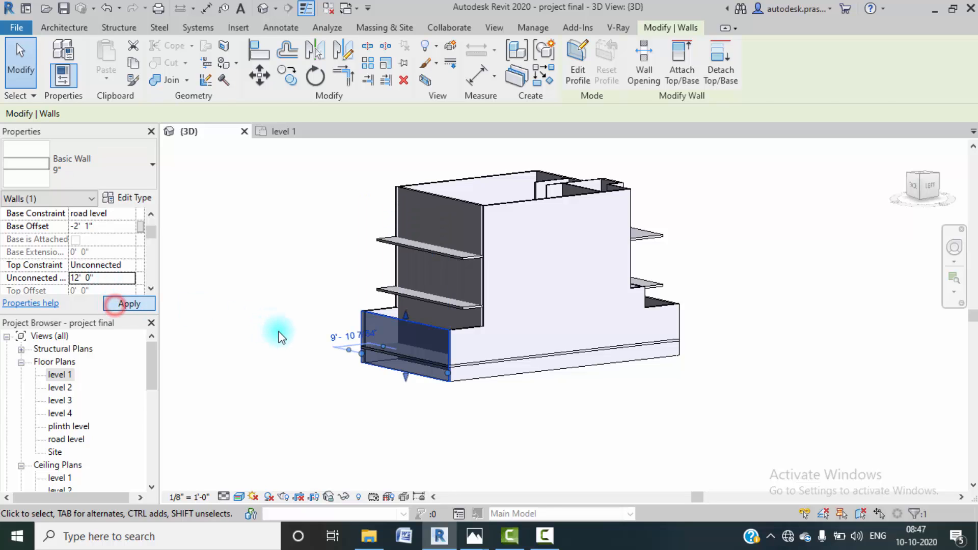
{"action": "left_click", "coordinate": [280, 332]}
- Examine the boundary walls from the rear and right side in 3D, and consult the rendered elevation image in Photos
{"action": "scroll", "coordinate": [427, 330], "scroll_direction": "up", "scroll_amount": 2}
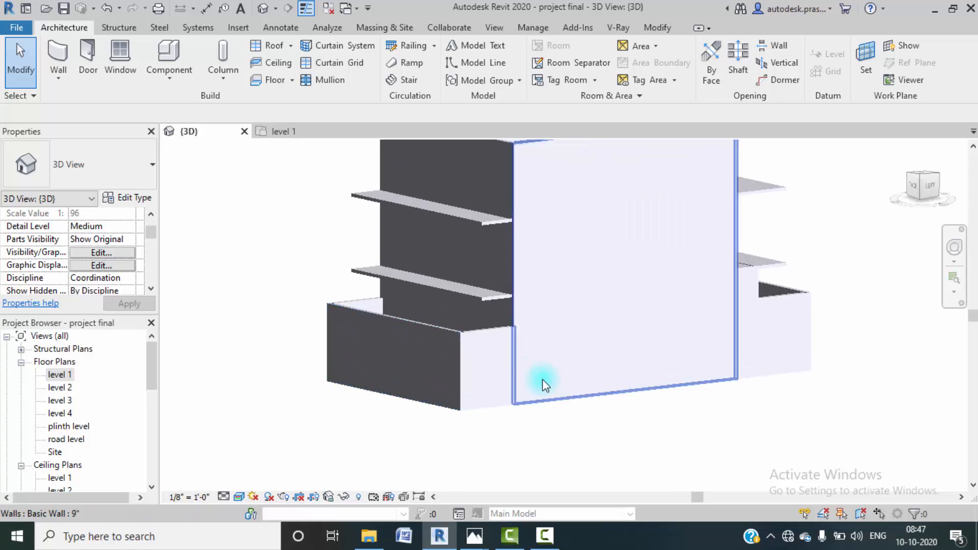
{"action": "scroll", "coordinate": [434, 360], "scroll_direction": "down", "scroll_amount": 2}
{"action": "middle_click_drag", "start_coordinate": [497, 362], "coordinate": [466, 397]}
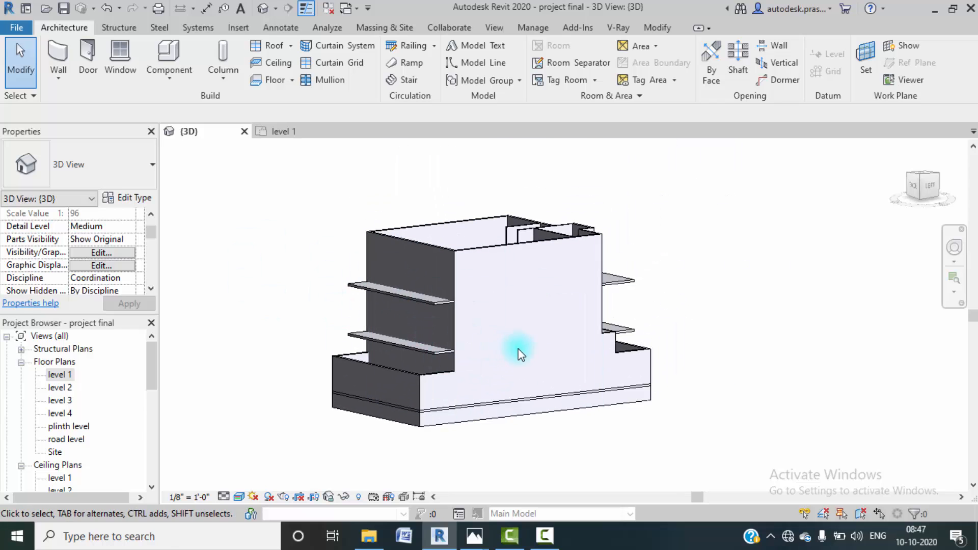
{"action": "middle_click_drag", "start_coordinate": [518, 350], "coordinate": [683, 442], "text": "shift"}
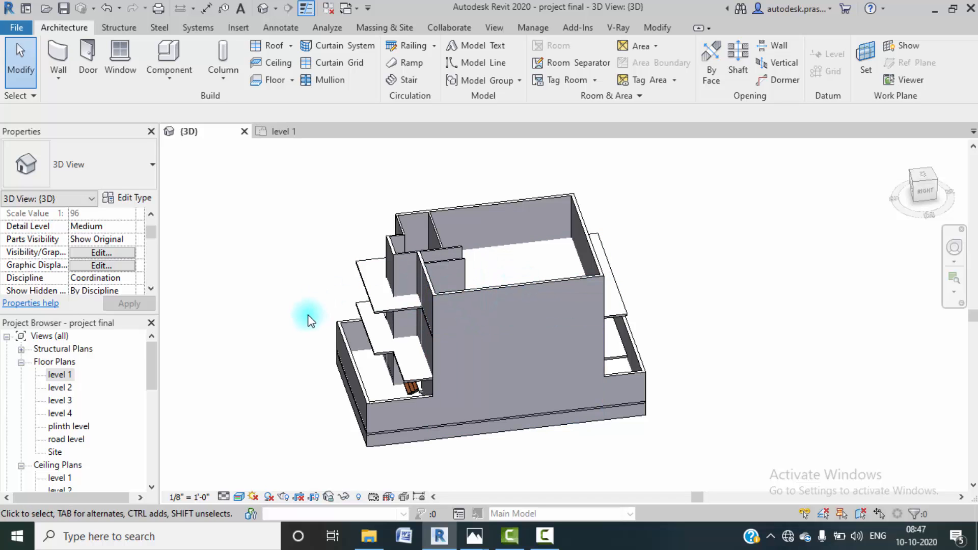
{"action": "mouse_move", "coordinate": [476, 544]}
{"action": "left_click", "coordinate": [426, 474]}
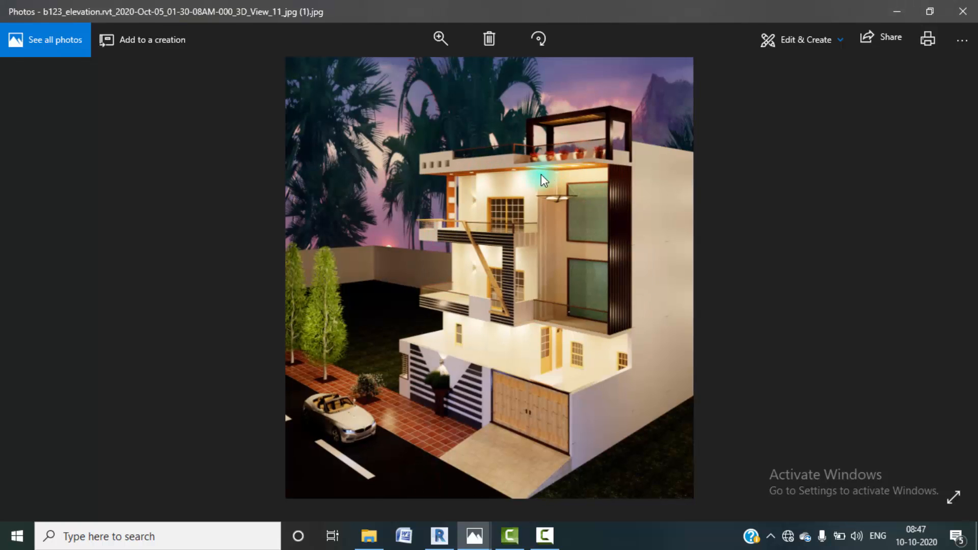
{"action": "left_click", "coordinate": [896, 11]}
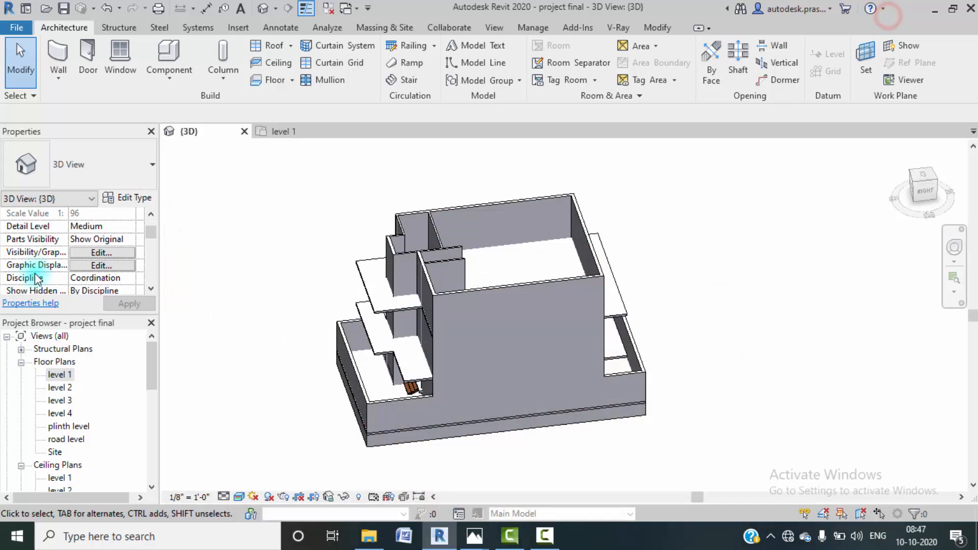
- Open the level 4 floor plan and start a 6" floor sketch with a rectangular boundary
{"action": "double_click", "coordinate": [64, 413]}
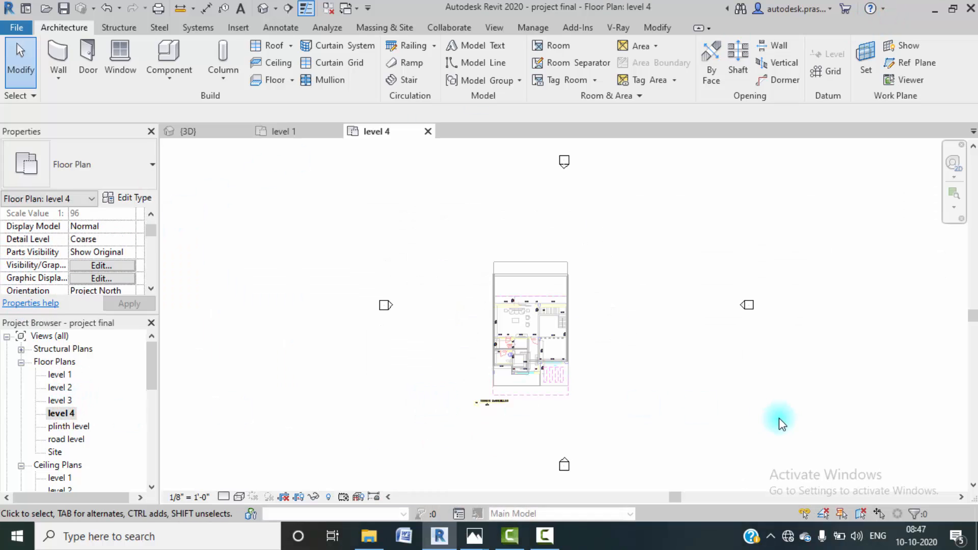
{"action": "scroll", "coordinate": [548, 396], "scroll_direction": "up", "scroll_amount": 5}
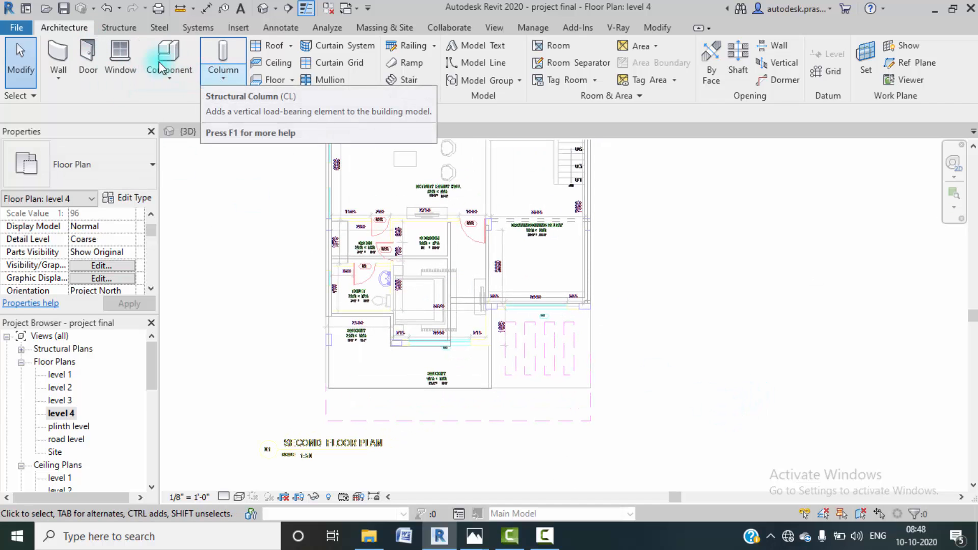
{"action": "left_click", "coordinate": [276, 83]}
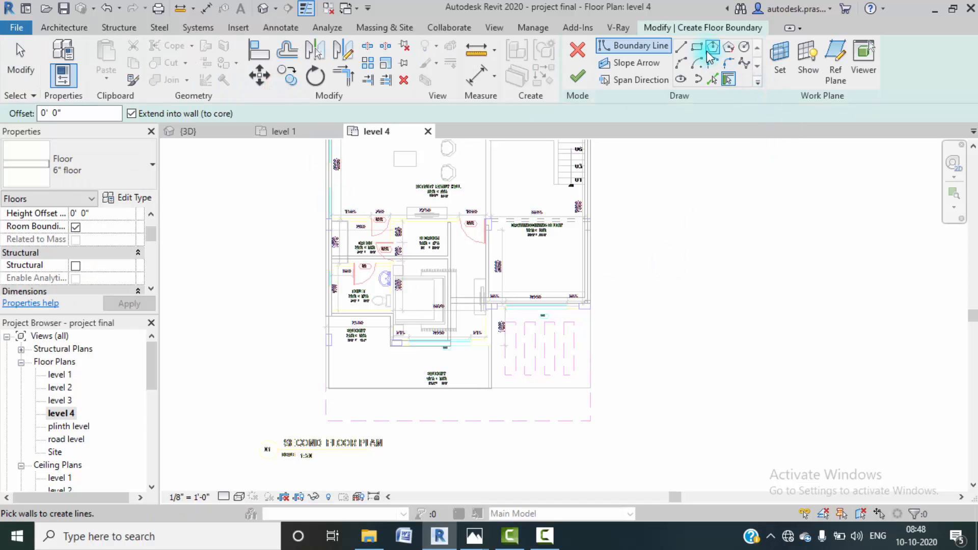
{"action": "left_click", "coordinate": [701, 50]}
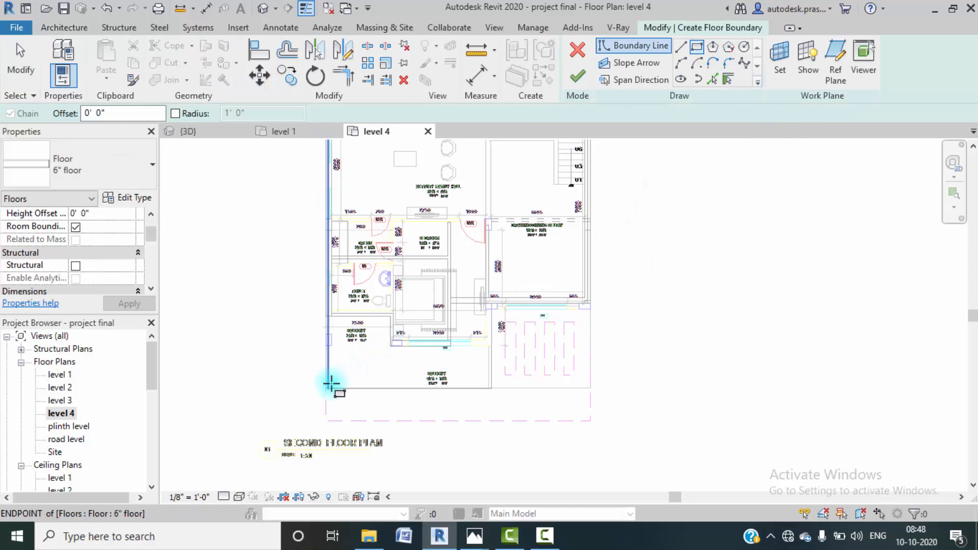
- Sketch the floor's rectangular boundary from the right end of the front balcony line to the house's rear left wall corner
{"action": "scroll", "coordinate": [328, 390], "scroll_direction": "up", "scroll_amount": 1}
{"action": "scroll", "coordinate": [327, 398], "scroll_direction": "up", "scroll_amount": 2}
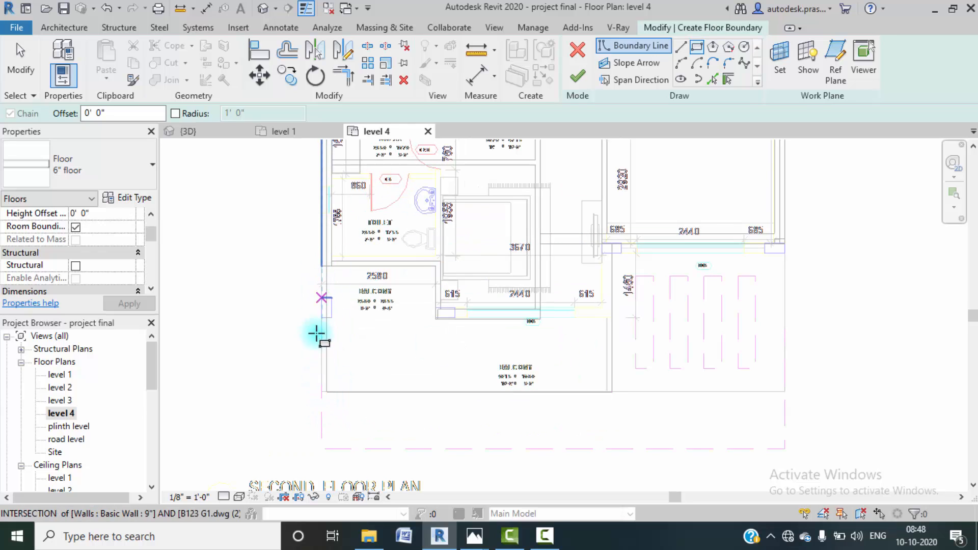
{"action": "left_click", "coordinate": [322, 391]}
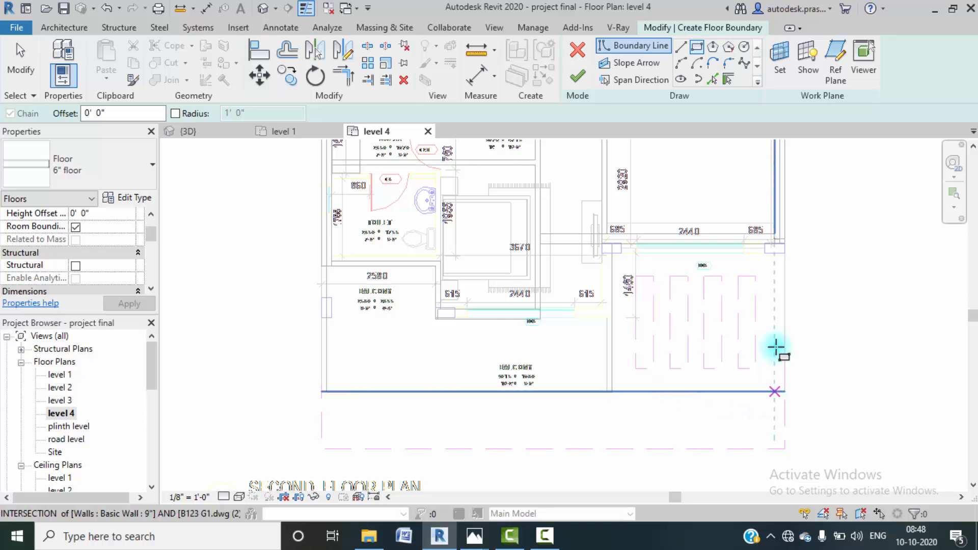
{"action": "middle_click_drag", "start_coordinate": [804, 298], "coordinate": [786, 310]}
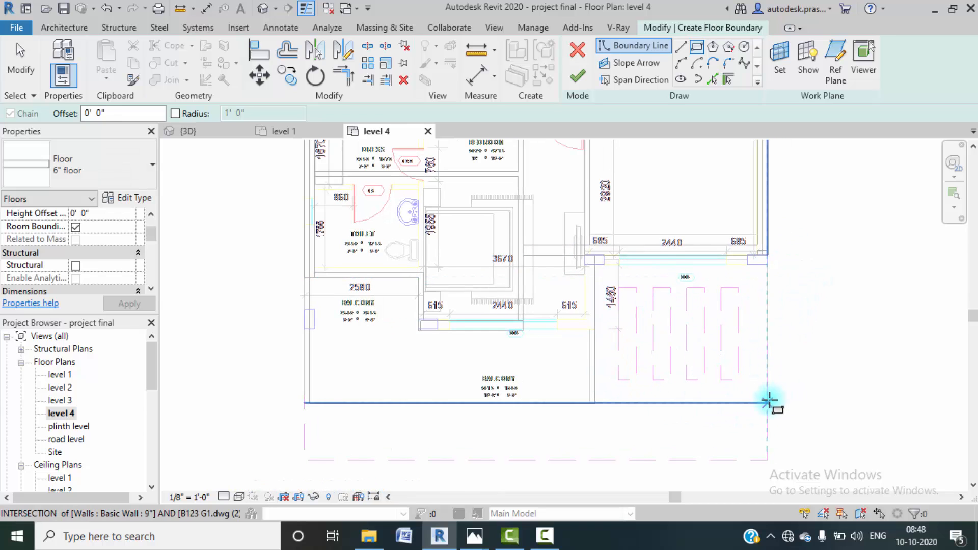
{"action": "left_click", "coordinate": [770, 402]}
{"action": "scroll", "coordinate": [338, 218], "scroll_direction": "down", "scroll_amount": 3}
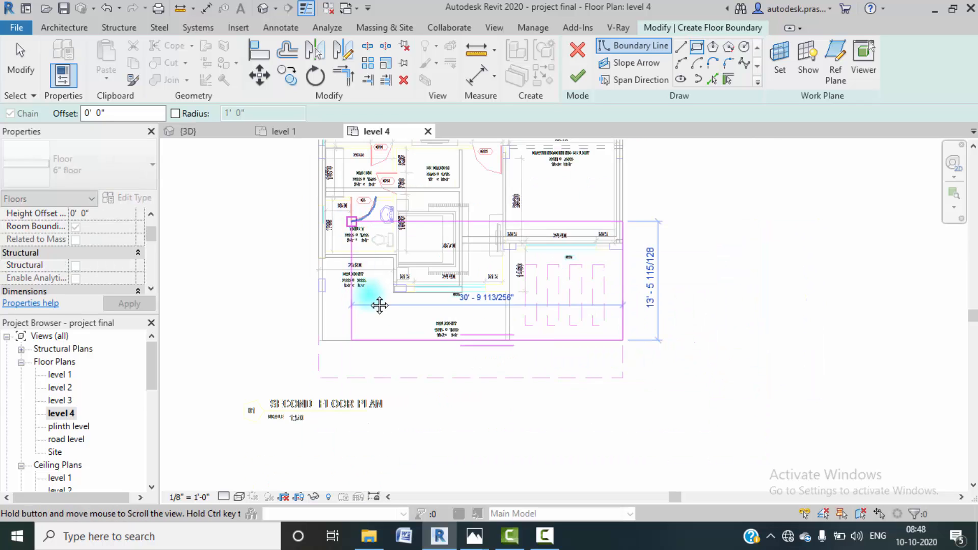
{"action": "middle_click_drag", "start_coordinate": [379, 306], "coordinate": [411, 455]}
{"action": "middle_click_drag", "start_coordinate": [385, 279], "coordinate": [392, 482]}
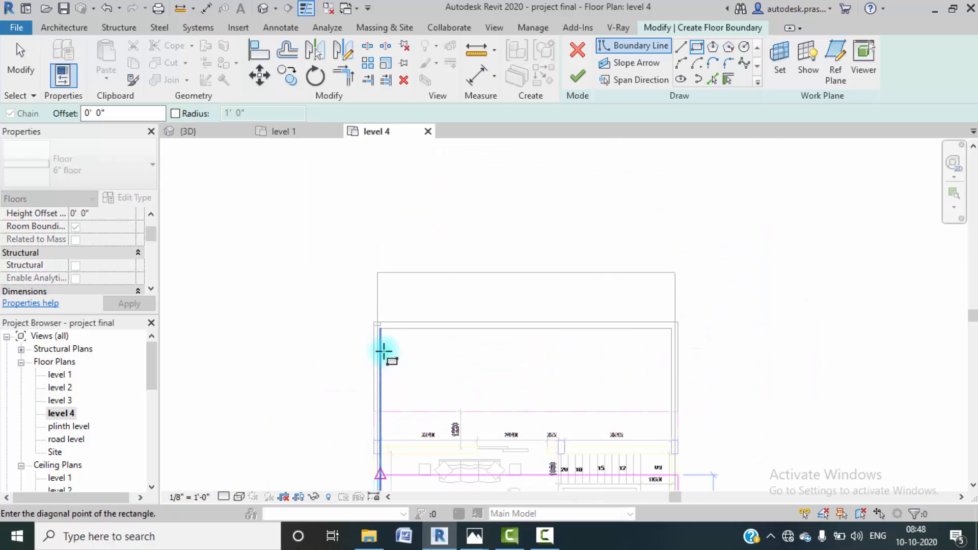
{"action": "scroll", "coordinate": [377, 324], "scroll_direction": "up", "scroll_amount": 2}
{"action": "scroll", "coordinate": [389, 350], "scroll_direction": "up", "scroll_amount": 1}
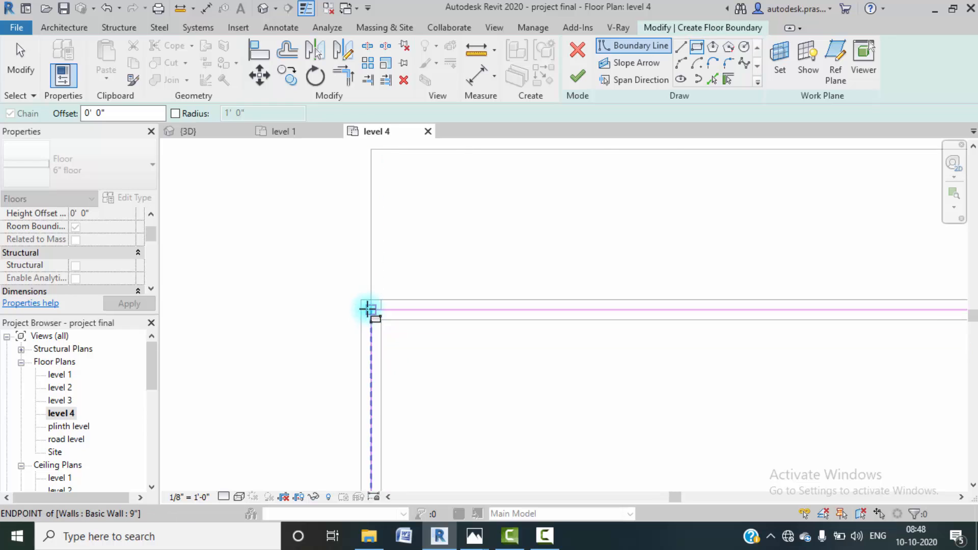
{"action": "left_click", "coordinate": [386, 286]}
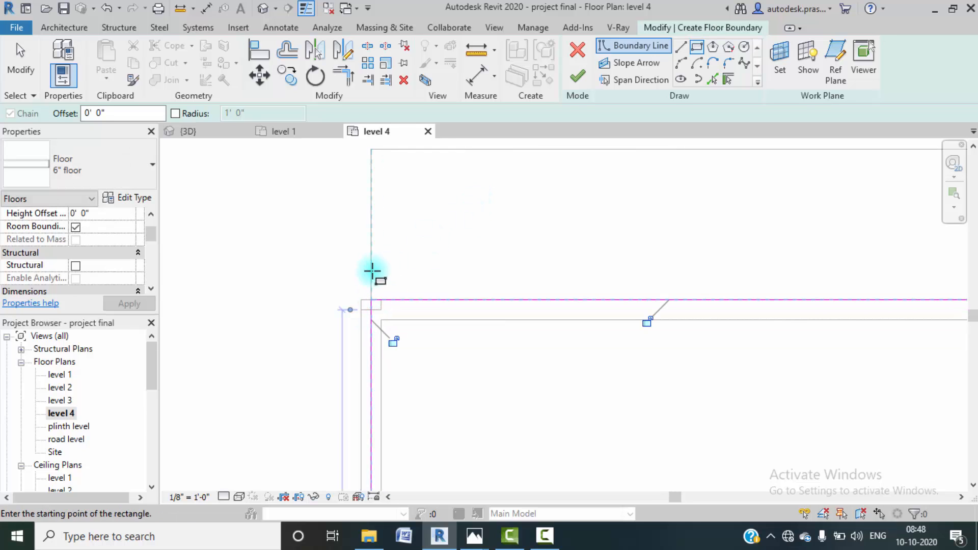
{"action": "key", "text": "Escape"}
{"action": "key", "text": "Escape"}
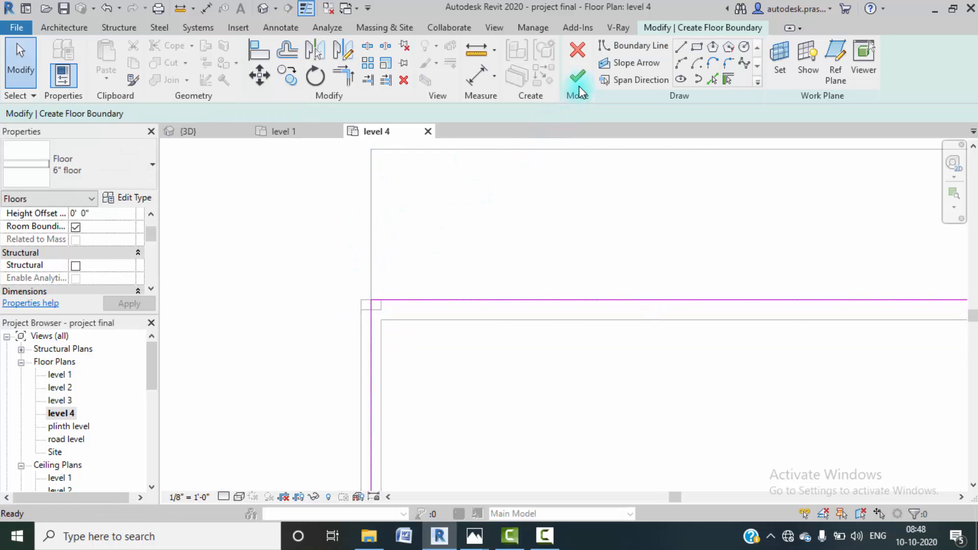
{"action": "scroll", "coordinate": [306, 298], "scroll_direction": "down", "scroll_amount": 3}
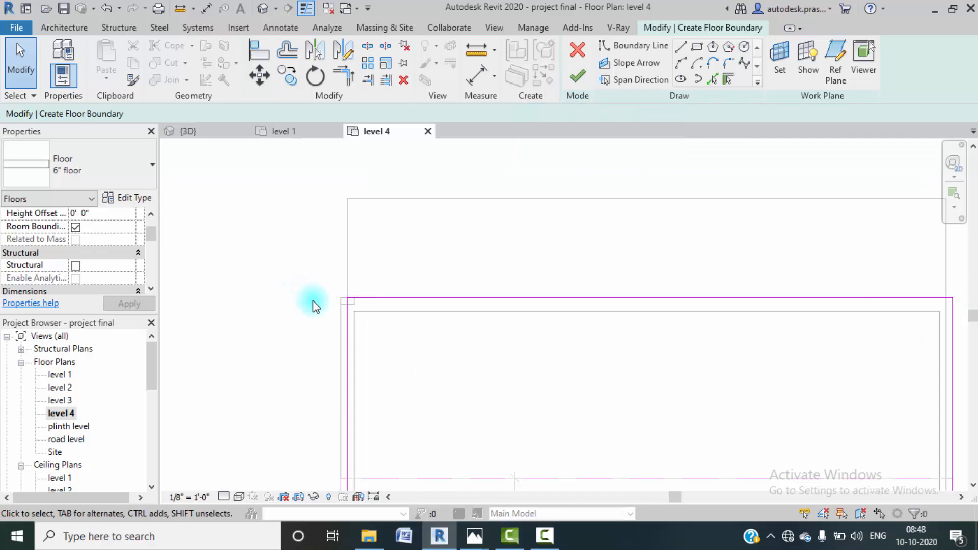
{"action": "middle_click_drag", "start_coordinate": [413, 405], "coordinate": [441, 333]}
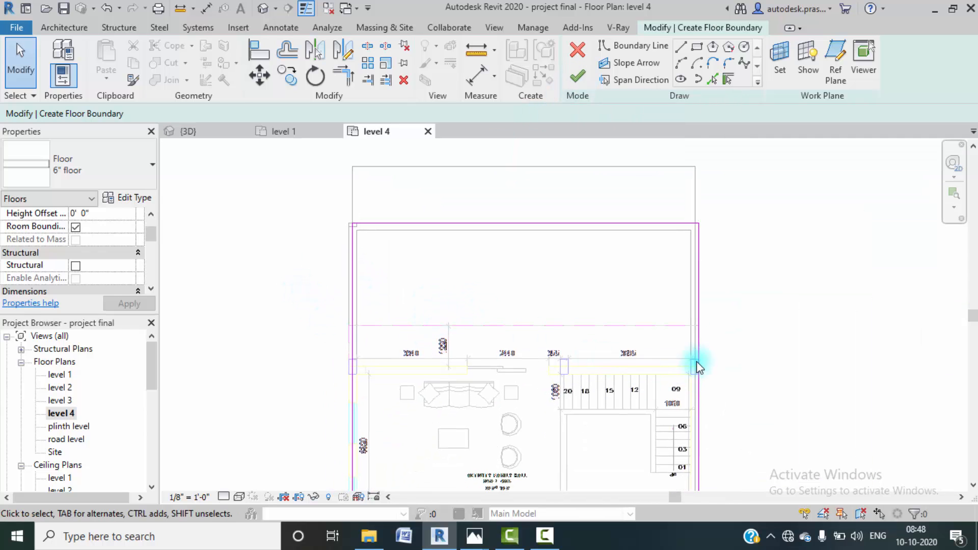
- Move the floor sketch's right boundary line inward from the side wall's outer face to its centreline
{"action": "scroll", "coordinate": [710, 301], "scroll_direction": "up", "scroll_amount": 3}
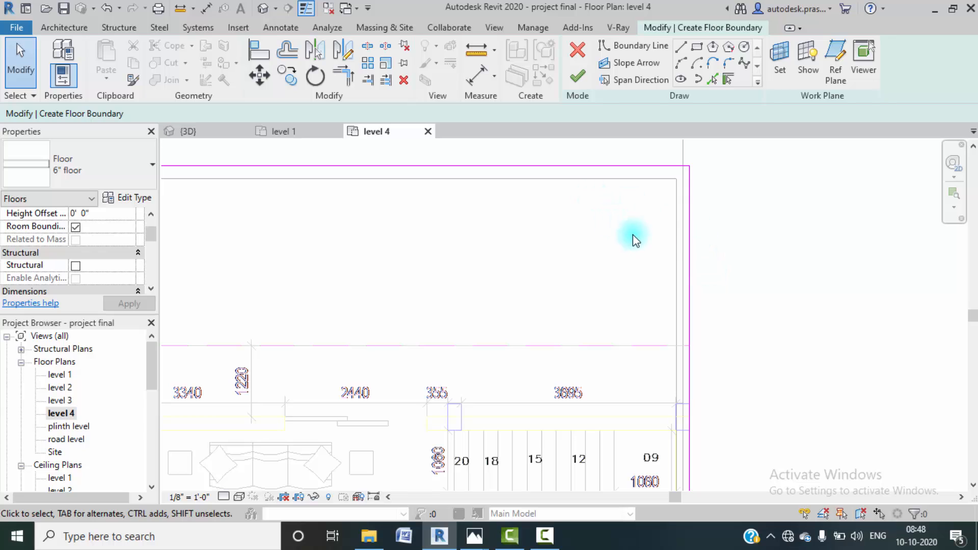
{"action": "left_click", "coordinate": [692, 215]}
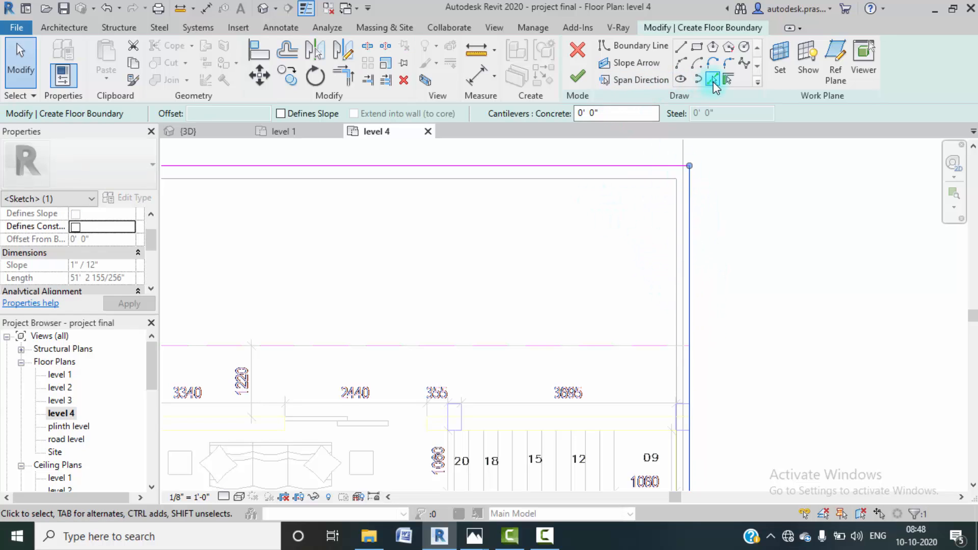
{"action": "left_click", "coordinate": [260, 76]}
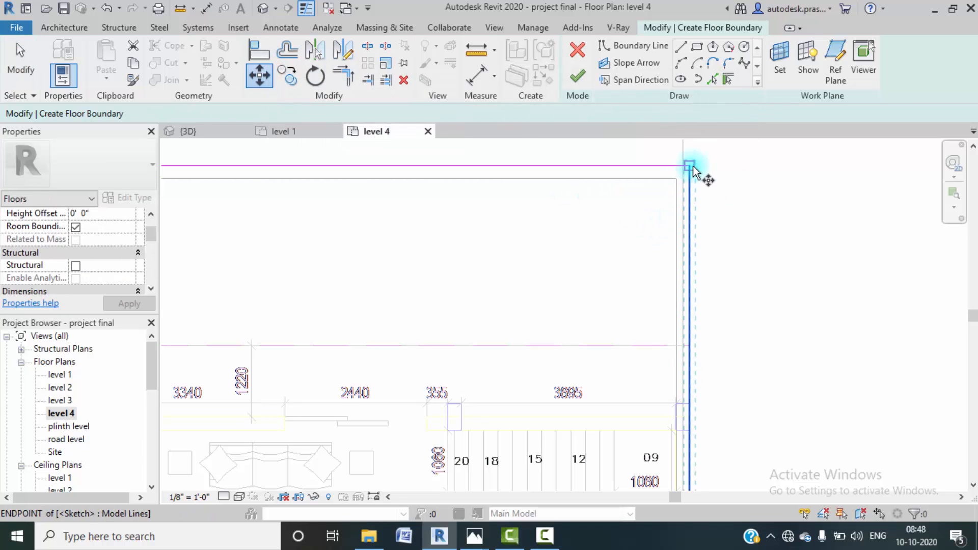
{"action": "left_click", "coordinate": [689, 167]}
{"action": "left_click", "coordinate": [683, 166]}
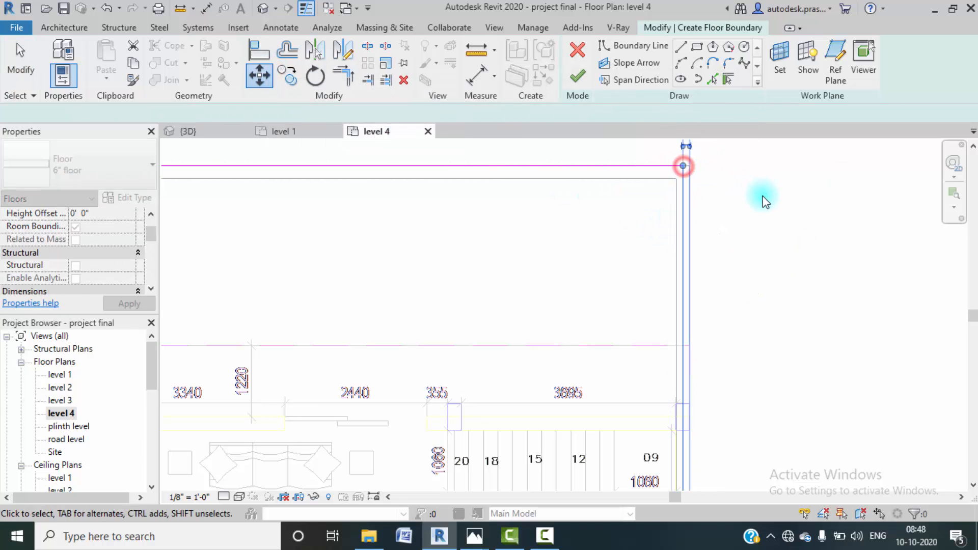
{"action": "left_click", "coordinate": [773, 292]}
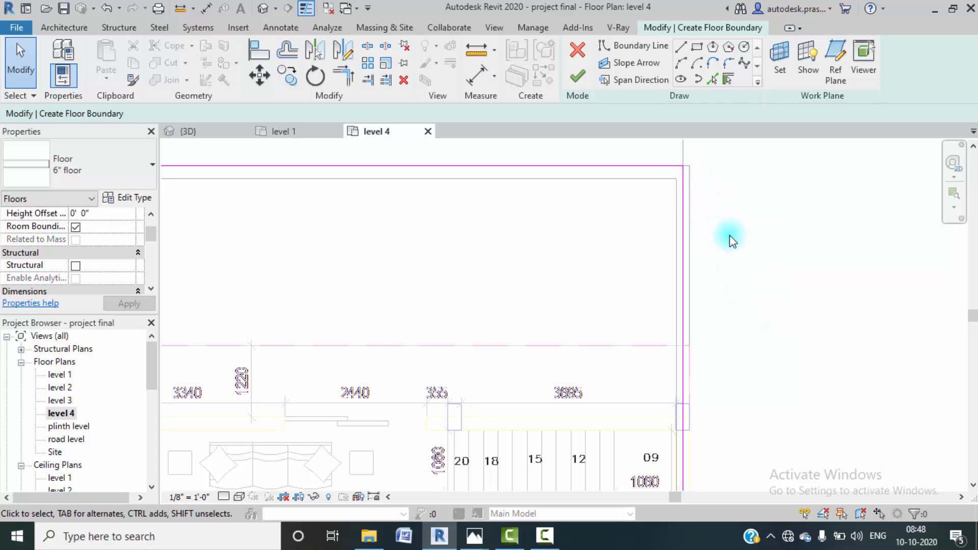
- Sketch a short horizontal boundary line from the right boundary to the outer corner of the front-right column
{"action": "scroll", "coordinate": [732, 241], "scroll_direction": "down", "scroll_amount": 1}
{"action": "middle_click_drag", "start_coordinate": [754, 364], "coordinate": [720, 197]}
{"action": "scroll", "coordinate": [734, 304], "scroll_direction": "down", "scroll_amount": 1}
{"action": "middle_click_drag", "start_coordinate": [742, 390], "coordinate": [705, 195]}
{"action": "middle_click_drag", "start_coordinate": [681, 312], "coordinate": [680, 301]}
{"action": "scroll", "coordinate": [606, 277], "scroll_direction": "up", "scroll_amount": 2}
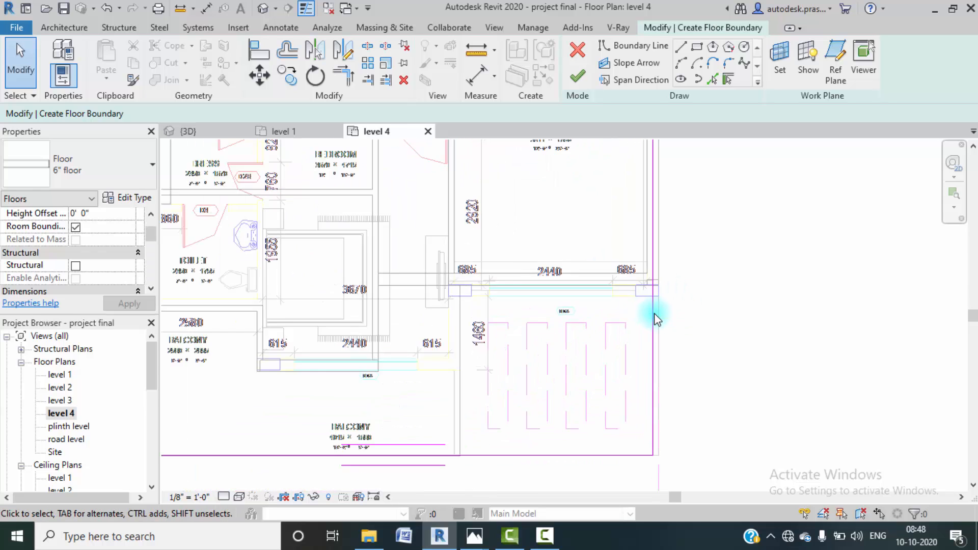
{"action": "scroll", "coordinate": [657, 319], "scroll_direction": "up", "scroll_amount": 4}
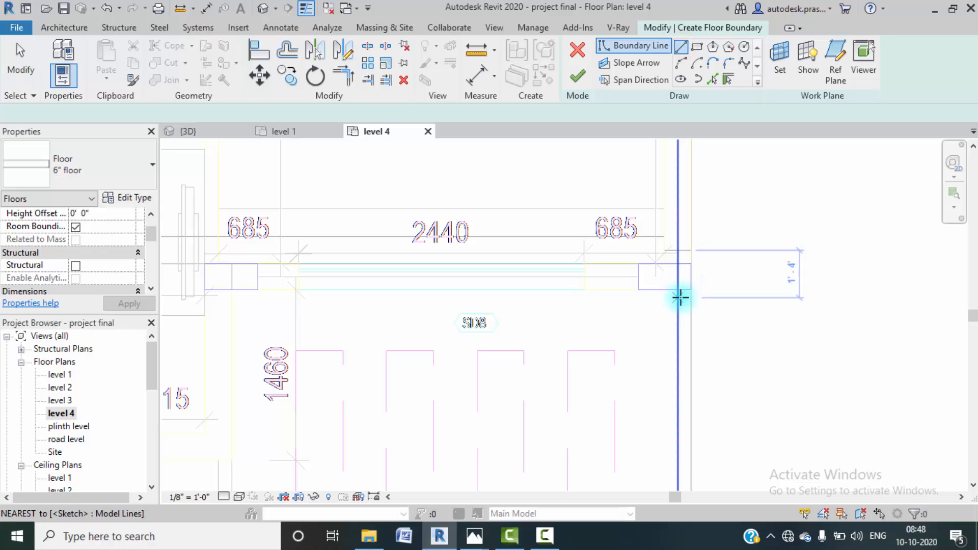
{"action": "left_click", "coordinate": [691, 292]}
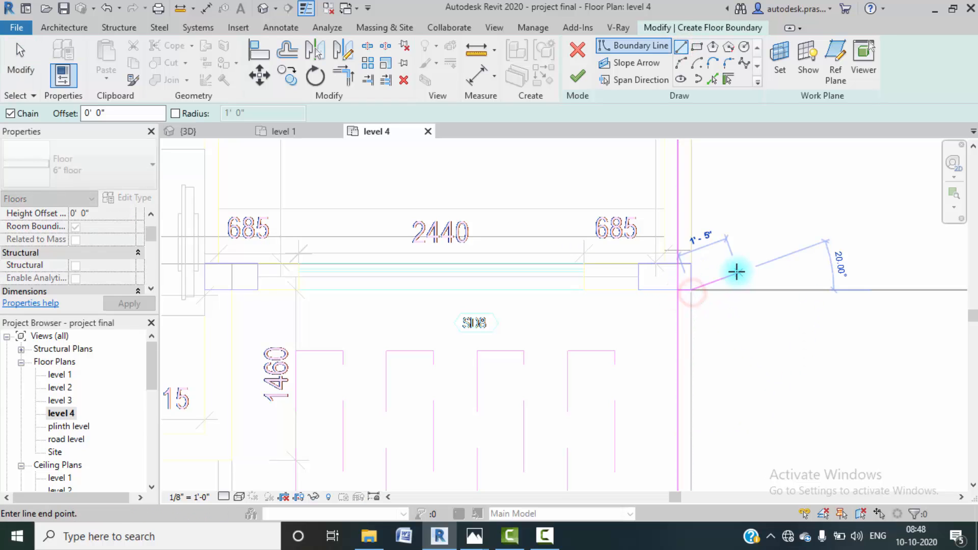
{"action": "key", "text": "Escape"}
- Split the right boundary line at the front face of the front-right column
{"action": "left_click", "coordinate": [367, 46]}
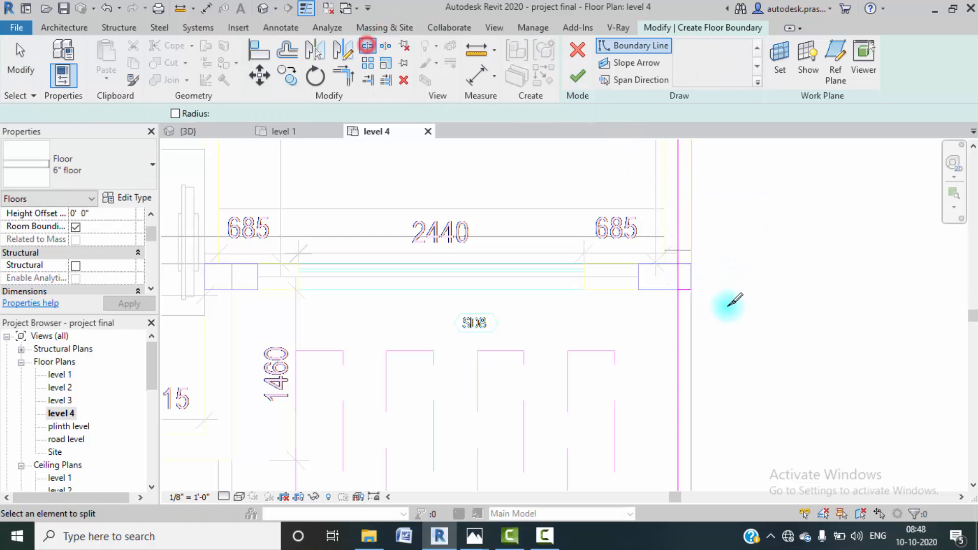
{"action": "left_click", "coordinate": [677, 290]}
{"action": "key", "text": "Escape"}
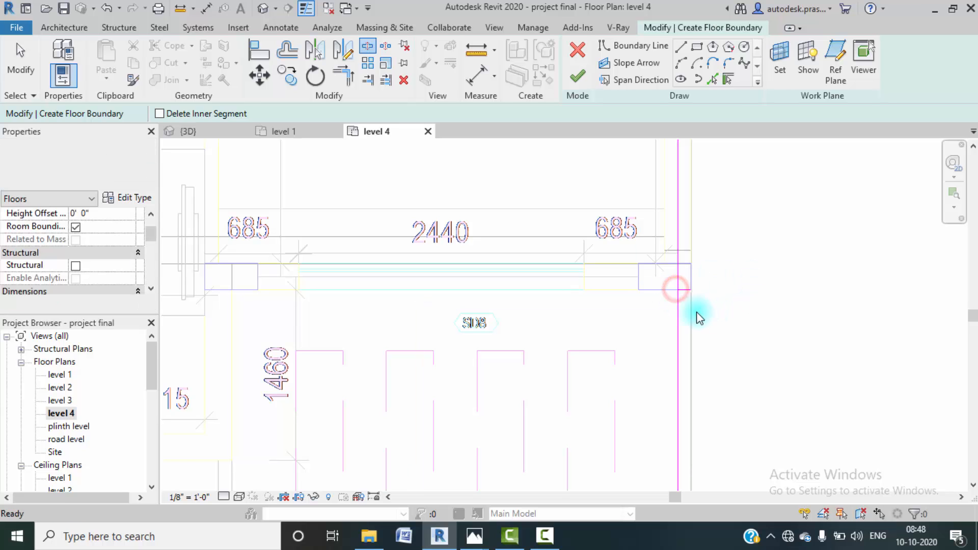
- Try to move the split-off front segment of the right boundary 4 1/2" outward, and undo the change
{"action": "left_click", "coordinate": [682, 310]}
{"action": "left_click", "coordinate": [599, 203]}
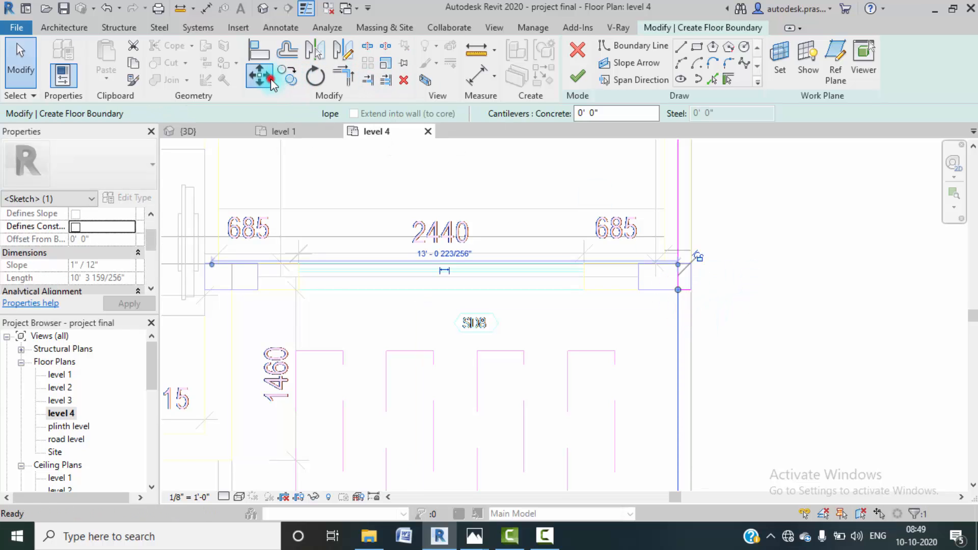
{"action": "left_click", "coordinate": [270, 80]}
{"action": "left_click", "coordinate": [688, 289]}
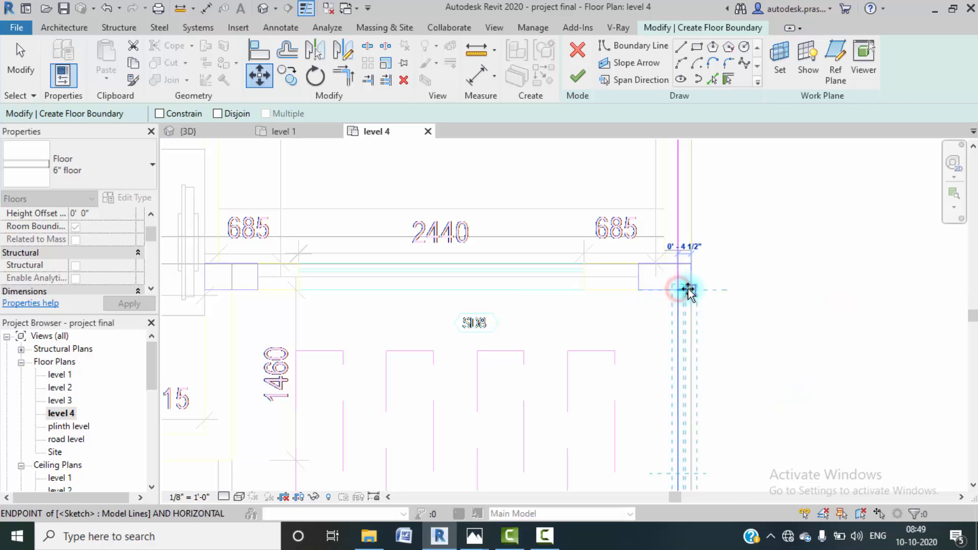
{"action": "left_click", "coordinate": [754, 252]}
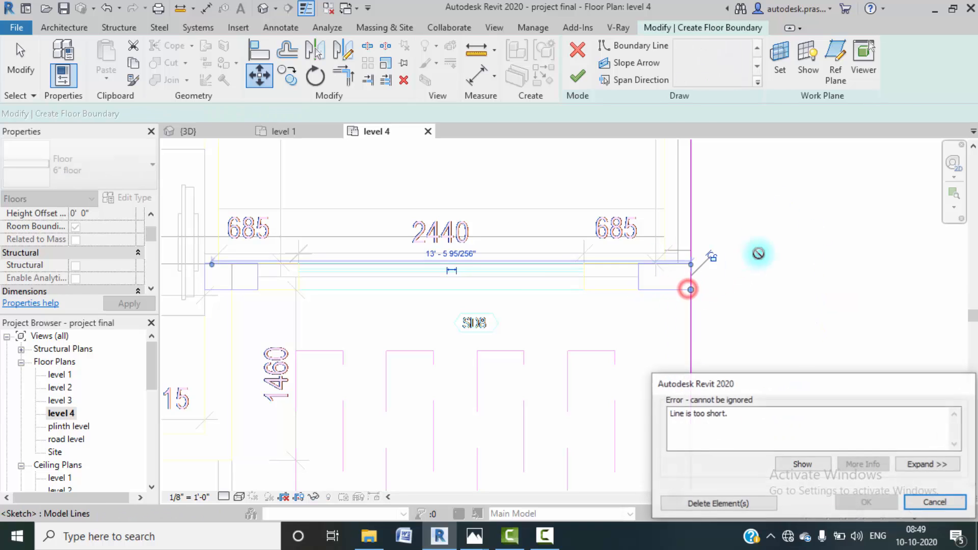
{"action": "left_click", "coordinate": [744, 504]}
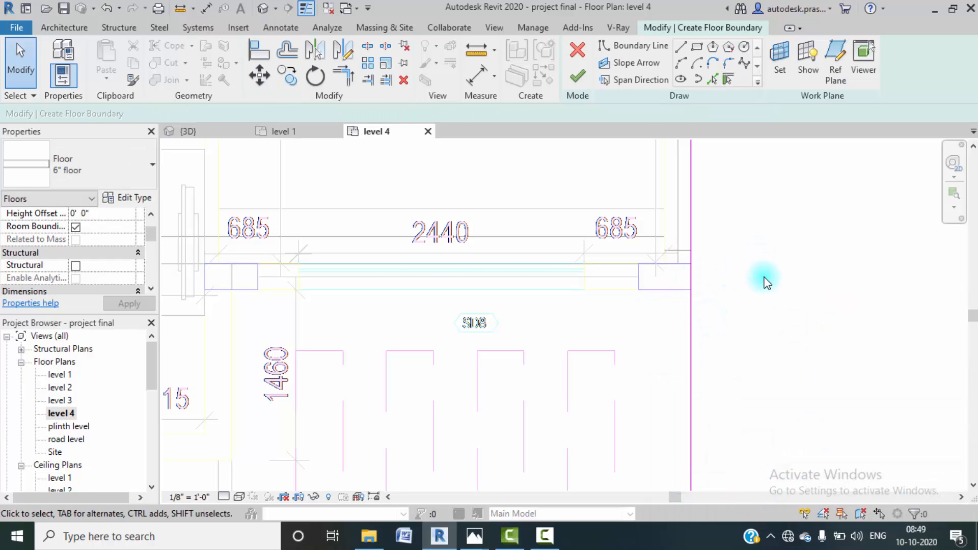
{"action": "key", "text": "ctrl+z"}
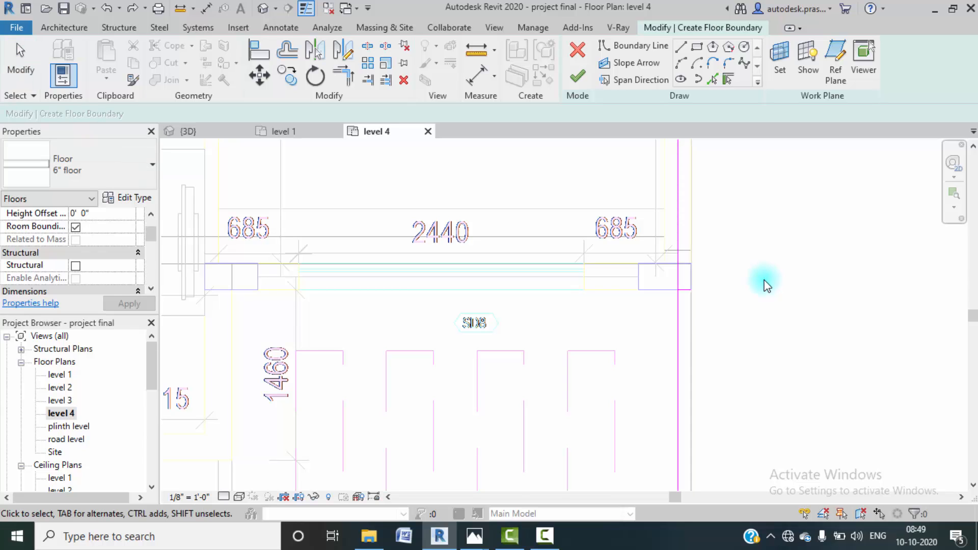
- Replace the right boundary's front segment with a 10' 3 159/256" line from the column's outer corner, and close it to the front boundary
{"action": "left_click", "coordinate": [679, 311]}
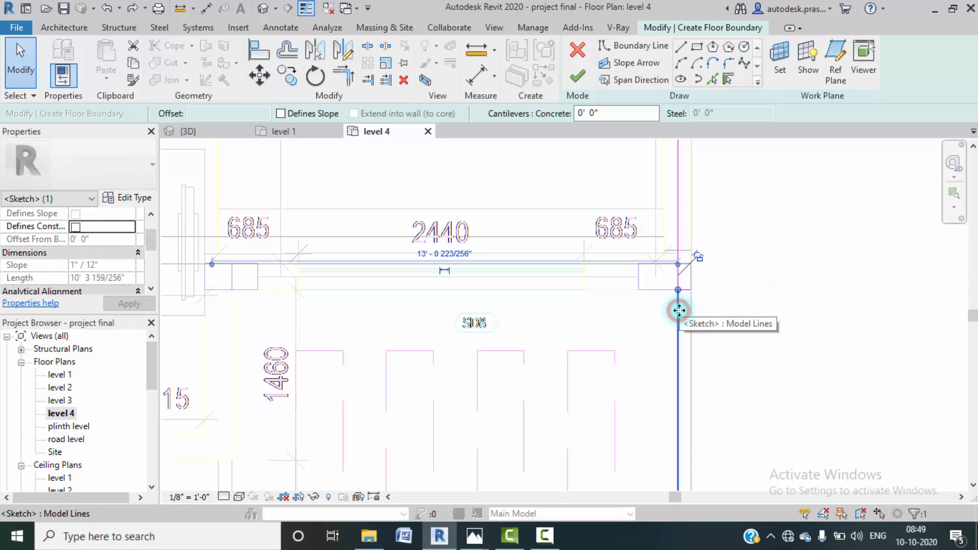
{"action": "left_click", "coordinate": [714, 339]}
{"action": "middle_click_drag", "start_coordinate": [728, 346], "coordinate": [692, 321]}
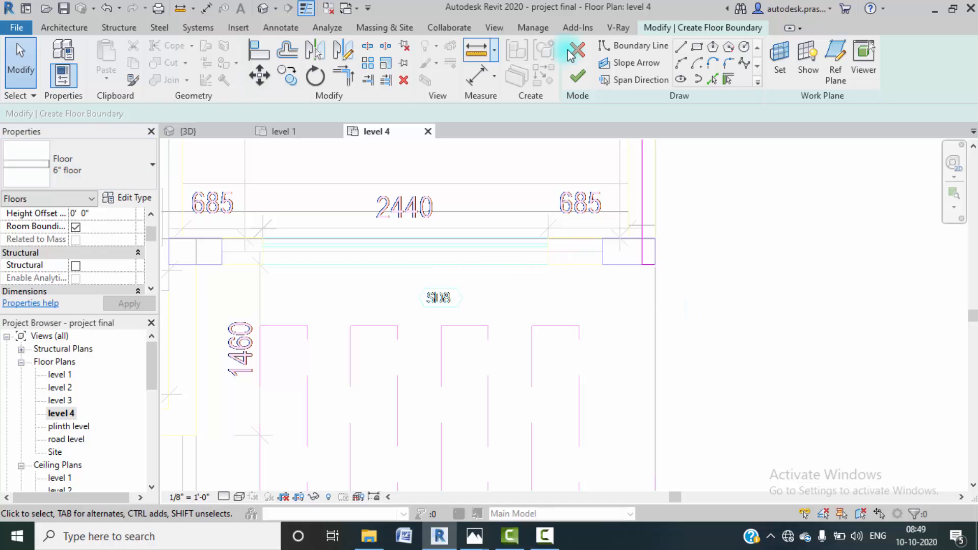
{"action": "left_click", "coordinate": [656, 266]}
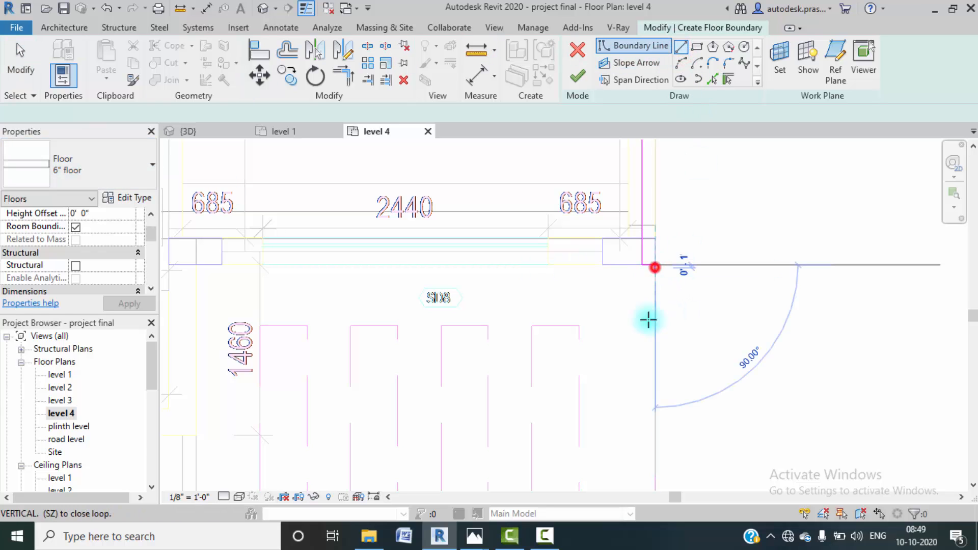
{"action": "scroll", "coordinate": [657, 326], "scroll_direction": "down", "scroll_amount": 3}
{"action": "middle_click_drag", "start_coordinate": [666, 318], "coordinate": [656, 301]}
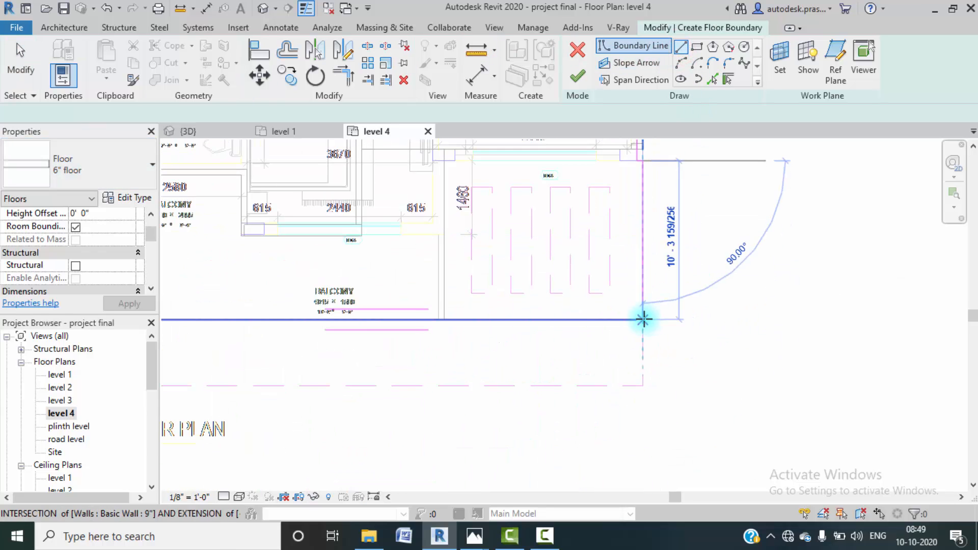
{"action": "scroll", "coordinate": [642, 313], "scroll_direction": "up", "scroll_amount": 3}
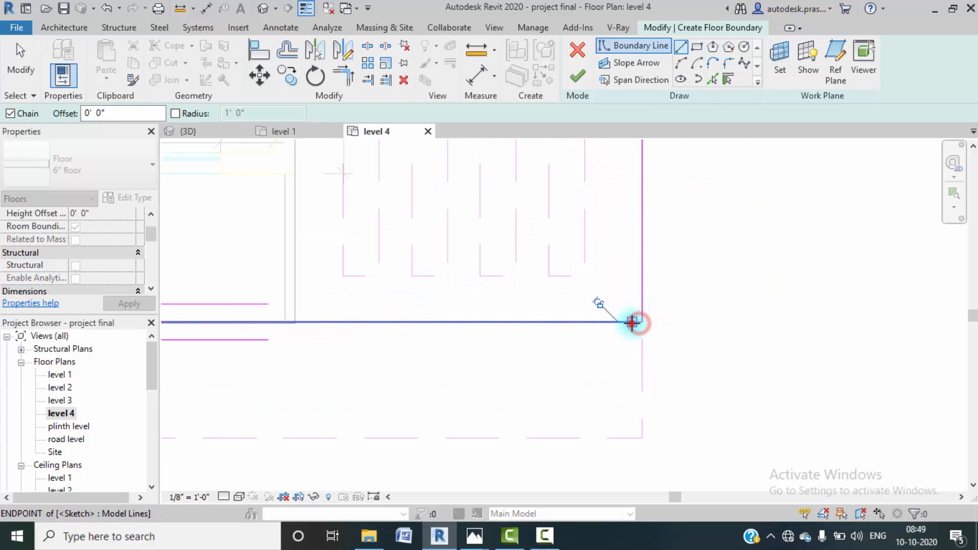
{"action": "left_click", "coordinate": [634, 323]}
- Examine the floor sketch's left boundary line from the front balcony to the rear wall
{"action": "scroll", "coordinate": [716, 308], "scroll_direction": "down", "scroll_amount": 2}
{"action": "scroll", "coordinate": [717, 308], "scroll_direction": "down", "scroll_amount": 4}
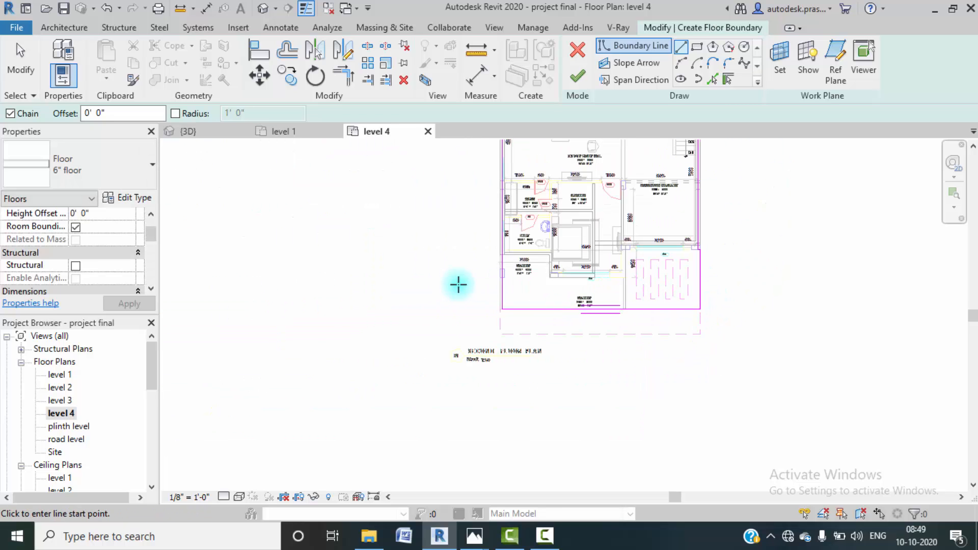
{"action": "scroll", "coordinate": [518, 282], "scroll_direction": "up", "scroll_amount": 5}
{"action": "middle_click_drag", "start_coordinate": [468, 258], "coordinate": [461, 332]}
{"action": "key", "text": "Escape"}
{"action": "key", "text": "Escape"}
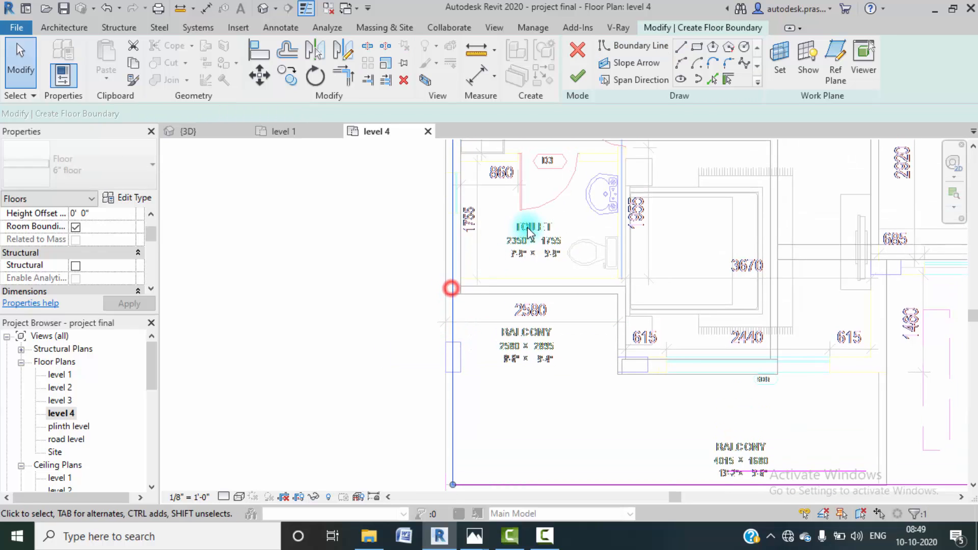
{"action": "left_click", "coordinate": [451, 287]}
{"action": "middle_click_drag", "start_coordinate": [473, 232], "coordinate": [457, 355]}
{"action": "scroll", "coordinate": [456, 340], "scroll_direction": "down", "scroll_amount": 2}
{"action": "middle_click_drag", "start_coordinate": [458, 197], "coordinate": [465, 416]}
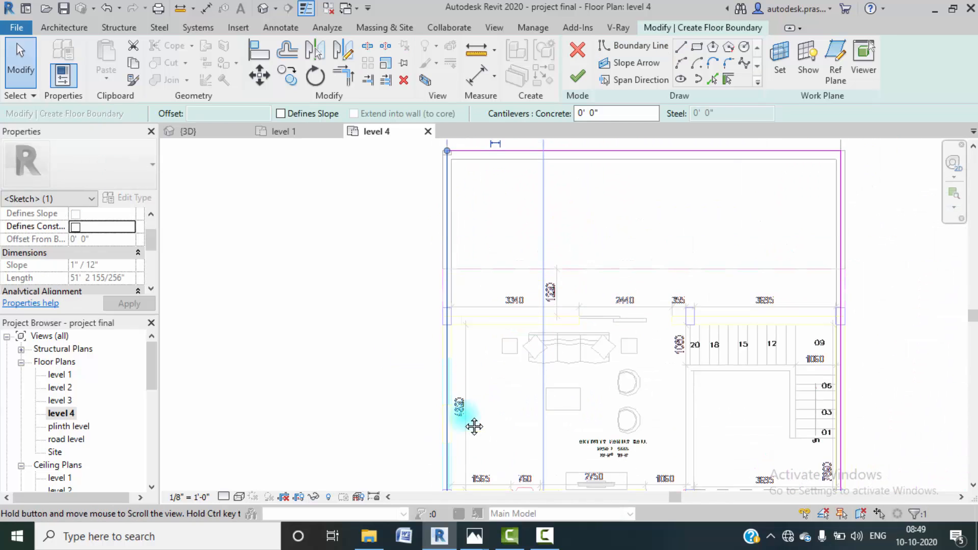
{"action": "middle_click_drag", "start_coordinate": [464, 306], "coordinate": [462, 446]}
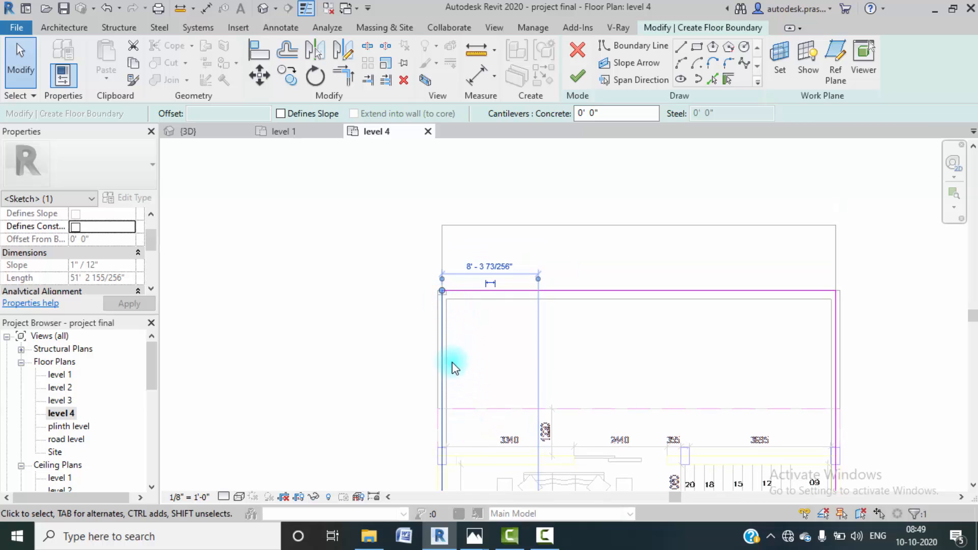
{"action": "scroll", "coordinate": [444, 393], "scroll_direction": "up", "scroll_amount": 2}
{"action": "middle_click_drag", "start_coordinate": [466, 411], "coordinate": [500, 227]}
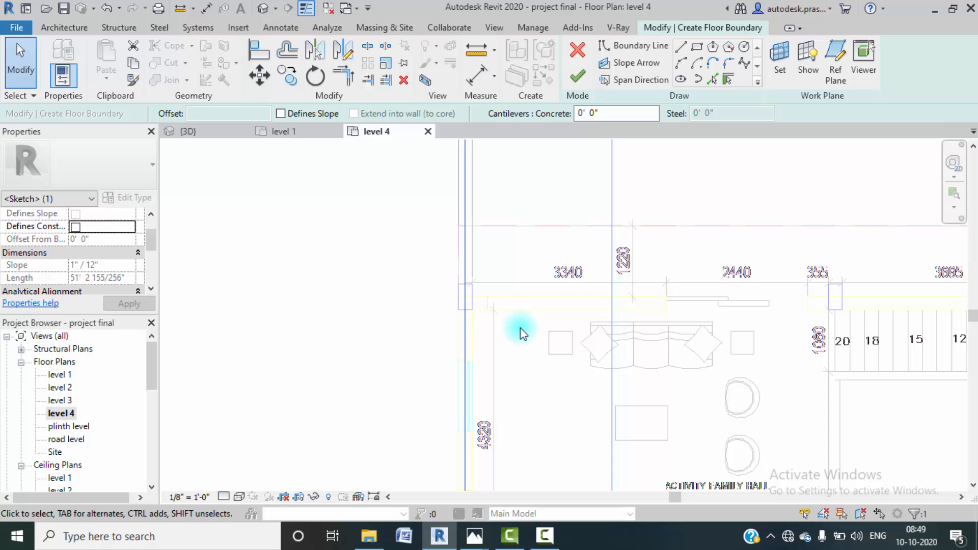
{"action": "middle_click_drag", "start_coordinate": [510, 308], "coordinate": [503, 305]}
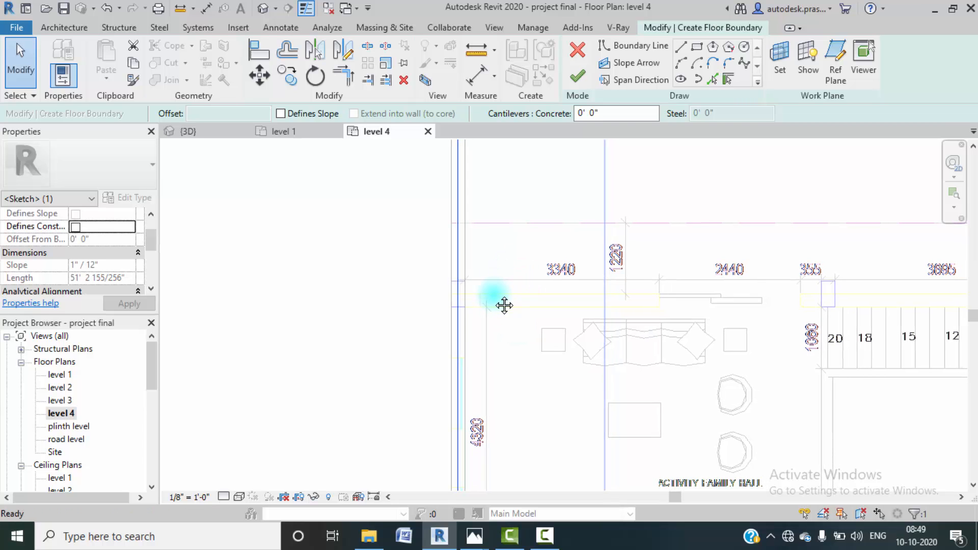
- Finish the floor sketch without attaching the walls to its bottom, and examine the new slab in 3D
{"action": "left_click", "coordinate": [578, 76]}
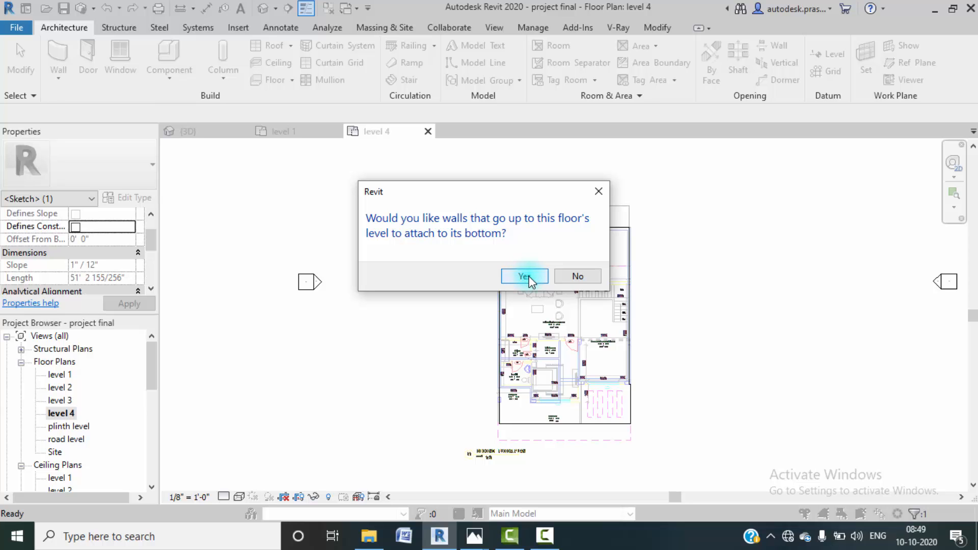
{"action": "left_click", "coordinate": [576, 277]}
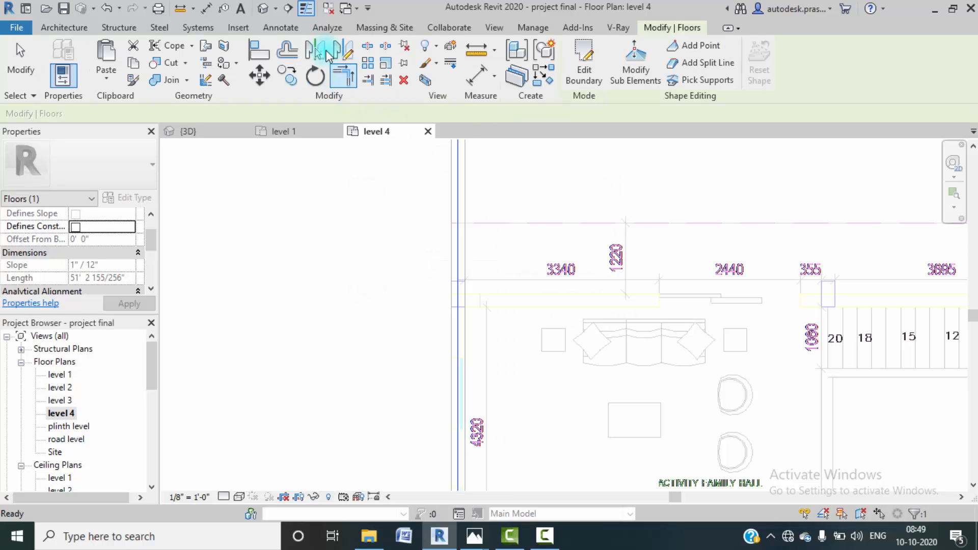
{"action": "left_click", "coordinate": [263, 8]}
{"action": "scroll", "coordinate": [582, 283], "scroll_direction": "up", "scroll_amount": 4}
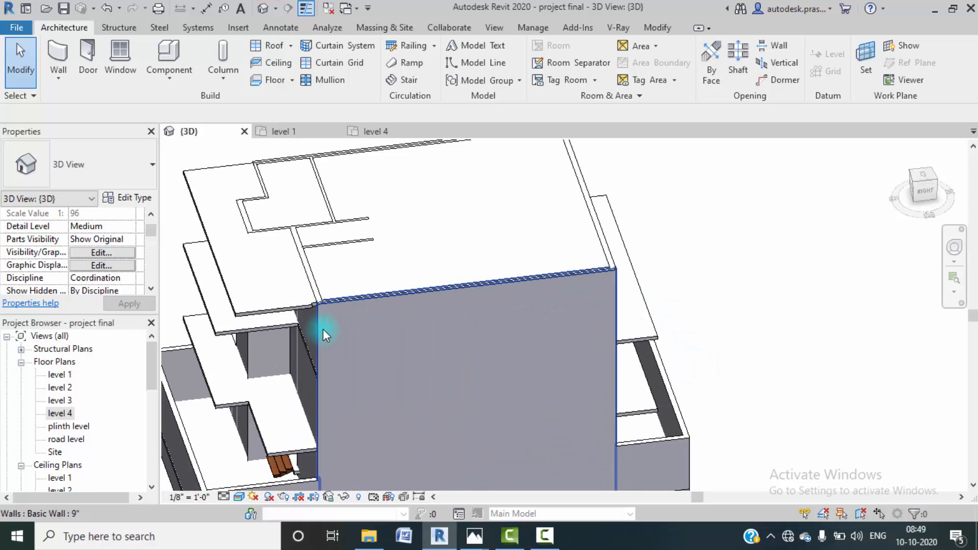
{"action": "scroll", "coordinate": [323, 329], "scroll_direction": "down", "scroll_amount": 1}
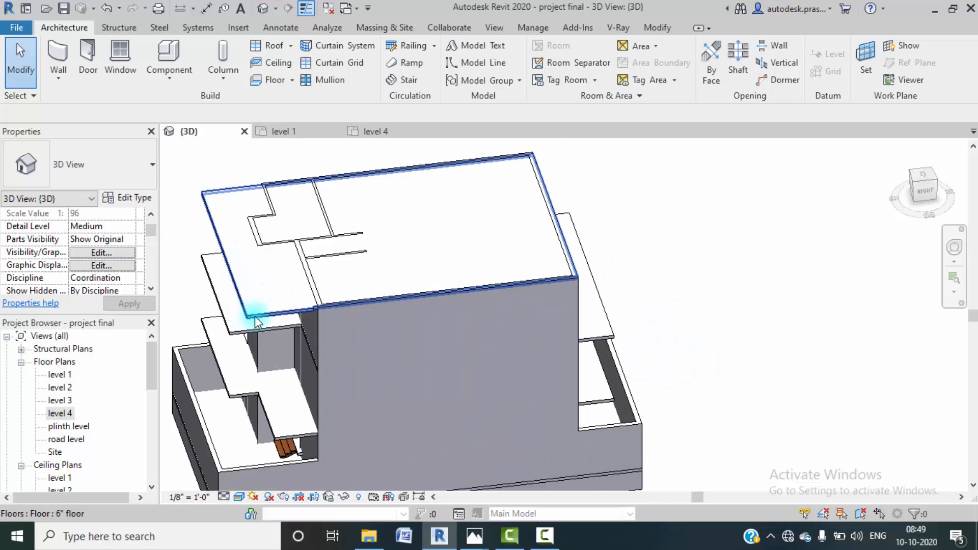
{"action": "middle_click_drag", "start_coordinate": [268, 332], "coordinate": [556, 323], "text": "shift"}
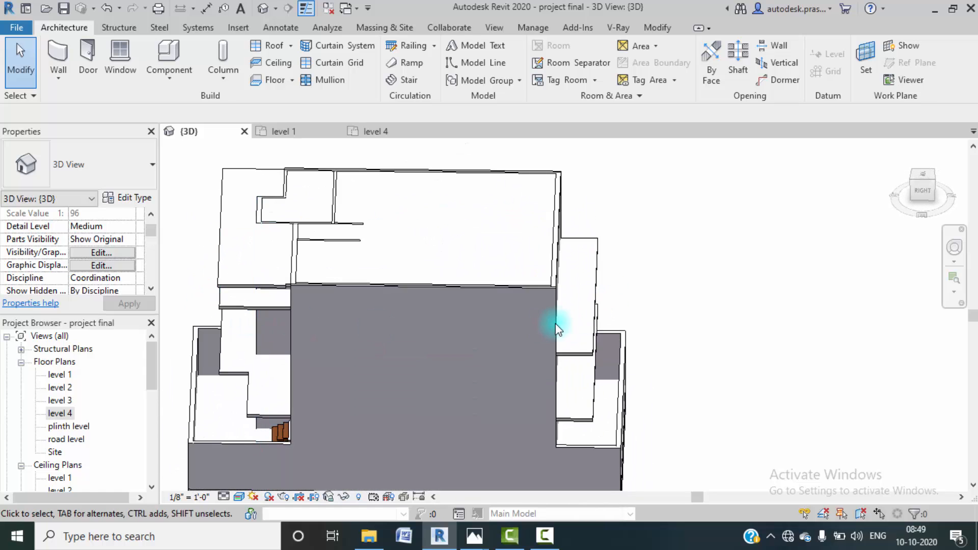
{"action": "scroll", "coordinate": [556, 287], "scroll_direction": "up", "scroll_amount": 3}
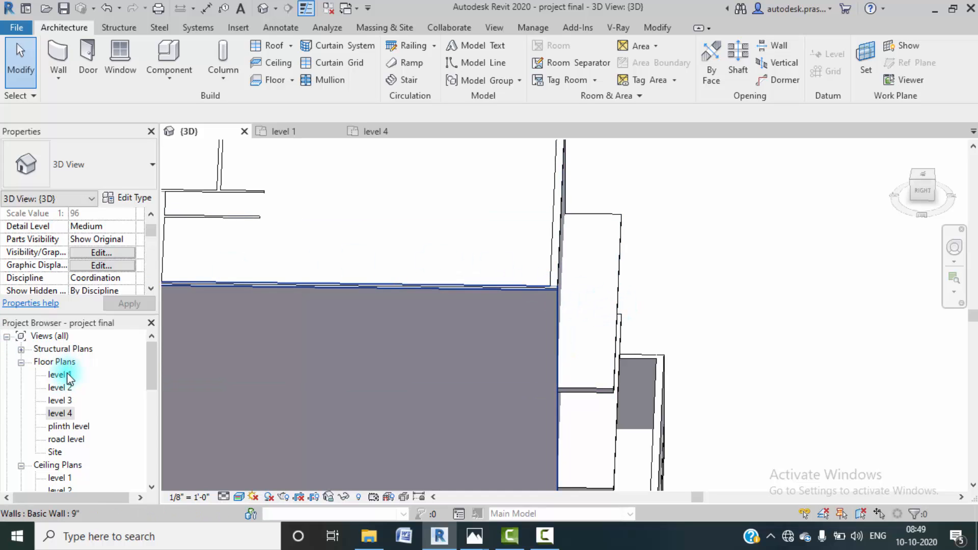
- Edit the level 4 floor's boundary, moving its rear line about 5' 7" outward to the rear slab outline
{"action": "double_click", "coordinate": [69, 414]}
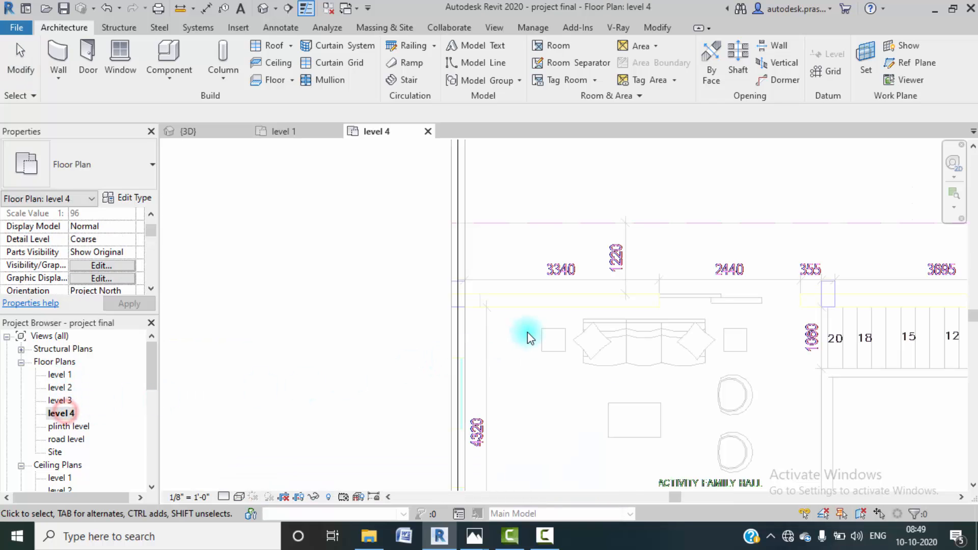
{"action": "scroll", "coordinate": [527, 332], "scroll_direction": "down", "scroll_amount": 3}
{"action": "middle_click_drag", "start_coordinate": [584, 333], "coordinate": [565, 336]}
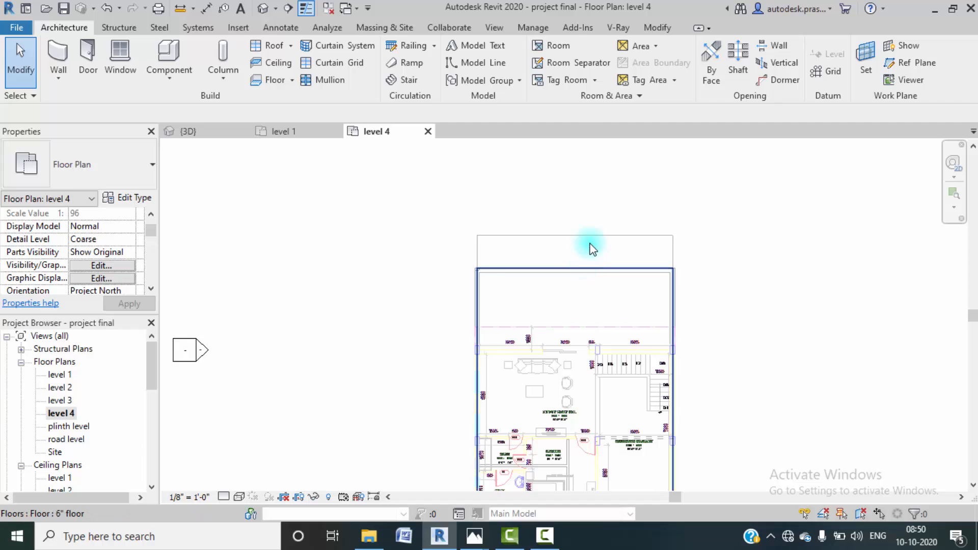
{"action": "left_click", "coordinate": [583, 266]}
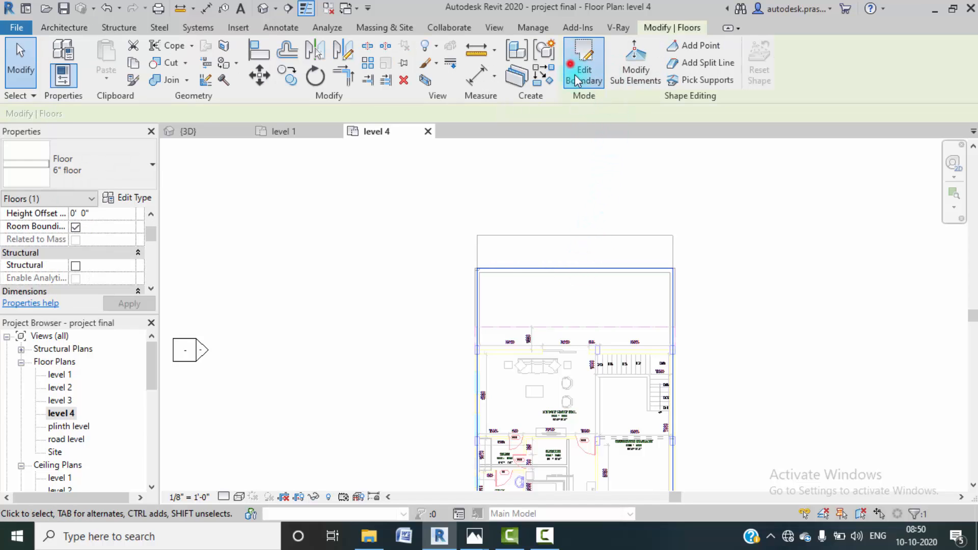
{"action": "left_click", "coordinate": [557, 265]}
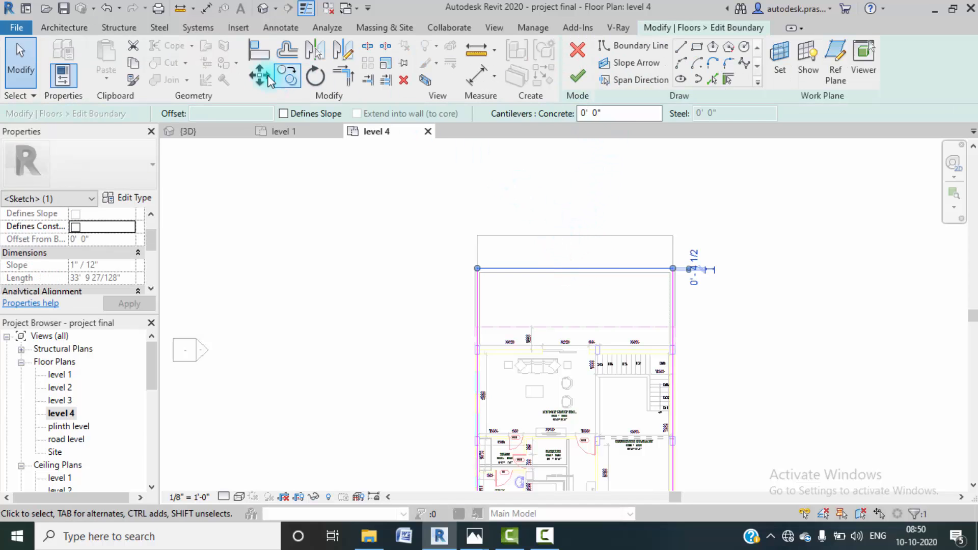
{"action": "key", "text": "m"}
{"action": "key", "text": "v"}
{"action": "scroll", "coordinate": [476, 262], "scroll_direction": "up", "scroll_amount": 5}
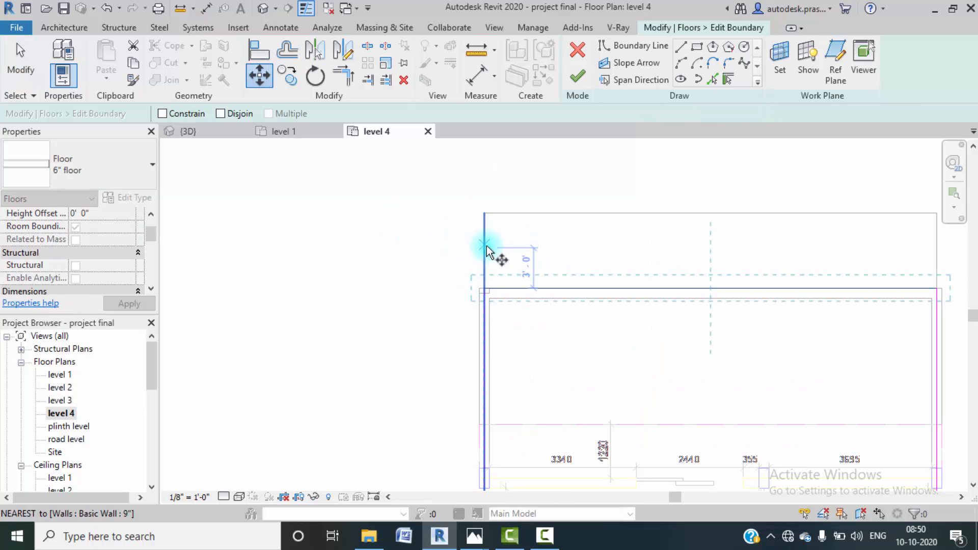
{"action": "left_click", "coordinate": [485, 215]}
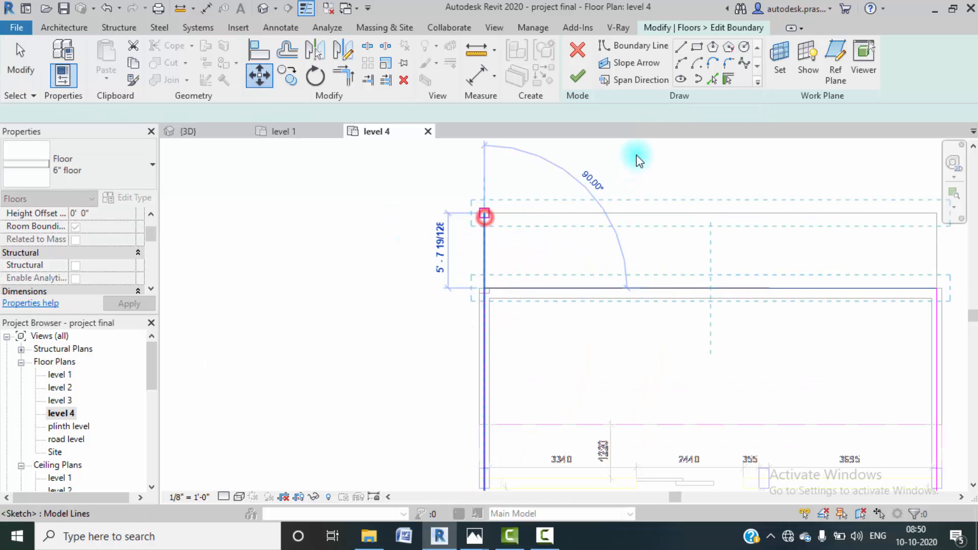
{"action": "left_click", "coordinate": [529, 152]}
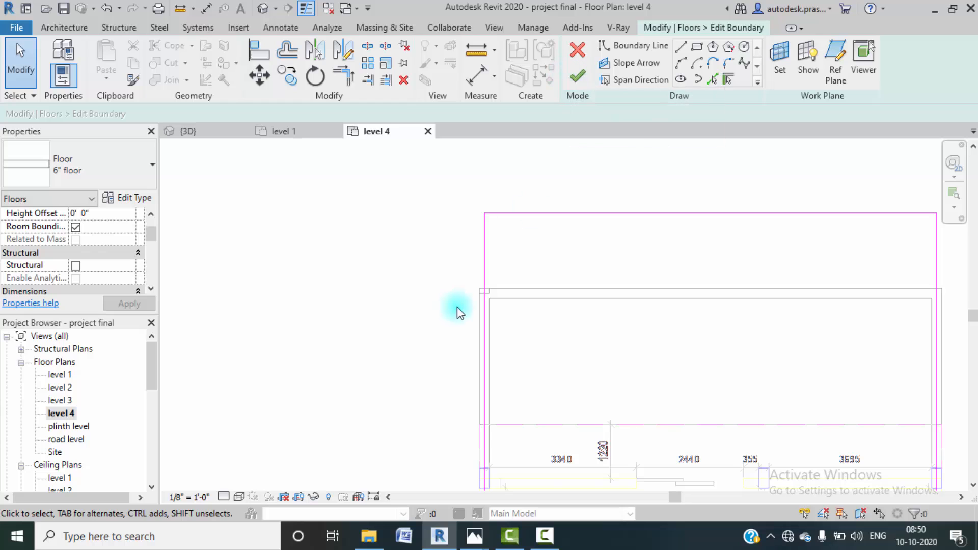
- Move the short jog in the right boundary from the column's front edge to its rear edge
{"action": "scroll", "coordinate": [460, 312], "scroll_direction": "down", "scroll_amount": 6}
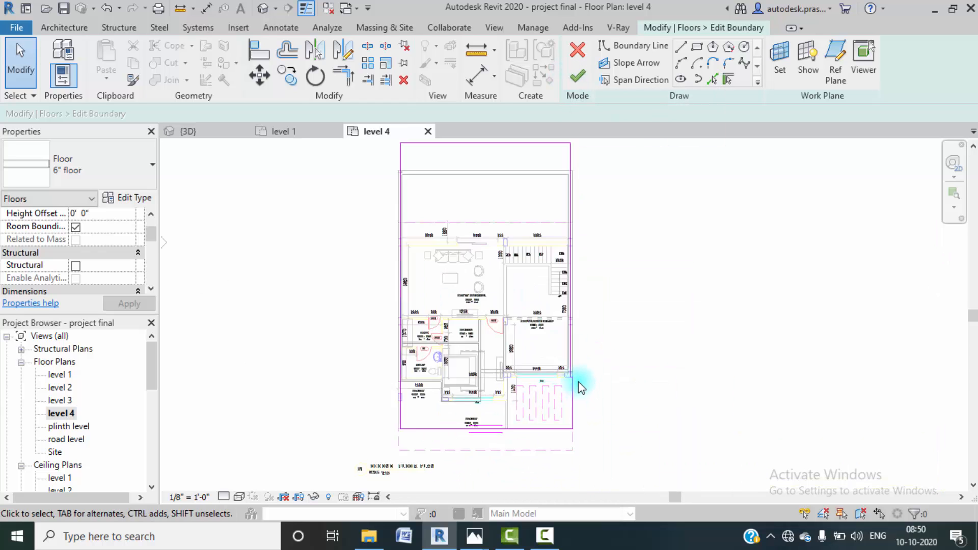
{"action": "scroll", "coordinate": [571, 377], "scroll_direction": "up", "scroll_amount": 6}
{"action": "left_click", "coordinate": [552, 370]}
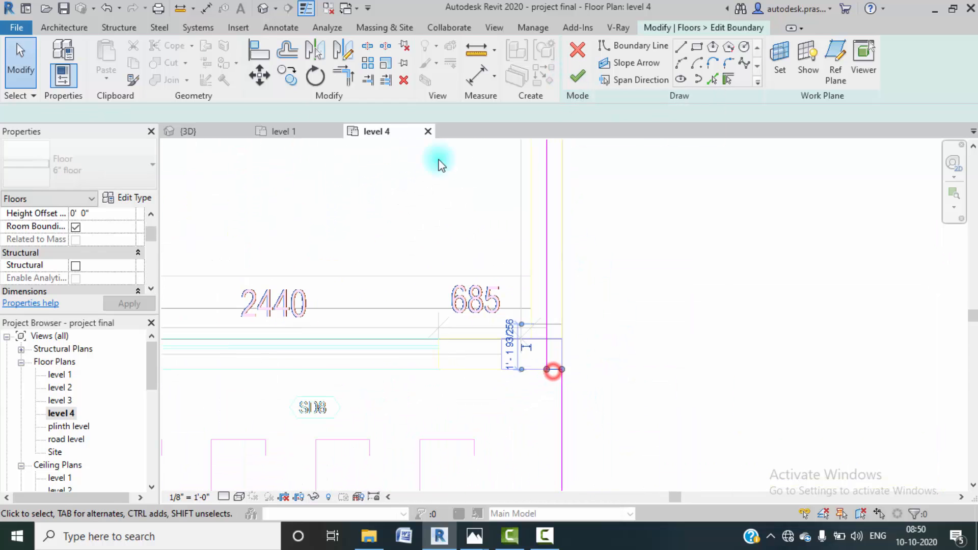
{"action": "left_click", "coordinate": [260, 75]}
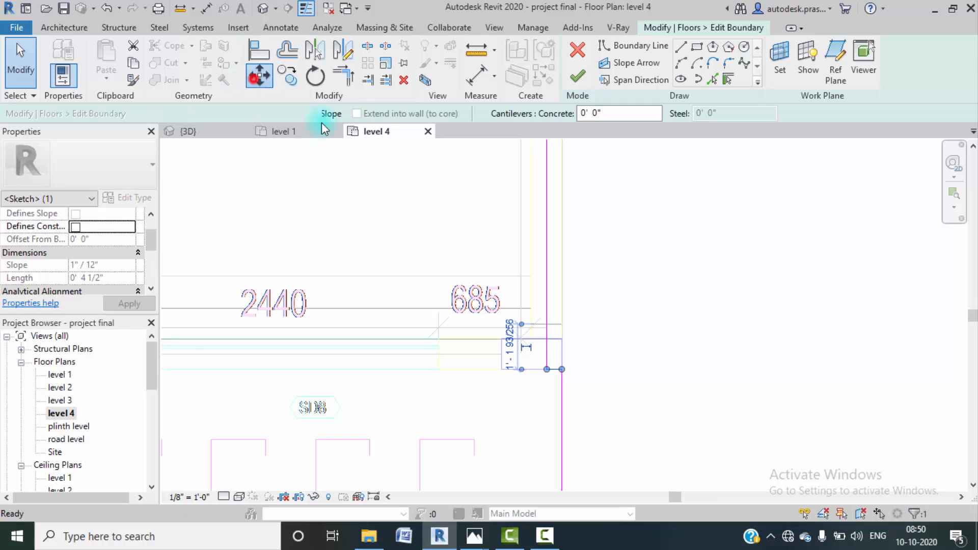
{"action": "left_click", "coordinate": [548, 371]}
{"action": "left_click", "coordinate": [546, 339]}
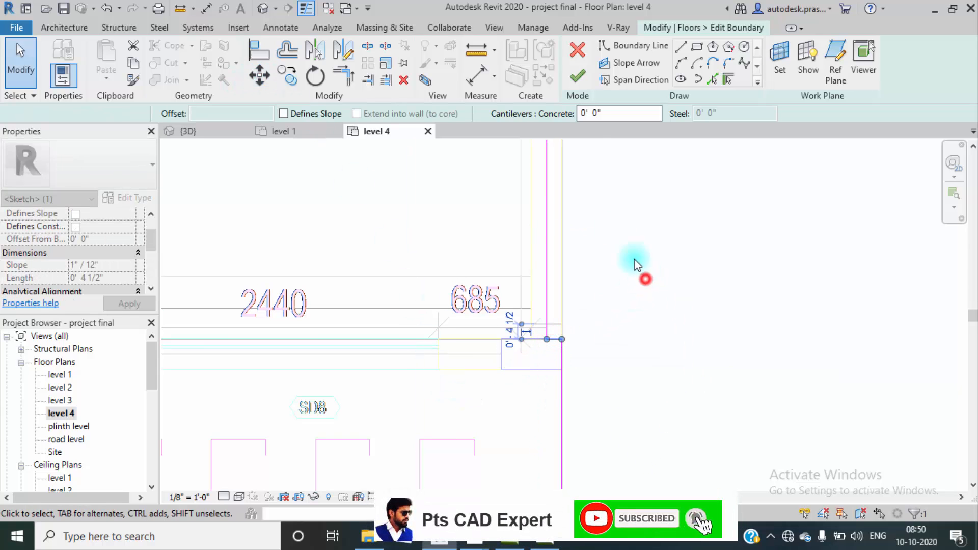
- Finish the floor sketch without attaching the walls to its bottom, and examine the slab from the rear and front in 3D
{"action": "left_click", "coordinate": [577, 77]}
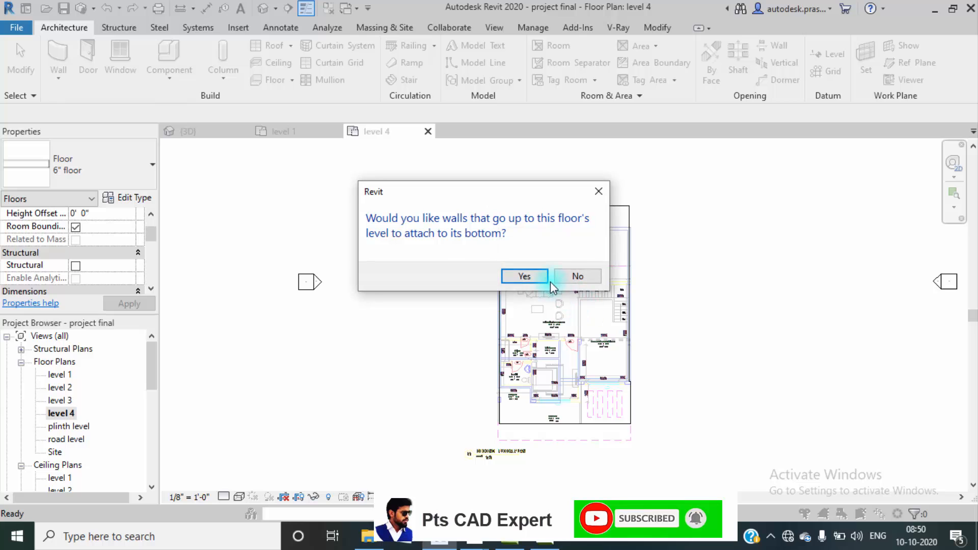
{"action": "left_click", "coordinate": [583, 282]}
{"action": "left_click", "coordinate": [263, 11]}
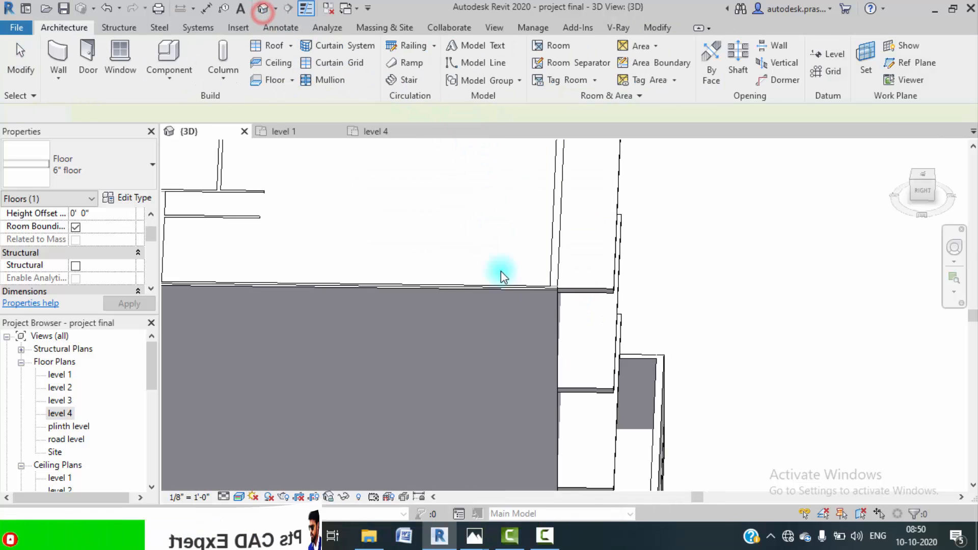
{"action": "scroll", "coordinate": [516, 365], "scroll_direction": "down", "scroll_amount": 4}
{"action": "middle_click_drag", "start_coordinate": [691, 377], "coordinate": [430, 311], "text": "shift"}
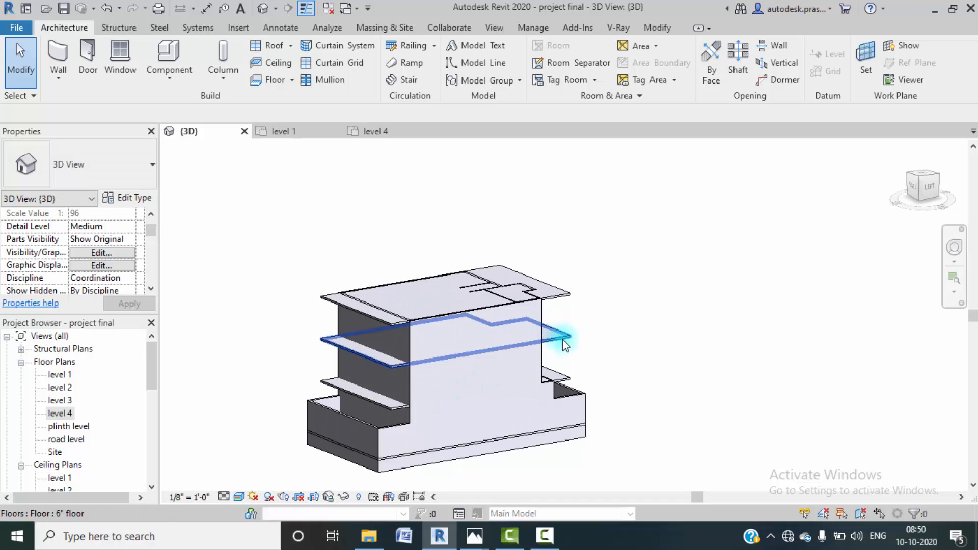
{"action": "middle_click_drag", "start_coordinate": [328, 338], "coordinate": [748, 402], "text": "shift"}
{"action": "scroll", "coordinate": [372, 326], "scroll_direction": "up", "scroll_amount": 2}
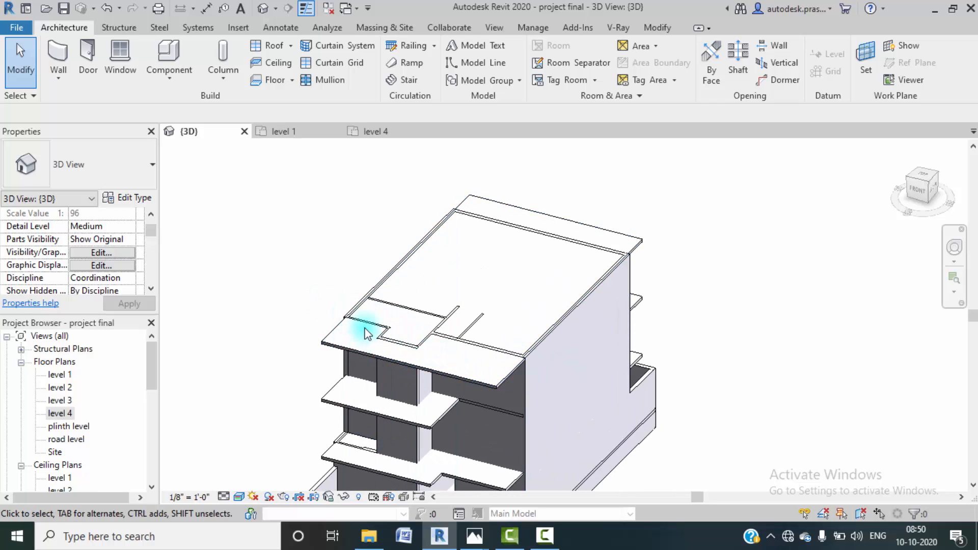
- Inspect the 4.5" front wall in 3D and the toilet and balcony area on the level 4 plan
{"action": "left_click", "coordinate": [367, 326]}
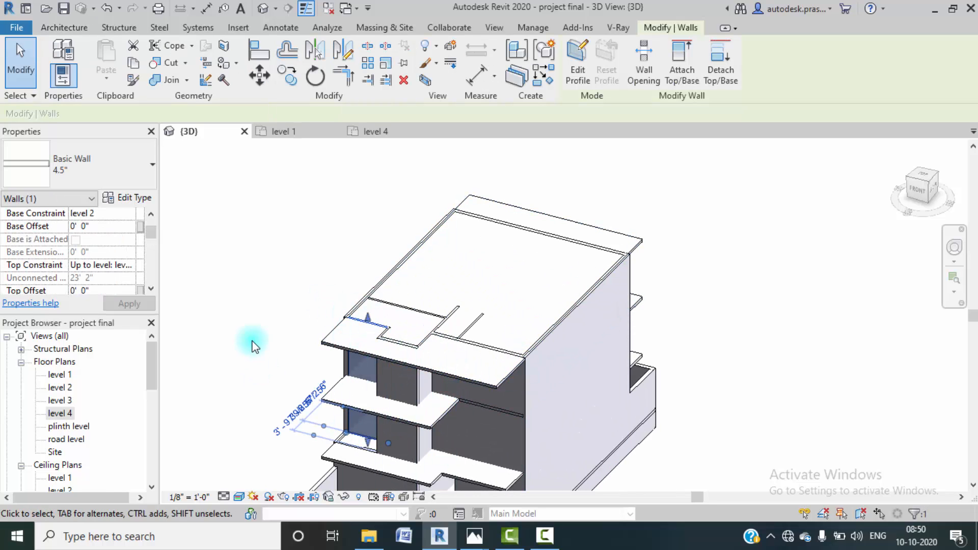
{"action": "left_click", "coordinate": [261, 288]}
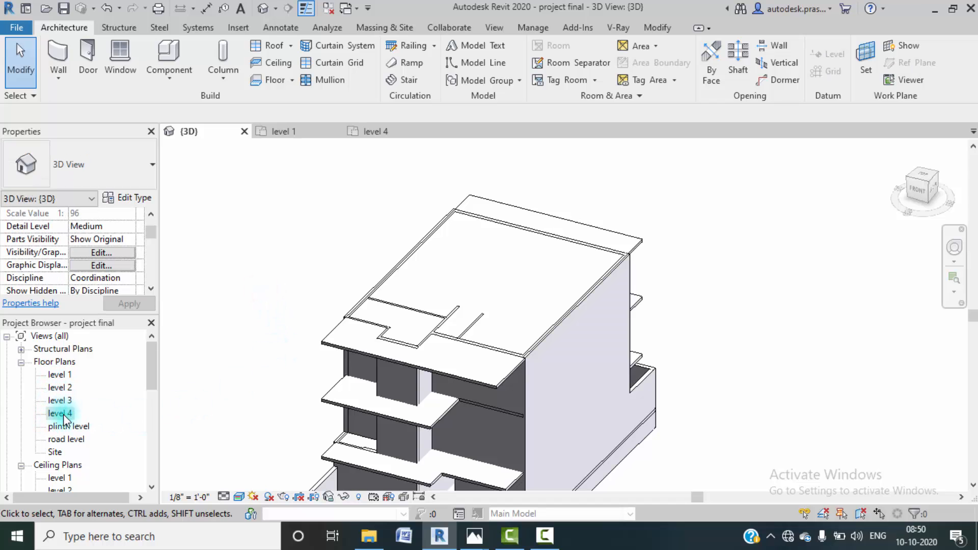
{"action": "double_click", "coordinate": [61, 414]}
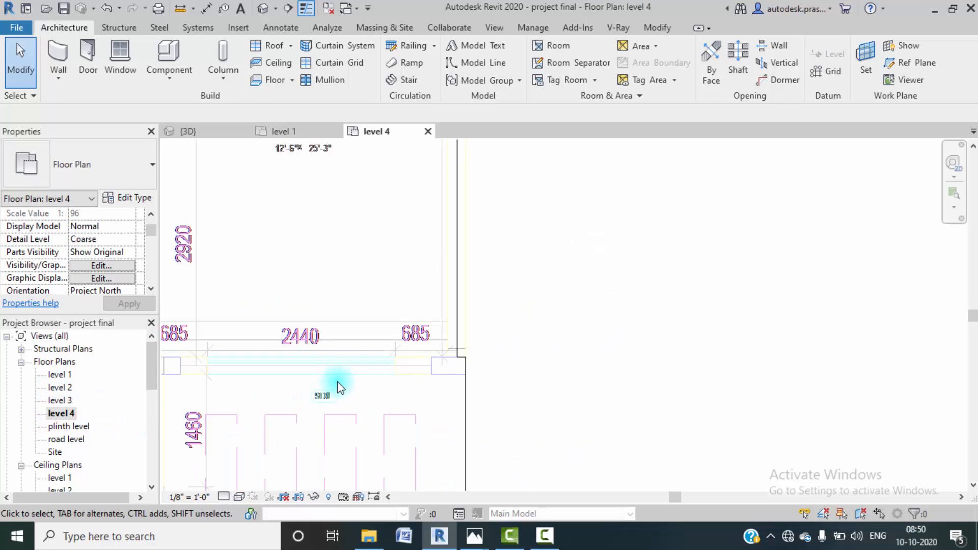
{"action": "scroll", "coordinate": [337, 381], "scroll_direction": "down", "scroll_amount": 6}
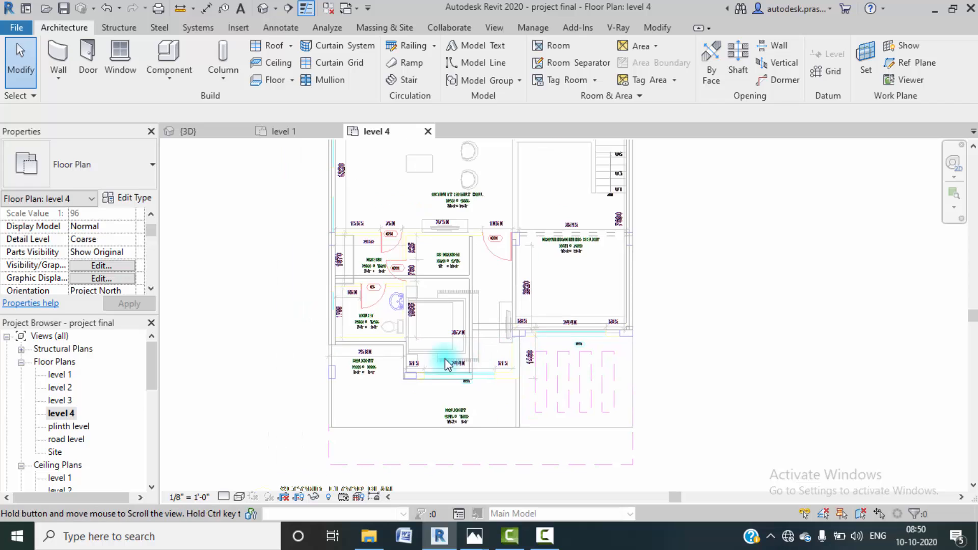
{"action": "scroll", "coordinate": [367, 342], "scroll_direction": "up", "scroll_amount": 5}
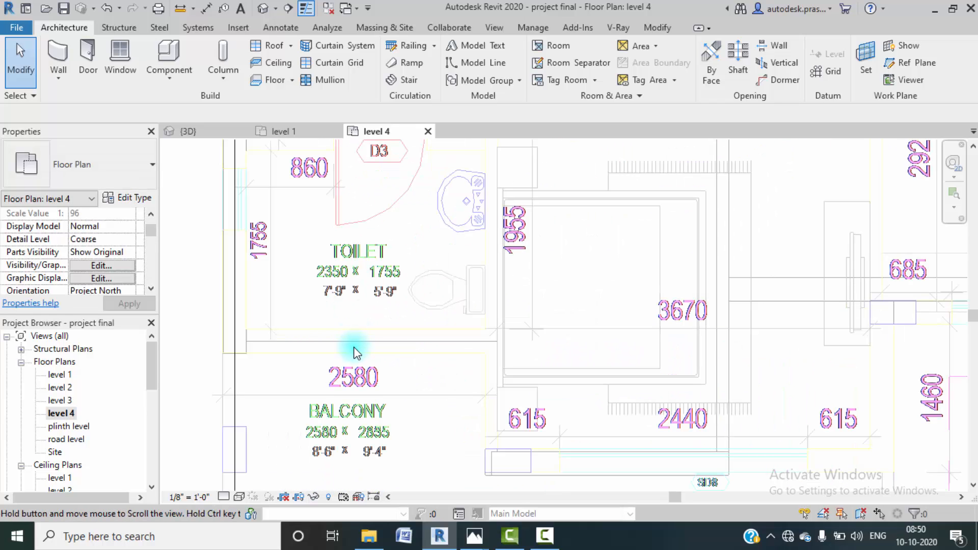
{"action": "middle_click_drag", "start_coordinate": [355, 352], "coordinate": [354, 345]}
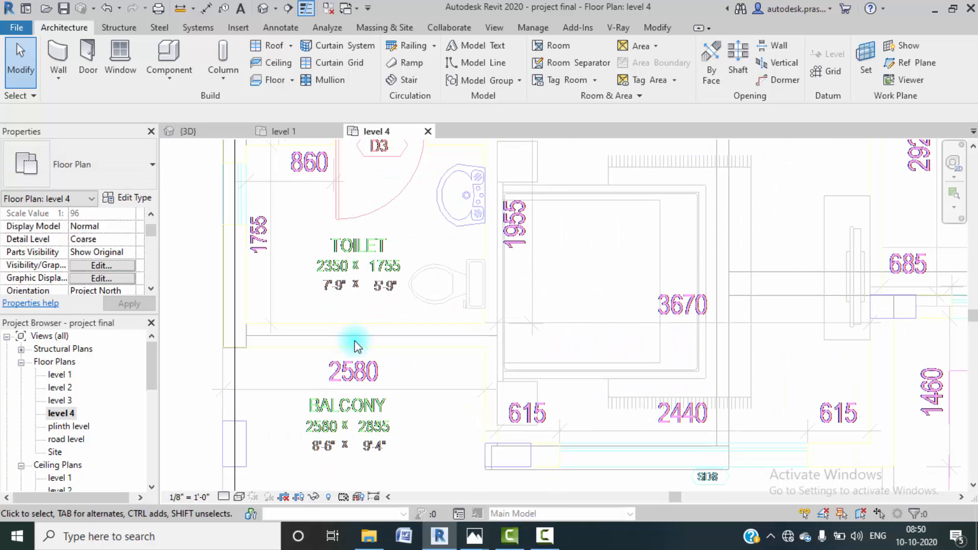
{"action": "left_click", "coordinate": [270, 12]}
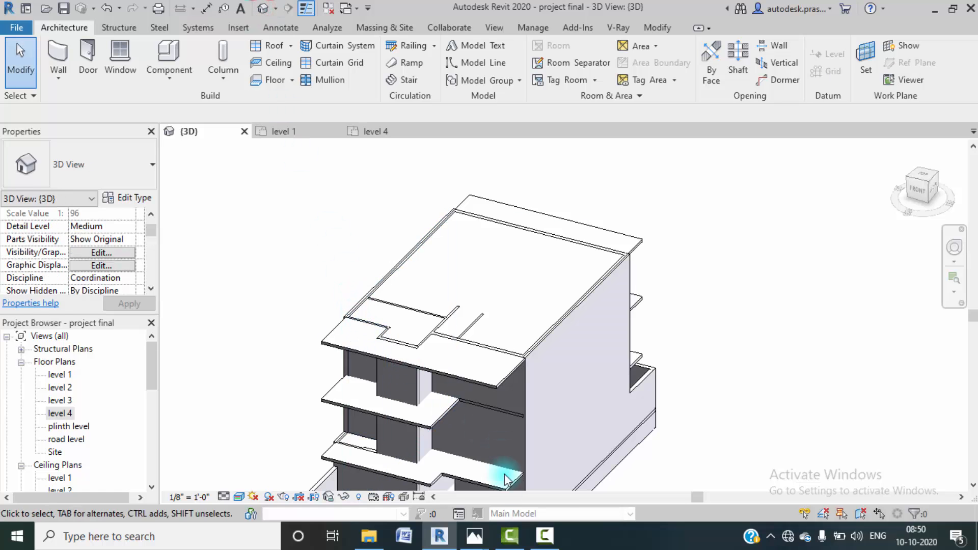
- Switch to Photos and compare the front and side elevation renders for the roof parapet and front slab design
{"action": "mouse_move", "coordinate": [474, 536]}
{"action": "left_click", "coordinate": [441, 492]}
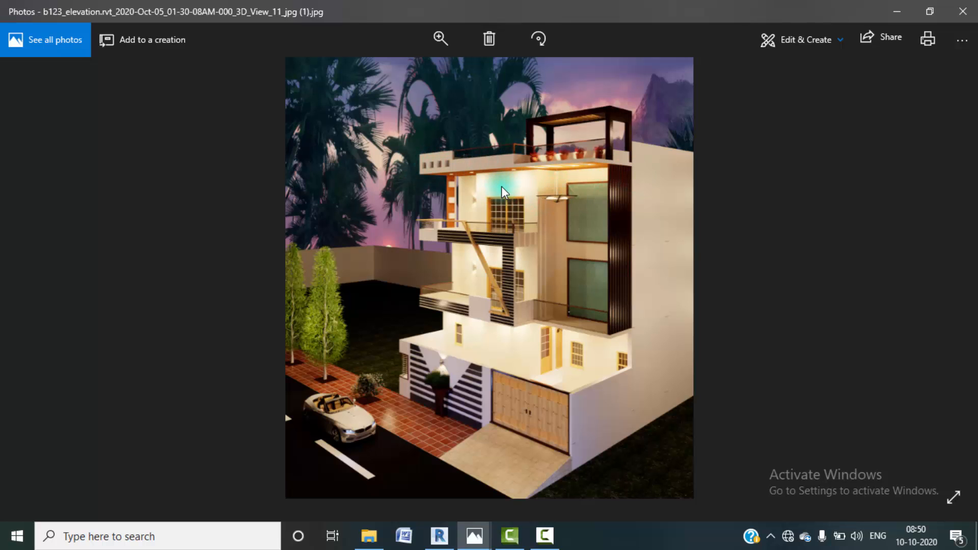
{"action": "left_click", "coordinate": [892, 13]}
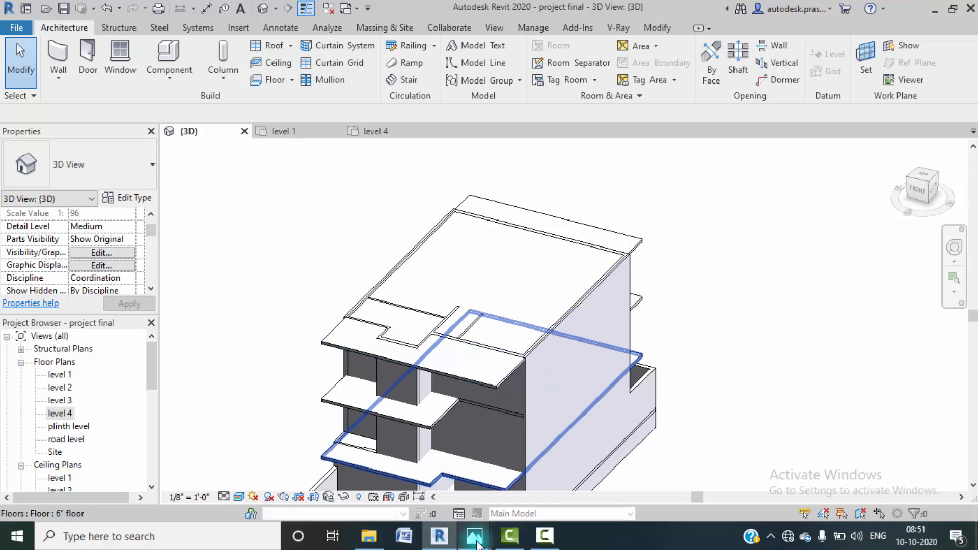
{"action": "mouse_move", "coordinate": [477, 541]}
{"action": "left_click", "coordinate": [441, 462]}
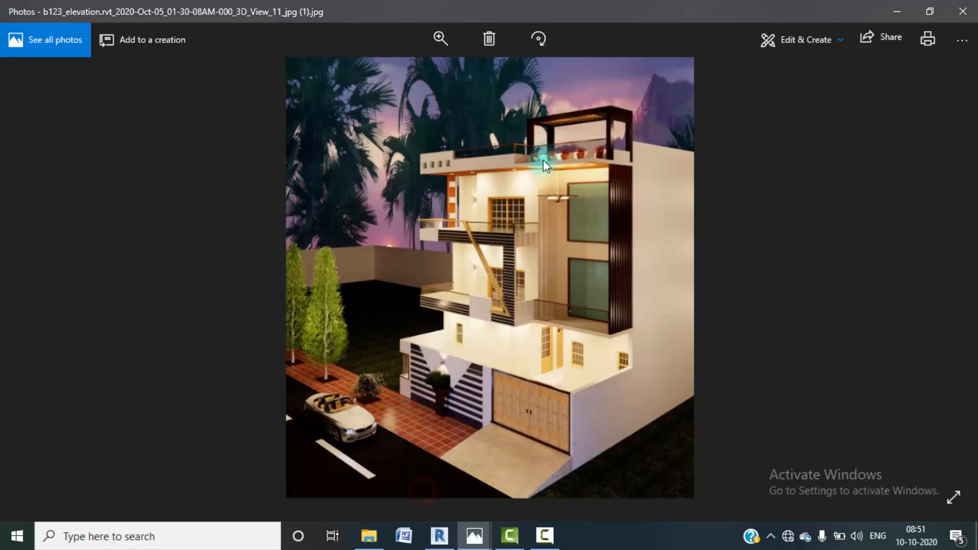
{"action": "key", "text": "Right"}
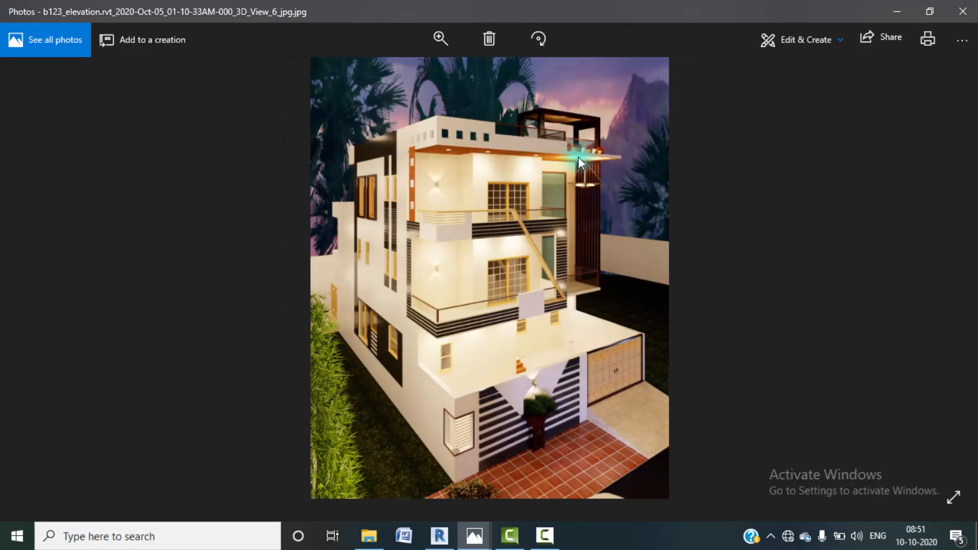
{"action": "key", "text": "Left"}
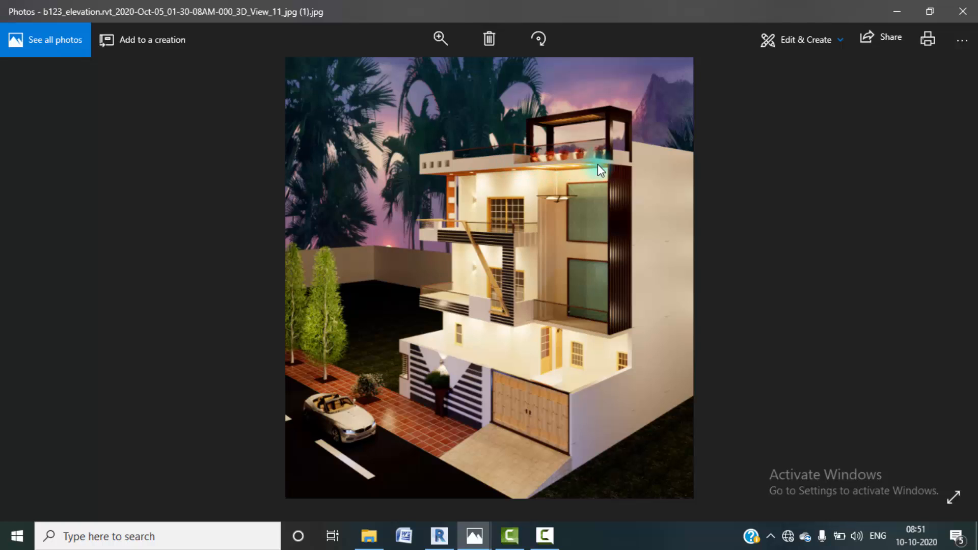
{"action": "left_click", "coordinate": [897, 11]}
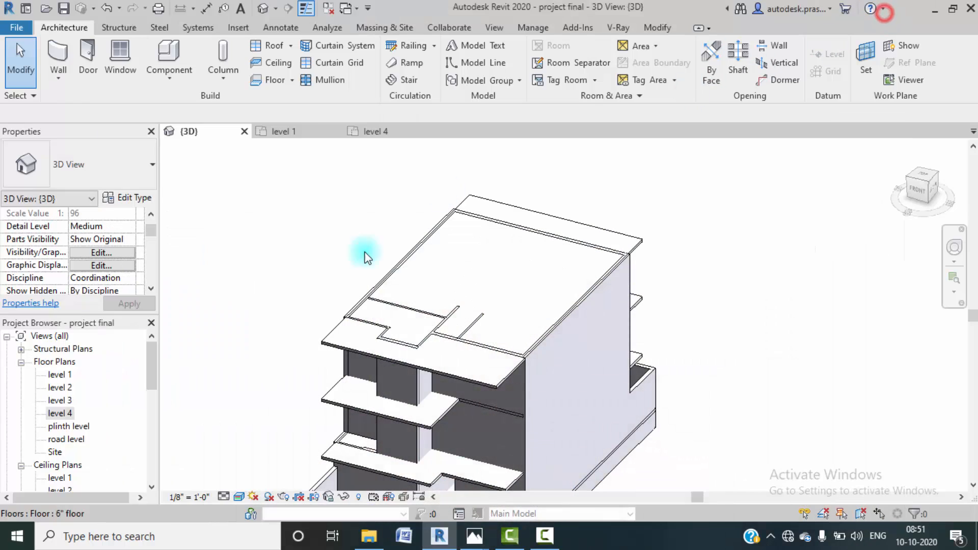
- Start a wall on level 4 and duplicate the 9" 2 wall type as 9" 5
{"action": "double_click", "coordinate": [57, 414]}
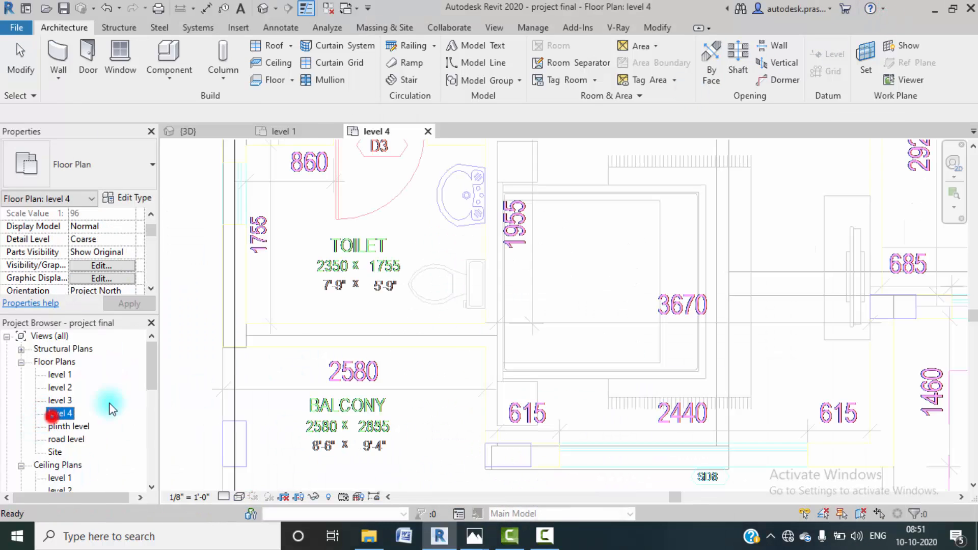
{"action": "scroll", "coordinate": [479, 305], "scroll_direction": "down", "scroll_amount": 3}
{"action": "middle_click_drag", "start_coordinate": [603, 363], "coordinate": [497, 303]}
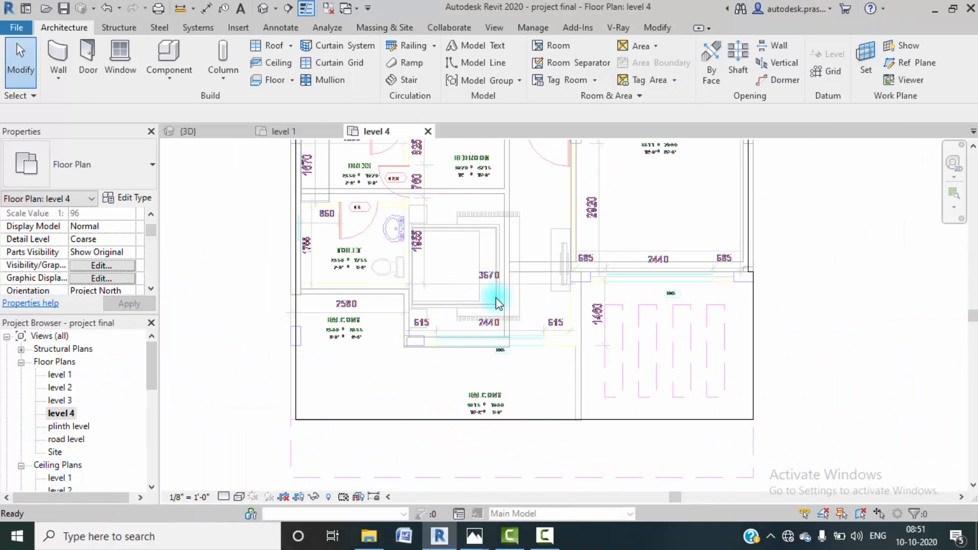
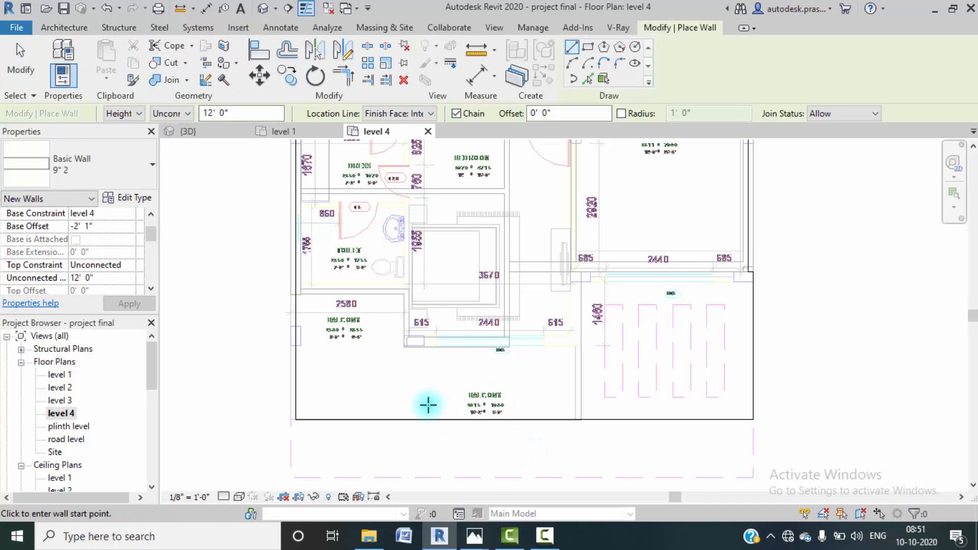
{"action": "left_click", "coordinate": [115, 198]}
{"action": "left_click", "coordinate": [364, 72]}
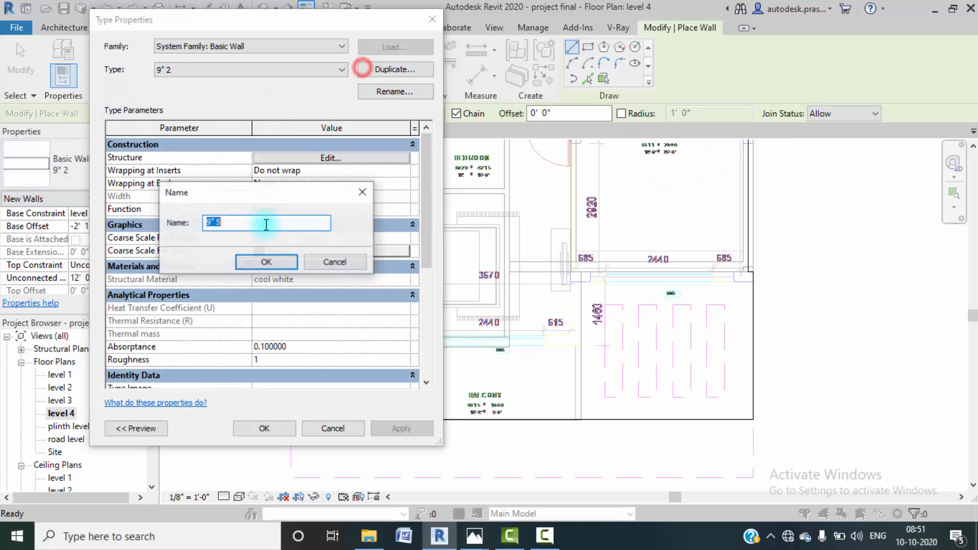
{"action": "type", "text": "9\" 5\""}
{"action": "left_click", "coordinate": [273, 262]}
{"action": "left_click", "coordinate": [280, 428]}
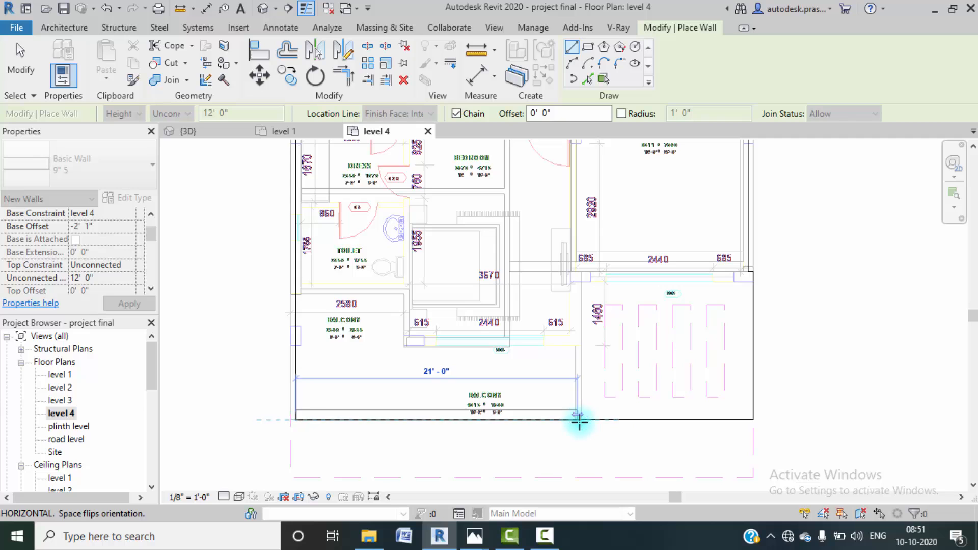
- Draw 9" 5 walls on level 4 along the front balcony edge, up the recess side and across to the right side wall
{"action": "scroll", "coordinate": [579, 422], "scroll_direction": "up", "scroll_amount": 4}
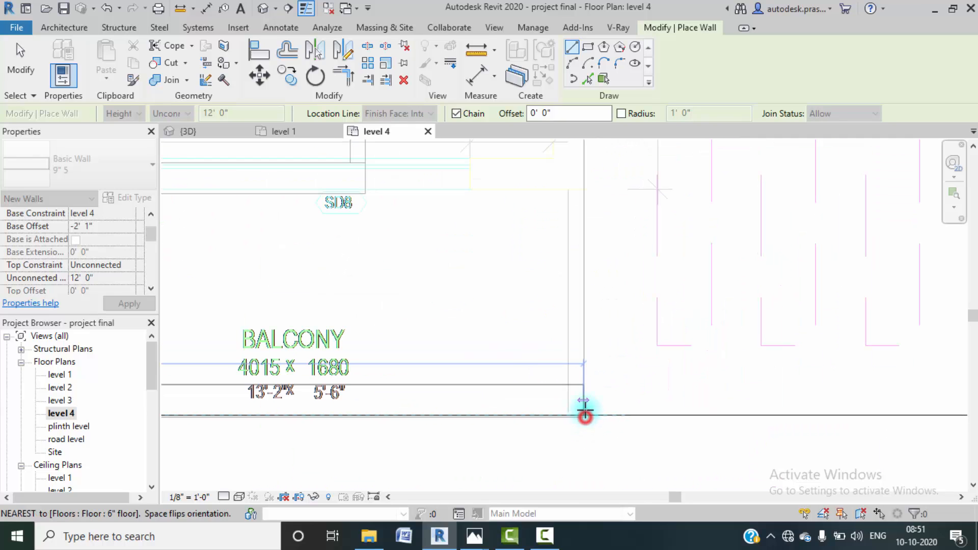
{"action": "scroll", "coordinate": [573, 260], "scroll_direction": "down", "scroll_amount": 3}
{"action": "middle_click_drag", "start_coordinate": [579, 247], "coordinate": [597, 460]}
{"action": "scroll", "coordinate": [585, 360], "scroll_direction": "up", "scroll_amount": 2}
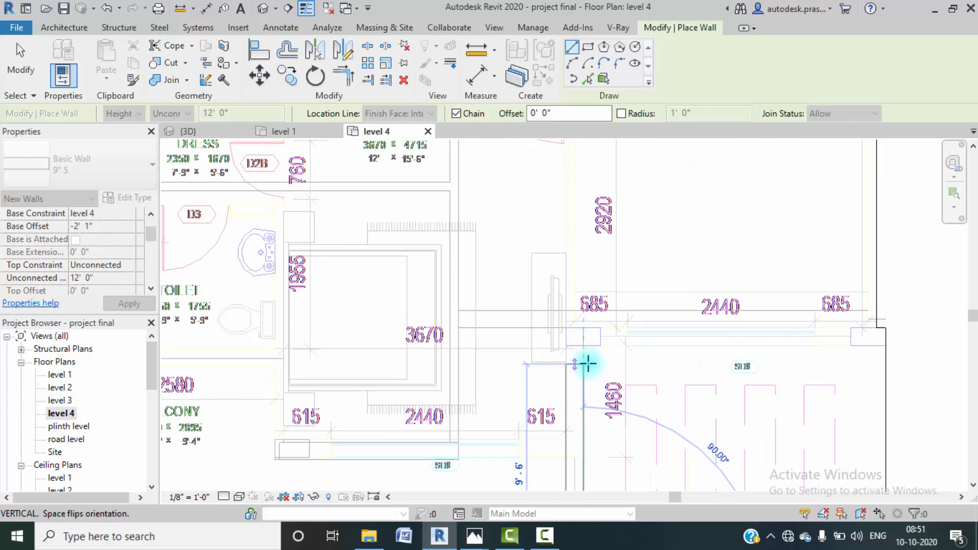
{"action": "left_click", "coordinate": [582, 339]}
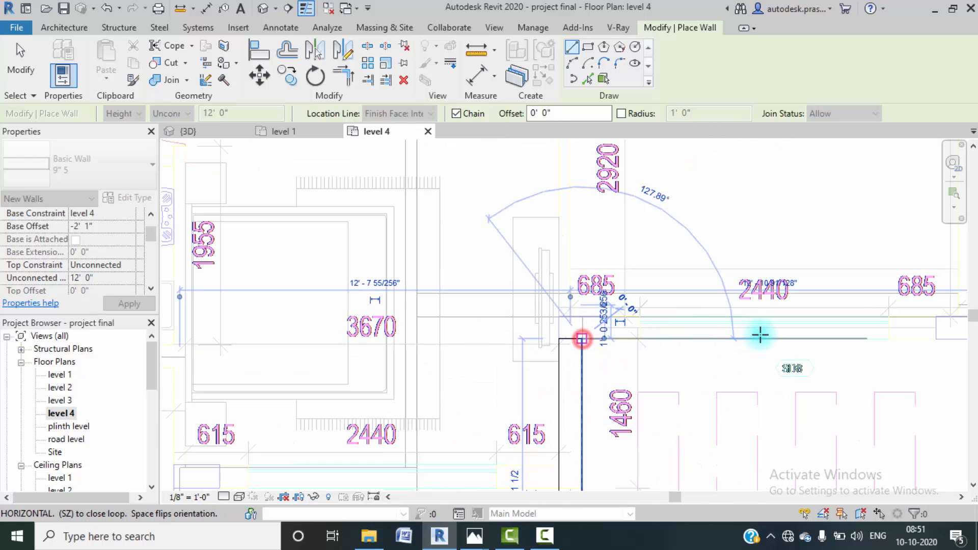
{"action": "scroll", "coordinate": [764, 331], "scroll_direction": "down", "scroll_amount": 2}
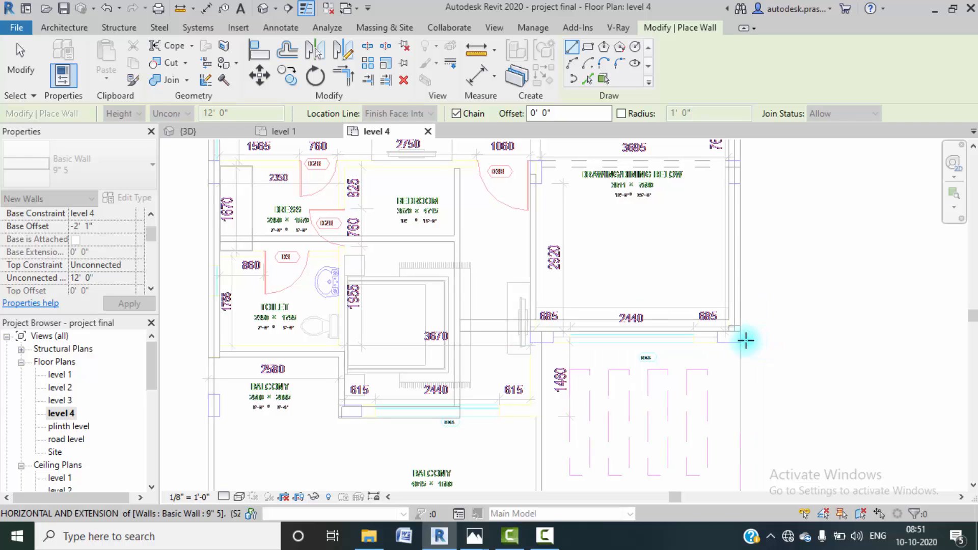
{"action": "left_click", "coordinate": [741, 340]}
- Draw the 9" 5 wall along the right side of the level 4 plan to the rear corner and end the chain
{"action": "scroll", "coordinate": [741, 267], "scroll_direction": "down", "scroll_amount": 4}
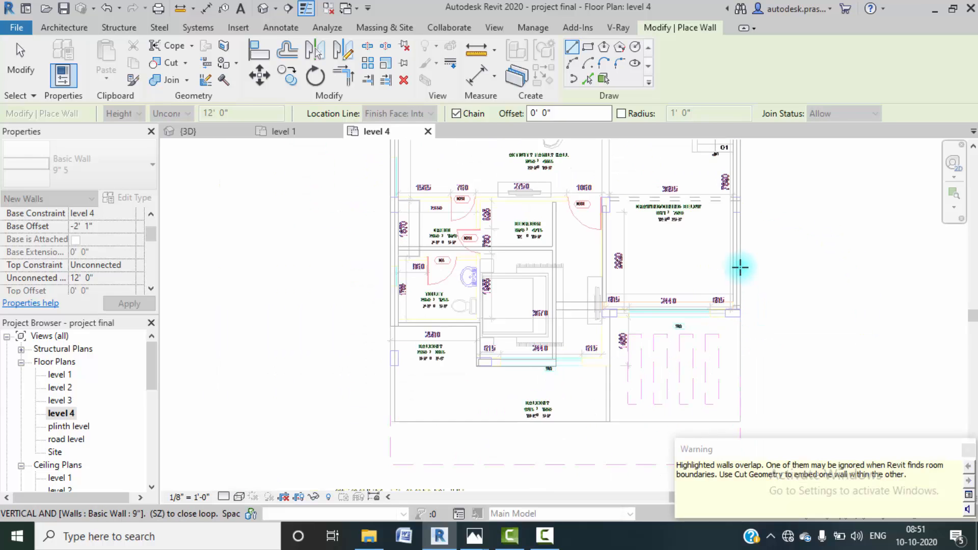
{"action": "middle_click_drag", "start_coordinate": [738, 261], "coordinate": [729, 448]}
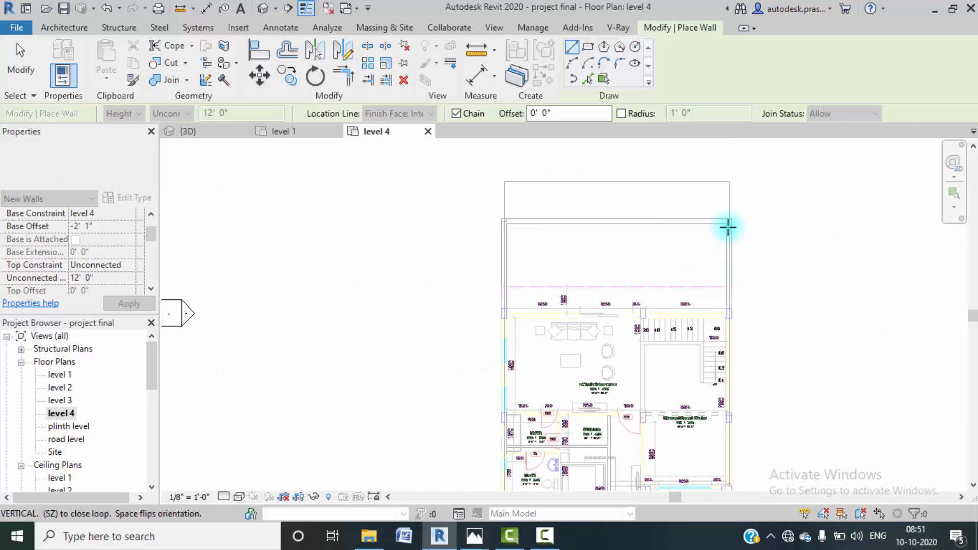
{"action": "scroll", "coordinate": [729, 223], "scroll_direction": "up", "scroll_amount": 6}
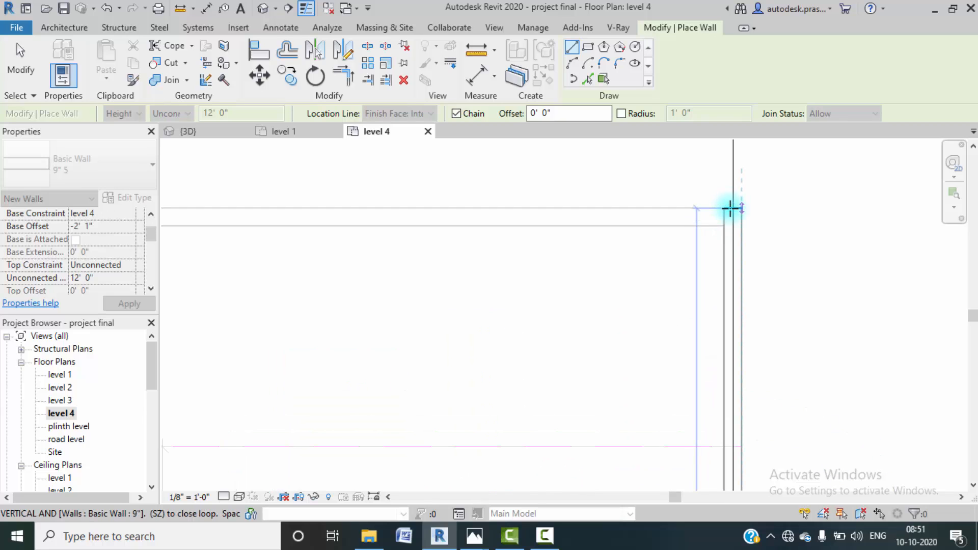
{"action": "left_click", "coordinate": [730, 209]}
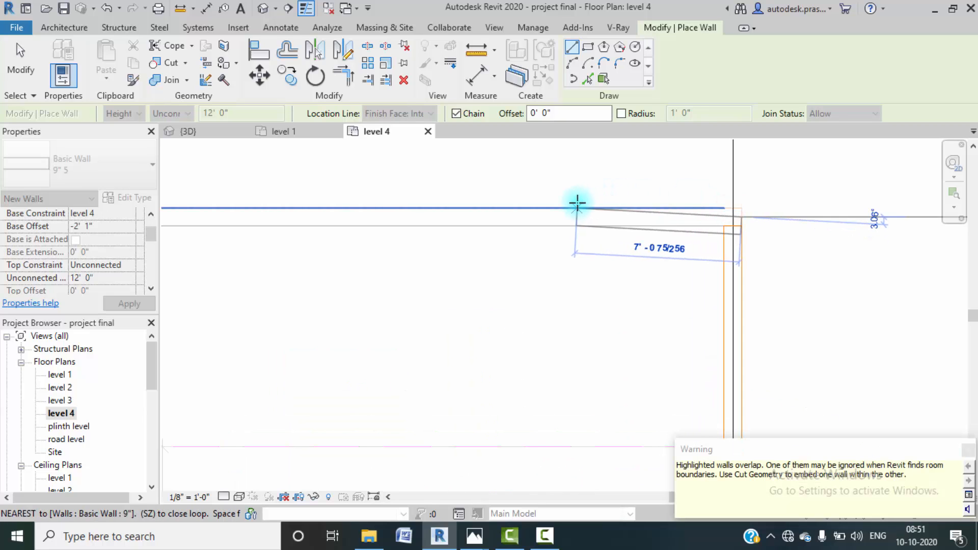
{"action": "scroll", "coordinate": [578, 204], "scroll_direction": "down", "scroll_amount": 4}
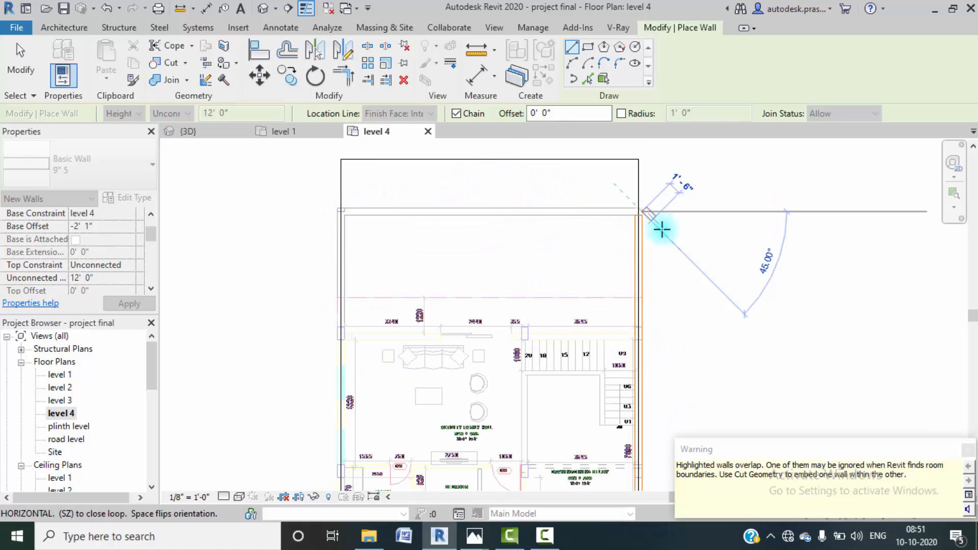
{"action": "scroll", "coordinate": [642, 204], "scroll_direction": "up", "scroll_amount": 5}
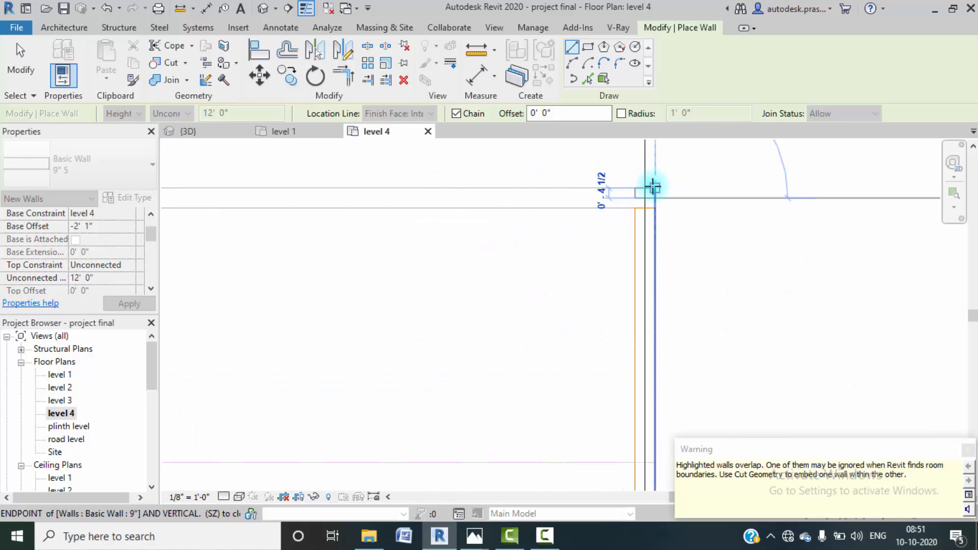
{"action": "key", "text": "Escape"}
- Draw 9" 5 walls along the rear edge and down the left side to the front balcony corner, and finish placing walls
{"action": "left_click", "coordinate": [739, 210]}
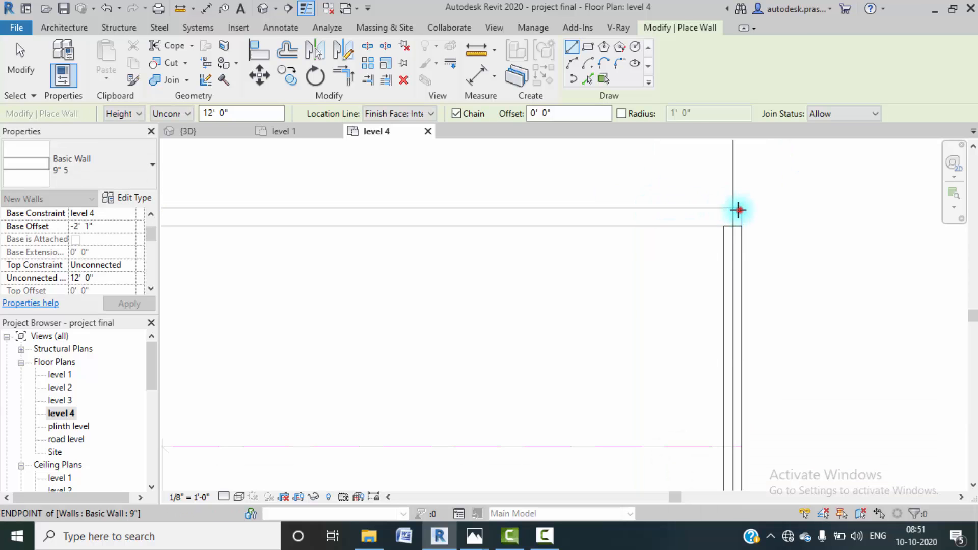
{"action": "scroll", "coordinate": [382, 211], "scroll_direction": "down", "scroll_amount": 4}
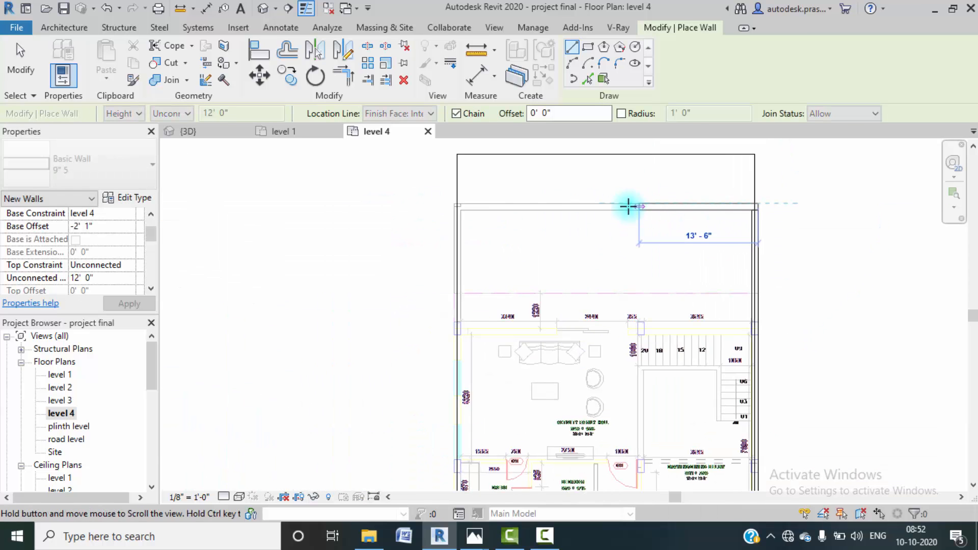
{"action": "scroll", "coordinate": [453, 205], "scroll_direction": "up", "scroll_amount": 5}
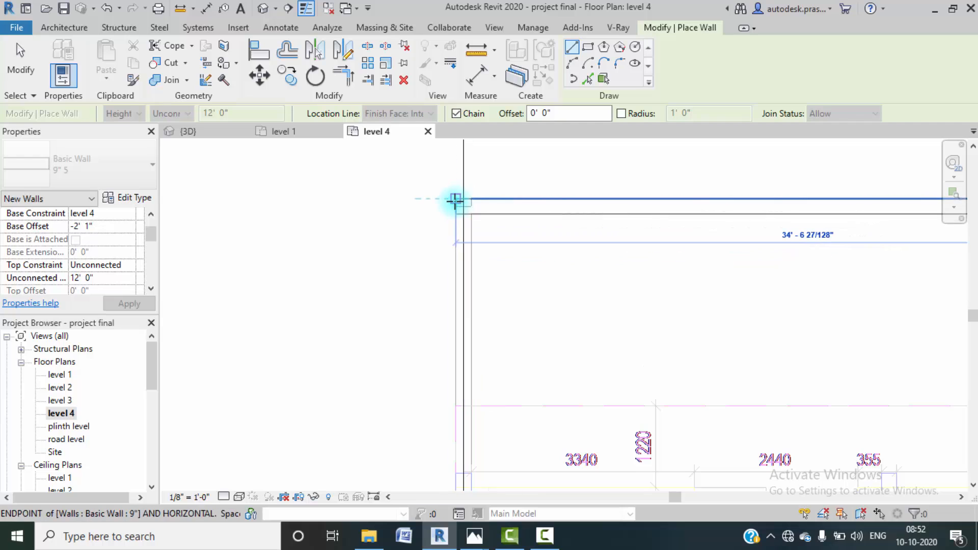
{"action": "left_click", "coordinate": [455, 200]}
{"action": "scroll", "coordinate": [476, 284], "scroll_direction": "down", "scroll_amount": 5}
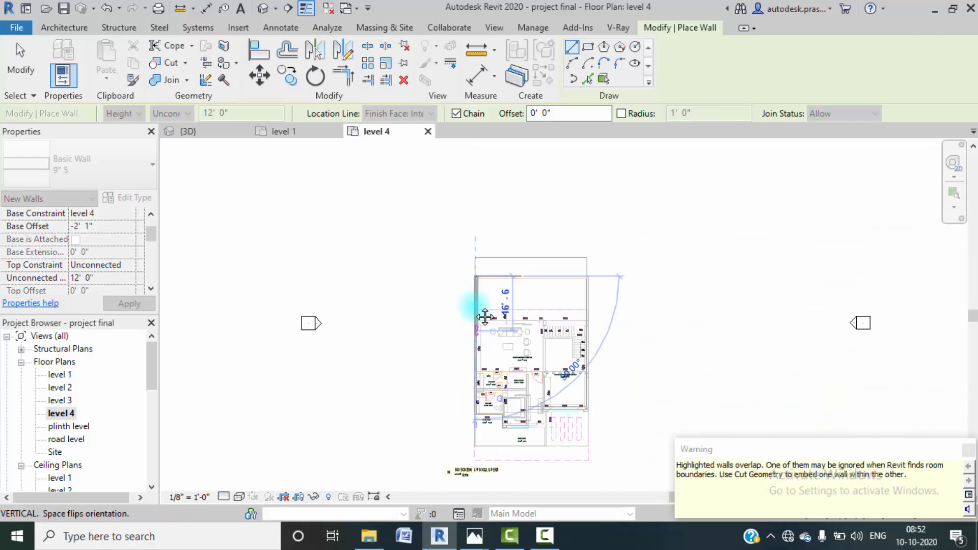
{"action": "scroll", "coordinate": [469, 326], "scroll_direction": "up", "scroll_amount": 5}
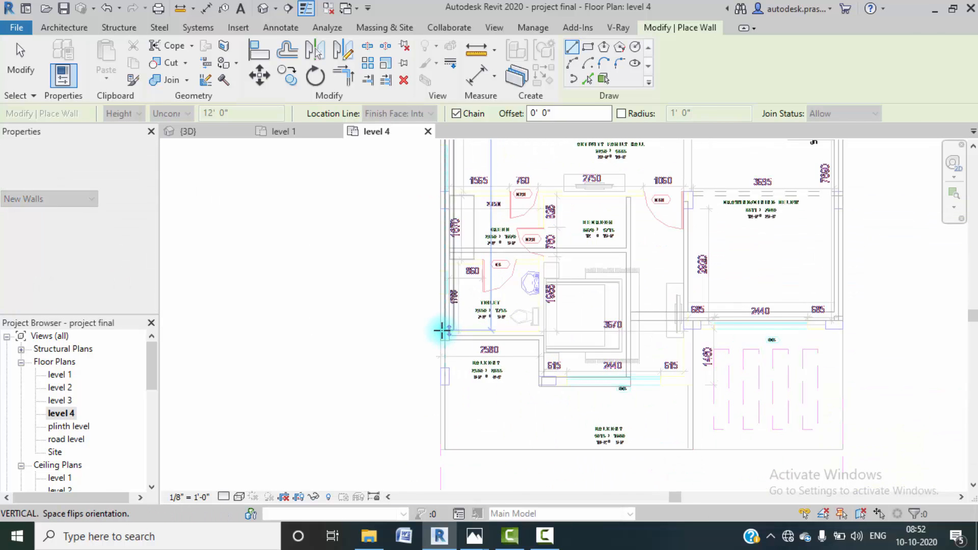
{"action": "scroll", "coordinate": [442, 332], "scroll_direction": "up", "scroll_amount": 1}
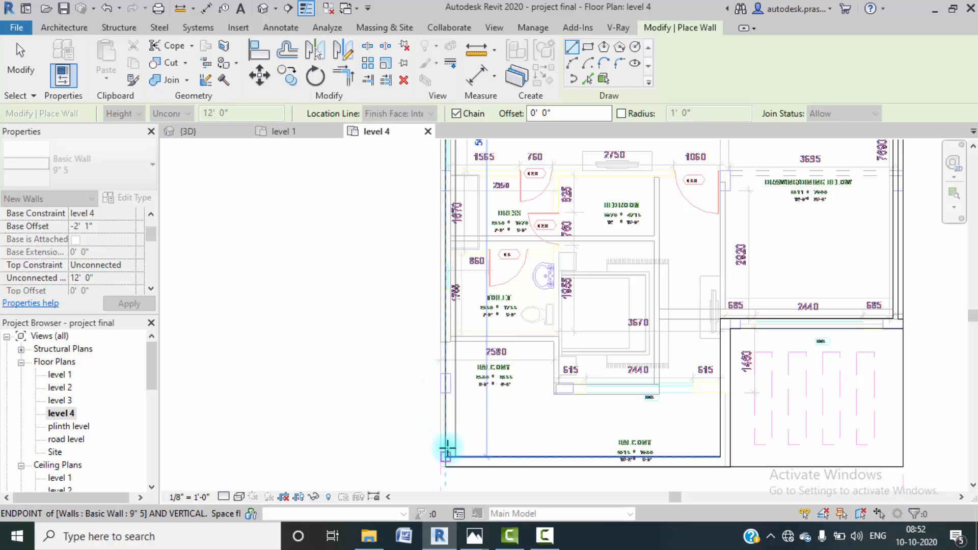
{"action": "left_click", "coordinate": [447, 448]}
{"action": "key", "text": "Escape"}
{"action": "key", "text": "Escape"}
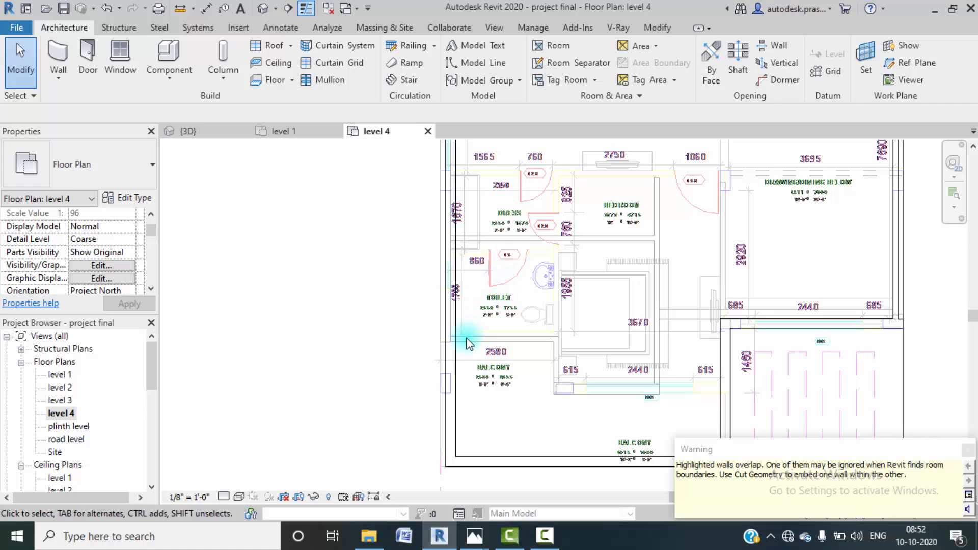
- Set the unconnected height of all 9" 5 walls on level 4 to 3' 6"
{"action": "left_click", "coordinate": [450, 334]}
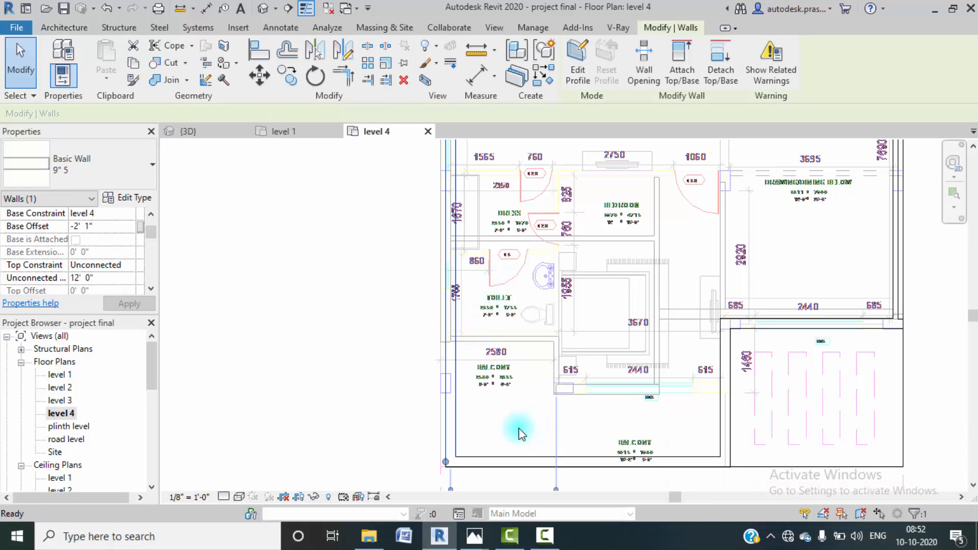
{"action": "key", "text": "s"}
{"action": "key", "text": "a"}
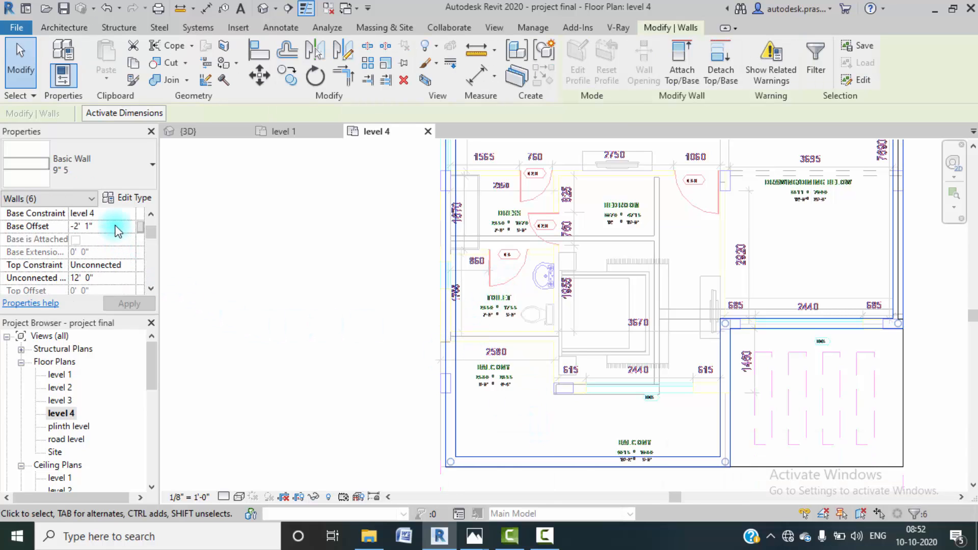
{"action": "left_click", "coordinate": [121, 280]}
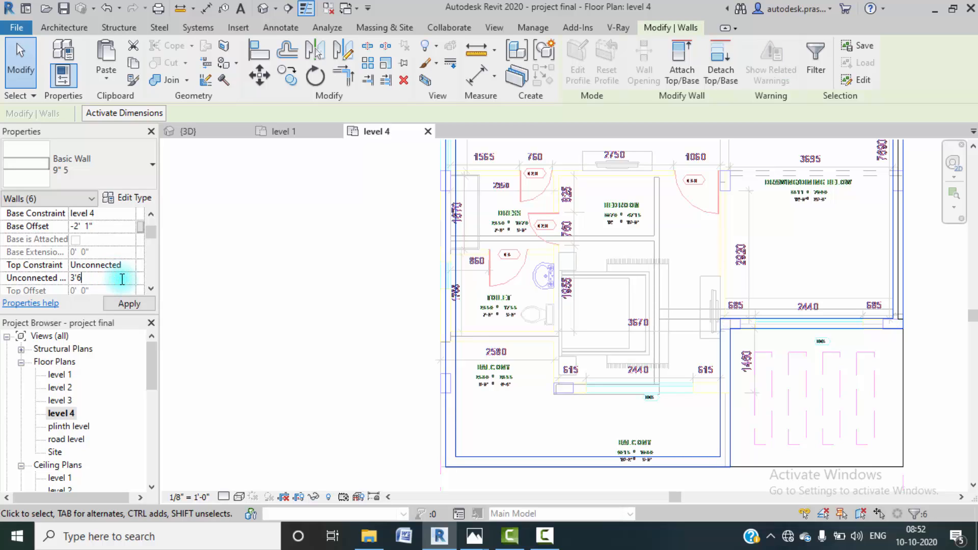
{"action": "left_click", "coordinate": [117, 304]}
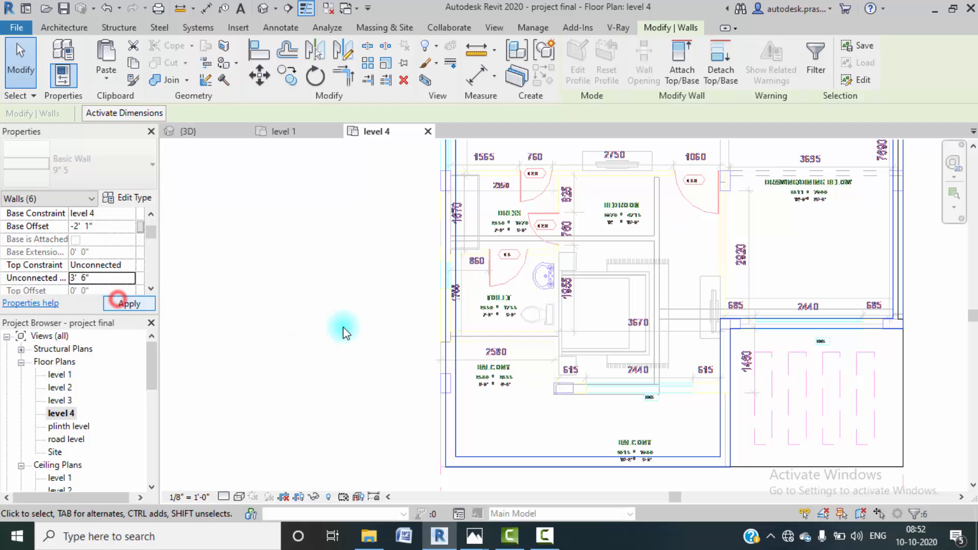
{"action": "left_click", "coordinate": [343, 325]}
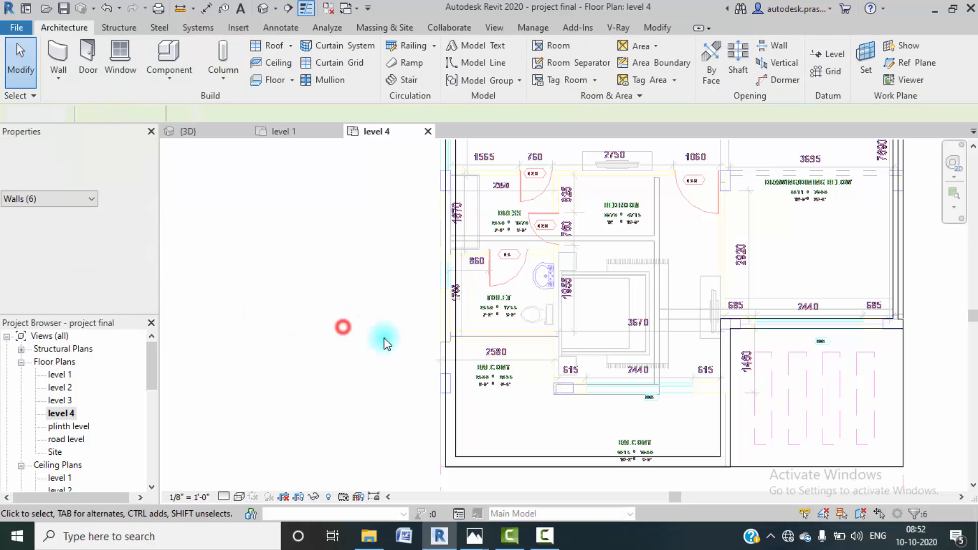
- Examine the front parapet wall's position against the roof slab in 3D, from straight ahead and at an angle
{"action": "left_click", "coordinate": [263, 9]}
{"action": "scroll", "coordinate": [415, 352], "scroll_direction": "up", "scroll_amount": 5}
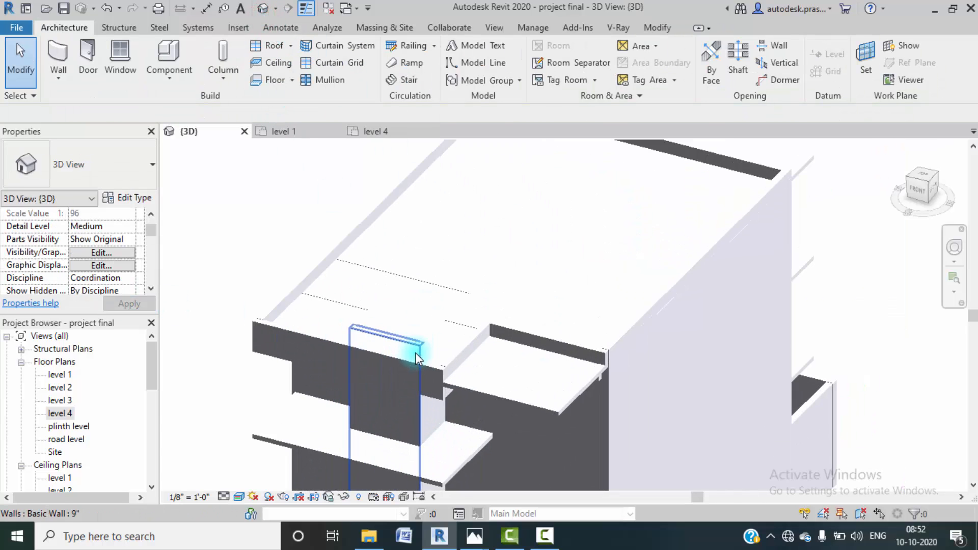
{"action": "scroll", "coordinate": [435, 353], "scroll_direction": "up", "scroll_amount": 1}
{"action": "left_click", "coordinate": [430, 372]}
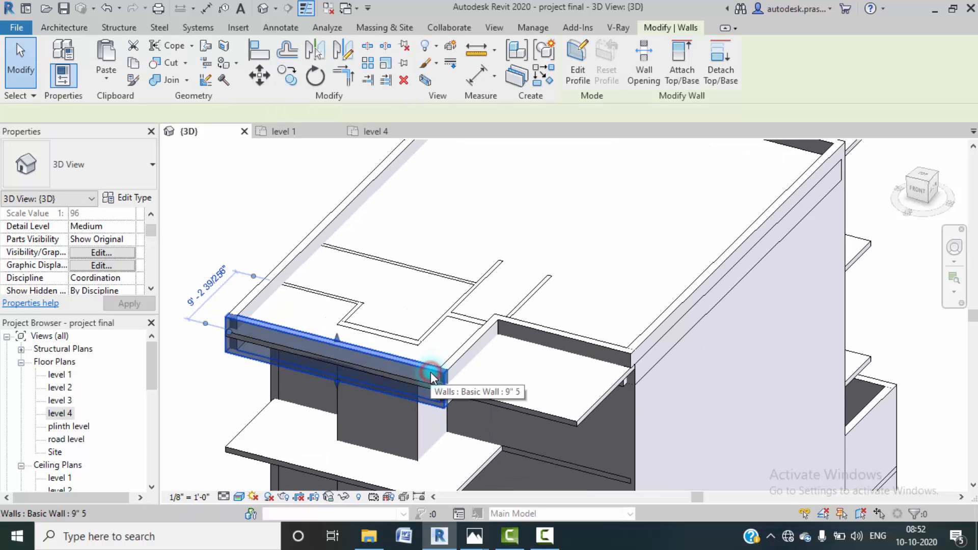
{"action": "left_click", "coordinate": [918, 196]}
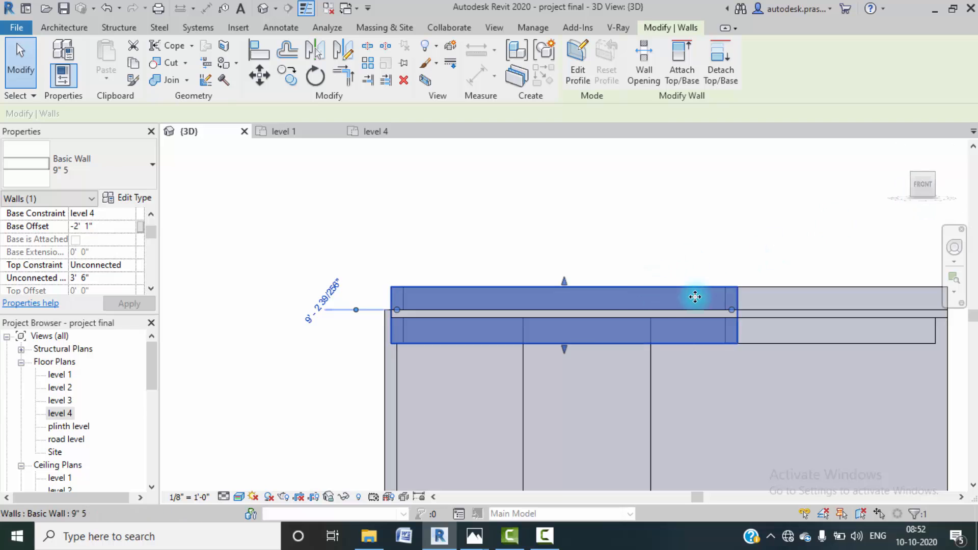
{"action": "middle_click_drag", "start_coordinate": [616, 238], "coordinate": [583, 223]}
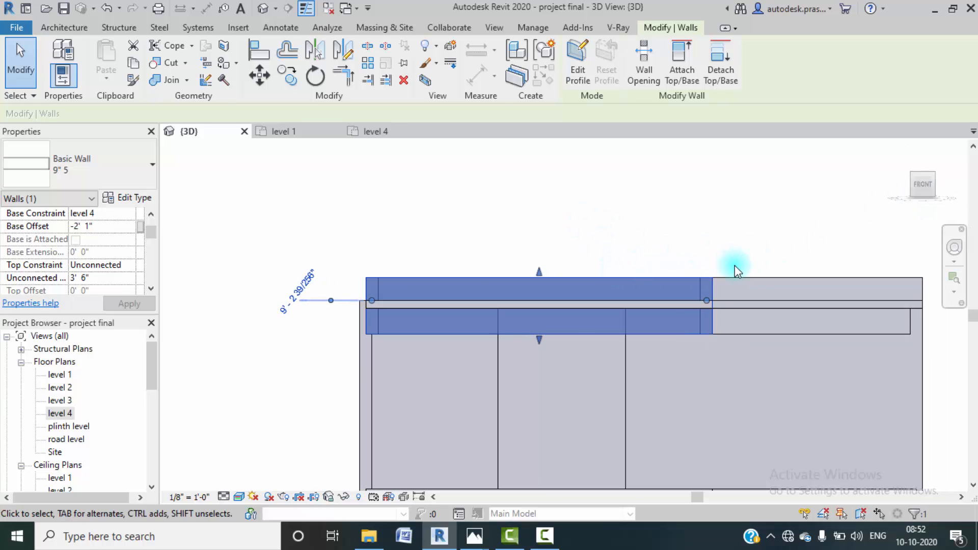
{"action": "scroll", "coordinate": [735, 265], "scroll_direction": "down", "scroll_amount": 5}
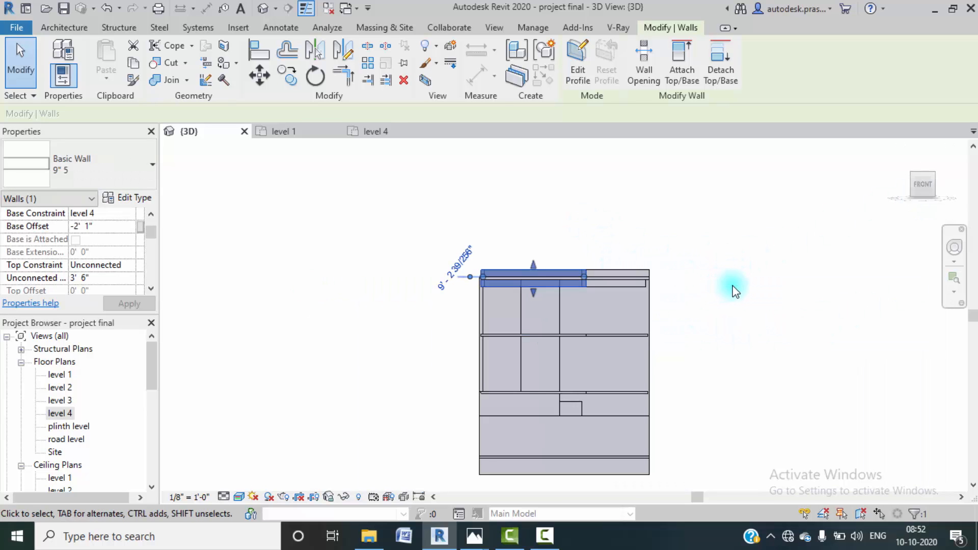
{"action": "middle_click_drag", "start_coordinate": [735, 291], "coordinate": [647, 403], "text": "shift"}
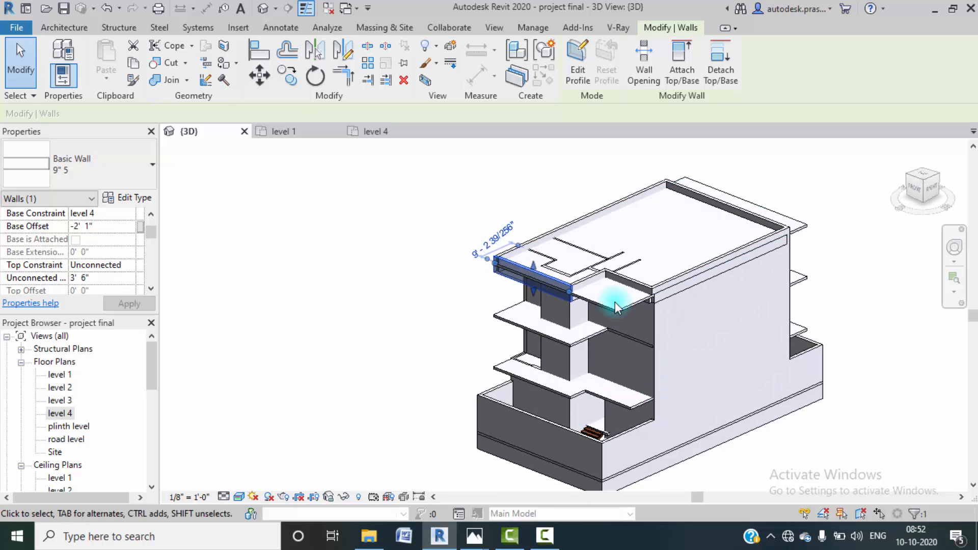
- Check the level and height offset of the 6" floor at level 4 in 3D
{"action": "scroll", "coordinate": [617, 308], "scroll_direction": "up", "scroll_amount": 4}
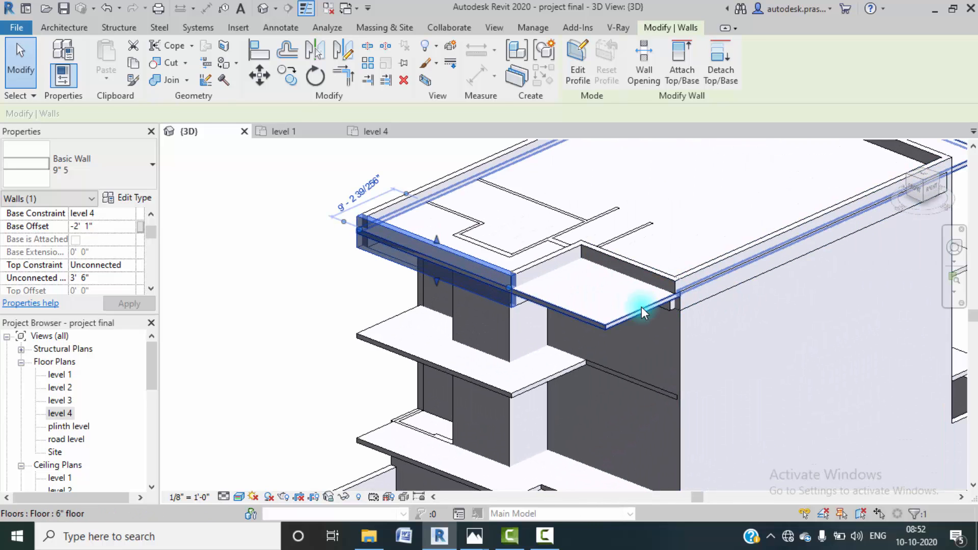
{"action": "left_click", "coordinate": [640, 309]}
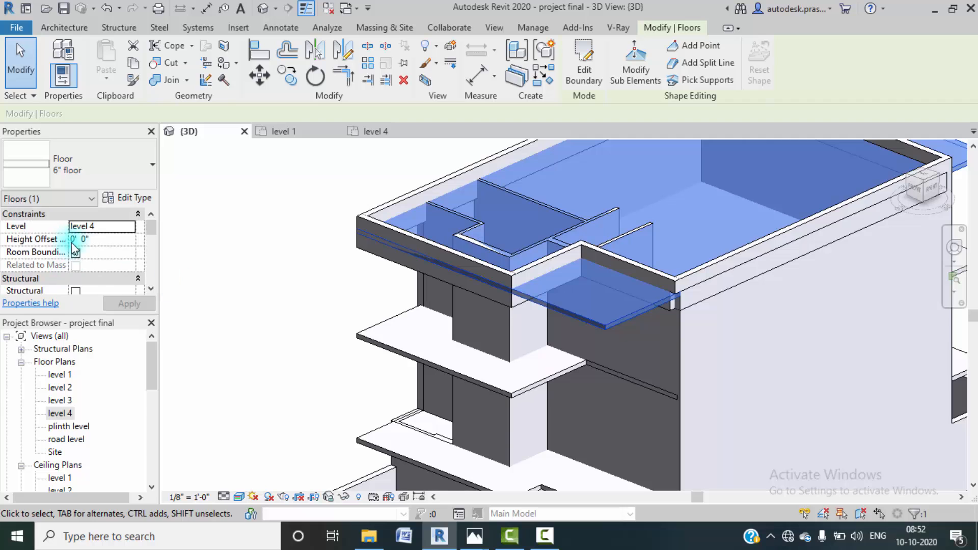
{"action": "scroll", "coordinate": [92, 251], "scroll_direction": "down", "scroll_amount": 3}
{"action": "scroll", "coordinate": [91, 251], "scroll_direction": "up", "scroll_amount": 3}
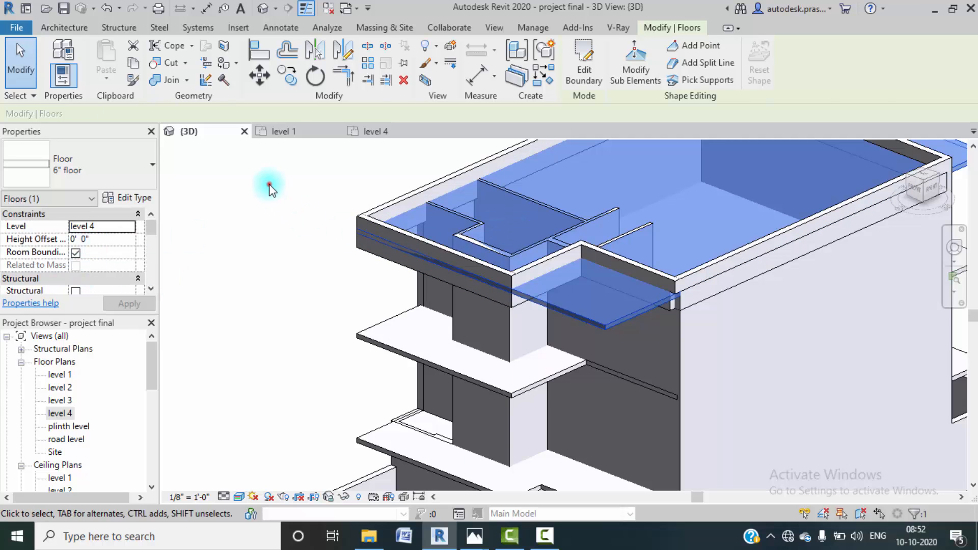
{"action": "left_click", "coordinate": [269, 185]}
- Set the base offset of the front balcony parapet wall to 0' 0"
{"action": "left_click", "coordinate": [371, 222]}
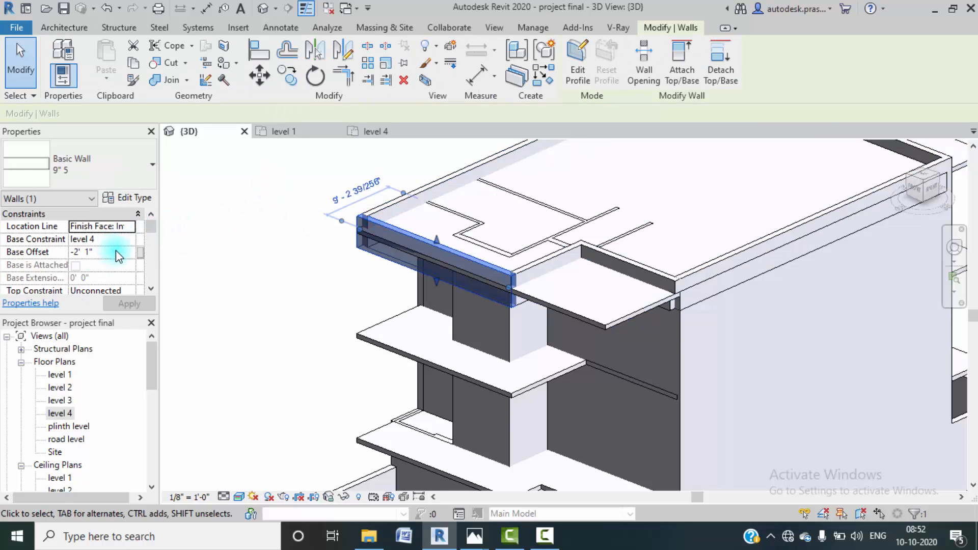
{"action": "left_click", "coordinate": [110, 253]}
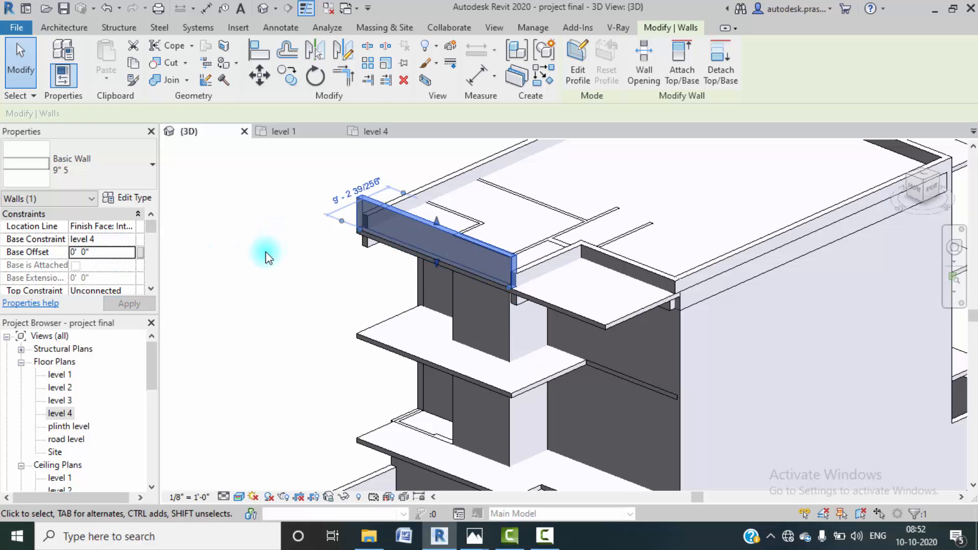
{"action": "left_click", "coordinate": [266, 255]}
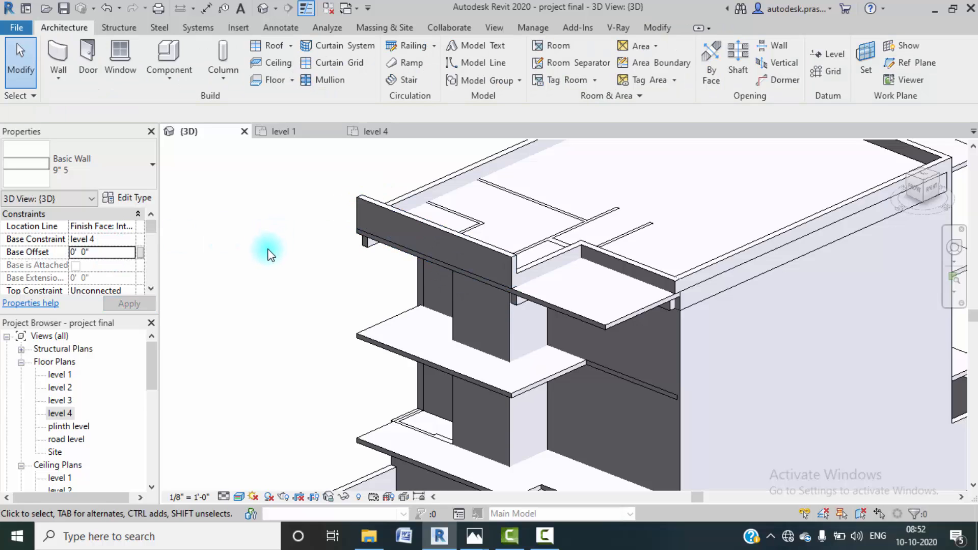
- Set the base offset of the other five connected 9" 5 parapet walls on level 4 to 0' 0"
{"action": "left_click", "coordinate": [419, 187]}
{"action": "key", "text": "Tab"}
{"action": "left_click", "coordinate": [419, 186]}
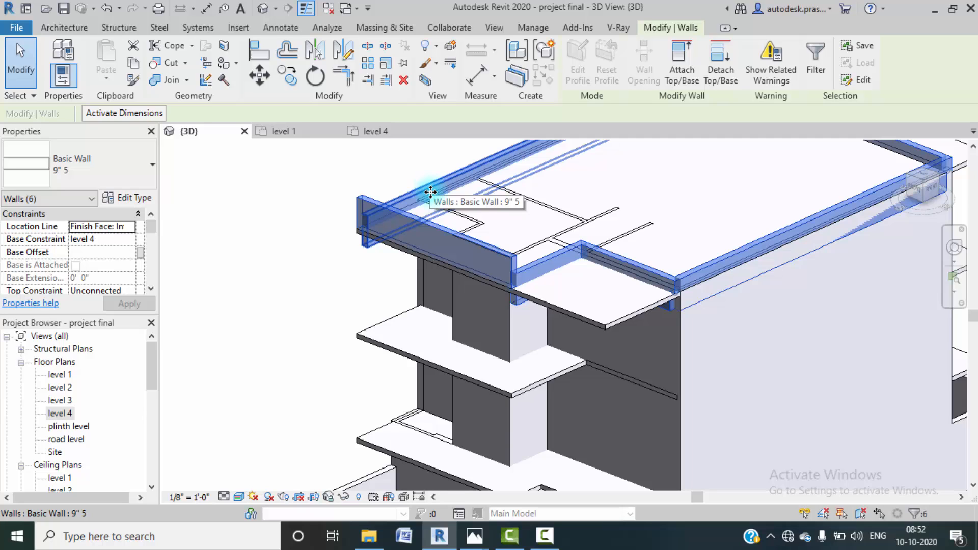
{"action": "left_click", "coordinate": [398, 232], "text": "shift"}
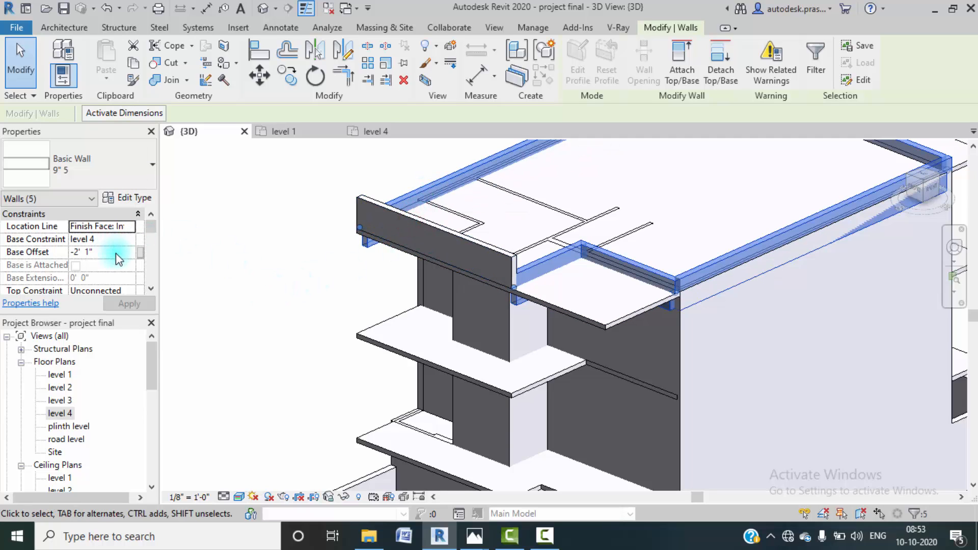
{"action": "type", "text": "0"}
{"action": "left_click", "coordinate": [125, 303]}
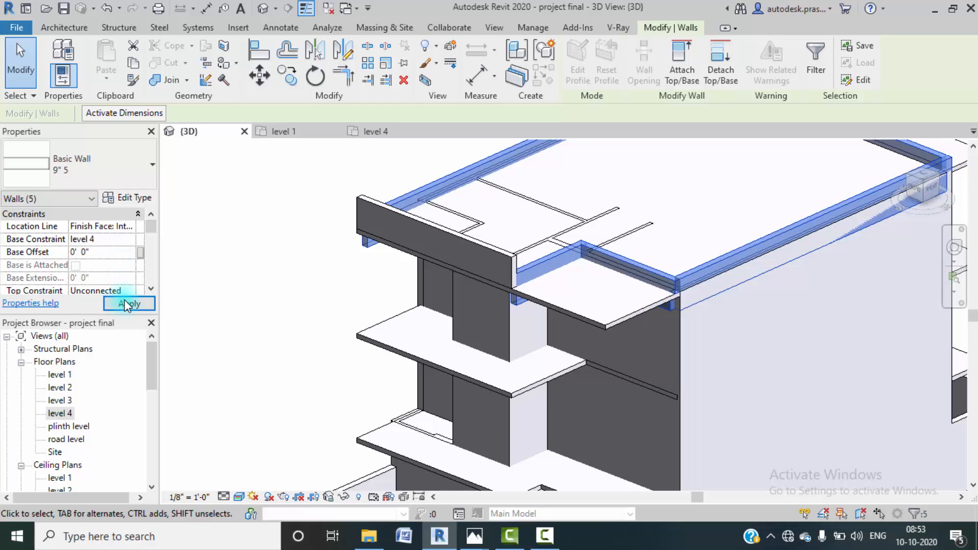
{"action": "left_click", "coordinate": [271, 277]}
{"action": "scroll", "coordinate": [282, 268], "scroll_direction": "down", "scroll_amount": 1}
{"action": "middle_click_drag", "start_coordinate": [303, 265], "coordinate": [314, 293]}
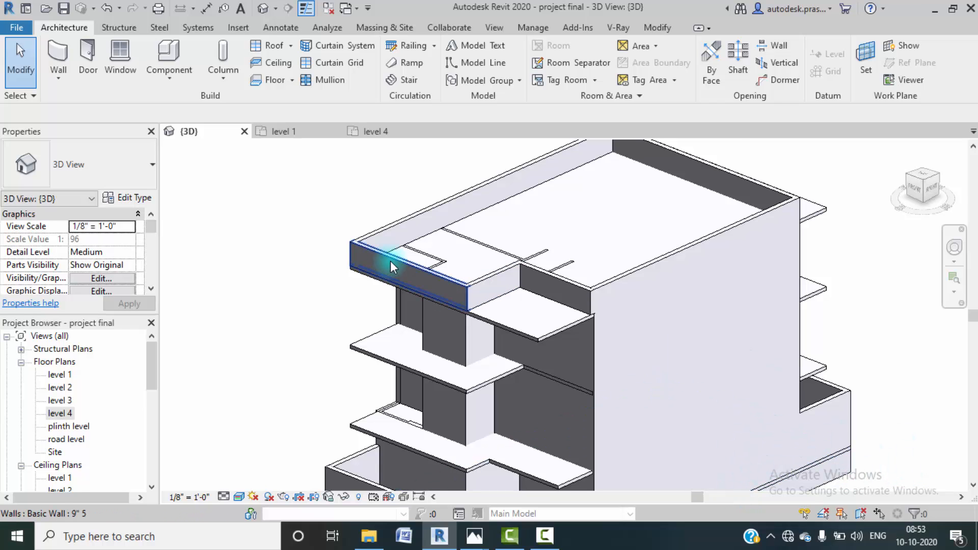
- Examine the front roof parapet in 3D and compare it with the house elevation render in Photos
{"action": "scroll", "coordinate": [408, 265], "scroll_direction": "up", "scroll_amount": 3}
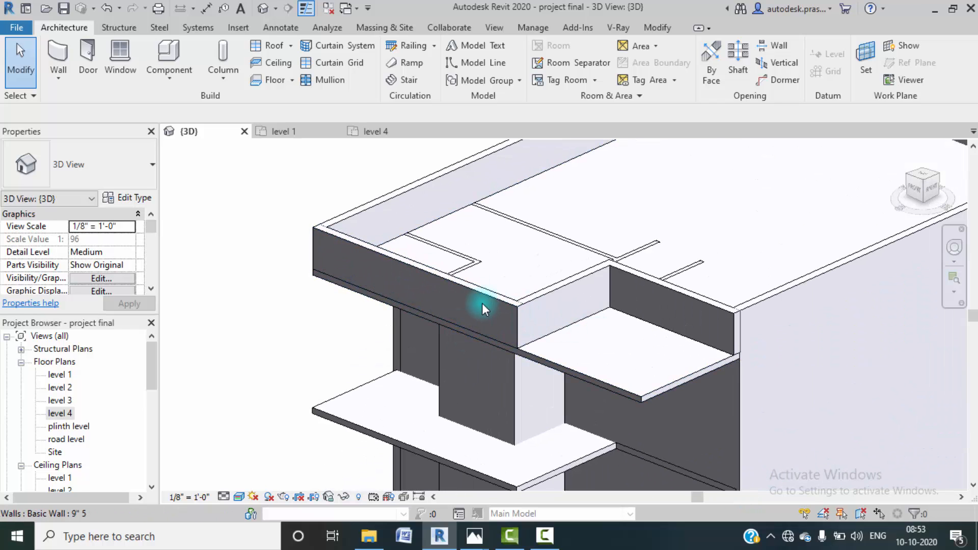
{"action": "scroll", "coordinate": [473, 295], "scroll_direction": "up", "scroll_amount": 2}
{"action": "scroll", "coordinate": [396, 301], "scroll_direction": "down", "scroll_amount": 3}
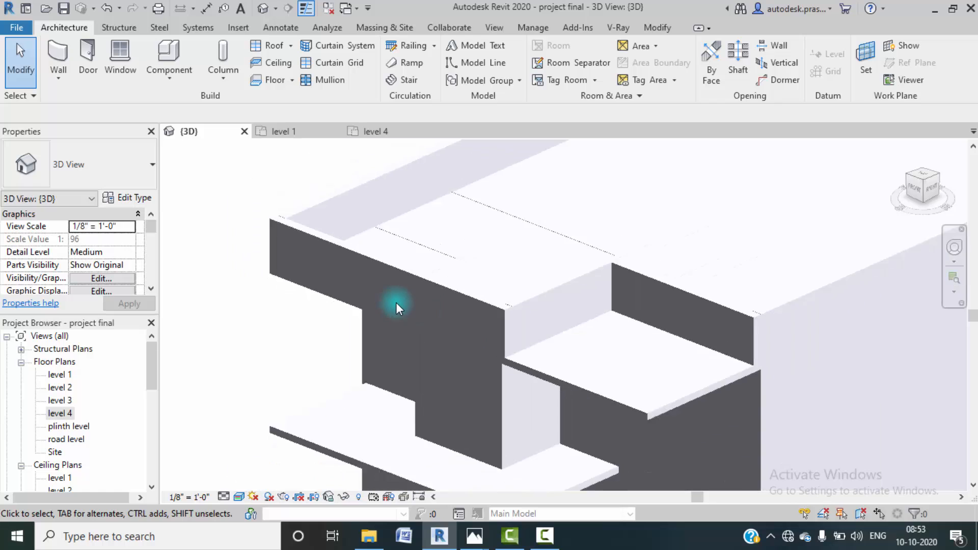
{"action": "middle_click_drag", "start_coordinate": [396, 301], "coordinate": [412, 286]}
{"action": "scroll", "coordinate": [392, 250], "scroll_direction": "up", "scroll_amount": 2}
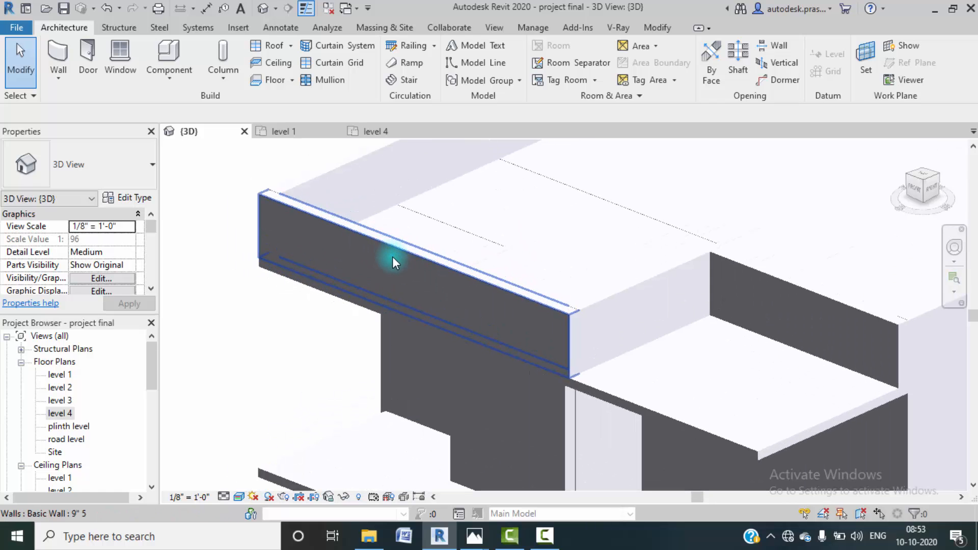
{"action": "mouse_move", "coordinate": [473, 535]}
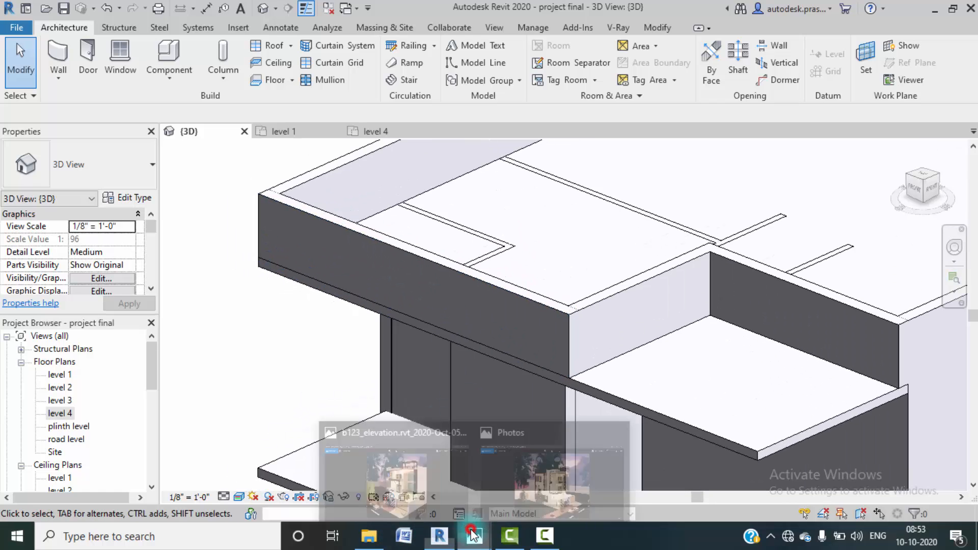
{"action": "left_click", "coordinate": [417, 477]}
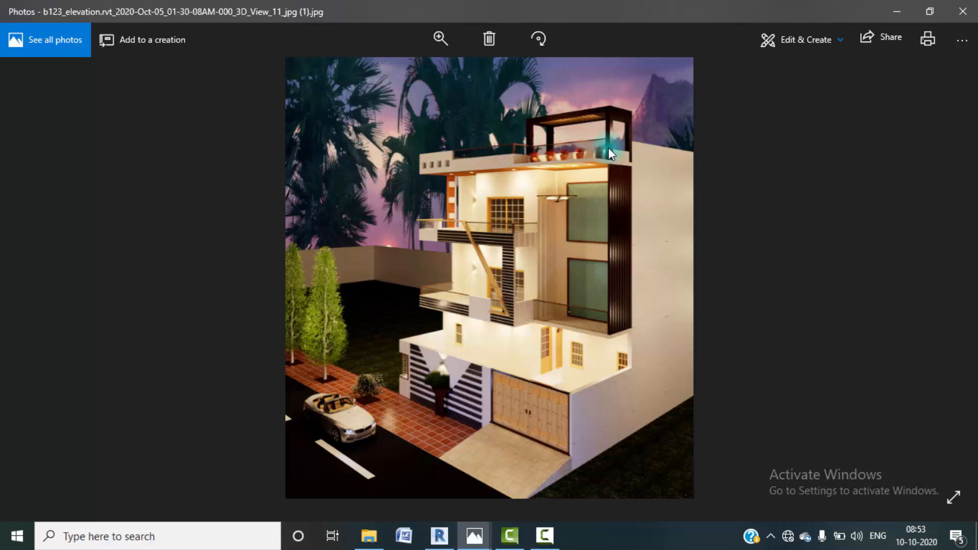
{"action": "left_click", "coordinate": [893, 12]}
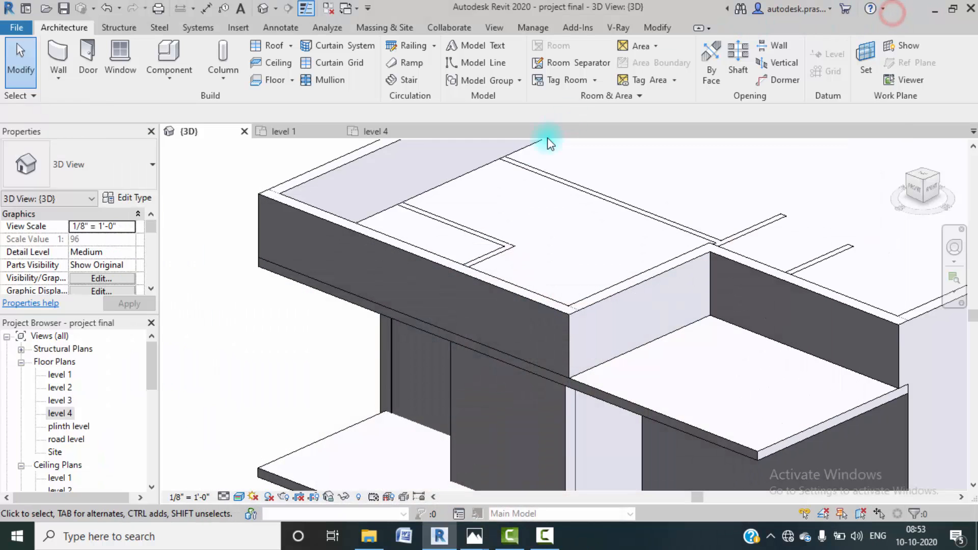
- Split the front parapet wall in the level 4 floor plan where the two balcony areas meet, in line with the inner room wall
{"action": "left_click", "coordinate": [393, 244]}
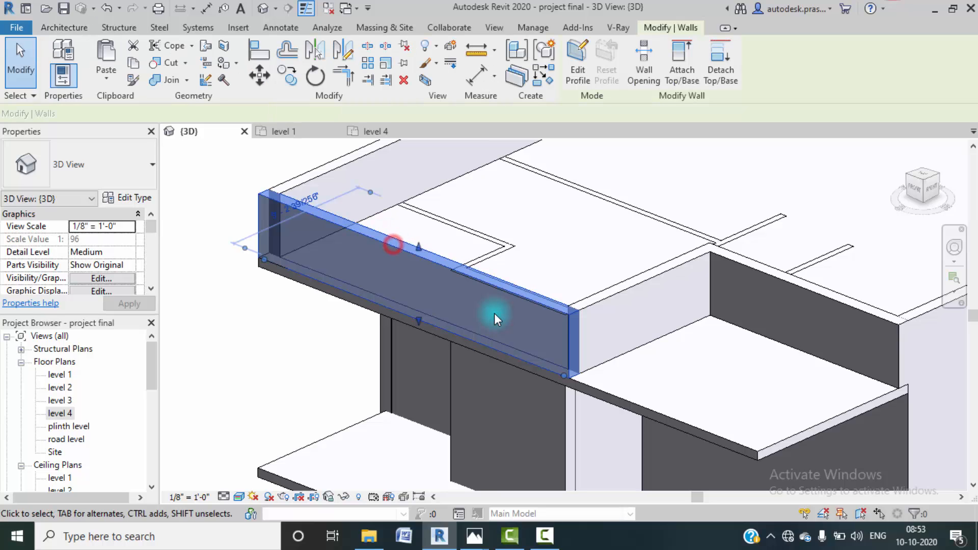
{"action": "left_click", "coordinate": [56, 414]}
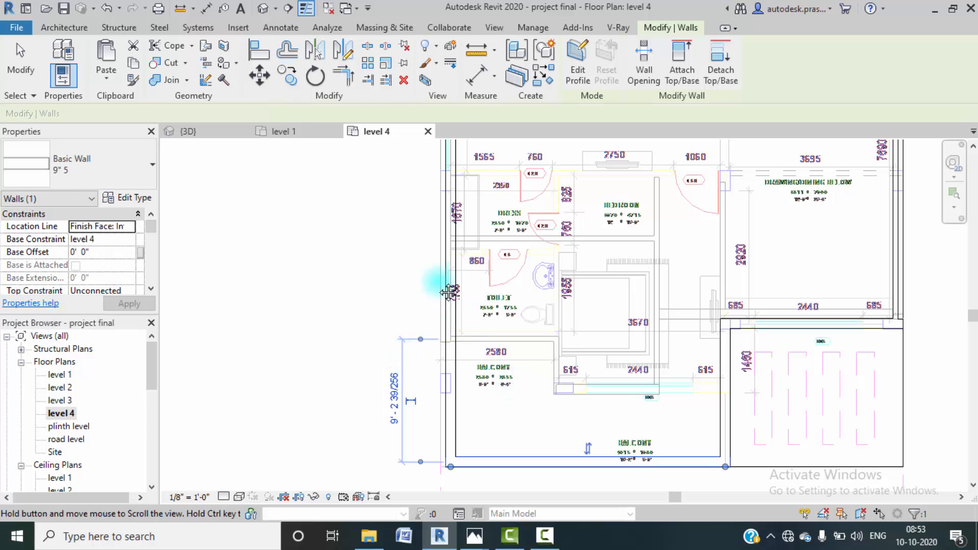
{"action": "left_click", "coordinate": [367, 45]}
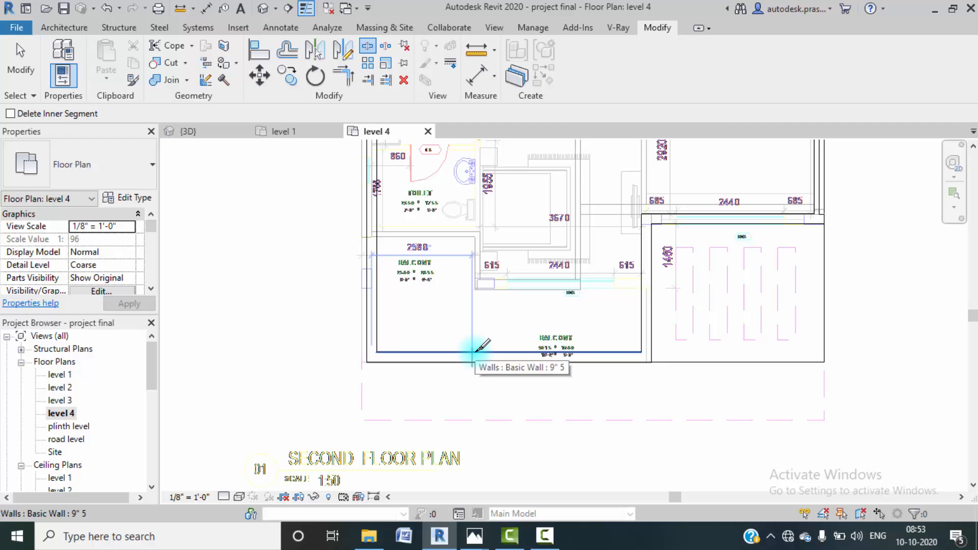
{"action": "scroll", "coordinate": [474, 351], "scroll_direction": "up", "scroll_amount": 3}
{"action": "scroll", "coordinate": [481, 351], "scroll_direction": "up", "scroll_amount": 2}
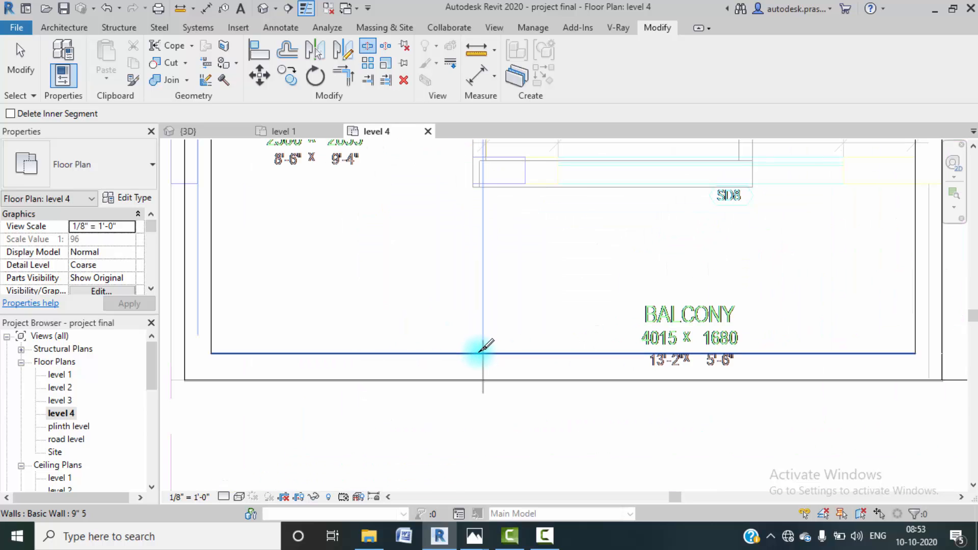
{"action": "left_click", "coordinate": [477, 352]}
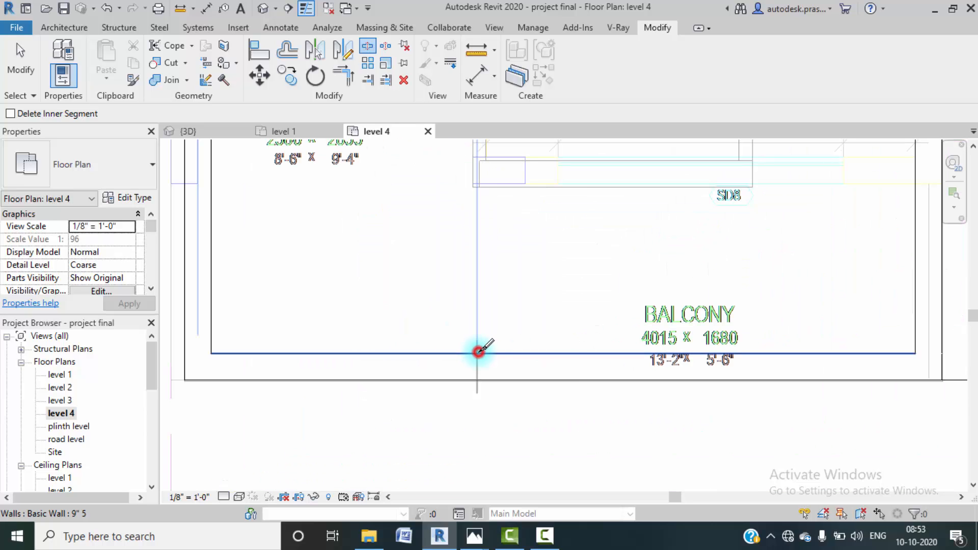
{"action": "key", "text": "Escape"}
- Set the unconnected height of the longer split segment of the front parapet to 1' 6" in the 3D view
{"action": "left_click", "coordinate": [535, 353]}
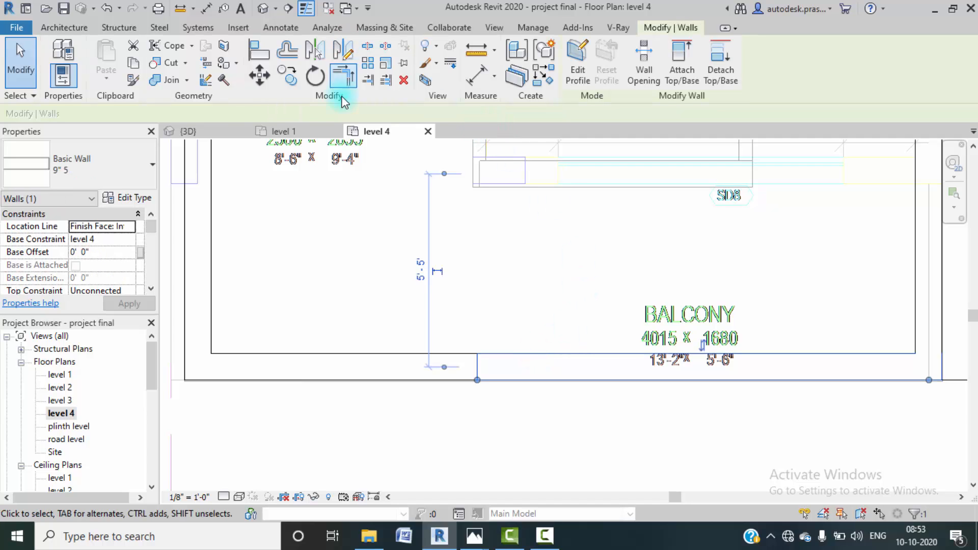
{"action": "left_click", "coordinate": [189, 132]}
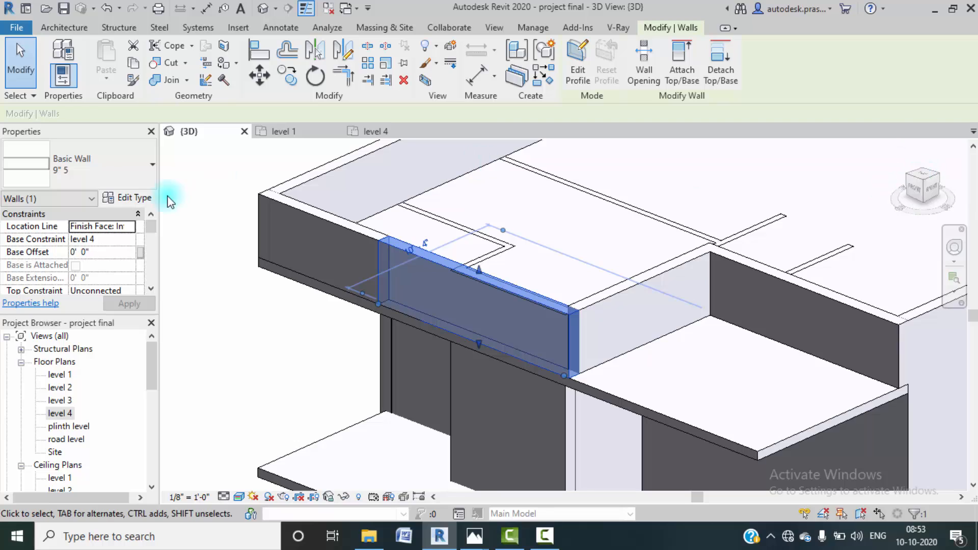
{"action": "scroll", "coordinate": [90, 270], "scroll_direction": "down", "scroll_amount": 2}
{"action": "left_click", "coordinate": [114, 241]}
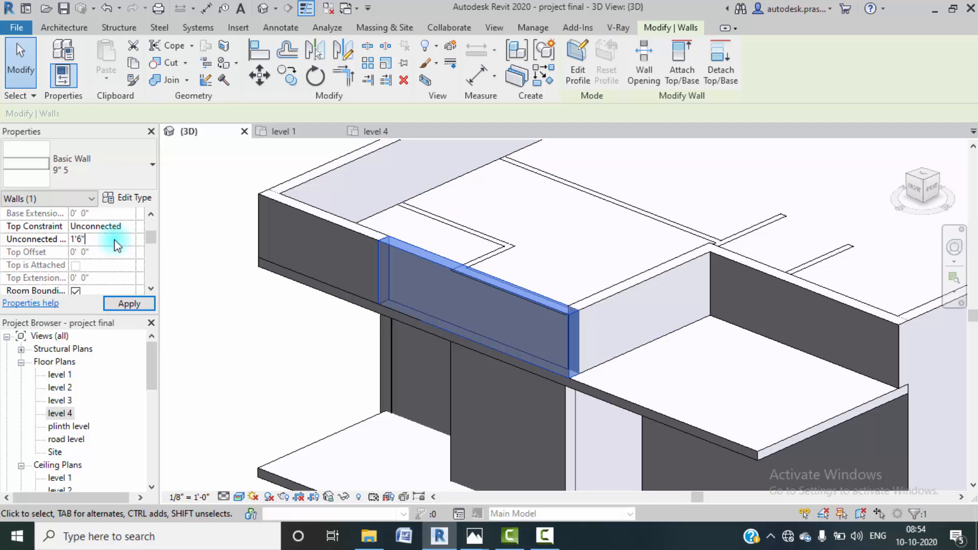
{"action": "left_click", "coordinate": [135, 303]}
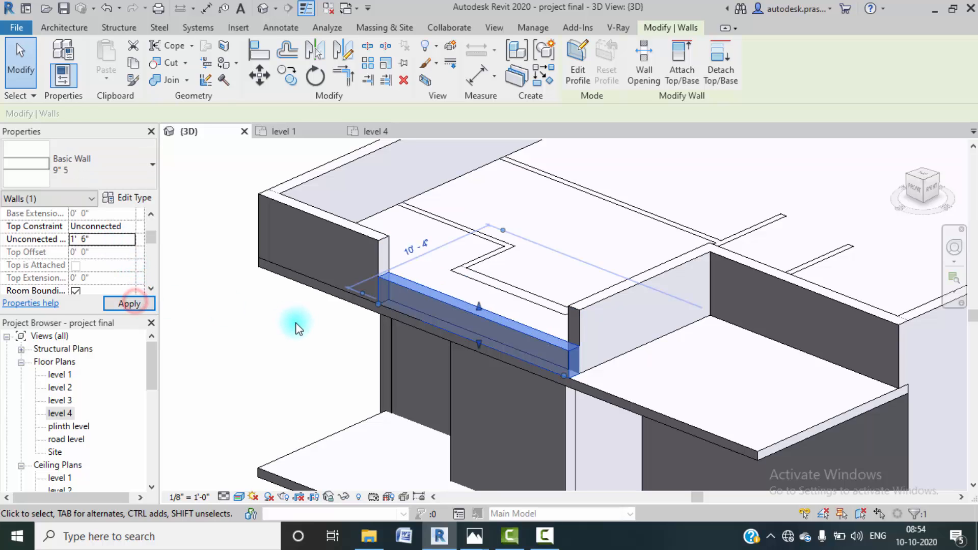
{"action": "left_click", "coordinate": [274, 333]}
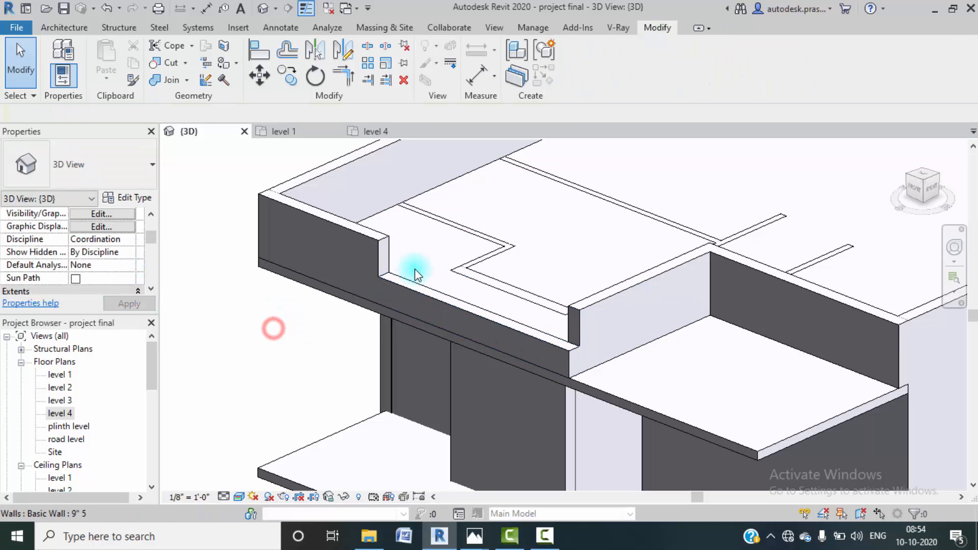
- Set the unconnected height of the short parapet wall returning from the front corner beside the projecting slab to 1' 6"
{"action": "left_click", "coordinate": [559, 315]}
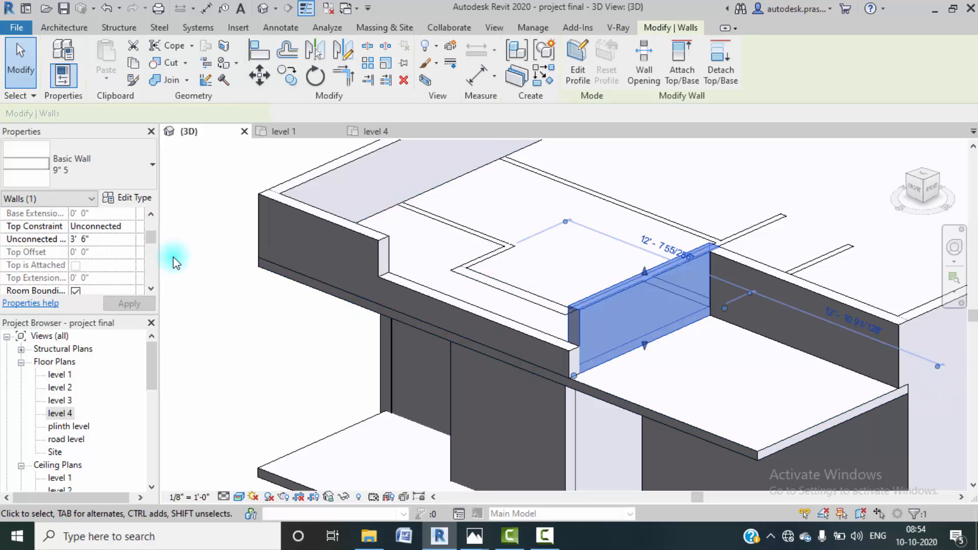
{"action": "left_click", "coordinate": [112, 239]}
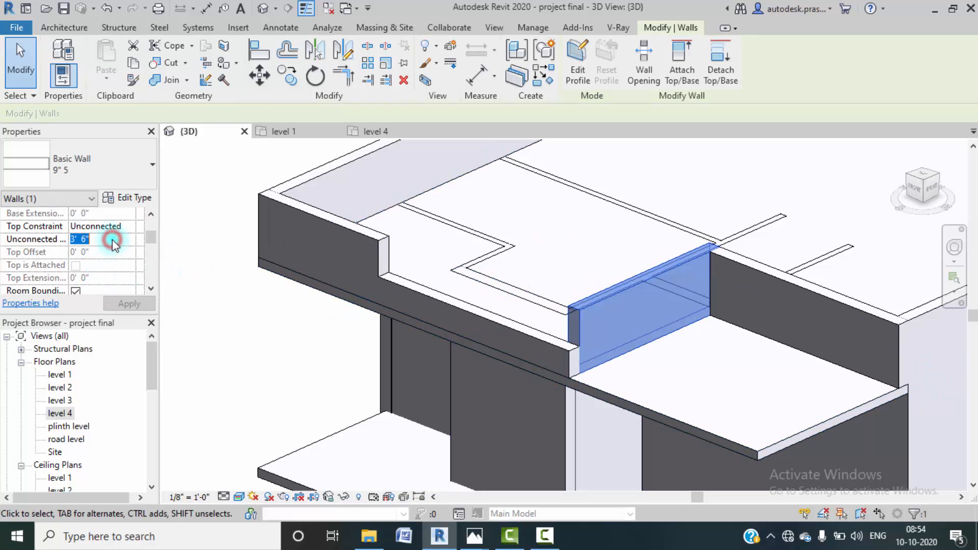
{"action": "type", "text": "1'6\""}
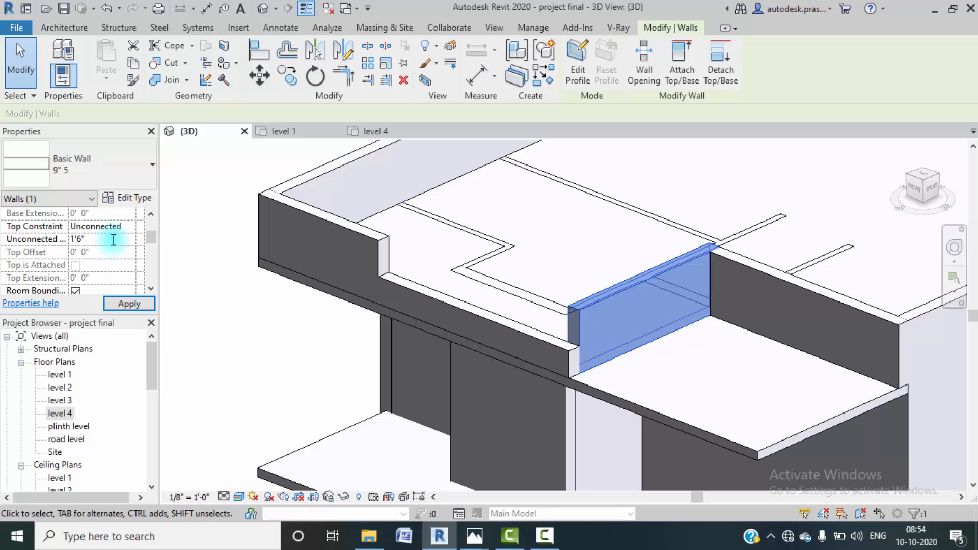
{"action": "left_click", "coordinate": [128, 304]}
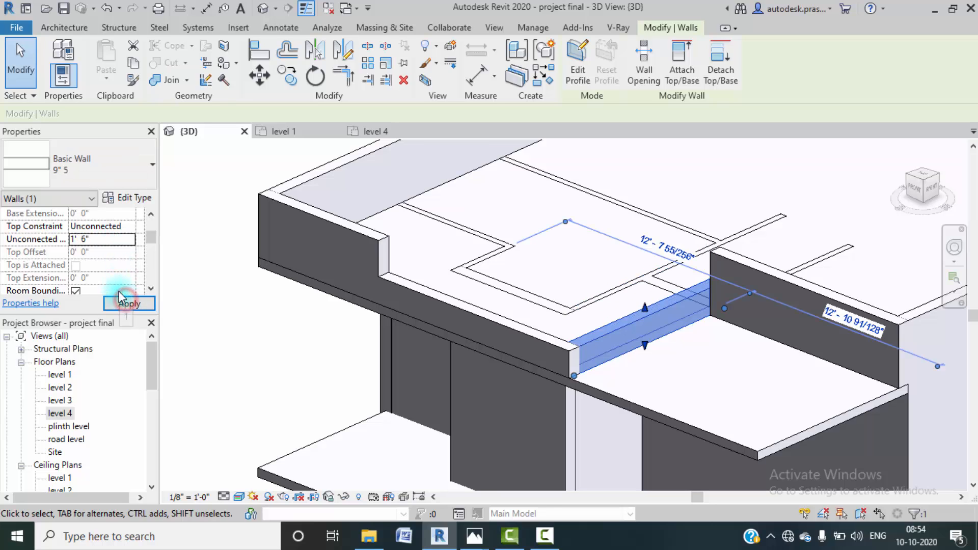
{"action": "left_click", "coordinate": [313, 364]}
- Set the unconnected height of the recessed parapet wall behind the projecting roof slab to 1' 6"
{"action": "left_click", "coordinate": [755, 264]}
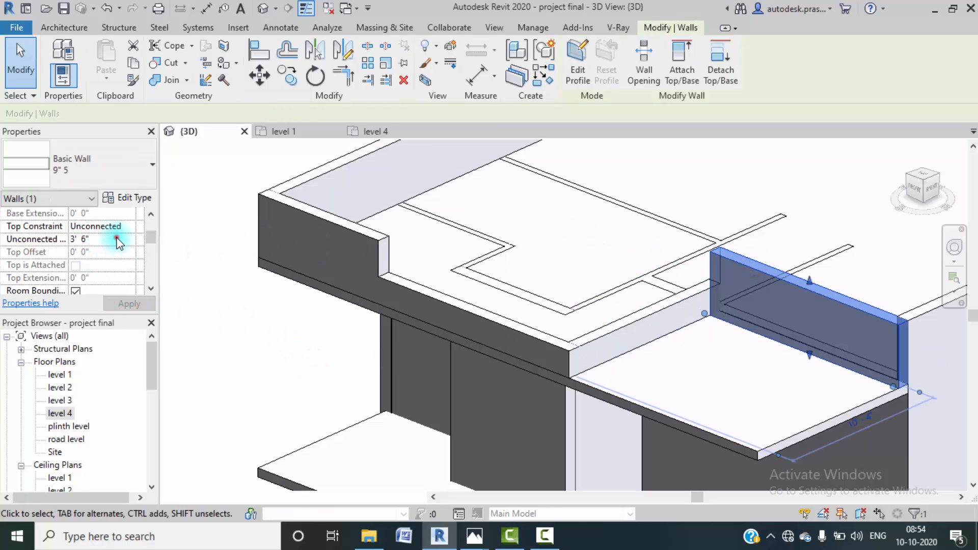
{"action": "left_click", "coordinate": [117, 238]}
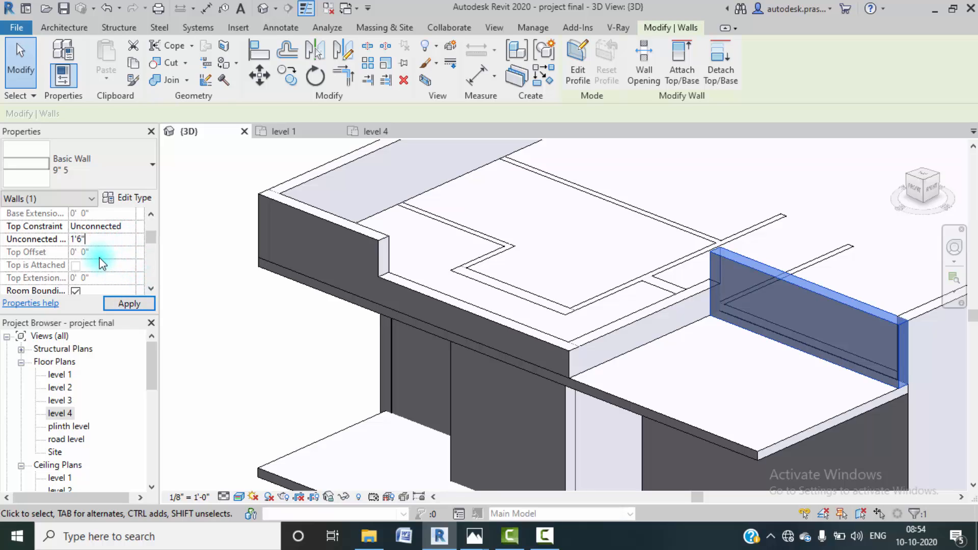
{"action": "left_click", "coordinate": [124, 306]}
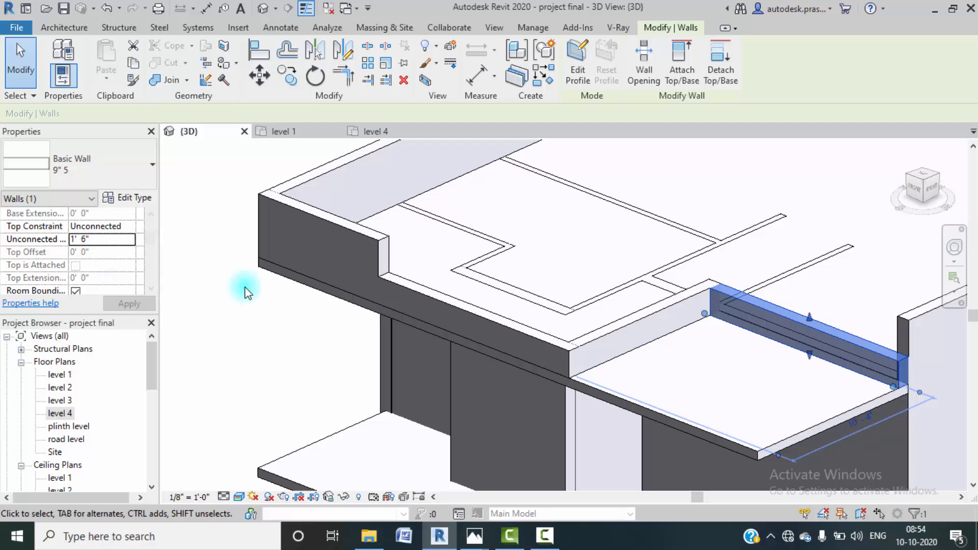
{"action": "left_click", "coordinate": [252, 321]}
{"action": "scroll", "coordinate": [261, 325], "scroll_direction": "down", "scroll_amount": 2}
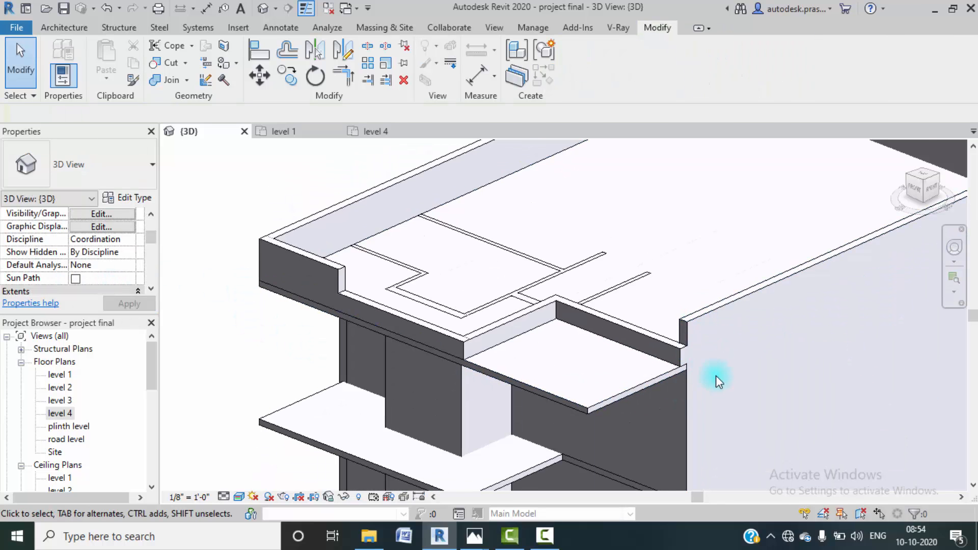
{"action": "scroll", "coordinate": [717, 376], "scroll_direction": "down", "scroll_amount": 1}
{"action": "scroll", "coordinate": [620, 362], "scroll_direction": "down", "scroll_amount": 1}
{"action": "middle_click_drag", "start_coordinate": [616, 360], "coordinate": [614, 386]}
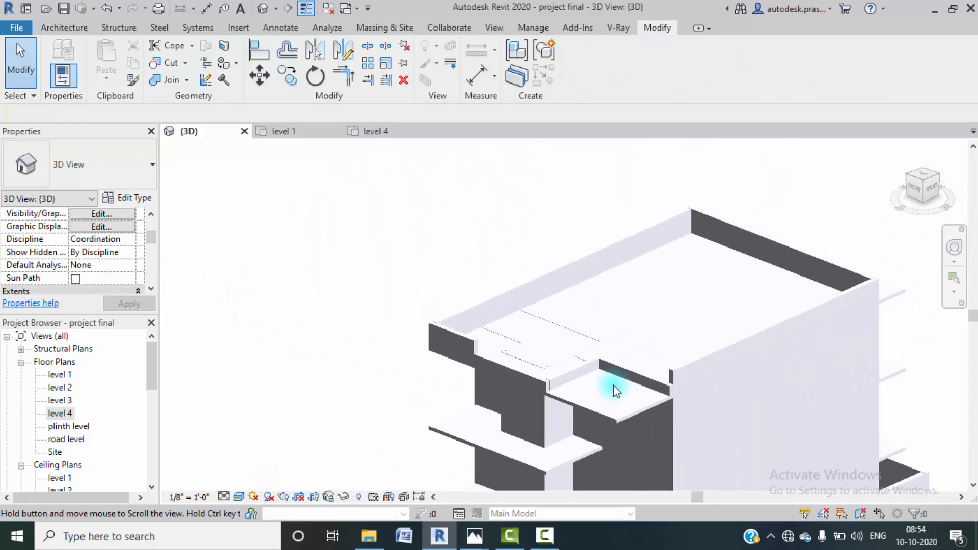
- Open the profile of the tall front corner parapet segment for editing in the front view, checking the openings in the reference elevation image
{"action": "left_click", "coordinate": [440, 337]}
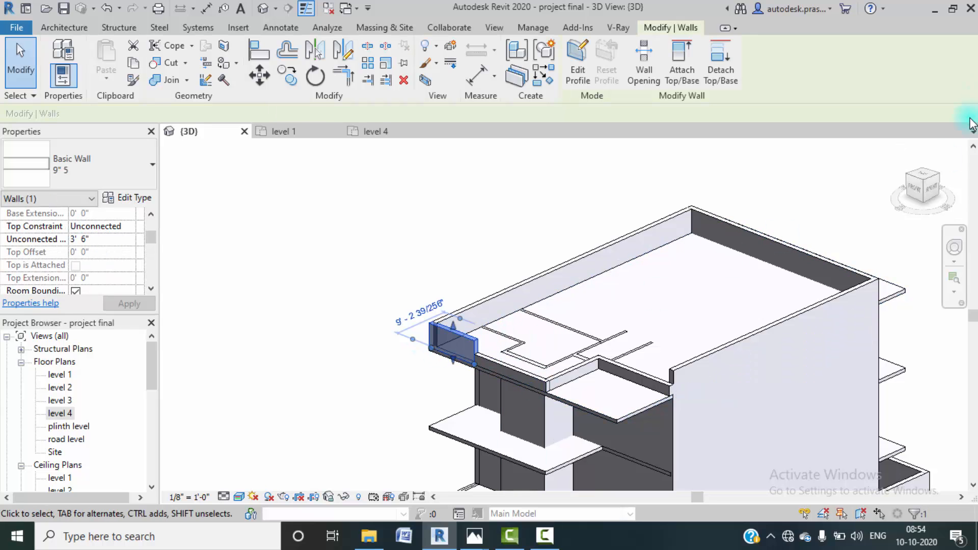
{"action": "left_click", "coordinate": [916, 193]}
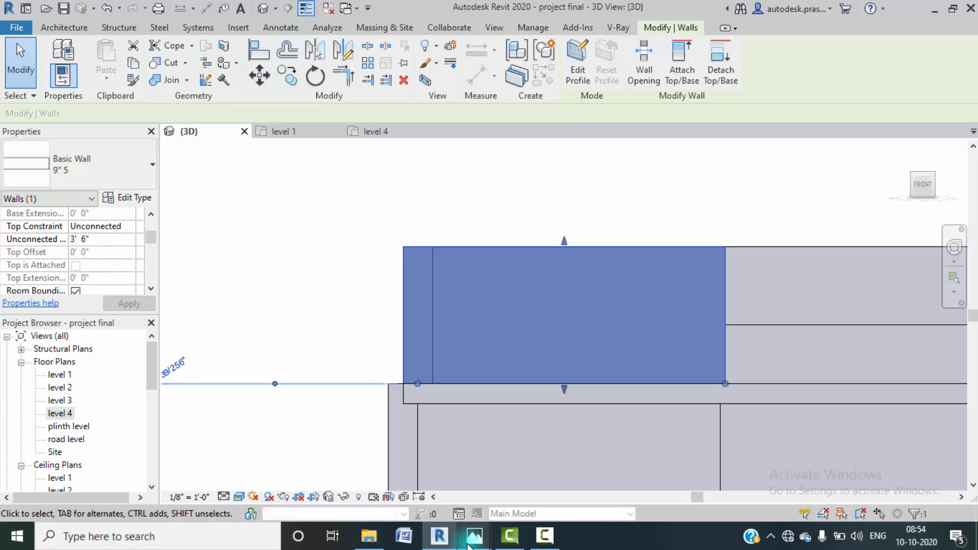
{"action": "mouse_move", "coordinate": [473, 536]}
{"action": "left_click", "coordinate": [414, 489]}
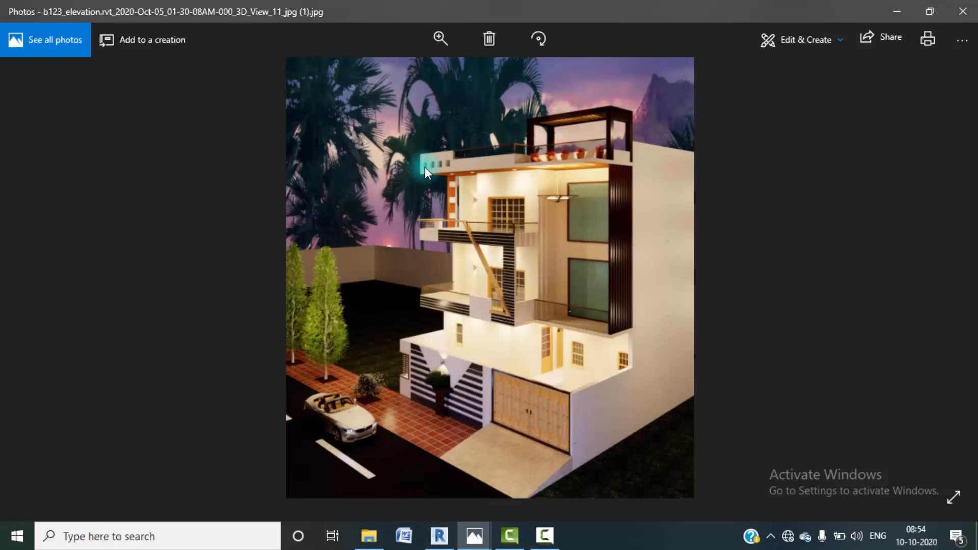
{"action": "left_click", "coordinate": [897, 11]}
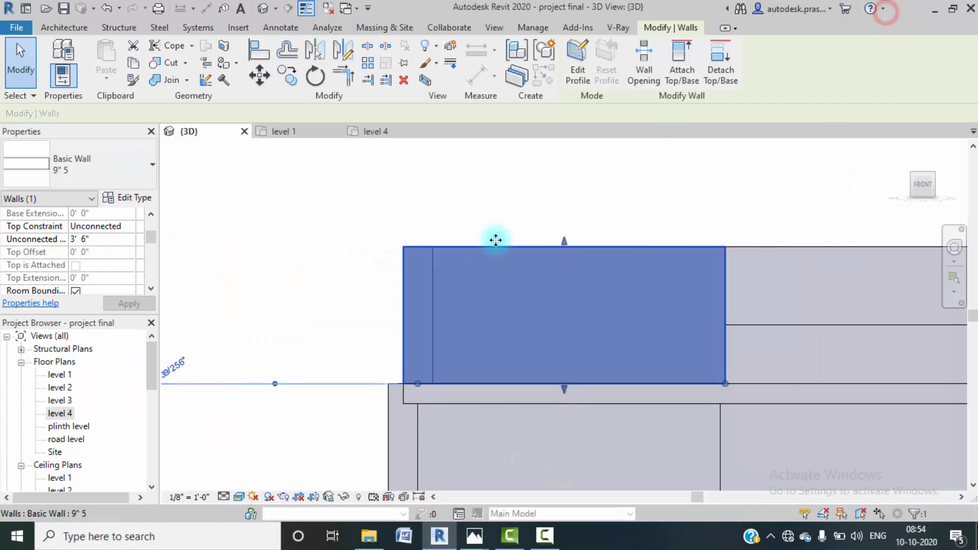
{"action": "left_click", "coordinate": [574, 79]}
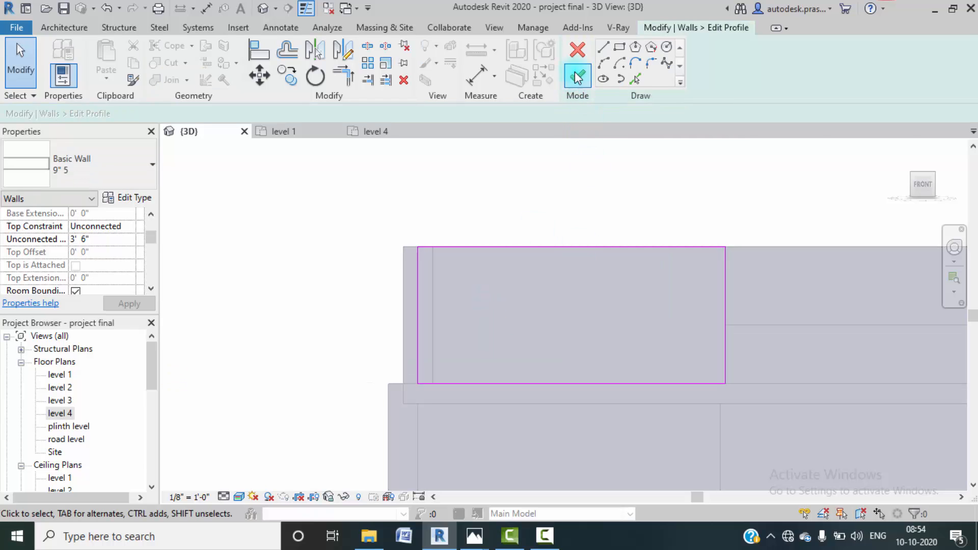
- Sketch a rectangular opening about 1' wide in the lower outer corner of the parapet profile and set its height to 1'
{"action": "left_click", "coordinate": [620, 47]}
{"action": "scroll", "coordinate": [440, 334], "scroll_direction": "up", "scroll_amount": 1}
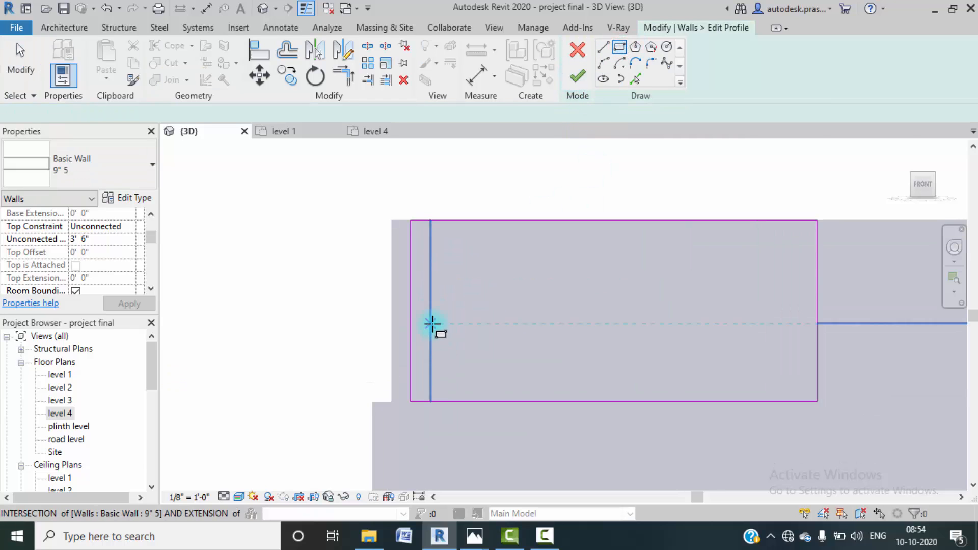
{"action": "left_click", "coordinate": [432, 326]}
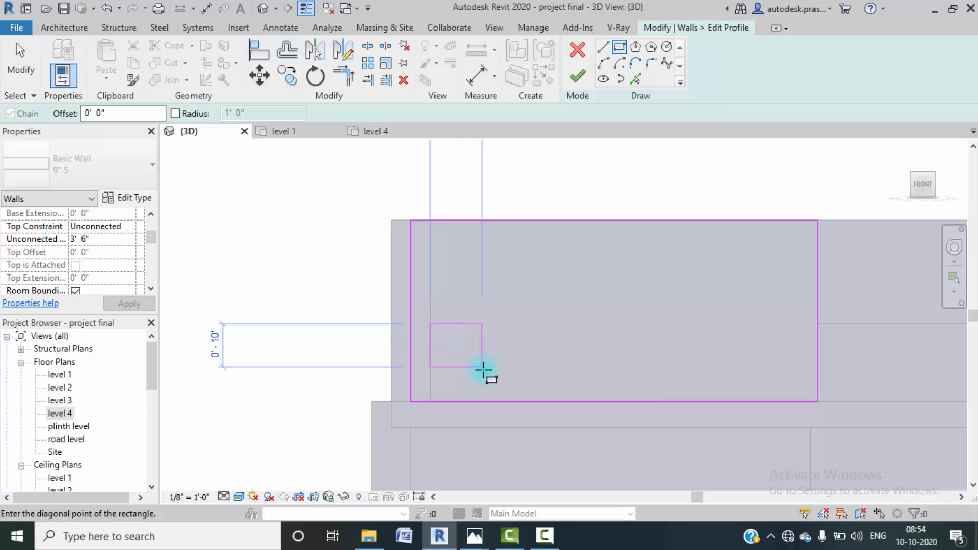
{"action": "left_click", "coordinate": [484, 371]}
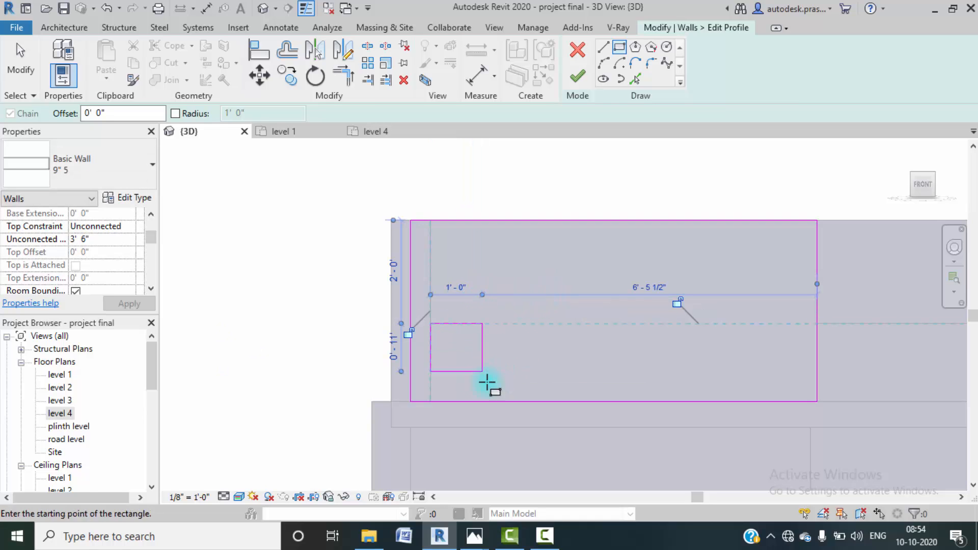
{"action": "key", "text": "Escape"}
{"action": "key", "text": "Escape"}
{"action": "left_click", "coordinate": [439, 373]}
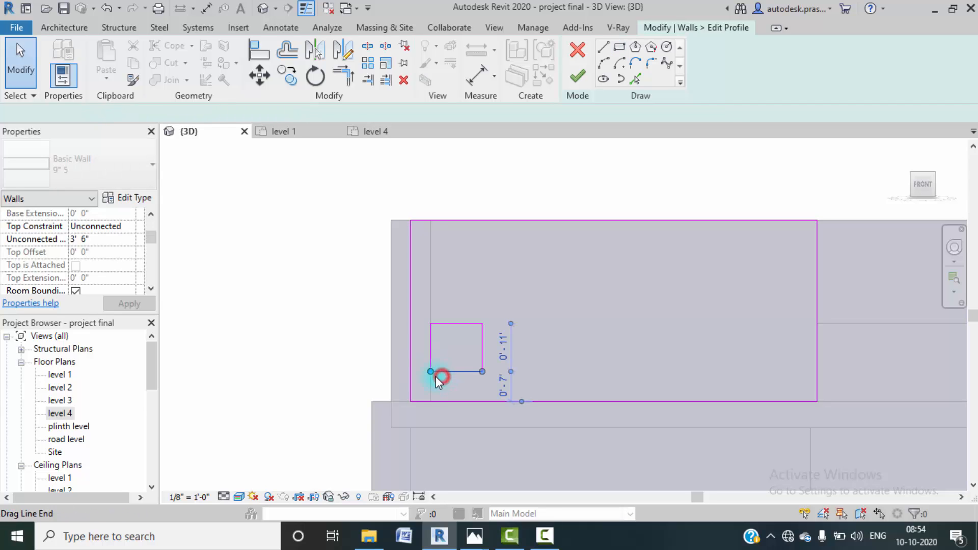
{"action": "left_click", "coordinate": [498, 351]}
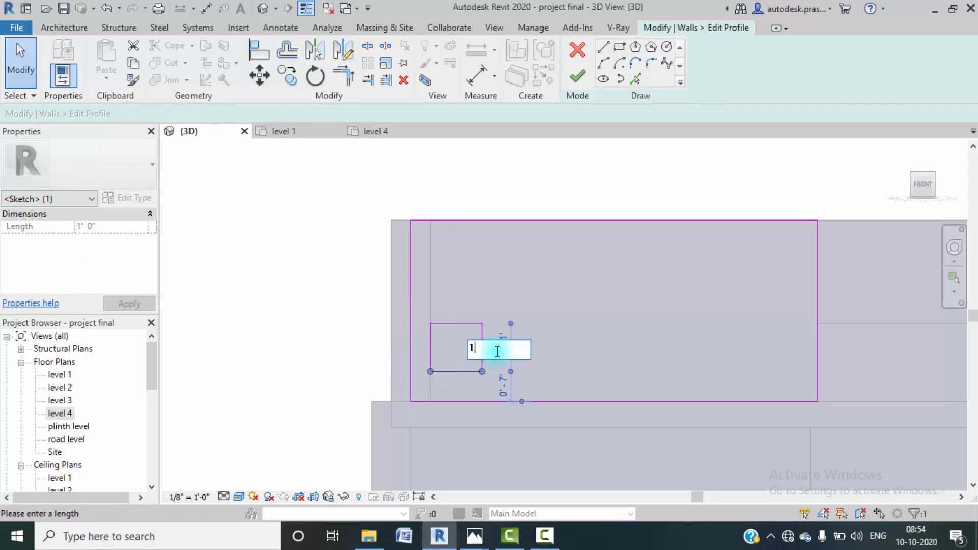
{"action": "type", "text": "1'"}
{"action": "key", "text": "Return"}
{"action": "key", "text": "Escape"}
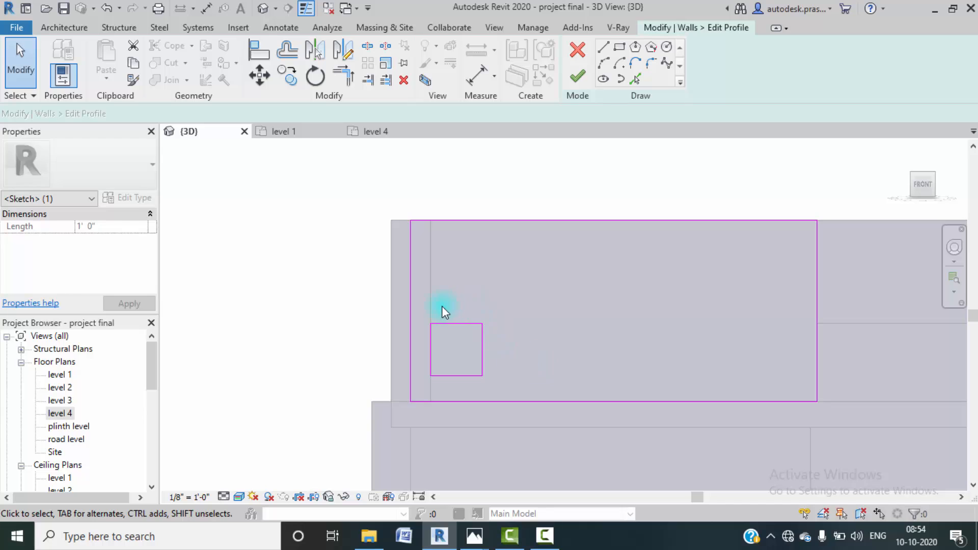
- Copy the square opening three times along the parapet profile with the Multiple option, spacing the copies about 2' apart
{"action": "mouse_move", "coordinate": [424, 308]}
{"action": "left_mouse_down"}
{"action": "mouse_move", "coordinate": [484, 388]}
{"action": "mouse_move", "coordinate": [501, 388]}
{"action": "left_mouse_up"}
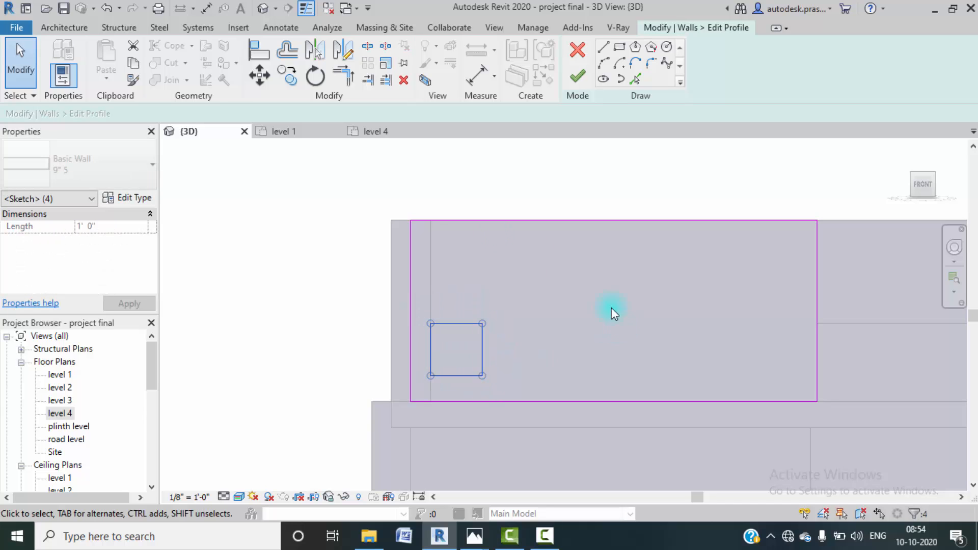
{"action": "left_click", "coordinate": [288, 77]}
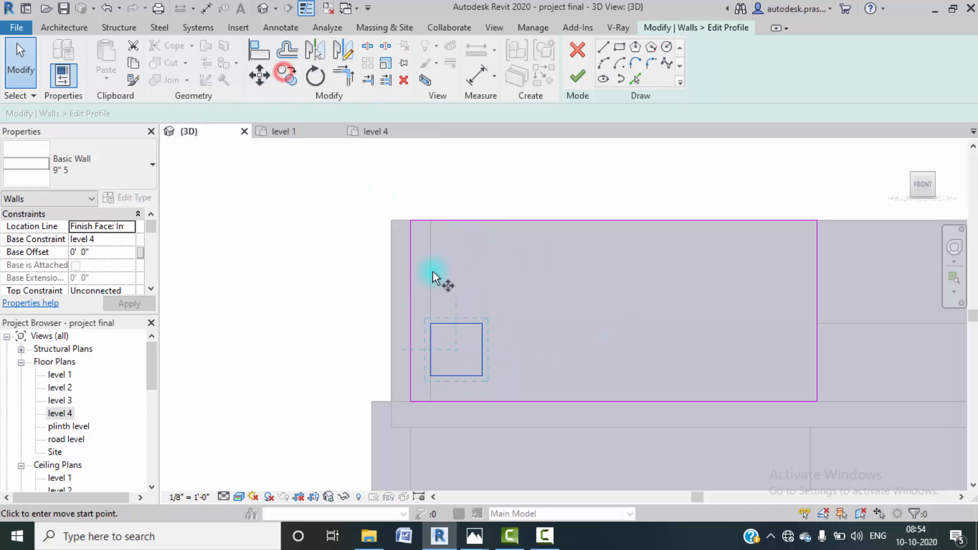
{"action": "left_click", "coordinate": [430, 324]}
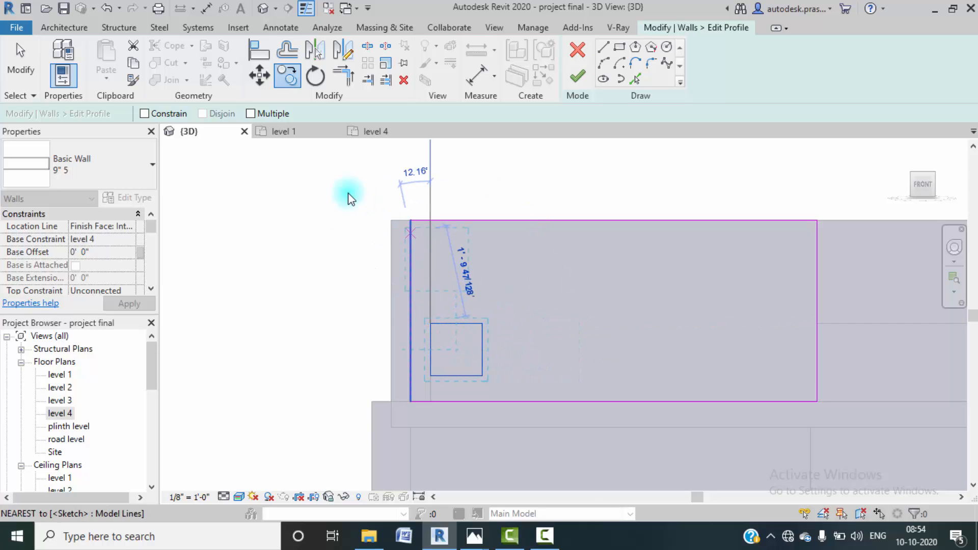
{"action": "key", "text": "Escape"}
{"action": "left_click", "coordinate": [288, 79]}
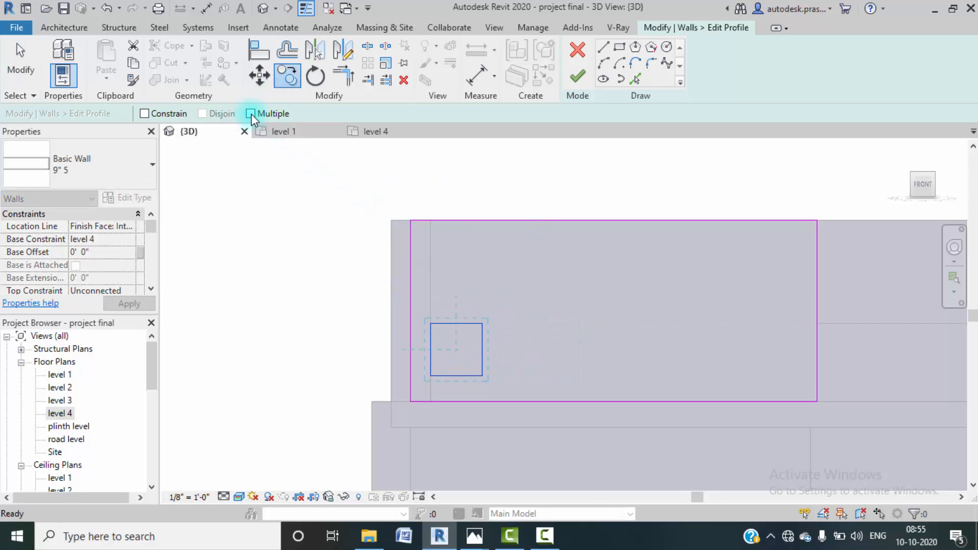
{"action": "left_click", "coordinate": [532, 327]}
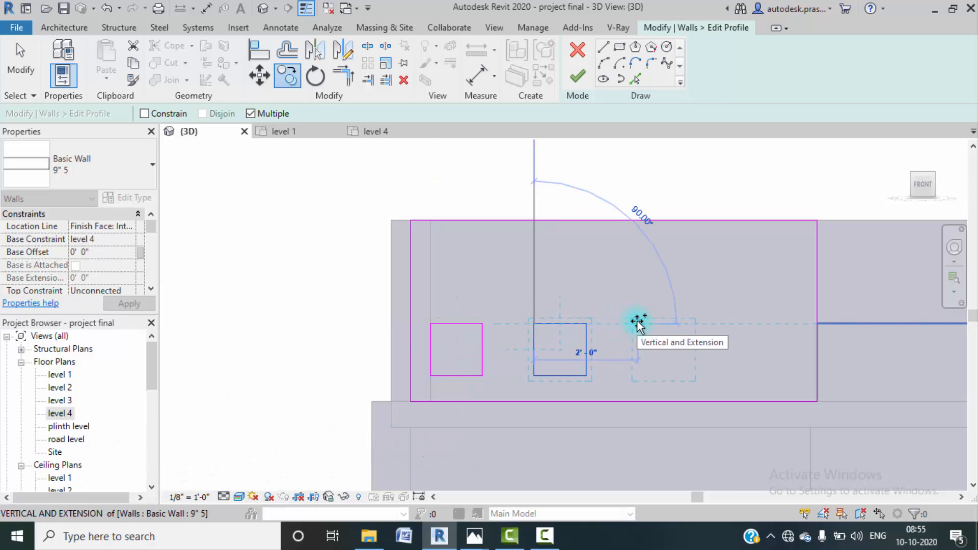
{"action": "left_click", "coordinate": [637, 322]}
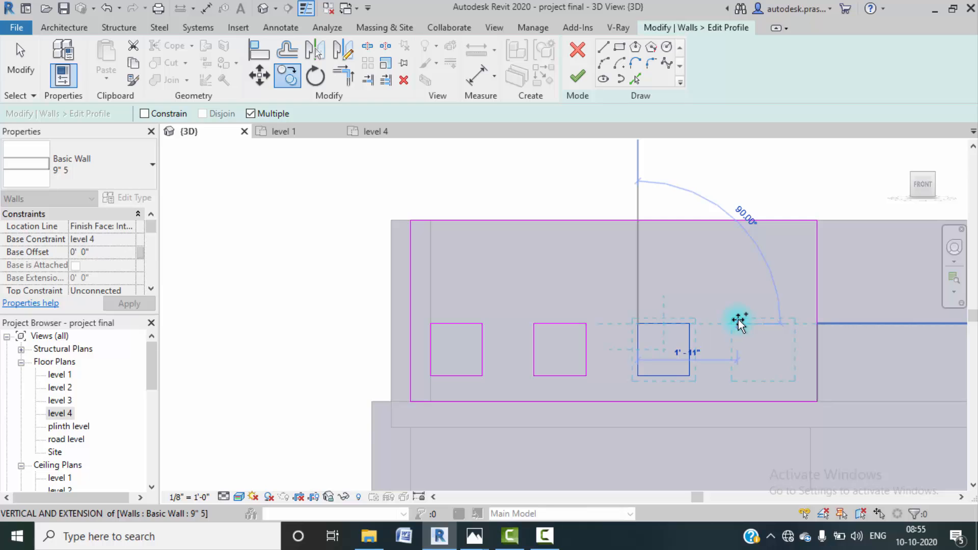
{"action": "left_click", "coordinate": [741, 322]}
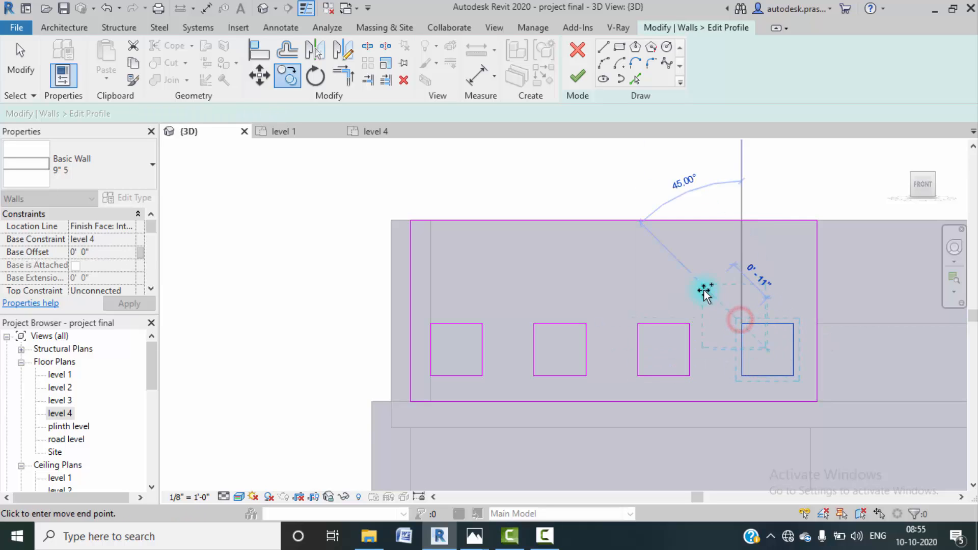
{"action": "key", "text": "Escape"}
{"action": "key", "text": "Escape"}
- Finish the parapet profile edit with its four openings and turn the model back to an angled 3D view
{"action": "scroll", "coordinate": [553, 288], "scroll_direction": "down", "scroll_amount": 2}
{"action": "left_click", "coordinate": [473, 250]}
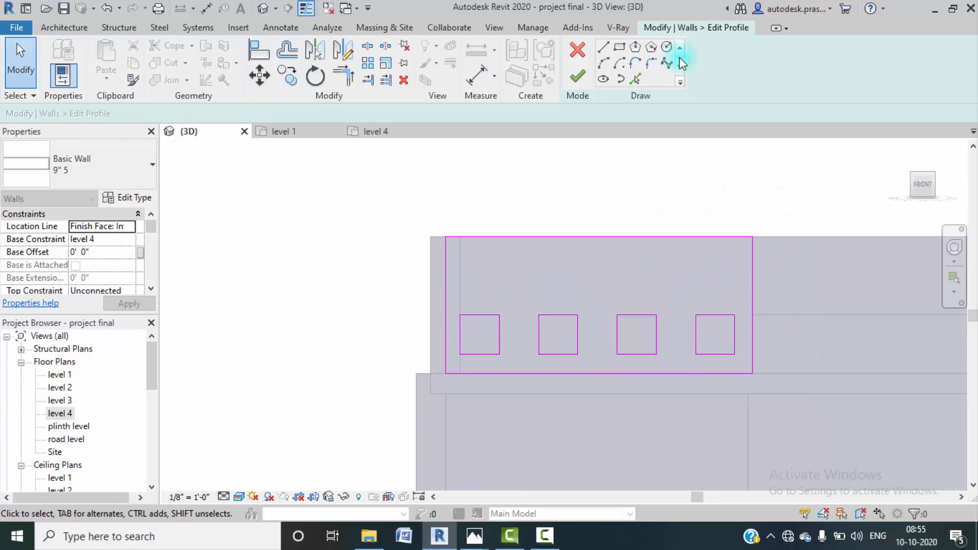
{"action": "left_click", "coordinate": [576, 81]}
{"action": "scroll", "coordinate": [591, 207], "scroll_direction": "down", "scroll_amount": 2}
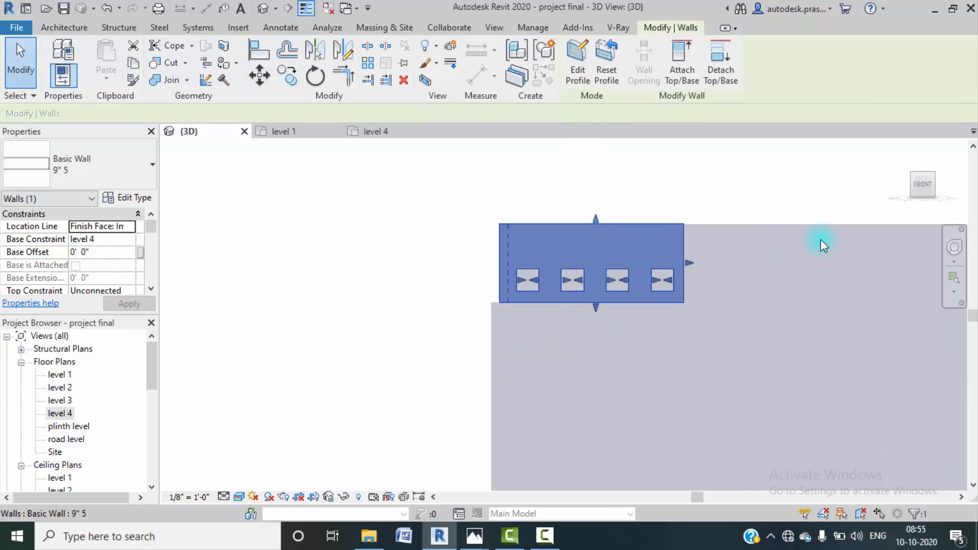
{"action": "middle_click_drag", "start_coordinate": [861, 246], "coordinate": [524, 301], "text": "shift"}
{"action": "left_click", "coordinate": [356, 300]}
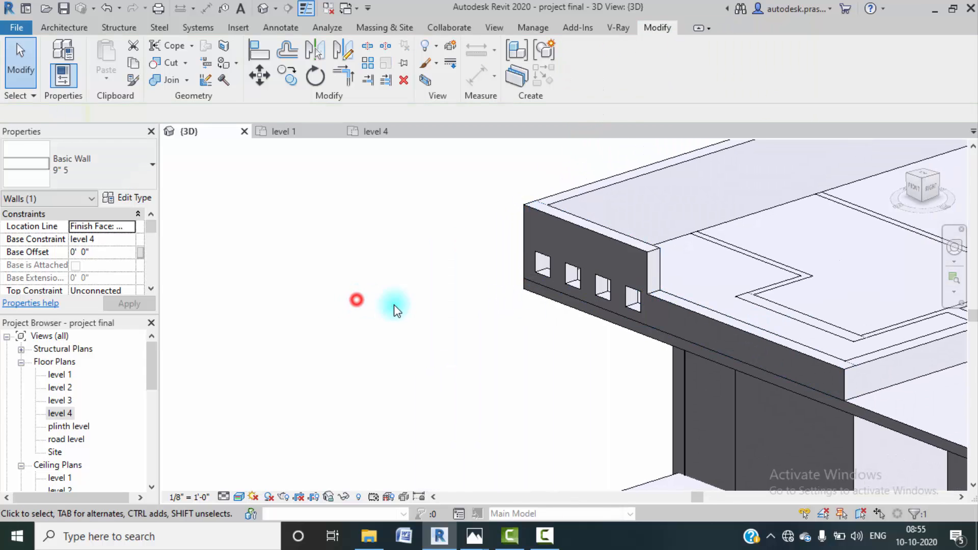
- Open the boundary of the level 4 6" floor for editing in the level 4 floor plan
{"action": "middle_click_drag", "start_coordinate": [395, 308], "coordinate": [356, 245]}
{"action": "scroll", "coordinate": [439, 313], "scroll_direction": "down", "scroll_amount": 1}
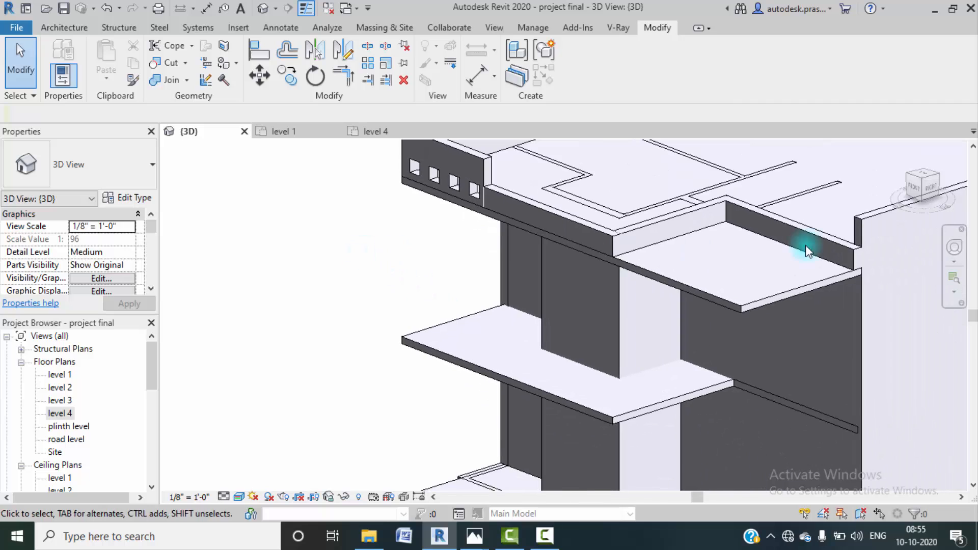
{"action": "left_click", "coordinate": [734, 303]}
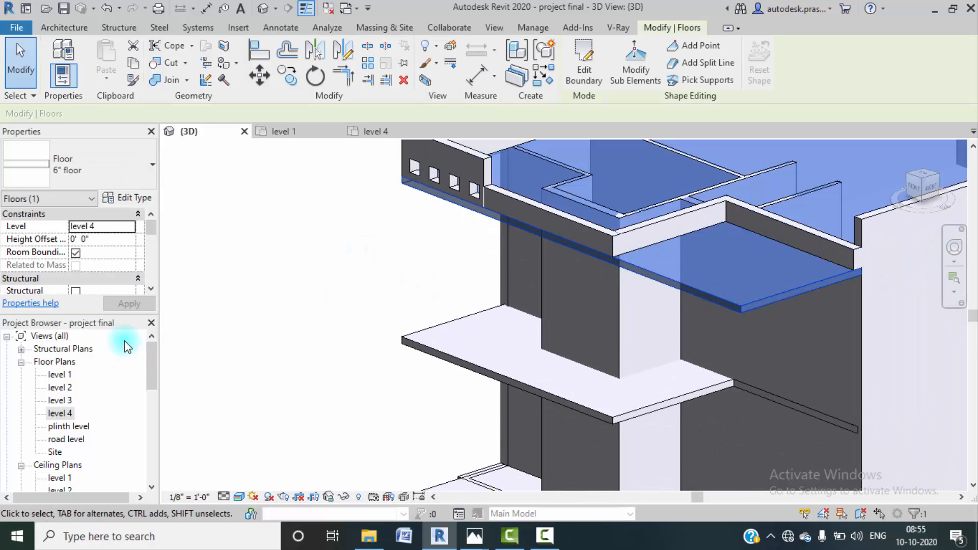
{"action": "double_click", "coordinate": [56, 414]}
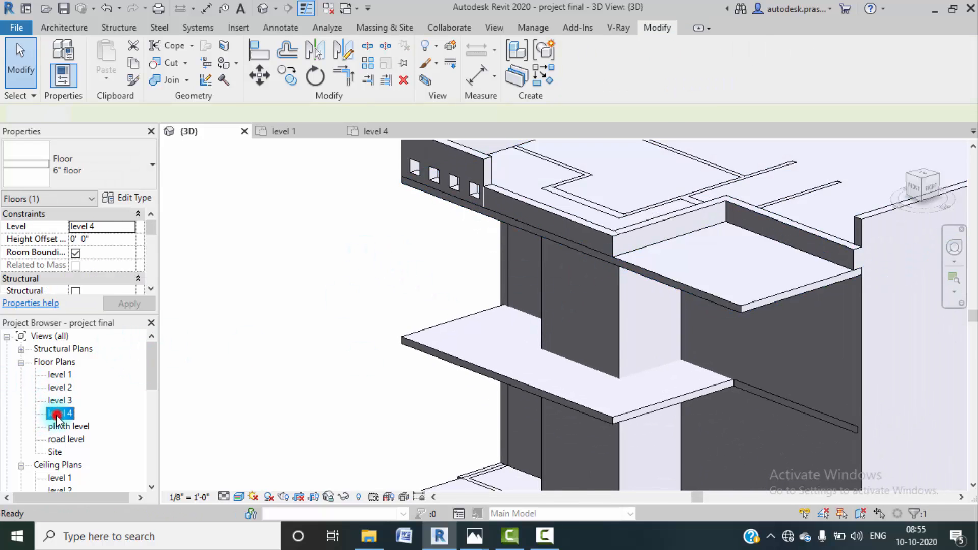
{"action": "left_click", "coordinate": [589, 334]}
{"action": "scroll", "coordinate": [640, 337], "scroll_direction": "down", "scroll_amount": 2}
{"action": "scroll", "coordinate": [640, 338], "scroll_direction": "down", "scroll_amount": 2}
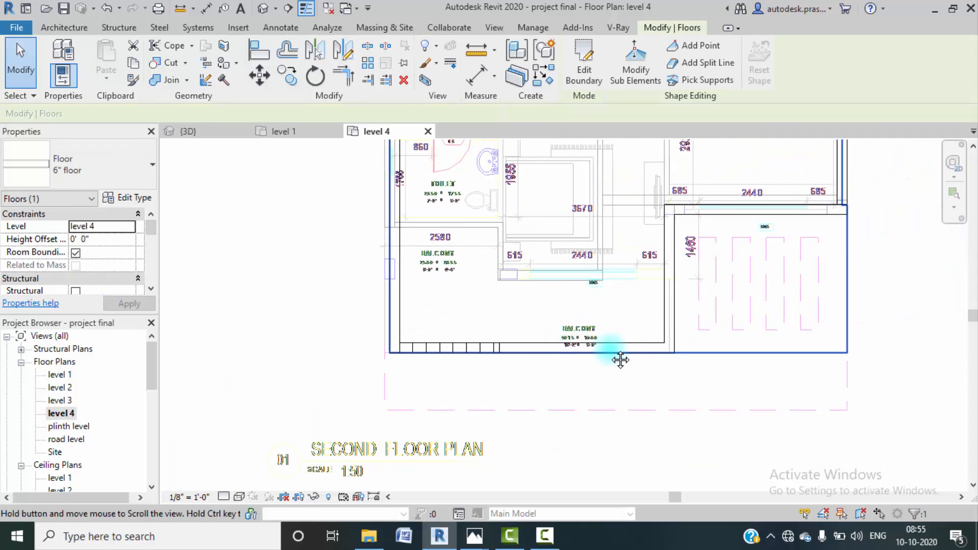
{"action": "left_click", "coordinate": [584, 71]}
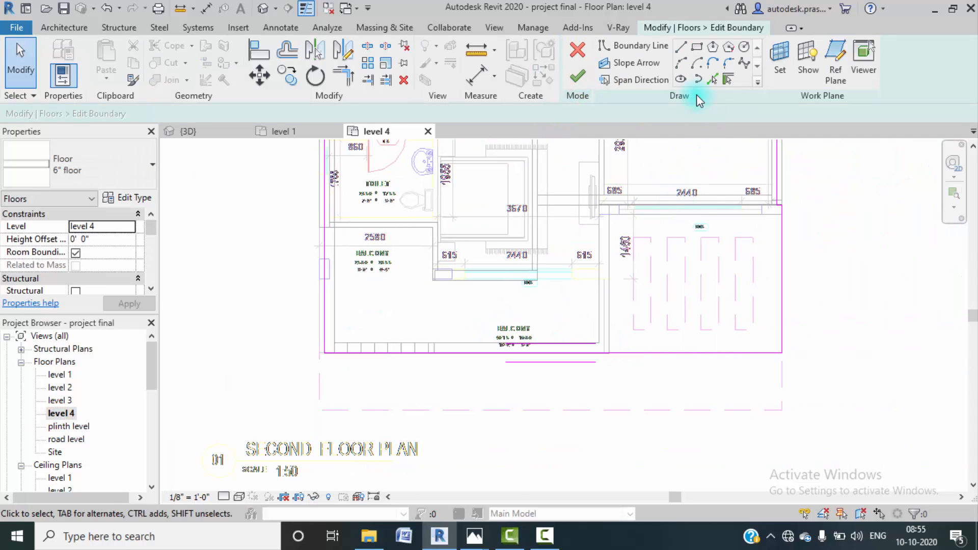
- Sketch three rectangular openings, each about 1' 4" by 6' 11", over the first three dashed outlines in the projecting slab
{"action": "left_click", "coordinate": [697, 48]}
{"action": "scroll", "coordinate": [660, 235], "scroll_direction": "up", "scroll_amount": 2}
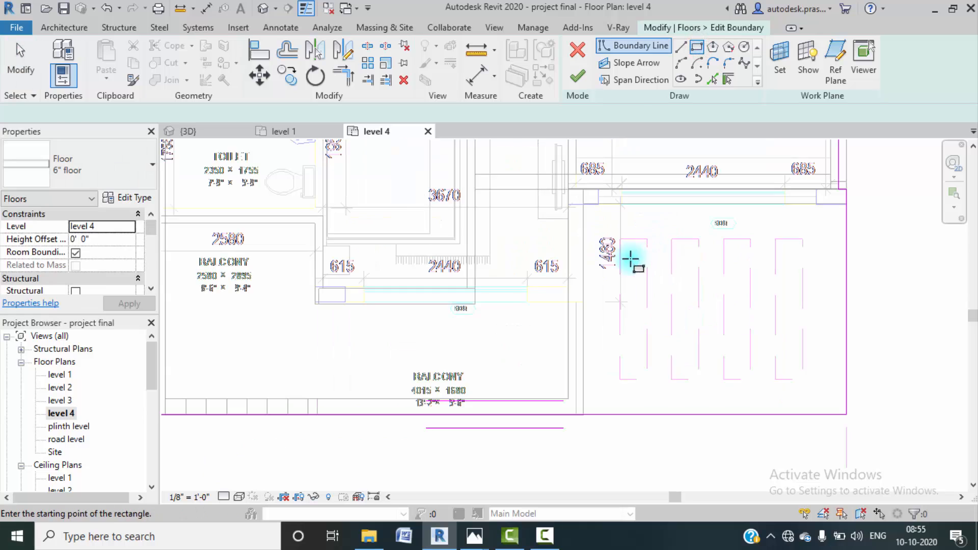
{"action": "left_click", "coordinate": [619, 240]}
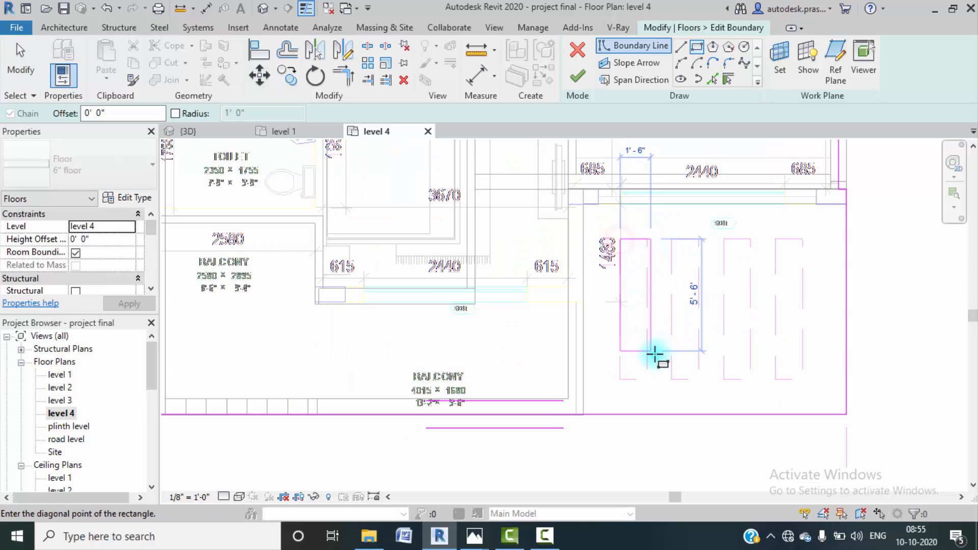
{"action": "left_click", "coordinate": [648, 378]}
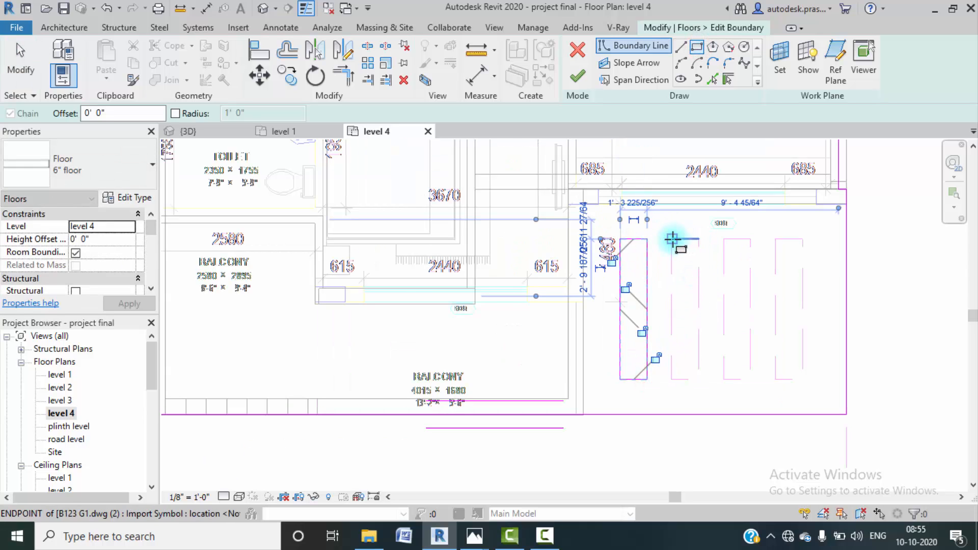
{"action": "left_click", "coordinate": [672, 240]}
{"action": "left_click", "coordinate": [699, 379]}
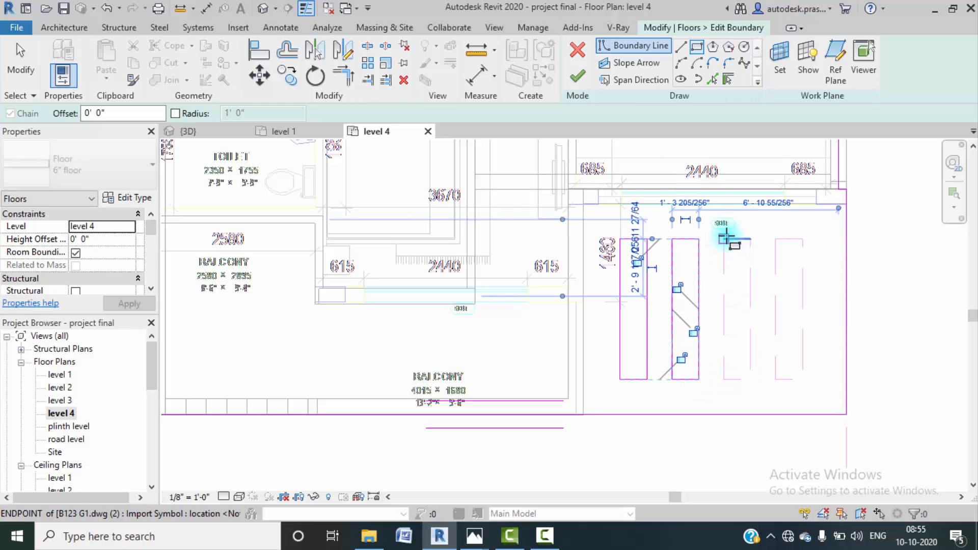
{"action": "left_click", "coordinate": [724, 240]}
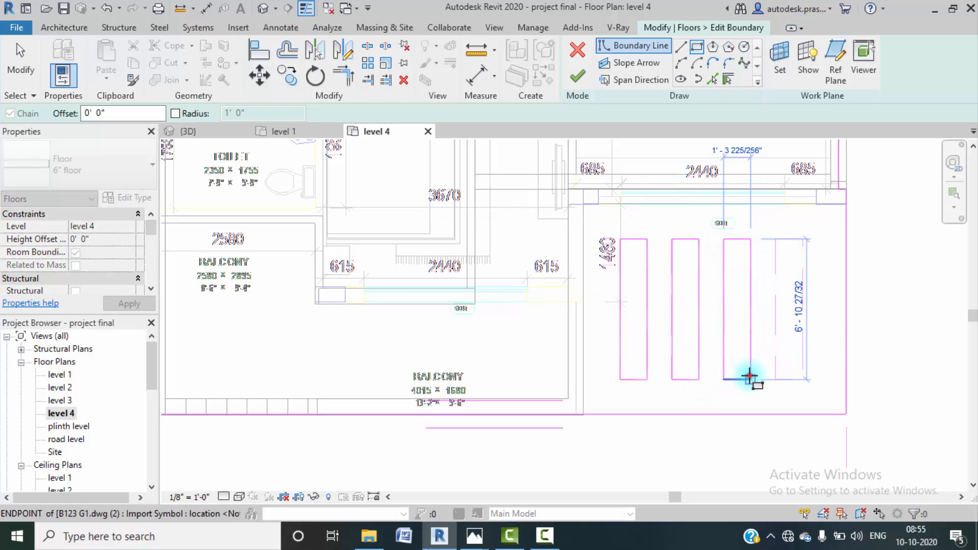
{"action": "left_click", "coordinate": [751, 380]}
{"action": "left_click", "coordinate": [776, 239]}
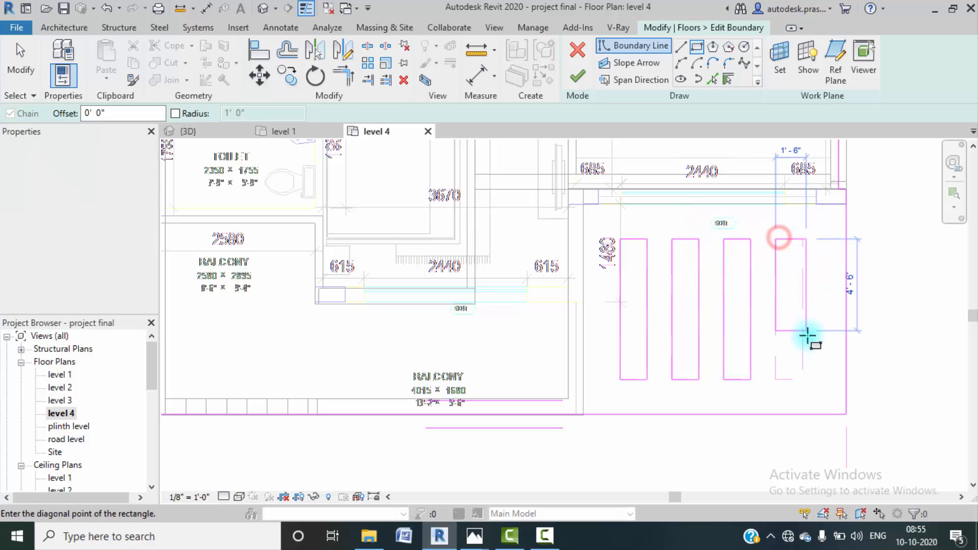
{"action": "left_click", "coordinate": [801, 360]}
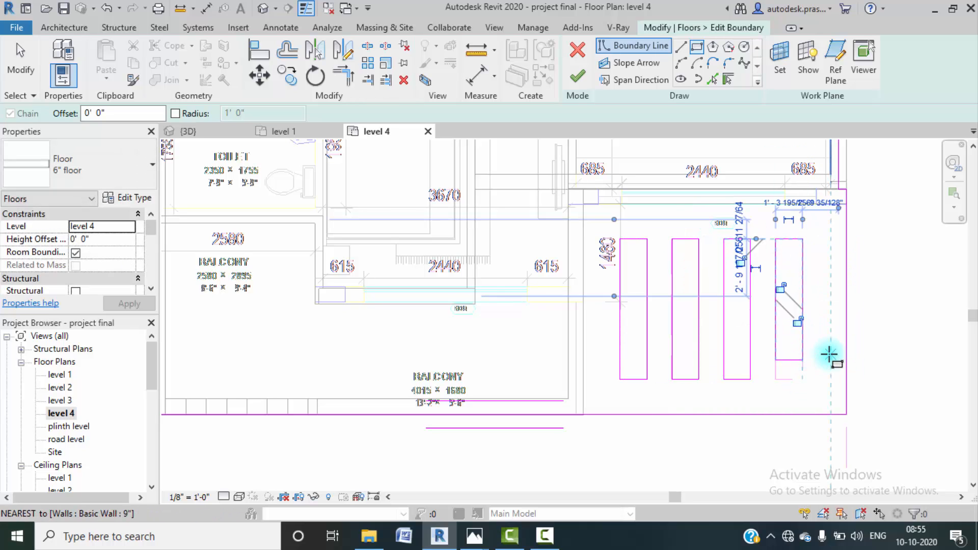
{"action": "key", "text": "ctrl+z"}
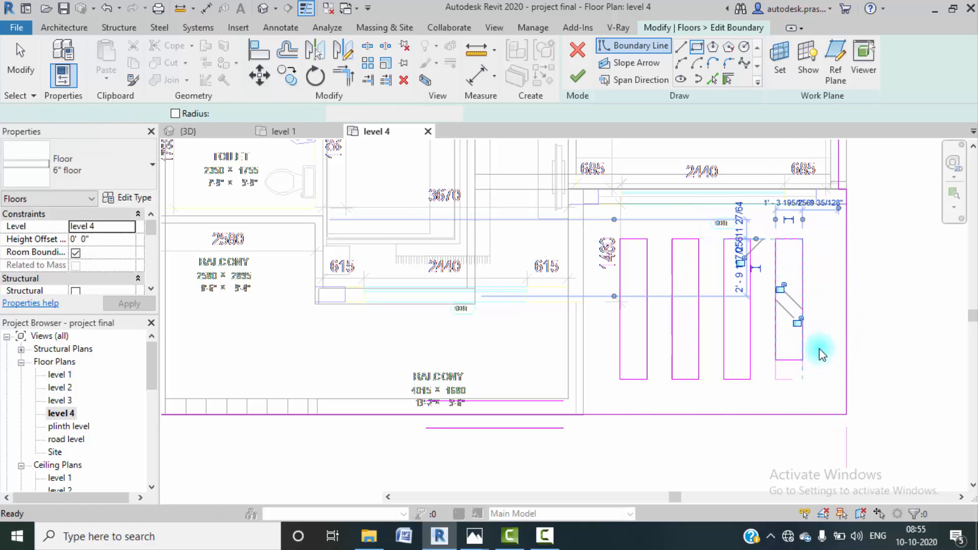
- Sketch the fourth rectangular opening over the last dashed outline, finish the level 4 floor boundary and attach the walls below to the floor
{"action": "left_click", "coordinate": [772, 236]}
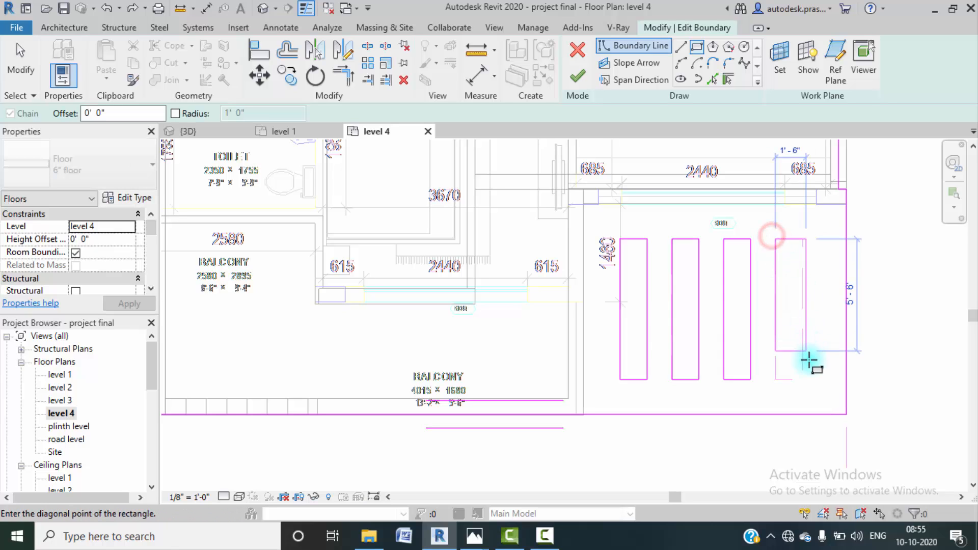
{"action": "left_click", "coordinate": [801, 377]}
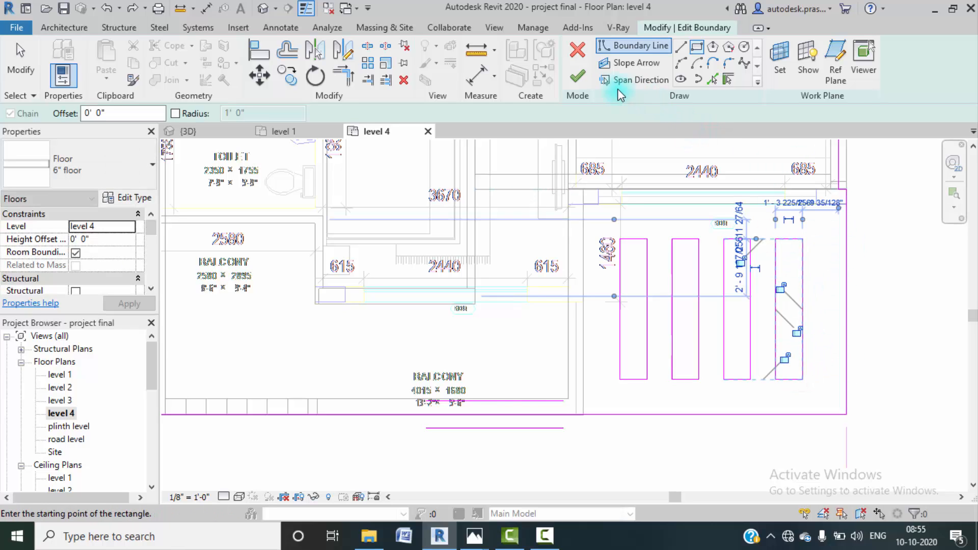
{"action": "left_click", "coordinate": [579, 78]}
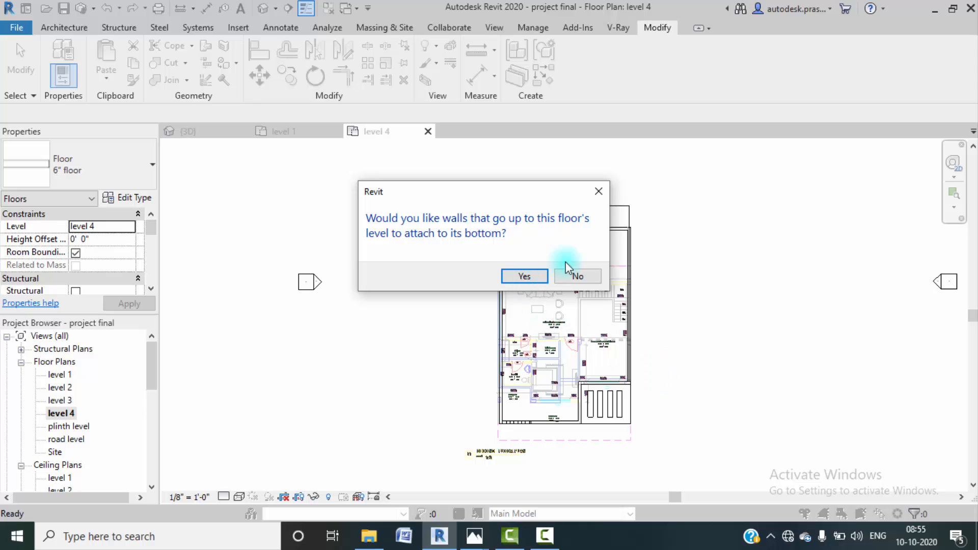
{"action": "left_click", "coordinate": [535, 279]}
{"action": "scroll", "coordinate": [777, 295], "scroll_direction": "up", "scroll_amount": 5}
{"action": "left_click", "coordinate": [778, 298]}
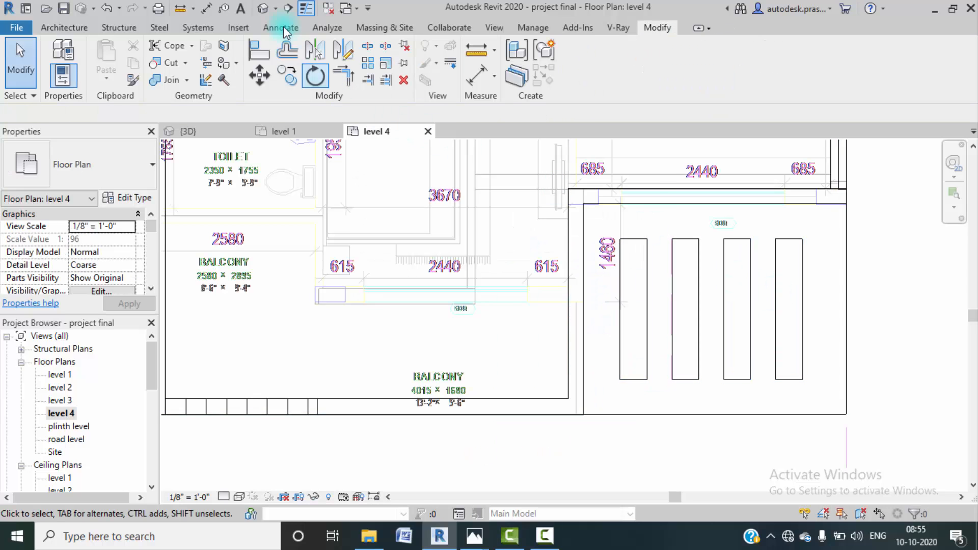
- Examine the four slab cut-outs in the 3D view and compare the building with the reference elevation image in Photos
{"action": "left_click", "coordinate": [263, 9]}
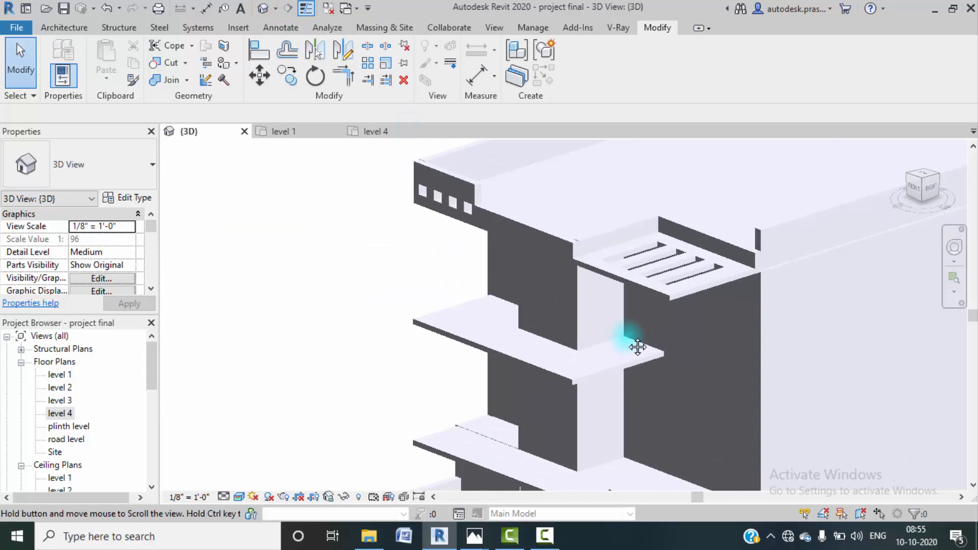
{"action": "scroll", "coordinate": [552, 340], "scroll_direction": "up", "scroll_amount": 2}
{"action": "scroll", "coordinate": [613, 290], "scroll_direction": "down", "scroll_amount": 2}
{"action": "middle_click_drag", "start_coordinate": [629, 312], "coordinate": [602, 362]}
{"action": "scroll", "coordinate": [579, 296], "scroll_direction": "up", "scroll_amount": 3}
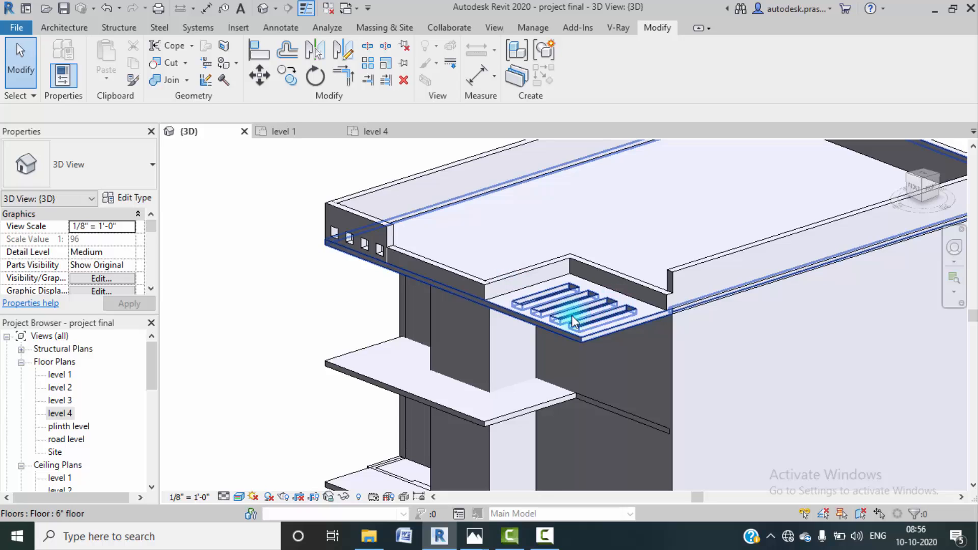
{"action": "scroll", "coordinate": [573, 316], "scroll_direction": "down", "scroll_amount": 4}
{"action": "middle_click_drag", "start_coordinate": [538, 375], "coordinate": [528, 351]}
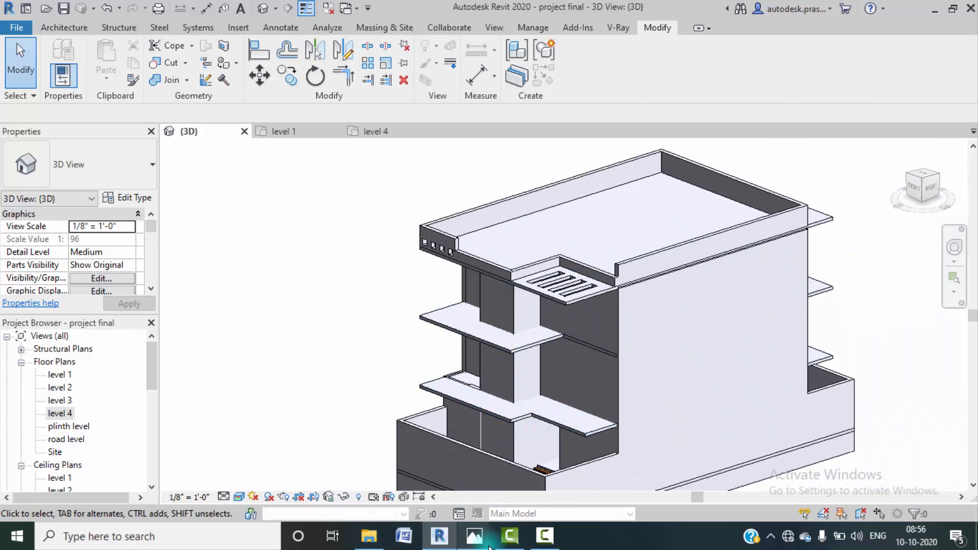
{"action": "mouse_move", "coordinate": [476, 538]}
{"action": "left_click", "coordinate": [449, 471]}
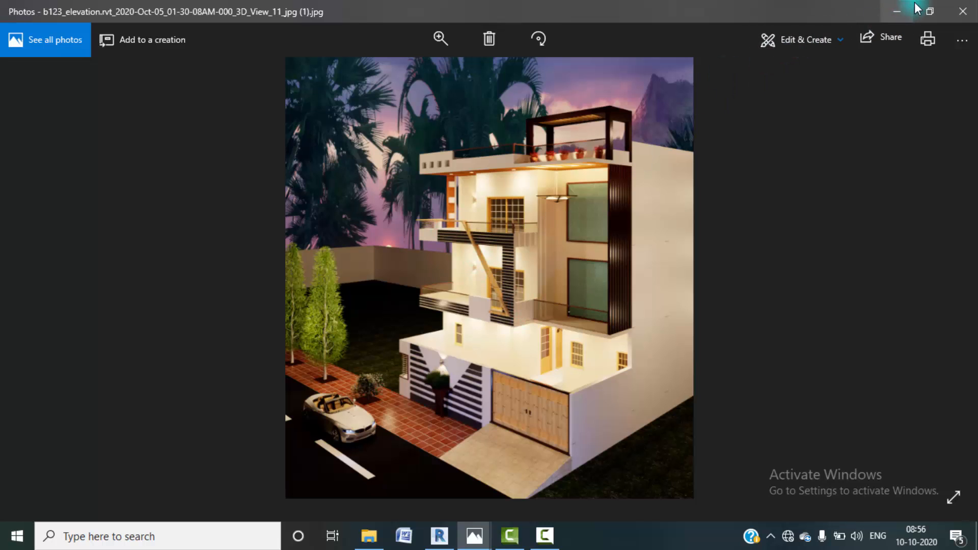
{"action": "left_click", "coordinate": [897, 15]}
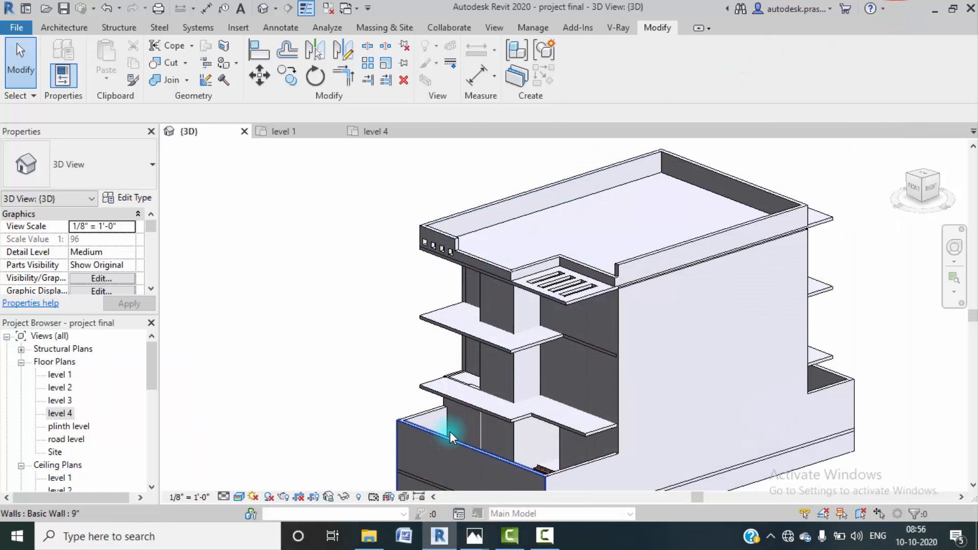
- Set up a Basic Wall 9" 5 in the level 2 floor plan with an unconnected height of 1' 6"
{"action": "left_click", "coordinate": [428, 387]}
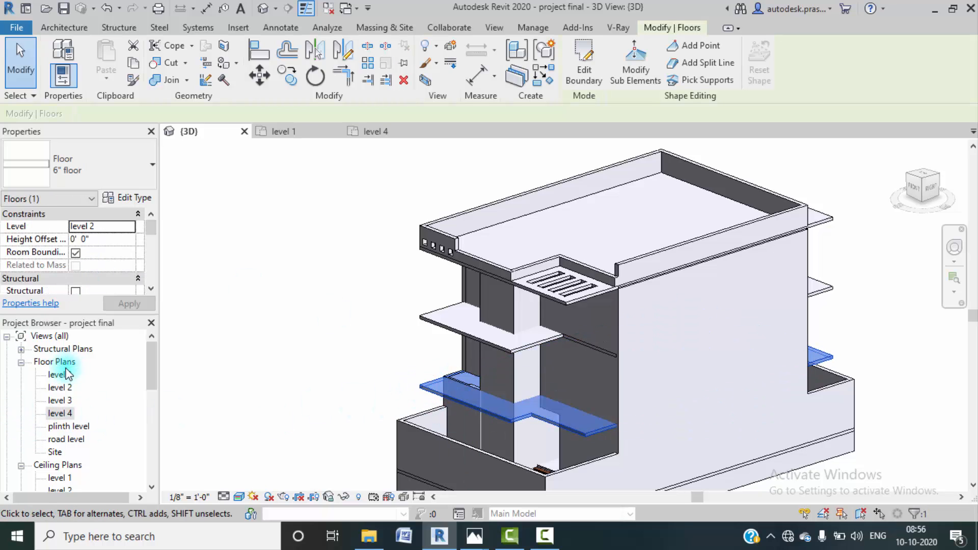
{"action": "double_click", "coordinate": [59, 392]}
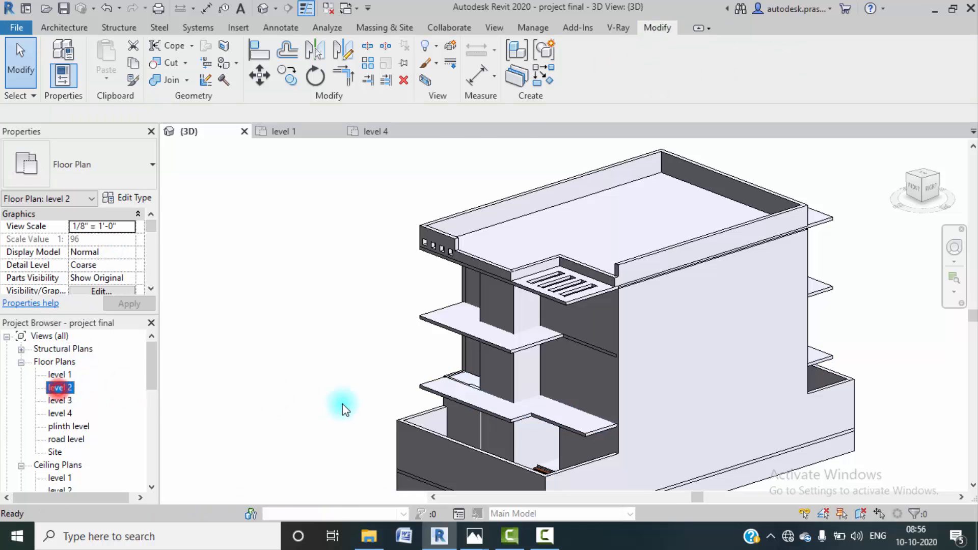
{"action": "scroll", "coordinate": [359, 397], "scroll_direction": "down", "scroll_amount": 3}
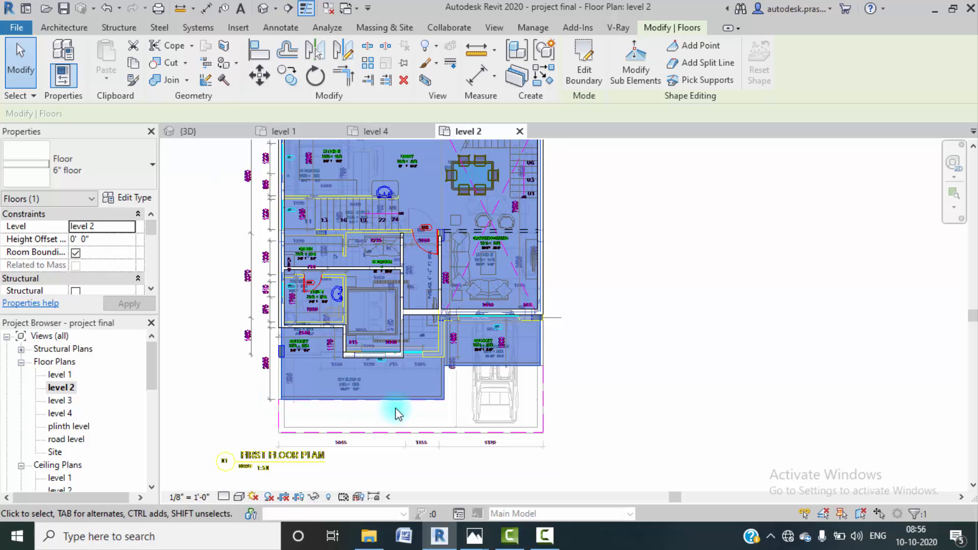
{"action": "left_click", "coordinate": [70, 32]}
{"action": "left_click", "coordinate": [63, 54]}
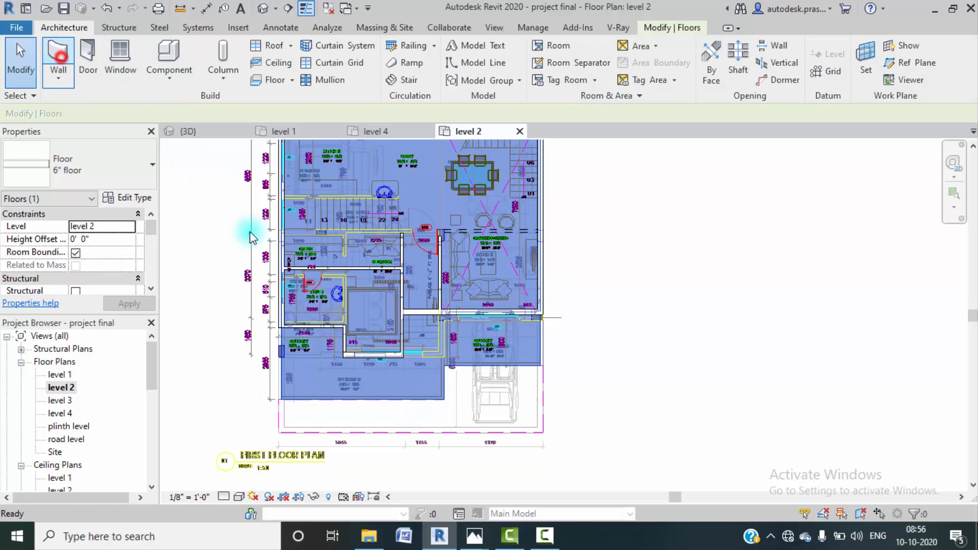
{"action": "scroll", "coordinate": [281, 399], "scroll_direction": "up", "scroll_amount": 2}
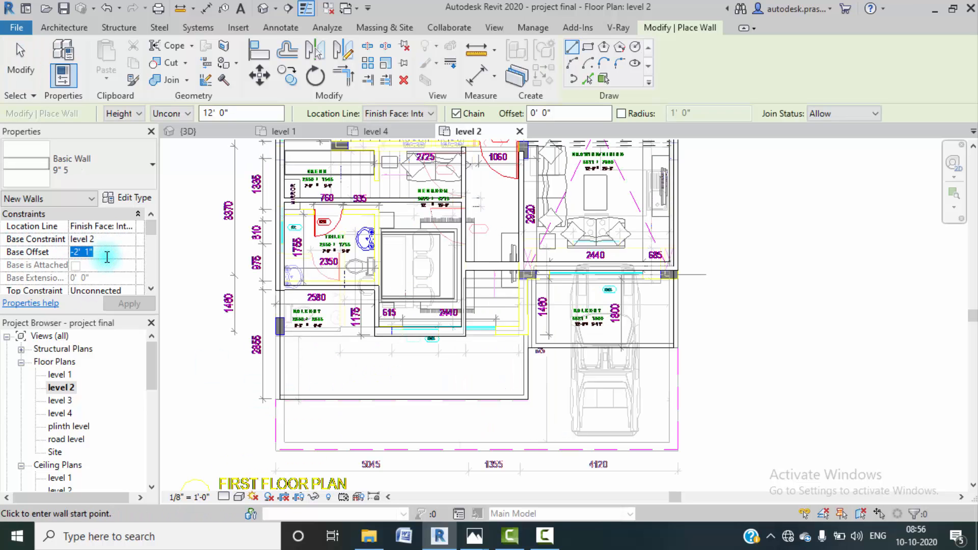
{"action": "scroll", "coordinate": [110, 269], "scroll_direction": "down", "scroll_amount": 2}
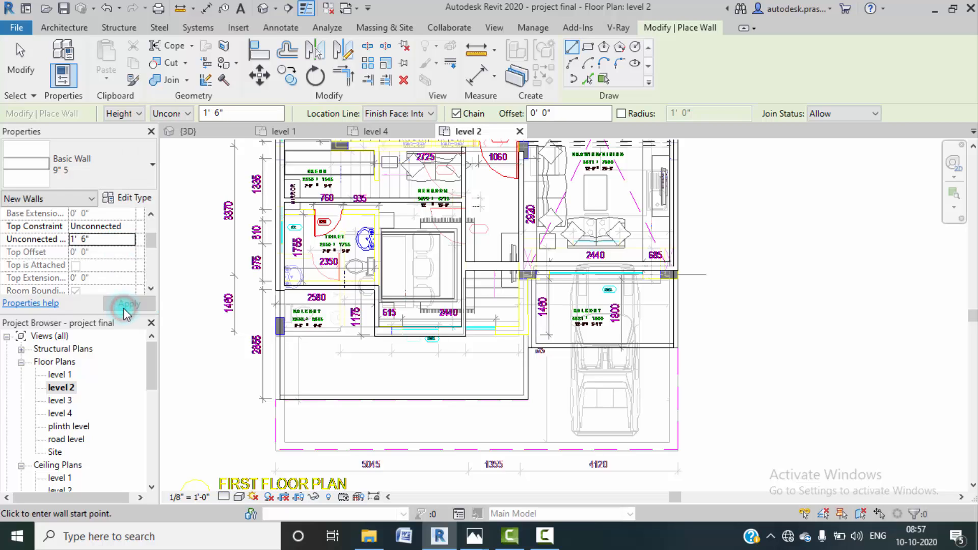
{"action": "scroll", "coordinate": [283, 352], "scroll_direction": "up", "scroll_amount": 4}
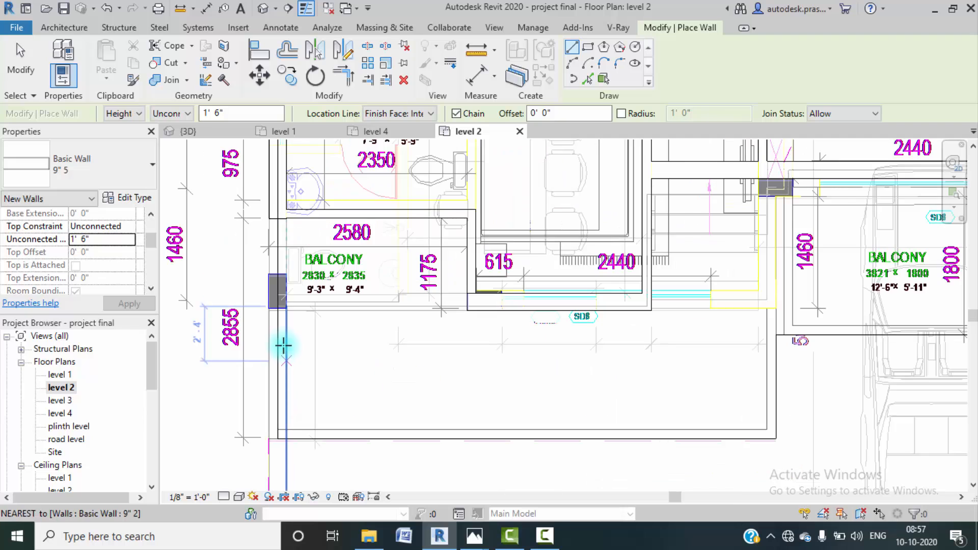
{"action": "key", "text": "Escape"}
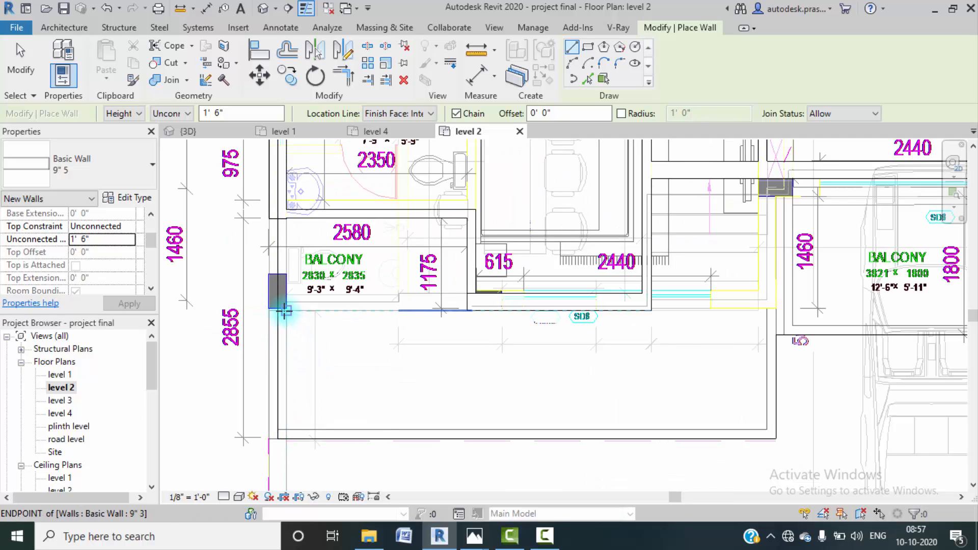
{"action": "left_click", "coordinate": [284, 311]}
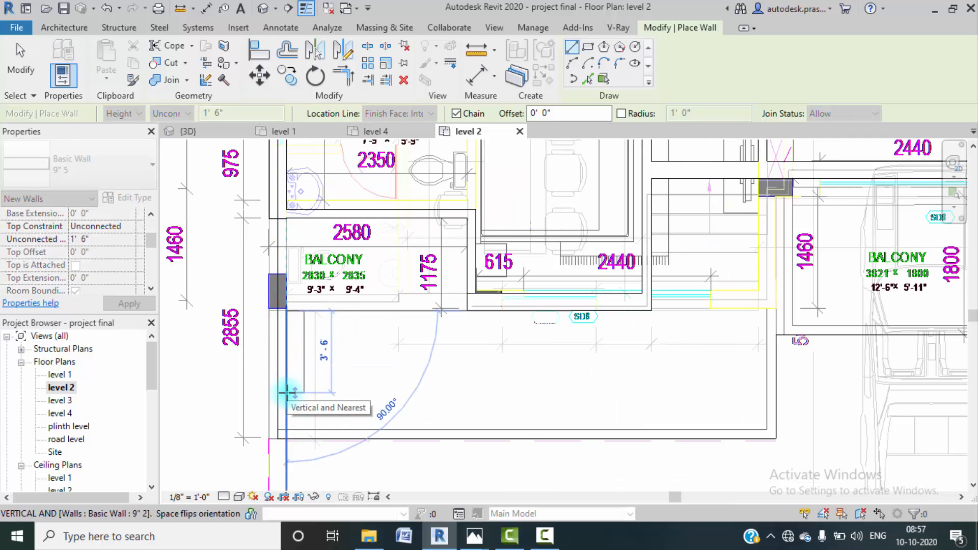
{"action": "key", "text": "Escape"}
- Draw a chain of three parapet walls along the two short sides and the front edge of the level 2 balcony slab
{"action": "left_click", "coordinate": [277, 306]}
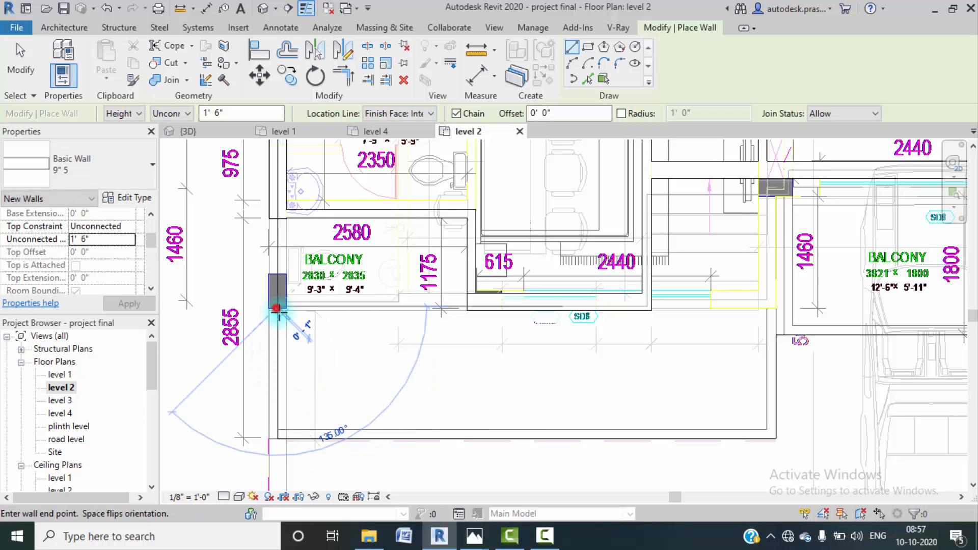
{"action": "left_click", "coordinate": [277, 438]}
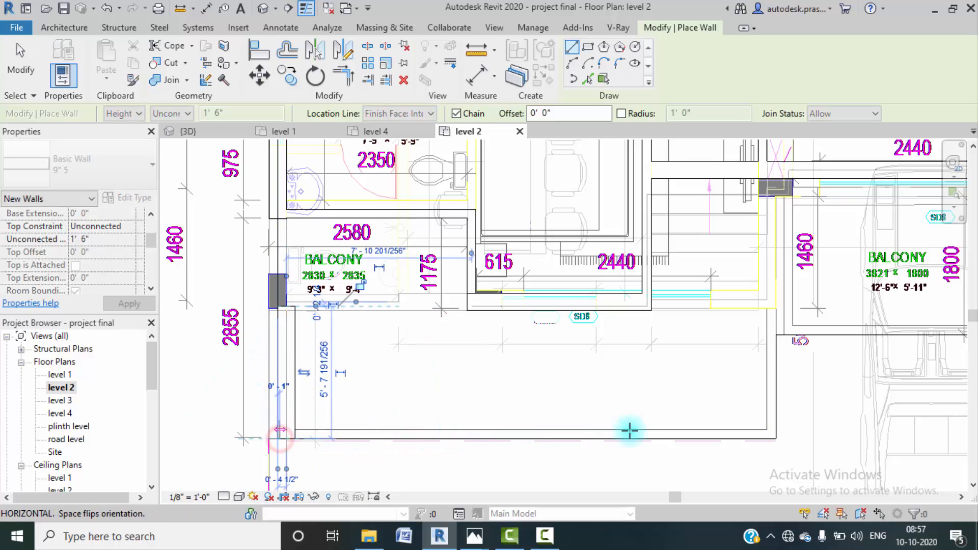
{"action": "left_click", "coordinate": [775, 437]}
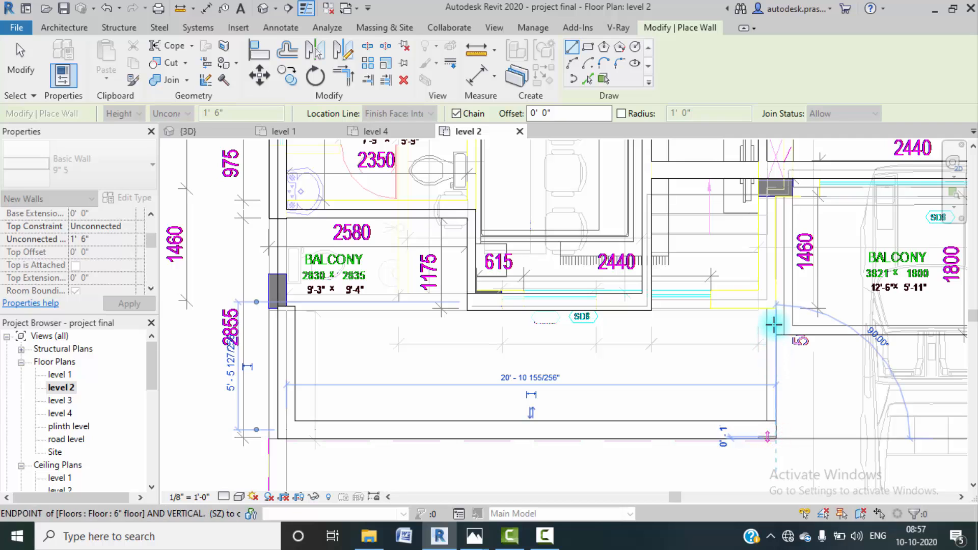
{"action": "left_click", "coordinate": [777, 310]}
{"action": "key", "text": "Escape"}
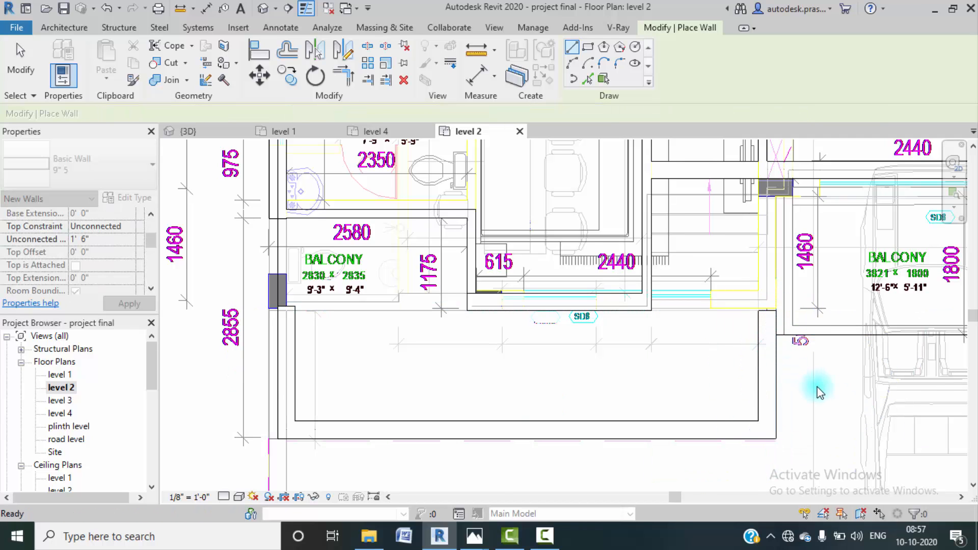
{"action": "middle_click_drag", "start_coordinate": [819, 389], "coordinate": [638, 409]}
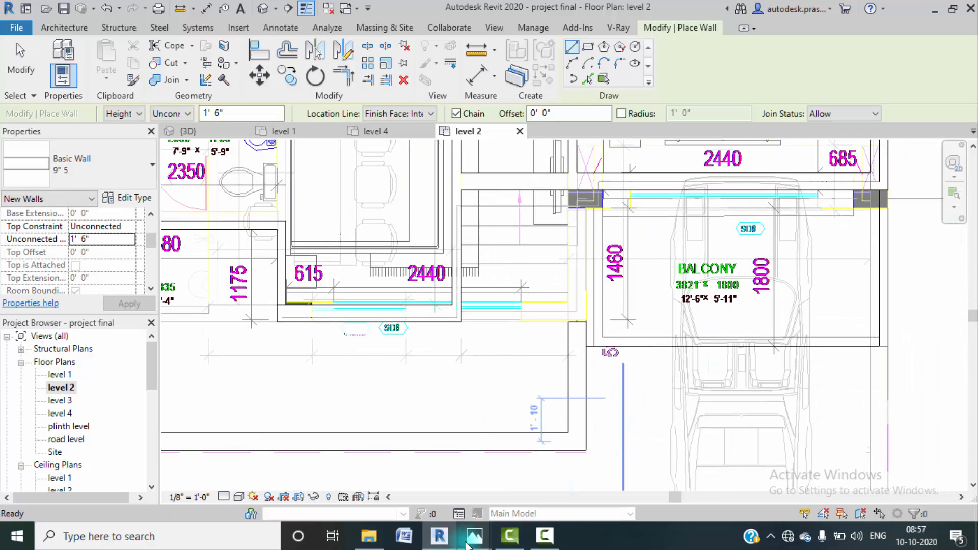
{"action": "mouse_move", "coordinate": [474, 536]}
{"action": "mouse_move", "coordinate": [414, 497]}
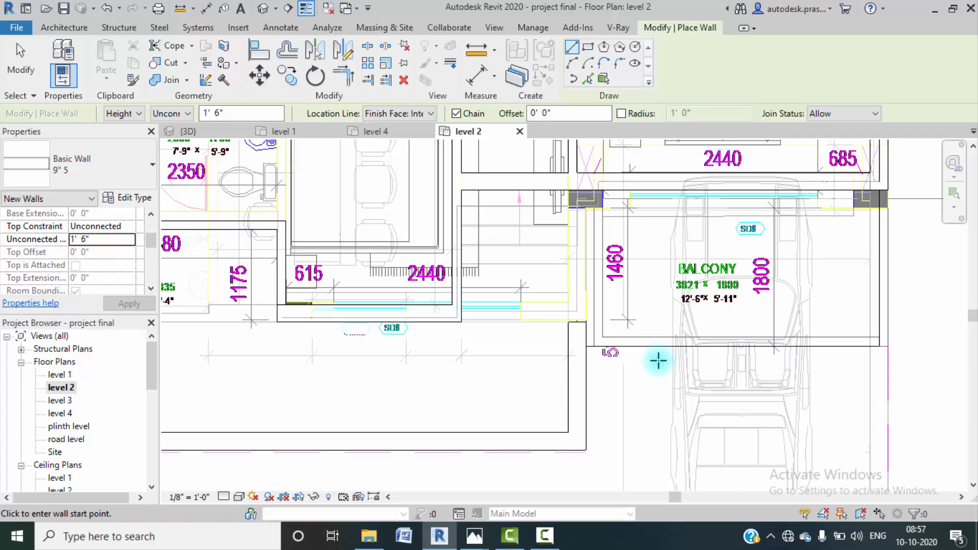
{"action": "key", "text": "Escape"}
{"action": "key", "text": "Escape"}
- Set the unconnected height of the short parapet wall next to the car-side balcony to 3' 0"
{"action": "left_click", "coordinate": [577, 380]}
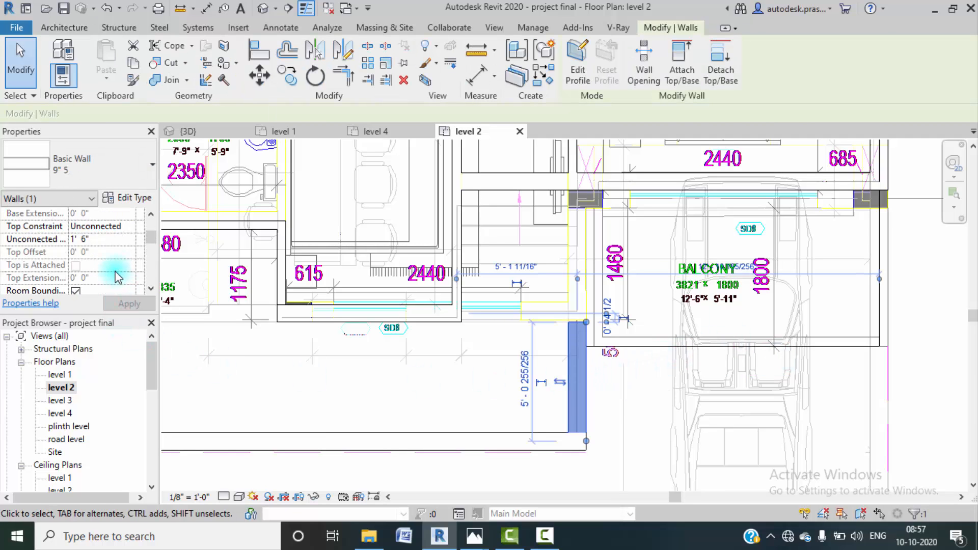
{"action": "left_click", "coordinate": [107, 236]}
{"action": "type", "text": "3"}
{"action": "key", "text": "Return"}
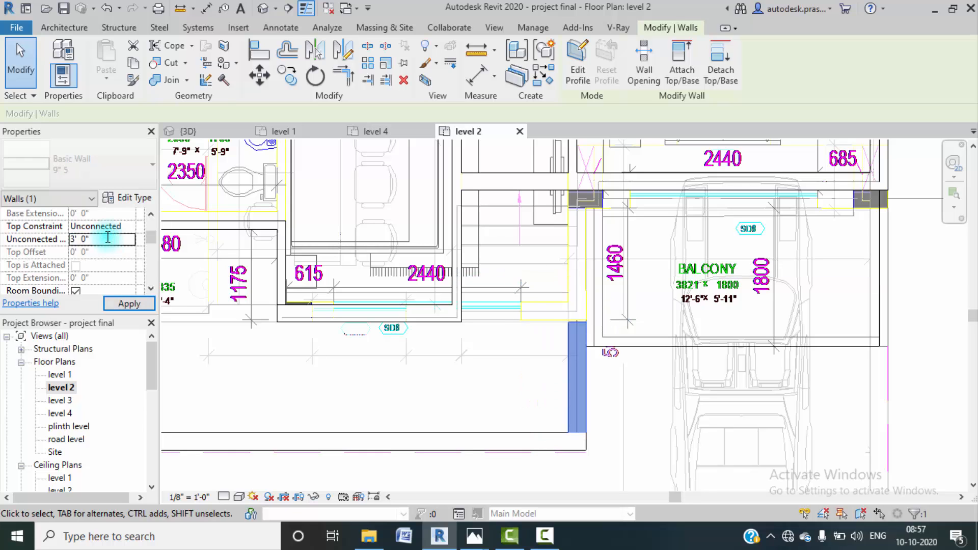
{"action": "left_click", "coordinate": [130, 303]}
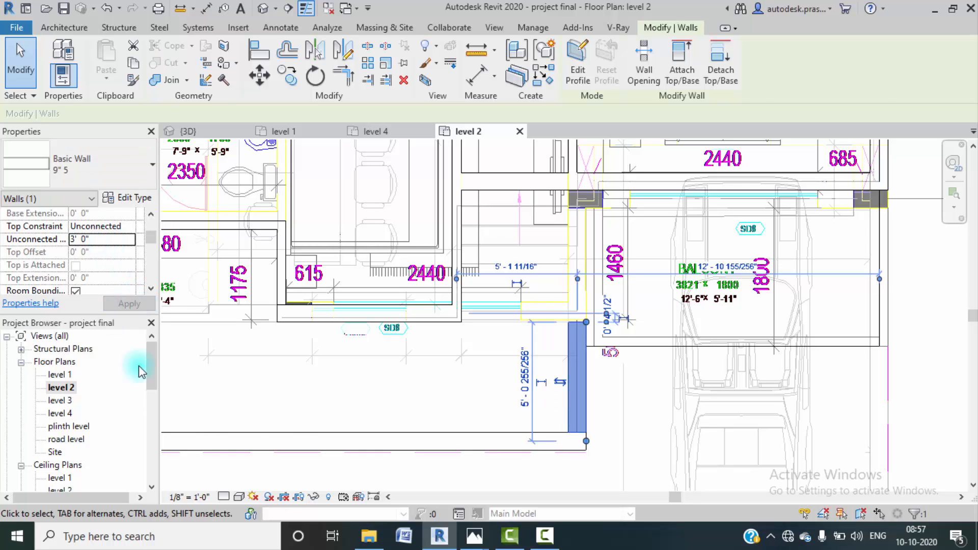
{"action": "left_click", "coordinate": [318, 381]}
- Examine the new level 2 balcony parapets in the 3D view from the front and from the side
{"action": "left_click", "coordinate": [267, 10]}
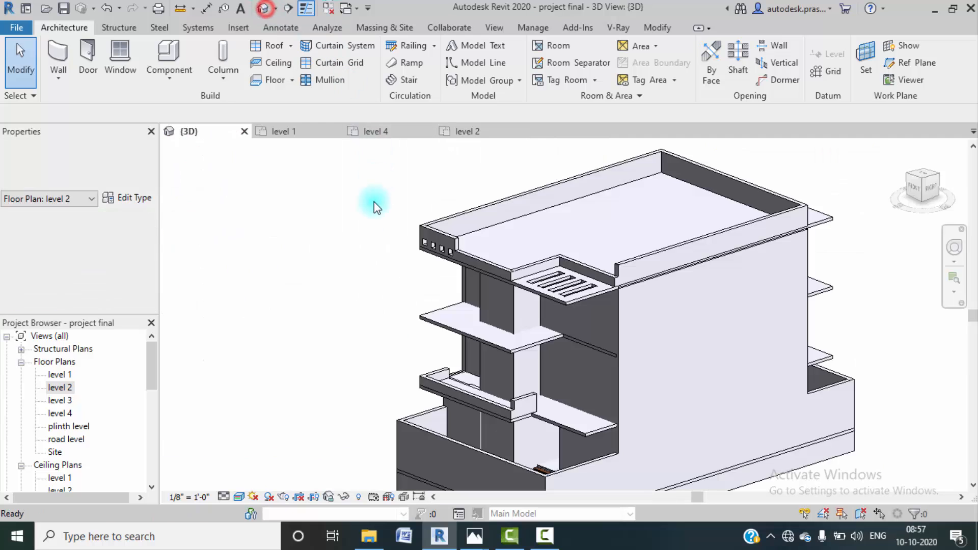
{"action": "scroll", "coordinate": [558, 423], "scroll_direction": "up", "scroll_amount": 4}
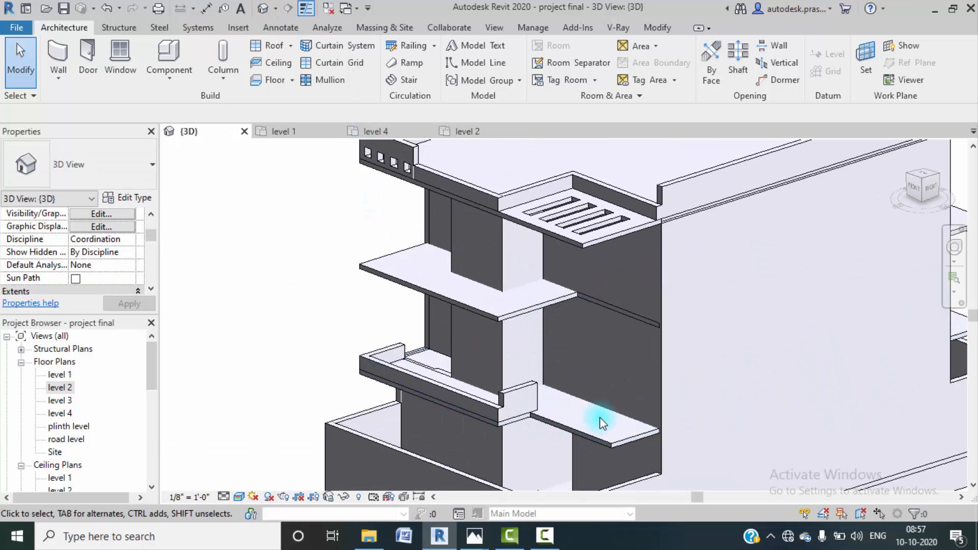
{"action": "scroll", "coordinate": [506, 389], "scroll_direction": "up", "scroll_amount": 2}
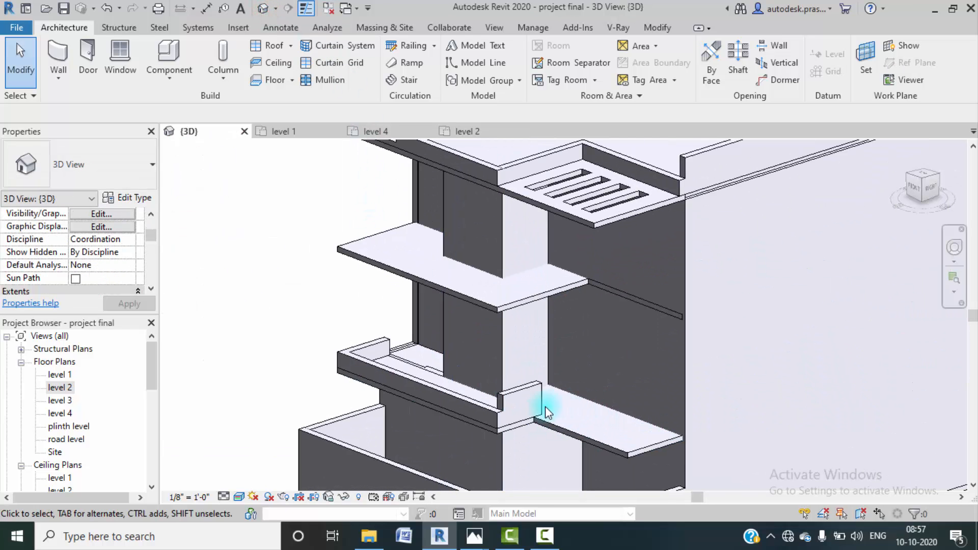
{"action": "middle_click_drag", "start_coordinate": [546, 406], "coordinate": [582, 396], "text": "shift"}
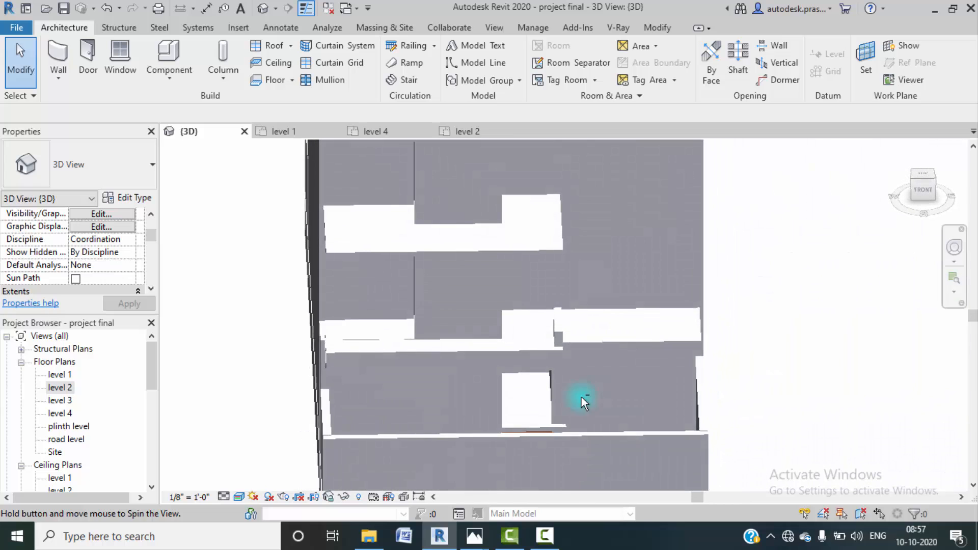
{"action": "left_click", "coordinate": [562, 329]}
{"action": "middle_click_drag", "start_coordinate": [618, 349], "coordinate": [764, 429], "text": "shift"}
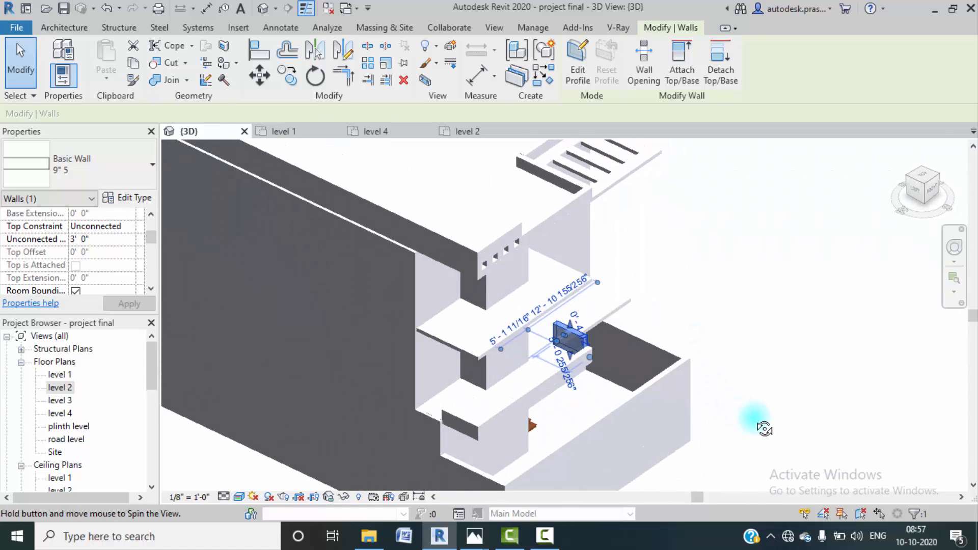
{"action": "scroll", "coordinate": [449, 414], "scroll_direction": "up", "scroll_amount": 2}
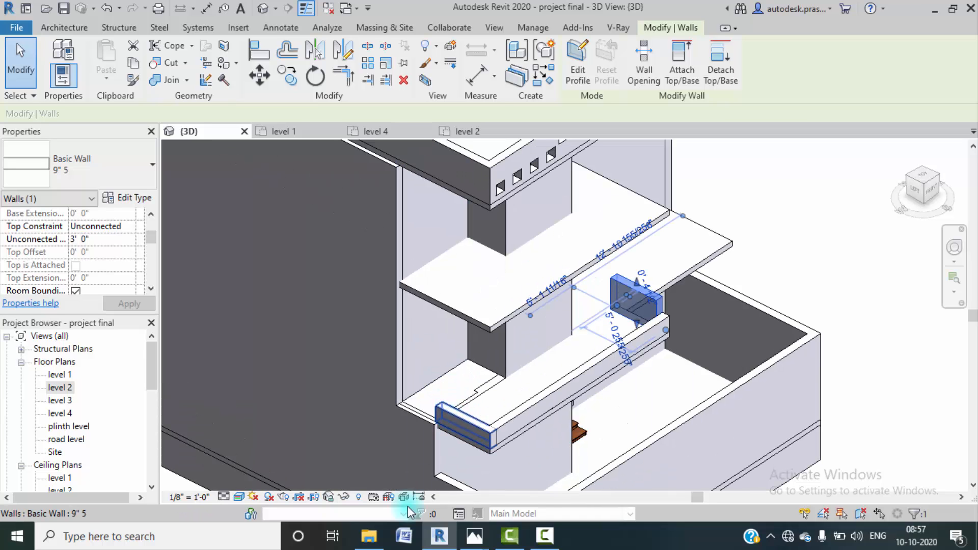
- Check the balcony parapets in both reference elevation images in Photos, then return to the Revit model
{"action": "left_click", "coordinate": [479, 537]}
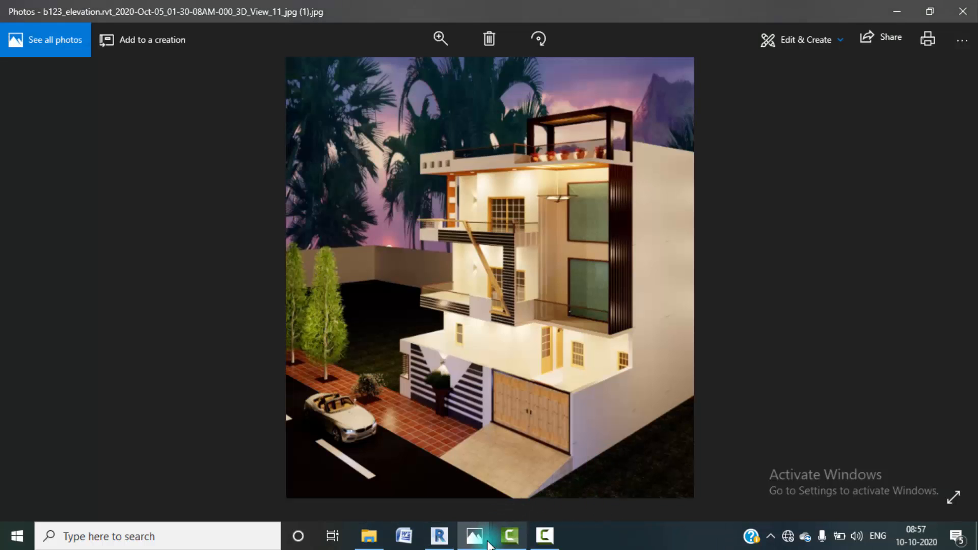
{"action": "mouse_move", "coordinate": [484, 540]}
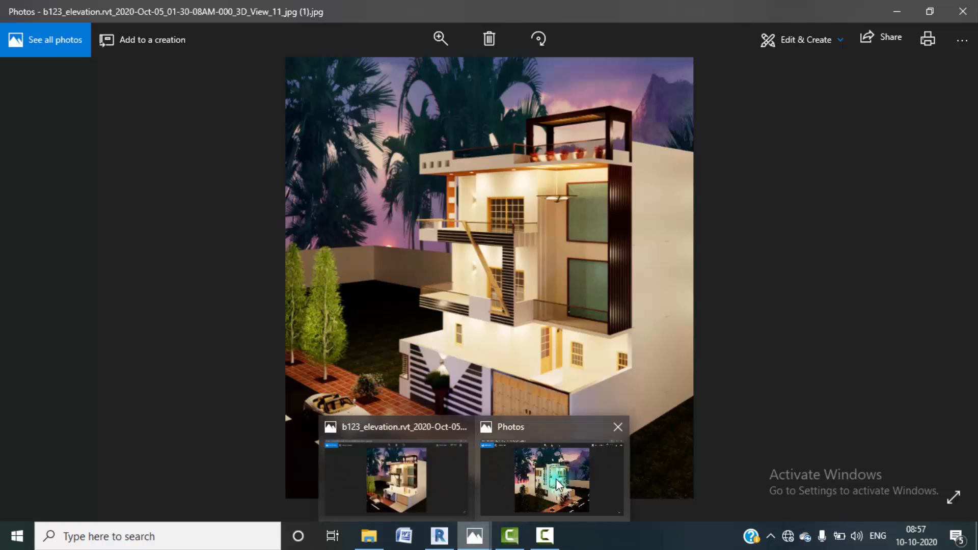
{"action": "left_click", "coordinate": [561, 473]}
{"action": "left_click", "coordinate": [477, 320]}
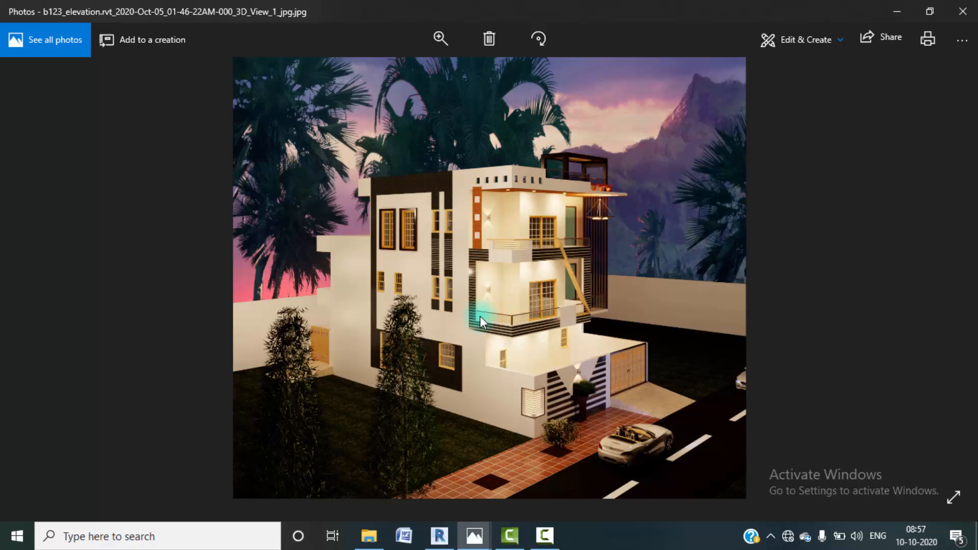
{"action": "left_click", "coordinate": [898, 7]}
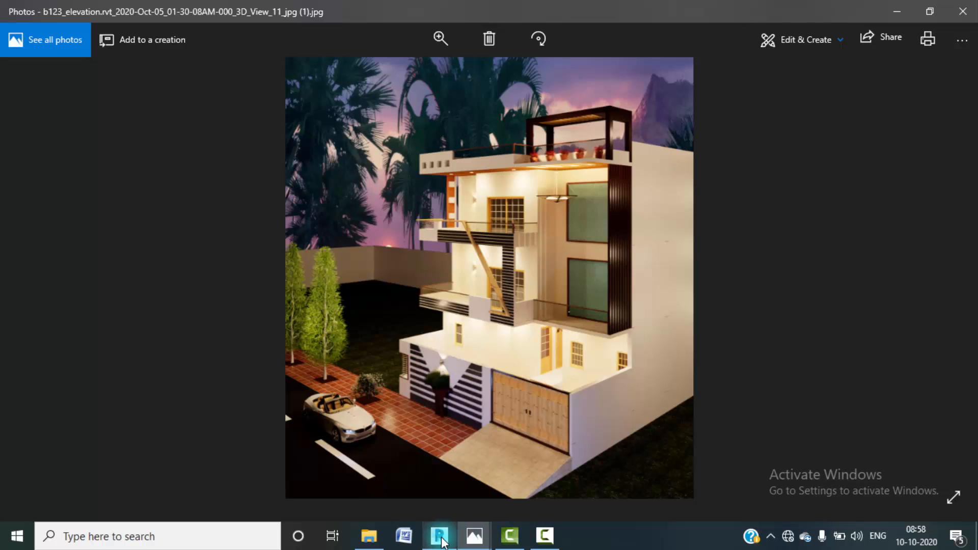
{"action": "left_click", "coordinate": [417, 469]}
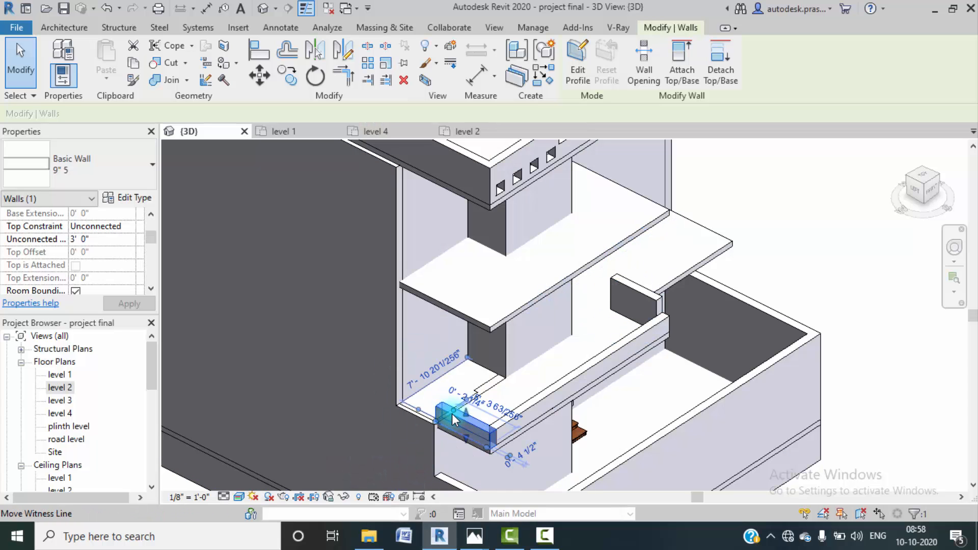
- Reopen the level 2 floor plan and bring the front balcony area into view
{"action": "double_click", "coordinate": [60, 387]}
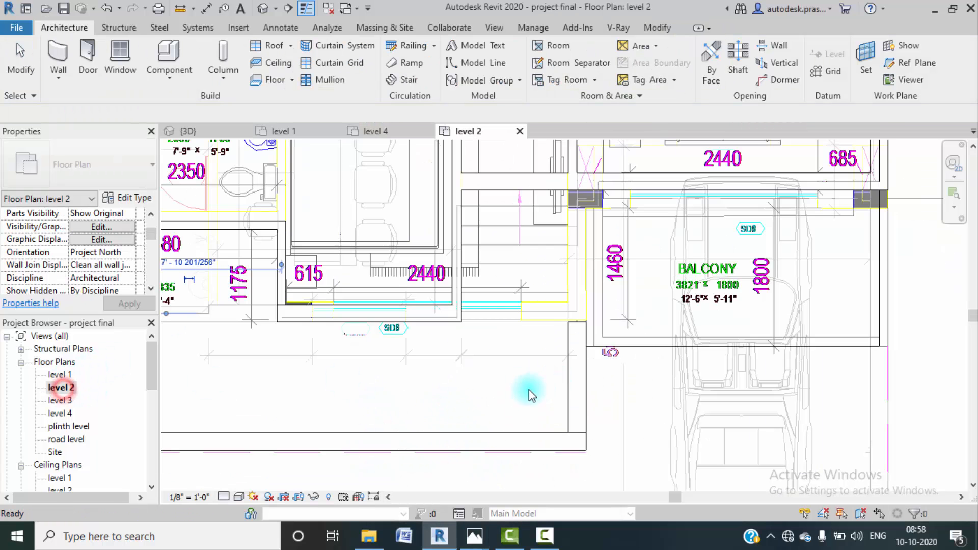
{"action": "scroll", "coordinate": [341, 365], "scroll_direction": "down", "scroll_amount": 3}
{"action": "middle_click_drag", "start_coordinate": [341, 365], "coordinate": [484, 372]}
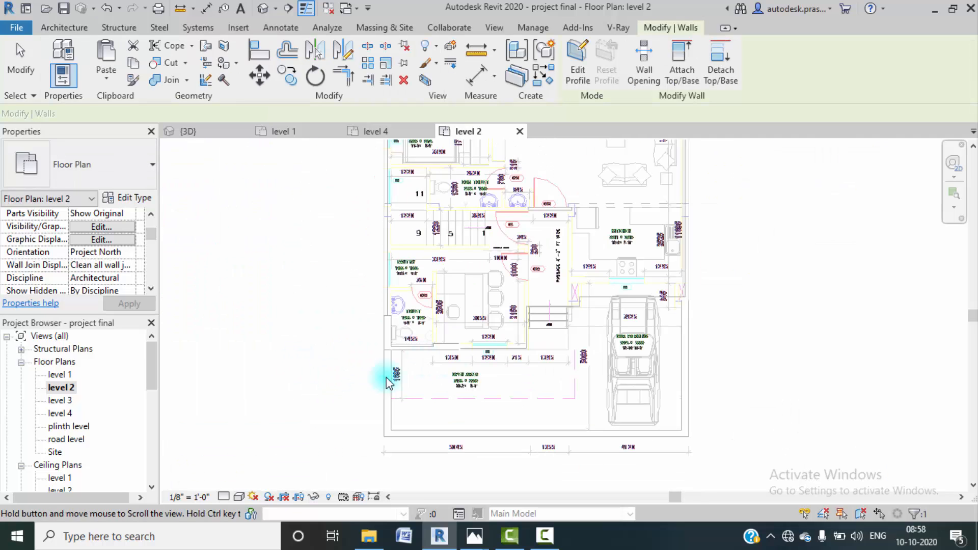
- Extend the upper end of the left balcony parapet wall up to the house wall at level 2
{"action": "scroll", "coordinate": [385, 382], "scroll_direction": "up", "scroll_amount": 5}
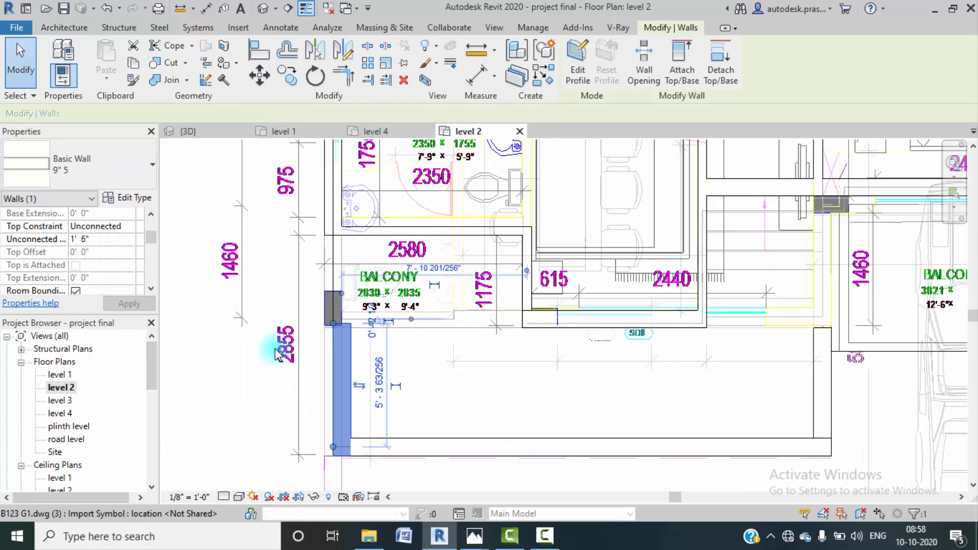
{"action": "left_click", "coordinate": [275, 351]}
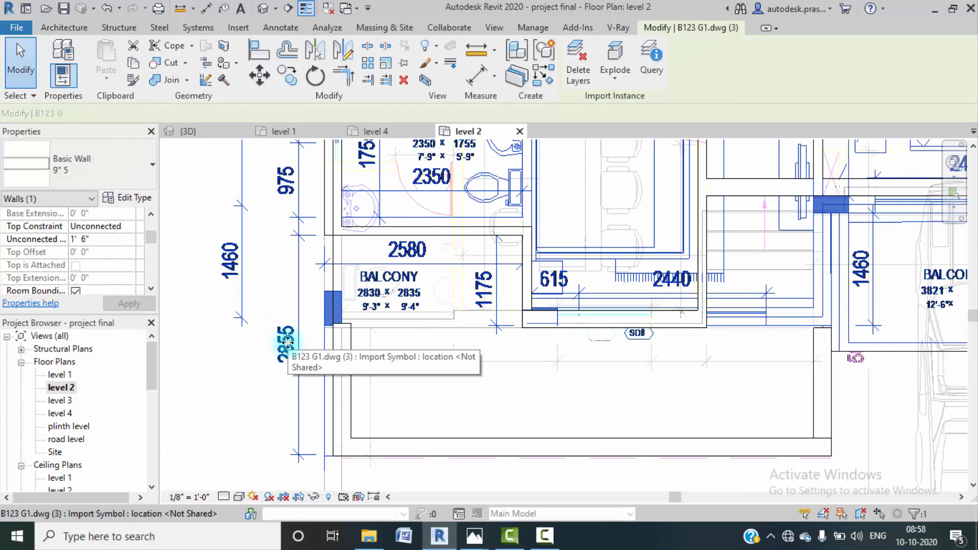
{"action": "left_click", "coordinate": [347, 328]}
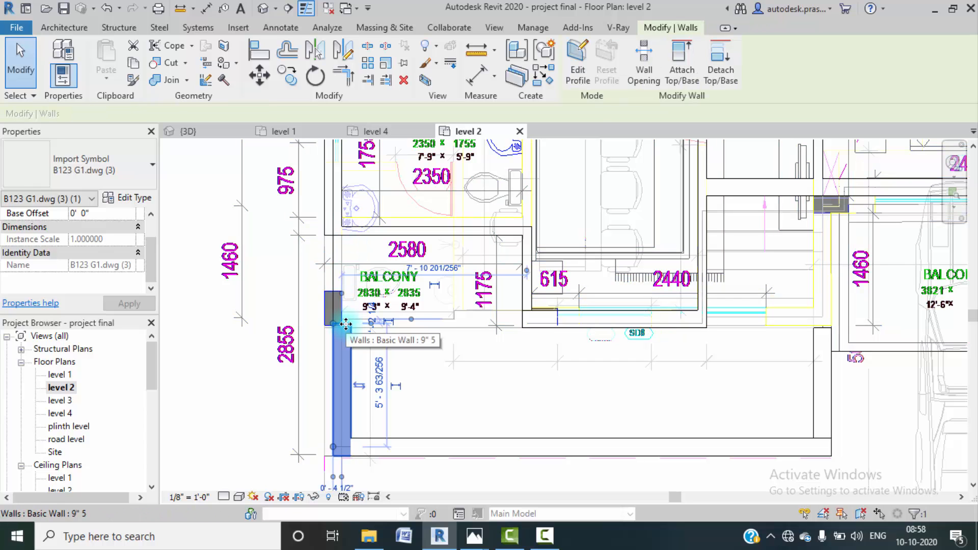
{"action": "left_click", "coordinate": [260, 76]}
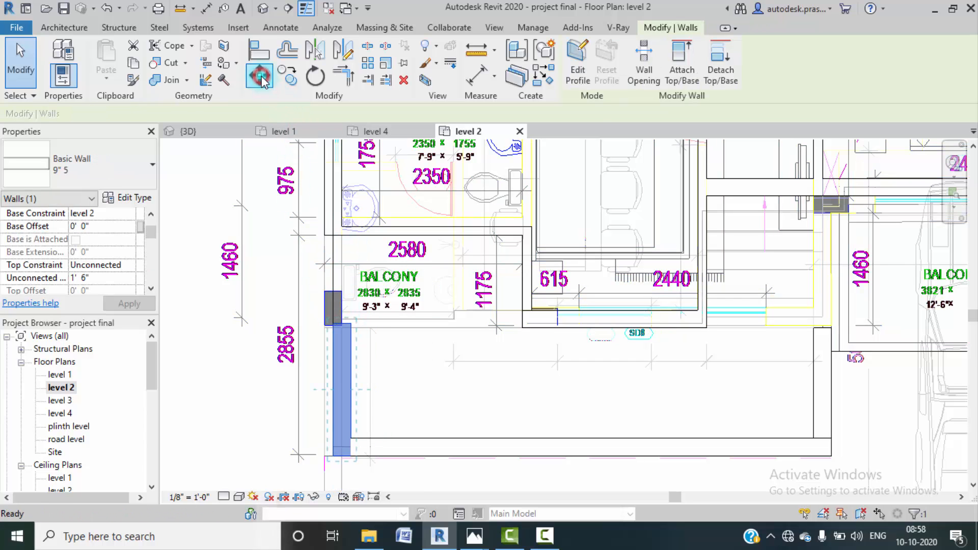
{"action": "key", "text": "Escape"}
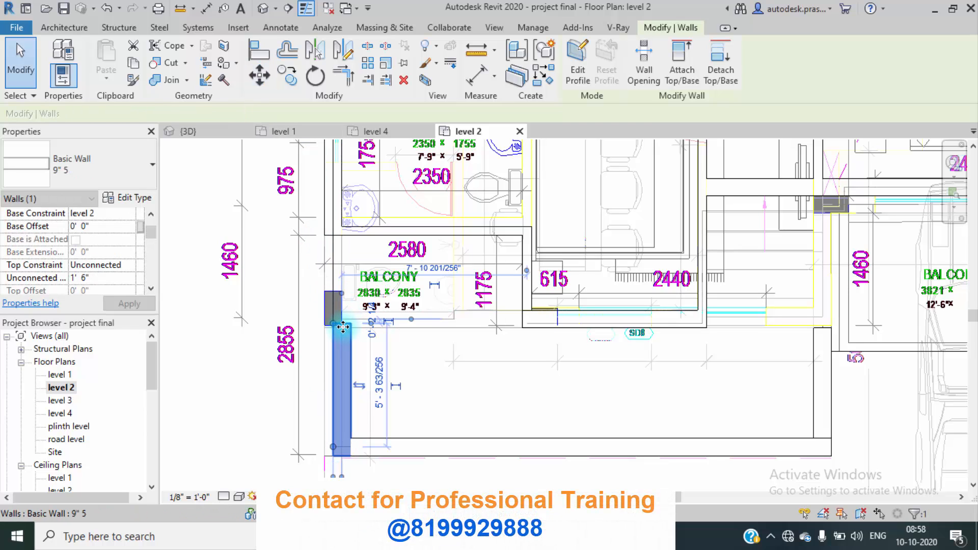
{"action": "left_click_drag", "start_coordinate": [336, 329], "coordinate": [333, 235]}
{"action": "left_click", "coordinate": [232, 389]}
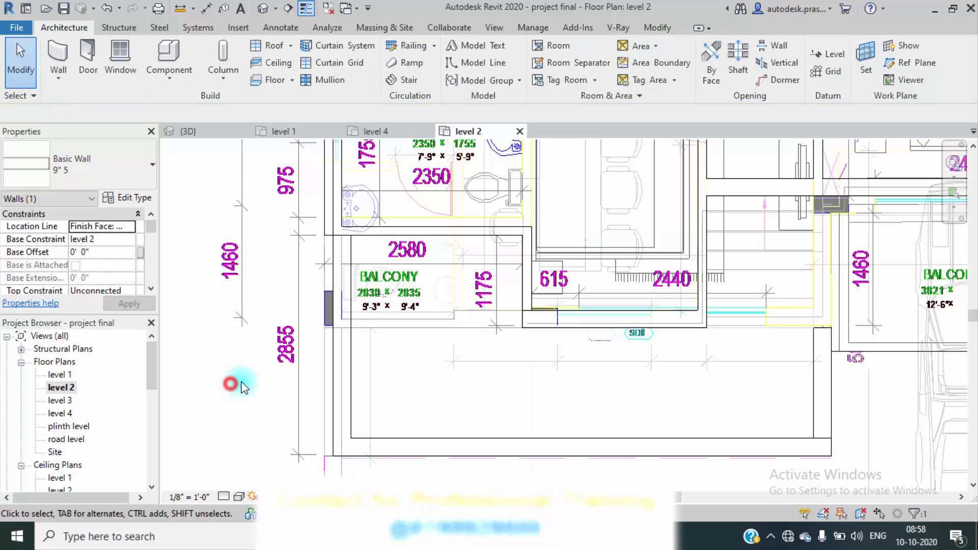
- Try to move the left balcony parapet wall outward to line up with the house wall's outer corner
{"action": "scroll", "coordinate": [331, 249], "scroll_direction": "up", "scroll_amount": 2}
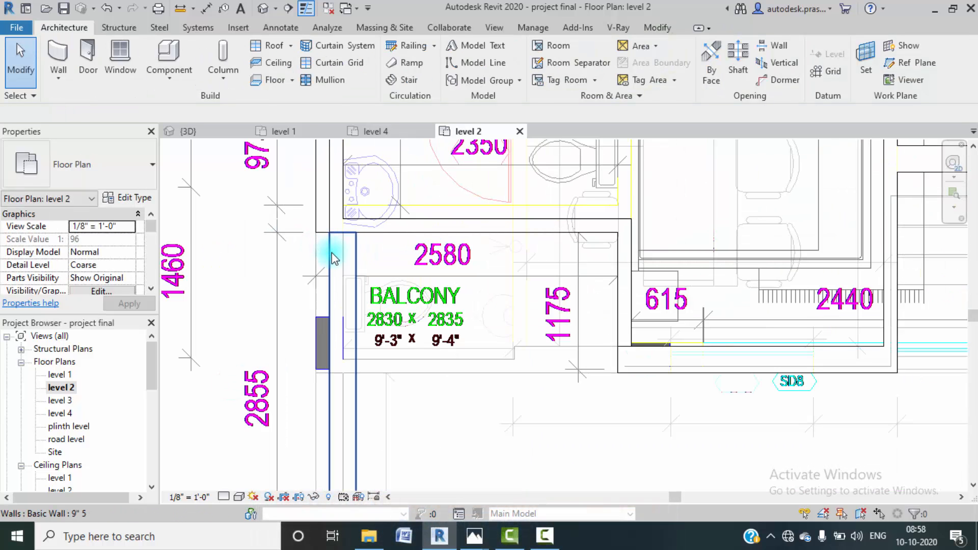
{"action": "left_click", "coordinate": [331, 253]}
{"action": "scroll", "coordinate": [331, 278], "scroll_direction": "down", "scroll_amount": 2}
{"action": "middle_click_drag", "start_coordinate": [332, 302], "coordinate": [338, 306]}
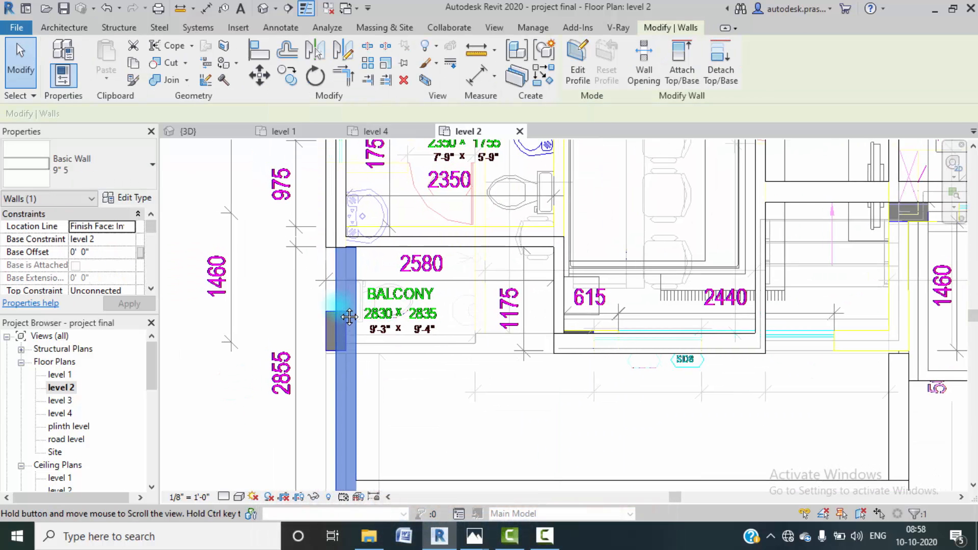
{"action": "left_click", "coordinate": [259, 75]}
{"action": "left_click", "coordinate": [334, 247]}
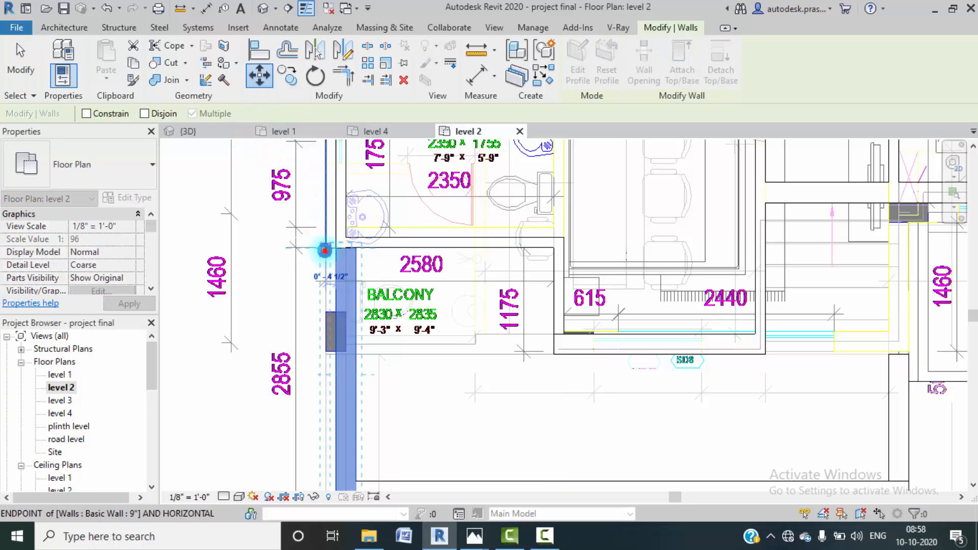
{"action": "left_click", "coordinate": [325, 248]}
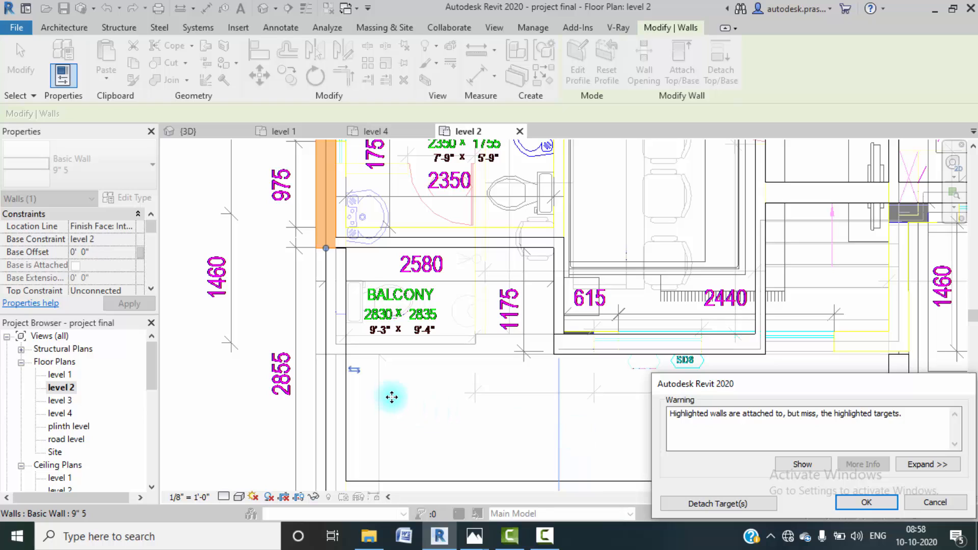
{"action": "left_click", "coordinate": [917, 504]}
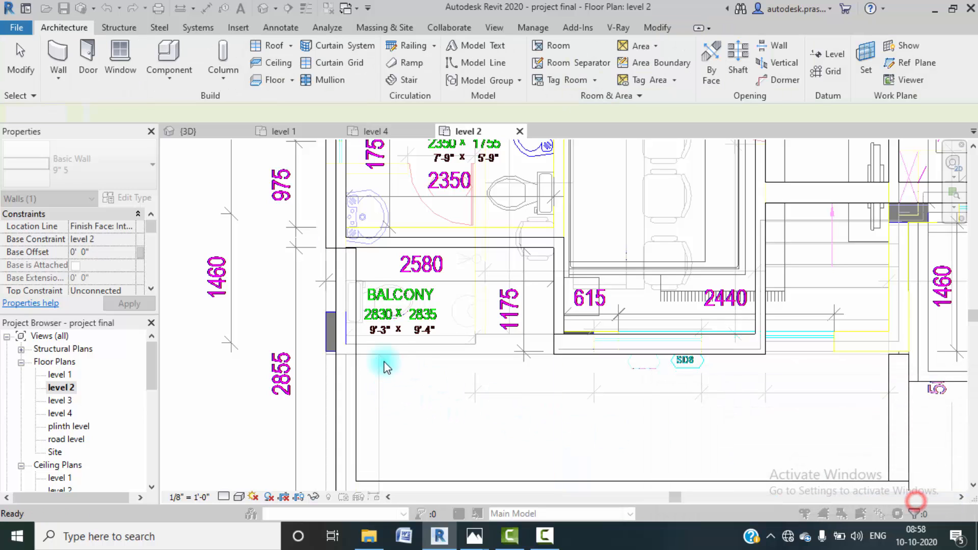
- Delete the left balcony parapet and redraw it as a 9" 5 wall, 1' 6" high, from the house corner to the front parapet line
{"action": "left_click", "coordinate": [355, 308]}
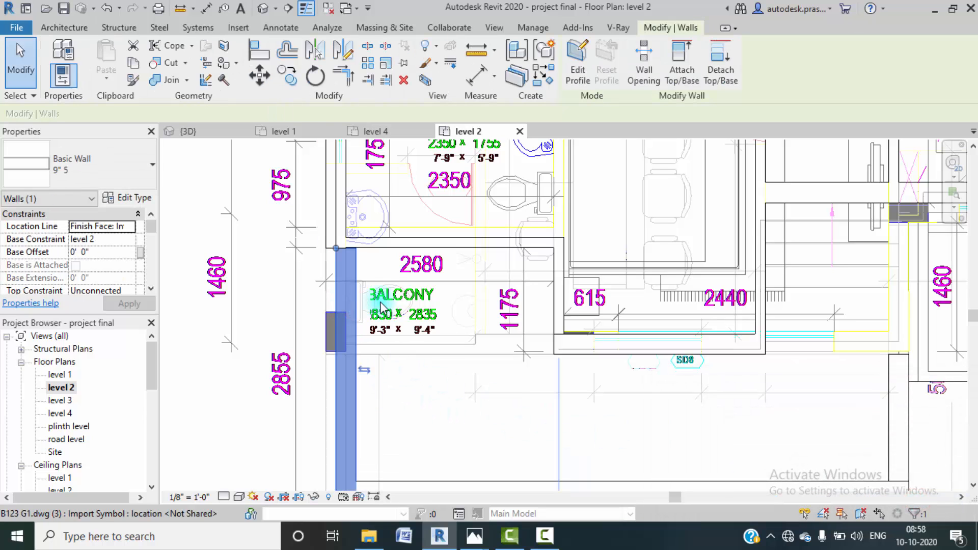
{"action": "key", "text": "Escape"}
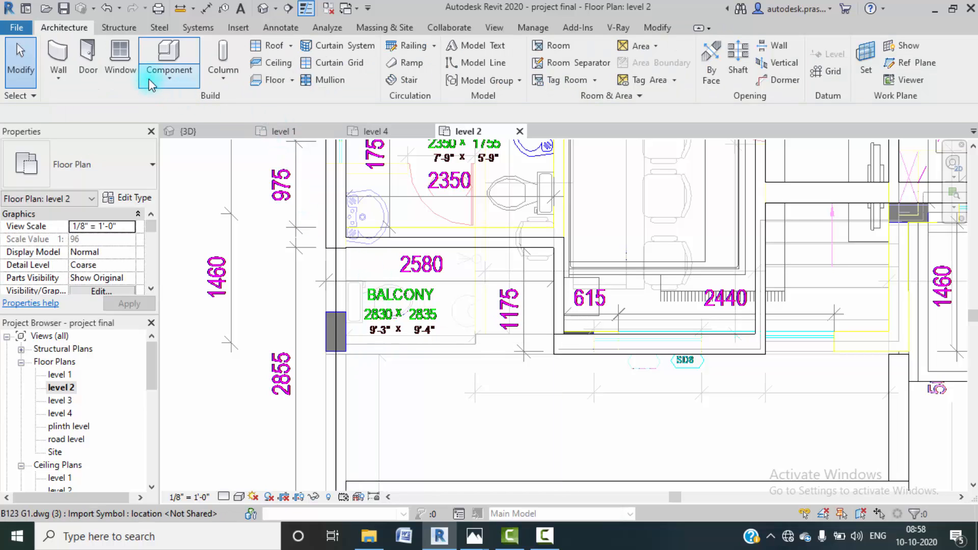
{"action": "left_click", "coordinate": [406, 483]}
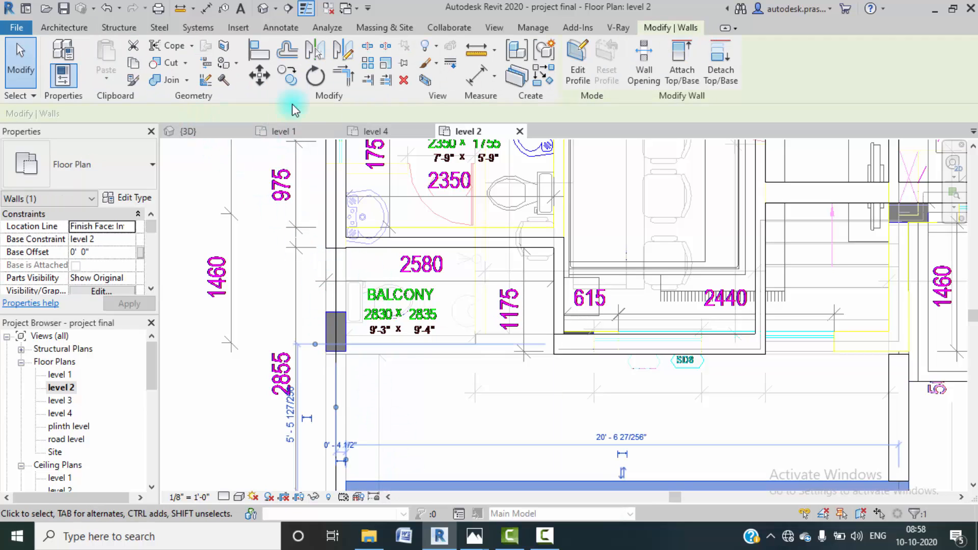
{"action": "left_click", "coordinate": [327, 247]}
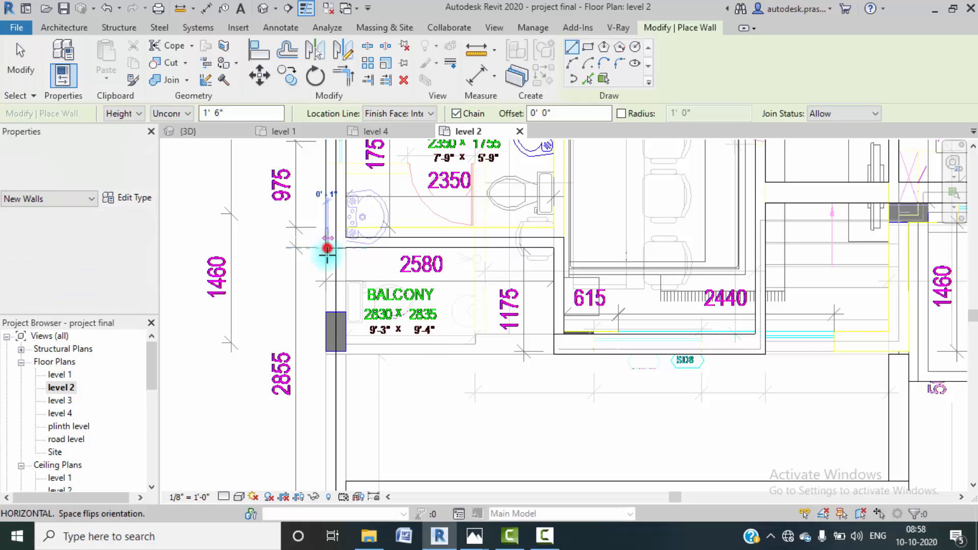
{"action": "middle_click_drag", "start_coordinate": [332, 353], "coordinate": [318, 238]}
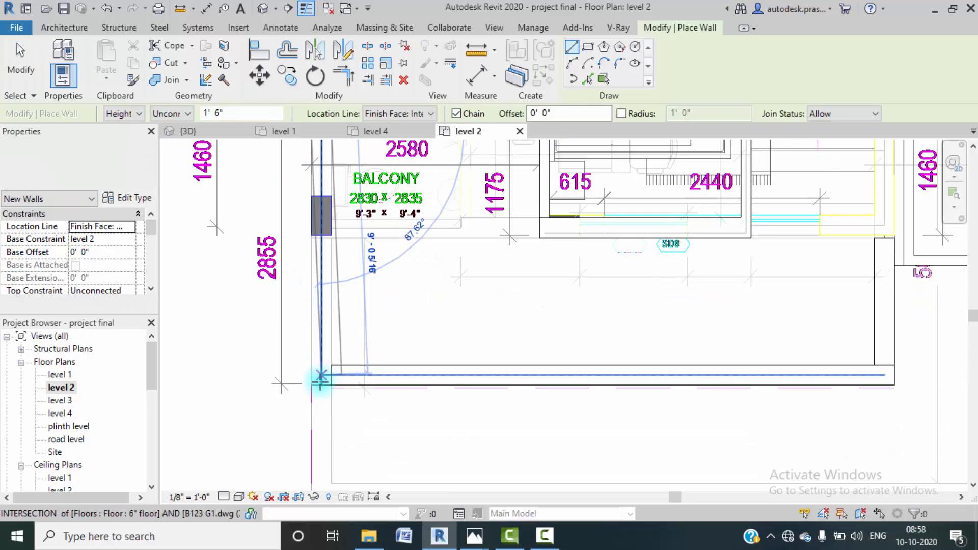
{"action": "left_click", "coordinate": [315, 386]}
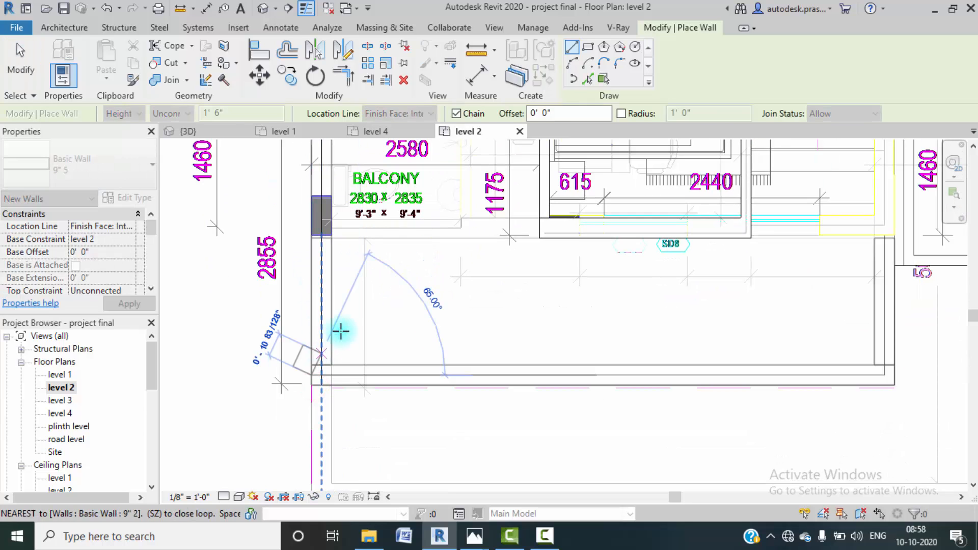
{"action": "key", "text": "Escape"}
{"action": "key", "text": "Escape"}
- Draw a 9" 5 wall with top constraint up to level 3, from the right parapet's upper end to the house wall
{"action": "scroll", "coordinate": [454, 331], "scroll_direction": "down", "scroll_amount": 3}
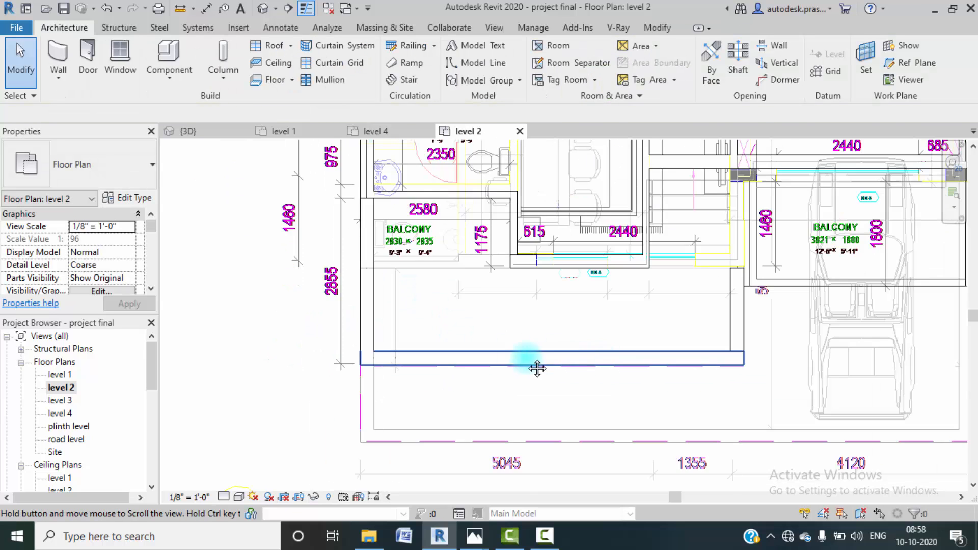
{"action": "left_click", "coordinate": [623, 312]}
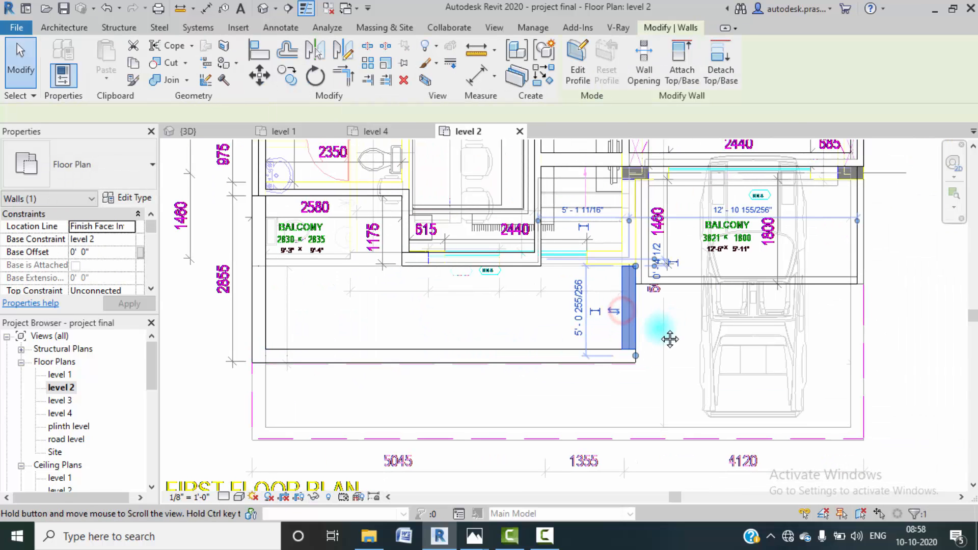
{"action": "middle_click_drag", "start_coordinate": [670, 336], "coordinate": [568, 407]}
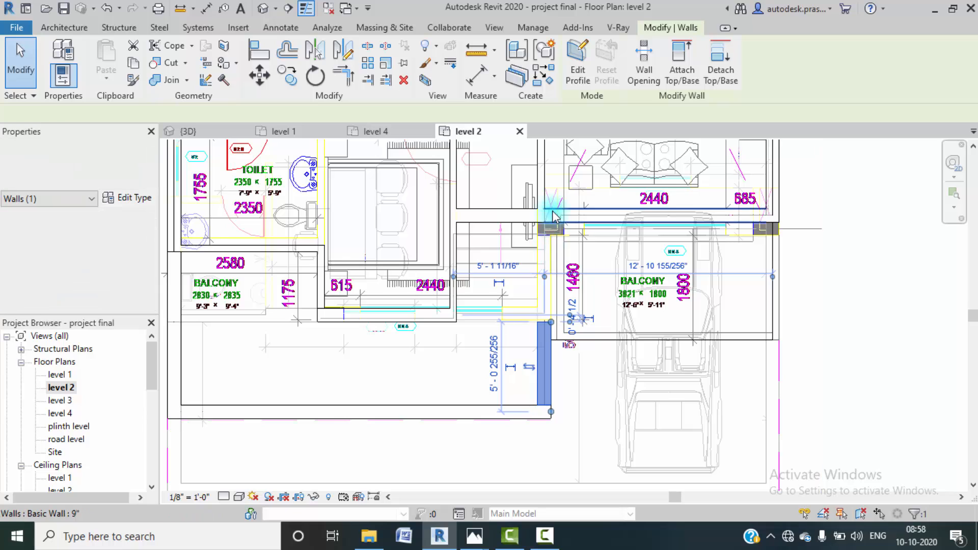
{"action": "left_click_drag", "start_coordinate": [551, 322], "coordinate": [550, 312]}
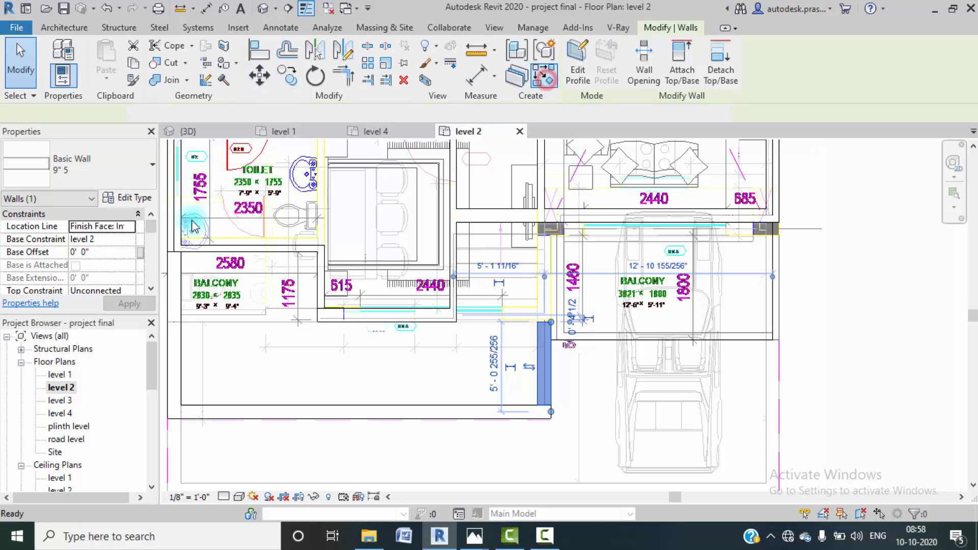
{"action": "left_click", "coordinate": [549, 83]}
{"action": "scroll", "coordinate": [120, 290], "scroll_direction": "down", "scroll_amount": 2}
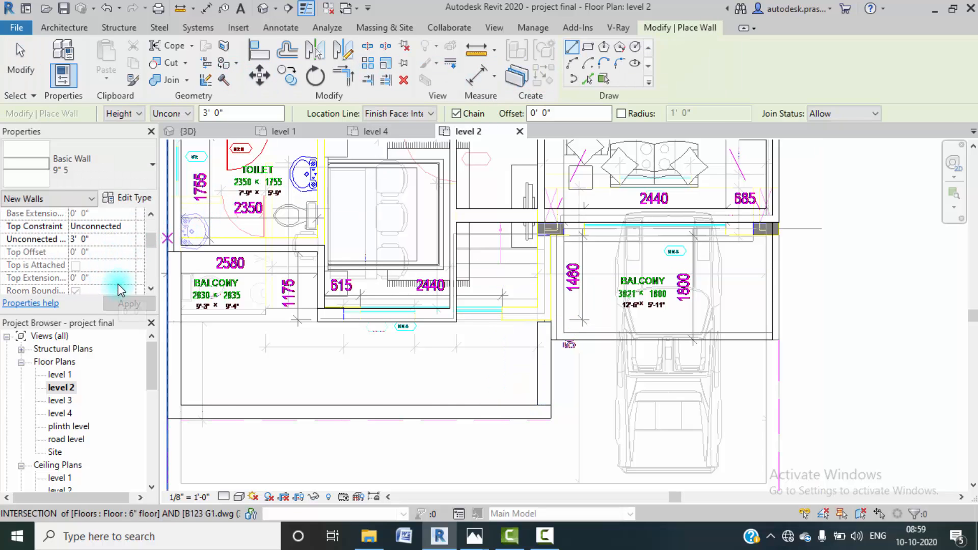
{"action": "left_click", "coordinate": [128, 226]}
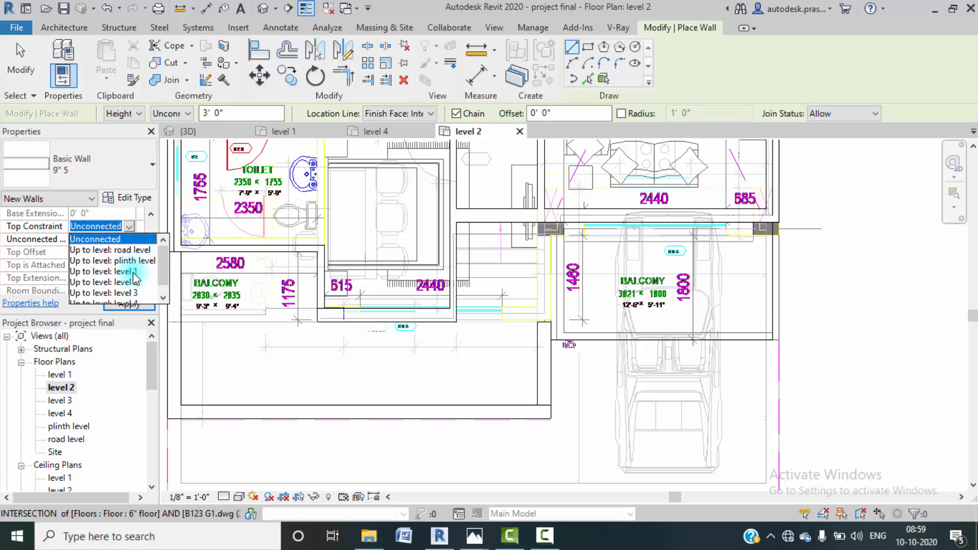
{"action": "left_click", "coordinate": [131, 294]}
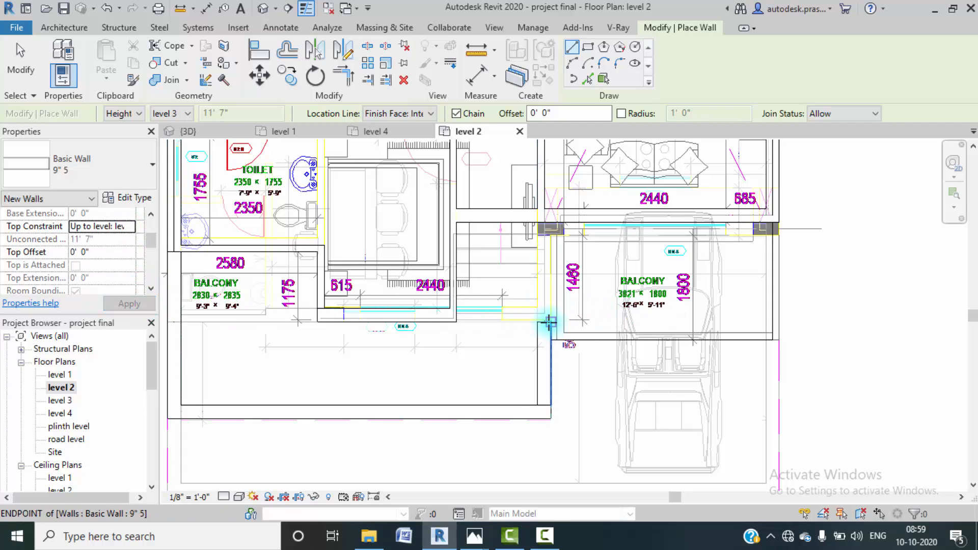
{"action": "left_click", "coordinate": [548, 323]}
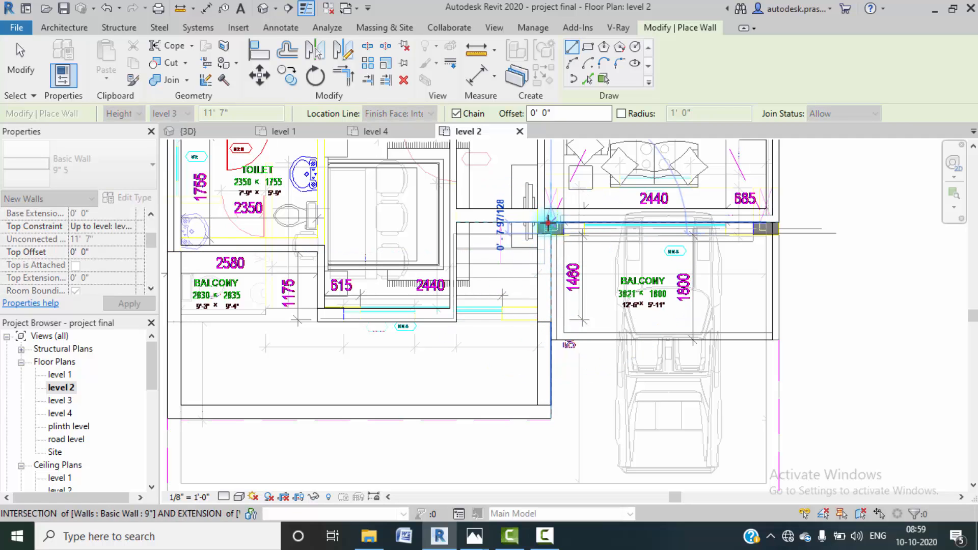
{"action": "left_click", "coordinate": [549, 223]}
{"action": "key", "text": "Escape"}
{"action": "key", "text": "Escape"}
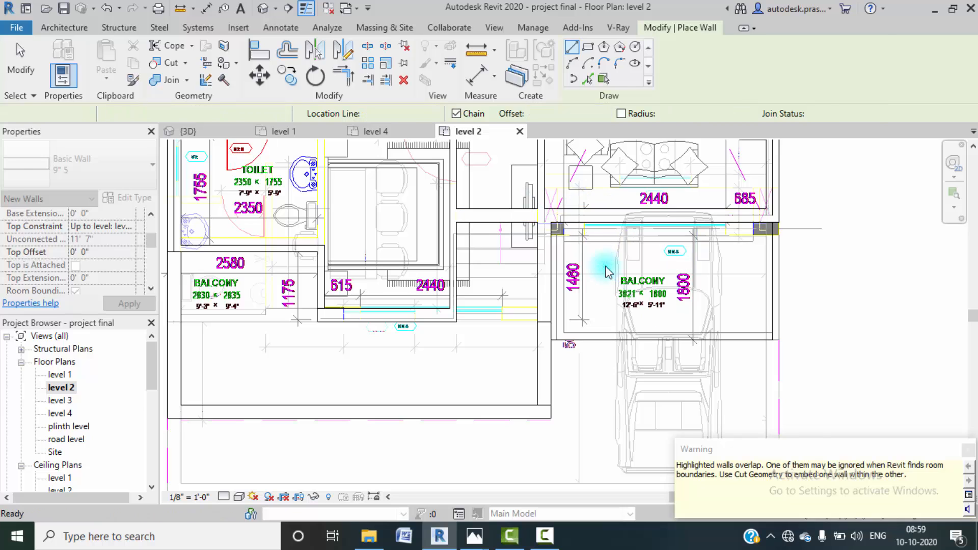
- Examine the level 2 balcony parapets and the new wall in the 3D view from several angles
{"action": "left_click", "coordinate": [262, 8]}
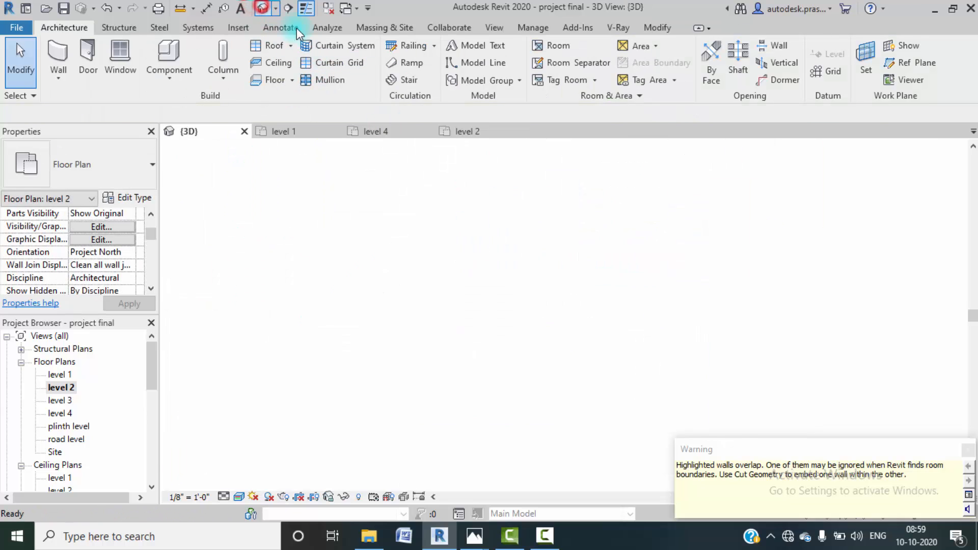
{"action": "scroll", "coordinate": [322, 270], "scroll_direction": "up", "scroll_amount": 2}
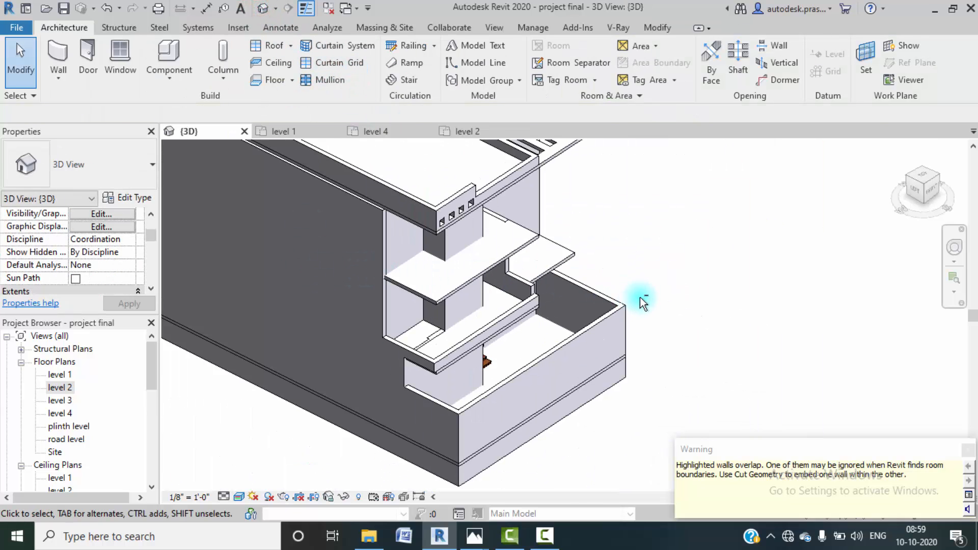
{"action": "middle_click_drag", "start_coordinate": [643, 303], "coordinate": [471, 277], "text": "shift"}
{"action": "scroll", "coordinate": [495, 292], "scroll_direction": "up", "scroll_amount": 6}
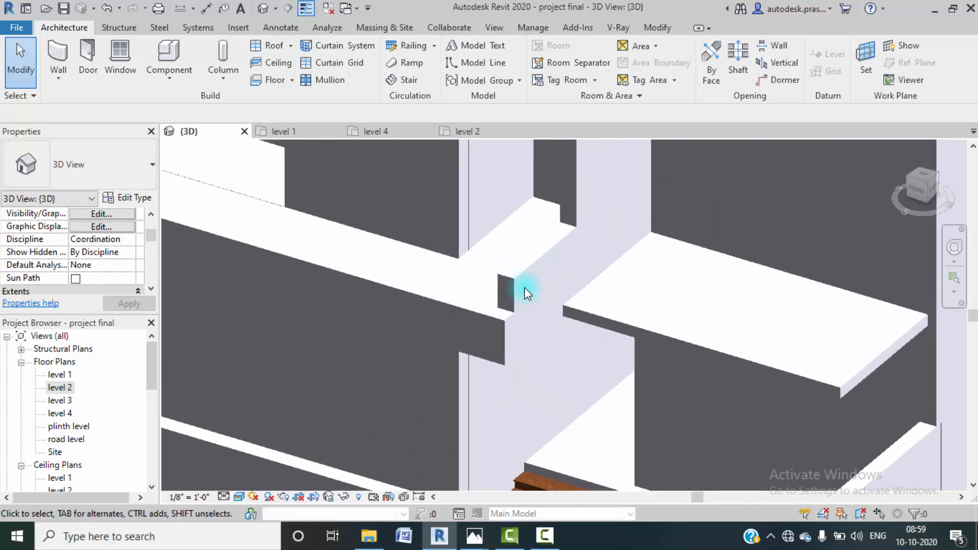
{"action": "scroll", "coordinate": [397, 276], "scroll_direction": "down", "scroll_amount": 5}
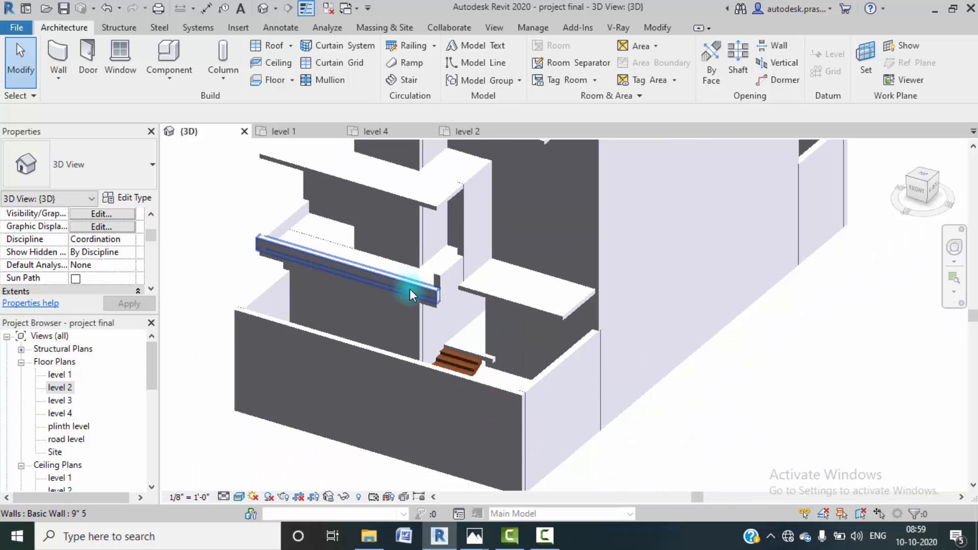
{"action": "middle_click_drag", "start_coordinate": [410, 289], "coordinate": [357, 284], "text": "shift"}
{"action": "scroll", "coordinate": [338, 280], "scroll_direction": "up", "scroll_amount": 2}
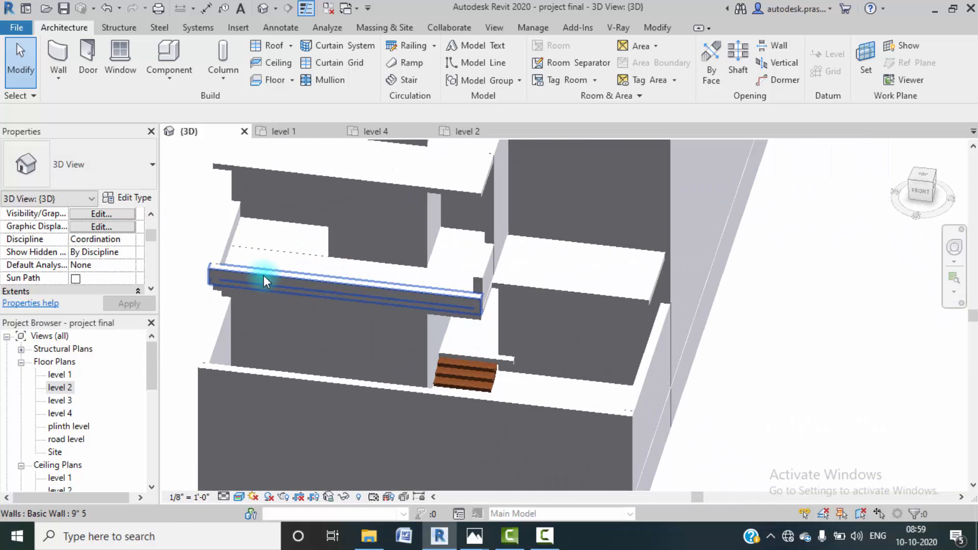
{"action": "middle_click_drag", "start_coordinate": [264, 275], "coordinate": [310, 292], "text": "shift"}
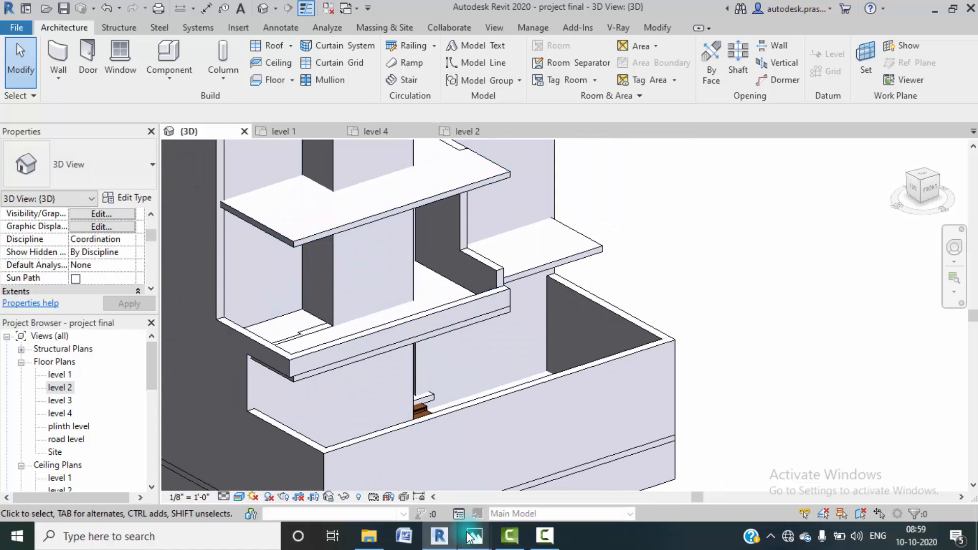
- Check the rendered elevation image of the house in Photos and return to the Revit model
{"action": "mouse_move", "coordinate": [471, 538]}
{"action": "left_click", "coordinate": [433, 500]}
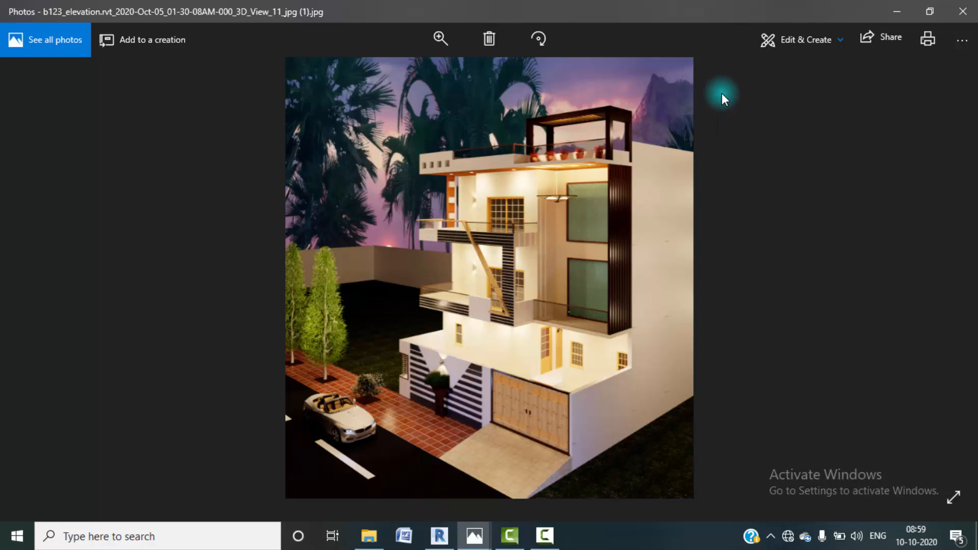
{"action": "left_click", "coordinate": [894, 11]}
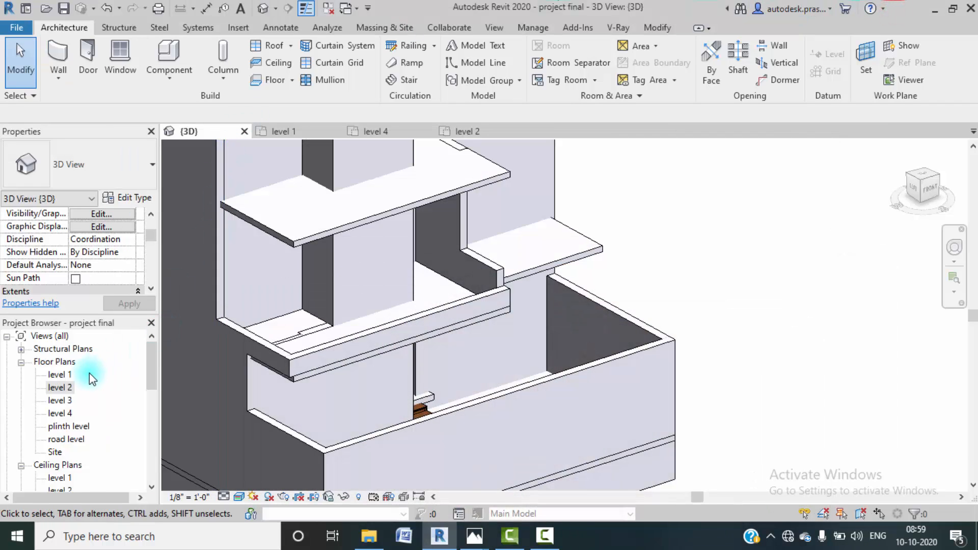
- Open the level 3 floor plan
{"action": "double_click", "coordinate": [64, 402]}
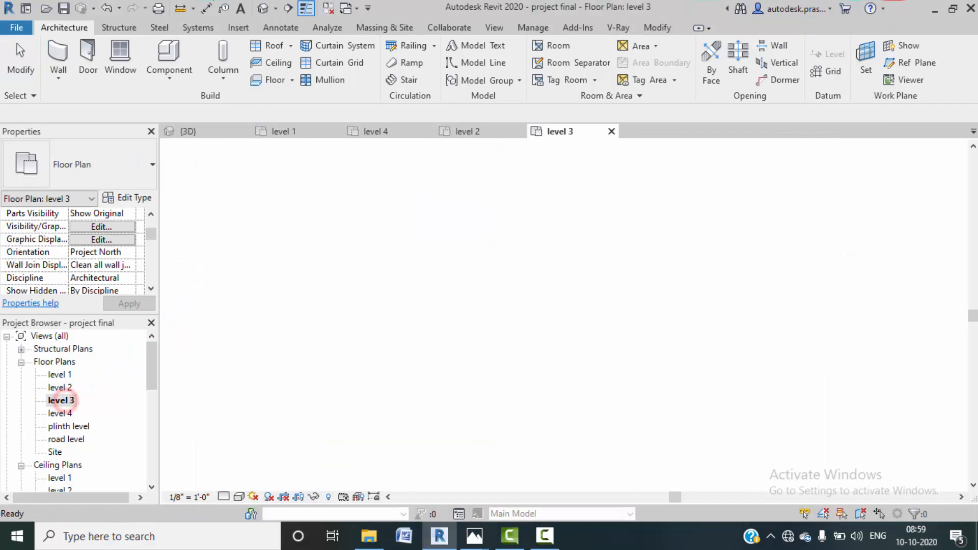
- Draw a 9" 5 wall up to level 4 along the balcony's left side, about 9' 4" from the house corner to the front corner
{"action": "scroll", "coordinate": [507, 371], "scroll_direction": "up", "scroll_amount": 5}
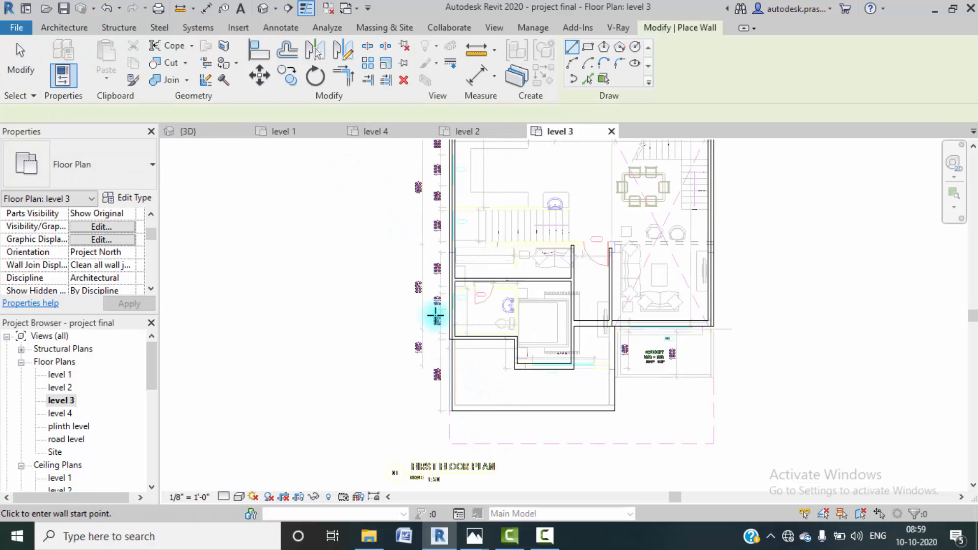
{"action": "scroll", "coordinate": [440, 349], "scroll_direction": "up", "scroll_amount": 3}
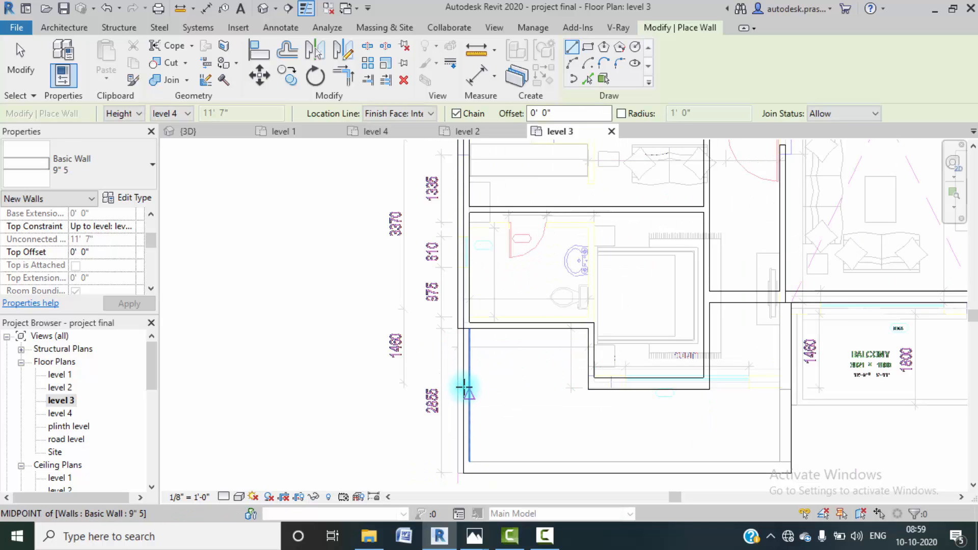
{"action": "left_click", "coordinate": [458, 328]}
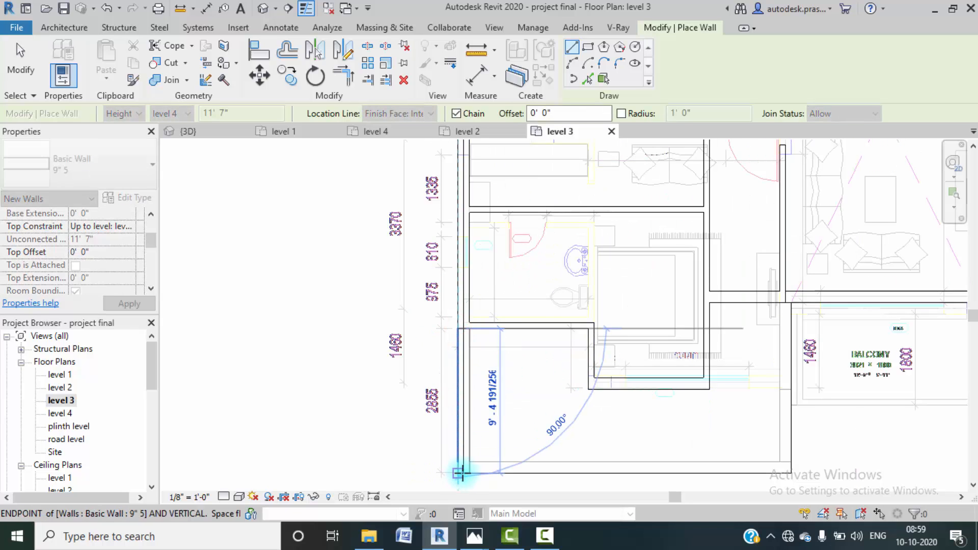
{"action": "left_click", "coordinate": [458, 473]}
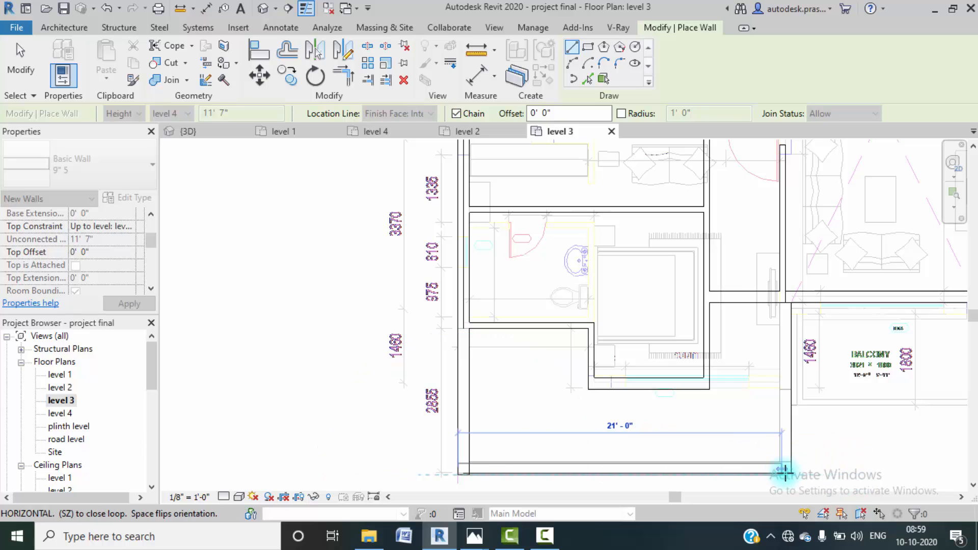
- Try a 9" 5 wall along the level 3 balcony's front edge and delete it
{"action": "left_click", "coordinate": [791, 462]}
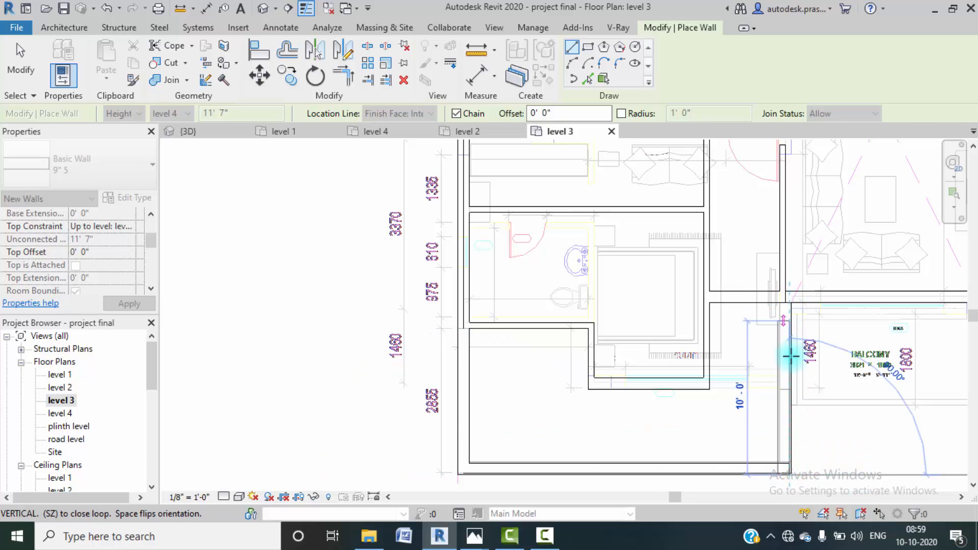
{"action": "key", "text": "Escape"}
{"action": "scroll", "coordinate": [791, 469], "scroll_direction": "up", "scroll_amount": 6}
{"action": "middle_click_drag", "start_coordinate": [791, 469], "coordinate": [788, 414]}
{"action": "key", "text": "Escape"}
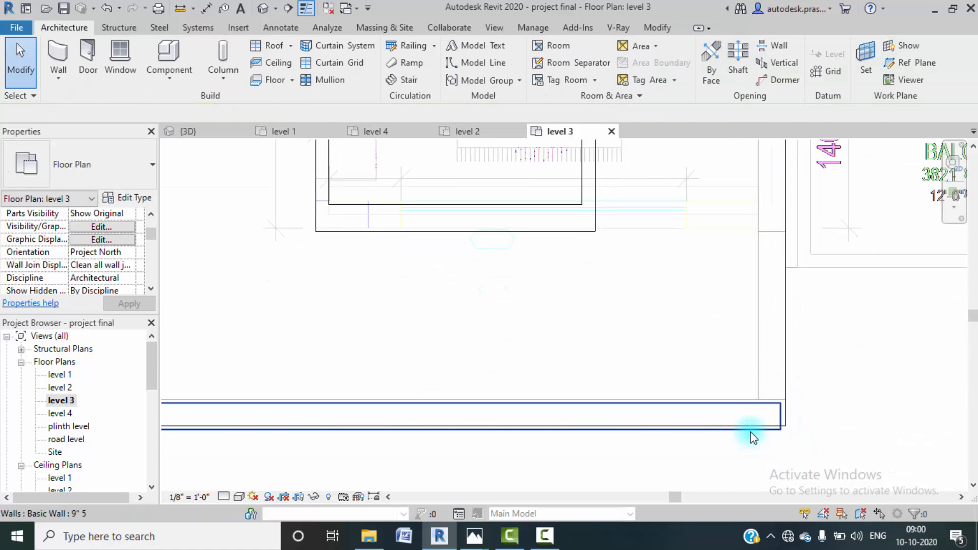
{"action": "left_click", "coordinate": [753, 437]}
{"action": "key", "text": "Escape"}
{"action": "scroll", "coordinate": [732, 434], "scroll_direction": "down", "scroll_amount": 4}
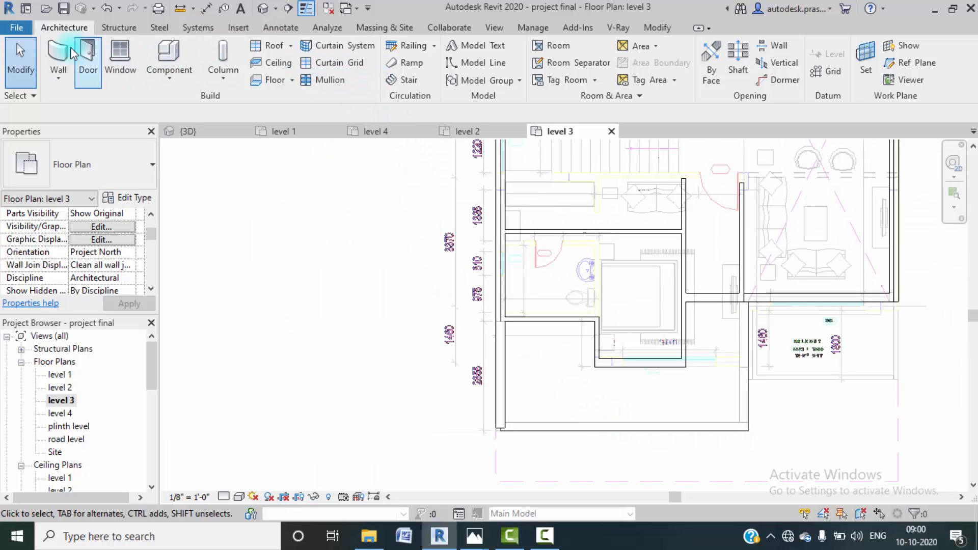
- Draw 9" 5 walls up to level 4 along the balcony's front edge, about 21' 3" long, and back along its right side to the house
{"action": "scroll", "coordinate": [491, 408], "scroll_direction": "up", "scroll_amount": 5}
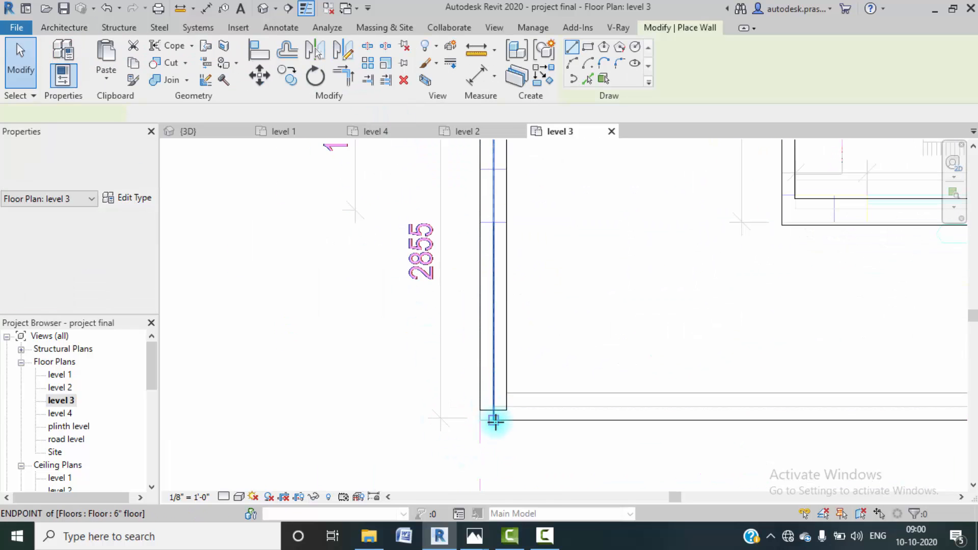
{"action": "left_click", "coordinate": [494, 421]}
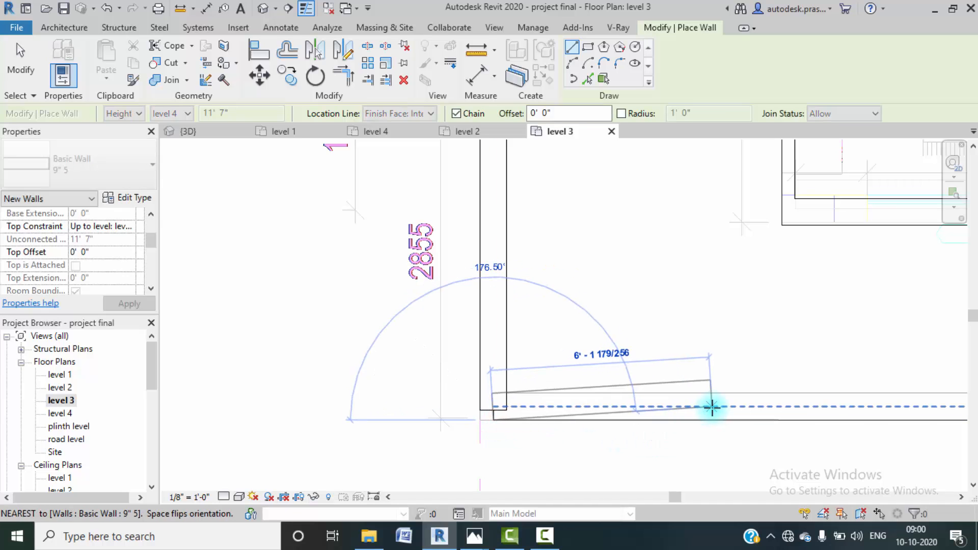
{"action": "scroll", "coordinate": [710, 406], "scroll_direction": "down", "scroll_amount": 2}
{"action": "middle_click_drag", "start_coordinate": [798, 421], "coordinate": [498, 394]}
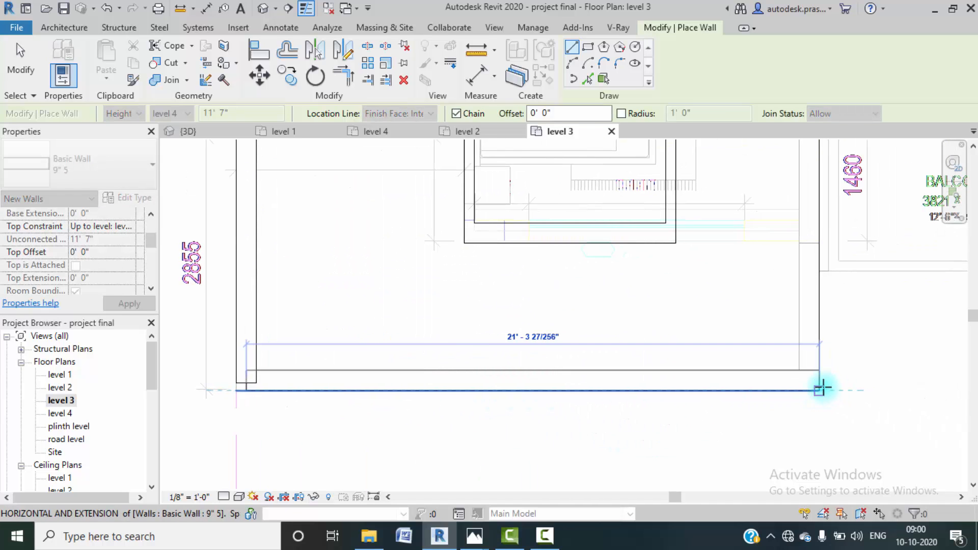
{"action": "left_click", "coordinate": [821, 388]}
{"action": "middle_click_drag", "start_coordinate": [827, 312], "coordinate": [830, 483]}
{"action": "left_click", "coordinate": [821, 241]}
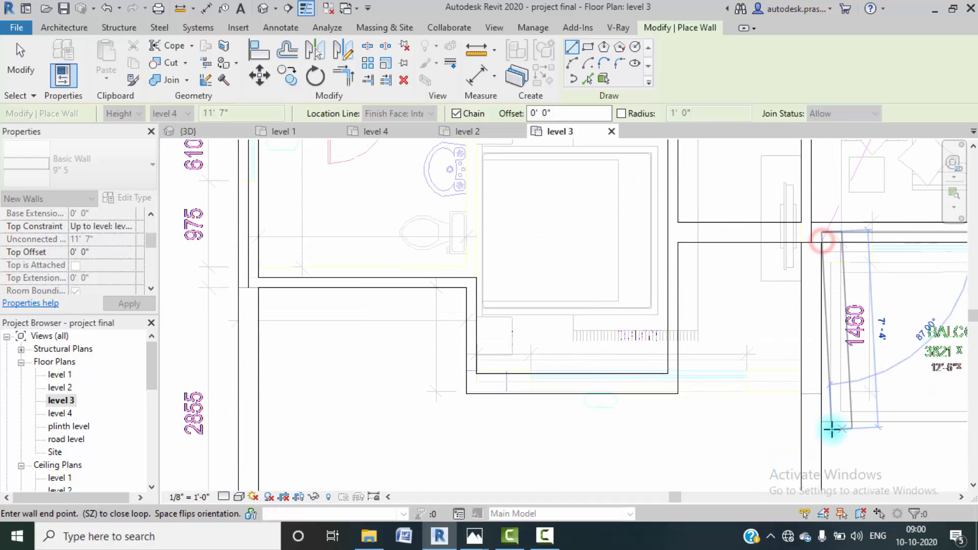
{"action": "key", "text": "Escape"}
{"action": "key", "text": "Escape"}
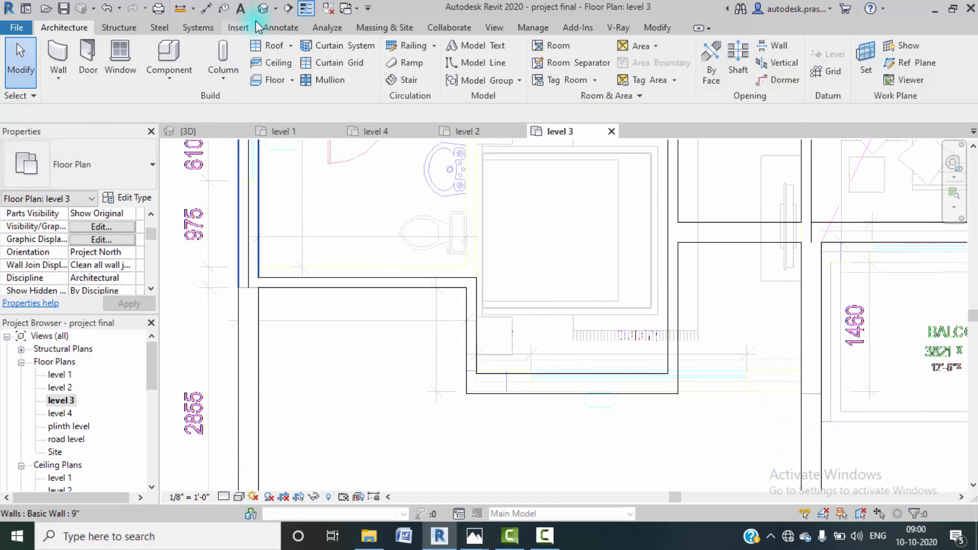
- Examine the new level 3 balcony walls in the 3D view and compare them with the rendered elevation image in Photos
{"action": "left_click", "coordinate": [264, 12]}
{"action": "scroll", "coordinate": [570, 430], "scroll_direction": "up", "scroll_amount": 4}
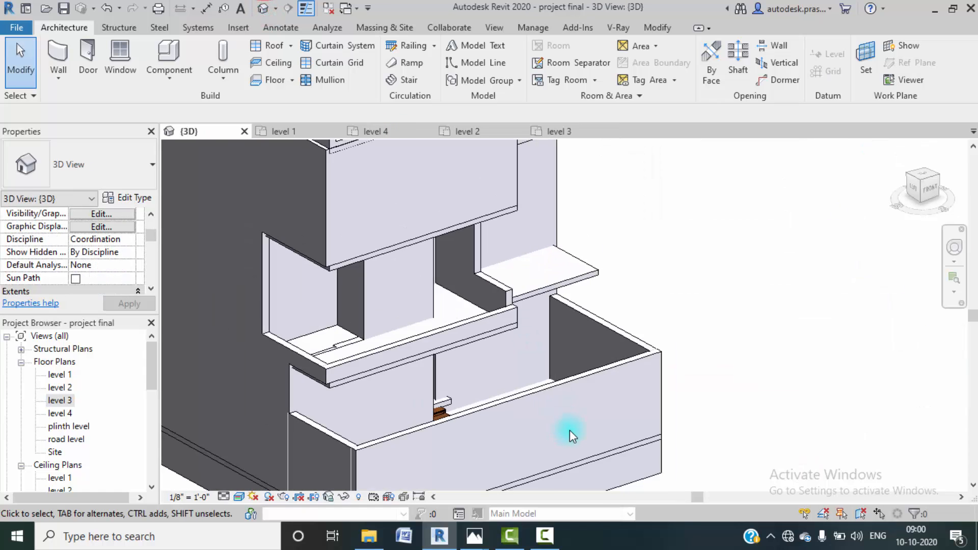
{"action": "scroll", "coordinate": [574, 430], "scroll_direction": "down", "scroll_amount": 3}
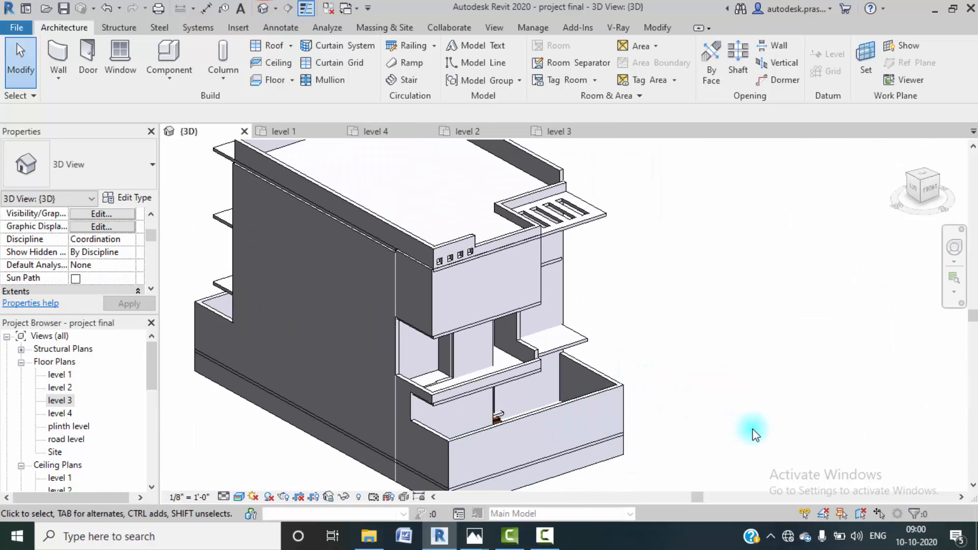
{"action": "middle_click_drag", "start_coordinate": [754, 430], "coordinate": [626, 448], "text": "shift"}
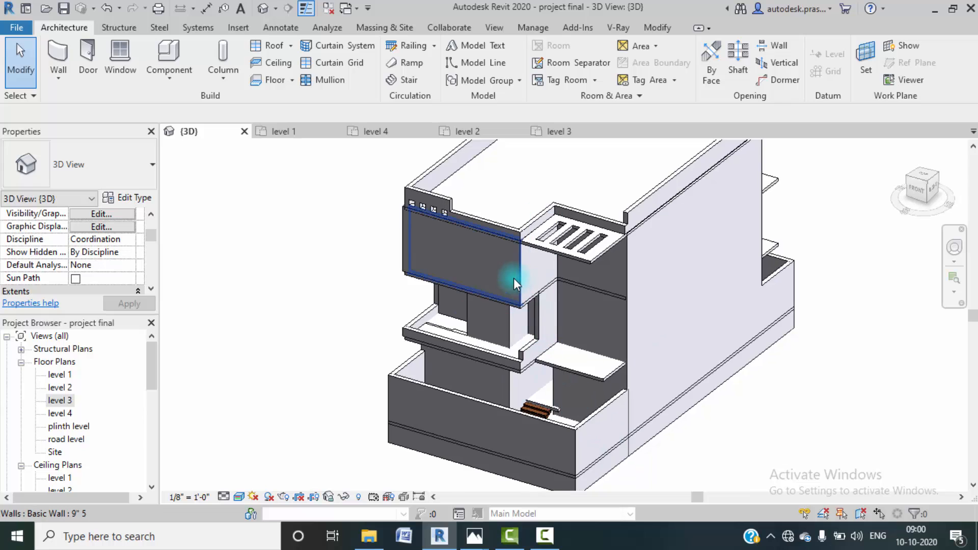
{"action": "left_click", "coordinate": [517, 273]}
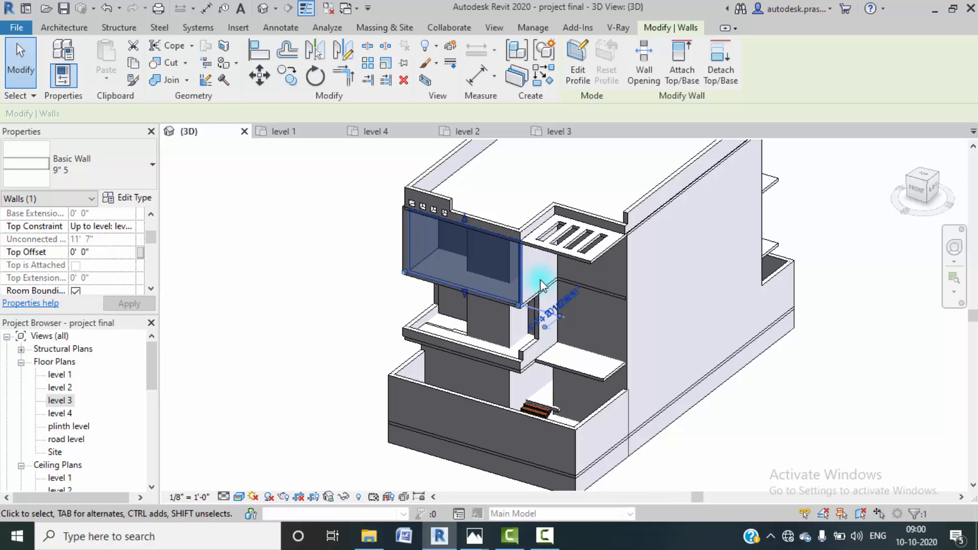
{"action": "mouse_move", "coordinate": [475, 542]}
{"action": "left_click", "coordinate": [448, 507]}
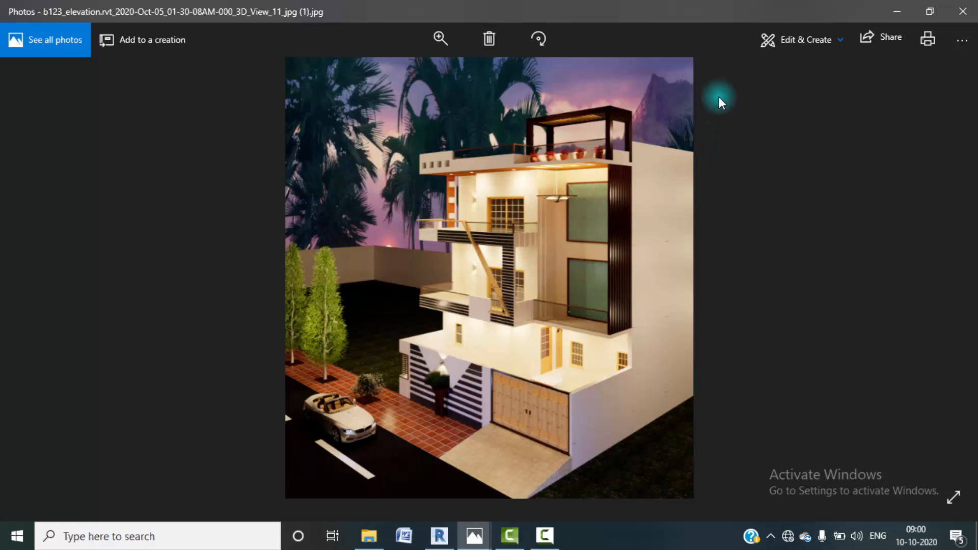
{"action": "left_click", "coordinate": [897, 11]}
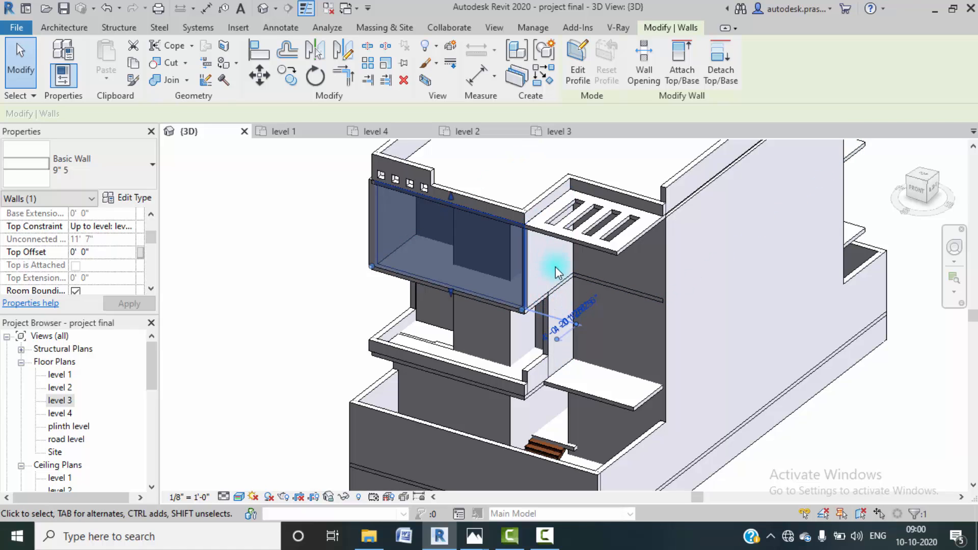
- In the level 3 plan, shorten the balcony's right side wall from its house end to about 5' 1", level with the bedroom's outer front face
{"action": "left_click", "coordinate": [542, 294]}
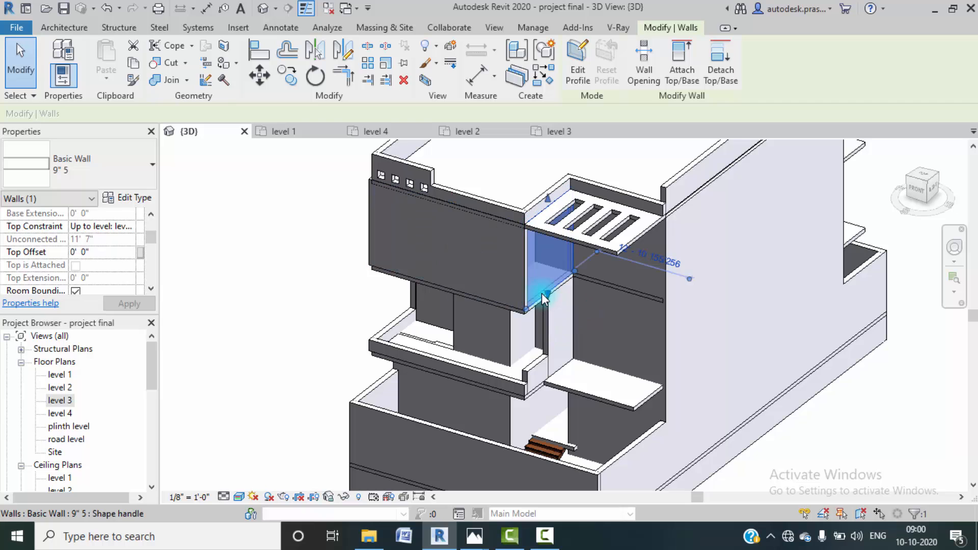
{"action": "double_click", "coordinate": [70, 402]}
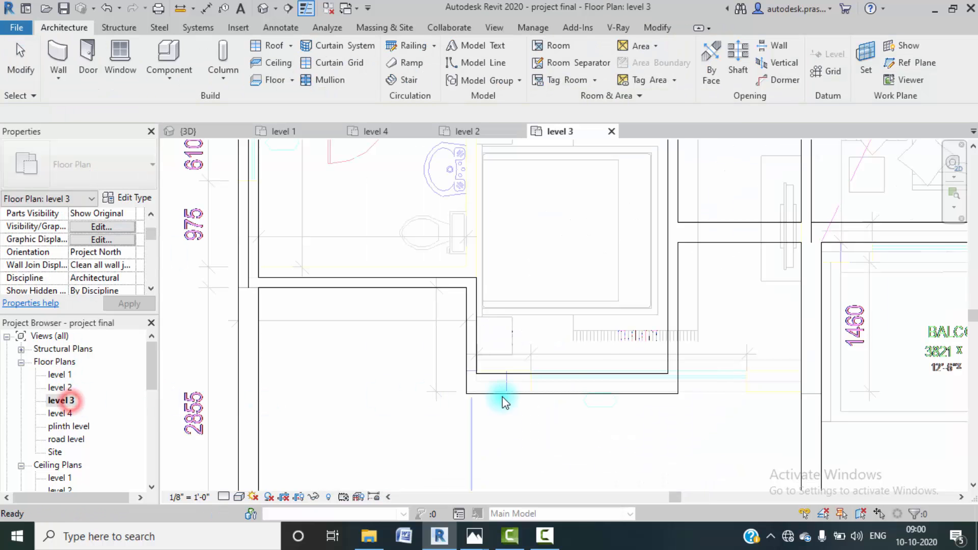
{"action": "scroll", "coordinate": [644, 343], "scroll_direction": "down", "scroll_amount": 2}
{"action": "scroll", "coordinate": [650, 345], "scroll_direction": "up", "scroll_amount": 2}
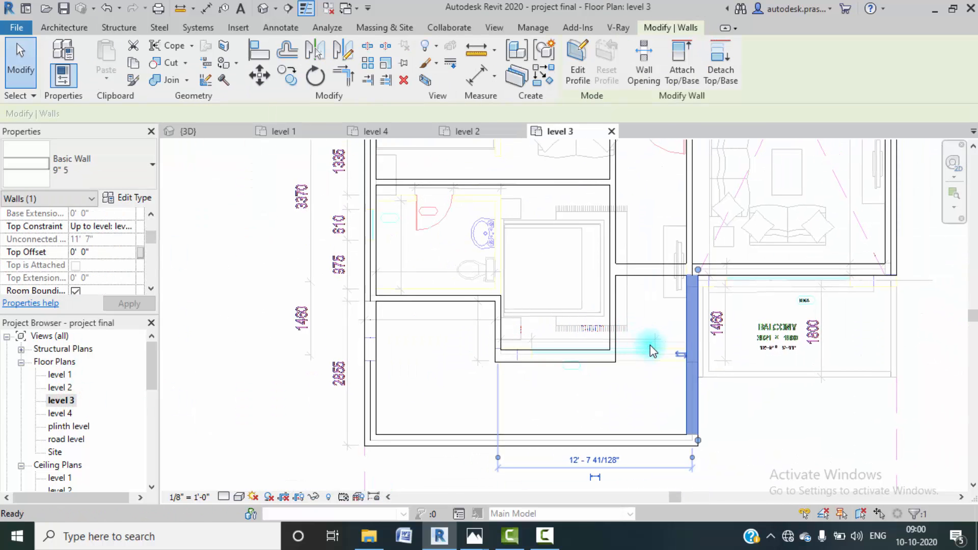
{"action": "left_click_drag", "start_coordinate": [699, 269], "coordinate": [697, 363]}
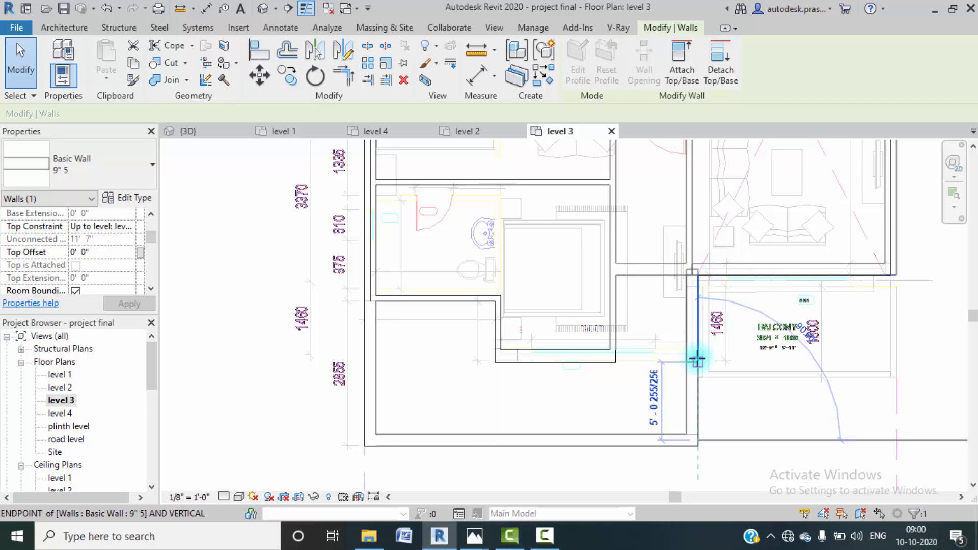
{"action": "left_click", "coordinate": [760, 412]}
- In the 3D view, set the top constraint of the level 2 balcony's full-height side wall to level 4
{"action": "left_click", "coordinate": [262, 8]}
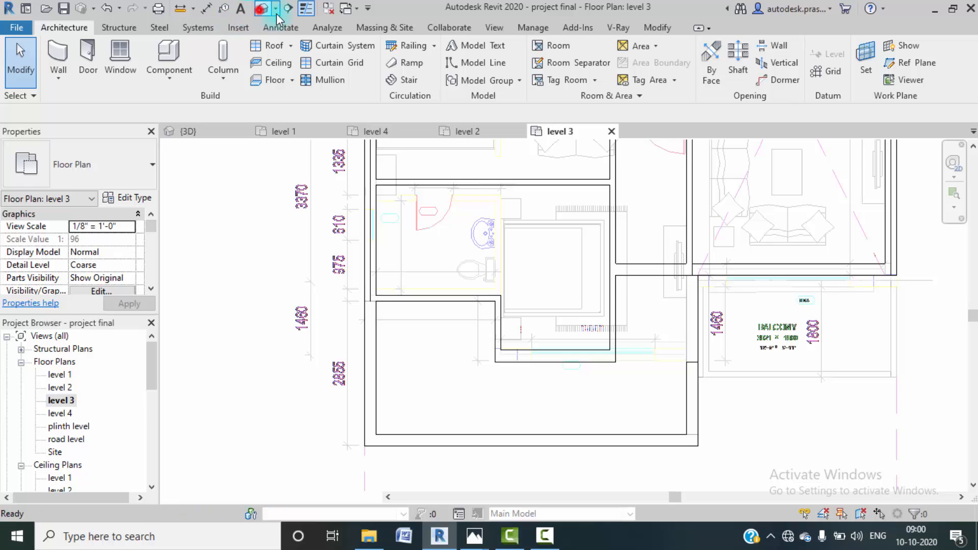
{"action": "left_click", "coordinate": [553, 325]}
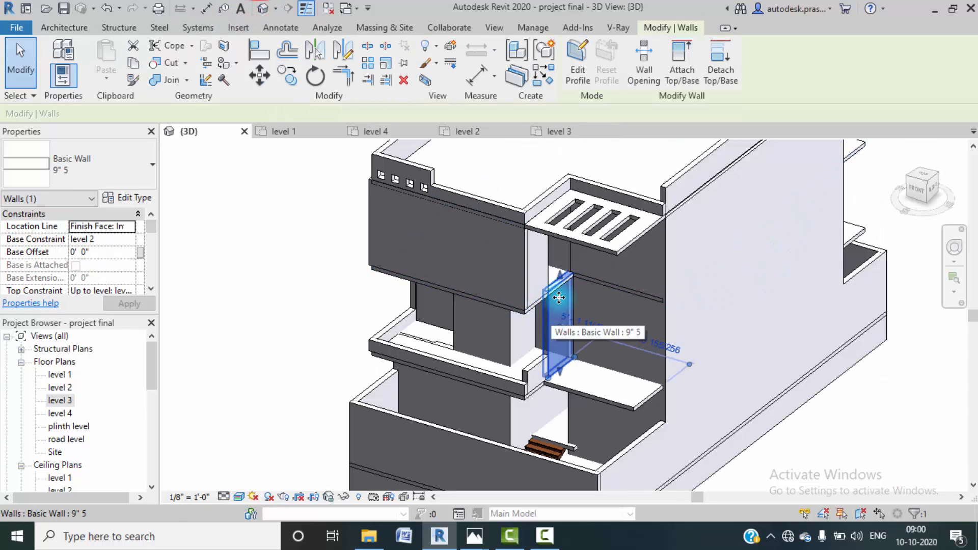
{"action": "scroll", "coordinate": [128, 274], "scroll_direction": "down", "scroll_amount": 1}
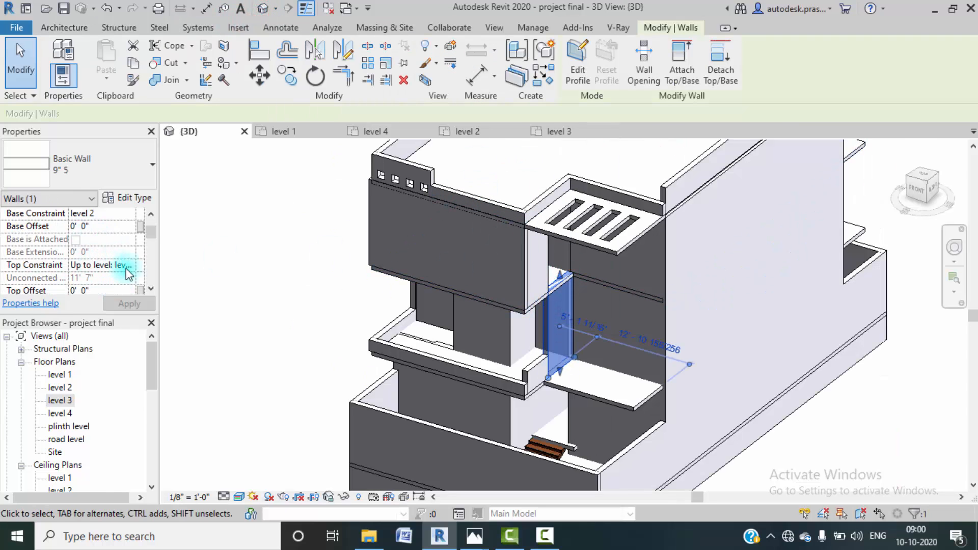
{"action": "left_click", "coordinate": [127, 265]}
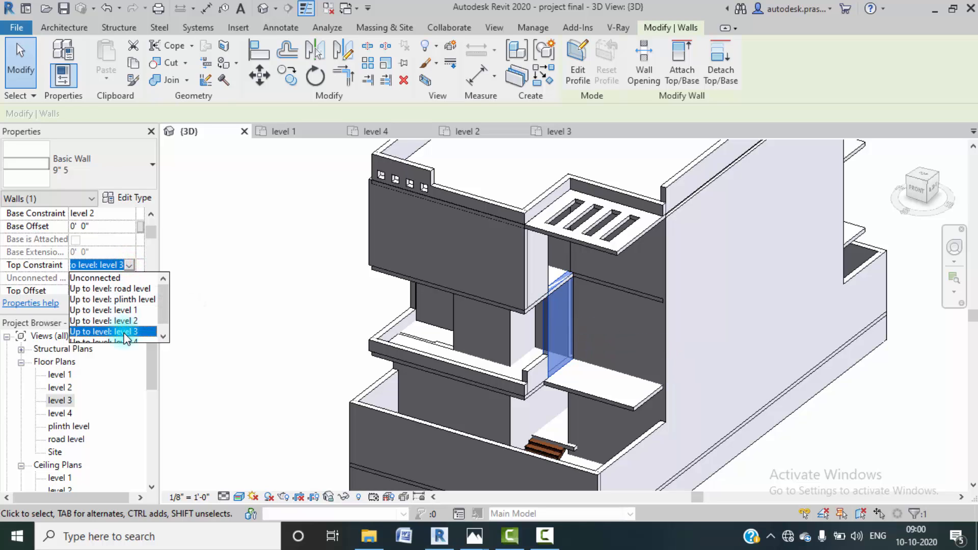
{"action": "scroll", "coordinate": [124, 337], "scroll_direction": "down", "scroll_amount": 1}
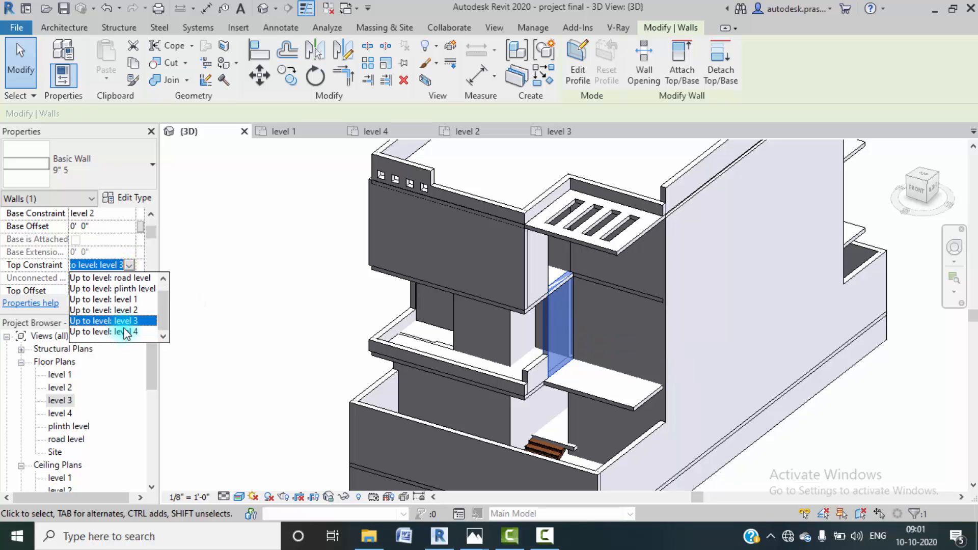
{"action": "left_click", "coordinate": [124, 332]}
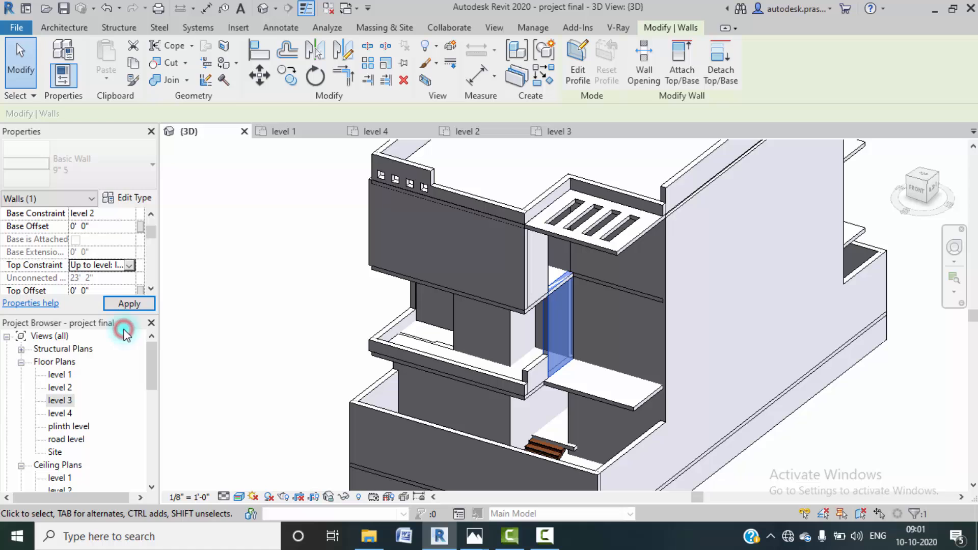
{"action": "left_click", "coordinate": [284, 286]}
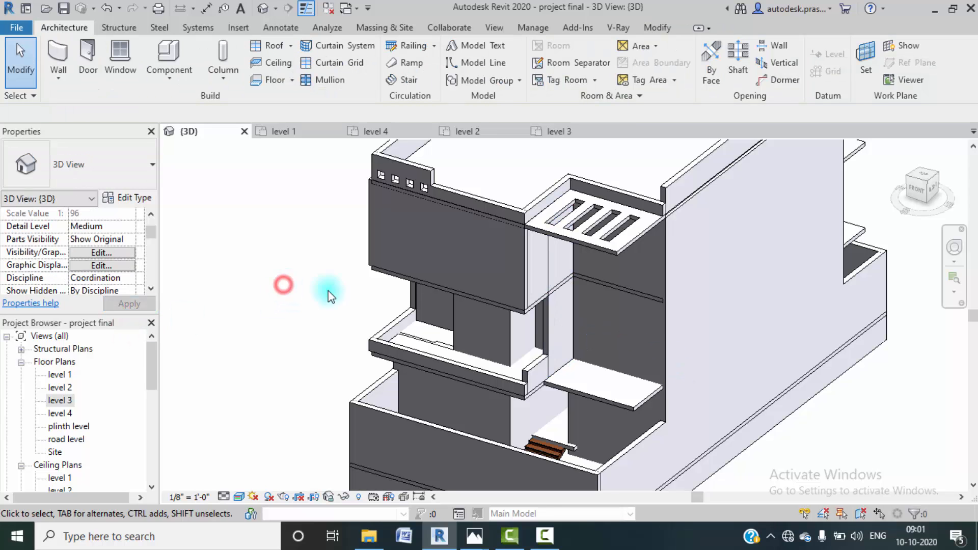
- Set the shortened level 3 side wall's top constraint to Unconnected with a height of 3' 0"
{"action": "left_click", "coordinate": [540, 297]}
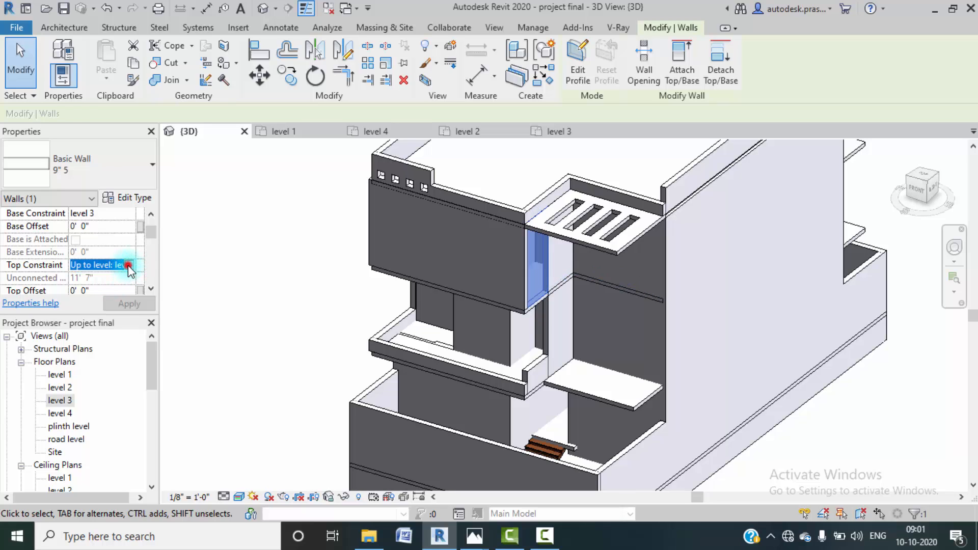
{"action": "left_click", "coordinate": [128, 265]}
{"action": "scroll", "coordinate": [104, 279], "scroll_direction": "up", "scroll_amount": 1}
{"action": "left_click", "coordinate": [104, 279]}
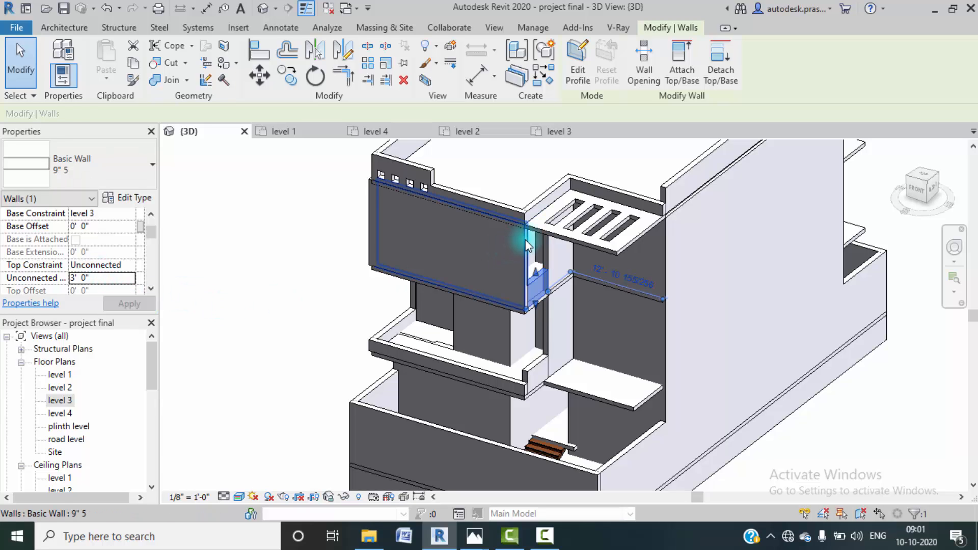
- Set the level 3 balcony's front wall to Unconnected with a height of 1' 6"
{"action": "key", "text": "ctrl+z"}
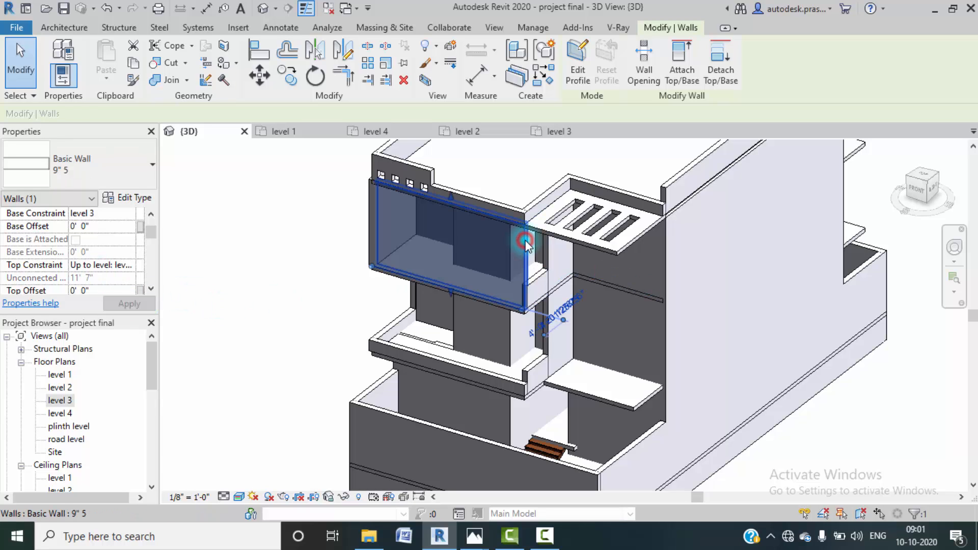
{"action": "left_click", "coordinate": [131, 265]}
{"action": "scroll", "coordinate": [107, 283], "scroll_direction": "up", "scroll_amount": 1}
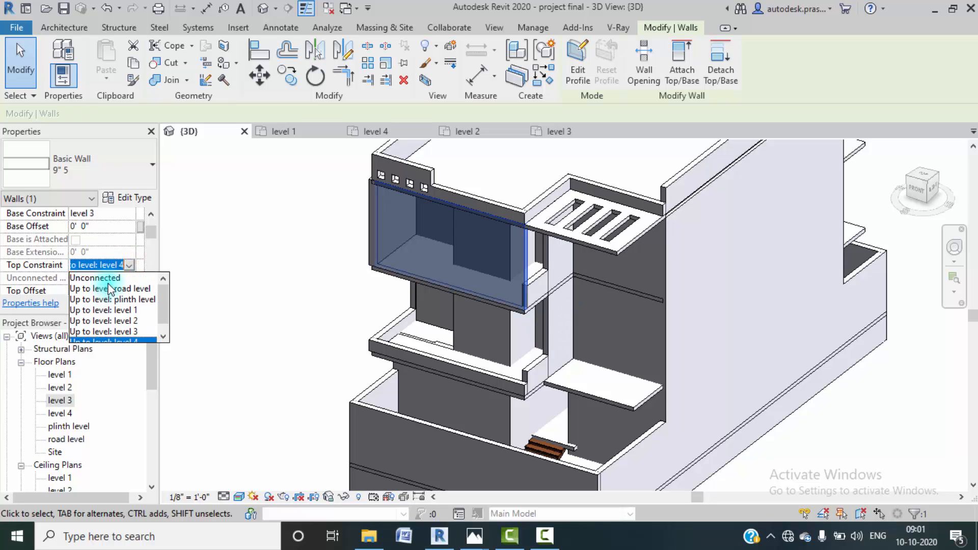
{"action": "left_click", "coordinate": [109, 279]}
{"action": "left_click", "coordinate": [116, 282]}
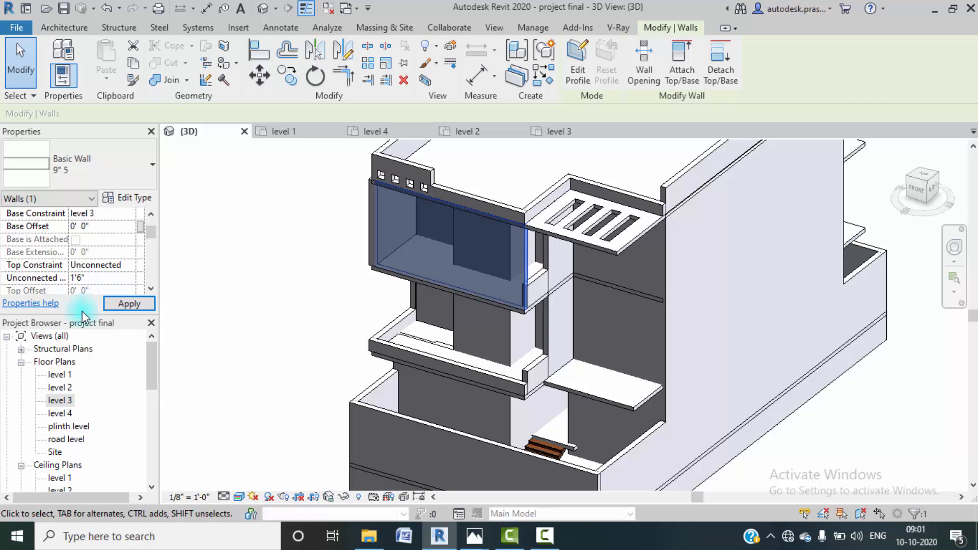
{"action": "left_click", "coordinate": [130, 305]}
{"action": "left_click", "coordinate": [306, 266]}
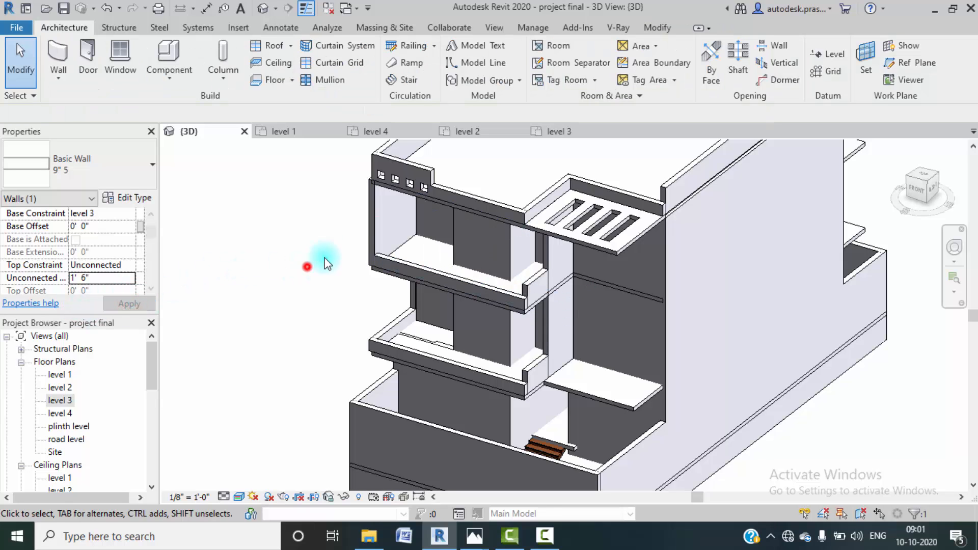
- Set the level 3 balcony's far-side wall, opposite the shortened one, to Unconnected with a height of 1' 6"
{"action": "left_click", "coordinate": [371, 228]}
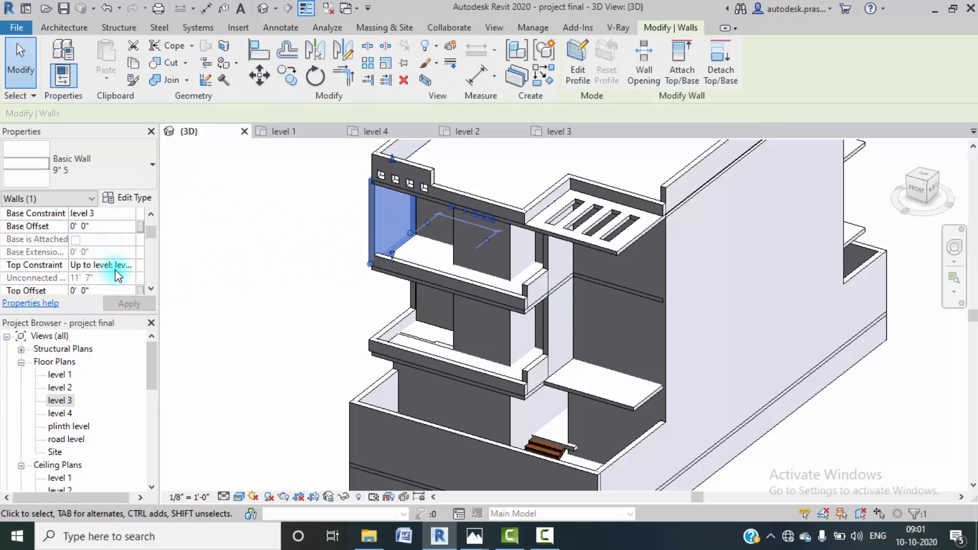
{"action": "left_click", "coordinate": [131, 266]}
{"action": "scroll", "coordinate": [115, 288], "scroll_direction": "up", "scroll_amount": 1}
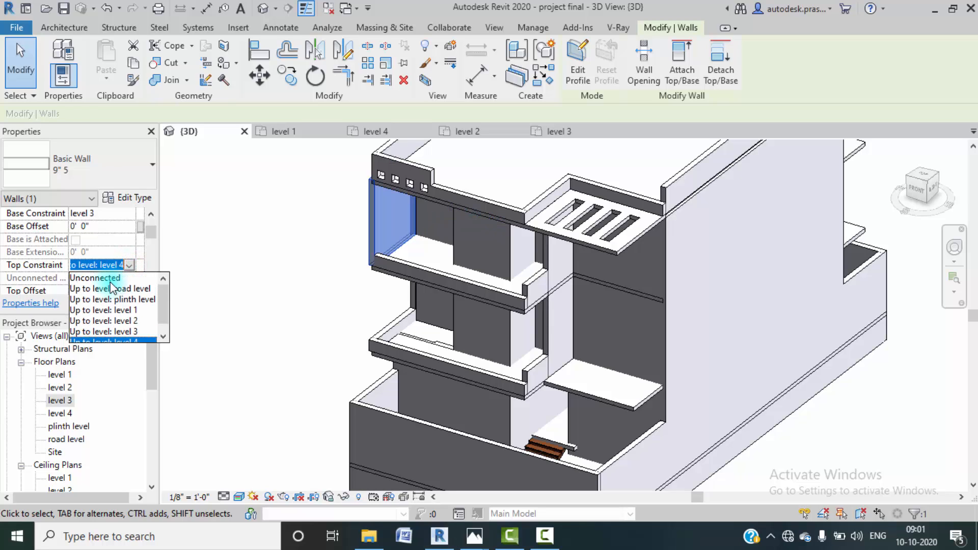
{"action": "left_click", "coordinate": [110, 279]}
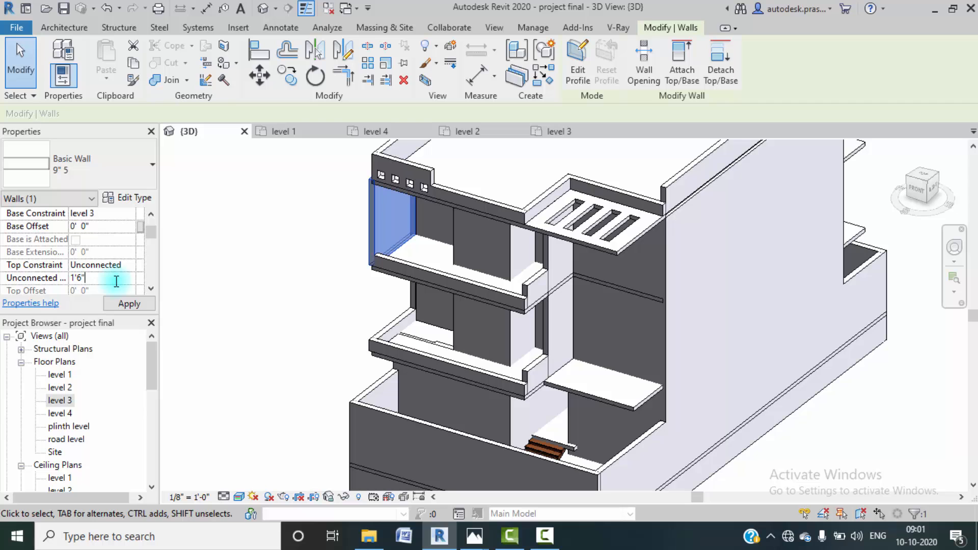
{"action": "left_click", "coordinate": [122, 305]}
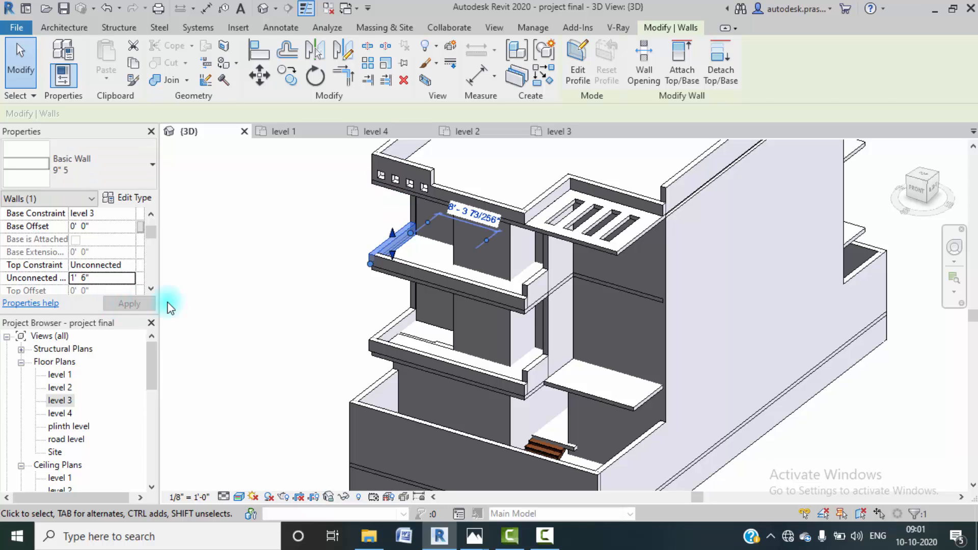
{"action": "left_click", "coordinate": [276, 289]}
{"action": "middle_click_drag", "start_coordinate": [357, 347], "coordinate": [329, 355], "text": "shift"}
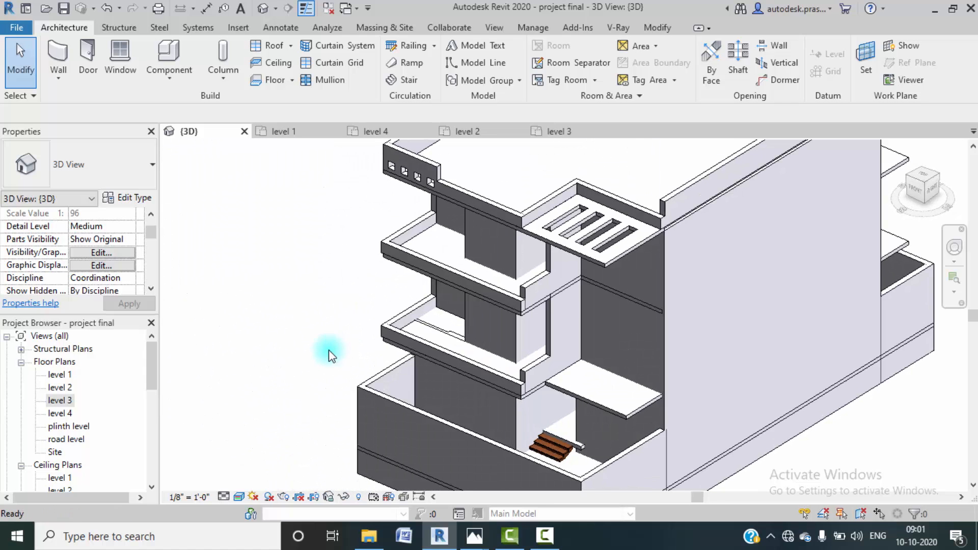
- Check the rendered elevation in Photos and set the shortened level 3 side wall's unconnected height to 1' 6" in Revit
{"action": "mouse_move", "coordinate": [481, 542]}
{"action": "left_click", "coordinate": [431, 438]}
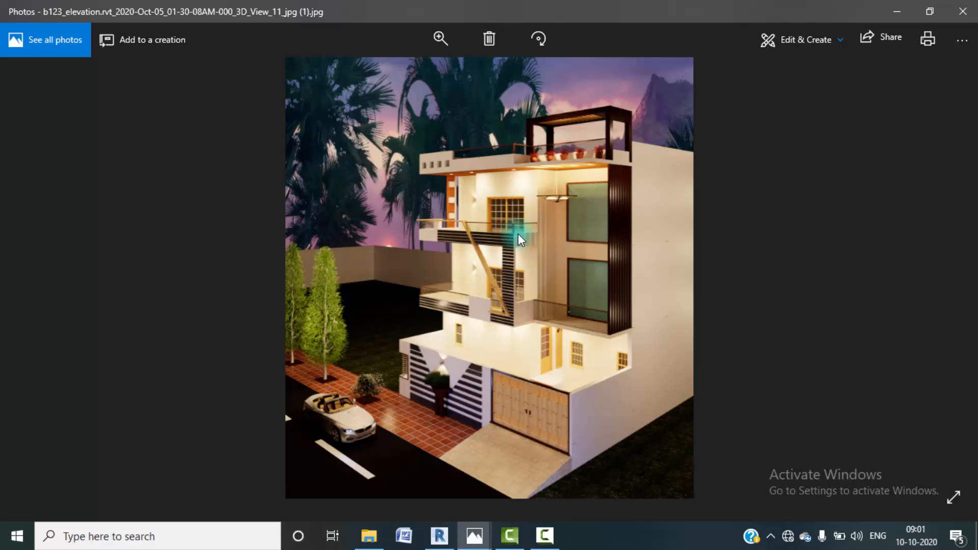
{"action": "left_click", "coordinate": [897, 11]}
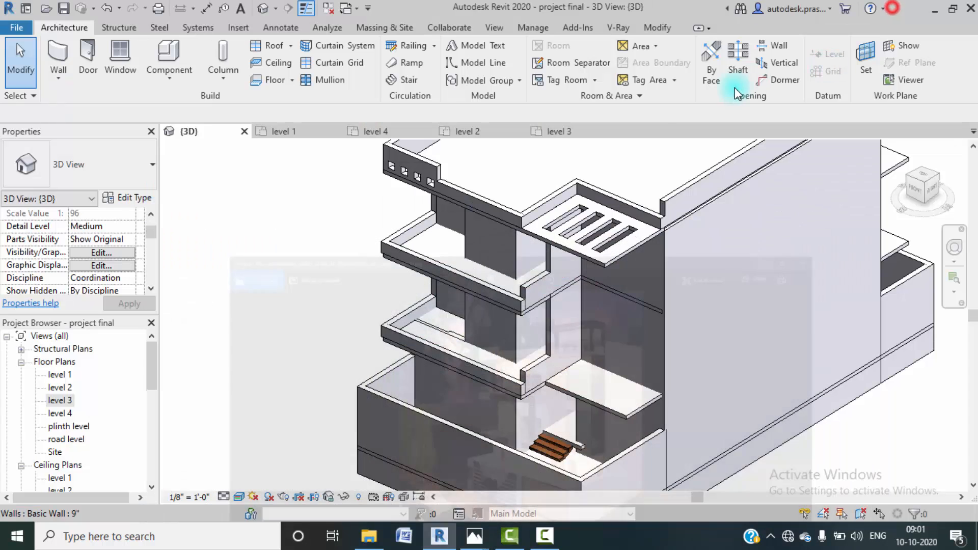
{"action": "left_click", "coordinate": [535, 285]}
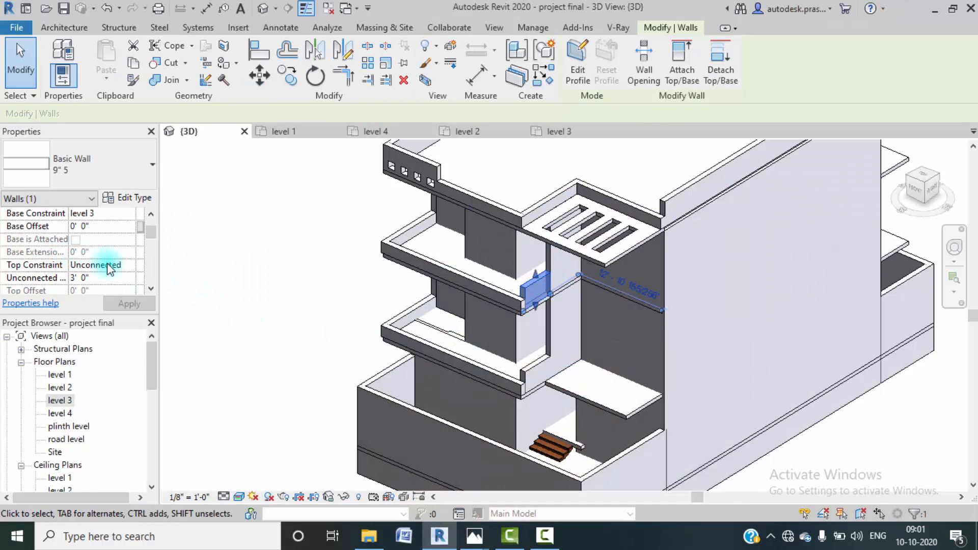
{"action": "left_click", "coordinate": [121, 279]}
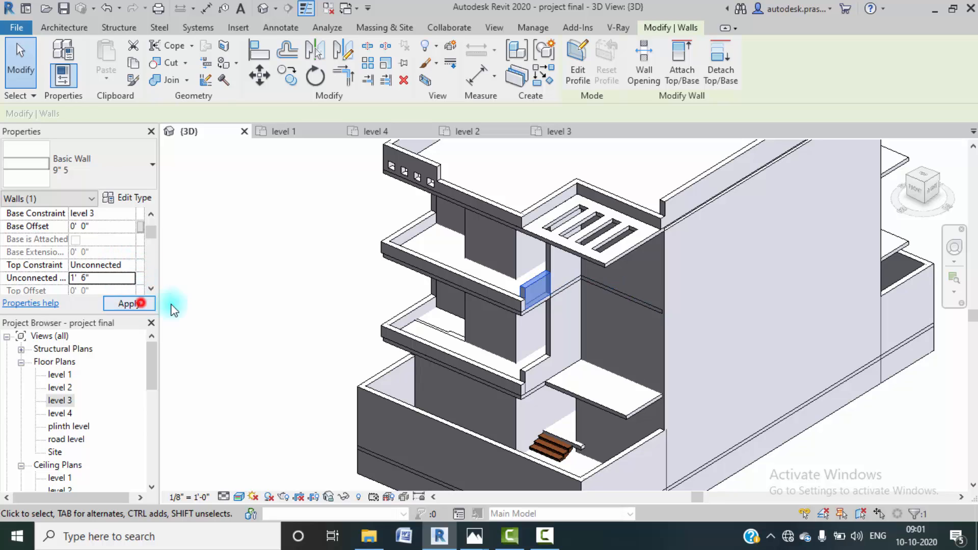
{"action": "left_click", "coordinate": [284, 304]}
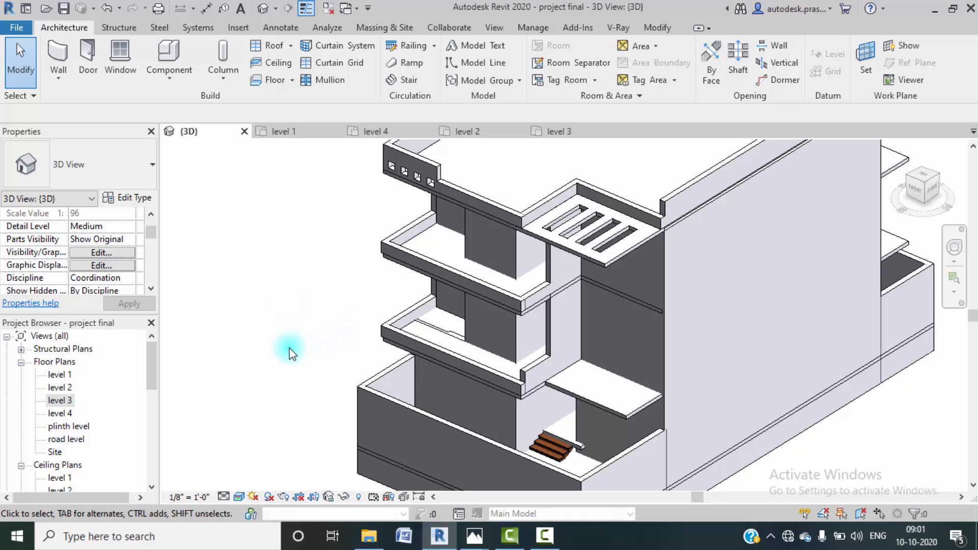
- Review the balcony front in the Photos rendering and start an in-place Generic Models component in Revit's level 2 plan
{"action": "middle_click_drag", "start_coordinate": [289, 353], "coordinate": [345, 342], "text": "shift"}
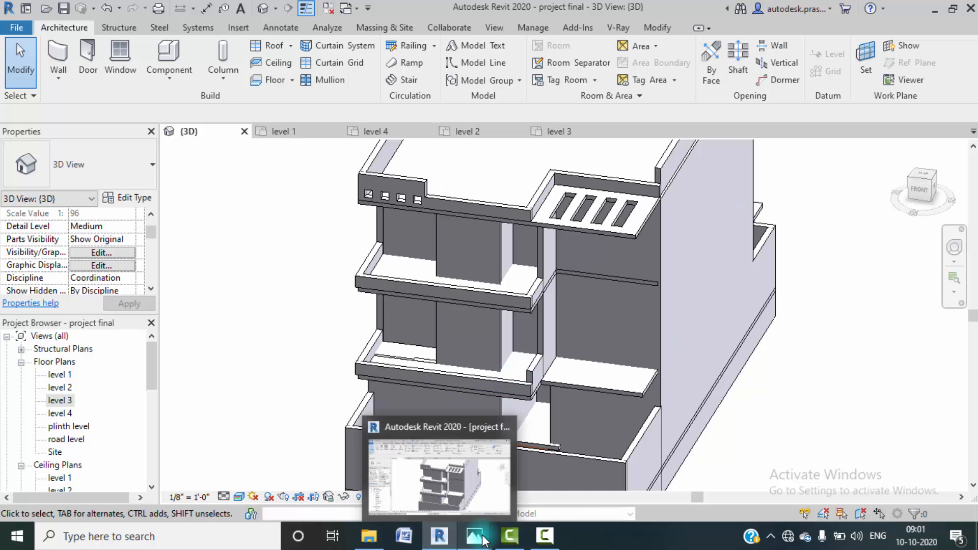
{"action": "mouse_move", "coordinate": [475, 536]}
{"action": "left_click", "coordinate": [429, 490]}
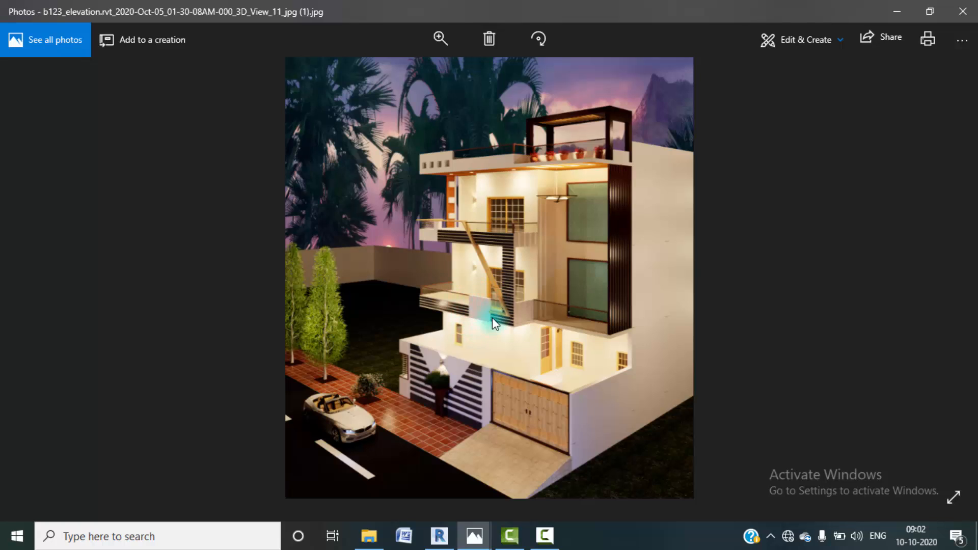
{"action": "left_click", "coordinate": [896, 12]}
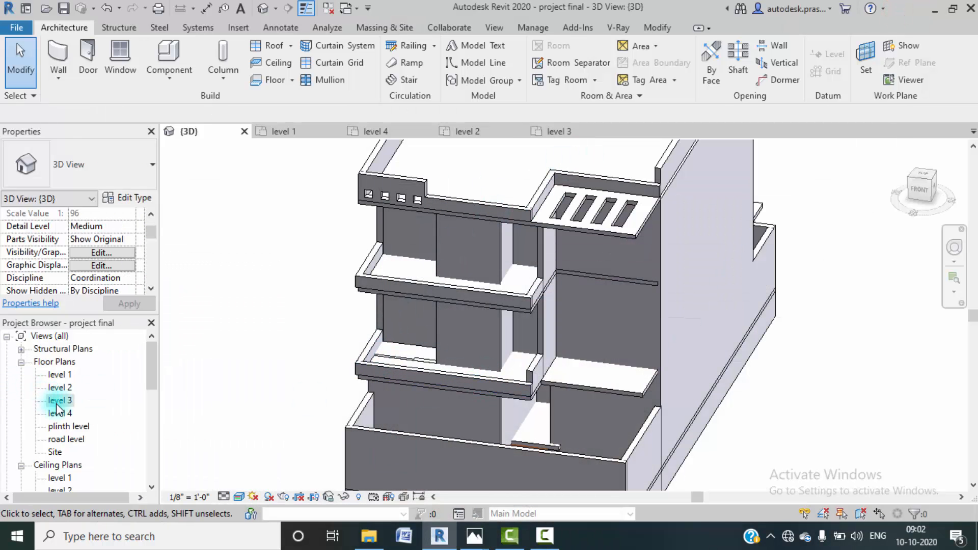
{"action": "double_click", "coordinate": [57, 387]}
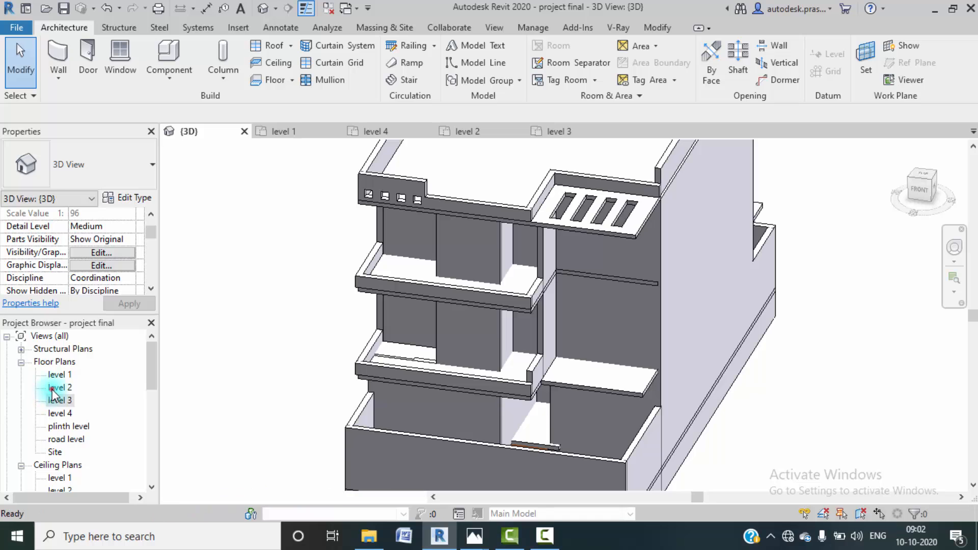
{"action": "scroll", "coordinate": [405, 341], "scroll_direction": "down", "scroll_amount": 2}
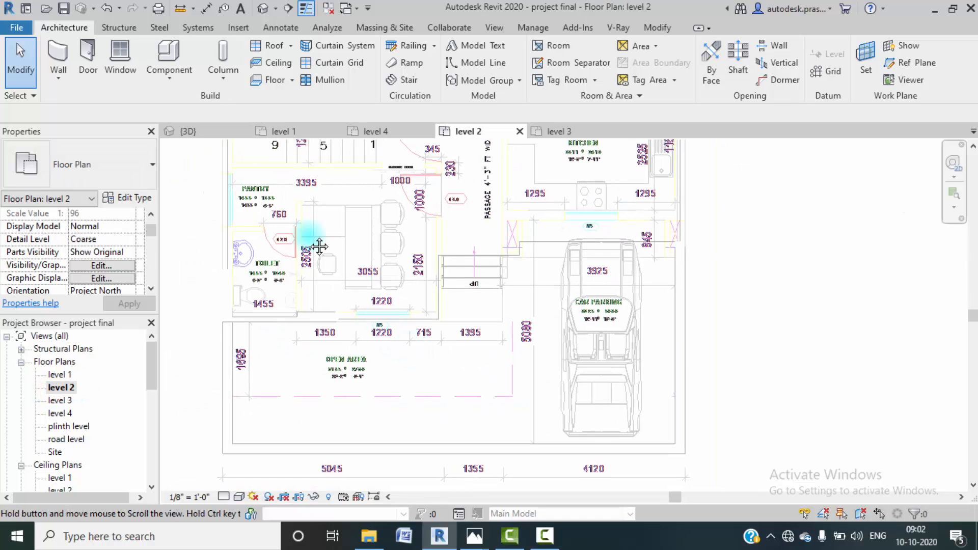
{"action": "left_click", "coordinate": [169, 71]}
{"action": "left_click", "coordinate": [195, 131]}
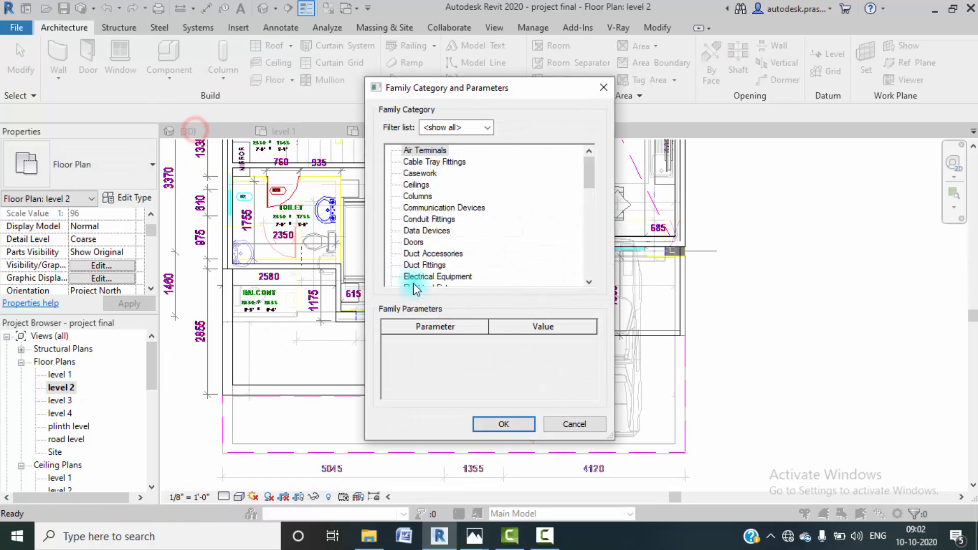
{"action": "scroll", "coordinate": [437, 260], "scroll_direction": "down", "scroll_amount": 3}
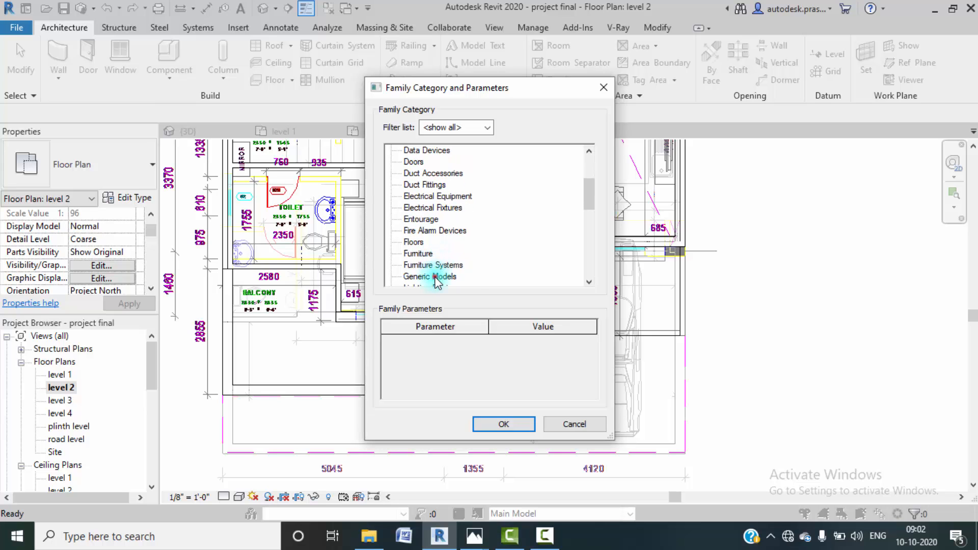
{"action": "left_click", "coordinate": [437, 277]}
{"action": "left_click", "coordinate": [503, 423]}
{"action": "left_click", "coordinate": [487, 294]}
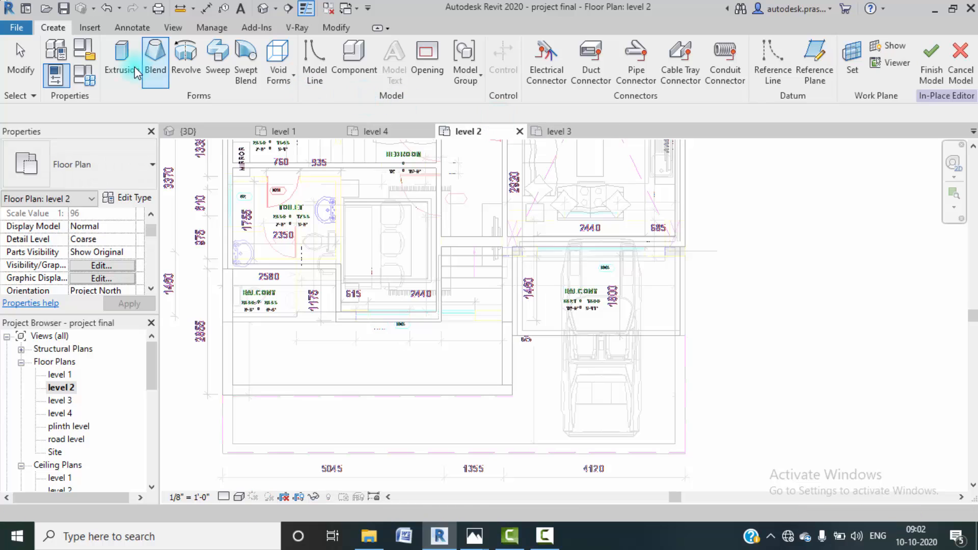
- Sketch a rectangular extrusion profile about 4' 8" by 8" within the thickness of the level 2 balcony's front wall
{"action": "left_click", "coordinate": [132, 71]}
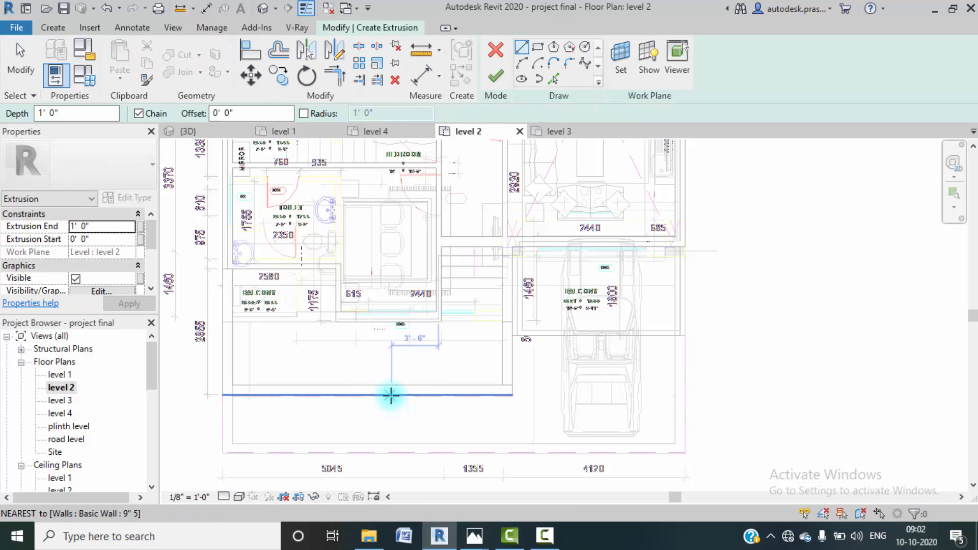
{"action": "scroll", "coordinate": [390, 393], "scroll_direction": "up", "scroll_amount": 2}
{"action": "left_click", "coordinate": [537, 46]}
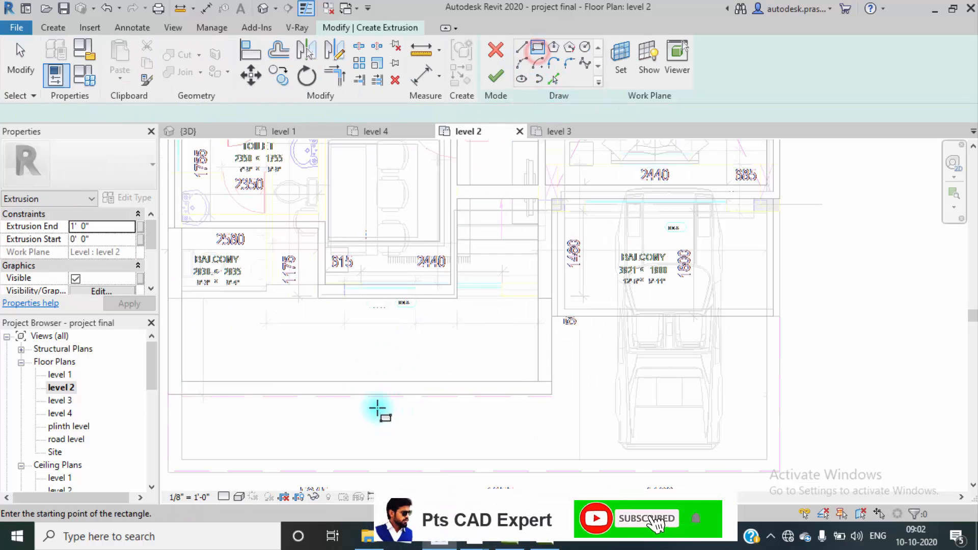
{"action": "left_click", "coordinate": [366, 394]}
{"action": "scroll", "coordinate": [443, 400], "scroll_direction": "up", "scroll_amount": 4}
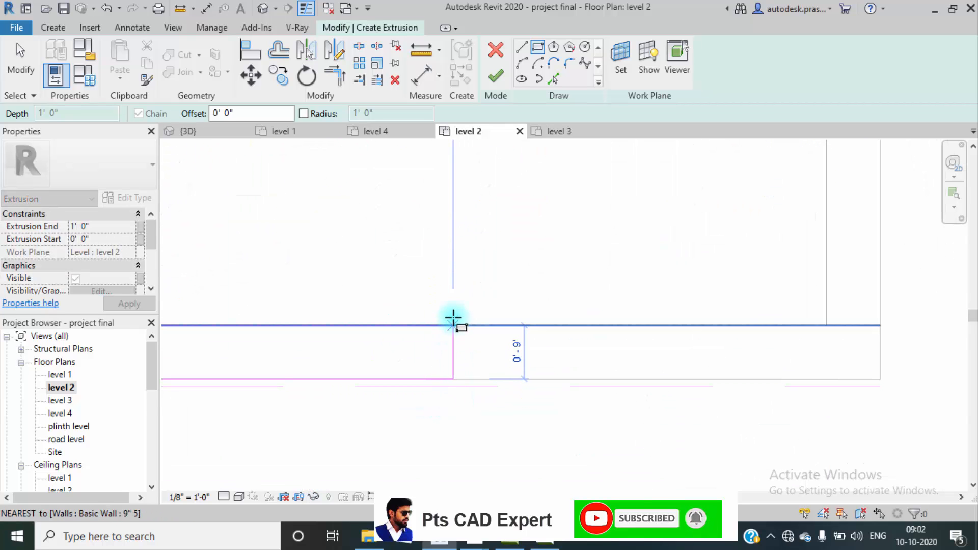
{"action": "left_click", "coordinate": [453, 337]}
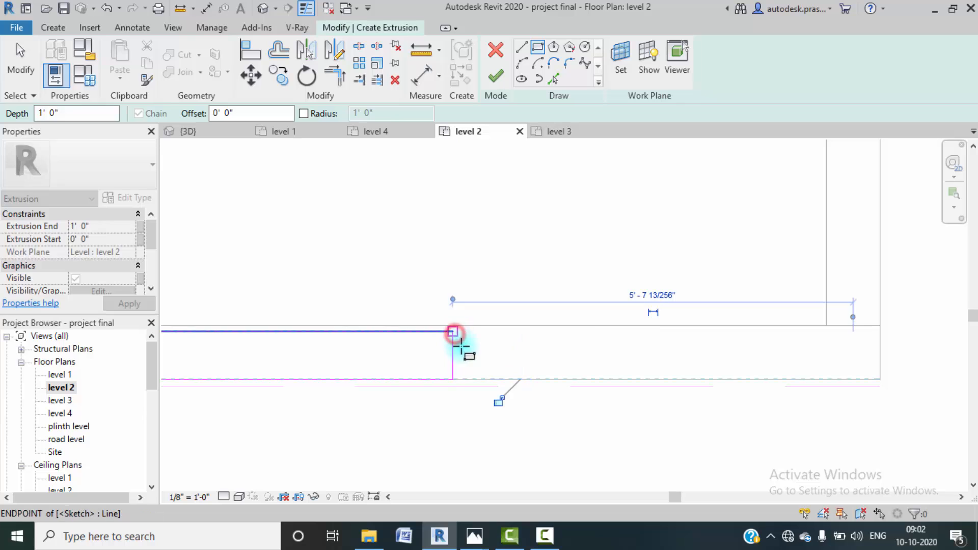
{"action": "key", "text": "Escape"}
{"action": "key", "text": "Escape"}
- Move the profile's outer edge about 1 1/4" outward to the dashed plan line beyond the wall face and finish the extrusion sketch
{"action": "left_click", "coordinate": [407, 379]}
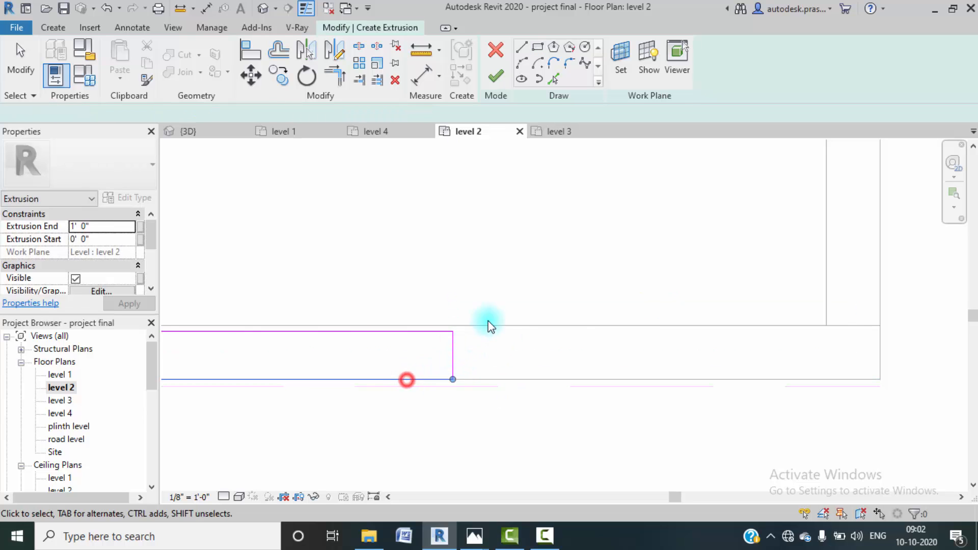
{"action": "middle_click_drag", "start_coordinate": [535, 366], "coordinate": [663, 351]}
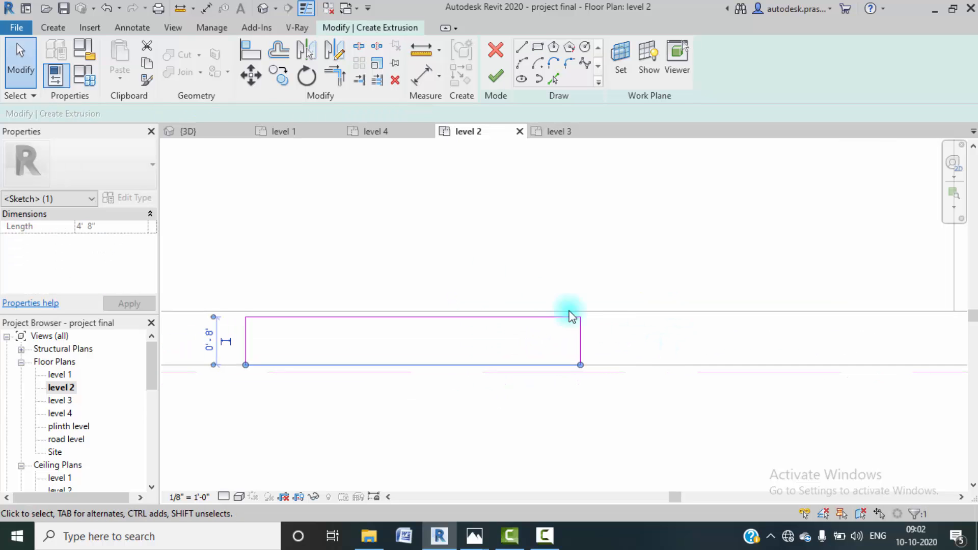
{"action": "left_click", "coordinate": [244, 83]}
{"action": "left_click", "coordinate": [246, 365]}
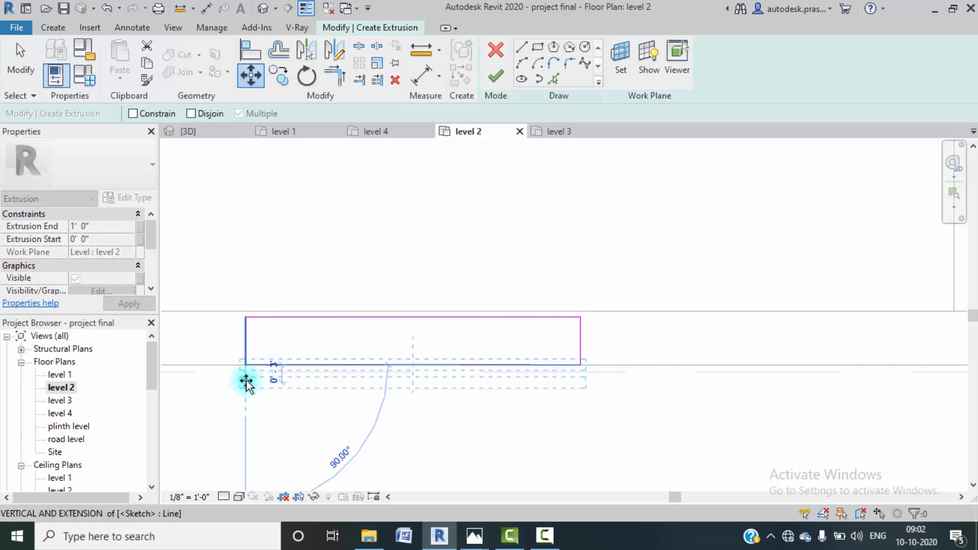
{"action": "scroll", "coordinate": [246, 380], "scroll_direction": "up", "scroll_amount": 3}
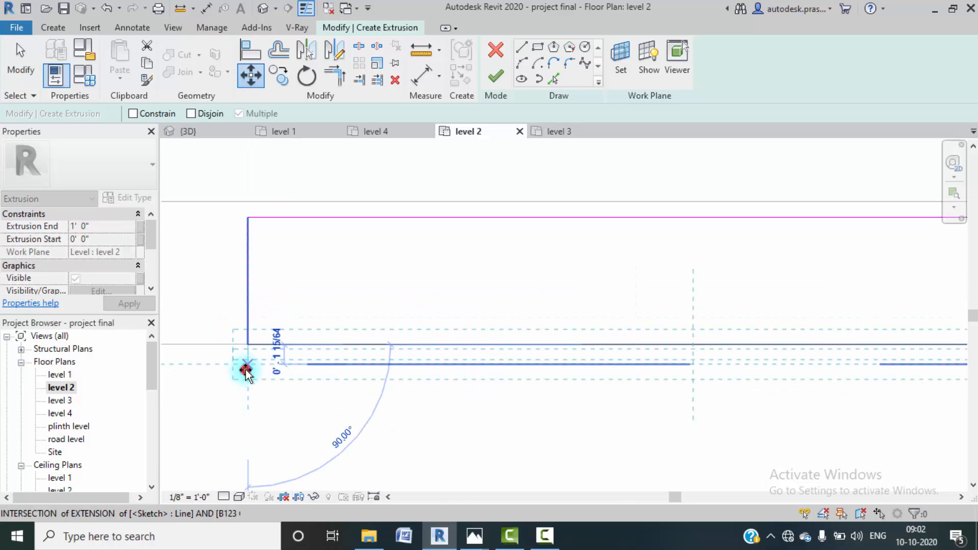
{"action": "left_click", "coordinate": [246, 369]}
{"action": "scroll", "coordinate": [278, 382], "scroll_direction": "down", "scroll_amount": 5}
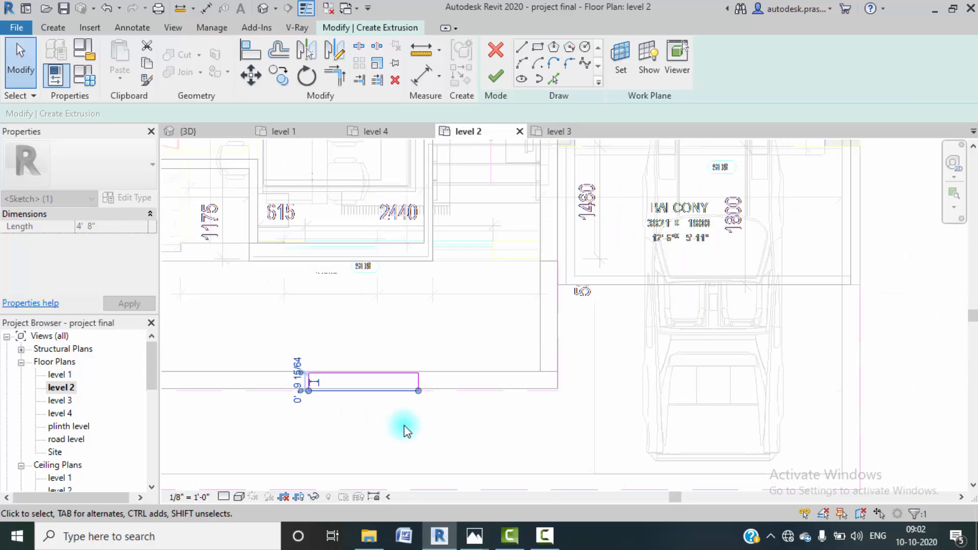
{"action": "middle_click_drag", "start_coordinate": [406, 430], "coordinate": [428, 433]}
{"action": "scroll", "coordinate": [491, 436], "scroll_direction": "down", "scroll_amount": 2}
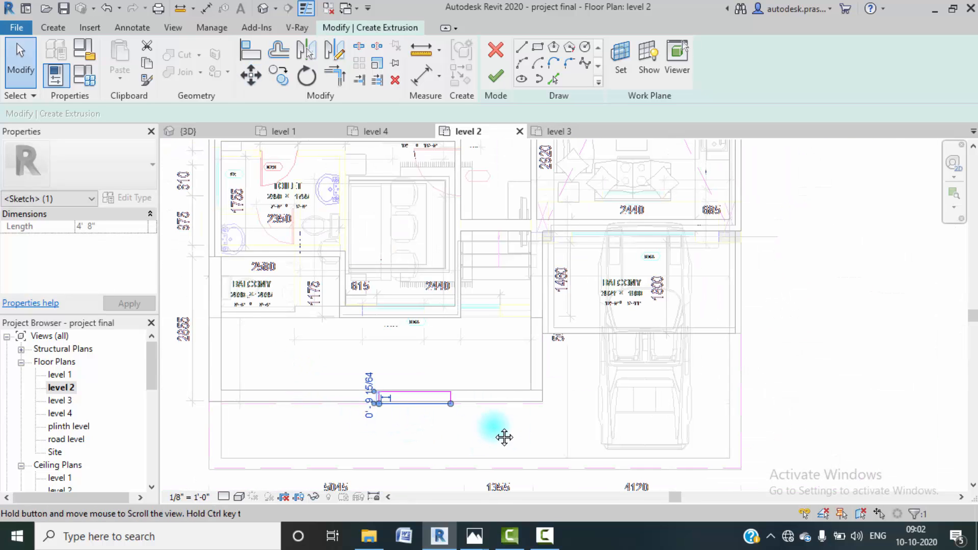
{"action": "left_click", "coordinate": [494, 79]}
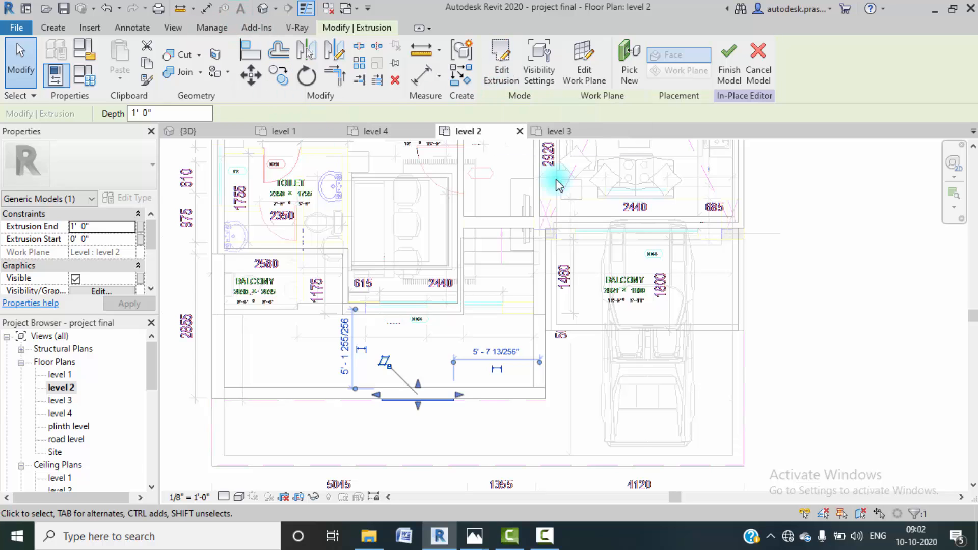
- In the front-facing 3D view, raise the top of the balcony panel extrusion and set its depth to 3'
{"action": "left_click", "coordinate": [263, 9]}
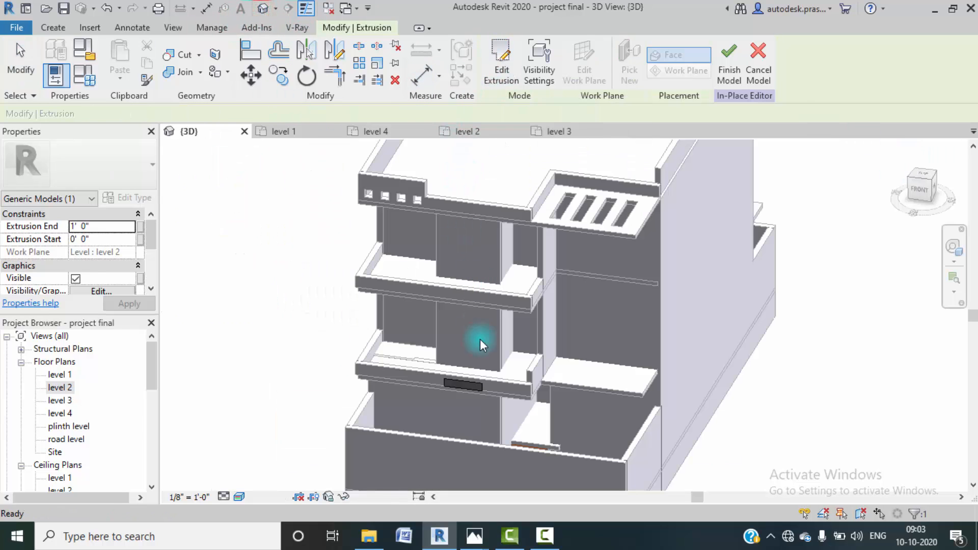
{"action": "scroll", "coordinate": [472, 384], "scroll_direction": "up", "scroll_amount": 3}
{"action": "left_click", "coordinate": [471, 386]}
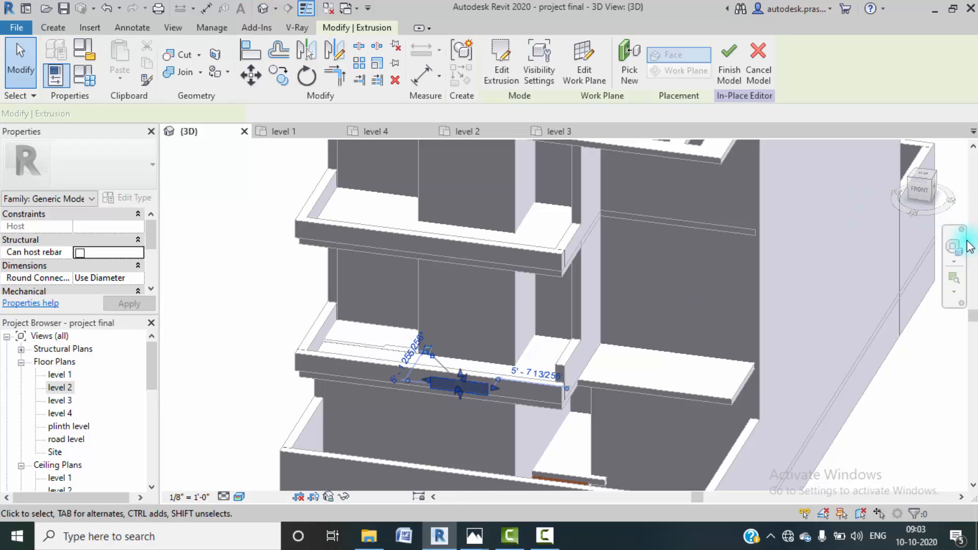
{"action": "left_click", "coordinate": [921, 192]}
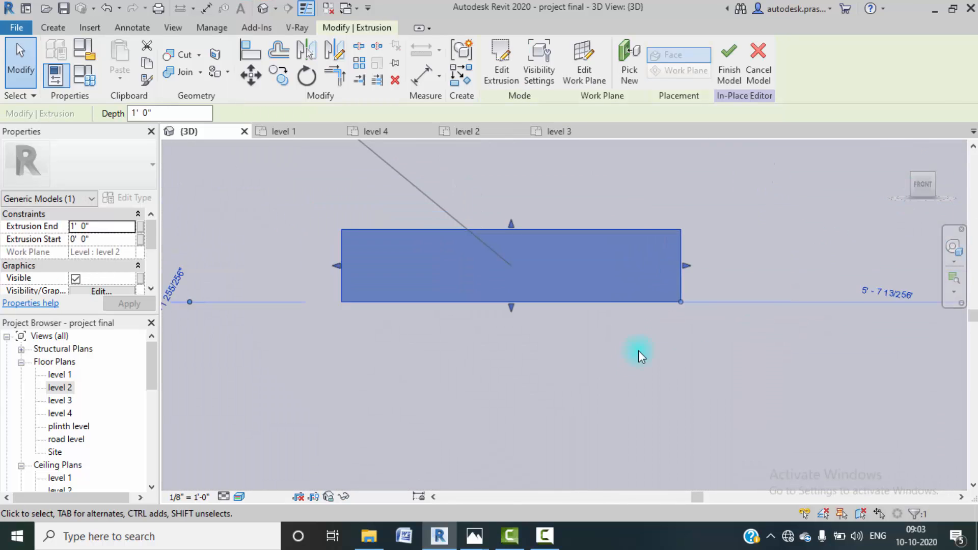
{"action": "scroll", "coordinate": [624, 369], "scroll_direction": "down", "scroll_amount": 3}
{"action": "middle_click_drag", "start_coordinate": [629, 375], "coordinate": [594, 391]}
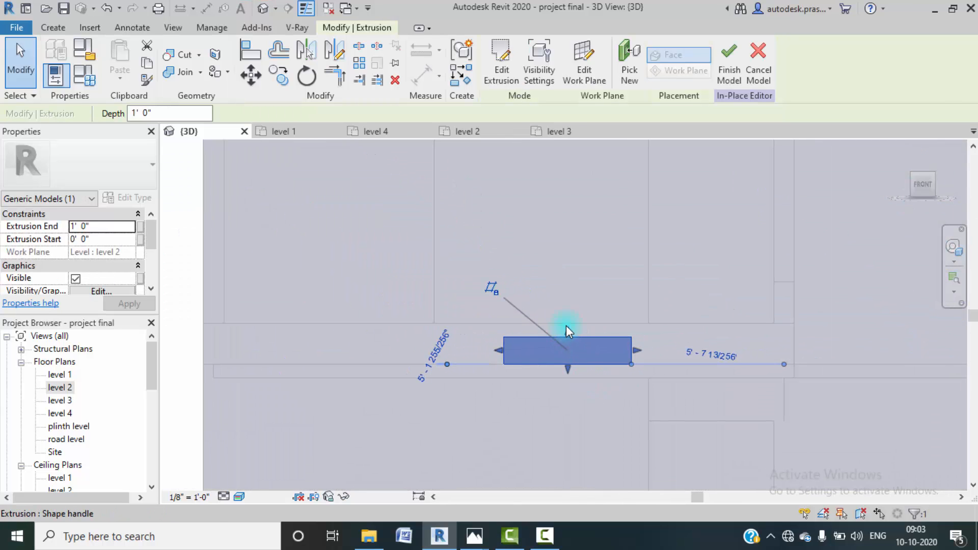
{"action": "left_click_drag", "start_coordinate": [566, 326], "coordinate": [564, 266]}
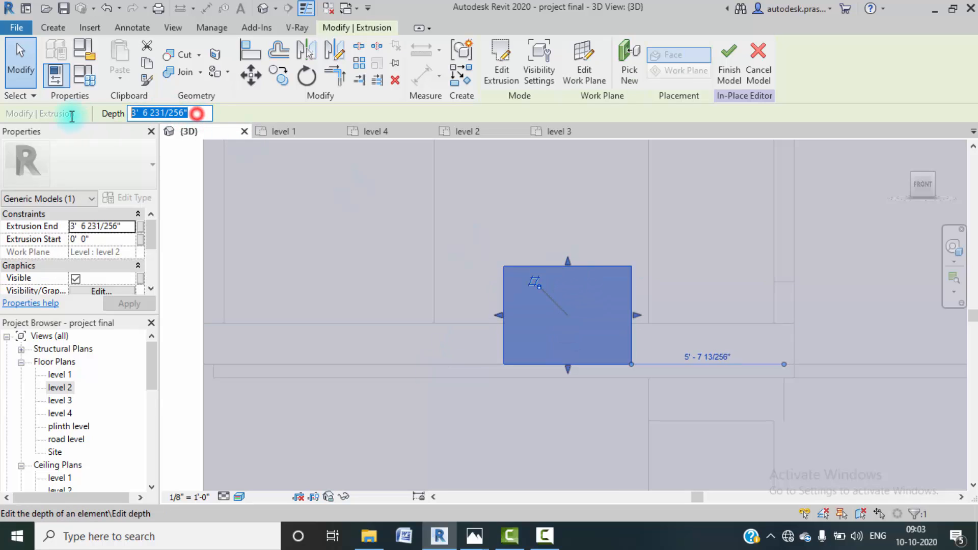
{"action": "key", "text": "Return"}
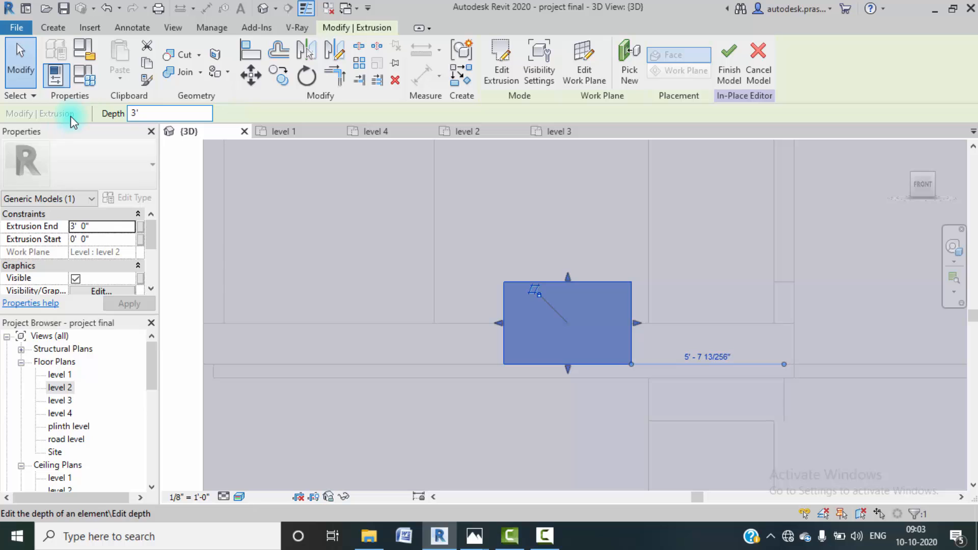
- Examine the 3' panel extrusion on the level 2 balcony front and compare it with the rendered elevation in Photos
{"action": "left_click", "coordinate": [316, 225]}
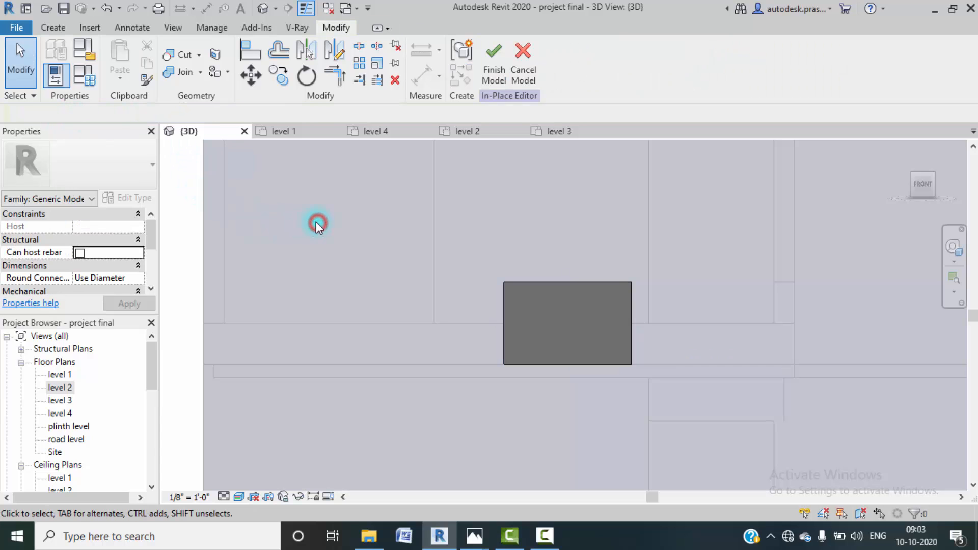
{"action": "middle_click_drag", "start_coordinate": [382, 231], "coordinate": [481, 325], "text": "shift"}
{"action": "middle_click_drag", "start_coordinate": [564, 313], "coordinate": [534, 313], "text": "shift"}
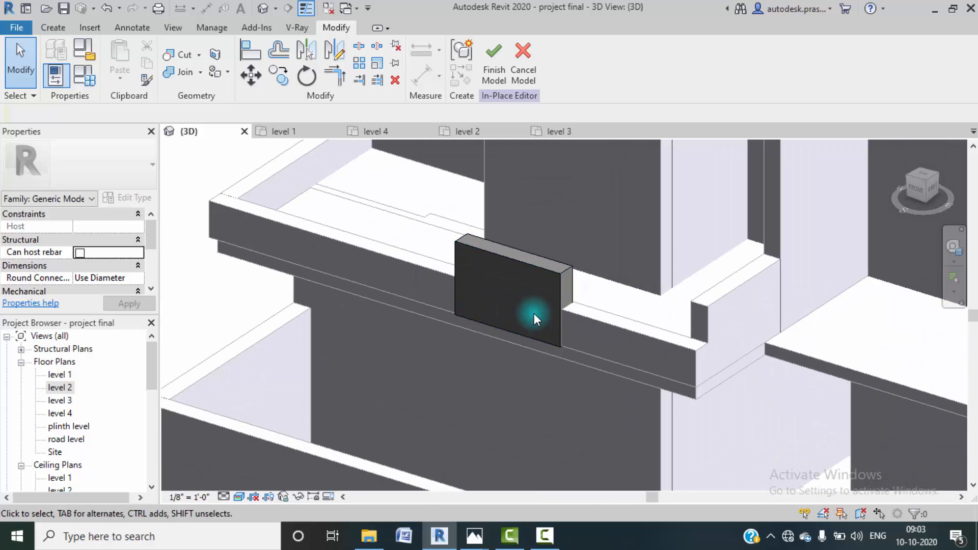
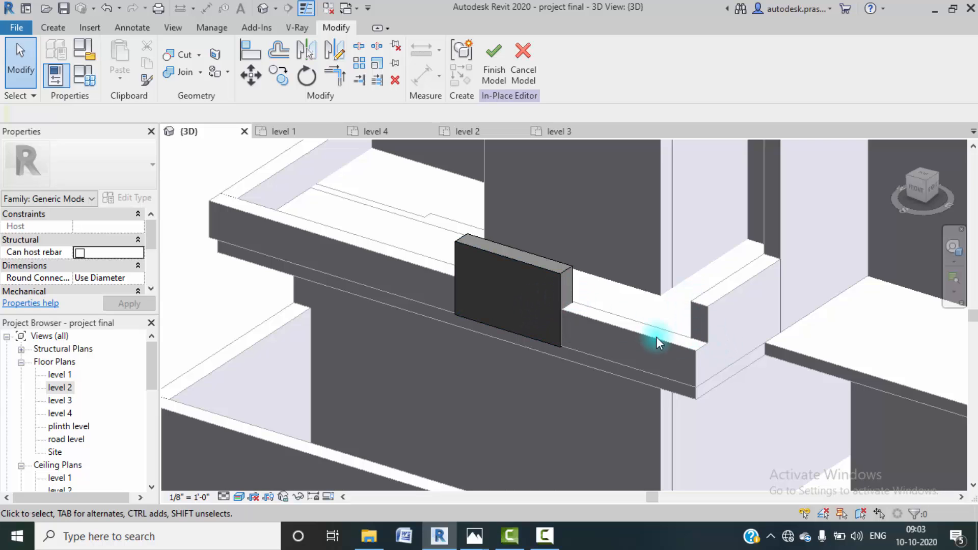
{"action": "middle_click_drag", "start_coordinate": [576, 314], "coordinate": [567, 325], "text": "shift"}
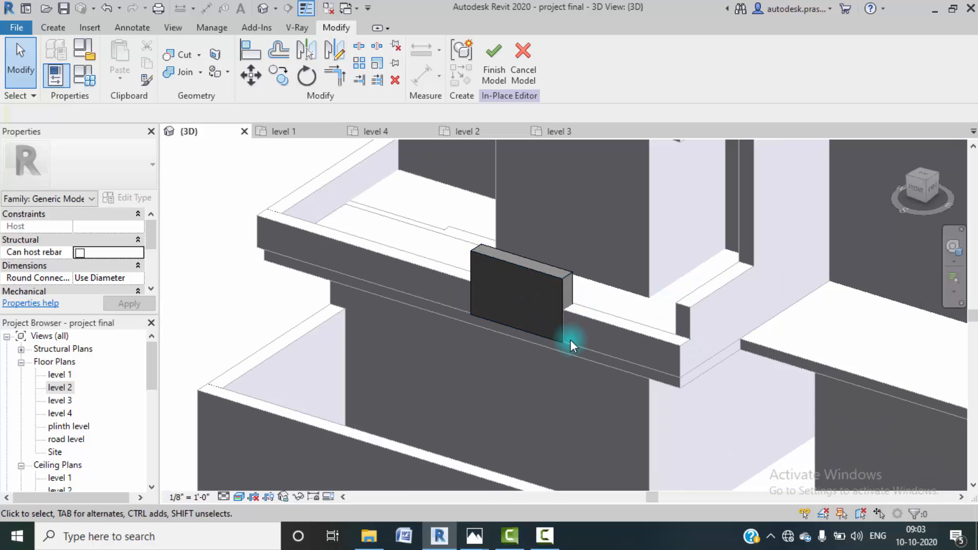
{"action": "mouse_move", "coordinate": [474, 543]}
{"action": "left_click", "coordinate": [418, 496]}
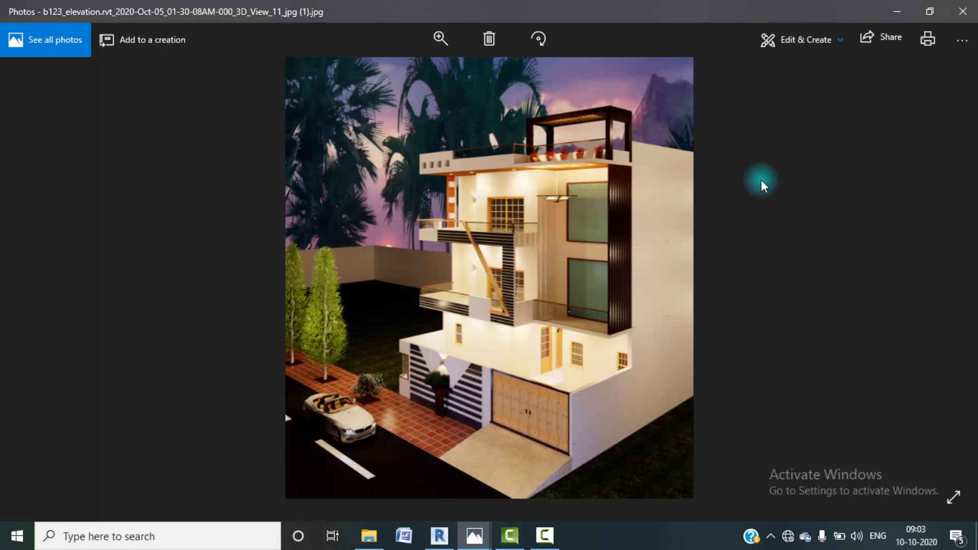
{"action": "left_click", "coordinate": [897, 11]}
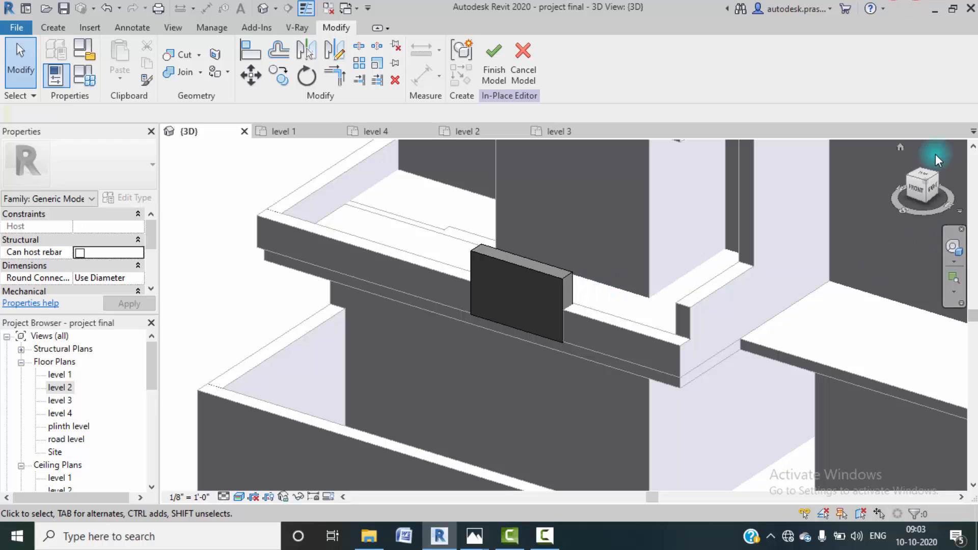
- Back in Revit, show the 3D view from the front in the Hidden Line visual style
{"action": "left_click", "coordinate": [914, 195]}
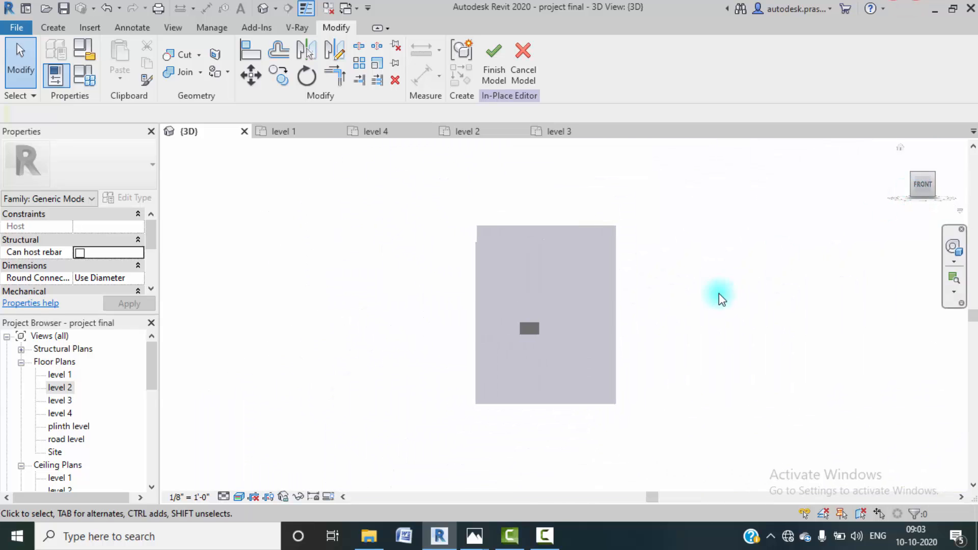
{"action": "left_click", "coordinate": [238, 497]}
{"action": "left_click", "coordinate": [279, 422]}
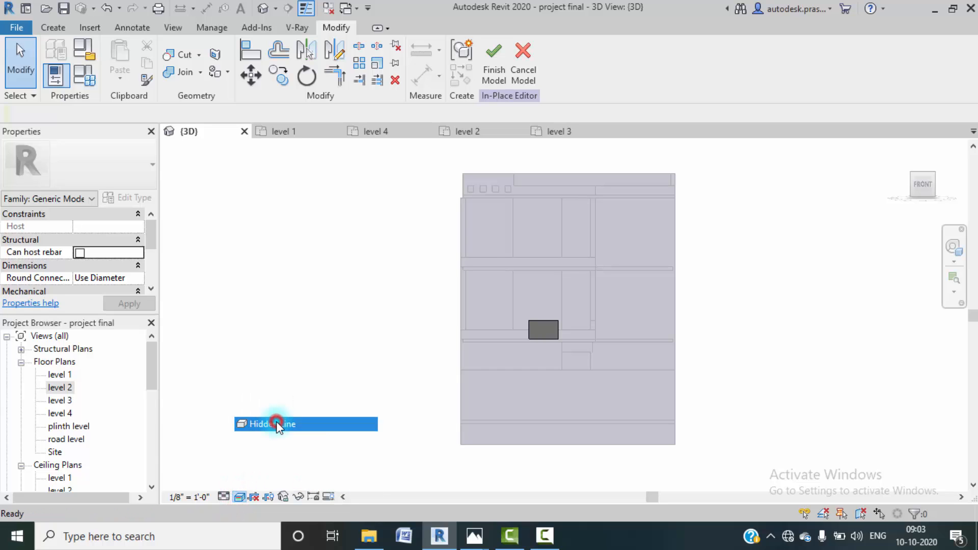
{"action": "scroll", "coordinate": [606, 334], "scroll_direction": "up", "scroll_amount": 4}
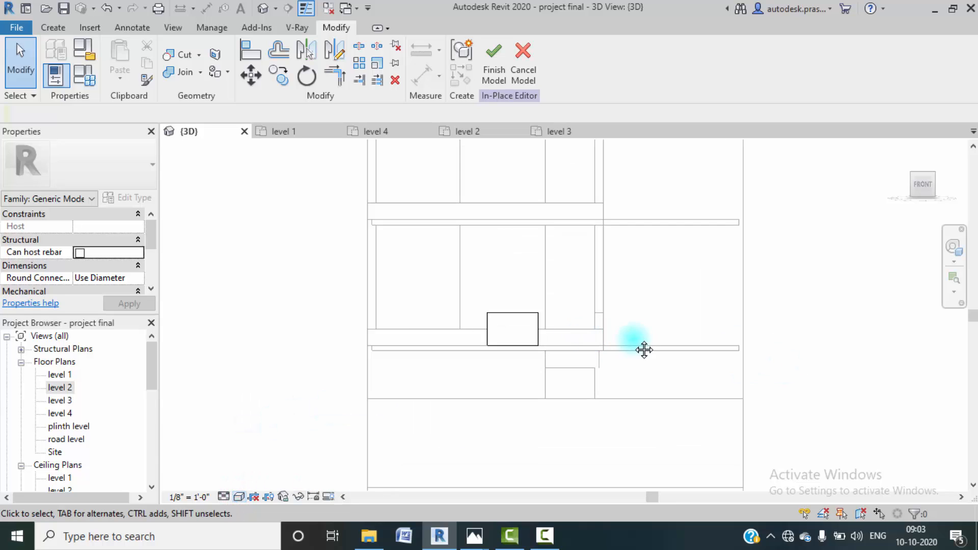
{"action": "left_click", "coordinate": [61, 26]}
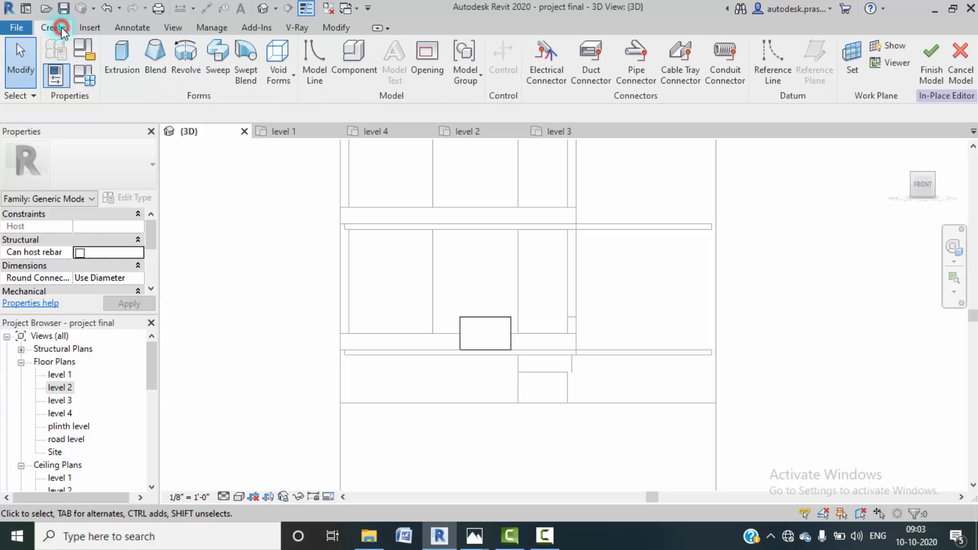
{"action": "left_click", "coordinate": [127, 70]}
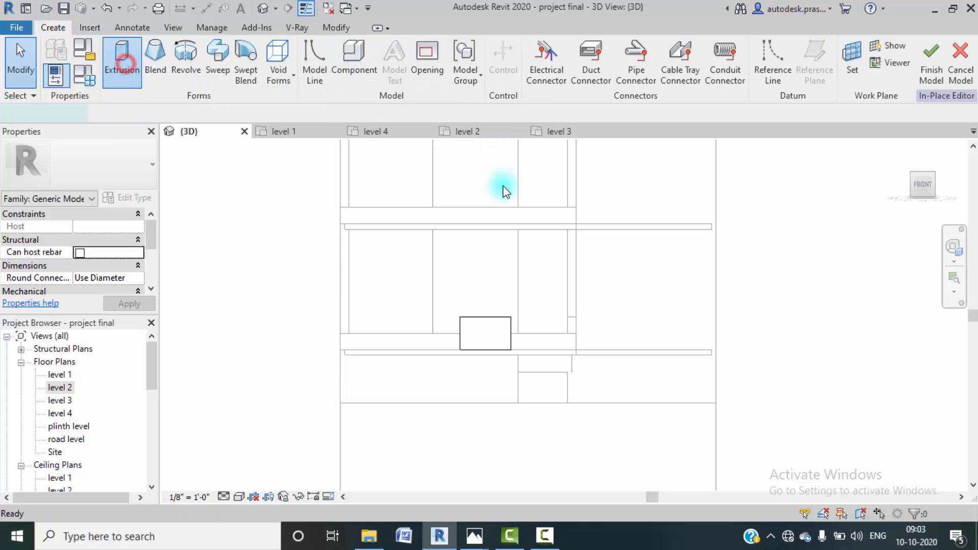
{"action": "left_click", "coordinate": [628, 70]}
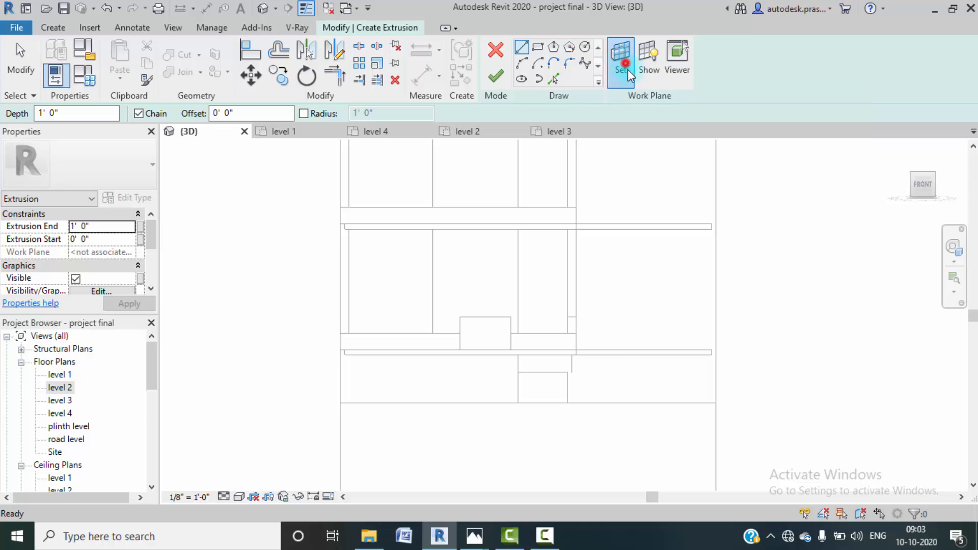
{"action": "left_click", "coordinate": [373, 266]}
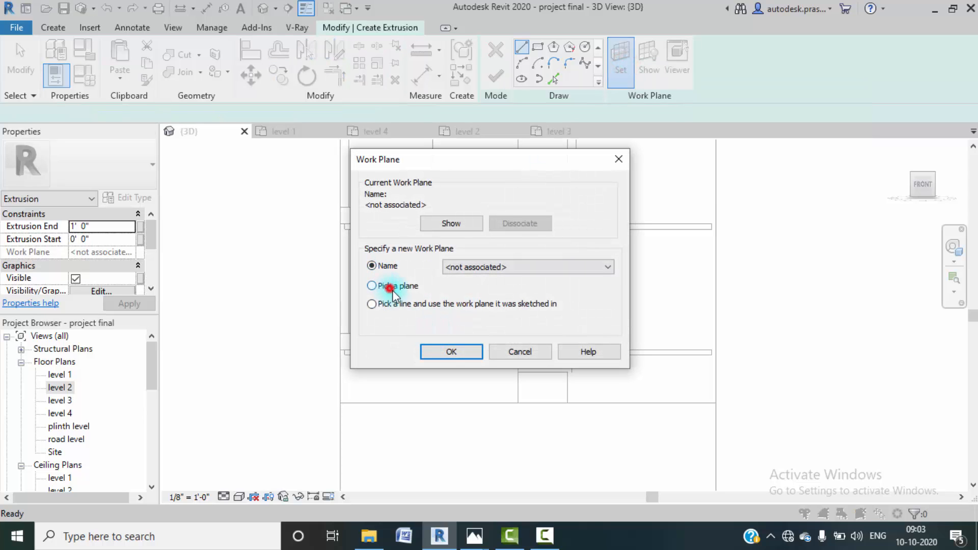
{"action": "left_click", "coordinate": [390, 287]}
{"action": "left_click", "coordinate": [450, 353]}
{"action": "left_click", "coordinate": [423, 341]}
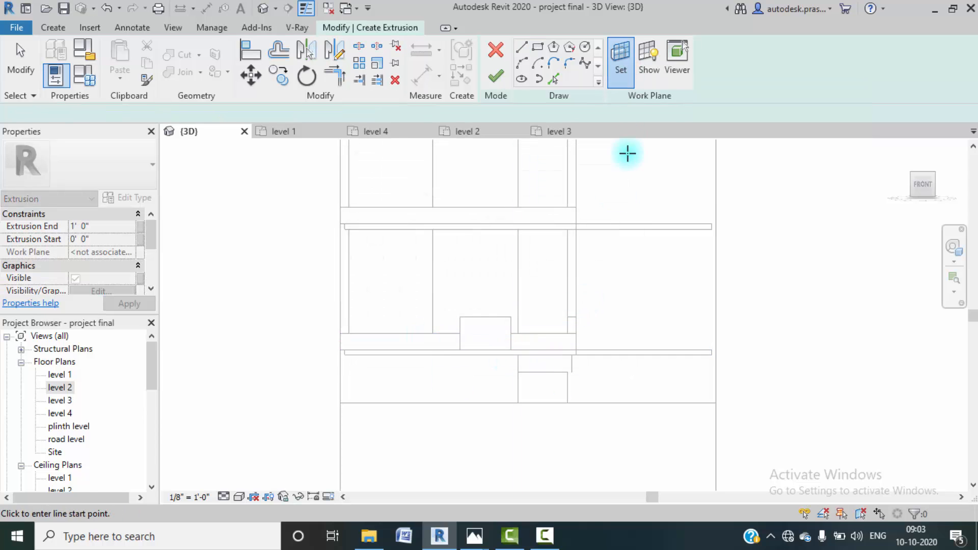
{"action": "left_click", "coordinate": [648, 61]}
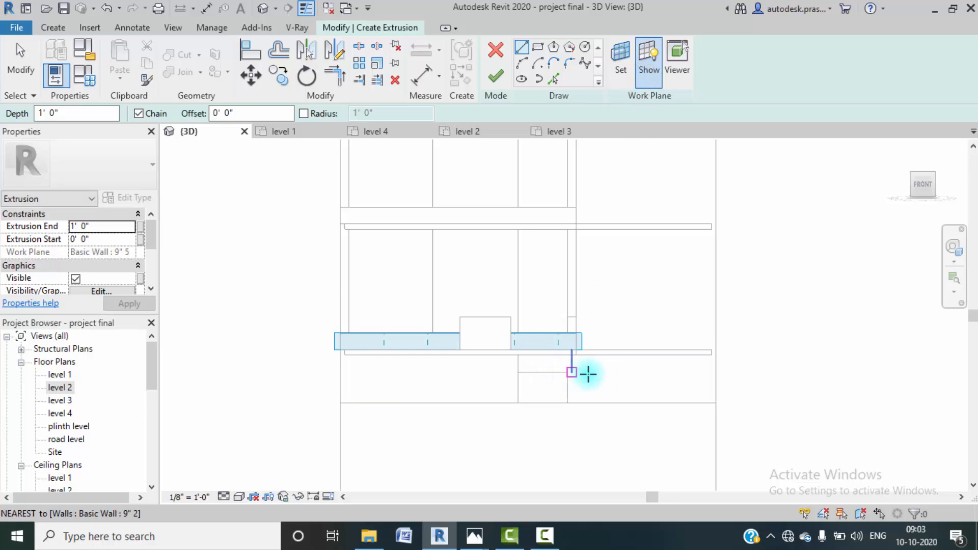
{"action": "left_click", "coordinate": [538, 50]}
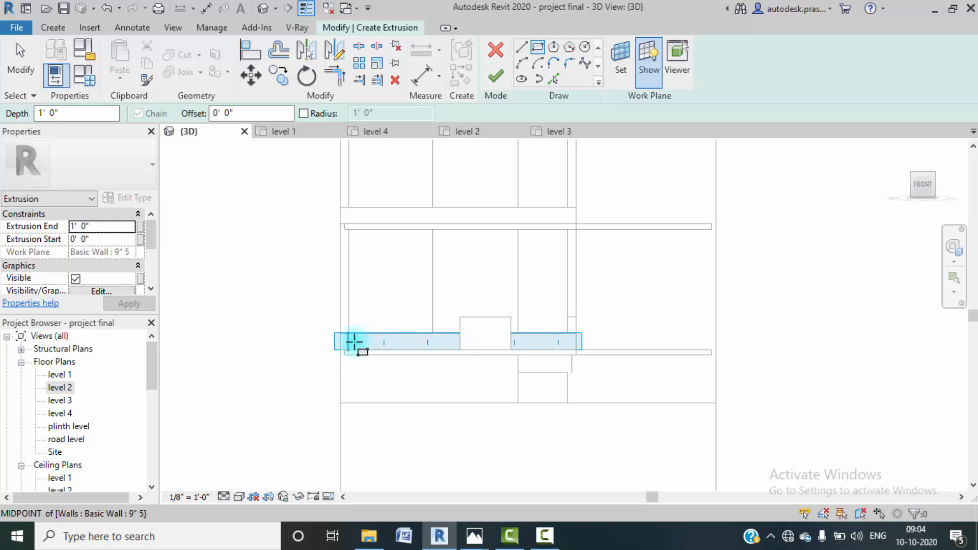
{"action": "scroll", "coordinate": [354, 342], "scroll_direction": "up", "scroll_amount": 3}
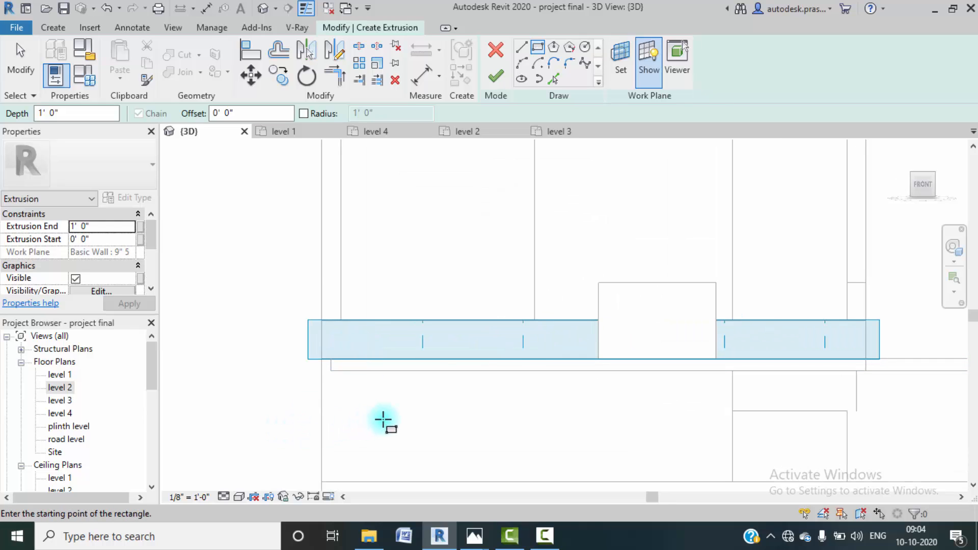
{"action": "key", "text": "Escape"}
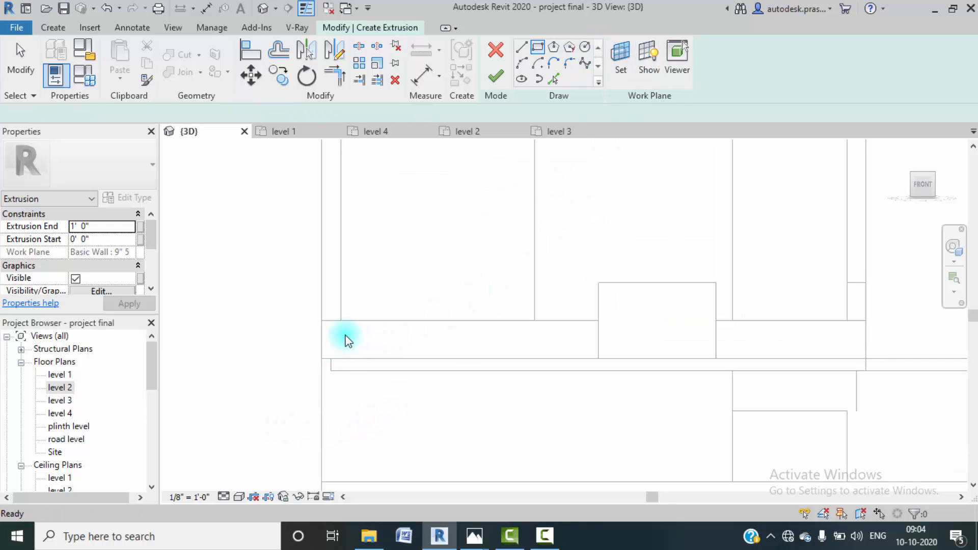
{"action": "left_click", "coordinate": [538, 47]}
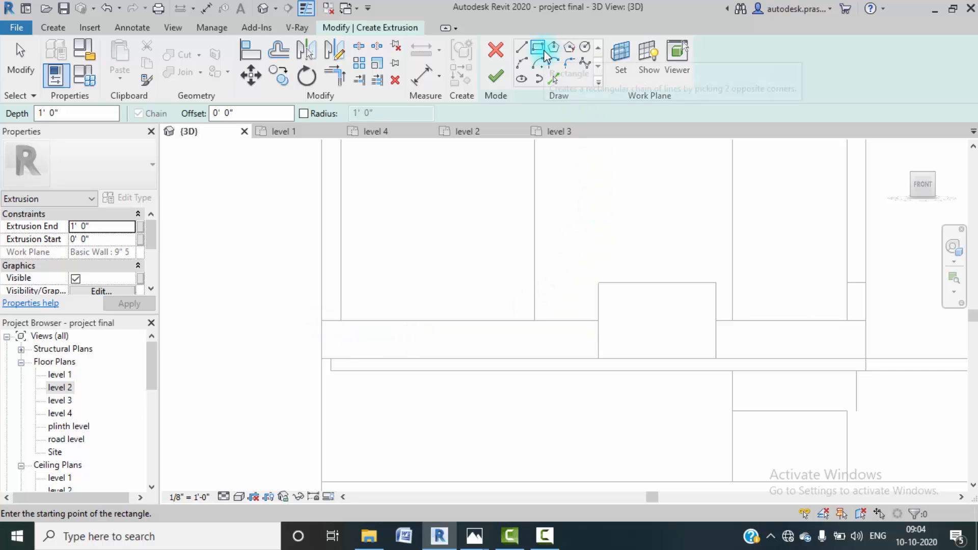
{"action": "middle_click_drag", "start_coordinate": [482, 261], "coordinate": [435, 249]}
{"action": "scroll", "coordinate": [423, 236], "scroll_direction": "down", "scroll_amount": 2}
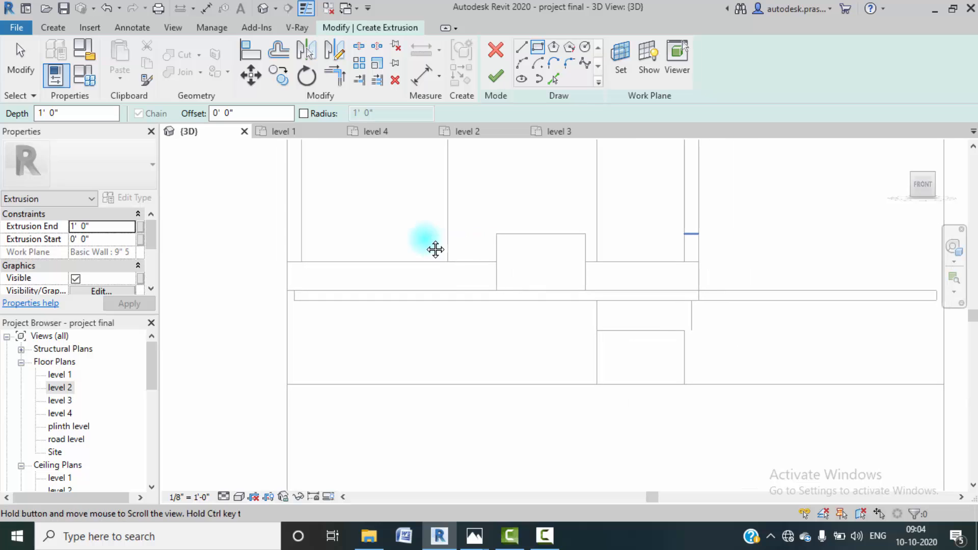
{"action": "left_click", "coordinate": [496, 78]}
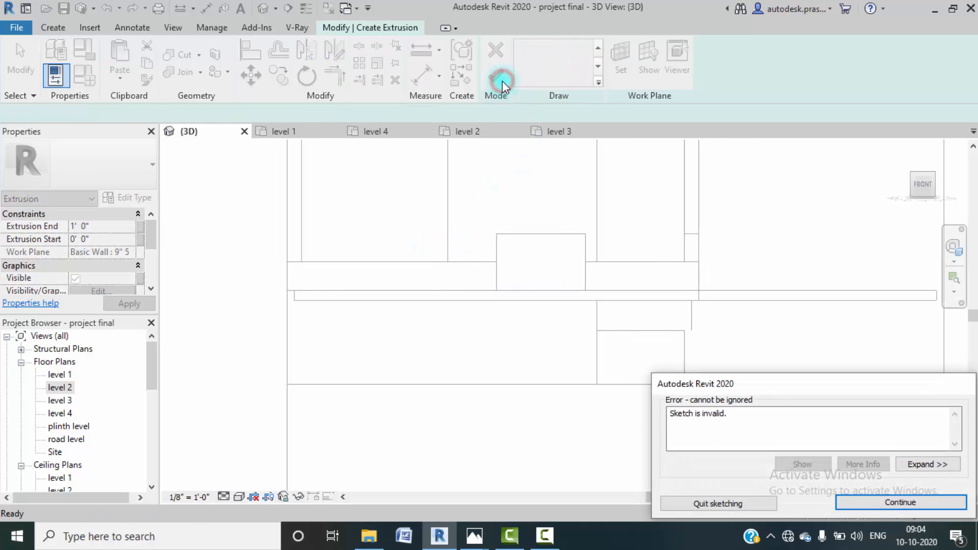
{"action": "left_click", "coordinate": [869, 508]}
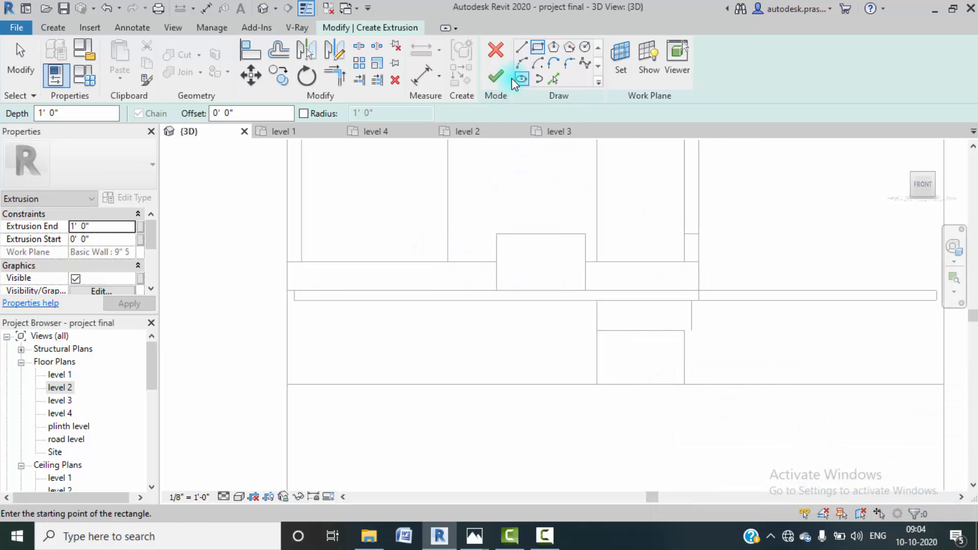
{"action": "left_click", "coordinate": [496, 77]}
{"action": "left_click", "coordinate": [719, 504]}
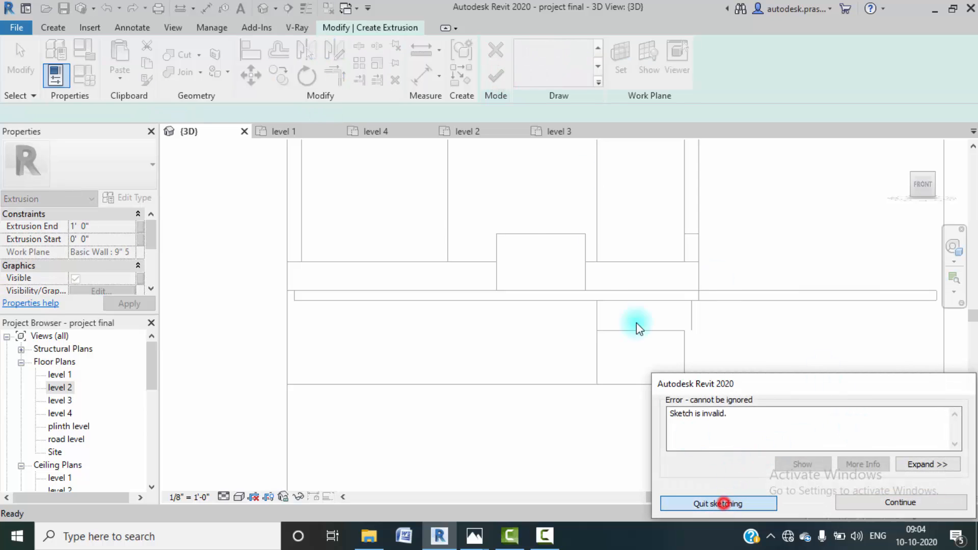
{"action": "left_click", "coordinate": [528, 278]}
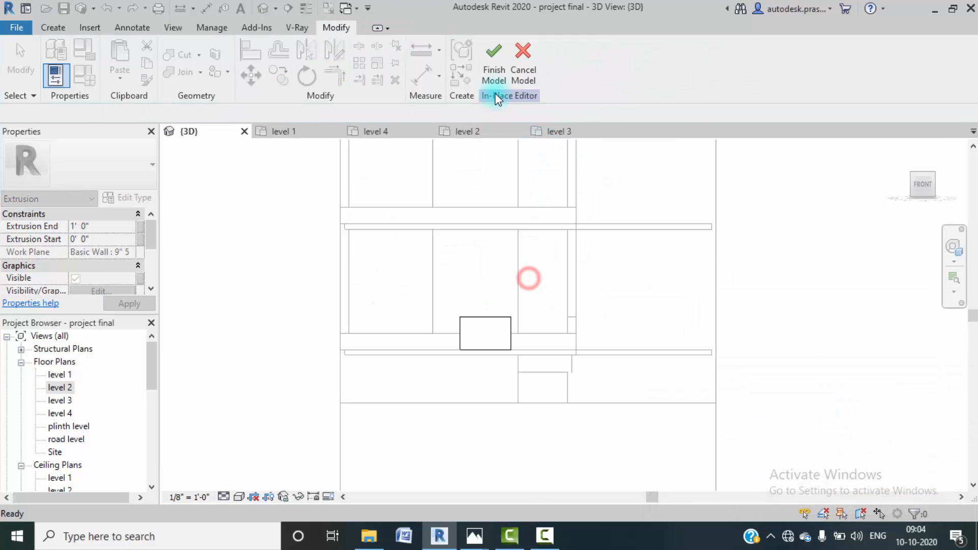
- Finish the in-place balcony panel model and return the 3D view to a shaded display
{"action": "left_click", "coordinate": [498, 60]}
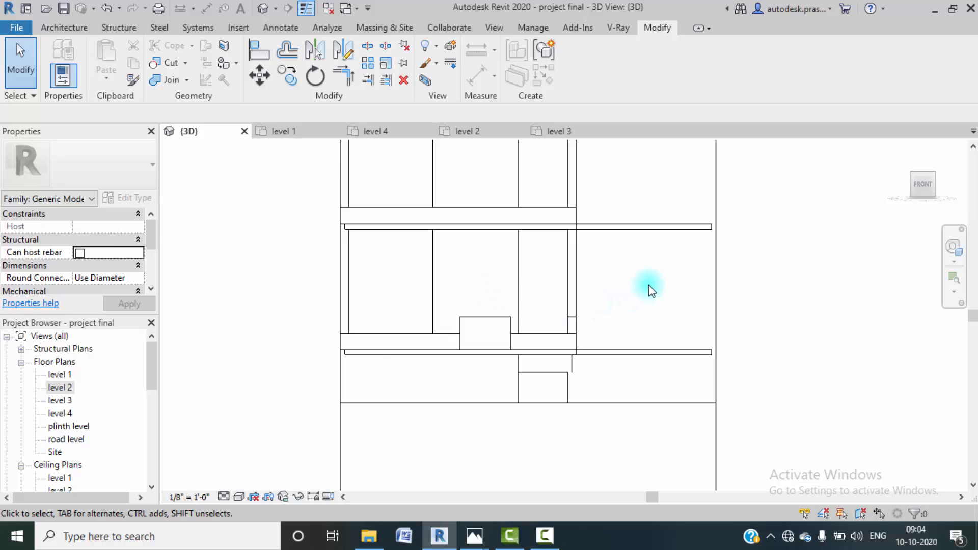
{"action": "scroll", "coordinate": [649, 285], "scroll_direction": "down", "scroll_amount": 3}
{"action": "middle_click_drag", "start_coordinate": [698, 291], "coordinate": [586, 392], "text": "shift"}
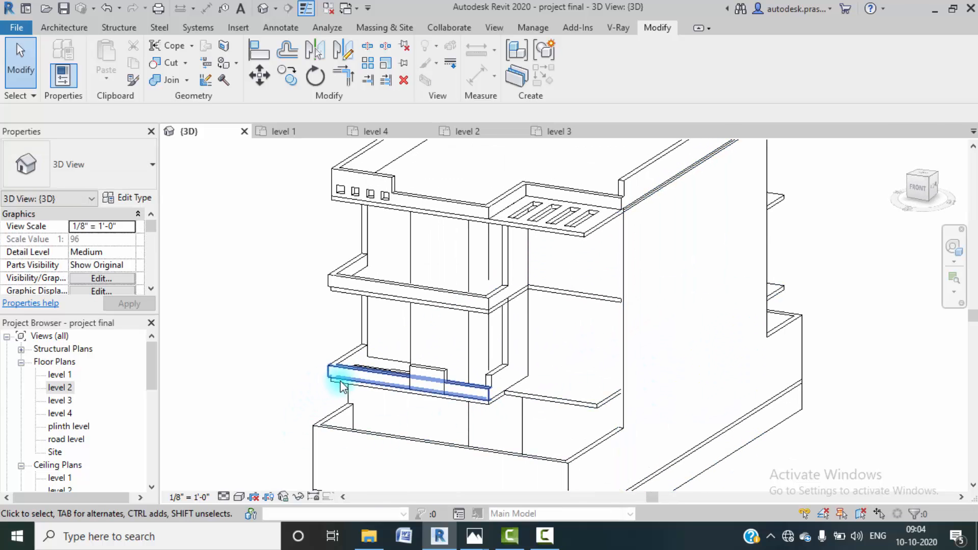
{"action": "scroll", "coordinate": [341, 382], "scroll_direction": "up", "scroll_amount": 2}
{"action": "middle_click_drag", "start_coordinate": [387, 405], "coordinate": [384, 359]}
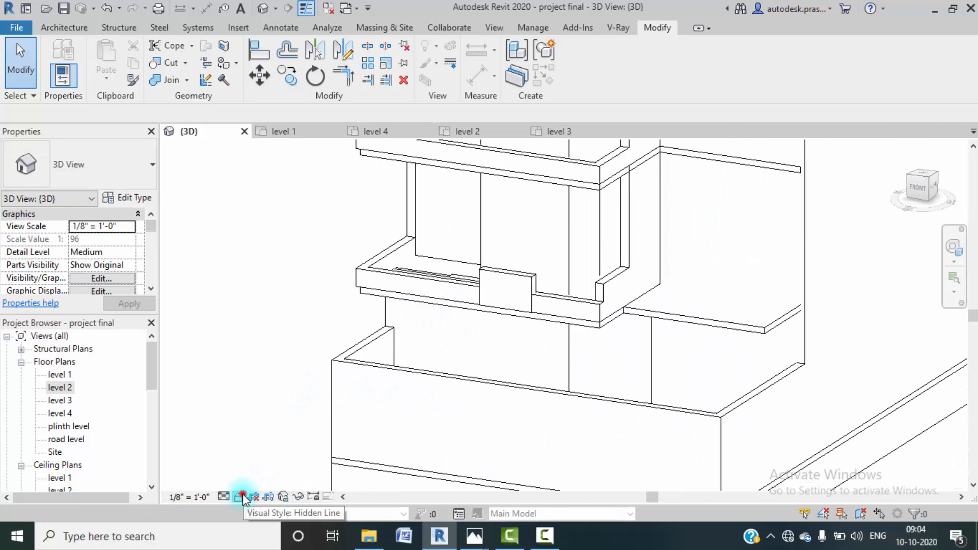
{"action": "left_click", "coordinate": [253, 497]}
{"action": "left_click", "coordinate": [270, 457]}
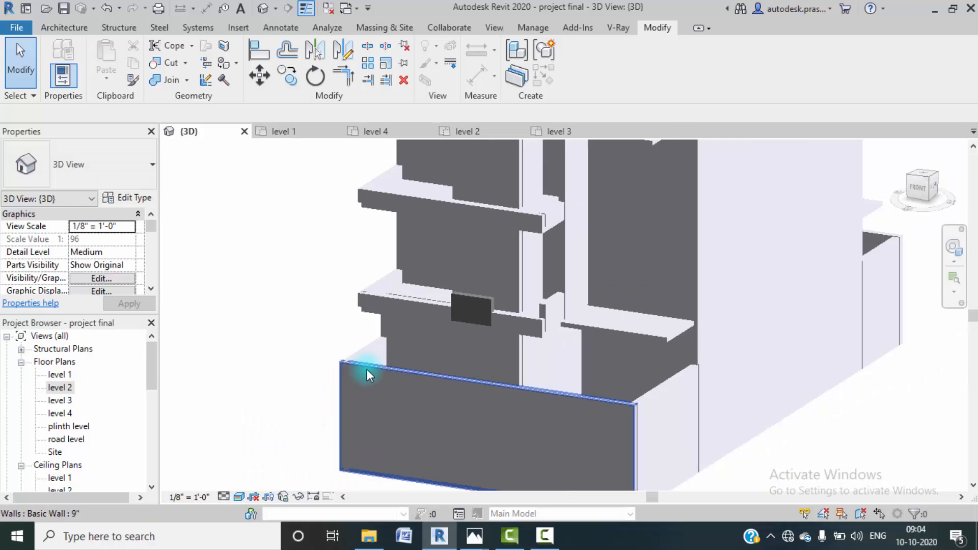
- Examine the edge of the level 2 balcony's 6" floor against the parapet walls from below and open the level 2 floor plan
{"action": "middle_click_drag", "start_coordinate": [367, 369], "coordinate": [377, 323], "text": "shift"}
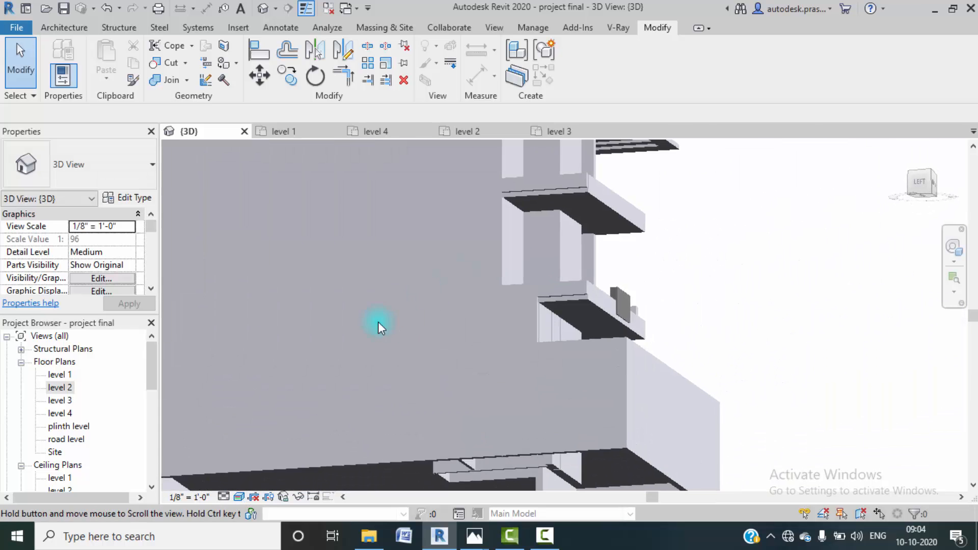
{"action": "scroll", "coordinate": [590, 301], "scroll_direction": "up", "scroll_amount": 6}
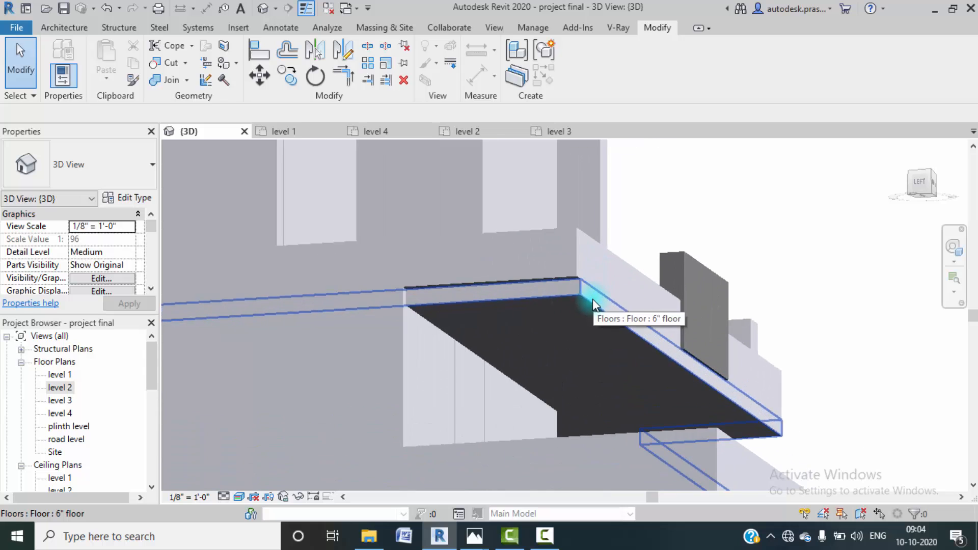
{"action": "scroll", "coordinate": [577, 289], "scroll_direction": "up", "scroll_amount": 2}
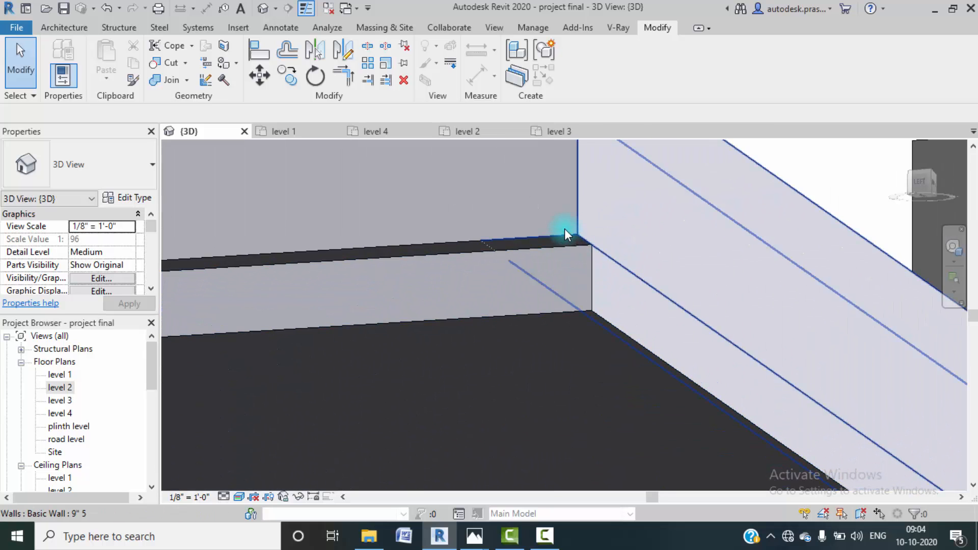
{"action": "scroll", "coordinate": [614, 325], "scroll_direction": "down", "scroll_amount": 3}
{"action": "scroll", "coordinate": [614, 324], "scroll_direction": "down", "scroll_amount": 2}
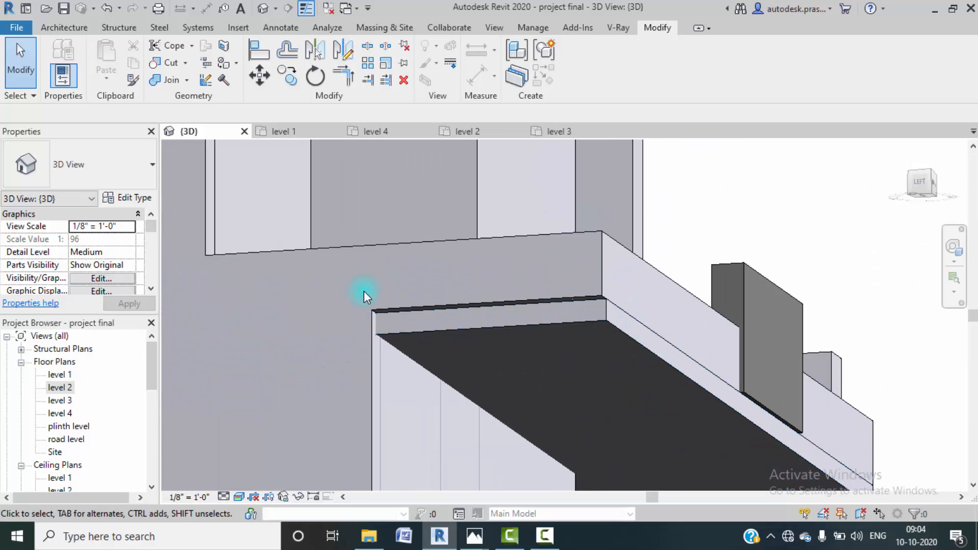
{"action": "scroll", "coordinate": [403, 312], "scroll_direction": "up", "scroll_amount": 4}
{"action": "scroll", "coordinate": [404, 313], "scroll_direction": "down", "scroll_amount": 3}
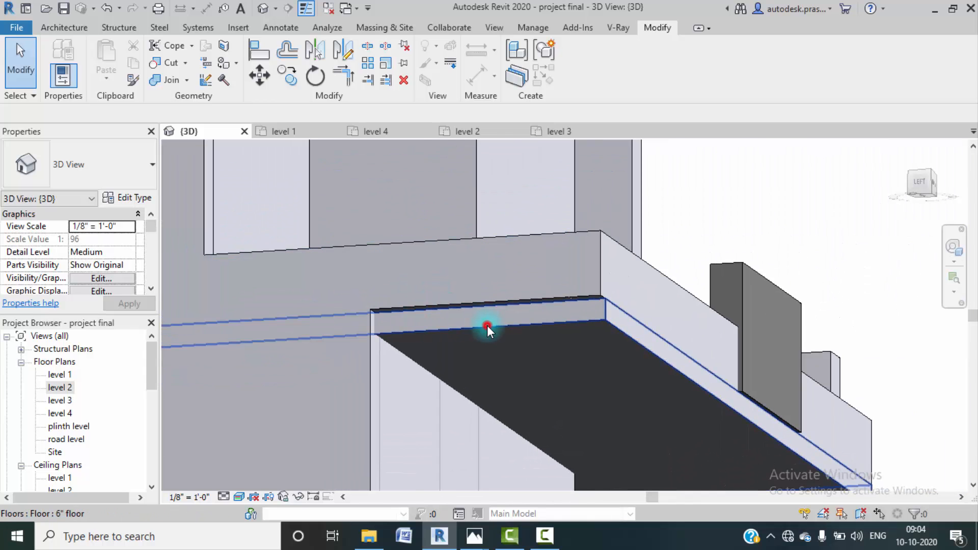
{"action": "left_click", "coordinate": [487, 325]}
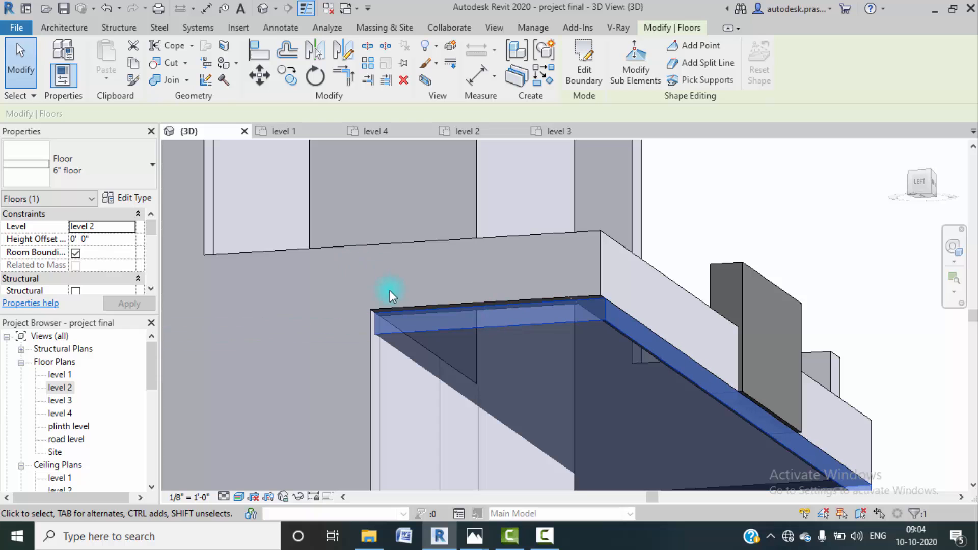
{"action": "double_click", "coordinate": [70, 390]}
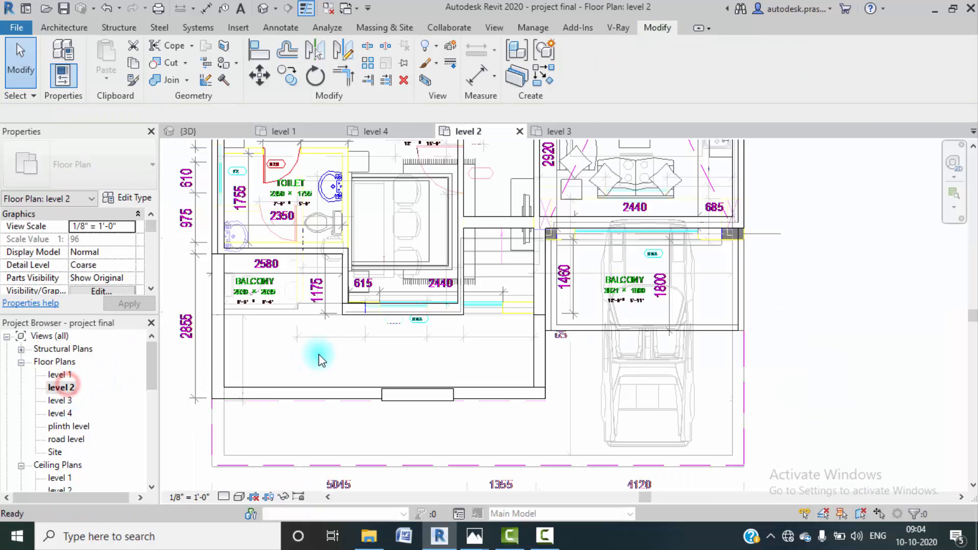
- Edit the level 2 floor boundary, stepping out 4 1/2" at the balcony and running about 9'-4" along the side wall's outer face
{"action": "left_click", "coordinate": [584, 60]}
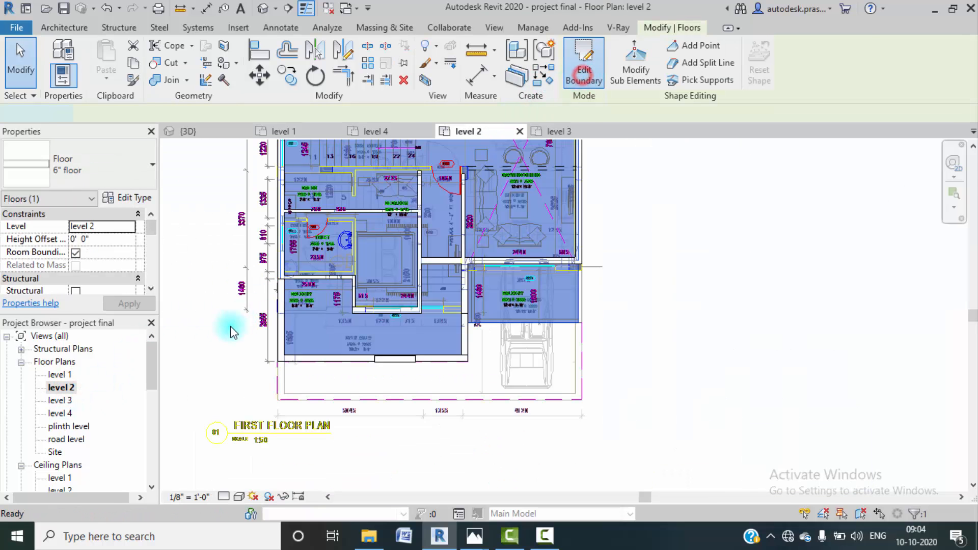
{"action": "scroll", "coordinate": [273, 325], "scroll_direction": "up", "scroll_amount": 4}
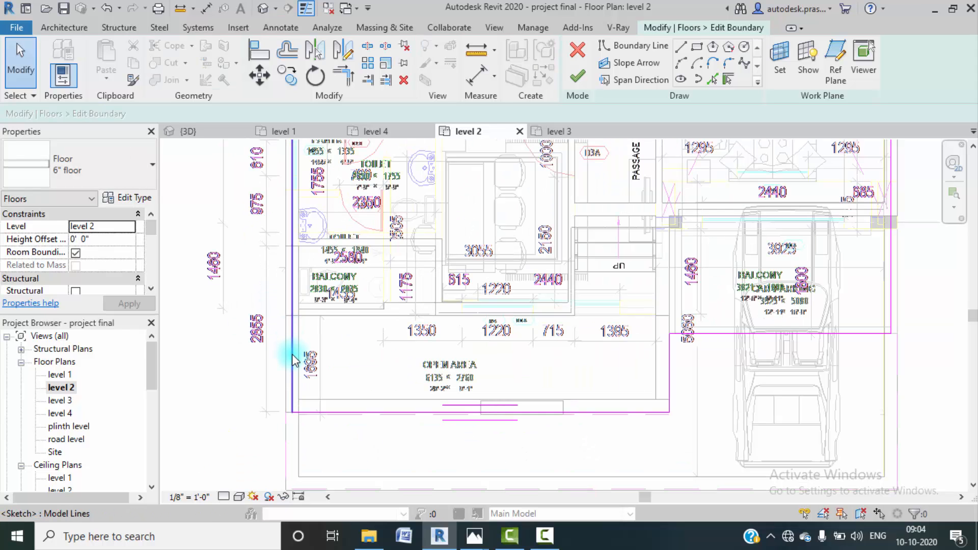
{"action": "left_click", "coordinate": [292, 355]}
{"action": "scroll", "coordinate": [300, 286], "scroll_direction": "up", "scroll_amount": 2}
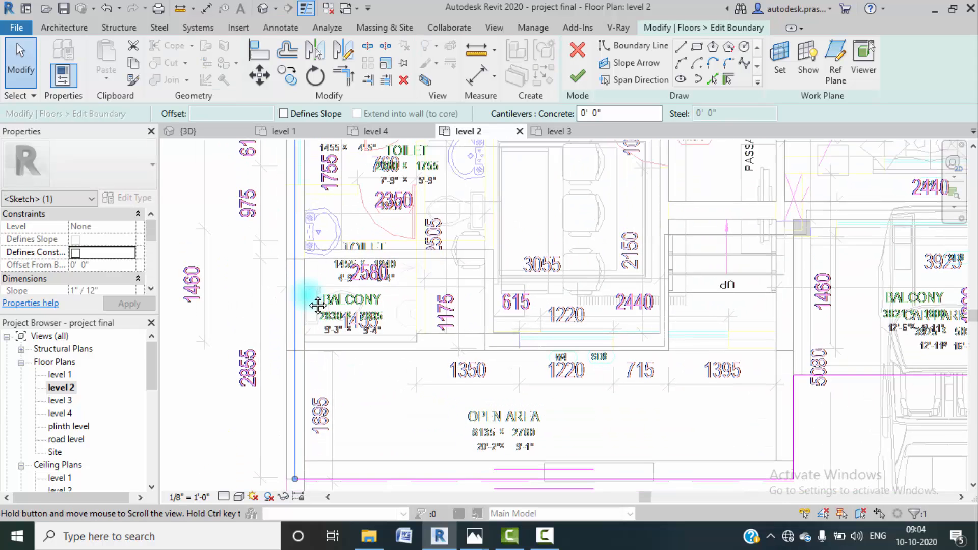
{"action": "left_click", "coordinate": [681, 48]}
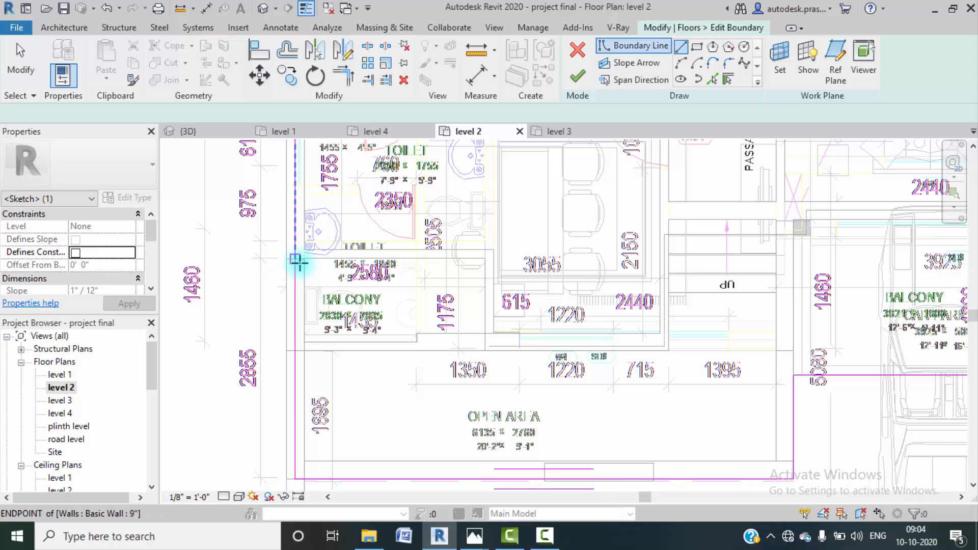
{"action": "scroll", "coordinate": [296, 259], "scroll_direction": "up", "scroll_amount": 2}
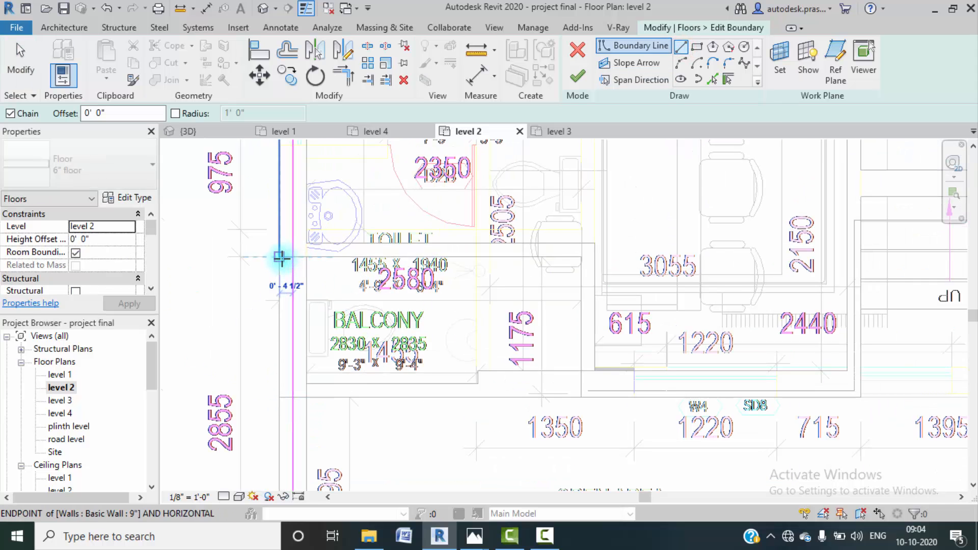
{"action": "left_click", "coordinate": [280, 257]}
{"action": "scroll", "coordinate": [278, 376], "scroll_direction": "down", "scroll_amount": 2}
{"action": "middle_click_drag", "start_coordinate": [278, 376], "coordinate": [290, 283]}
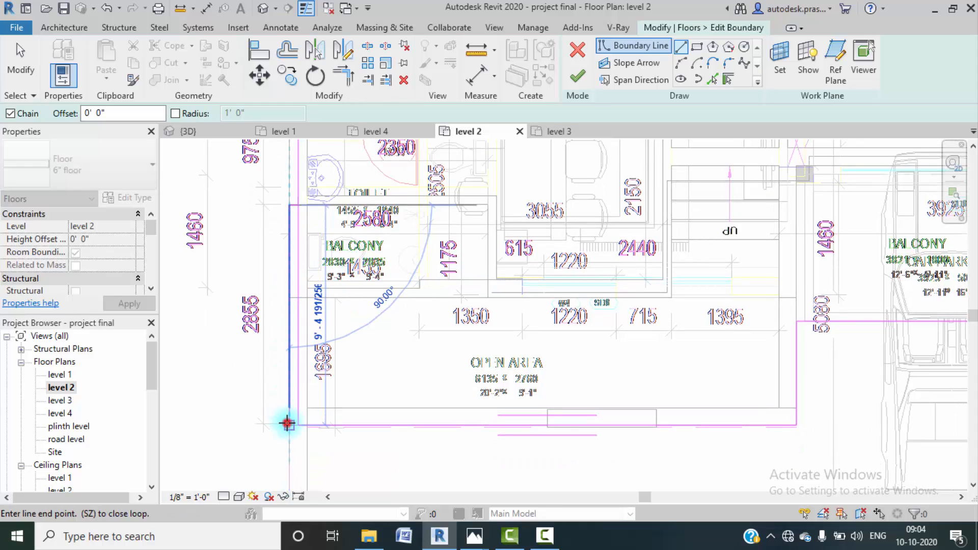
{"action": "left_click", "coordinate": [298, 424]}
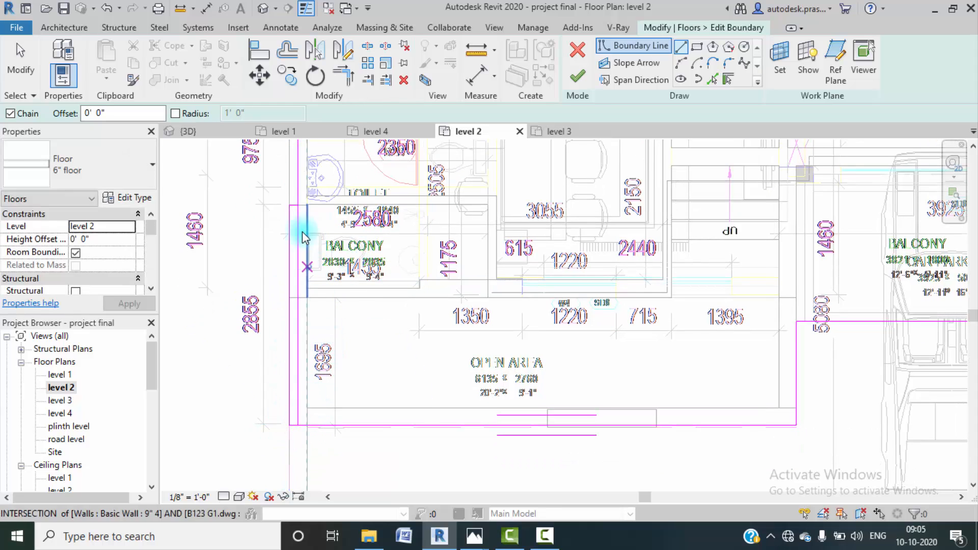
- Trim away the old boundary segment inside the balcony wall, finish the floor and attach the walls below to its bottom
{"action": "left_click", "coordinate": [352, 74]}
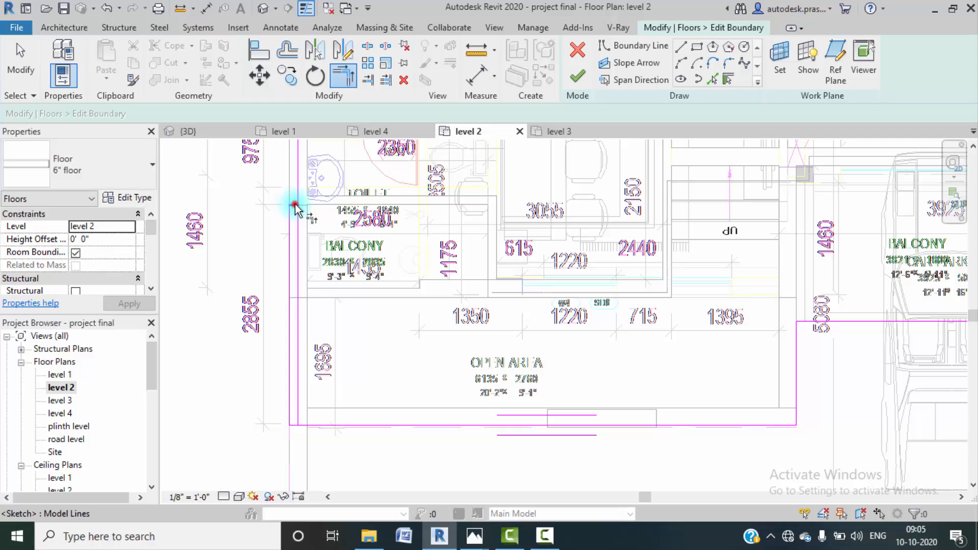
{"action": "left_click", "coordinate": [295, 203]}
{"action": "key", "text": "Escape"}
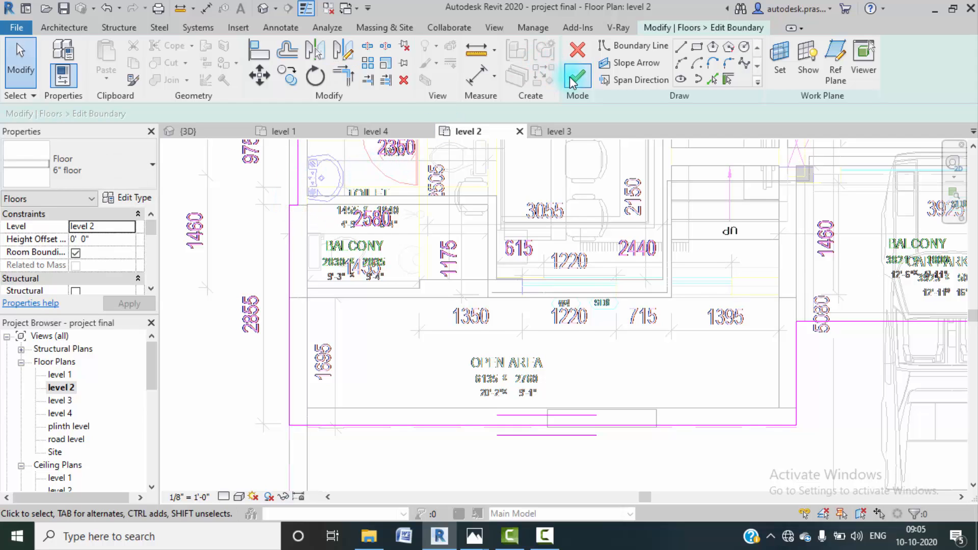
{"action": "left_click", "coordinate": [575, 78]}
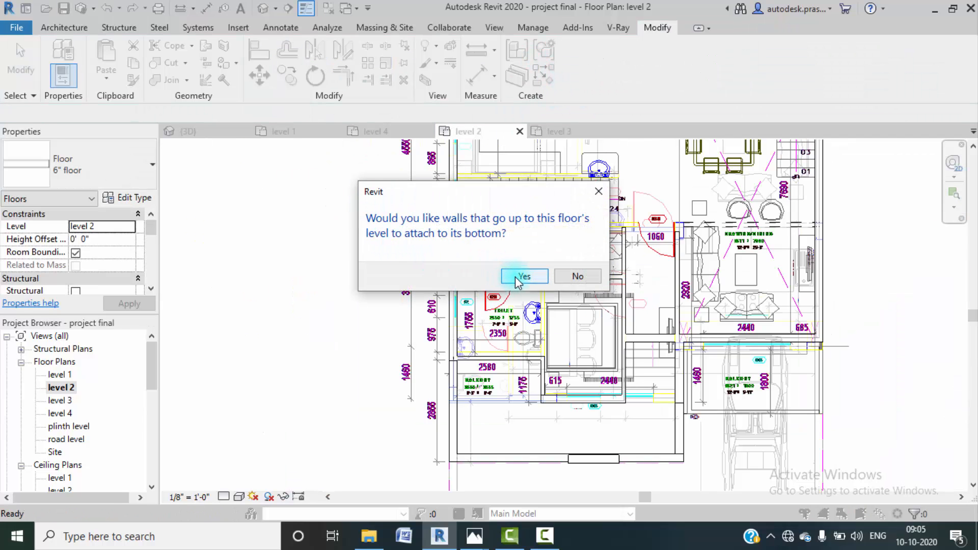
{"action": "left_click", "coordinate": [522, 276]}
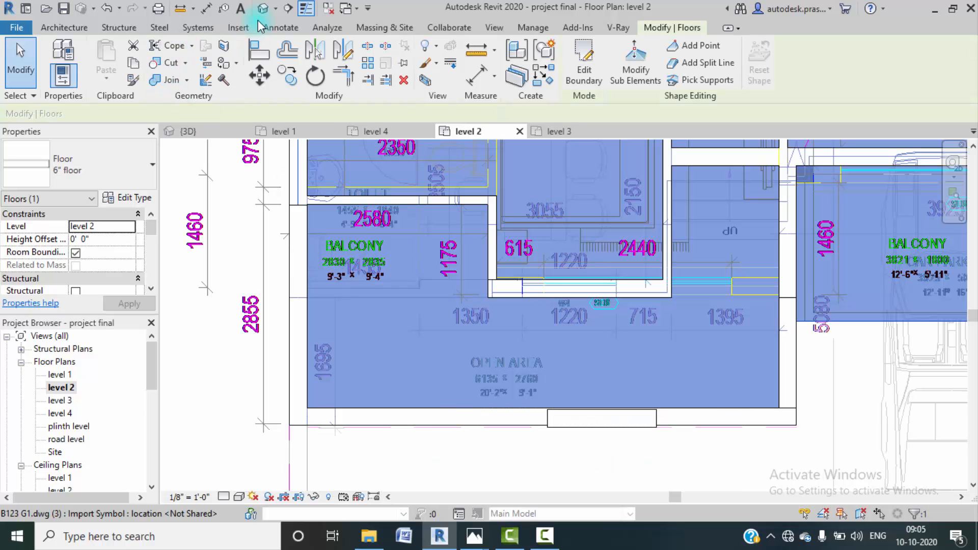
- Show the 3D view squarely from the front in the Hidden Line visual style
{"action": "left_click", "coordinate": [264, 10]}
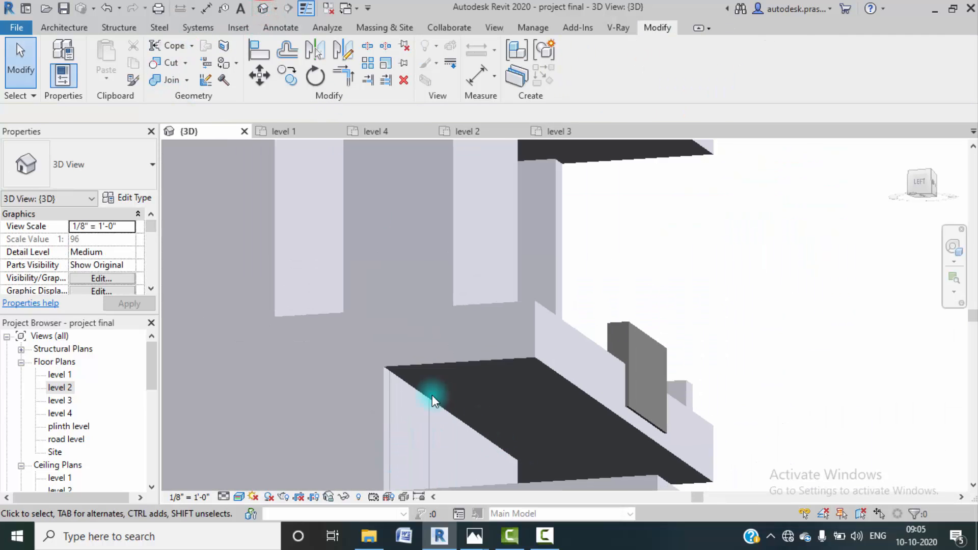
{"action": "scroll", "coordinate": [606, 345], "scroll_direction": "down", "scroll_amount": 2}
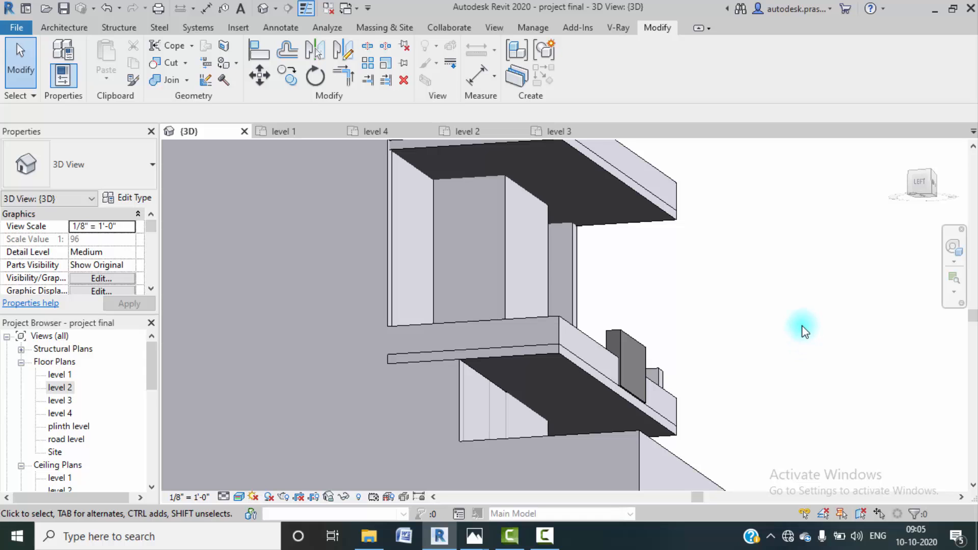
{"action": "middle_click_drag", "start_coordinate": [802, 329], "coordinate": [455, 469], "text": "shift"}
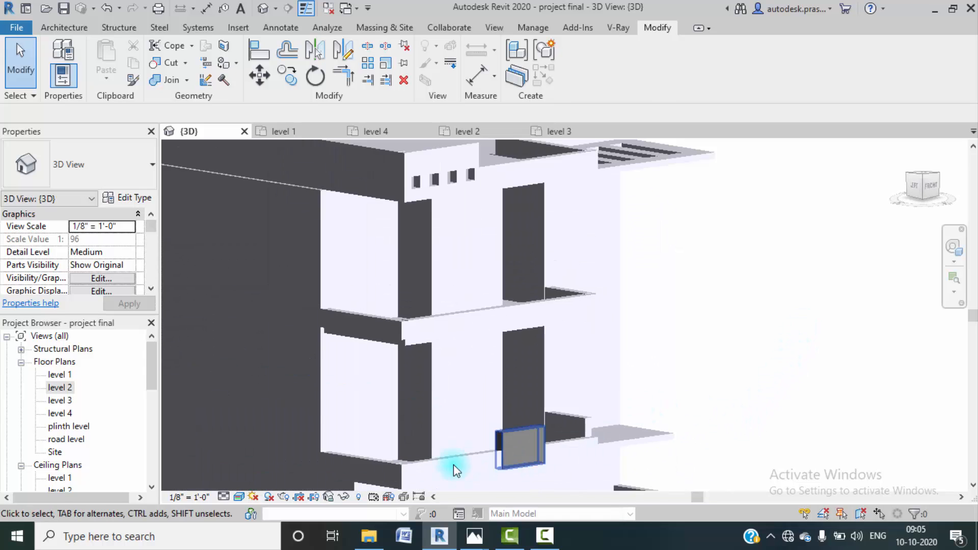
{"action": "left_click", "coordinate": [935, 195]}
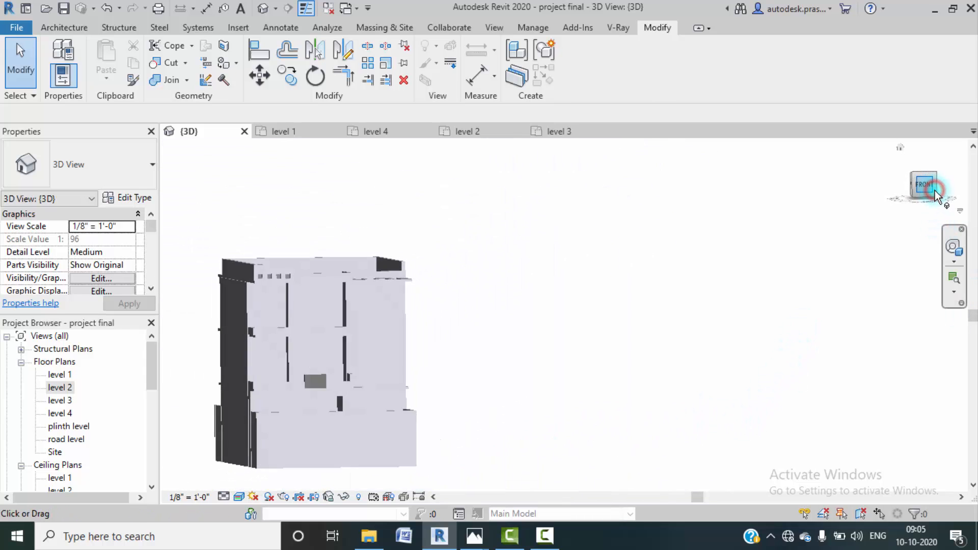
{"action": "scroll", "coordinate": [554, 336], "scroll_direction": "up", "scroll_amount": 5}
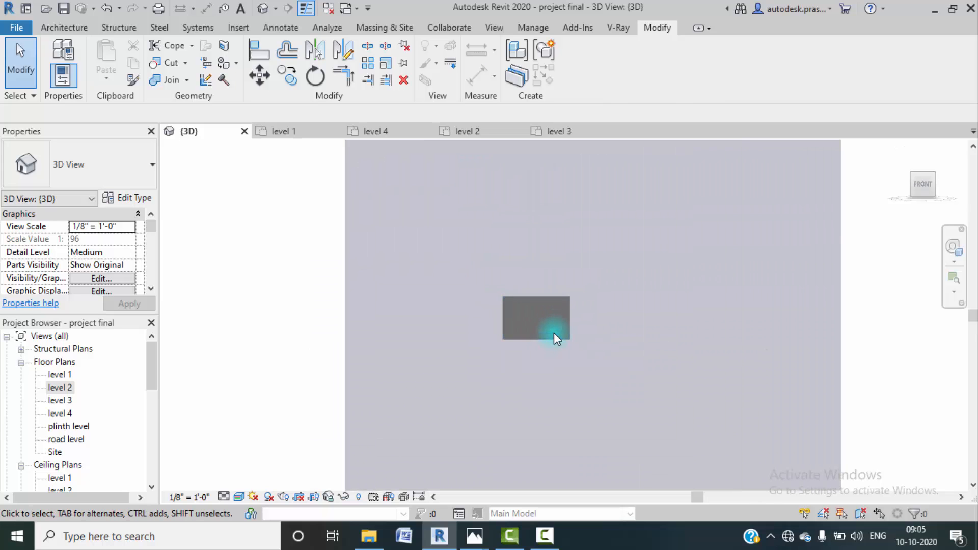
{"action": "left_click", "coordinate": [238, 498]}
{"action": "left_click", "coordinate": [249, 467]}
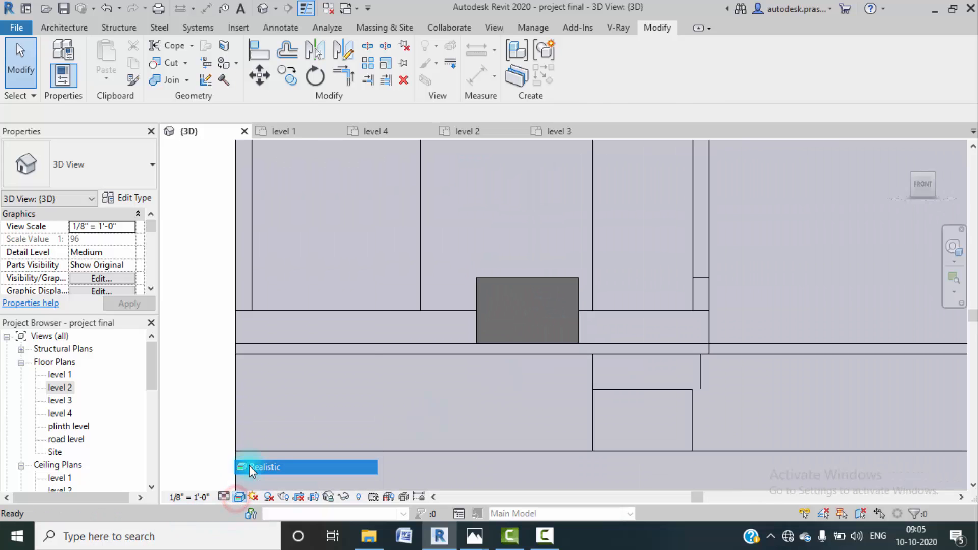
{"action": "left_click", "coordinate": [237, 497]}
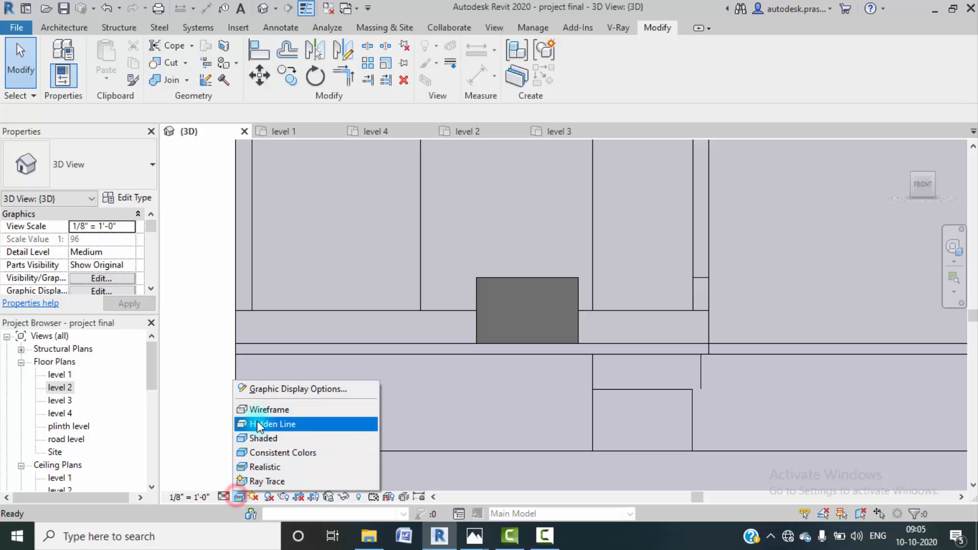
{"action": "left_click", "coordinate": [306, 424]}
{"action": "middle_click_drag", "start_coordinate": [524, 345], "coordinate": [469, 344]}
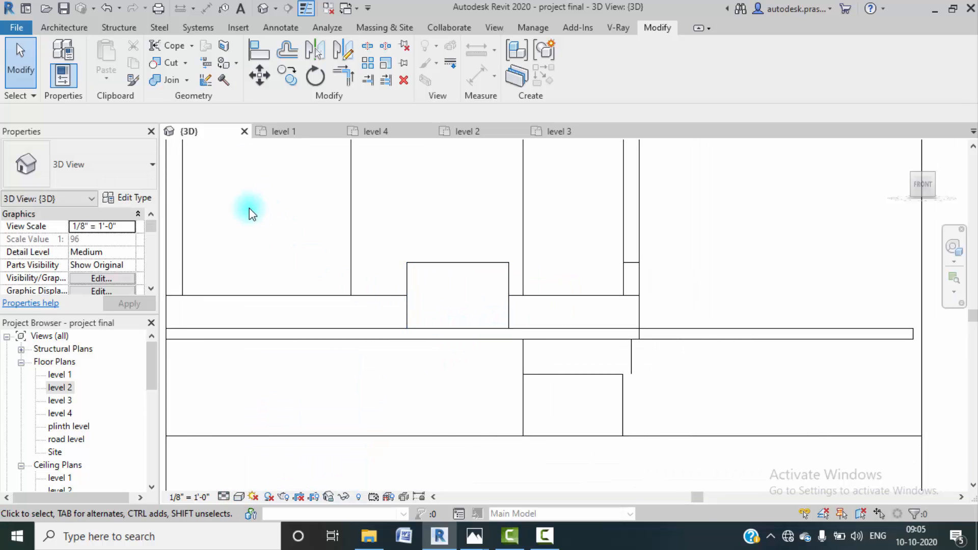
- Create a new in-place model in the Generic Models category, accepting the suggested name
{"action": "left_click", "coordinate": [60, 28]}
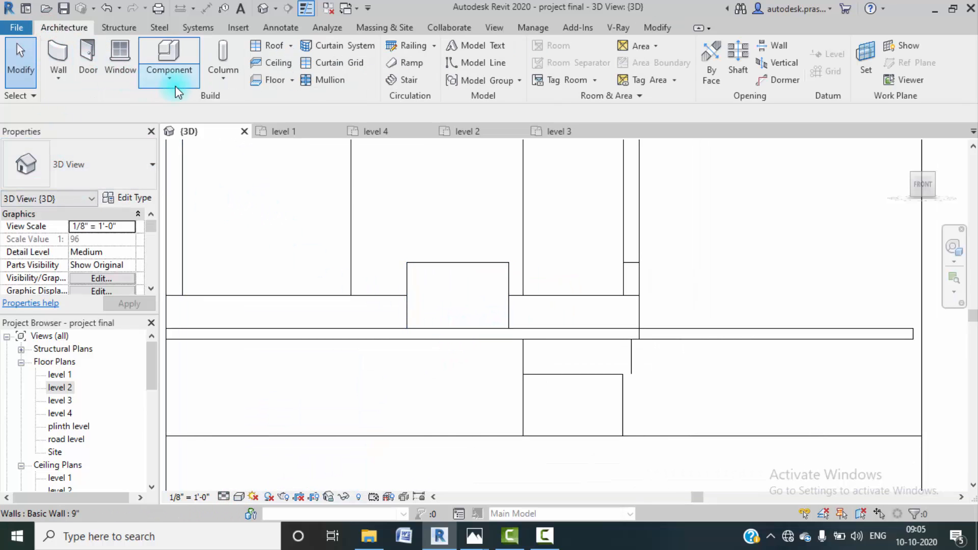
{"action": "left_click", "coordinate": [171, 82]}
{"action": "left_click", "coordinate": [190, 131]}
{"action": "scroll", "coordinate": [448, 250], "scroll_direction": "down", "scroll_amount": 4}
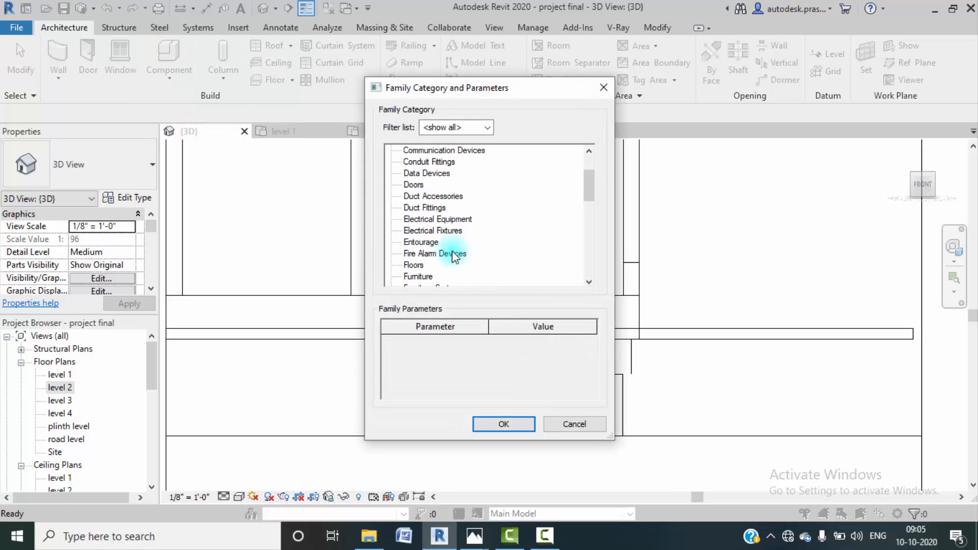
{"action": "left_click", "coordinate": [506, 424]}
{"action": "left_click", "coordinate": [499, 293]}
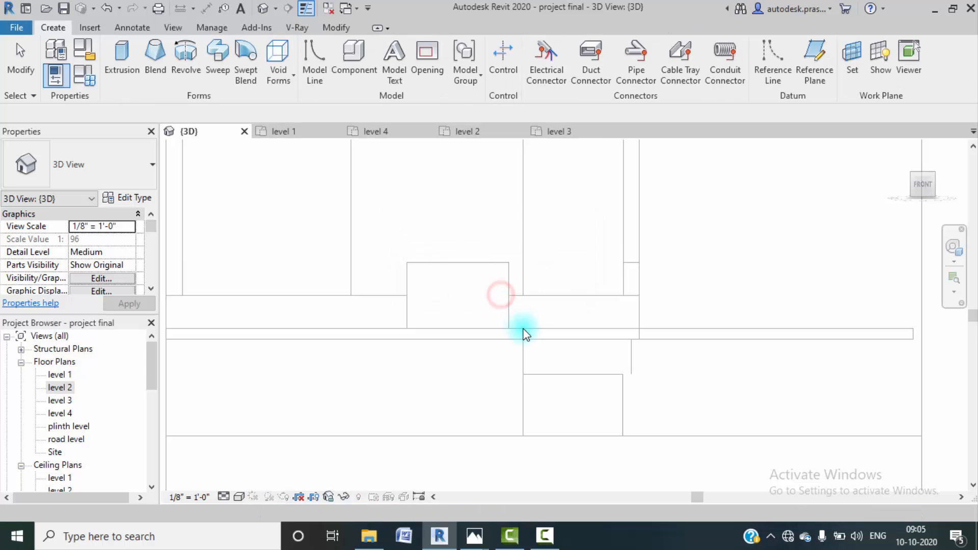
- Start an extrusion and pick the front face of the level 2 balcony parapet wall as its work plane
{"action": "scroll", "coordinate": [526, 335], "scroll_direction": "down", "scroll_amount": 3}
{"action": "middle_click_drag", "start_coordinate": [524, 331], "coordinate": [496, 345]}
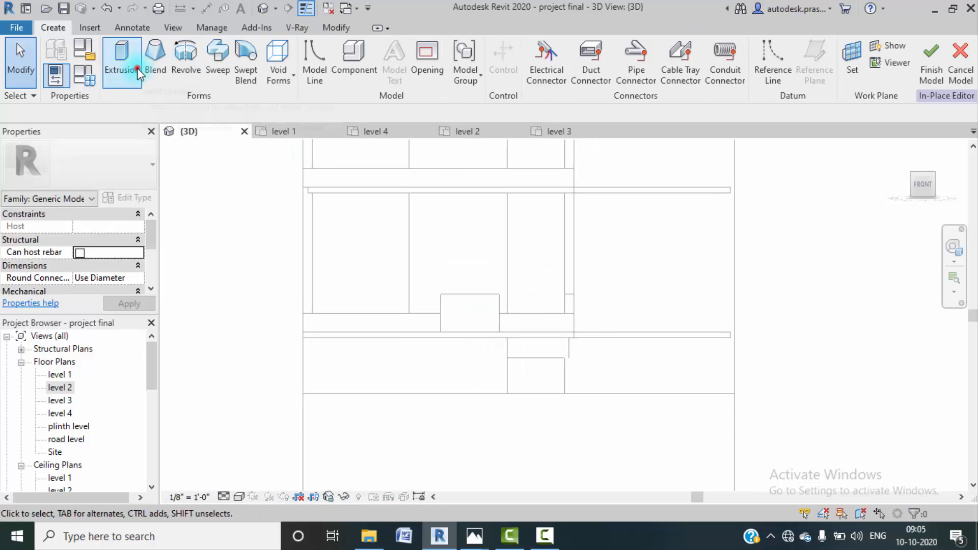
{"action": "left_click", "coordinate": [615, 71]}
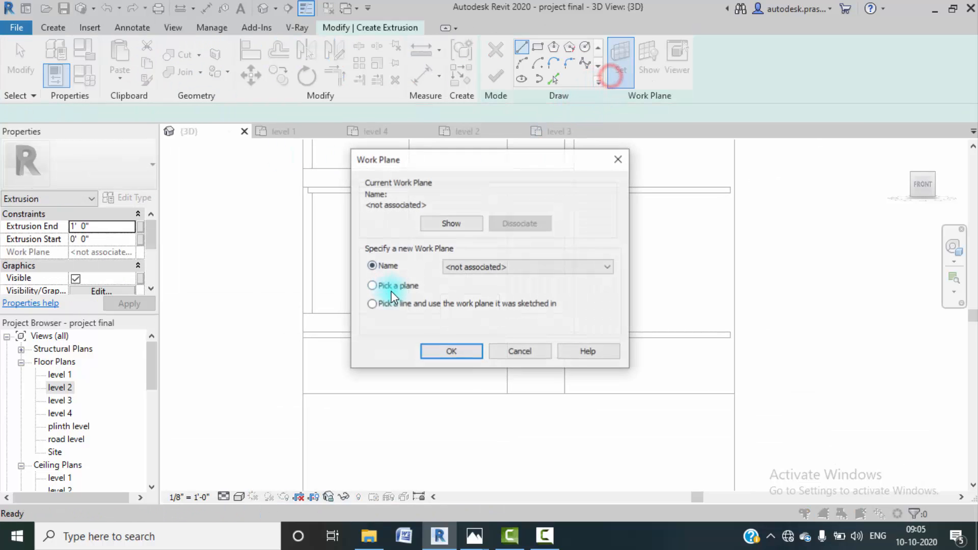
{"action": "left_click", "coordinate": [445, 350]}
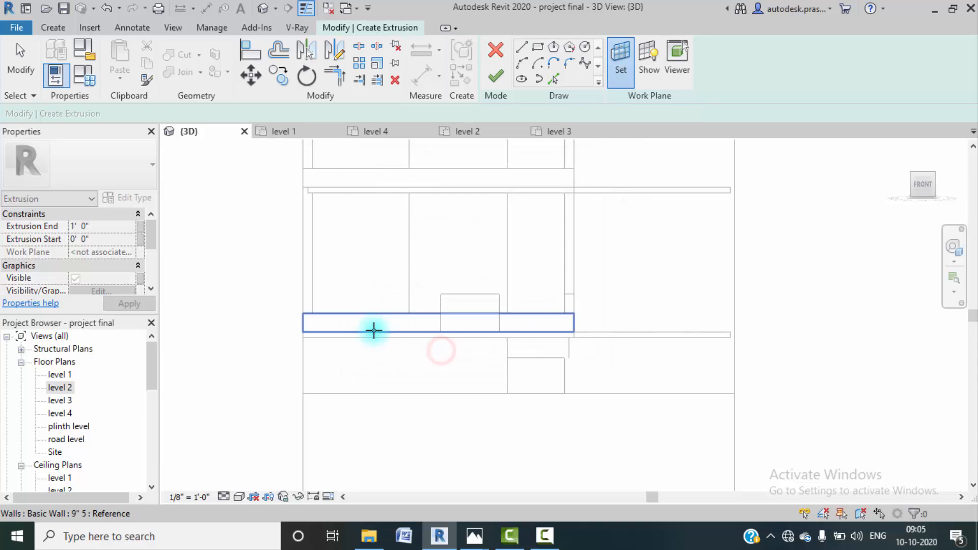
{"action": "left_click", "coordinate": [374, 329]}
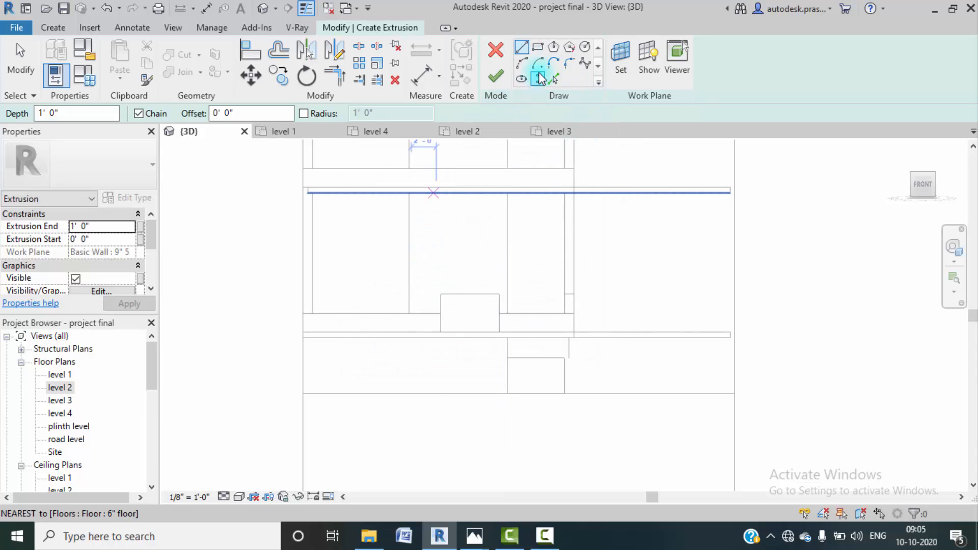
- Sketch two 1'-6" high rectangles on the parapet beside the center panel, about 11'-0" and 5'-11 1/2" wide
{"action": "left_click", "coordinate": [537, 47]}
{"action": "left_click", "coordinate": [303, 316]}
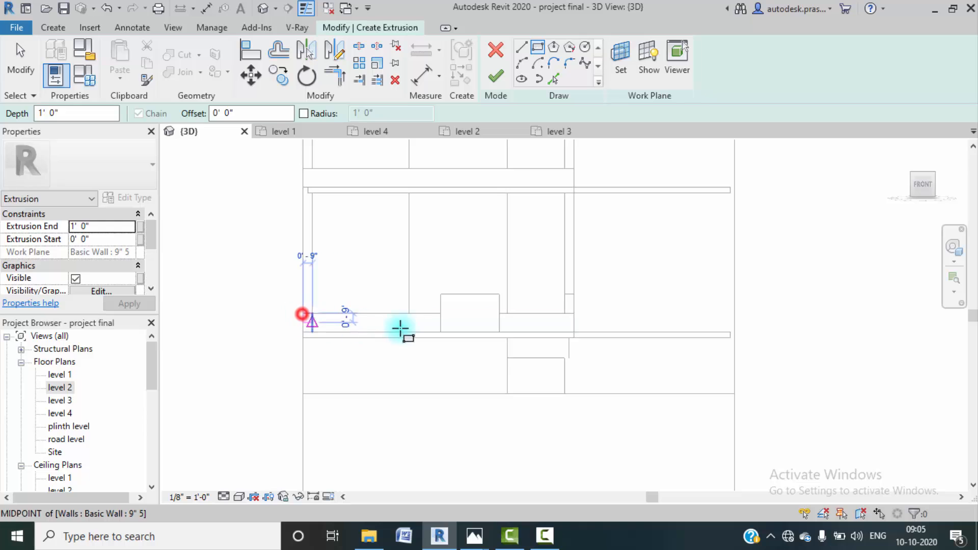
{"action": "left_click", "coordinate": [440, 331]}
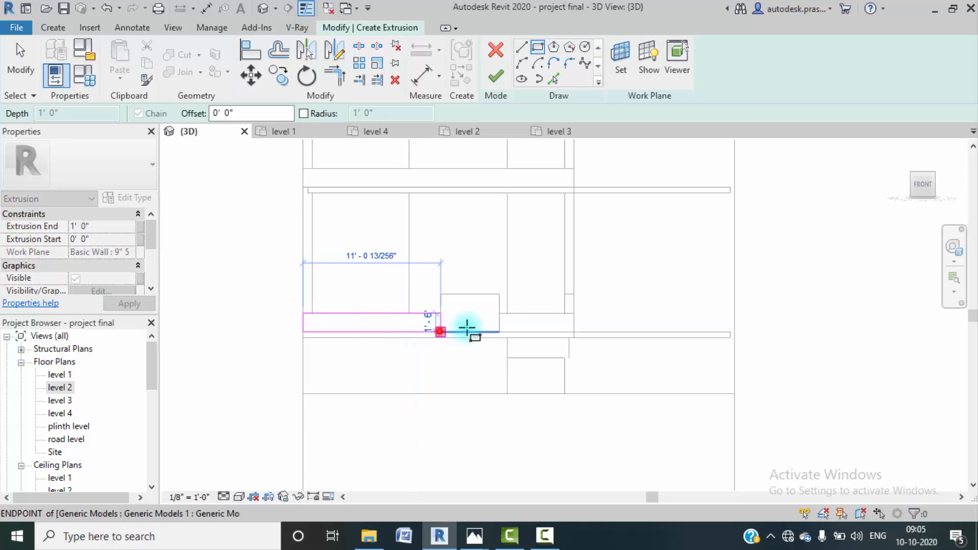
{"action": "left_click", "coordinate": [497, 315]}
{"action": "left_click", "coordinate": [574, 331]}
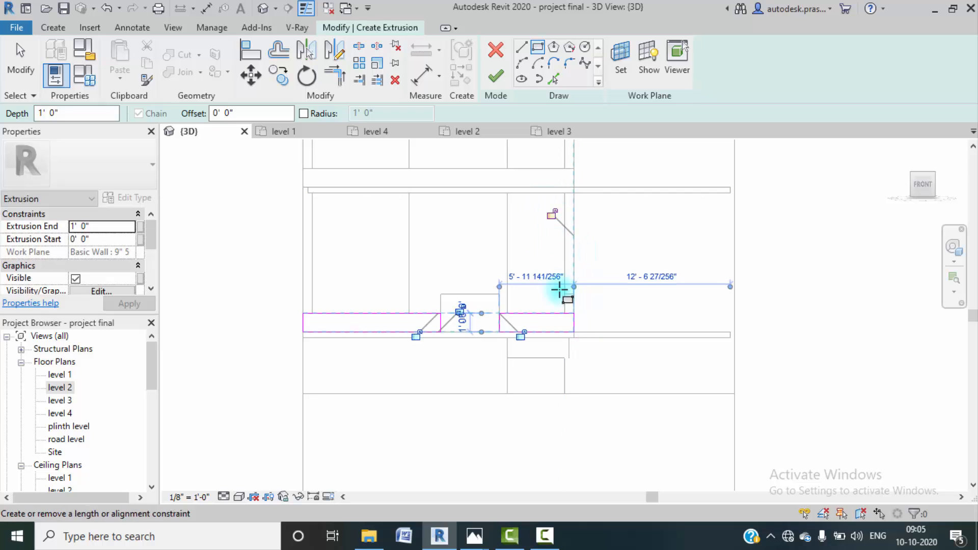
- Sketch a vertical strip 2'-0" wide and 9'-7" high from the shorter parapet rectangle's outer end up to the level 3 floor
{"action": "left_click", "coordinate": [522, 47]}
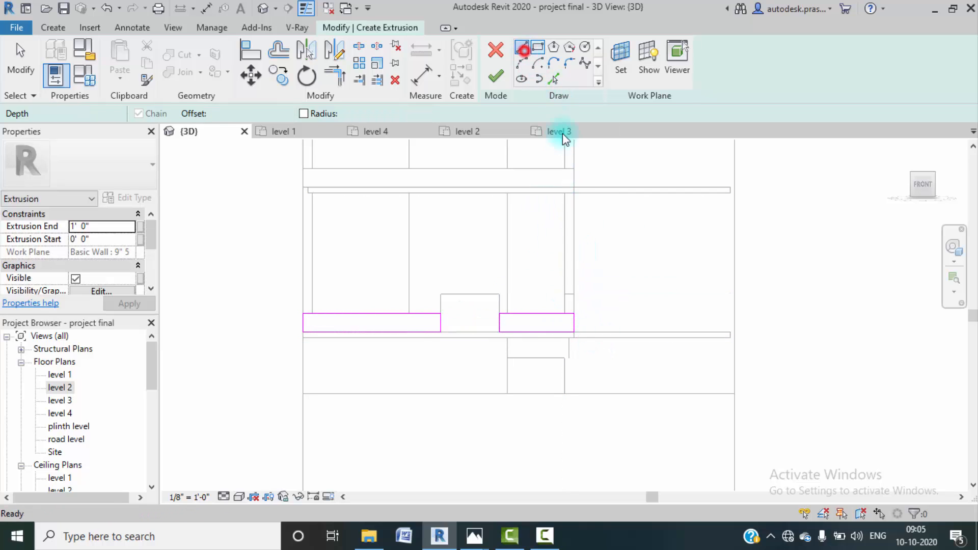
{"action": "left_click", "coordinate": [548, 314]}
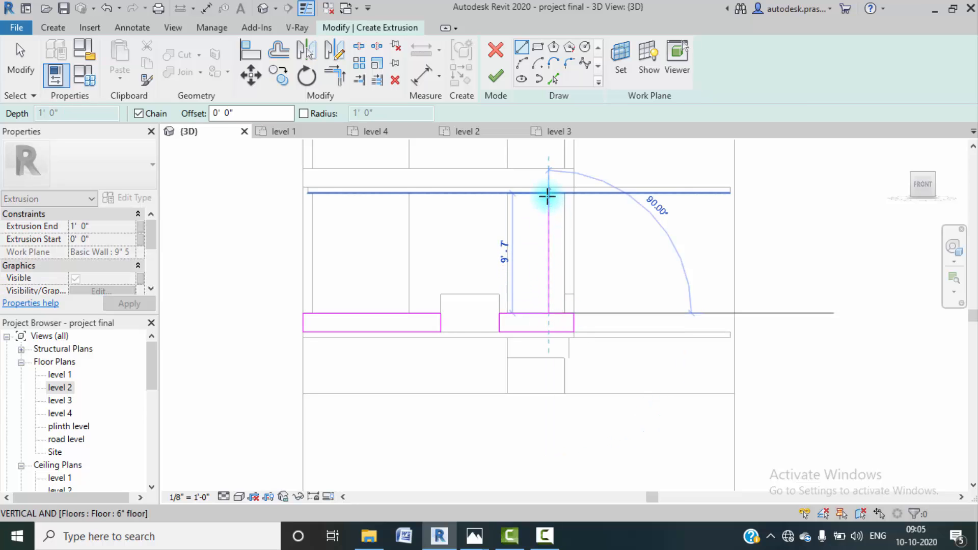
{"action": "left_click", "coordinate": [549, 193]}
{"action": "left_click", "coordinate": [573, 193]}
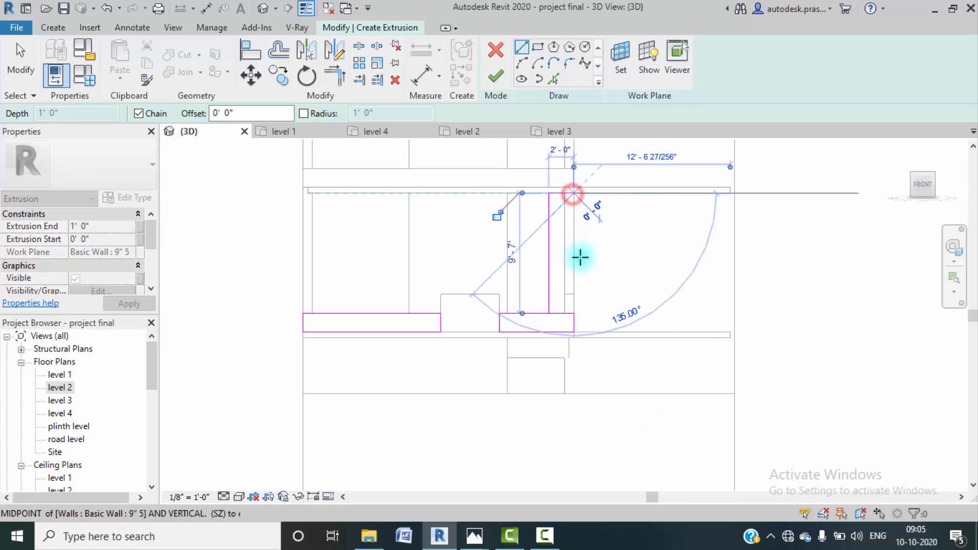
{"action": "left_click", "coordinate": [573, 313]}
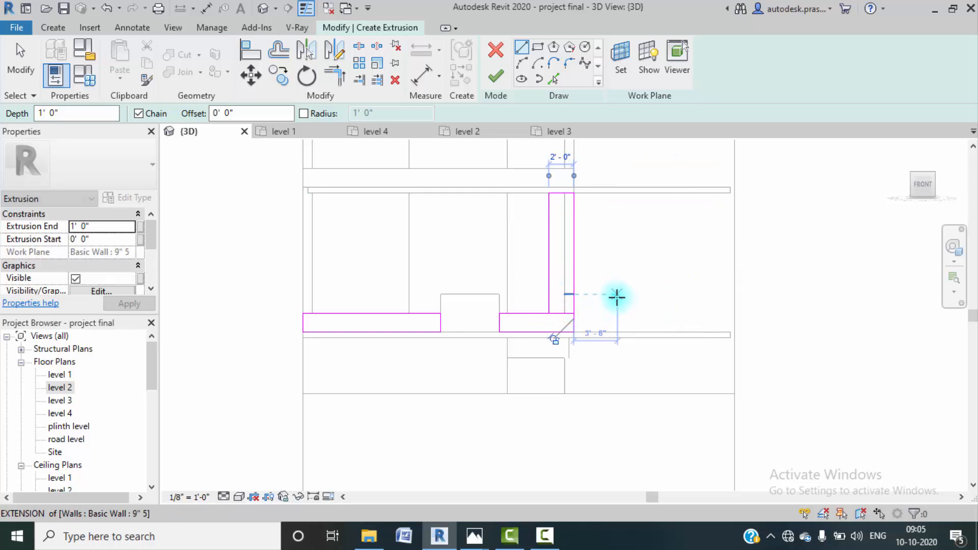
- Trim the vertical strip and the shorter parapet rectangle into one continuous L-shaped outline
{"action": "scroll", "coordinate": [575, 313], "scroll_direction": "up", "scroll_amount": 3}
{"action": "left_click", "coordinate": [335, 76]}
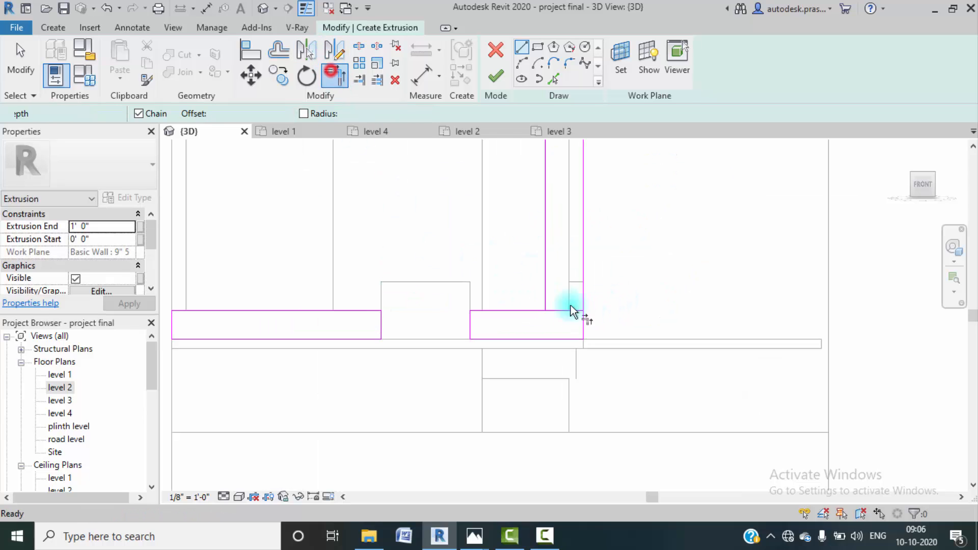
{"action": "left_click", "coordinate": [528, 311]}
{"action": "left_click", "coordinate": [544, 298]}
{"action": "scroll", "coordinate": [605, 312], "scroll_direction": "down", "scroll_amount": 5}
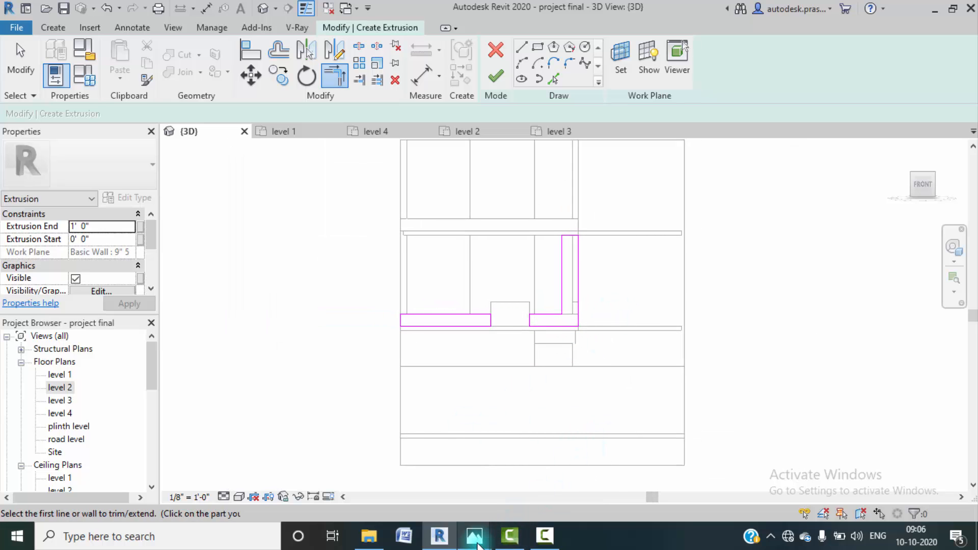
- Check the elevation render, then sketch a band 18'-0" wide and 2'-0" high along the level 3 parapet above the vertical strip
{"action": "mouse_move", "coordinate": [478, 543]}
{"action": "left_click", "coordinate": [433, 484]}
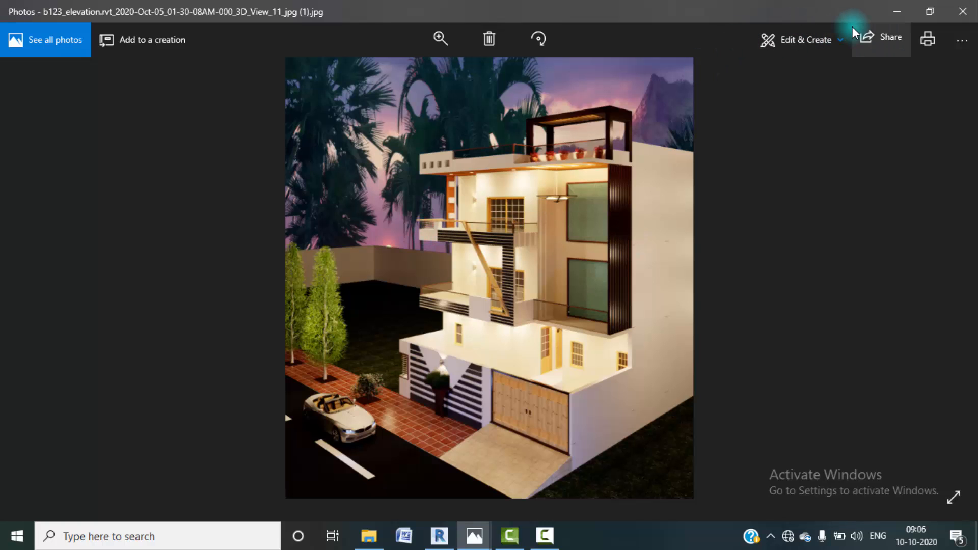
{"action": "left_click", "coordinate": [897, 12]}
{"action": "middle_click_drag", "start_coordinate": [526, 255], "coordinate": [542, 265]}
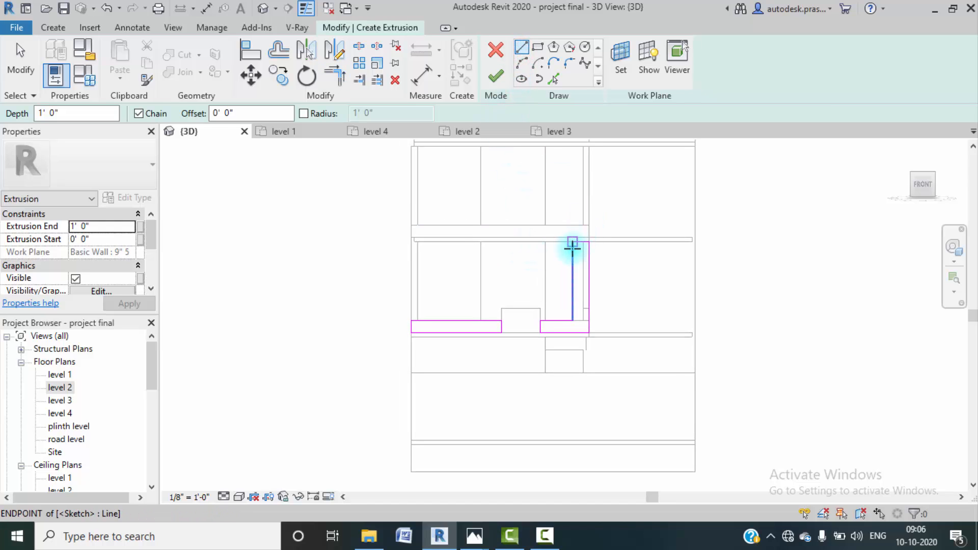
{"action": "left_click", "coordinate": [441, 241]}
{"action": "left_click", "coordinate": [441, 225]}
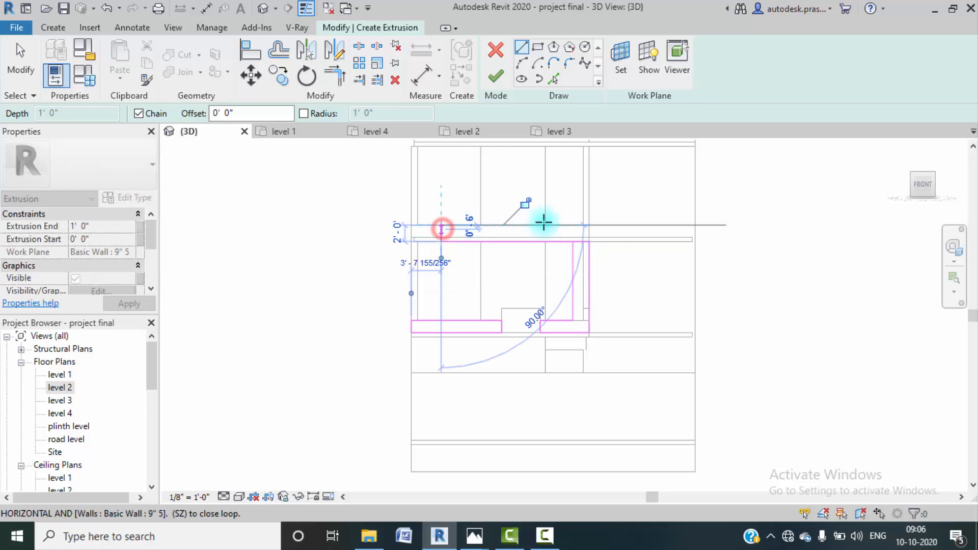
{"action": "left_click", "coordinate": [590, 225]}
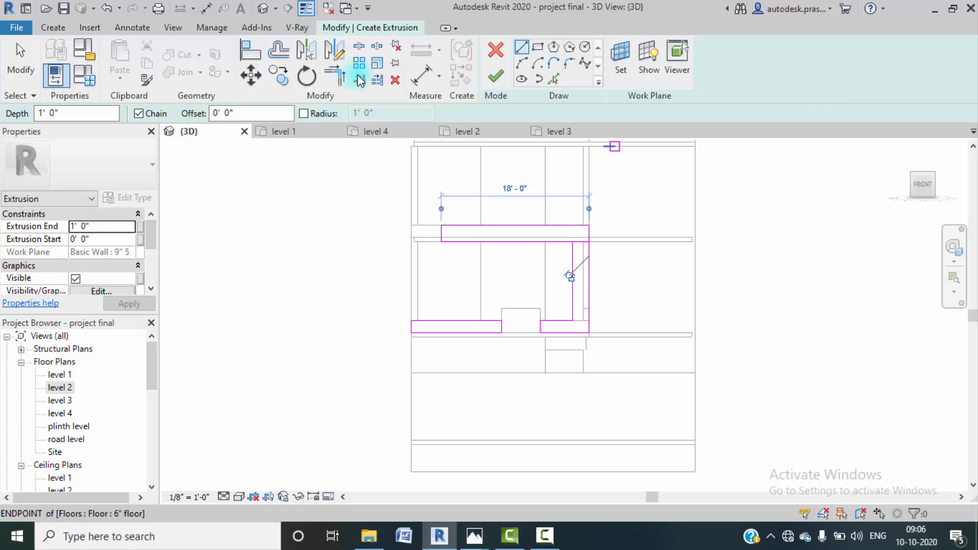
- Delete the short edge between the vertical strip and the level 3 band, and finish the extrusion sketch
{"action": "left_click", "coordinate": [335, 76]}
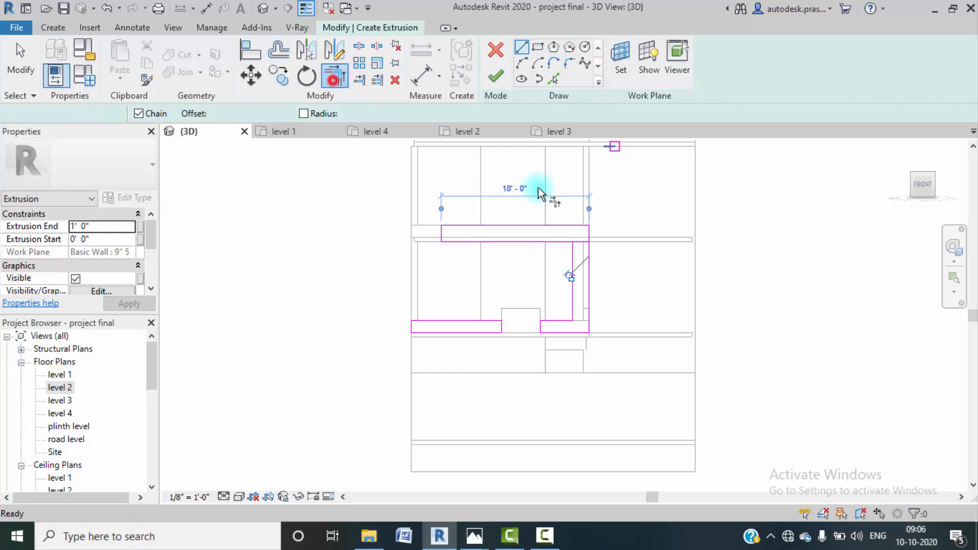
{"action": "left_click", "coordinate": [574, 250]}
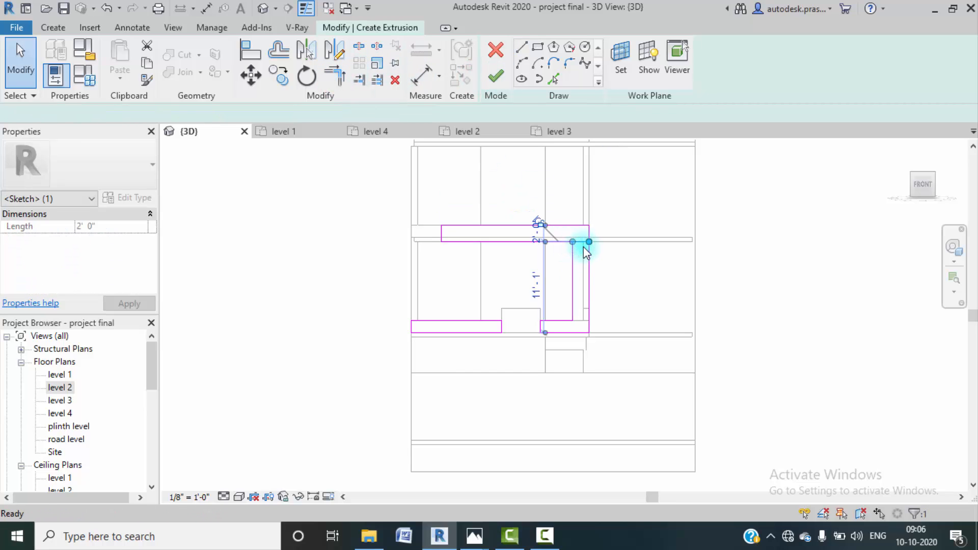
{"action": "key", "text": "Delete"}
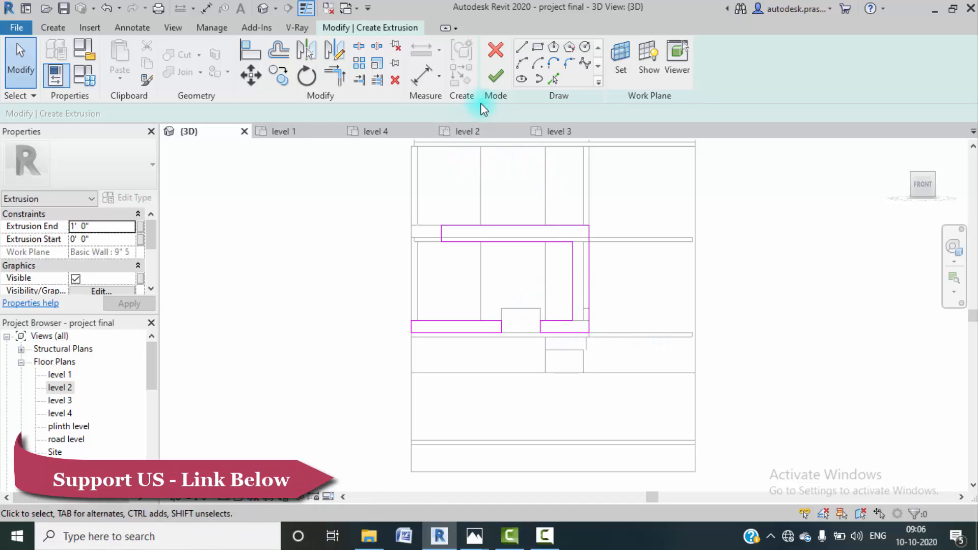
{"action": "left_click", "coordinate": [511, 84]}
- Thin the frame extrusion to a depth of about 1 15/64" by moving its front face back toward the wall
{"action": "scroll", "coordinate": [571, 258], "scroll_direction": "down", "scroll_amount": 2}
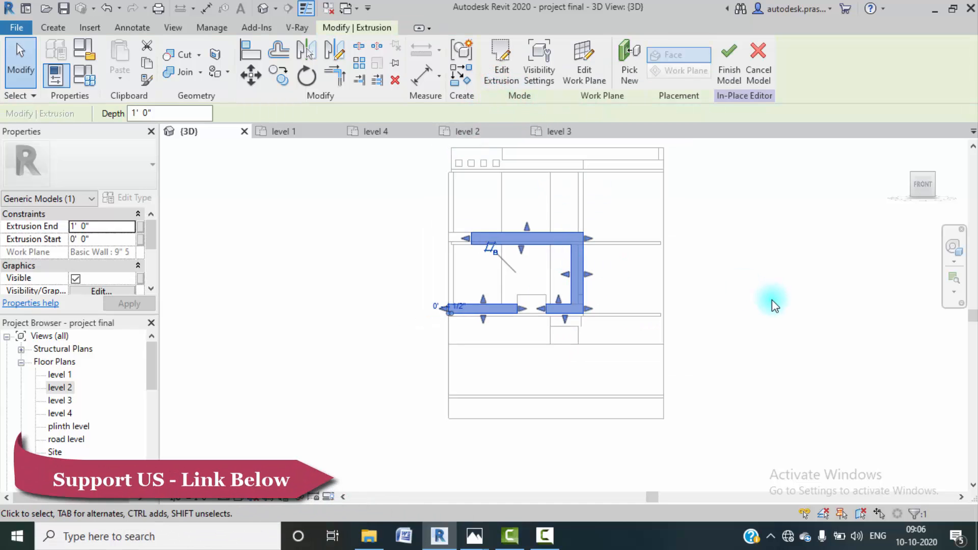
{"action": "middle_click_drag", "start_coordinate": [770, 332], "coordinate": [668, 415], "text": "shift"}
{"action": "left_click", "coordinate": [367, 306]}
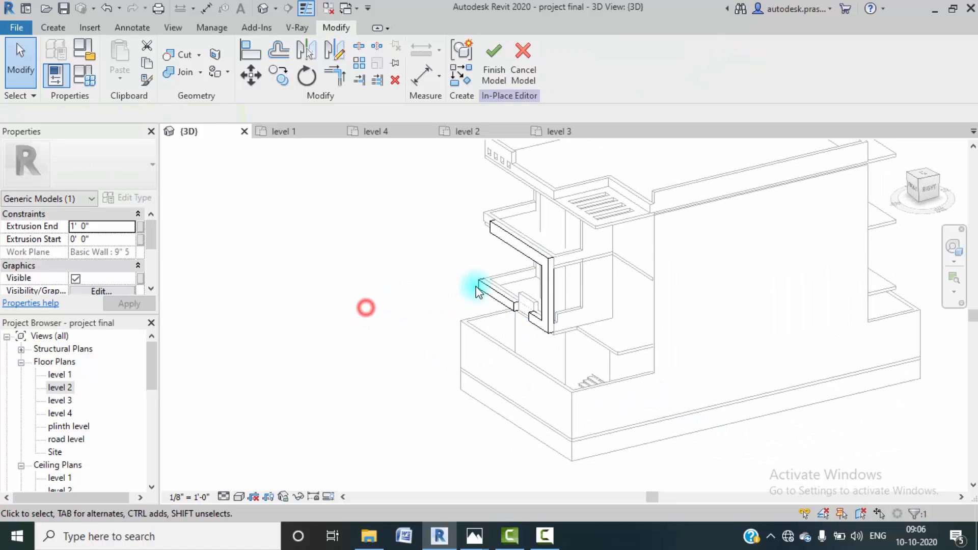
{"action": "left_click", "coordinate": [555, 279]}
{"action": "left_click", "coordinate": [937, 189]}
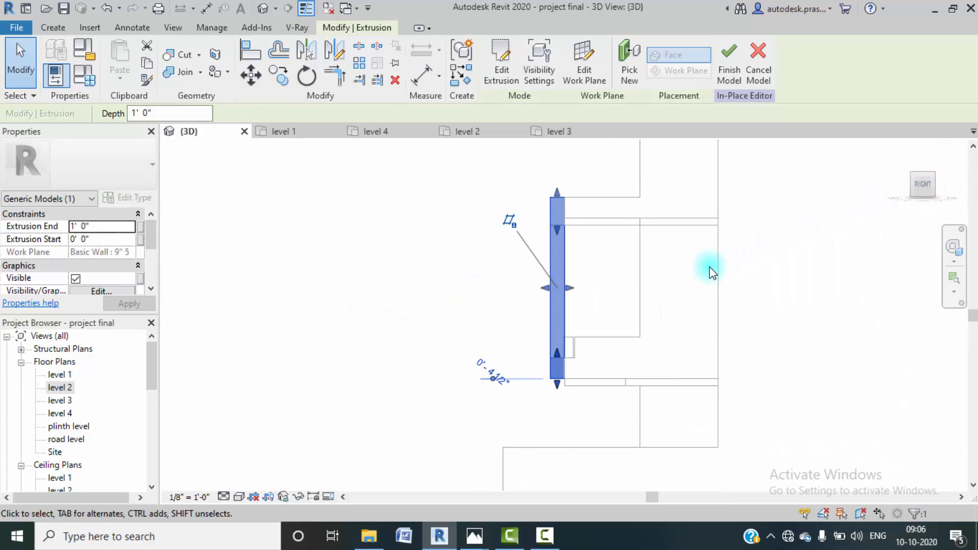
{"action": "scroll", "coordinate": [561, 328], "scroll_direction": "up", "scroll_amount": 3}
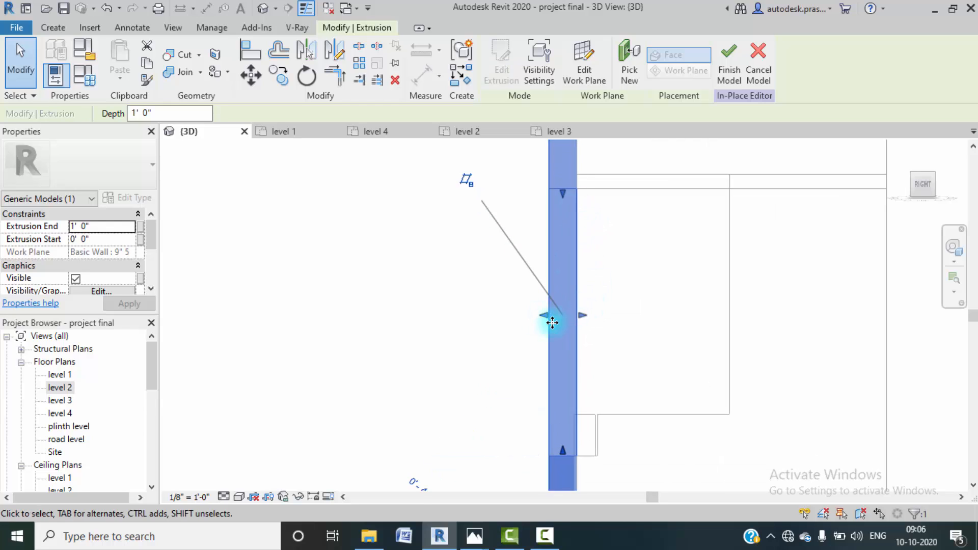
{"action": "scroll", "coordinate": [548, 311], "scroll_direction": "up", "scroll_amount": 3}
{"action": "left_click_drag", "start_coordinate": [550, 314], "coordinate": [586, 316]}
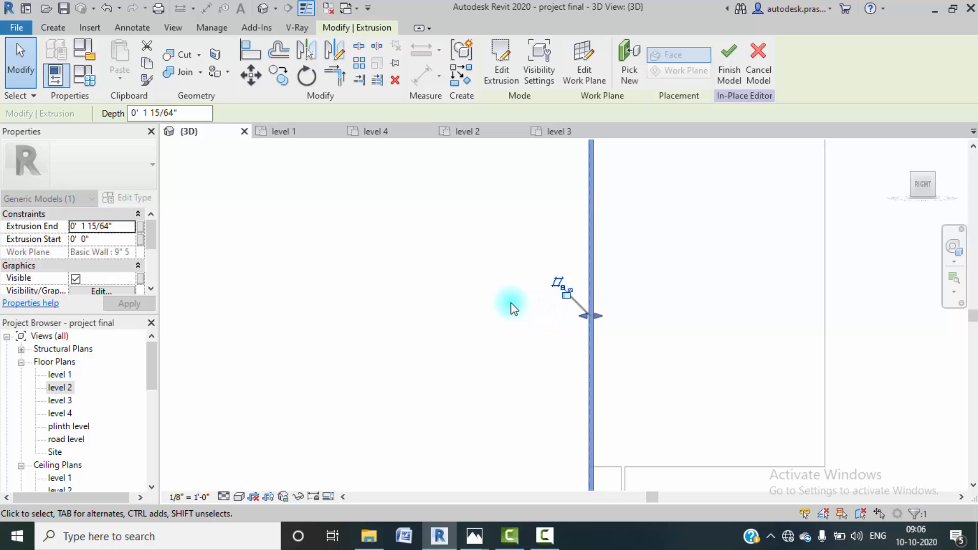
- Edit the frame extrusion's sketch and draw closing lines across the upper and lower ends of the vertical strip
{"action": "scroll", "coordinate": [516, 301], "scroll_direction": "down", "scroll_amount": 3}
{"action": "middle_click_drag", "start_coordinate": [459, 299], "coordinate": [616, 360], "text": "shift"}
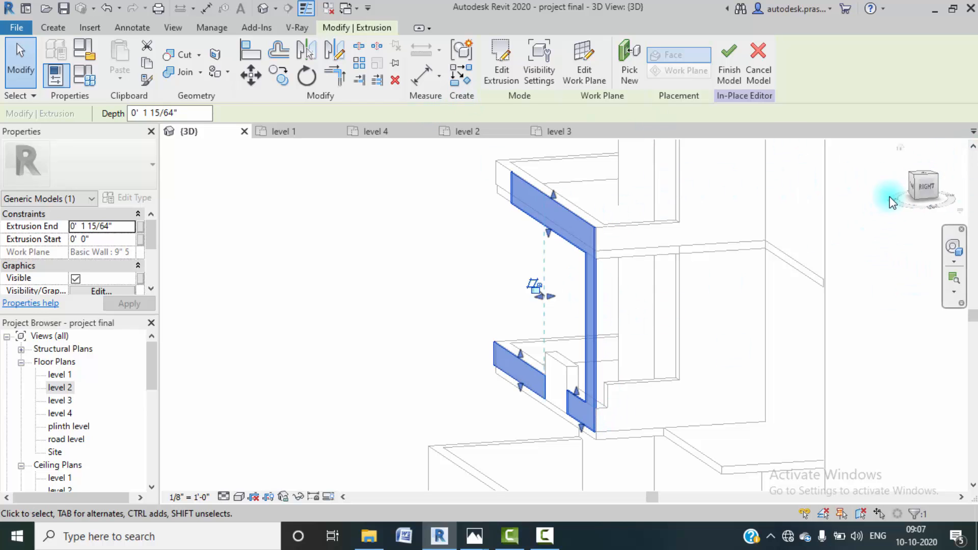
{"action": "left_click", "coordinate": [914, 189]}
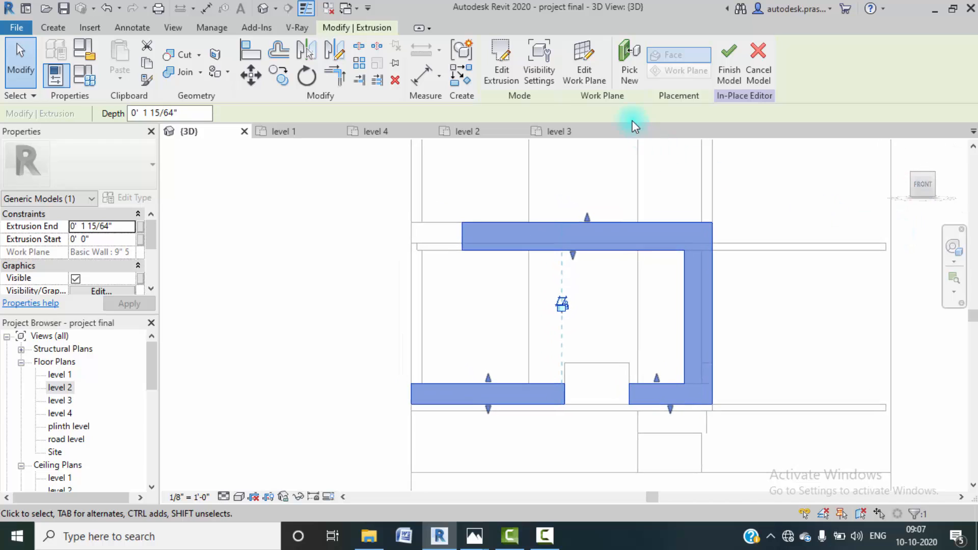
{"action": "left_click", "coordinate": [512, 78]}
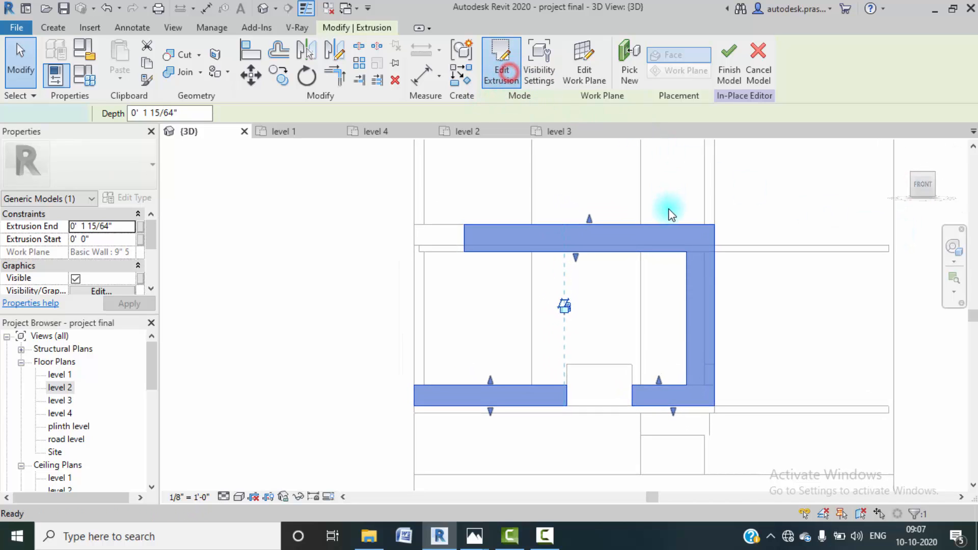
{"action": "left_click", "coordinate": [685, 252]}
{"action": "left_click", "coordinate": [714, 251]}
{"action": "left_click", "coordinate": [686, 385]}
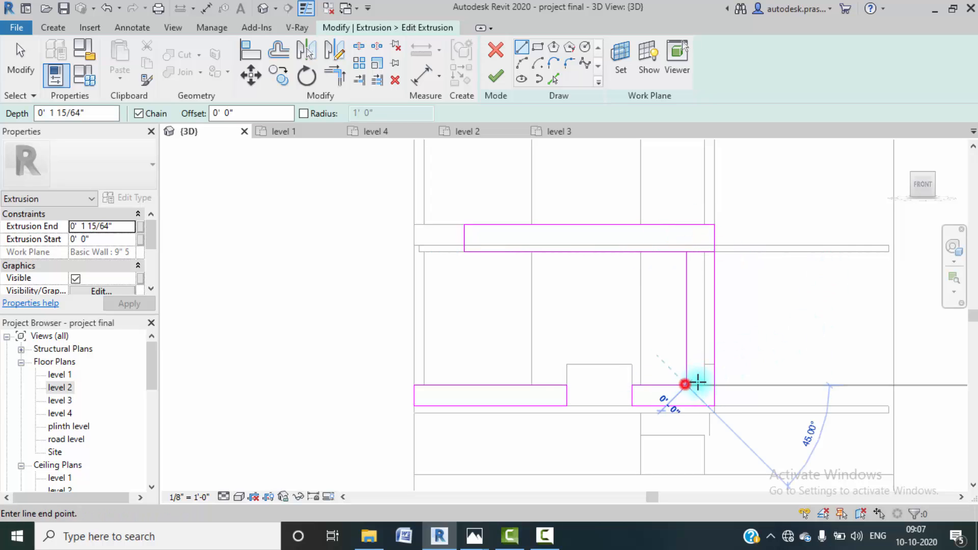
{"action": "left_click", "coordinate": [713, 385]}
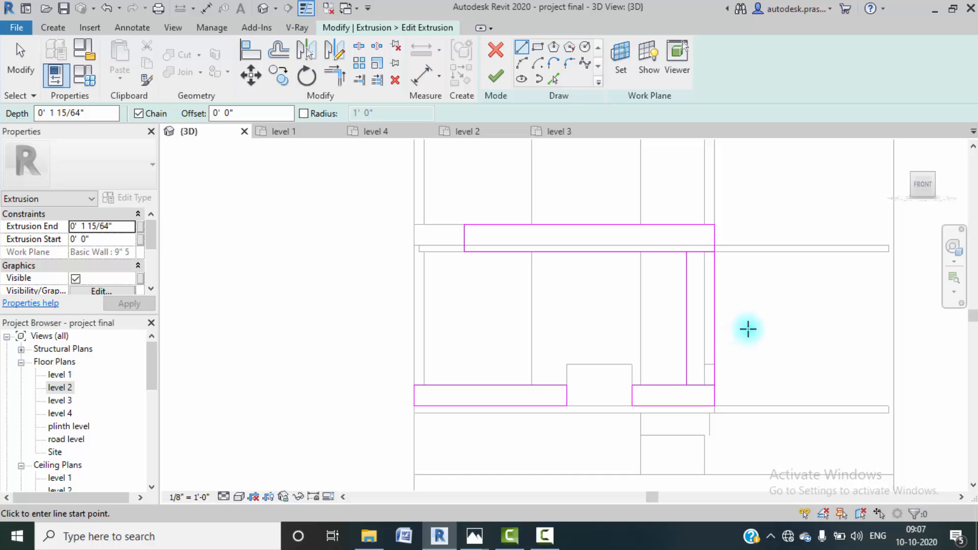
- Delete the vertical strip's side lines, leaving three separate horizontal rectangles, and finish the sketch
{"action": "left_click", "coordinate": [339, 85]}
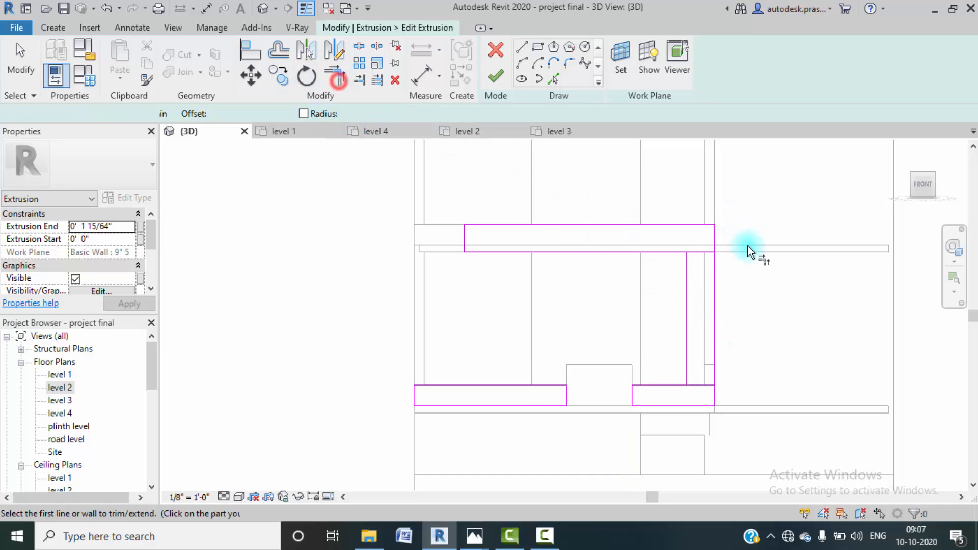
{"action": "left_click", "coordinate": [714, 244]}
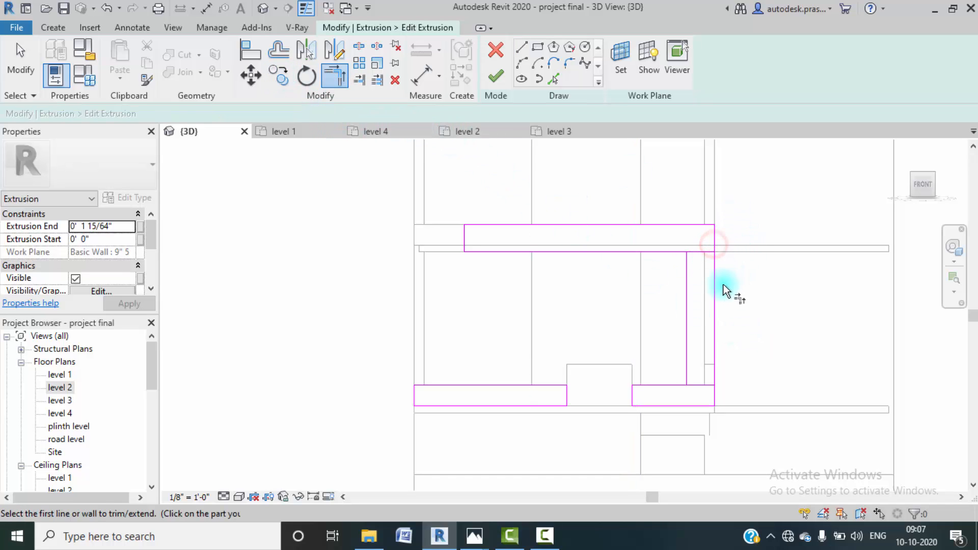
{"action": "key", "text": "Escape"}
{"action": "left_click", "coordinate": [712, 295]}
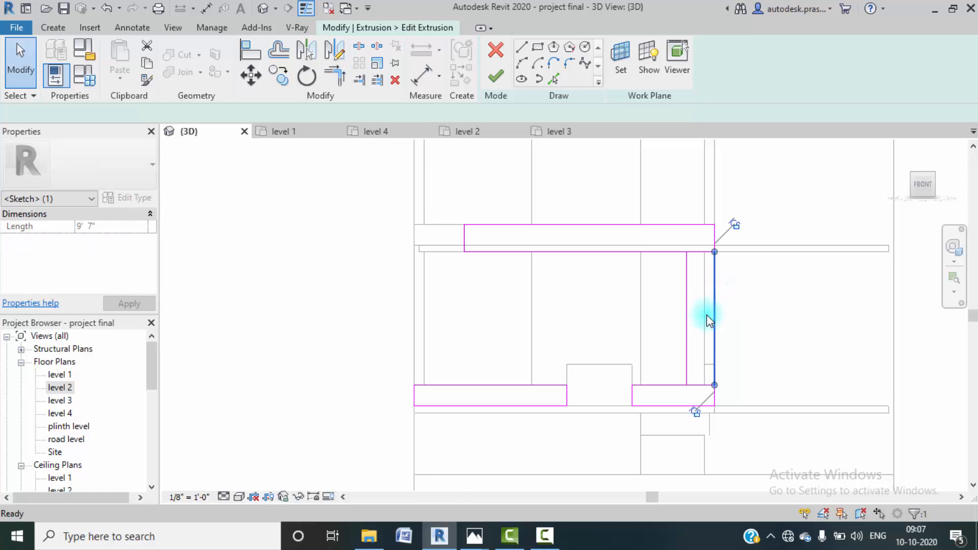
{"action": "key", "text": "Delete"}
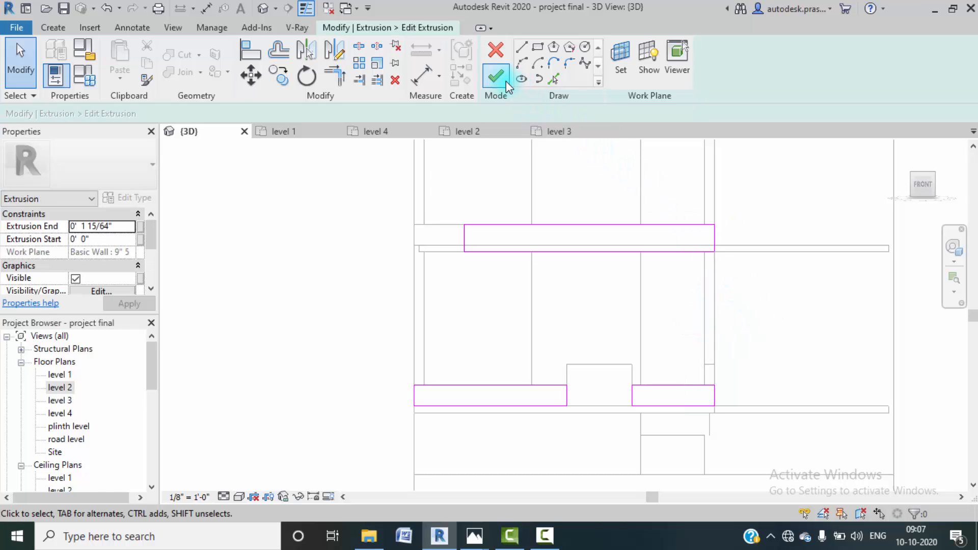
{"action": "left_click", "coordinate": [496, 76]}
- Create a separate extrusion from a rectangle 2'-0" wide and 9'-7" high between the lower and upper bands at their outer end
{"action": "middle_click_drag", "start_coordinate": [804, 284], "coordinate": [759, 320], "text": "shift"}
{"action": "left_click", "coordinate": [920, 193]}
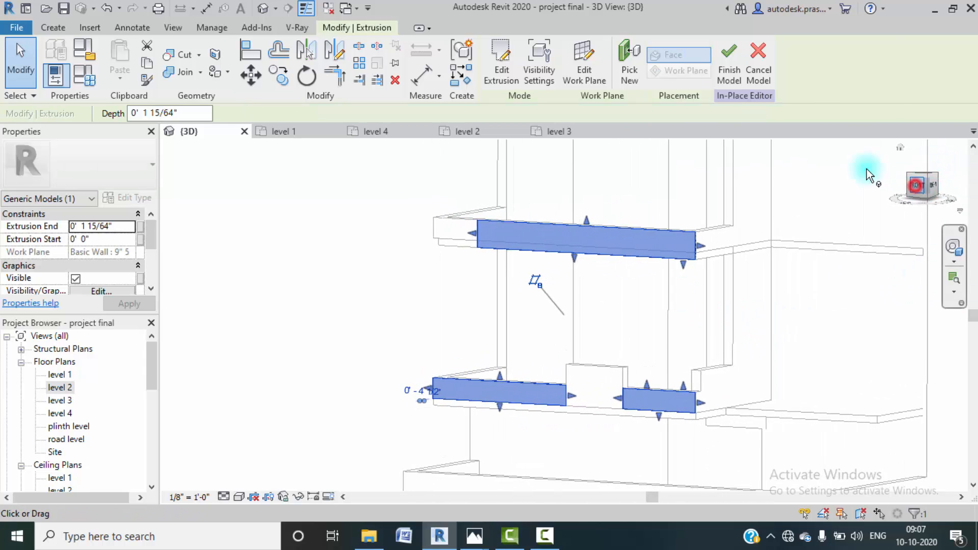
{"action": "left_click", "coordinate": [53, 28]}
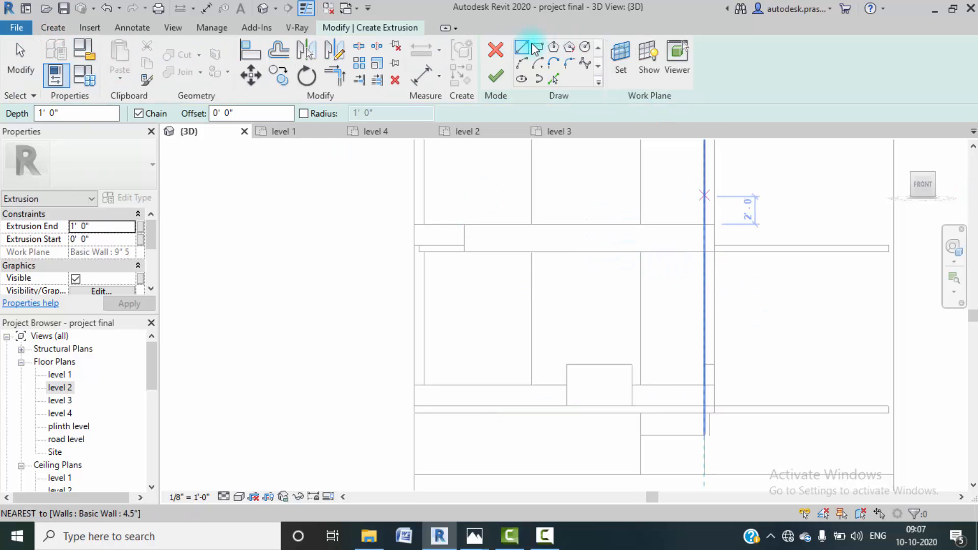
{"action": "left_click", "coordinate": [715, 253]}
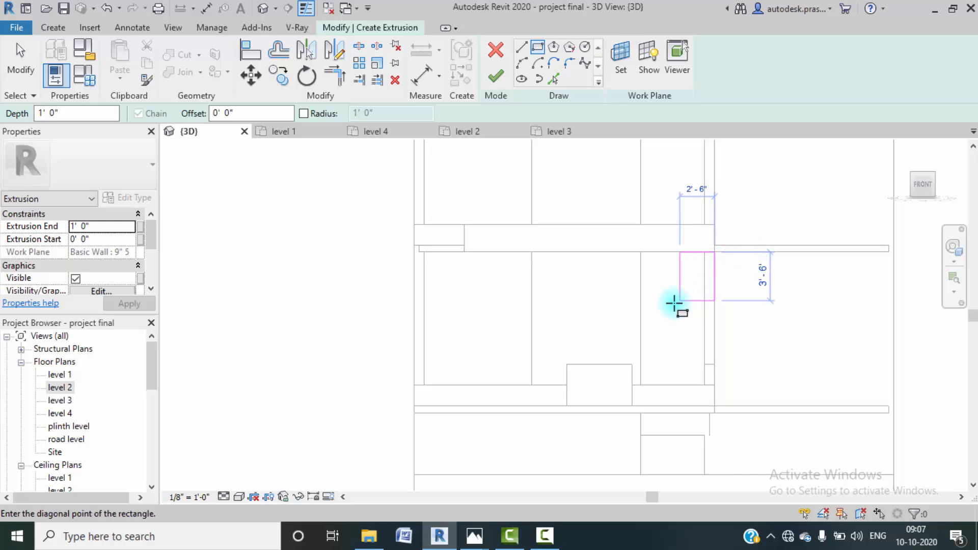
{"action": "left_click", "coordinate": [685, 386]}
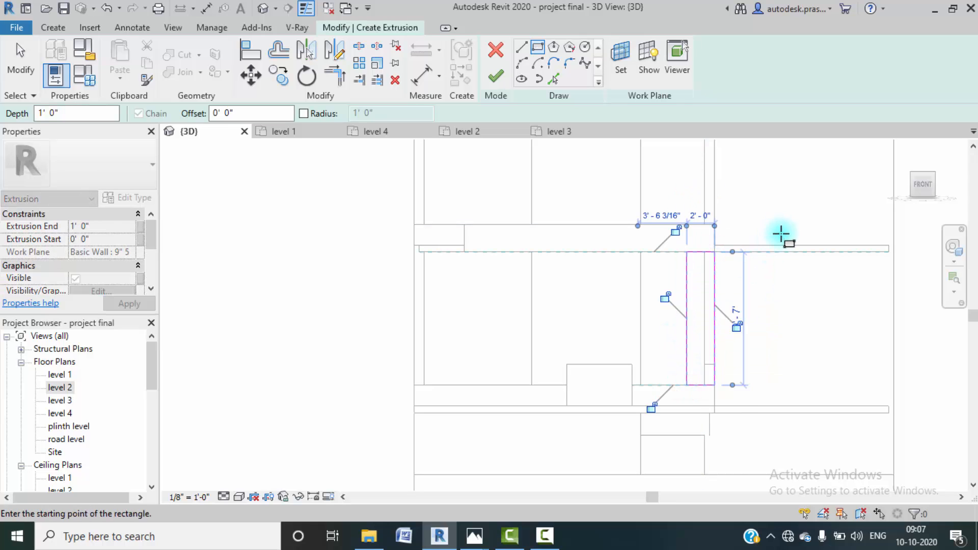
{"action": "left_click", "coordinate": [495, 77]}
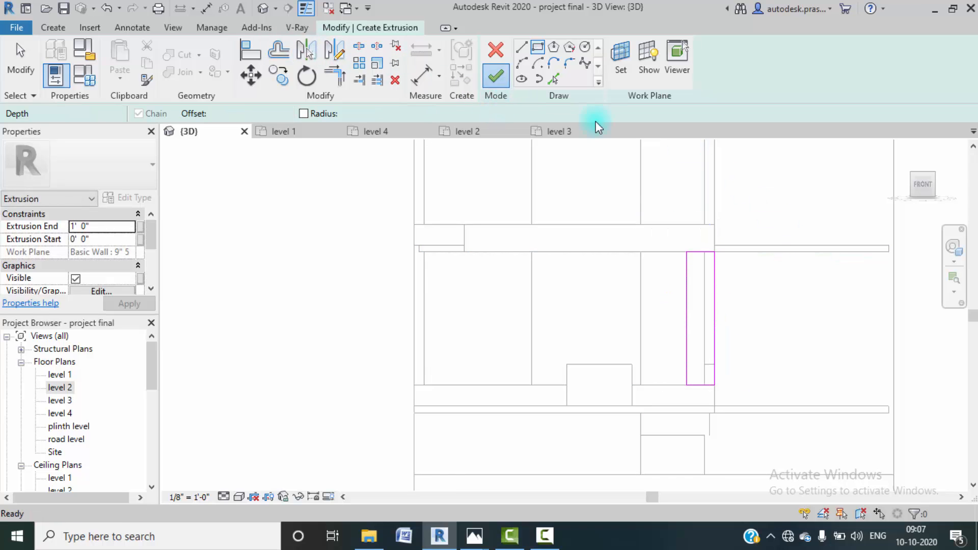
- Extend the vertical strip's back face behind the parapet face to an extrusion start of -0' 9"
{"action": "middle_click_drag", "start_coordinate": [831, 287], "coordinate": [683, 355], "text": "shift"}
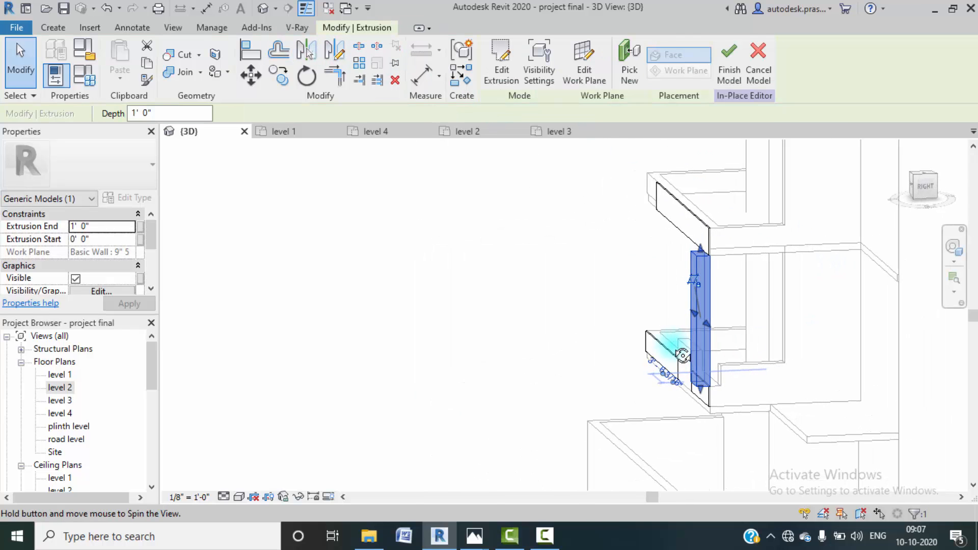
{"action": "left_click", "coordinate": [926, 188]}
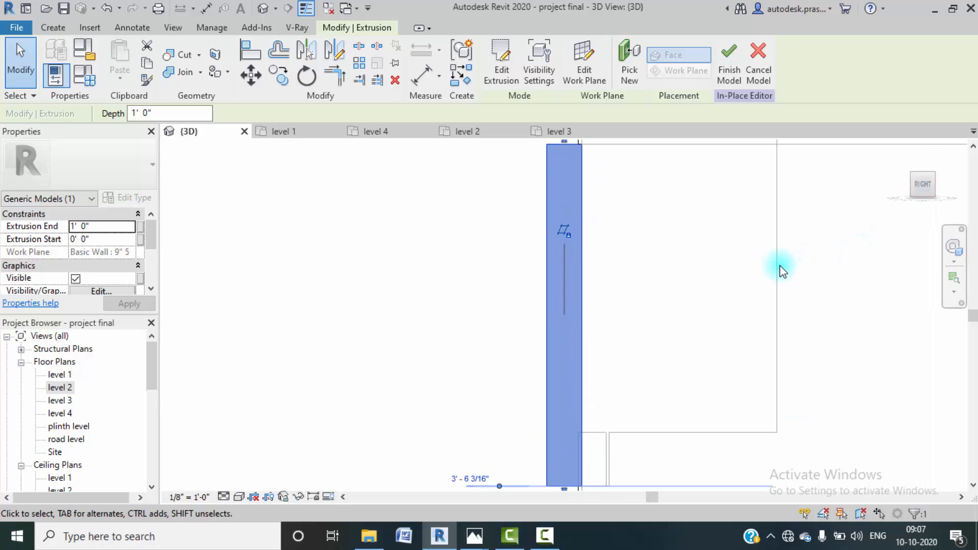
{"action": "scroll", "coordinate": [674, 225], "scroll_direction": "down", "scroll_amount": 3}
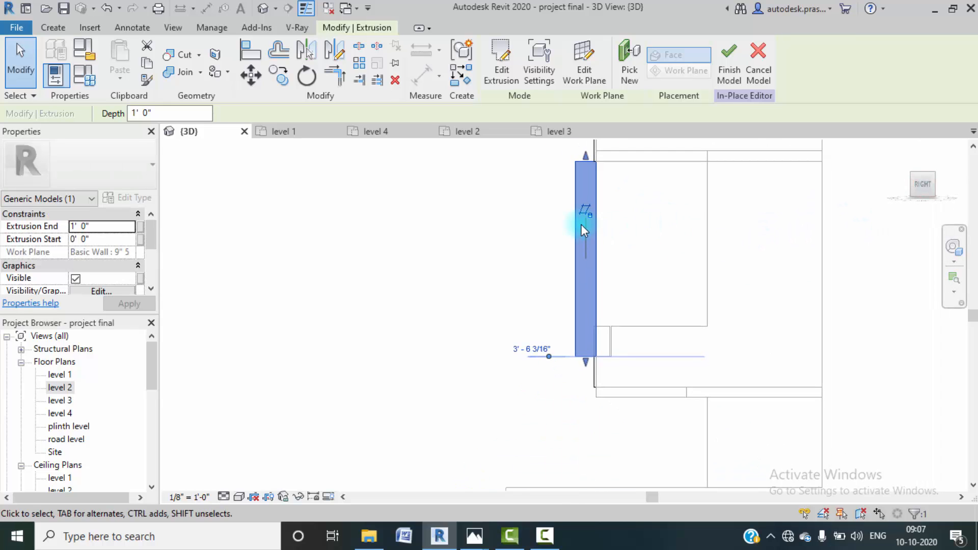
{"action": "left_click", "coordinate": [516, 216]}
{"action": "left_click", "coordinate": [571, 269]}
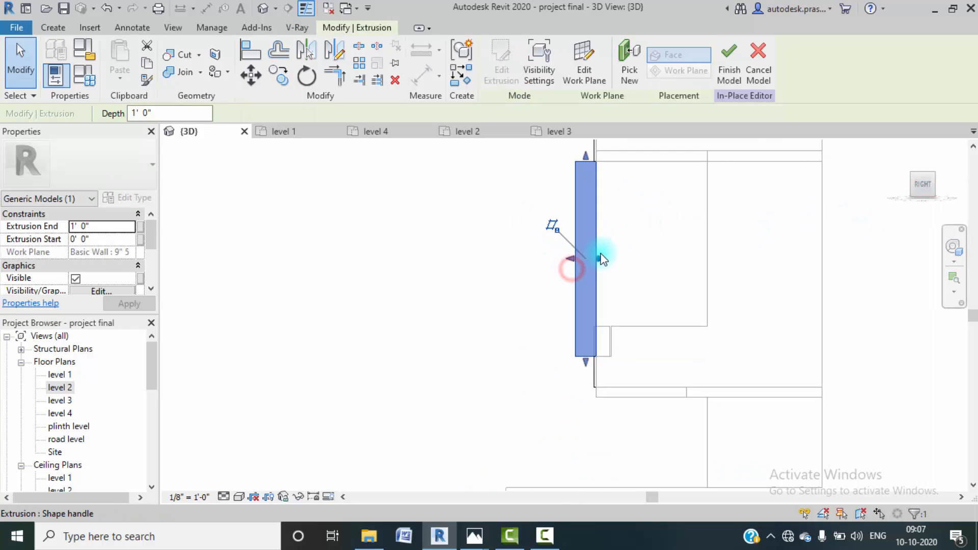
{"action": "left_click_drag", "start_coordinate": [606, 256], "coordinate": [613, 257]}
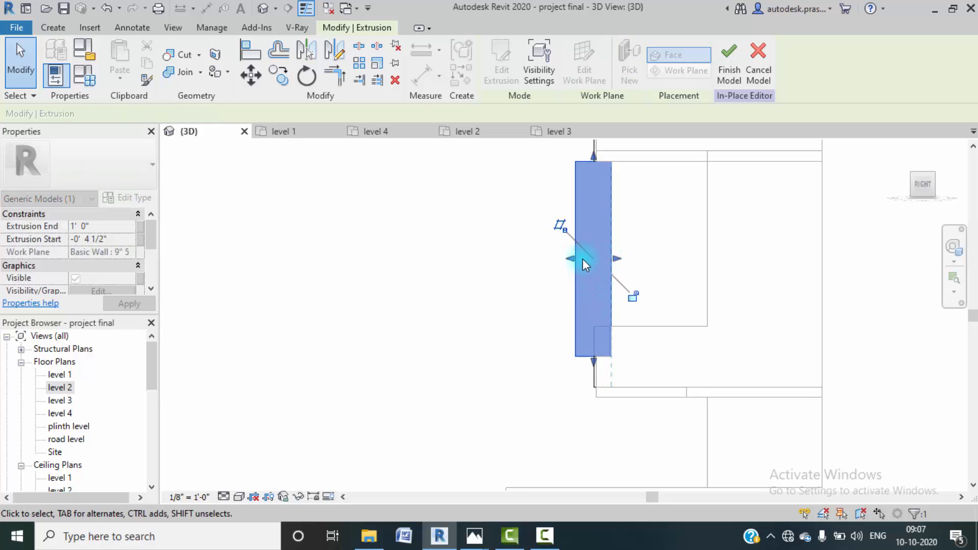
- Pull the vertical strip's front face back flush with the thin bands, to an extrusion end of 0' 1 15/64"
{"action": "scroll", "coordinate": [578, 280], "scroll_direction": "up", "scroll_amount": 3}
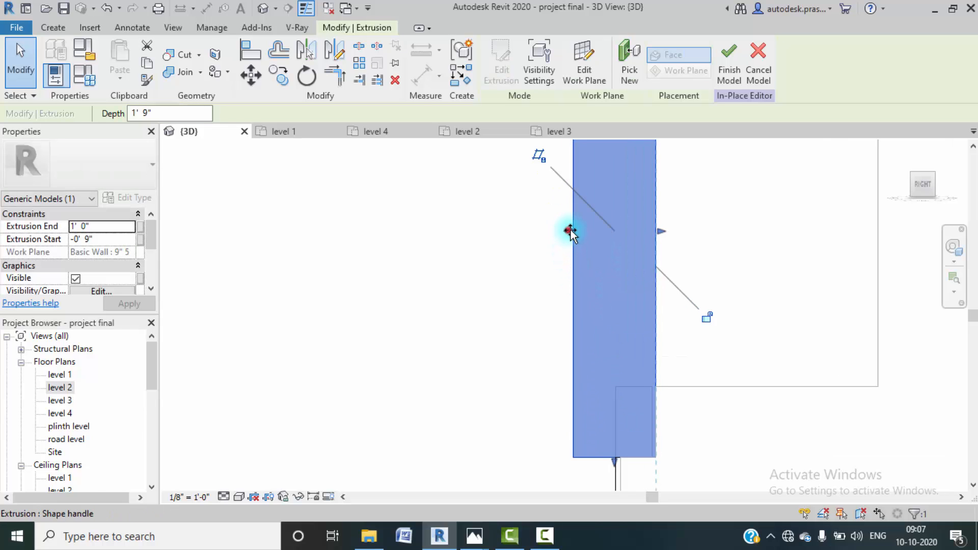
{"action": "left_click_drag", "start_coordinate": [569, 231], "coordinate": [611, 259]}
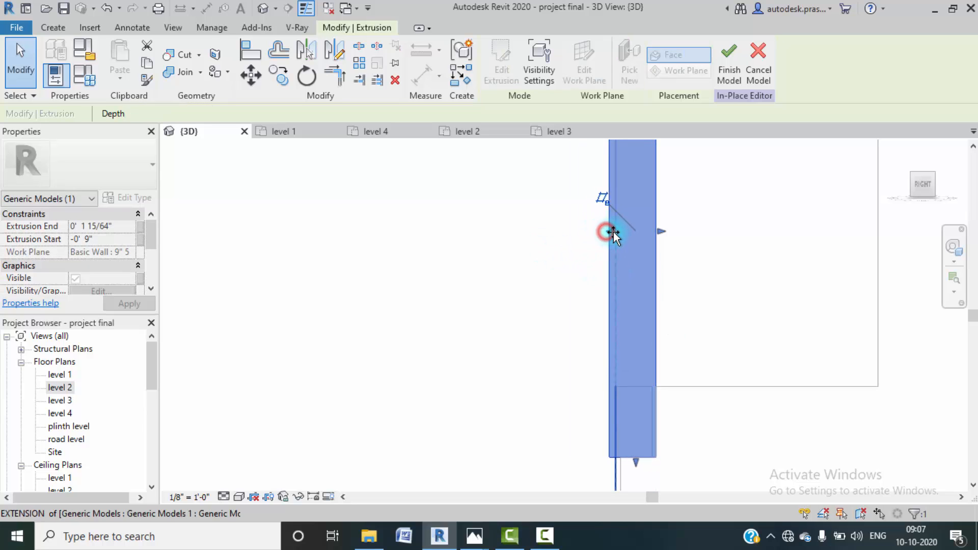
{"action": "left_click", "coordinate": [563, 233]}
{"action": "scroll", "coordinate": [570, 230], "scroll_direction": "down", "scroll_amount": 2}
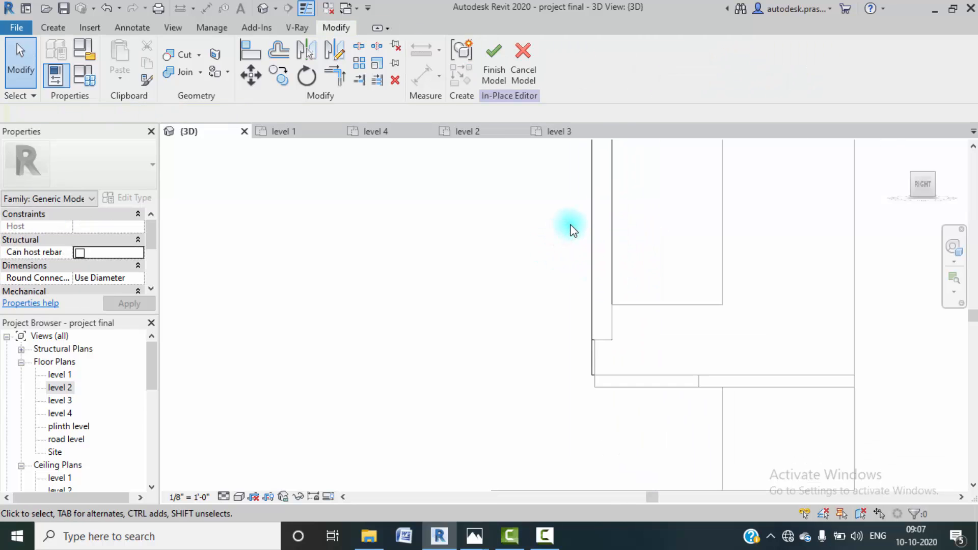
{"action": "middle_click_drag", "start_coordinate": [538, 267], "coordinate": [629, 283], "text": "shift"}
{"action": "scroll", "coordinate": [631, 284], "scroll_direction": "up", "scroll_amount": 3}
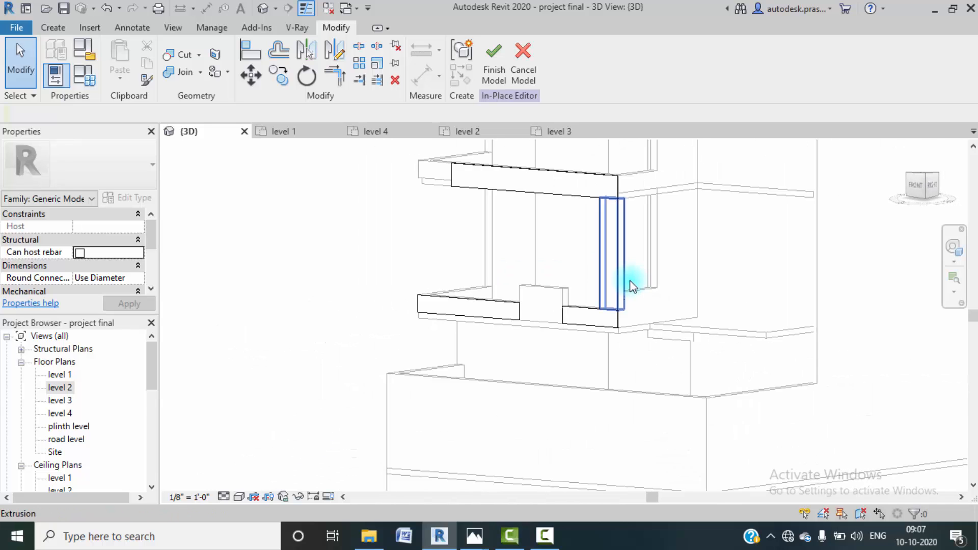
- Finish the in-place cladding model and set the 3D view's visual style to Shaded
{"action": "left_click", "coordinate": [493, 69]}
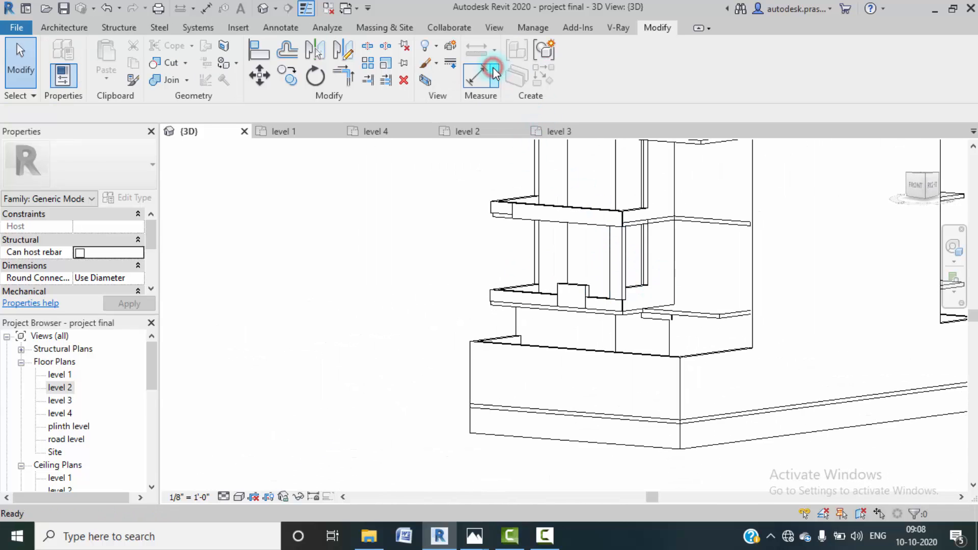
{"action": "scroll", "coordinate": [610, 359], "scroll_direction": "down", "scroll_amount": 1}
{"action": "left_click", "coordinate": [237, 498]}
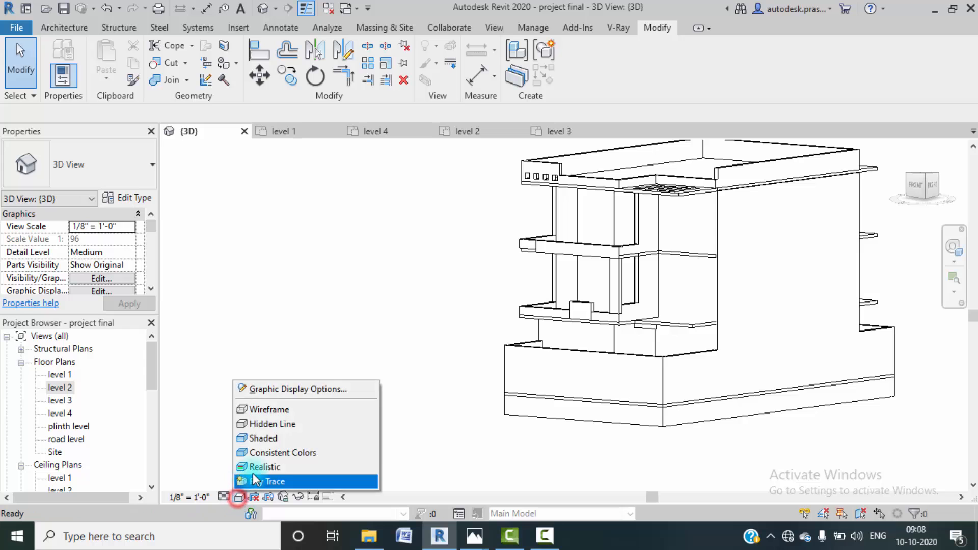
{"action": "left_click", "coordinate": [295, 437]}
{"action": "scroll", "coordinate": [603, 293], "scroll_direction": "up", "scroll_amount": 3}
{"action": "scroll", "coordinate": [605, 293], "scroll_direction": "up", "scroll_amount": 1}
{"action": "middle_click_drag", "start_coordinate": [653, 333], "coordinate": [683, 350]}
{"action": "scroll", "coordinate": [671, 339], "scroll_direction": "up", "scroll_amount": 5}
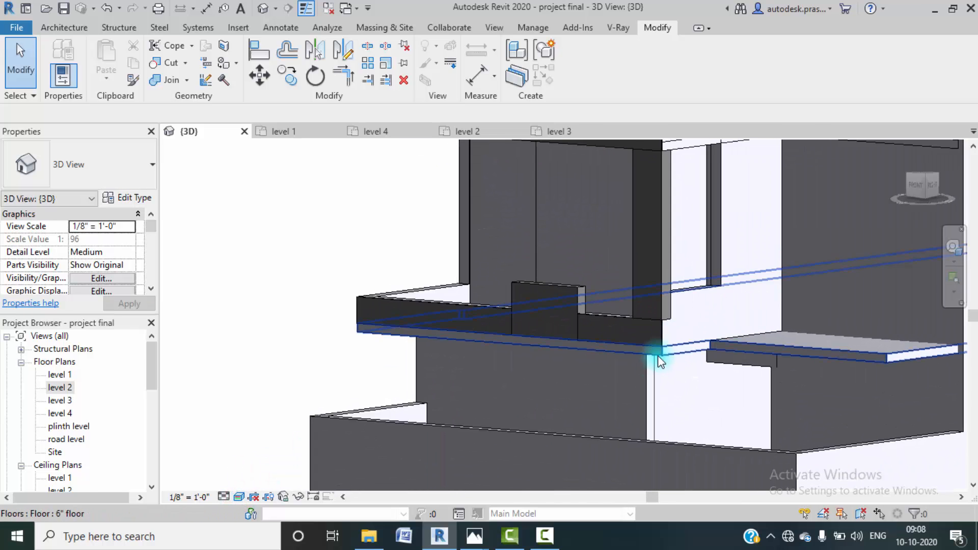
{"action": "scroll", "coordinate": [658, 361], "scroll_direction": "down", "scroll_amount": 1}
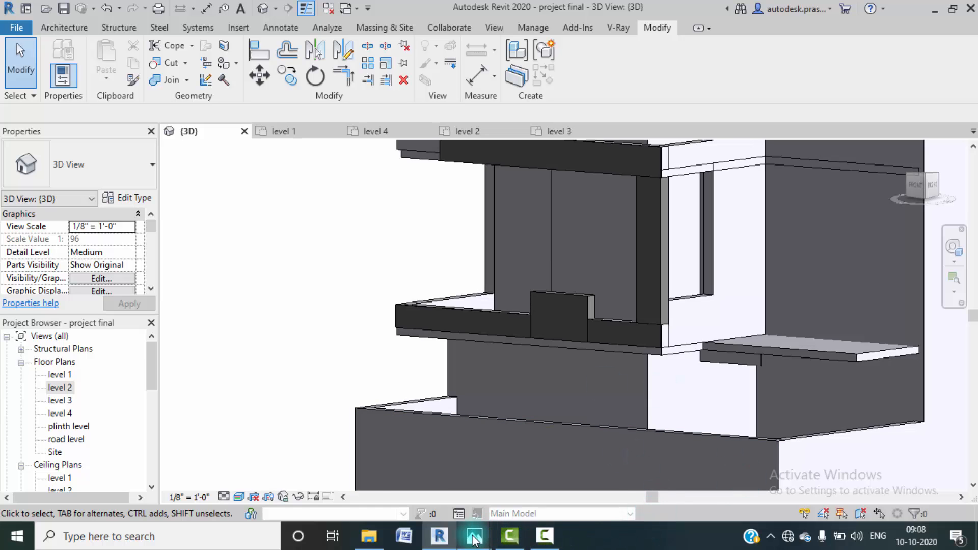
- Examine the rendered elevation images to compare the front balcony cladding and how it wraps around the side of the house
{"action": "mouse_move", "coordinate": [474, 539]}
{"action": "left_click", "coordinate": [430, 481]}
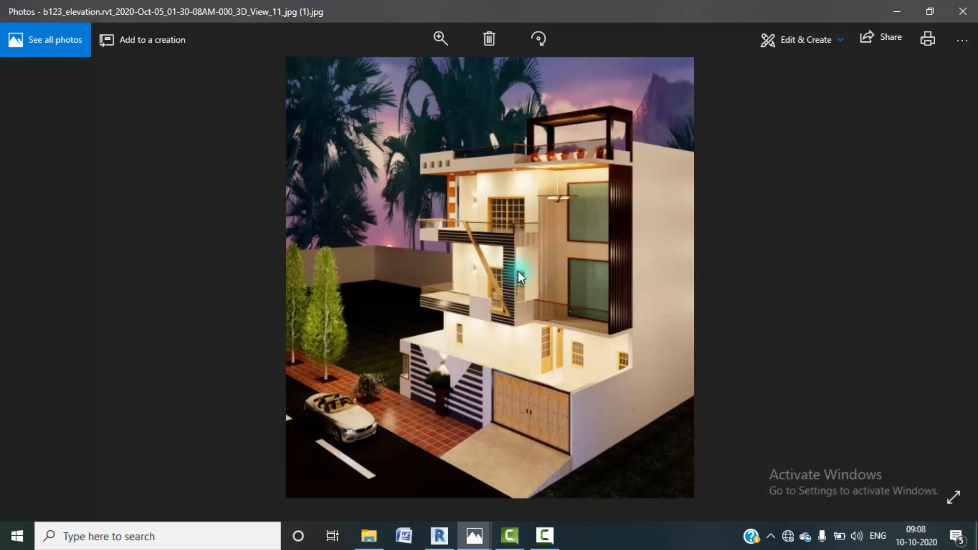
{"action": "key", "text": "Left"}
{"action": "key", "text": "Right"}
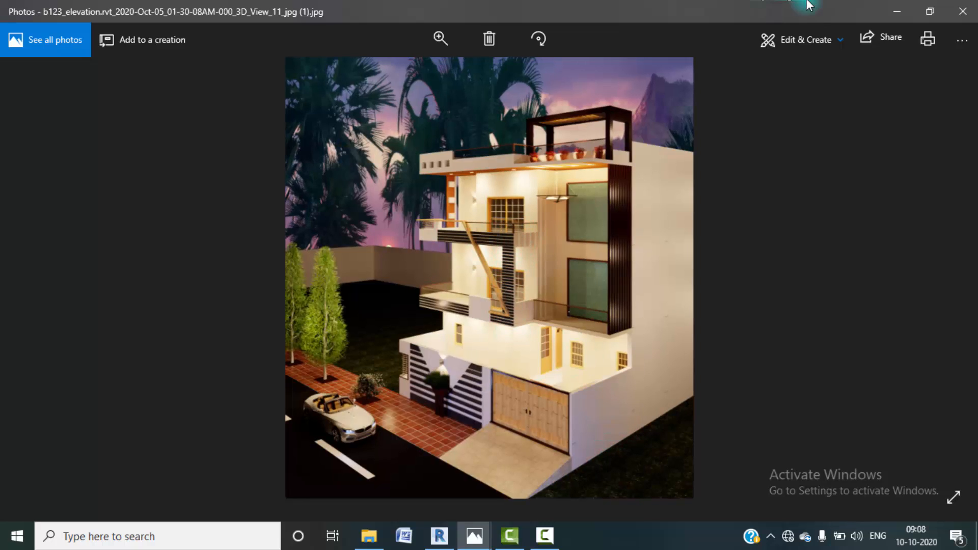
{"action": "left_click", "coordinate": [893, 12]}
{"action": "scroll", "coordinate": [439, 337], "scroll_direction": "up", "scroll_amount": 3}
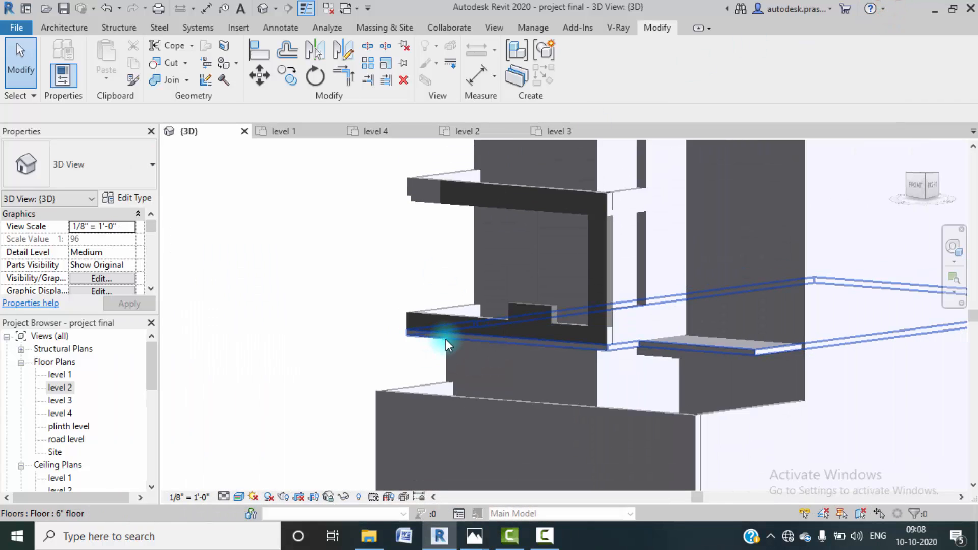
{"action": "middle_click_drag", "start_coordinate": [502, 320], "coordinate": [500, 386]}
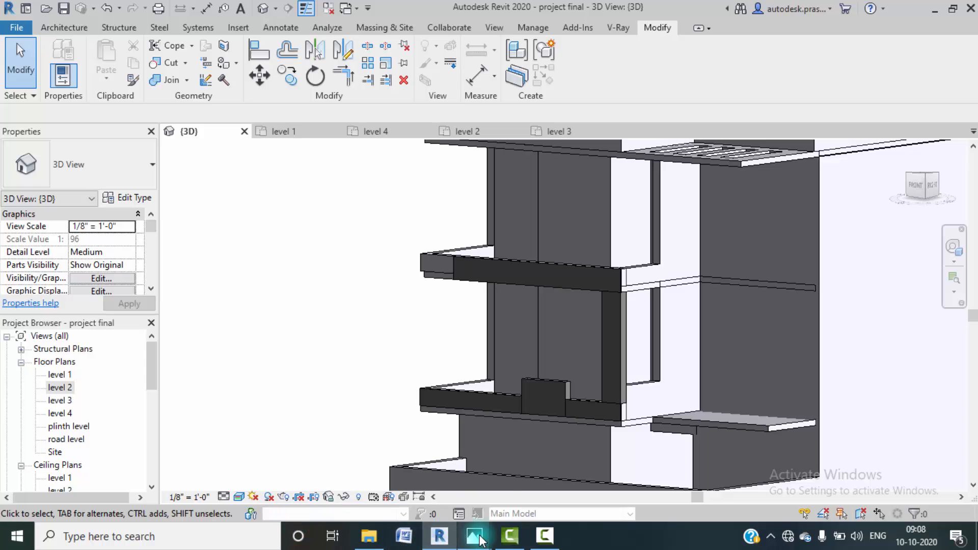
{"action": "mouse_move", "coordinate": [481, 539]}
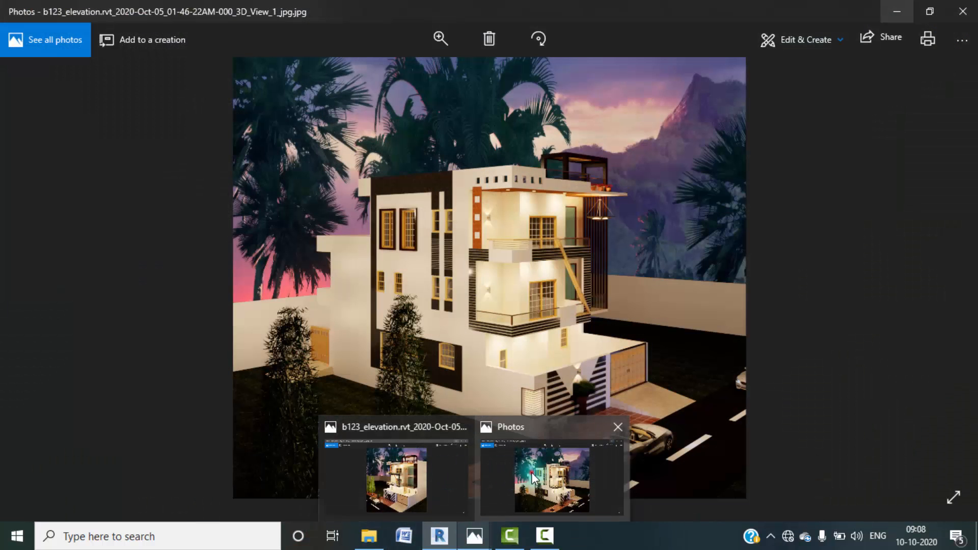
{"action": "left_click", "coordinate": [408, 466]}
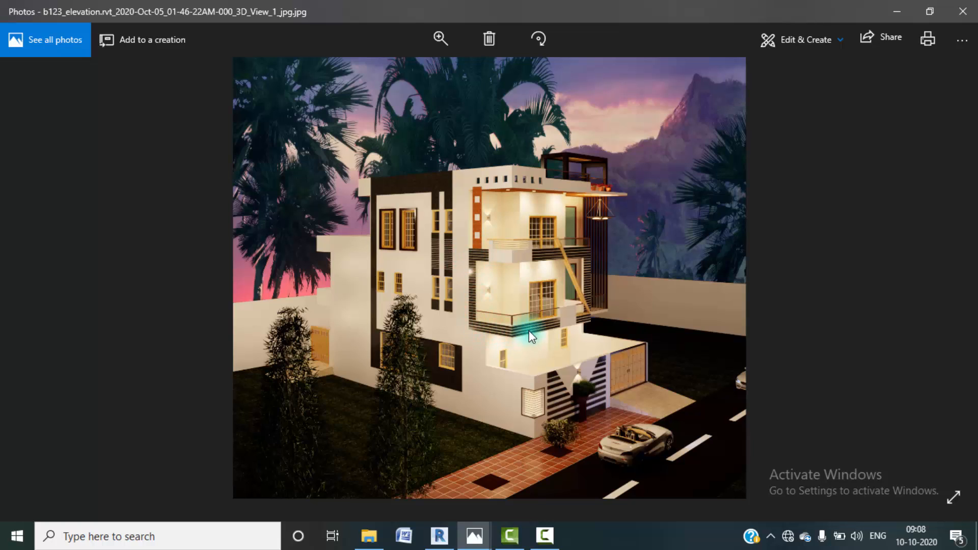
{"action": "left_click", "coordinate": [905, 16]}
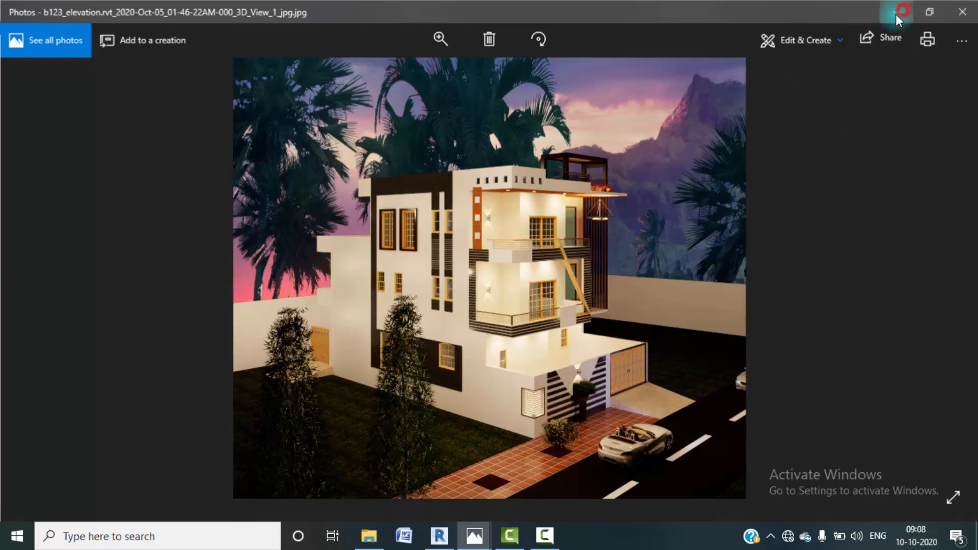
- View the model from its left side and create an in-place Generic Models component named Generic Models 3
{"action": "left_click", "coordinate": [916, 191]}
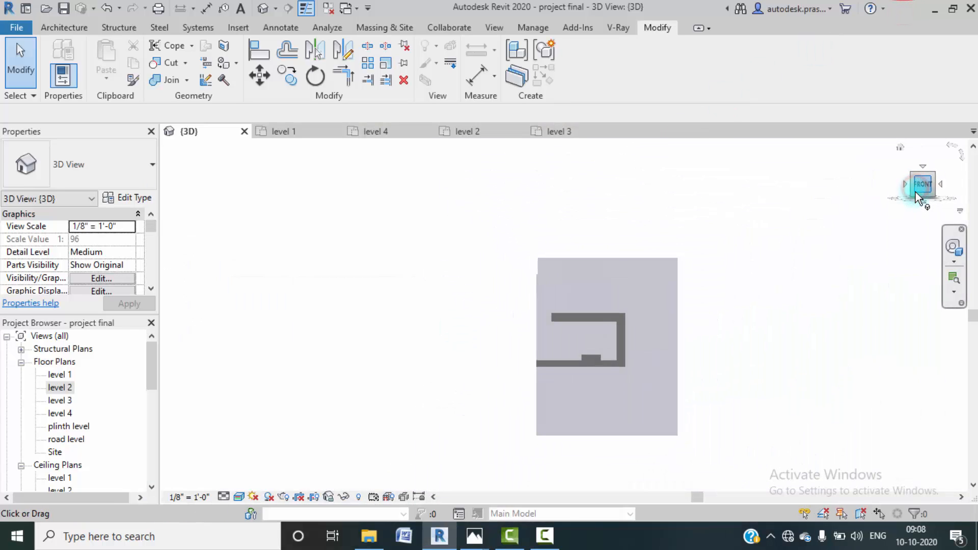
{"action": "left_click", "coordinate": [906, 183]}
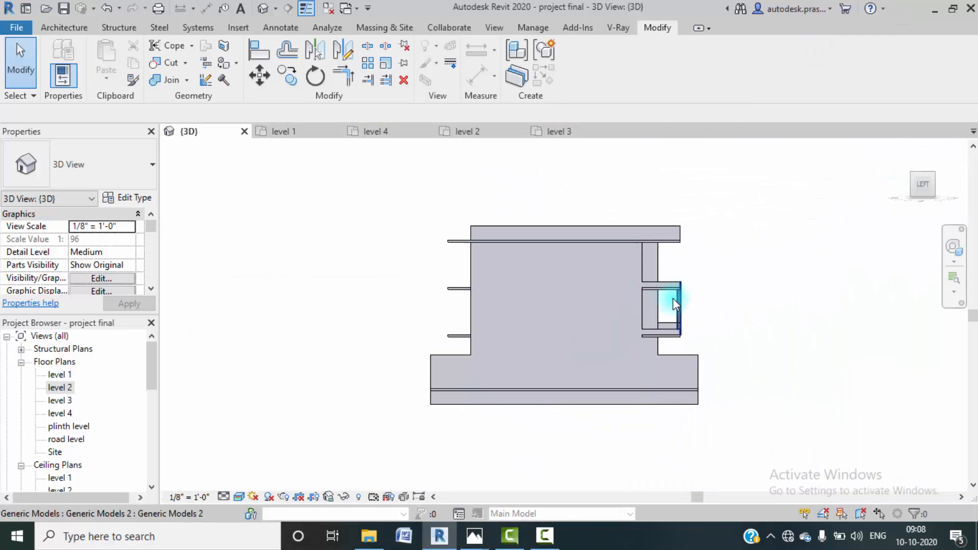
{"action": "scroll", "coordinate": [680, 288], "scroll_direction": "up", "scroll_amount": 5}
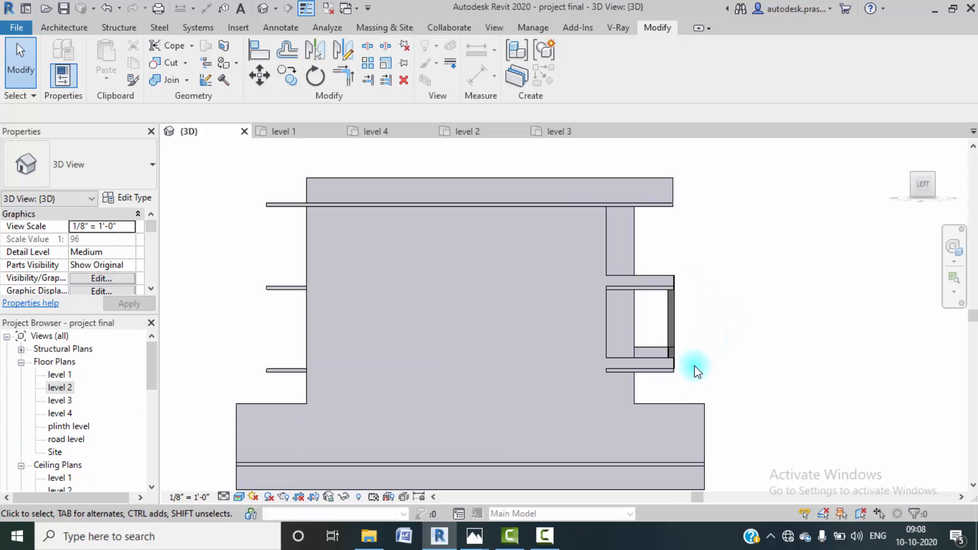
{"action": "left_click", "coordinate": [70, 27]}
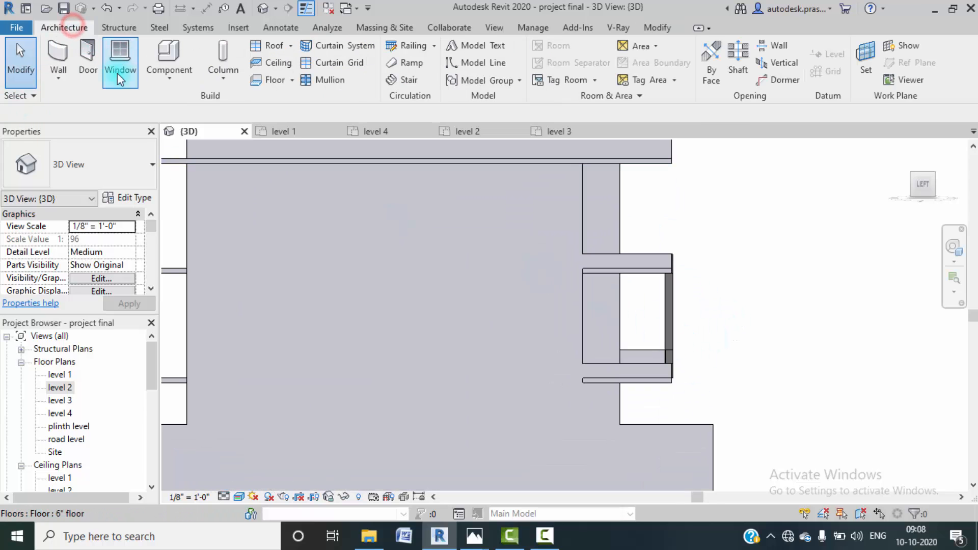
{"action": "left_click", "coordinate": [165, 84]}
{"action": "left_click", "coordinate": [194, 133]}
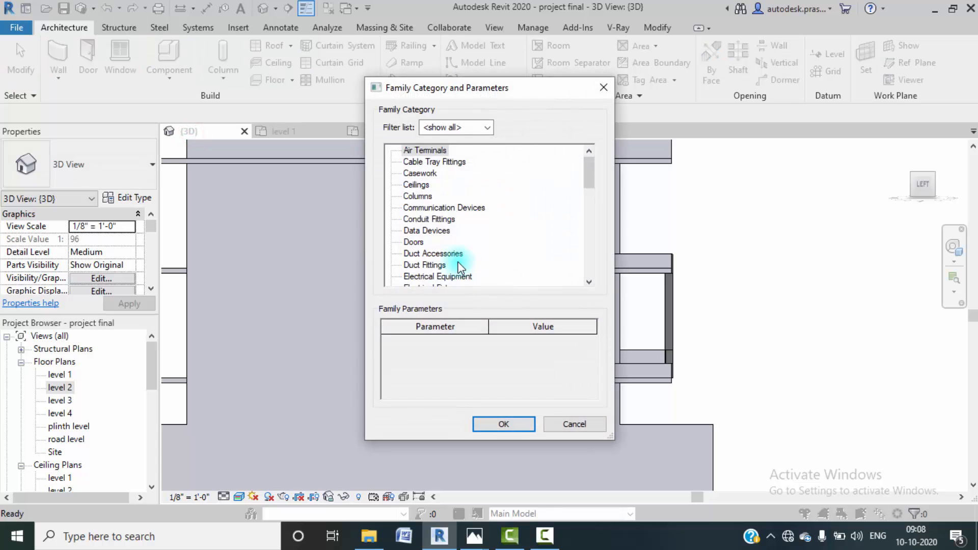
{"action": "scroll", "coordinate": [458, 265], "scroll_direction": "down", "scroll_amount": 1}
{"action": "scroll", "coordinate": [458, 265], "scroll_direction": "down", "scroll_amount": 2}
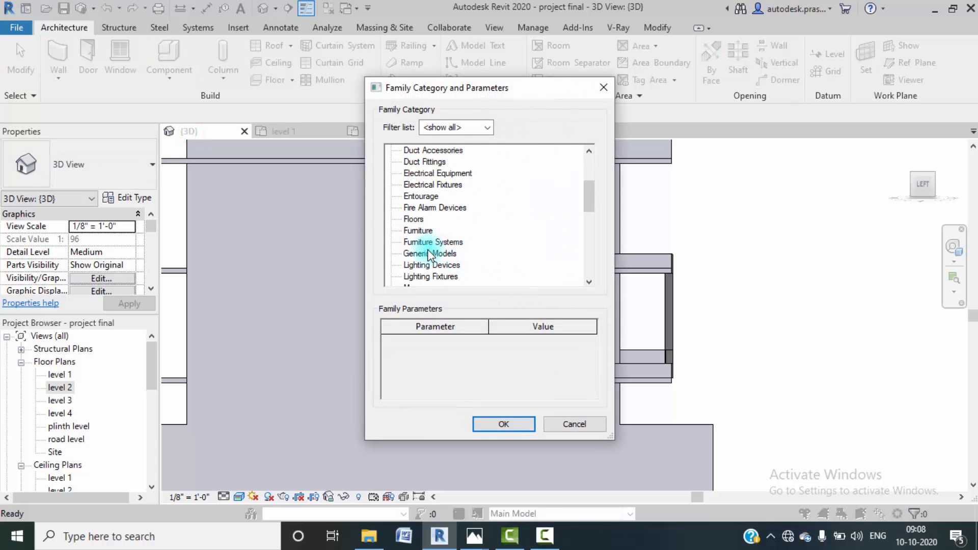
{"action": "left_click", "coordinate": [485, 423]}
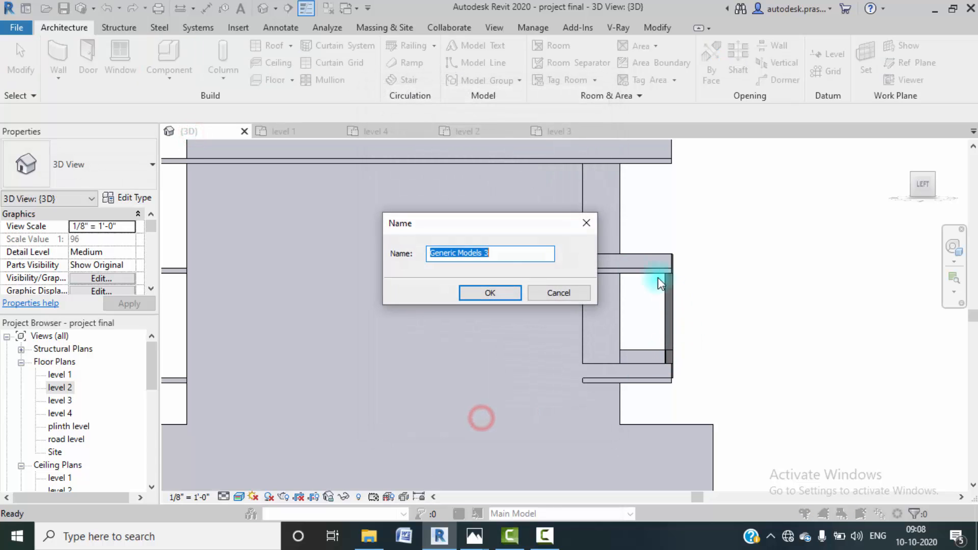
{"action": "left_click", "coordinate": [489, 294]}
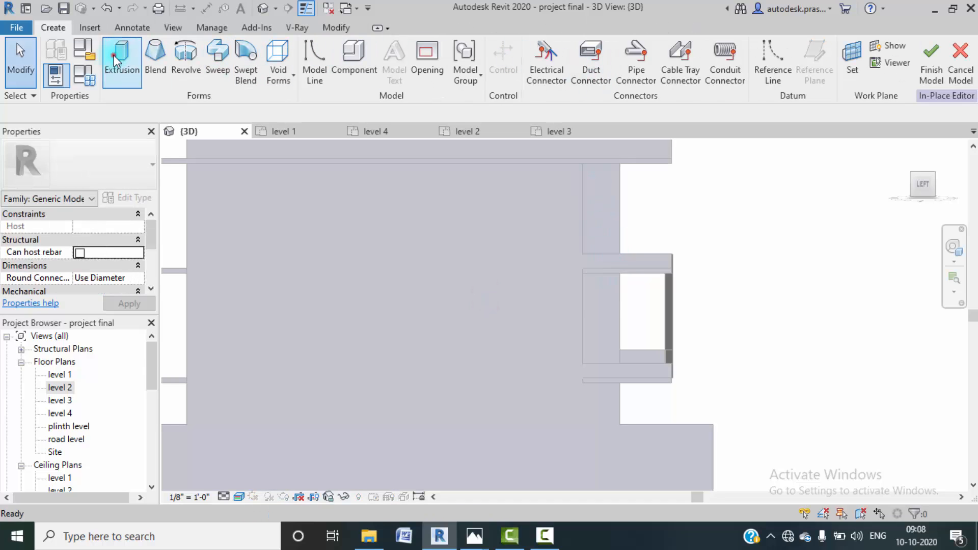
- Start an extrusion and set its work plane to the side face of the balcony's 9" wall
{"action": "left_click", "coordinate": [114, 55]}
{"action": "left_click", "coordinate": [622, 64]}
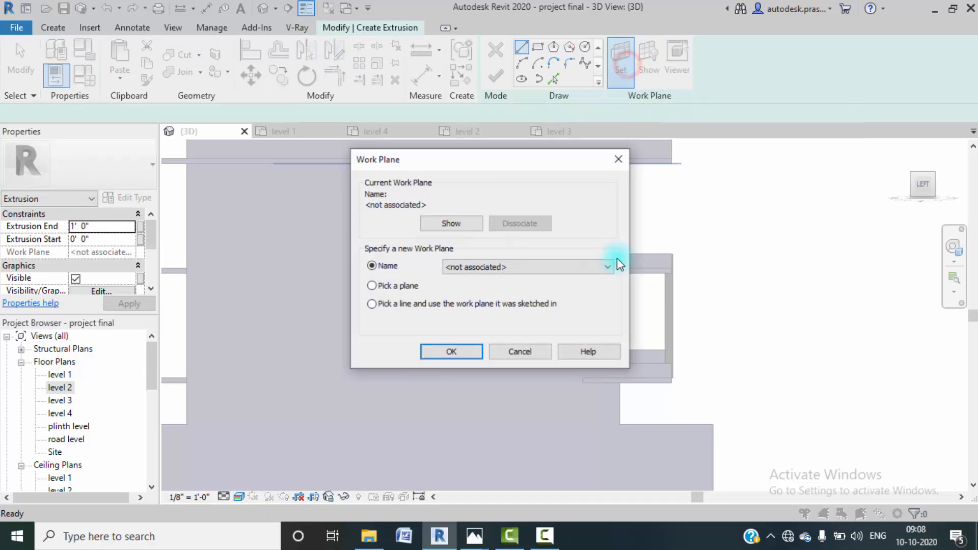
{"action": "left_click", "coordinate": [444, 350]}
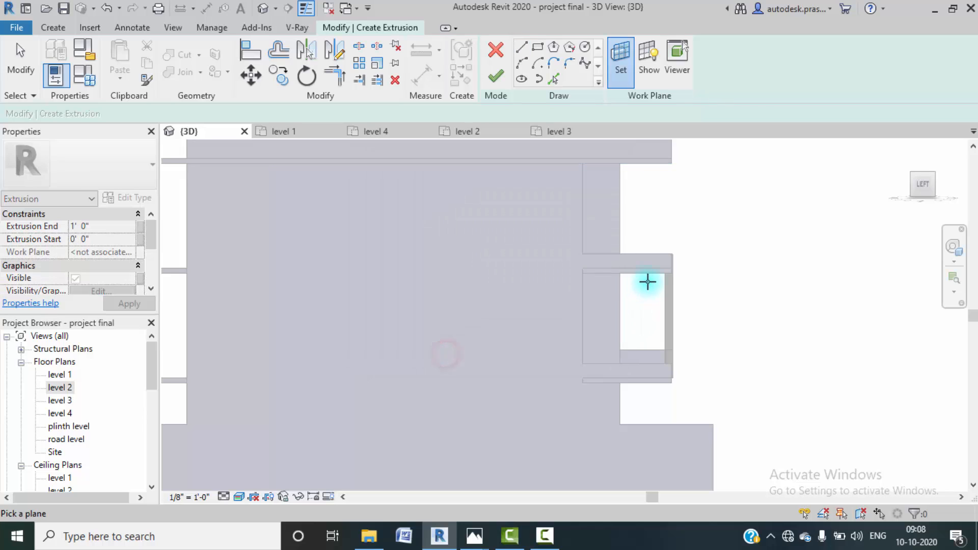
{"action": "left_click", "coordinate": [600, 263]}
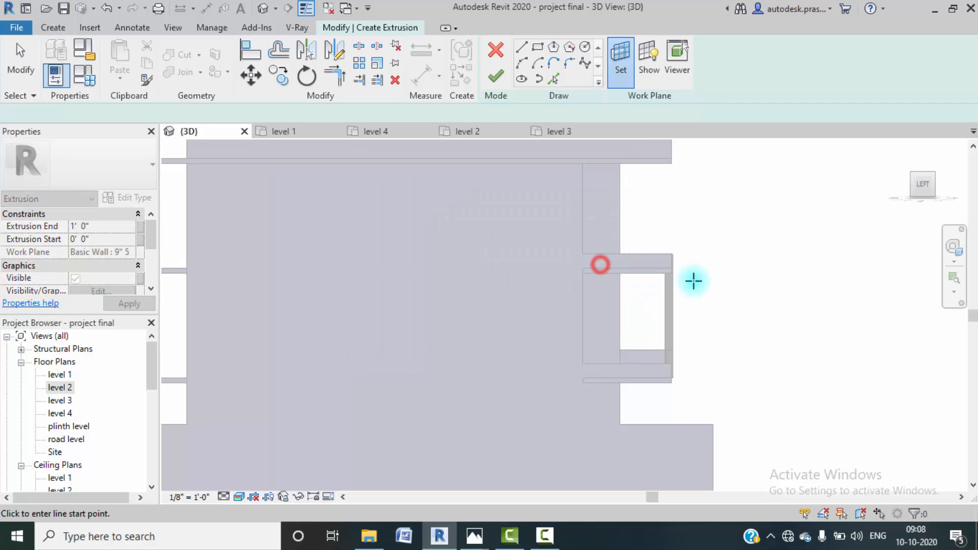
{"action": "middle_click_drag", "start_coordinate": [740, 323], "coordinate": [764, 335]}
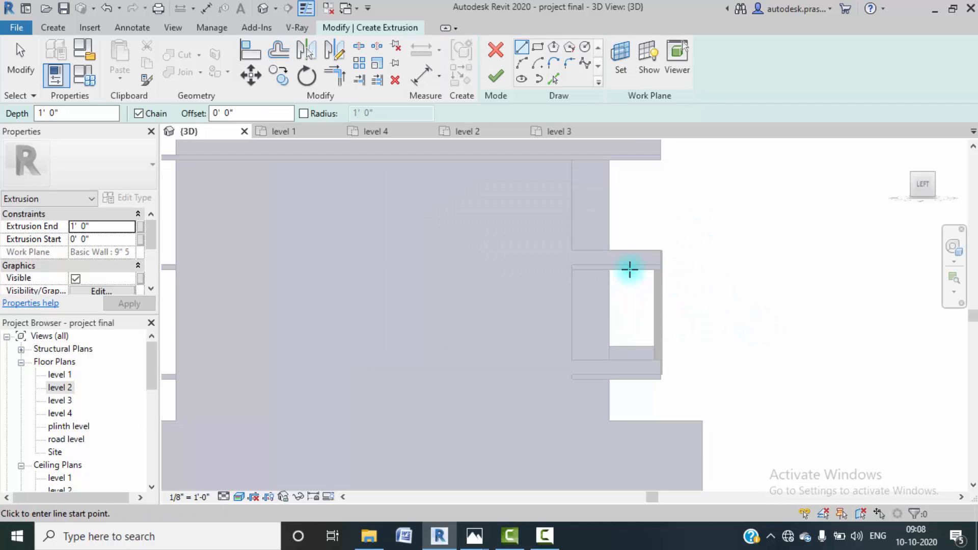
{"action": "scroll", "coordinate": [611, 276], "scroll_direction": "up", "scroll_amount": 3}
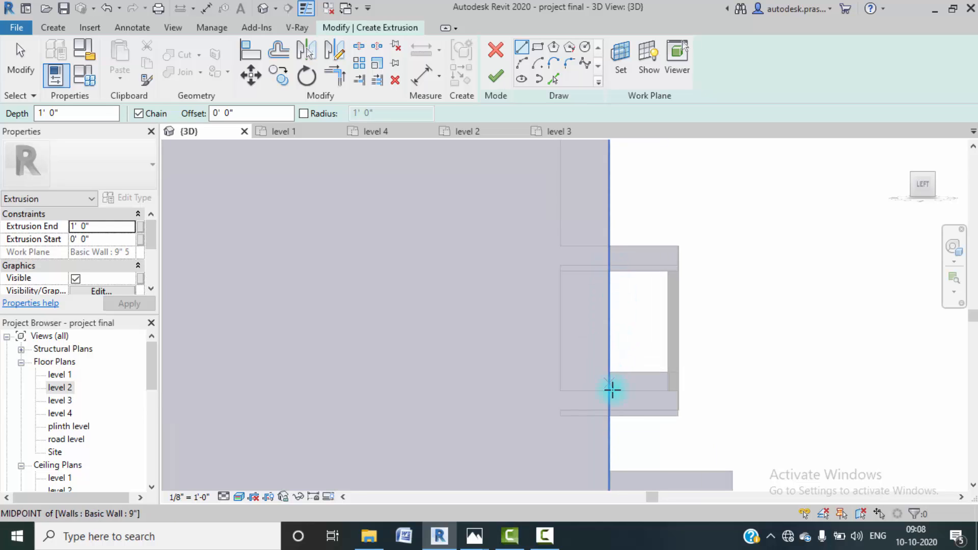
{"action": "middle_click_drag", "start_coordinate": [681, 402], "coordinate": [704, 314]}
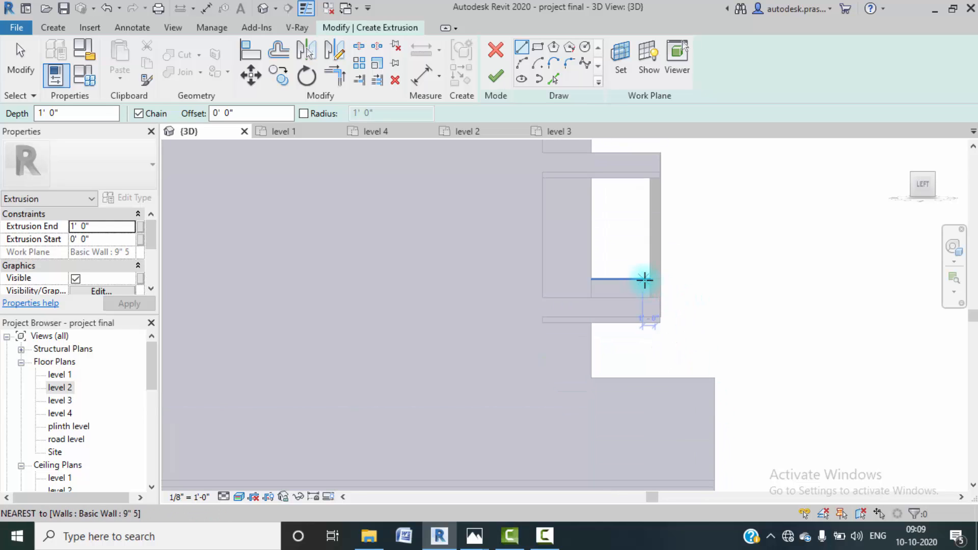
{"action": "middle_click_drag", "start_coordinate": [644, 279], "coordinate": [648, 294]}
- Check the side cladding in the render and sketch a vertical line from the upper parapet's top edge to its slab's underside
{"action": "mouse_move", "coordinate": [476, 544]}
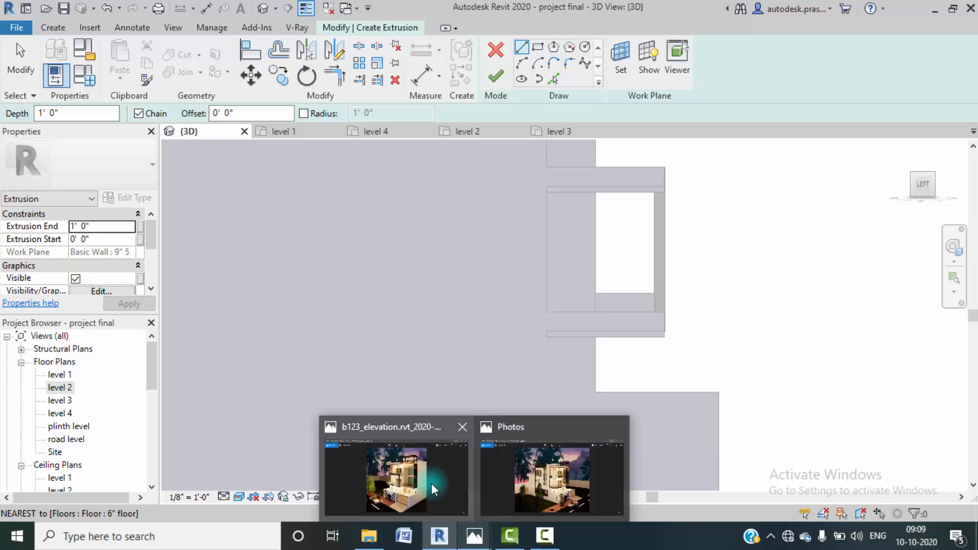
{"action": "left_click", "coordinate": [507, 471]}
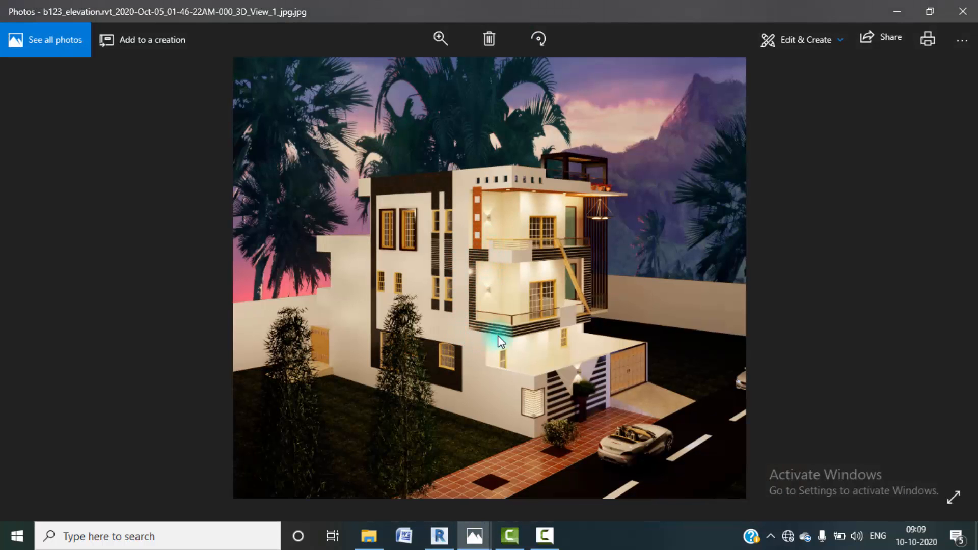
{"action": "left_click", "coordinate": [897, 12]}
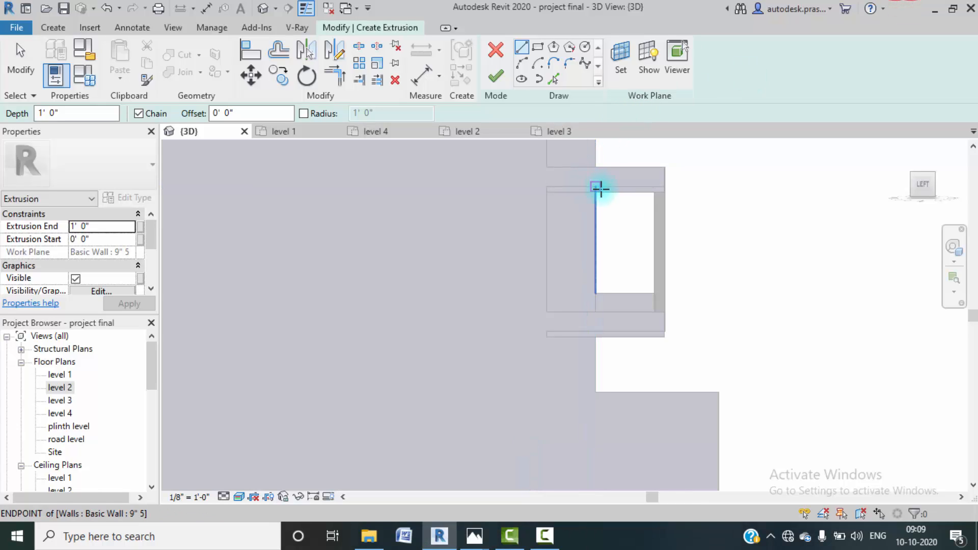
{"action": "left_click", "coordinate": [606, 157]}
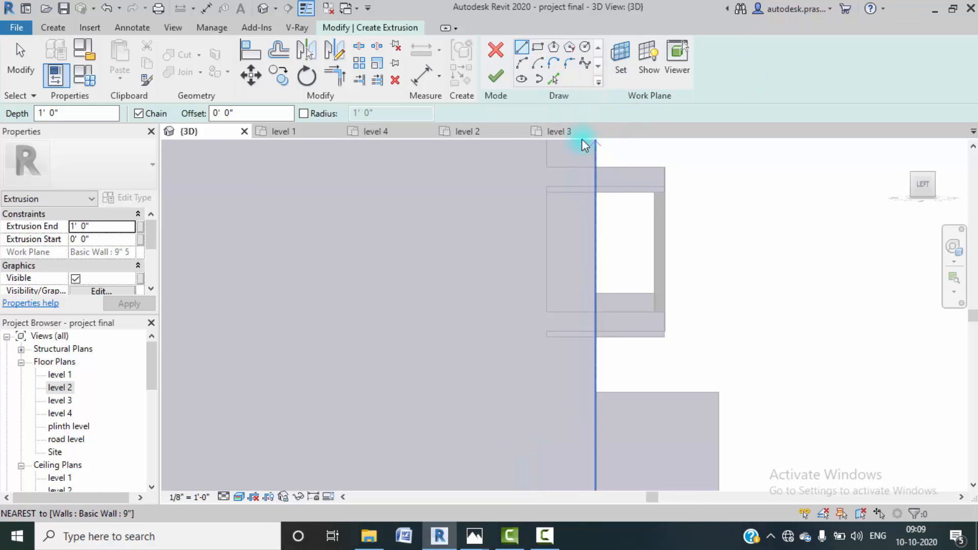
{"action": "left_click", "coordinate": [596, 165]}
{"action": "left_click", "coordinate": [596, 190]}
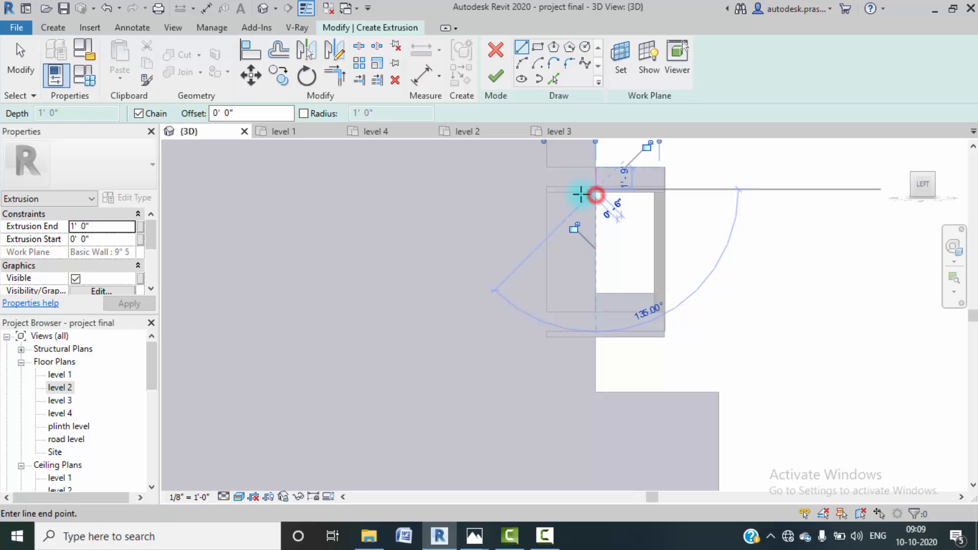
{"action": "scroll", "coordinate": [602, 193], "scroll_direction": "up", "scroll_amount": 3}
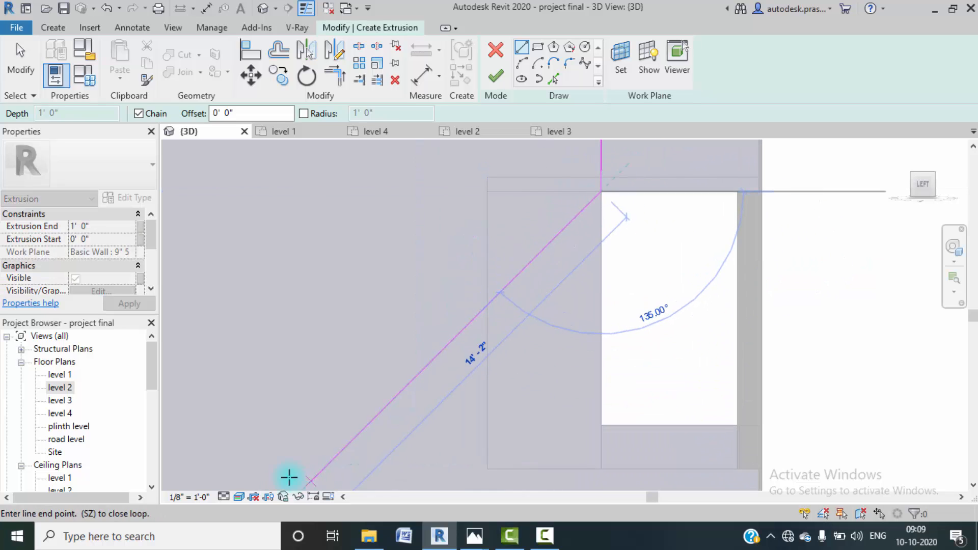
- Show the view as hidden lines and sketch the inner C edge along the upper slab's underside and down the balcony wall's rear edge
{"action": "left_click", "coordinate": [238, 496]}
{"action": "left_click", "coordinate": [271, 423]}
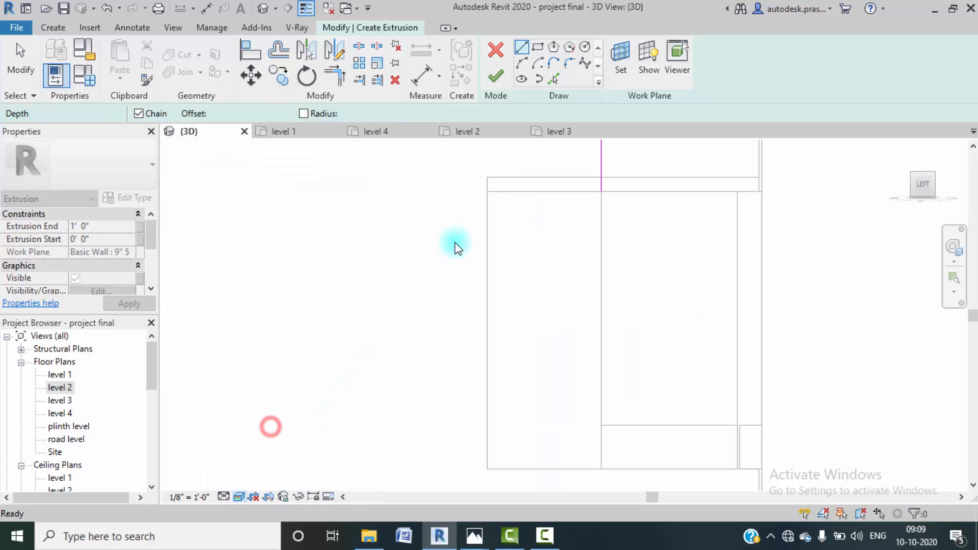
{"action": "left_click", "coordinate": [601, 192]}
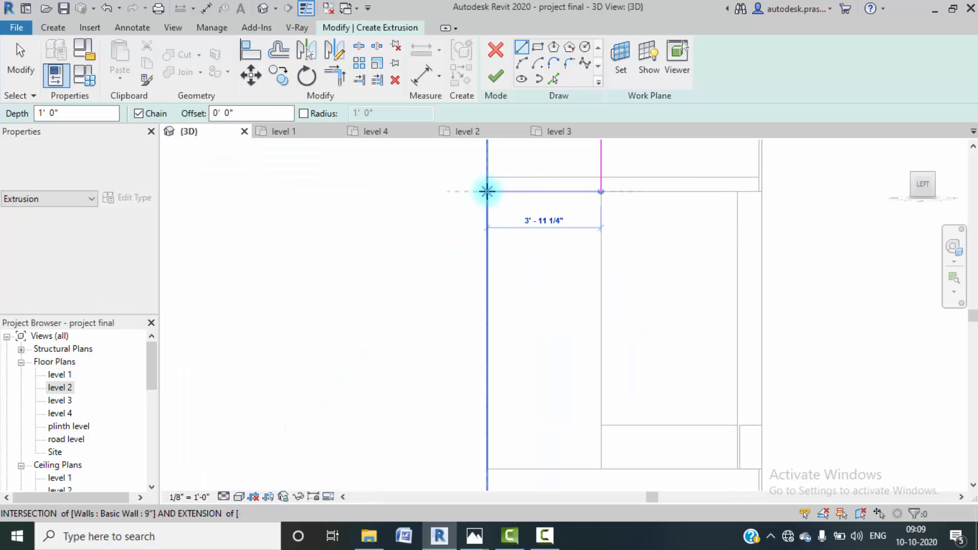
{"action": "left_click", "coordinate": [487, 192]}
{"action": "scroll", "coordinate": [485, 262], "scroll_direction": "down", "scroll_amount": 2}
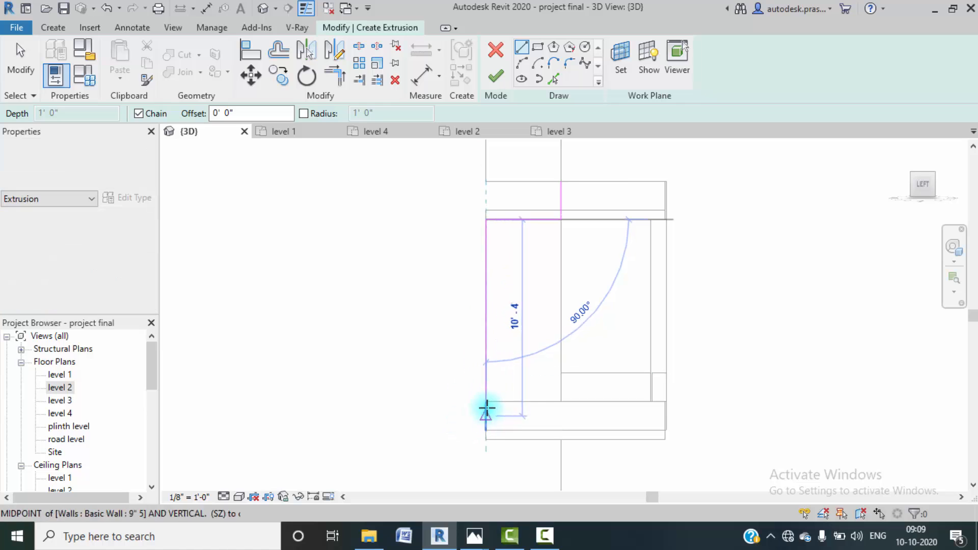
{"action": "left_click", "coordinate": [487, 404]}
{"action": "scroll", "coordinate": [664, 401], "scroll_direction": "up", "scroll_amount": 3}
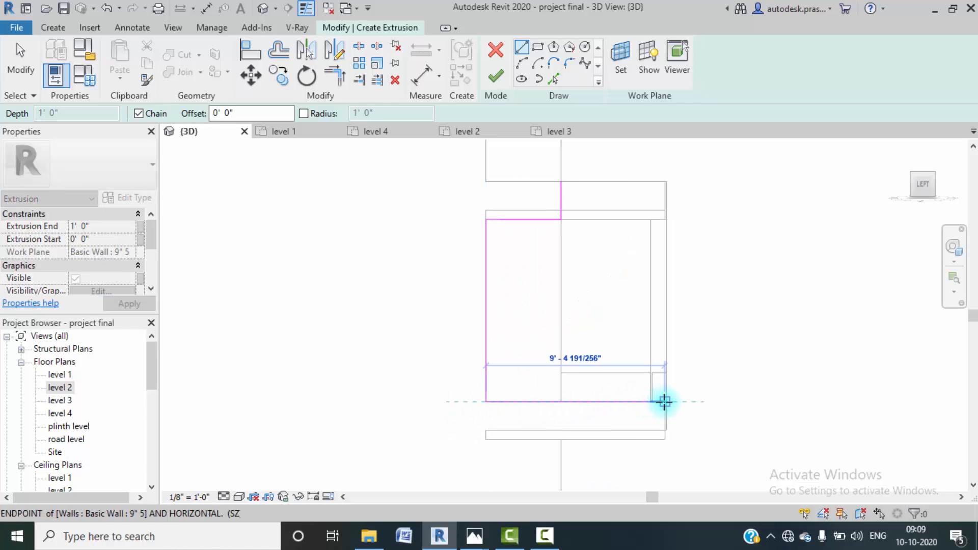
- Sketch the lower arm's top edge out to the balcony's front face and a 2'-0" line down to the slab's underside
{"action": "scroll", "coordinate": [665, 402], "scroll_direction": "up", "scroll_amount": 1}
{"action": "left_click", "coordinate": [675, 401]}
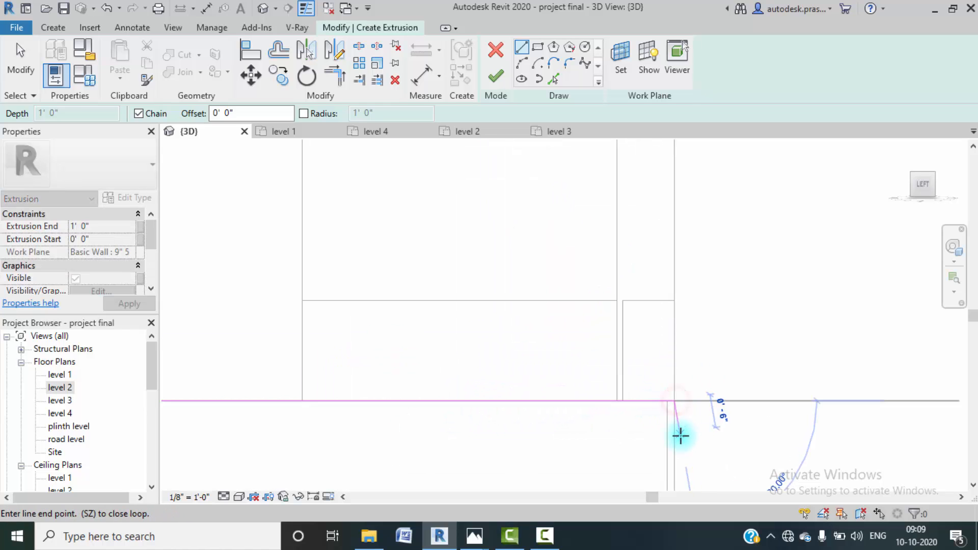
{"action": "mouse_move", "coordinate": [679, 434]}
{"action": "middle_mouse_down"}
{"action": "mouse_move", "coordinate": [688, 349]}
{"action": "mouse_move", "coordinate": [680, 356]}
{"action": "middle_mouse_up"}
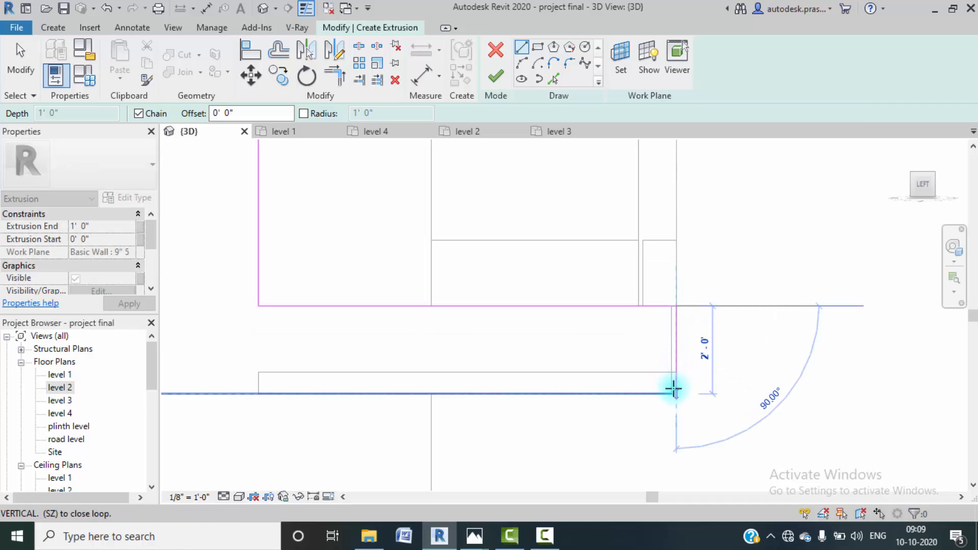
{"action": "scroll", "coordinate": [674, 393], "scroll_direction": "up", "scroll_amount": 1}
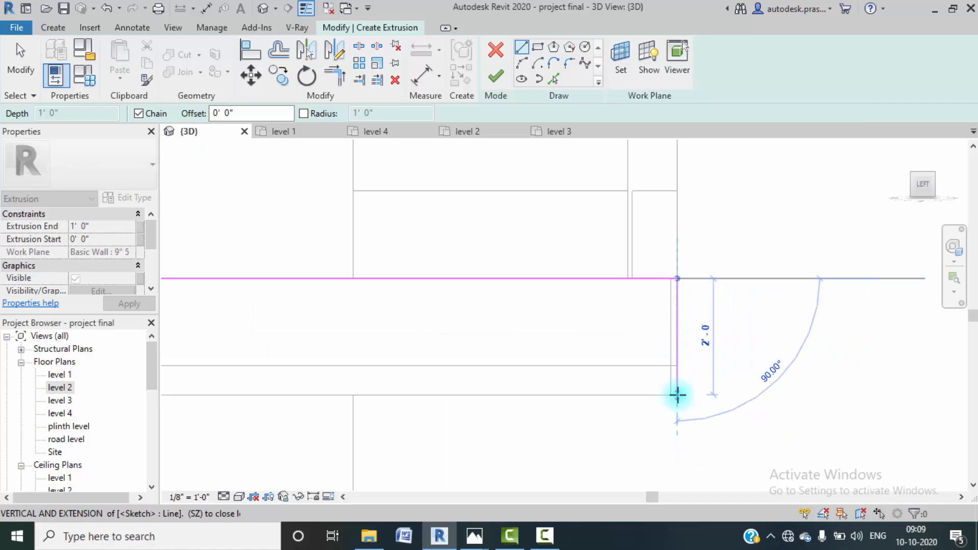
{"action": "left_click", "coordinate": [678, 395]}
- Sketch the bottom edge back along the lower slab's underside, extending it about 2'-3" past the slab's rear end
{"action": "scroll", "coordinate": [504, 393], "scroll_direction": "down", "scroll_amount": 2}
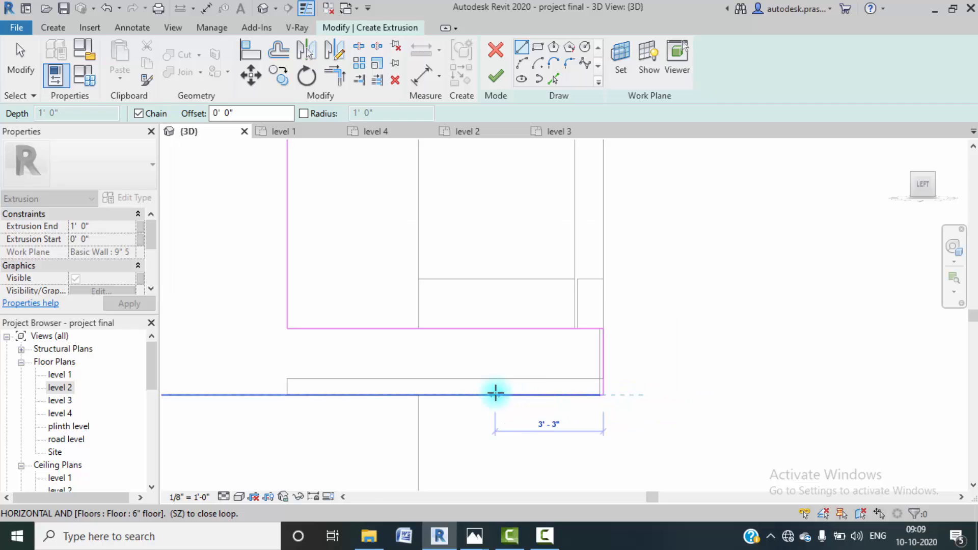
{"action": "middle_click_drag", "start_coordinate": [496, 392], "coordinate": [637, 400]}
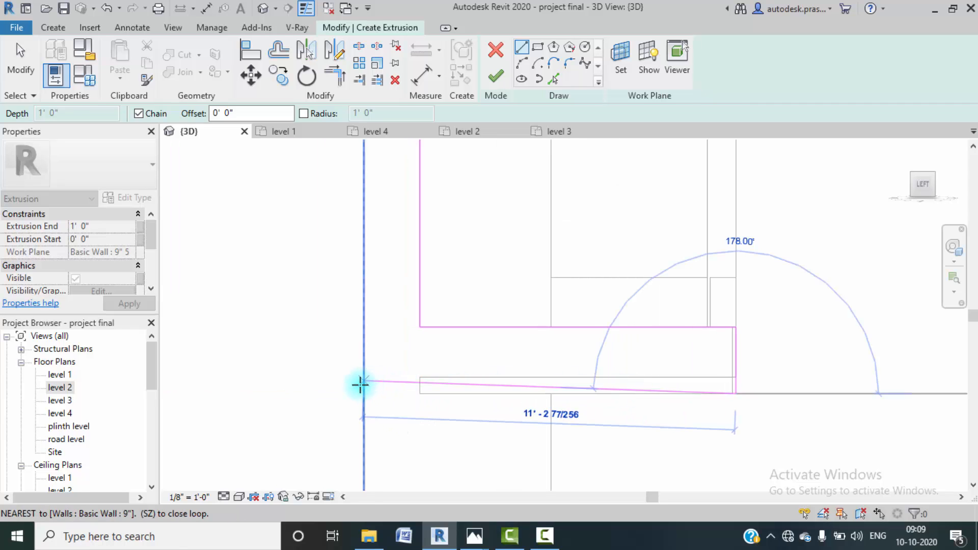
{"action": "left_click", "coordinate": [336, 385]}
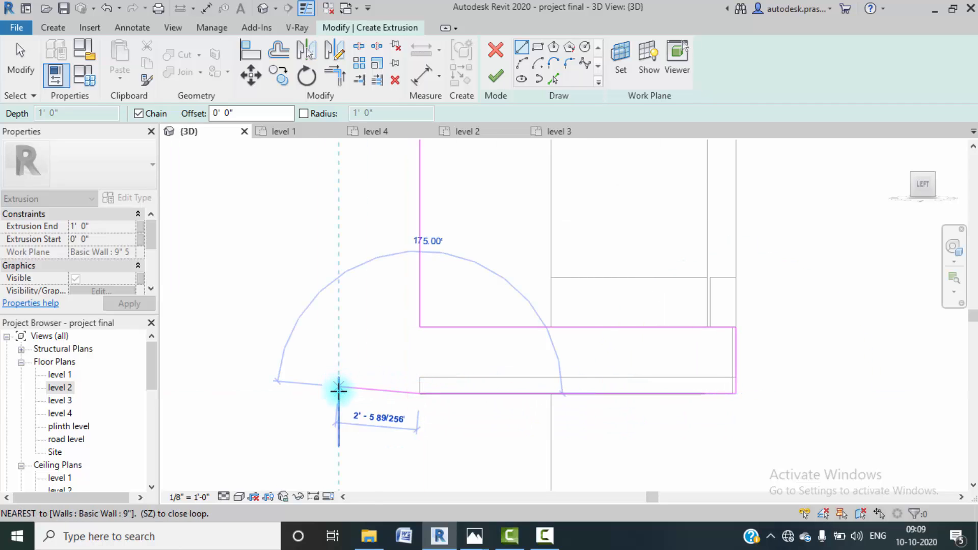
{"action": "left_click", "coordinate": [345, 395]}
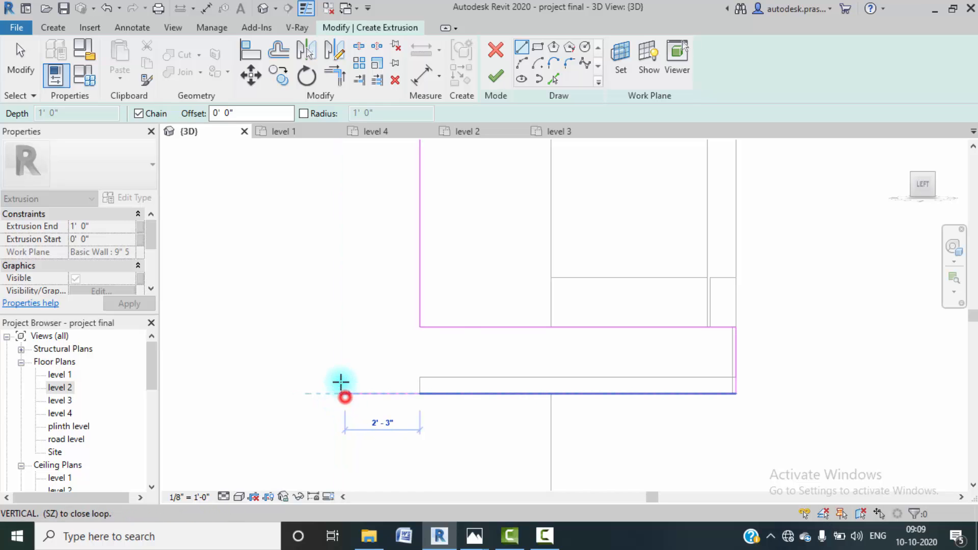
- Sketch the outer vertical edge up to the parapet's top and close the C-shaped profile along the parapet's top edge
{"action": "scroll", "coordinate": [345, 316], "scroll_direction": "down", "scroll_amount": 2}
{"action": "middle_click_drag", "start_coordinate": [341, 304], "coordinate": [356, 444]}
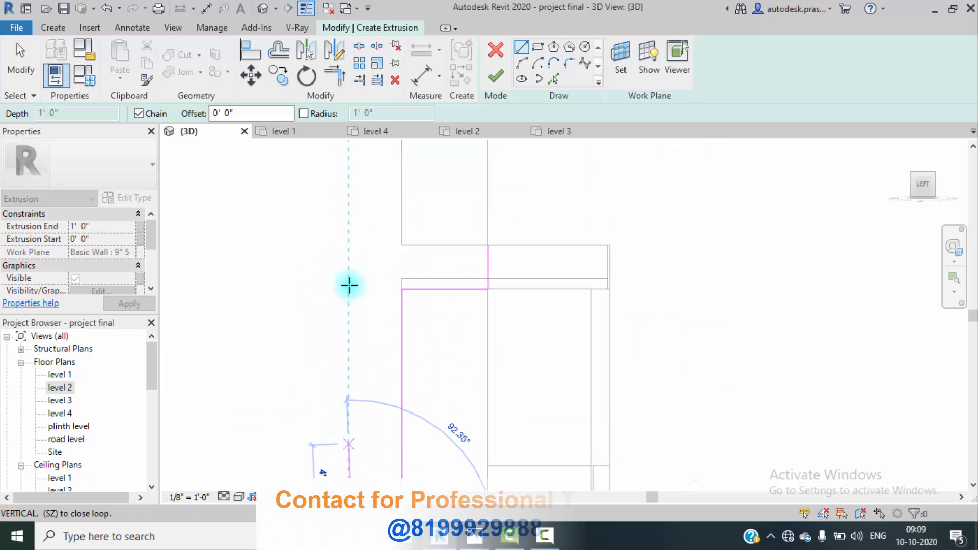
{"action": "scroll", "coordinate": [359, 281], "scroll_direction": "up", "scroll_amount": 2}
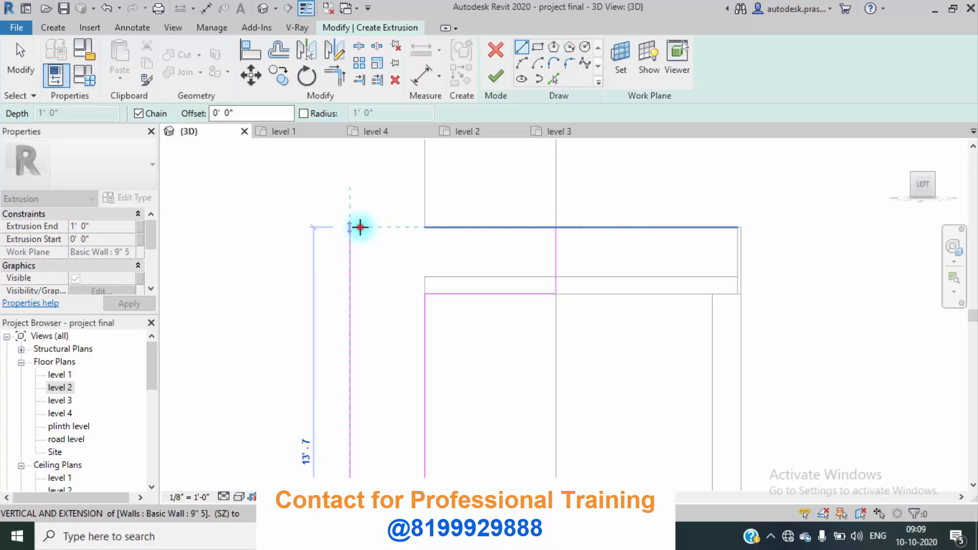
{"action": "left_click", "coordinate": [360, 227]}
{"action": "left_click", "coordinate": [425, 228]}
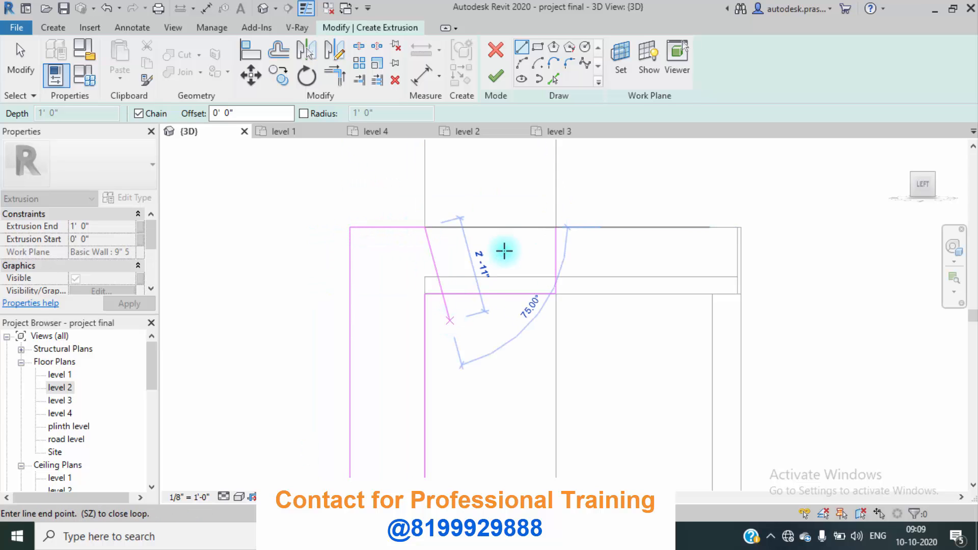
{"action": "left_click", "coordinate": [556, 228]}
- Finish the C-shaped side extrusion with a 1'-0" depth and complete the in-place model
{"action": "scroll", "coordinate": [463, 373], "scroll_direction": "down", "scroll_amount": 4}
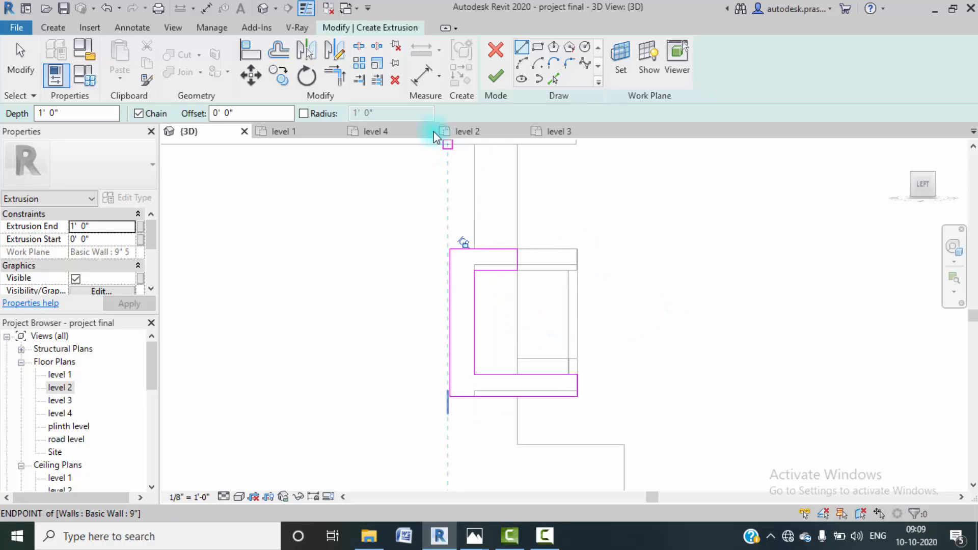
{"action": "left_click", "coordinate": [497, 76]}
{"action": "scroll", "coordinate": [613, 341], "scroll_direction": "down", "scroll_amount": 2}
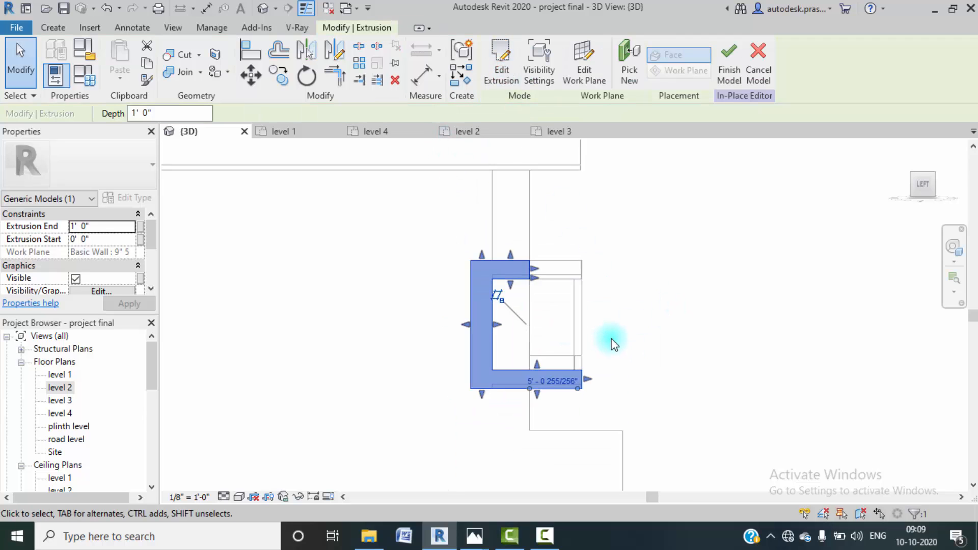
{"action": "left_click", "coordinate": [685, 307]}
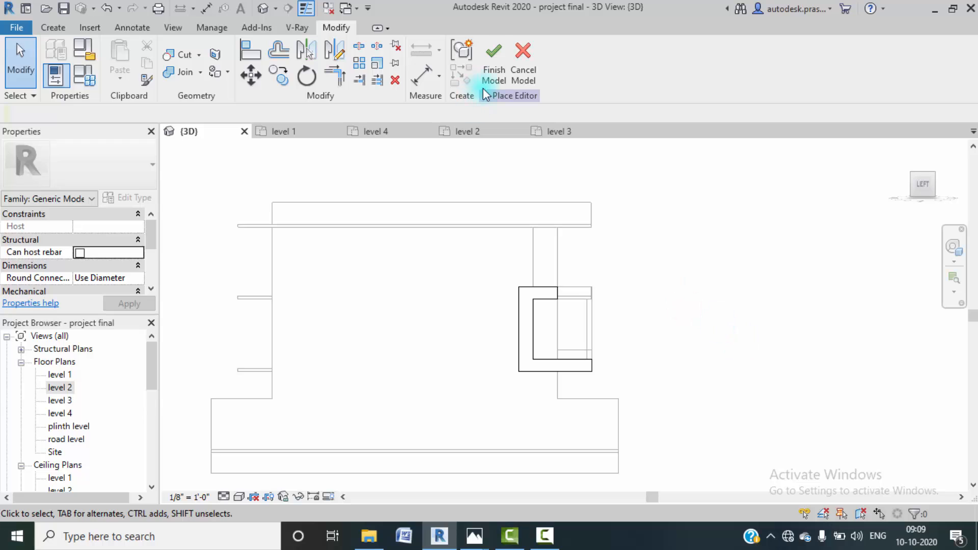
{"action": "scroll", "coordinate": [686, 316], "scroll_direction": "down", "scroll_amount": 1}
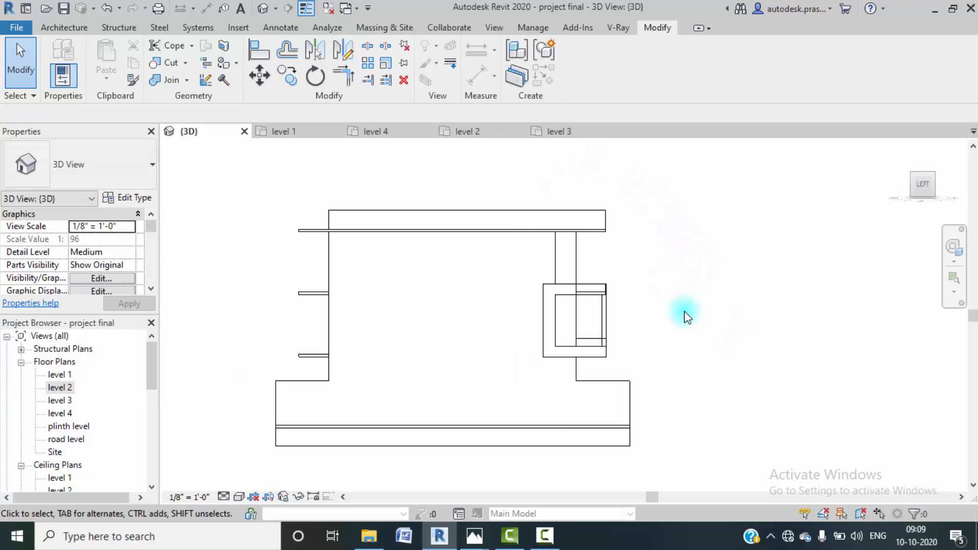
- Set the visual style to Realistic, select the new C-shaped side cladding and view the model from the front
{"action": "left_click", "coordinate": [237, 497]}
{"action": "left_click", "coordinate": [258, 467]}
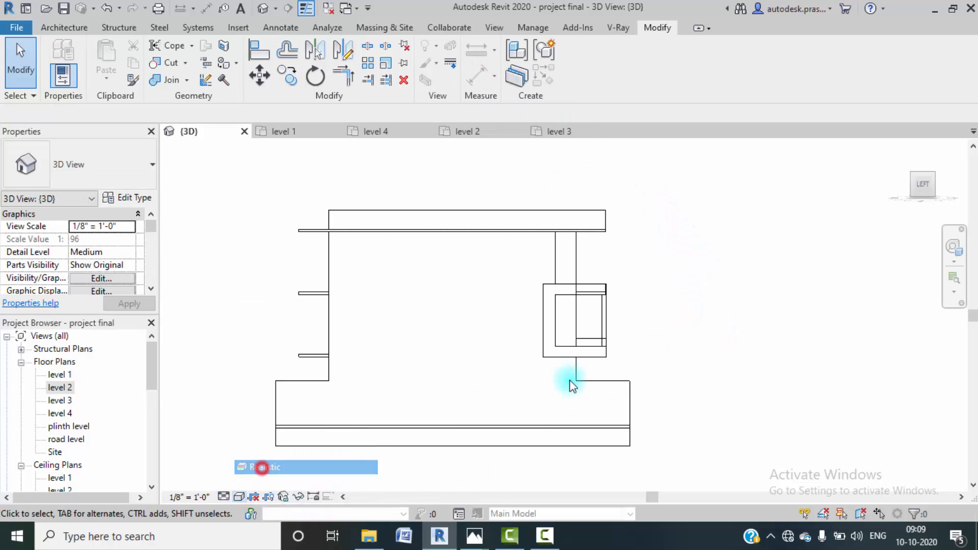
{"action": "middle_click_drag", "start_coordinate": [720, 349], "coordinate": [378, 316], "text": "shift"}
{"action": "left_click", "coordinate": [381, 314]}
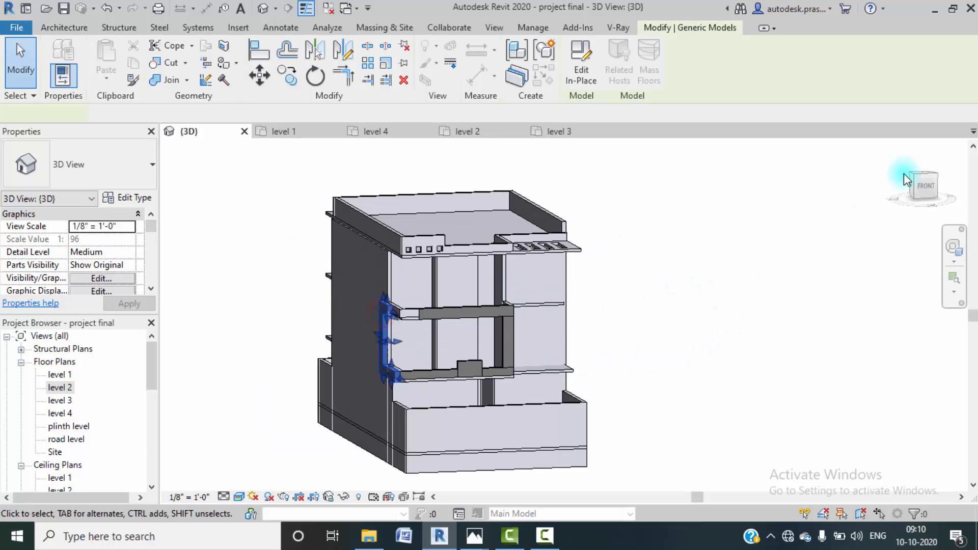
{"action": "left_click", "coordinate": [927, 187]}
- Reduce the side cladding to a thin layer by pulling its outer face in close to the side wall
{"action": "scroll", "coordinate": [572, 333], "scroll_direction": "up", "scroll_amount": 1}
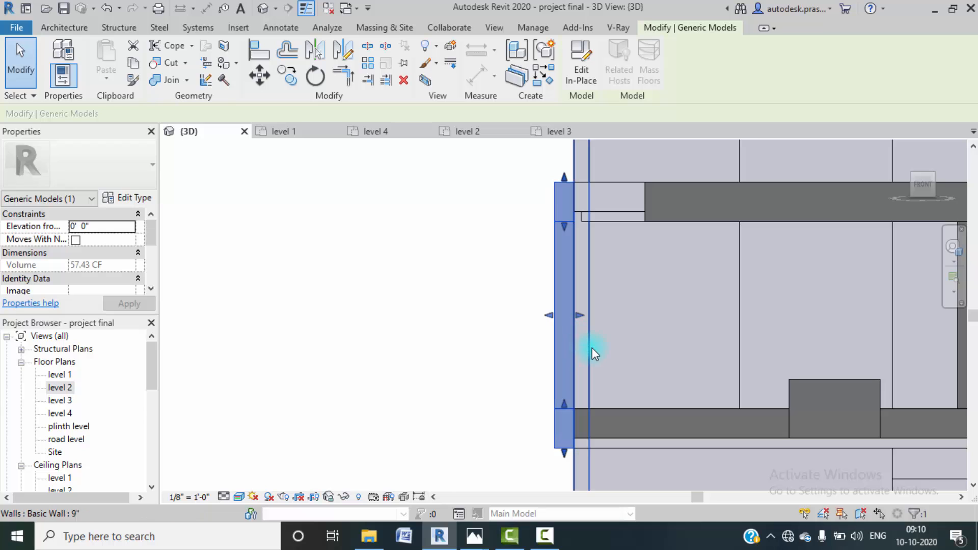
{"action": "middle_click_drag", "start_coordinate": [601, 342], "coordinate": [548, 303]}
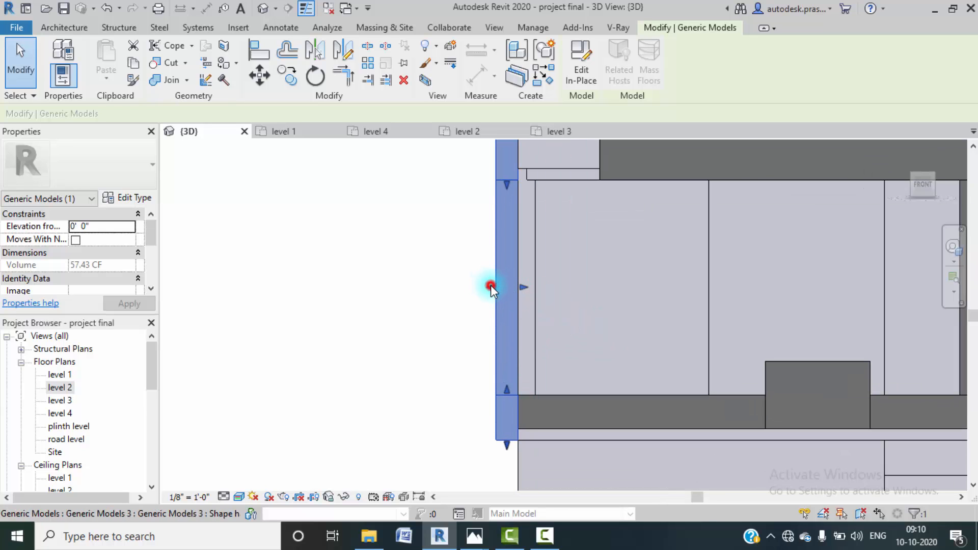
{"action": "left_click_drag", "start_coordinate": [491, 287], "coordinate": [506, 301]}
{"action": "scroll", "coordinate": [521, 278], "scroll_direction": "up", "scroll_amount": 2}
{"action": "scroll", "coordinate": [450, 286], "scroll_direction": "down", "scroll_amount": 3}
{"action": "middle_click_drag", "start_coordinate": [451, 300], "coordinate": [480, 242]}
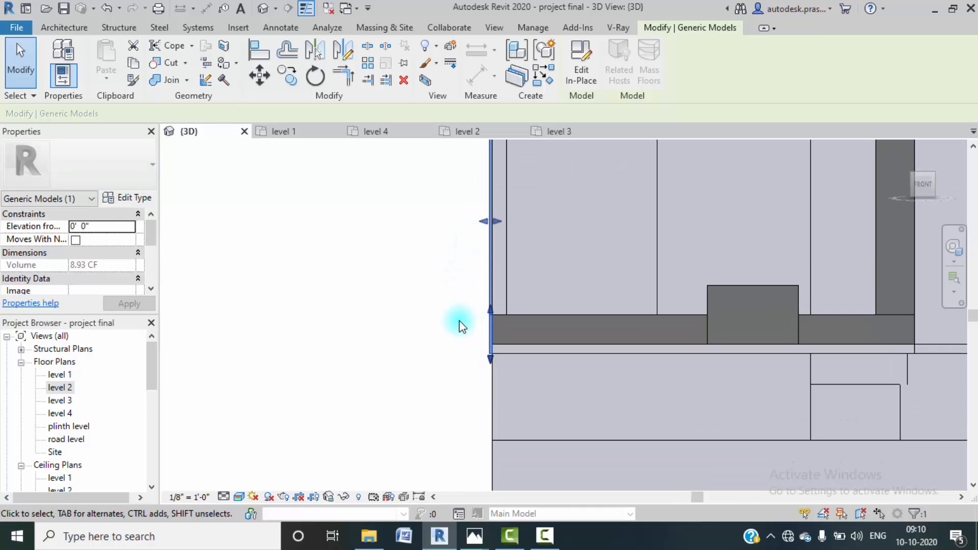
{"action": "left_click", "coordinate": [462, 326]}
- Extend the lower end of the front cladding outward to meet the outer face of the side cladding
{"action": "scroll", "coordinate": [506, 338], "scroll_direction": "up", "scroll_amount": 1}
{"action": "left_click", "coordinate": [506, 344]}
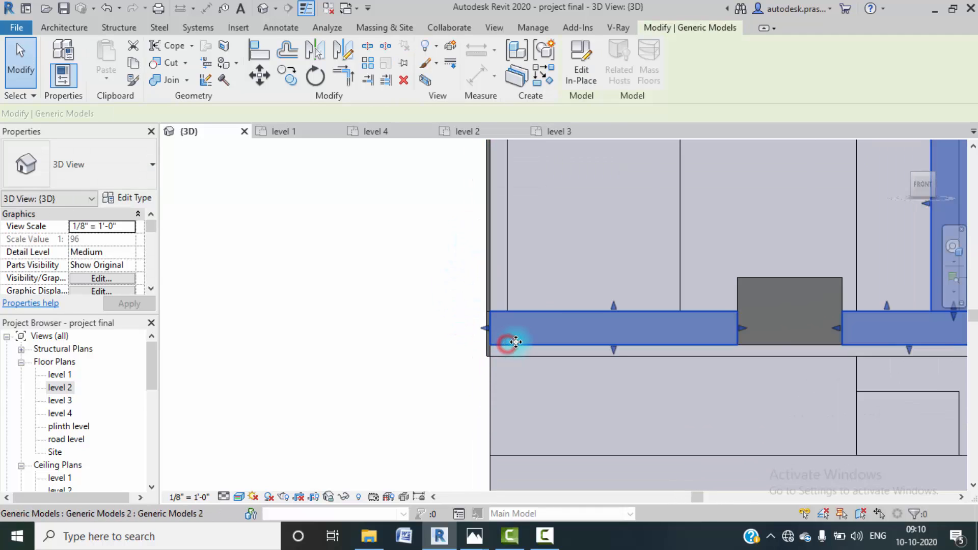
{"action": "scroll", "coordinate": [486, 331], "scroll_direction": "up", "scroll_amount": 3}
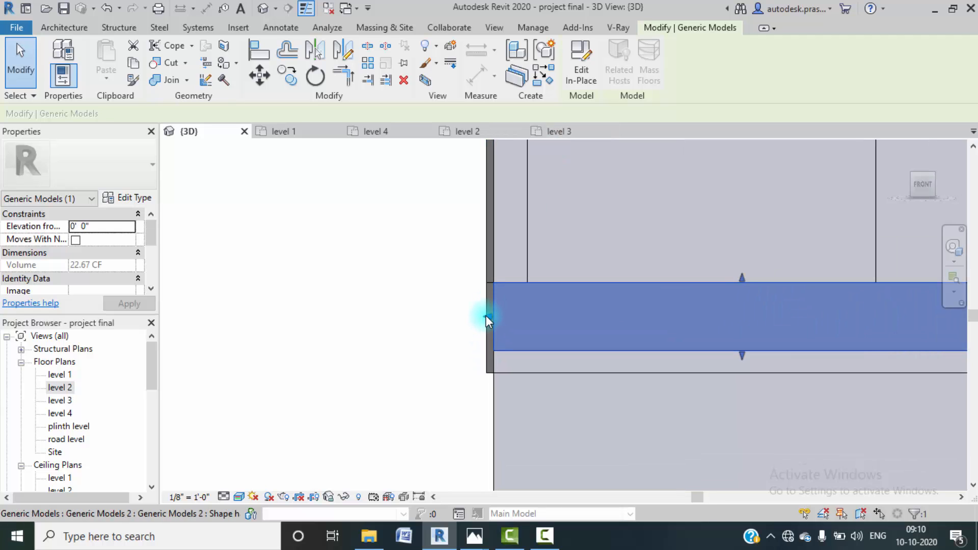
{"action": "left_click", "coordinate": [448, 367]}
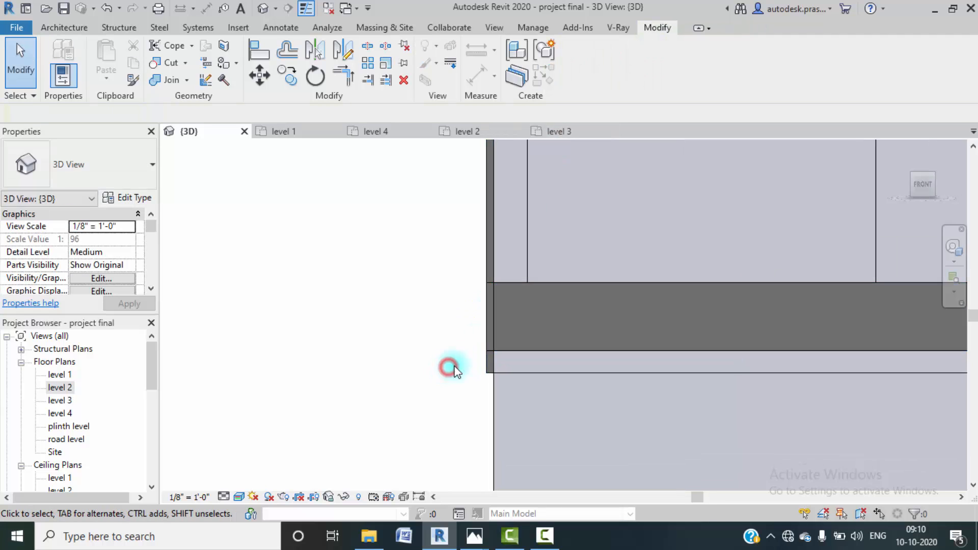
{"action": "middle_click_drag", "start_coordinate": [448, 368], "coordinate": [414, 321]}
- Edit the front cladding's extrusion sketch and move the longer lower section's bottom edge down 6" to the floor slab's underside
{"action": "left_click", "coordinate": [523, 310]}
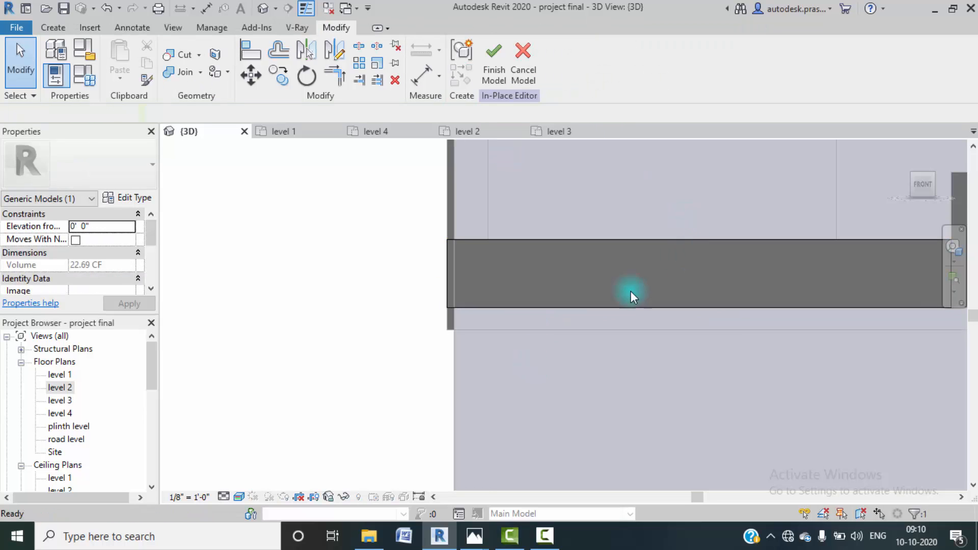
{"action": "scroll", "coordinate": [607, 307], "scroll_direction": "down", "scroll_amount": 1}
{"action": "left_click", "coordinate": [608, 307]}
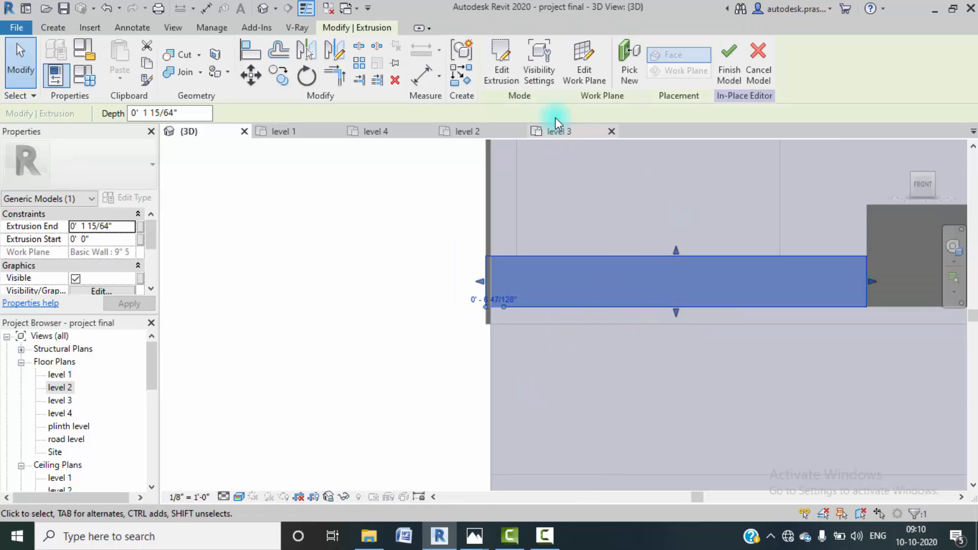
{"action": "middle_click_drag", "start_coordinate": [635, 362], "coordinate": [489, 325]}
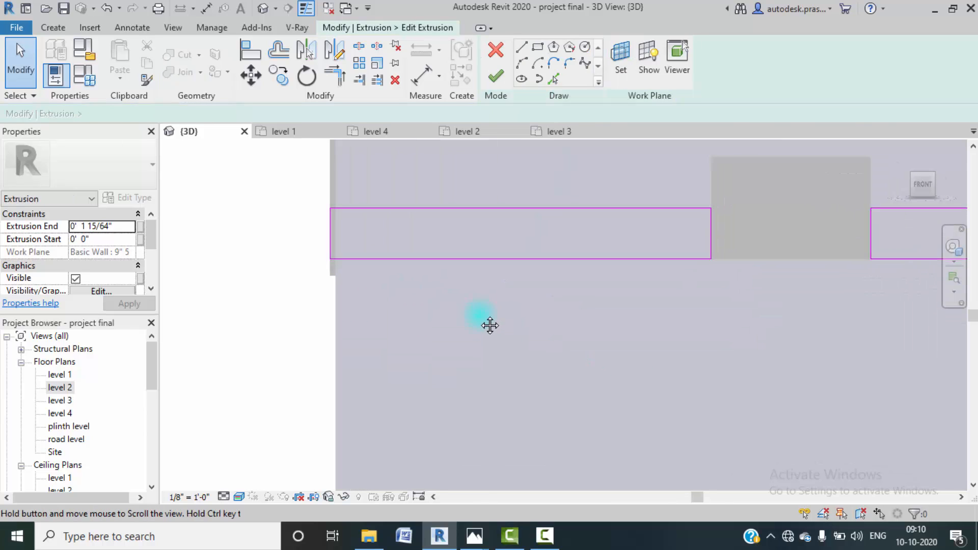
{"action": "left_click", "coordinate": [500, 259]}
{"action": "left_click", "coordinate": [251, 76]}
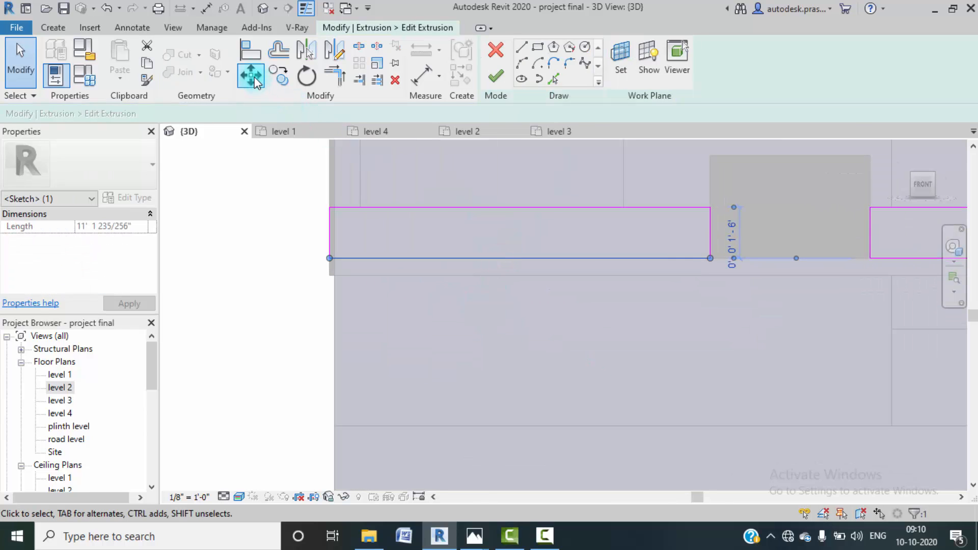
{"action": "left_click", "coordinate": [325, 258]}
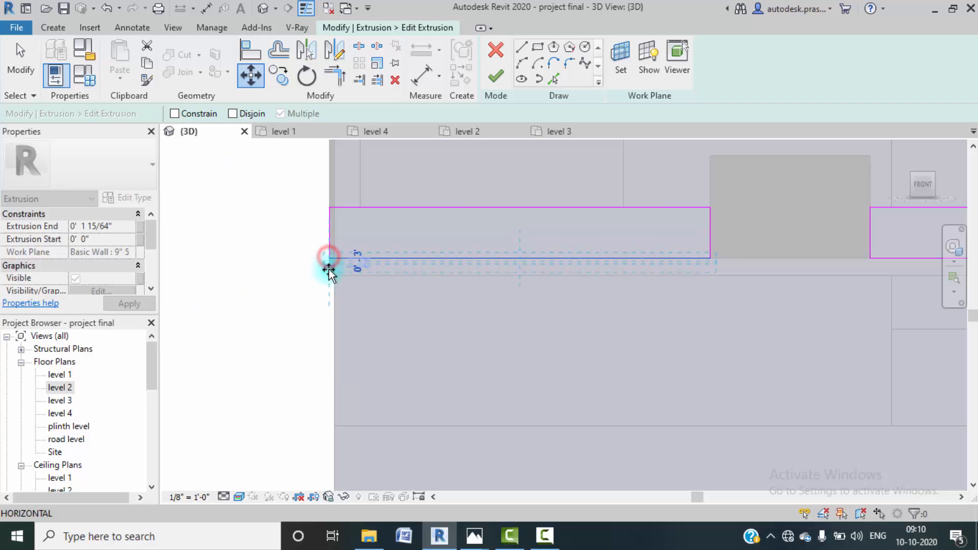
{"action": "left_click", "coordinate": [330, 275]}
- Move the bottom edge of the shorter lower section, beyond the decorative panel, down to the floor slab's underside
{"action": "scroll", "coordinate": [510, 305], "scroll_direction": "down", "scroll_amount": 1}
{"action": "middle_click_drag", "start_coordinate": [784, 293], "coordinate": [674, 280]}
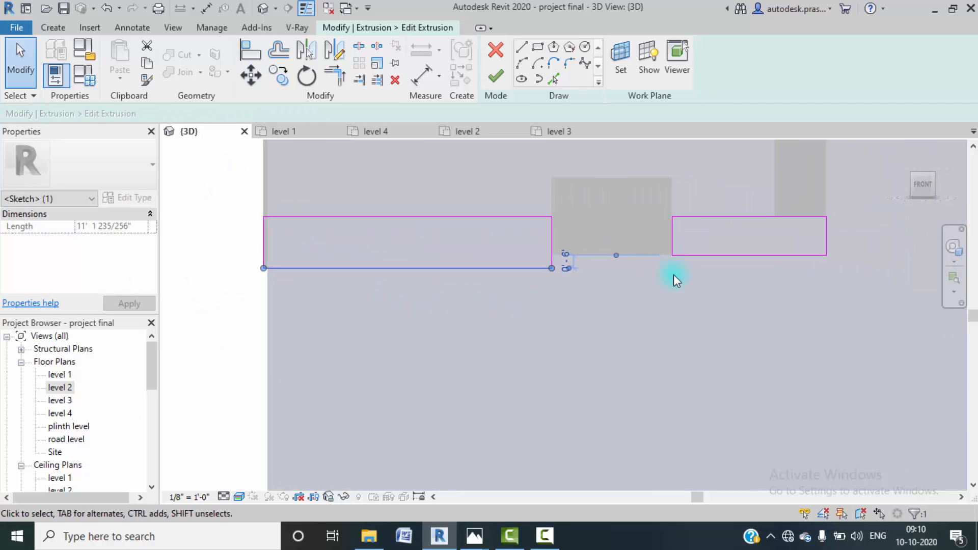
{"action": "left_click", "coordinate": [681, 258]}
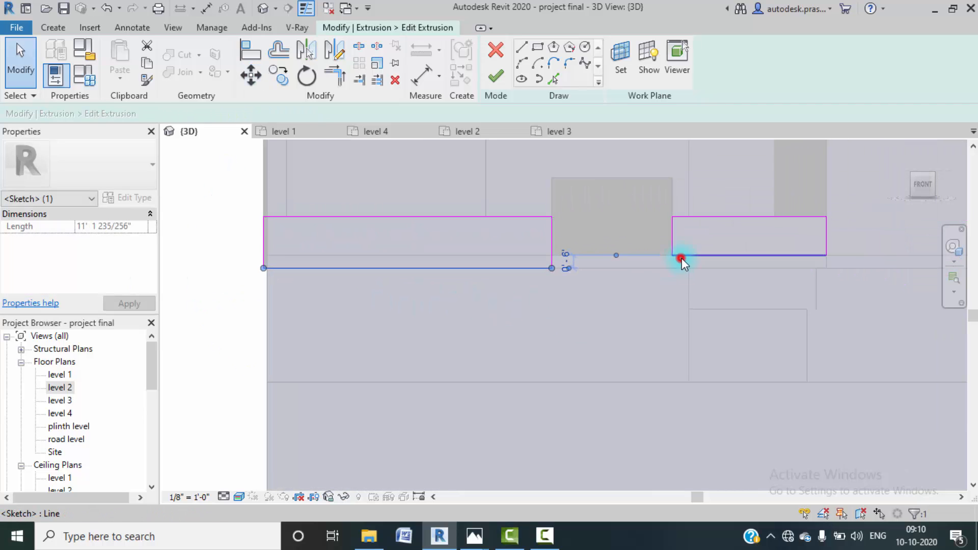
{"action": "left_click", "coordinate": [260, 82]}
{"action": "scroll", "coordinate": [673, 255], "scroll_direction": "up", "scroll_amount": 2}
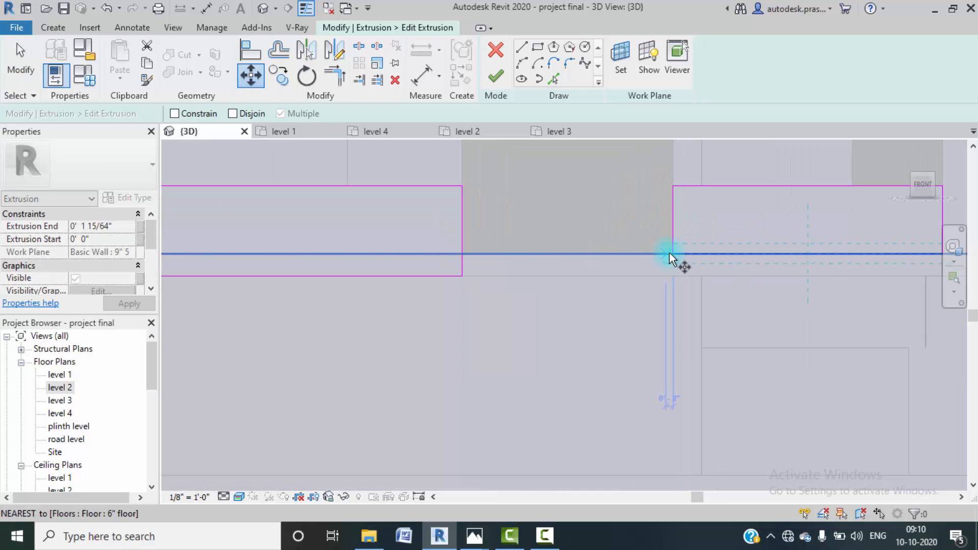
{"action": "left_click", "coordinate": [671, 256]}
{"action": "left_click", "coordinate": [672, 275]}
{"action": "scroll", "coordinate": [737, 238], "scroll_direction": "down", "scroll_amount": 2}
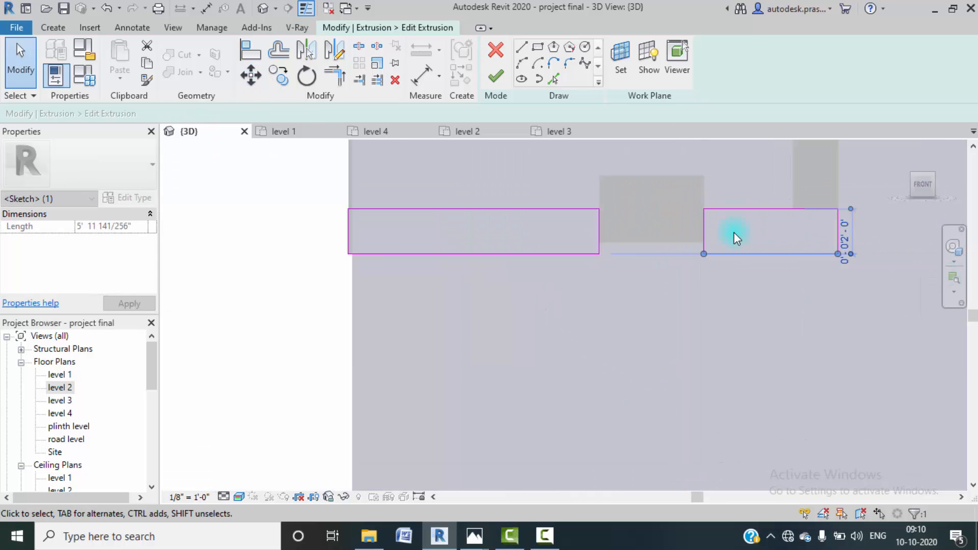
- Finish the front cladding's extrusion sketch and complete the in-place model
{"action": "left_click", "coordinate": [498, 79]}
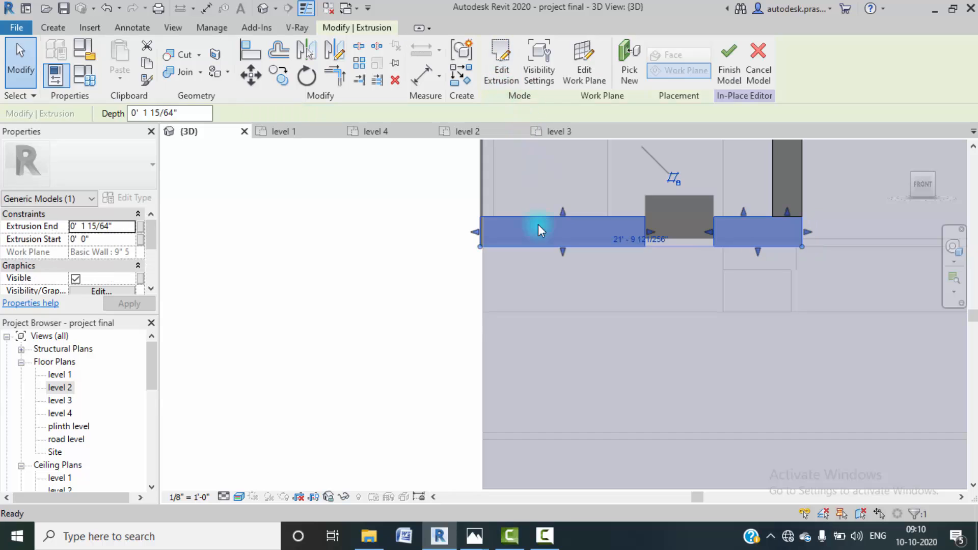
{"action": "left_click", "coordinate": [366, 272]}
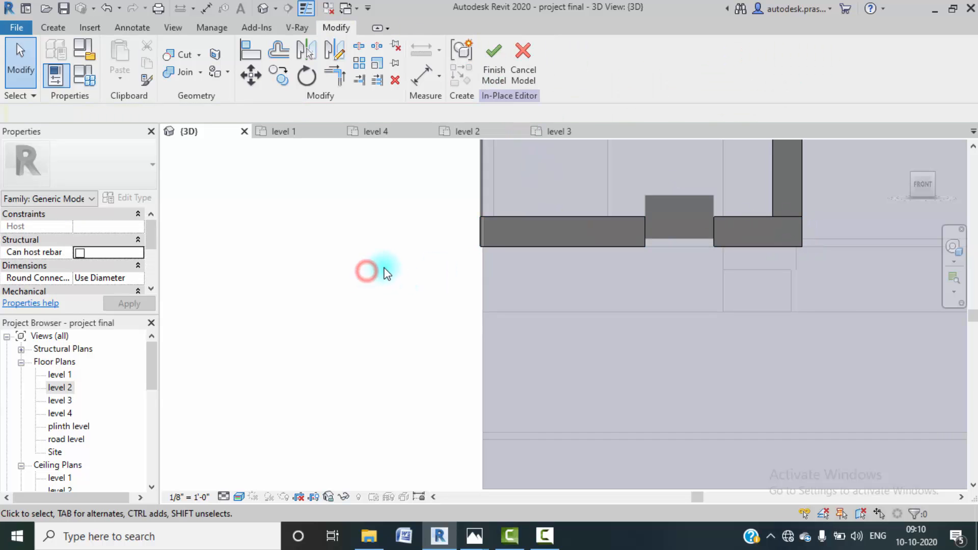
{"action": "left_click", "coordinate": [501, 69]}
{"action": "middle_click_drag", "start_coordinate": [392, 218], "coordinate": [645, 309], "text": "shift"}
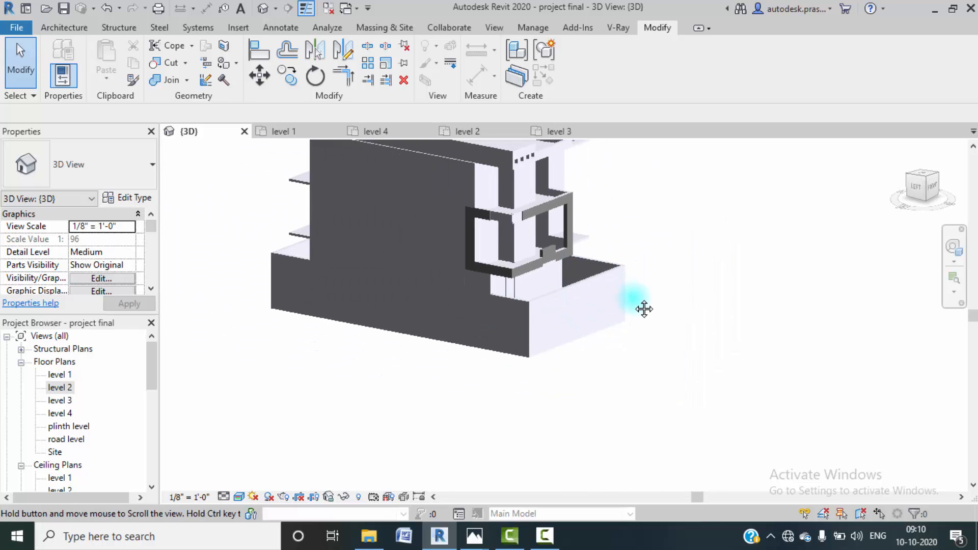
{"action": "middle_click_drag", "start_coordinate": [656, 237], "coordinate": [667, 255]}
{"action": "scroll", "coordinate": [573, 227], "scroll_direction": "up", "scroll_amount": 3}
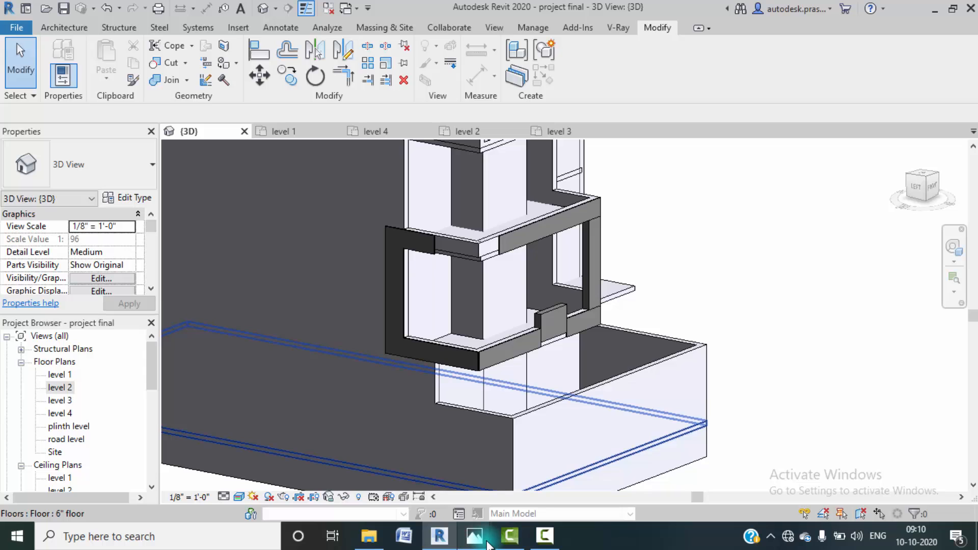
- Switch to the reference renders in Photos and examine the level 3 balcony corner and its parapet, then return to Revit
{"action": "mouse_move", "coordinate": [475, 537]}
{"action": "left_click", "coordinate": [443, 478]}
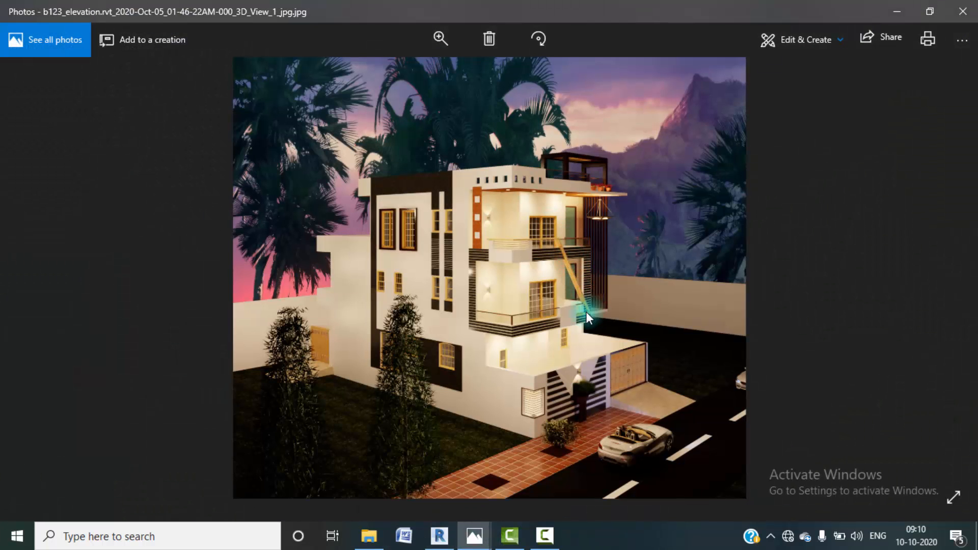
{"action": "mouse_move", "coordinate": [477, 541]}
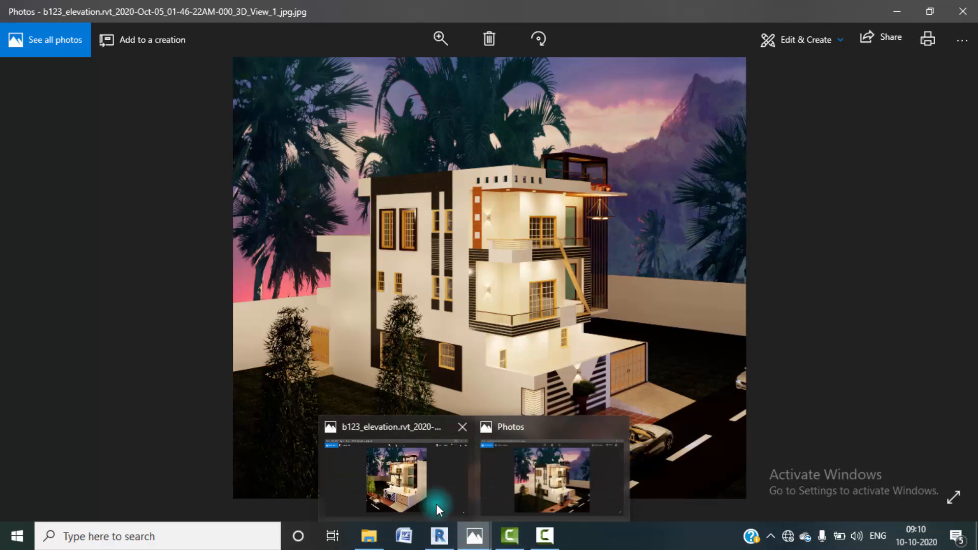
{"action": "left_click", "coordinate": [419, 447]}
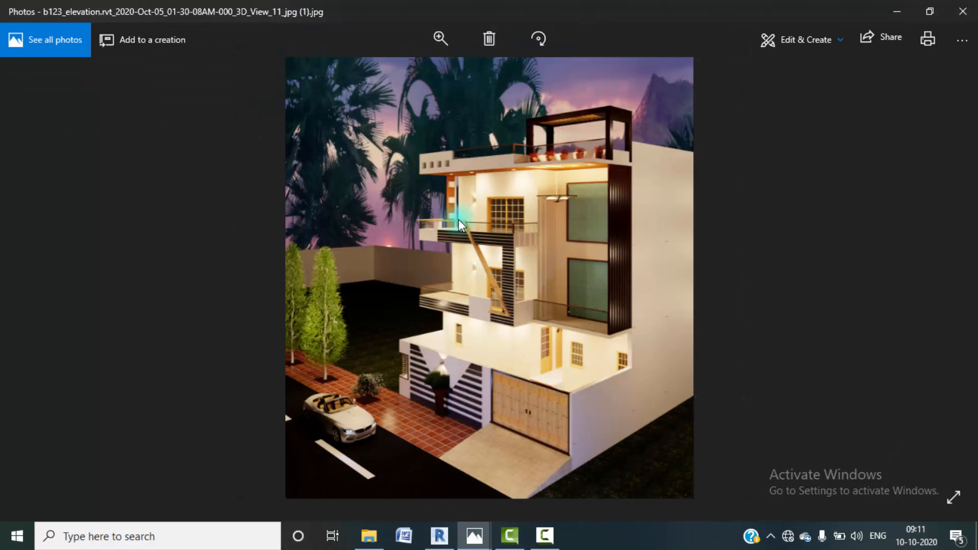
{"action": "key", "text": "alt+Tab"}
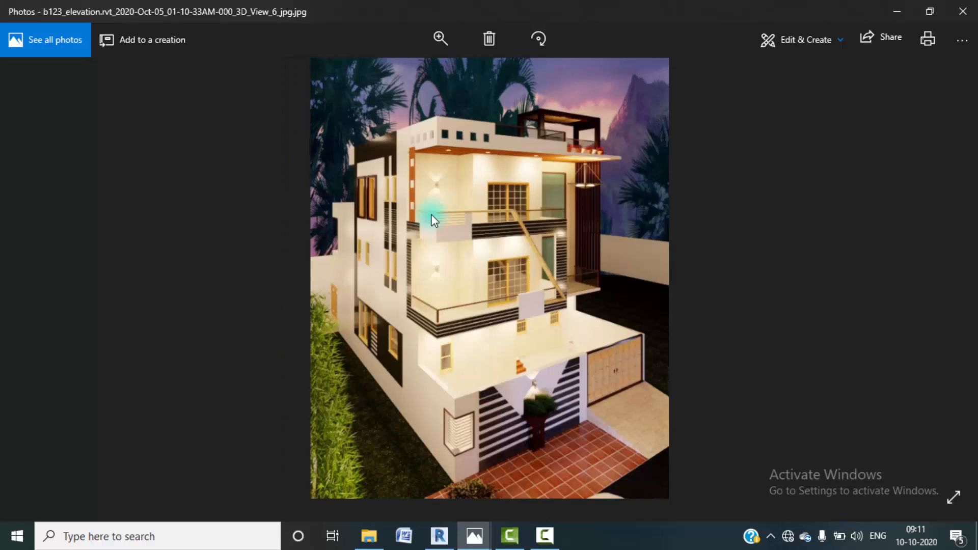
{"action": "key", "text": "alt+Tab"}
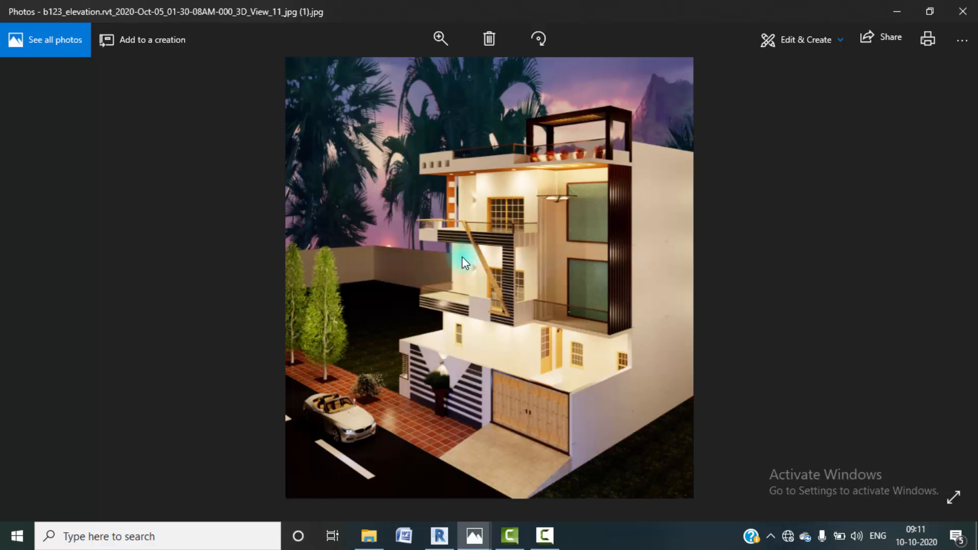
{"action": "key", "text": "alt+Tab"}
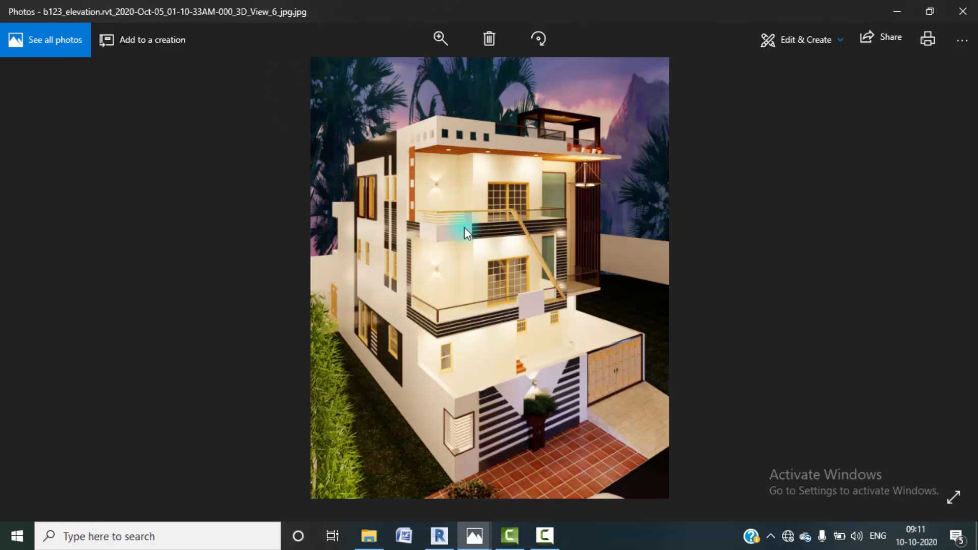
{"action": "left_click", "coordinate": [897, 11]}
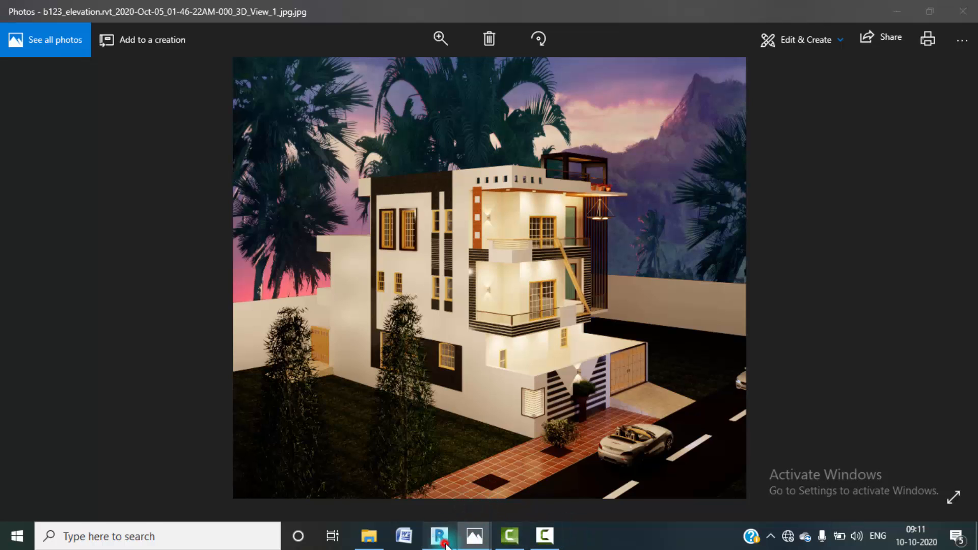
{"action": "left_click", "coordinate": [439, 536]}
- In the level 3 floor plan, split the side balcony wall where the upper side cladding ends
{"action": "scroll", "coordinate": [428, 316], "scroll_direction": "down", "scroll_amount": 2}
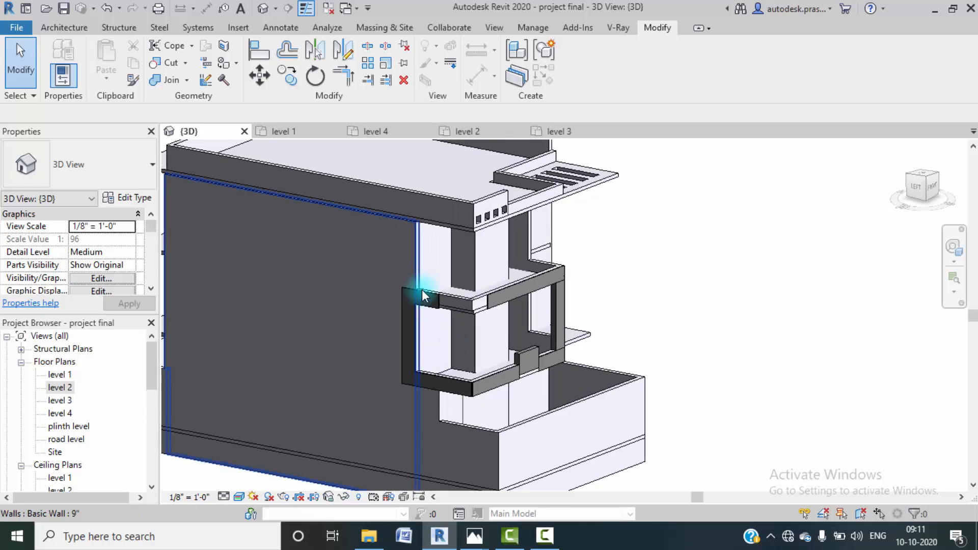
{"action": "left_click", "coordinate": [459, 305]}
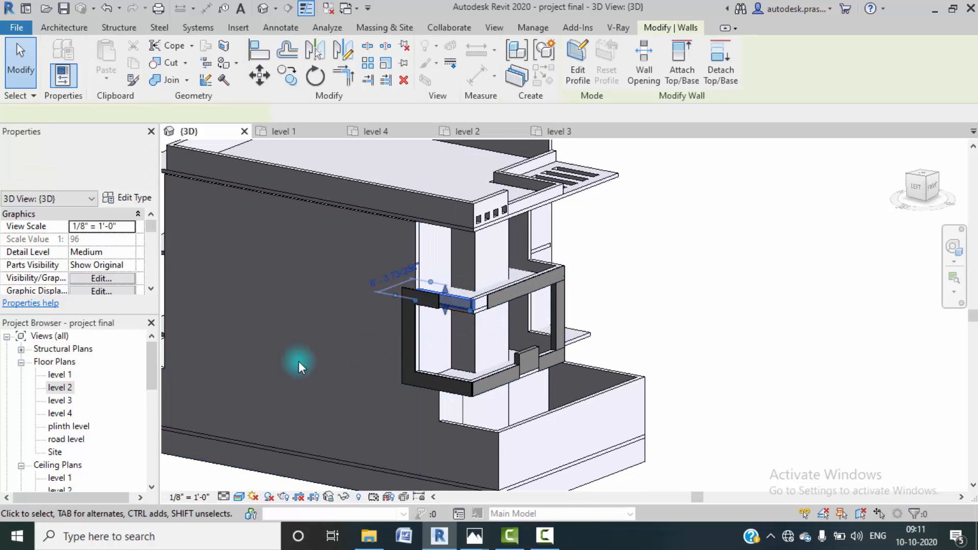
{"action": "double_click", "coordinate": [59, 400]}
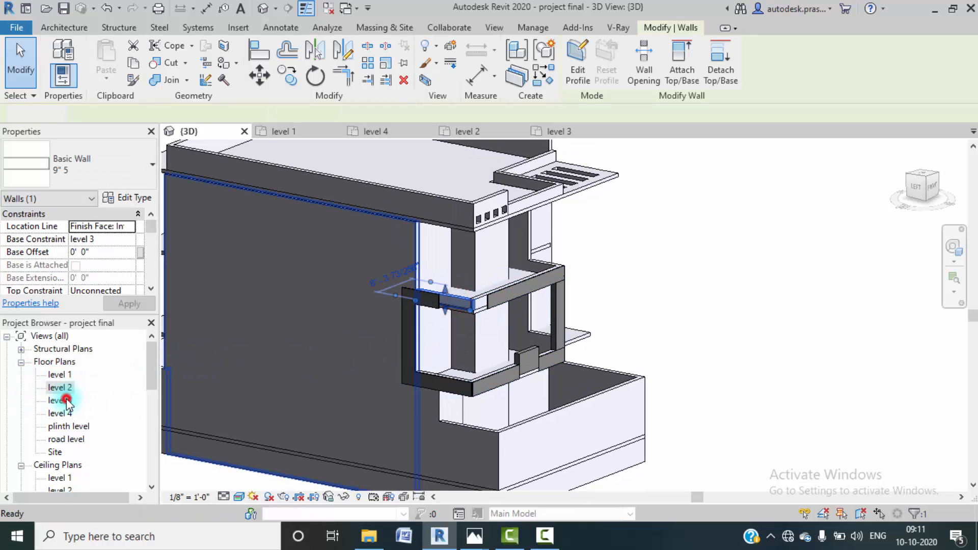
{"action": "middle_click_drag", "start_coordinate": [426, 393], "coordinate": [400, 339]}
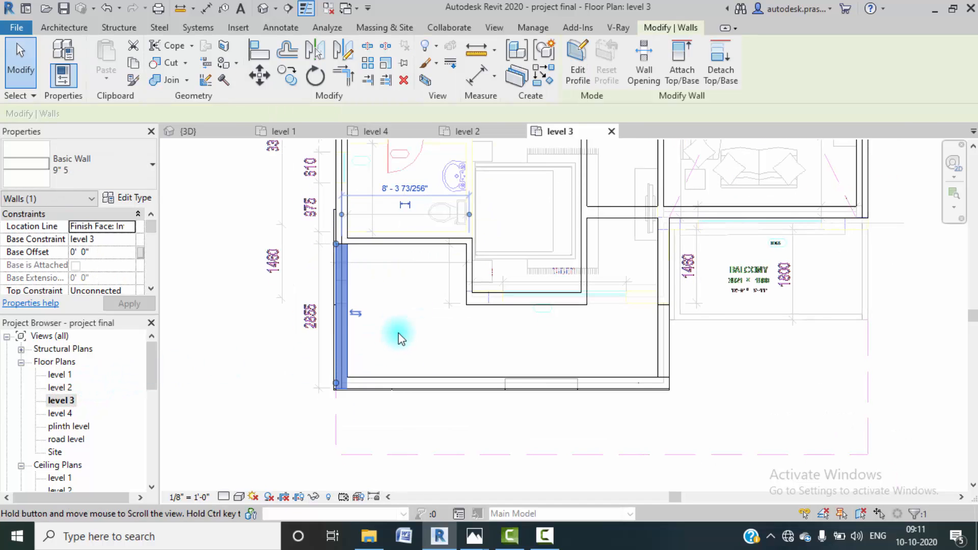
{"action": "scroll", "coordinate": [356, 321], "scroll_direction": "up", "scroll_amount": 2}
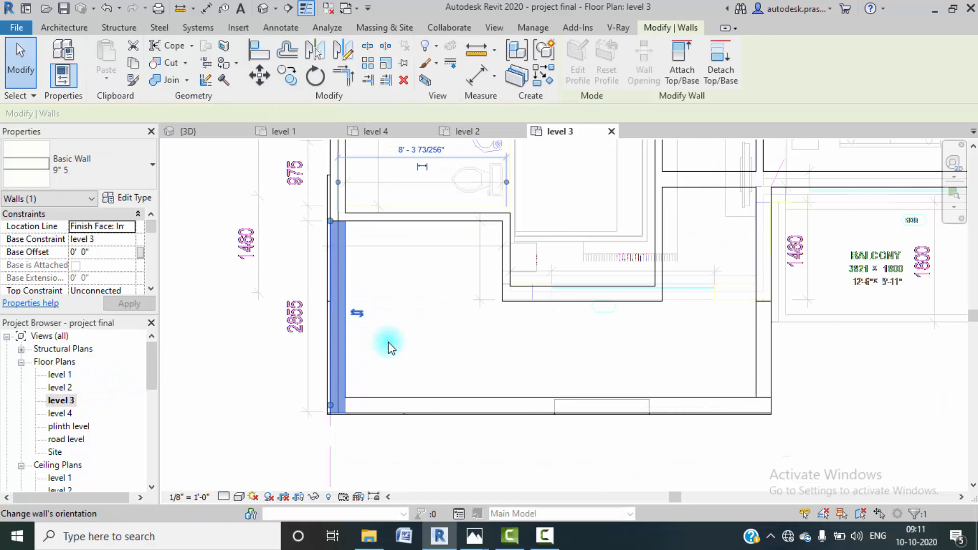
{"action": "scroll", "coordinate": [403, 420], "scroll_direction": "up", "scroll_amount": 3}
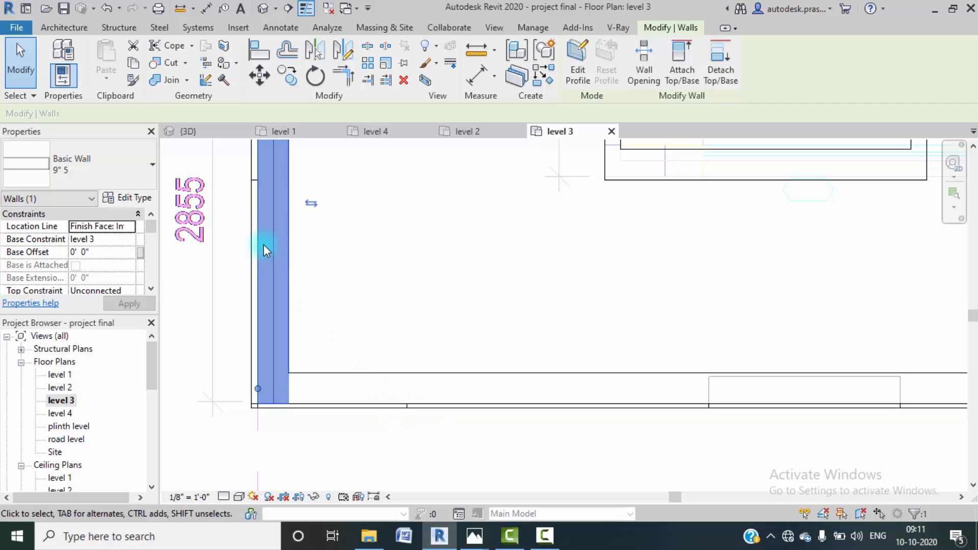
{"action": "left_click", "coordinate": [368, 47]}
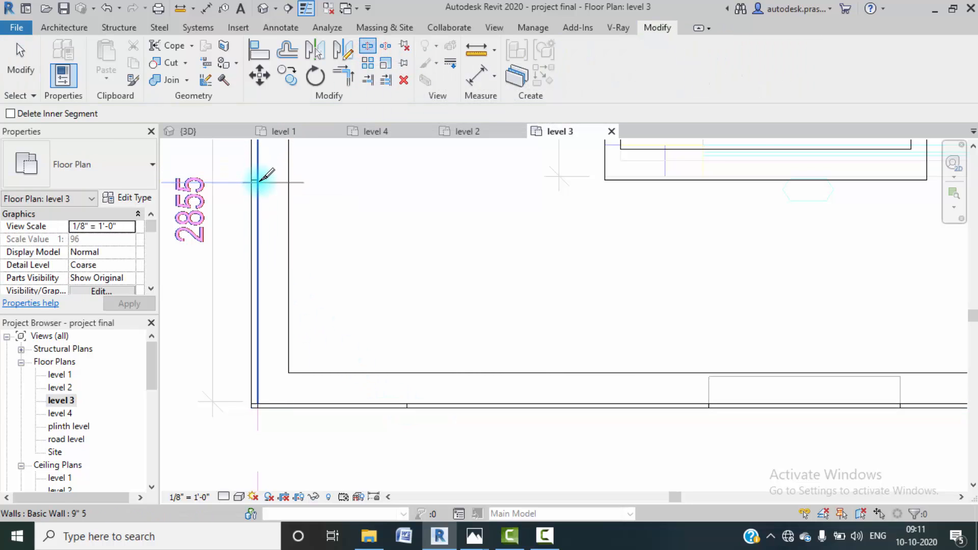
{"action": "scroll", "coordinate": [260, 178], "scroll_direction": "up", "scroll_amount": 5}
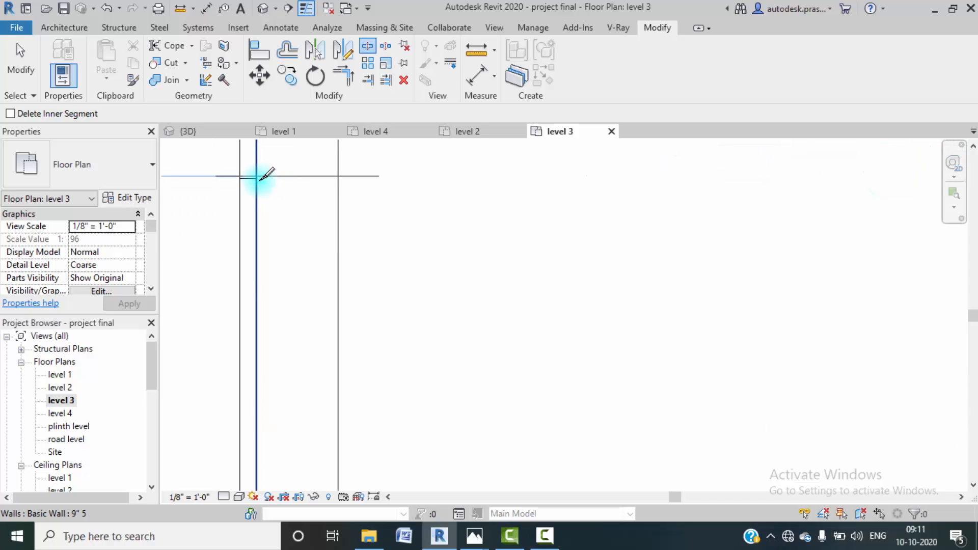
{"action": "scroll", "coordinate": [259, 176], "scroll_direction": "up", "scroll_amount": 1}
{"action": "left_click", "coordinate": [256, 176]}
{"action": "scroll", "coordinate": [316, 203], "scroll_direction": "up", "scroll_amount": 3}
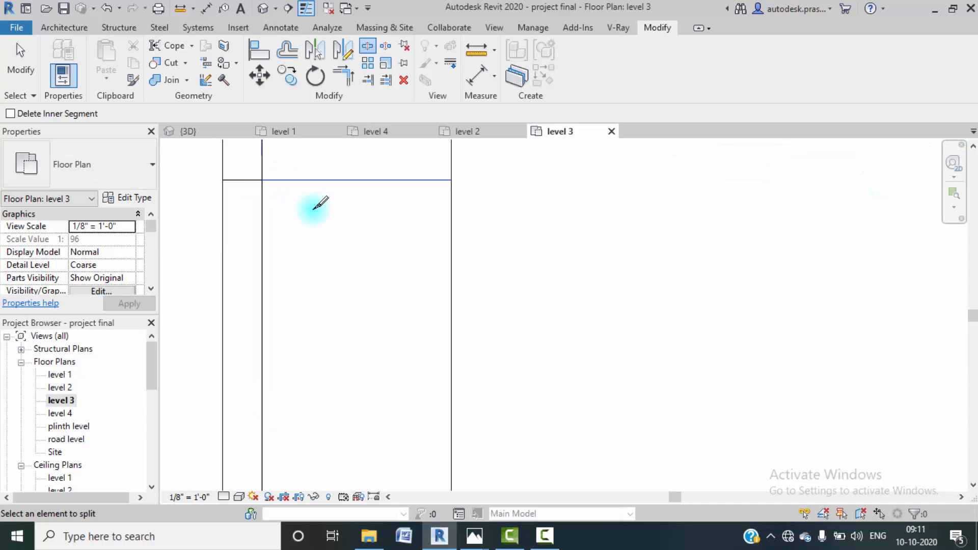
- Split the level 3 front balcony wall at the front cladding's end, about 3' 3" from the corner
{"action": "scroll", "coordinate": [361, 232], "scroll_direction": "down", "scroll_amount": 4}
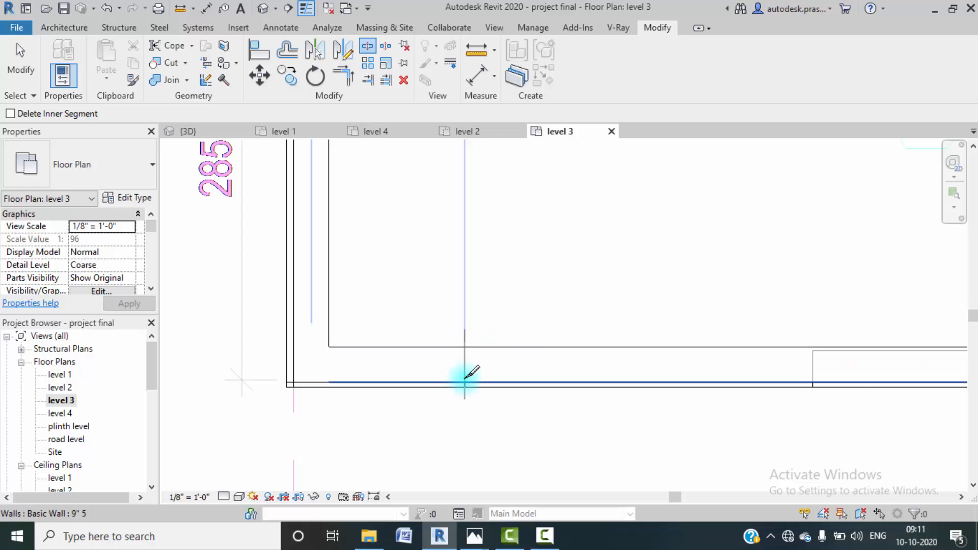
{"action": "left_click", "coordinate": [465, 380]}
{"action": "left_click", "coordinate": [465, 380]}
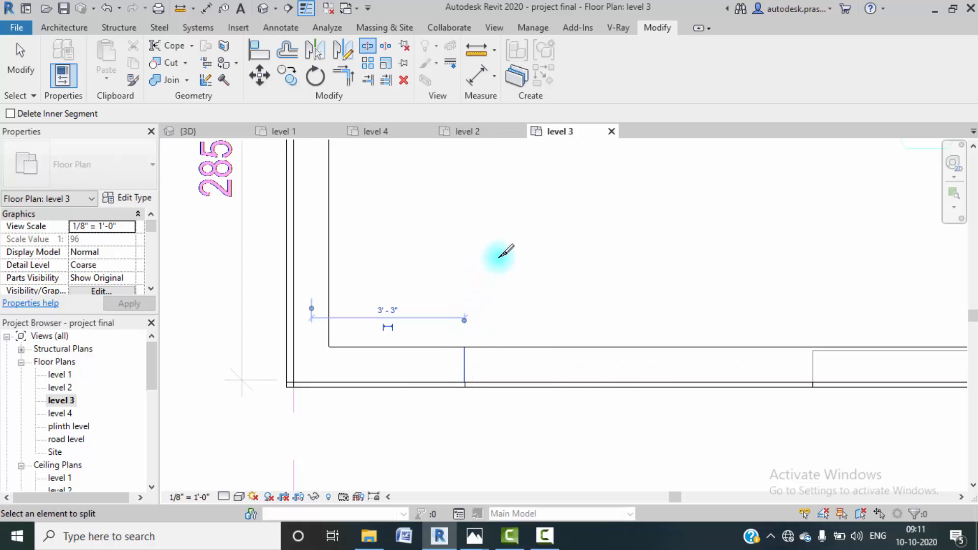
{"action": "key", "text": "Escape"}
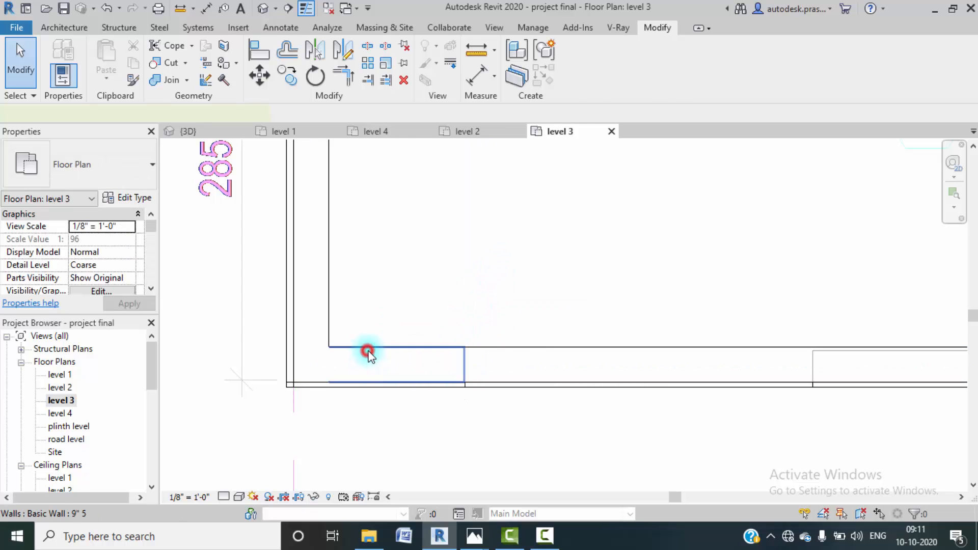
{"action": "left_click", "coordinate": [367, 352]}
{"action": "left_click", "coordinate": [325, 292]}
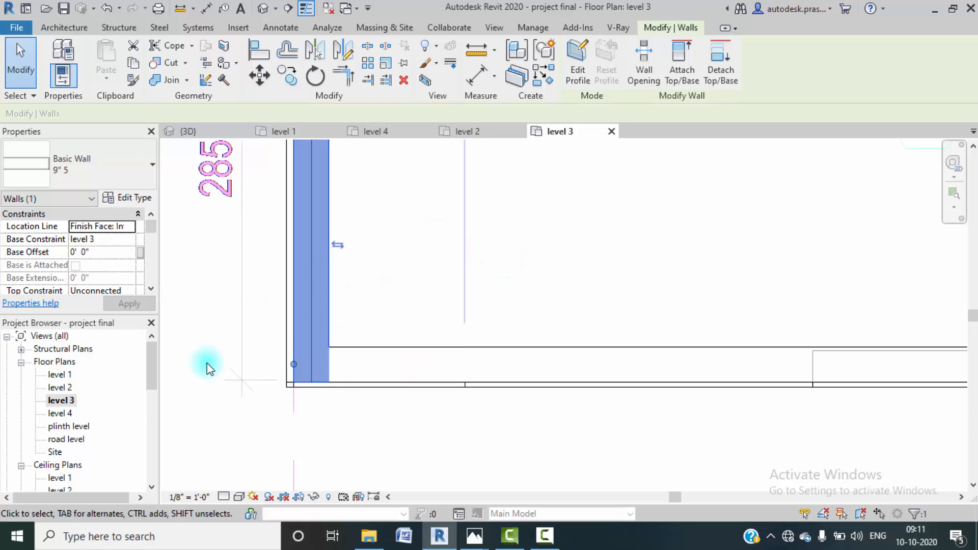
- In the 3D view, set the unconnected height of the short front wall segment at the level 3 corner to 3'
{"action": "left_click", "coordinate": [262, 8]}
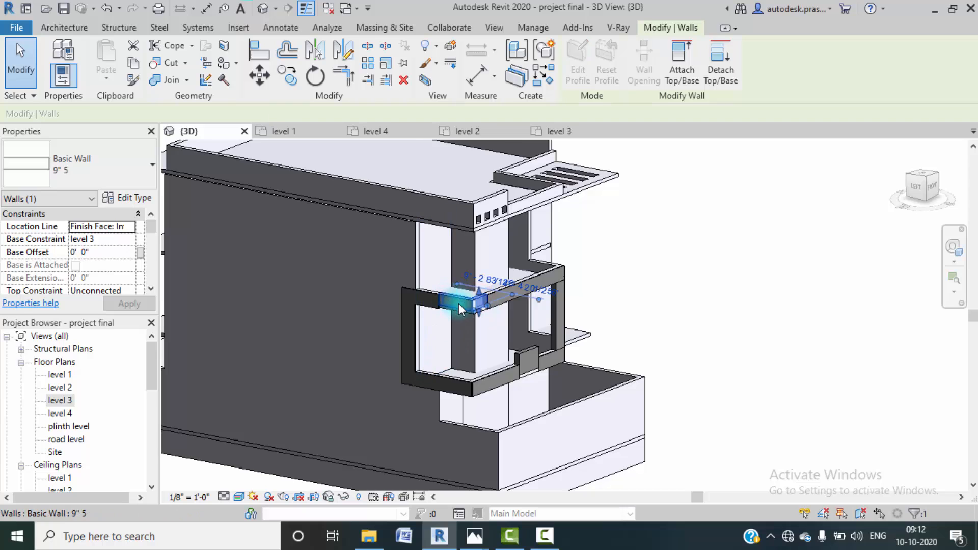
{"action": "scroll", "coordinate": [456, 289], "scroll_direction": "up", "scroll_amount": 2}
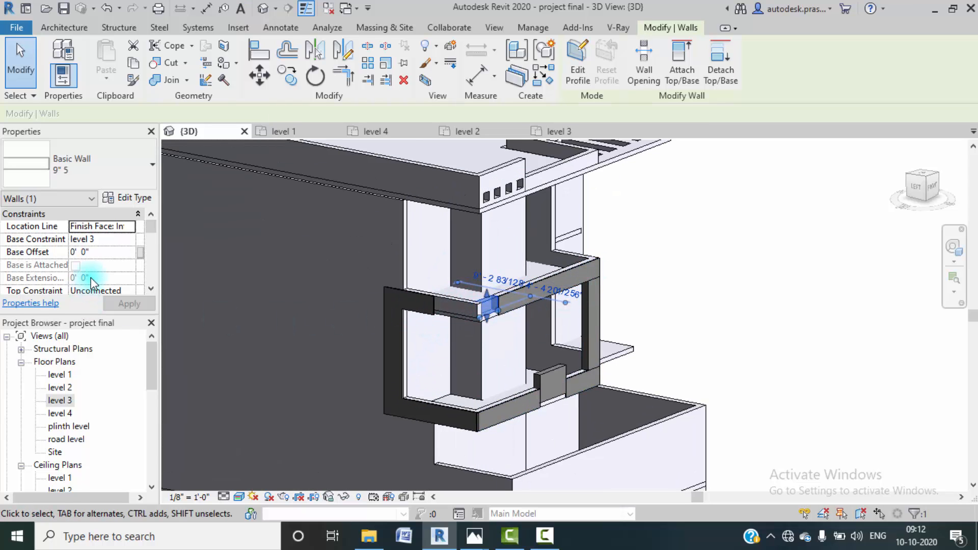
{"action": "scroll", "coordinate": [92, 282], "scroll_direction": "down", "scroll_amount": 2}
{"action": "left_click", "coordinate": [109, 239]}
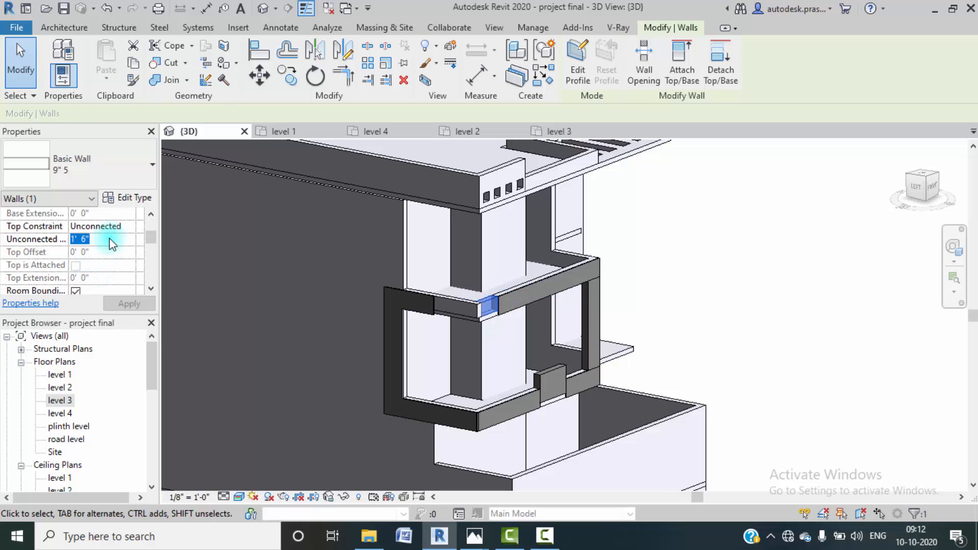
{"action": "type", "text": "3"}
{"action": "key", "text": "Return"}
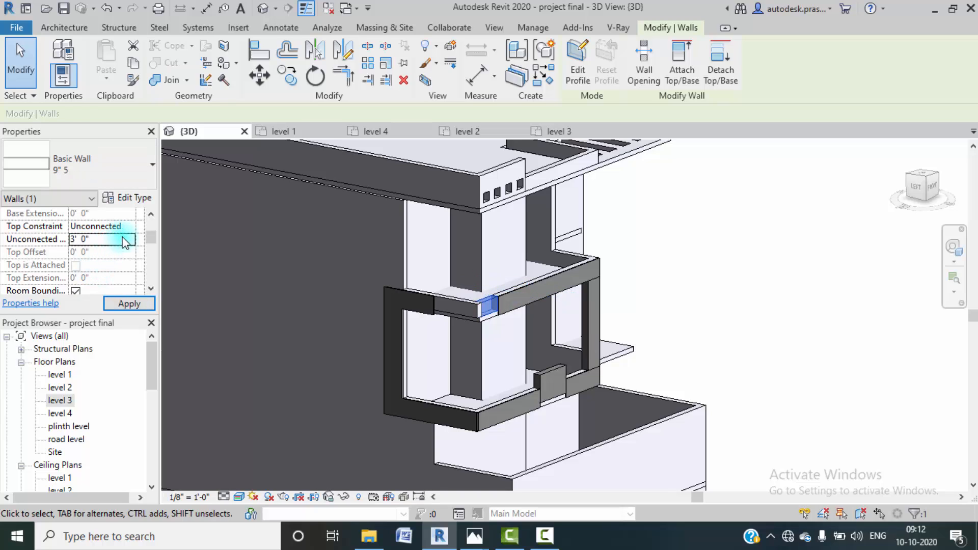
{"action": "left_click", "coordinate": [127, 305]}
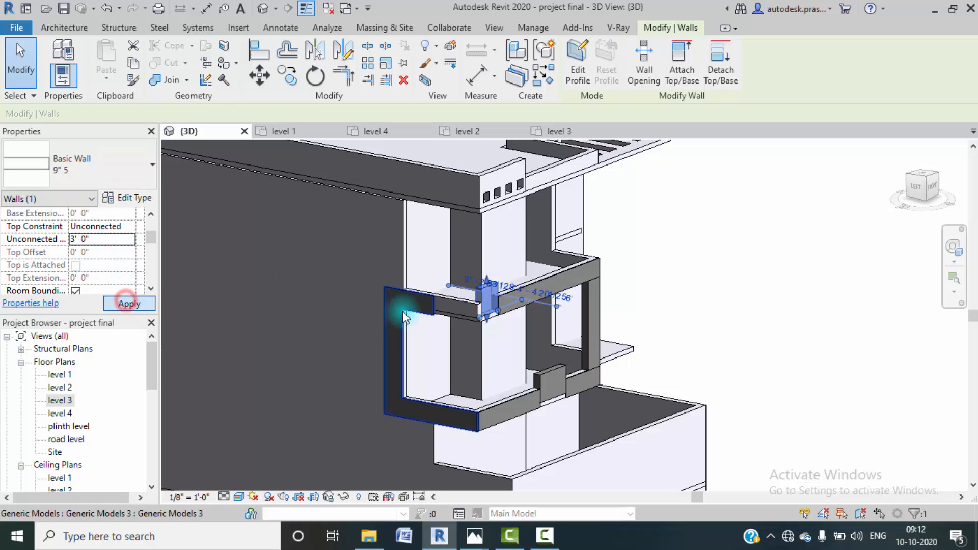
- Set the unconnected height of the adjoining level 3 side wall segment to 3'
{"action": "left_click", "coordinate": [444, 296]}
{"action": "left_click", "coordinate": [104, 239]}
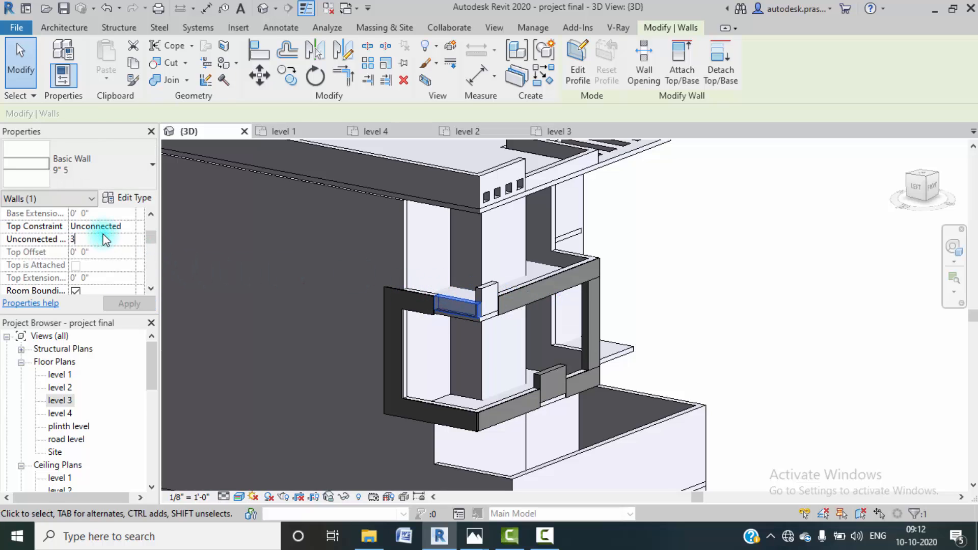
{"action": "type", "text": "3'"}
{"action": "left_click", "coordinate": [129, 304]}
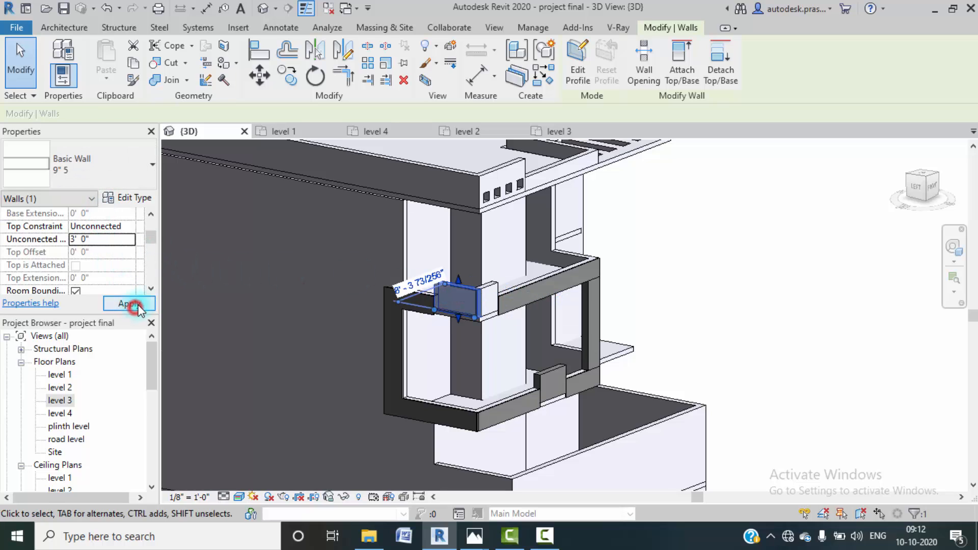
{"action": "left_click", "coordinate": [696, 277]}
{"action": "scroll", "coordinate": [511, 256], "scroll_direction": "up", "scroll_amount": 4}
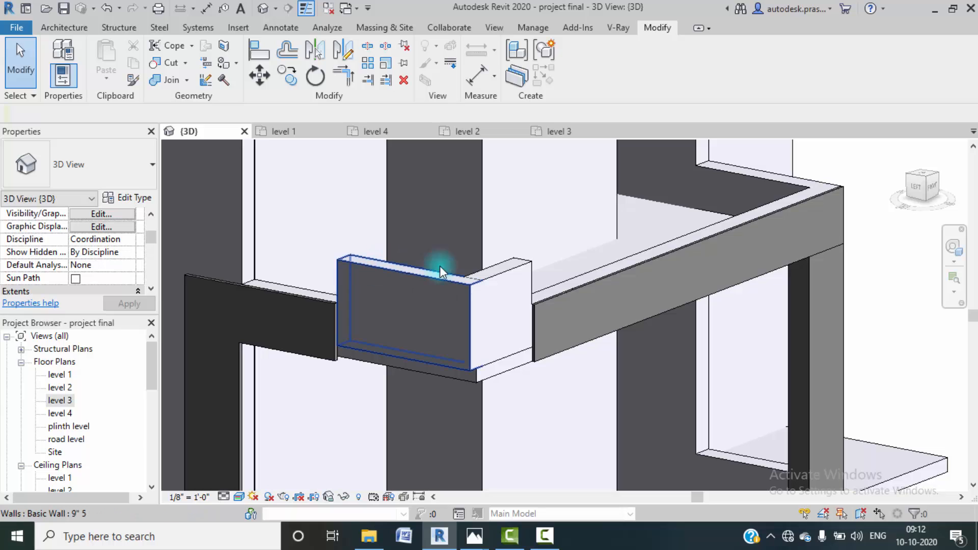
- Compare the raised side wall segment, seen from the left, with the balcony corner in the reference render
{"action": "left_click", "coordinate": [917, 191]}
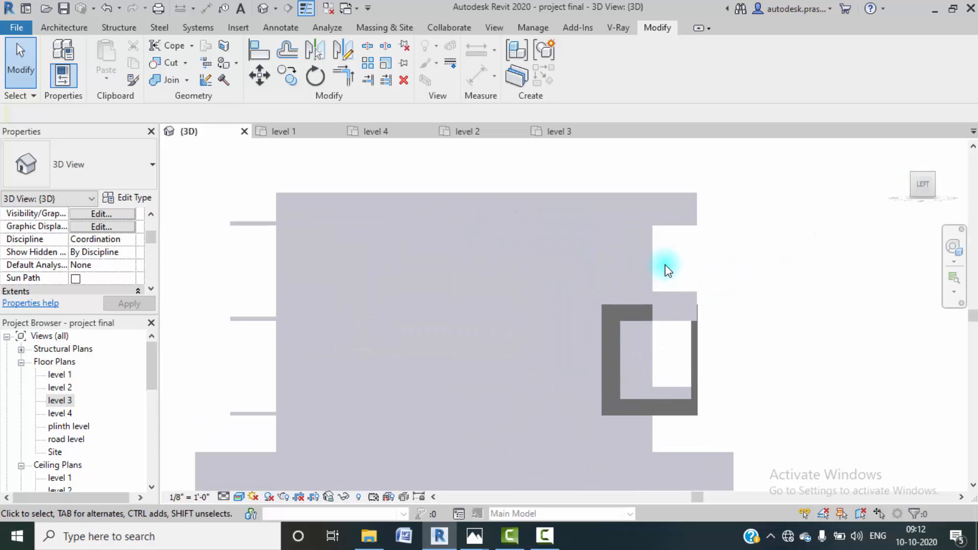
{"action": "scroll", "coordinate": [669, 270], "scroll_direction": "up", "scroll_amount": 5}
{"action": "left_click", "coordinate": [729, 305]}
{"action": "middle_click_drag", "start_coordinate": [803, 295], "coordinate": [673, 278]}
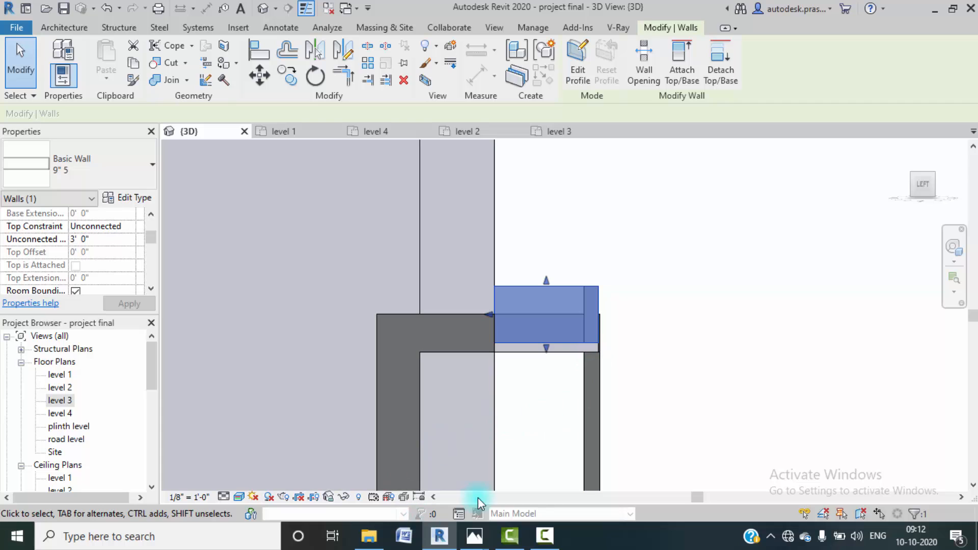
{"action": "mouse_move", "coordinate": [477, 544]}
{"action": "left_click", "coordinate": [422, 485]}
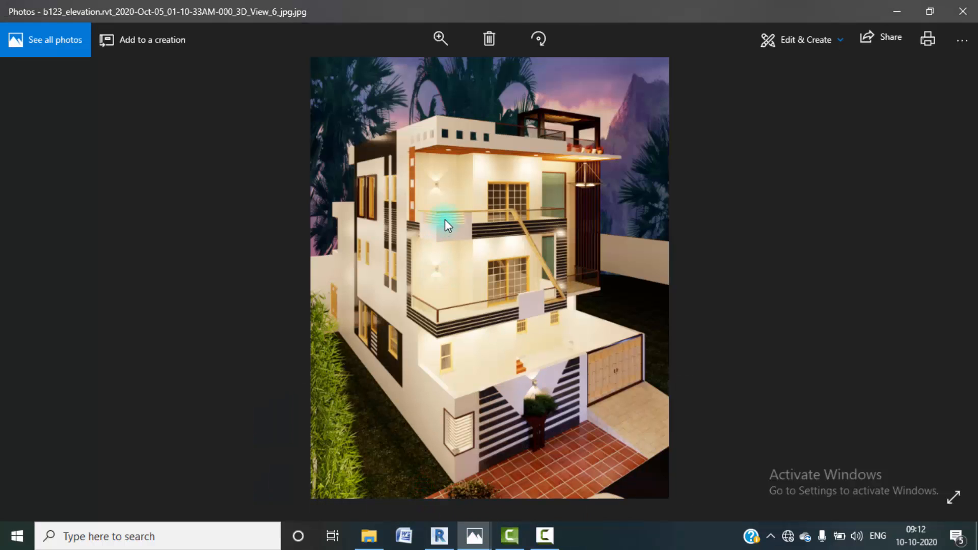
- Back in Revit, set the unconnected height of the level 3 side wall segment to 3' 6"
{"action": "left_click", "coordinate": [897, 11]}
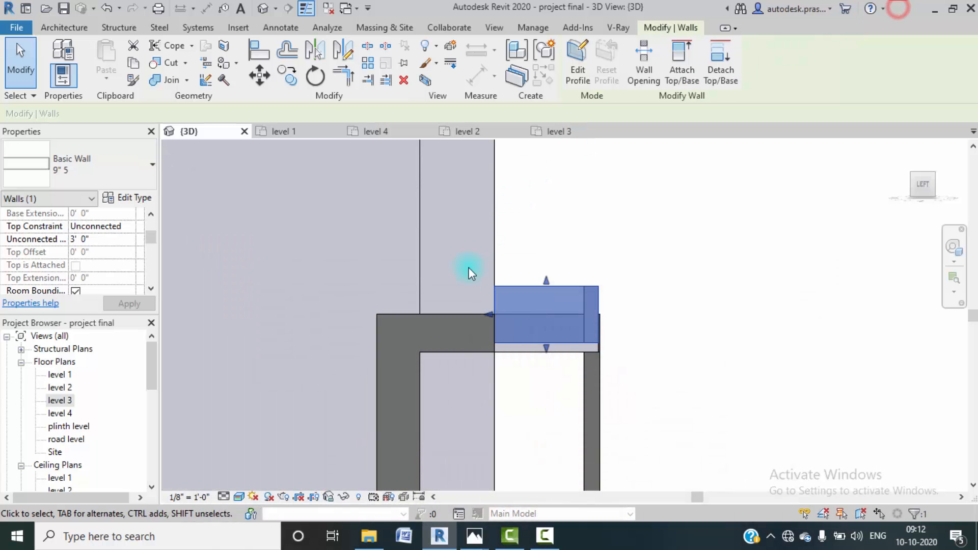
{"action": "left_click", "coordinate": [113, 227]}
{"action": "left_click", "coordinate": [114, 241]}
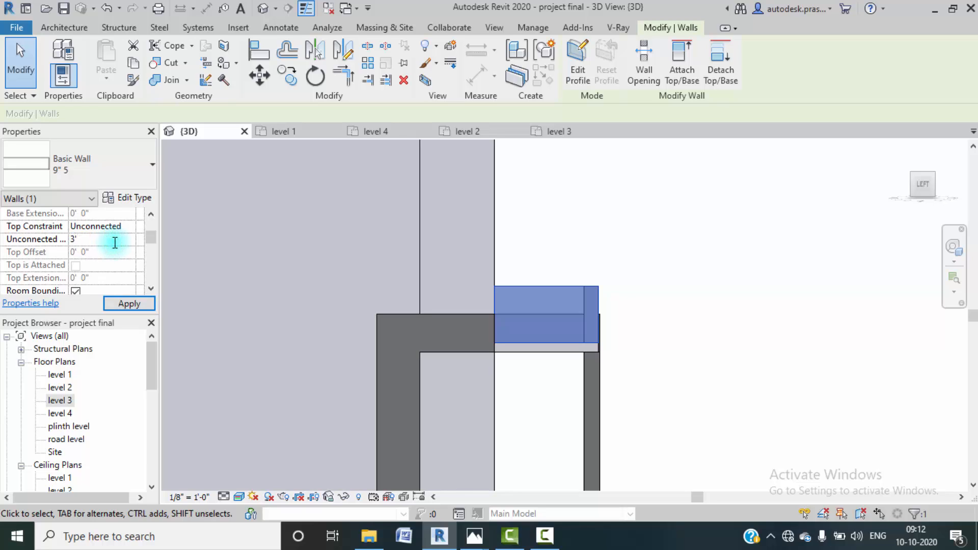
{"action": "type", "text": "3'6"}
{"action": "key", "text": "Return"}
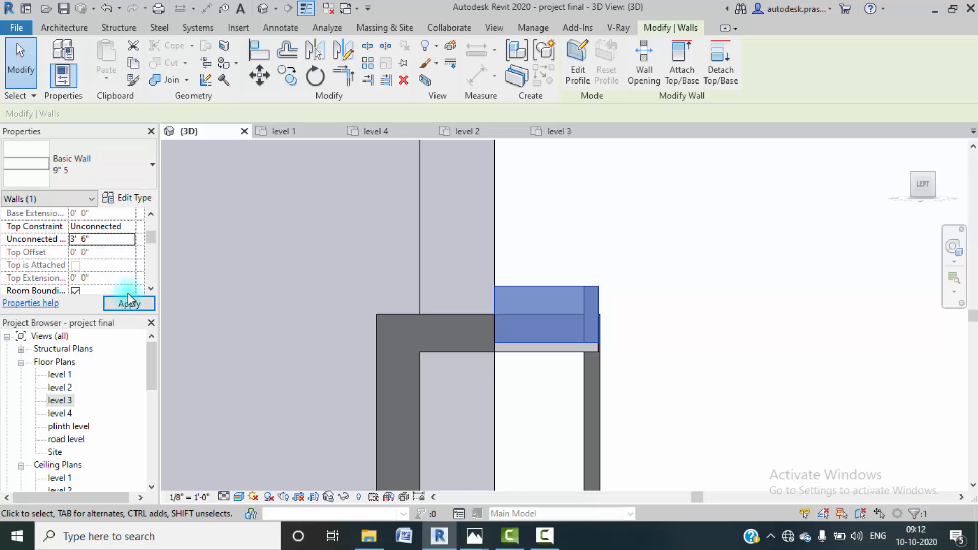
{"action": "left_click", "coordinate": [700, 248]}
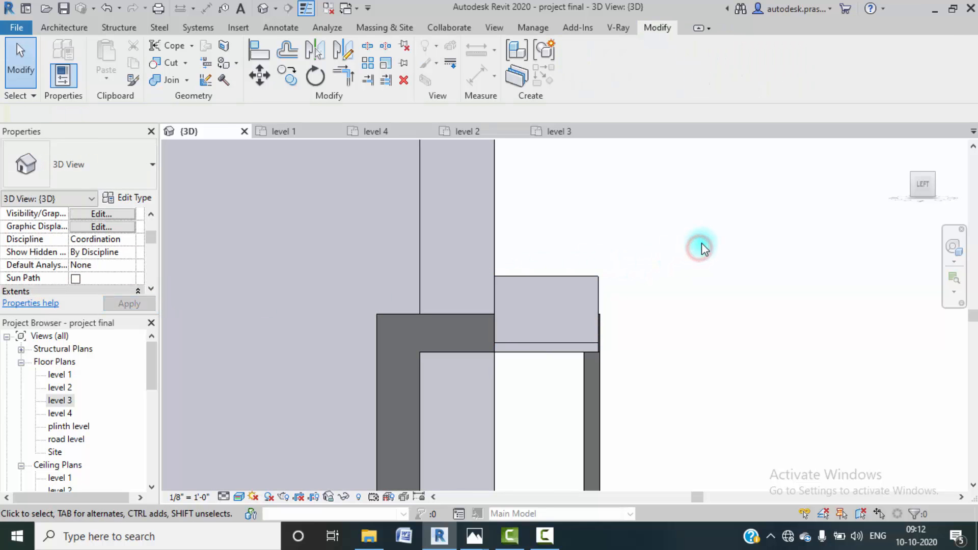
- Set the unconnected height of the short front wall segment at the level 3 corner to 3' 6"
{"action": "middle_click_drag", "start_coordinate": [701, 244], "coordinate": [942, 107], "text": "shift"}
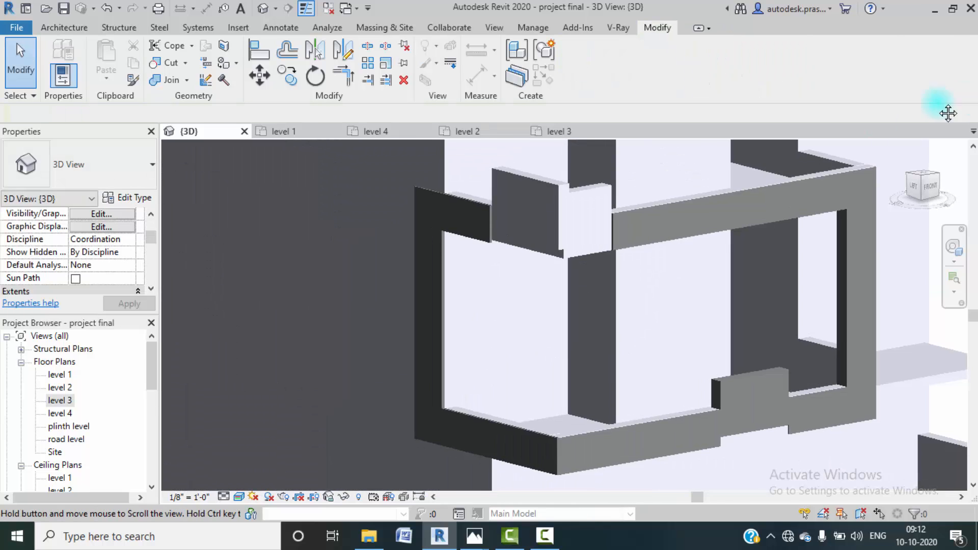
{"action": "left_click", "coordinate": [571, 191]}
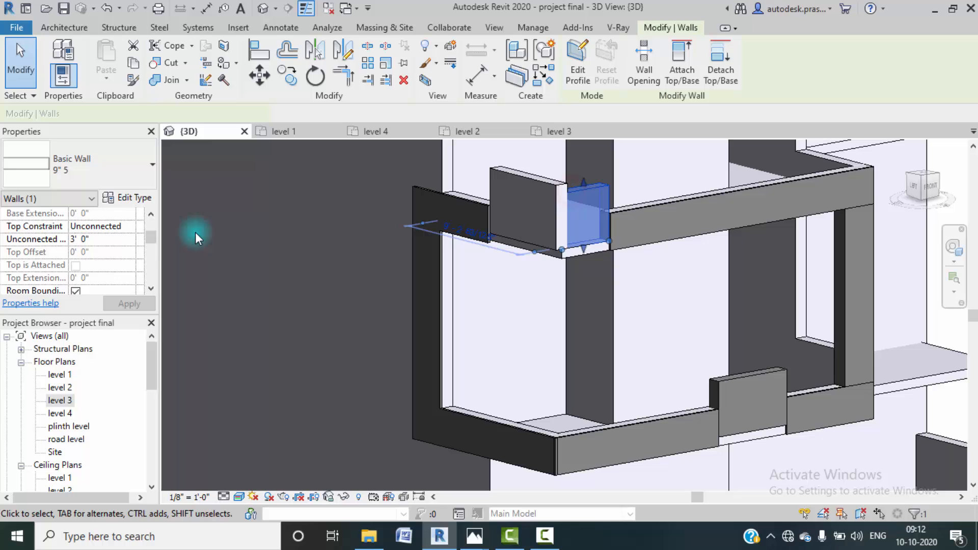
{"action": "left_click", "coordinate": [108, 240]}
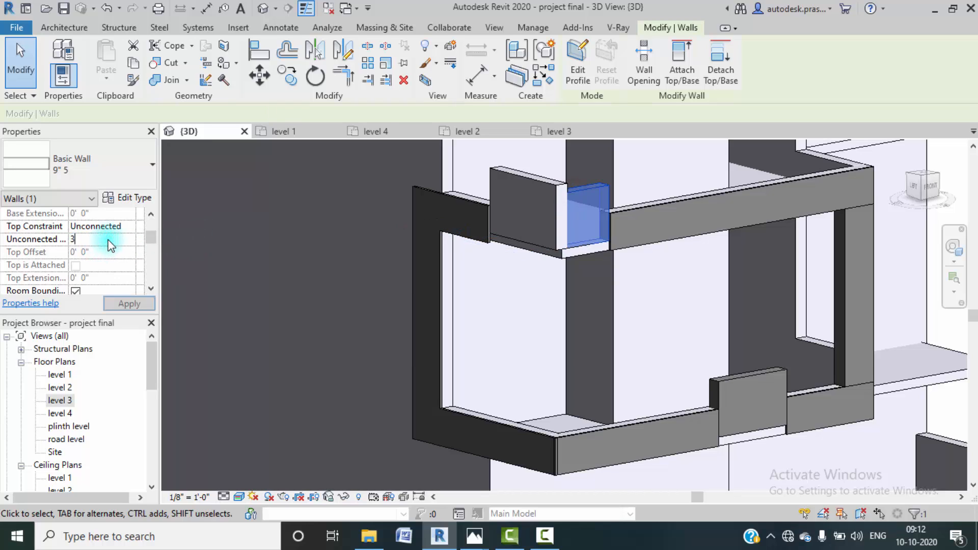
{"action": "type", "text": "3'6\""}
{"action": "key", "text": "Return"}
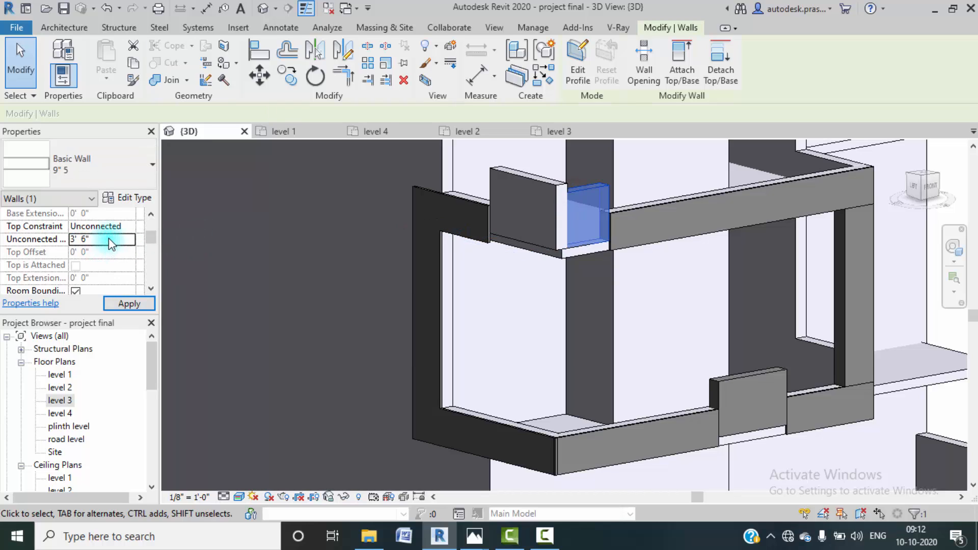
{"action": "left_click", "coordinate": [128, 303]}
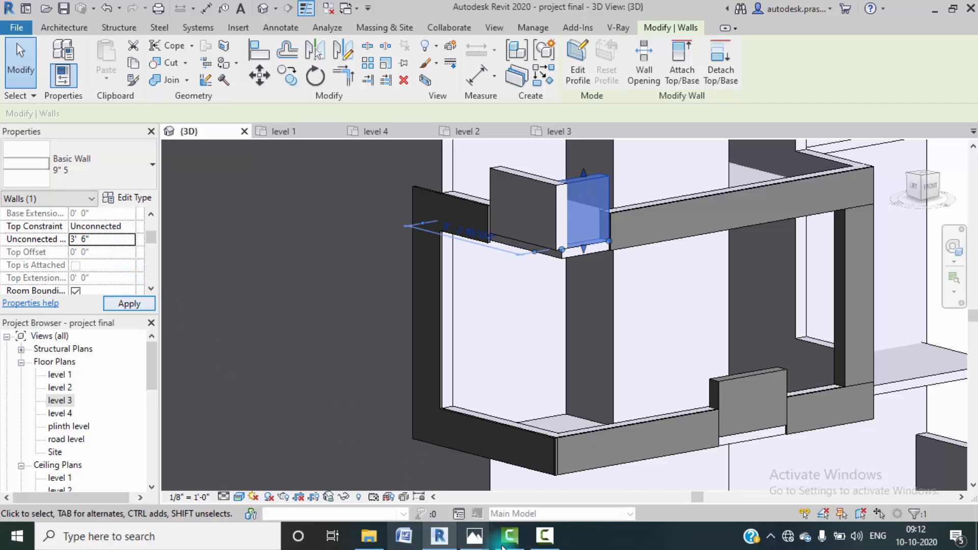
- Open the short front wall segment's profile for editing in the front view and check the balcony corner's shape in the reference render
{"action": "scroll", "coordinate": [547, 202], "scroll_direction": "up", "scroll_amount": 1}
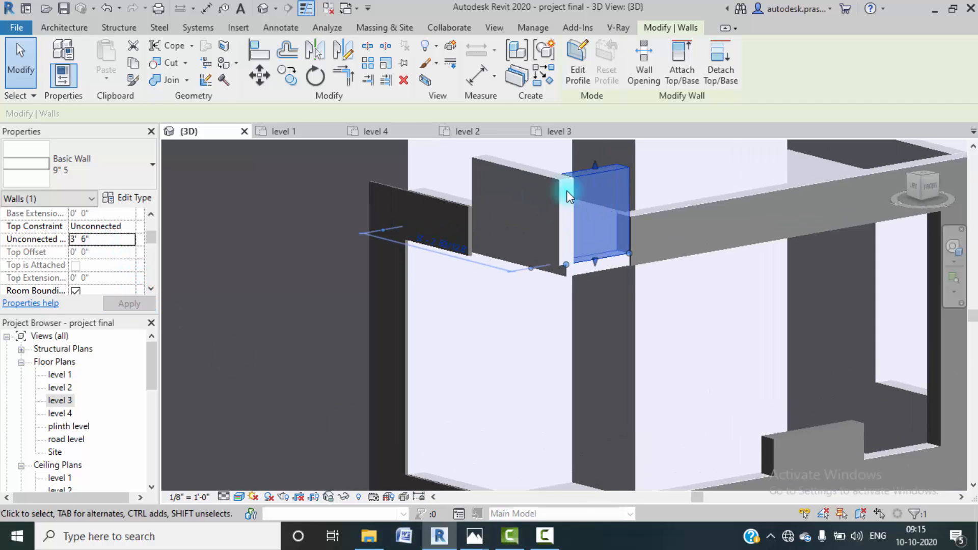
{"action": "left_click", "coordinate": [931, 193]}
{"action": "middle_click_drag", "start_coordinate": [555, 240], "coordinate": [555, 262]}
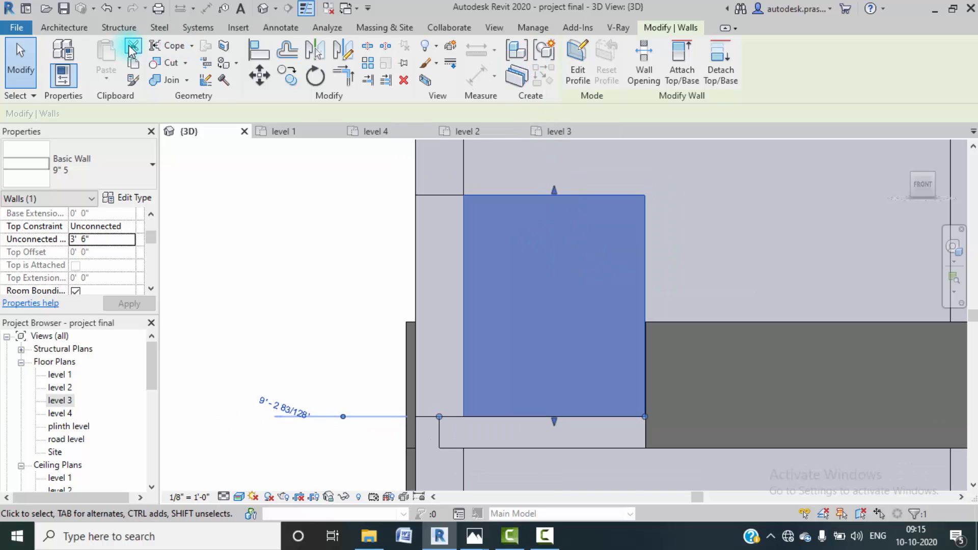
{"action": "left_click", "coordinate": [571, 69]}
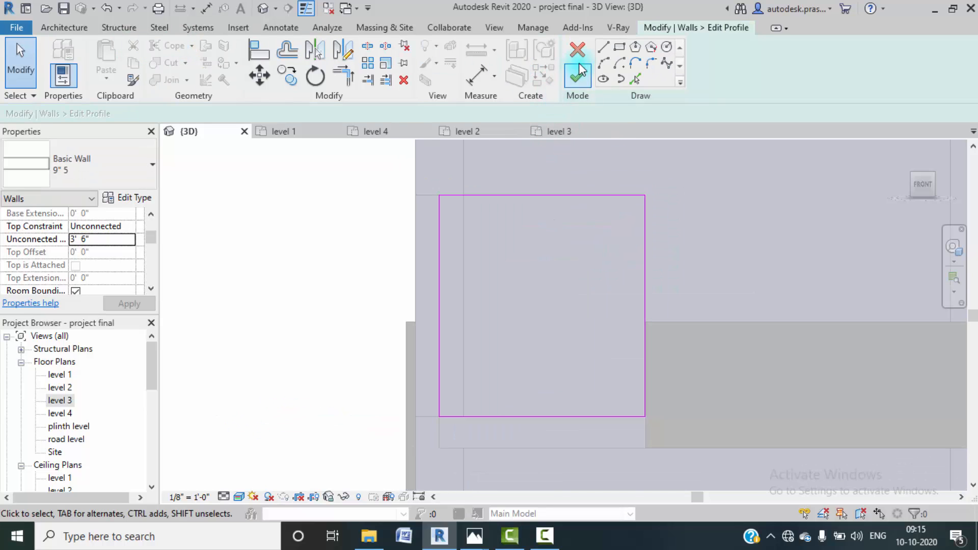
{"action": "left_click", "coordinate": [620, 48]}
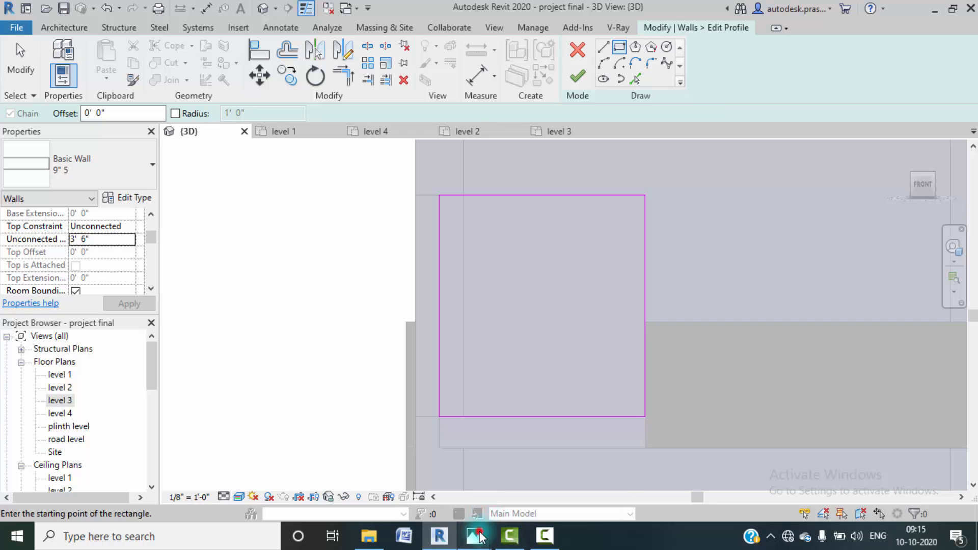
{"action": "mouse_move", "coordinate": [475, 535]}
{"action": "left_click", "coordinate": [436, 490]}
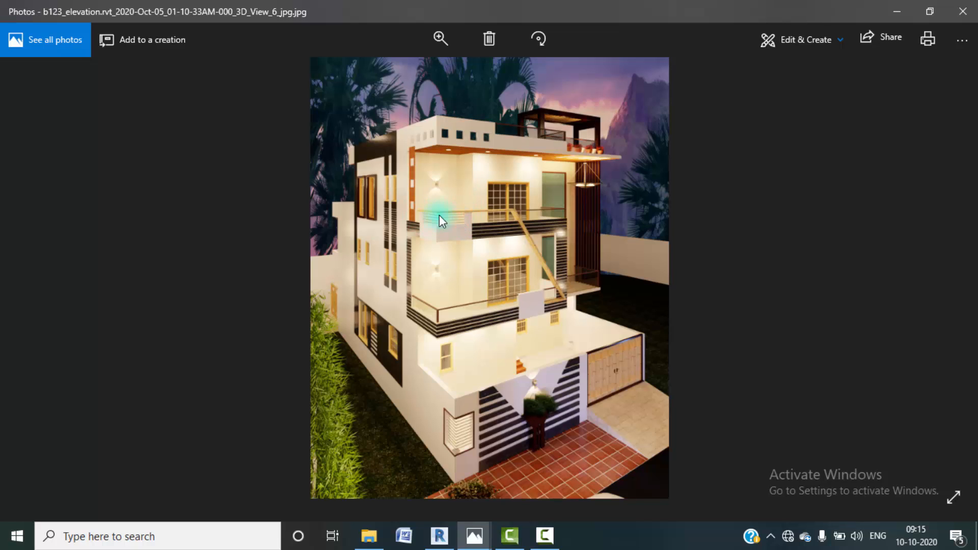
{"action": "left_click", "coordinate": [896, 10]}
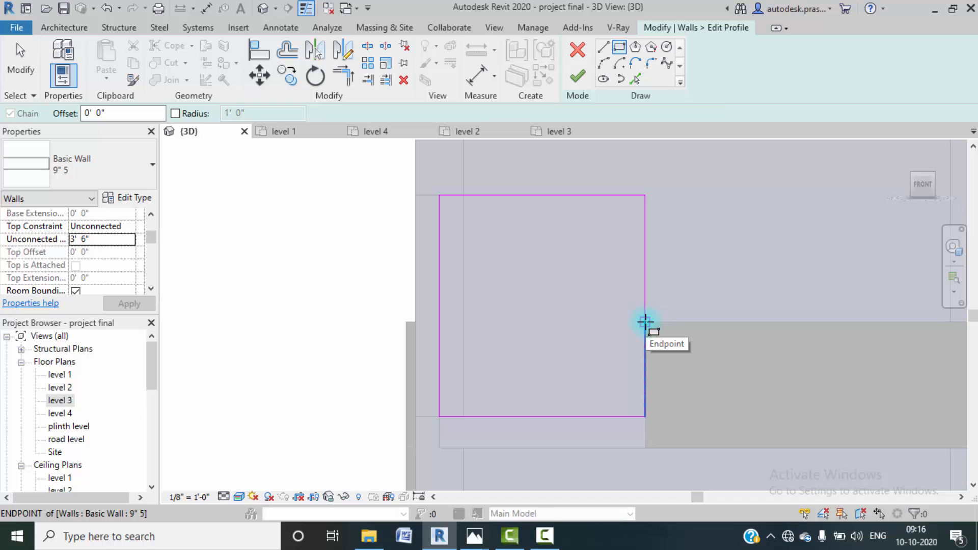
{"action": "left_click", "coordinate": [622, 196]}
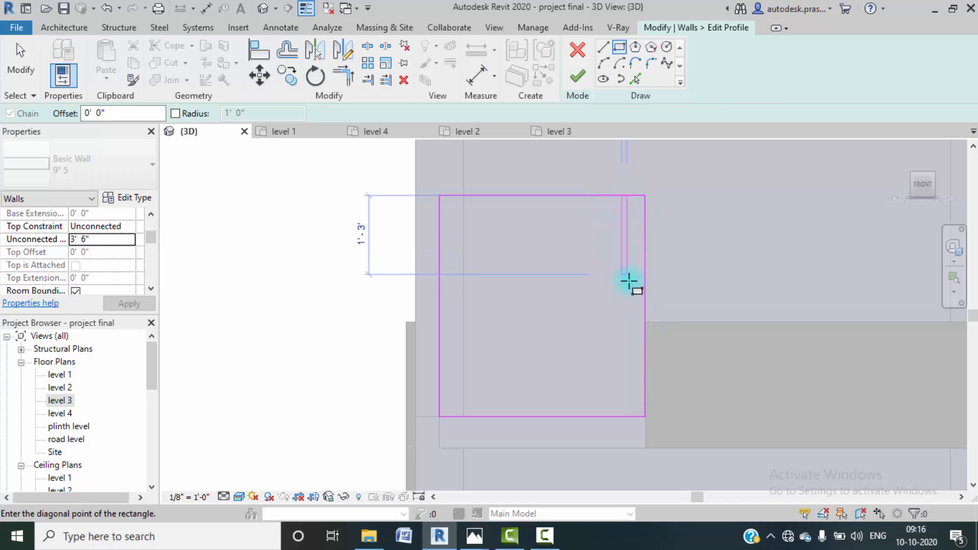
{"action": "key", "text": "Escape"}
{"action": "key", "text": "Escape"}
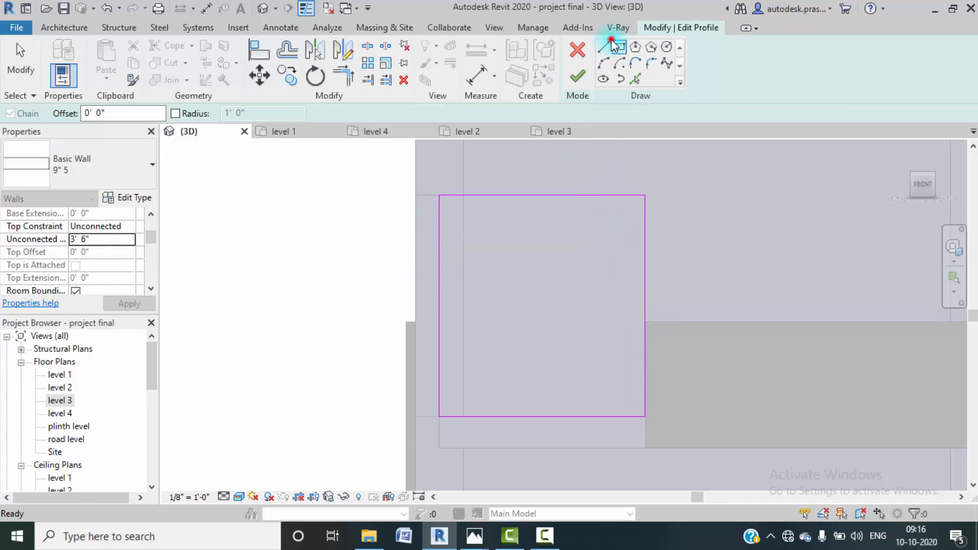
- Sketch a line 2' down from the profile's top edge, about 5" from its right end, and continue it horizontally to the left edge
{"action": "left_click", "coordinate": [613, 43]}
{"action": "left_click", "coordinate": [603, 49]}
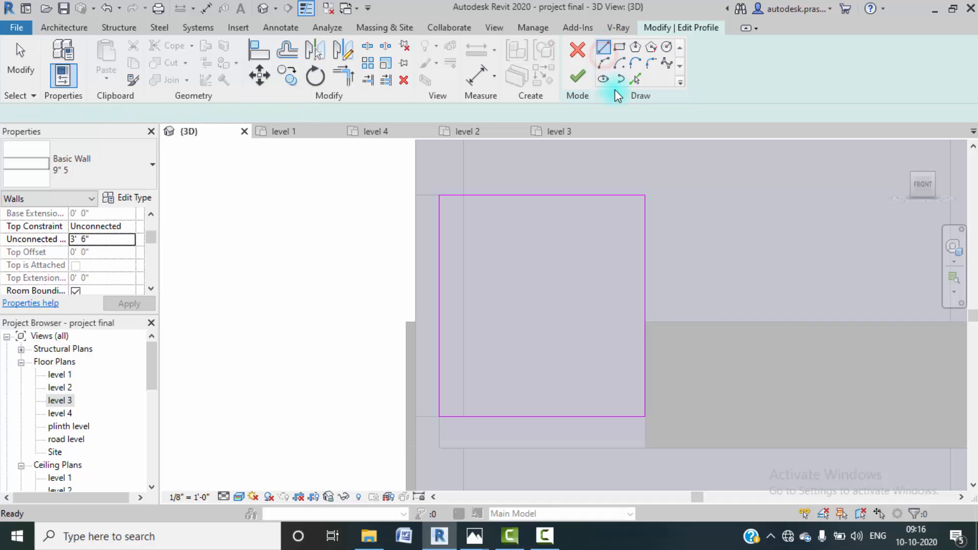
{"action": "left_click", "coordinate": [617, 198]}
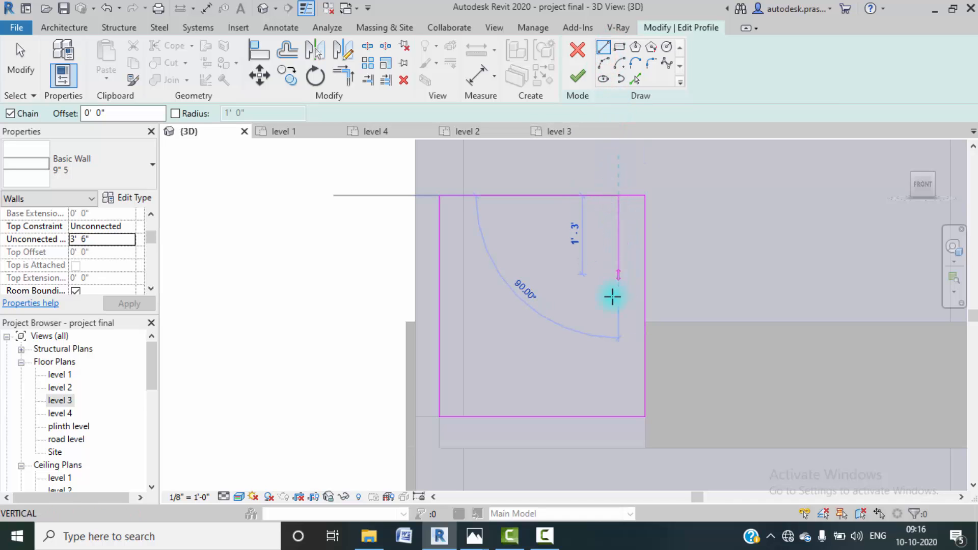
{"action": "left_click", "coordinate": [617, 321]}
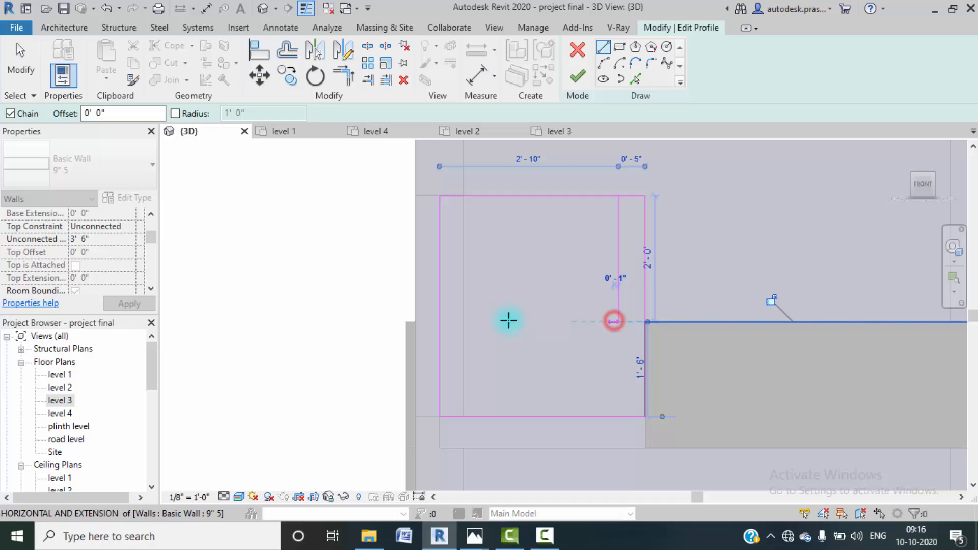
{"action": "left_click", "coordinate": [439, 322]}
- Trim the left and top profile edges to the new lines, leaving a closed L-shaped outline
{"action": "left_click", "coordinate": [343, 75]}
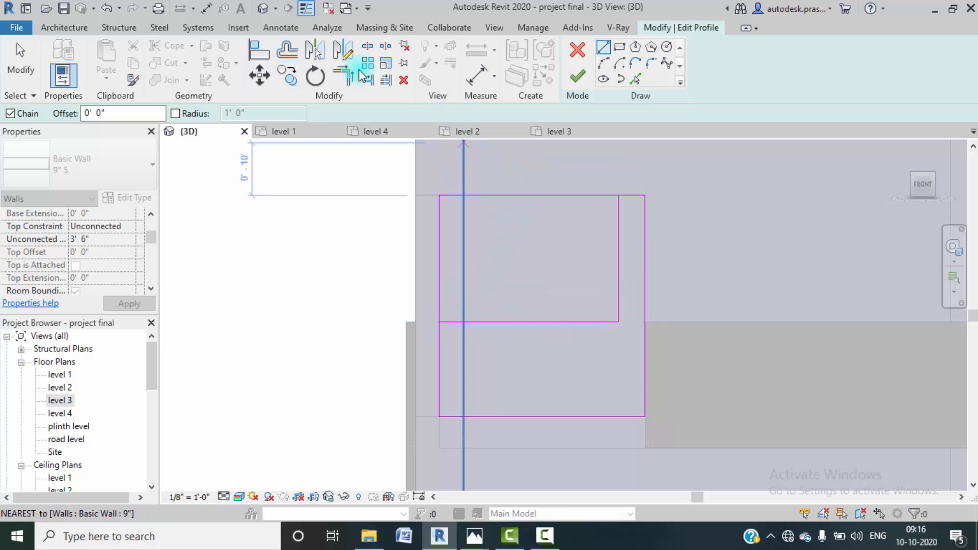
{"action": "left_click", "coordinate": [438, 348]}
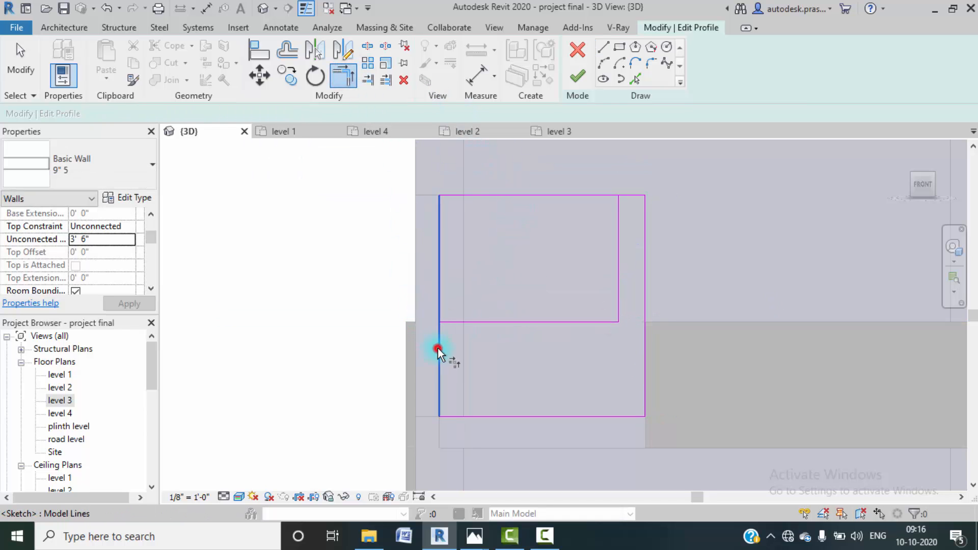
{"action": "left_click", "coordinate": [454, 322]}
{"action": "left_click", "coordinate": [618, 216]}
{"action": "left_click", "coordinate": [628, 195]}
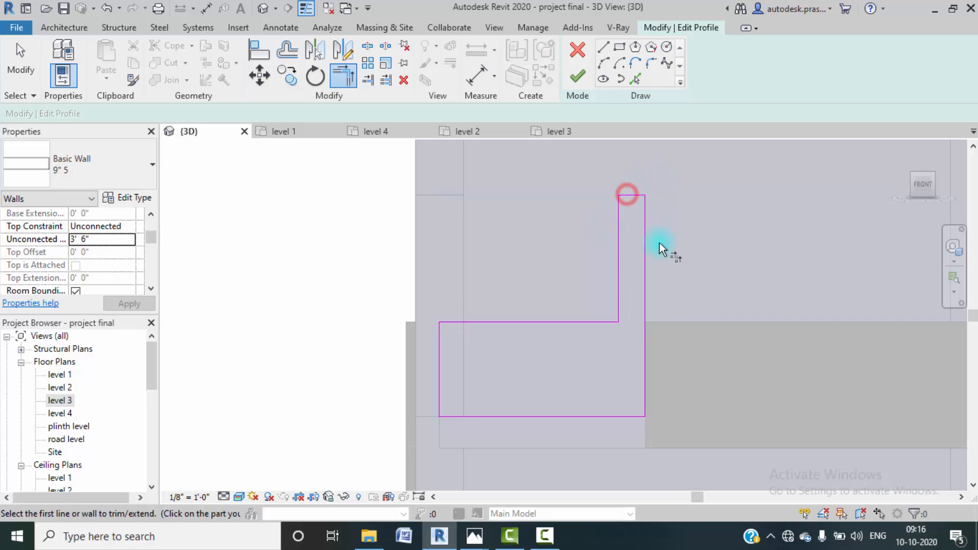
- Finish the front wall segment's profile edit and save the project
{"action": "left_click", "coordinate": [576, 79]}
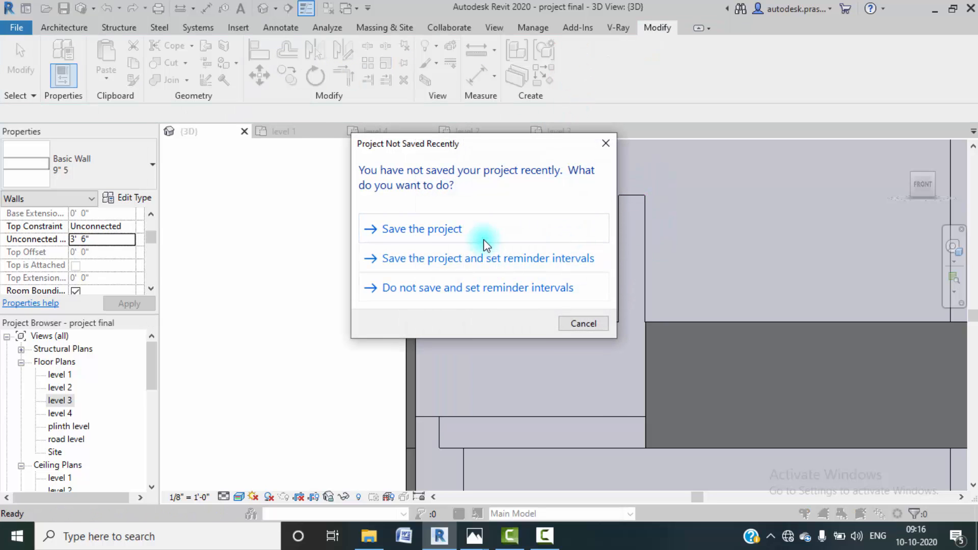
{"action": "left_click", "coordinate": [487, 231]}
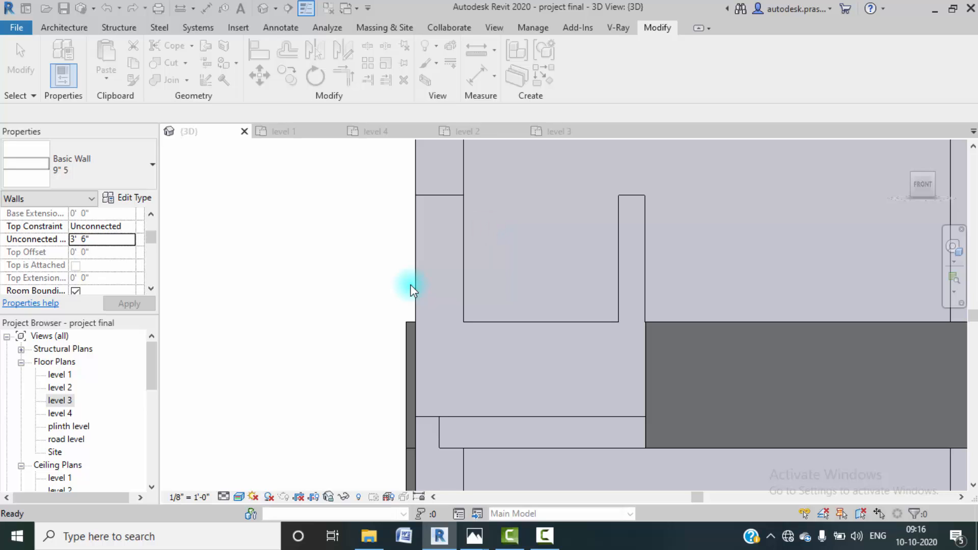
{"action": "left_click", "coordinate": [411, 285]}
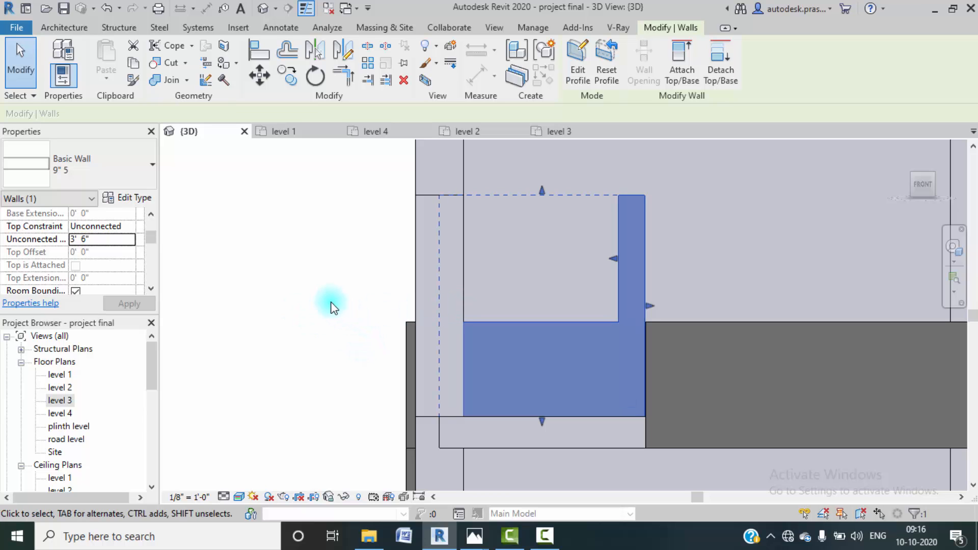
- Select the uncut side parapet wall at the balcony corner and view it straight from the left side
{"action": "middle_click_drag", "start_coordinate": [349, 304], "coordinate": [445, 215], "text": "shift"}
{"action": "left_click", "coordinate": [444, 215]}
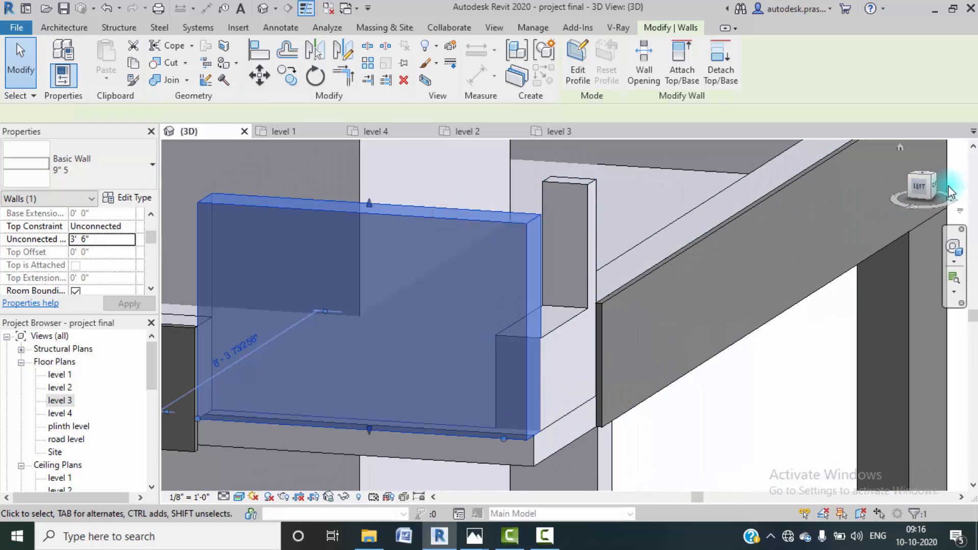
{"action": "left_click", "coordinate": [923, 191]}
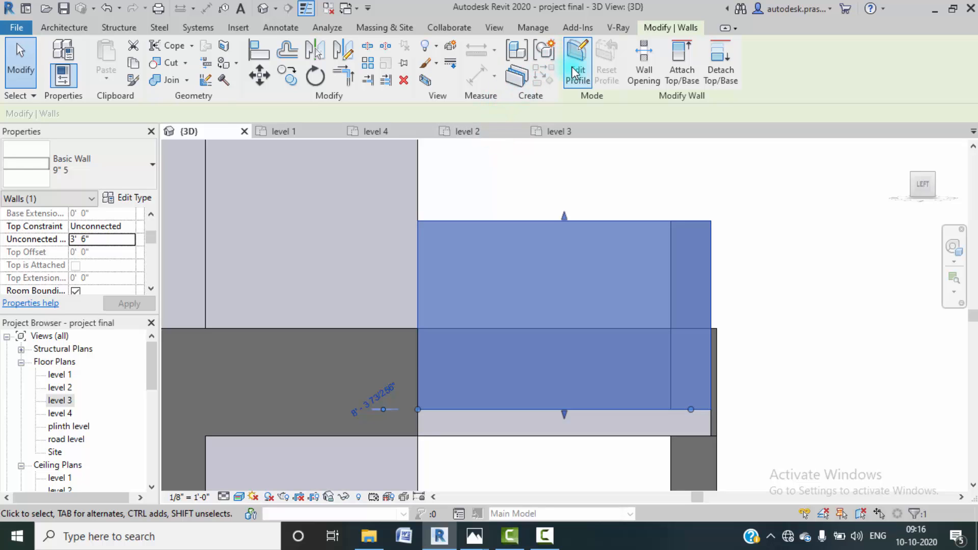
- Switch to Photos to examine the balcony parapets in both reference house renderings, and return to Revit
{"action": "mouse_move", "coordinate": [484, 538]}
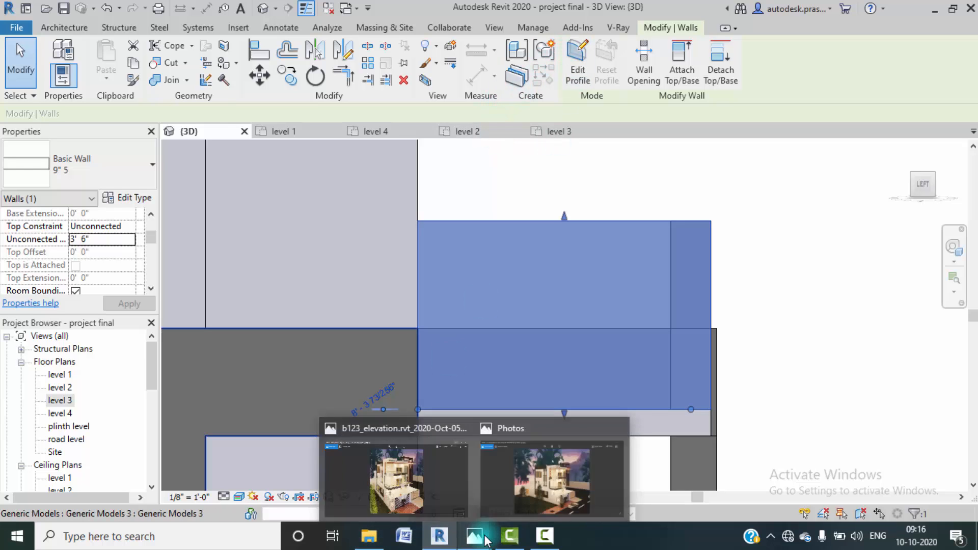
{"action": "left_click", "coordinate": [408, 479]}
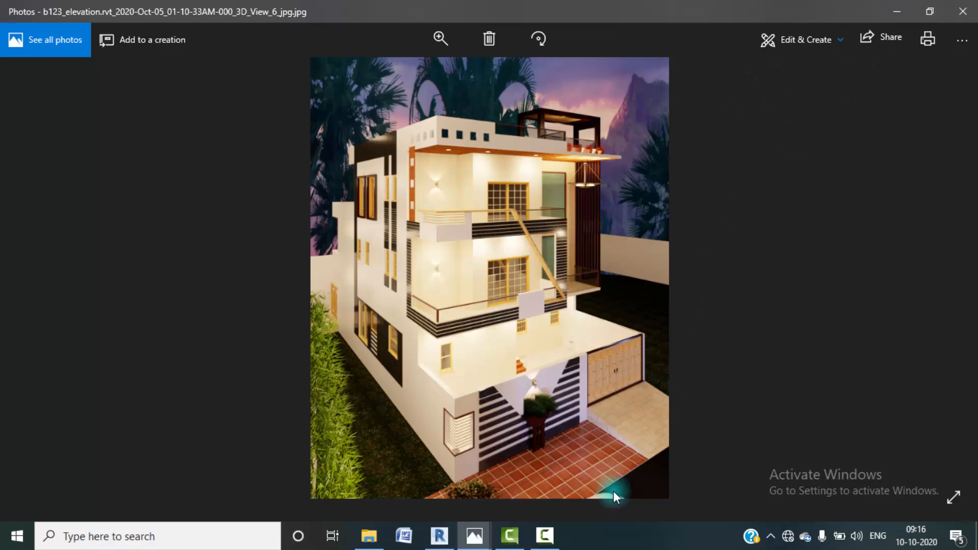
{"action": "mouse_move", "coordinate": [475, 534]}
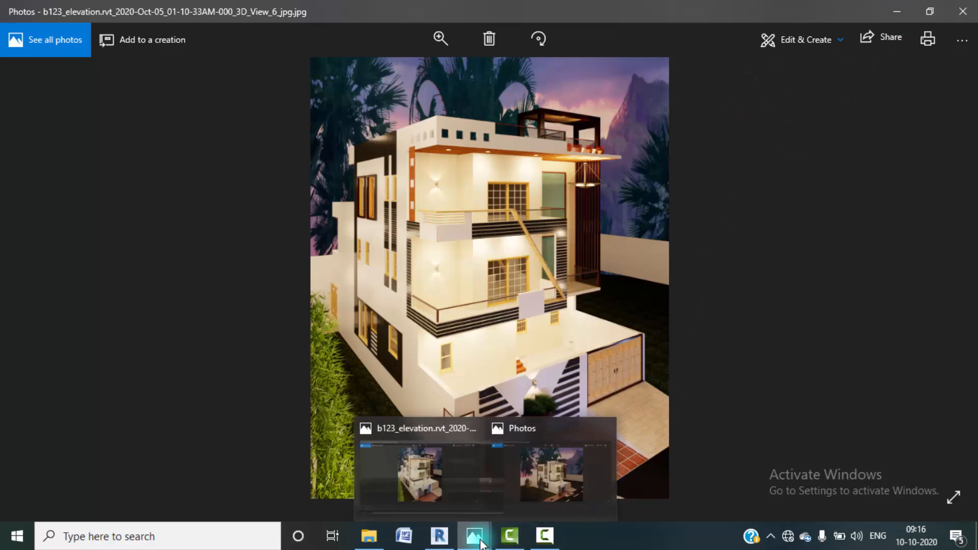
{"action": "left_click", "coordinate": [521, 499]}
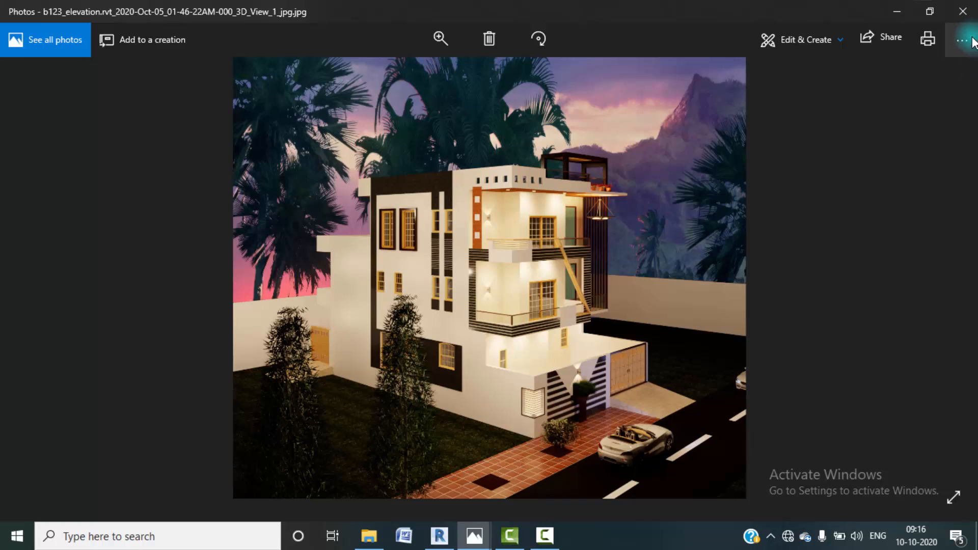
{"action": "left_click", "coordinate": [896, 12]}
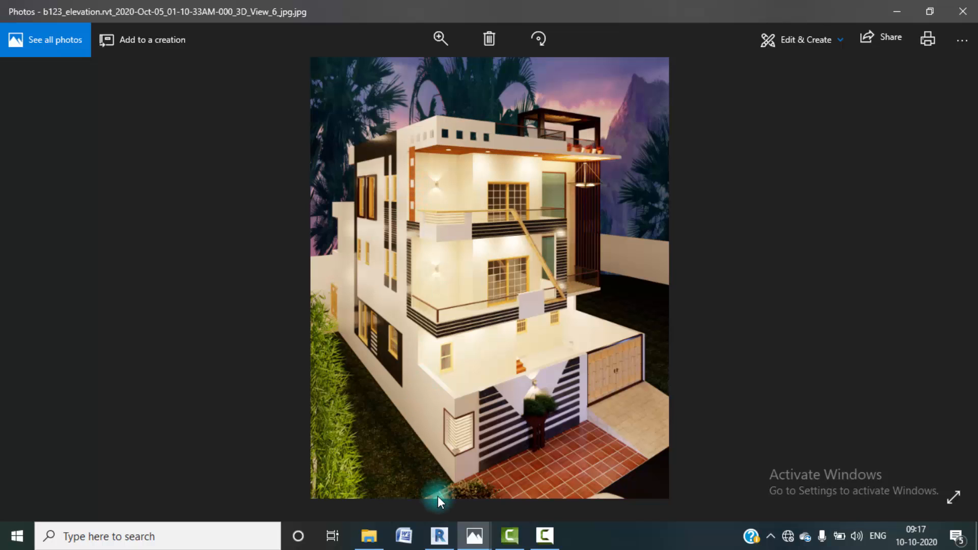
{"action": "left_click", "coordinate": [439, 535]}
- Edit the side parapet wall's profile, sketching a line about 8" from its building-side edge, 2'-0" down, and across to the outer edge
{"action": "scroll", "coordinate": [431, 306], "scroll_direction": "down", "scroll_amount": 4}
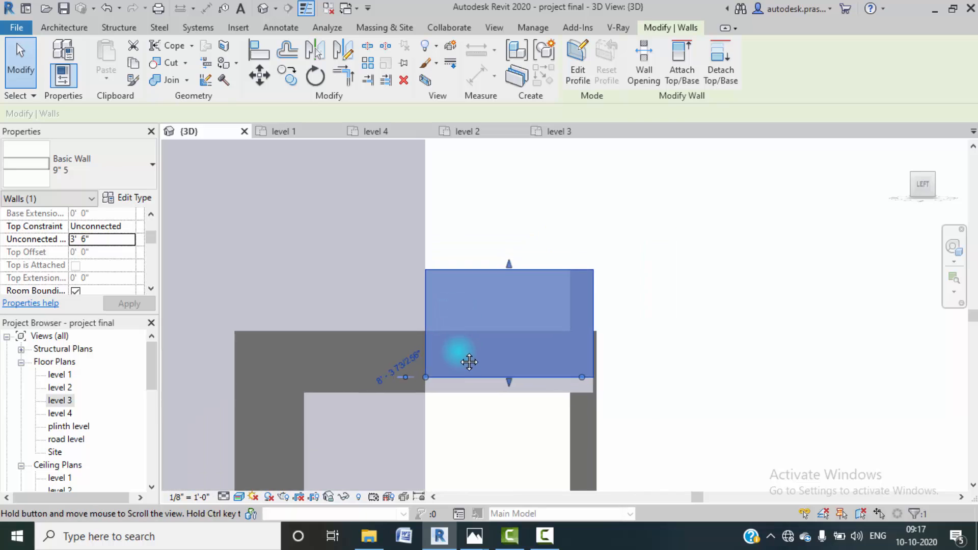
{"action": "middle_click_drag", "start_coordinate": [455, 355], "coordinate": [455, 361]}
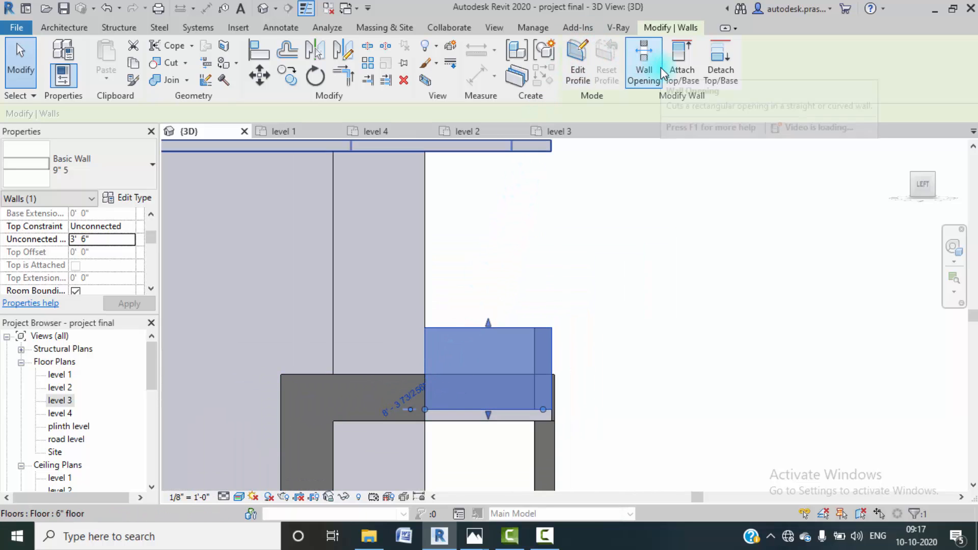
{"action": "left_click", "coordinate": [577, 76]}
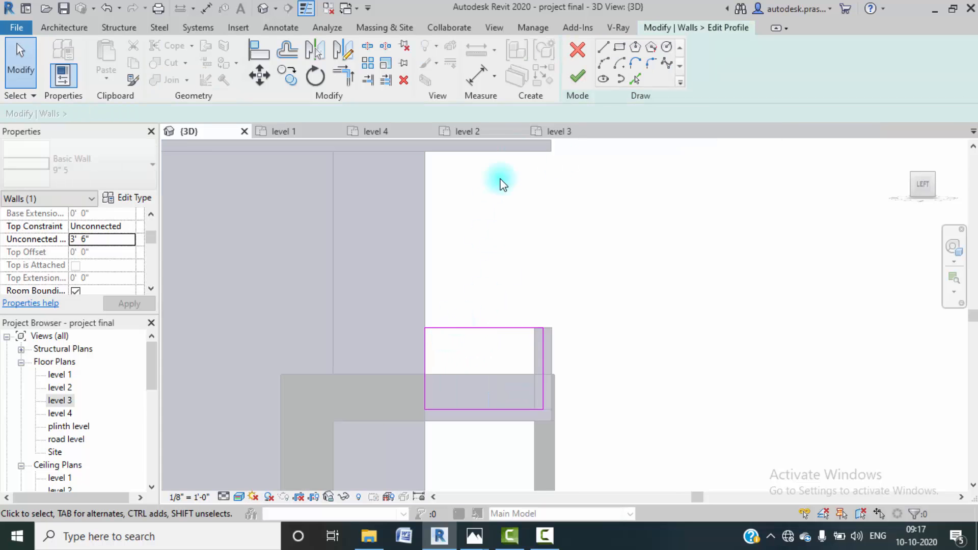
{"action": "left_click", "coordinate": [604, 49]}
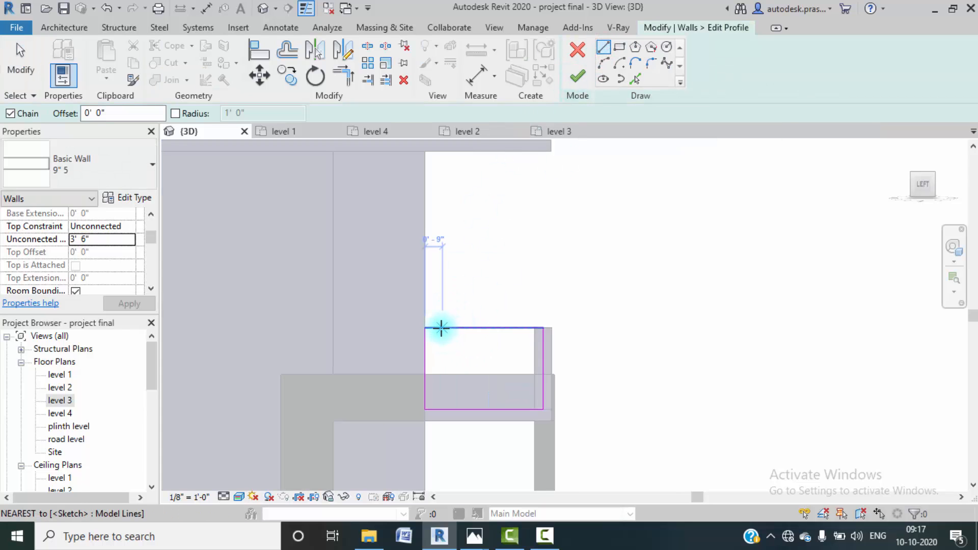
{"action": "left_click", "coordinate": [442, 328]}
{"action": "left_click", "coordinate": [441, 375]}
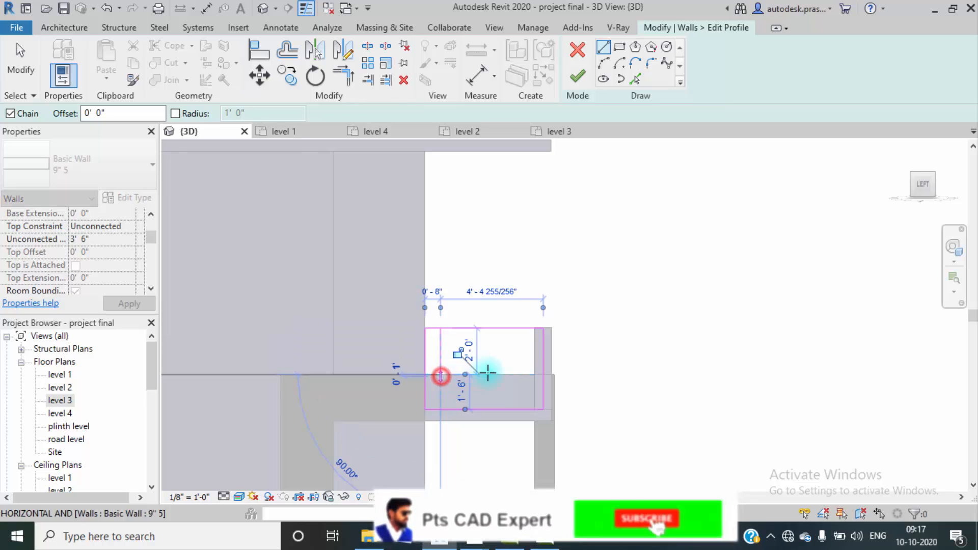
{"action": "left_click", "coordinate": [545, 374]}
{"action": "key", "text": "Escape"}
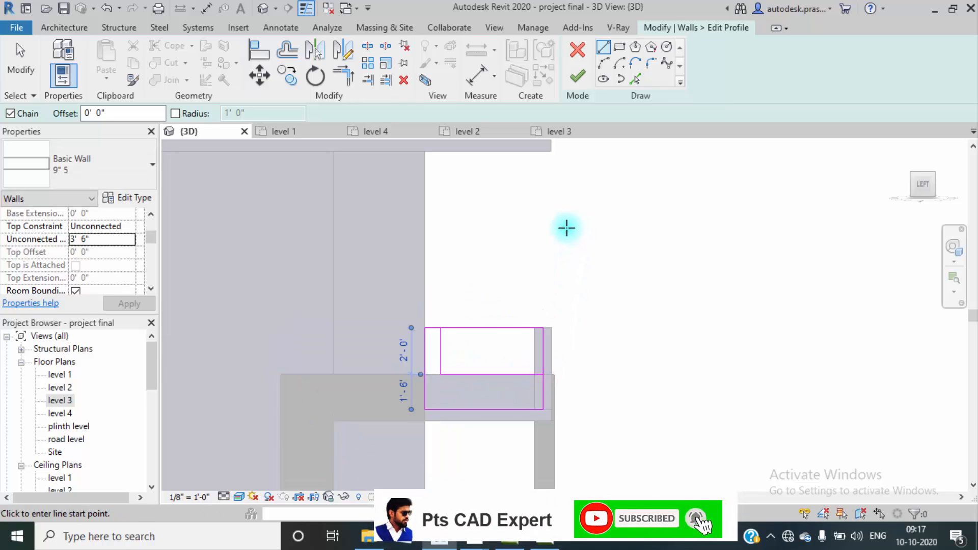
- Trim the sketch lines into an L-shaped profile with an upright beside the building, and finish the profile edit
{"action": "left_click", "coordinate": [344, 76]}
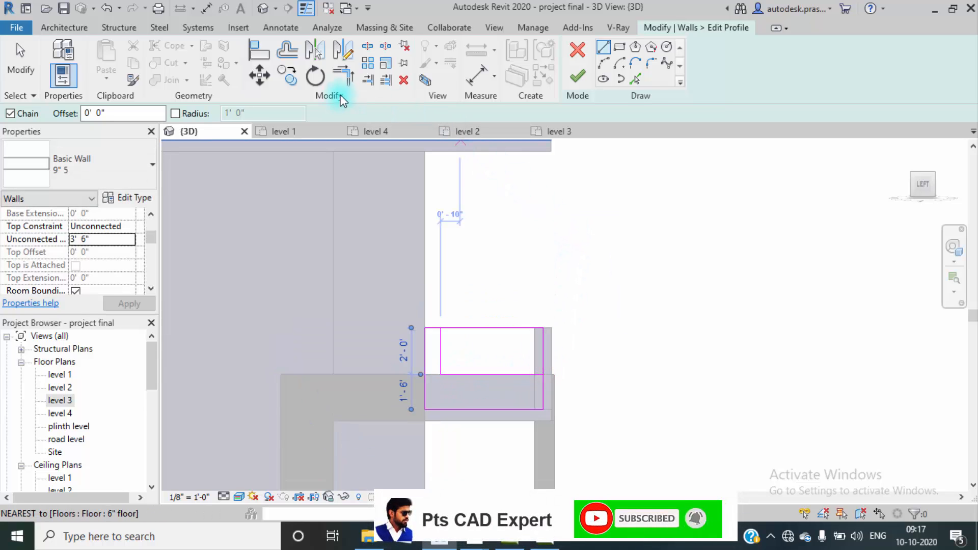
{"action": "left_click", "coordinate": [509, 375]}
{"action": "left_click", "coordinate": [543, 385]}
{"action": "left_click", "coordinate": [433, 330]}
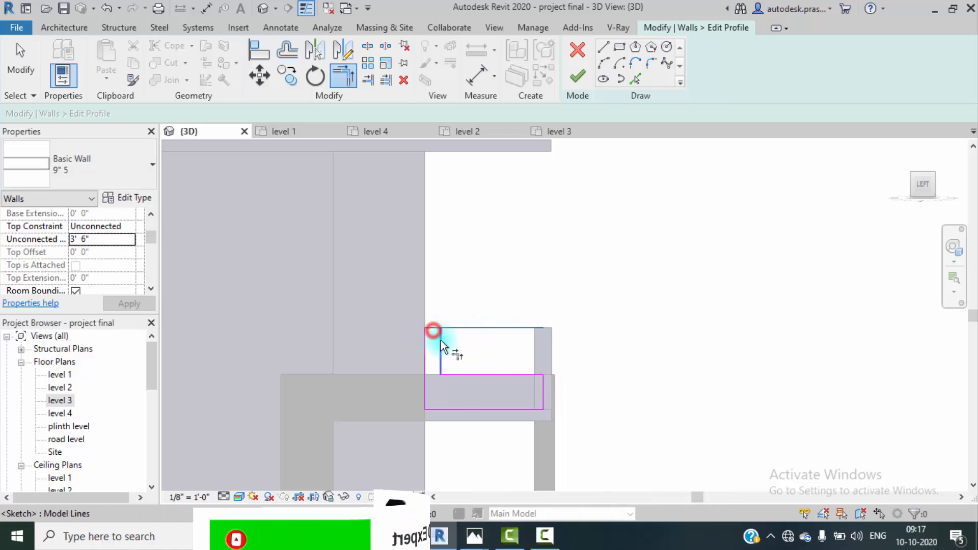
{"action": "left_click", "coordinate": [441, 339]}
{"action": "left_click", "coordinate": [579, 79]}
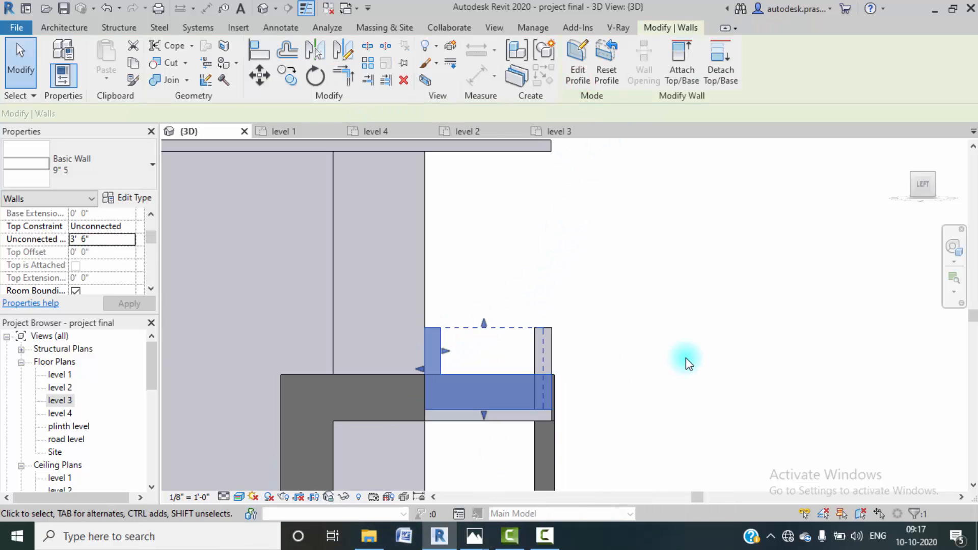
- Select the notched side wall and stretch its base down to the underside of the balcony slab
{"action": "left_click", "coordinate": [694, 318]}
{"action": "middle_click_drag", "start_coordinate": [694, 319], "coordinate": [492, 438], "text": "shift"}
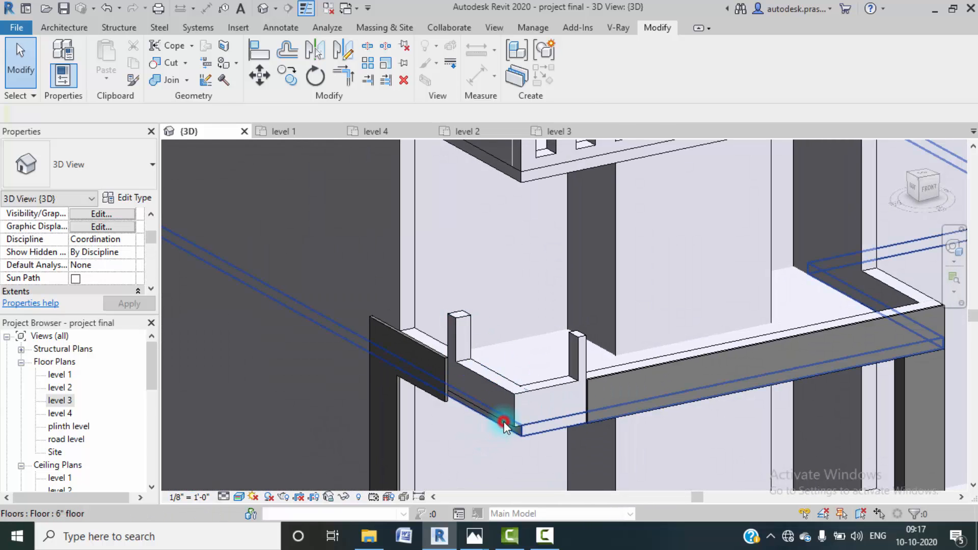
{"action": "left_click", "coordinate": [503, 424]}
{"action": "left_click", "coordinate": [477, 466]}
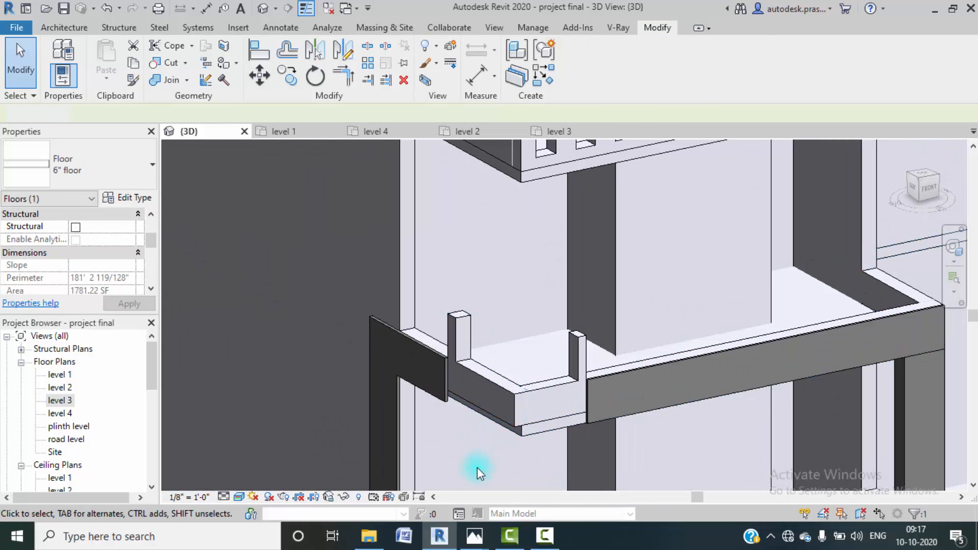
{"action": "left_click", "coordinate": [468, 401]}
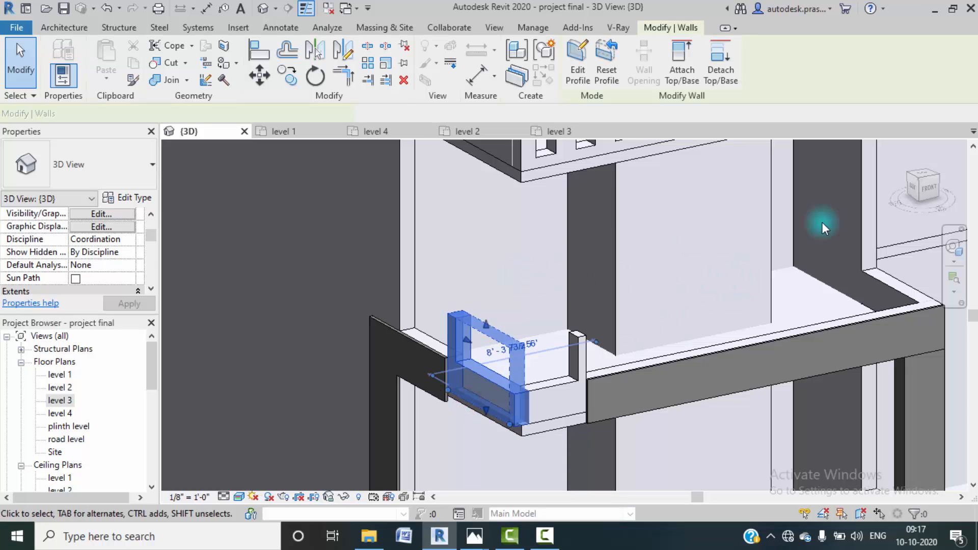
{"action": "left_click", "coordinate": [910, 188]}
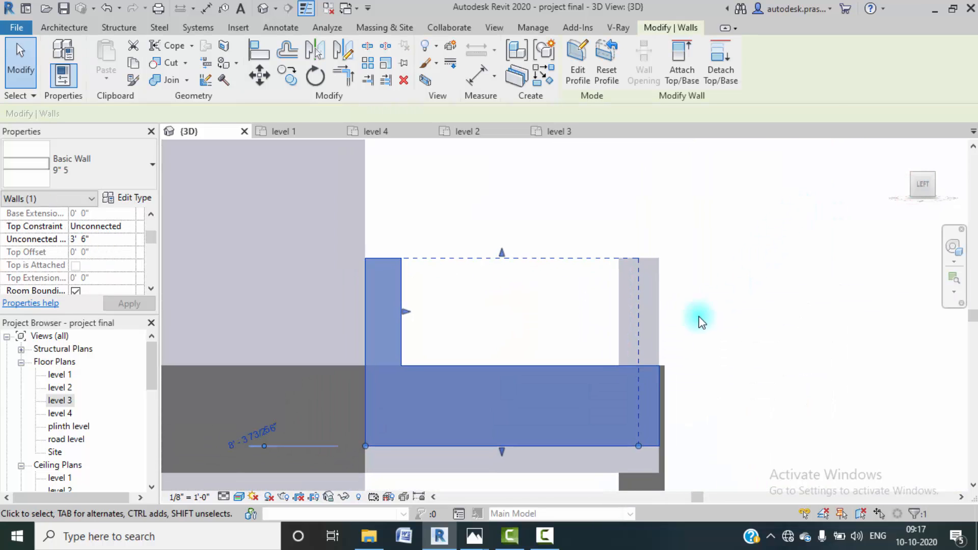
{"action": "left_click_drag", "start_coordinate": [555, 411], "coordinate": [561, 433]}
{"action": "left_click", "coordinate": [793, 339]}
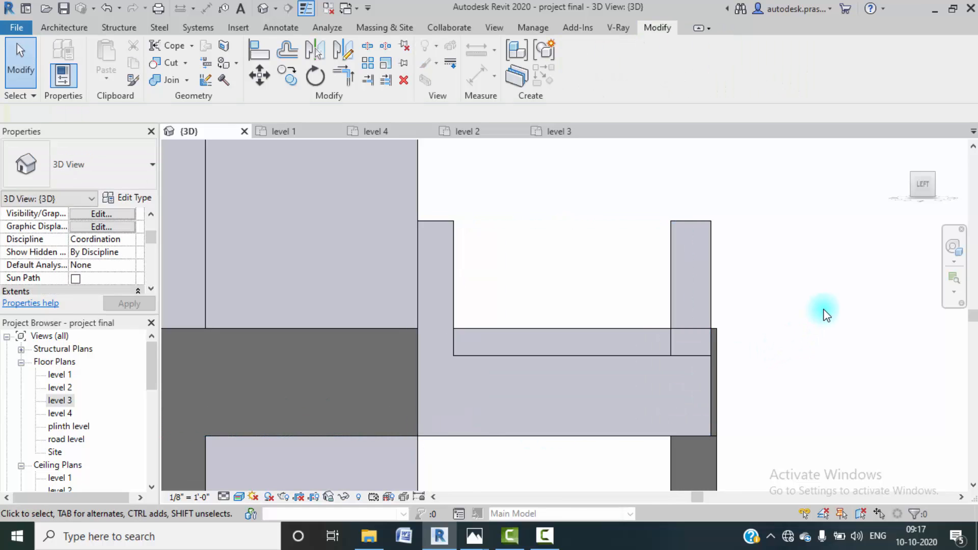
- Select the adjoining notched front wall and stretch its base down to the slab's underside, for a 4' 0" height
{"action": "middle_click_drag", "start_coordinate": [824, 313], "coordinate": [740, 426], "text": "shift"}
{"action": "scroll", "coordinate": [671, 377], "scroll_direction": "down", "scroll_amount": 3}
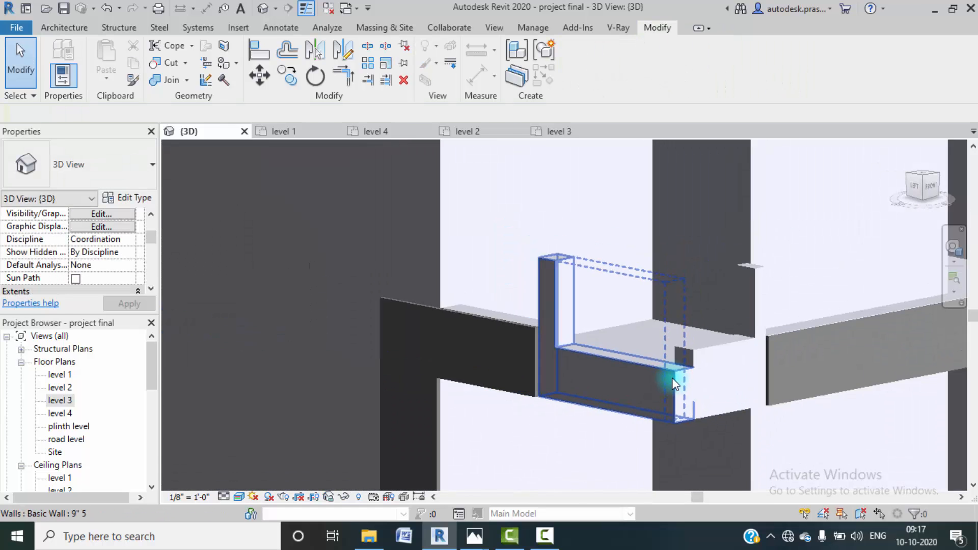
{"action": "left_click", "coordinate": [704, 355]}
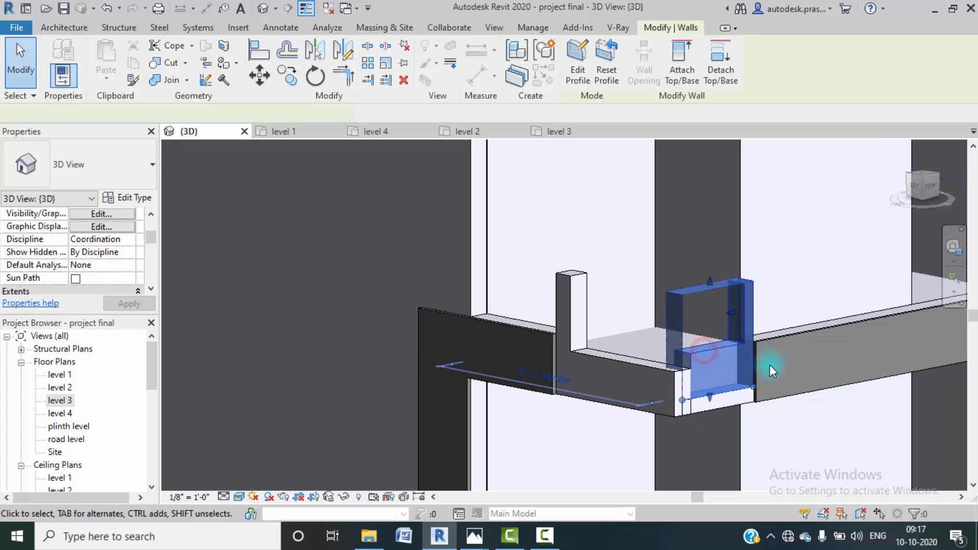
{"action": "middle_click_drag", "start_coordinate": [770, 365], "coordinate": [851, 292], "text": "shift"}
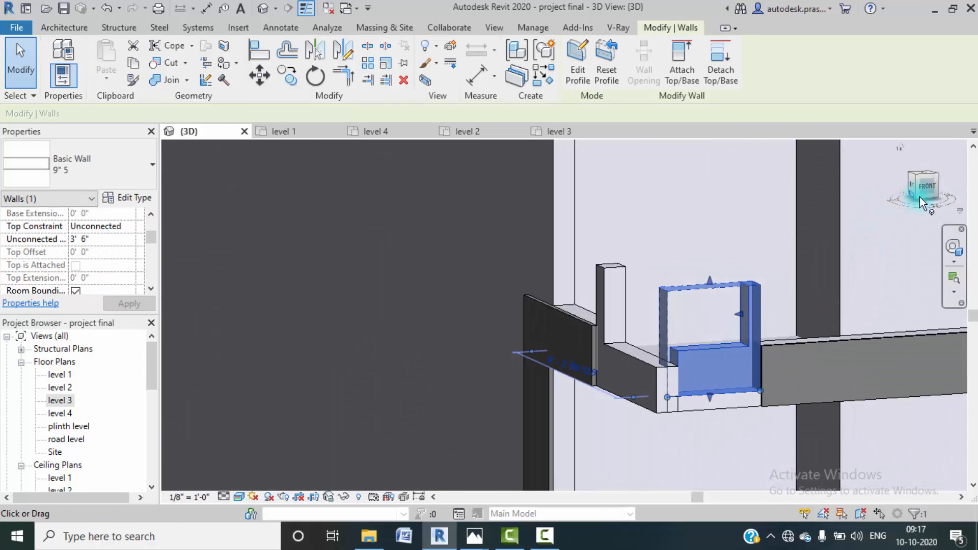
{"action": "left_click", "coordinate": [928, 184]}
{"action": "scroll", "coordinate": [668, 378], "scroll_direction": "up", "scroll_amount": 5}
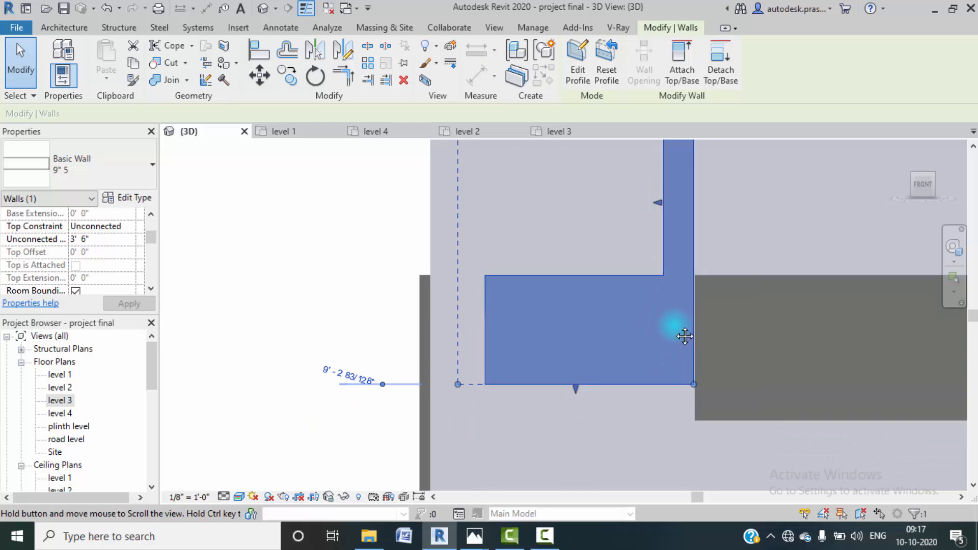
{"action": "left_click_drag", "start_coordinate": [575, 394], "coordinate": [576, 421]}
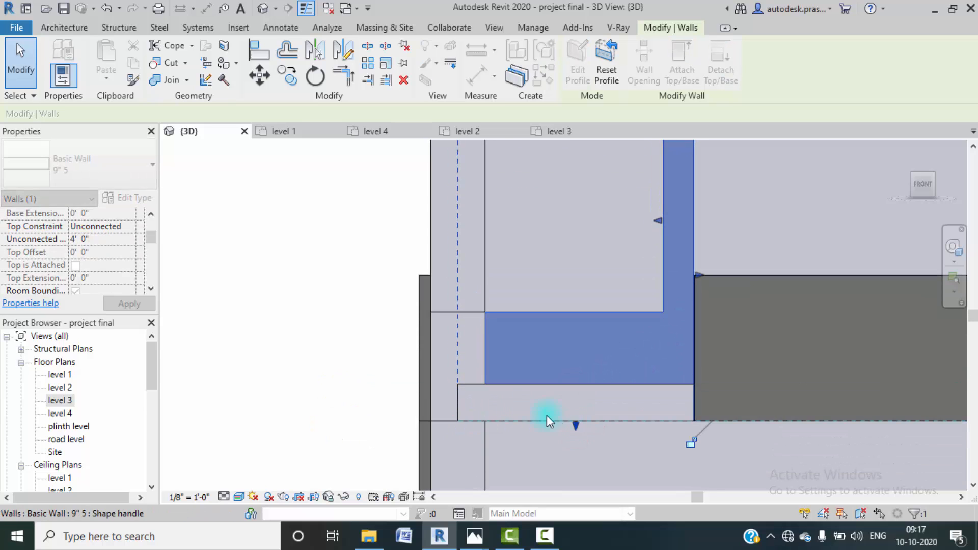
{"action": "left_click", "coordinate": [405, 351]}
- Inspect the balcony's low side parapet and the notched side wall, including its base constraint and base offset
{"action": "middle_click_drag", "start_coordinate": [404, 345], "coordinate": [331, 300], "text": "shift"}
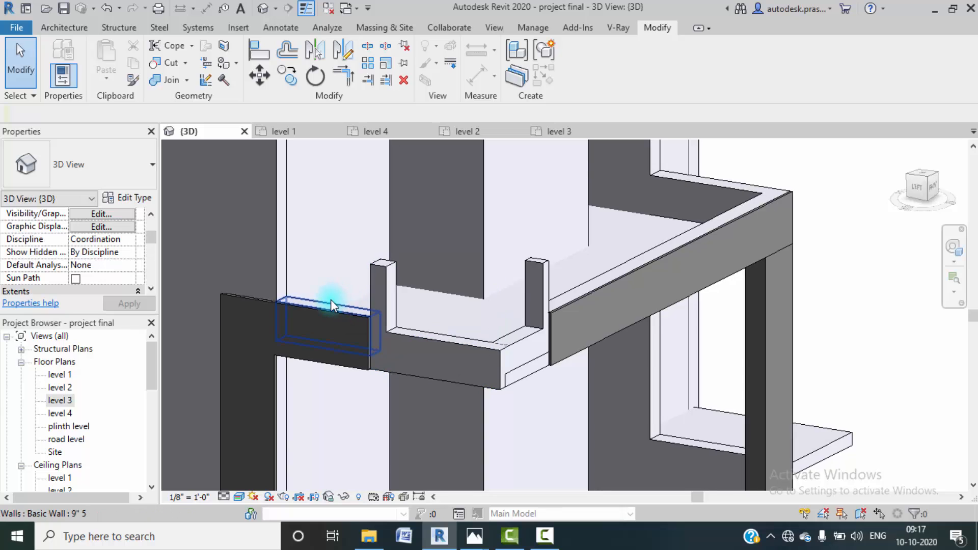
{"action": "left_click", "coordinate": [330, 301]}
{"action": "scroll", "coordinate": [331, 302], "scroll_direction": "down", "scroll_amount": 2}
{"action": "middle_click_drag", "start_coordinate": [387, 314], "coordinate": [407, 371]}
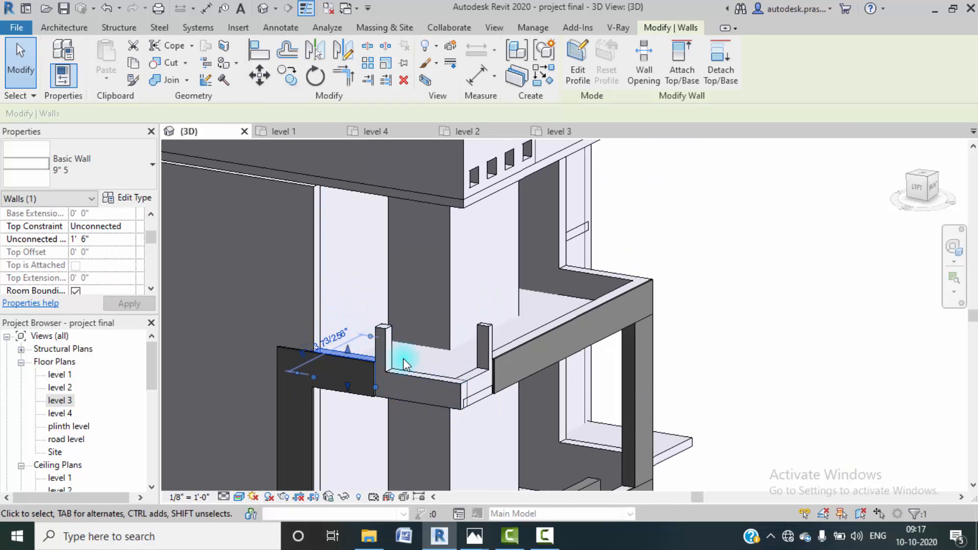
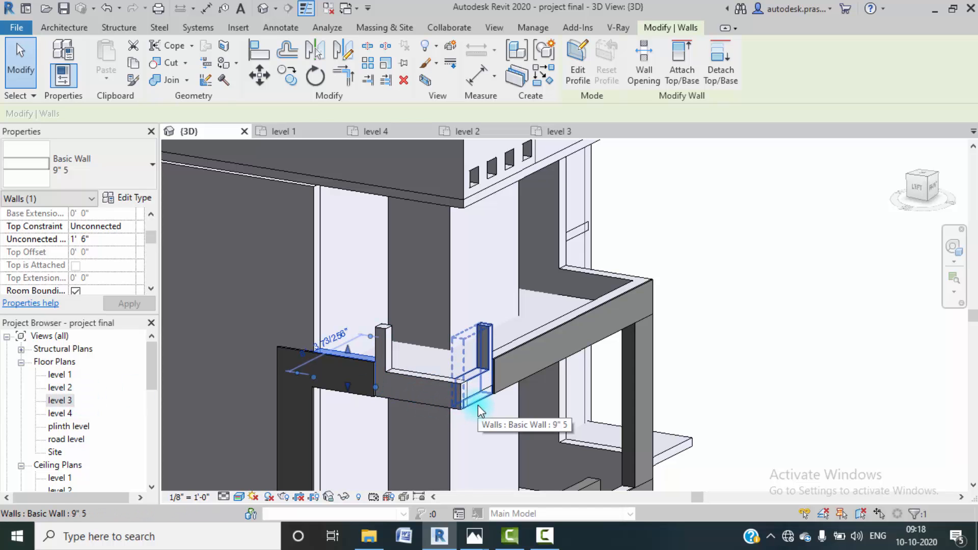
{"action": "left_click", "coordinate": [472, 345]}
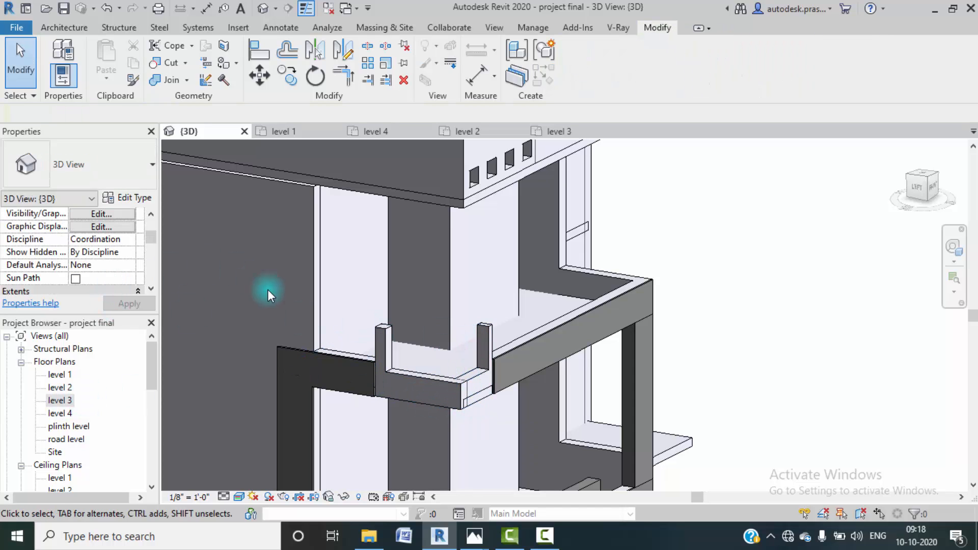
{"action": "left_click", "coordinate": [387, 375]}
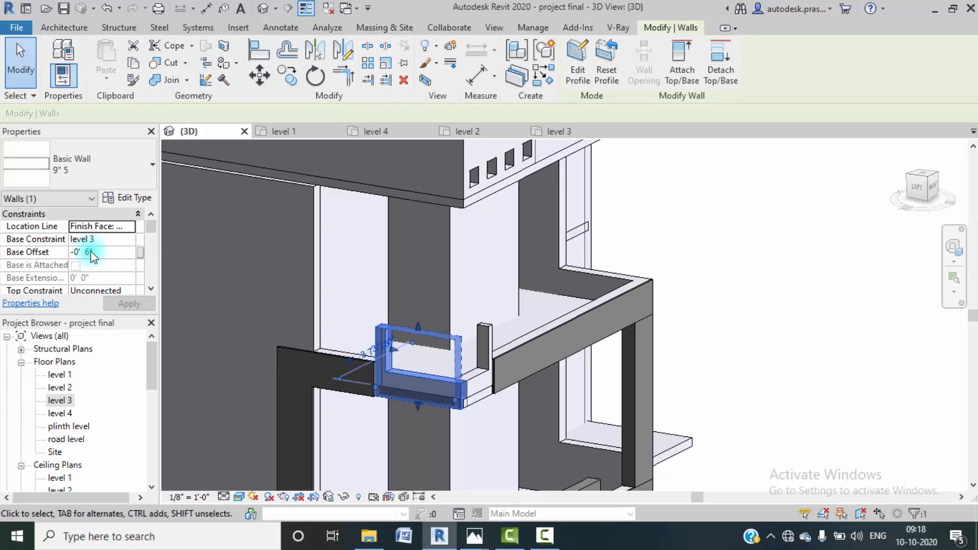
- Open the level 3 floor plan and start a new railing path for the balcony corner
{"action": "double_click", "coordinate": [64, 400]}
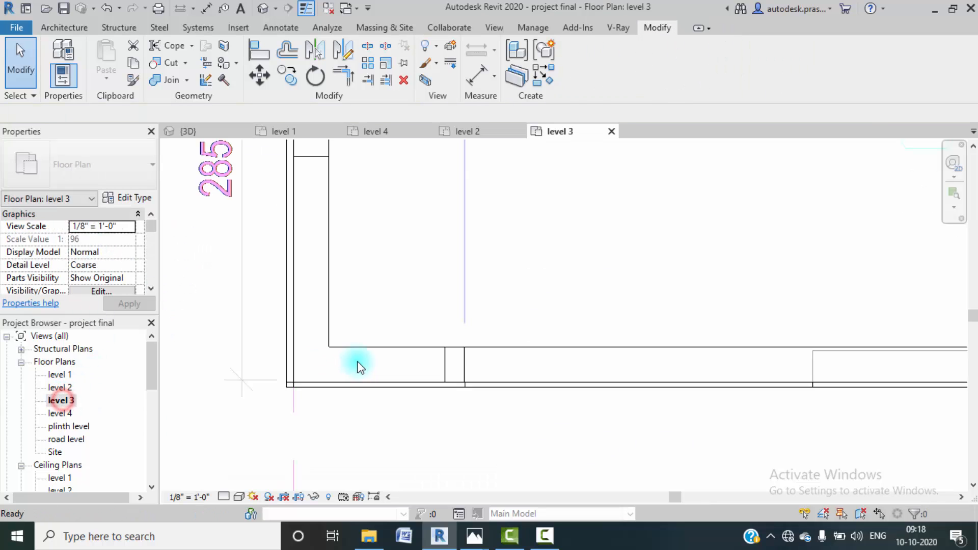
{"action": "scroll", "coordinate": [358, 362], "scroll_direction": "up", "scroll_amount": 3}
{"action": "left_click", "coordinate": [262, 428]}
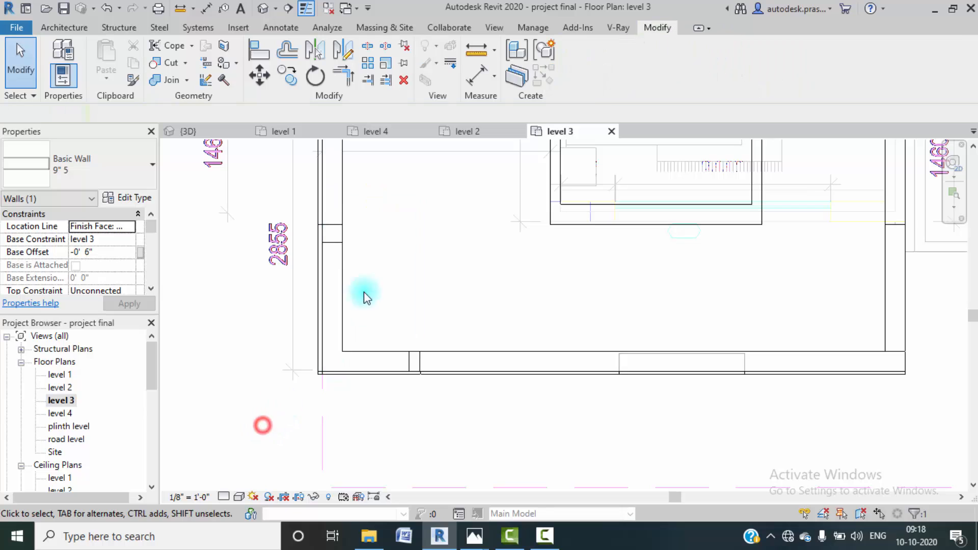
{"action": "middle_click_drag", "start_coordinate": [414, 282], "coordinate": [415, 294]}
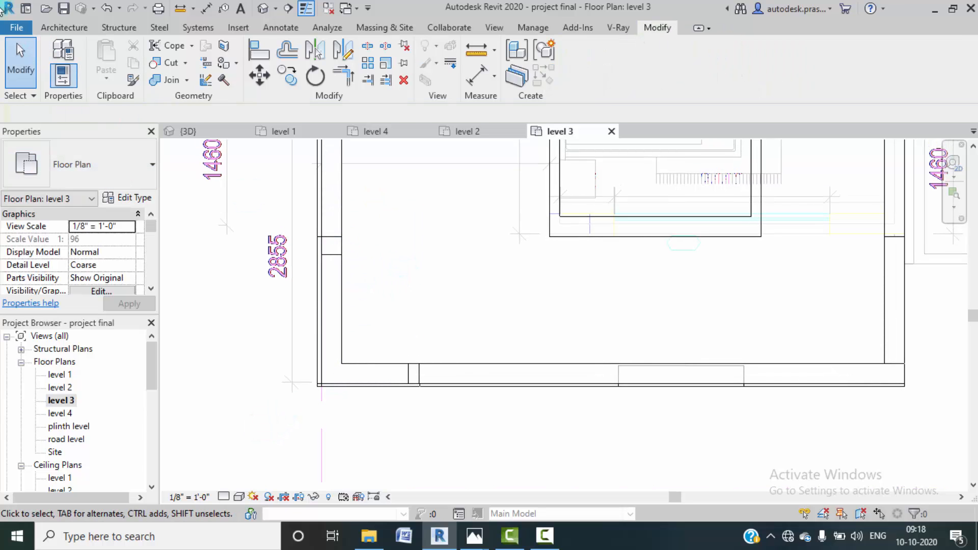
{"action": "left_click", "coordinate": [64, 28]}
{"action": "left_click", "coordinate": [407, 45]}
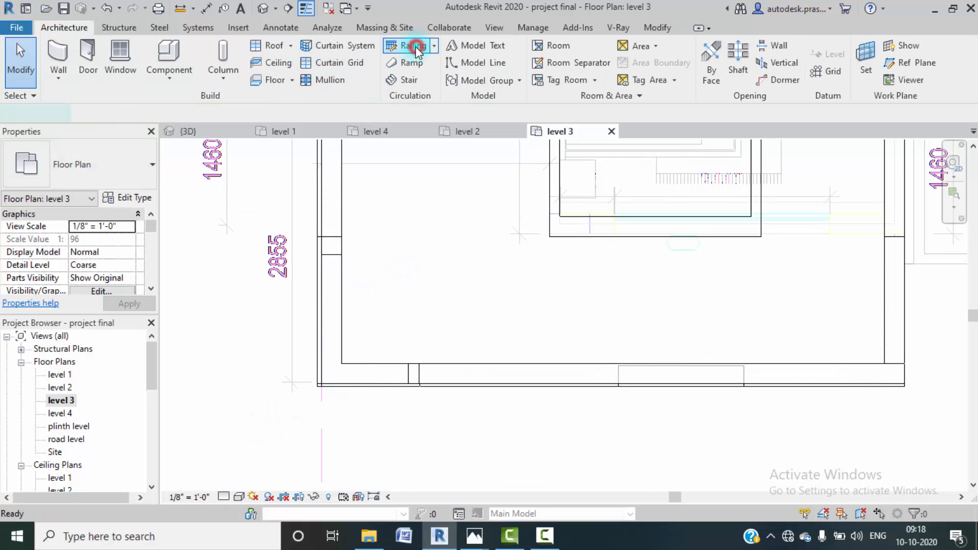
- In the Handrail - Rectangular baluster placement, enable balusters per tread with family None, and set the regular baluster's family to None
{"action": "left_click", "coordinate": [131, 198]}
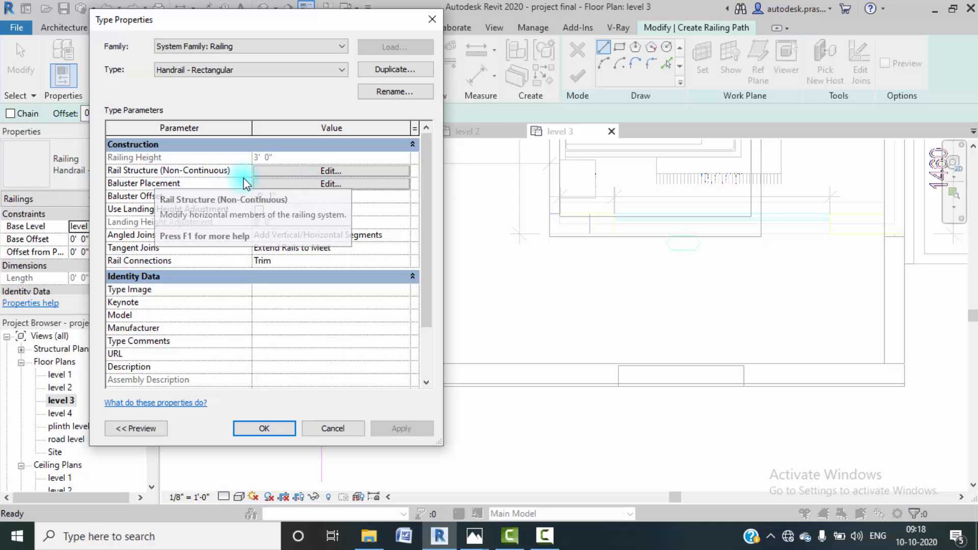
{"action": "left_click", "coordinate": [317, 184]}
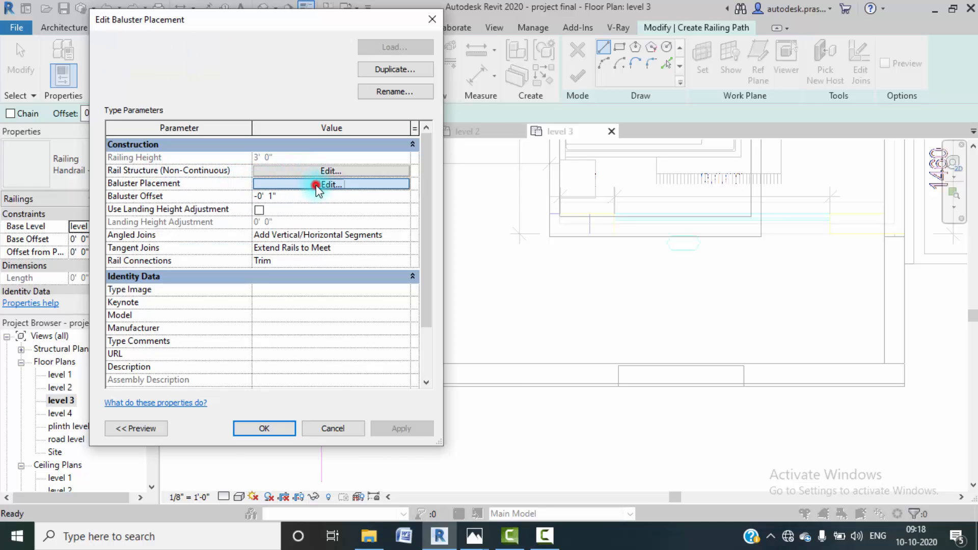
{"action": "left_click", "coordinate": [182, 220]}
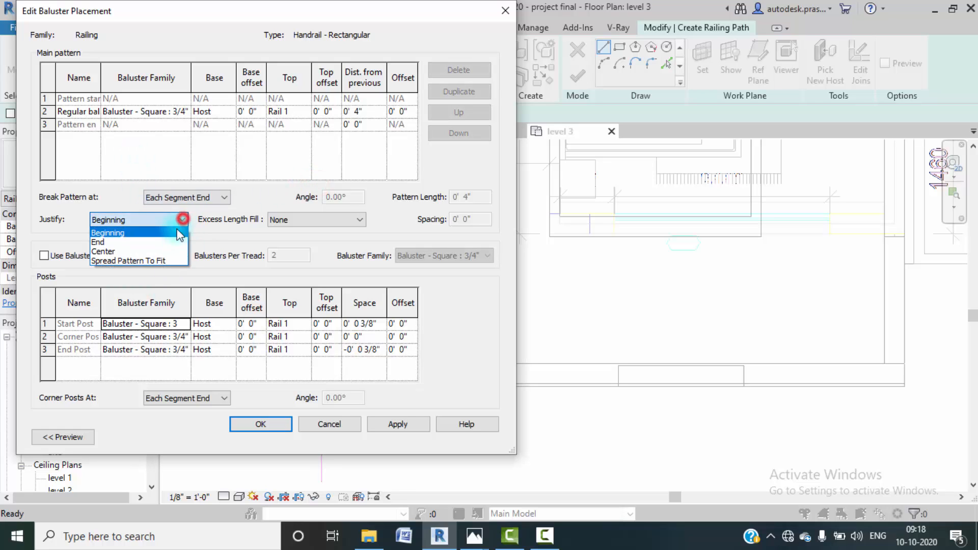
{"action": "left_click", "coordinate": [180, 219]}
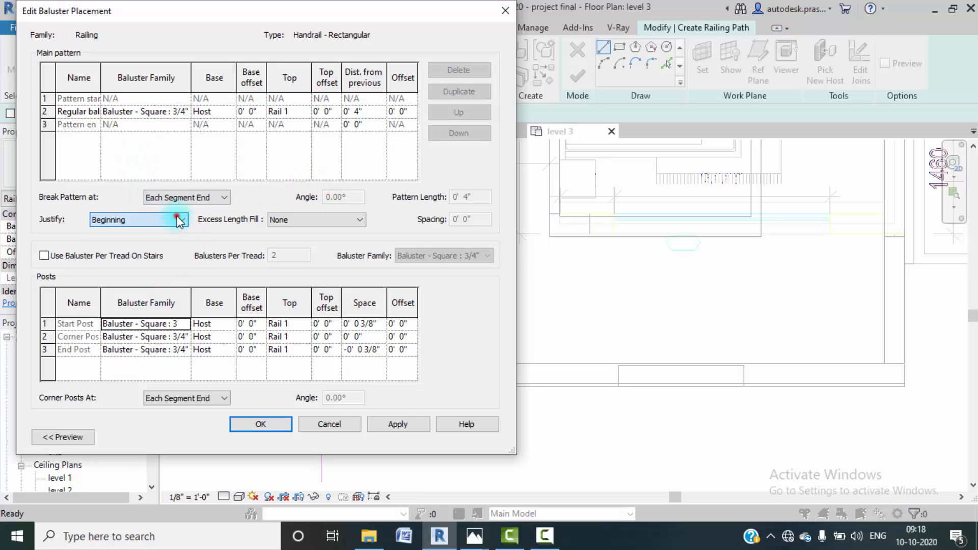
{"action": "left_click", "coordinate": [45, 256]}
{"action": "left_click", "coordinate": [487, 256]}
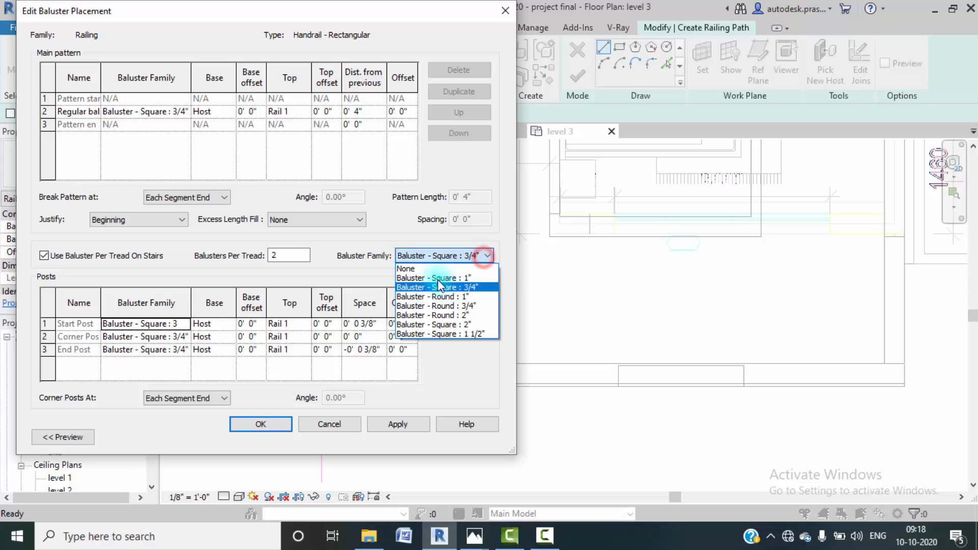
{"action": "left_click", "coordinate": [420, 266]}
{"action": "left_click", "coordinate": [189, 113]}
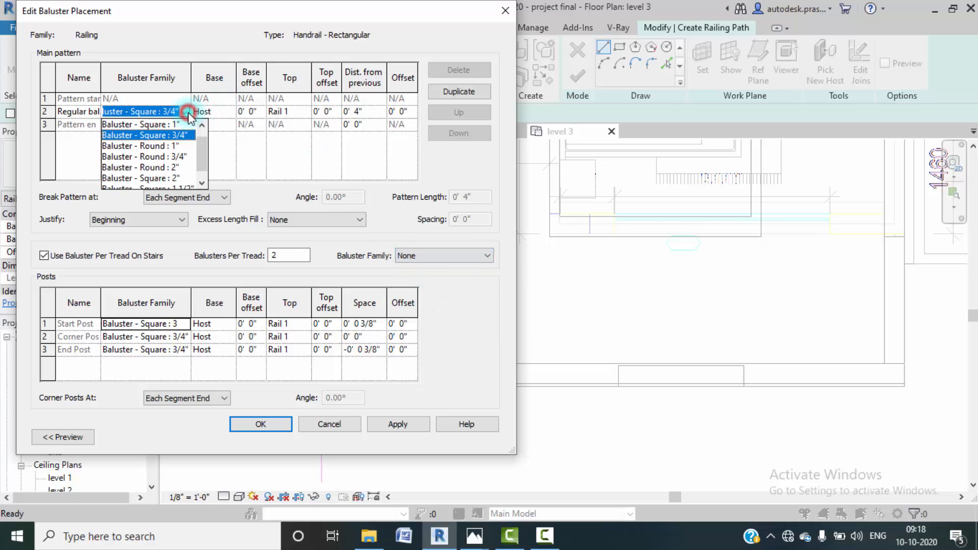
{"action": "left_click", "coordinate": [108, 125]}
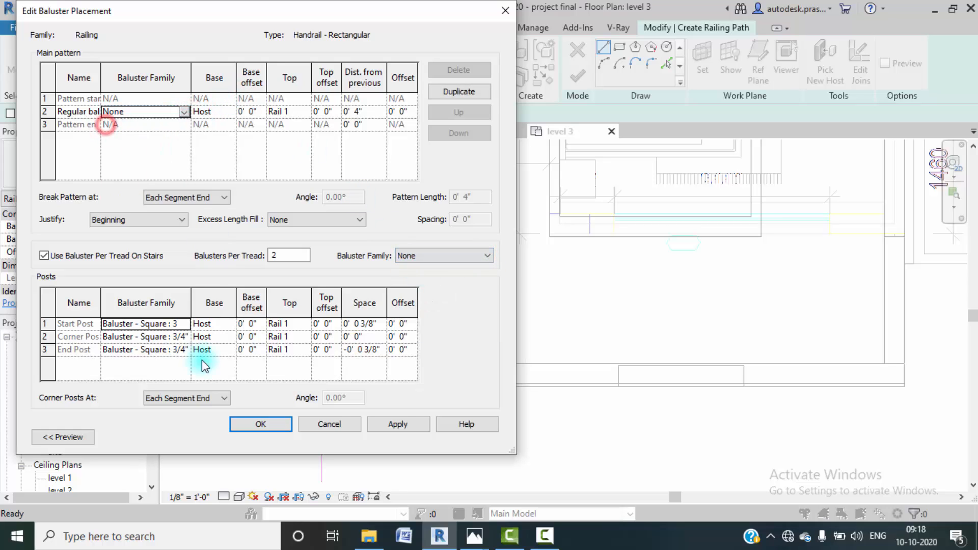
- Set the start, corner and end posts' baluster family to None and accept the baluster placement
{"action": "left_click", "coordinate": [183, 326]}
{"action": "scroll", "coordinate": [152, 361], "scroll_direction": "up", "scroll_amount": 1}
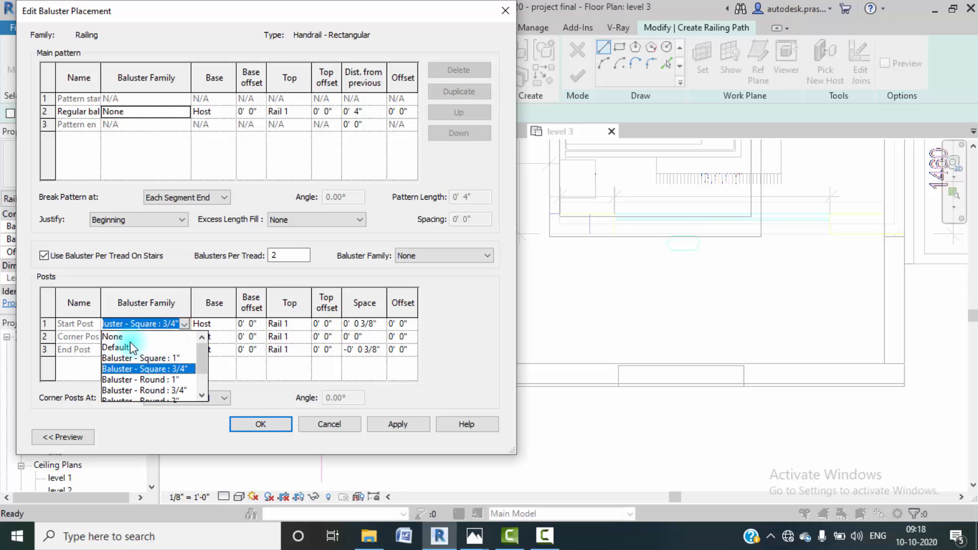
{"action": "left_click", "coordinate": [119, 335]}
{"action": "left_click", "coordinate": [176, 337]}
{"action": "left_click", "coordinate": [184, 337]}
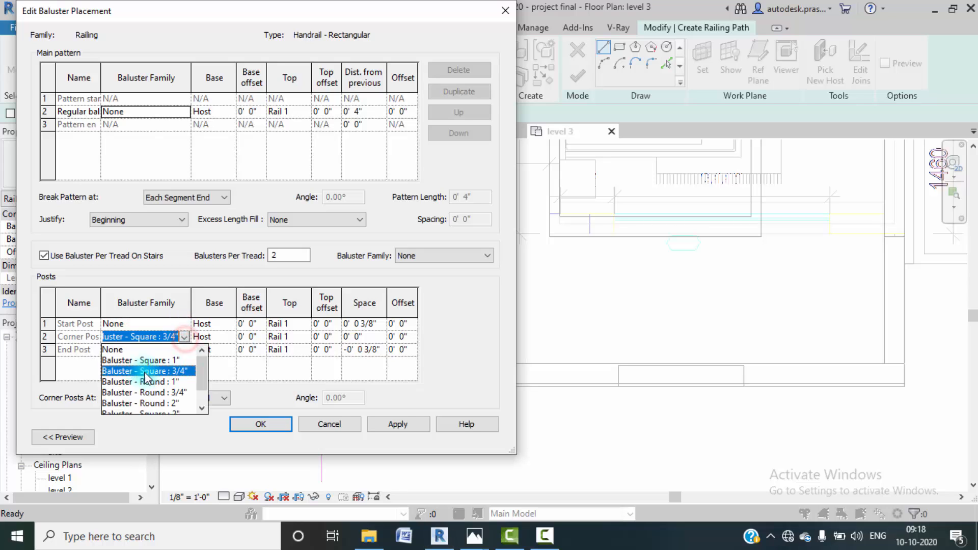
{"action": "left_click", "coordinate": [121, 351]}
{"action": "left_click", "coordinate": [185, 349]}
{"action": "left_click", "coordinate": [184, 349]}
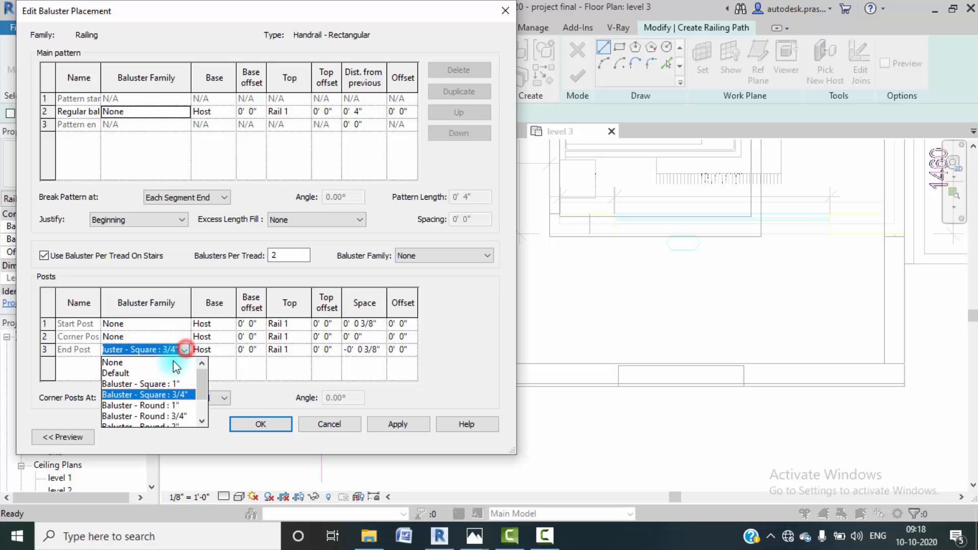
{"action": "left_click", "coordinate": [120, 360]}
{"action": "left_click", "coordinate": [406, 424]}
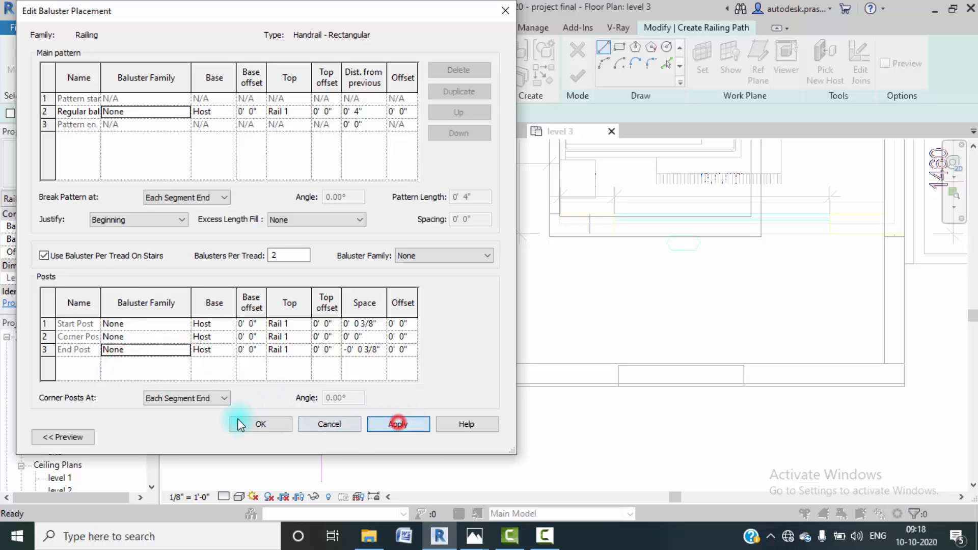
{"action": "left_click", "coordinate": [258, 425]}
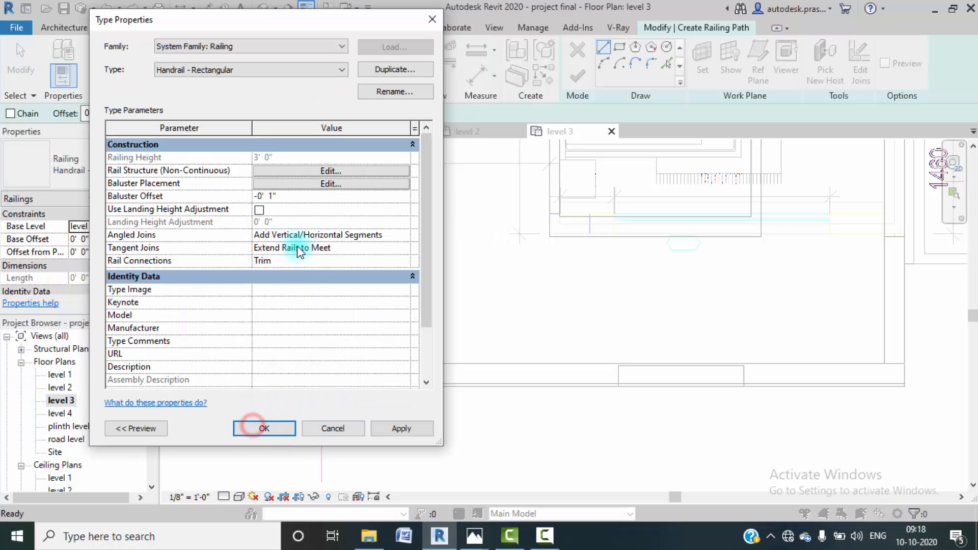
- Open the railing type's rail structure and insert three new rails below Rail 1
{"action": "left_click", "coordinate": [326, 171]}
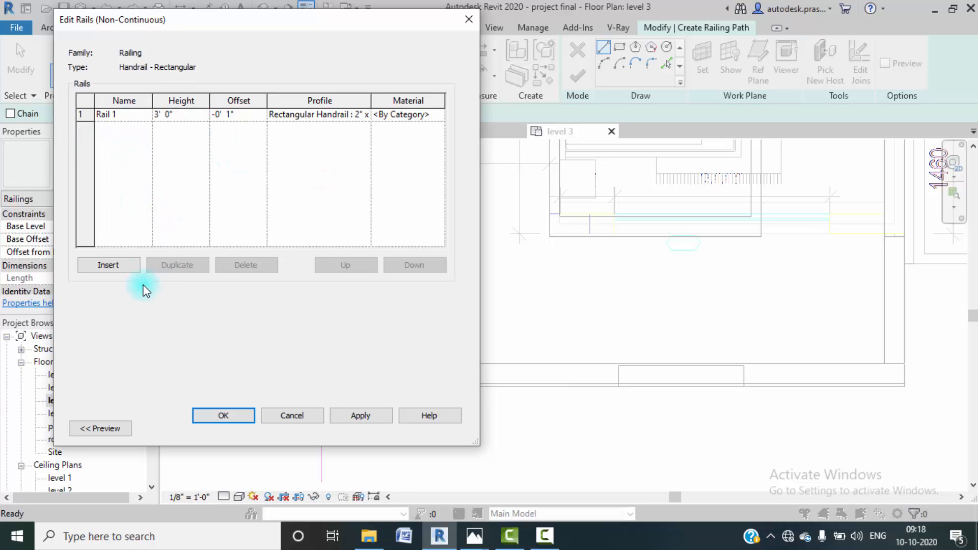
{"action": "left_click", "coordinate": [119, 263]}
{"action": "left_click", "coordinate": [119, 264]}
{"action": "left_click", "coordinate": [118, 264]}
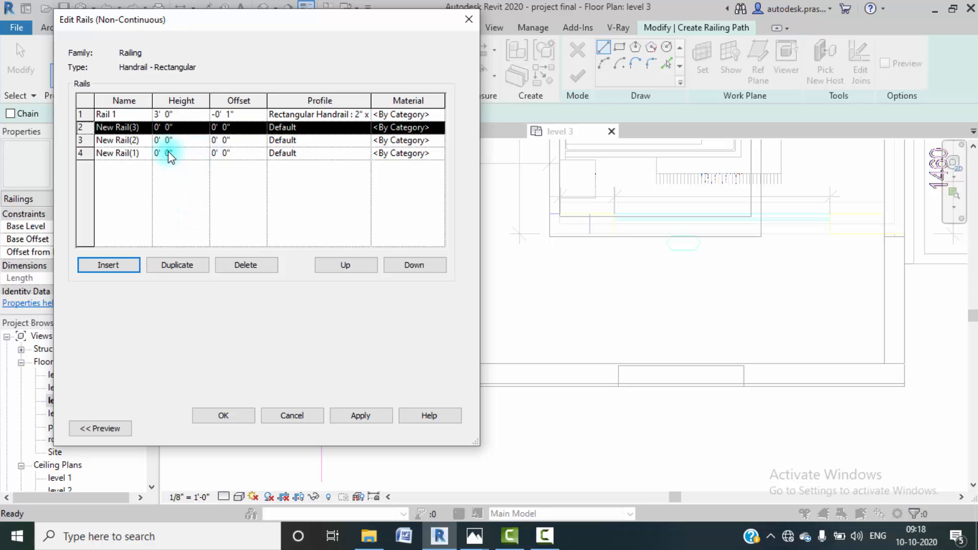
- Set the three new rails' heights to 2' 6", 2' 0" and 1' 6", and accept the railing type changes
{"action": "left_click", "coordinate": [188, 131]}
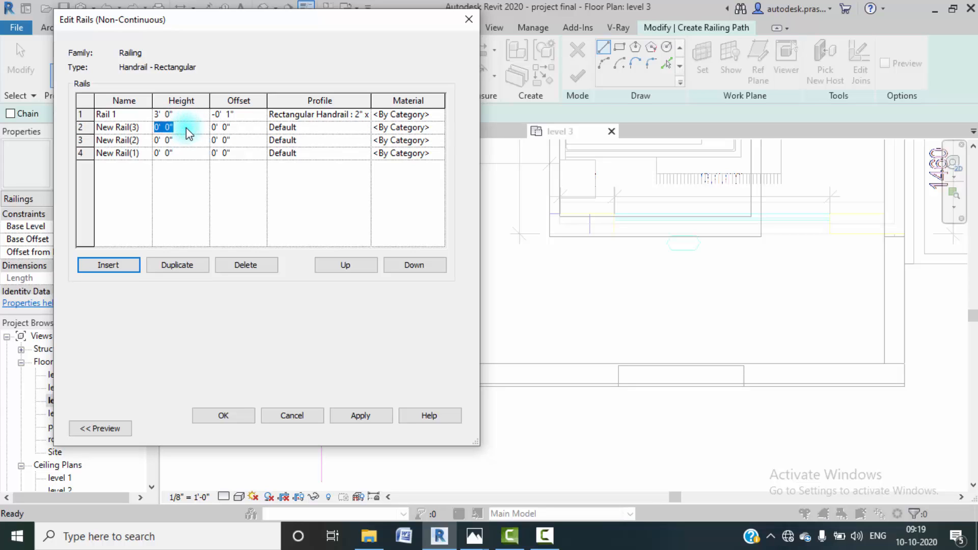
{"action": "left_click", "coordinate": [190, 153]}
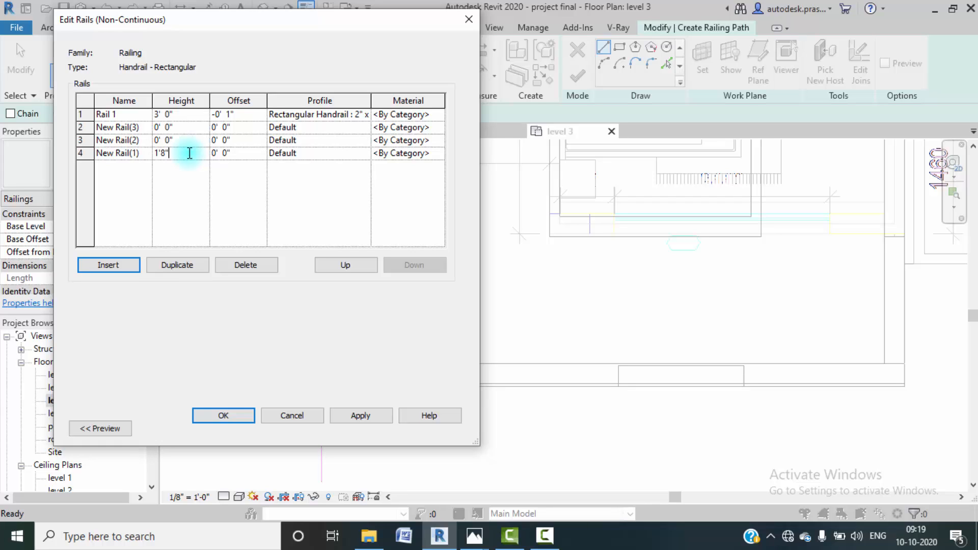
{"action": "left_click", "coordinate": [185, 144]}
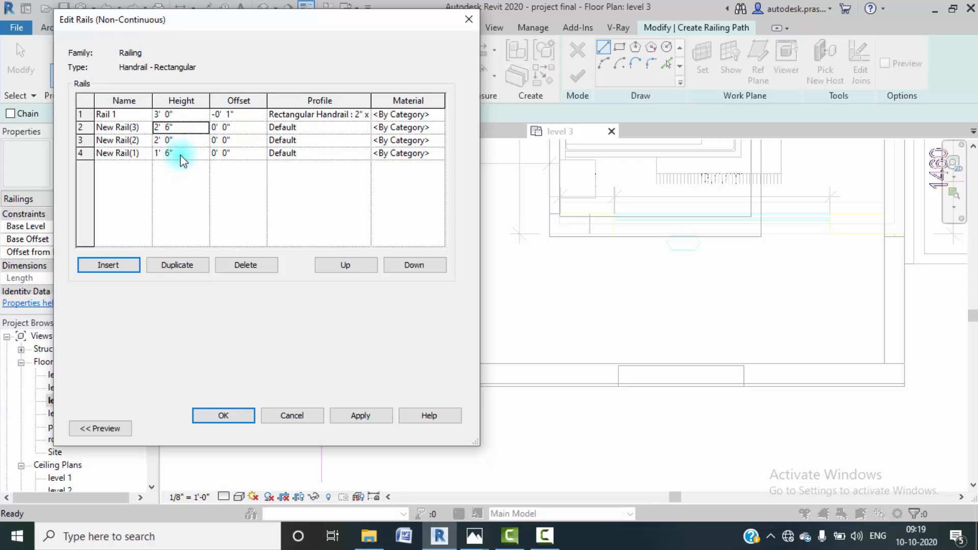
{"action": "left_click", "coordinate": [360, 415]}
{"action": "left_click", "coordinate": [235, 416]}
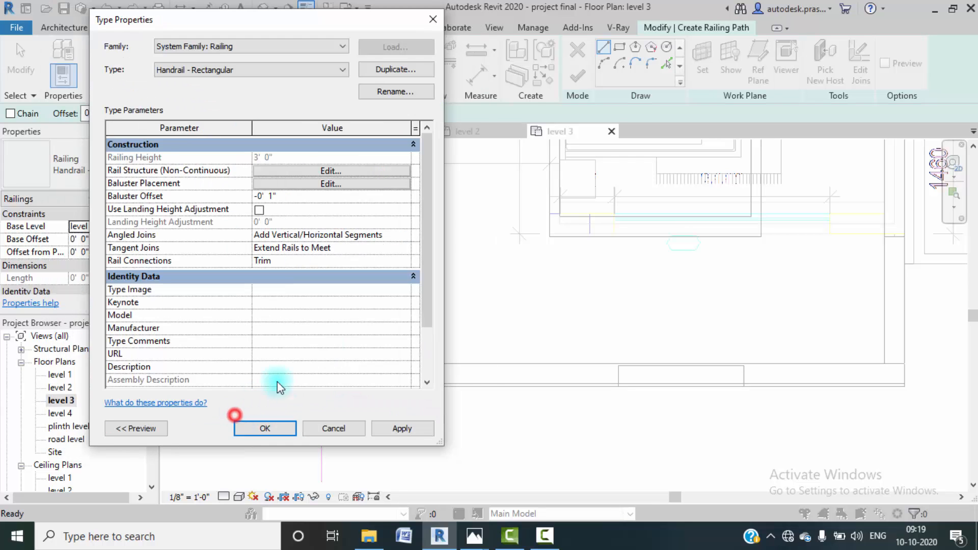
{"action": "left_click", "coordinate": [265, 428]}
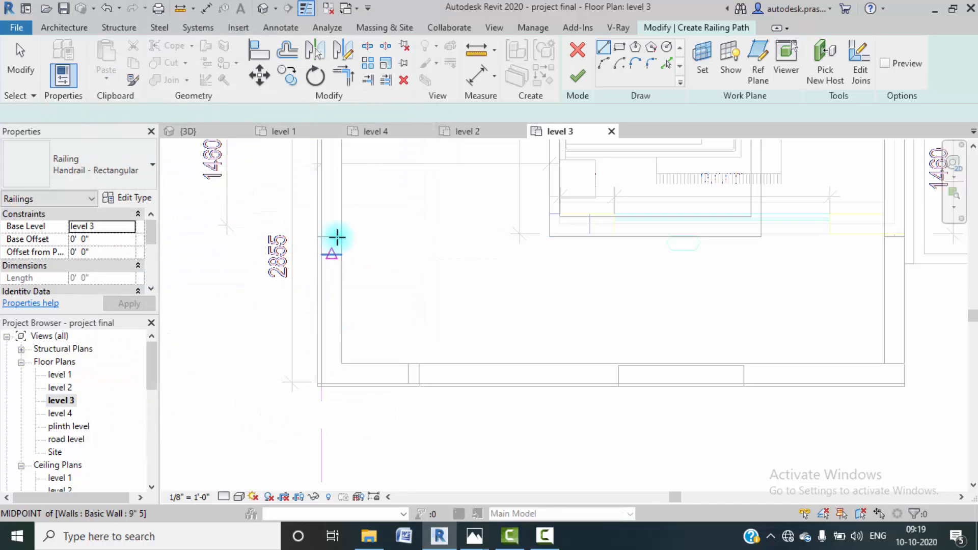
- Sketch an L-shaped railing path about 8' 6" long along the centerlines of the notched corner walls, and finish the railing
{"action": "left_click", "coordinate": [332, 237]}
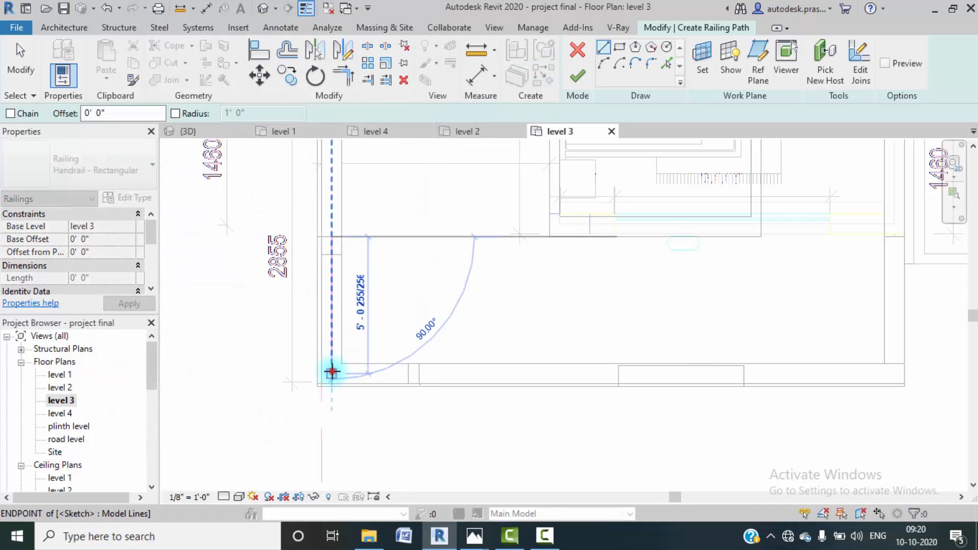
{"action": "left_click", "coordinate": [332, 372]}
{"action": "left_click", "coordinate": [419, 374]}
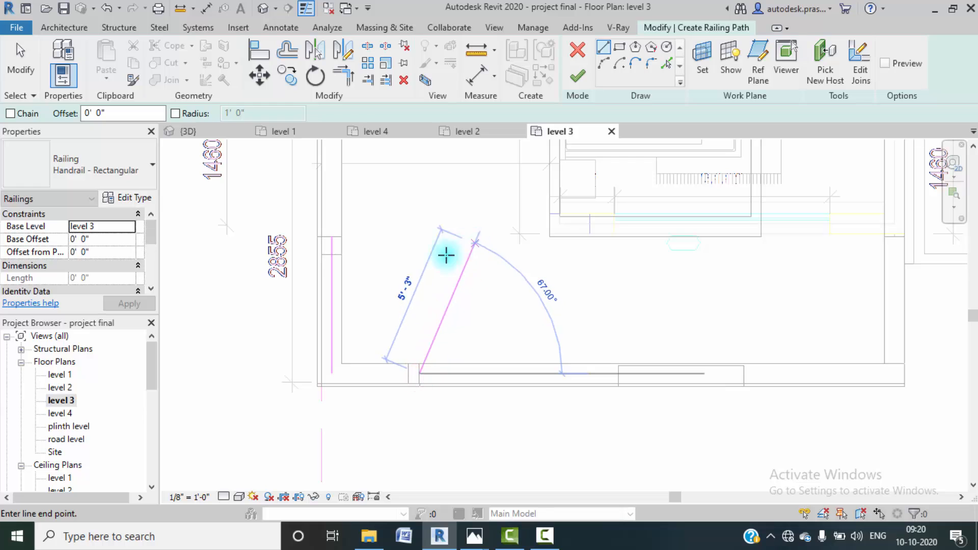
{"action": "left_click", "coordinate": [332, 373]}
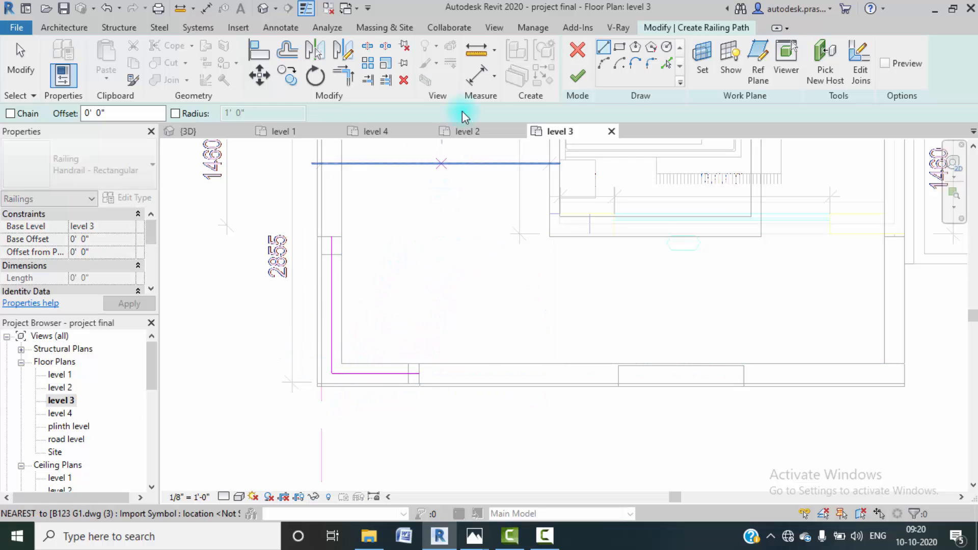
{"action": "left_click", "coordinate": [577, 77]}
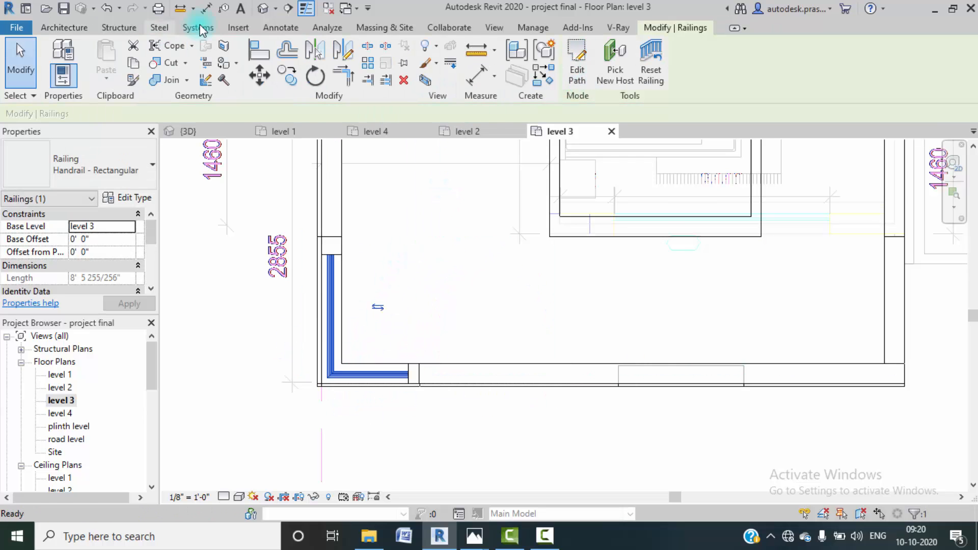
- In the 3D view, select the corner railing, open Rail 1's material in its rail structure, and create a new material
{"action": "left_click", "coordinate": [263, 8]}
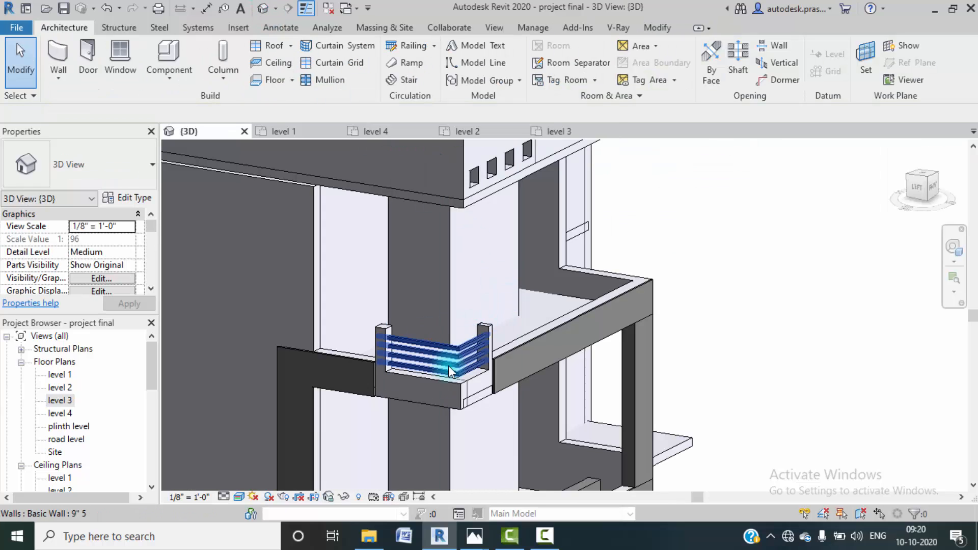
{"action": "scroll", "coordinate": [448, 365], "scroll_direction": "up", "scroll_amount": 2}
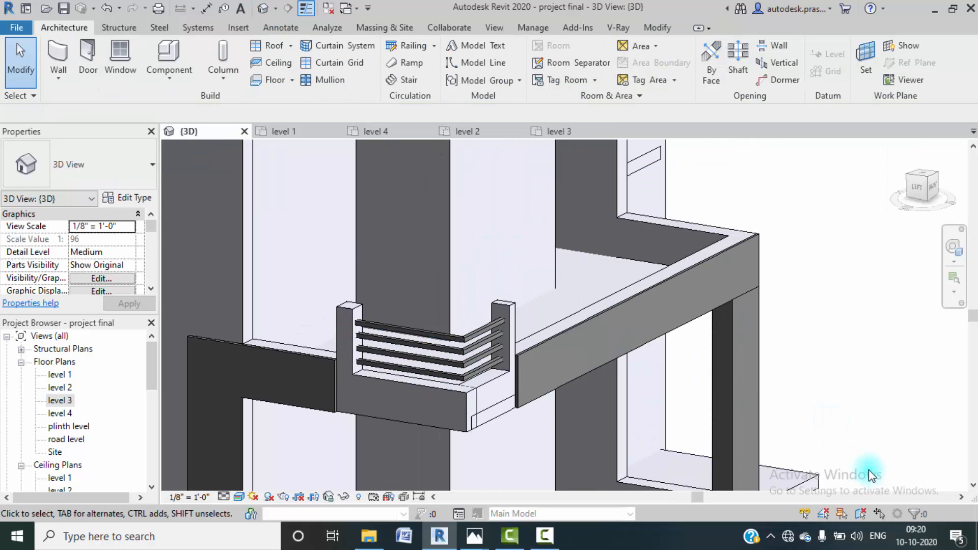
{"action": "left_click", "coordinate": [427, 337]}
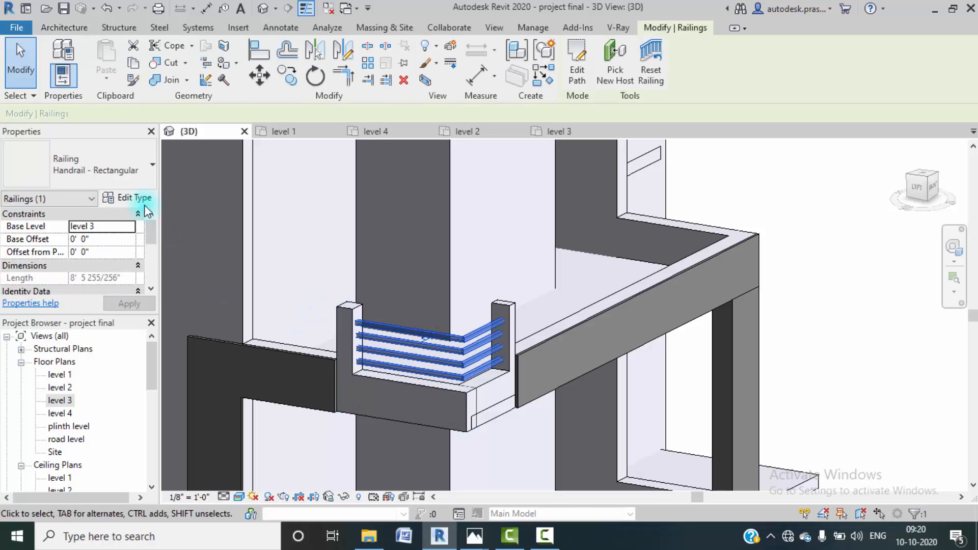
{"action": "left_click", "coordinate": [126, 198]}
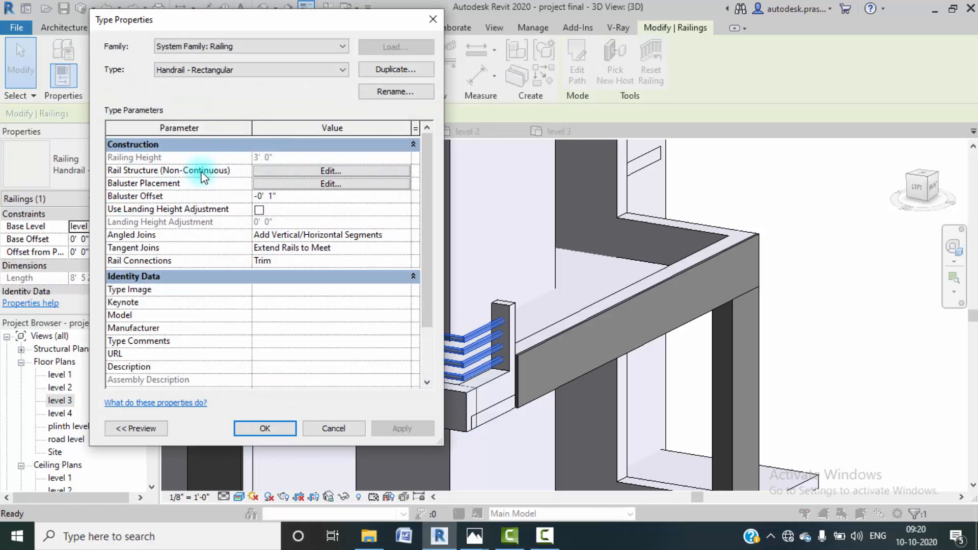
{"action": "left_click", "coordinate": [291, 176]}
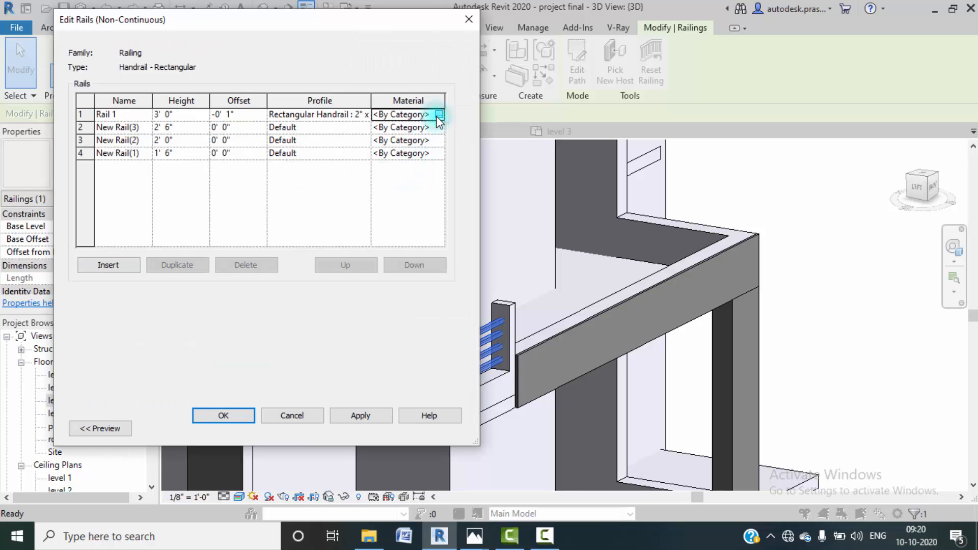
{"action": "left_click", "coordinate": [440, 115]}
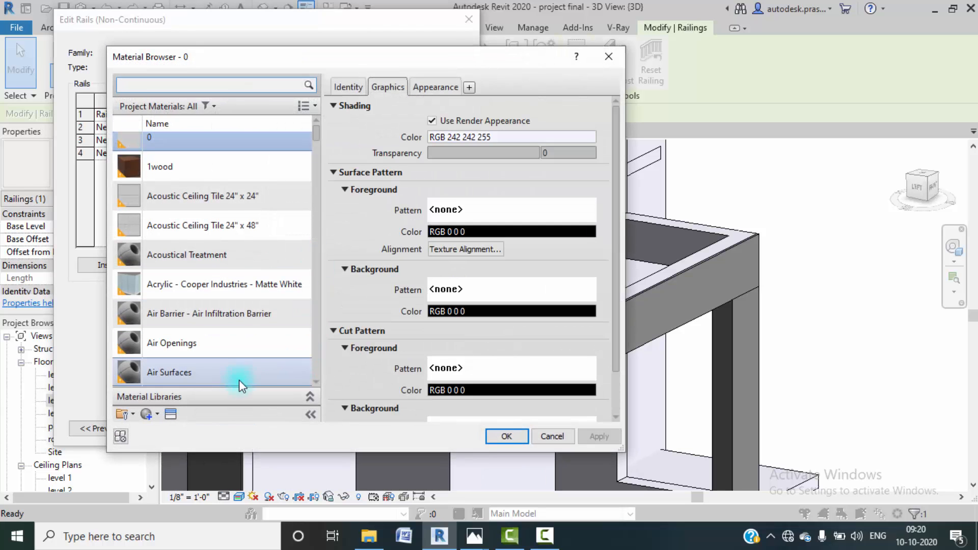
{"action": "left_click", "coordinate": [155, 415]}
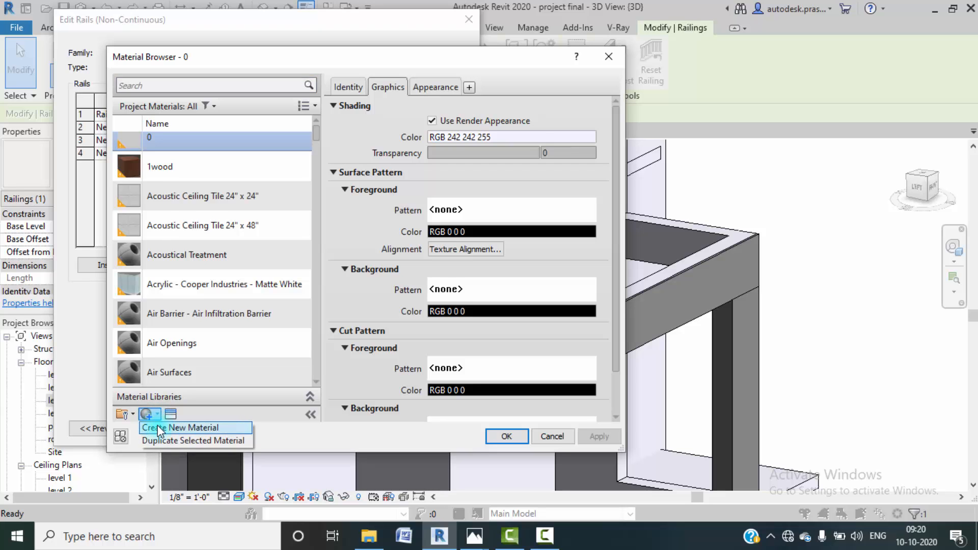
{"action": "left_click", "coordinate": [157, 427]}
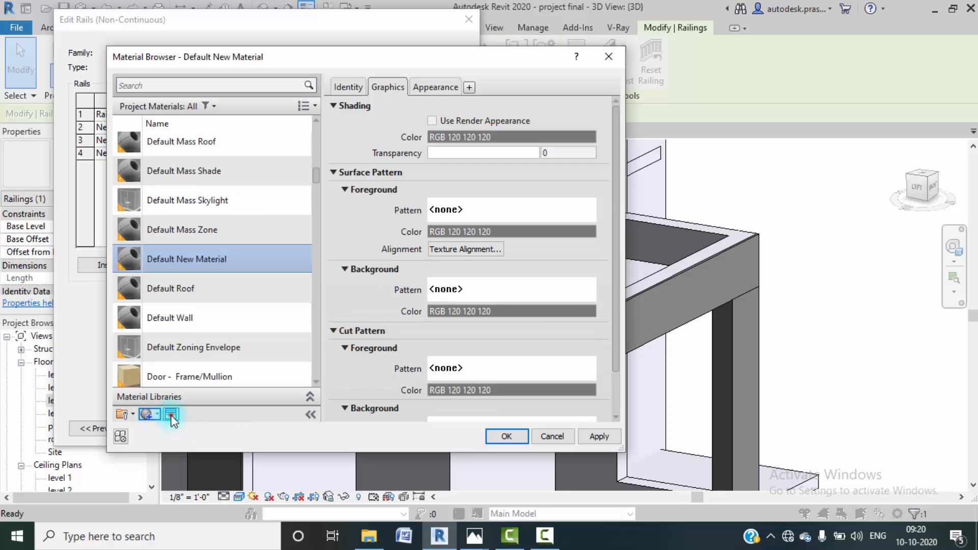
- Replace the new material's appearance with a reflective metal asset from the appearance library, and apply the material to Rail 1
{"action": "left_click", "coordinate": [172, 415]}
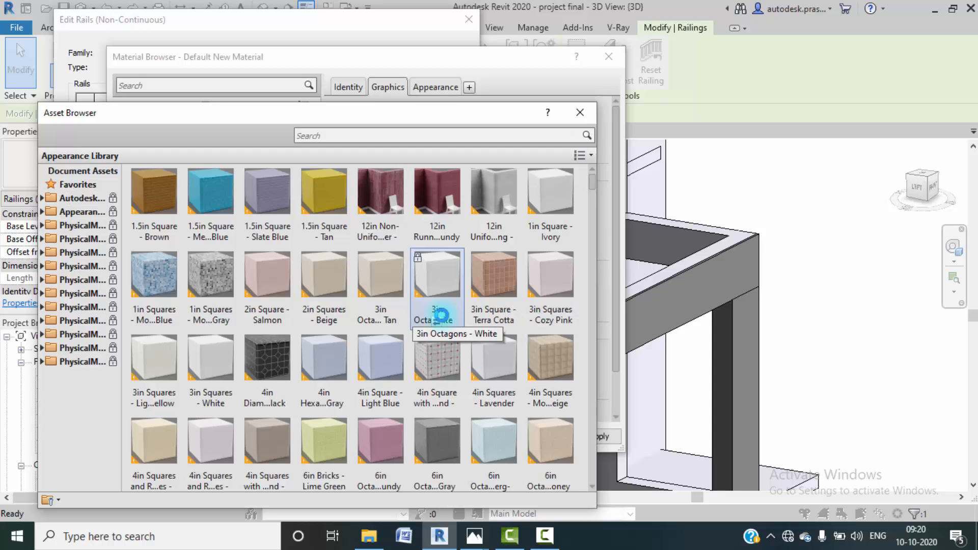
{"action": "scroll", "coordinate": [443, 313], "scroll_direction": "down", "scroll_amount": 3}
{"action": "scroll", "coordinate": [438, 377], "scroll_direction": "down", "scroll_amount": 6}
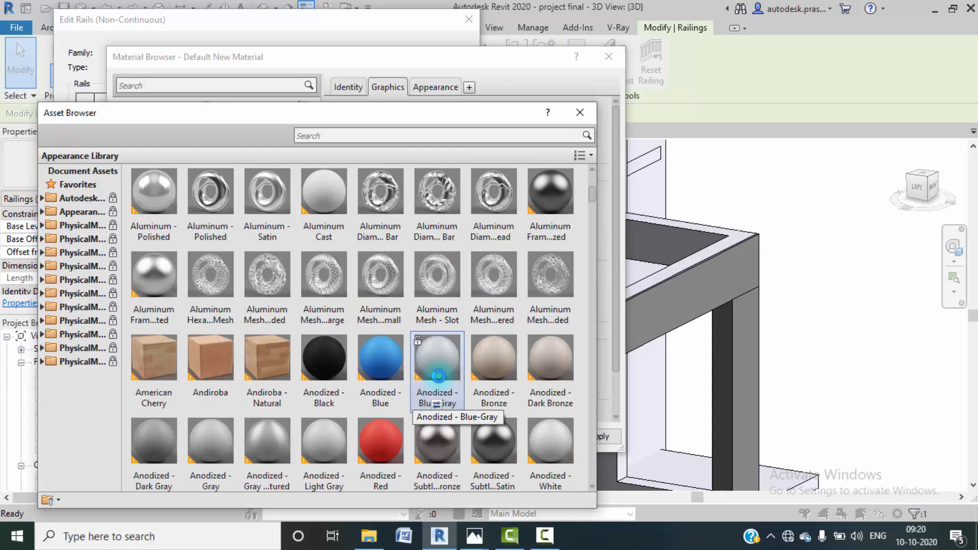
{"action": "left_click", "coordinate": [545, 536]}
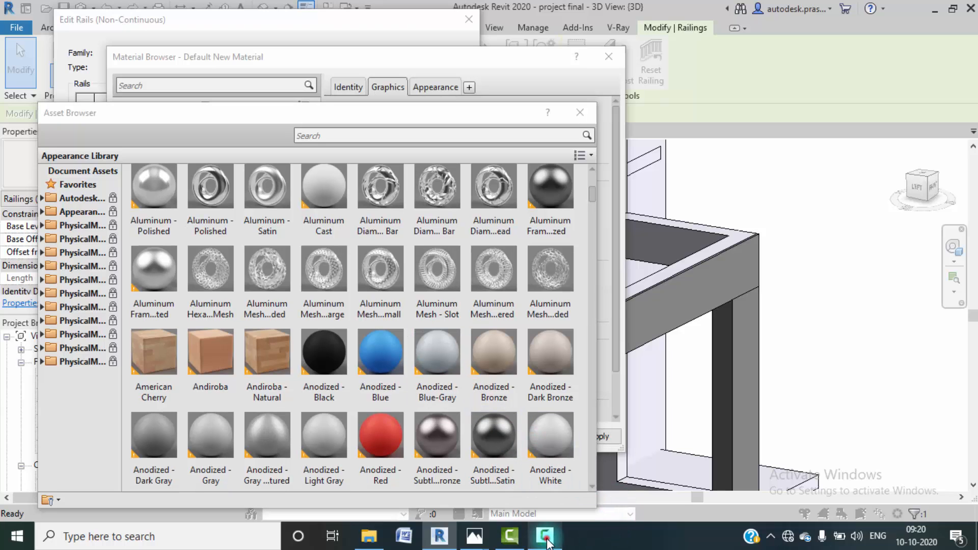
{"action": "left_click", "coordinate": [911, 466]}
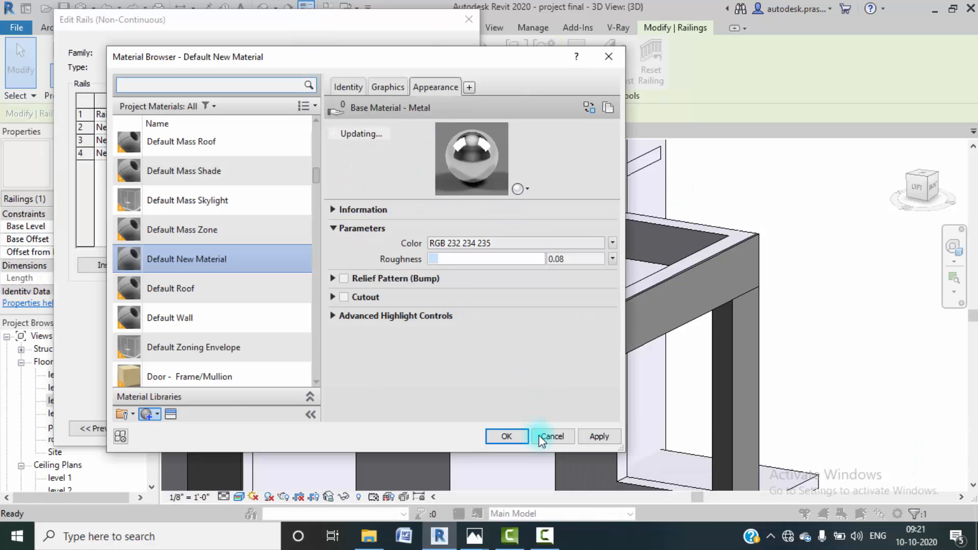
{"action": "left_click", "coordinate": [592, 437]}
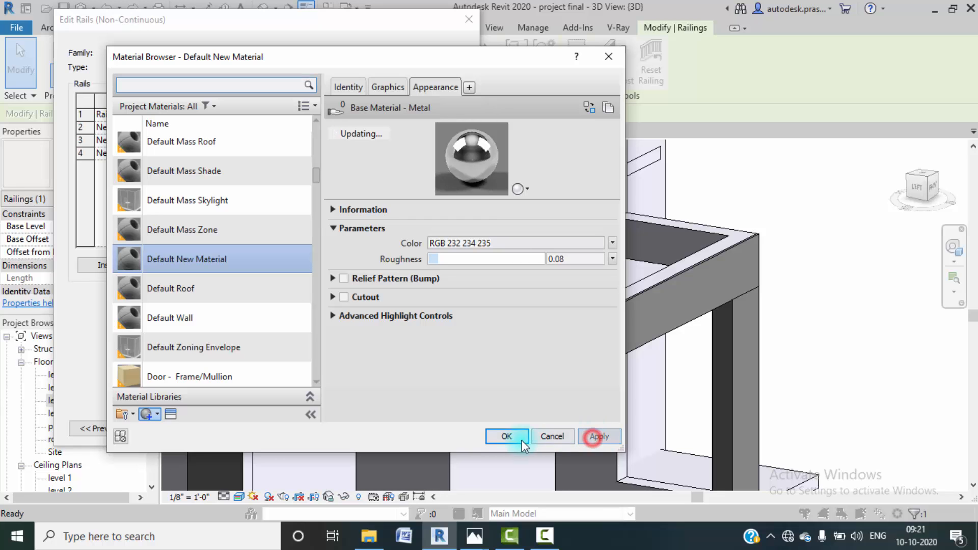
{"action": "left_click", "coordinate": [506, 436]}
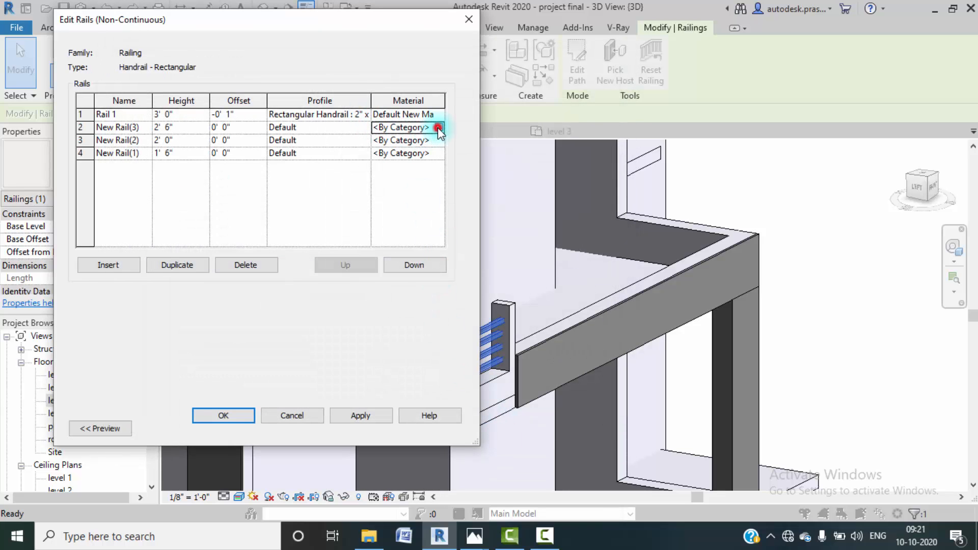
- Assign Default New Material to the three lower rails, accept the railing type changes, and deselect the railing
{"action": "left_click", "coordinate": [439, 127]}
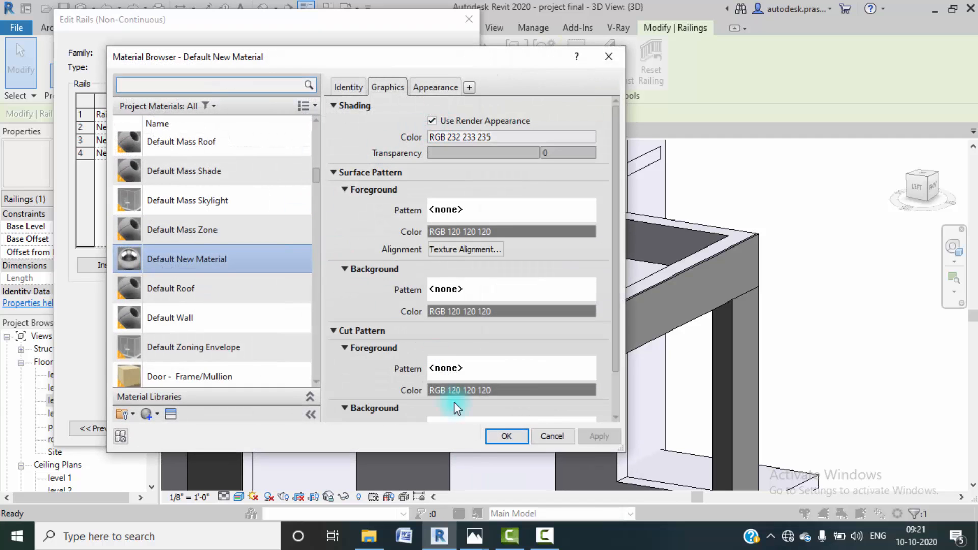
{"action": "left_click", "coordinate": [502, 436]}
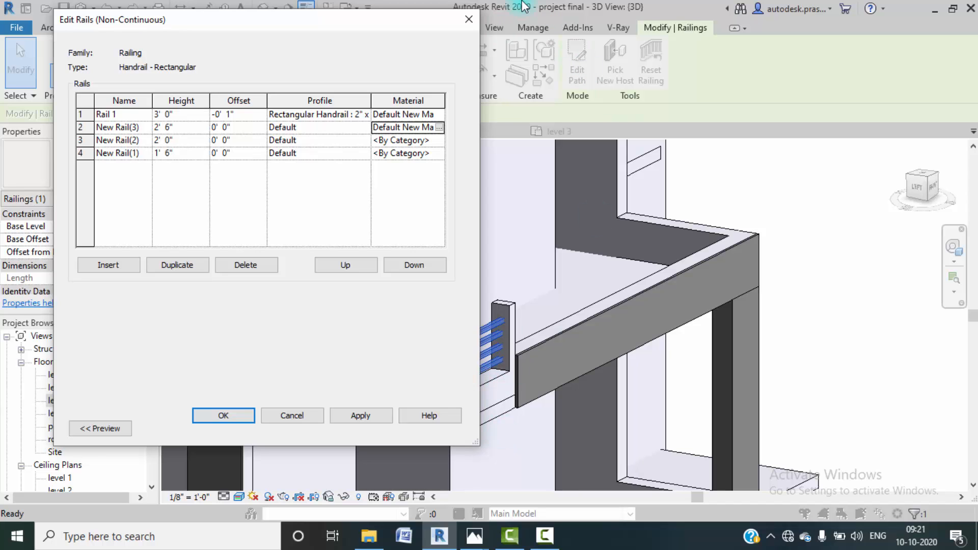
{"action": "left_click", "coordinate": [439, 140]}
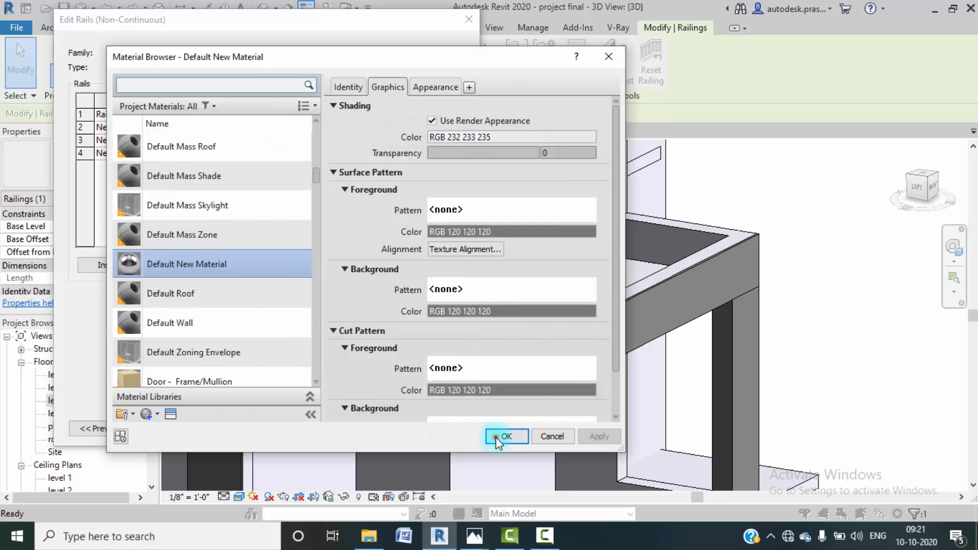
{"action": "left_click", "coordinate": [506, 436]}
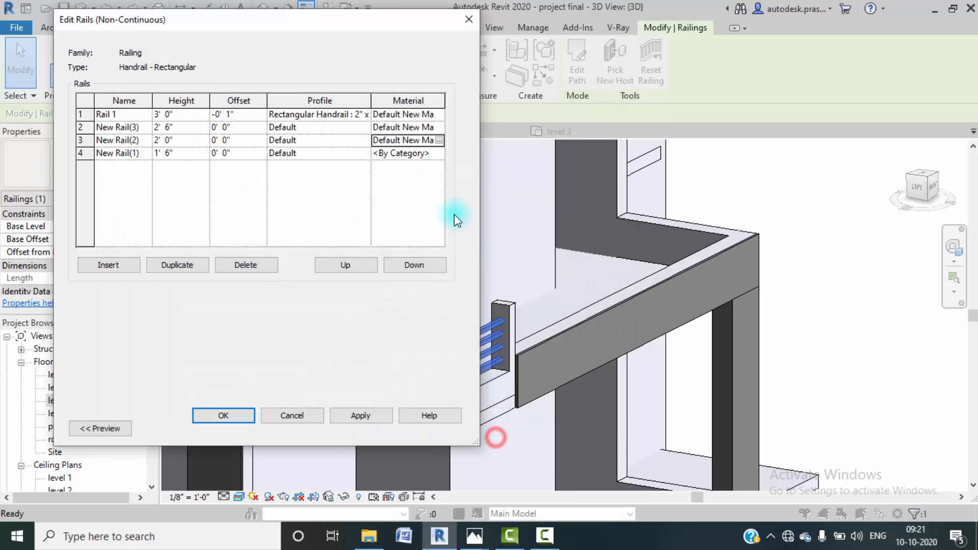
{"action": "left_click", "coordinate": [441, 155]}
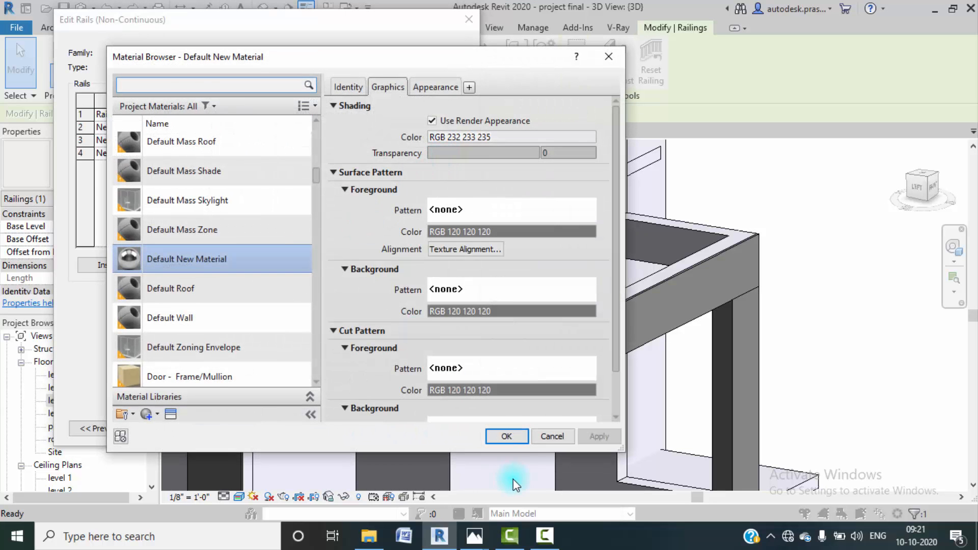
{"action": "left_click", "coordinate": [506, 436]}
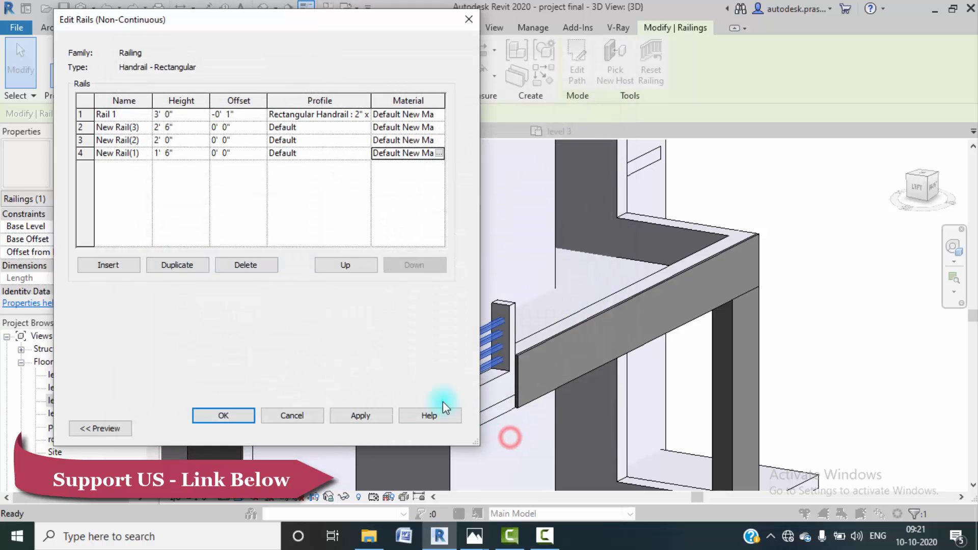
{"action": "left_click", "coordinate": [227, 411]}
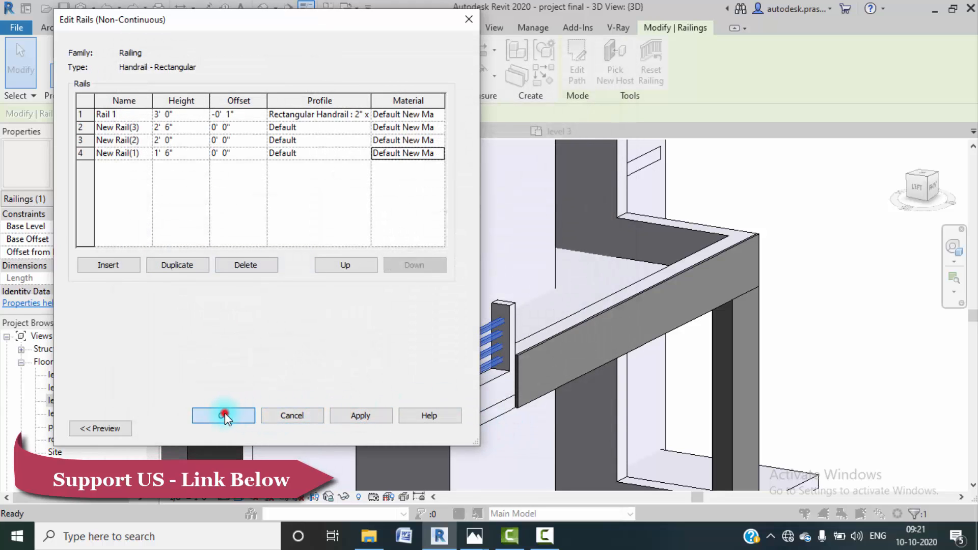
{"action": "left_click", "coordinate": [378, 430]}
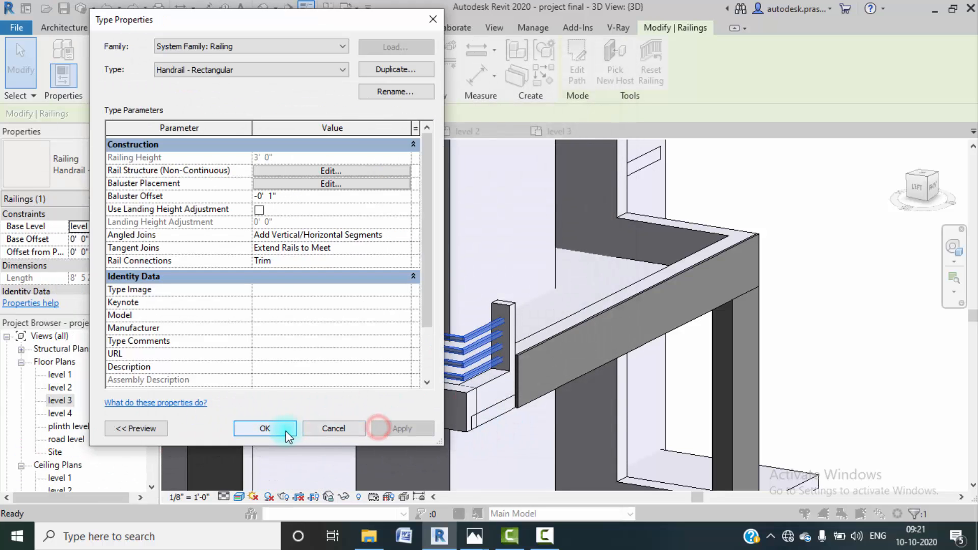
{"action": "left_click", "coordinate": [265, 428]}
{"action": "left_click", "coordinate": [798, 208]}
{"action": "middle_click_drag", "start_coordinate": [822, 310], "coordinate": [746, 325]}
{"action": "scroll", "coordinate": [741, 303], "scroll_direction": "down", "scroll_amount": 2}
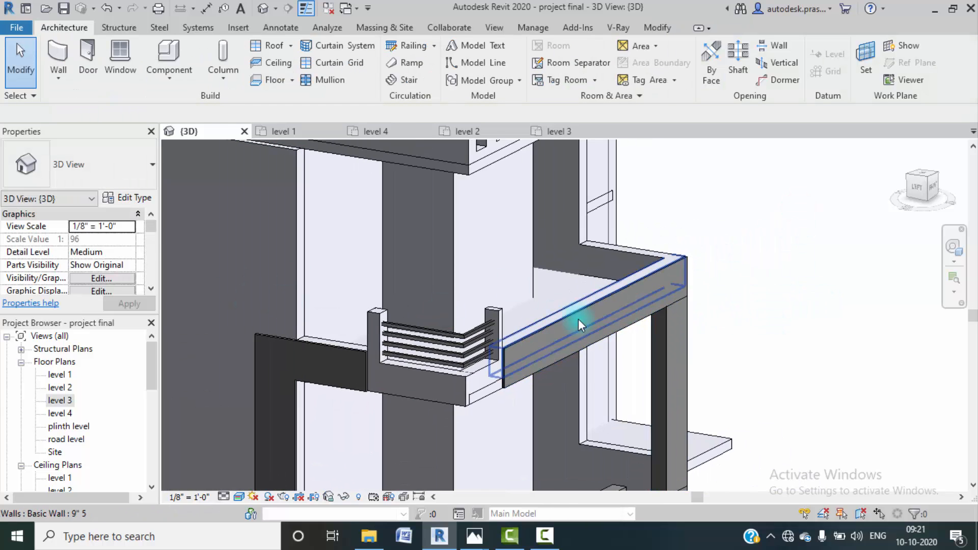
{"action": "middle_click_drag", "start_coordinate": [655, 309], "coordinate": [634, 309]}
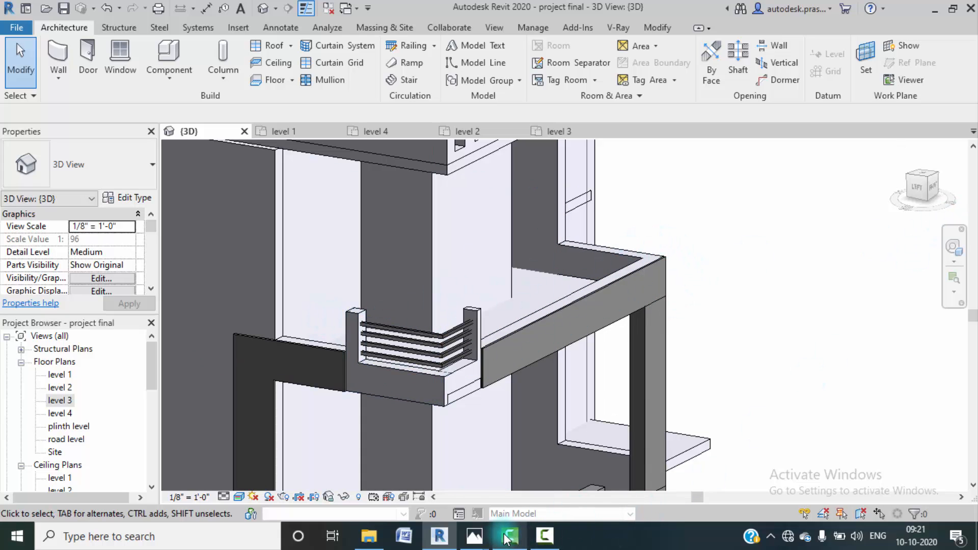
- Examine the balcony corner and its surrounding facade bands in both reference renderings in Photos, then return to Revit
{"action": "mouse_move", "coordinate": [480, 542]}
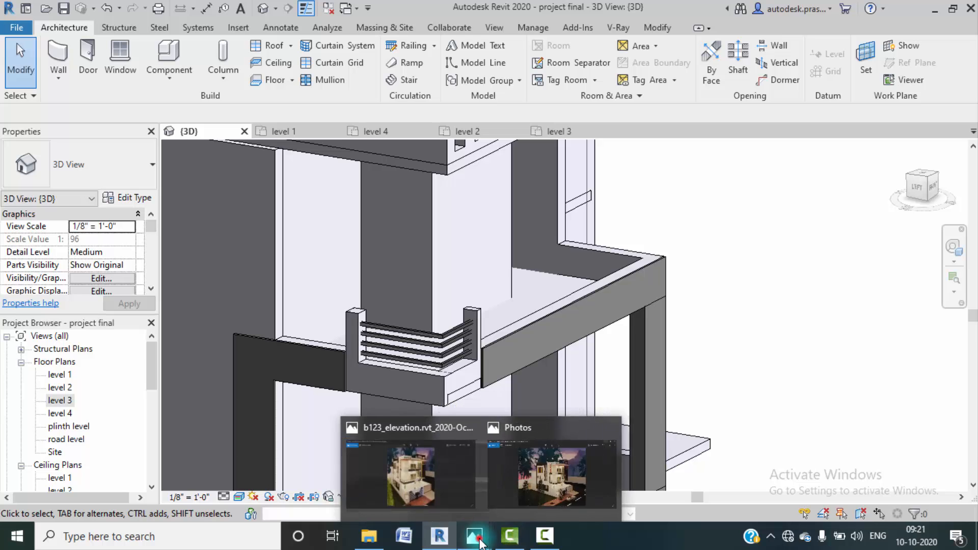
{"action": "left_click", "coordinate": [550, 474]}
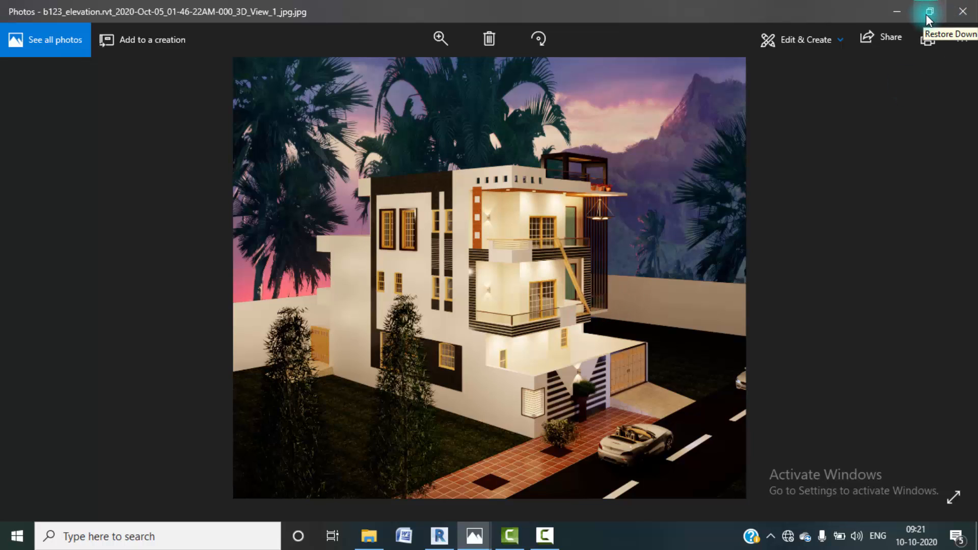
{"action": "mouse_move", "coordinate": [464, 534]}
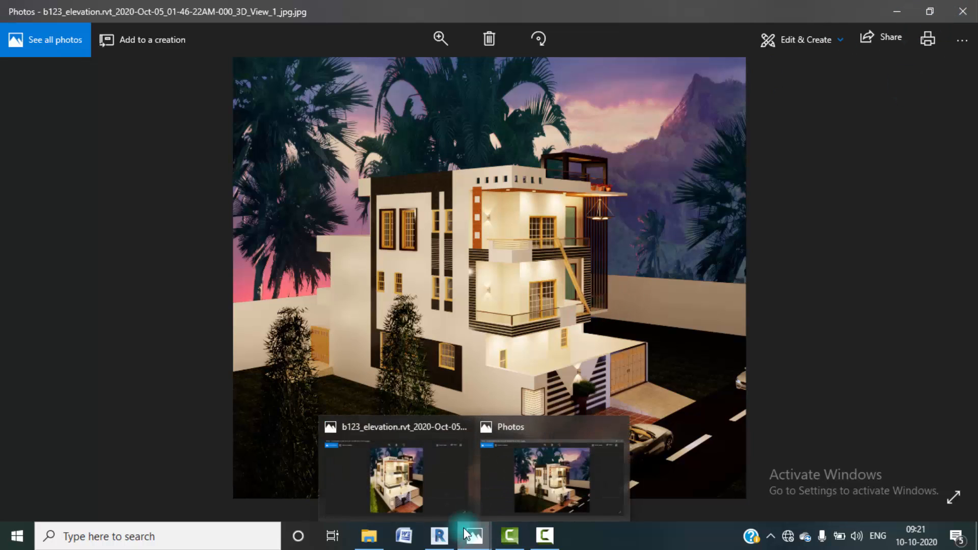
{"action": "left_click", "coordinate": [397, 490]}
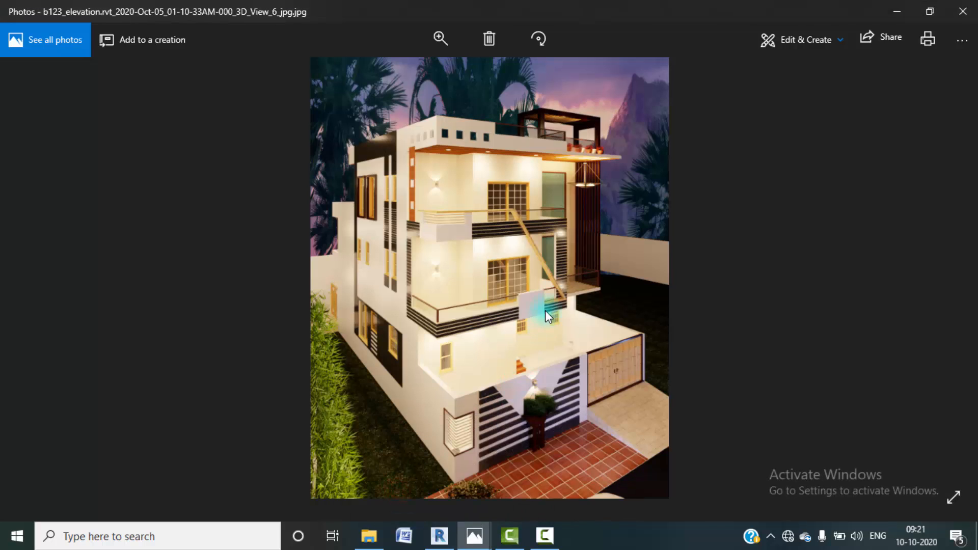
{"action": "left_click", "coordinate": [898, 12]}
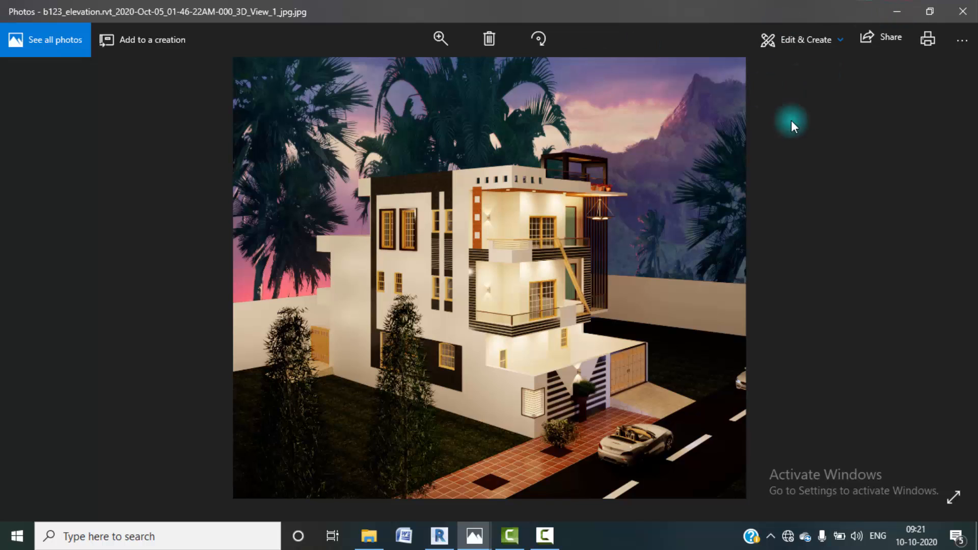
{"action": "left_click", "coordinate": [883, 16]}
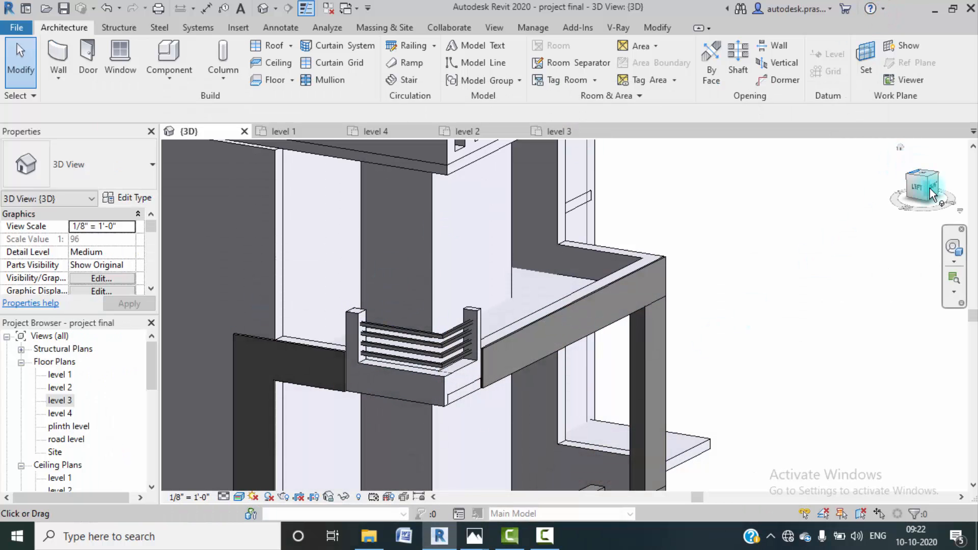
- Switch the 3D view to the front elevation and create an in-place model in the Generic Models category, accepting its name
{"action": "left_click", "coordinate": [935, 189]}
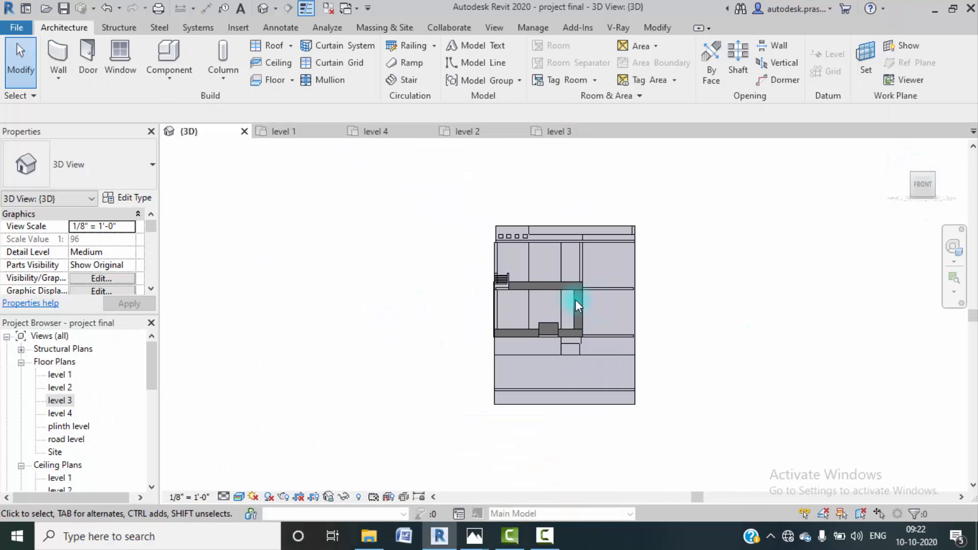
{"action": "scroll", "coordinate": [527, 283], "scroll_direction": "up", "scroll_amount": 5}
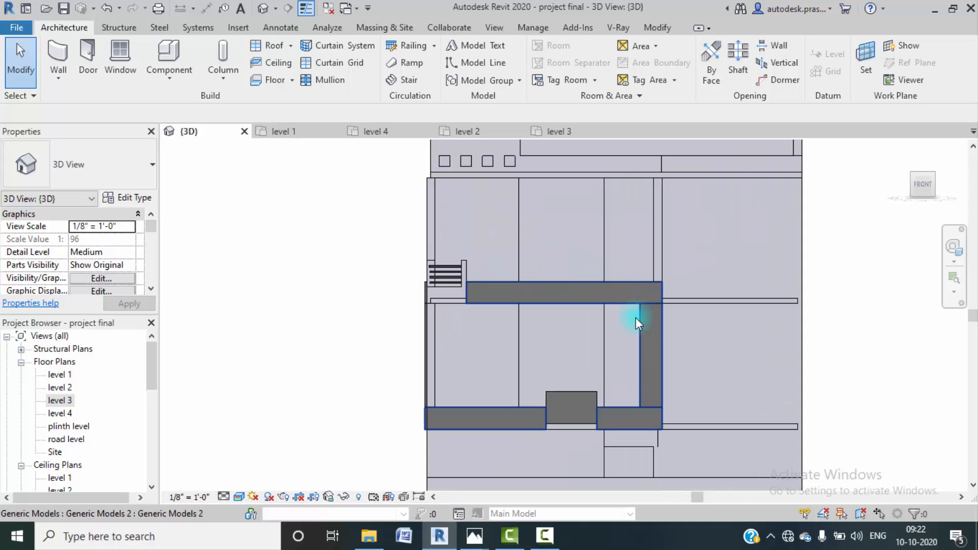
{"action": "middle_click_drag", "start_coordinate": [634, 317], "coordinate": [582, 305]}
{"action": "left_click", "coordinate": [149, 78]}
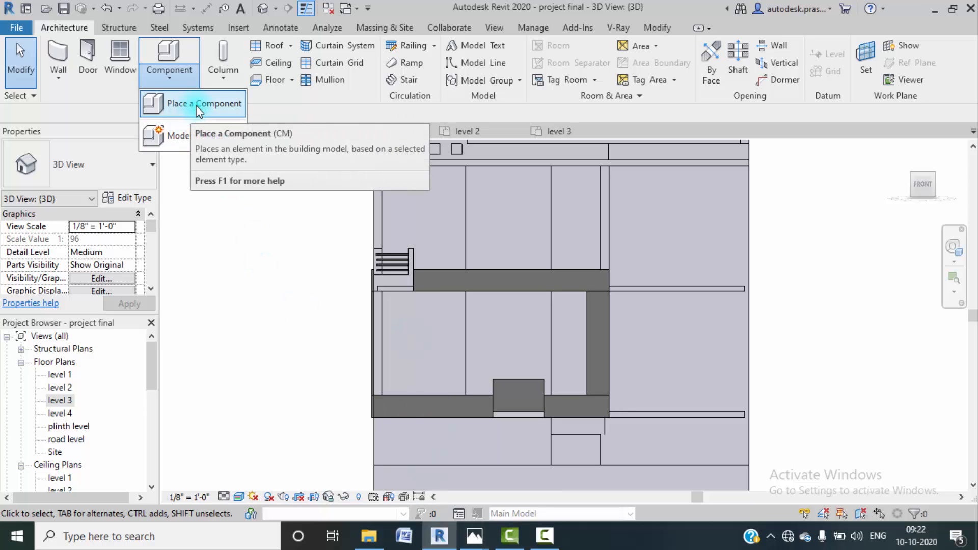
{"action": "left_click", "coordinate": [189, 132]}
{"action": "scroll", "coordinate": [465, 234], "scroll_direction": "down", "scroll_amount": 3}
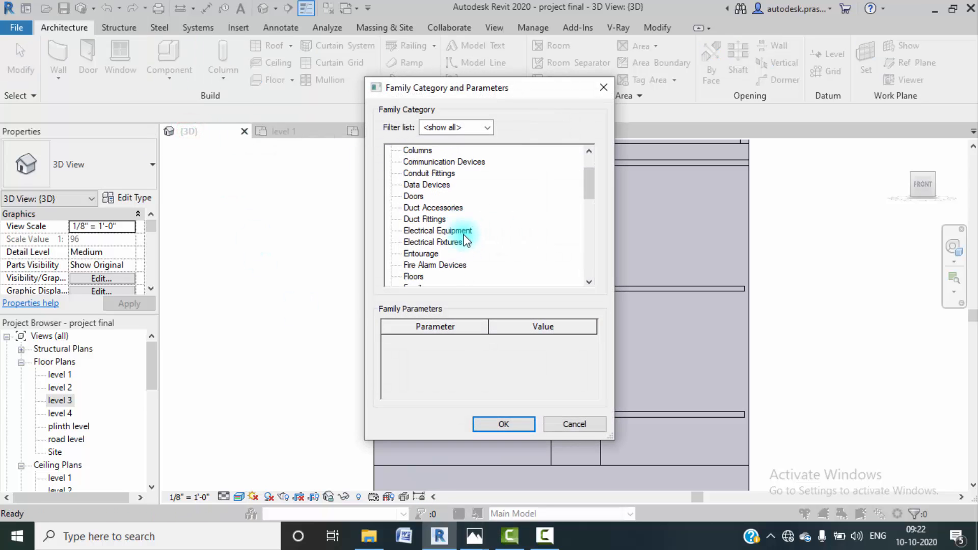
{"action": "left_click", "coordinate": [425, 276]}
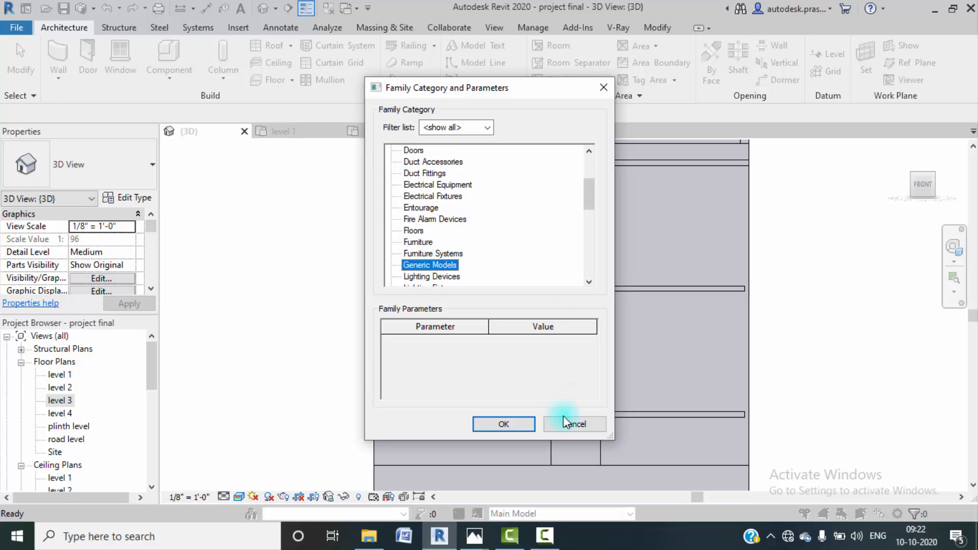
{"action": "left_click", "coordinate": [512, 425]}
{"action": "left_click", "coordinate": [472, 291]}
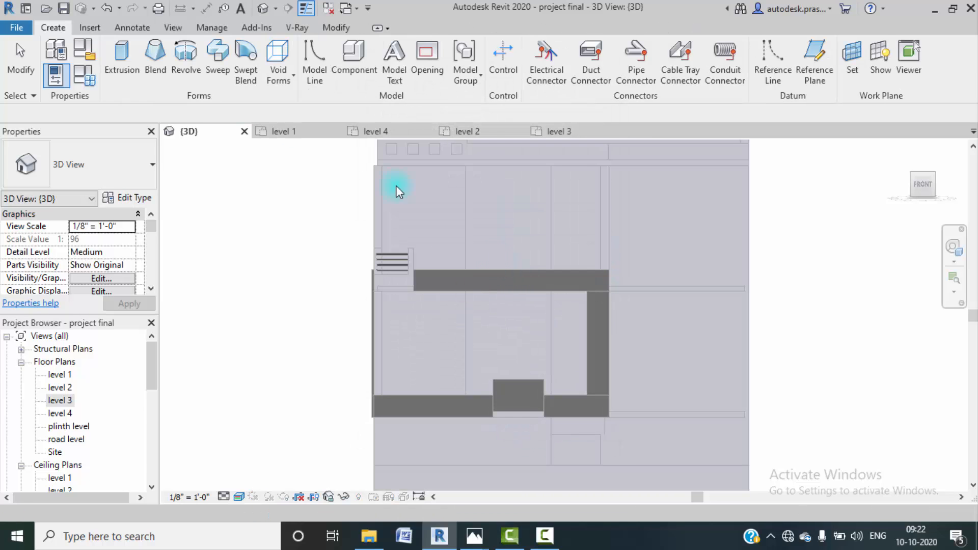
- Start an extrusion, set its work plane by picking the front face of the existing facade band, and show the work plane
{"action": "left_click", "coordinate": [124, 65]}
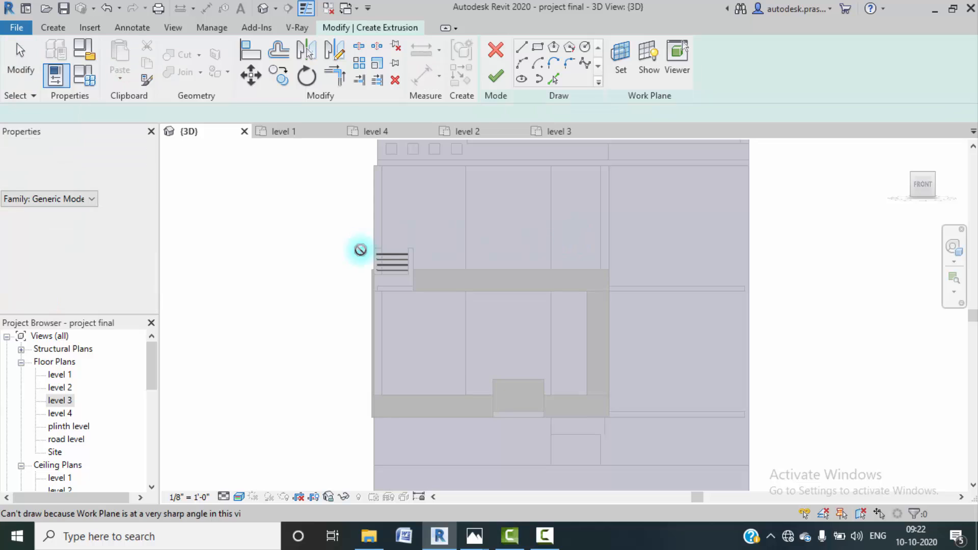
{"action": "left_click", "coordinate": [623, 72]}
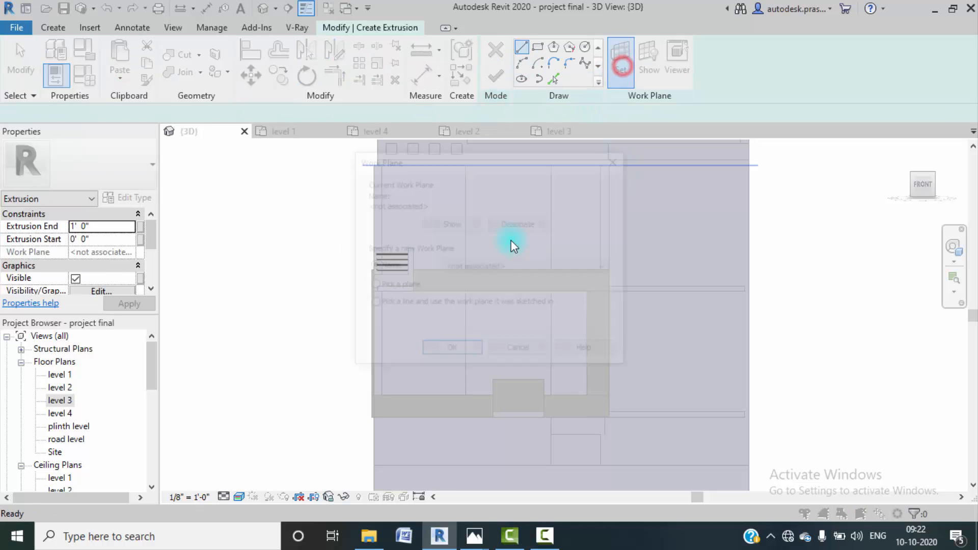
{"action": "left_click", "coordinate": [443, 353]}
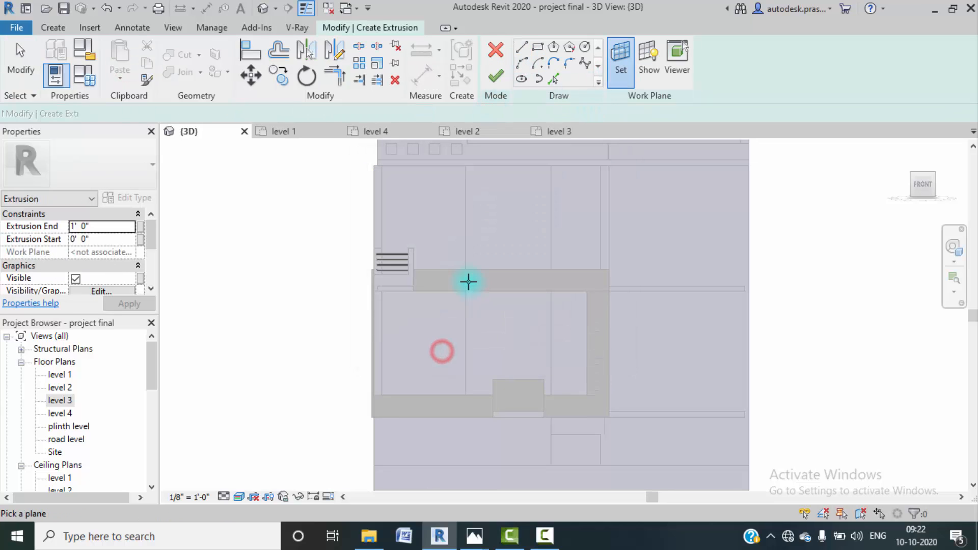
{"action": "left_click", "coordinate": [467, 275]}
{"action": "left_click", "coordinate": [649, 76]}
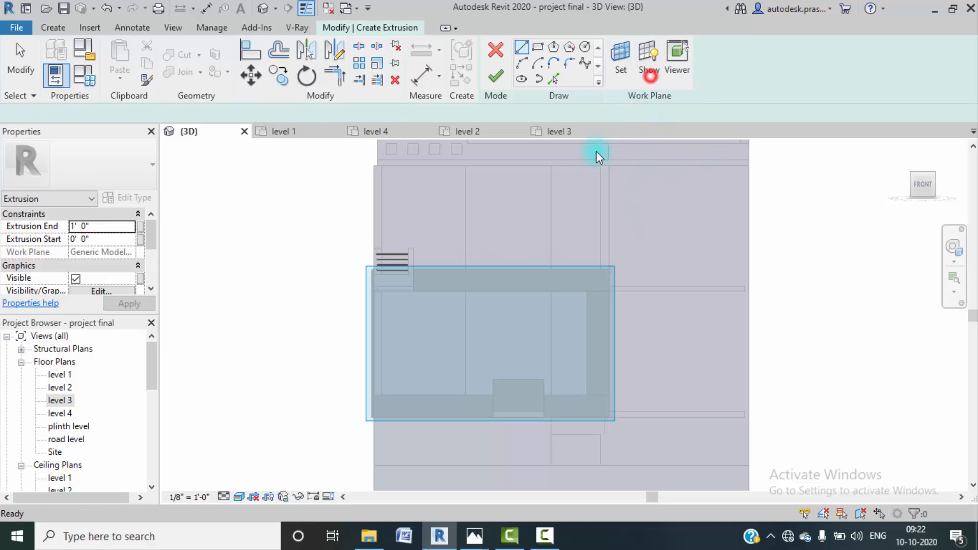
- Sketch a horizontal profile line 9' 6" long from the facade's outer edge along the top of the balcony railing
{"action": "scroll", "coordinate": [442, 264], "scroll_direction": "up", "scroll_amount": 1}
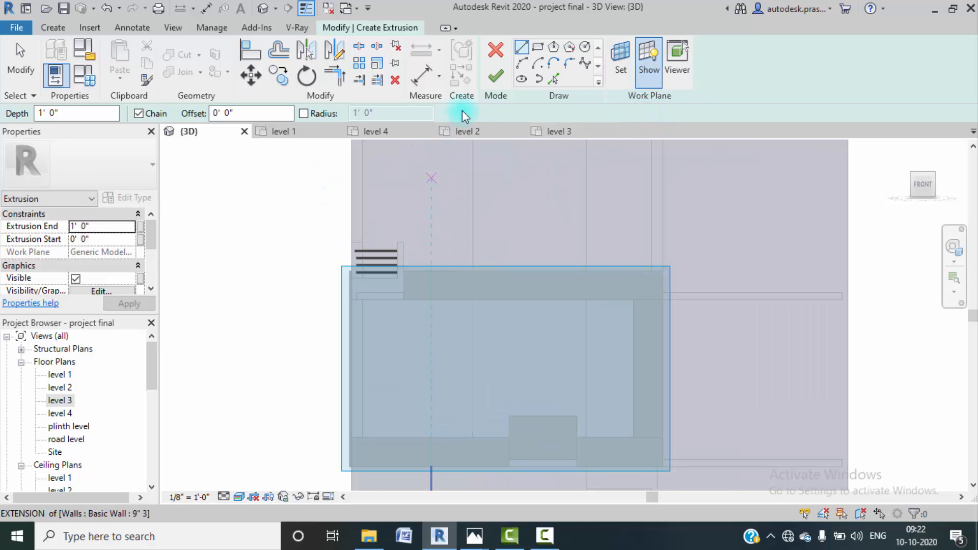
{"action": "scroll", "coordinate": [352, 234], "scroll_direction": "up", "scroll_amount": 3}
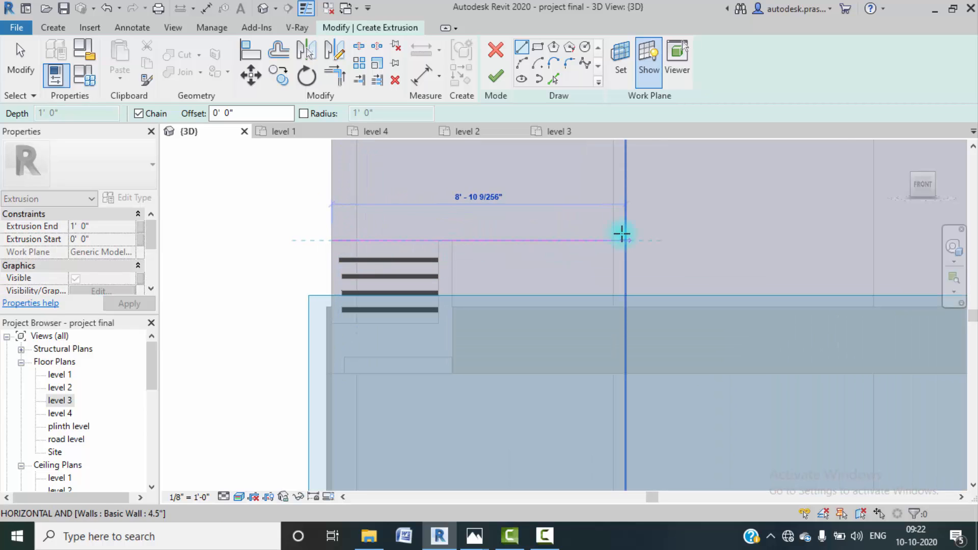
{"action": "scroll", "coordinate": [619, 233], "scroll_direction": "down", "scroll_amount": 3}
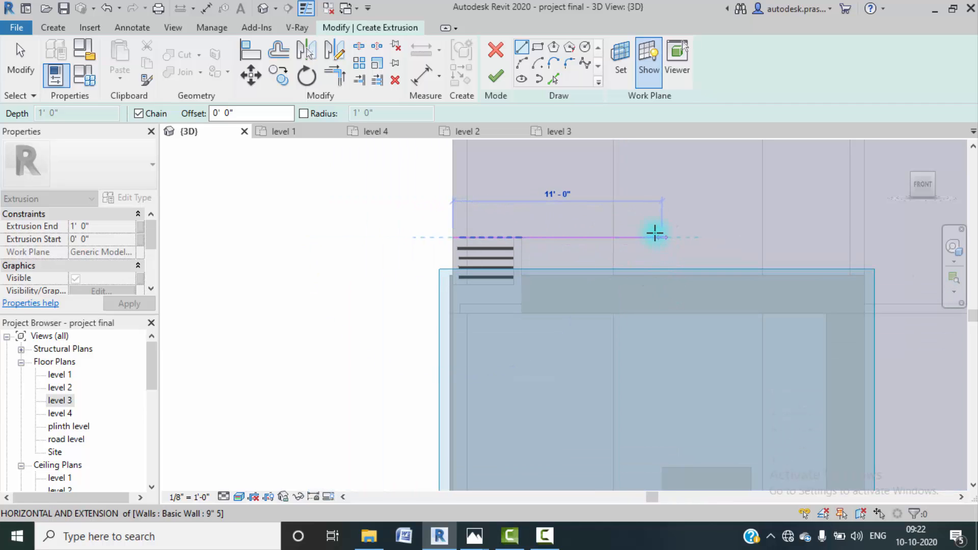
{"action": "left_click", "coordinate": [638, 236]}
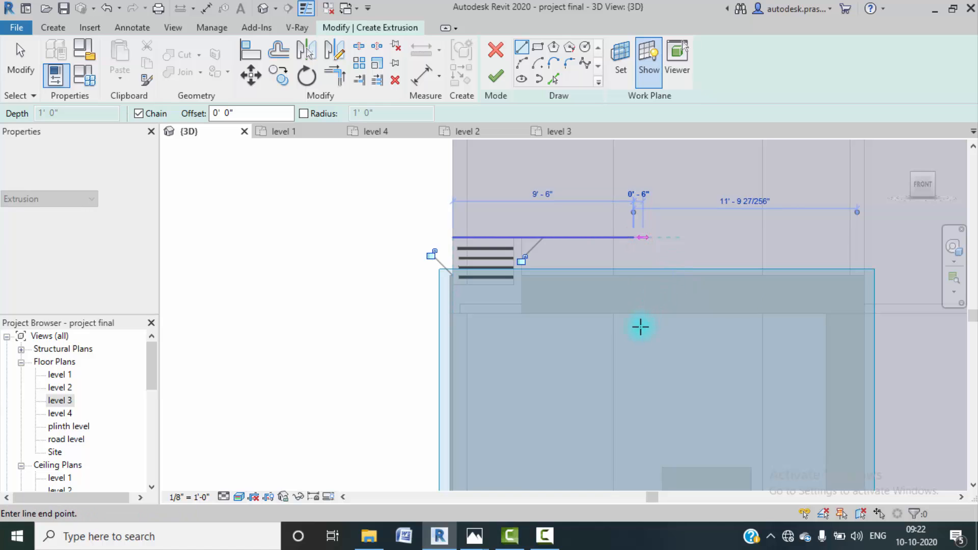
{"action": "key", "text": "Escape"}
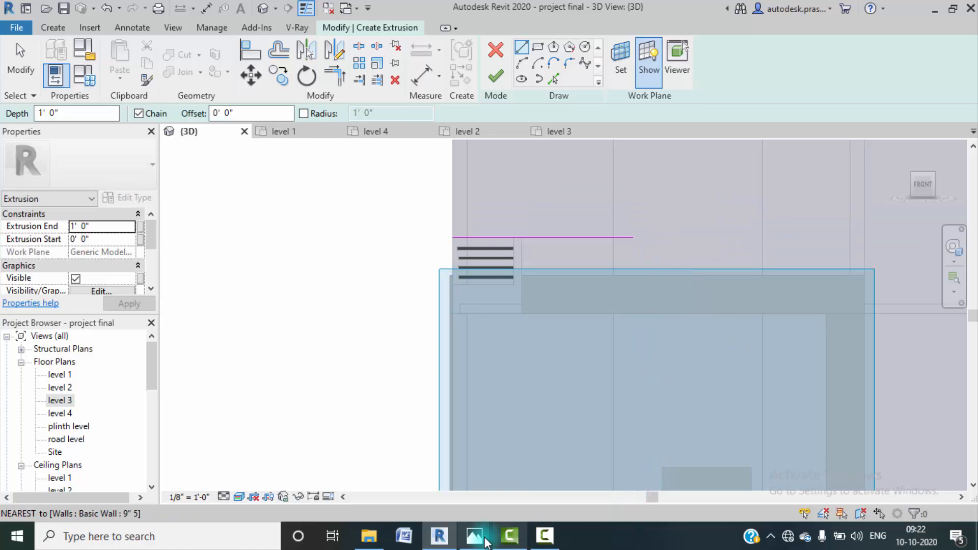
- Check the shape of the diagonal facade strip in the reference rendering in Photos, then return to Revit
{"action": "mouse_move", "coordinate": [482, 544]}
{"action": "left_click", "coordinate": [425, 485]}
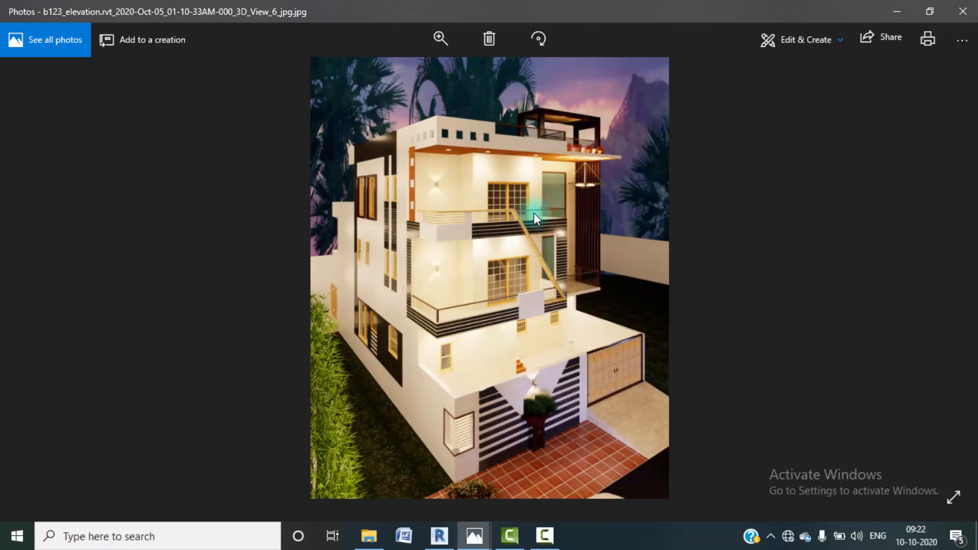
{"action": "left_click", "coordinate": [897, 12]}
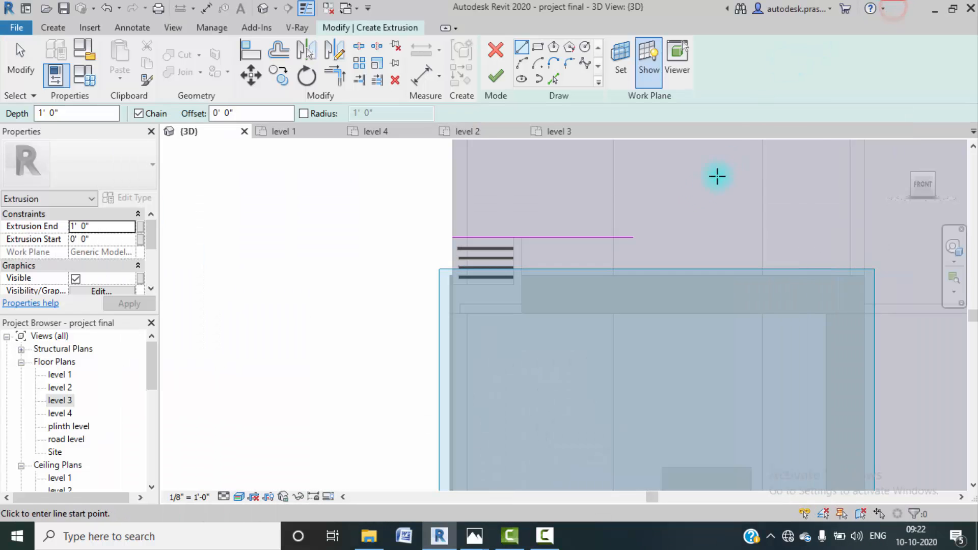
- Extend the top line slightly and sketch a diagonal about 16' 4" long down to the facade frame's inner lower corner
{"action": "left_click", "coordinate": [643, 238]}
{"action": "left_click", "coordinate": [654, 237]}
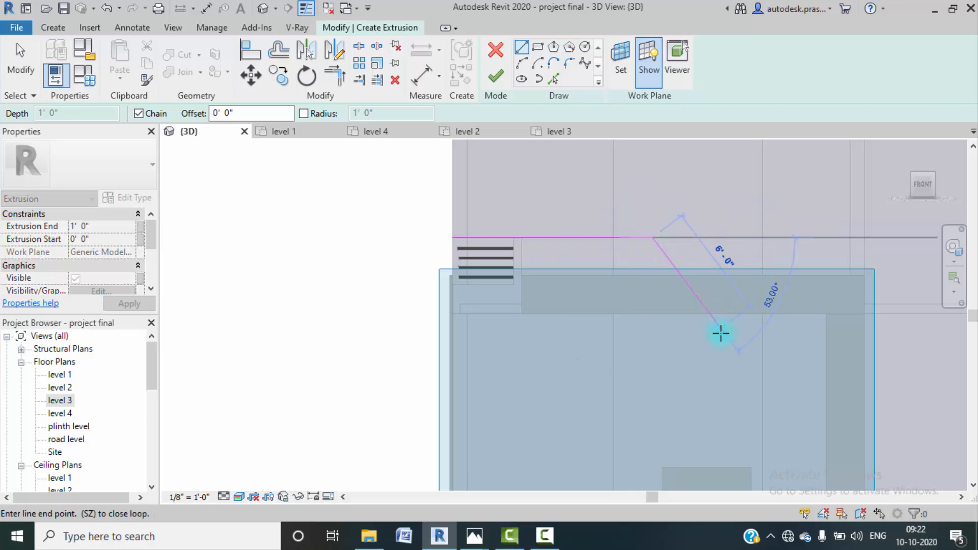
{"action": "middle_click_drag", "start_coordinate": [720, 331], "coordinate": [686, 268]}
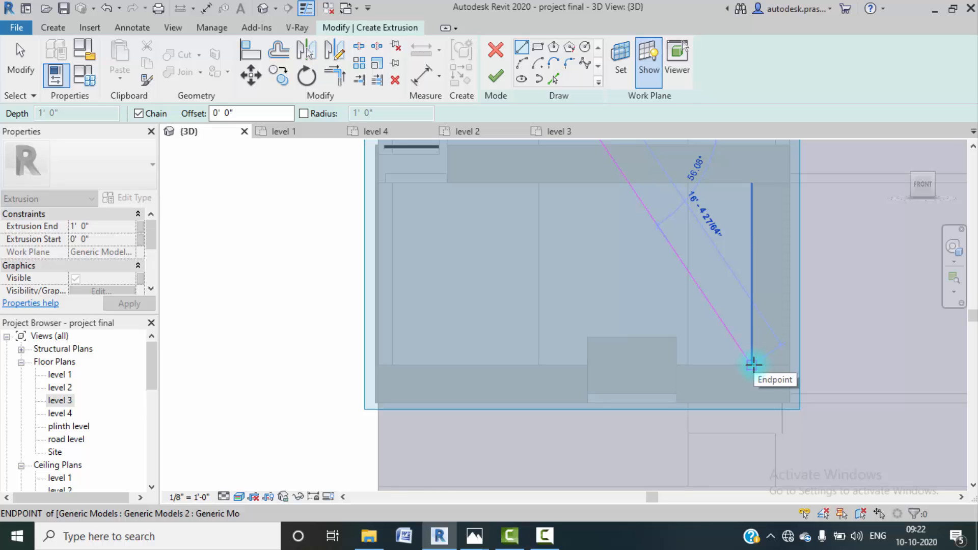
{"action": "left_click", "coordinate": [753, 365]}
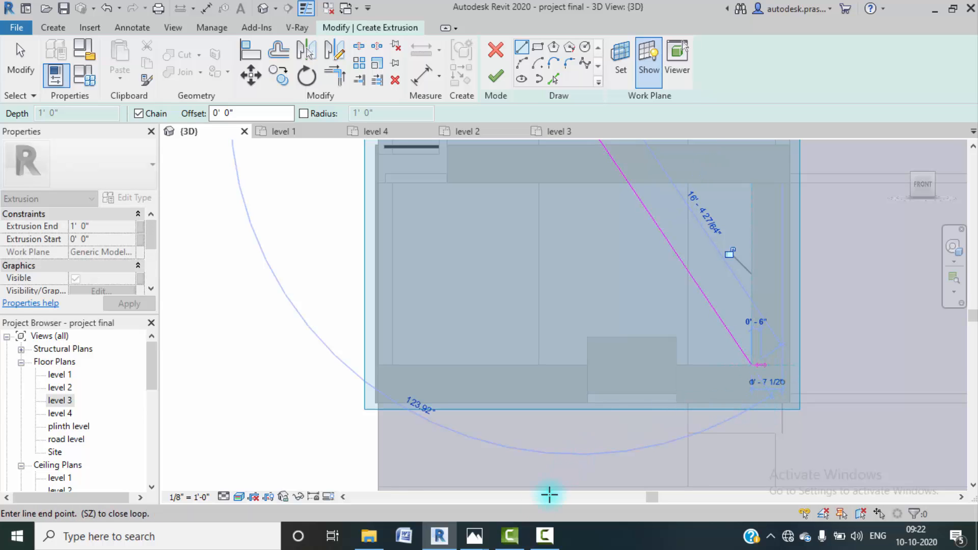
- Sketch a horizontal line from the diagonal's lower end back to the edge of the small projecting box, and end the line chain
{"action": "mouse_move", "coordinate": [475, 536]}
{"action": "mouse_move", "coordinate": [398, 473]}
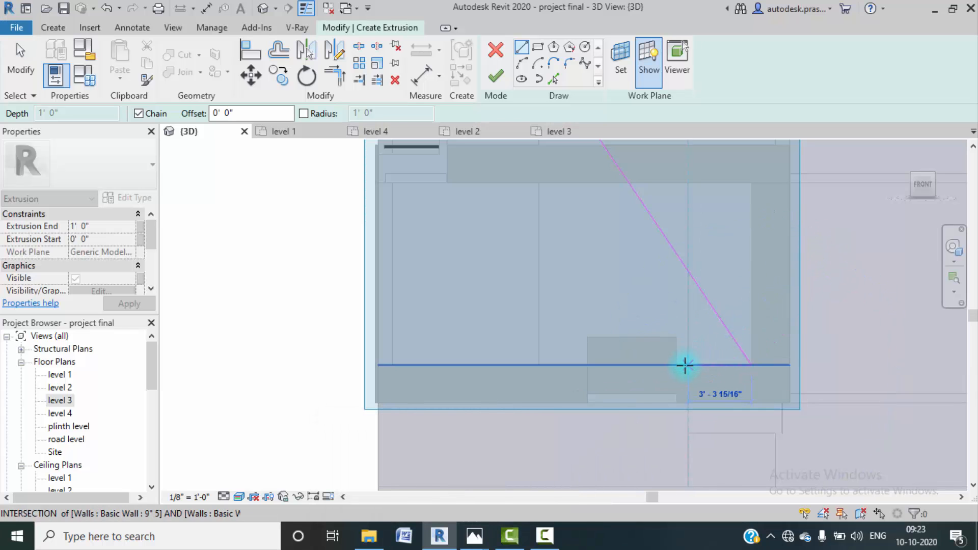
{"action": "left_click", "coordinate": [676, 365]}
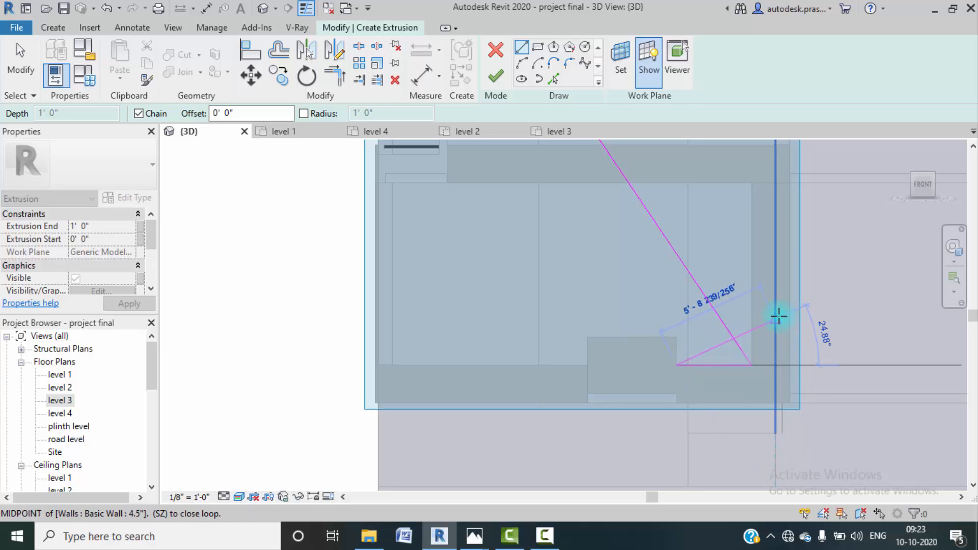
{"action": "scroll", "coordinate": [630, 321], "scroll_direction": "down", "scroll_amount": 2}
{"action": "middle_click_drag", "start_coordinate": [668, 296], "coordinate": [666, 333]}
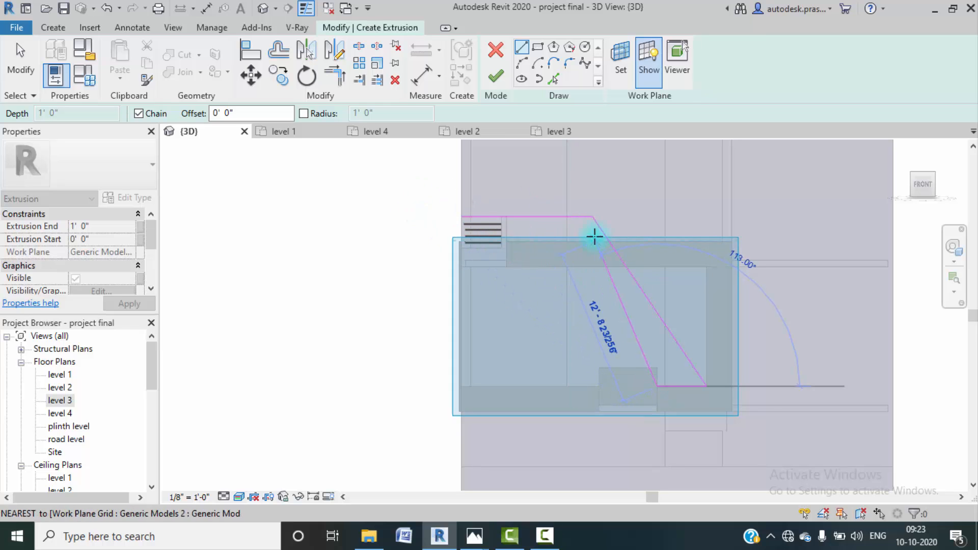
{"action": "key", "text": "Escape"}
{"action": "key", "text": "Escape"}
{"action": "scroll", "coordinate": [489, 212], "scroll_direction": "up", "scroll_amount": 3}
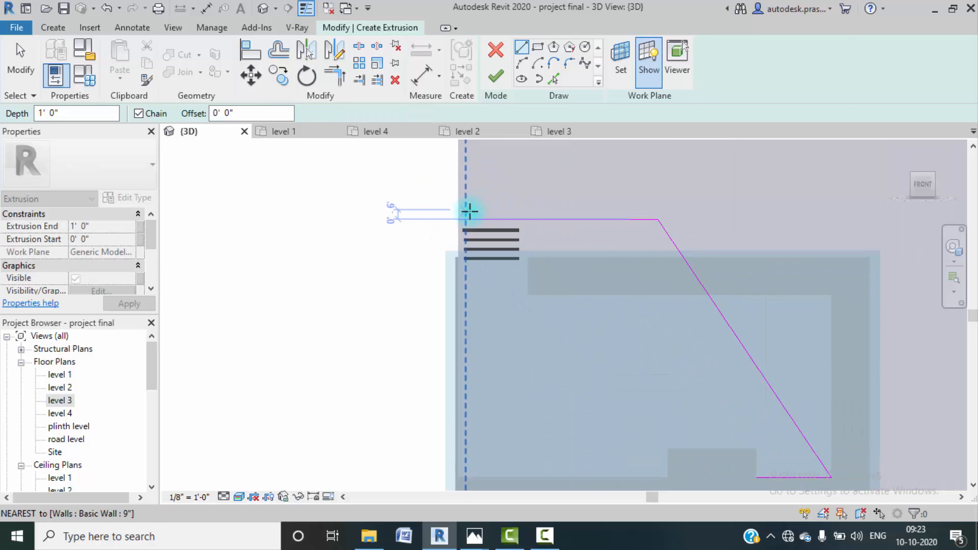
{"action": "left_click", "coordinate": [550, 79]}
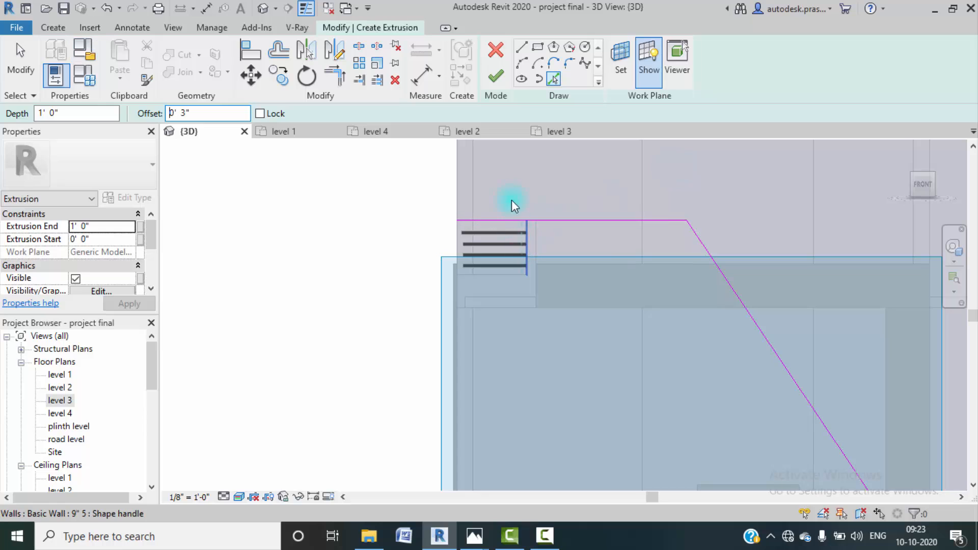
{"action": "scroll", "coordinate": [461, 216], "scroll_direction": "up", "scroll_amount": 3}
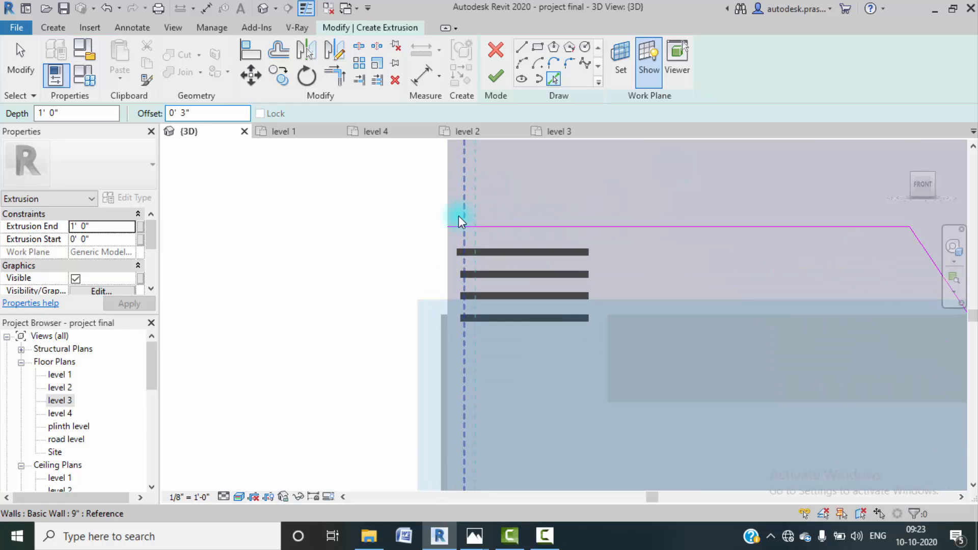
{"action": "left_click", "coordinate": [455, 225]}
{"action": "left_click", "coordinate": [512, 222]}
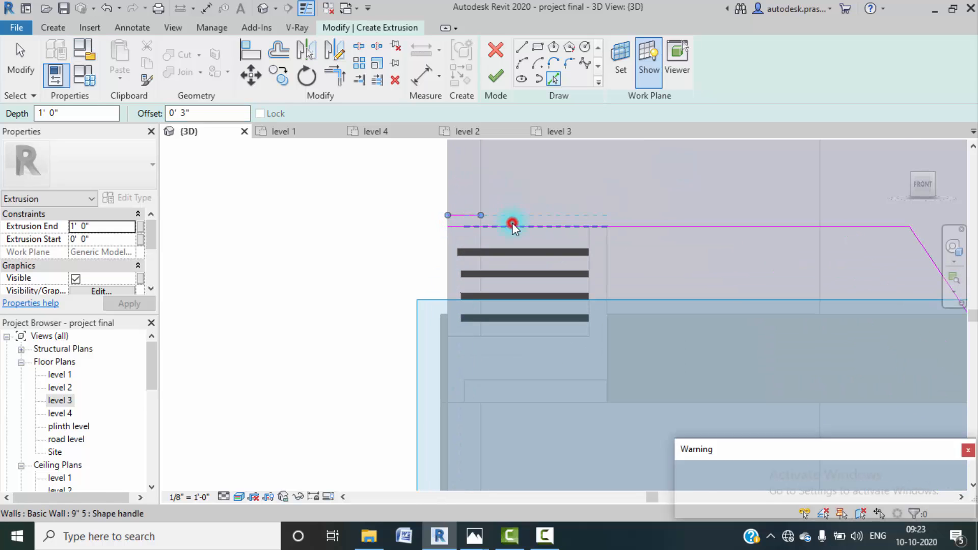
{"action": "key", "text": "ctrl+z"}
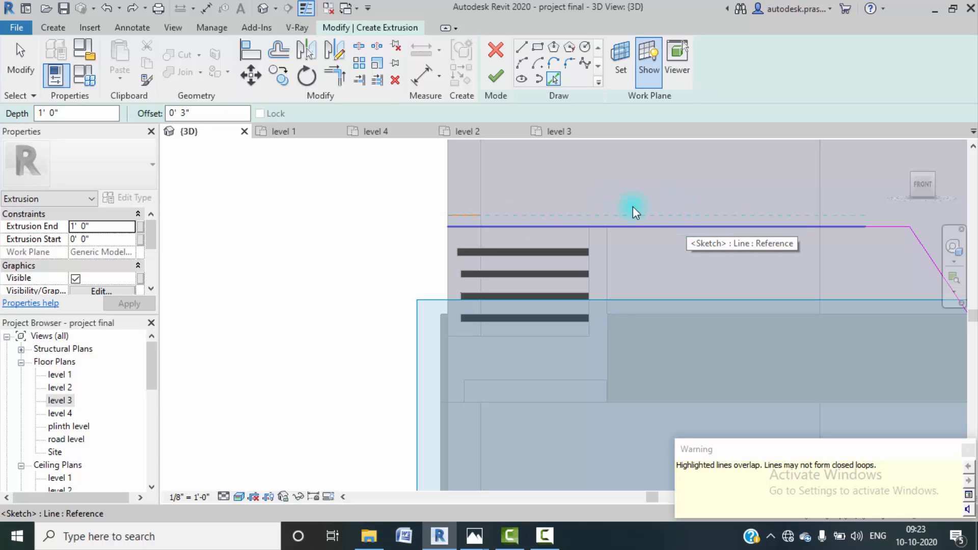
{"action": "key", "text": "ctrl+z"}
{"action": "left_click", "coordinate": [468, 213]}
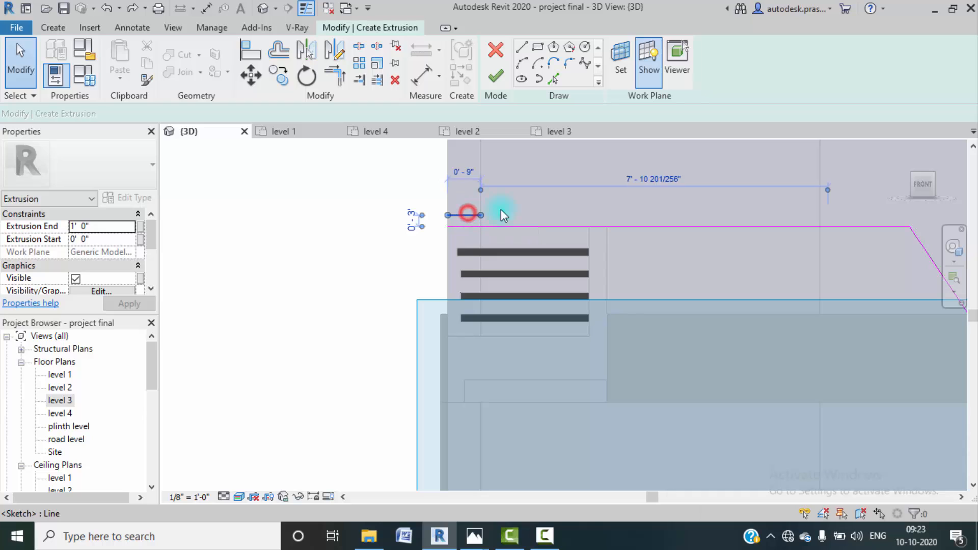
{"action": "key", "text": "Delete"}
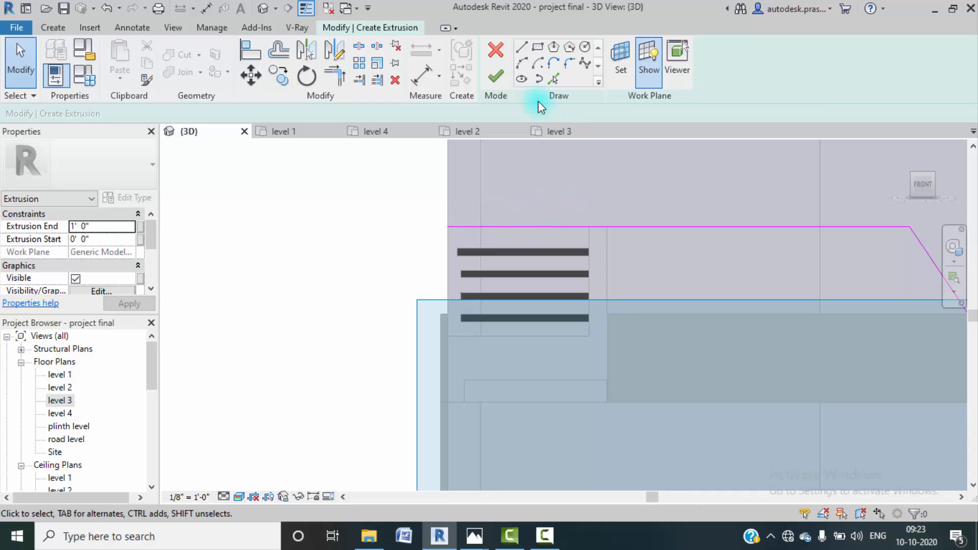
- Offset the top, diagonal and bottom profile lines by 0' 3" to create the strip's parallel outer boundary
{"action": "left_click", "coordinate": [553, 80]}
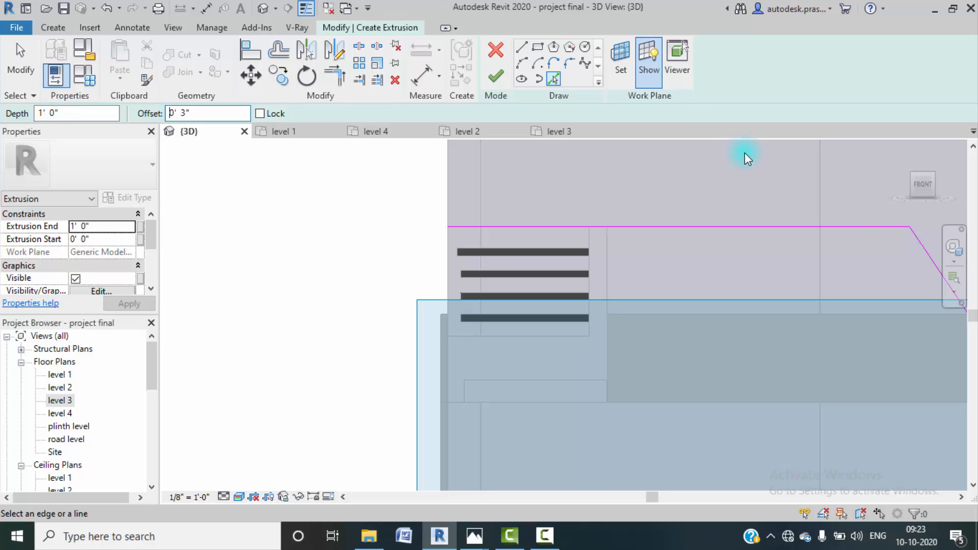
{"action": "left_click", "coordinate": [708, 226]}
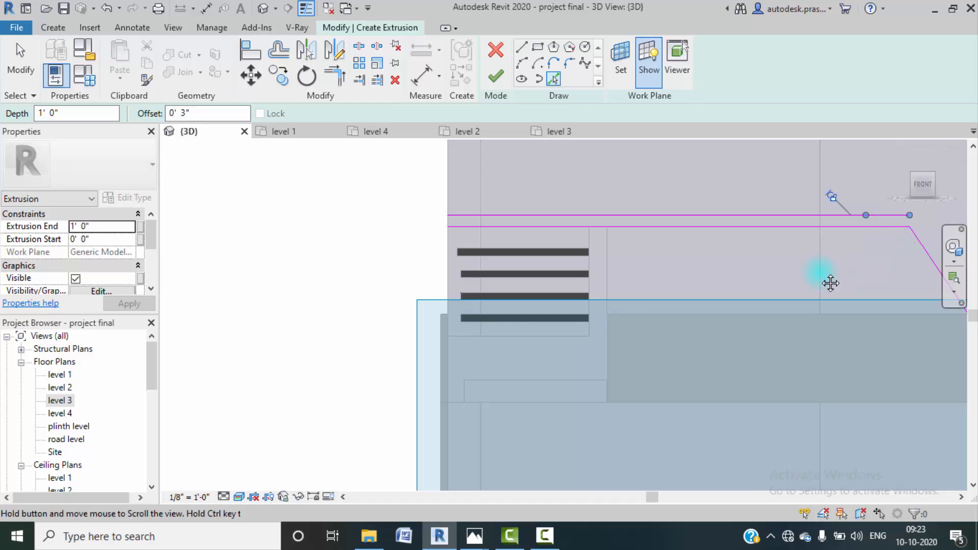
{"action": "middle_click_drag", "start_coordinate": [818, 280], "coordinate": [624, 253]}
{"action": "scroll", "coordinate": [606, 263], "scroll_direction": "down", "scroll_amount": 5}
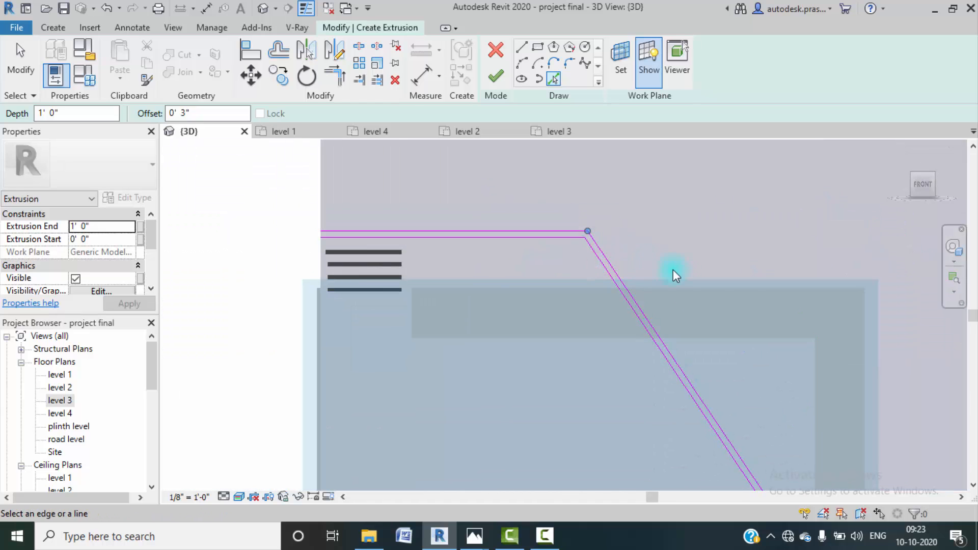
{"action": "middle_click_drag", "start_coordinate": [735, 276], "coordinate": [659, 114]}
{"action": "scroll", "coordinate": [718, 378], "scroll_direction": "up", "scroll_amount": 3}
{"action": "scroll", "coordinate": [703, 373], "scroll_direction": "up", "scroll_amount": 2}
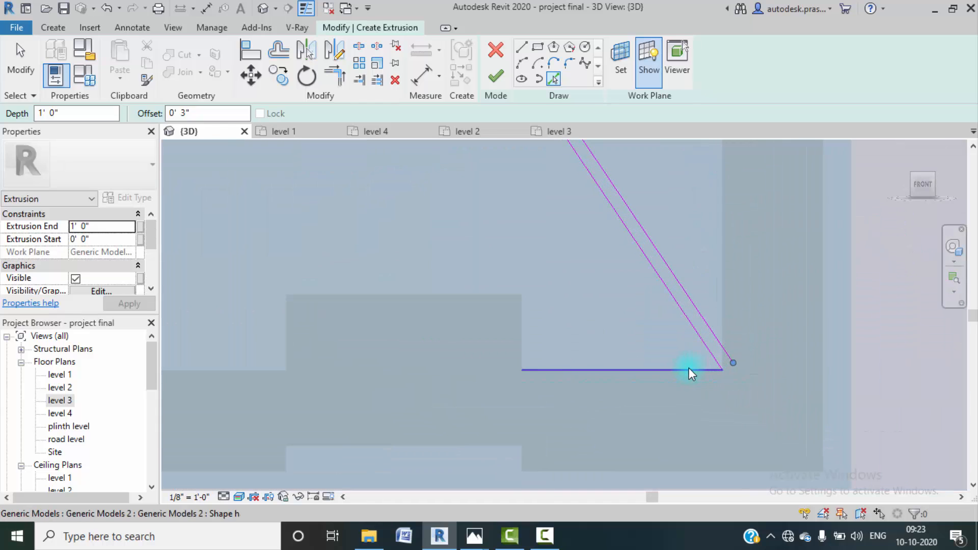
{"action": "left_click", "coordinate": [674, 372]}
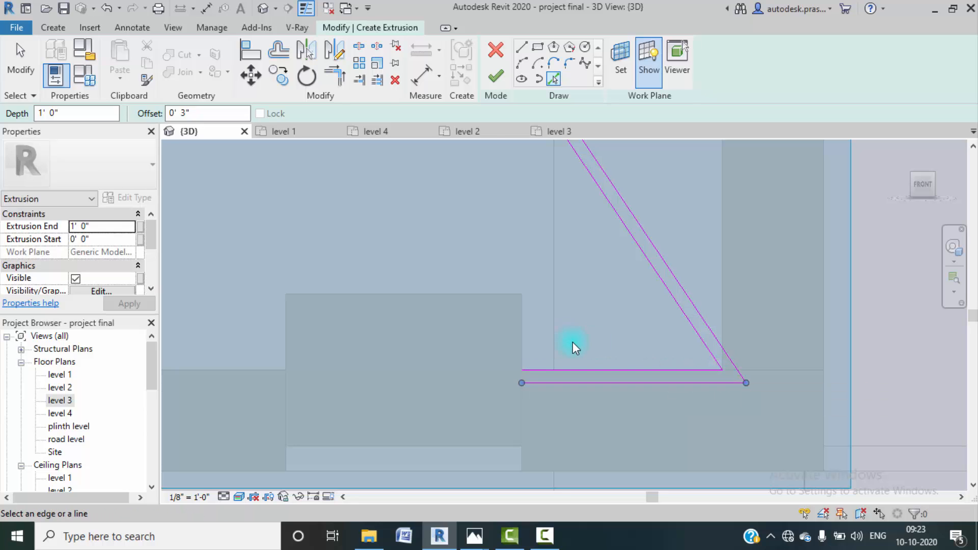
- Set the line offset to 0' 0" and close both open ends of the strip profile with short vertical lines
{"action": "scroll", "coordinate": [586, 344], "scroll_direction": "down", "scroll_amount": 2}
{"action": "middle_click_drag", "start_coordinate": [601, 357], "coordinate": [618, 388]}
{"action": "scroll", "coordinate": [619, 390], "scroll_direction": "down", "scroll_amount": 2}
{"action": "scroll", "coordinate": [619, 387], "scroll_direction": "down", "scroll_amount": 1}
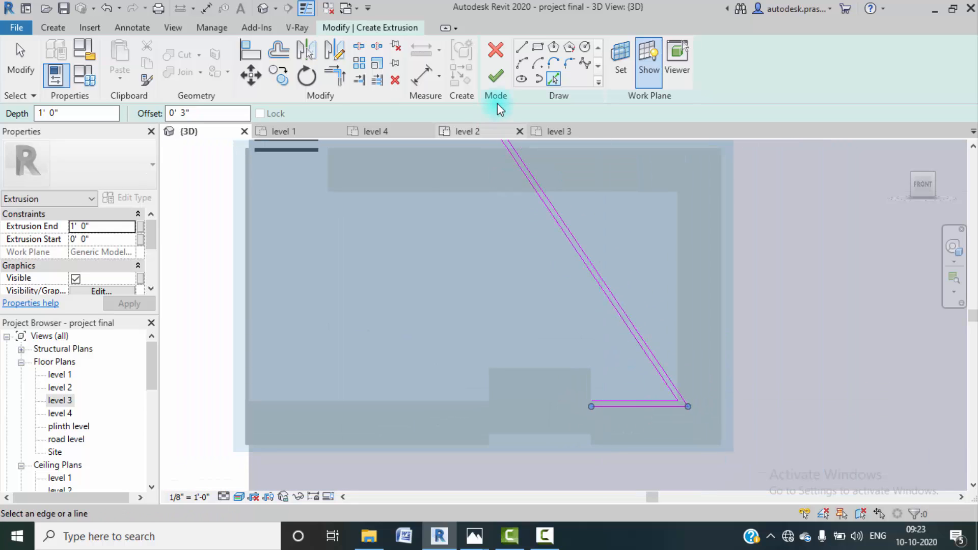
{"action": "left_click", "coordinate": [521, 47]}
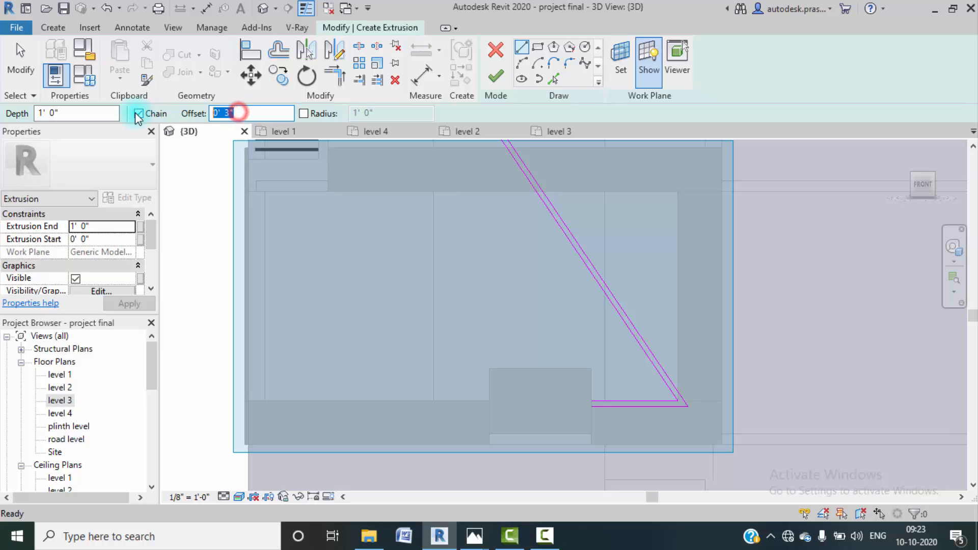
{"action": "scroll", "coordinate": [594, 395], "scroll_direction": "up", "scroll_amount": 3}
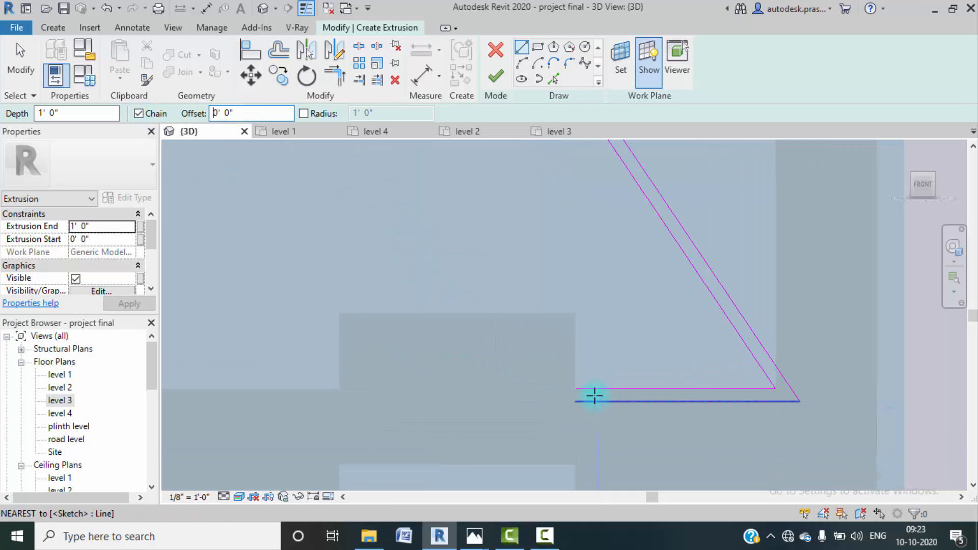
{"action": "left_click", "coordinate": [576, 389]}
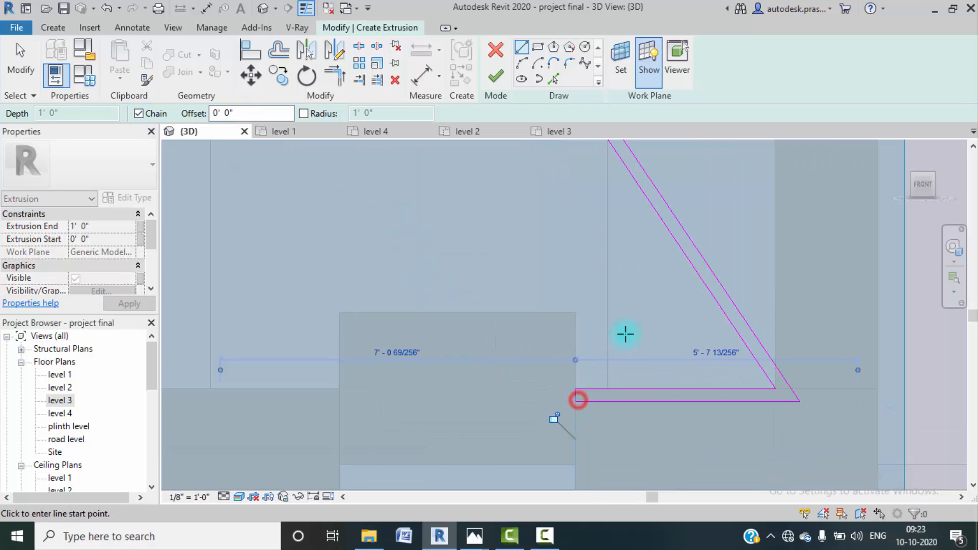
{"action": "scroll", "coordinate": [613, 283], "scroll_direction": "up", "scroll_amount": 3}
{"action": "scroll", "coordinate": [641, 413], "scroll_direction": "down", "scroll_amount": 5}
{"action": "middle_click_drag", "start_coordinate": [527, 355], "coordinate": [587, 396]}
{"action": "scroll", "coordinate": [419, 273], "scroll_direction": "up", "scroll_amount": 6}
{"action": "scroll", "coordinate": [428, 271], "scroll_direction": "up", "scroll_amount": 2}
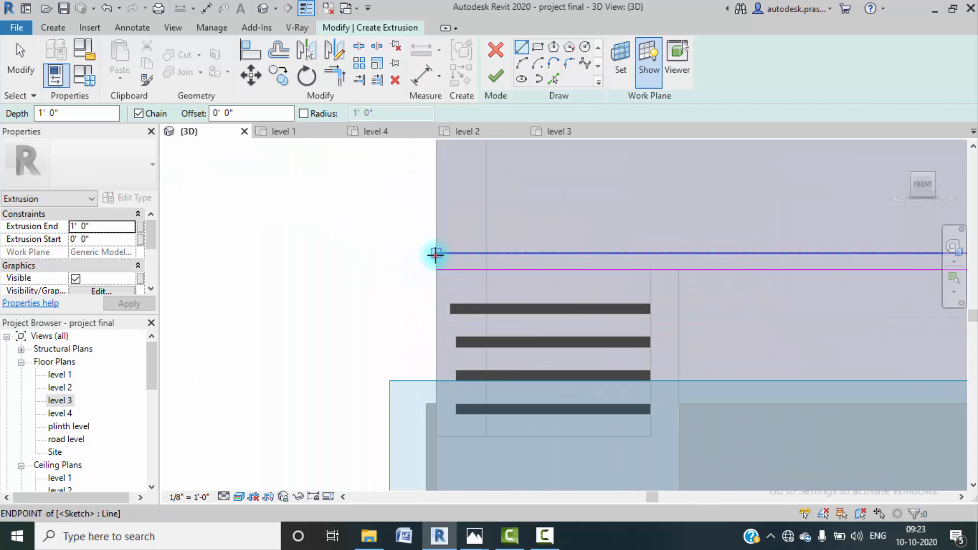
{"action": "left_click", "coordinate": [437, 254]}
{"action": "left_click", "coordinate": [436, 270]}
- Finish the strip extrusion with a 1' 0" depth, turn the 3D view to the right elevation, and deselect it
{"action": "scroll", "coordinate": [479, 303], "scroll_direction": "down", "scroll_amount": 6}
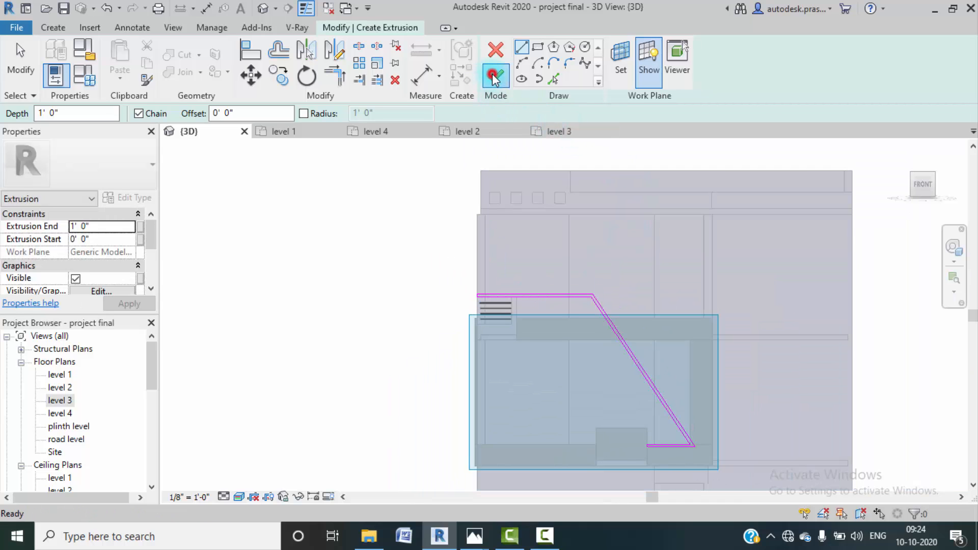
{"action": "left_click", "coordinate": [493, 77]}
{"action": "scroll", "coordinate": [605, 316], "scroll_direction": "down", "scroll_amount": 2}
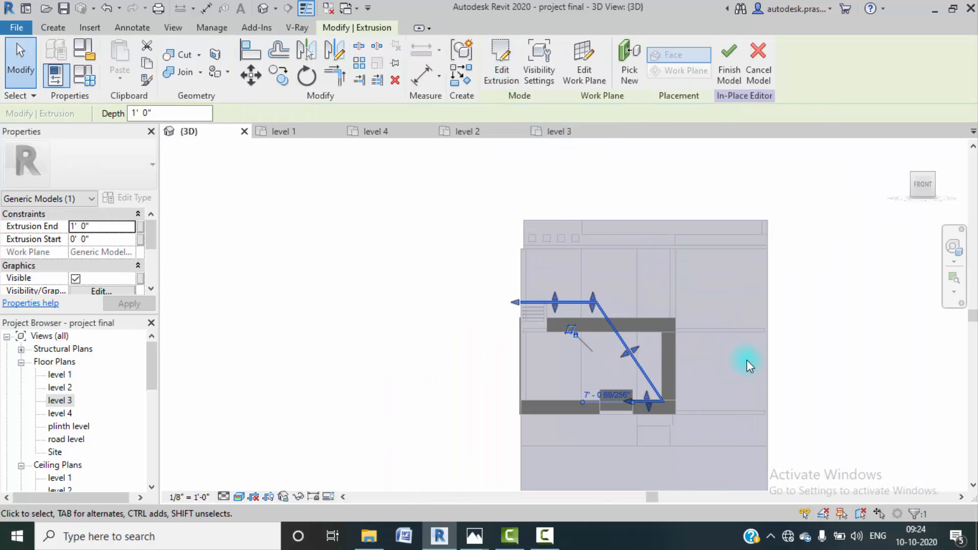
{"action": "middle_click_drag", "start_coordinate": [749, 365], "coordinate": [526, 340], "text": "shift"}
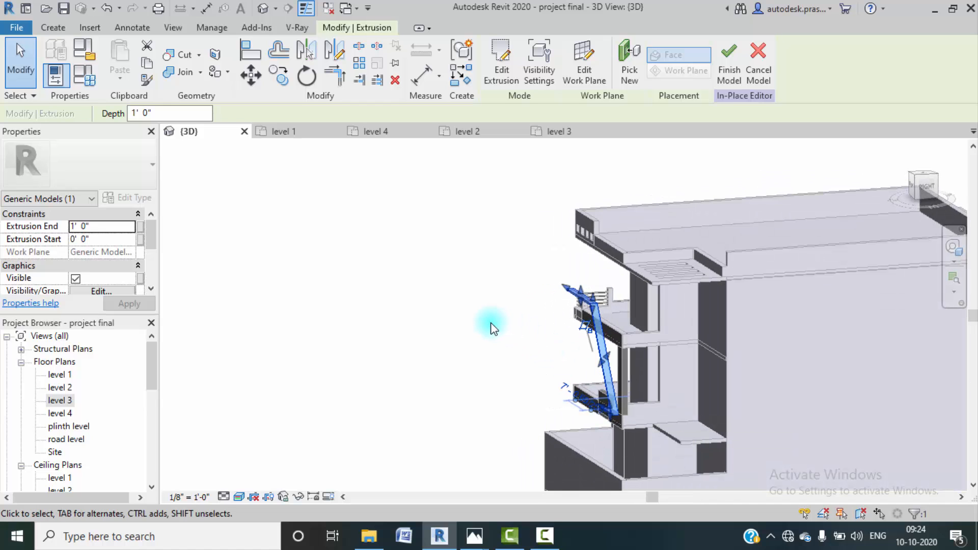
{"action": "left_click", "coordinate": [926, 191]}
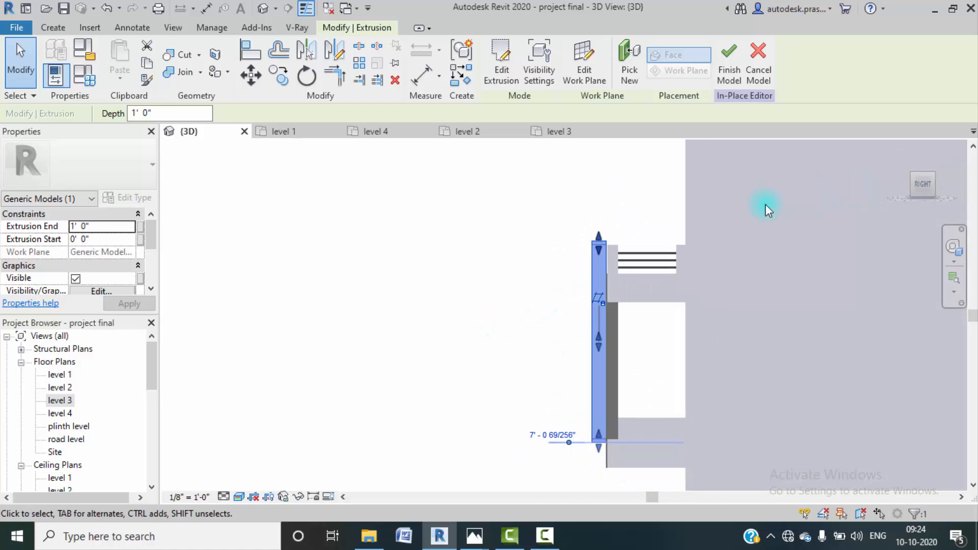
{"action": "scroll", "coordinate": [541, 273], "scroll_direction": "up", "scroll_amount": 2}
{"action": "left_click", "coordinate": [502, 293]}
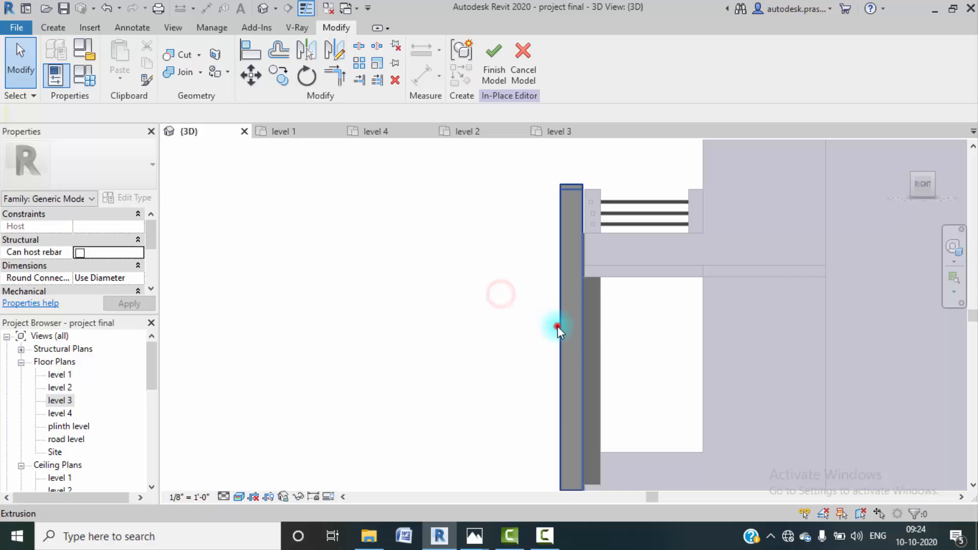
- Reduce the diagonal strip's extrusion thickness from both sides, to an end of 0' 4 7/128" and a start of -0' 4 47/64"
{"action": "left_click", "coordinate": [558, 326]}
{"action": "scroll", "coordinate": [581, 332], "scroll_direction": "up", "scroll_amount": 2}
{"action": "scroll", "coordinate": [582, 332], "scroll_direction": "up", "scroll_amount": 1}
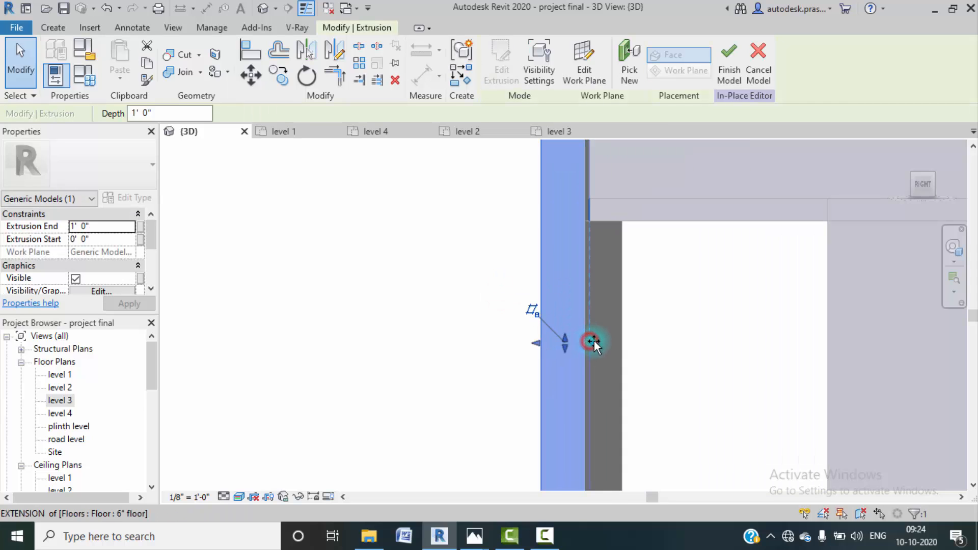
{"action": "left_click_drag", "start_coordinate": [594, 342], "coordinate": [606, 343]}
{"action": "left_click_drag", "start_coordinate": [537, 344], "coordinate": [558, 346]}
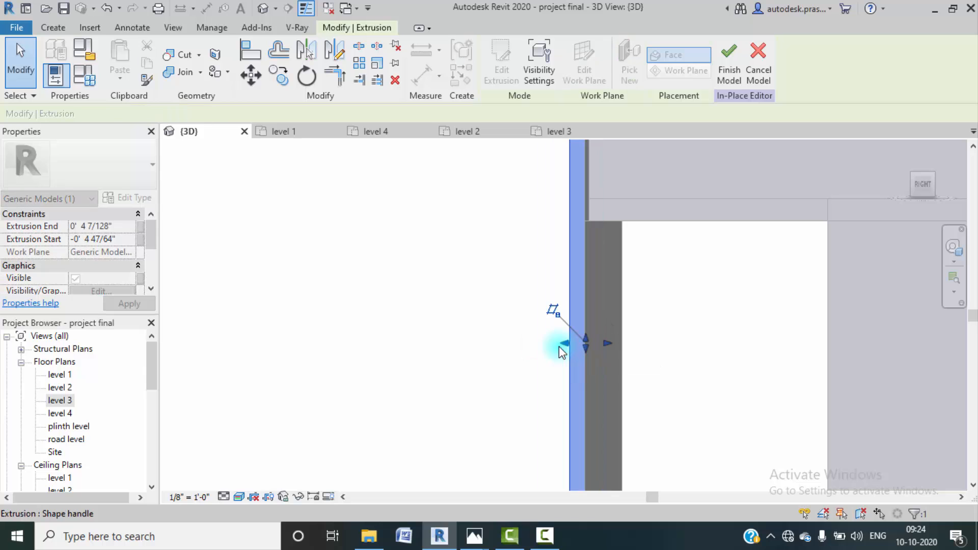
{"action": "left_click", "coordinate": [514, 323]}
{"action": "middle_click_drag", "start_coordinate": [515, 323], "coordinate": [716, 391], "text": "shift"}
{"action": "scroll", "coordinate": [504, 278], "scroll_direction": "up", "scroll_amount": 3}
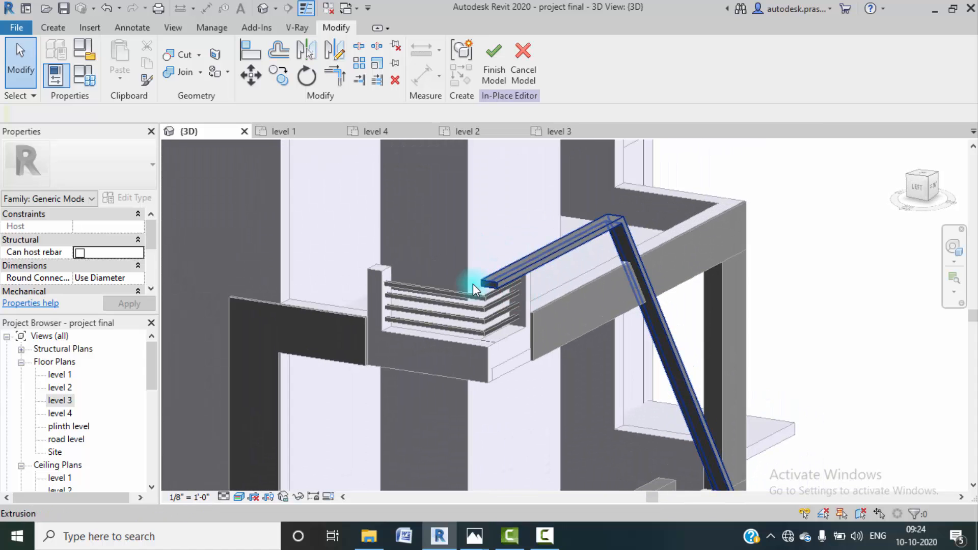
- Start a new extrusion in the left elevation and pick the side face of the balcony wall as its visible work plane
{"action": "left_click", "coordinate": [920, 192]}
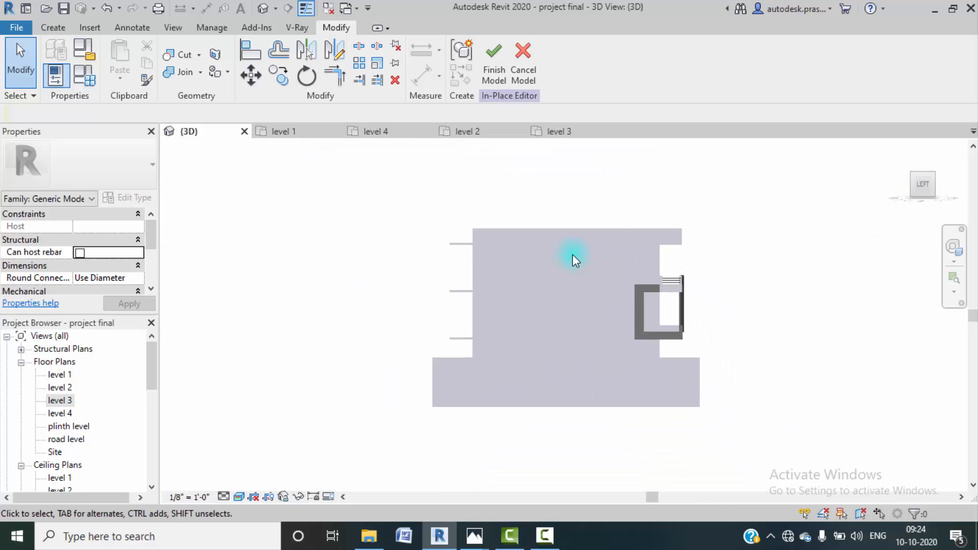
{"action": "scroll", "coordinate": [662, 281], "scroll_direction": "up", "scroll_amount": 5}
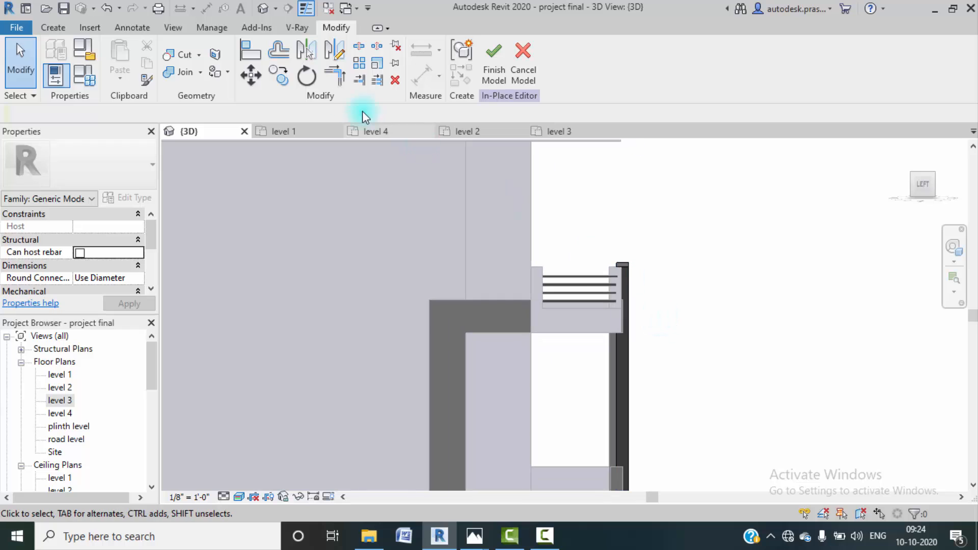
{"action": "left_click", "coordinate": [53, 28]}
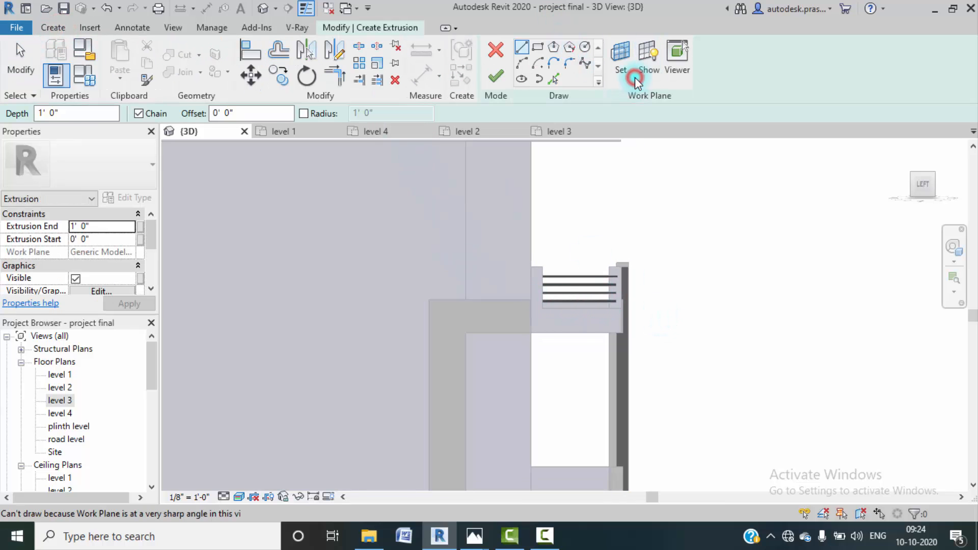
{"action": "left_click", "coordinate": [623, 71]}
{"action": "left_click", "coordinate": [417, 284]}
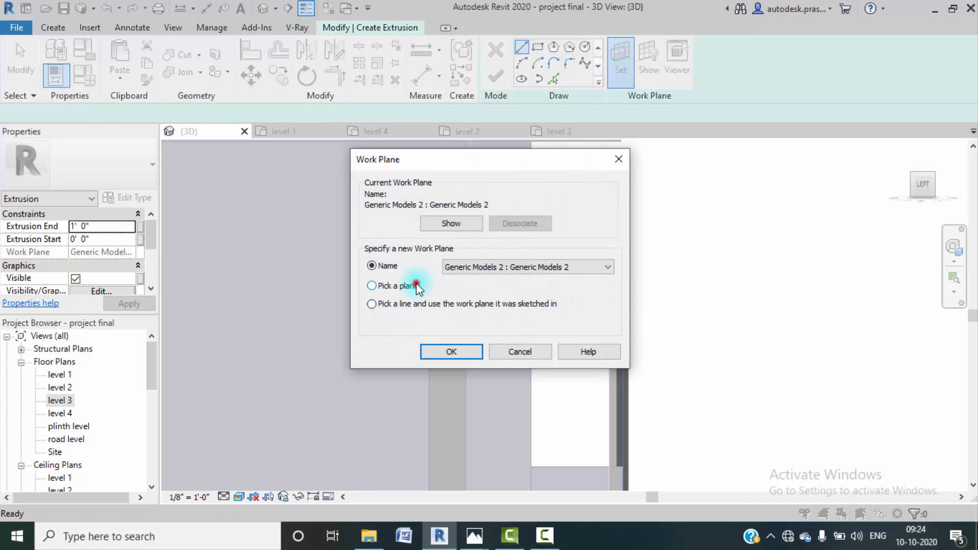
{"action": "left_click", "coordinate": [448, 351]}
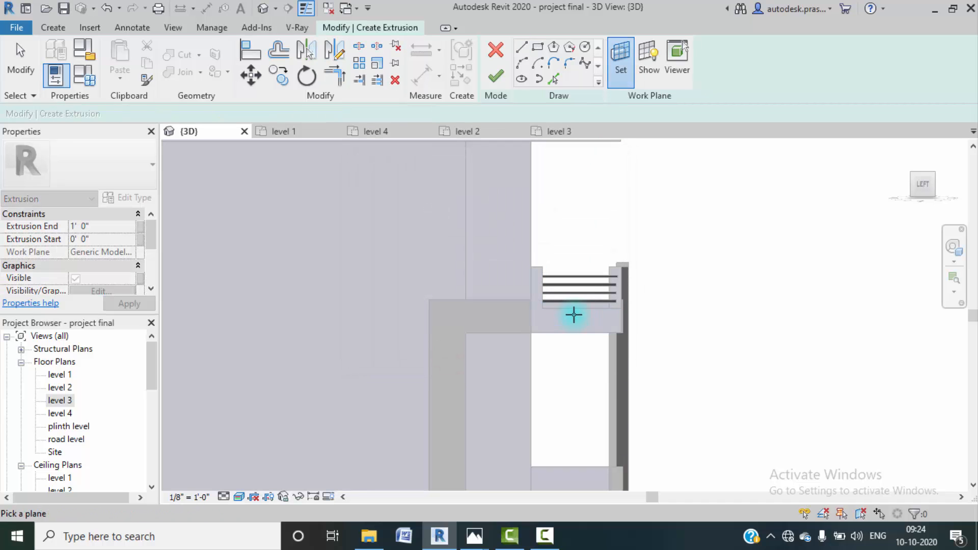
{"action": "left_click", "coordinate": [646, 65]}
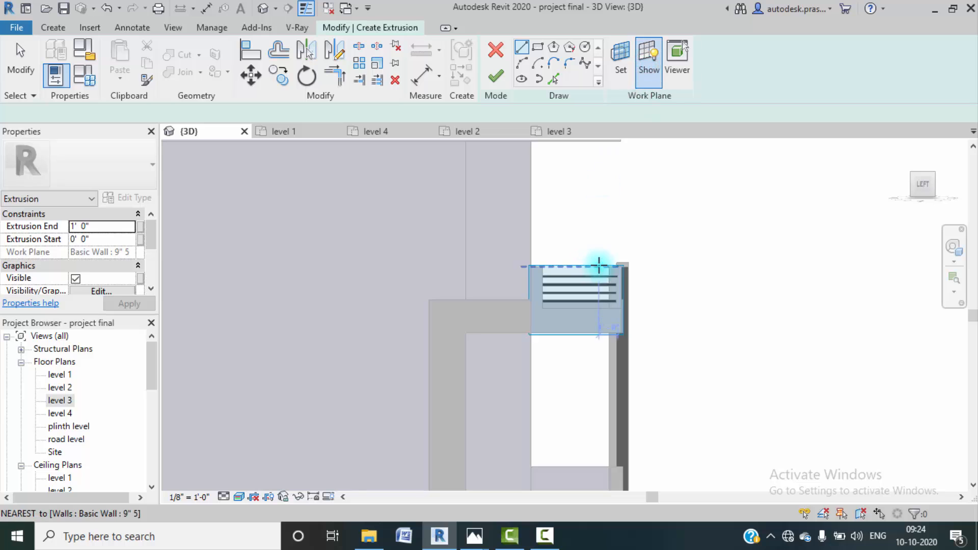
- Sketch a thin rectangle above the side railing, from the front strip's outer edge back to the main building wall
{"action": "scroll", "coordinate": [599, 264], "scroll_direction": "up", "scroll_amount": 4}
{"action": "left_click", "coordinate": [537, 47]}
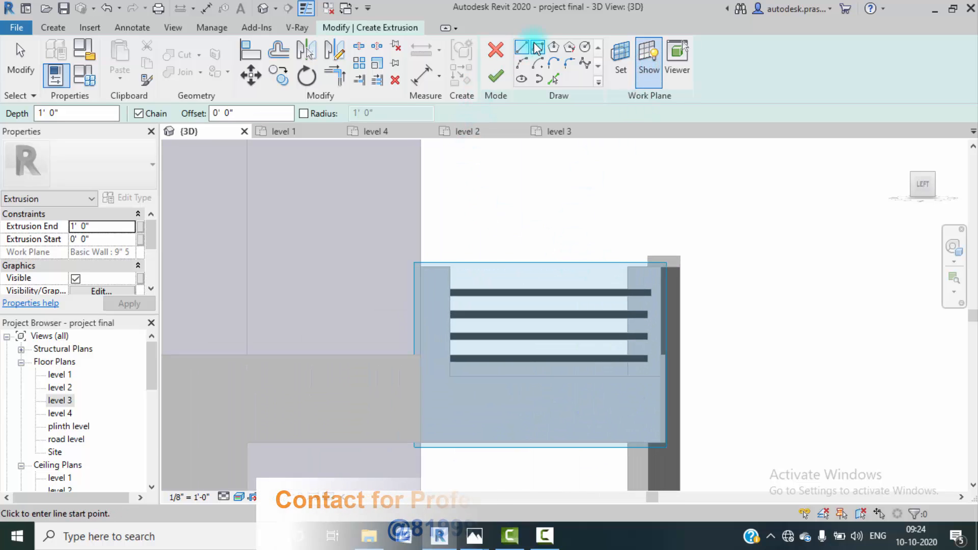
{"action": "scroll", "coordinate": [663, 267], "scroll_direction": "up", "scroll_amount": 2}
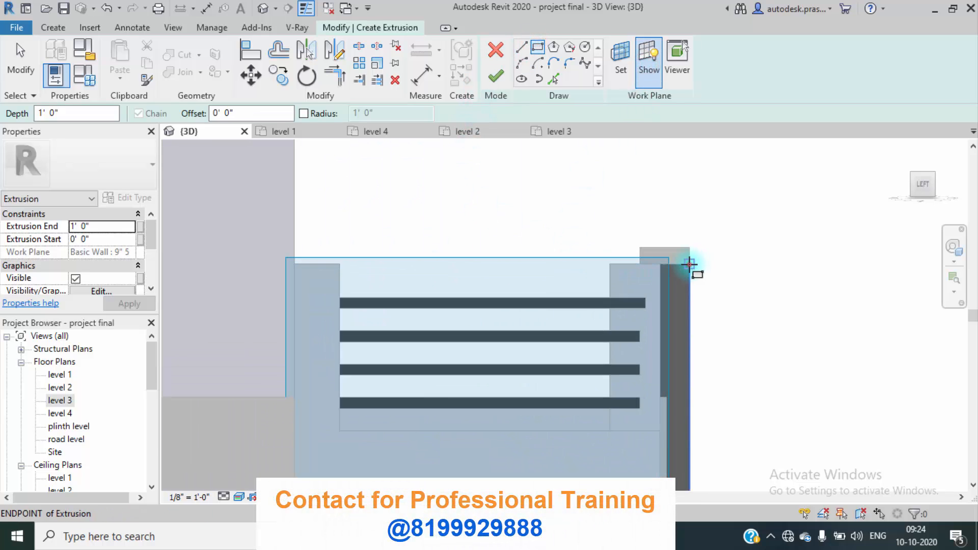
{"action": "left_click", "coordinate": [690, 263]}
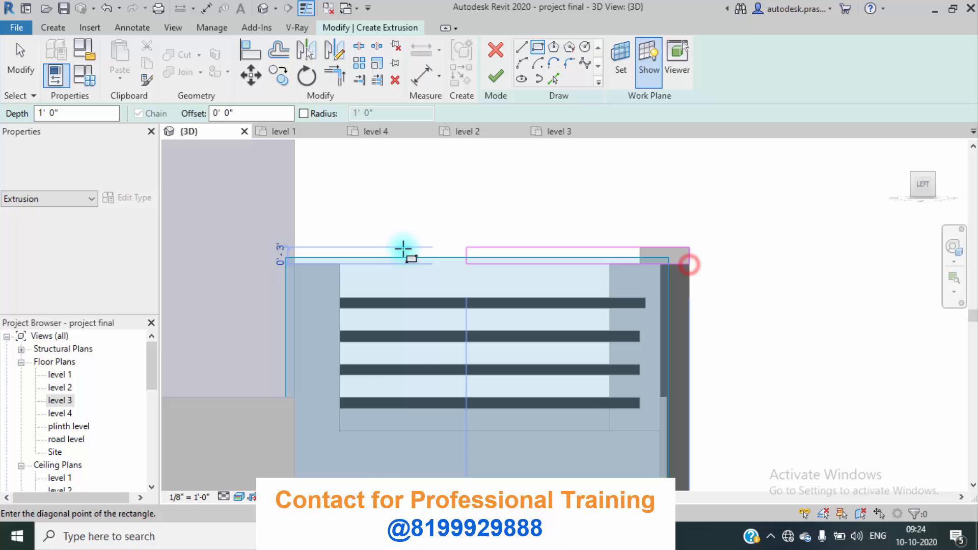
{"action": "left_click", "coordinate": [293, 247]}
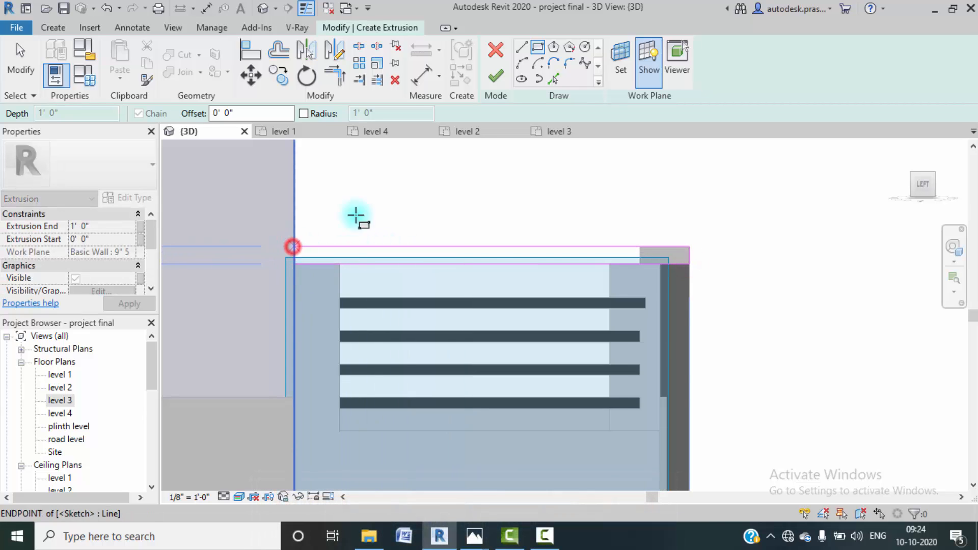
{"action": "key", "text": "Escape"}
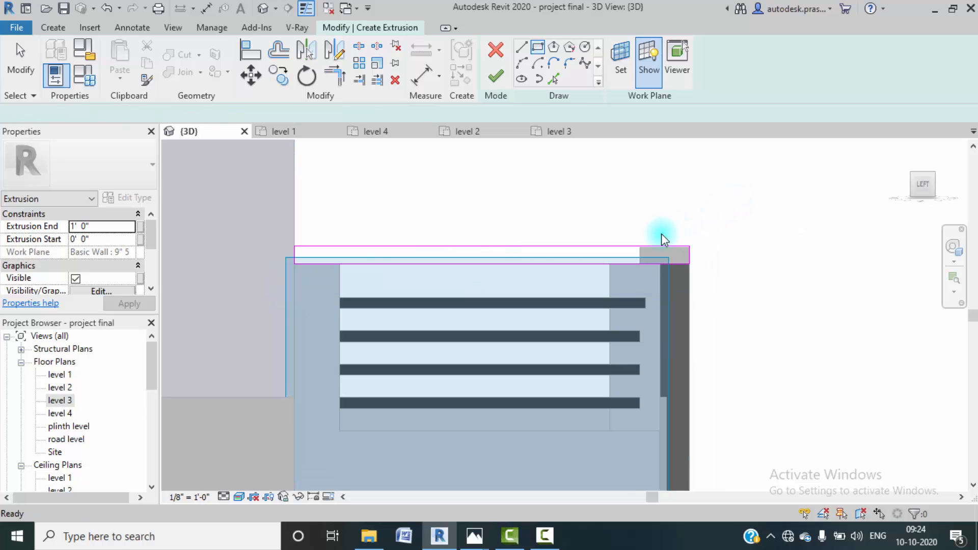
- Move the rectangle's upper line down to the top edge of the front strip
{"action": "scroll", "coordinate": [662, 234], "scroll_direction": "up", "scroll_amount": 3}
{"action": "left_click", "coordinate": [661, 262]}
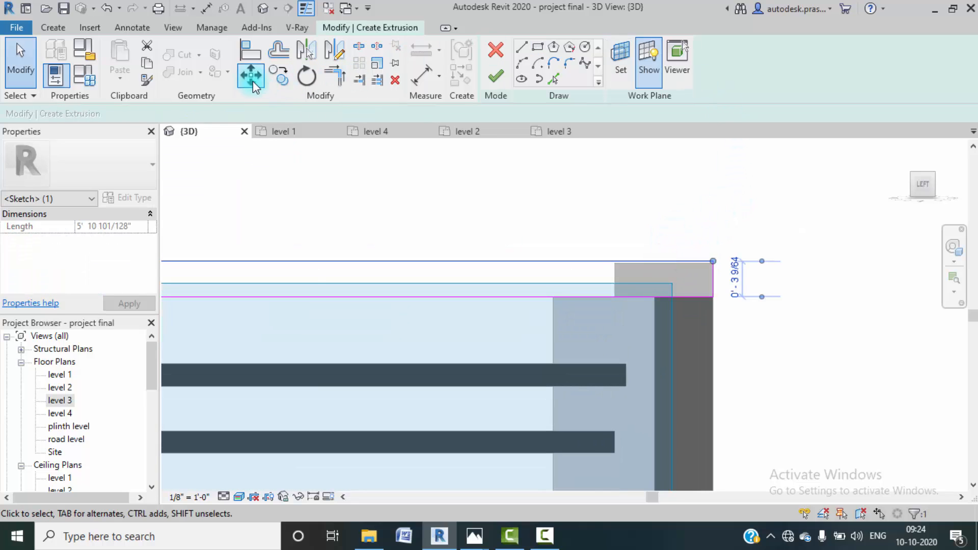
{"action": "scroll", "coordinate": [717, 258], "scroll_direction": "up", "scroll_amount": 2}
{"action": "scroll", "coordinate": [723, 273], "scroll_direction": "up", "scroll_amount": 2}
{"action": "key", "text": "m"}
{"action": "key", "text": "v"}
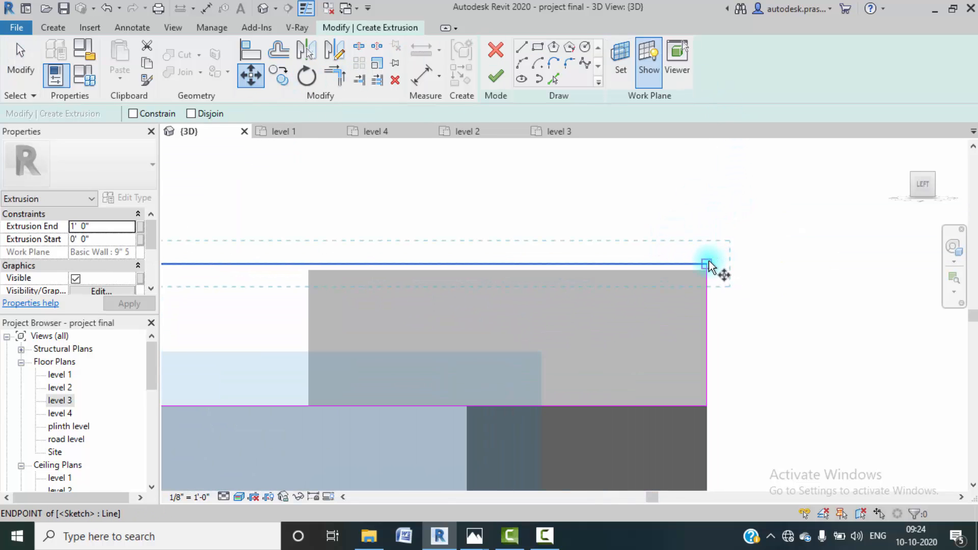
{"action": "left_click", "coordinate": [707, 265]}
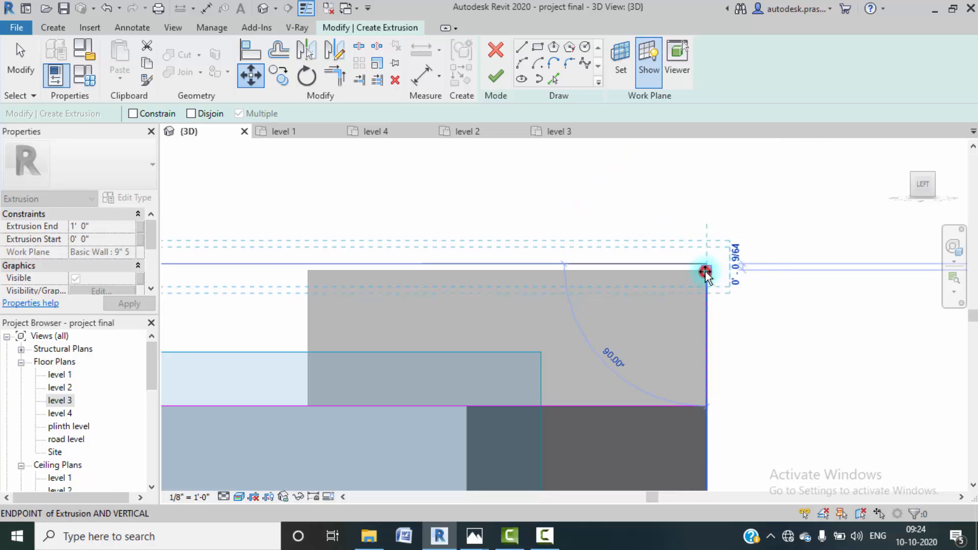
{"action": "left_click", "coordinate": [768, 258]}
- Finish the side rail cap extrusion with a 1' 0" depth
{"action": "scroll", "coordinate": [769, 257], "scroll_direction": "down", "scroll_amount": 5}
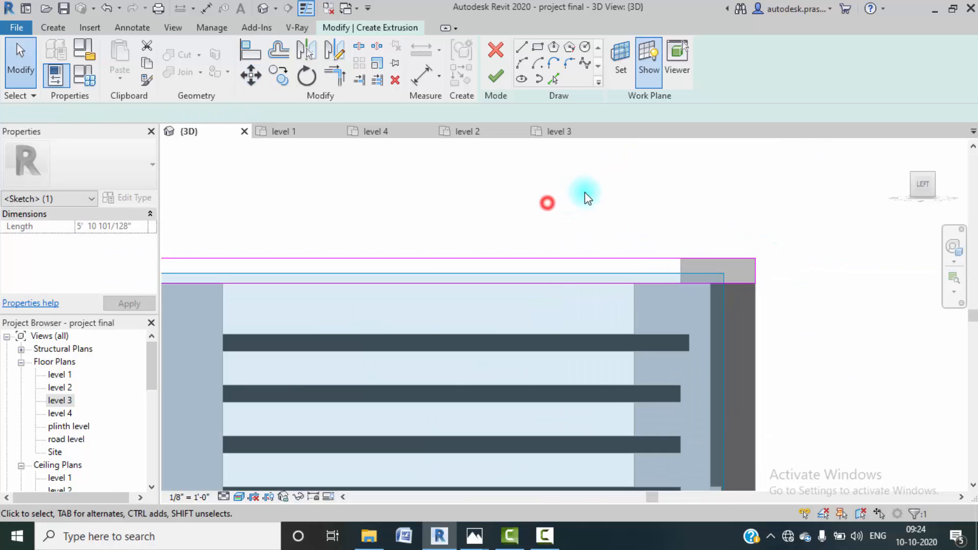
{"action": "scroll", "coordinate": [592, 199], "scroll_direction": "down", "scroll_amount": 4}
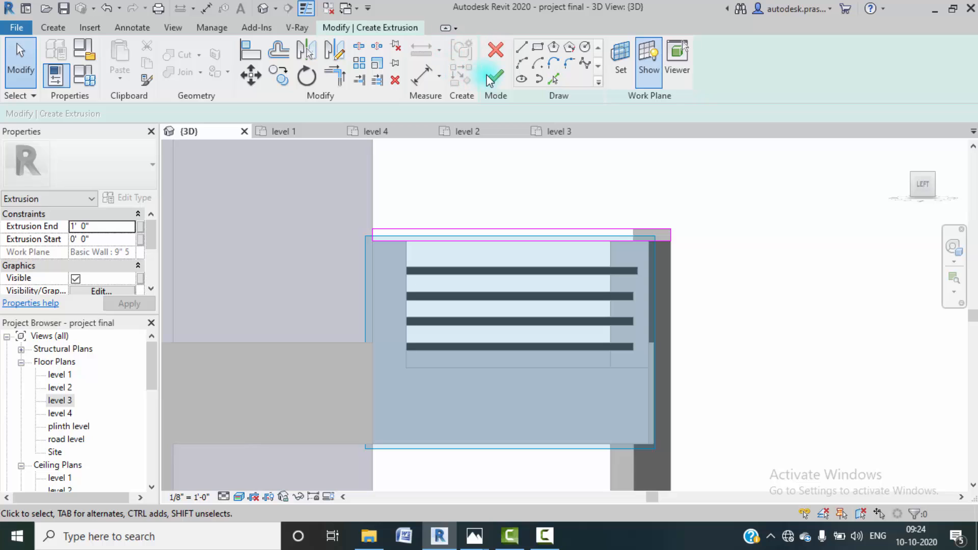
{"action": "left_click", "coordinate": [489, 76]}
{"action": "scroll", "coordinate": [570, 191], "scroll_direction": "down", "scroll_amount": 2}
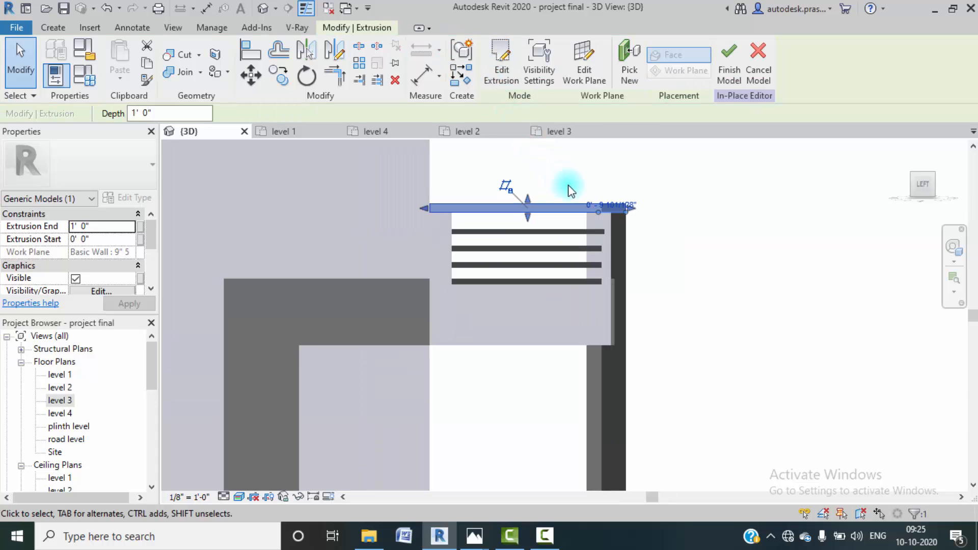
{"action": "middle_click_drag", "start_coordinate": [681, 207], "coordinate": [545, 258], "text": "shift"}
- In the front elevation, shorten the diagonal strip's upper horizontal end inward from the balcony's outer wall edge
{"action": "left_click", "coordinate": [511, 273]}
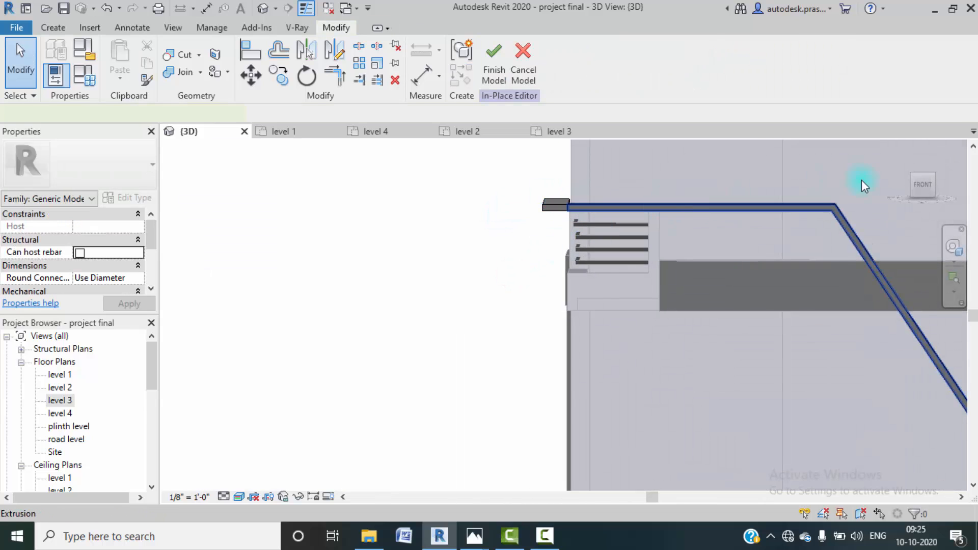
{"action": "left_click", "coordinate": [925, 192]}
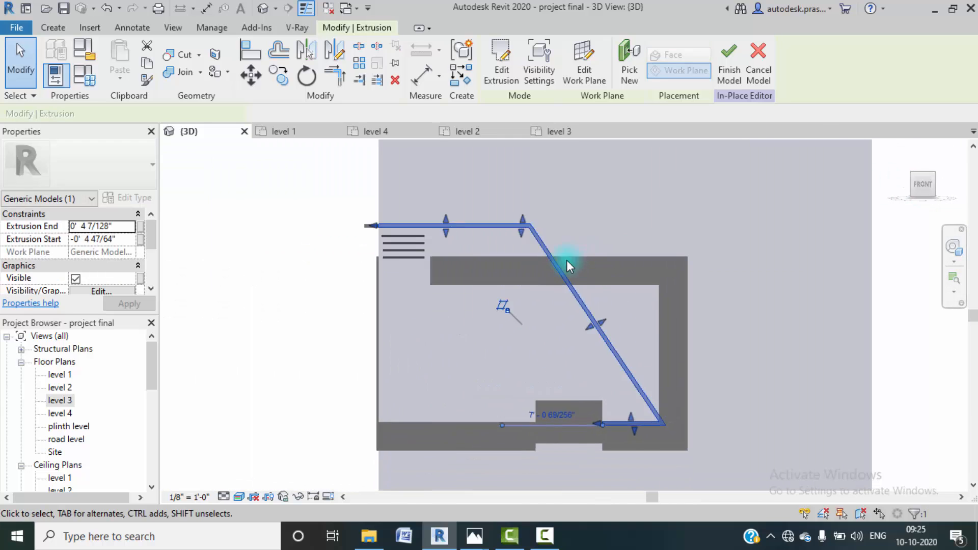
{"action": "scroll", "coordinate": [400, 221], "scroll_direction": "up", "scroll_amount": 5}
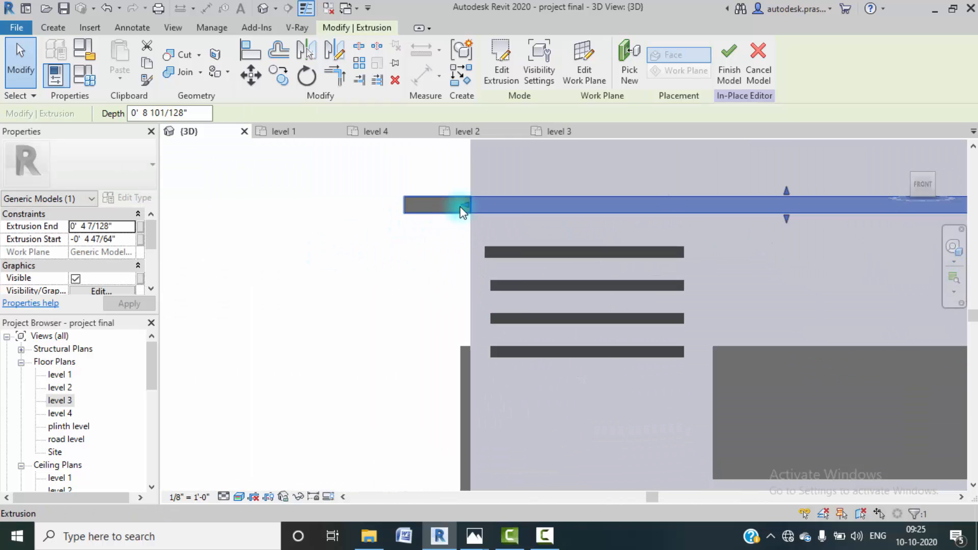
{"action": "left_click_drag", "start_coordinate": [466, 204], "coordinate": [478, 209]}
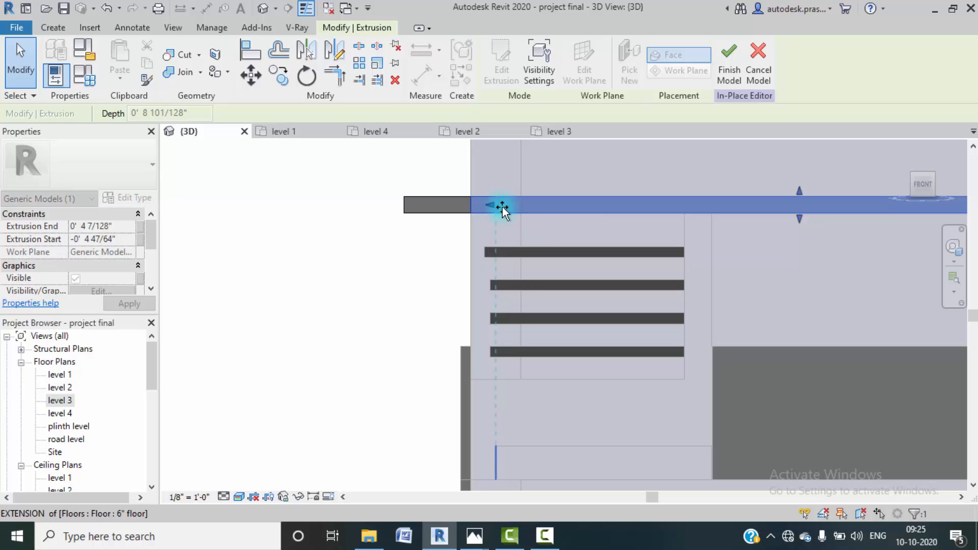
{"action": "mouse_move", "coordinate": [503, 207]}
{"action": "left_mouse_down"}
{"action": "mouse_move", "coordinate": [530, 206]}
{"action": "mouse_move", "coordinate": [501, 208]}
{"action": "mouse_move", "coordinate": [511, 209]}
{"action": "left_mouse_up"}
{"action": "left_click", "coordinate": [376, 265]}
- Extend the side cap extrusion inward to a start of -0' 9" and pull its outer end flush with the wall's outer face
{"action": "left_click", "coordinate": [430, 203]}
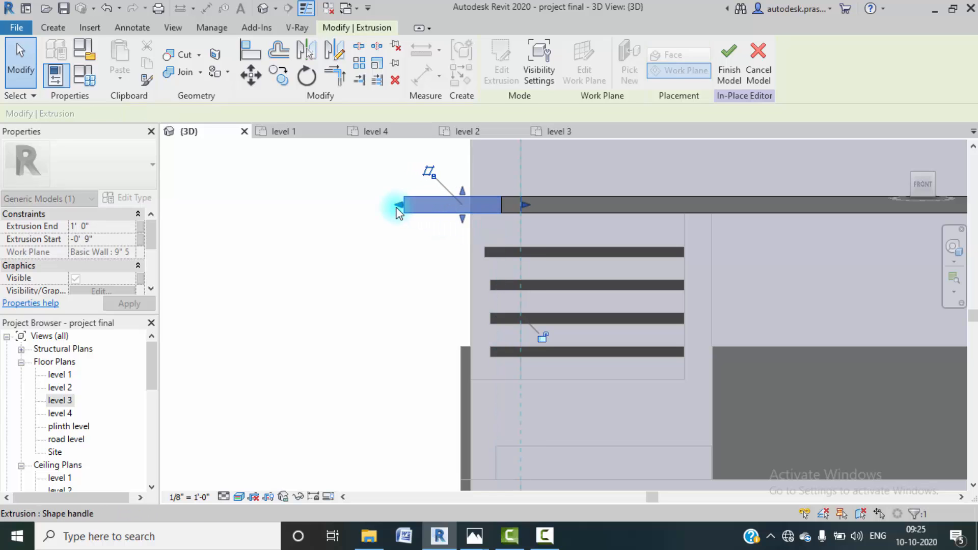
{"action": "left_click_drag", "start_coordinate": [399, 205], "coordinate": [468, 209]}
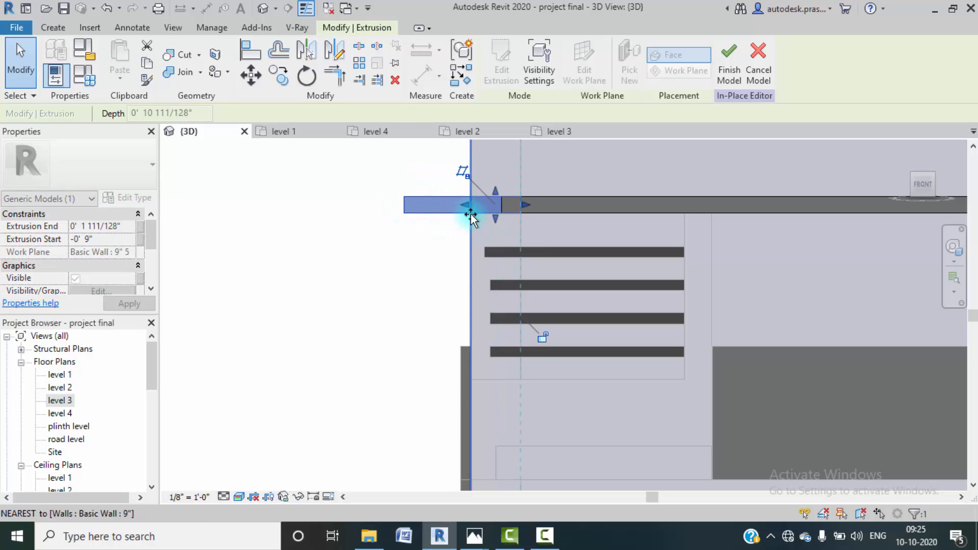
{"action": "left_click", "coordinate": [397, 235]}
{"action": "middle_click_drag", "start_coordinate": [395, 228], "coordinate": [572, 267], "text": "shift"}
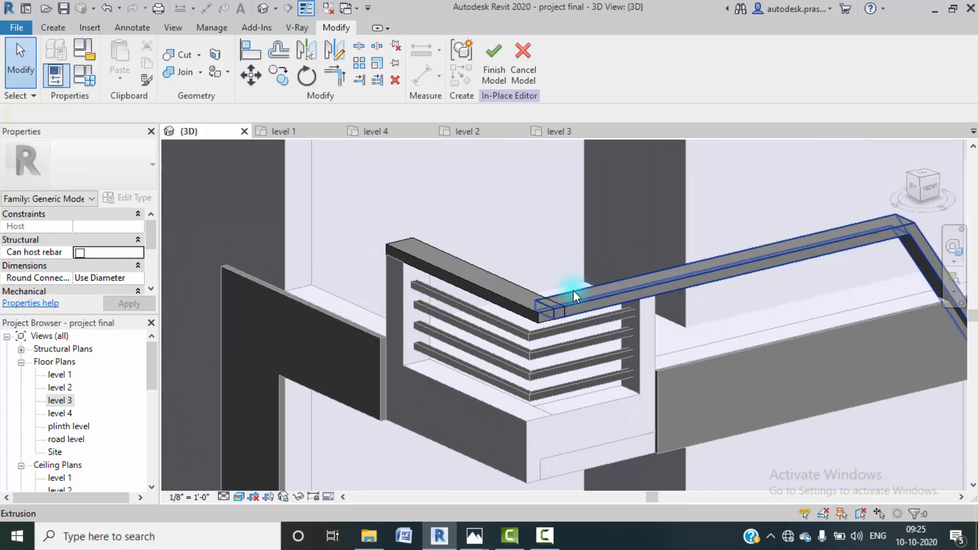
- Pull the front strip's end back to the inner edge of the side cap so they meet at the balcony corner
{"action": "left_click", "coordinate": [574, 291]}
{"action": "scroll", "coordinate": [561, 298], "scroll_direction": "up", "scroll_amount": 5}
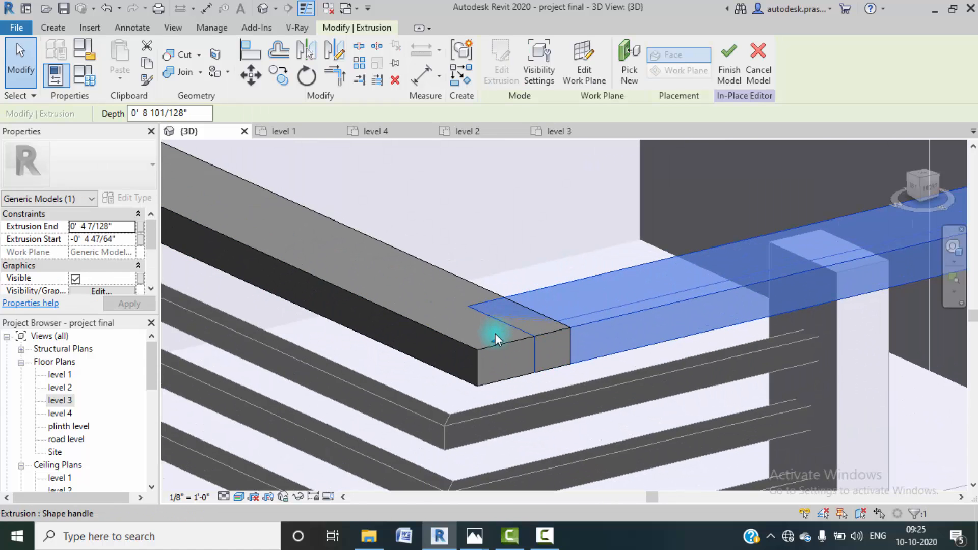
{"action": "left_click_drag", "start_coordinate": [495, 336], "coordinate": [540, 321]}
{"action": "left_click", "coordinate": [555, 238]}
{"action": "scroll", "coordinate": [556, 238], "scroll_direction": "down", "scroll_amount": 5}
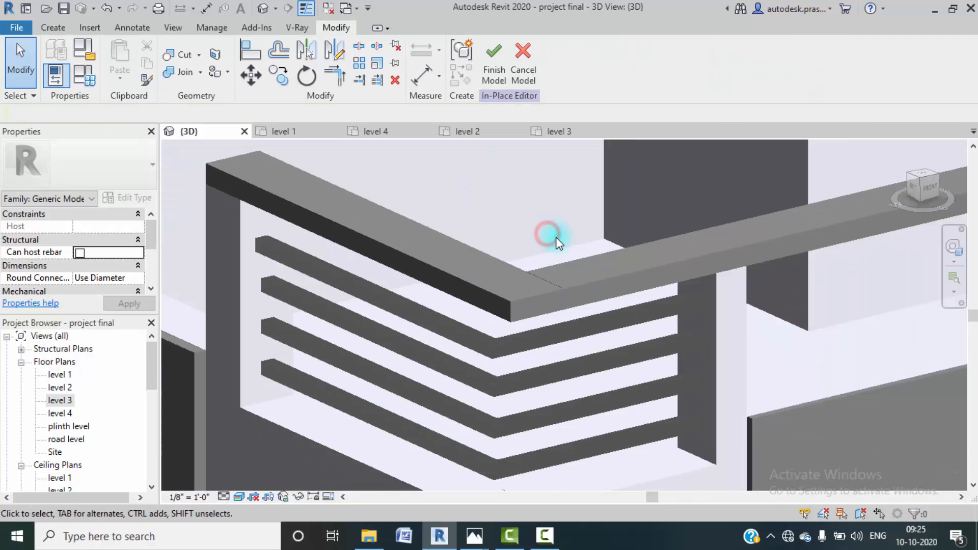
- Check the joined strip and side cap on the facade, and finish the in-place model
{"action": "scroll", "coordinate": [555, 236], "scroll_direction": "down", "scroll_amount": 4}
{"action": "middle_click_drag", "start_coordinate": [569, 365], "coordinate": [571, 320]}
{"action": "scroll", "coordinate": [570, 336], "scroll_direction": "down", "scroll_amount": 2}
{"action": "scroll", "coordinate": [583, 330], "scroll_direction": "down", "scroll_amount": 3}
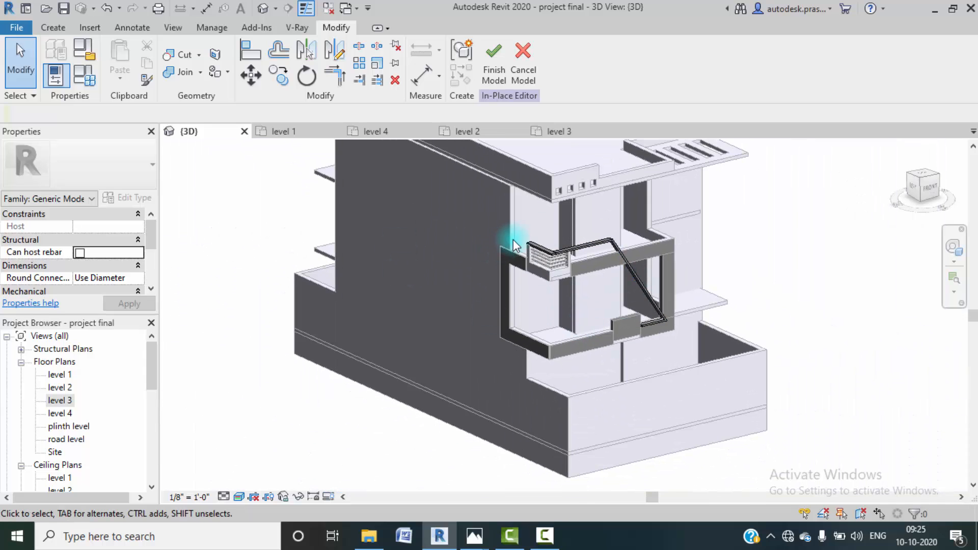
{"action": "scroll", "coordinate": [513, 242], "scroll_direction": "up", "scroll_amount": 4}
{"action": "scroll", "coordinate": [840, 239], "scroll_direction": "down", "scroll_amount": 2}
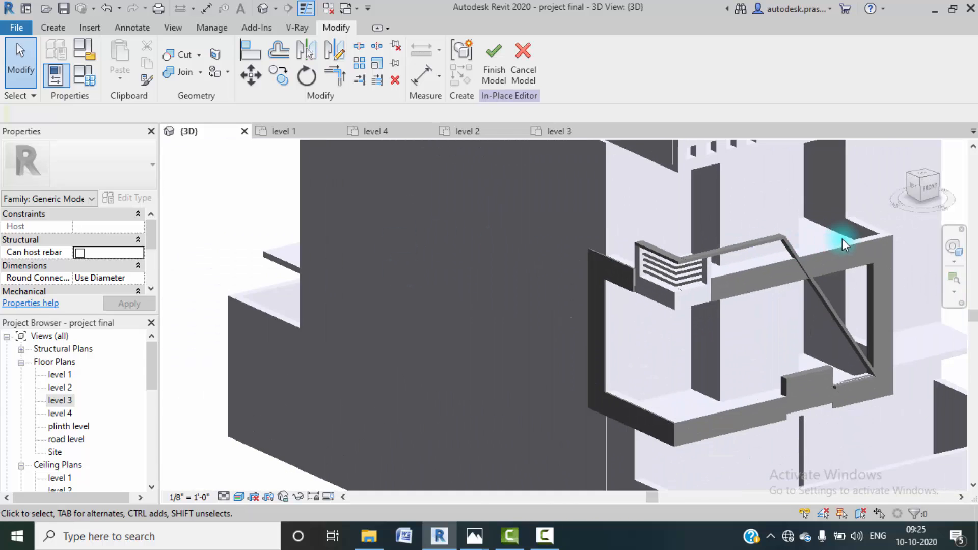
{"action": "middle_click_drag", "start_coordinate": [842, 239], "coordinate": [761, 255]}
{"action": "left_click", "coordinate": [492, 69]}
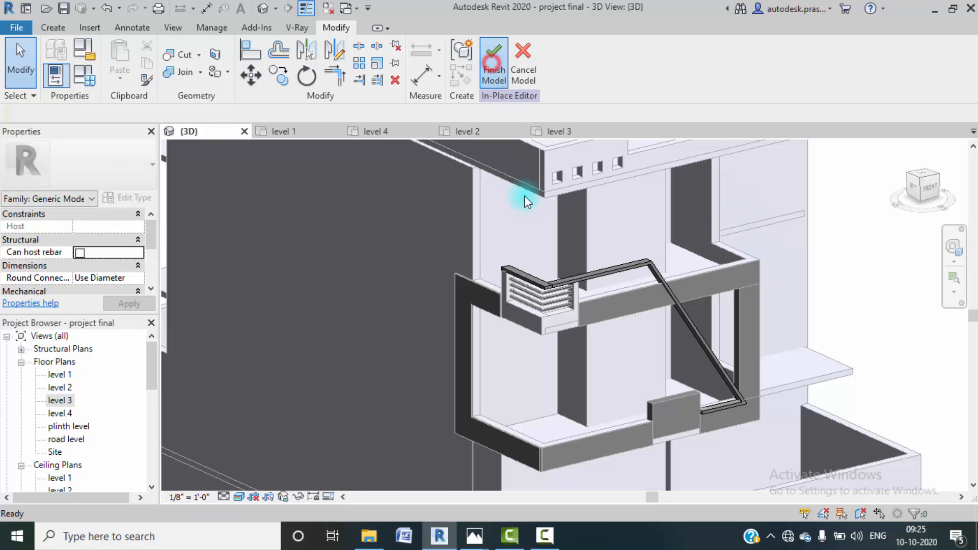
{"action": "scroll", "coordinate": [551, 240], "scroll_direction": "down", "scroll_amount": 4}
{"action": "scroll", "coordinate": [574, 288], "scroll_direction": "down", "scroll_amount": 4}
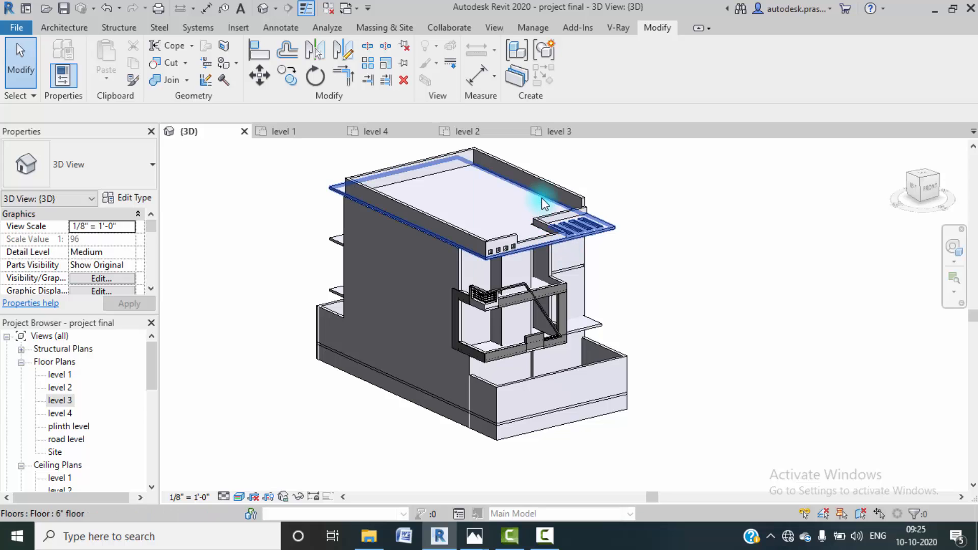
{"action": "scroll", "coordinate": [555, 188], "scroll_direction": "up", "scroll_amount": 2}
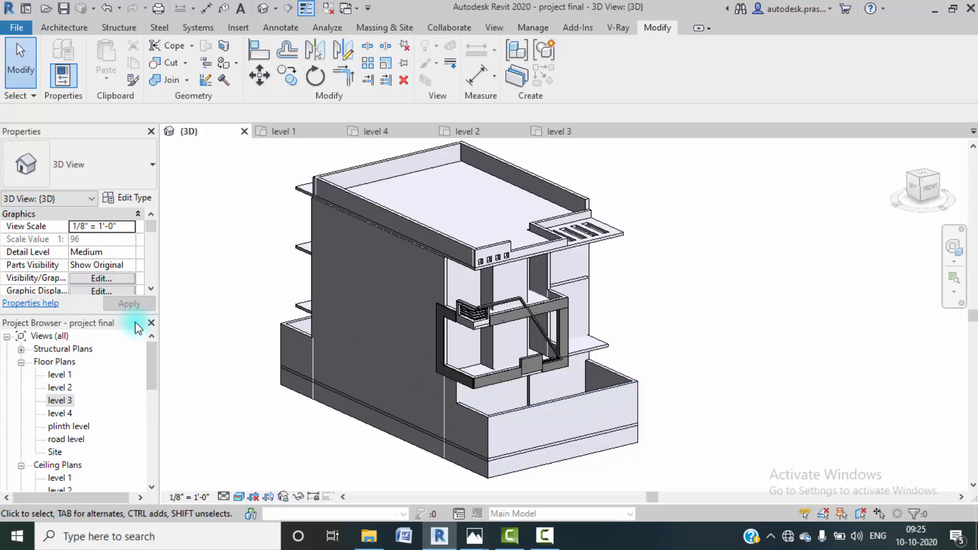
{"action": "scroll", "coordinate": [547, 222], "scroll_direction": "up", "scroll_amount": 2}
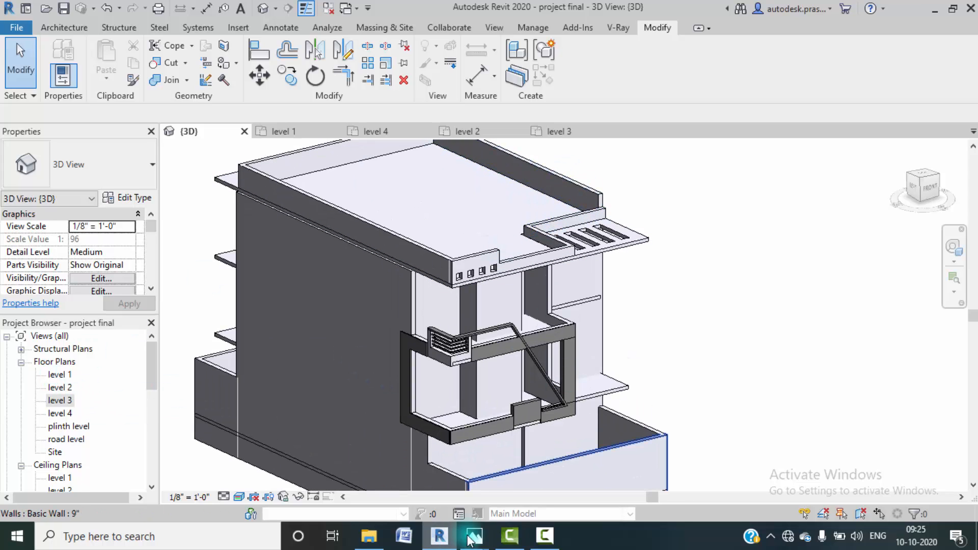
- Check the facade against the reference rendering, and open the level 4 floor plan around the drawing/dining area and slotted balcony slab
{"action": "mouse_move", "coordinate": [474, 539]}
{"action": "left_click", "coordinate": [423, 476]}
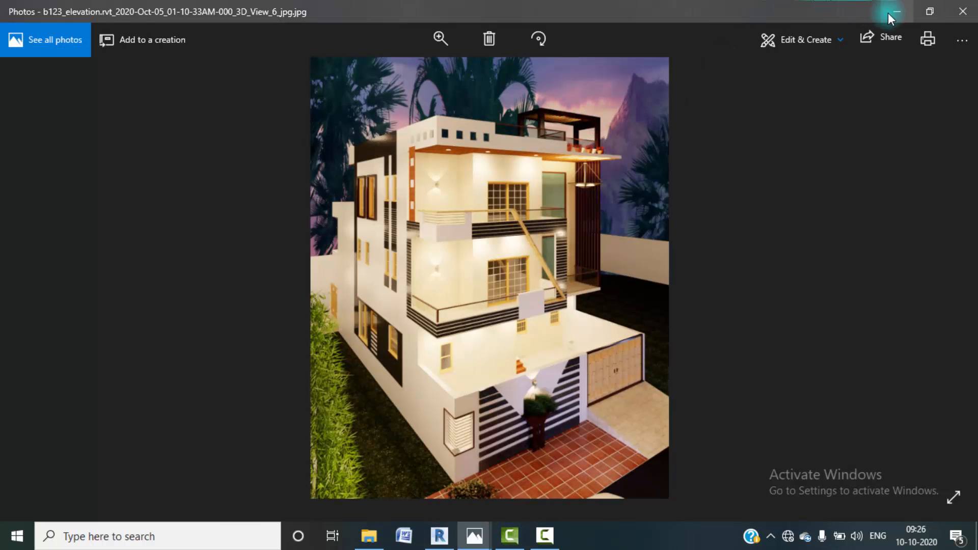
{"action": "left_click", "coordinate": [891, 13]}
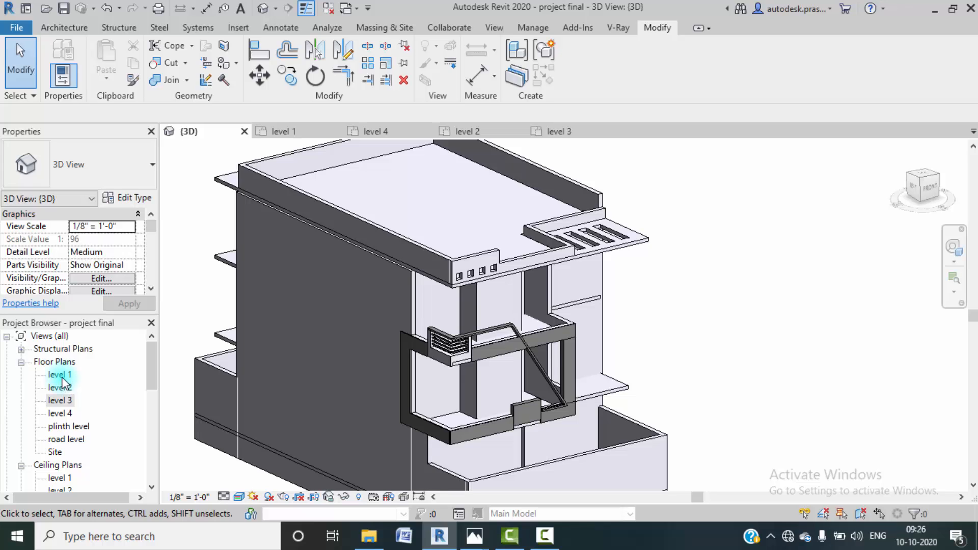
{"action": "double_click", "coordinate": [68, 414]}
{"action": "scroll", "coordinate": [335, 342], "scroll_direction": "down", "scroll_amount": 5}
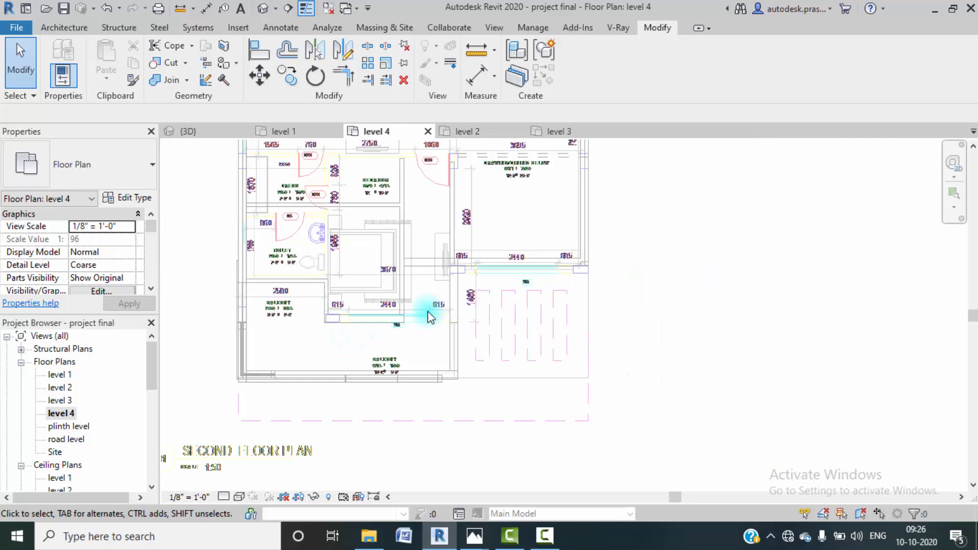
{"action": "mouse_move", "coordinate": [428, 312]}
{"action": "middle_mouse_down"}
{"action": "mouse_move", "coordinate": [412, 349]}
{"action": "mouse_move", "coordinate": [400, 341]}
{"action": "mouse_move", "coordinate": [438, 324]}
{"action": "mouse_move", "coordinate": [432, 307]}
{"action": "middle_mouse_up"}
{"action": "scroll", "coordinate": [428, 317], "scroll_direction": "up", "scroll_amount": 4}
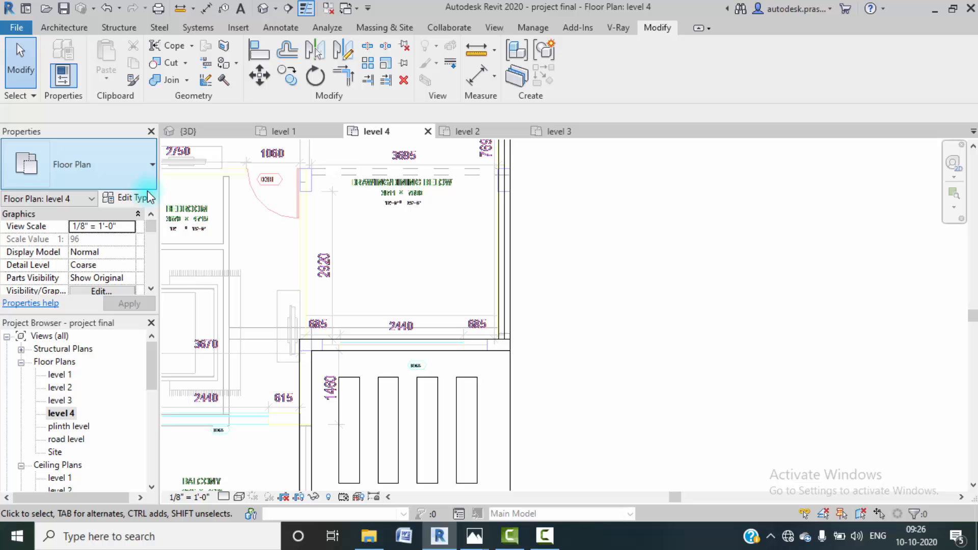
- Start a new in-place model on level 4 in the Generic Models category, accepting the default name
{"action": "left_click", "coordinate": [63, 32]}
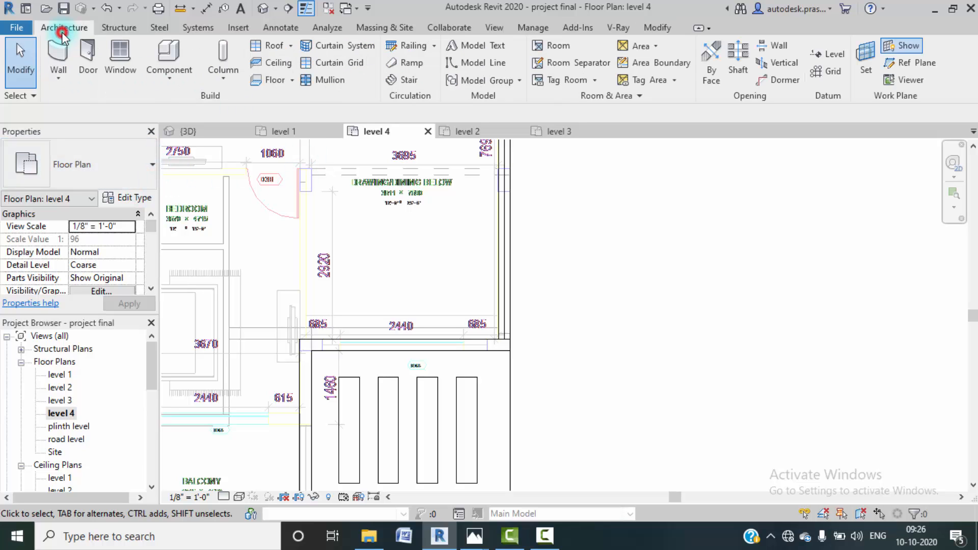
{"action": "left_click", "coordinate": [163, 80]}
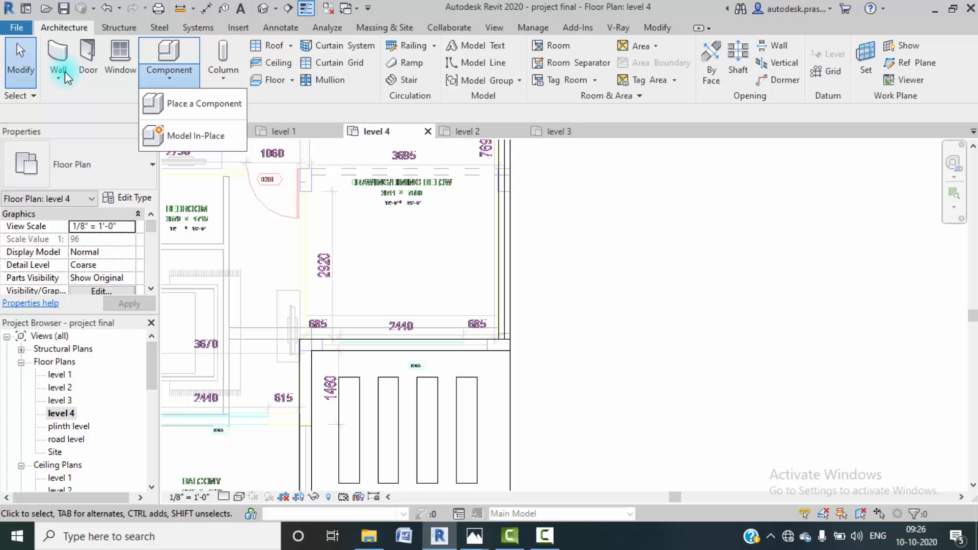
{"action": "left_click", "coordinate": [165, 79]}
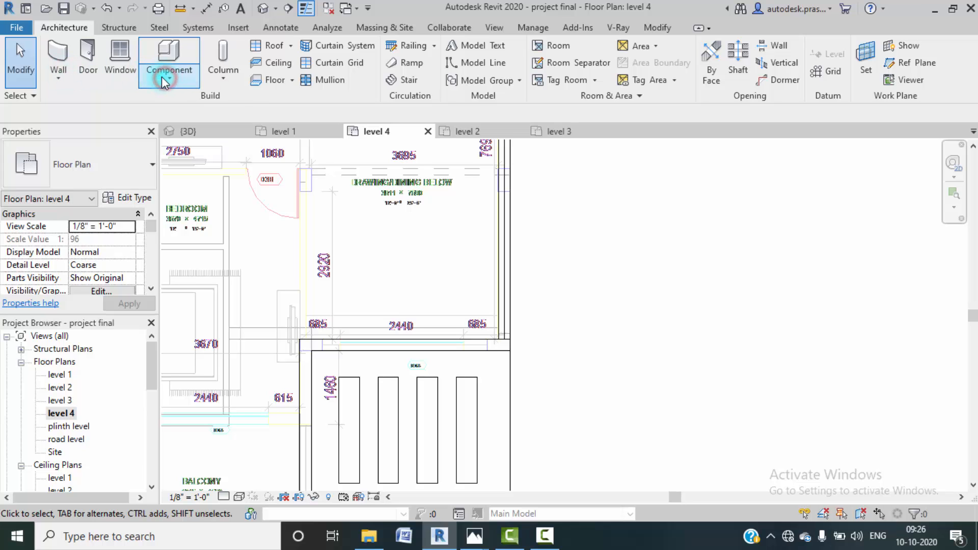
{"action": "left_click", "coordinate": [162, 78]}
{"action": "left_click", "coordinate": [184, 137]}
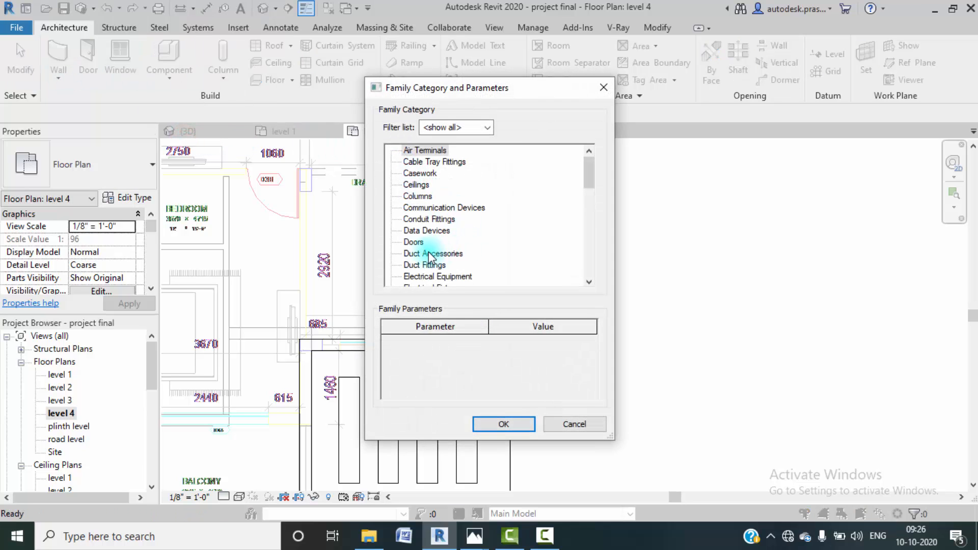
{"action": "scroll", "coordinate": [431, 252], "scroll_direction": "down", "scroll_amount": 3}
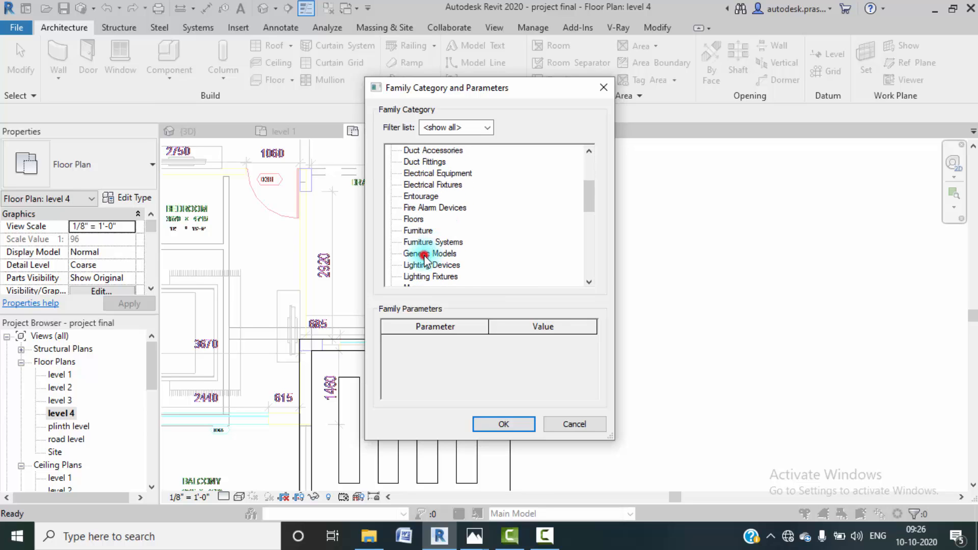
{"action": "left_click", "coordinate": [485, 421]}
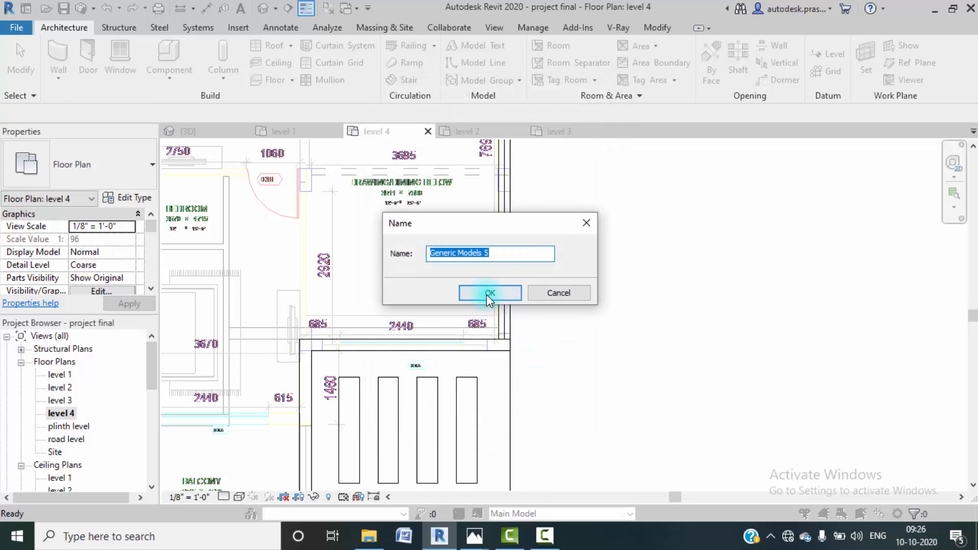
{"action": "left_click", "coordinate": [489, 294]}
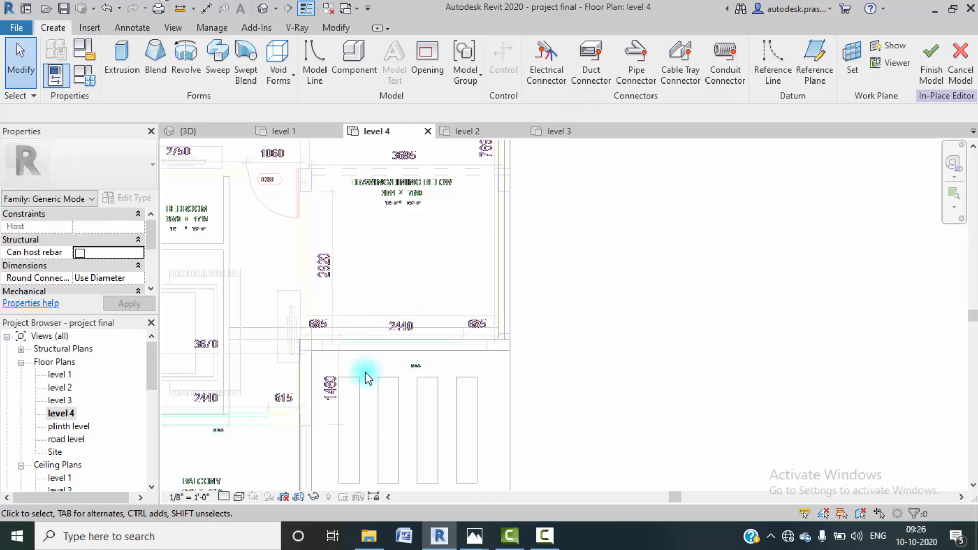
- Consult the rendering's rooftop frame, and sketch an extrusion profile about 9" square at the drawing/dining room's front-left wall corner
{"action": "mouse_move", "coordinate": [474, 538]}
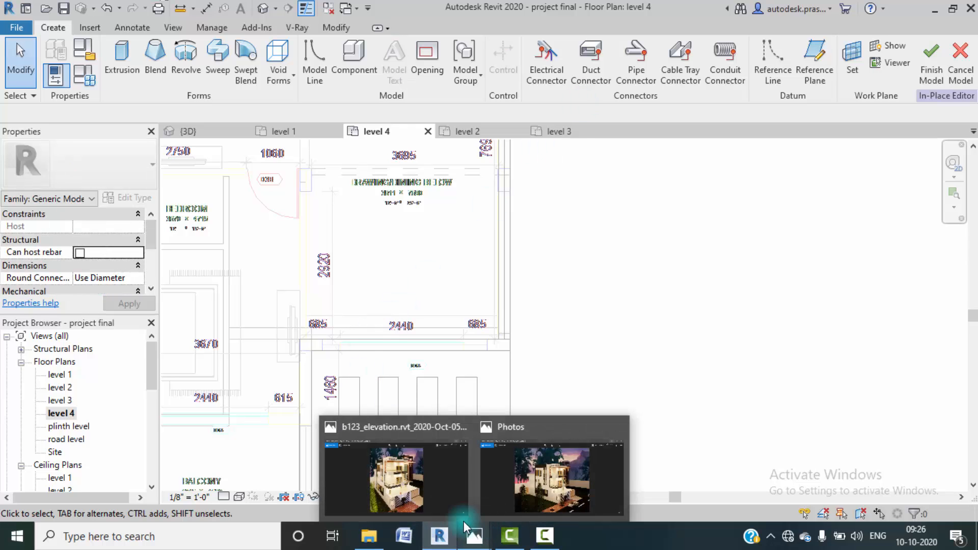
{"action": "left_click", "coordinate": [397, 468]}
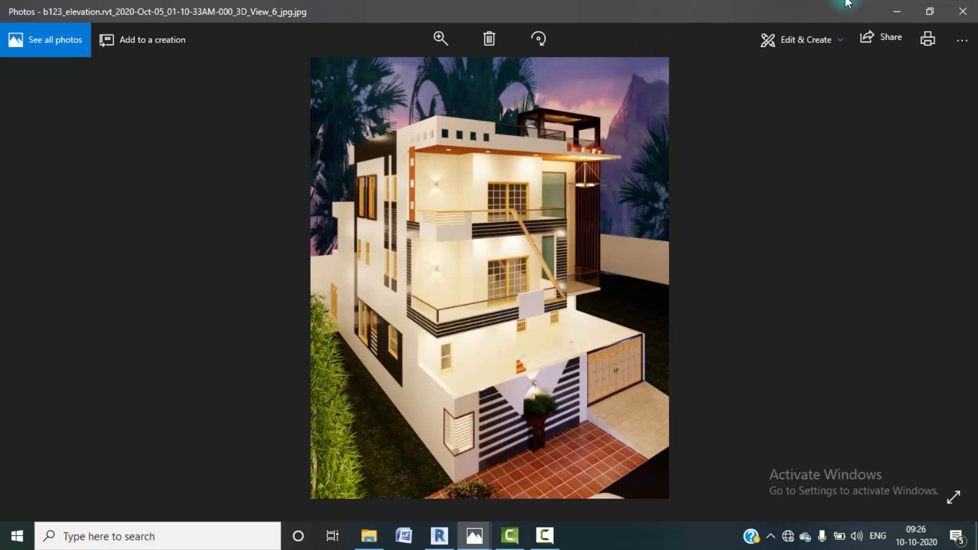
{"action": "left_click", "coordinate": [898, 11]}
{"action": "middle_click_drag", "start_coordinate": [312, 342], "coordinate": [338, 342]}
{"action": "middle_click_drag", "start_coordinate": [333, 300], "coordinate": [333, 322]}
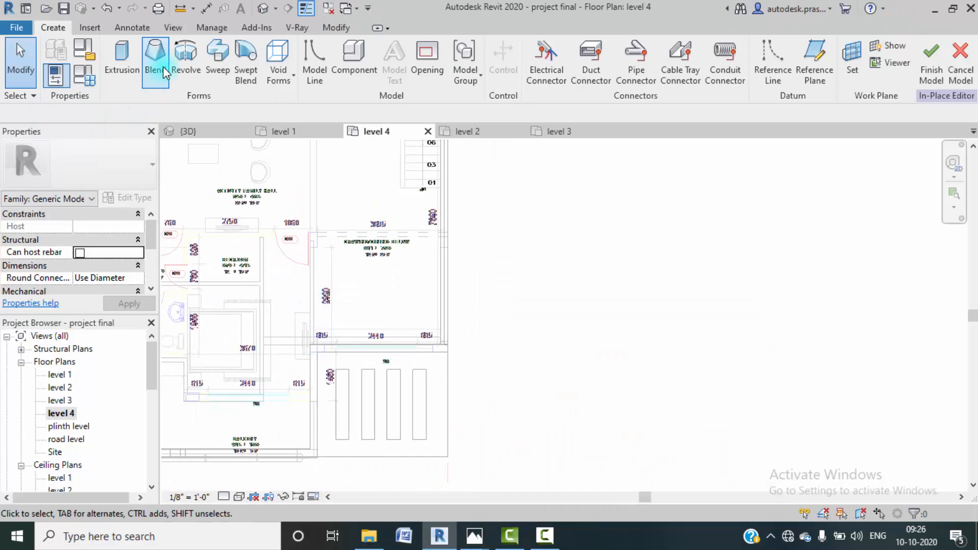
{"action": "left_click", "coordinate": [124, 69]}
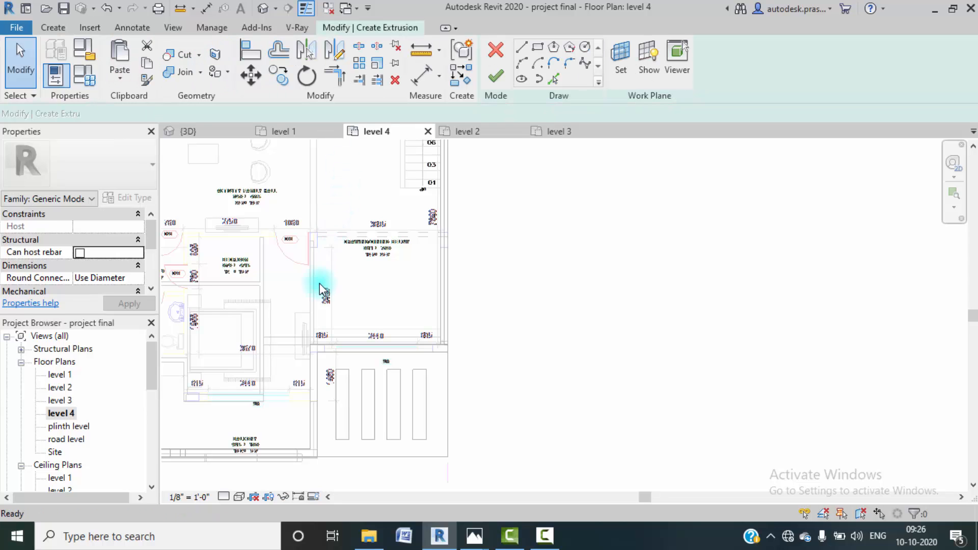
{"action": "scroll", "coordinate": [313, 341], "scroll_direction": "up", "scroll_amount": 3}
{"action": "scroll", "coordinate": [316, 341], "scroll_direction": "up", "scroll_amount": 3}
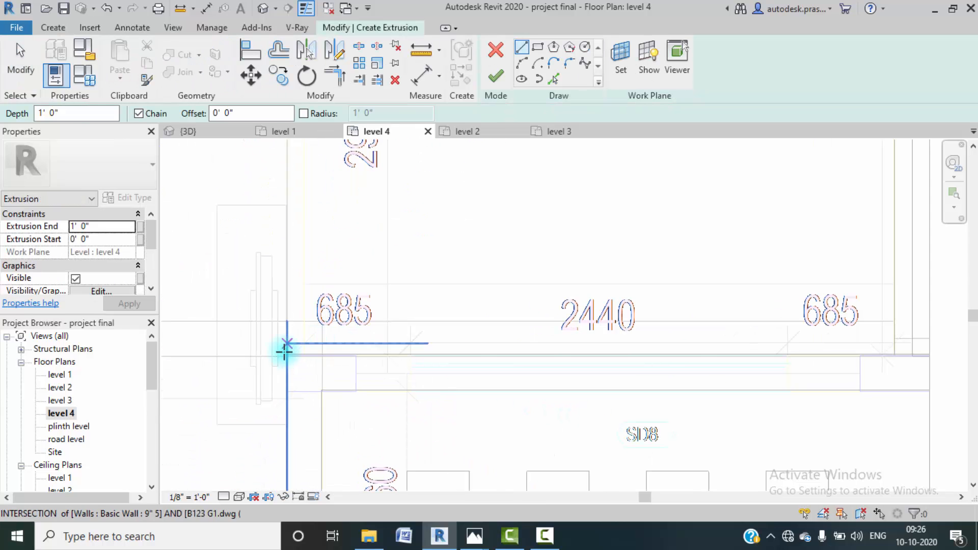
{"action": "left_click", "coordinate": [537, 49]}
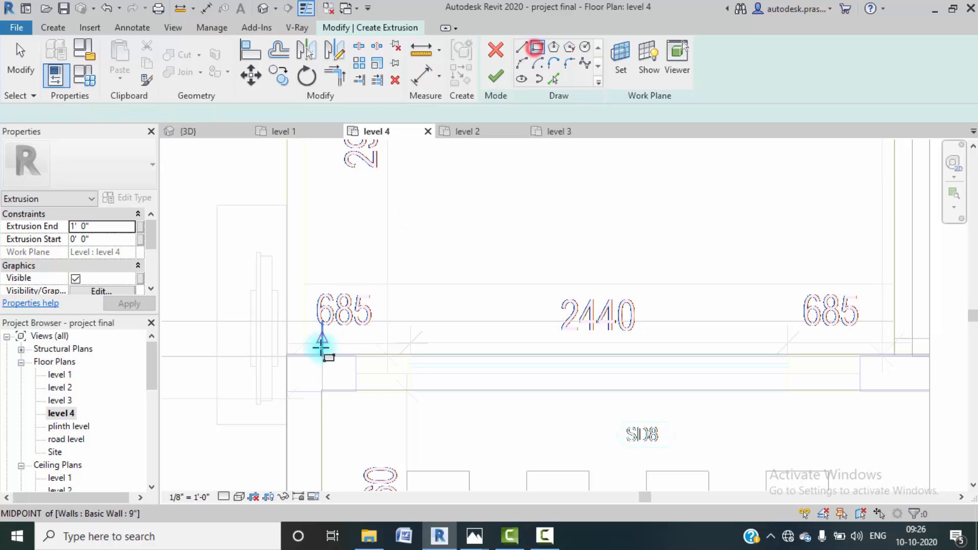
{"action": "left_click", "coordinate": [289, 355]}
{"action": "left_click", "coordinate": [323, 321]}
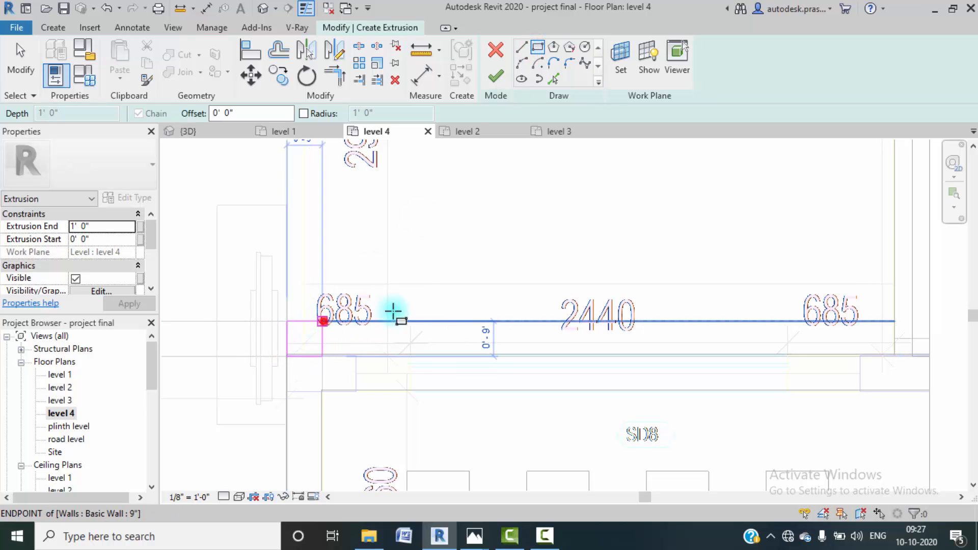
- Sketch a second column profile about 9" square at the drawing/dining room's front-right wall corner
{"action": "scroll", "coordinate": [465, 326], "scroll_direction": "down", "scroll_amount": 1}
{"action": "scroll", "coordinate": [663, 333], "scroll_direction": "up", "scroll_amount": 2}
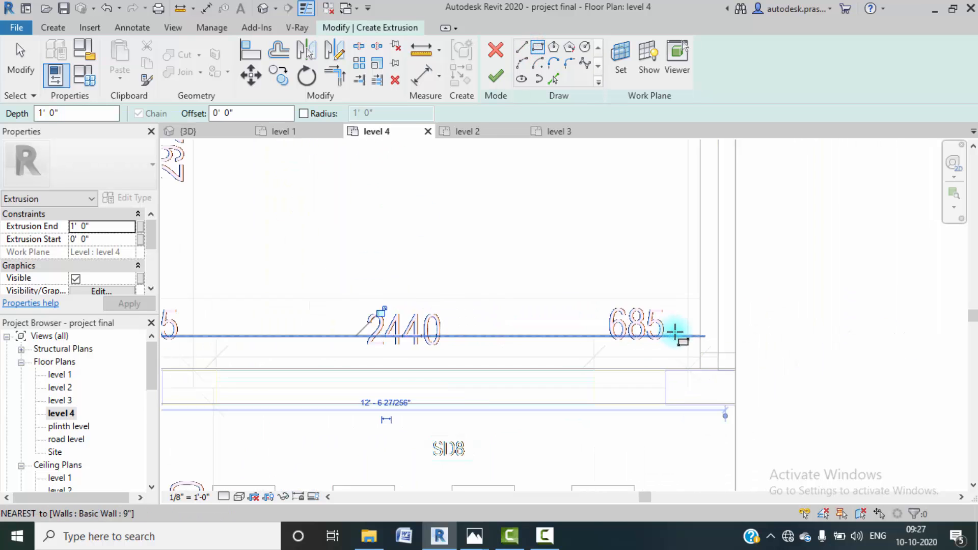
{"action": "left_click", "coordinate": [708, 339]}
{"action": "left_click", "coordinate": [665, 380]}
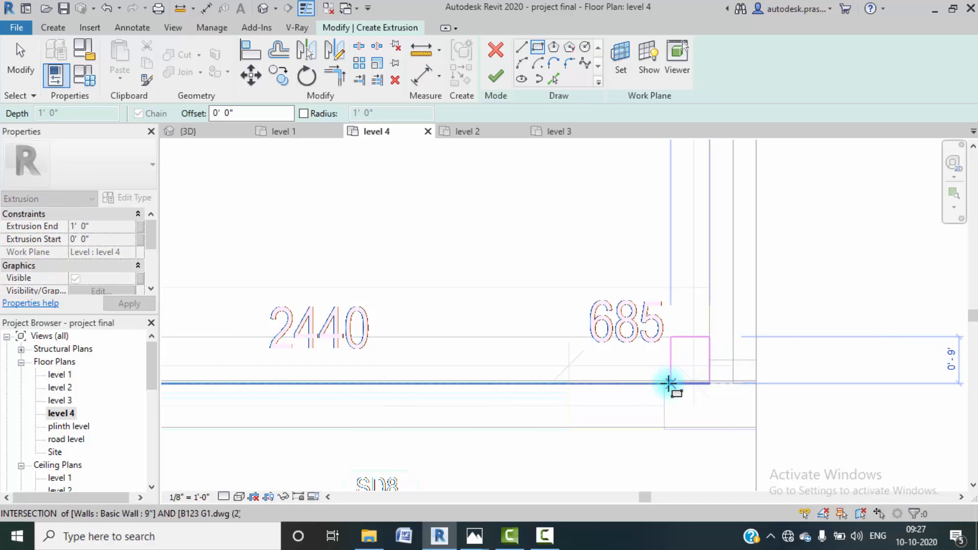
{"action": "scroll", "coordinate": [624, 325], "scroll_direction": "down", "scroll_amount": 3}
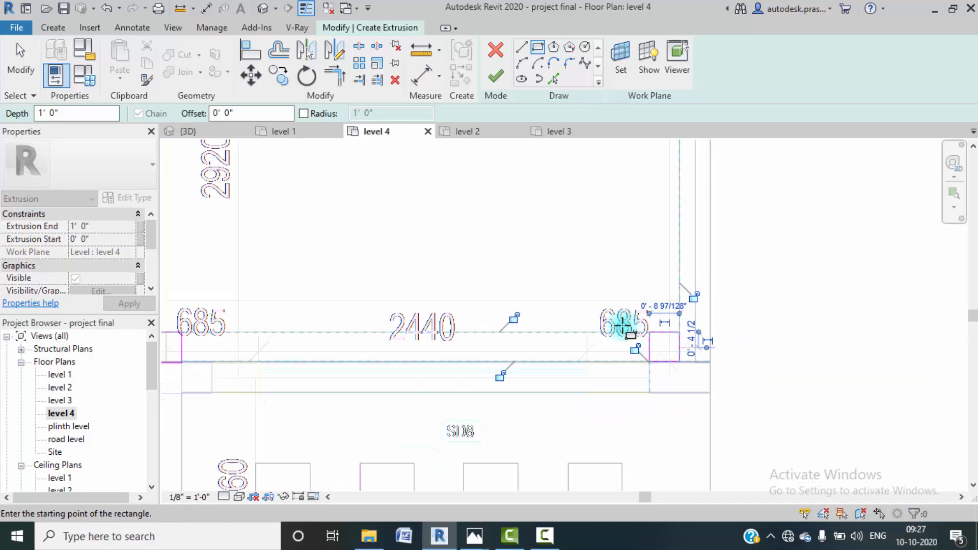
- Sketch a third column profile about 9" wide on the drawing/dining room's left wall line, behind the front-left square and level with the bedroom wall
{"action": "middle_click_drag", "start_coordinate": [425, 404], "coordinate": [426, 448]}
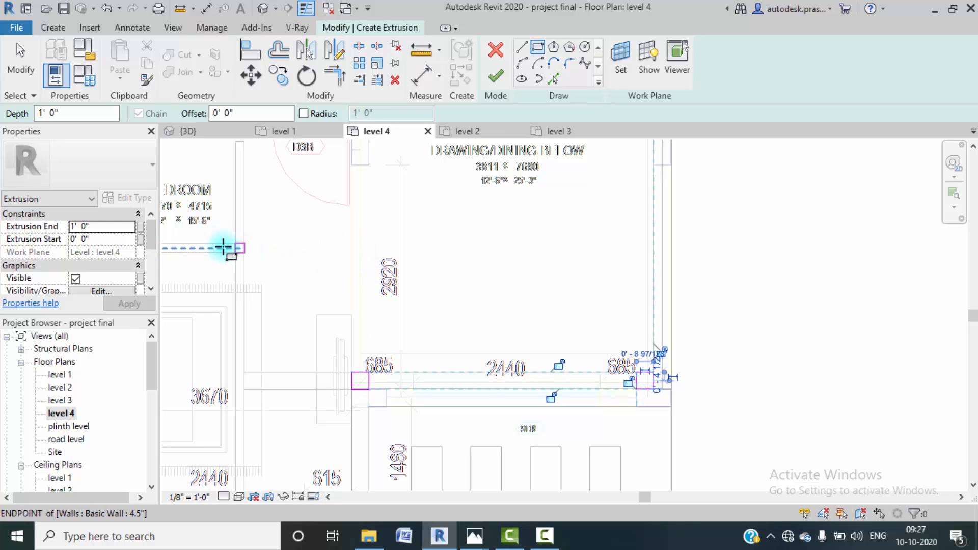
{"action": "left_click", "coordinate": [357, 244]}
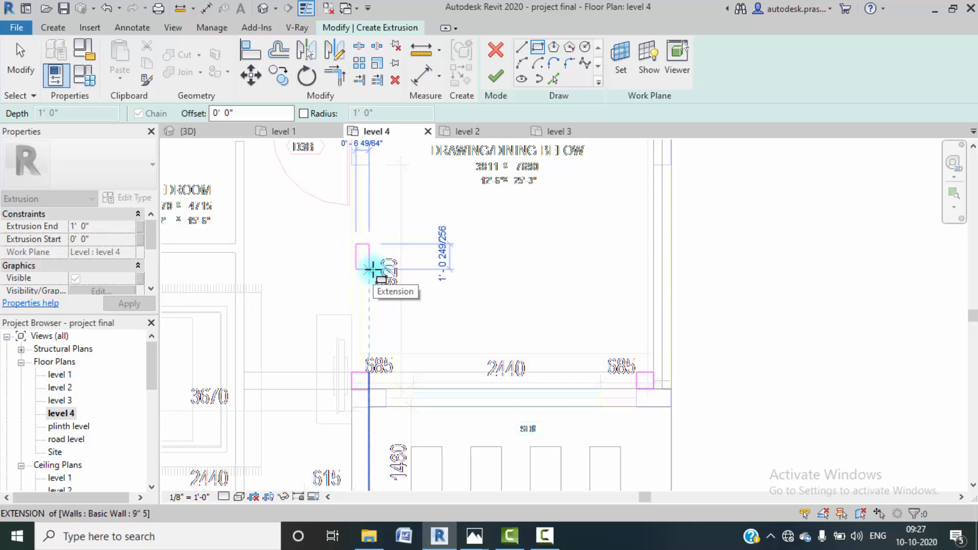
{"action": "key", "text": "Escape"}
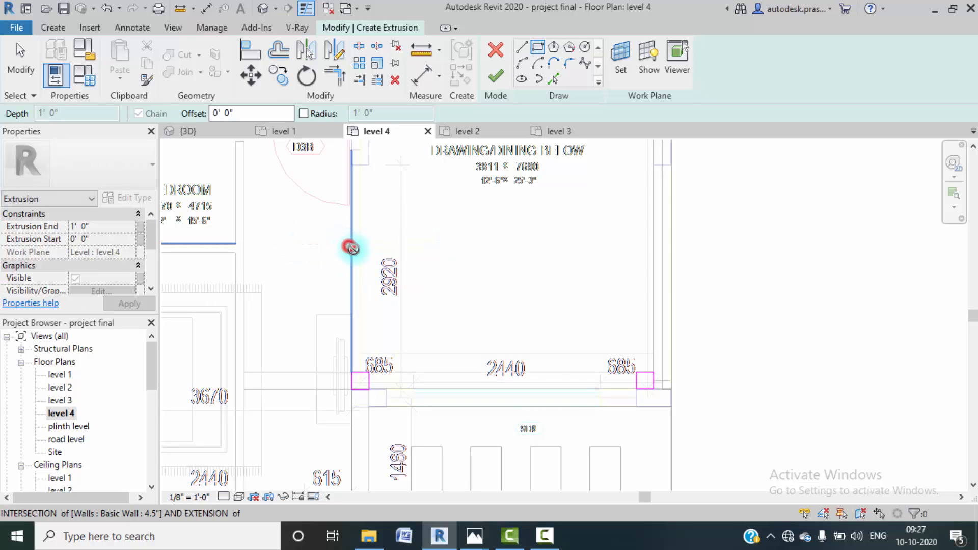
{"action": "left_click", "coordinate": [351, 245]}
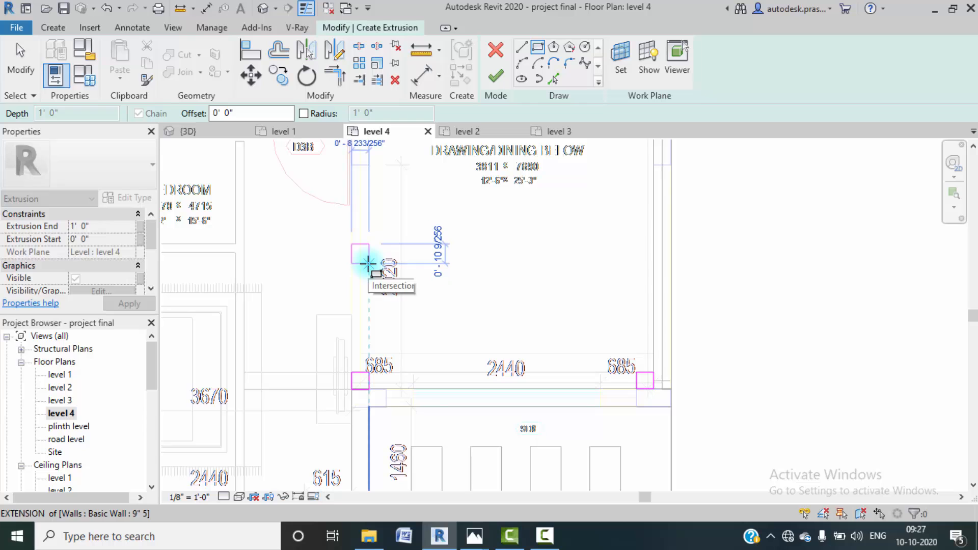
{"action": "left_click", "coordinate": [662, 253]}
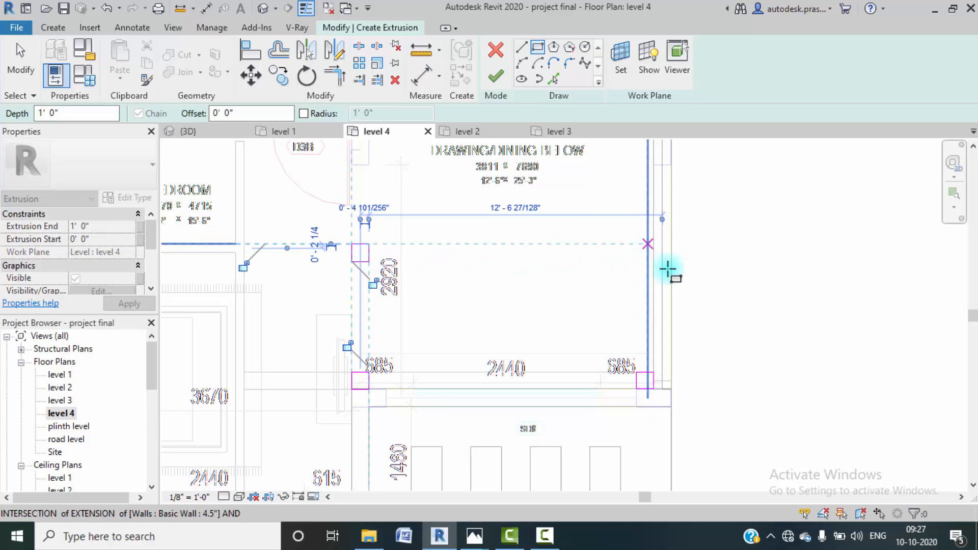
{"action": "key", "text": "Escape"}
{"action": "key", "text": "Escape"}
- Copy the rear-left square across the drawing/dining room to the right wall side
{"action": "left_click_drag", "start_coordinate": [335, 227], "coordinate": [382, 273]}
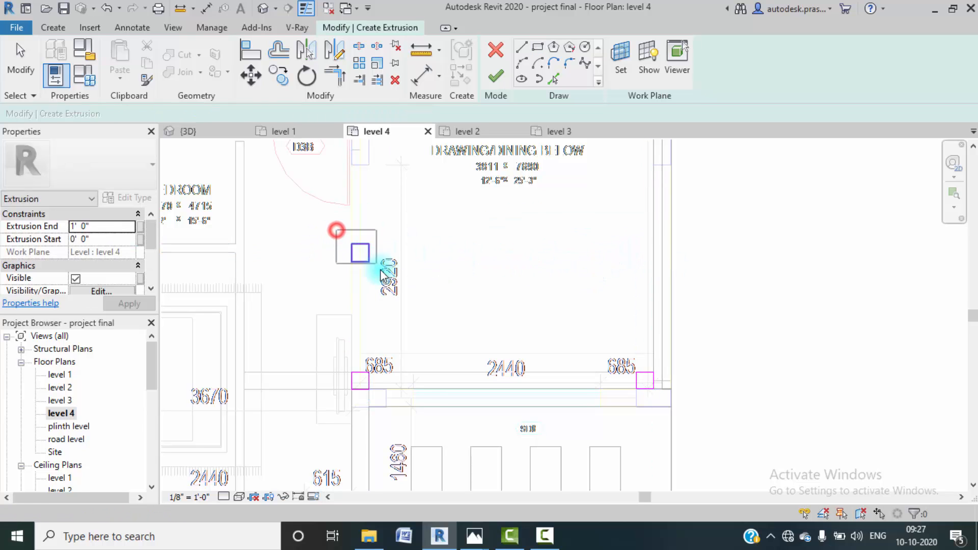
{"action": "left_click", "coordinate": [278, 76]}
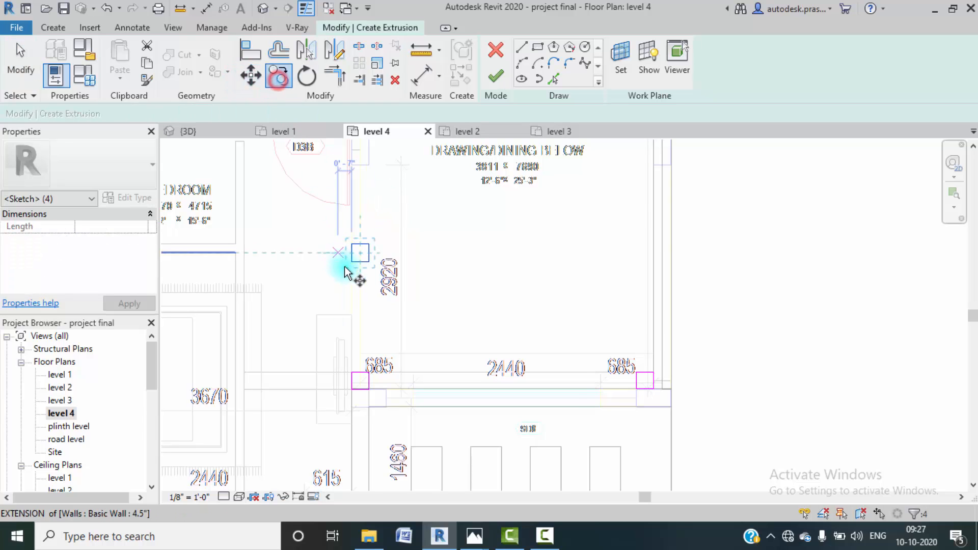
{"action": "left_click", "coordinate": [353, 246]}
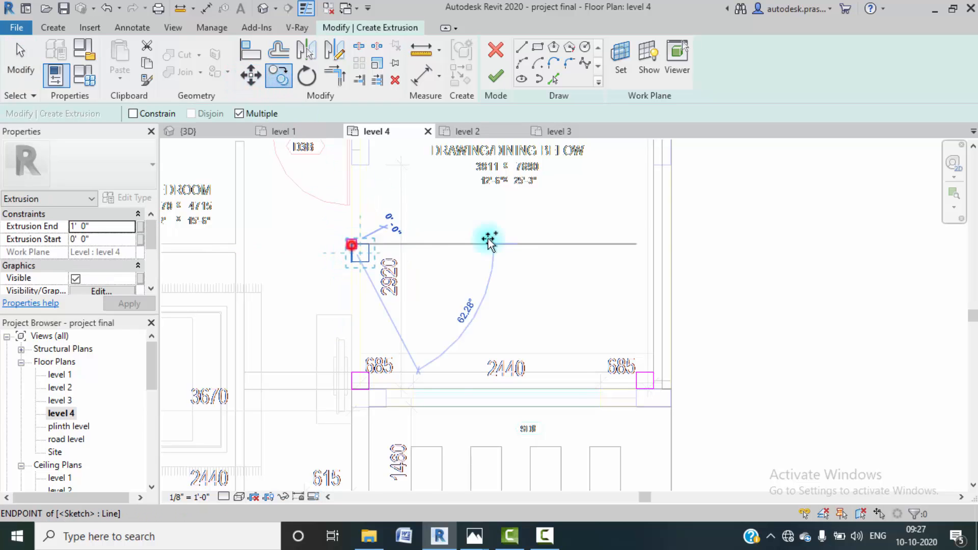
{"action": "left_click", "coordinate": [637, 235]}
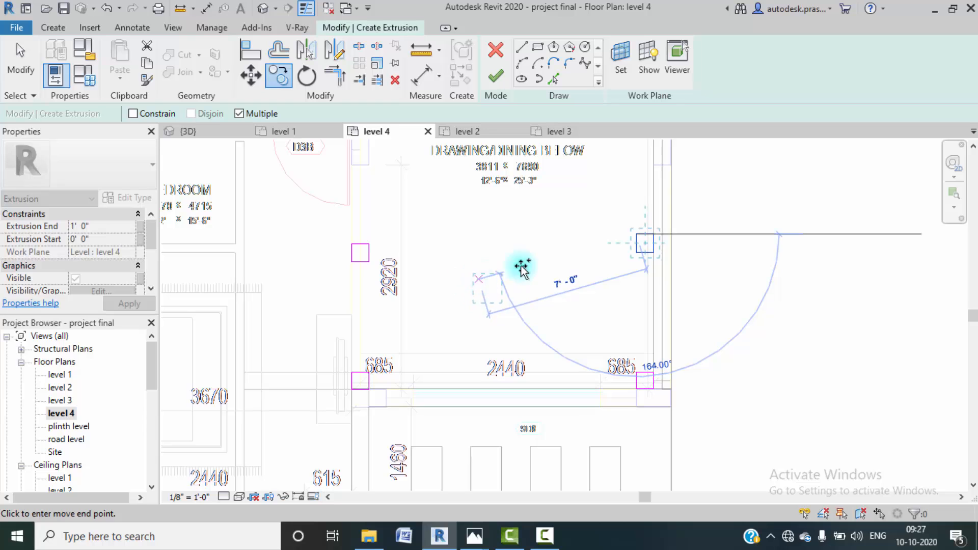
{"action": "key", "text": "Escape"}
- Move the copied square so that it lines up with the rear-left column square across the drawing/dining room
{"action": "middle_click_drag", "start_coordinate": [690, 277], "coordinate": [651, 265]}
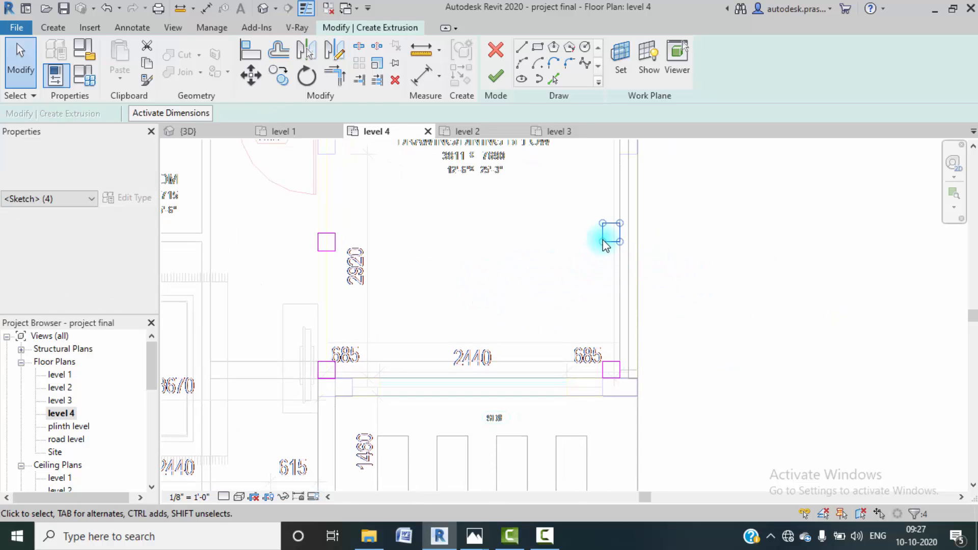
{"action": "left_click", "coordinate": [250, 76]}
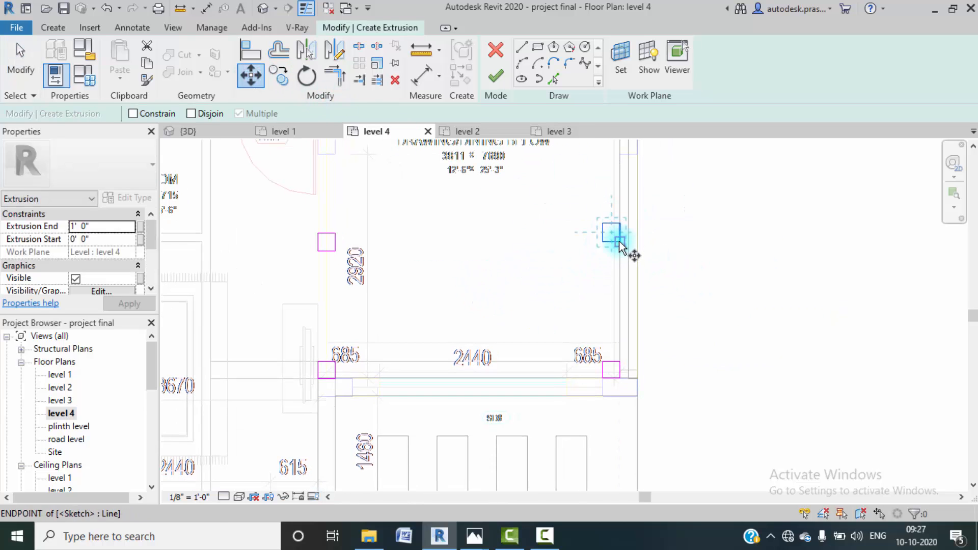
{"action": "left_click", "coordinate": [620, 241]}
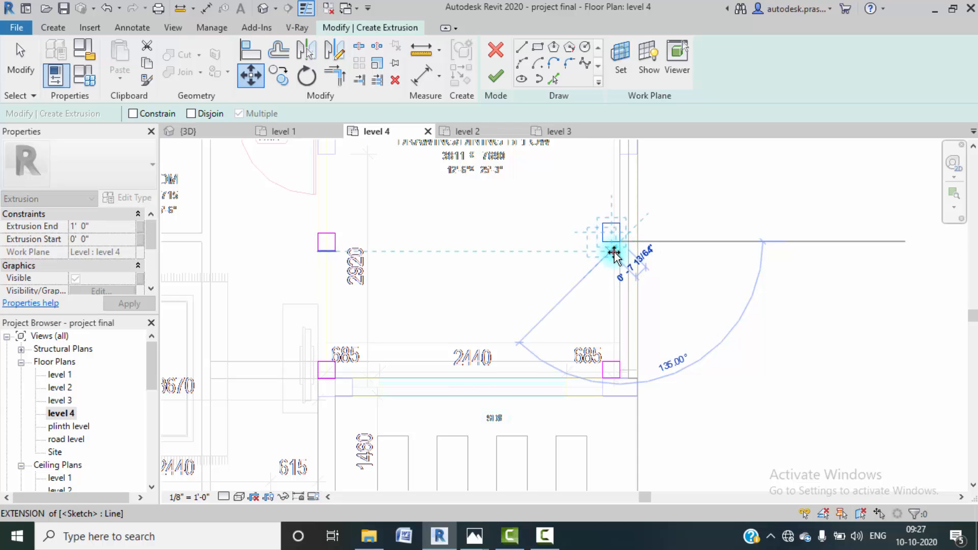
{"action": "left_click", "coordinate": [614, 253]}
{"action": "scroll", "coordinate": [599, 262], "scroll_direction": "up", "scroll_amount": 1}
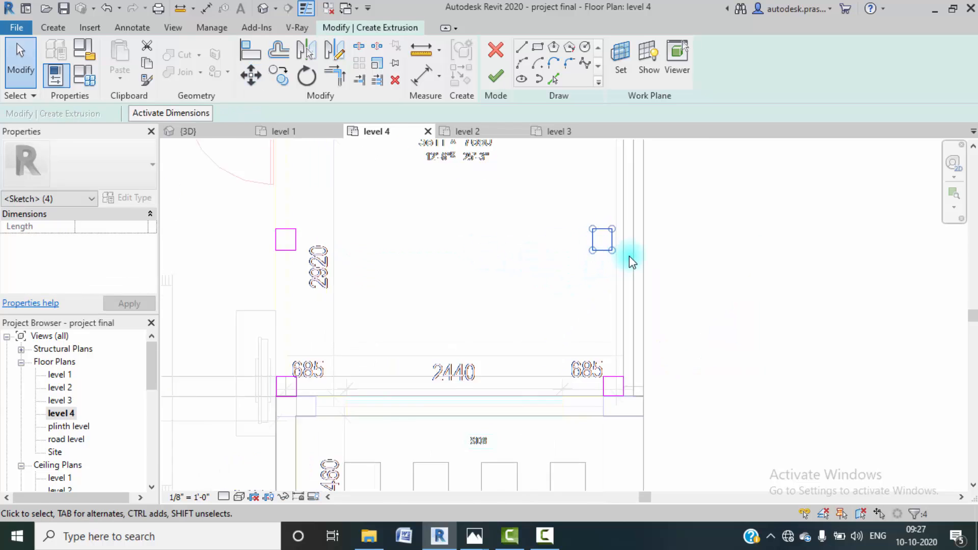
- Move the rear-right square against the right wall's inner line, and finish the four-column extrusion sketch
{"action": "scroll", "coordinate": [630, 258], "scroll_direction": "up", "scroll_amount": 2}
{"action": "middle_click_drag", "start_coordinate": [628, 255], "coordinate": [564, 208]}
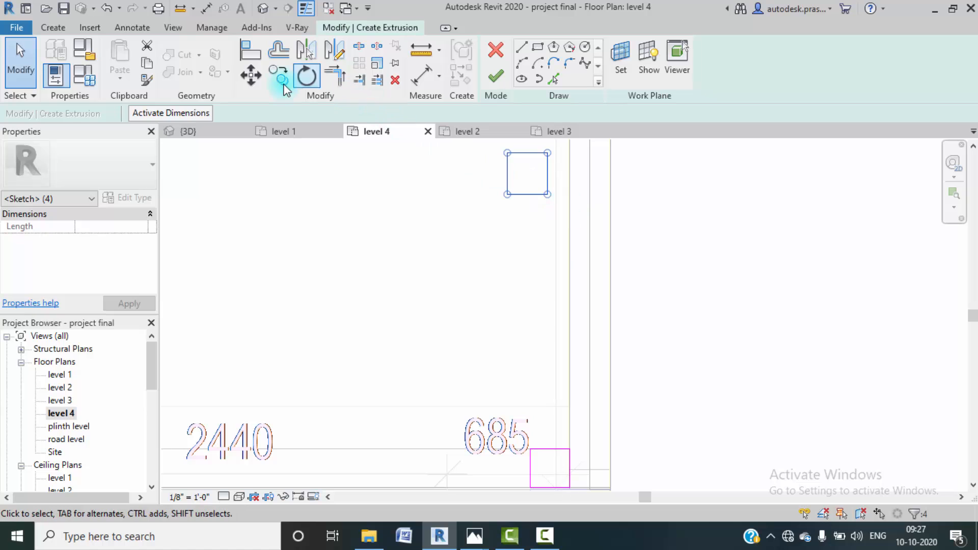
{"action": "left_click", "coordinate": [258, 79]}
{"action": "left_click", "coordinate": [547, 194]}
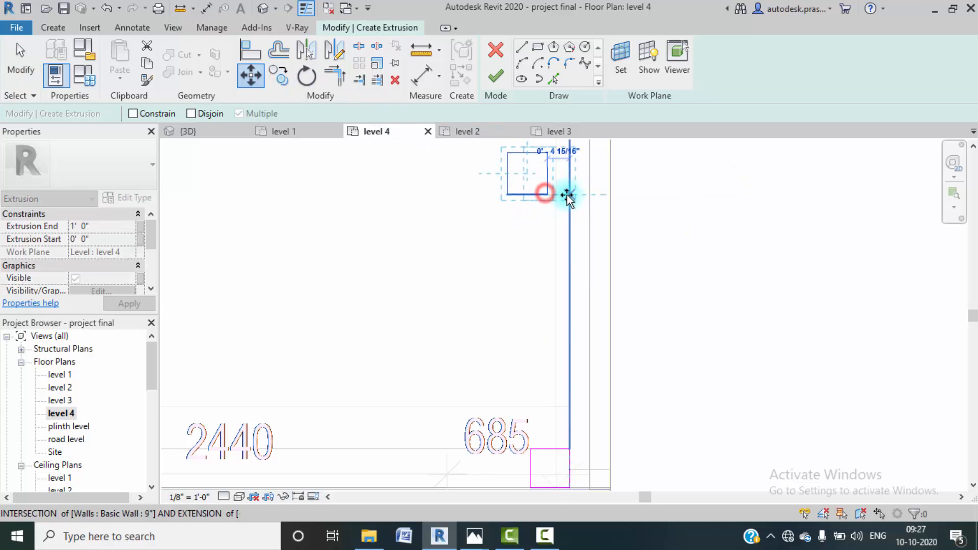
{"action": "left_click", "coordinate": [569, 194]}
{"action": "scroll", "coordinate": [423, 223], "scroll_direction": "down", "scroll_amount": 1}
{"action": "scroll", "coordinate": [449, 244], "scroll_direction": "down", "scroll_amount": 2}
{"action": "middle_click_drag", "start_coordinate": [449, 244], "coordinate": [513, 262]}
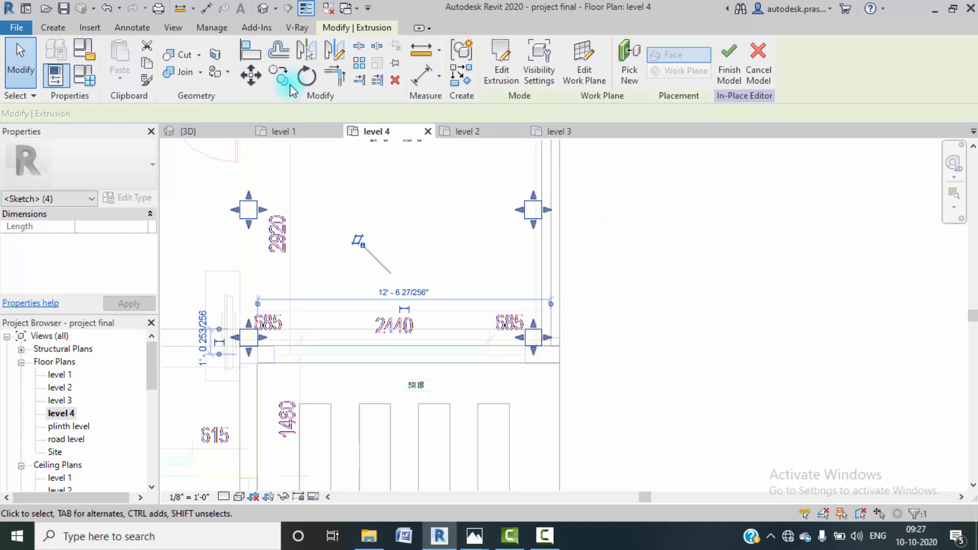
- Stretch the four columns upward in the front 3D view, setting their extrusion depth to 7' and increasing it to 8'
{"action": "left_click", "coordinate": [262, 9]}
{"action": "middle_click_drag", "start_coordinate": [515, 252], "coordinate": [464, 299]}
{"action": "left_click", "coordinate": [449, 270]}
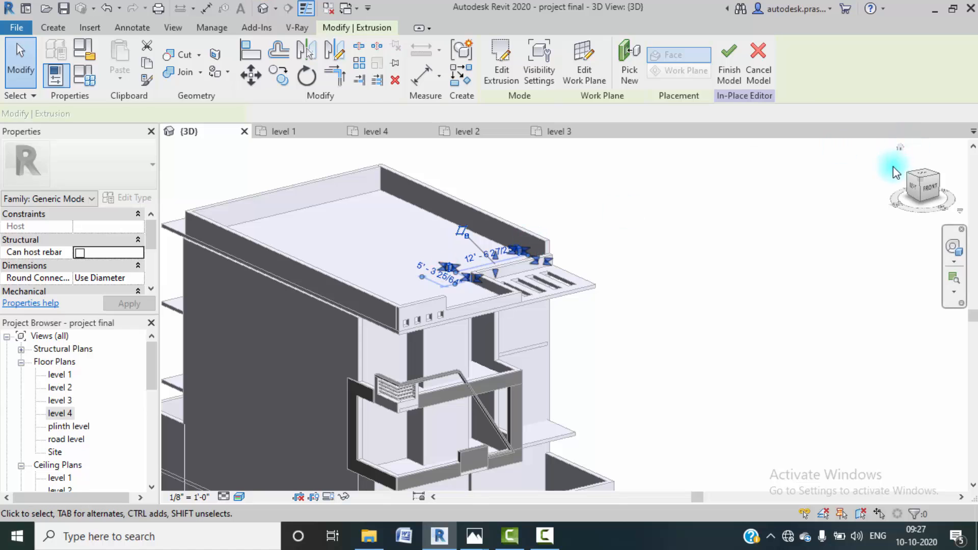
{"action": "left_click", "coordinate": [935, 193]}
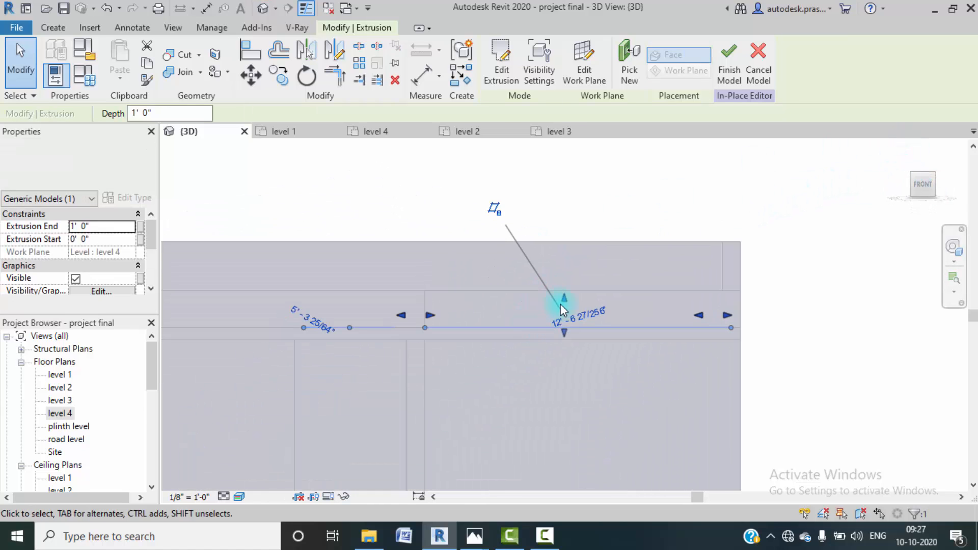
{"action": "left_click_drag", "start_coordinate": [562, 303], "coordinate": [564, 182]}
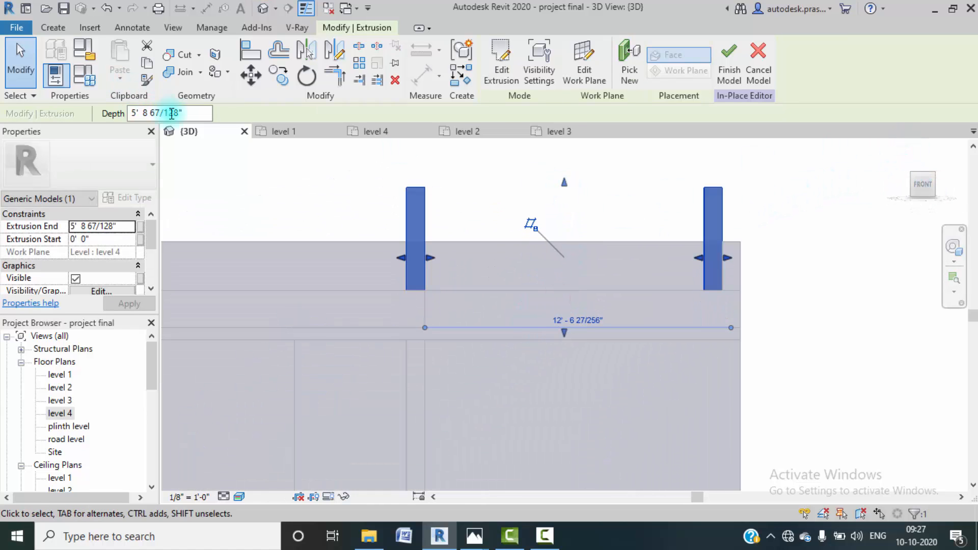
{"action": "left_click_drag", "start_coordinate": [187, 114], "coordinate": [98, 118]}
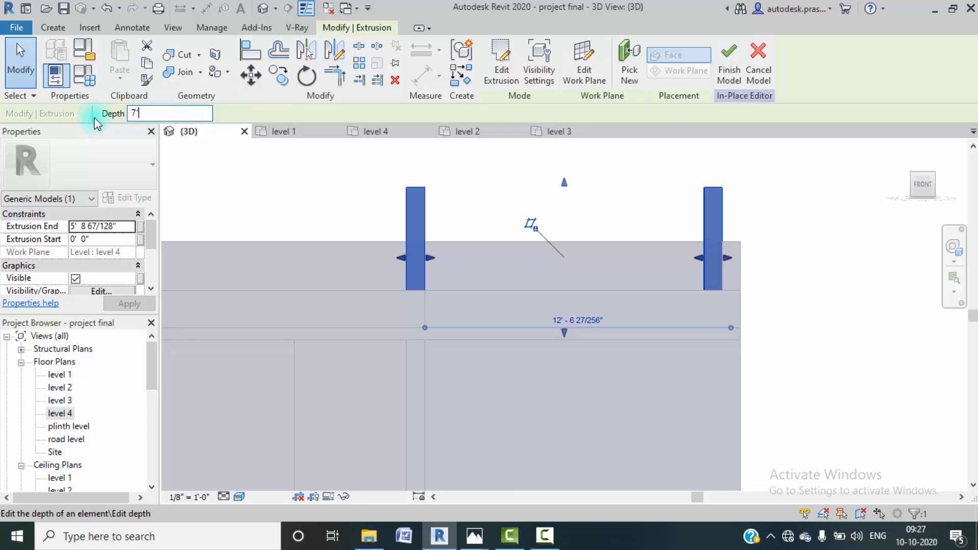
{"action": "scroll", "coordinate": [567, 196], "scroll_direction": "down", "scroll_amount": 2}
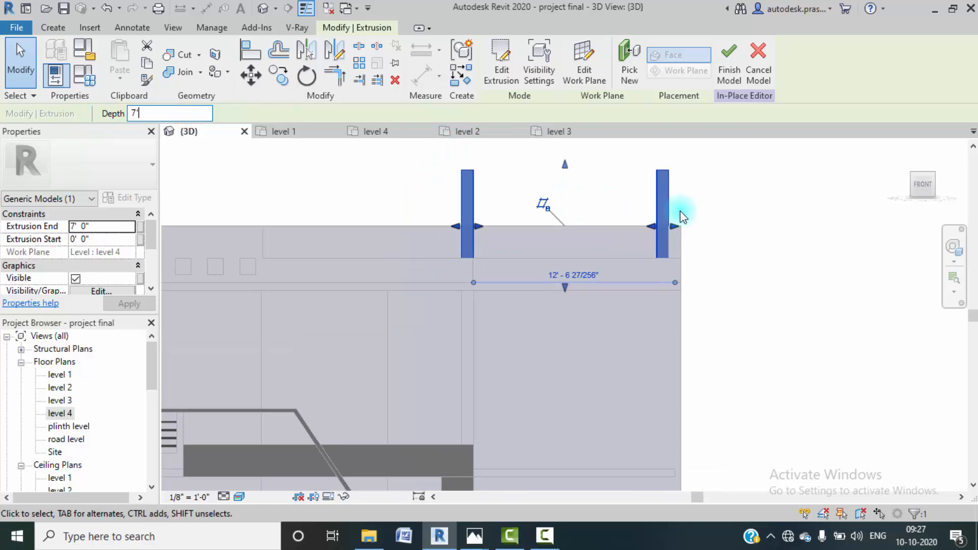
{"action": "left_click_drag", "start_coordinate": [169, 117], "coordinate": [55, 117]}
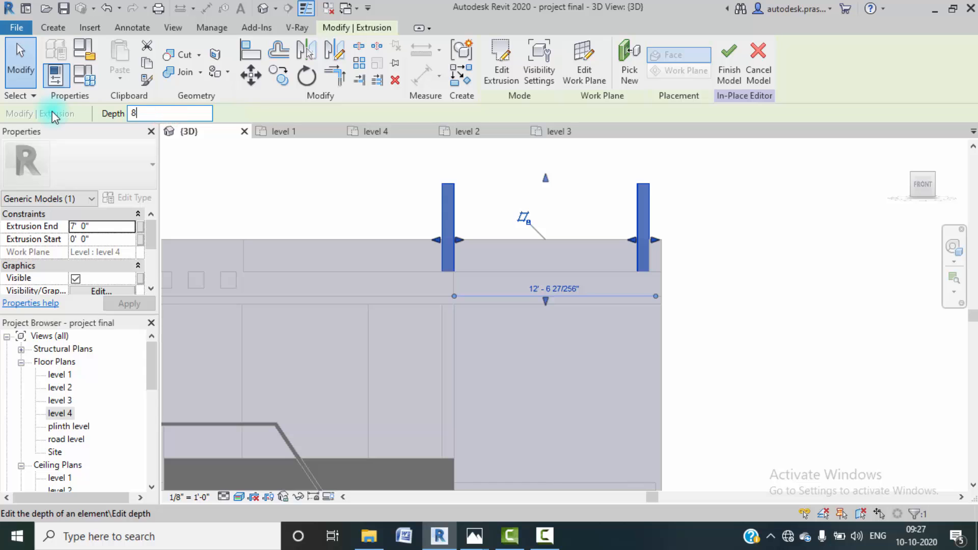
{"action": "left_click", "coordinate": [735, 213]}
{"action": "middle_click_drag", "start_coordinate": [735, 213], "coordinate": [671, 308], "text": "shift"}
{"action": "scroll", "coordinate": [504, 179], "scroll_direction": "down", "scroll_amount": 1}
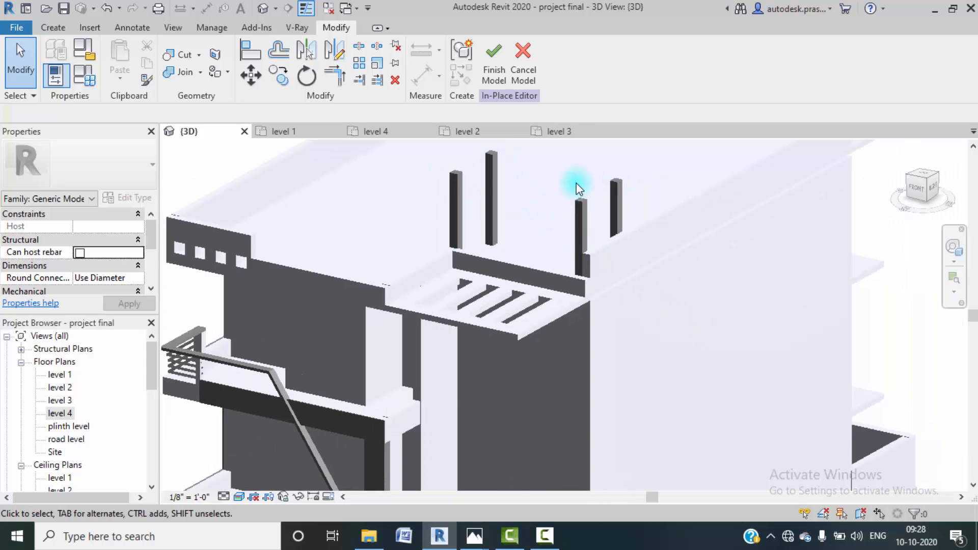
- Create a 1' deep extrusion in the top view from a rectangle enclosing the outer edges of all four columns
{"action": "left_click", "coordinate": [923, 177]}
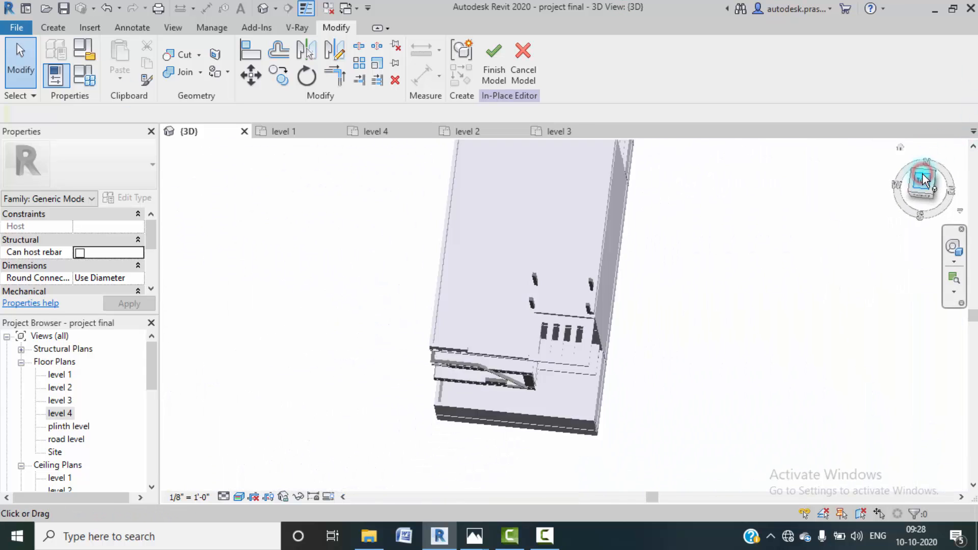
{"action": "scroll", "coordinate": [618, 382], "scroll_direction": "up", "scroll_amount": 3}
{"action": "scroll", "coordinate": [621, 386], "scroll_direction": "up", "scroll_amount": 2}
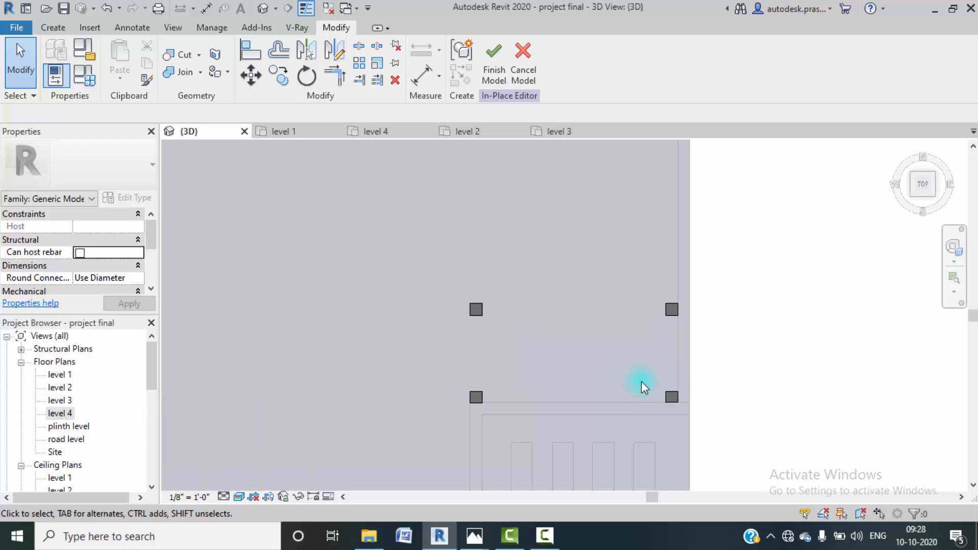
{"action": "middle_click_drag", "start_coordinate": [640, 384], "coordinate": [610, 350]}
{"action": "left_click", "coordinate": [53, 28]}
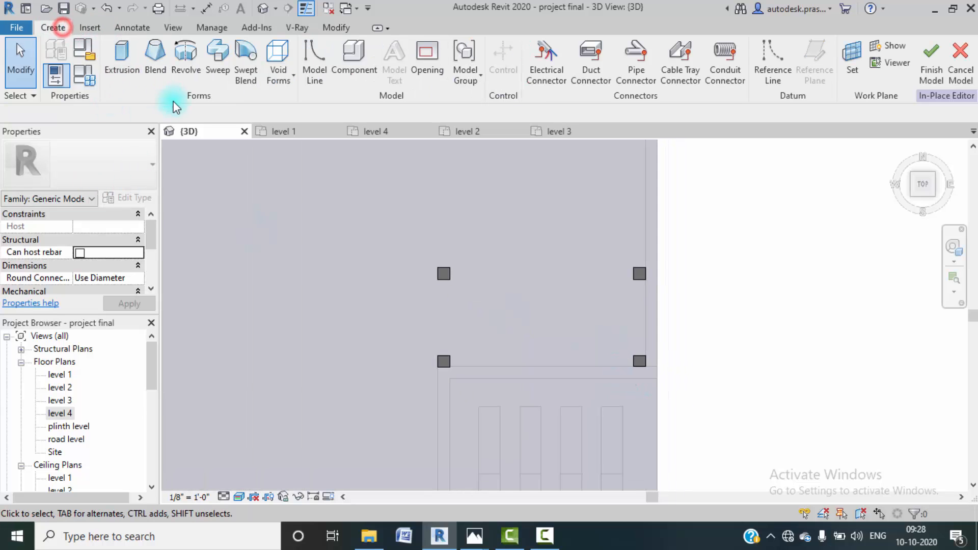
{"action": "left_click", "coordinate": [129, 66]}
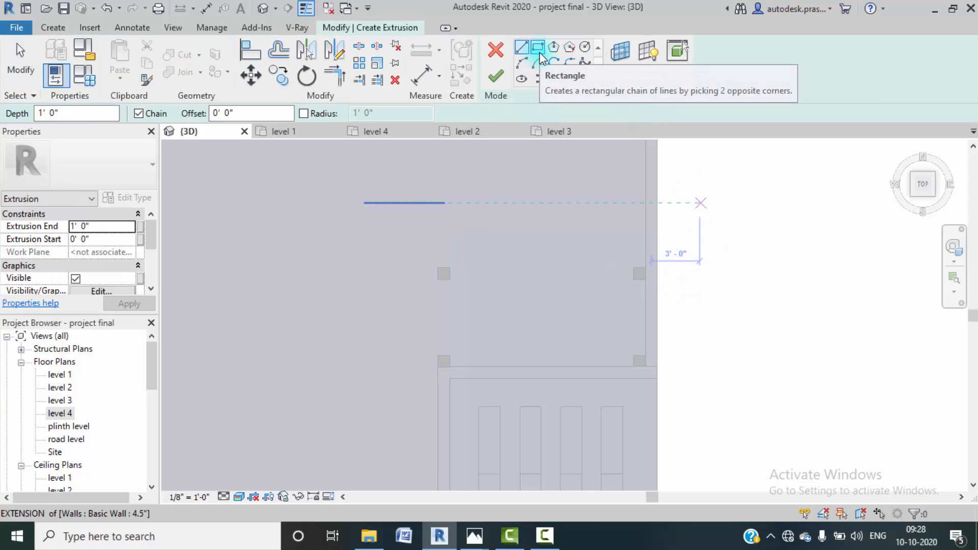
{"action": "left_click", "coordinate": [538, 47]}
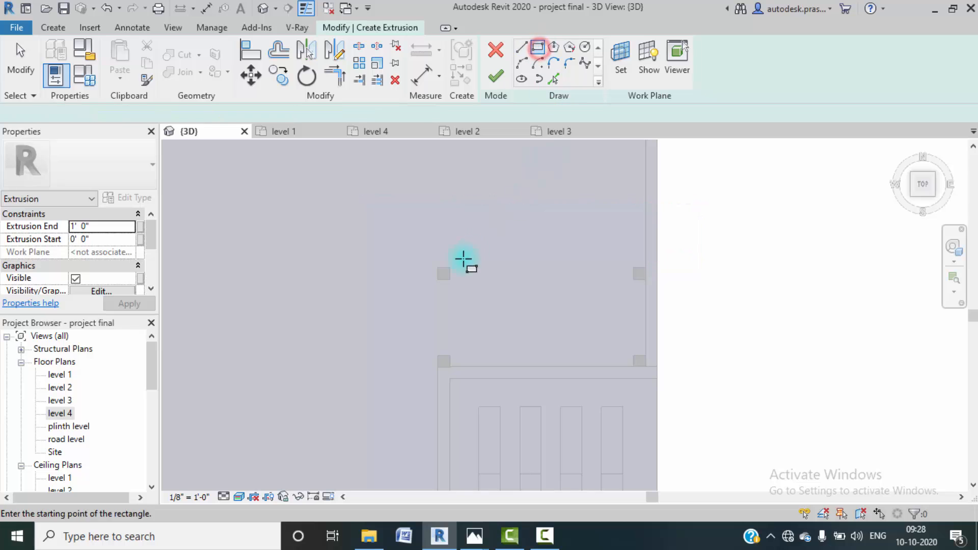
{"action": "middle_click_drag", "start_coordinate": [525, 303], "coordinate": [473, 264]}
{"action": "scroll", "coordinate": [382, 225], "scroll_direction": "up", "scroll_amount": 2}
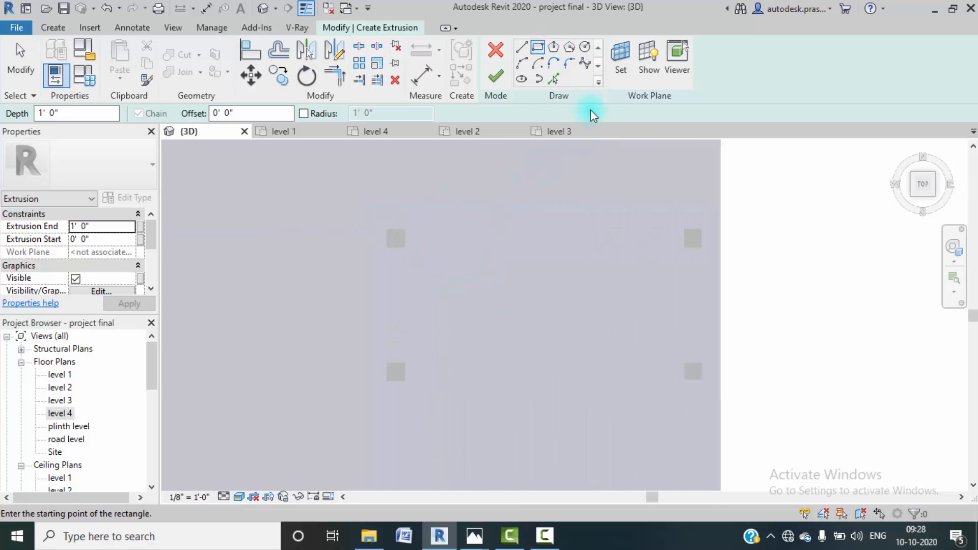
{"action": "left_click", "coordinate": [384, 227]}
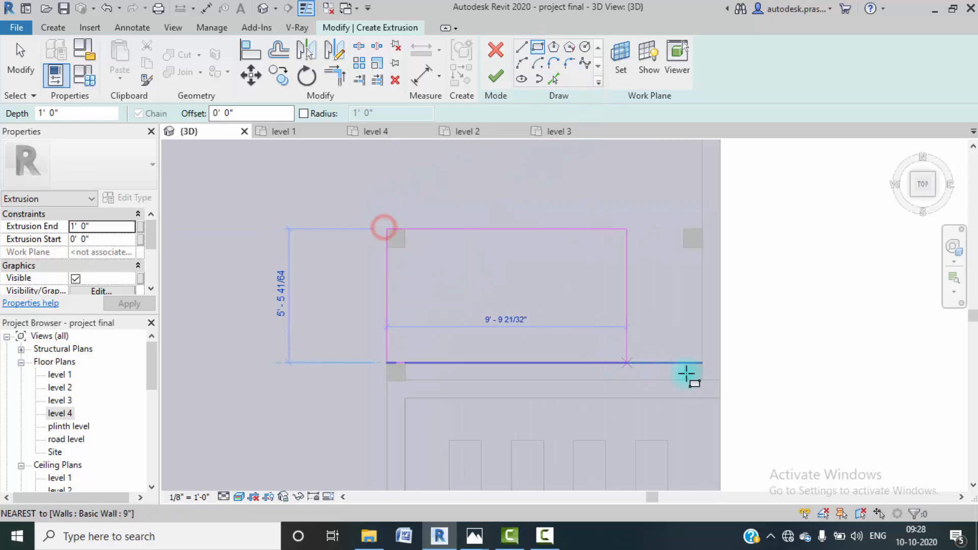
{"action": "left_click", "coordinate": [700, 381]}
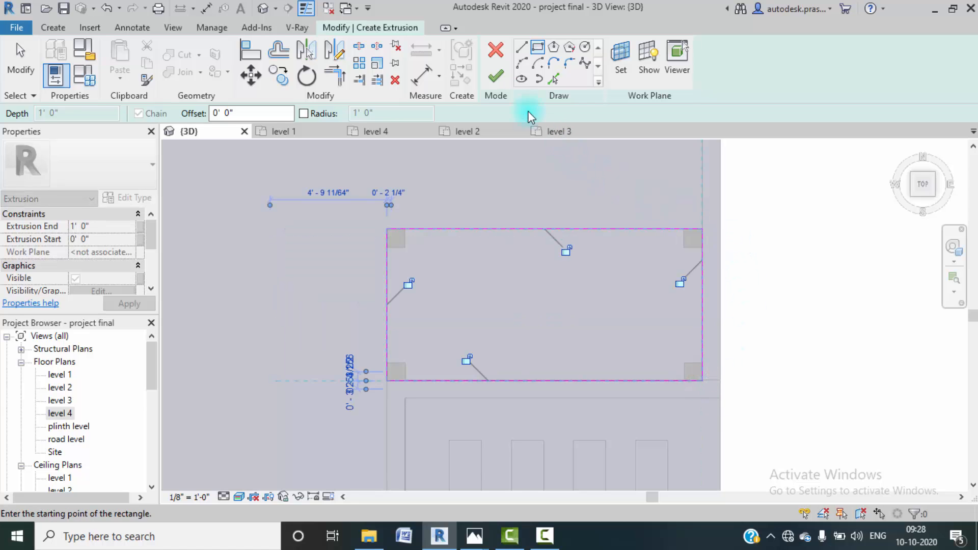
{"action": "left_click", "coordinate": [495, 76]}
{"action": "scroll", "coordinate": [539, 263], "scroll_direction": "down", "scroll_amount": 2}
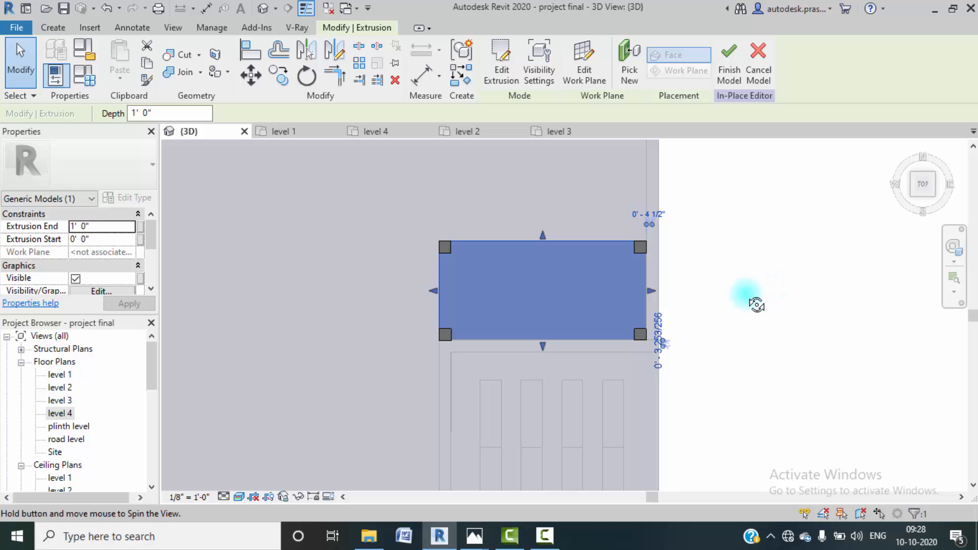
- In a wireframe right-side view, raise the rectangular slab to the column tops and keep it about 1' thick
{"action": "middle_click_drag", "start_coordinate": [757, 304], "coordinate": [846, 243], "text": "shift"}
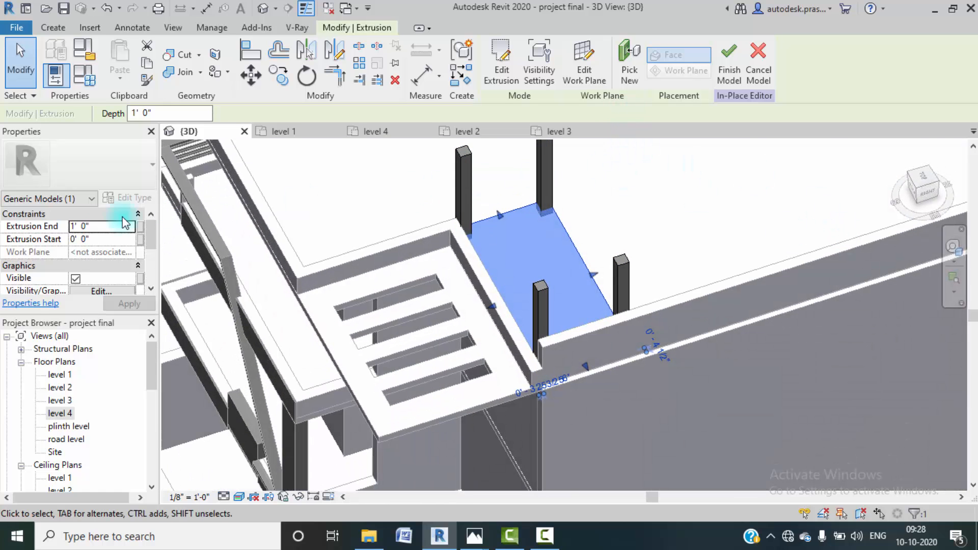
{"action": "left_click", "coordinate": [923, 193]}
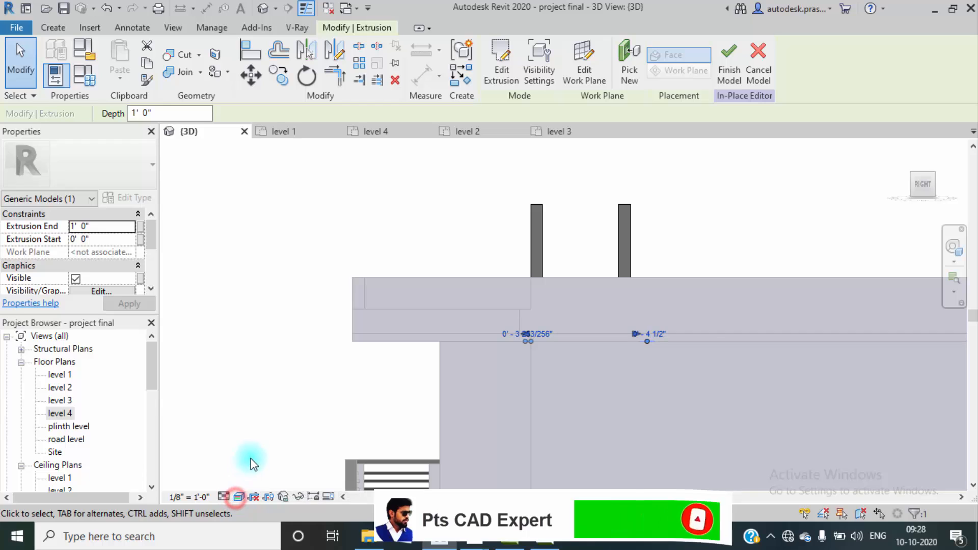
{"action": "left_click", "coordinate": [239, 497]}
{"action": "left_click", "coordinate": [261, 411]}
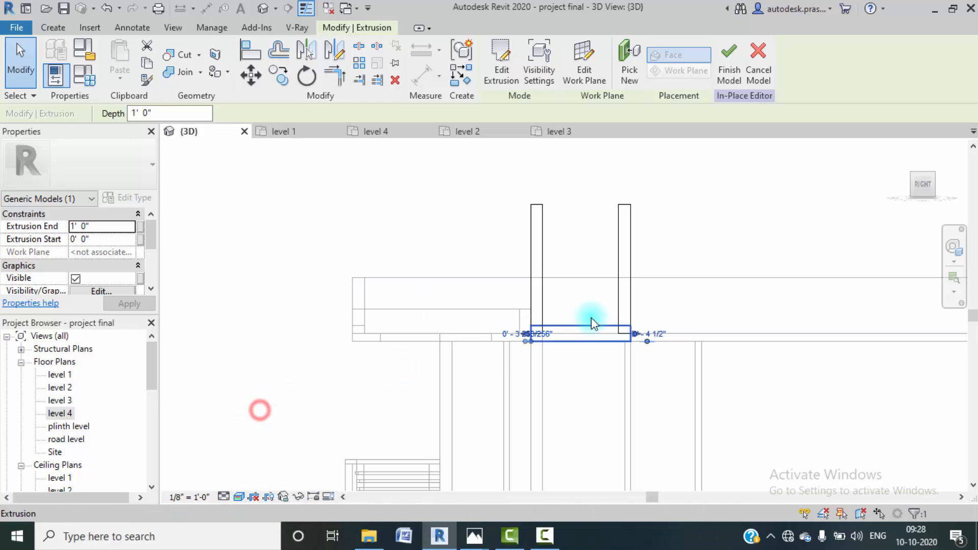
{"action": "left_click", "coordinate": [272, 219]}
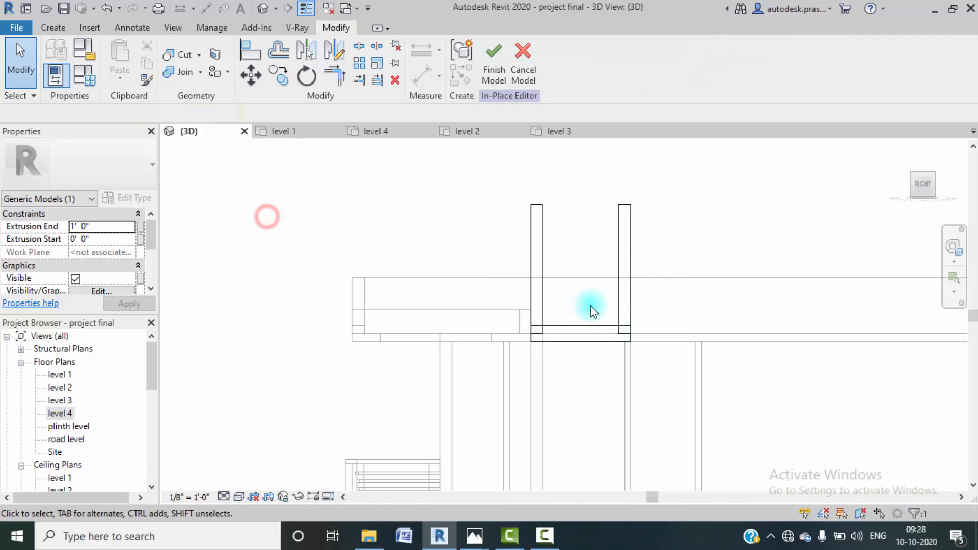
{"action": "left_click", "coordinate": [574, 329]}
{"action": "left_click_drag", "start_coordinate": [581, 321], "coordinate": [583, 204]}
{"action": "left_click_drag", "start_coordinate": [581, 345], "coordinate": [579, 216]}
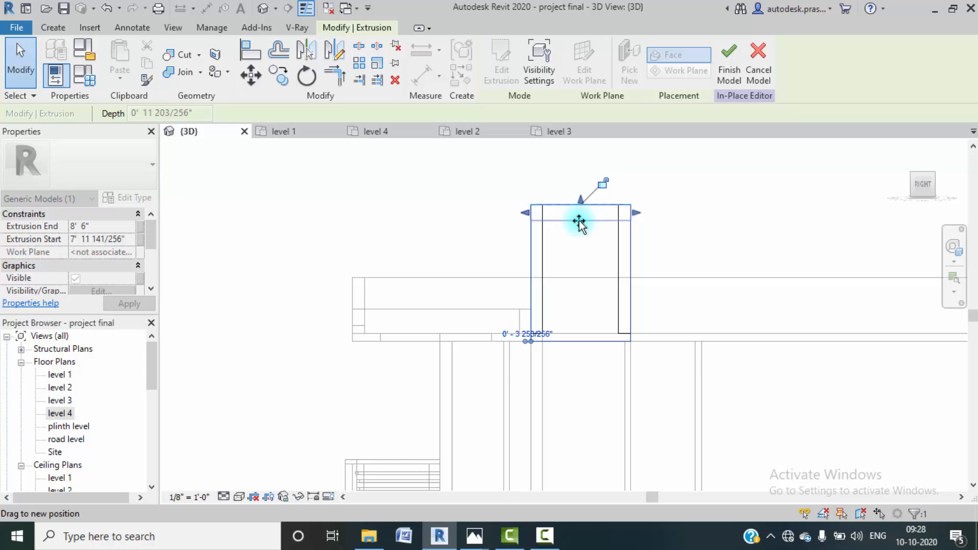
{"action": "left_click", "coordinate": [279, 254]}
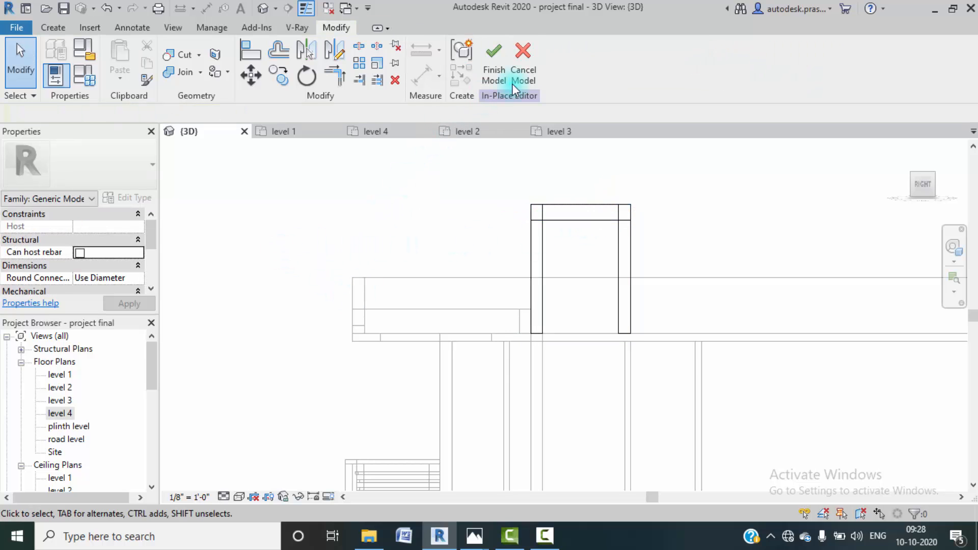
- Finish the in-place model and display the 3D view in the Realistic visual style
{"action": "left_click", "coordinate": [501, 79]}
{"action": "middle_click_drag", "start_coordinate": [295, 284], "coordinate": [442, 466], "text": "shift"}
{"action": "left_click", "coordinate": [239, 497]}
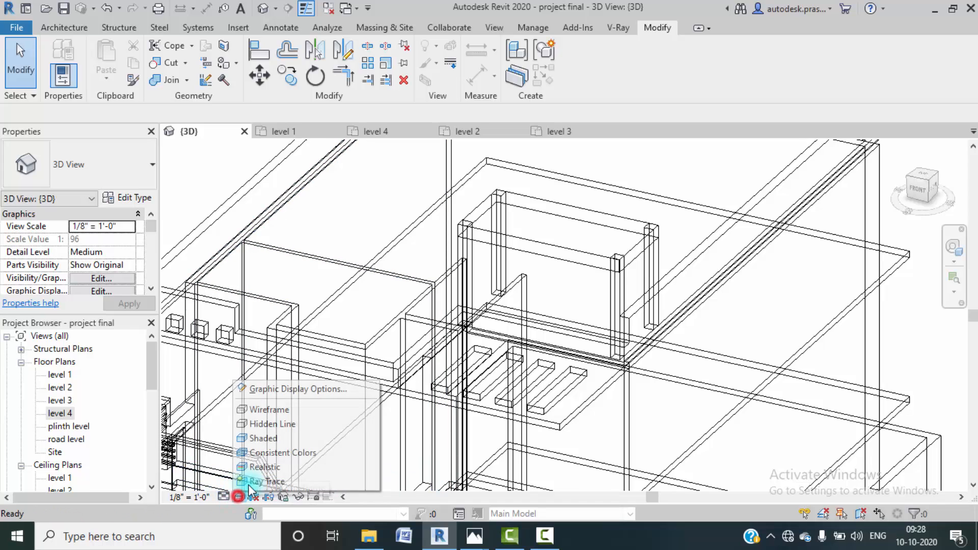
{"action": "left_click", "coordinate": [255, 470]}
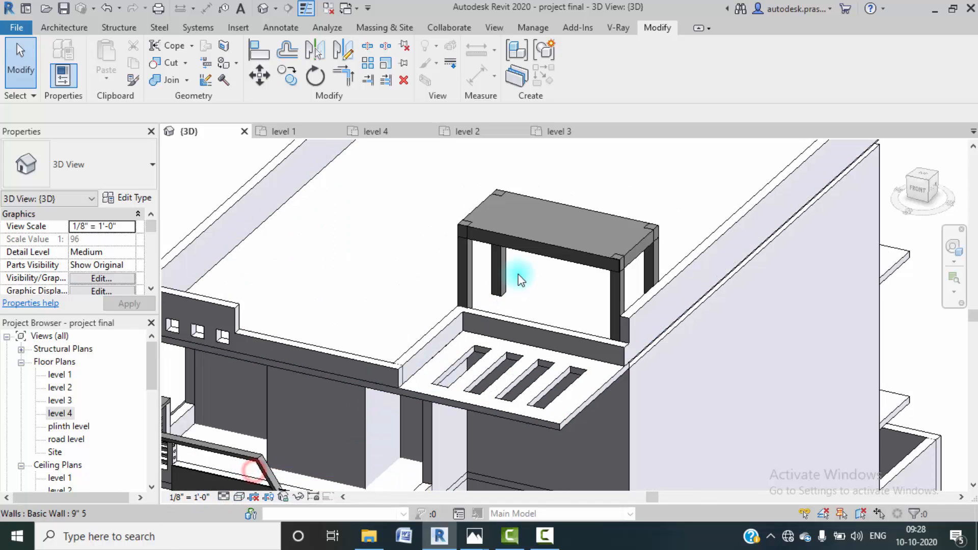
- In a right-side 3D view, raise the underside of the rooftop frame's top slab to thin it to about 8"
{"action": "left_click", "coordinate": [535, 240]}
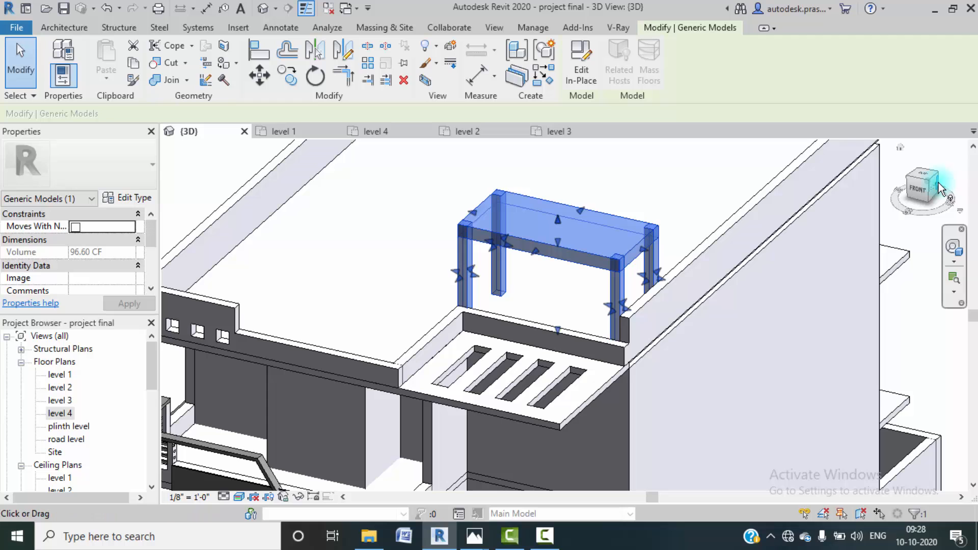
{"action": "left_click", "coordinate": [940, 189]}
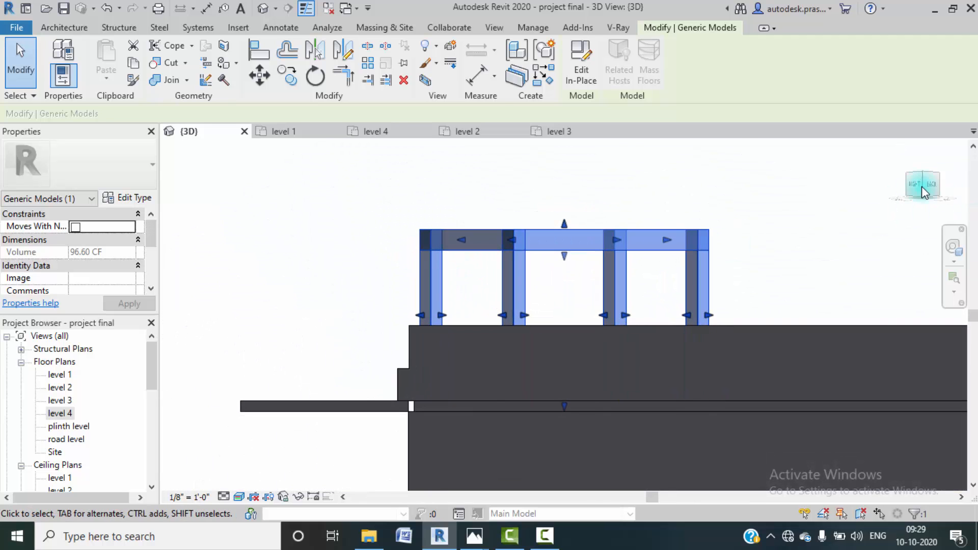
{"action": "left_click", "coordinate": [924, 190]}
{"action": "left_click", "coordinate": [700, 261]}
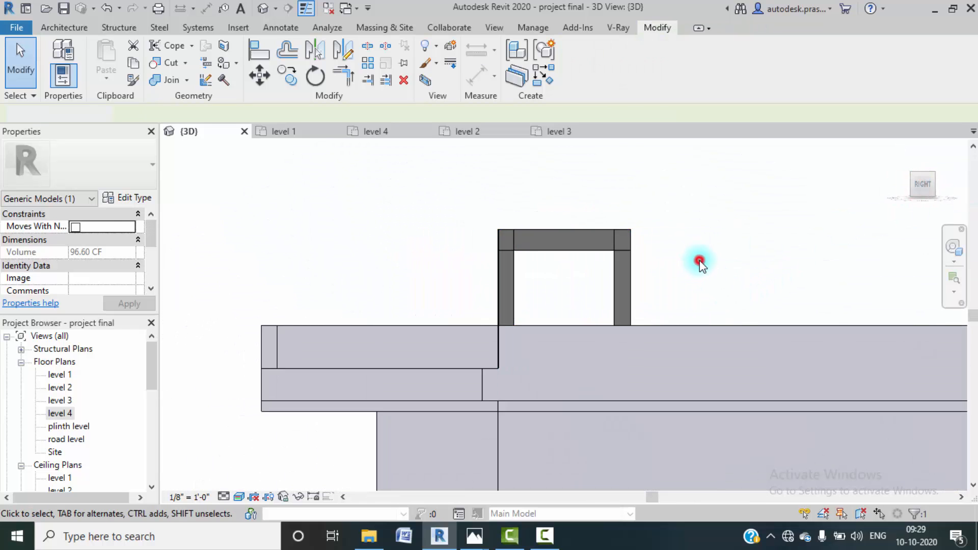
{"action": "left_click", "coordinate": [619, 294]}
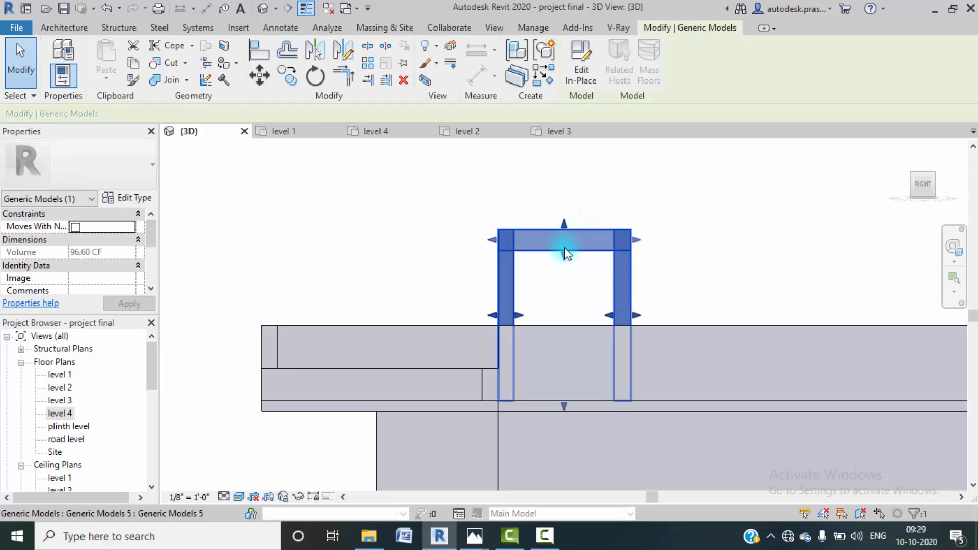
{"action": "left_click_drag", "start_coordinate": [565, 254], "coordinate": [567, 249]}
{"action": "left_click", "coordinate": [677, 236]}
- Edit the rooftop frame in place and lower the column tops to the slab's underside, about 7' 4" deep
{"action": "left_click", "coordinate": [632, 267]}
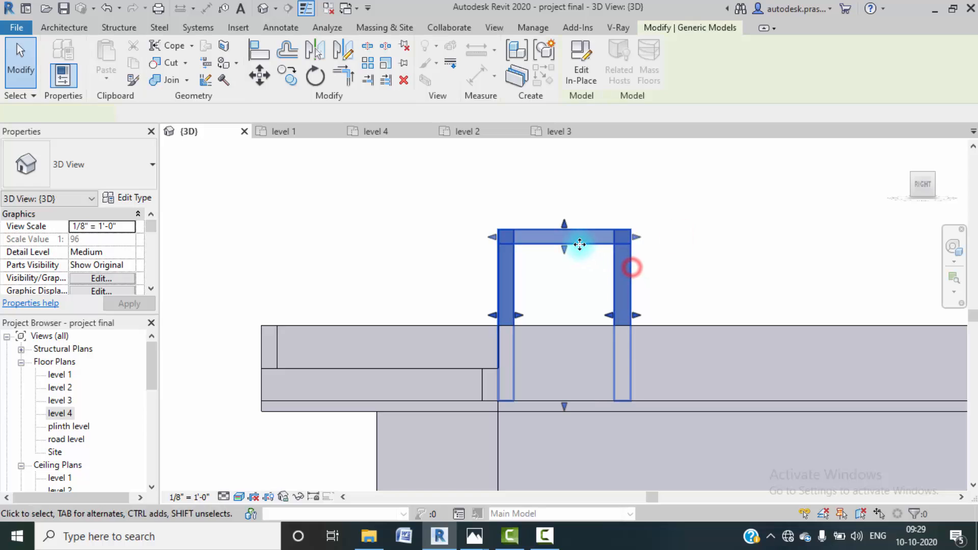
{"action": "left_click", "coordinate": [690, 258]}
{"action": "left_click", "coordinate": [624, 282]}
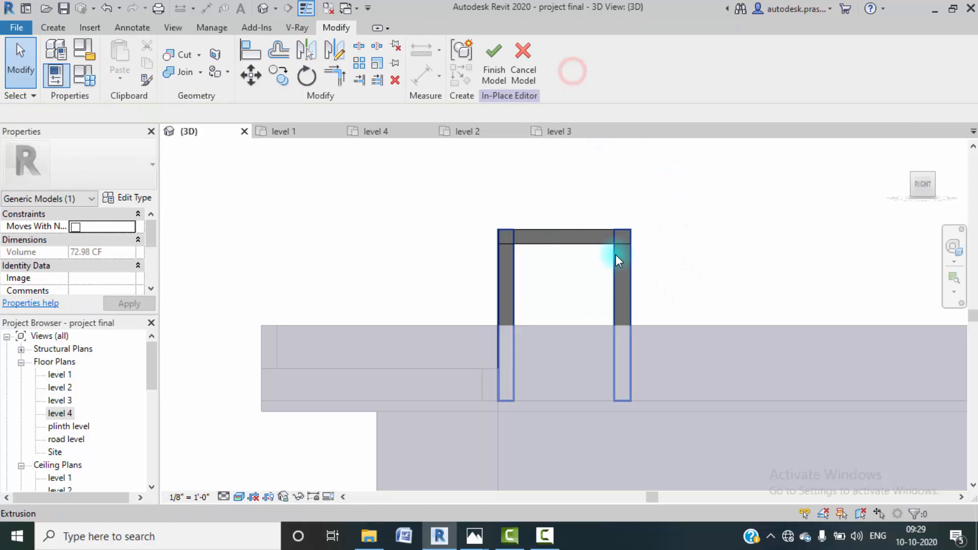
{"action": "left_click", "coordinate": [627, 275]}
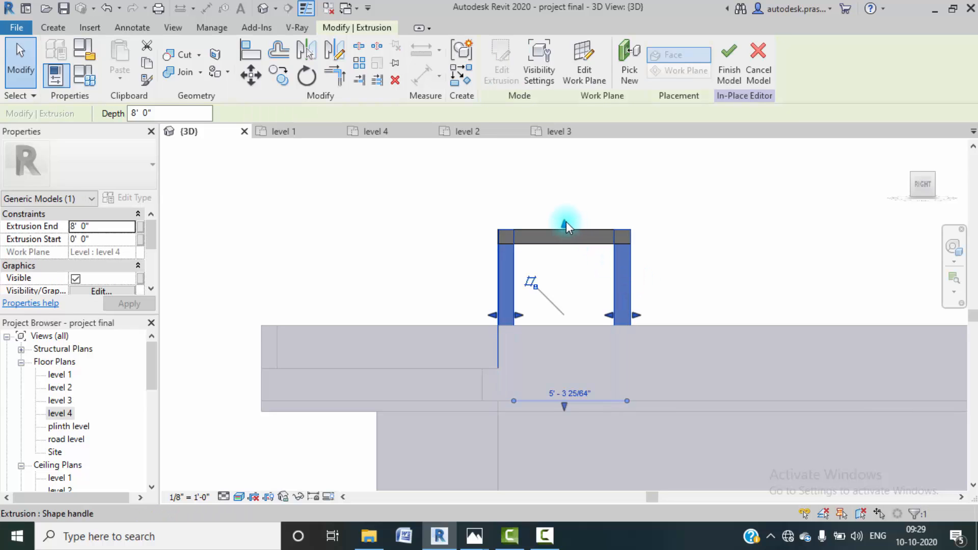
{"action": "left_click_drag", "start_coordinate": [564, 222], "coordinate": [568, 243]}
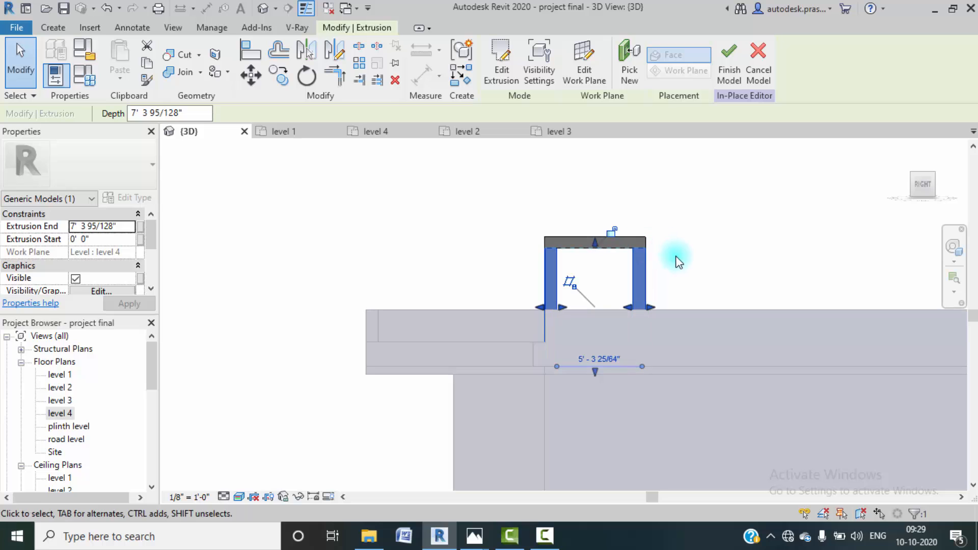
- Select the rooftop frame's top slab in an angled 3D view and compare its shape with the reference renderings
{"action": "middle_click_drag", "start_coordinate": [677, 258], "coordinate": [553, 266], "text": "shift"}
{"action": "left_click", "coordinate": [371, 166]}
{"action": "left_click", "coordinate": [566, 258]}
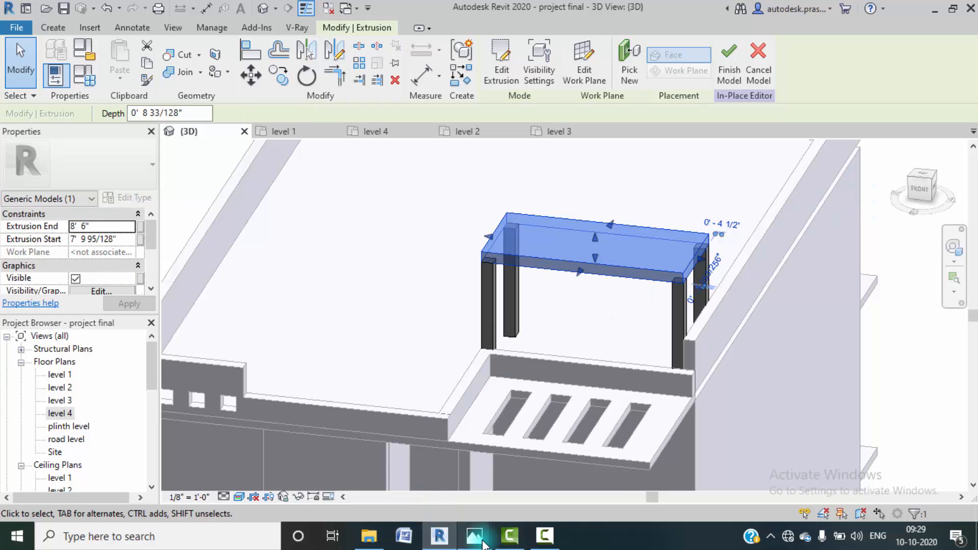
{"action": "mouse_move", "coordinate": [483, 543]}
{"action": "left_click", "coordinate": [396, 466]}
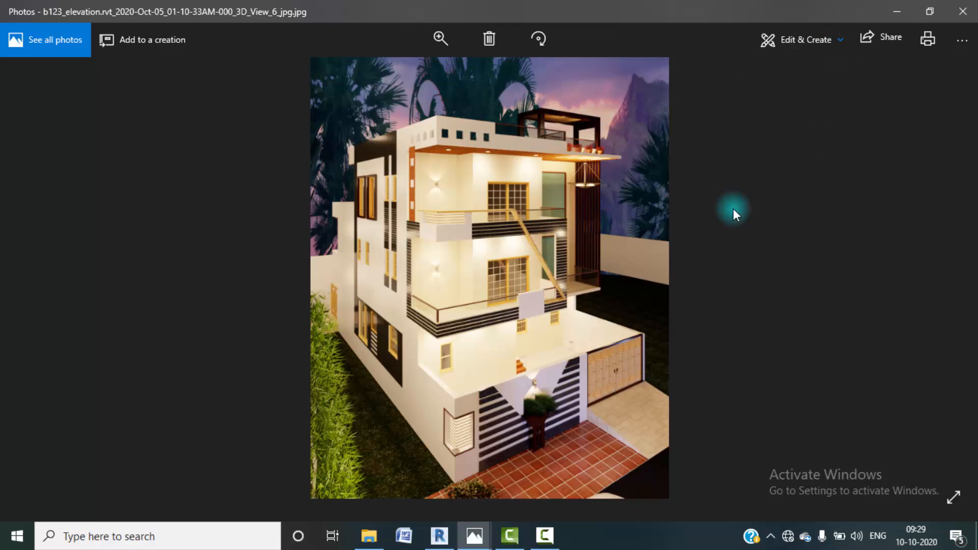
{"action": "mouse_move", "coordinate": [482, 545]}
{"action": "left_click", "coordinate": [508, 494]}
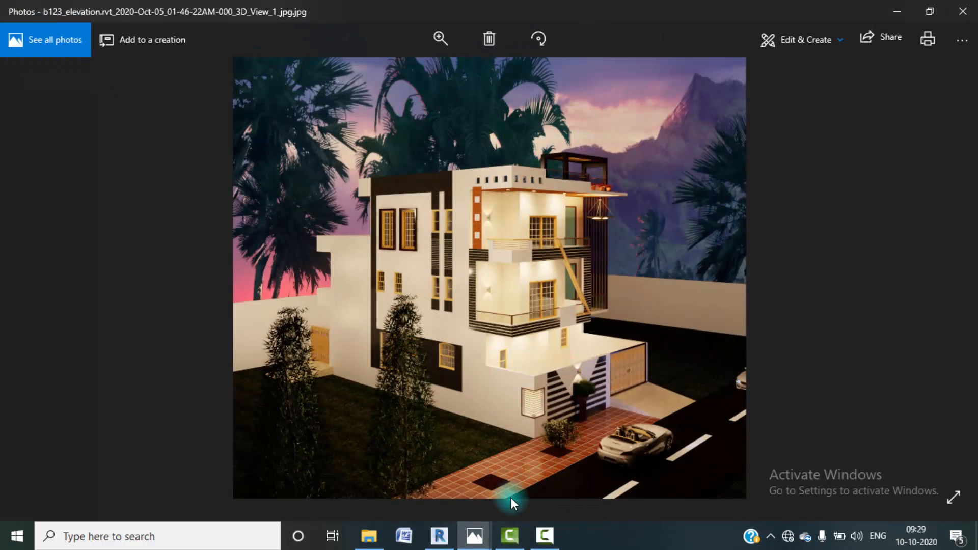
{"action": "mouse_move", "coordinate": [474, 539]}
{"action": "left_click", "coordinate": [420, 491]}
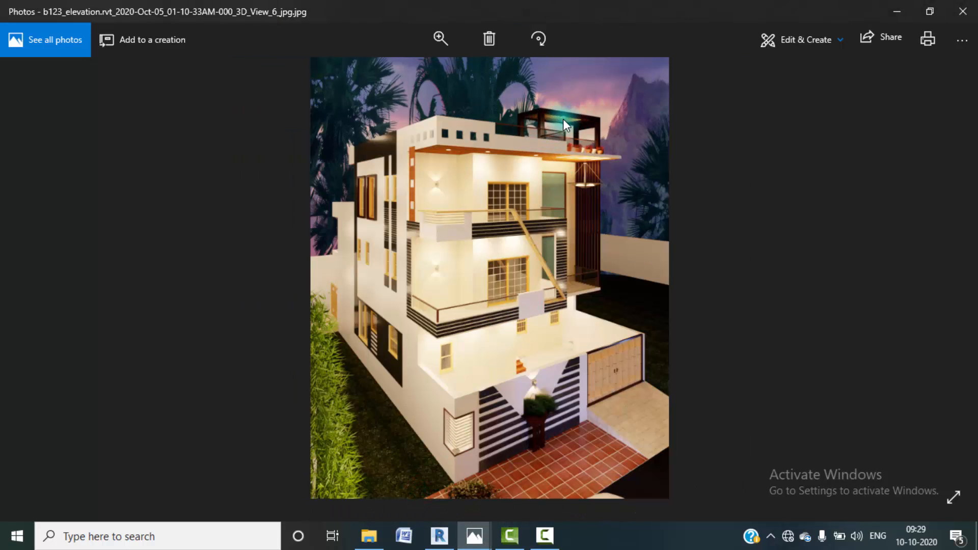
{"action": "left_click", "coordinate": [898, 12]}
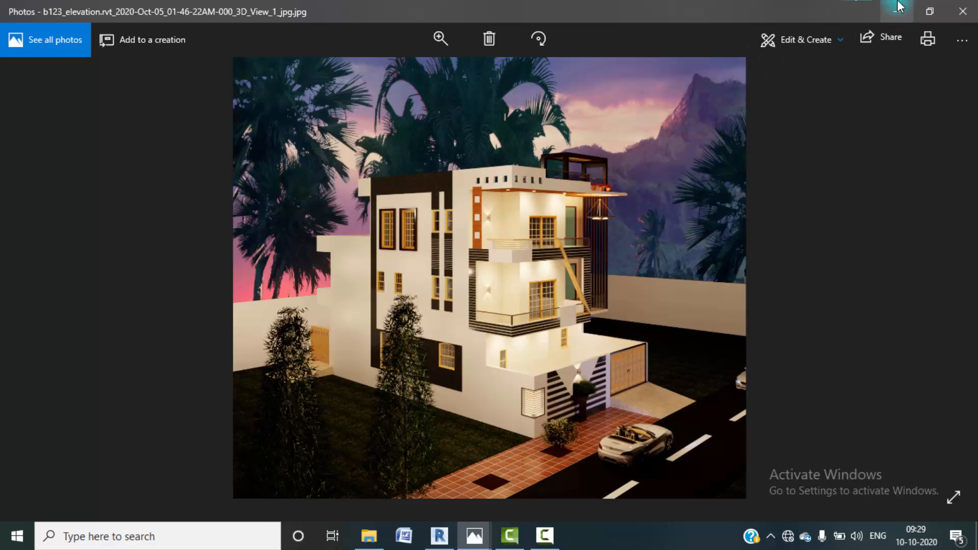
{"action": "left_click", "coordinate": [900, 8]}
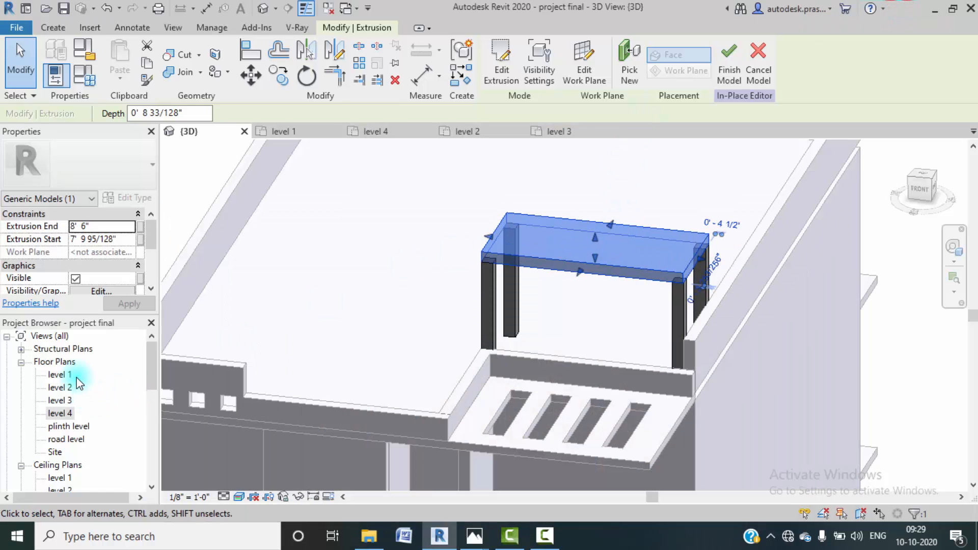
- In the level 4 floor plan, edit the slab's extrusion sketch and offset all four boundary lines inward by 1' 6"
{"action": "double_click", "coordinate": [60, 414]}
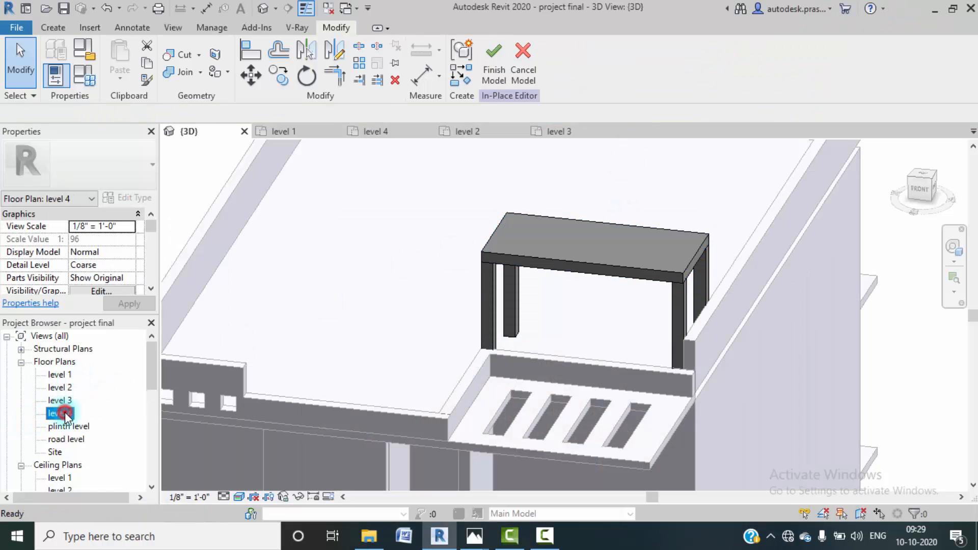
{"action": "left_click", "coordinate": [400, 356]}
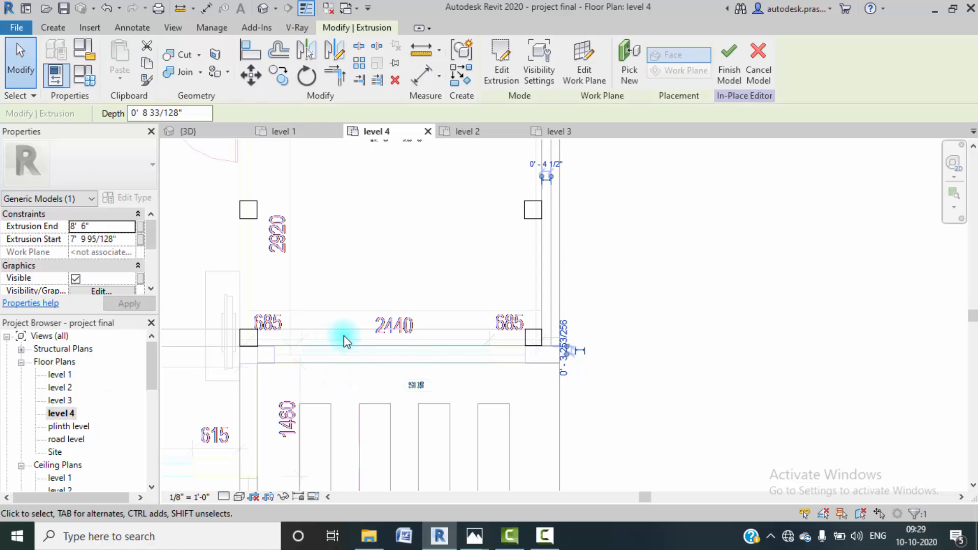
{"action": "left_click", "coordinate": [501, 60]}
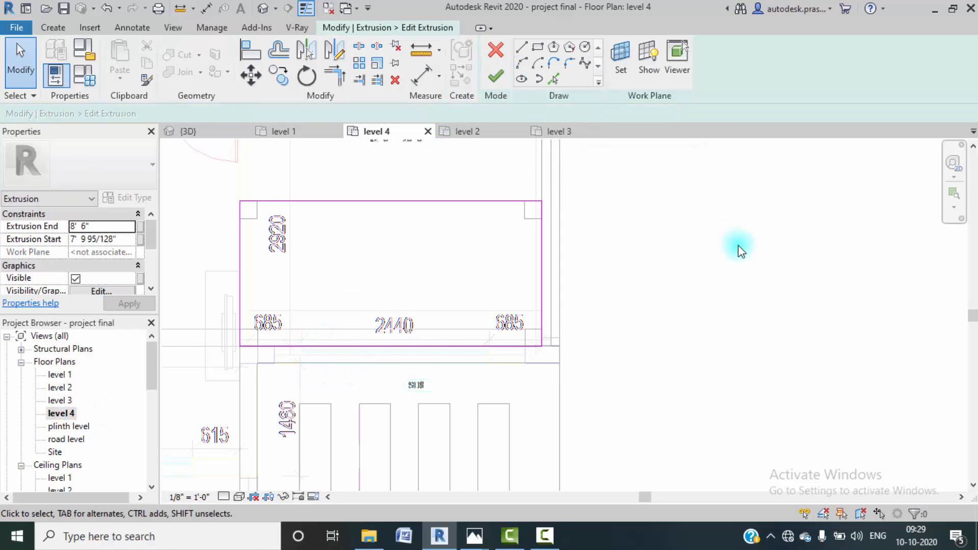
{"action": "middle_click_drag", "start_coordinate": [345, 274], "coordinate": [403, 293]}
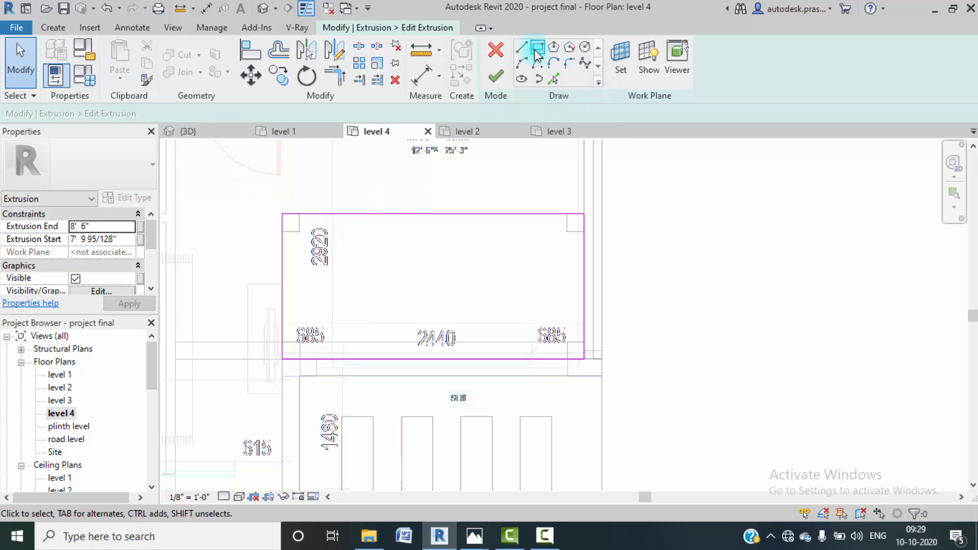
{"action": "left_click", "coordinate": [554, 79]}
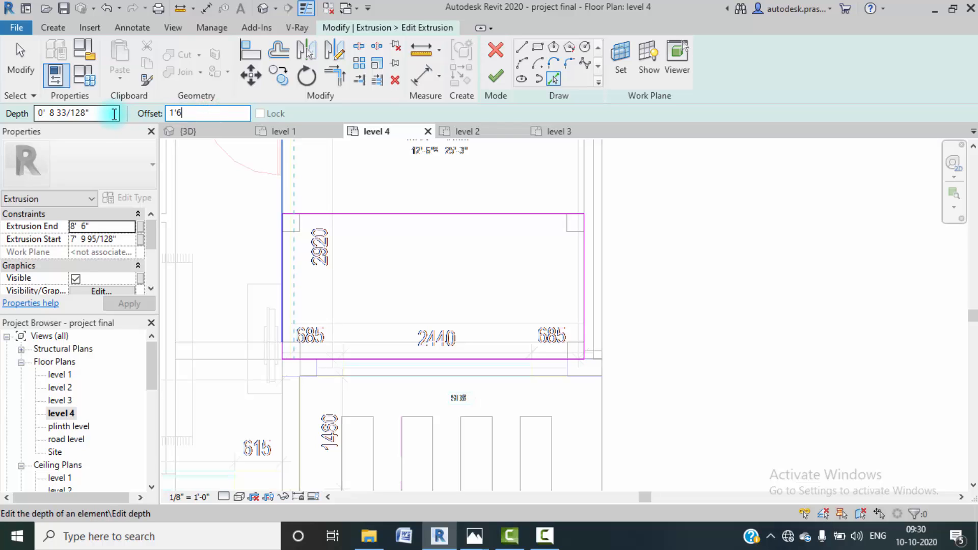
{"action": "left_click", "coordinate": [391, 214]}
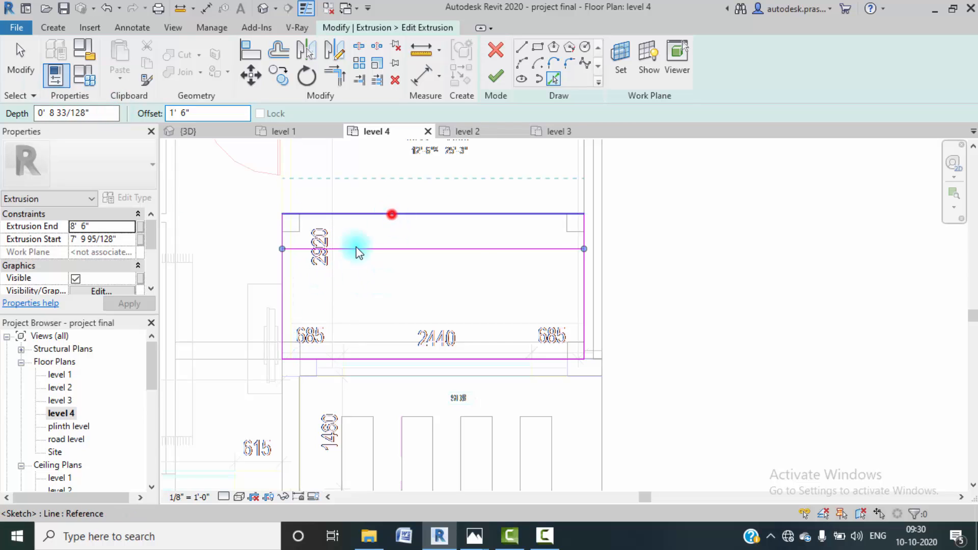
{"action": "left_click", "coordinate": [286, 302]}
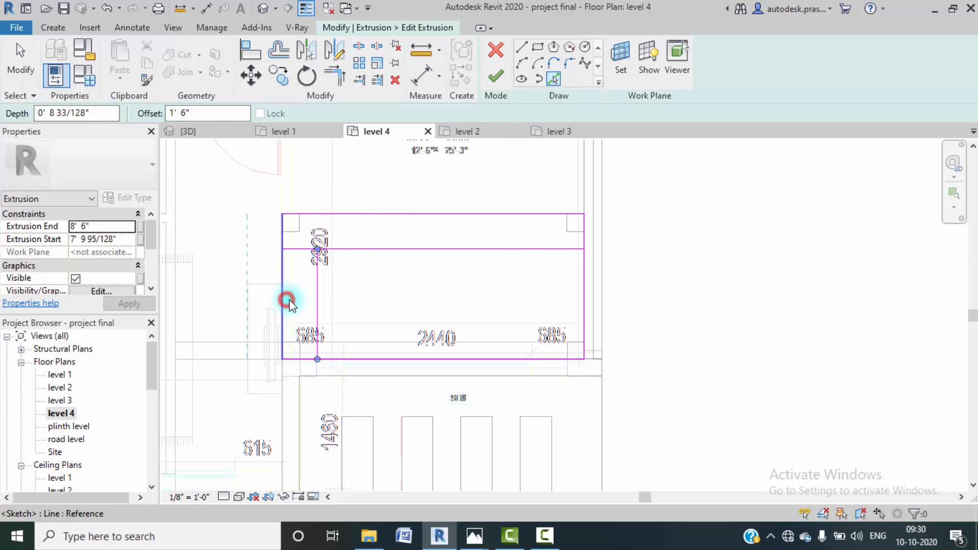
{"action": "left_click", "coordinate": [416, 361]}
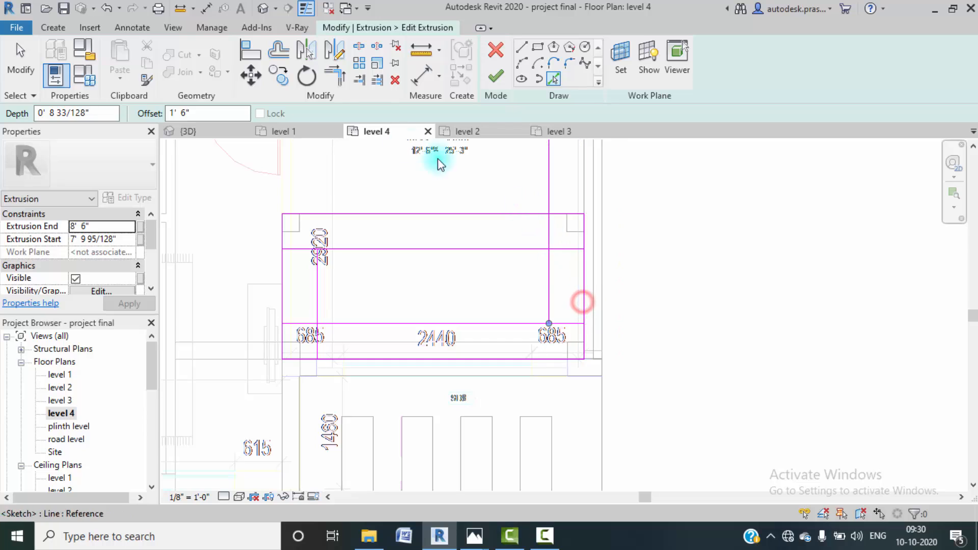
- Trim the four offset lines into a closed inner rectangle and finish the slab's extrusion sketch
{"action": "left_click", "coordinate": [326, 82]}
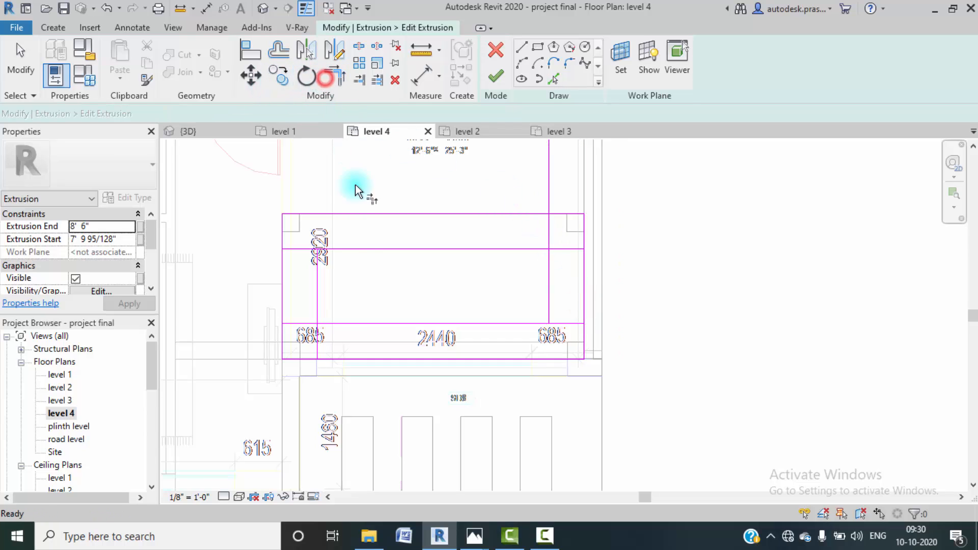
{"action": "left_click", "coordinate": [319, 279]}
{"action": "left_click", "coordinate": [350, 250]}
{"action": "left_click", "coordinate": [319, 300]}
{"action": "left_click", "coordinate": [332, 324]}
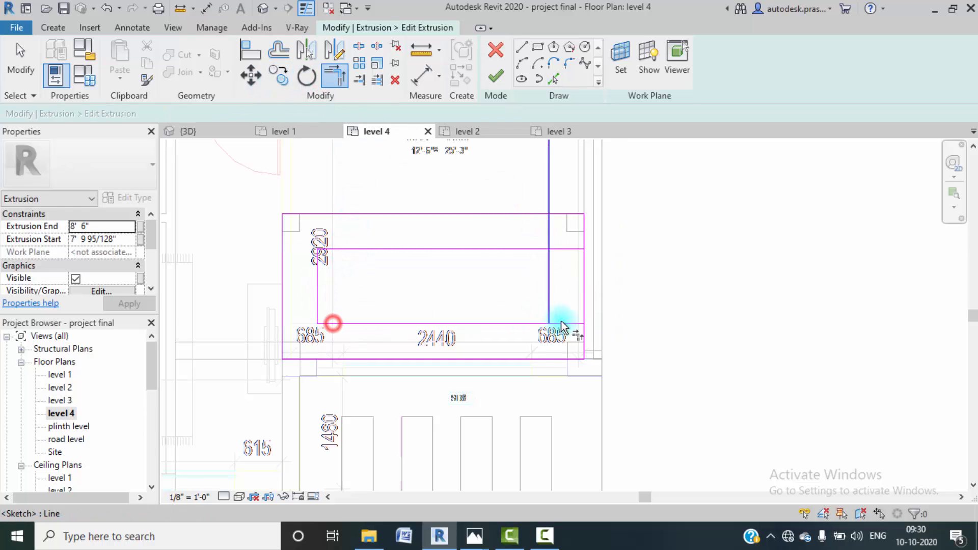
{"action": "left_click", "coordinate": [521, 323]}
{"action": "left_click", "coordinate": [547, 312]}
{"action": "left_click", "coordinate": [535, 249]}
{"action": "left_click", "coordinate": [548, 267]}
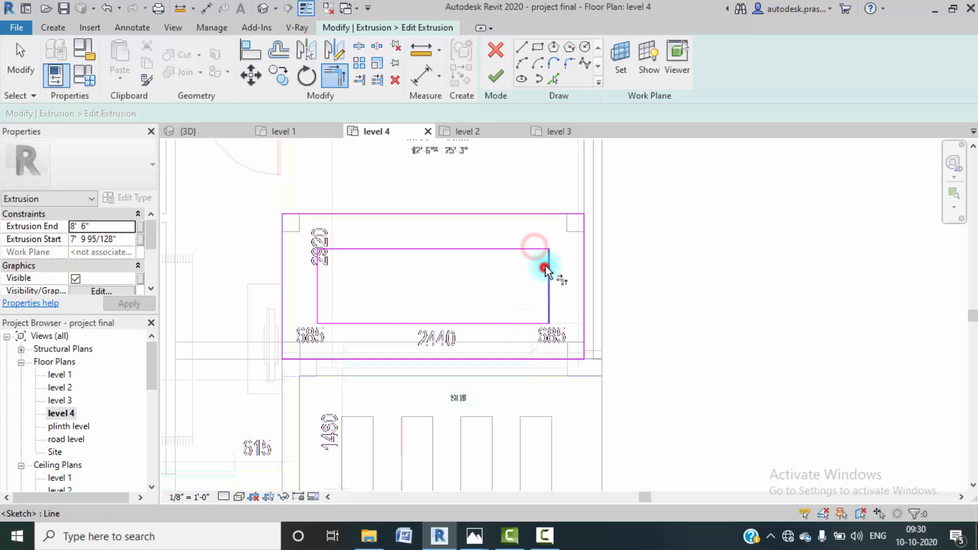
{"action": "left_click", "coordinate": [493, 77]}
- Open the East elevation at the rooftop frame and finish the in-place model
{"action": "scroll", "coordinate": [485, 232], "scroll_direction": "down", "scroll_amount": 3}
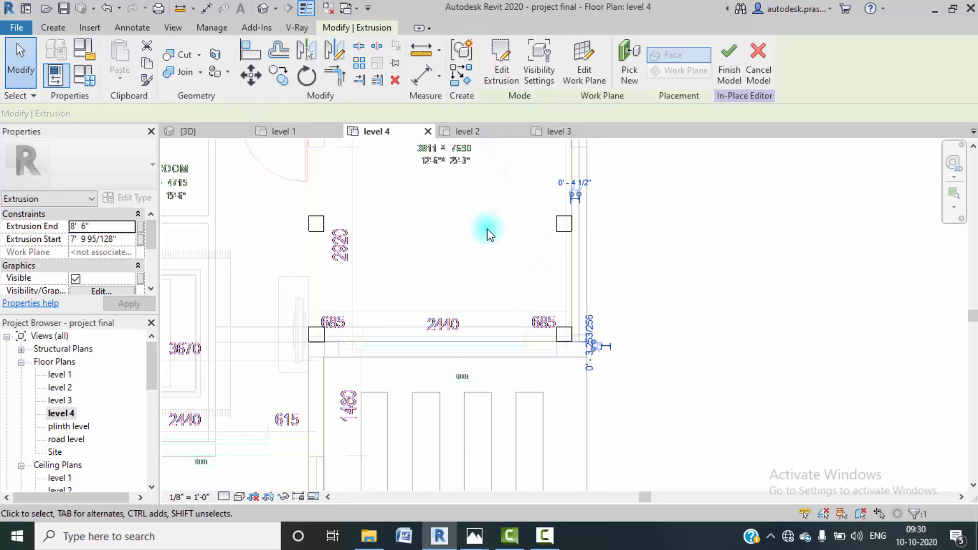
{"action": "middle_click_drag", "start_coordinate": [385, 299], "coordinate": [372, 289]}
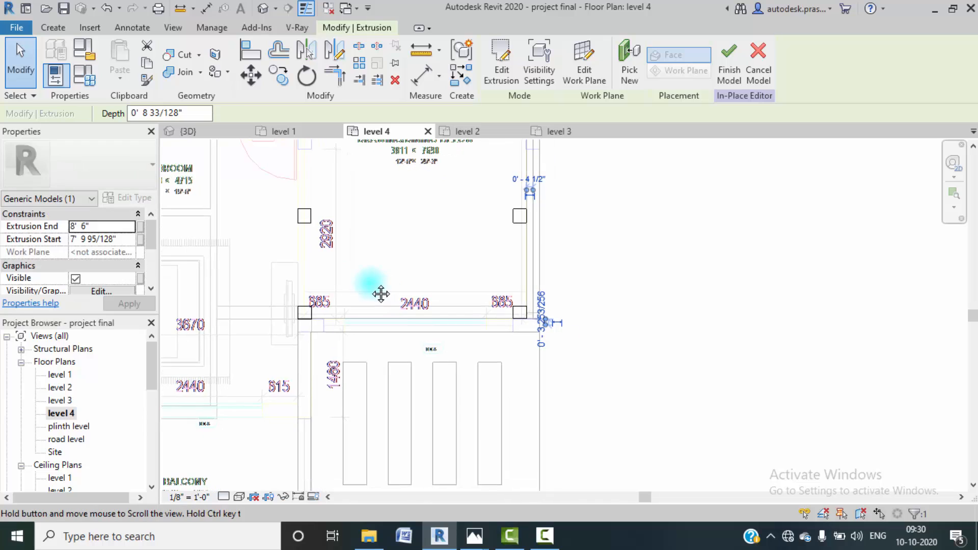
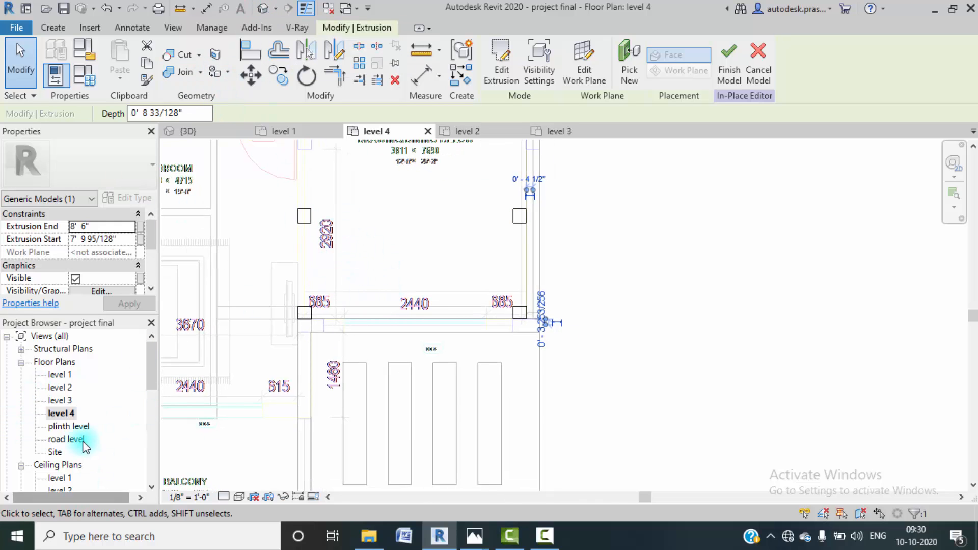
{"action": "scroll", "coordinate": [83, 446], "scroll_direction": "down", "scroll_amount": 8}
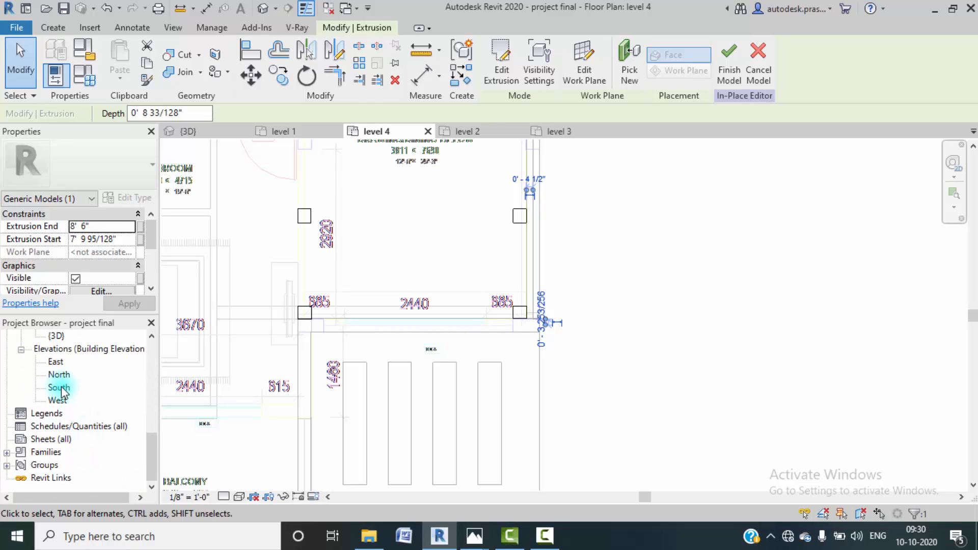
{"action": "double_click", "coordinate": [57, 363]}
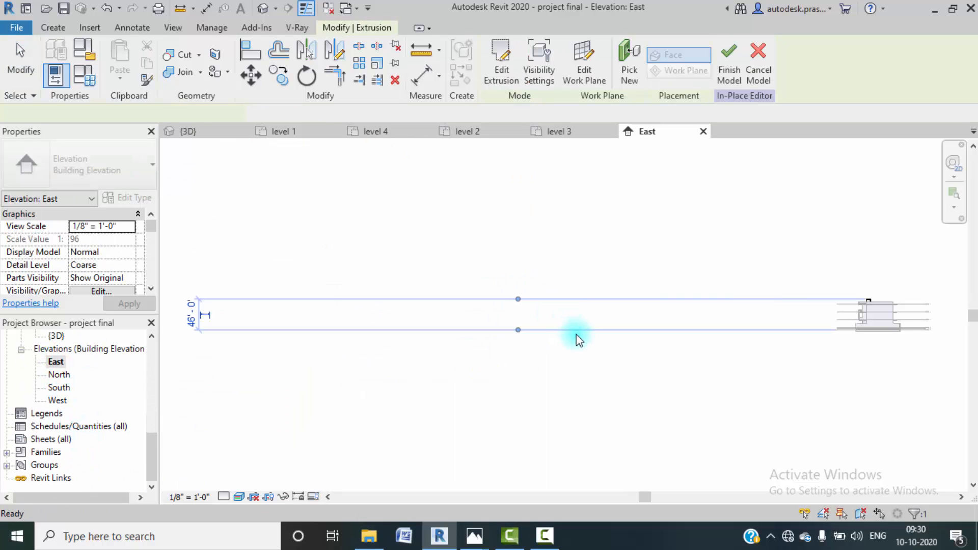
{"action": "scroll", "coordinate": [577, 335], "scroll_direction": "down", "scroll_amount": 2}
{"action": "middle_click_drag", "start_coordinate": [643, 385], "coordinate": [510, 385]}
{"action": "scroll", "coordinate": [623, 321], "scroll_direction": "up", "scroll_amount": 4}
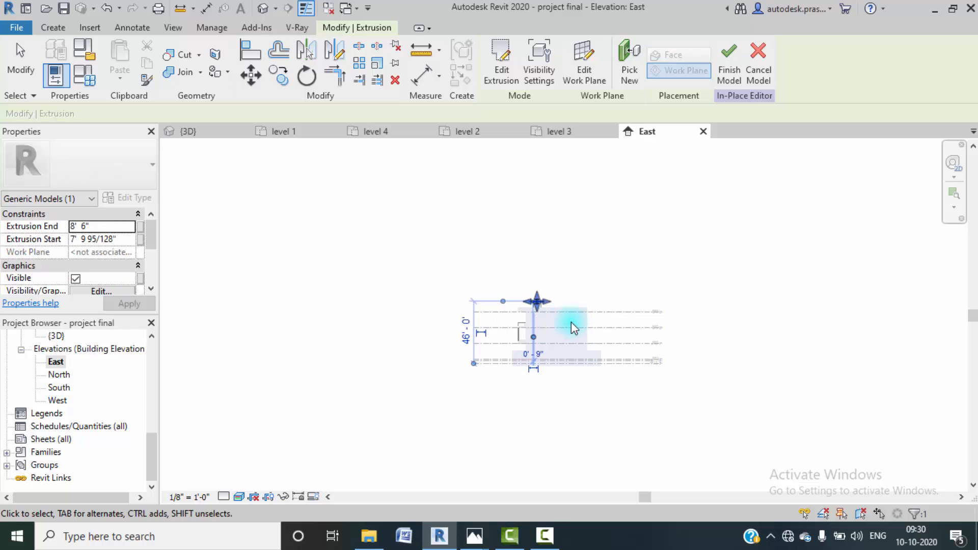
{"action": "scroll", "coordinate": [519, 284], "scroll_direction": "up", "scroll_amount": 6}
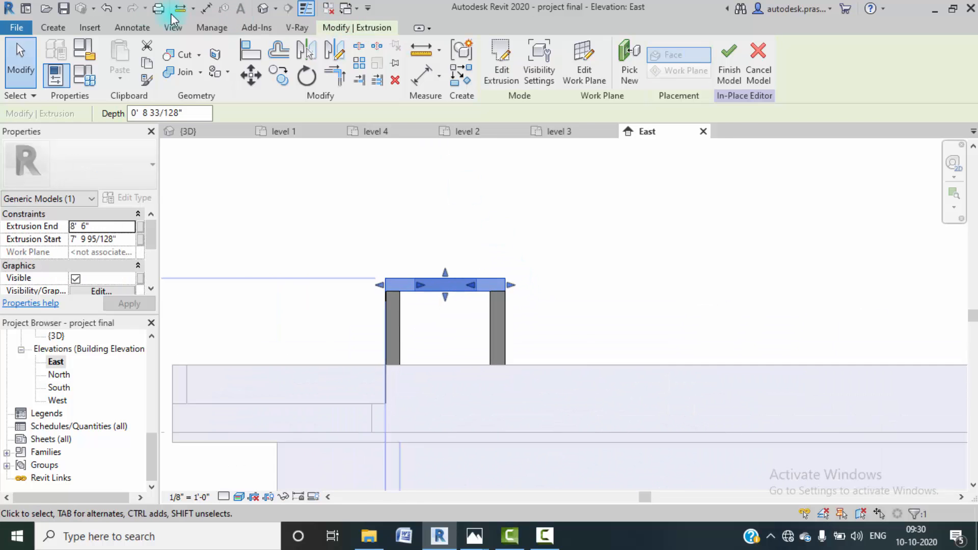
{"action": "left_click", "coordinate": [728, 77]}
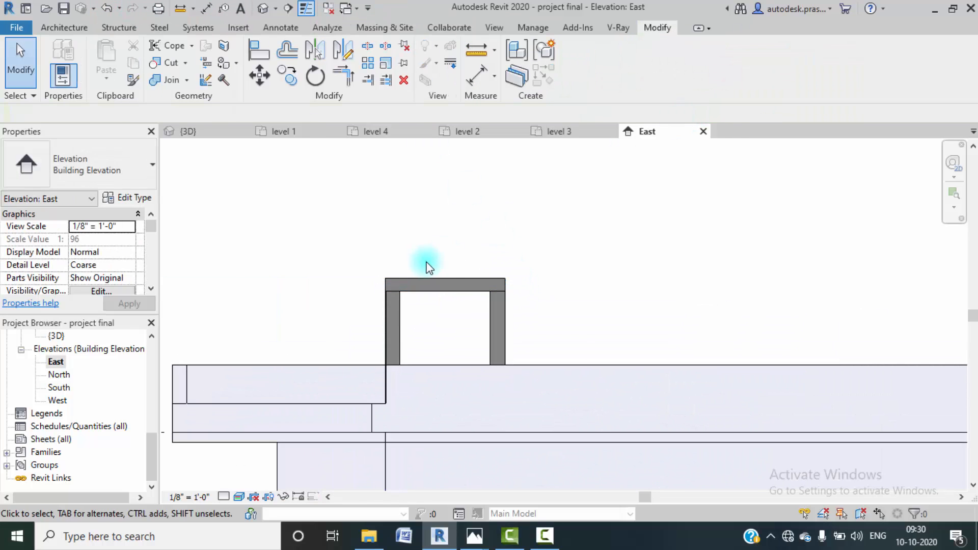
- Draw a new level line in the East elevation from the top of the rooftop frame's slab, at elevation 46' 0"
{"action": "left_click", "coordinate": [52, 30]}
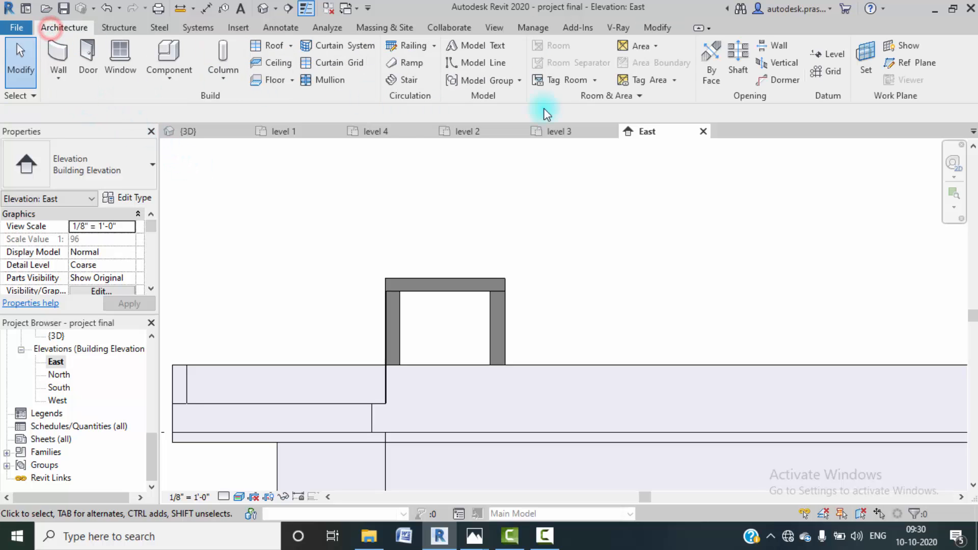
{"action": "left_click", "coordinate": [818, 57]}
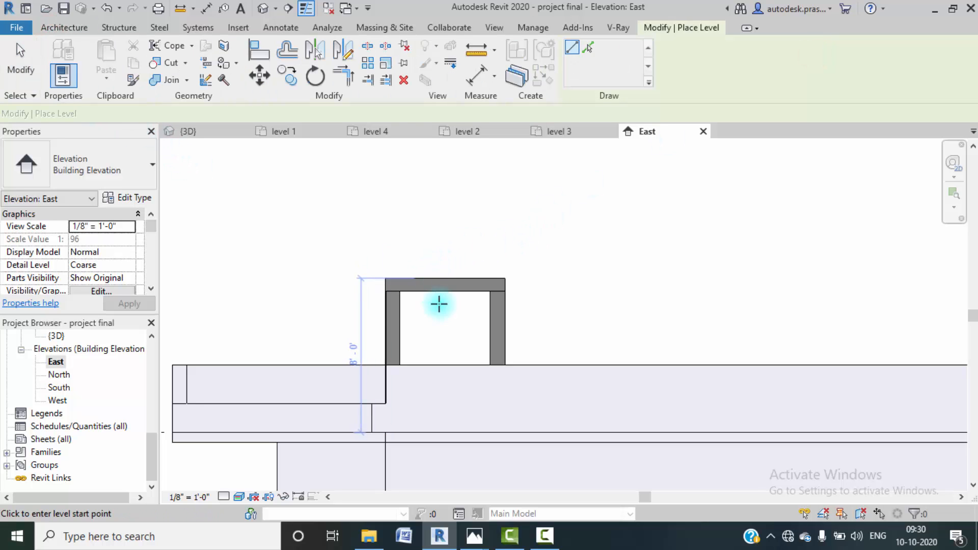
{"action": "scroll", "coordinate": [439, 311], "scroll_direction": "down", "scroll_amount": 2}
{"action": "middle_click_drag", "start_coordinate": [573, 358], "coordinate": [557, 352]}
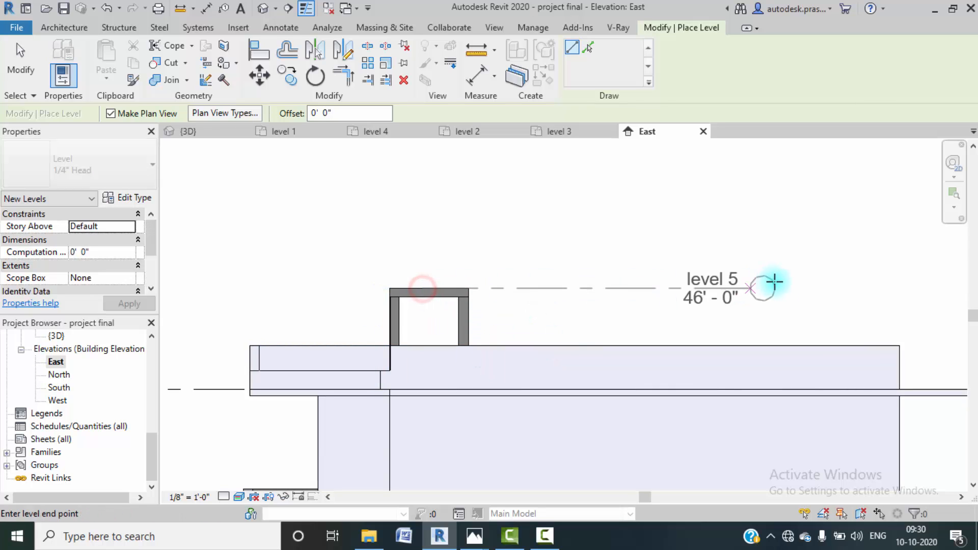
{"action": "middle_click_drag", "start_coordinate": [800, 286], "coordinate": [402, 284]}
{"action": "scroll", "coordinate": [428, 286], "scroll_direction": "down", "scroll_amount": 2}
{"action": "left_click", "coordinate": [876, 286]}
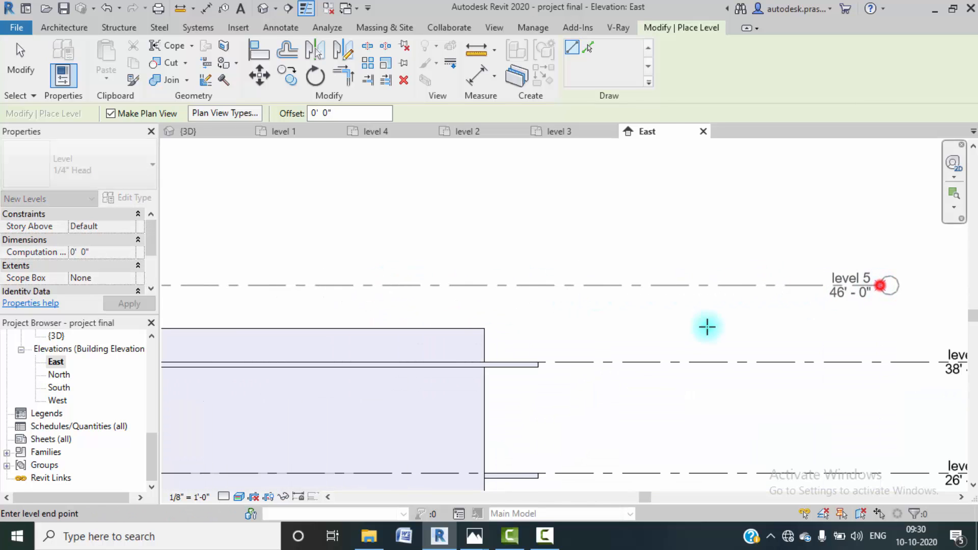
{"action": "key", "text": "Escape"}
{"action": "key", "text": "Escape"}
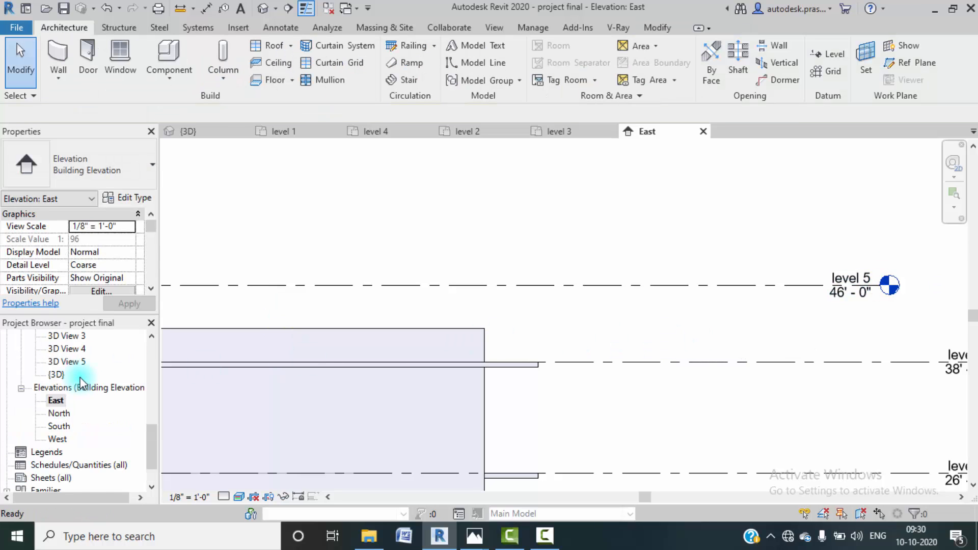
- Open the level 5 floor plan and look for the rooftop frame
{"action": "scroll", "coordinate": [81, 380], "scroll_direction": "up", "scroll_amount": 5}
{"action": "scroll", "coordinate": [82, 382], "scroll_direction": "up", "scroll_amount": 2}
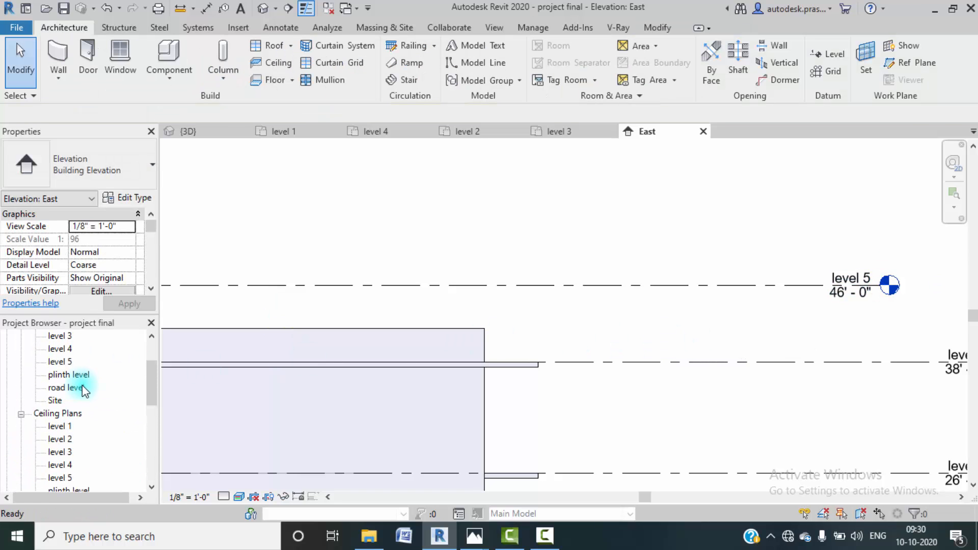
{"action": "double_click", "coordinate": [69, 363]}
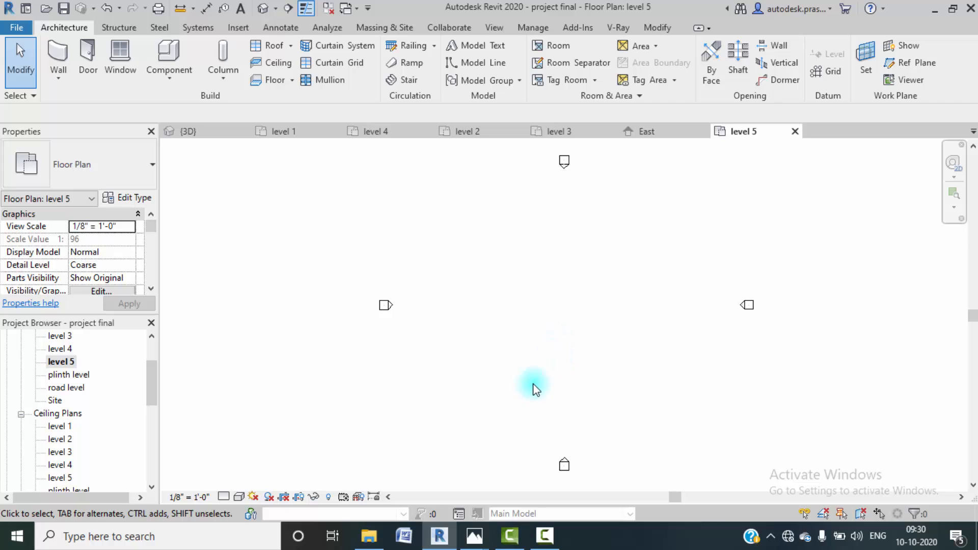
{"action": "scroll", "coordinate": [507, 408], "scroll_direction": "down", "scroll_amount": 2}
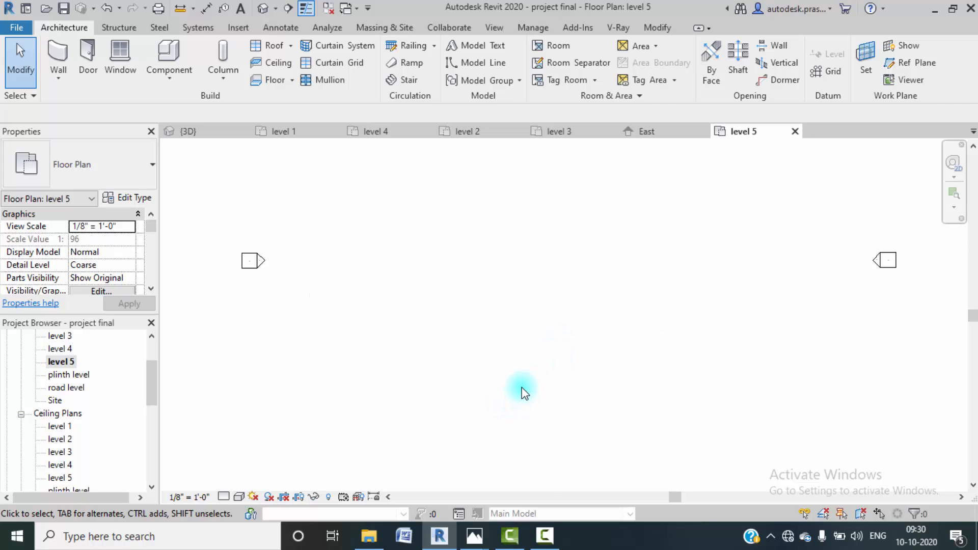
{"action": "scroll", "coordinate": [521, 389], "scroll_direction": "down", "scroll_amount": 3}
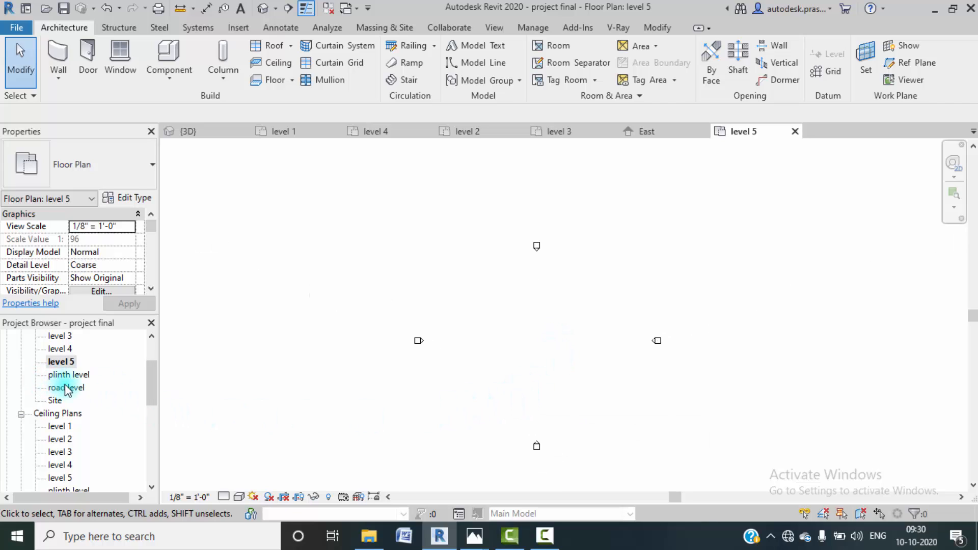
{"action": "scroll", "coordinate": [68, 466], "scroll_direction": "down", "scroll_amount": 3}
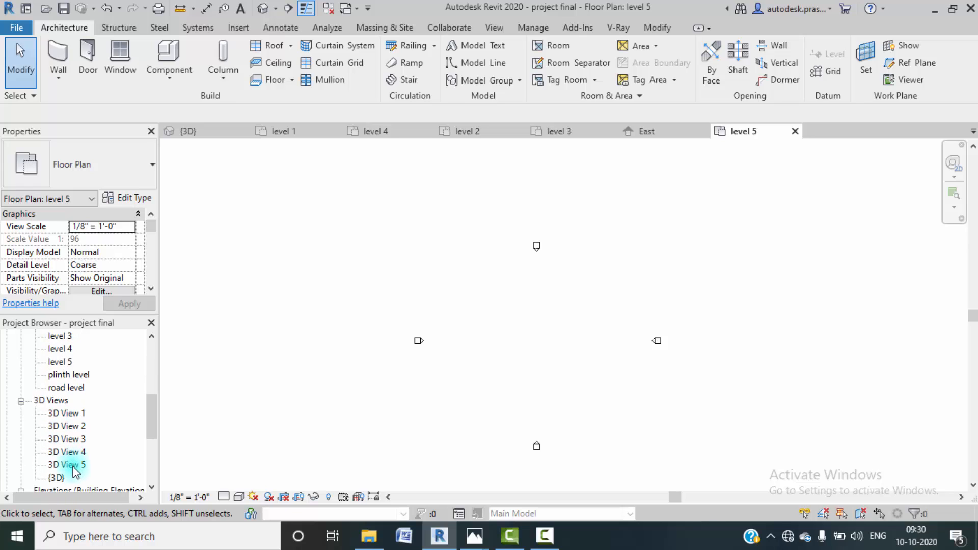
{"action": "double_click", "coordinate": [69, 464]}
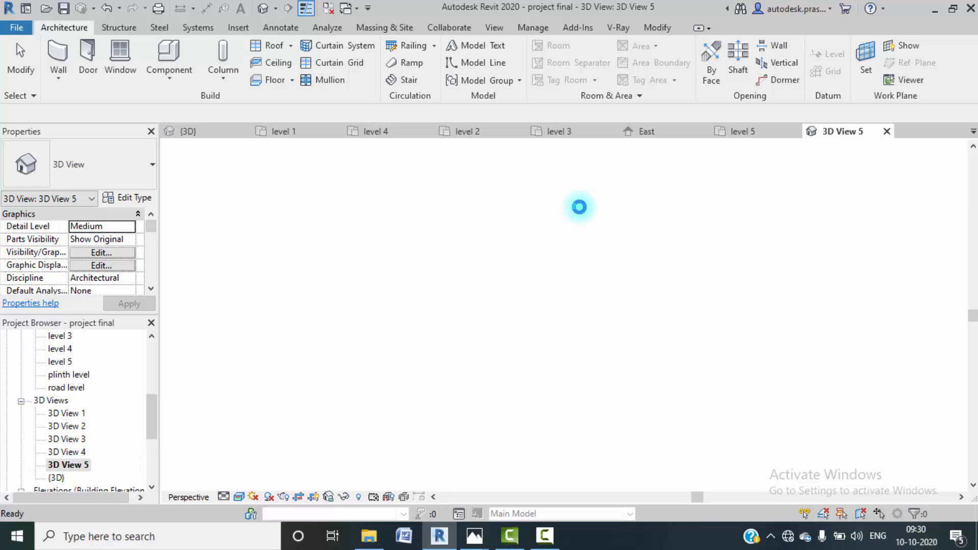
{"action": "left_click", "coordinate": [887, 131]}
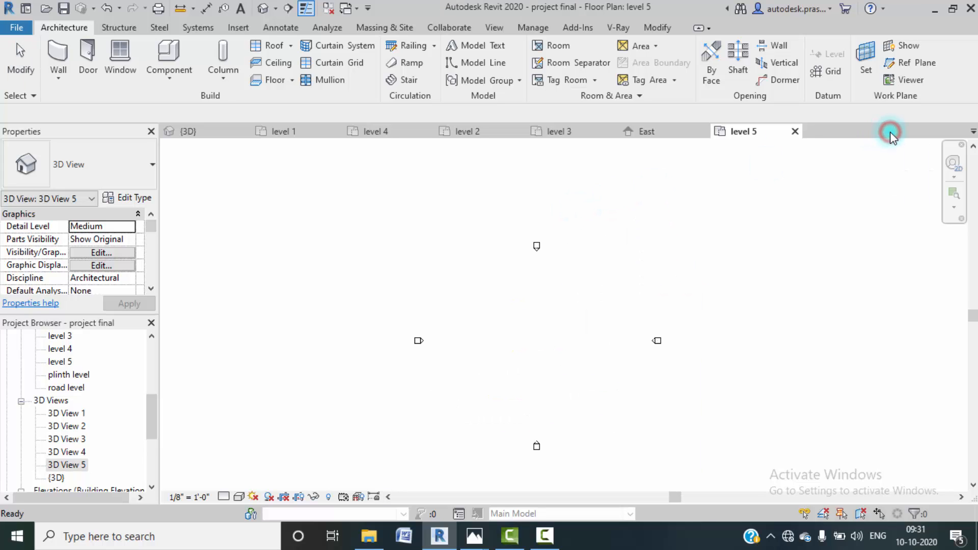
- Reopen the East elevation and select the level 5 line where it meets the rooftop frame's top slab
{"action": "scroll", "coordinate": [116, 479], "scroll_direction": "down", "scroll_amount": 1}
{"action": "scroll", "coordinate": [66, 471], "scroll_direction": "down", "scroll_amount": 2}
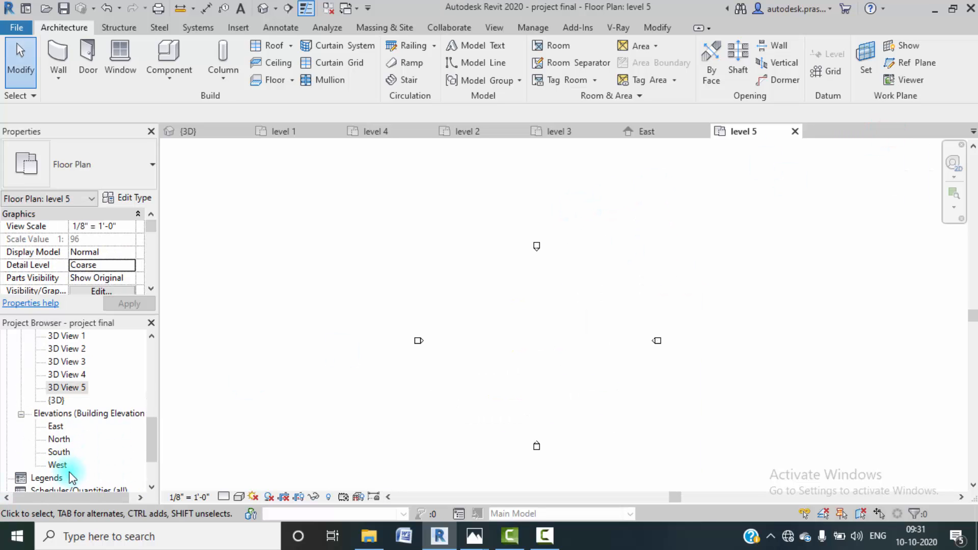
{"action": "left_click", "coordinate": [56, 402]}
{"action": "double_click", "coordinate": [56, 402]}
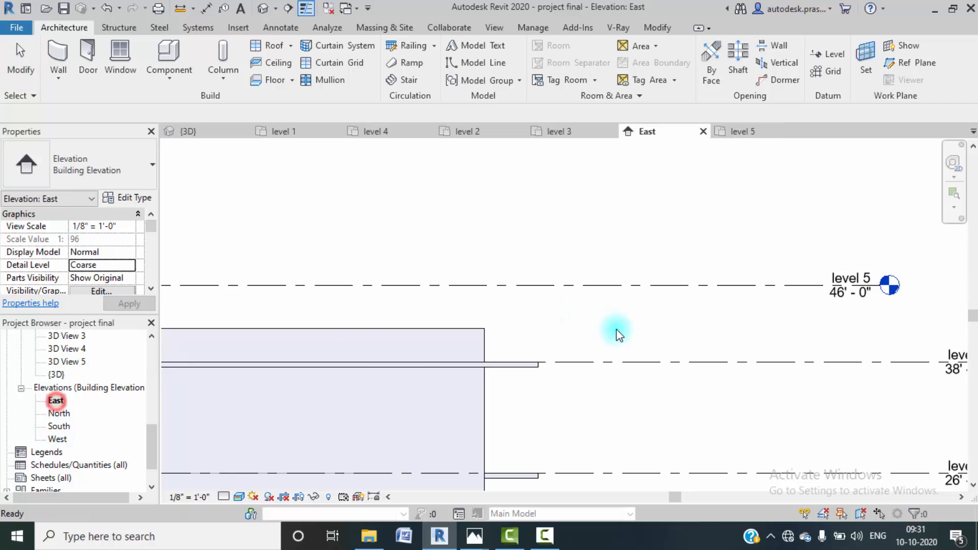
{"action": "left_click", "coordinate": [805, 280]}
{"action": "scroll", "coordinate": [543, 310], "scroll_direction": "down", "scroll_amount": 3}
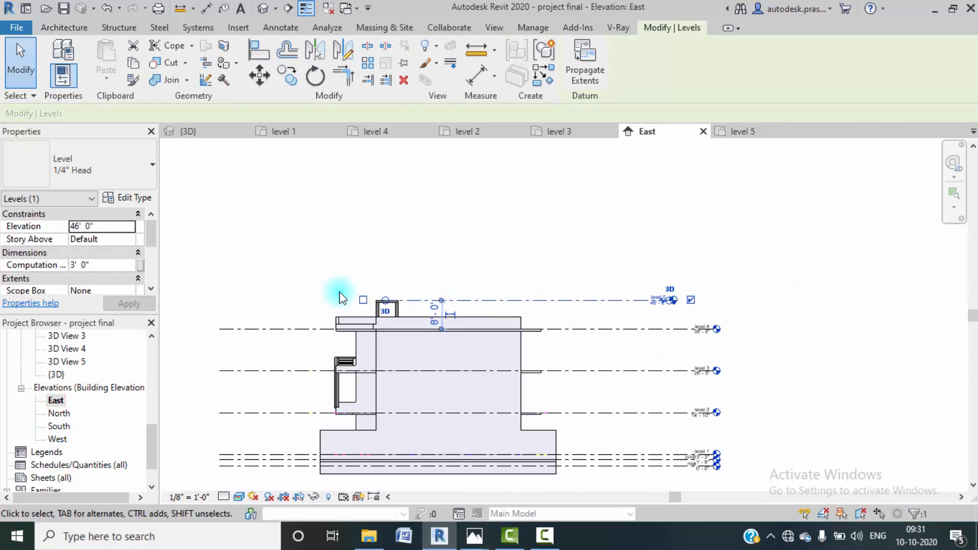
{"action": "scroll", "coordinate": [481, 317], "scroll_direction": "up", "scroll_amount": 4}
{"action": "scroll", "coordinate": [428, 299], "scroll_direction": "up", "scroll_amount": 4}
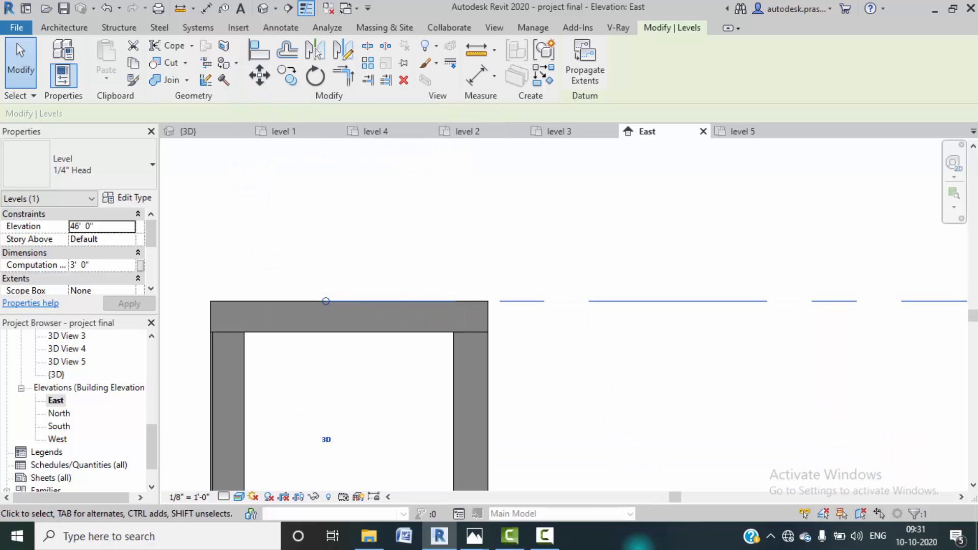
{"action": "left_click", "coordinate": [545, 536]}
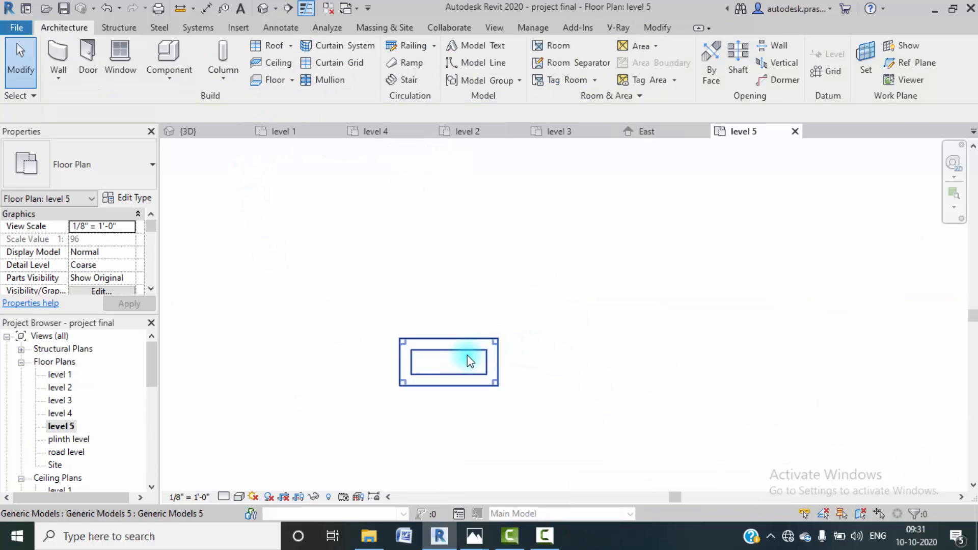
- Check the top slab's outline in the level 5 floor plan and the level line's position against the slab in the East elevation
{"action": "scroll", "coordinate": [454, 360], "scroll_direction": "up", "scroll_amount": 3}
{"action": "middle_click_drag", "start_coordinate": [454, 359], "coordinate": [514, 340]}
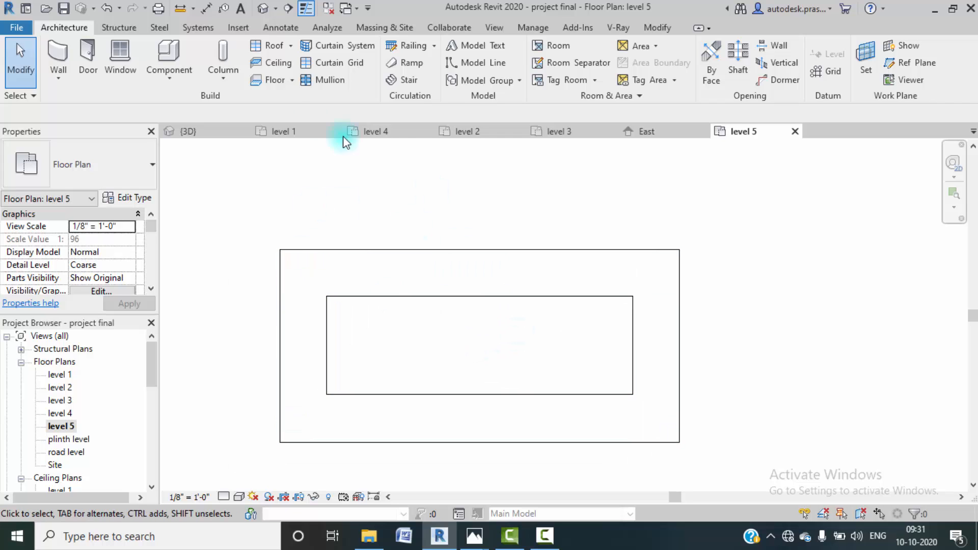
{"action": "scroll", "coordinate": [86, 376], "scroll_direction": "down", "scroll_amount": 8}
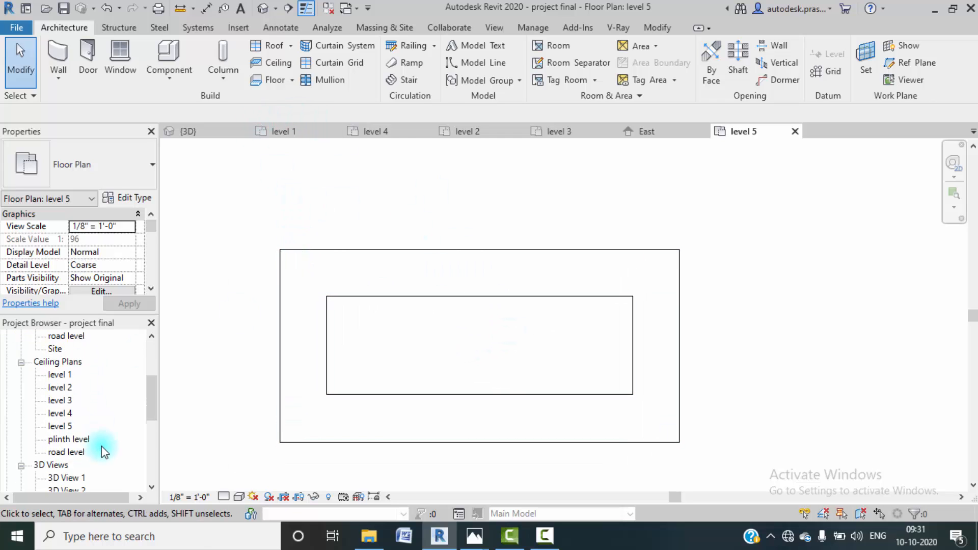
{"action": "double_click", "coordinate": [55, 375]}
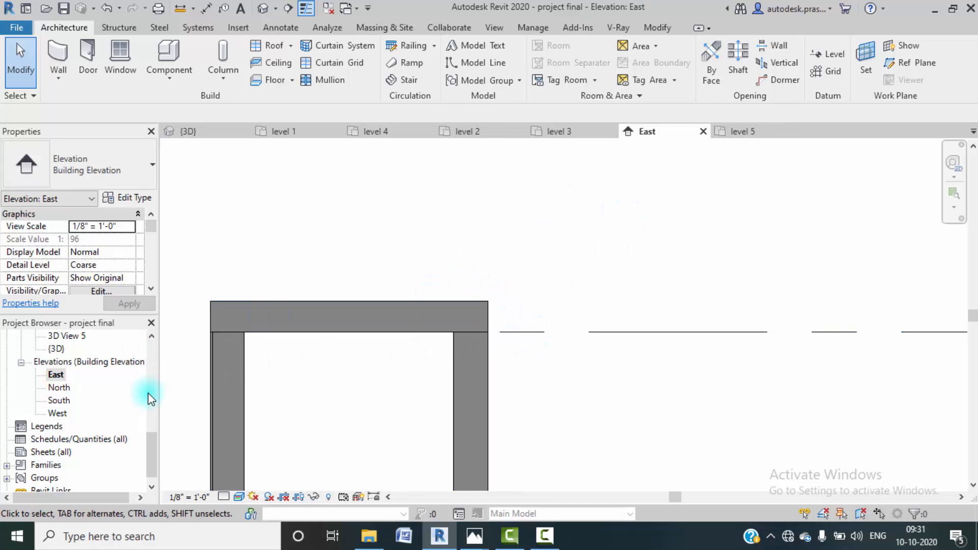
{"action": "scroll", "coordinate": [114, 389], "scroll_direction": "up", "scroll_amount": 6}
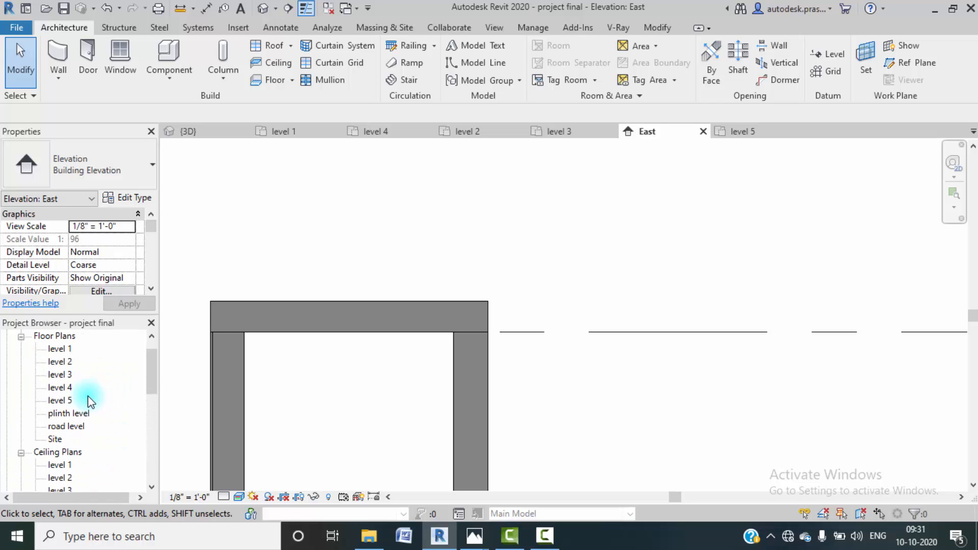
{"action": "double_click", "coordinate": [58, 401]}
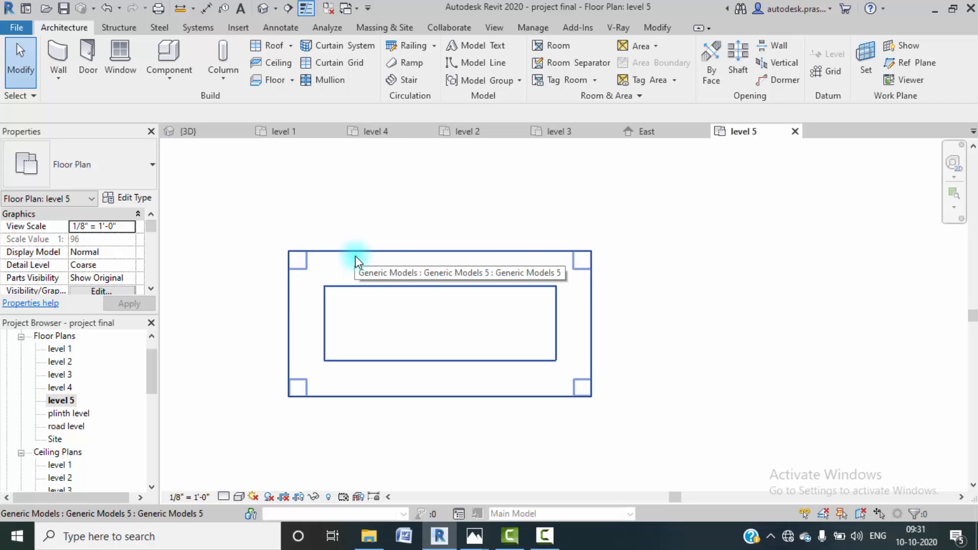
{"action": "left_click", "coordinate": [385, 251]}
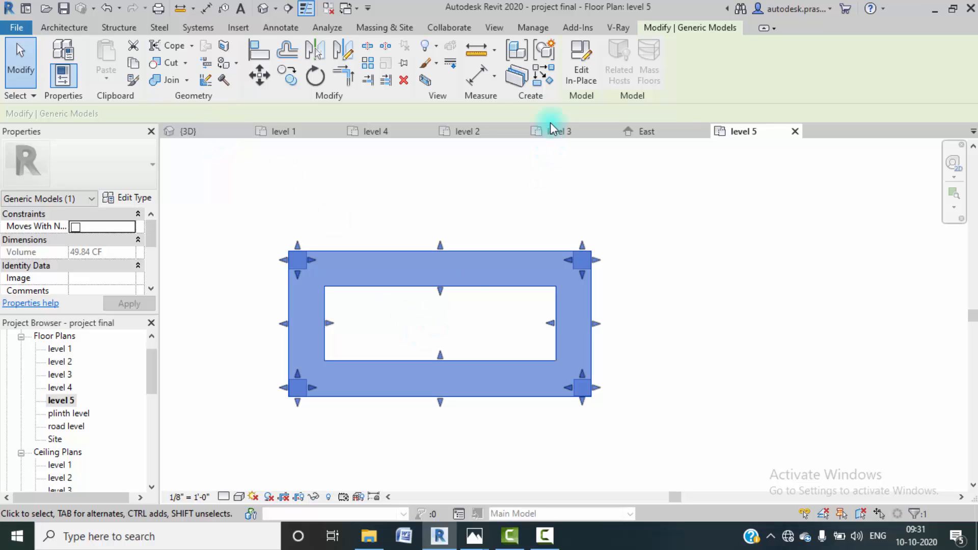
{"action": "left_click", "coordinate": [490, 224]}
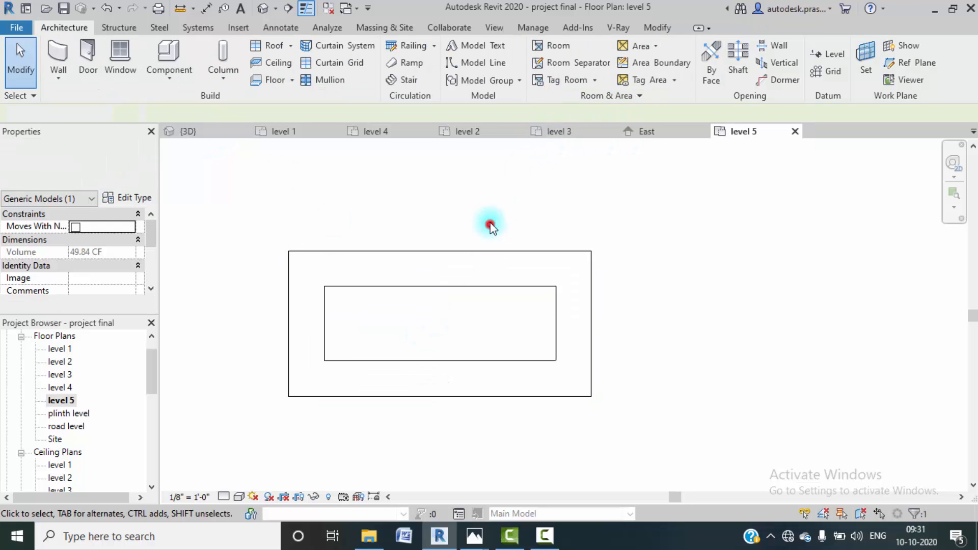
- Create an in-place component in the Generic Models category from the level 5 floor plan, accepting the default name
{"action": "left_click", "coordinate": [172, 79]}
{"action": "left_click", "coordinate": [204, 134]}
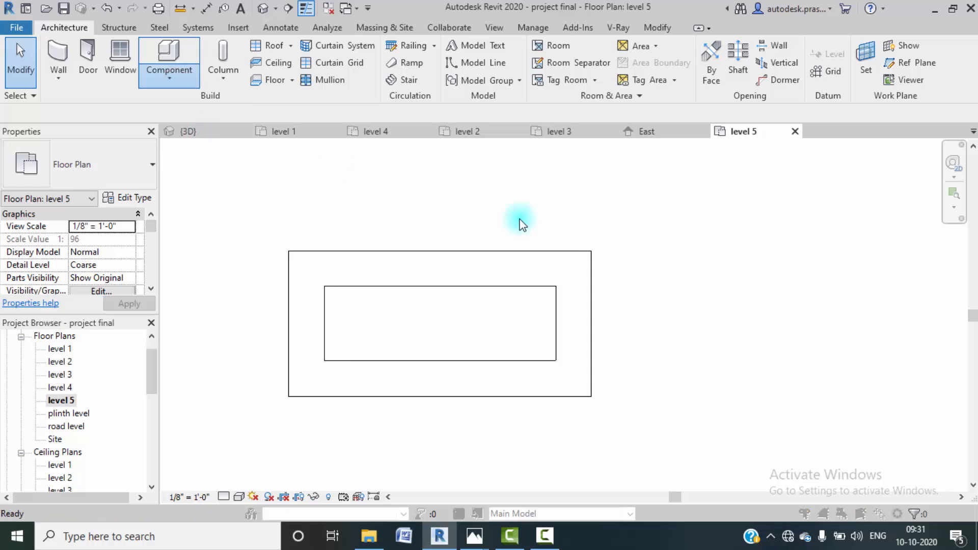
{"action": "scroll", "coordinate": [448, 237], "scroll_direction": "down", "scroll_amount": 4}
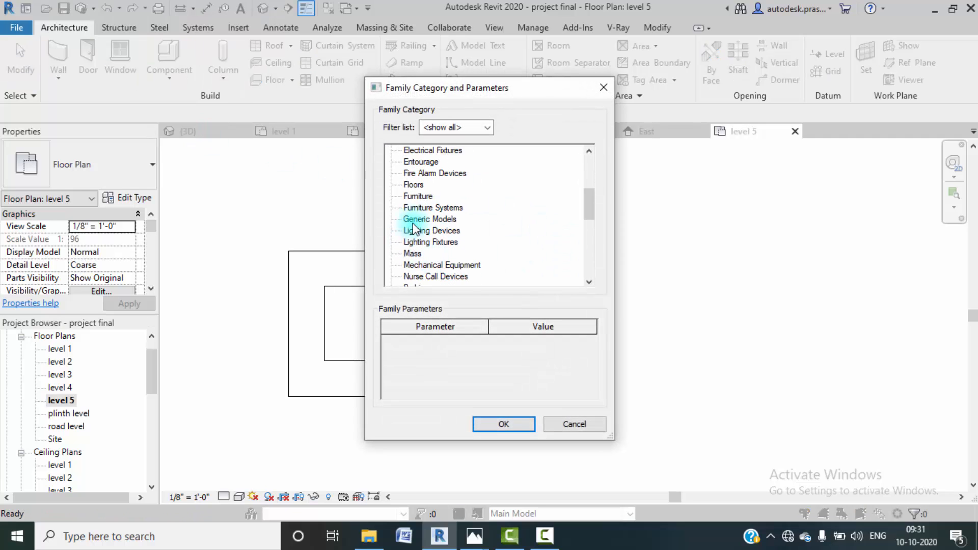
{"action": "left_click", "coordinate": [520, 429]}
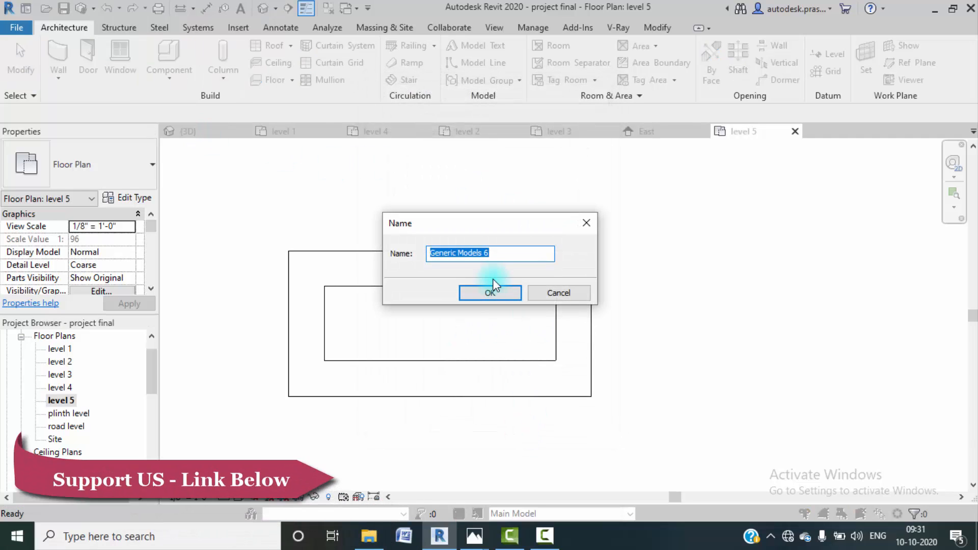
{"action": "left_click", "coordinate": [498, 291]}
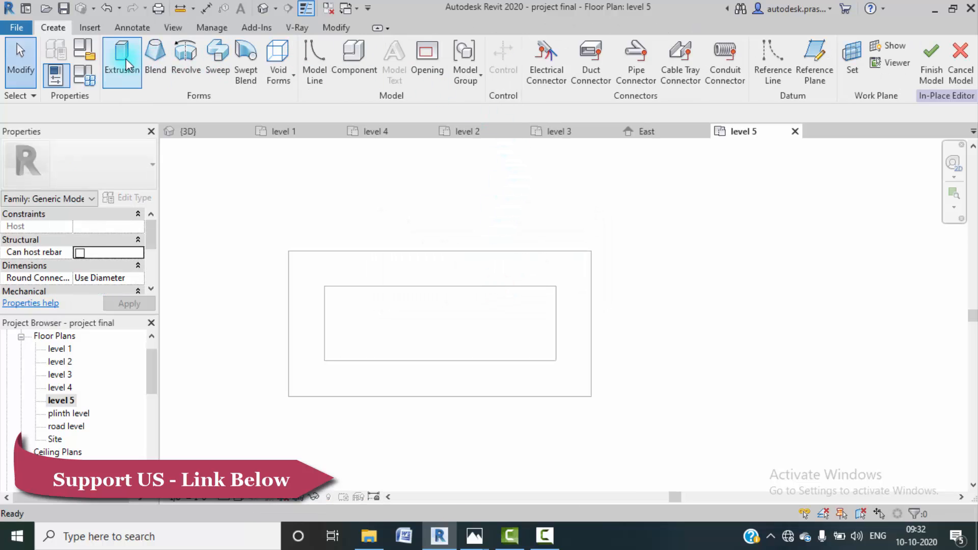
- Try to sketch a rectangular extrusion profile over the inner opening of the rooftop slab
{"action": "left_click", "coordinate": [324, 286]}
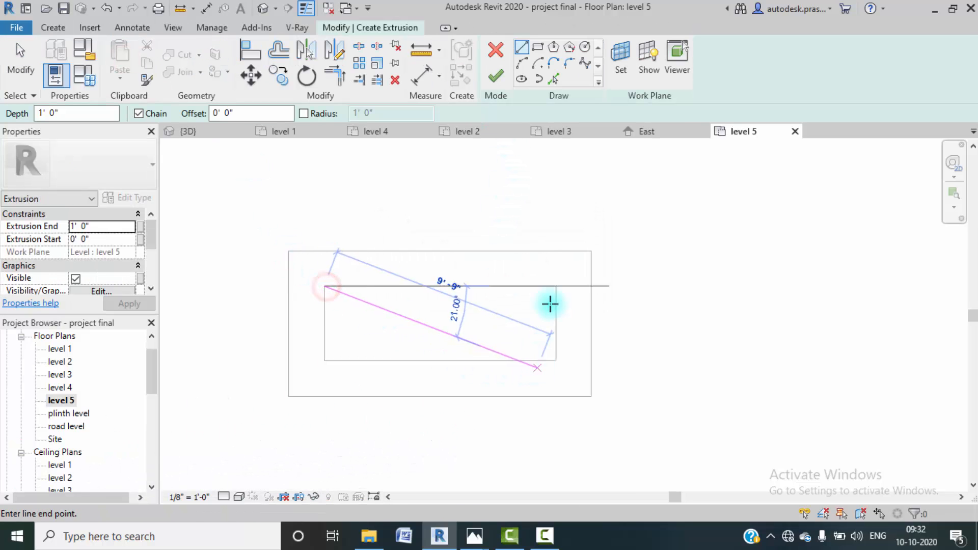
{"action": "left_click", "coordinate": [536, 49]}
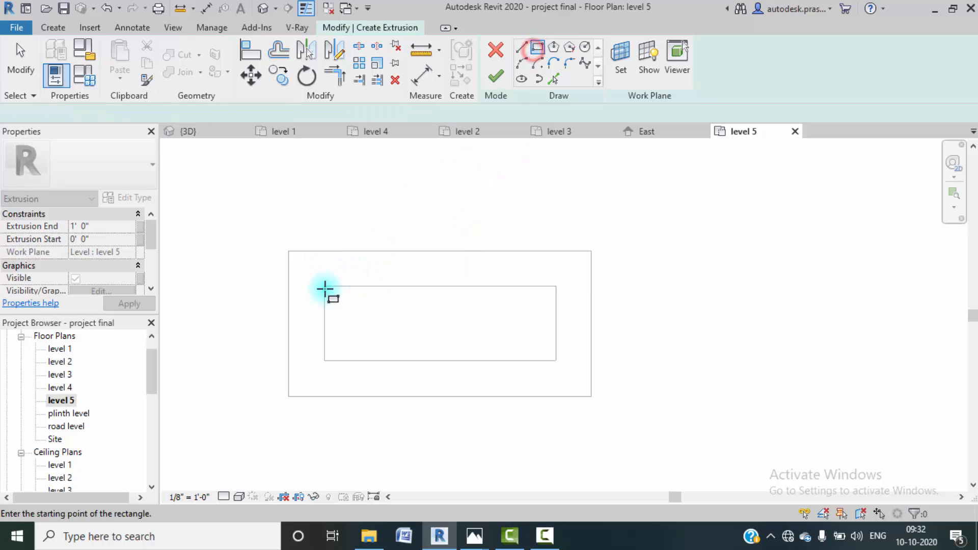
{"action": "left_click", "coordinate": [324, 286]}
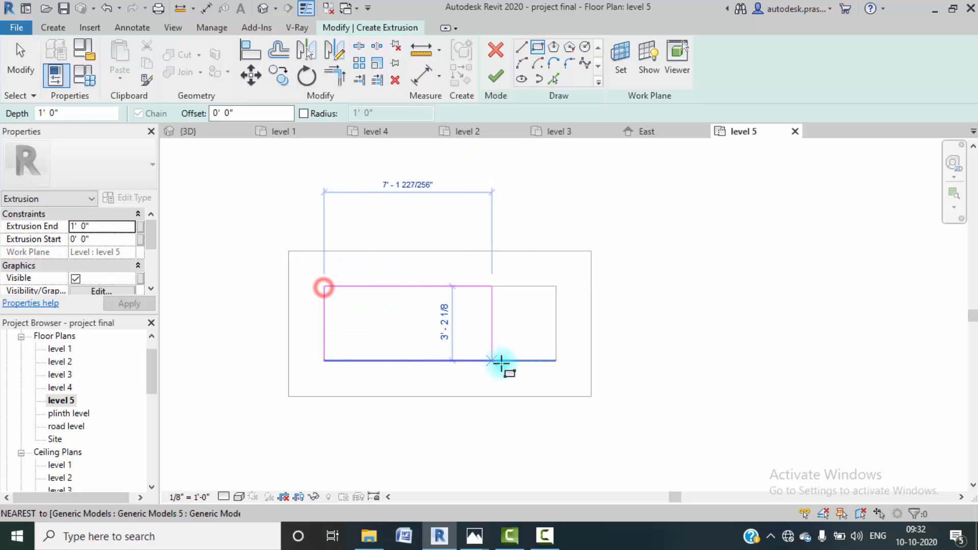
{"action": "left_click", "coordinate": [556, 361]}
{"action": "key", "text": "Escape"}
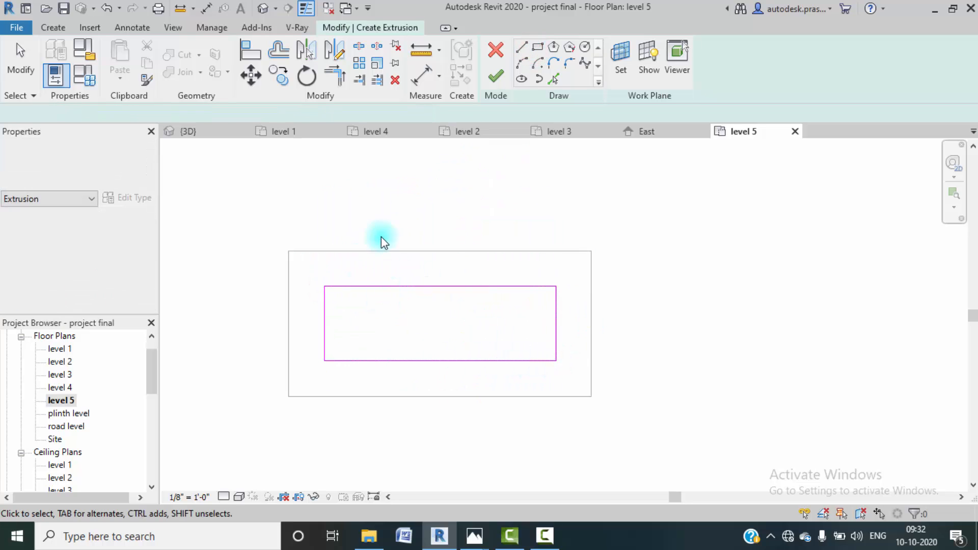
{"action": "left_click", "coordinate": [605, 175]}
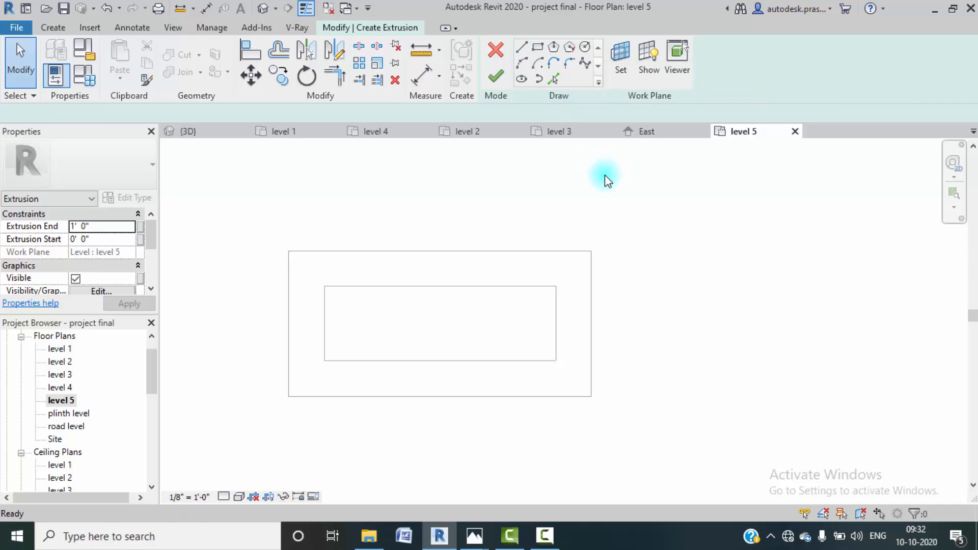
- Sketch a narrow rectangular slat profile about 3 in wide and 3 ft 2 in long across one end of the rooftop slab's inner opening
{"action": "left_click", "coordinate": [540, 49]}
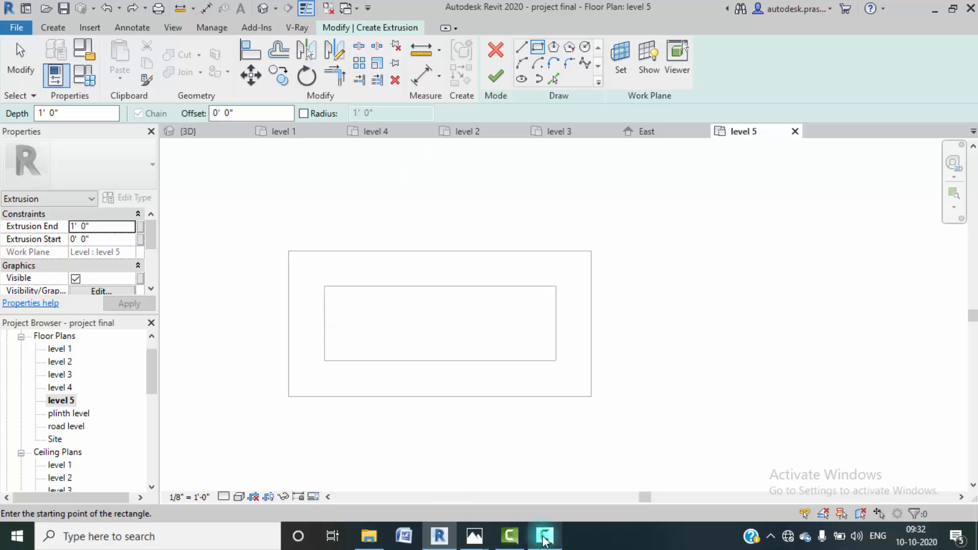
{"action": "left_click", "coordinate": [543, 537]}
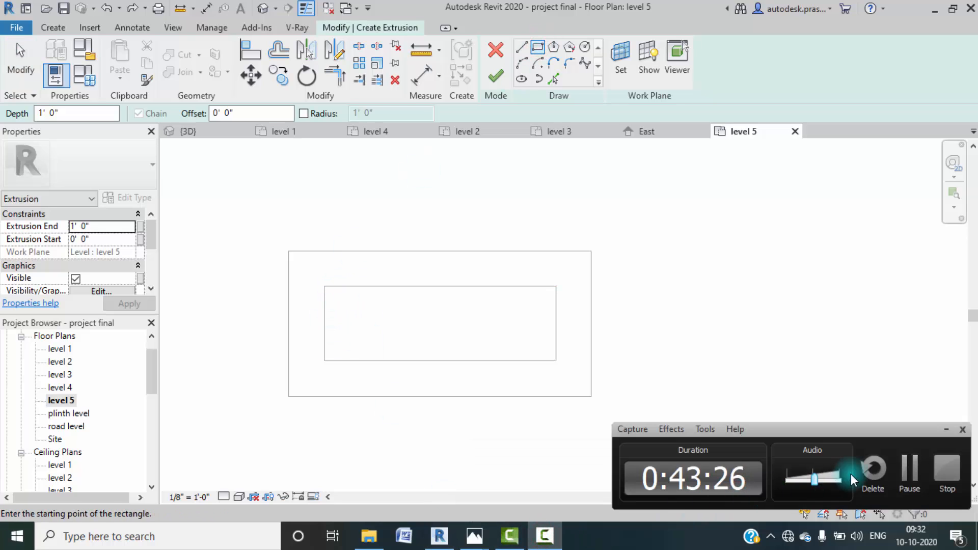
{"action": "left_click", "coordinate": [902, 475]}
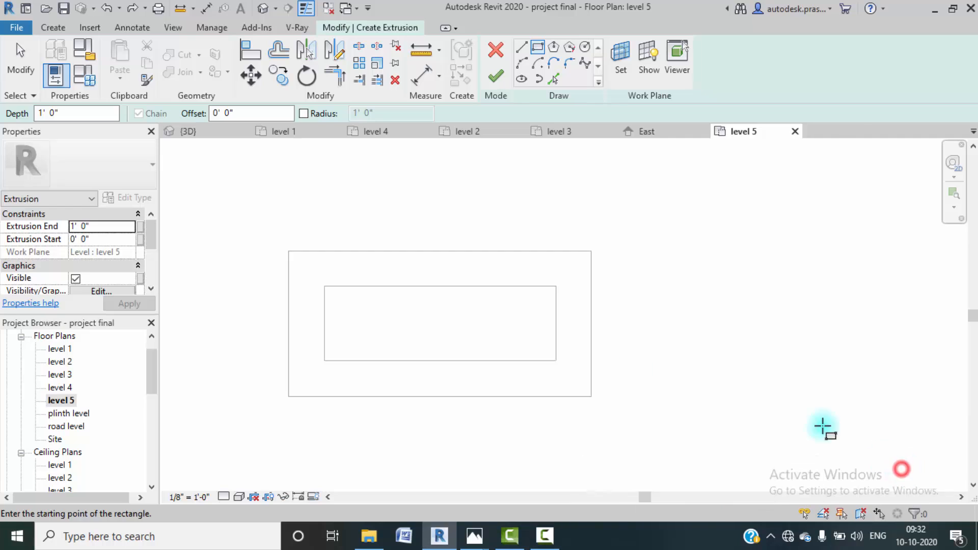
{"action": "left_click", "coordinate": [337, 285]}
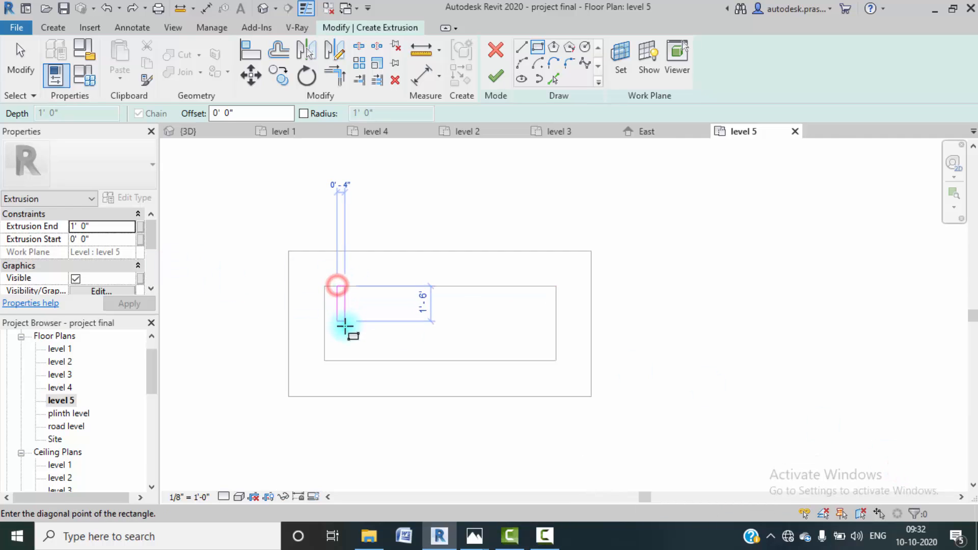
{"action": "left_click", "coordinate": [343, 361]}
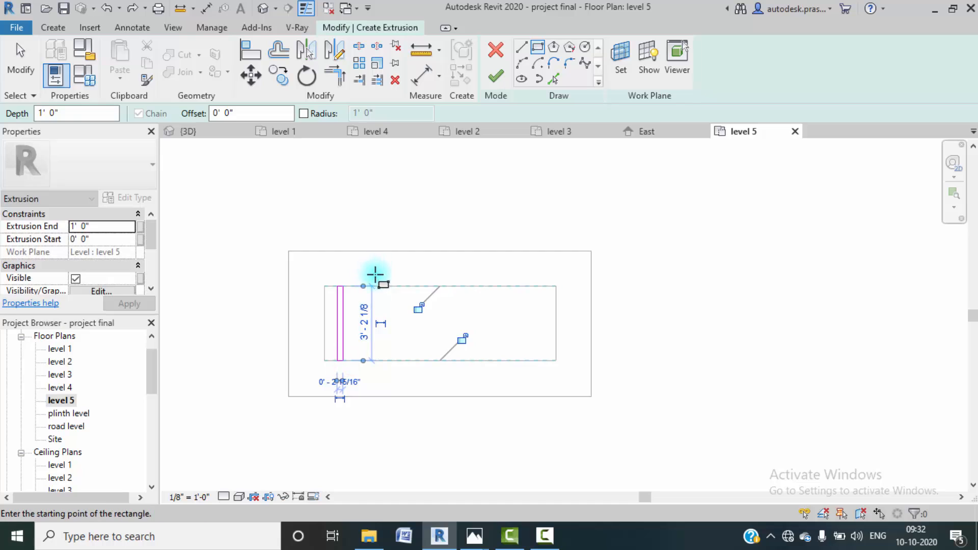
{"action": "key", "text": "Escape"}
{"action": "key", "text": "Escape"}
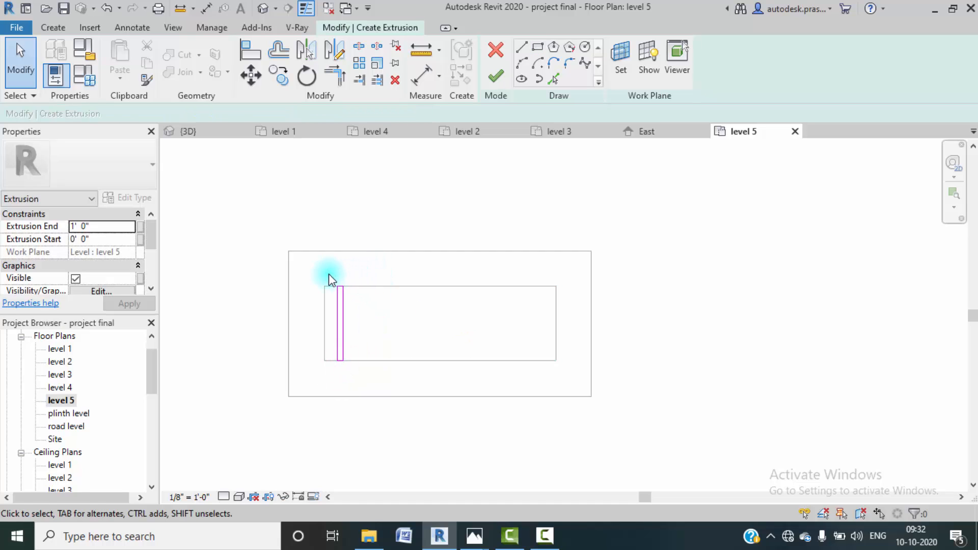
- Copy the slat profile twelve times along the slab's inner opening at 9-inch spacing
{"action": "left_click_drag", "start_coordinate": [329, 274], "coordinate": [381, 381]}
{"action": "left_click", "coordinate": [251, 75]}
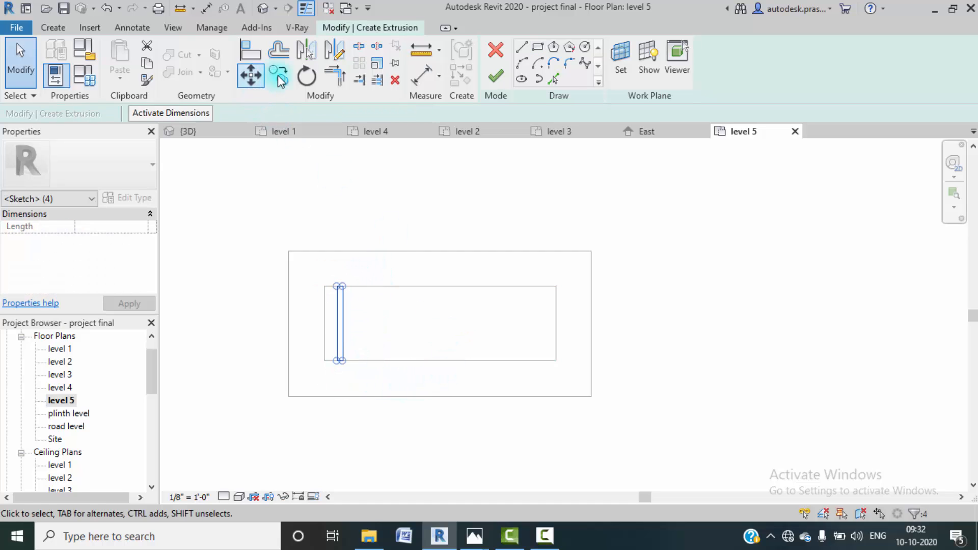
{"action": "key", "text": "c"}
{"action": "key", "text": "o"}
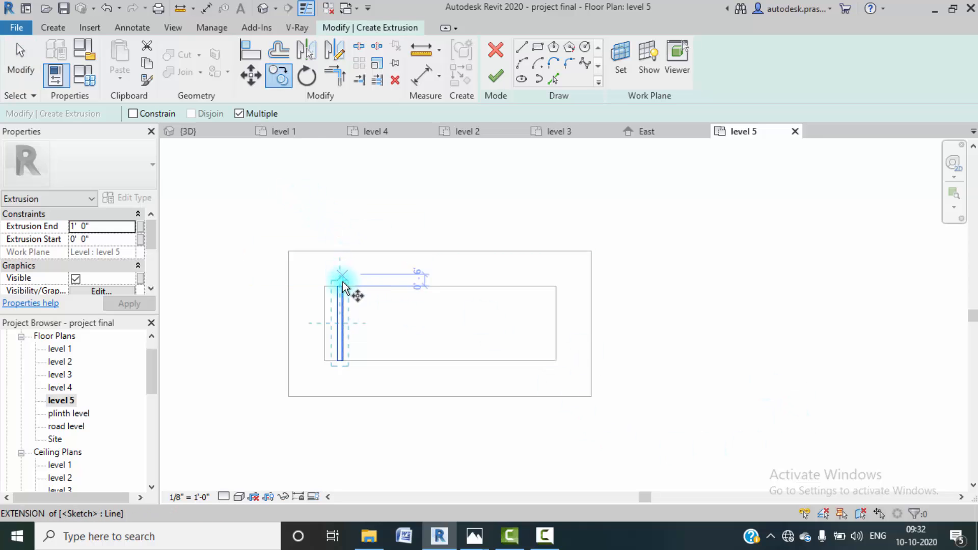
{"action": "scroll", "coordinate": [339, 280], "scroll_direction": "up", "scroll_amount": 4}
{"action": "left_click", "coordinate": [329, 291]}
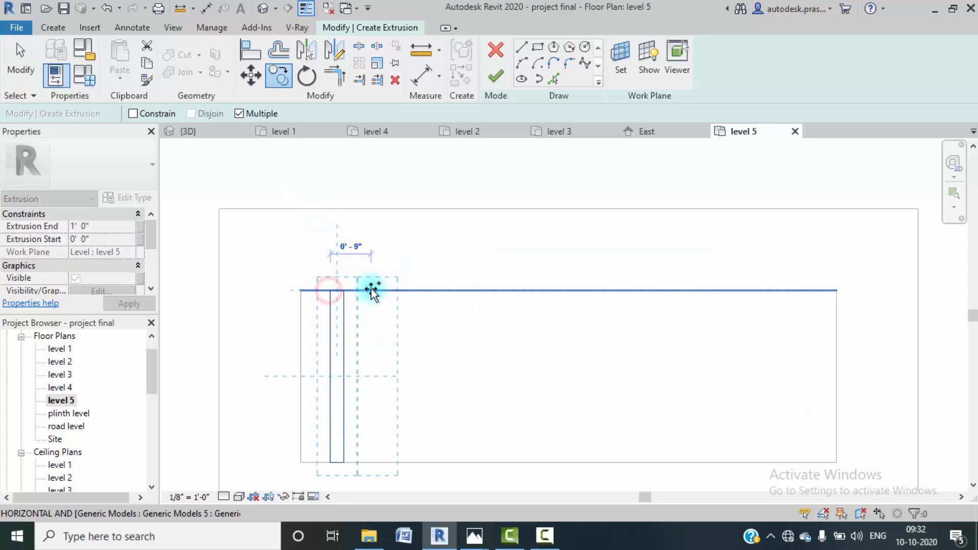
{"action": "left_click", "coordinate": [372, 291]}
{"action": "left_click", "coordinate": [413, 291]}
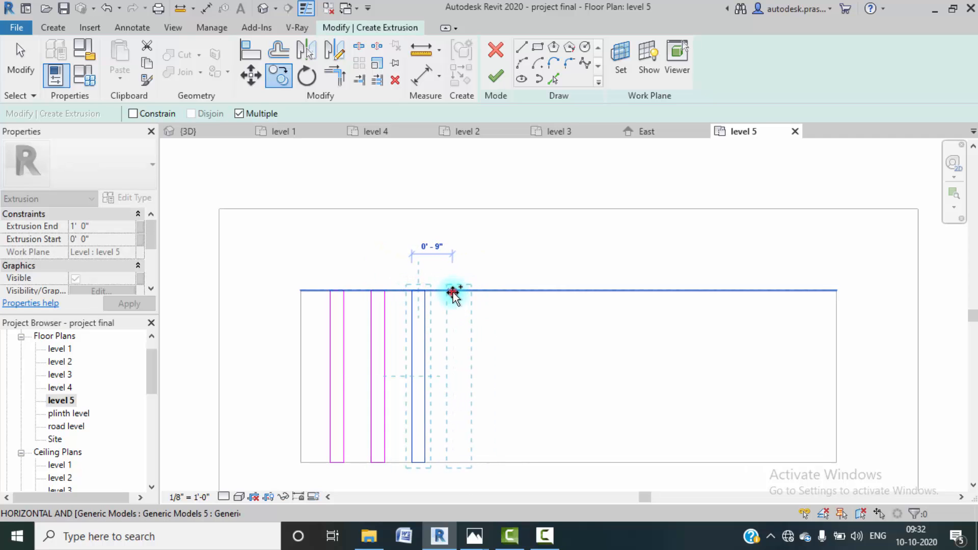
{"action": "left_click", "coordinate": [453, 291]}
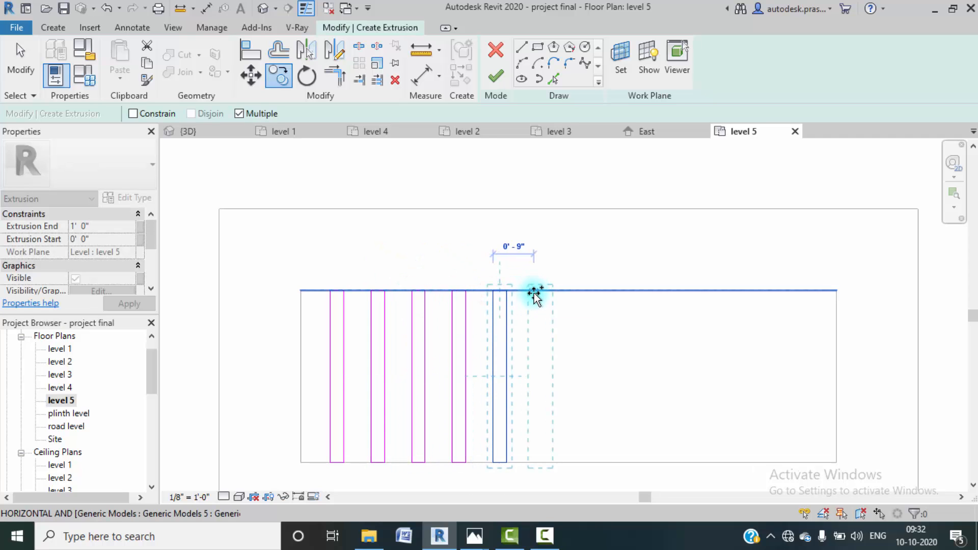
{"action": "left_click", "coordinate": [535, 291]}
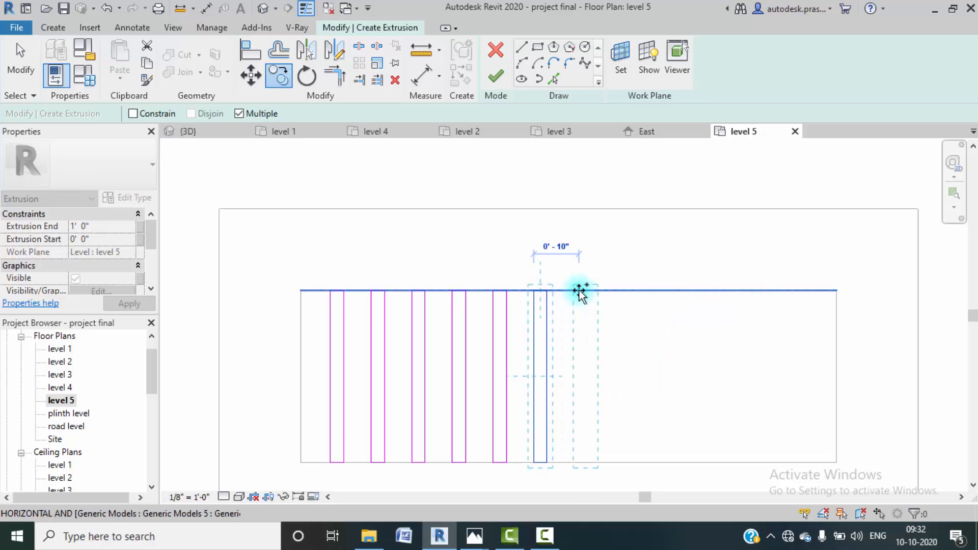
{"action": "scroll", "coordinate": [579, 293], "scroll_direction": "up", "scroll_amount": 2}
{"action": "left_click", "coordinate": [576, 290]}
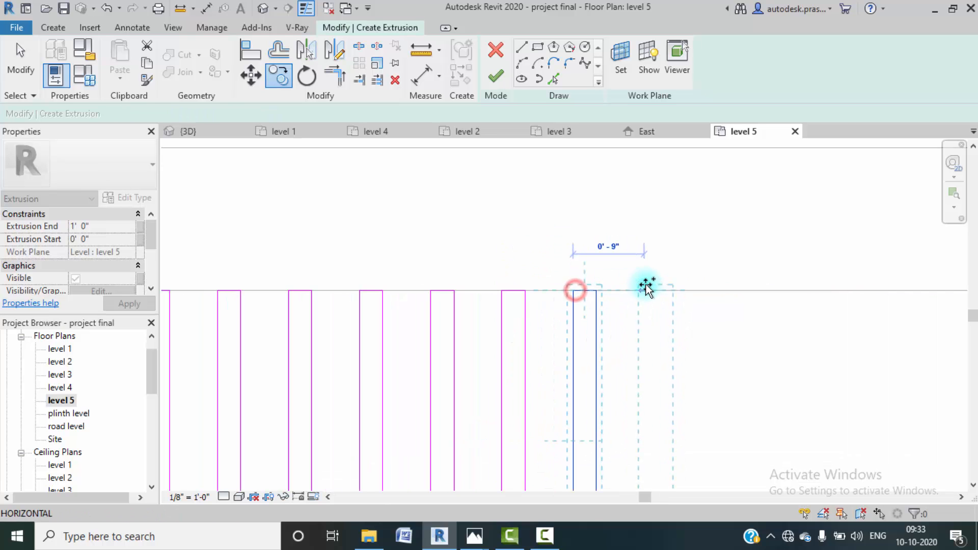
{"action": "left_click", "coordinate": [644, 291]}
{"action": "left_click", "coordinate": [718, 290]}
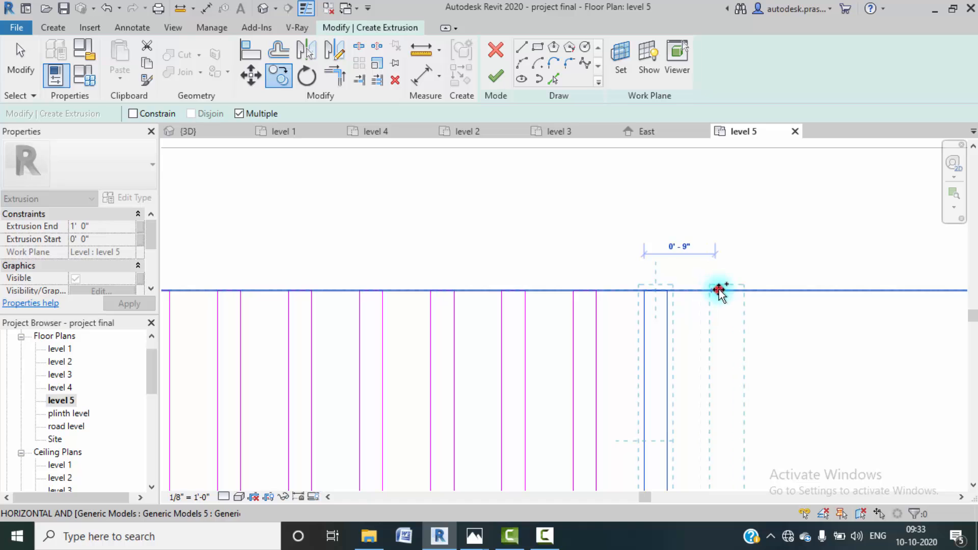
{"action": "scroll", "coordinate": [773, 290], "scroll_direction": "down", "scroll_amount": 1}
{"action": "middle_click_drag", "start_coordinate": [789, 289], "coordinate": [637, 275]}
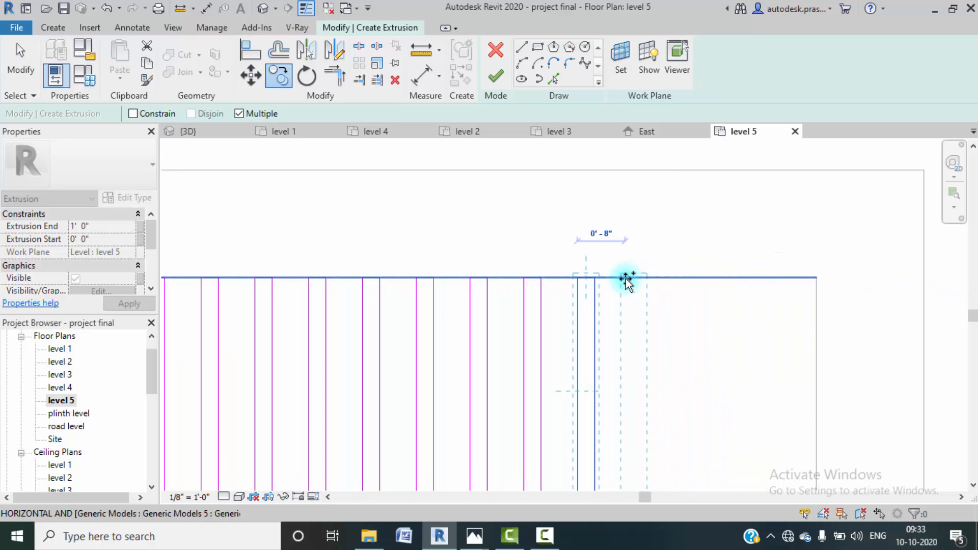
{"action": "left_click", "coordinate": [631, 278]}
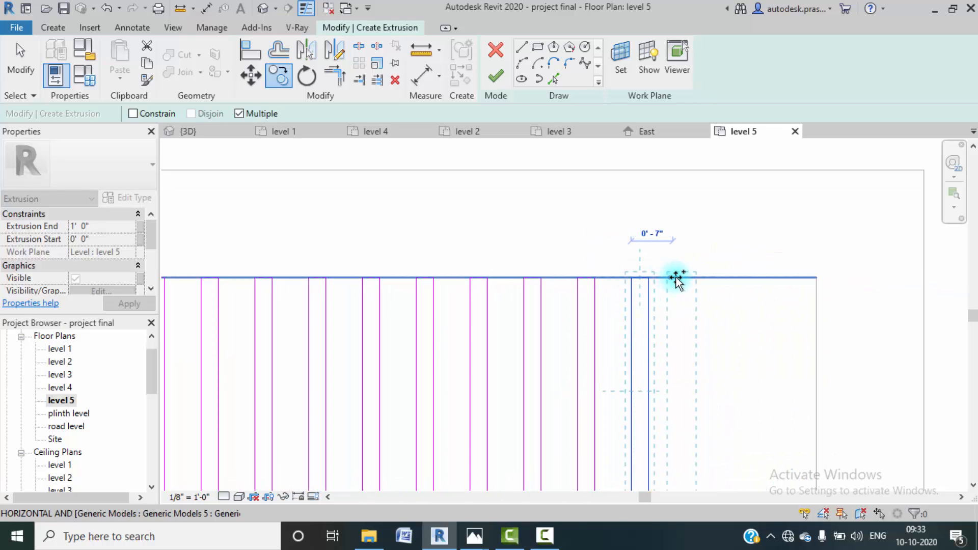
{"action": "left_click", "coordinate": [686, 278]}
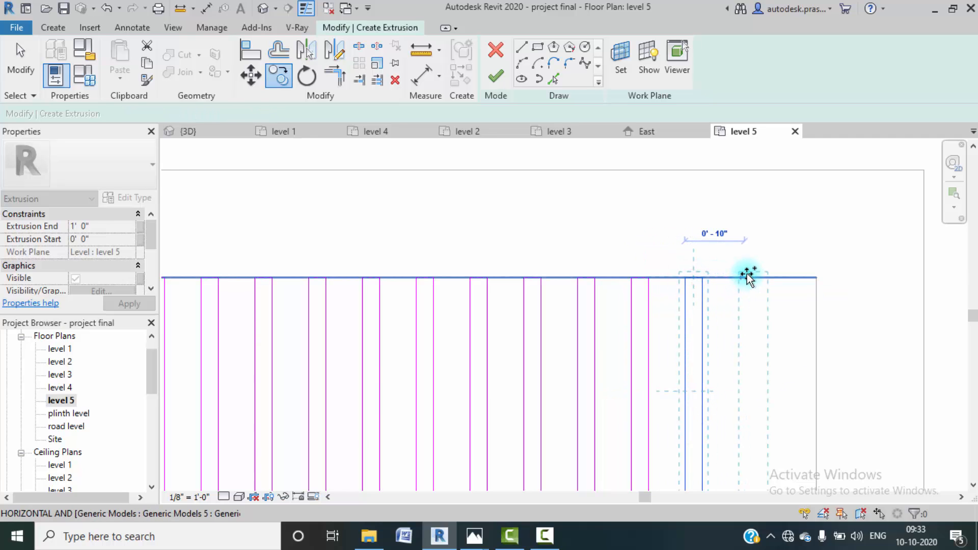
{"action": "left_click", "coordinate": [738, 278]}
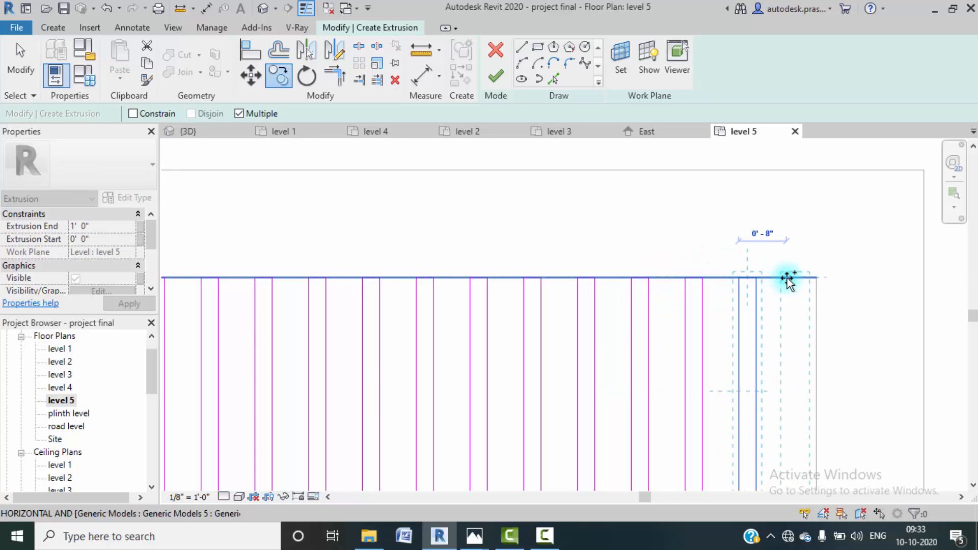
{"action": "left_click", "coordinate": [791, 278]}
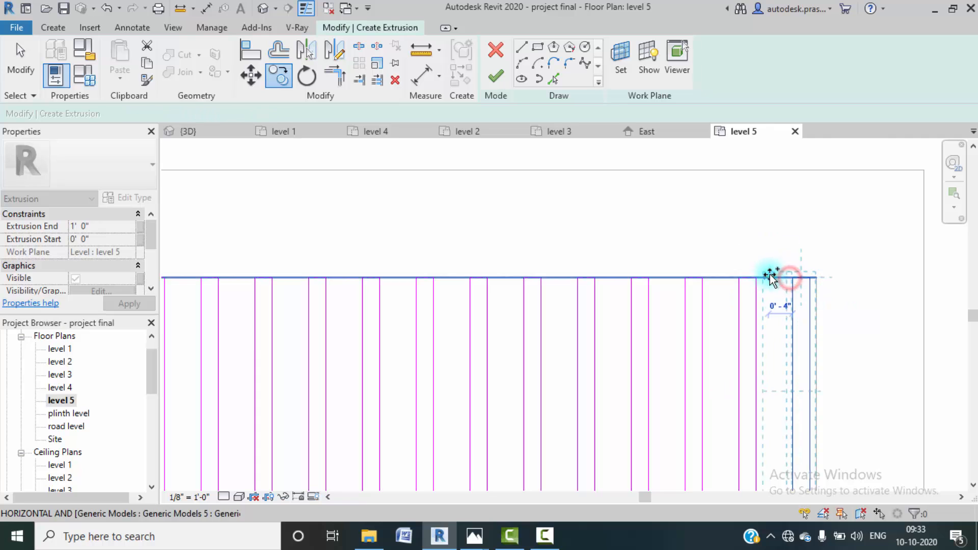
{"action": "scroll", "coordinate": [680, 207], "scroll_direction": "down", "scroll_amount": 3}
{"action": "key", "text": "Escape"}
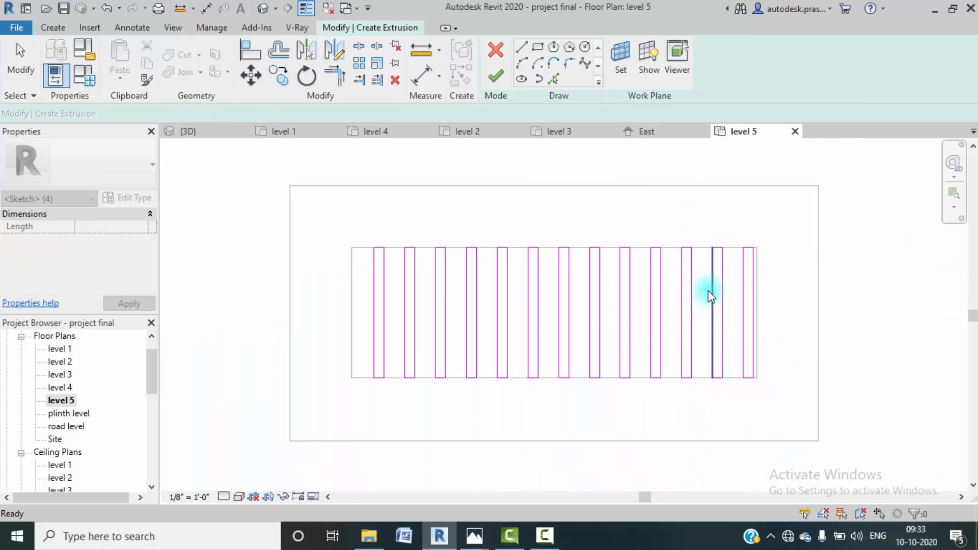
{"action": "key", "text": "Escape"}
- Finish the slat sketch as a 1-foot-deep extrusion and check it against the rooftop frame in 3D
{"action": "left_click", "coordinate": [492, 78]}
{"action": "scroll", "coordinate": [533, 257], "scroll_direction": "down", "scroll_amount": 3}
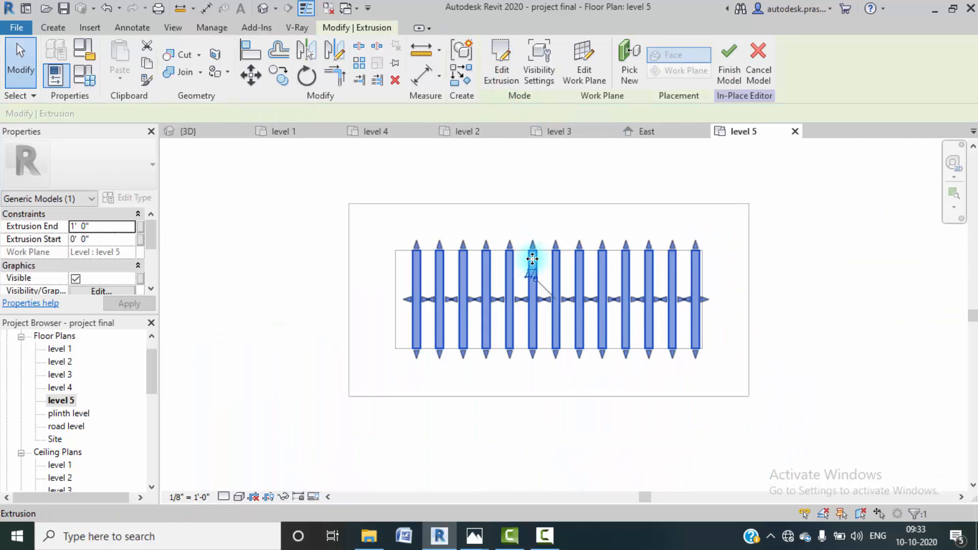
{"action": "left_click", "coordinate": [264, 9]}
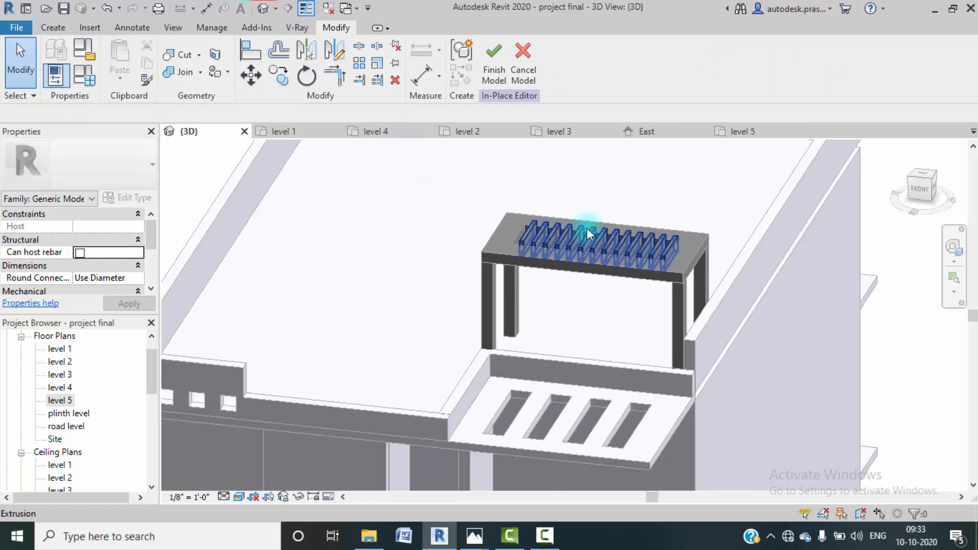
{"action": "scroll", "coordinate": [587, 228], "scroll_direction": "up", "scroll_amount": 3}
{"action": "middle_click_drag", "start_coordinate": [596, 234], "coordinate": [608, 219], "text": "shift"}
{"action": "mouse_move", "coordinate": [545, 536]}
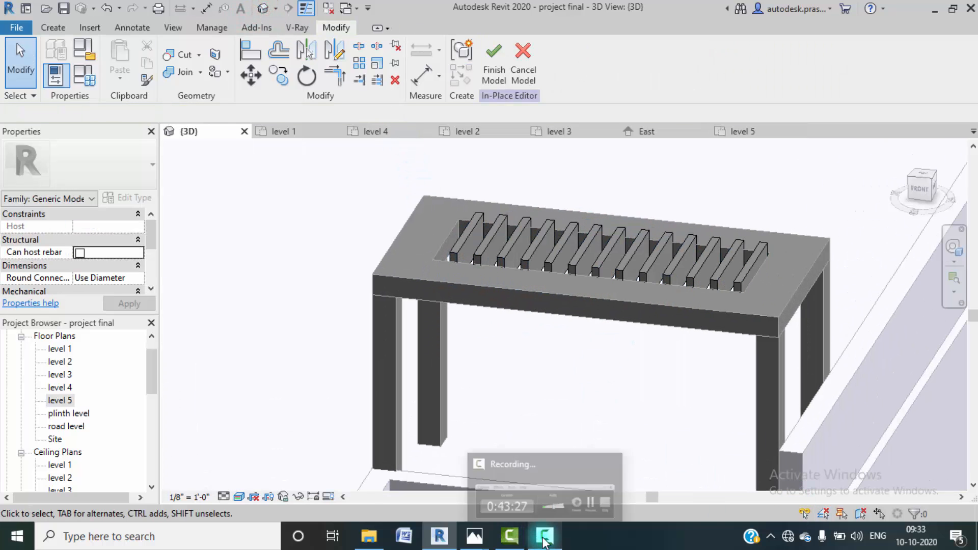
{"action": "mouse_move", "coordinate": [619, 493]}
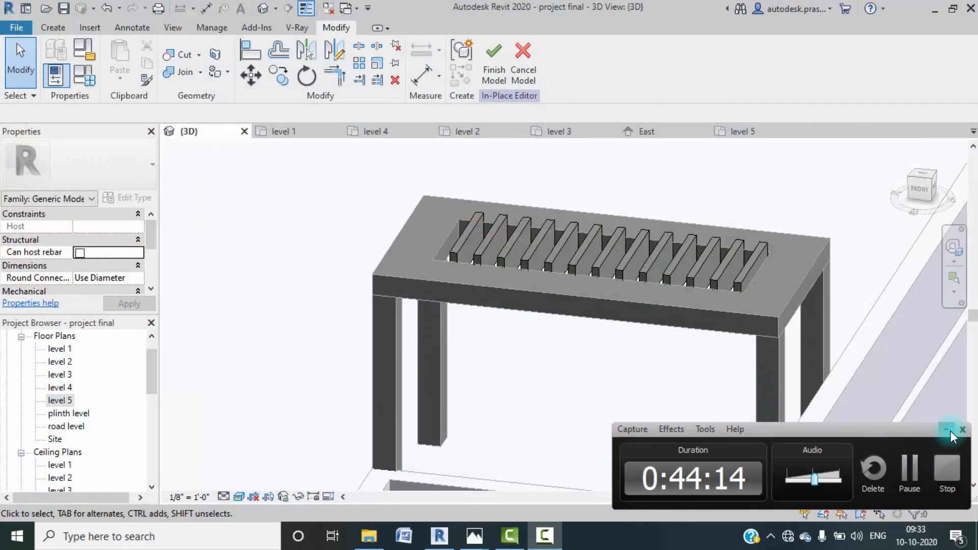
{"action": "left_click", "coordinate": [946, 430]}
{"action": "middle_click_drag", "start_coordinate": [627, 357], "coordinate": [587, 334]}
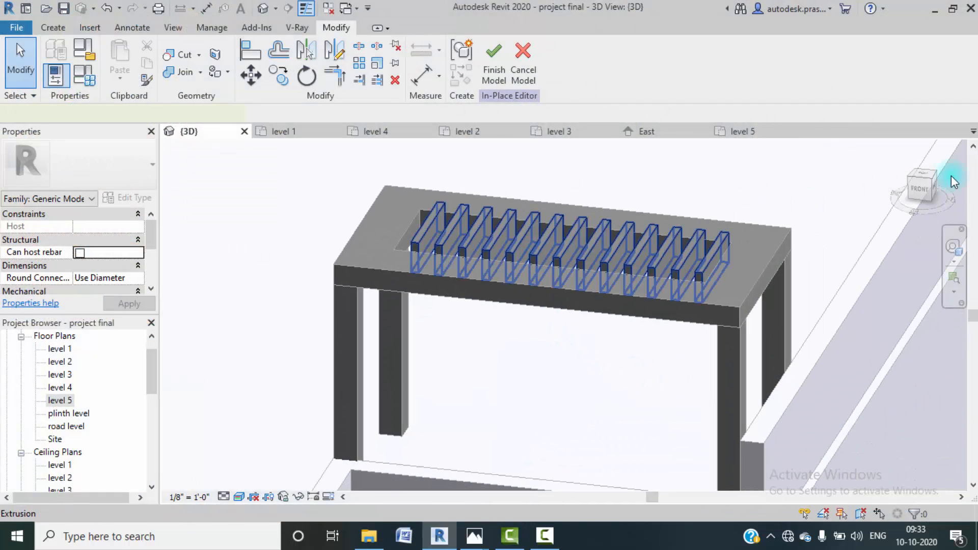
- In the front 3D view, resize the slats to start at about 6 11/16 in and end at about 8 1/4 in, then finish the in-place model
{"action": "left_click", "coordinate": [918, 186]}
{"action": "middle_click_drag", "start_coordinate": [702, 345], "coordinate": [581, 253]}
{"action": "scroll", "coordinate": [515, 312], "scroll_direction": "up", "scroll_amount": 3}
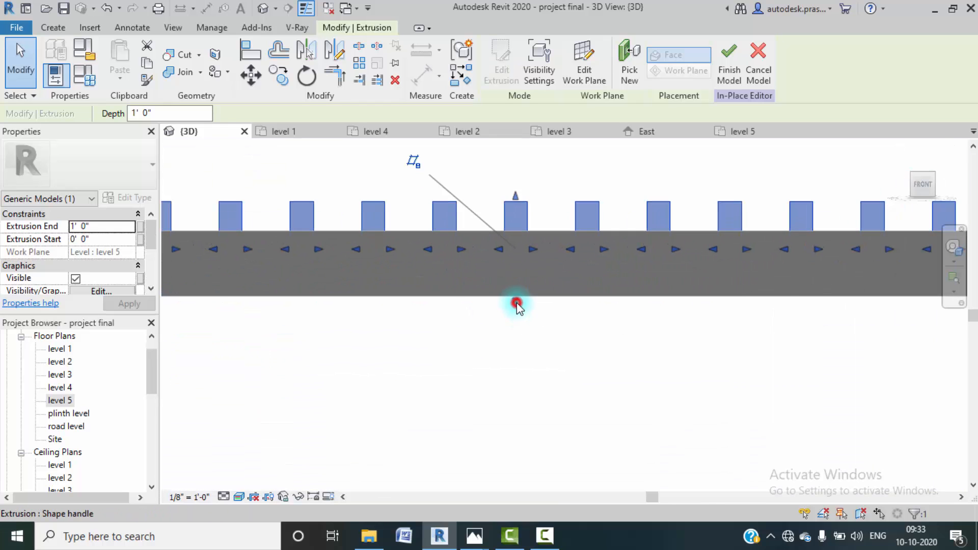
{"action": "left_click_drag", "start_coordinate": [516, 304], "coordinate": [516, 268]}
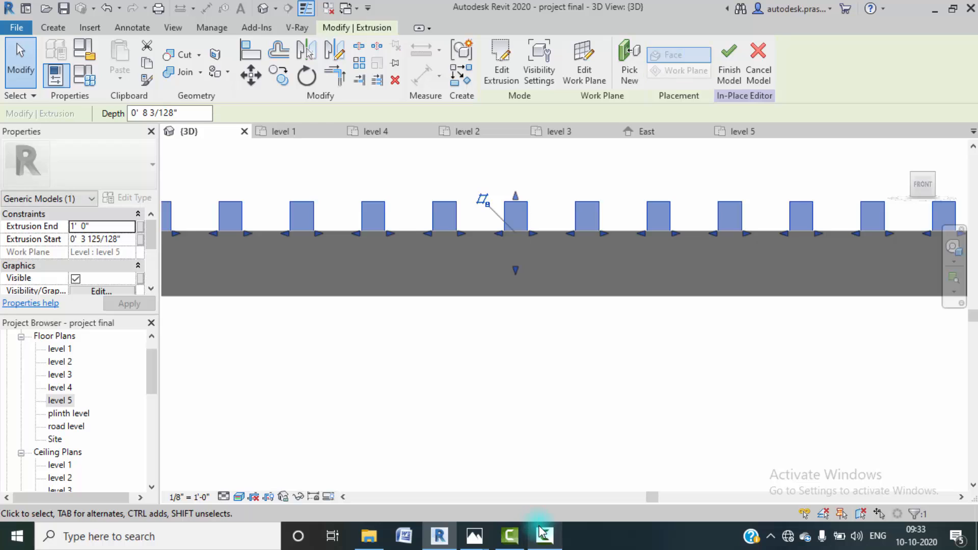
{"action": "mouse_move", "coordinate": [543, 534]}
{"action": "left_click_drag", "start_coordinate": [516, 198], "coordinate": [517, 238]}
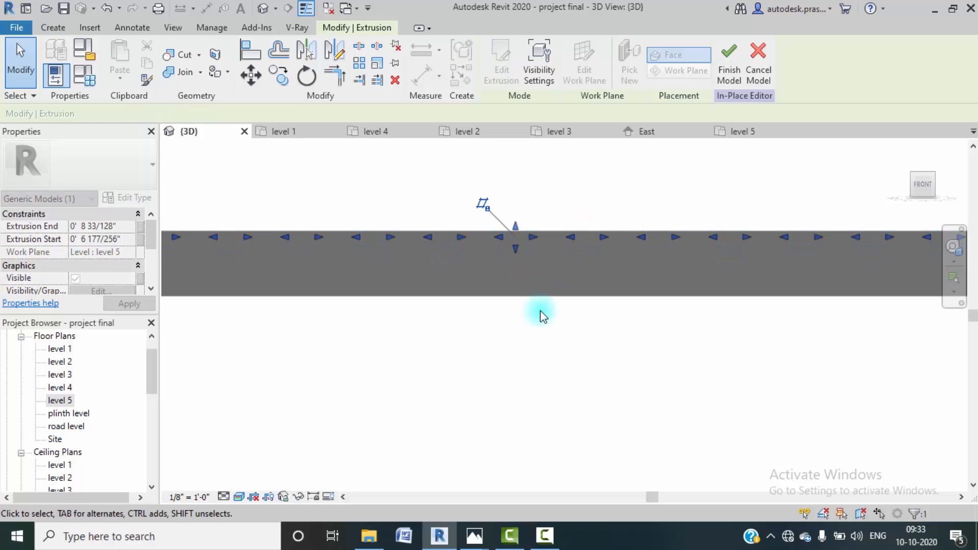
{"action": "left_click", "coordinate": [519, 346]}
{"action": "middle_click_drag", "start_coordinate": [565, 212], "coordinate": [589, 334], "text": "shift"}
{"action": "scroll", "coordinate": [590, 334], "scroll_direction": "down", "scroll_amount": 5}
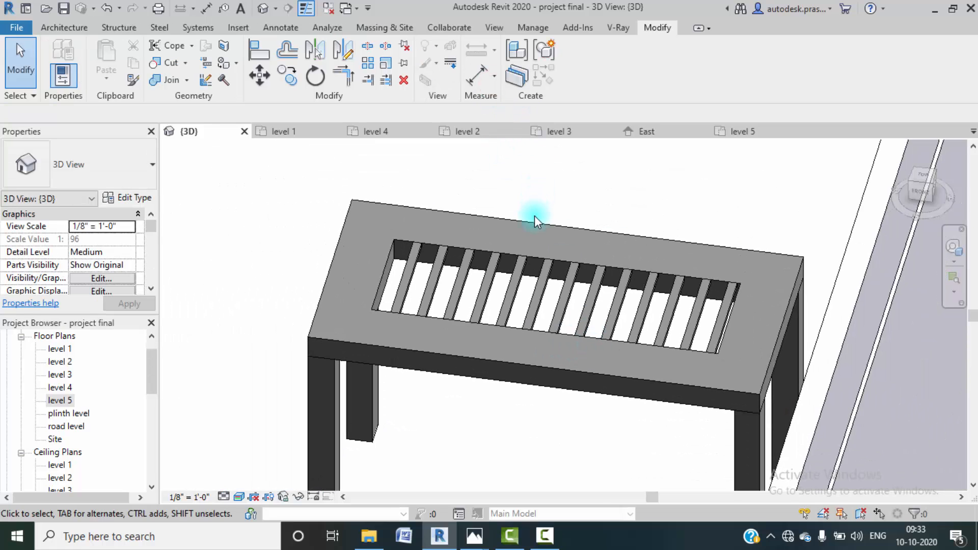
- Examine the house's front facade and the slatted rooftop frame in the 3D view
{"action": "scroll", "coordinate": [534, 215], "scroll_direction": "down", "scroll_amount": 4}
{"action": "middle_click_drag", "start_coordinate": [573, 279], "coordinate": [505, 237]}
{"action": "scroll", "coordinate": [505, 237], "scroll_direction": "down", "scroll_amount": 3}
{"action": "middle_click_drag", "start_coordinate": [561, 288], "coordinate": [565, 304]}
{"action": "scroll", "coordinate": [492, 289], "scroll_direction": "down", "scroll_amount": 3}
{"action": "middle_click_drag", "start_coordinate": [513, 344], "coordinate": [489, 215]}
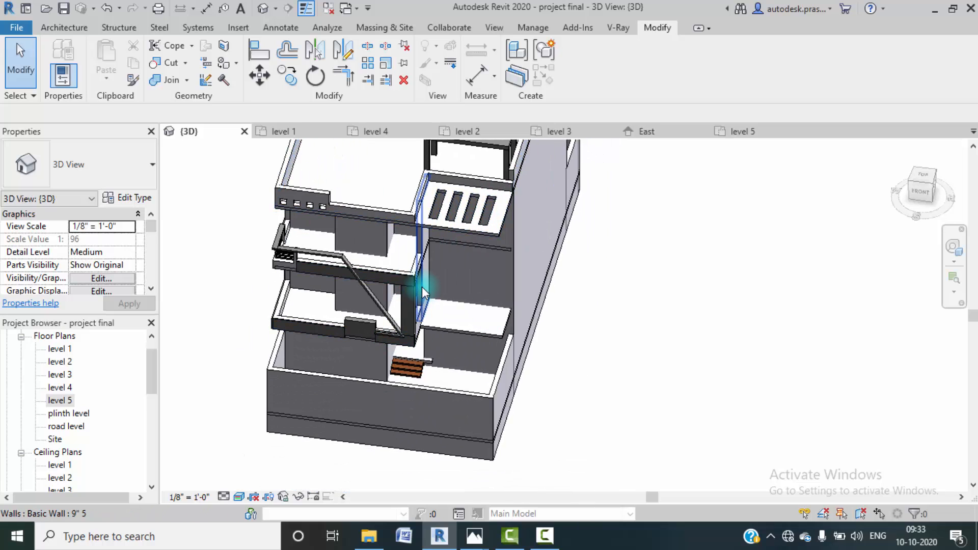
{"action": "middle_click_drag", "start_coordinate": [422, 286], "coordinate": [479, 317]}
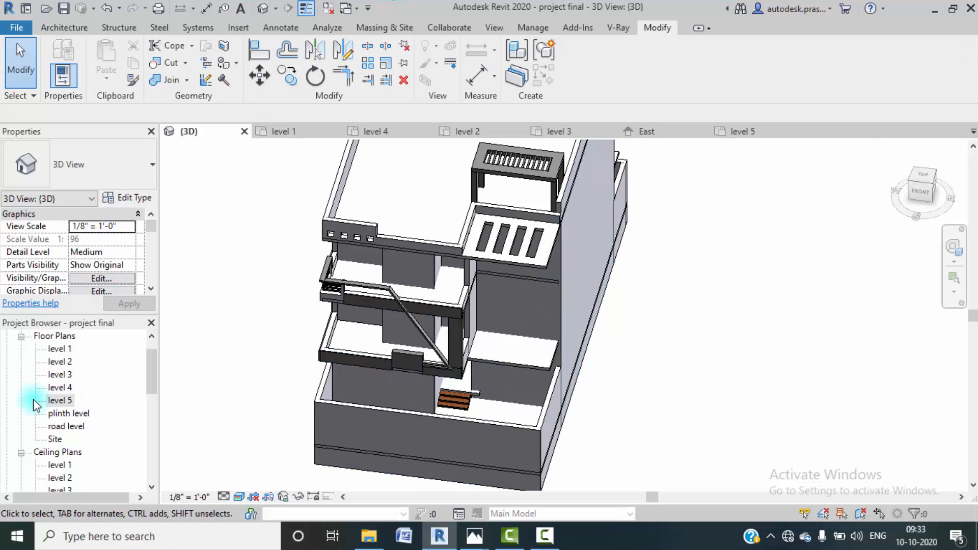
- Open the level 2 floor plan and set up an architectural wall using the Curtain Wall 1 type
{"action": "double_click", "coordinate": [60, 362]}
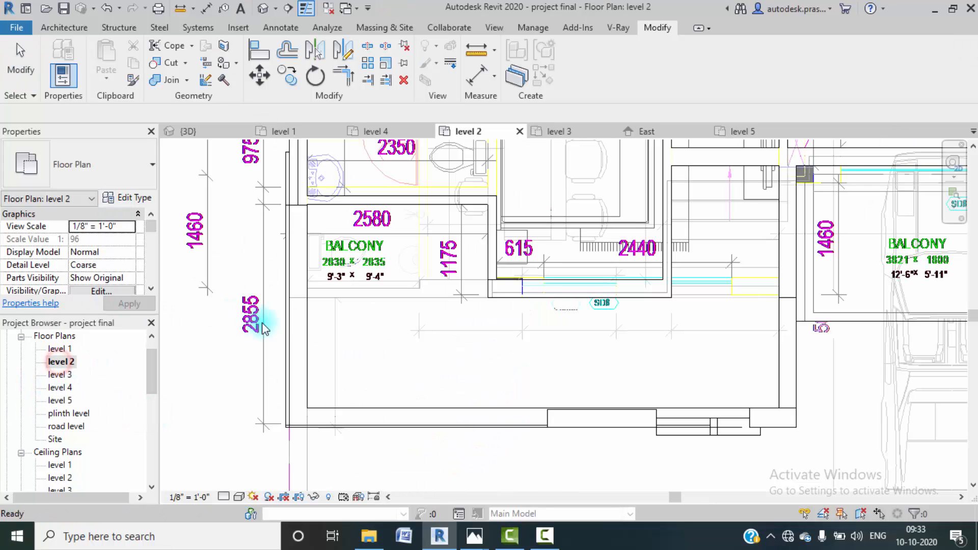
{"action": "middle_click_drag", "start_coordinate": [268, 323], "coordinate": [391, 353]}
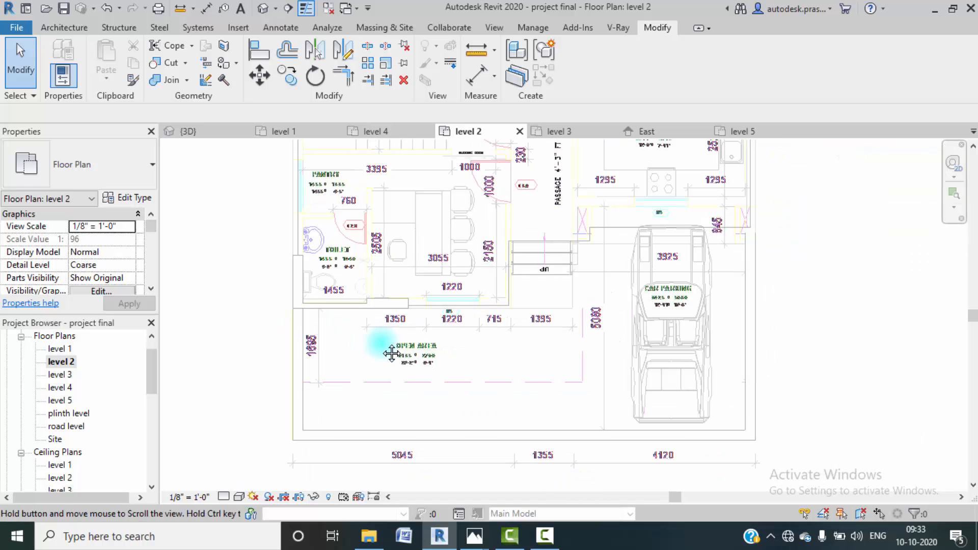
{"action": "left_click", "coordinate": [65, 28]}
{"action": "left_click", "coordinate": [57, 78]}
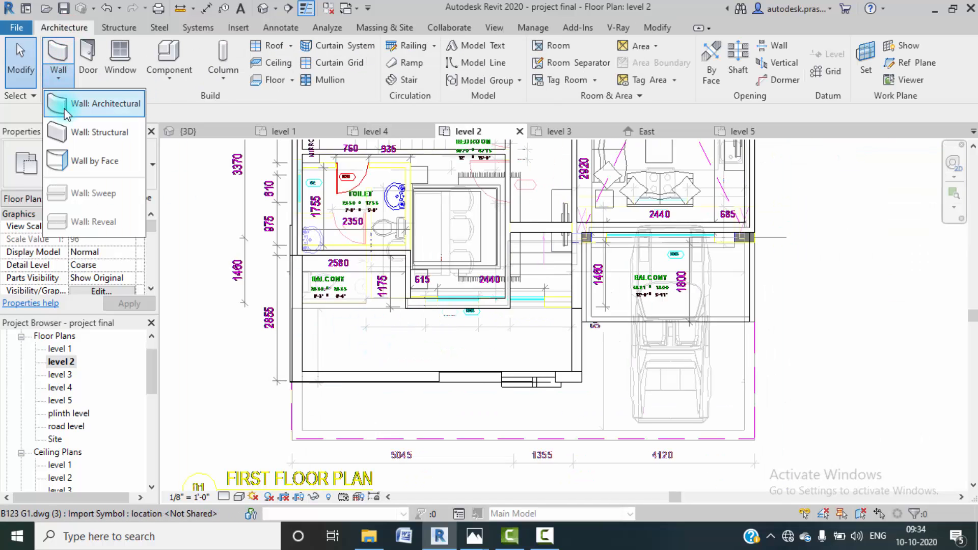
{"action": "left_click", "coordinate": [94, 104]}
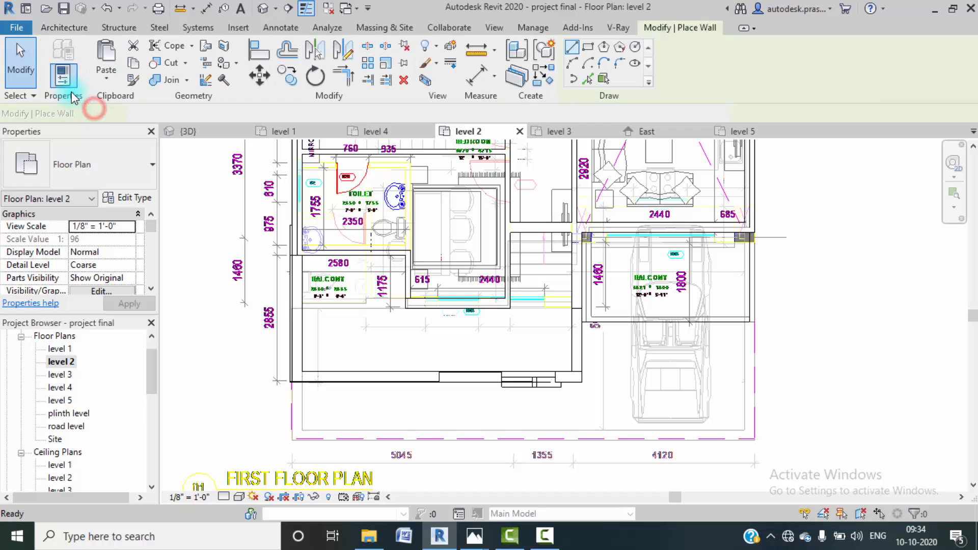
{"action": "left_click", "coordinate": [106, 170]}
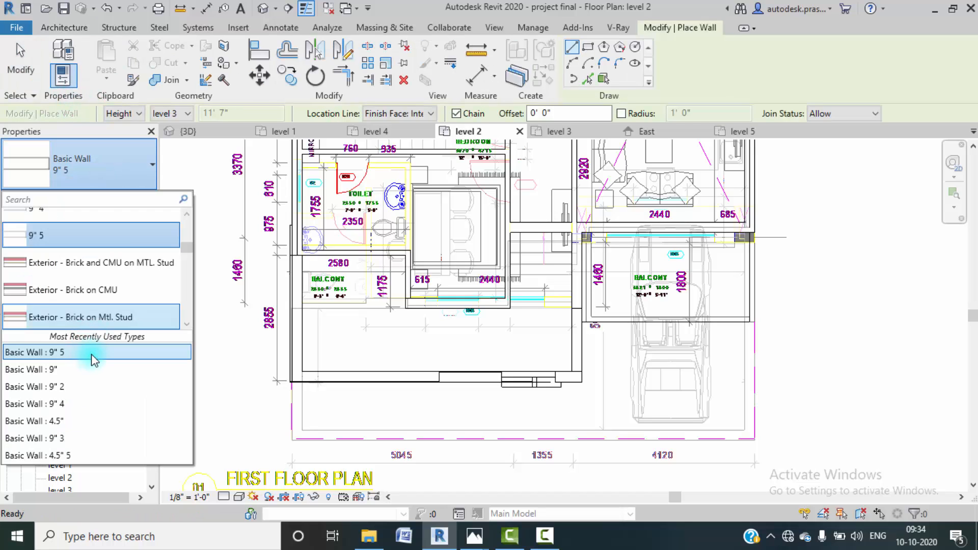
{"action": "scroll", "coordinate": [111, 264], "scroll_direction": "up", "scroll_amount": 3}
{"action": "scroll", "coordinate": [120, 268], "scroll_direction": "down", "scroll_amount": 8}
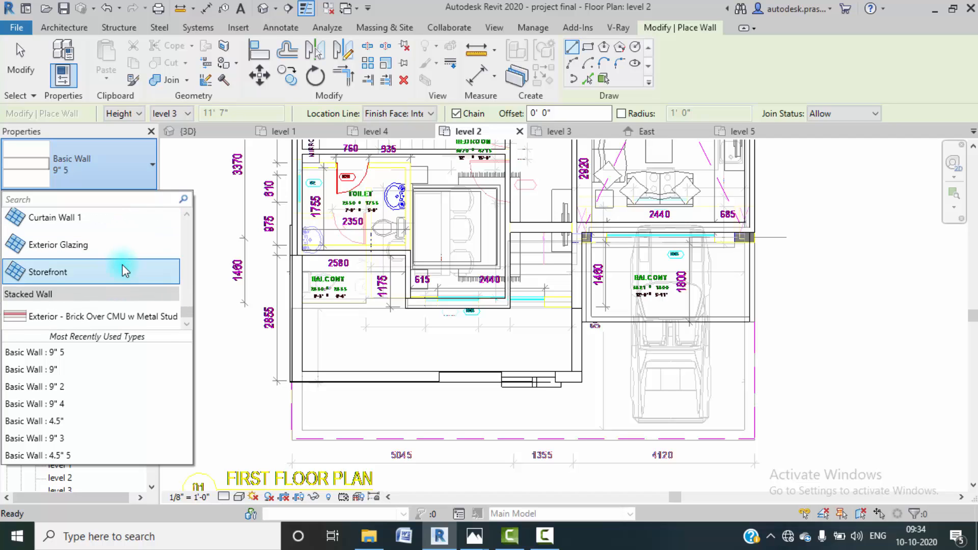
{"action": "left_click", "coordinate": [77, 218]}
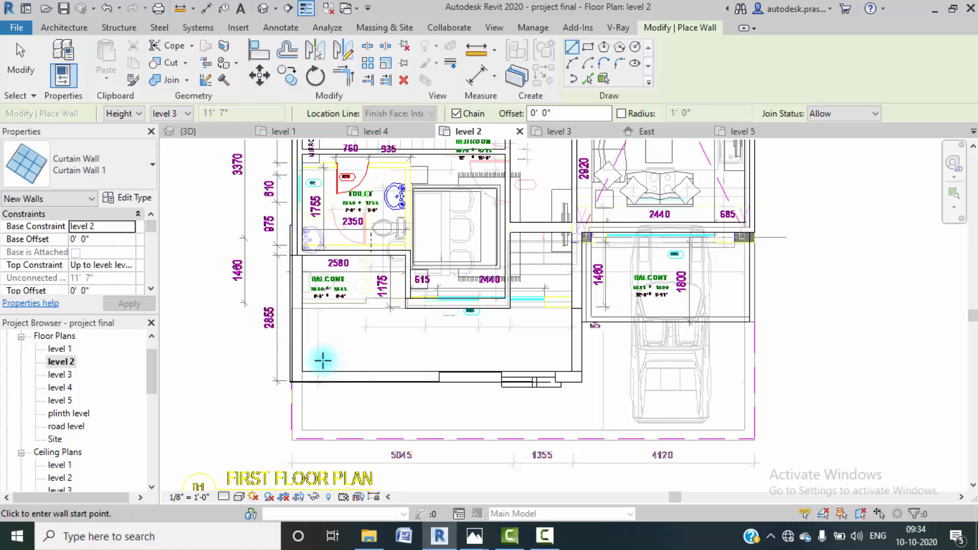
- Draw a curtain wall segment about 9 ft long over the front balcony's side parapet, from the toilet wall to the front corner
{"action": "scroll", "coordinate": [293, 292], "scroll_direction": "up", "scroll_amount": 2}
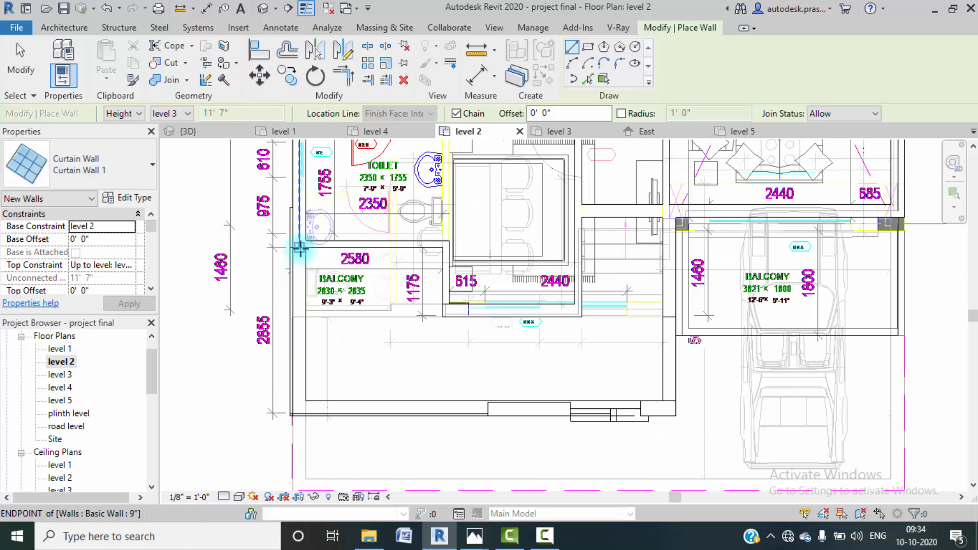
{"action": "left_click", "coordinate": [301, 248]}
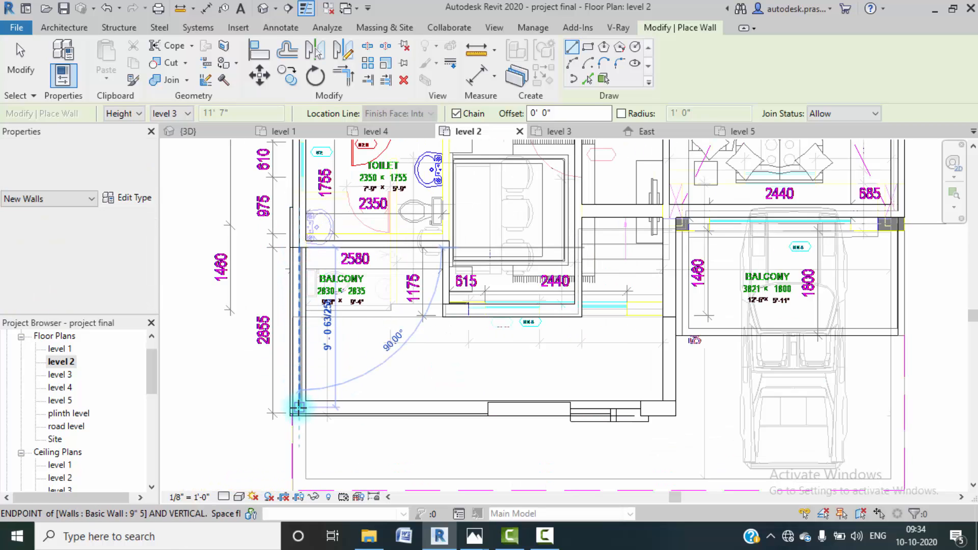
{"action": "left_click", "coordinate": [299, 407]}
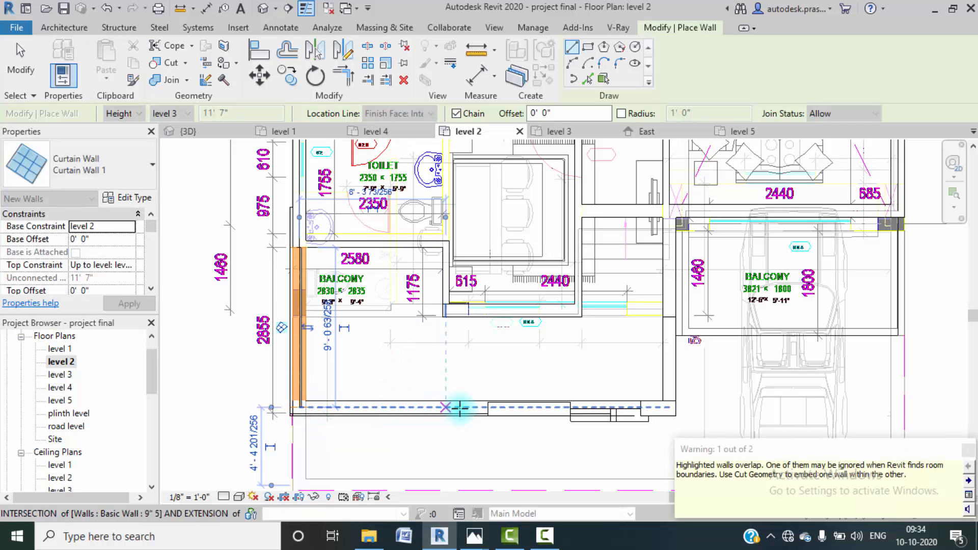
{"action": "key", "text": "Escape"}
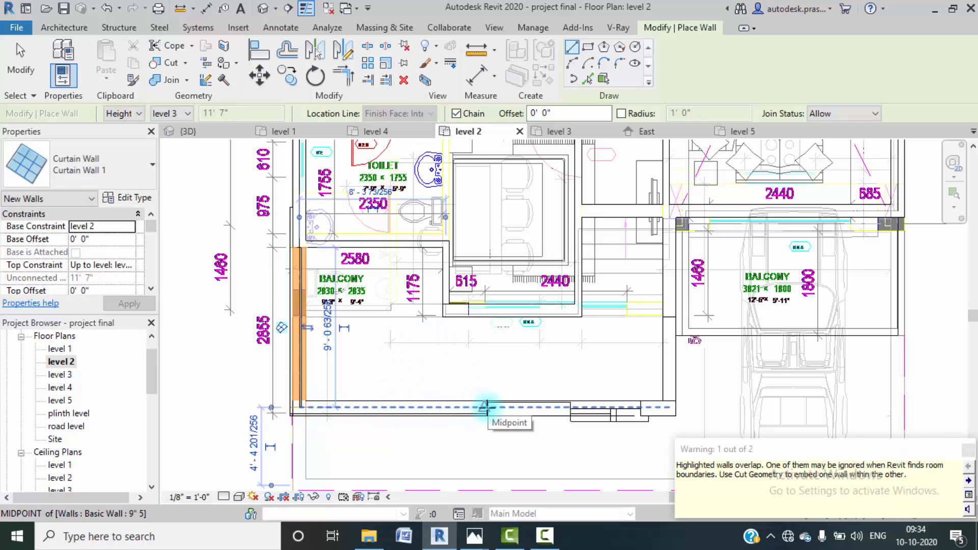
- Draw a curtain wall about 10' 5" long on the level 2 balcony's front parapet, from the left corner to the projecting block
{"action": "scroll", "coordinate": [488, 408], "scroll_direction": "up", "scroll_amount": 5}
{"action": "scroll", "coordinate": [380, 403], "scroll_direction": "down", "scroll_amount": 3}
{"action": "mouse_move", "coordinate": [270, 393]}
{"action": "middle_mouse_down"}
{"action": "mouse_move", "coordinate": [257, 391]}
{"action": "mouse_move", "coordinate": [275, 393]}
{"action": "middle_mouse_up"}
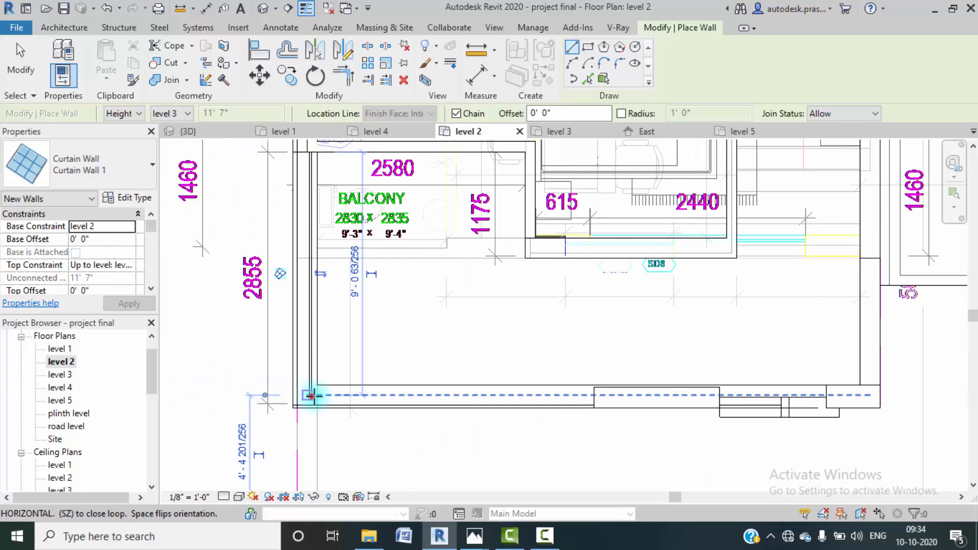
{"action": "left_click", "coordinate": [310, 395]}
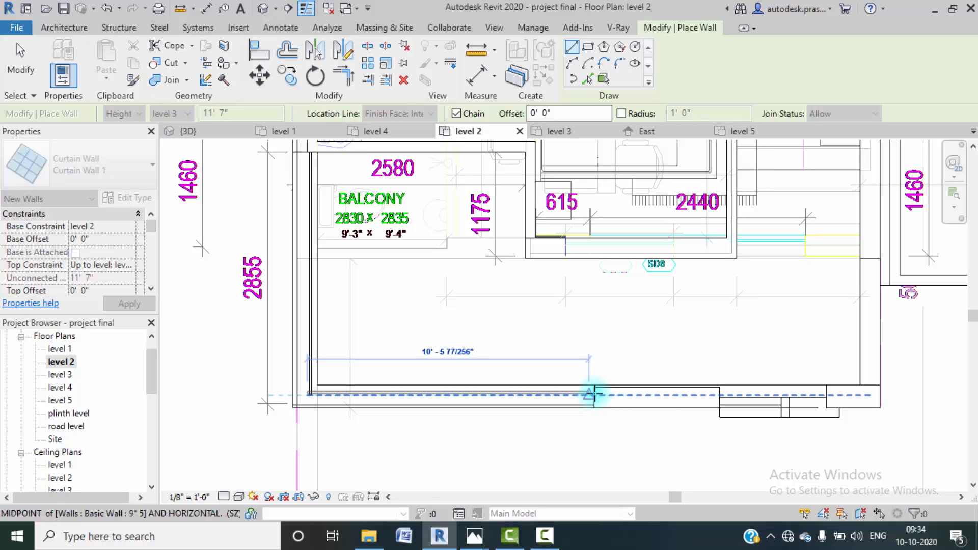
{"action": "left_click", "coordinate": [591, 395]}
{"action": "key", "text": "Escape"}
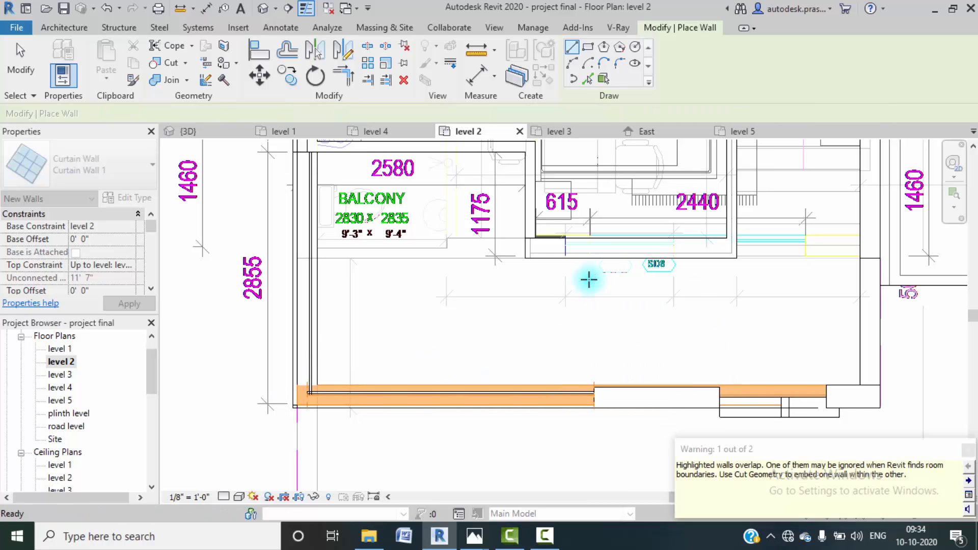
{"action": "key", "text": "Escape"}
- In the 3D view, change the balcony's side curtain wall to an unconnected top constraint with a height of 1' 6"
{"action": "left_click", "coordinate": [263, 8]}
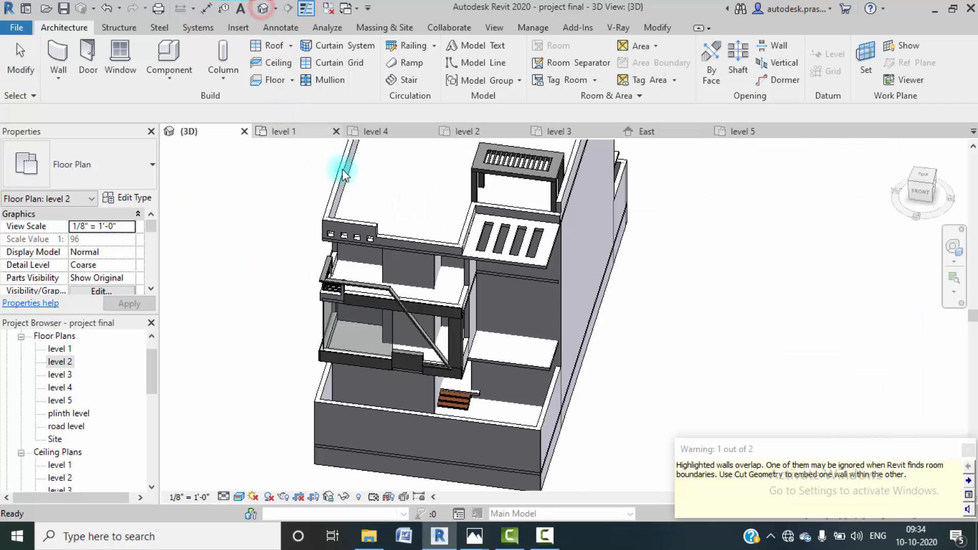
{"action": "scroll", "coordinate": [324, 311], "scroll_direction": "up", "scroll_amount": 3}
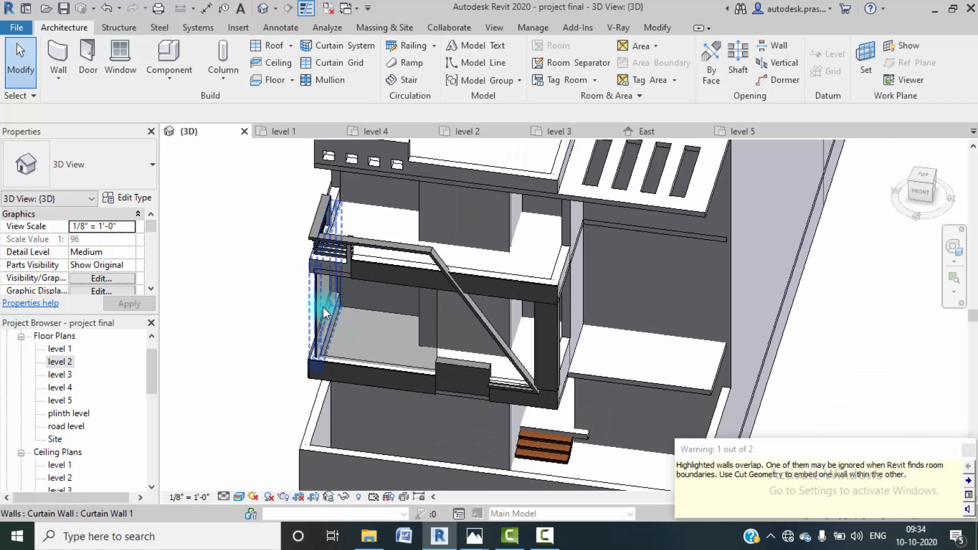
{"action": "left_click", "coordinate": [322, 309]}
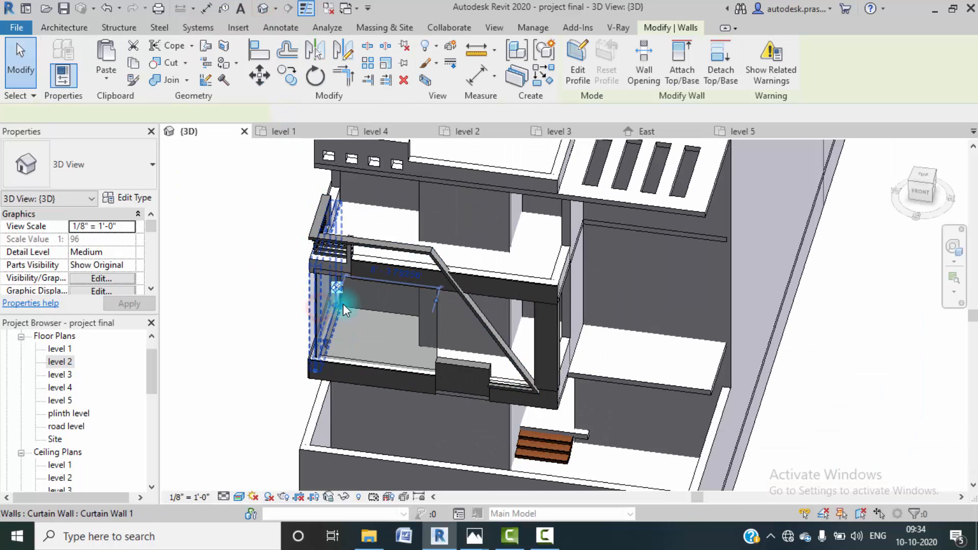
{"action": "left_click", "coordinate": [921, 199]}
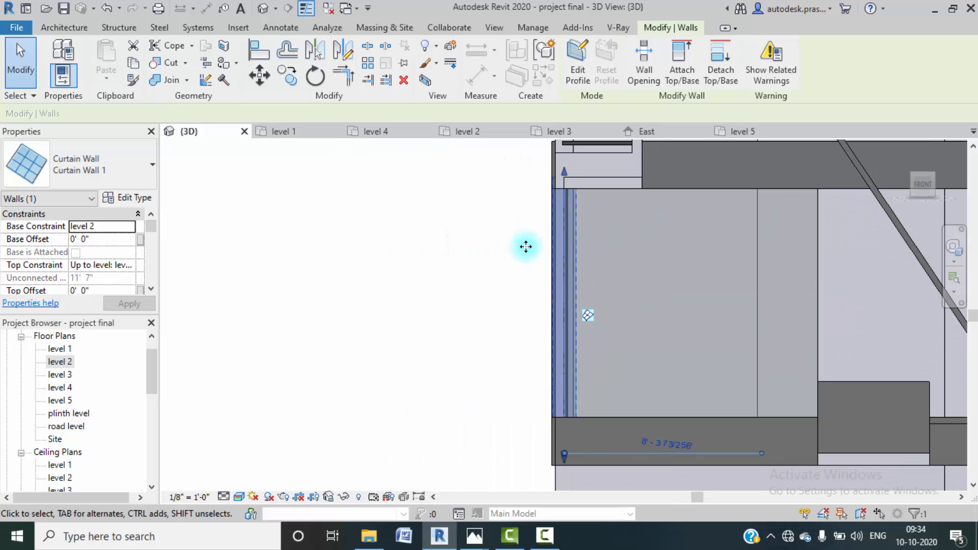
{"action": "left_click", "coordinate": [130, 267]}
{"action": "scroll", "coordinate": [120, 285], "scroll_direction": "up", "scroll_amount": 1}
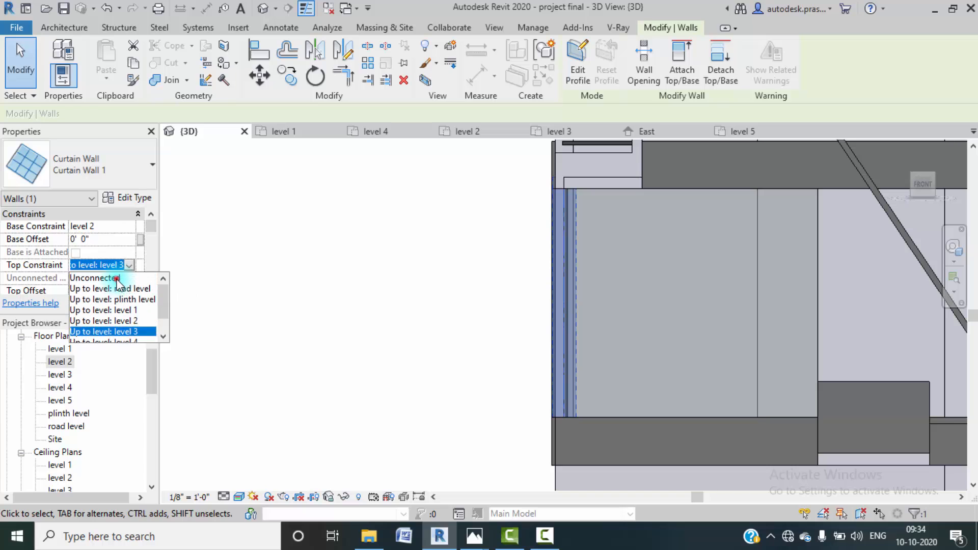
{"action": "left_click", "coordinate": [117, 278]}
{"action": "left_click", "coordinate": [114, 279]}
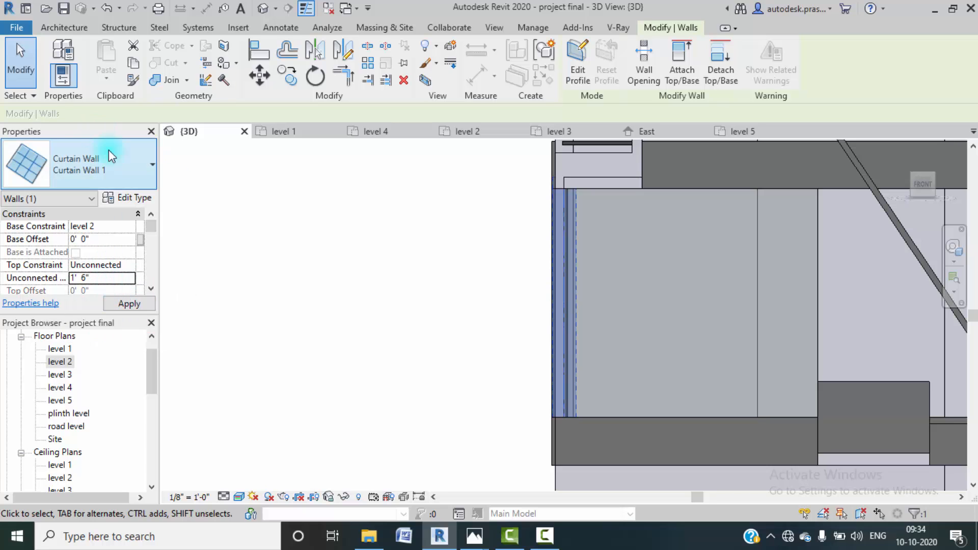
{"action": "left_click", "coordinate": [395, 245]}
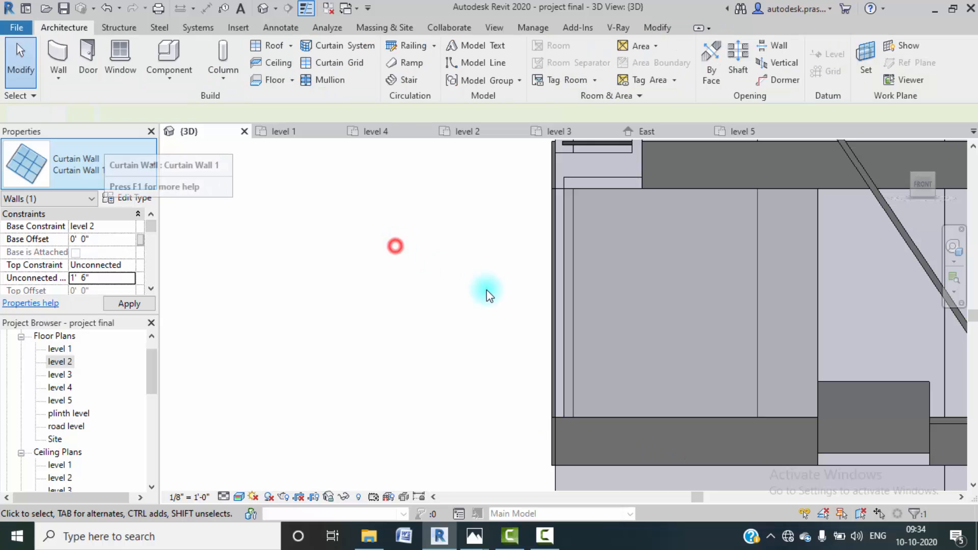
- Give the balcony's front curtain wall a base offset of 1' 6" and an unconnected height of 1' 6"
{"action": "left_click", "coordinate": [565, 372]}
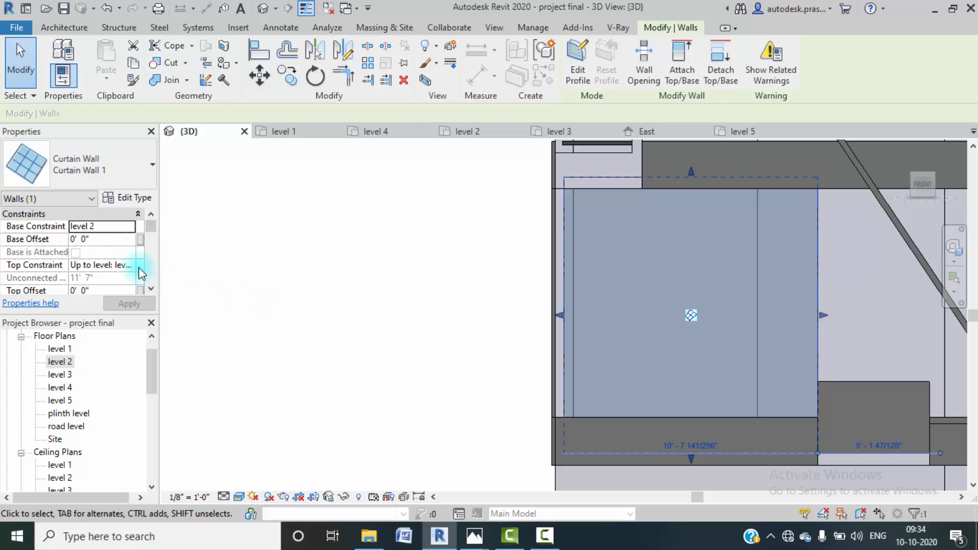
{"action": "left_click", "coordinate": [118, 240]}
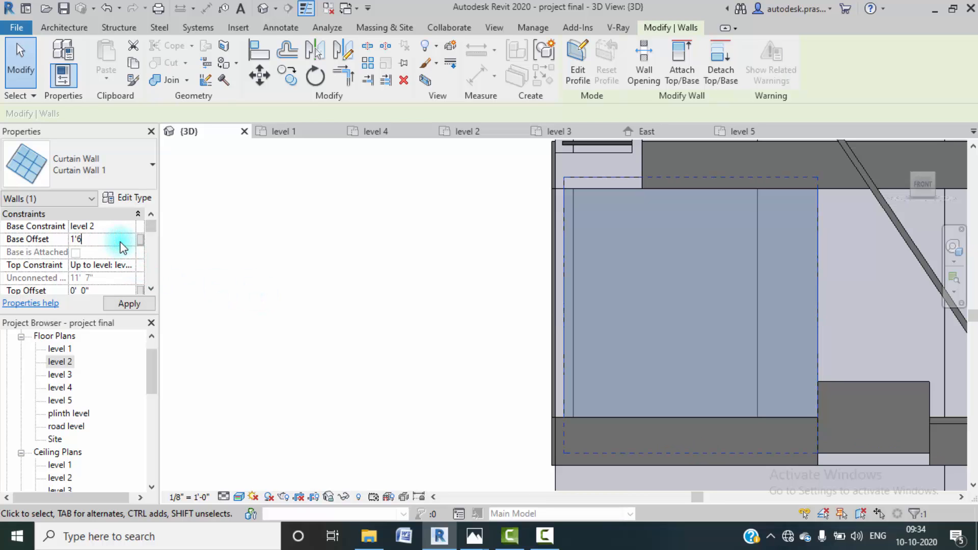
{"action": "scroll", "coordinate": [109, 281], "scroll_direction": "down", "scroll_amount": 1}
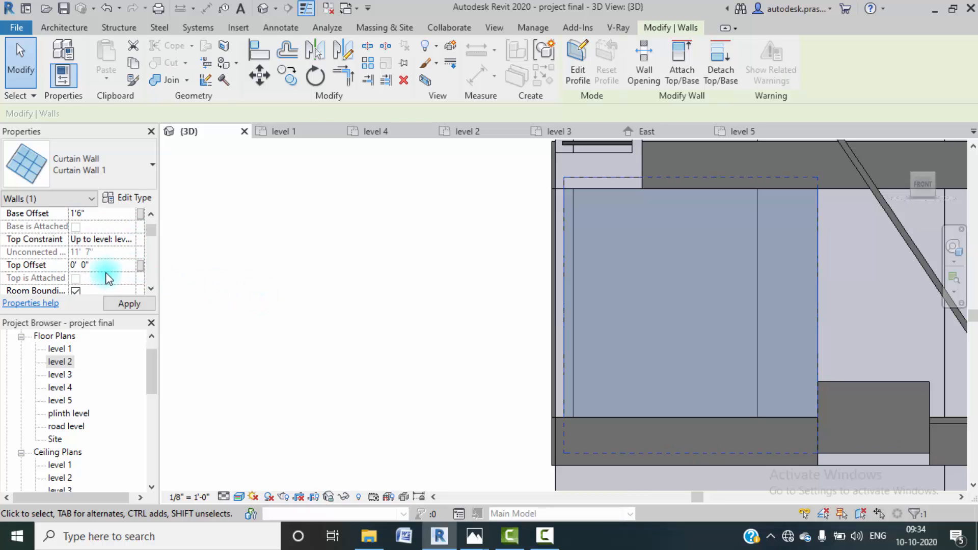
{"action": "left_click", "coordinate": [126, 244]}
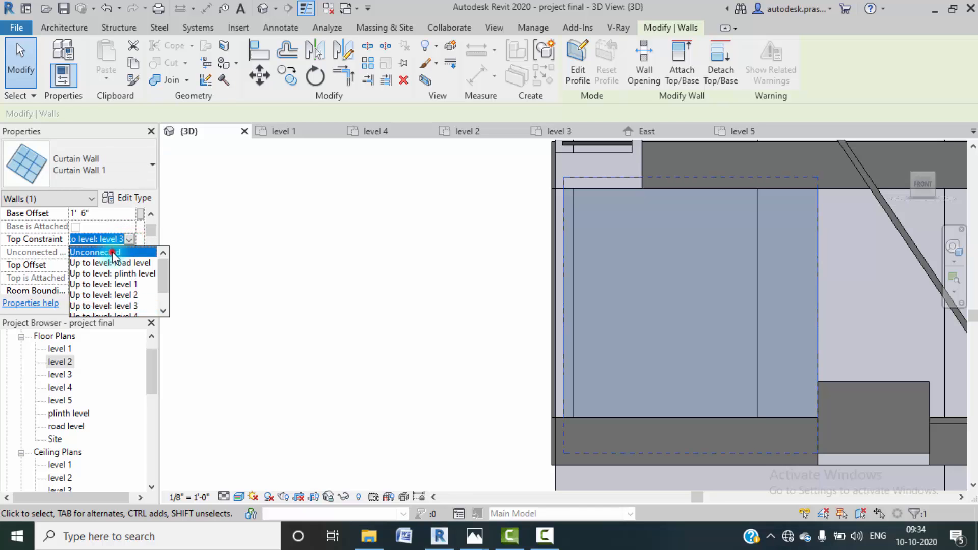
{"action": "left_click", "coordinate": [113, 253]}
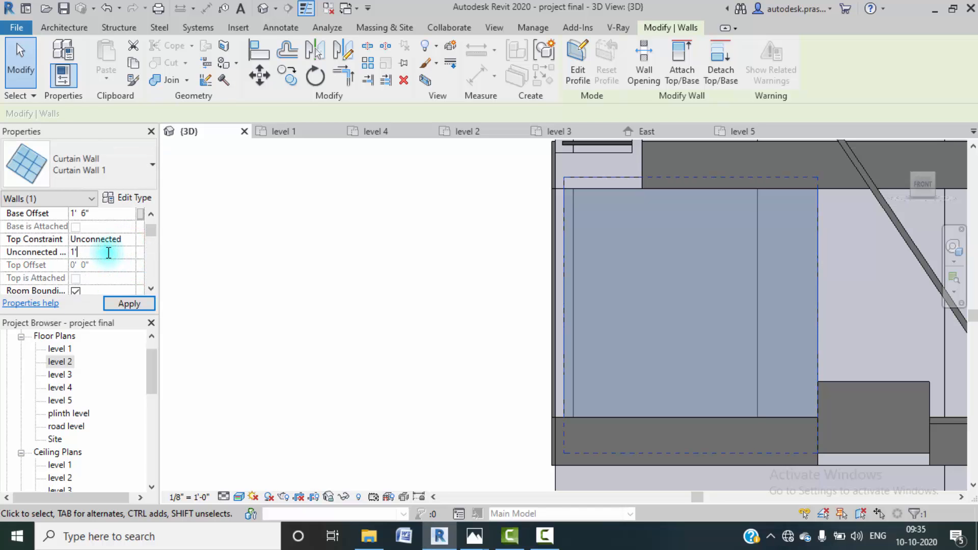
{"action": "left_click", "coordinate": [116, 304]}
{"action": "left_click", "coordinate": [430, 276]}
{"action": "scroll", "coordinate": [430, 291], "scroll_direction": "down", "scroll_amount": 2}
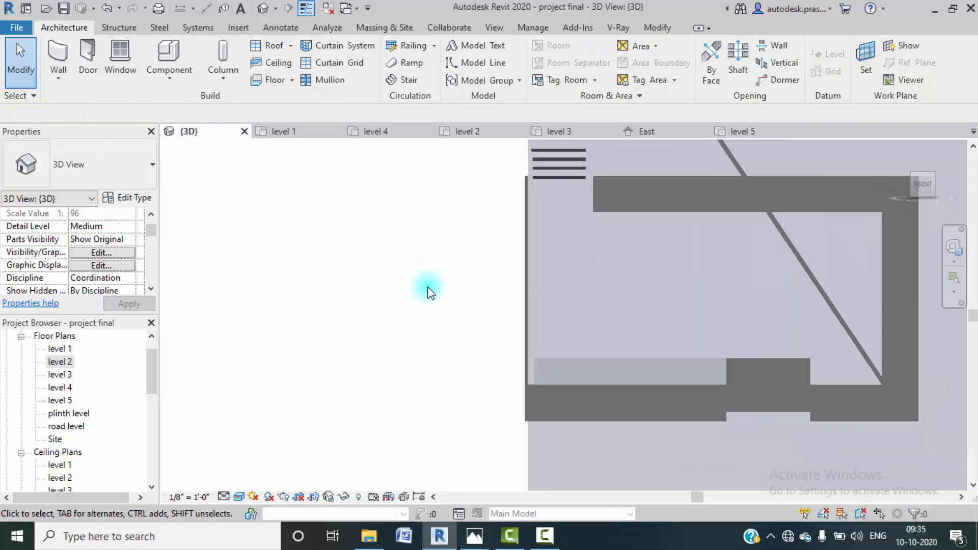
- Set the base offset of the balcony's side curtain wall to 1' 6"
{"action": "middle_click_drag", "start_coordinate": [428, 290], "coordinate": [564, 378], "text": "shift"}
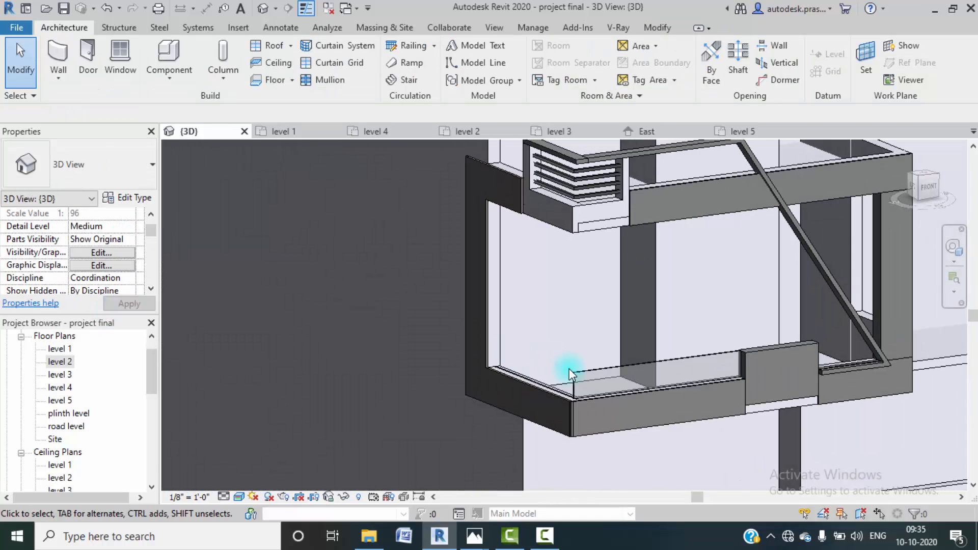
{"action": "left_click", "coordinate": [548, 390]}
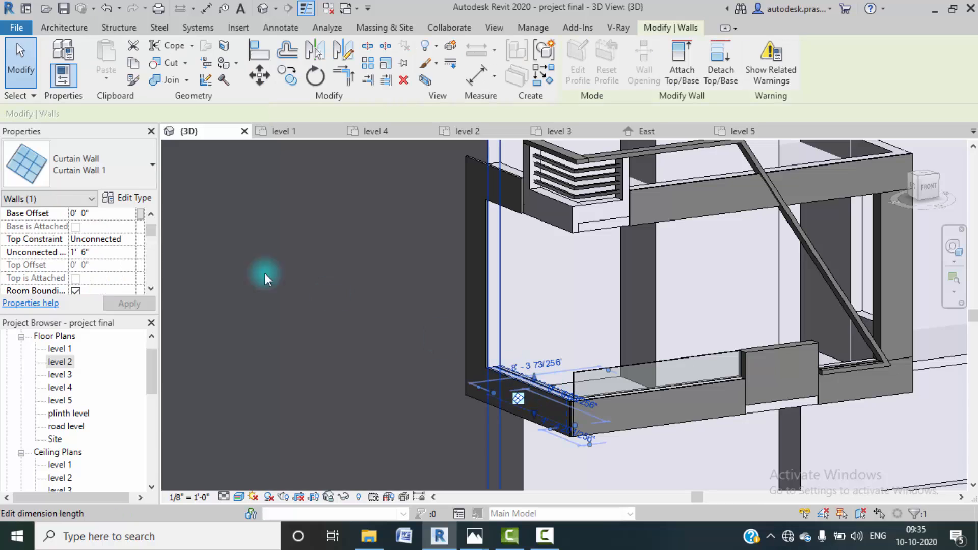
{"action": "scroll", "coordinate": [118, 250], "scroll_direction": "up", "scroll_amount": 2}
{"action": "left_click", "coordinate": [108, 238]}
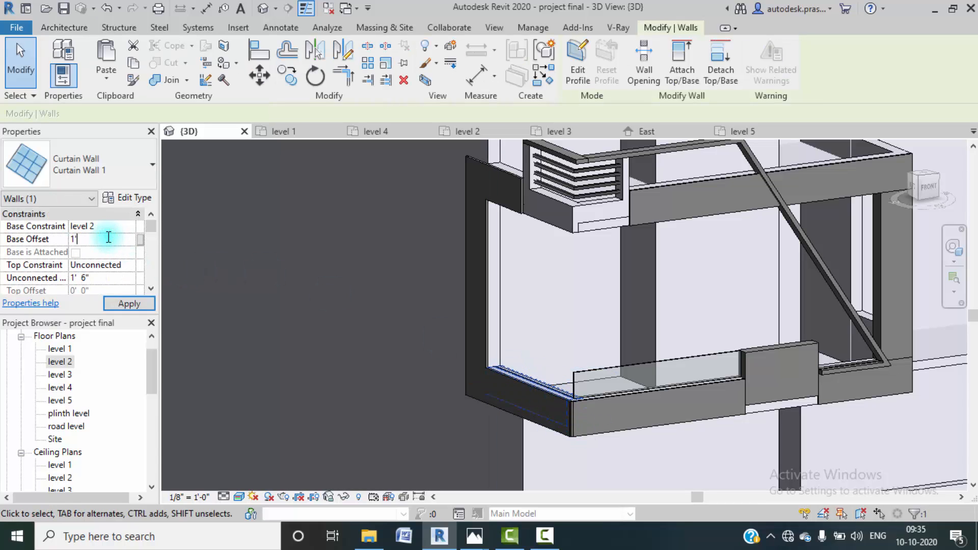
{"action": "left_click", "coordinate": [131, 303]}
{"action": "left_click", "coordinate": [347, 305]}
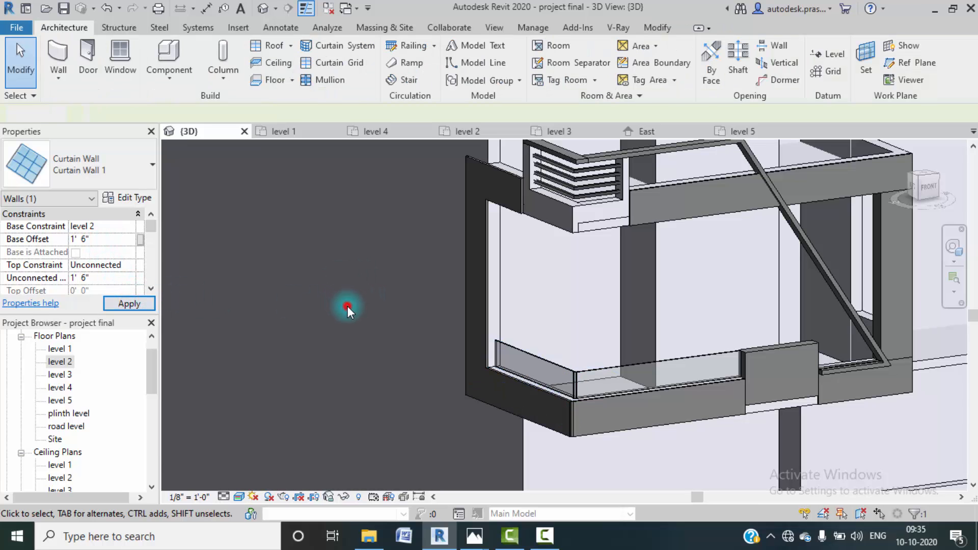
- Examine the glass railing and the parapet beside the projecting block, and compare them with the rendered elevation image in Photos
{"action": "middle_click_drag", "start_coordinate": [601, 377], "coordinate": [546, 367]}
{"action": "scroll", "coordinate": [508, 378], "scroll_direction": "up", "scroll_amount": 2}
{"action": "middle_click_drag", "start_coordinate": [652, 378], "coordinate": [531, 384]}
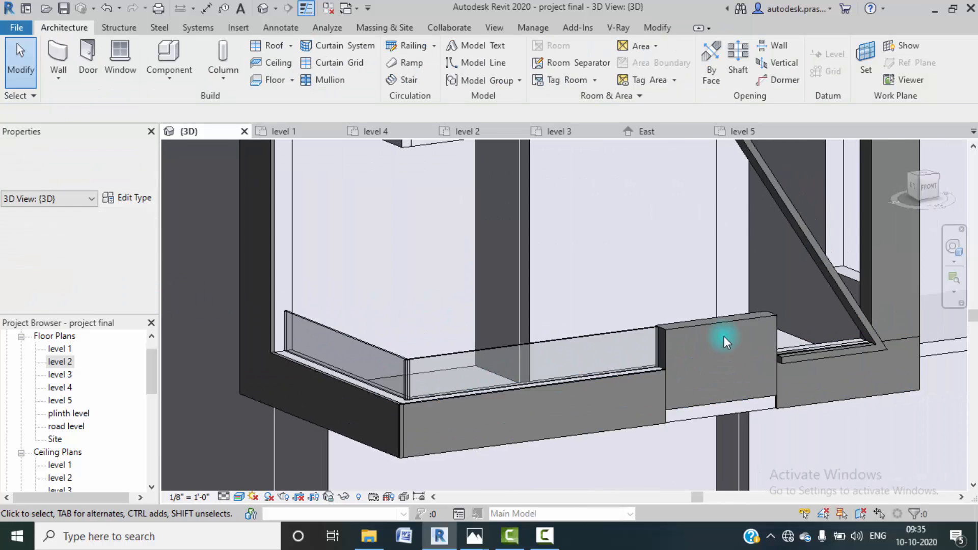
{"action": "middle_click_drag", "start_coordinate": [834, 341], "coordinate": [691, 365]}
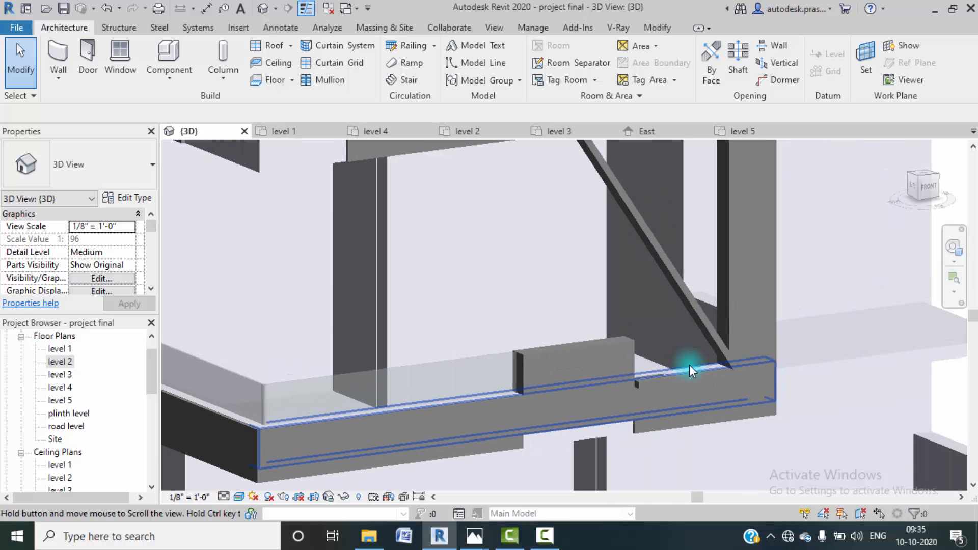
{"action": "scroll", "coordinate": [691, 366], "scroll_direction": "down", "scroll_amount": 1}
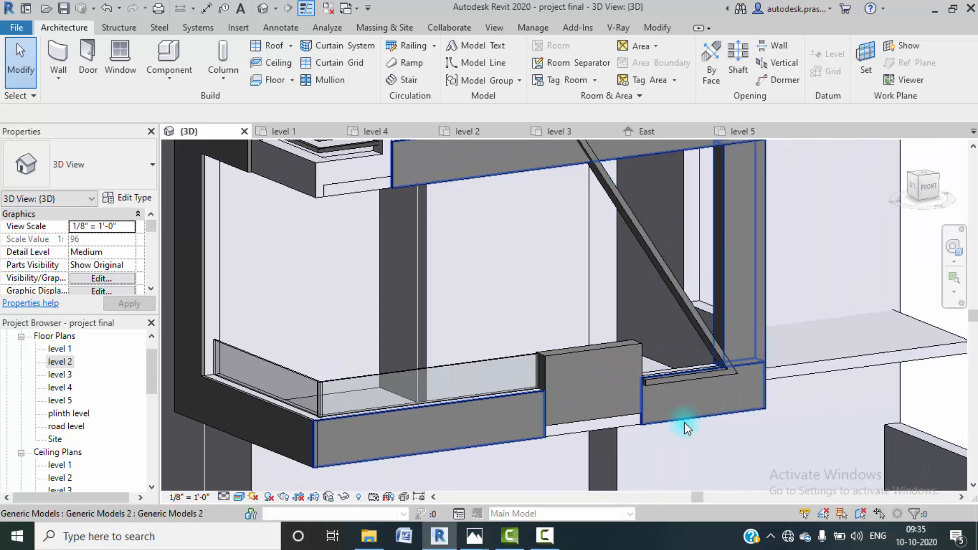
{"action": "mouse_move", "coordinate": [475, 541]}
{"action": "left_click", "coordinate": [393, 463]}
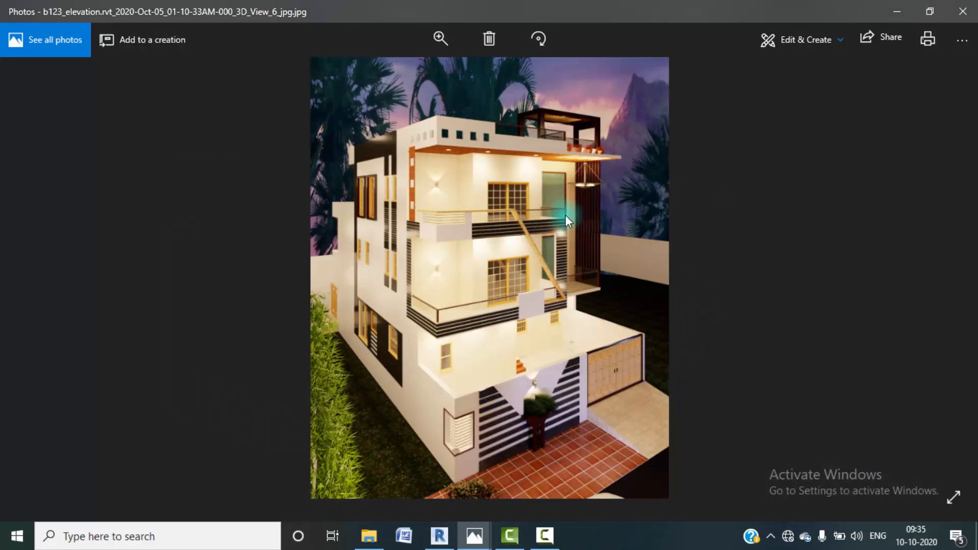
{"action": "left_click", "coordinate": [876, 10]}
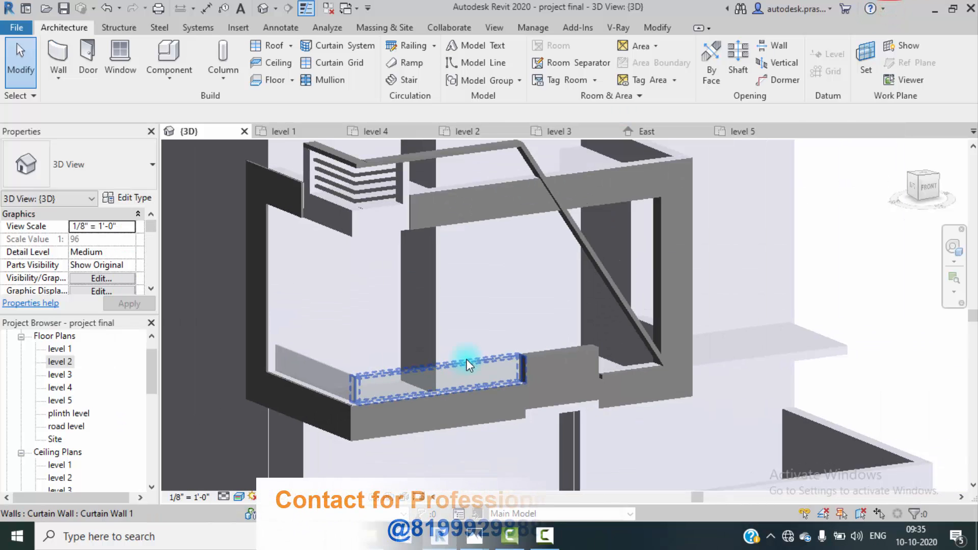
- In the level 2 floor plan, configure a new curtain wall with a 1' 6" base offset, unconnected top and 1' 6" height
{"action": "scroll", "coordinate": [466, 359], "scroll_direction": "up", "scroll_amount": 3}
{"action": "double_click", "coordinate": [60, 361]}
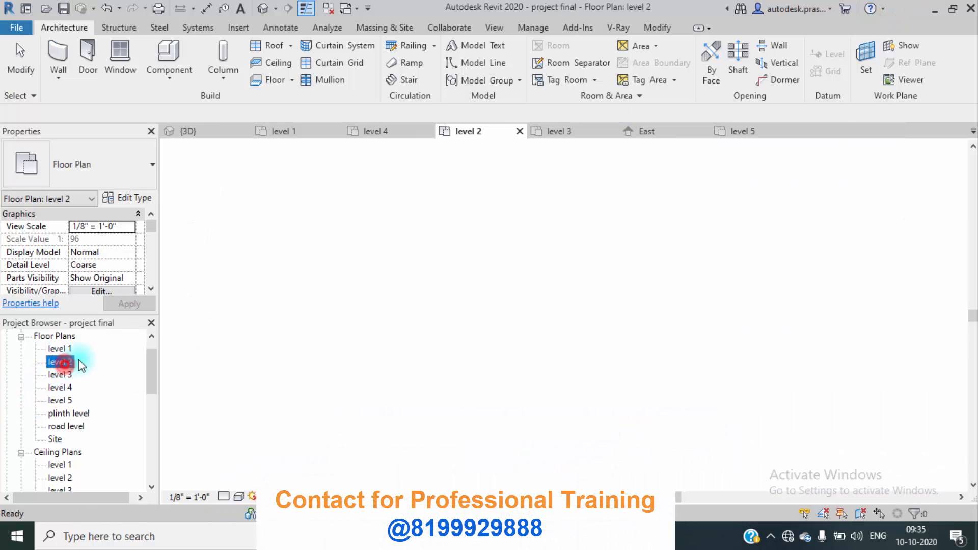
{"action": "scroll", "coordinate": [503, 349], "scroll_direction": "down", "scroll_amount": 1}
{"action": "middle_click_drag", "start_coordinate": [580, 359], "coordinate": [495, 355]}
{"action": "scroll", "coordinate": [576, 373], "scroll_direction": "up", "scroll_amount": 3}
{"action": "scroll", "coordinate": [585, 371], "scroll_direction": "up", "scroll_amount": 3}
{"action": "middle_click_drag", "start_coordinate": [590, 372], "coordinate": [559, 366]}
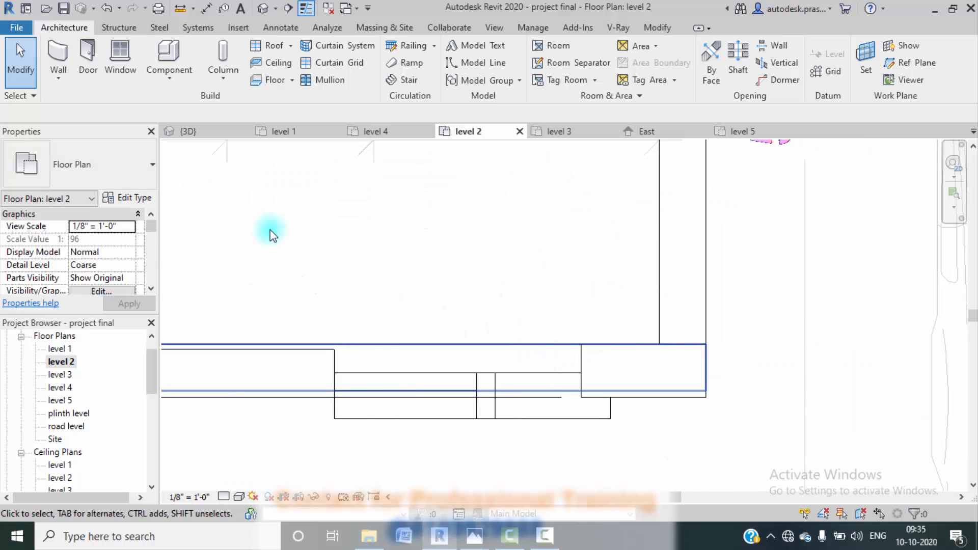
{"action": "left_click", "coordinate": [65, 57]}
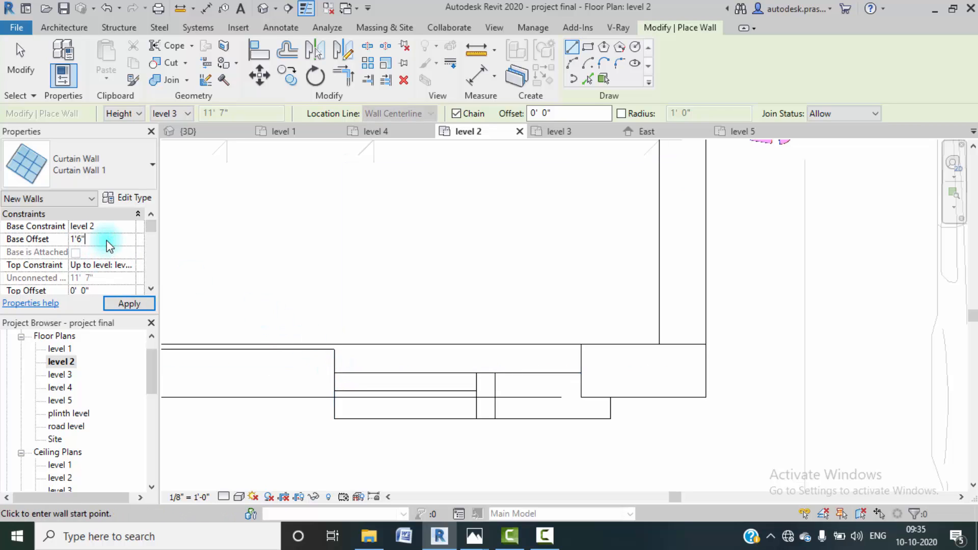
{"action": "left_click", "coordinate": [134, 266]}
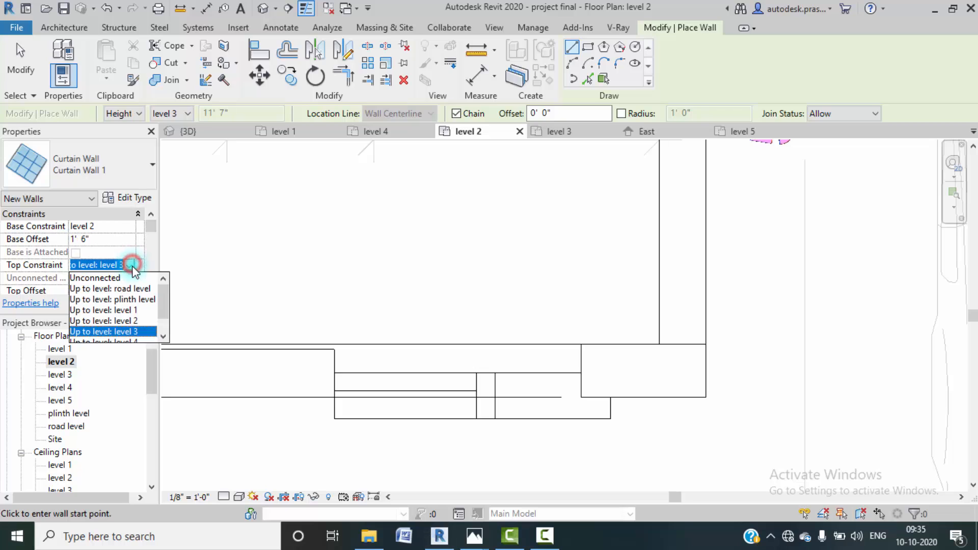
{"action": "left_click", "coordinate": [92, 278]}
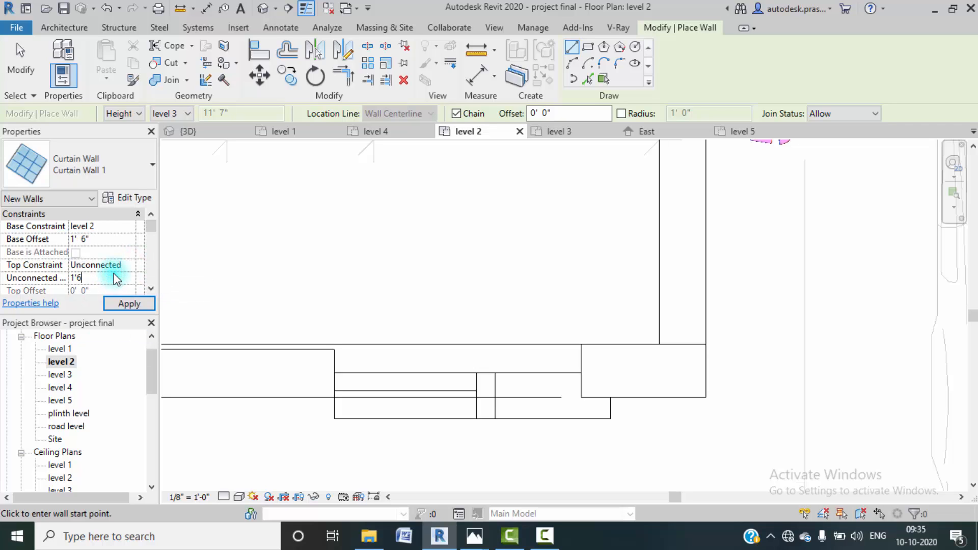
{"action": "left_click", "coordinate": [127, 304]}
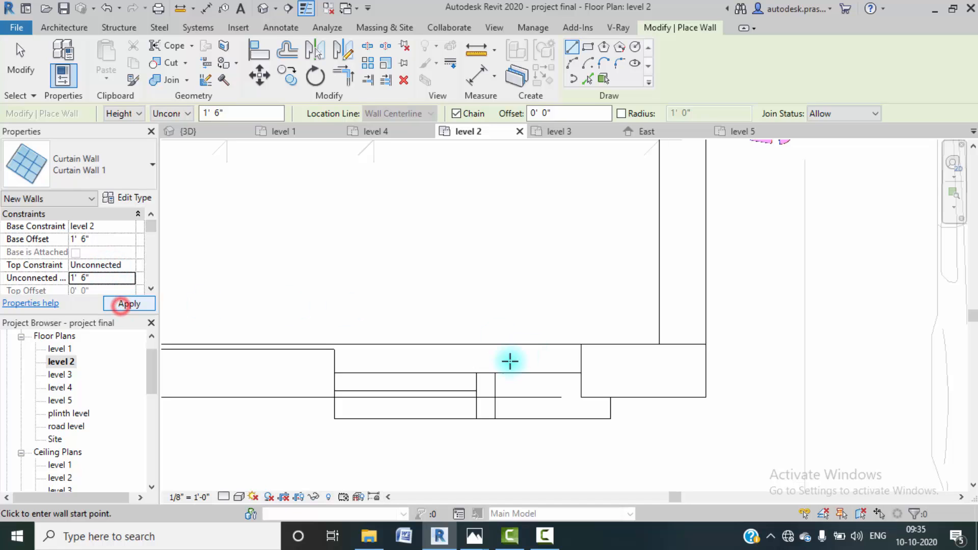
- Draw a curtain wall about 3' 11" long on the front parapet, from the projecting block to the right corner pier
{"action": "scroll", "coordinate": [335, 368], "scroll_direction": "down", "scroll_amount": 3}
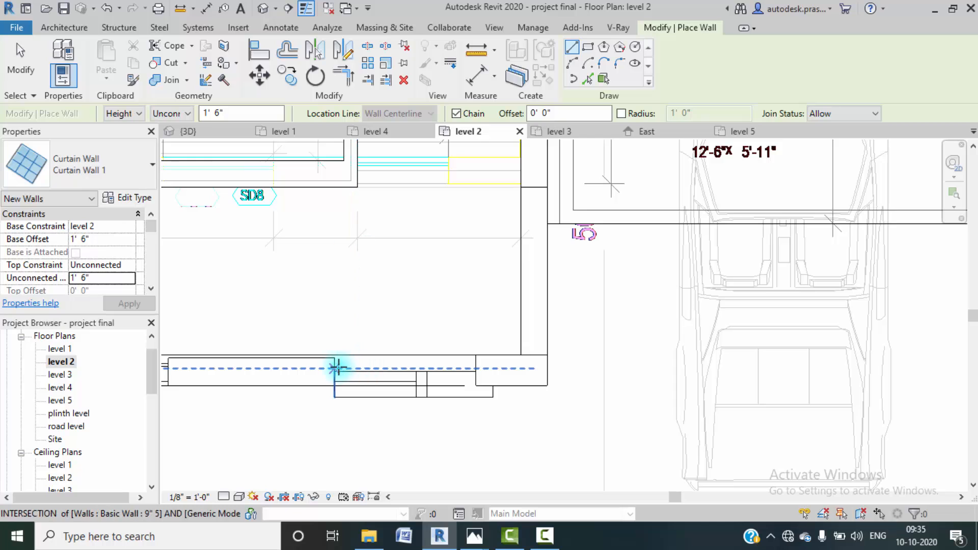
{"action": "left_click", "coordinate": [335, 367]}
{"action": "left_click", "coordinate": [475, 366]}
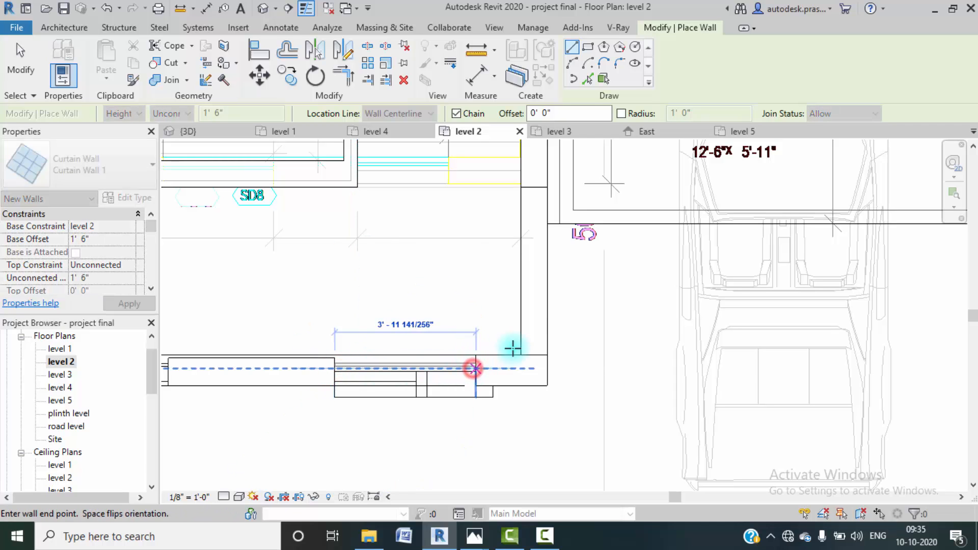
{"action": "key", "text": "Escape"}
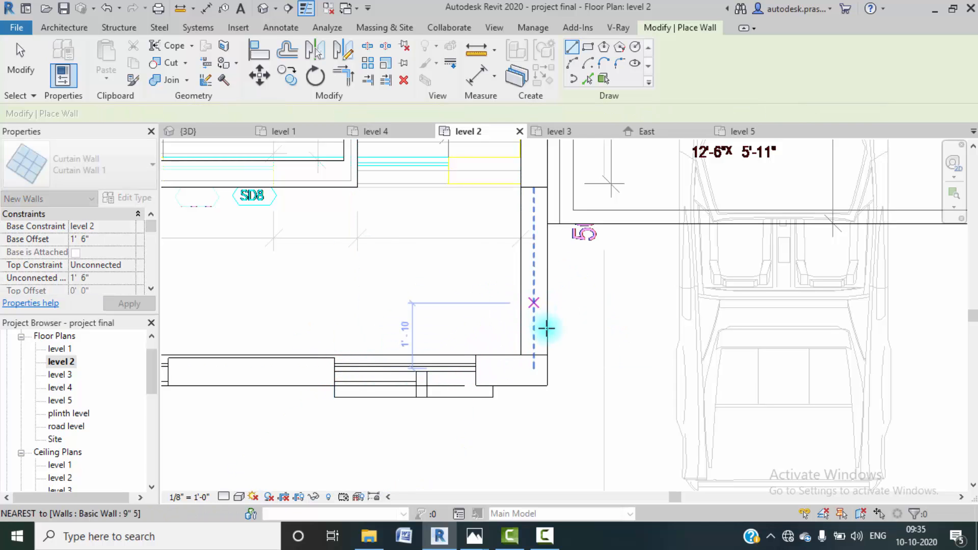
- Draw a curtain wall about 12' 6" long along the front edge of the adjoining 12'-6" x 5'-11" balcony
{"action": "left_click", "coordinate": [538, 355]}
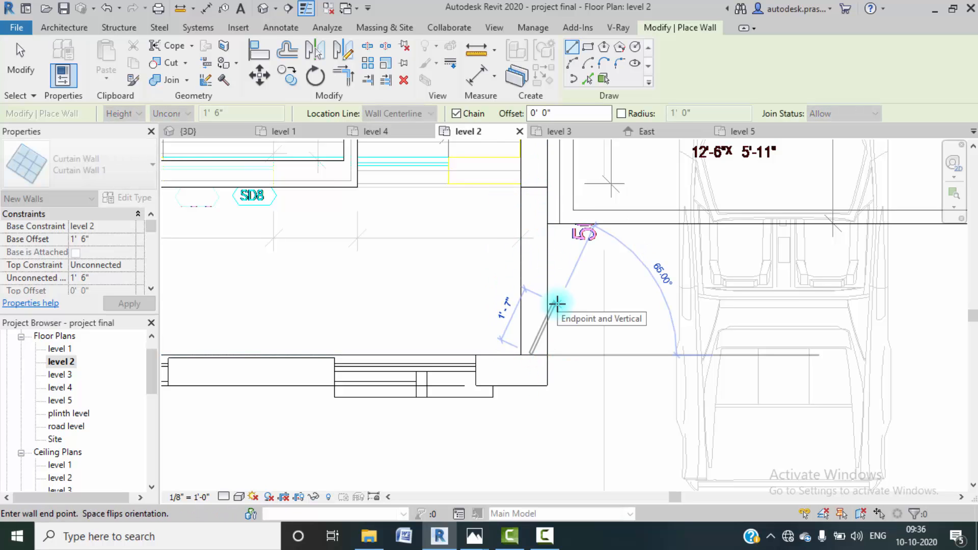
{"action": "key", "text": "Escape"}
{"action": "scroll", "coordinate": [579, 251], "scroll_direction": "down", "scroll_amount": 2}
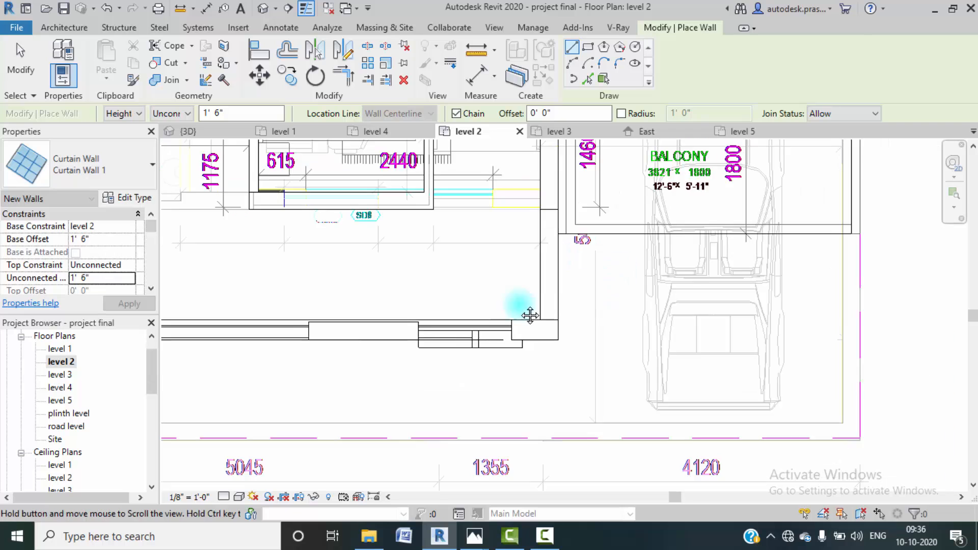
{"action": "middle_click_drag", "start_coordinate": [530, 316], "coordinate": [348, 393]}
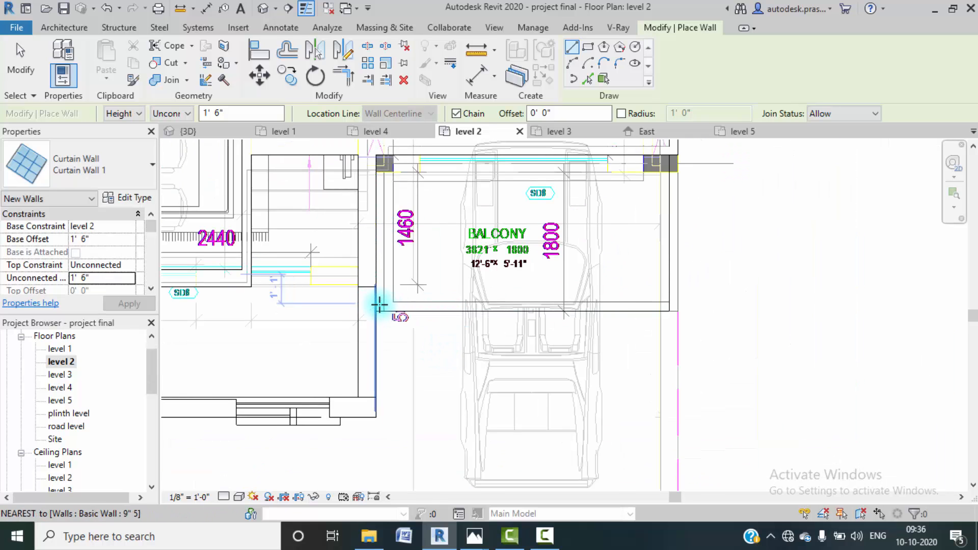
{"action": "scroll", "coordinate": [379, 305], "scroll_direction": "up", "scroll_amount": 1}
{"action": "scroll", "coordinate": [378, 305], "scroll_direction": "up", "scroll_amount": 2}
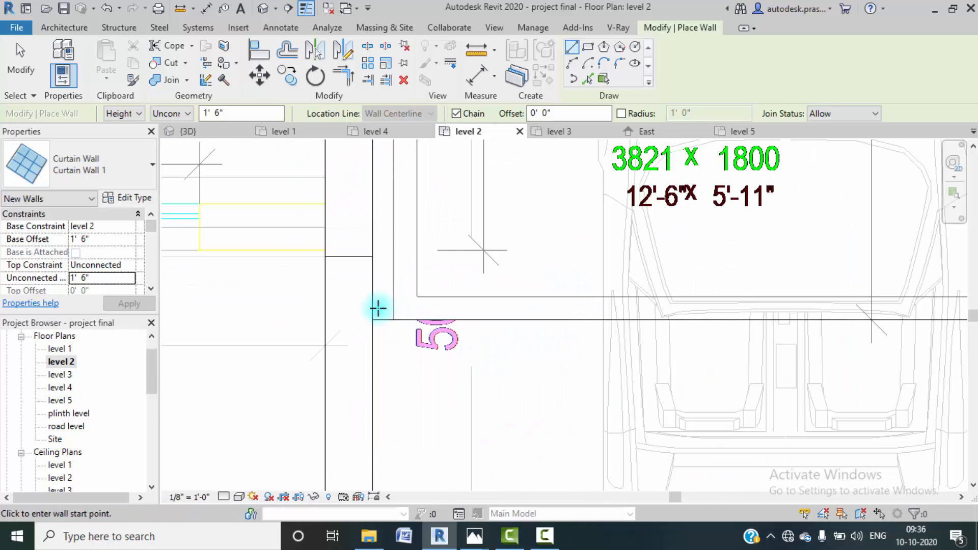
{"action": "left_click", "coordinate": [375, 308]}
{"action": "scroll", "coordinate": [591, 310], "scroll_direction": "down", "scroll_amount": 2}
{"action": "middle_click_drag", "start_coordinate": [683, 312], "coordinate": [348, 305]}
{"action": "left_click", "coordinate": [623, 297]}
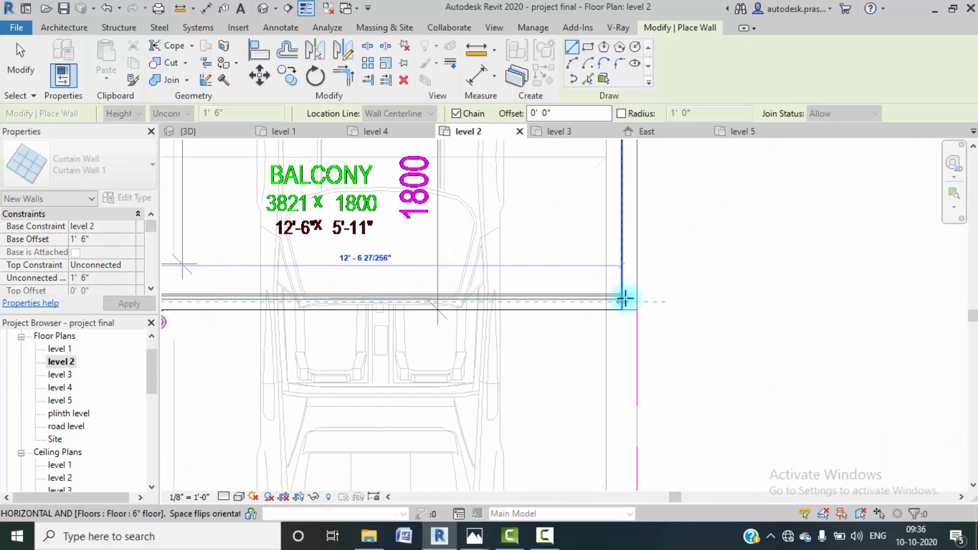
- Continue the curtain wall about 5' 6" along that balcony's outer side, up to the column
{"action": "middle_click_drag", "start_coordinate": [618, 220], "coordinate": [618, 411]}
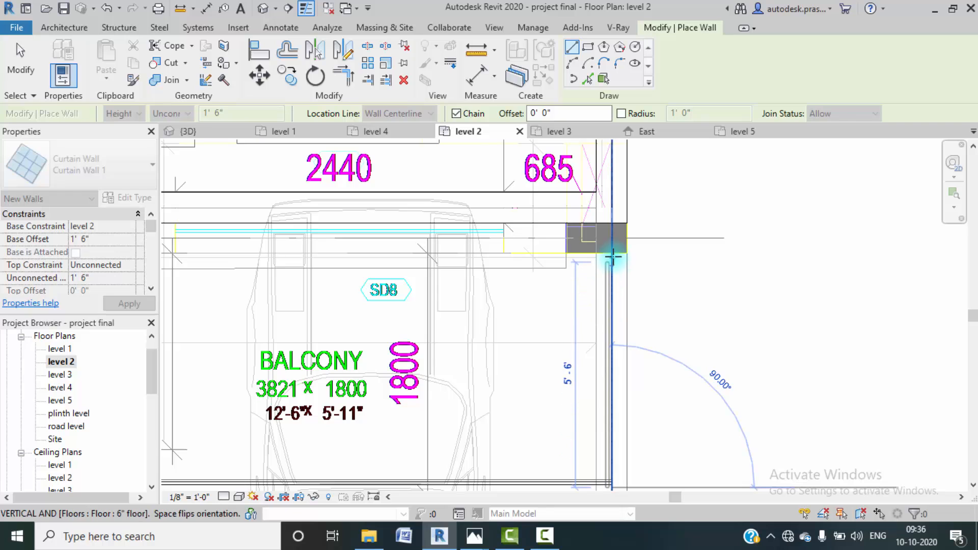
{"action": "left_click", "coordinate": [627, 249]}
{"action": "key", "text": "Escape"}
{"action": "key", "text": "Escape"}
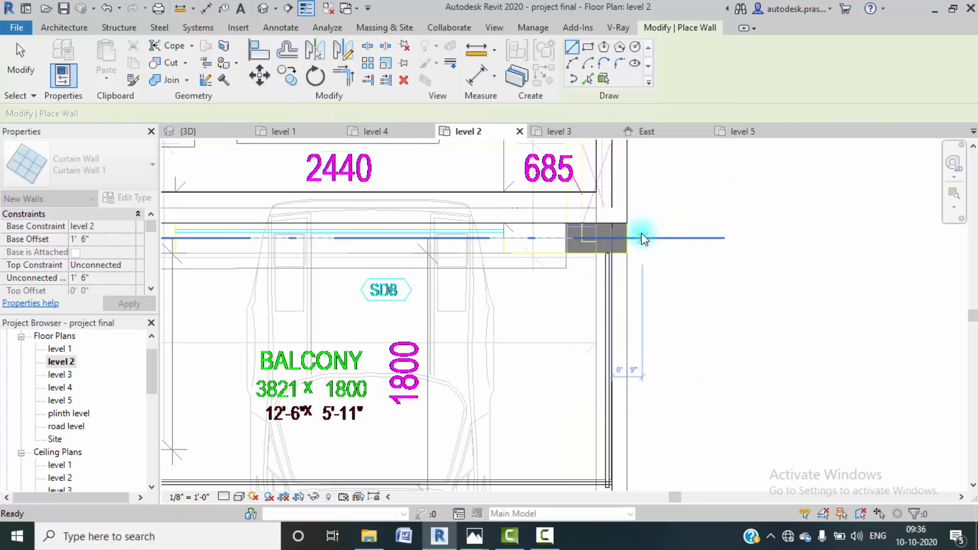
- In the front 3D view, open the profile of the short curtain wall behind the diagonal bar for editing
{"action": "left_click", "coordinate": [263, 8]}
{"action": "scroll", "coordinate": [359, 169], "scroll_direction": "down", "scroll_amount": 2}
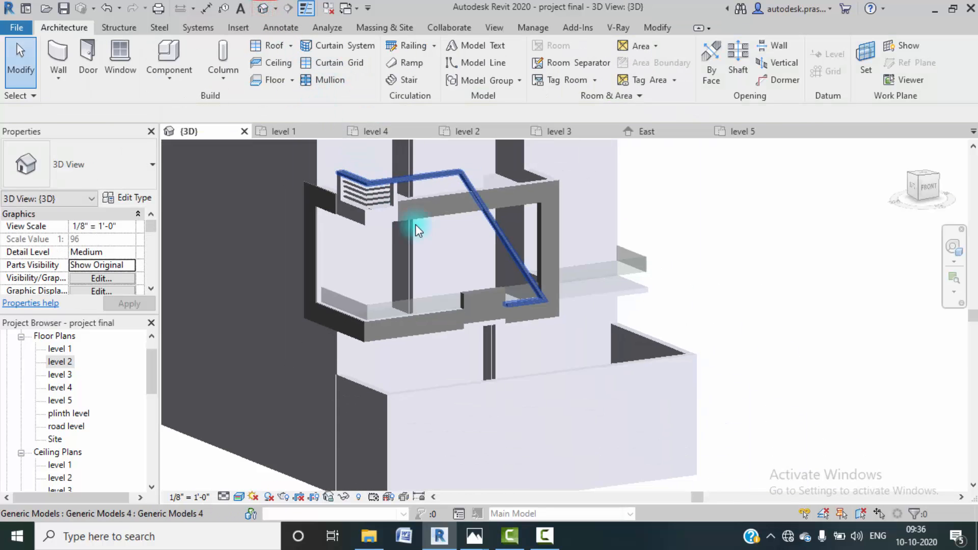
{"action": "middle_click_drag", "start_coordinate": [648, 308], "coordinate": [474, 349], "text": "shift"}
{"action": "scroll", "coordinate": [481, 337], "scroll_direction": "up", "scroll_amount": 3}
{"action": "scroll", "coordinate": [481, 337], "scroll_direction": "up", "scroll_amount": 2}
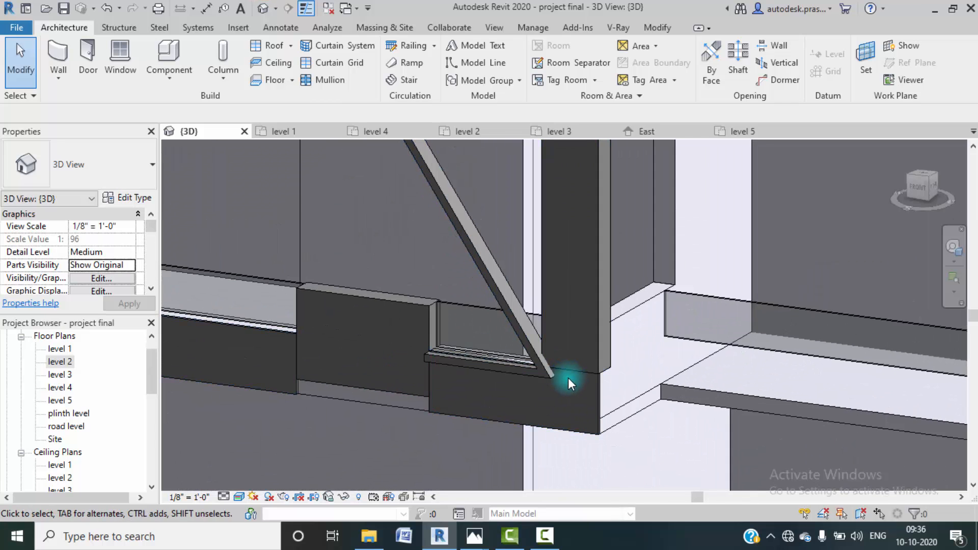
{"action": "middle_click_drag", "start_coordinate": [549, 349], "coordinate": [549, 341]}
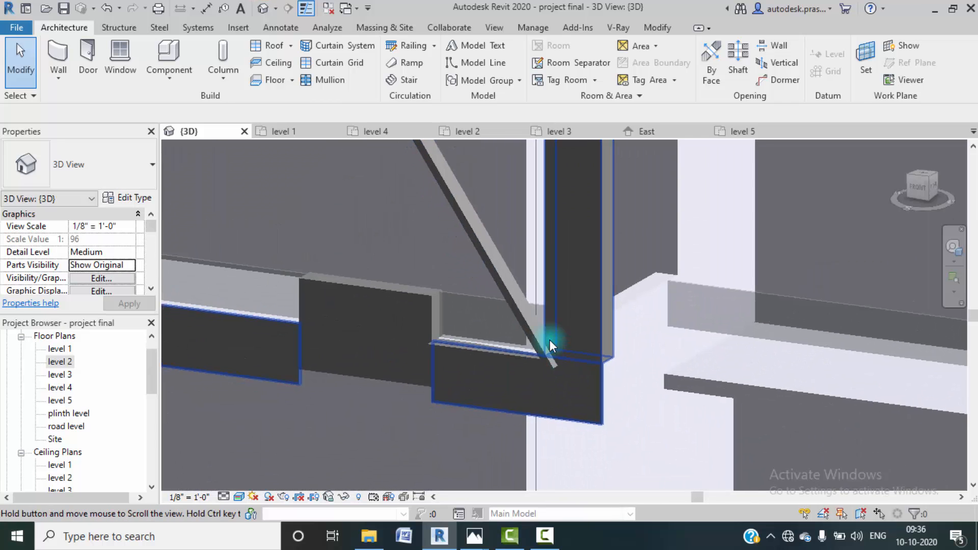
{"action": "left_click", "coordinate": [923, 184]}
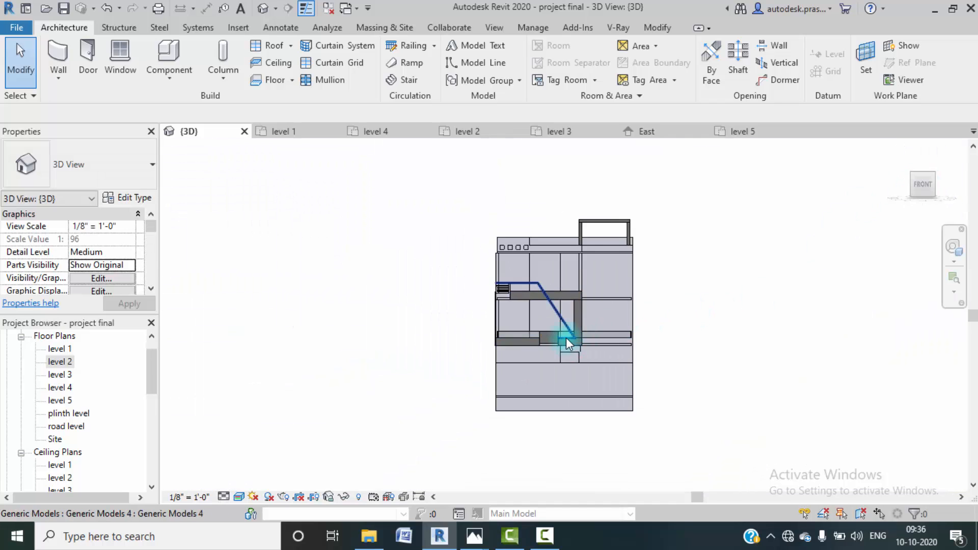
{"action": "scroll", "coordinate": [566, 335], "scroll_direction": "up", "scroll_amount": 5}
{"action": "scroll", "coordinate": [577, 324], "scroll_direction": "up", "scroll_amount": 3}
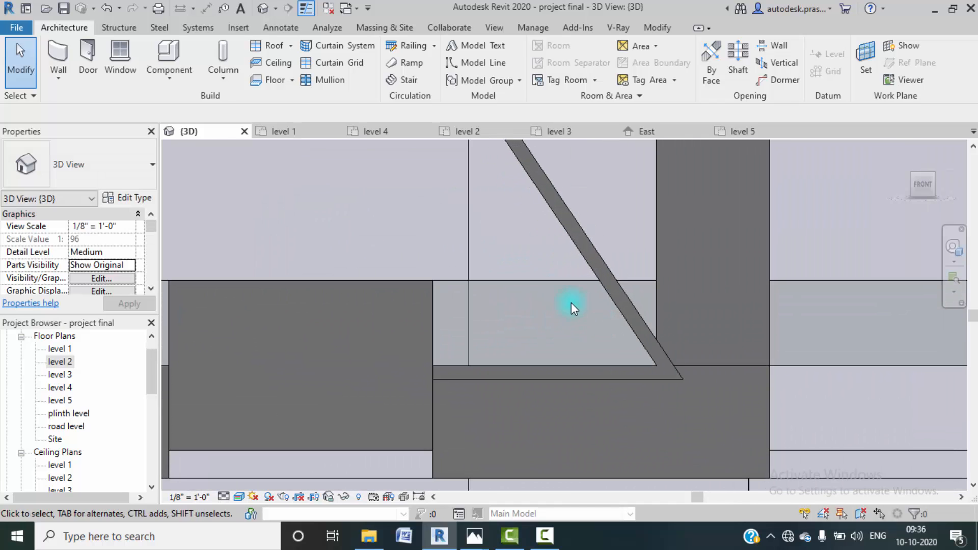
{"action": "left_click", "coordinate": [566, 285]}
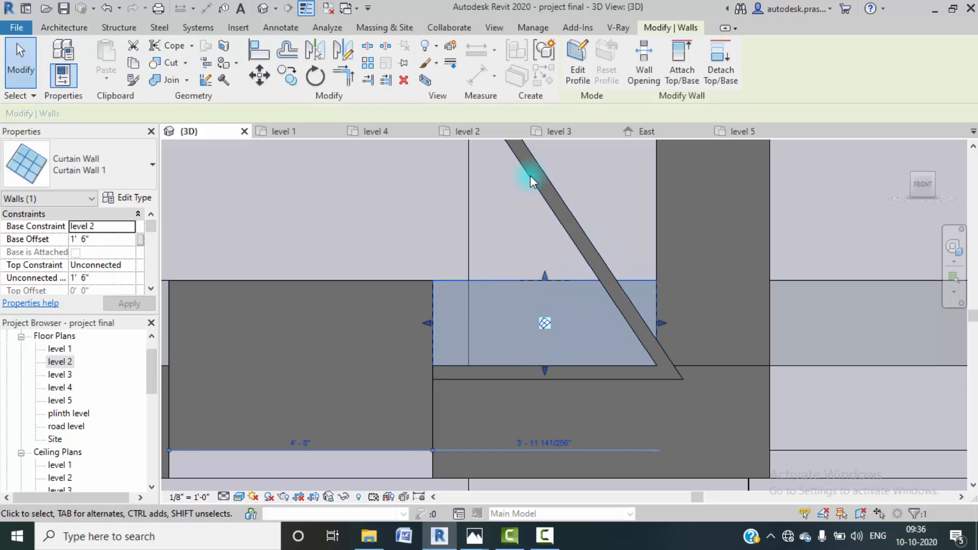
{"action": "left_click", "coordinate": [577, 62]}
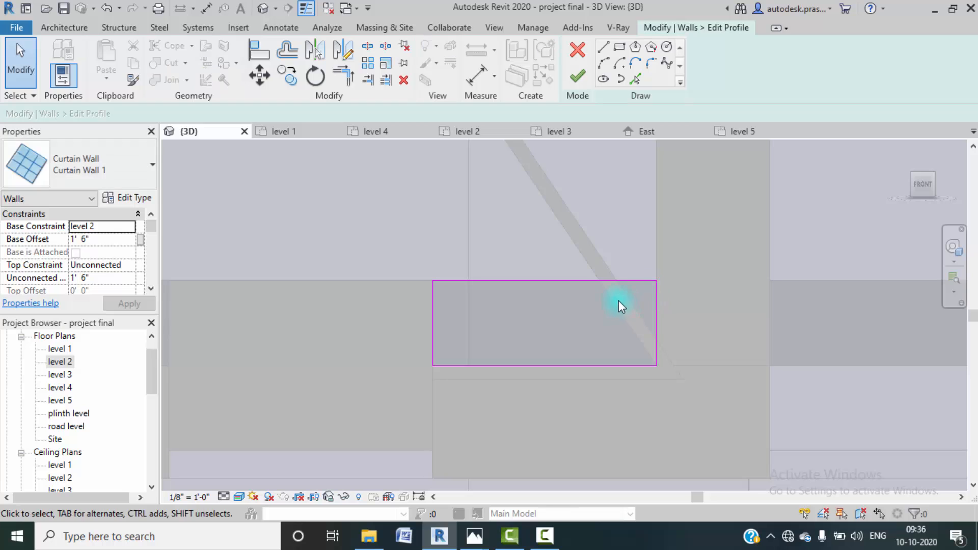
- Draw a sloped line along the diagonal bar in the profile sketch and trim the profile's top edge to it
{"action": "left_click", "coordinate": [600, 280]}
{"action": "left_click", "coordinate": [656, 365]}
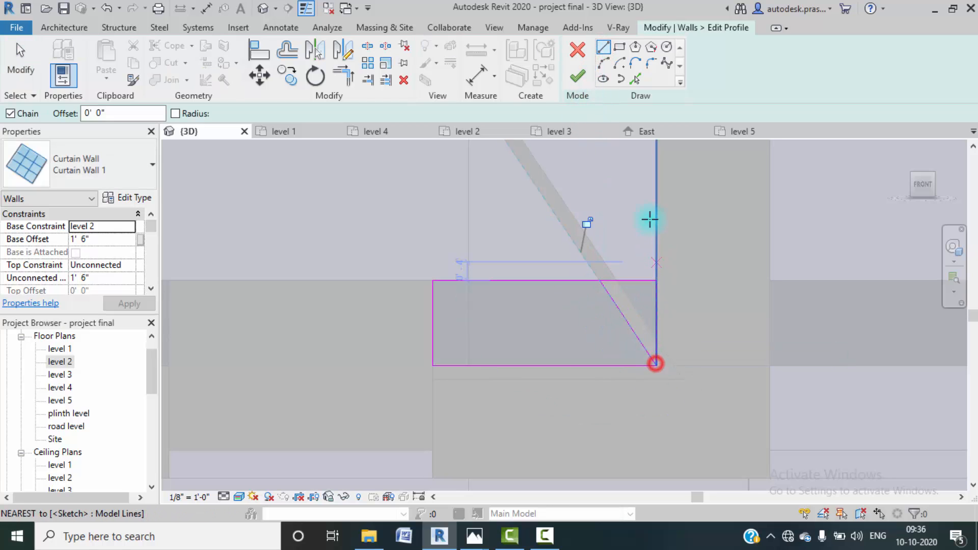
{"action": "key", "text": "Escape"}
{"action": "left_click", "coordinate": [334, 80]}
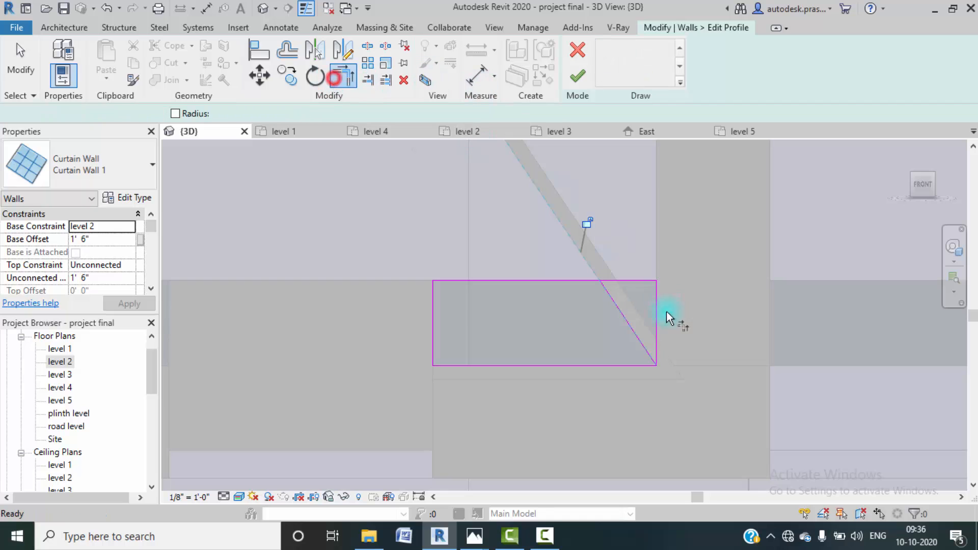
{"action": "left_click", "coordinate": [583, 283]}
{"action": "left_click", "coordinate": [641, 357]}
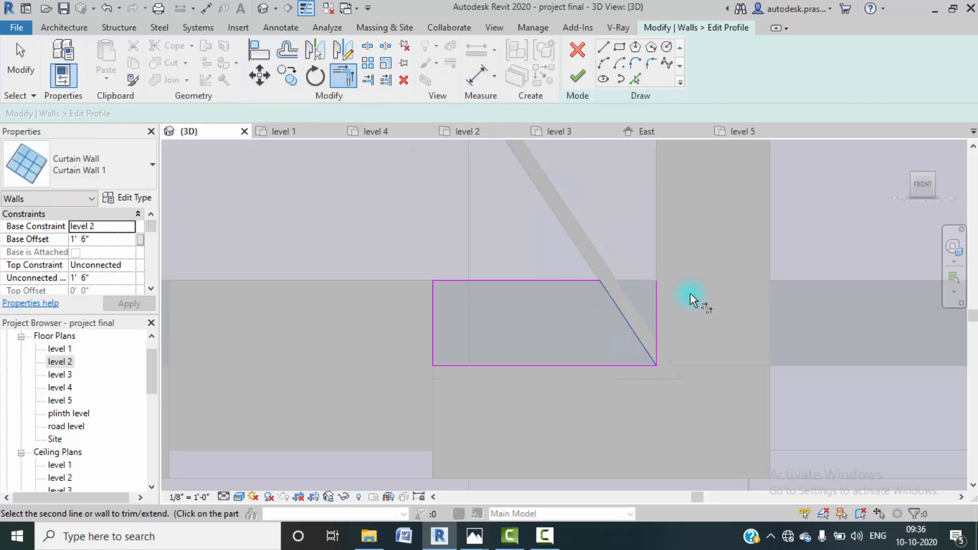
- Delete the leftover vertical edge beside the pier and finish the profile edit
{"action": "key", "text": "Escape"}
{"action": "left_click", "coordinate": [656, 304]}
{"action": "key", "text": "Delete"}
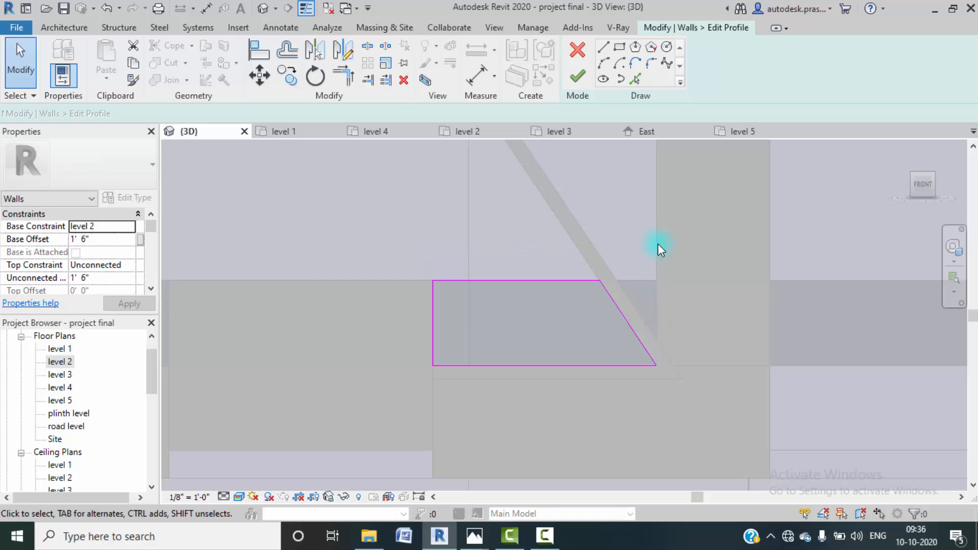
{"action": "left_click", "coordinate": [576, 78]}
{"action": "scroll", "coordinate": [584, 272], "scroll_direction": "down", "scroll_amount": 1}
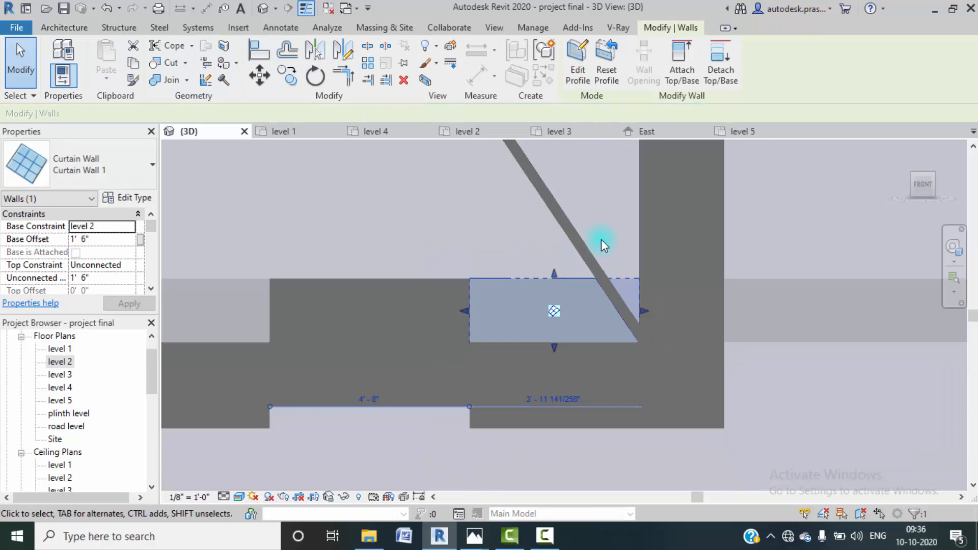
{"action": "left_click", "coordinate": [601, 239]}
- Set both curtain walls of the adjoining balcony to a base offset of 0 and an unconnected height of 3'
{"action": "scroll", "coordinate": [767, 313], "scroll_direction": "down", "scroll_amount": 2}
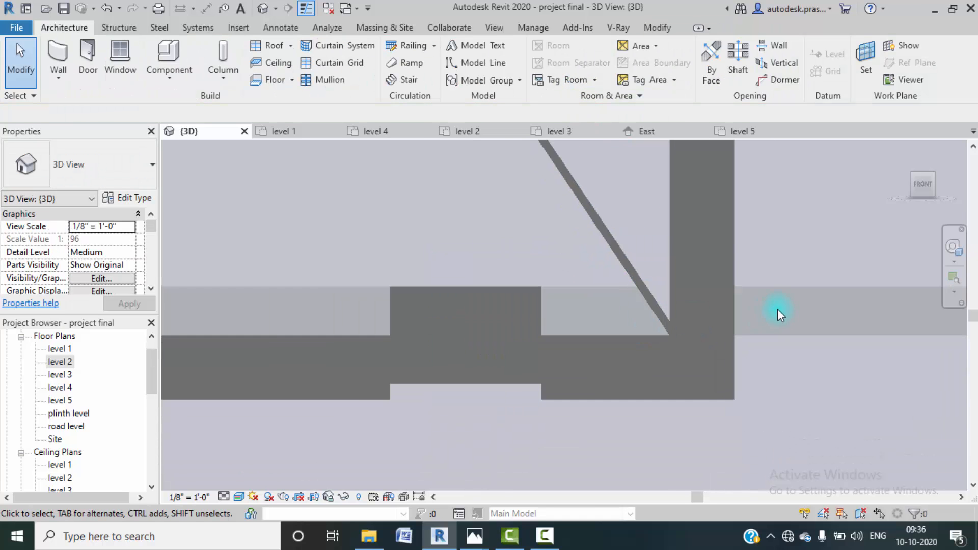
{"action": "middle_click_drag", "start_coordinate": [777, 309], "coordinate": [467, 315]}
{"action": "scroll", "coordinate": [587, 316], "scroll_direction": "down", "scroll_amount": 3}
{"action": "left_click", "coordinate": [620, 301]}
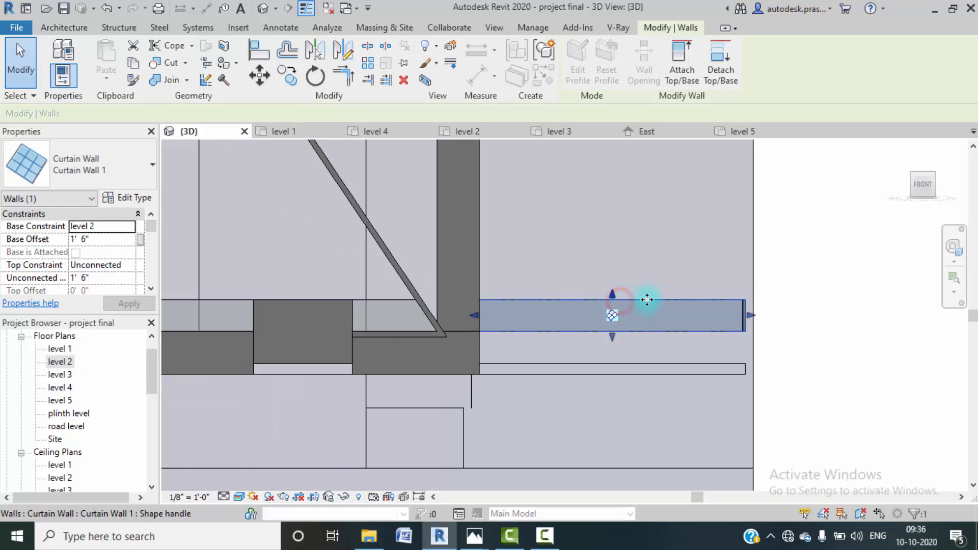
{"action": "middle_click_drag", "start_coordinate": [780, 271], "coordinate": [579, 334], "text": "shift"}
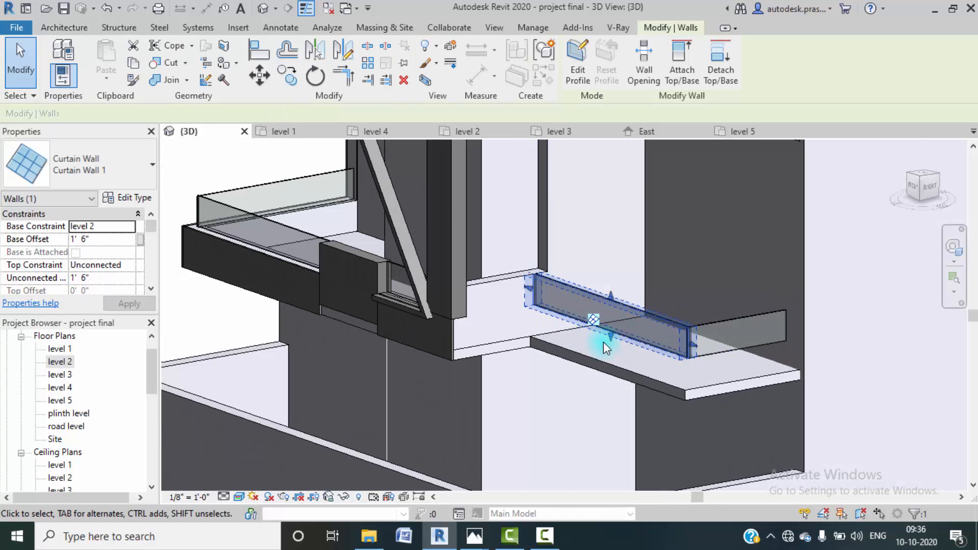
{"action": "left_click", "coordinate": [726, 321], "text": "ctrl"}
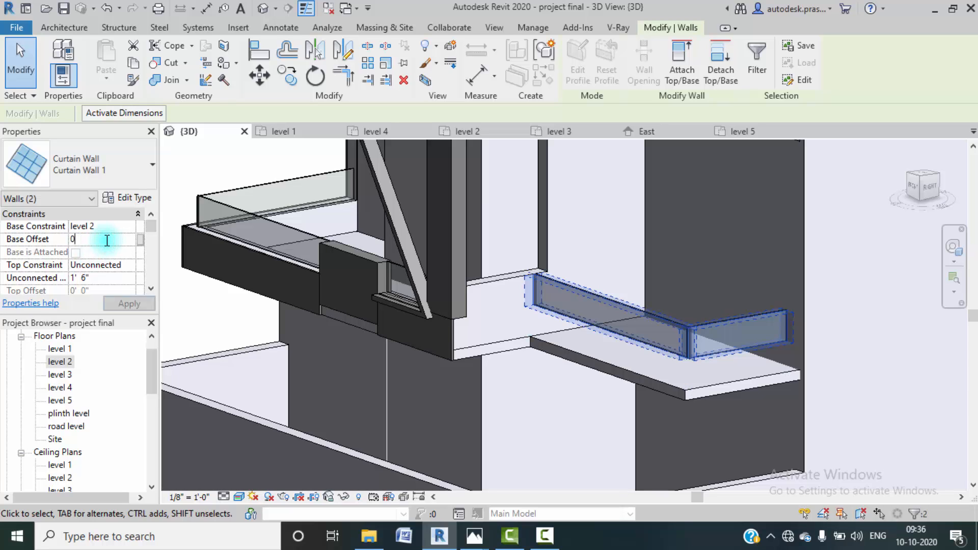
{"action": "left_click", "coordinate": [123, 304]}
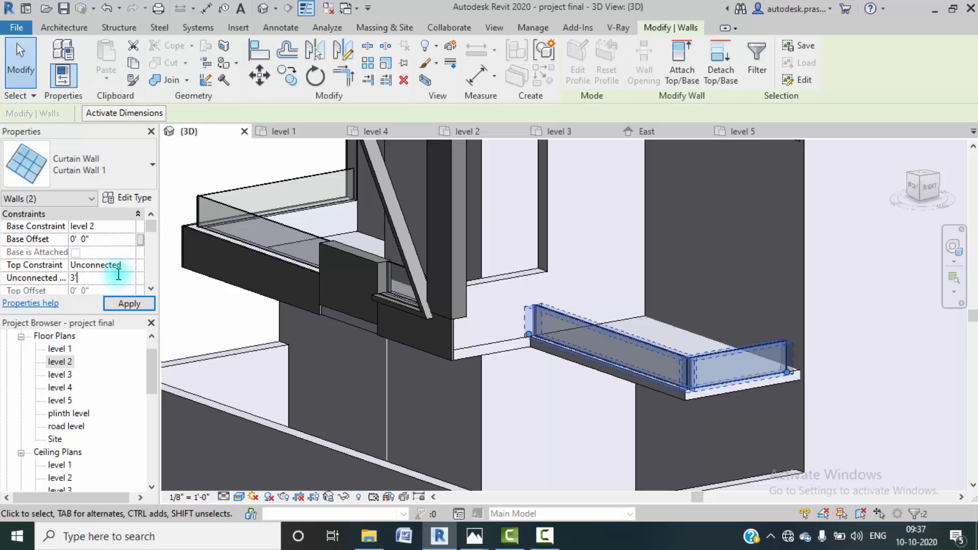
{"action": "left_click", "coordinate": [132, 306]}
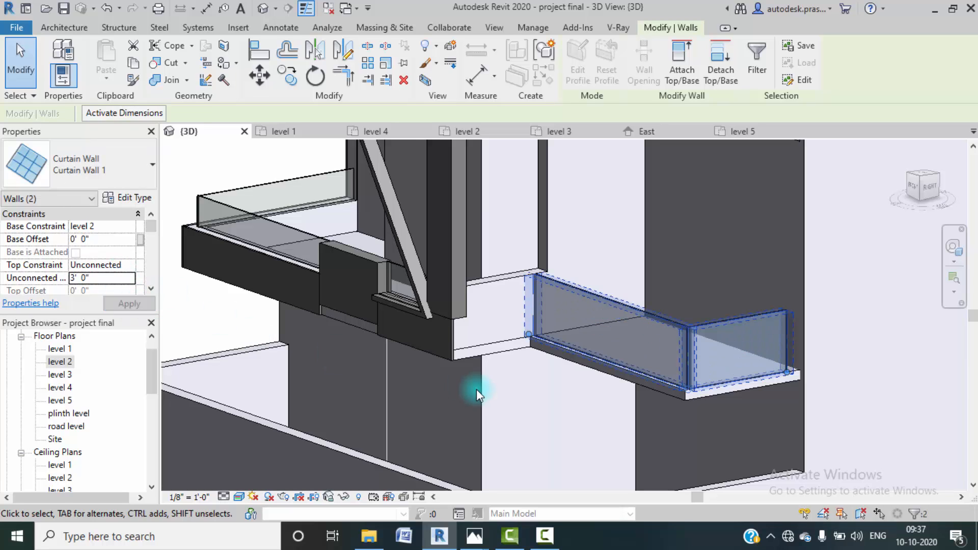
- Place 1" Square rectangular mullions on the vertical edges of the front balcony's glass railing
{"action": "scroll", "coordinate": [476, 389], "scroll_direction": "down", "scroll_amount": 5}
{"action": "left_click", "coordinate": [305, 271]}
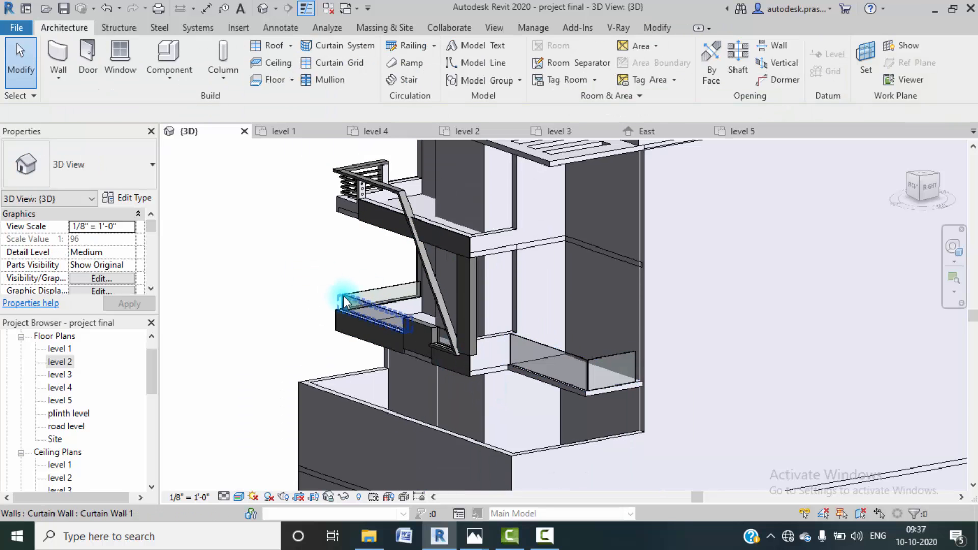
{"action": "middle_click_drag", "start_coordinate": [352, 330], "coordinate": [502, 354], "text": "shift"}
{"action": "middle_click_drag", "start_coordinate": [310, 383], "coordinate": [389, 319]}
{"action": "left_click", "coordinate": [350, 84]}
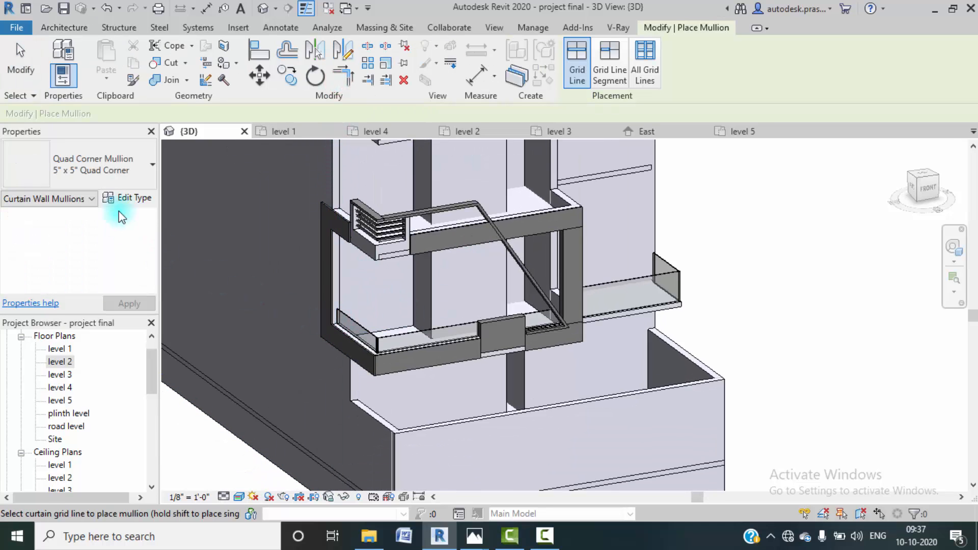
{"action": "left_click", "coordinate": [128, 179]}
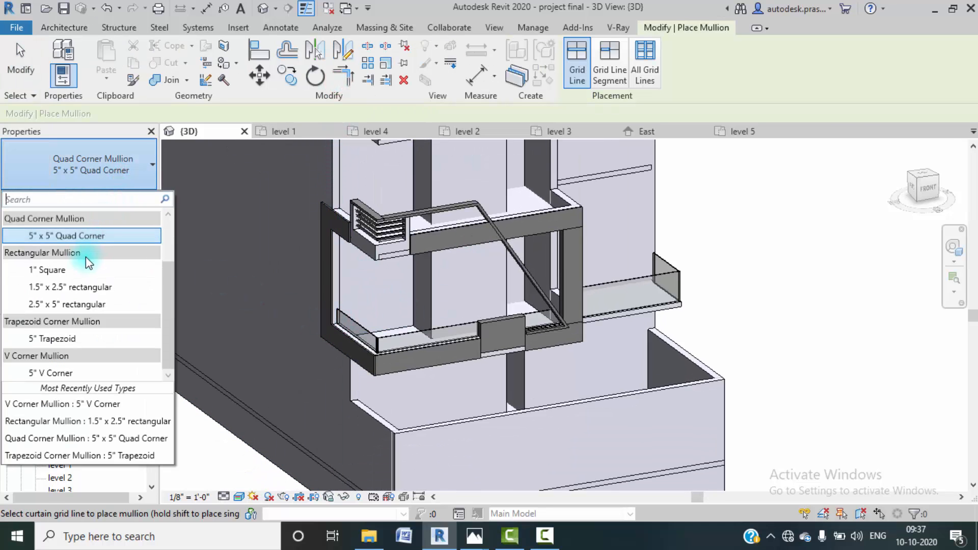
{"action": "left_click", "coordinate": [66, 271]}
{"action": "scroll", "coordinate": [352, 305], "scroll_direction": "up", "scroll_amount": 5}
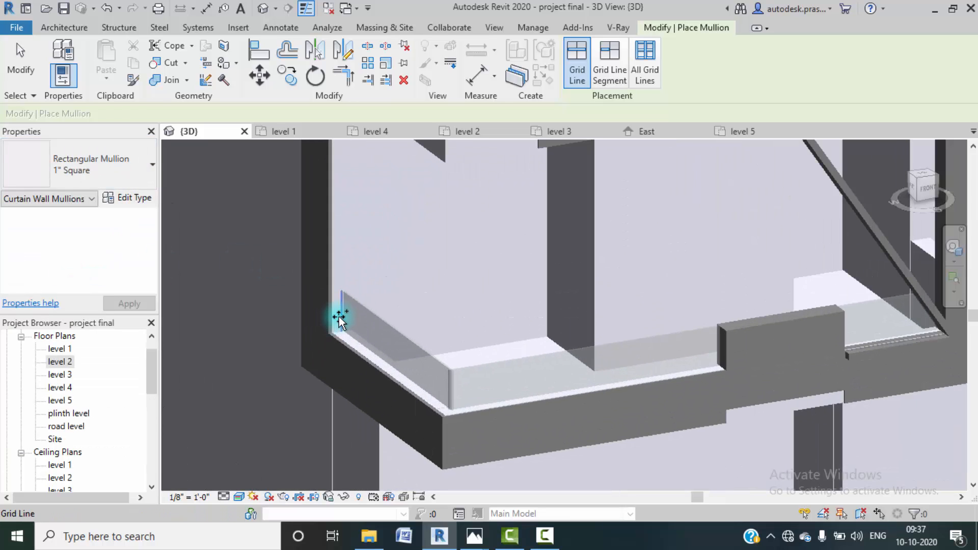
- Place 2.5" x 5" rectangular mullions along the top edges of the front balcony's glass railings, including the short sloped panel
{"action": "left_click", "coordinate": [123, 176]}
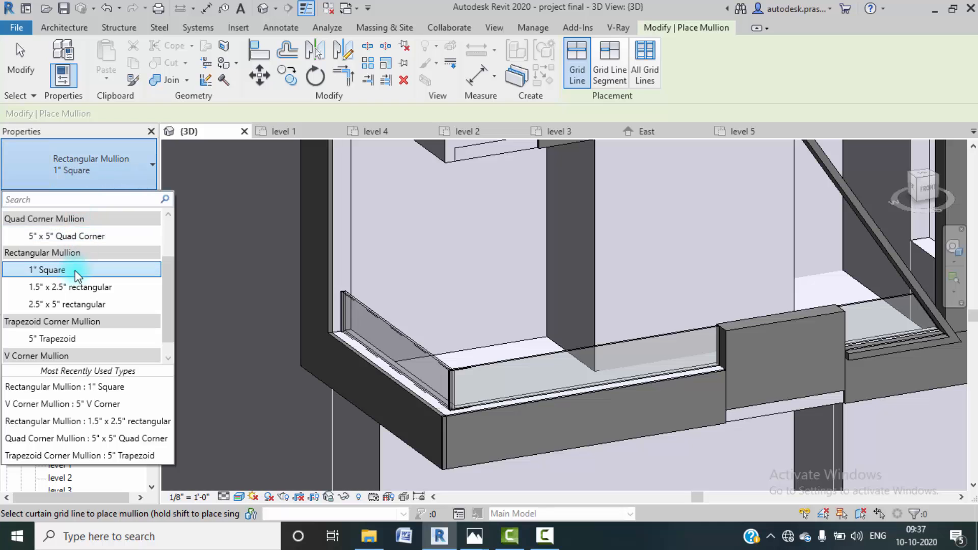
{"action": "left_click", "coordinate": [76, 304]}
{"action": "left_click", "coordinate": [376, 315]}
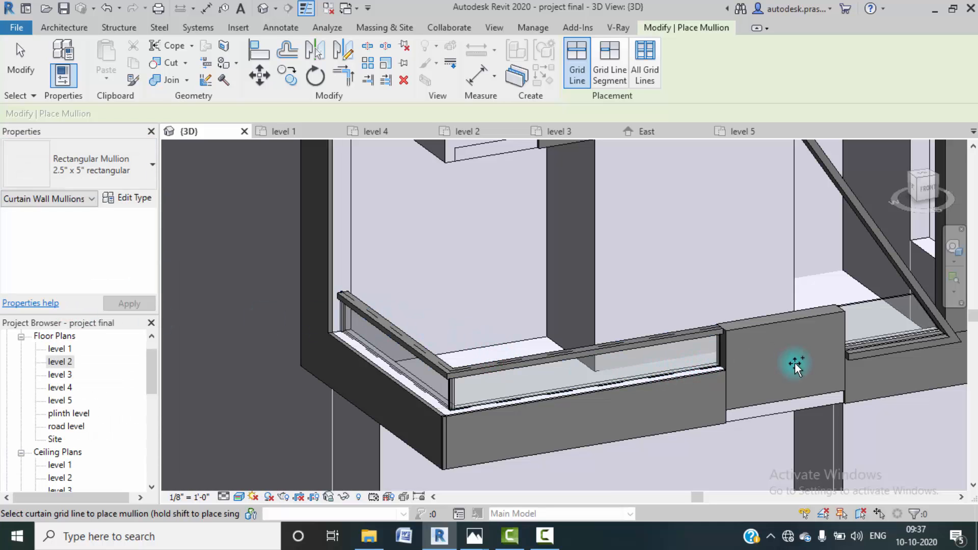
{"action": "middle_click_drag", "start_coordinate": [795, 365], "coordinate": [625, 376]}
{"action": "middle_click_drag", "start_coordinate": [722, 391], "coordinate": [617, 392]}
{"action": "scroll", "coordinate": [732, 380], "scroll_direction": "down", "scroll_amount": 1}
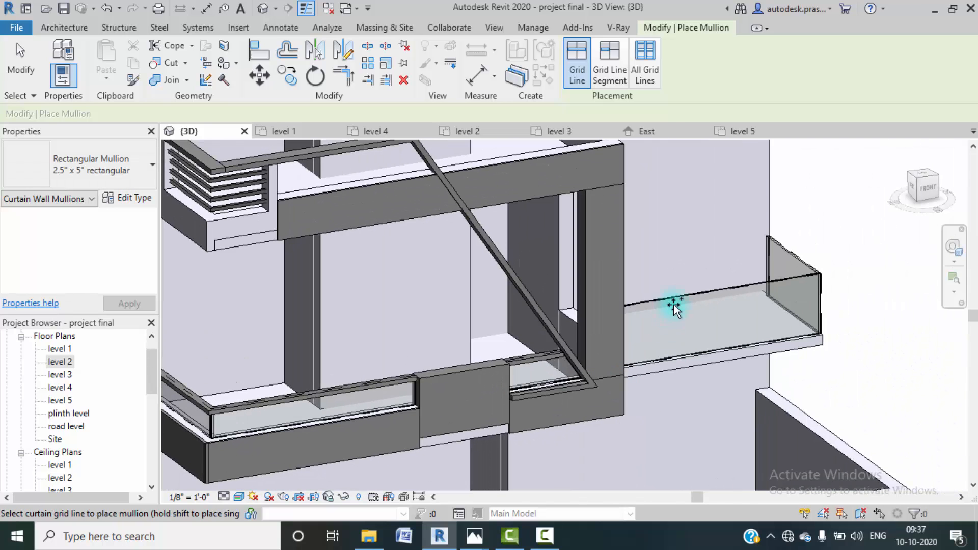
- Place 2.5" x 5" rectangular mullions on the top edges and vertical ends of the adjoining balcony's glass railing
{"action": "left_click", "coordinate": [788, 253]}
{"action": "scroll", "coordinate": [849, 312], "scroll_direction": "down", "scroll_amount": 2}
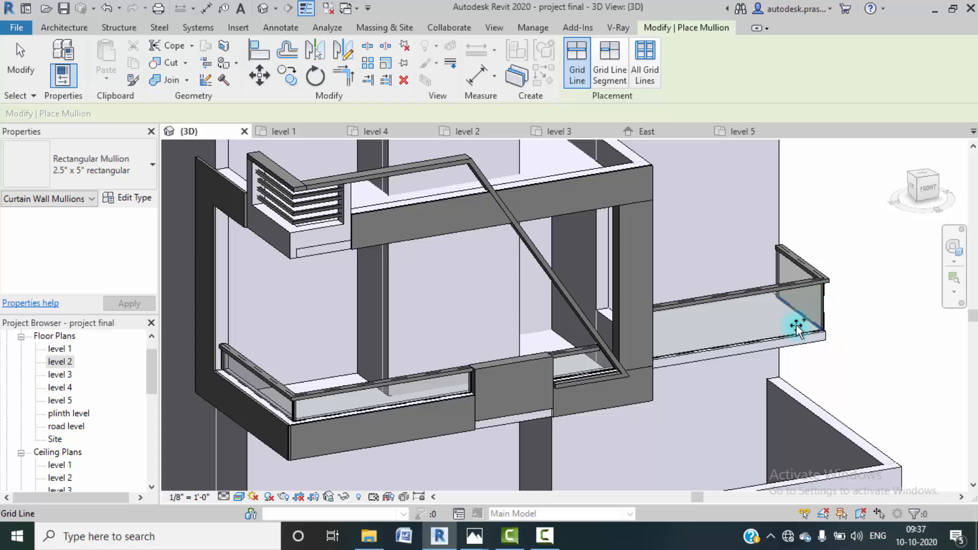
{"action": "middle_click_drag", "start_coordinate": [847, 322], "coordinate": [674, 289], "text": "shift"}
{"action": "left_click", "coordinate": [677, 282]}
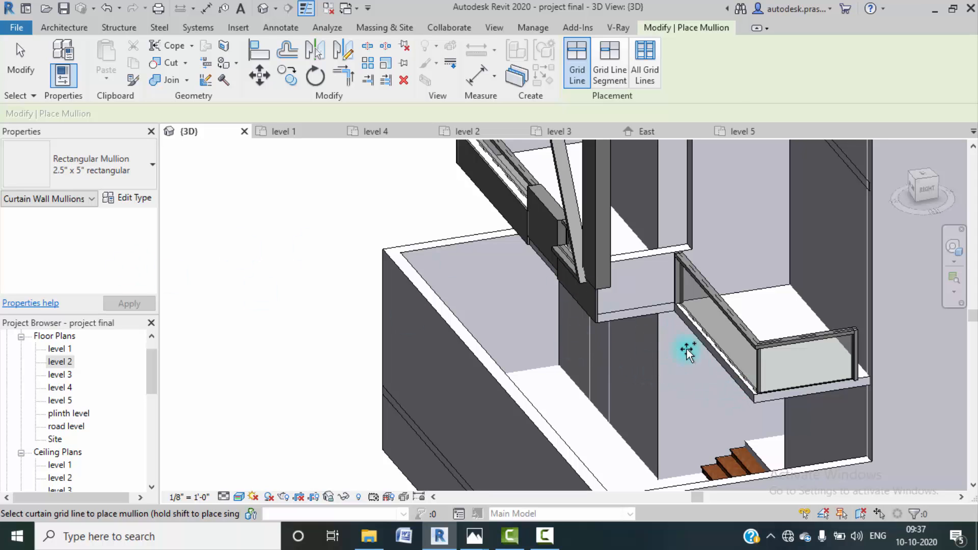
{"action": "key", "text": "Escape"}
{"action": "left_click", "coordinate": [846, 365]}
{"action": "middle_click_drag", "start_coordinate": [847, 366], "coordinate": [606, 369]}
{"action": "left_click", "coordinate": [647, 367]}
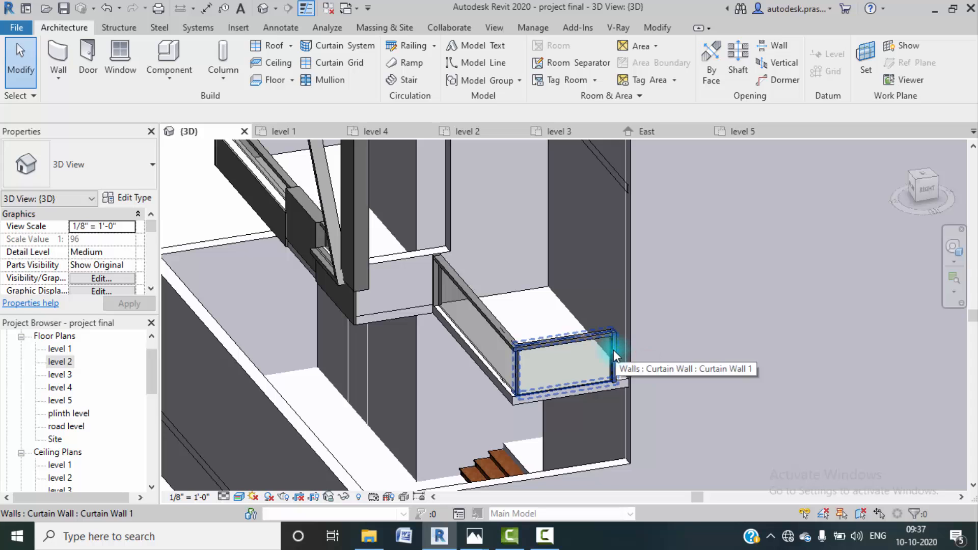
- Extend the end of the adjoining balcony's side glass railing in the level 2 plan to meet the house wall
{"action": "left_click", "coordinate": [614, 350]}
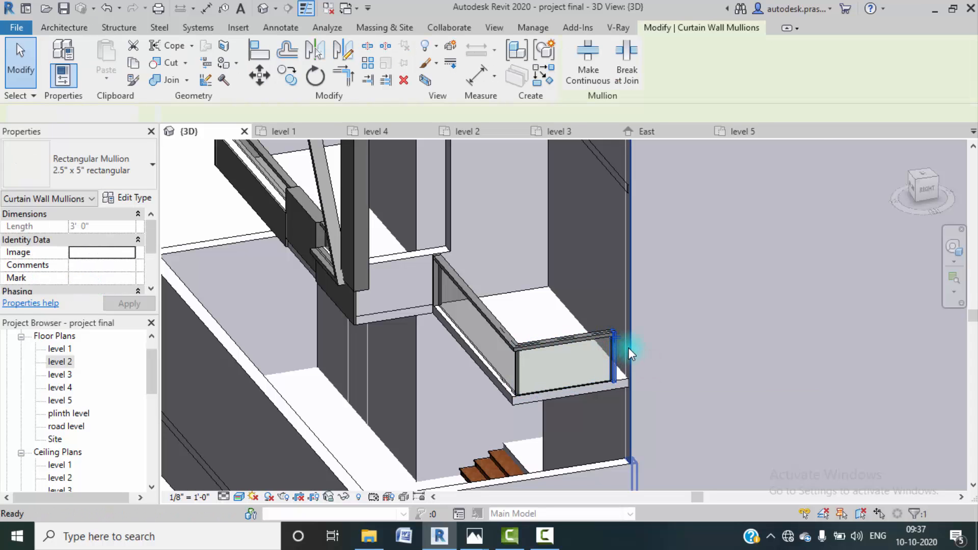
{"action": "key", "text": "Escape"}
{"action": "left_click", "coordinate": [614, 351]}
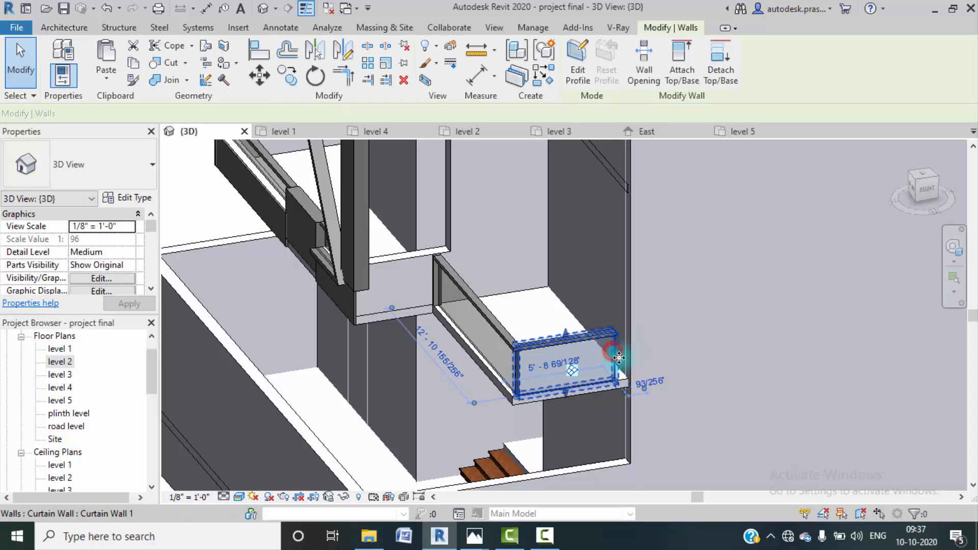
{"action": "double_click", "coordinate": [59, 361]}
{"action": "middle_click_drag", "start_coordinate": [534, 257], "coordinate": [486, 330]}
{"action": "left_click", "coordinate": [566, 312]}
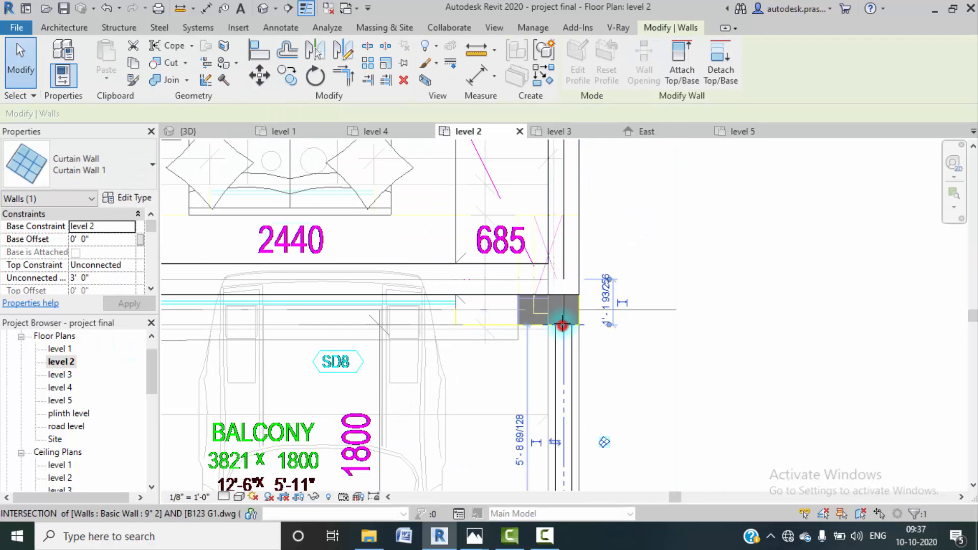
{"action": "left_click_drag", "start_coordinate": [563, 325], "coordinate": [563, 295]}
{"action": "left_click", "coordinate": [631, 275]}
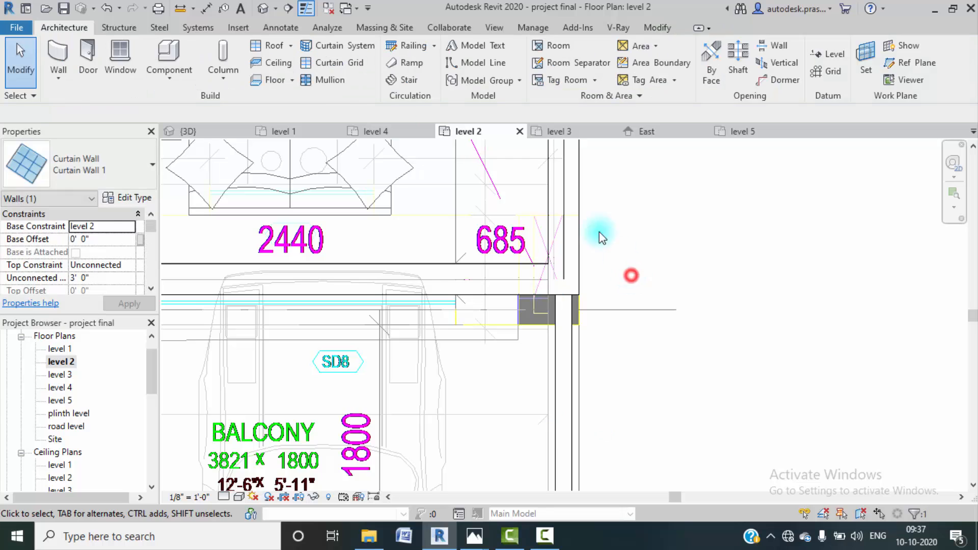
{"action": "left_click", "coordinate": [262, 8]}
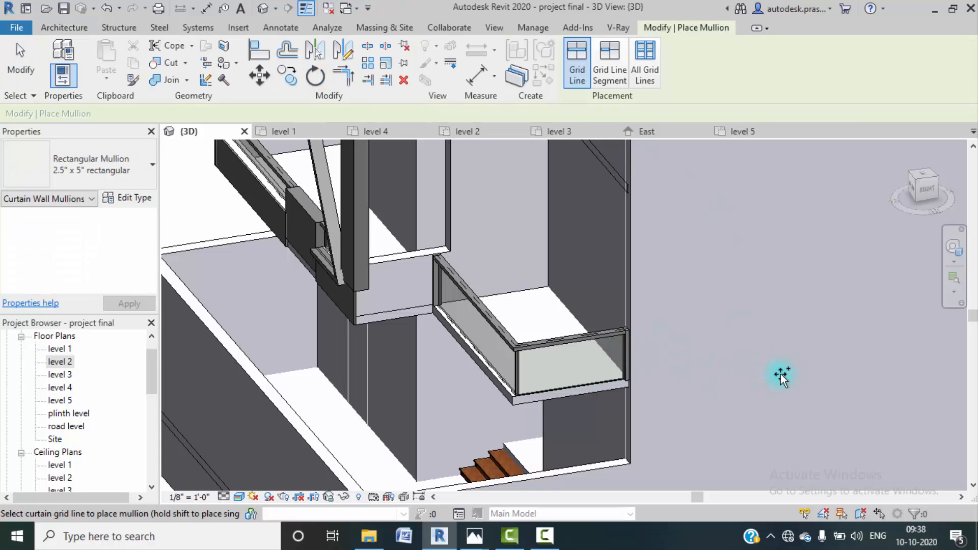
{"action": "key", "text": "Escape"}
- Draw a curtain wall about 3' 11" long on level 3 in the side opening of the front balcony, down to the parapet wall
{"action": "scroll", "coordinate": [572, 340], "scroll_direction": "down", "scroll_amount": 2}
{"action": "middle_click_drag", "start_coordinate": [376, 254], "coordinate": [407, 291]}
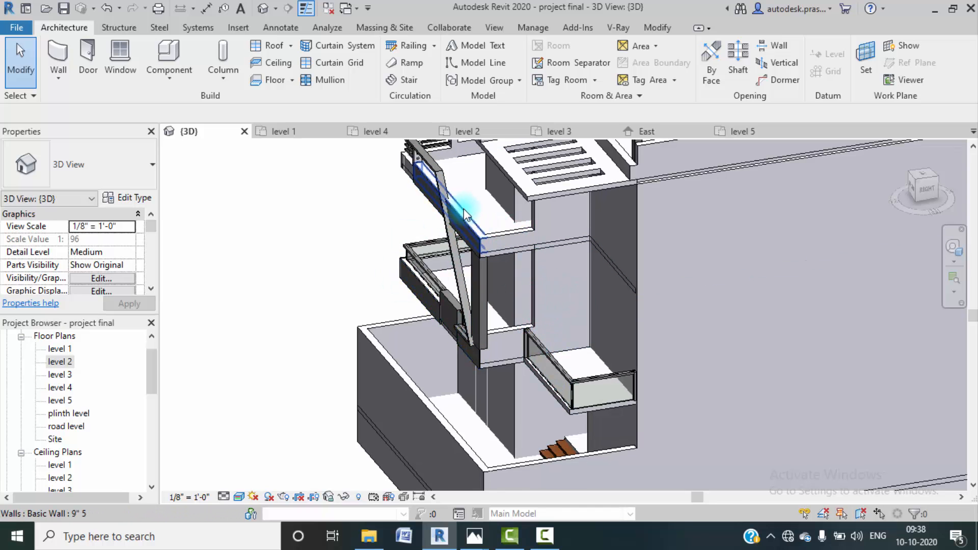
{"action": "scroll", "coordinate": [473, 231], "scroll_direction": "down", "scroll_amount": 3}
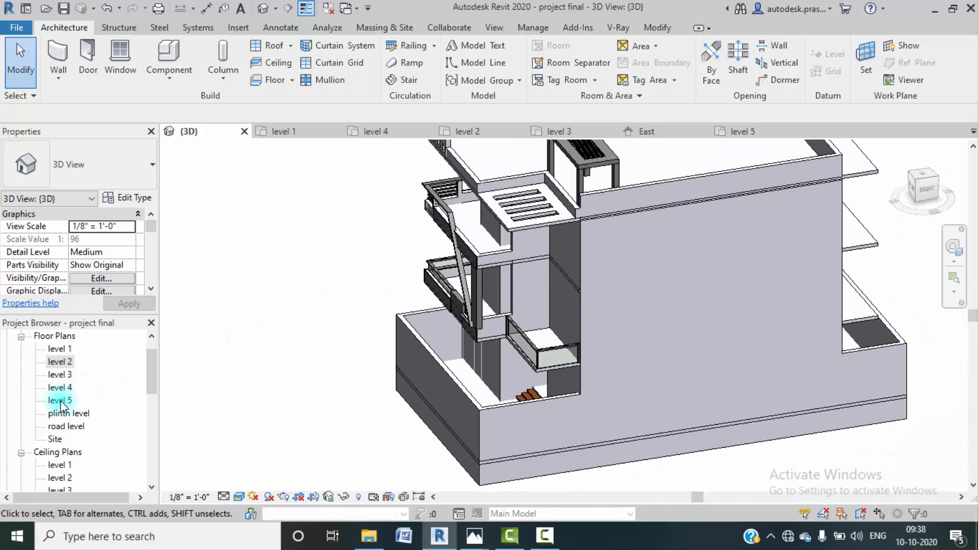
{"action": "double_click", "coordinate": [60, 375]}
{"action": "middle_click_drag", "start_coordinate": [304, 345], "coordinate": [350, 344]}
{"action": "scroll", "coordinate": [350, 345], "scroll_direction": "down", "scroll_amount": 1}
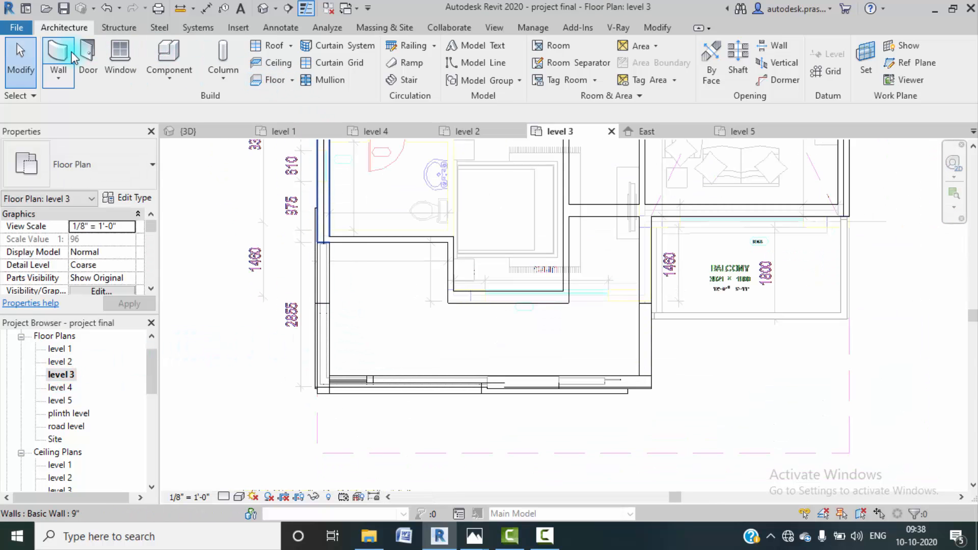
{"action": "key", "text": "w"}
{"action": "key", "text": "a"}
{"action": "scroll", "coordinate": [323, 245], "scroll_direction": "up", "scroll_amount": 5}
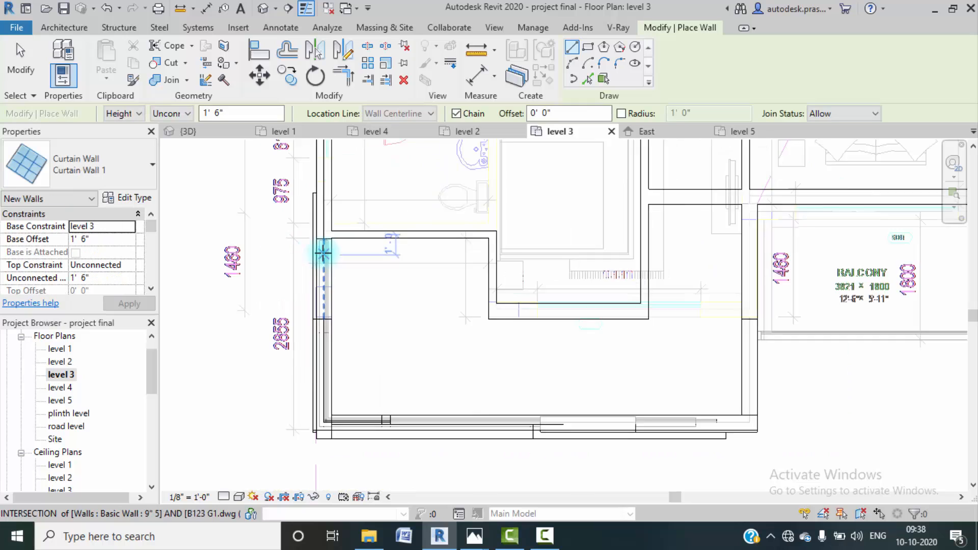
{"action": "left_click", "coordinate": [324, 224]}
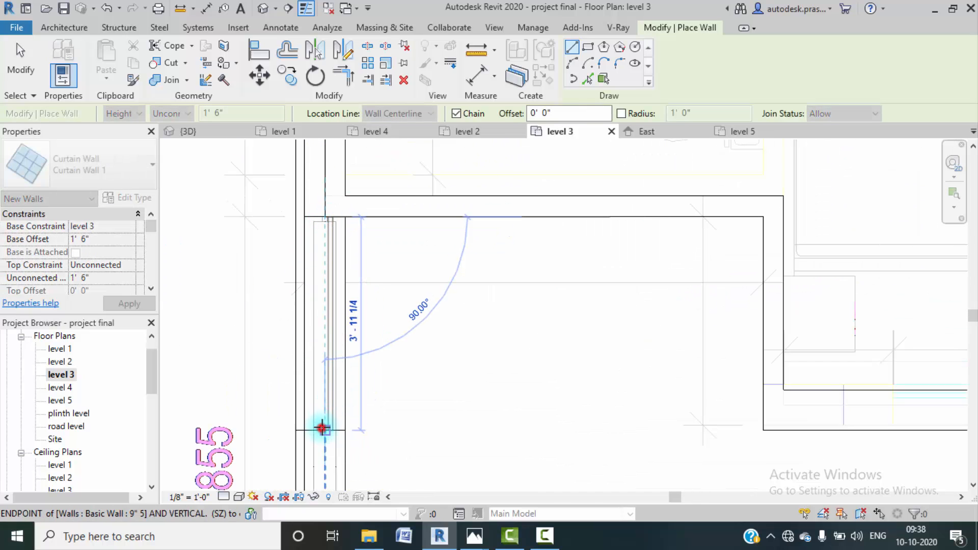
{"action": "left_click", "coordinate": [323, 428]}
{"action": "key", "text": "Escape"}
{"action": "scroll", "coordinate": [407, 379], "scroll_direction": "down", "scroll_amount": 2}
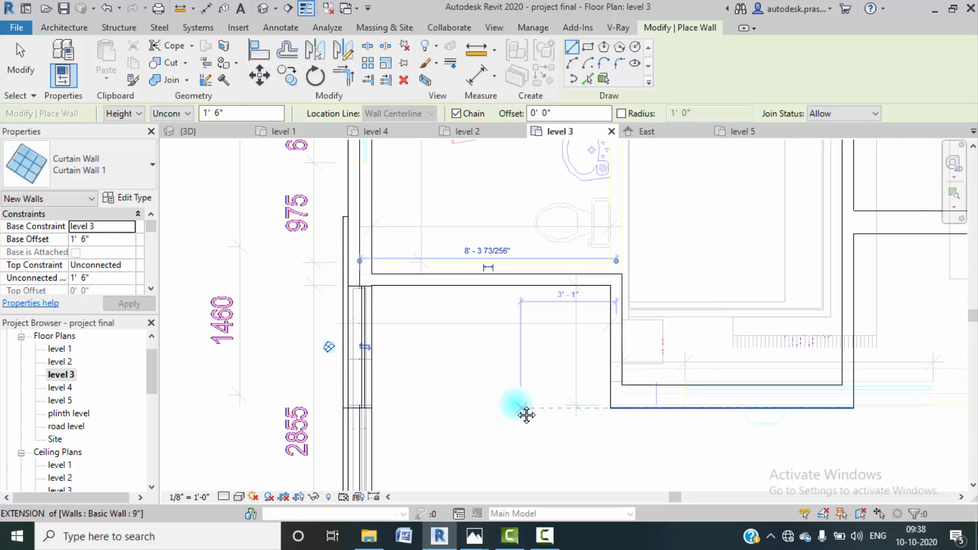
- Set the level 3 plan's visual style to Consistent Colors and check the front parapet's opening in the 3D view
{"action": "middle_click_drag", "start_coordinate": [528, 429], "coordinate": [365, 218]}
{"action": "middle_click_drag", "start_coordinate": [410, 340], "coordinate": [393, 332]}
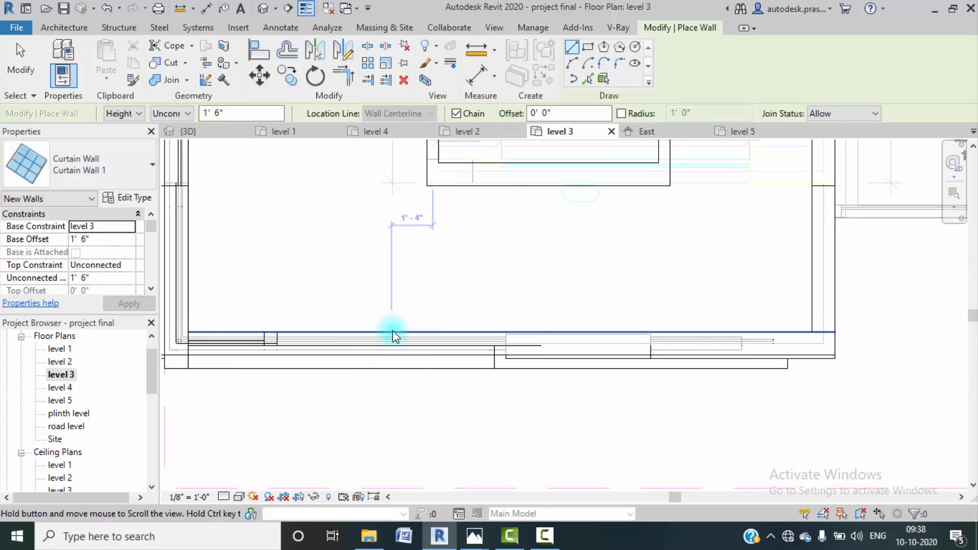
{"action": "left_click", "coordinate": [238, 498]}
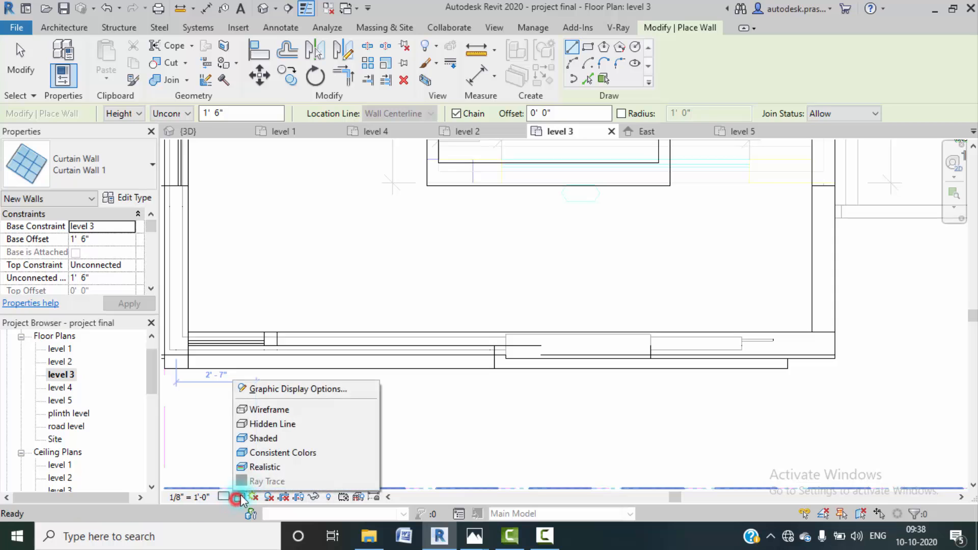
{"action": "left_click", "coordinate": [255, 452]}
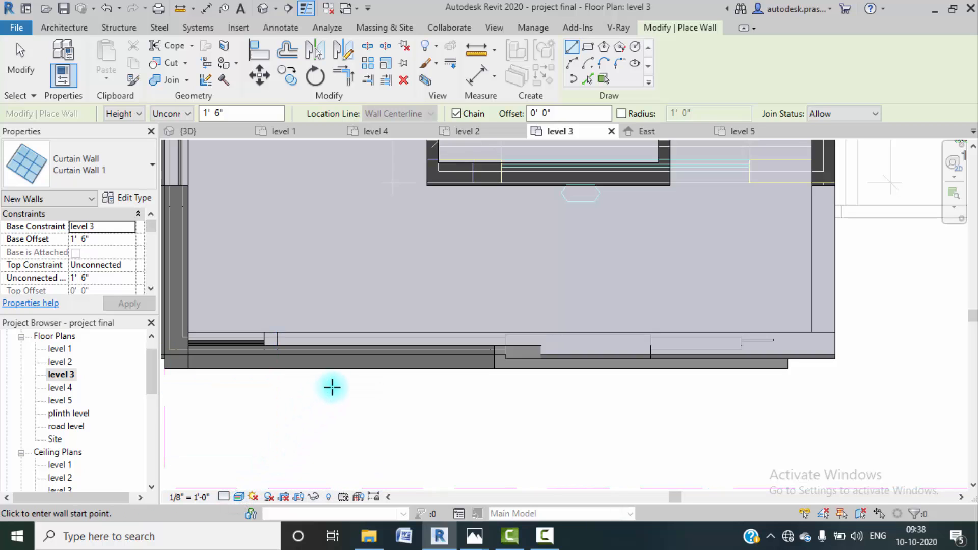
{"action": "middle_click_drag", "start_coordinate": [345, 396], "coordinate": [358, 410]}
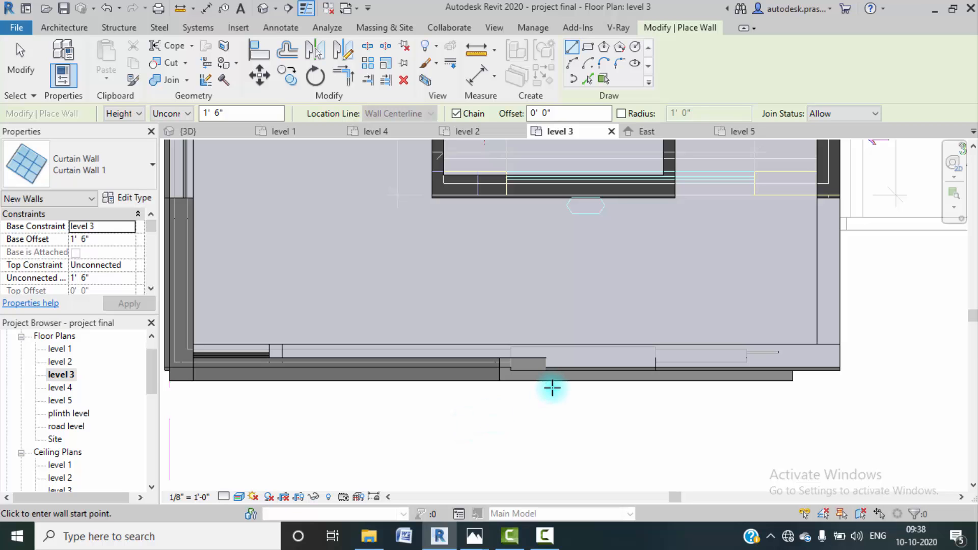
{"action": "middle_click_drag", "start_coordinate": [552, 388], "coordinate": [463, 395]}
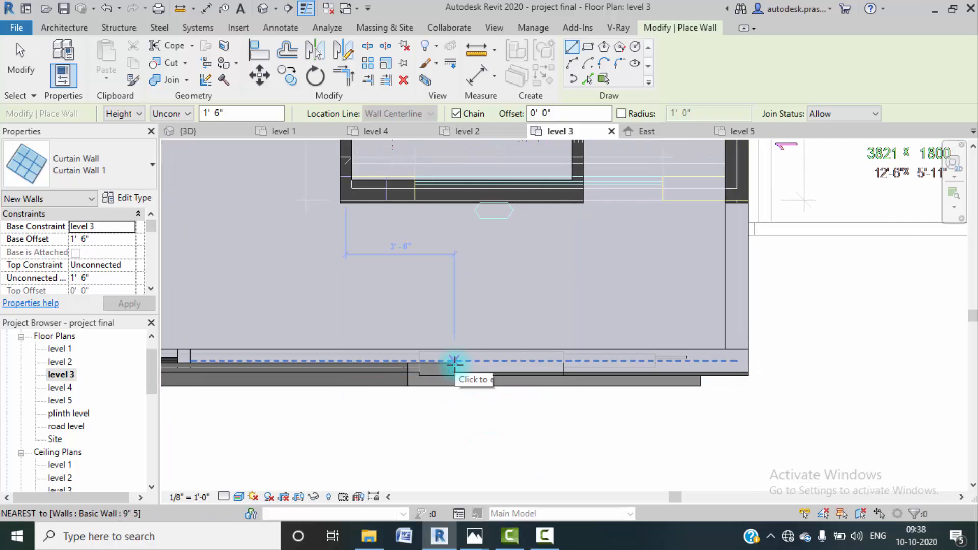
{"action": "left_click", "coordinate": [212, 133]}
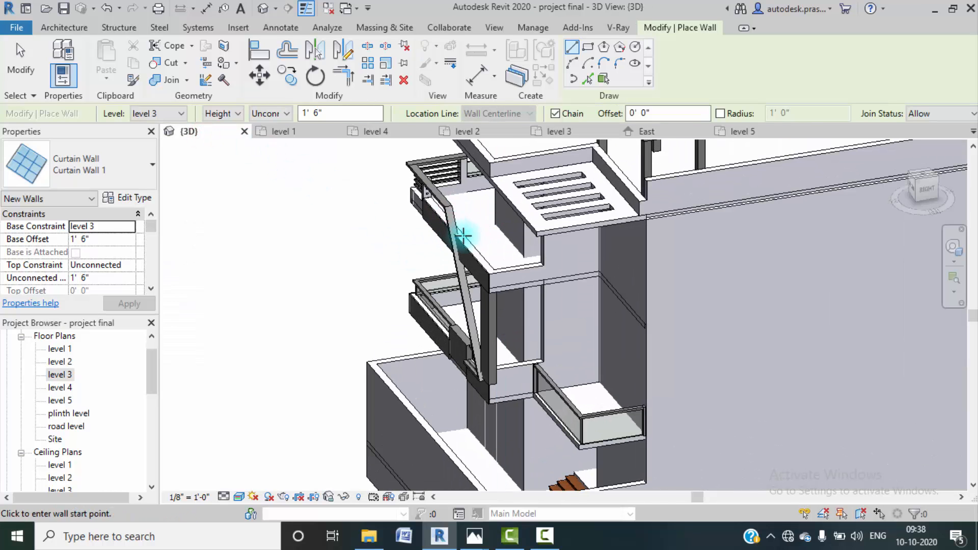
- Draw curtain walls on level 3 about 9' 1" along the front balcony's low parapet and back along its side to the house
{"action": "double_click", "coordinate": [59, 374]}
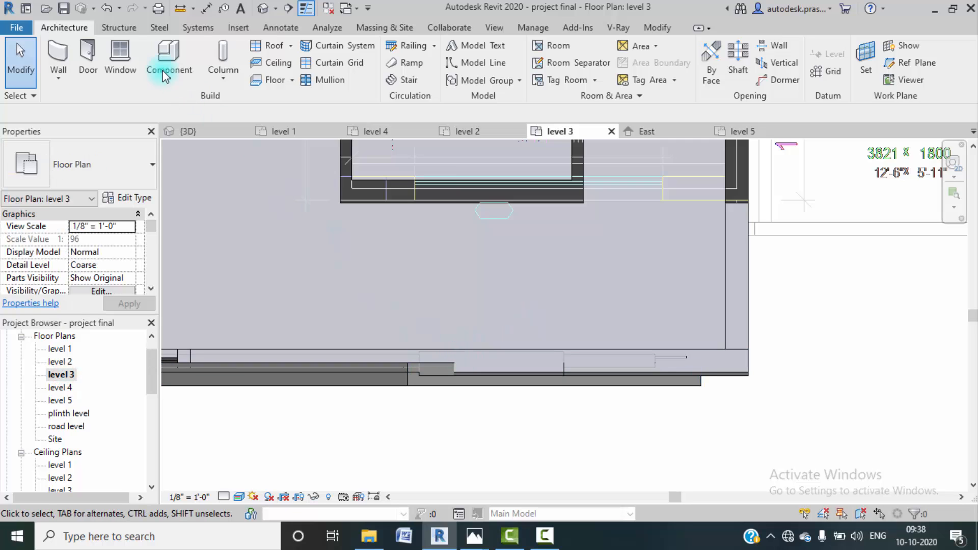
{"action": "key", "text": "w"}
{"action": "key", "text": "a"}
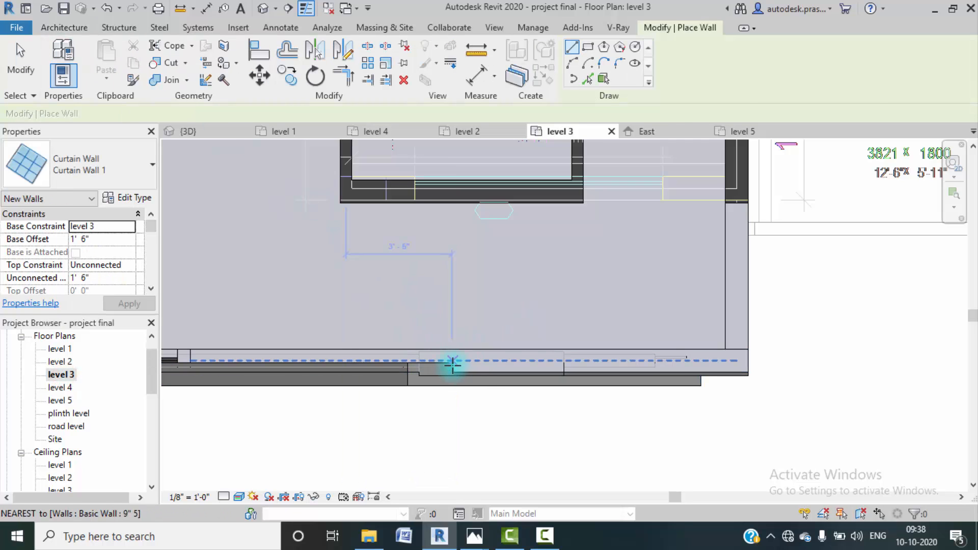
{"action": "left_click", "coordinate": [454, 361]}
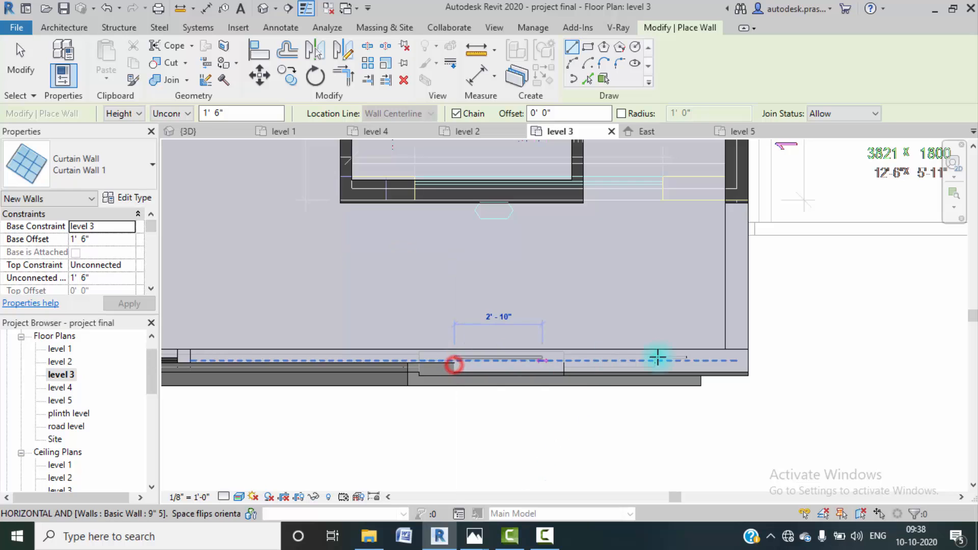
{"action": "left_click", "coordinate": [734, 360]}
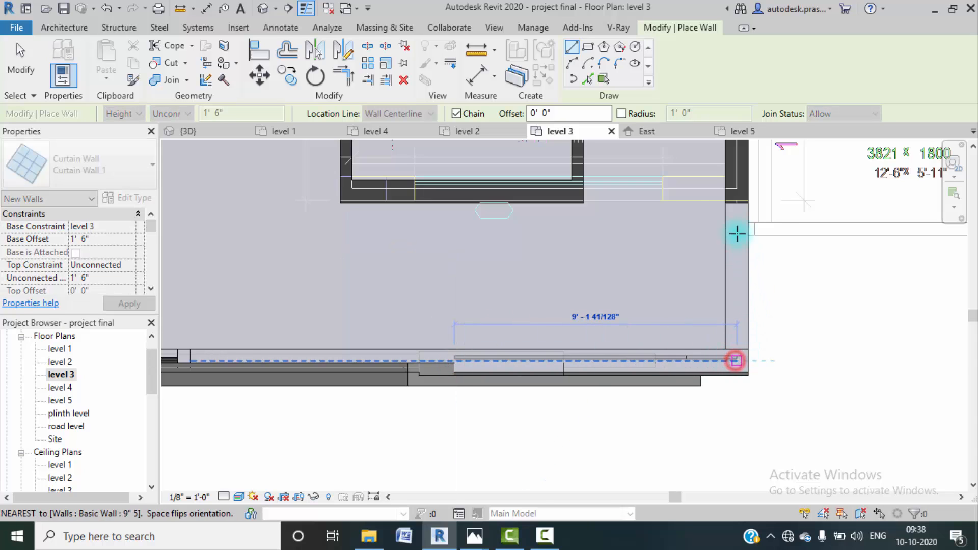
{"action": "key", "text": "Escape"}
{"action": "scroll", "coordinate": [716, 372], "scroll_direction": "down", "scroll_amount": 5}
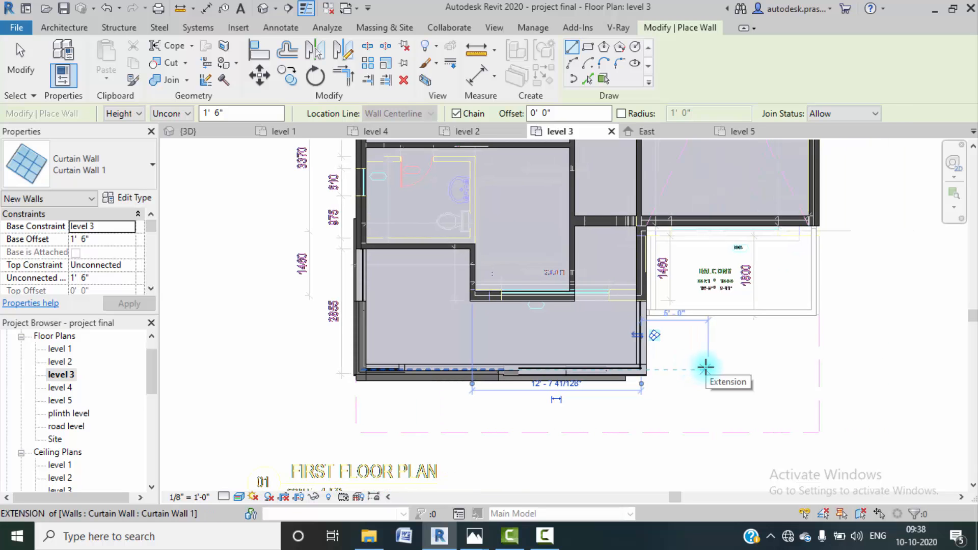
{"action": "key", "text": "Escape"}
{"action": "key", "text": "Escape"}
{"action": "left_click", "coordinate": [263, 9]}
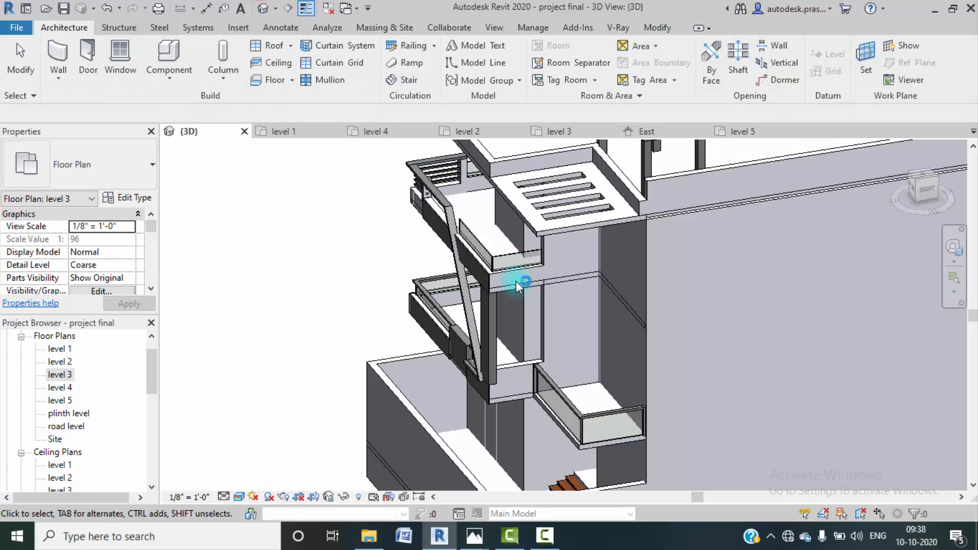
- Move the level 3 front curtain wall about 5 1/4" outward toward the parapet's outer edge and check it in 3D
{"action": "scroll", "coordinate": [510, 316], "scroll_direction": "up", "scroll_amount": 5}
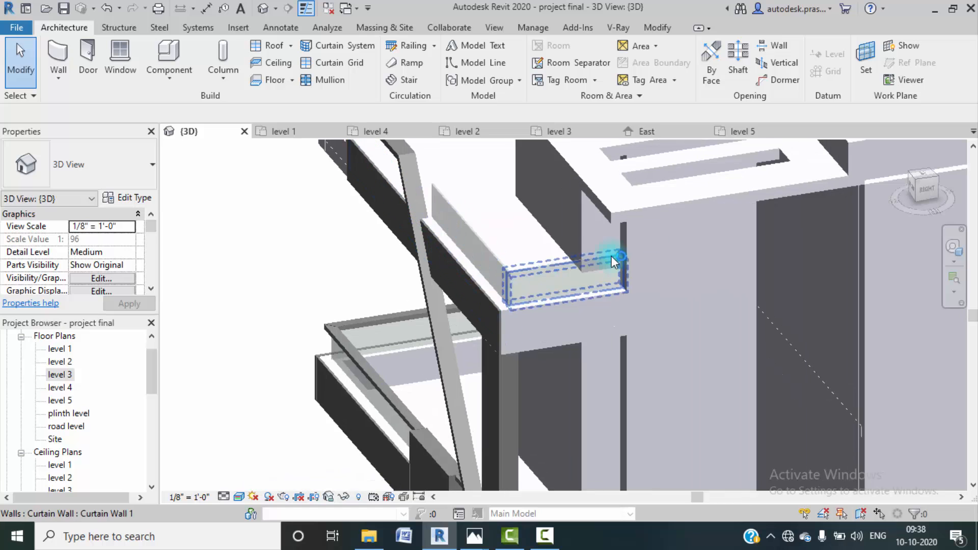
{"action": "scroll", "coordinate": [443, 249], "scroll_direction": "up", "scroll_amount": 3}
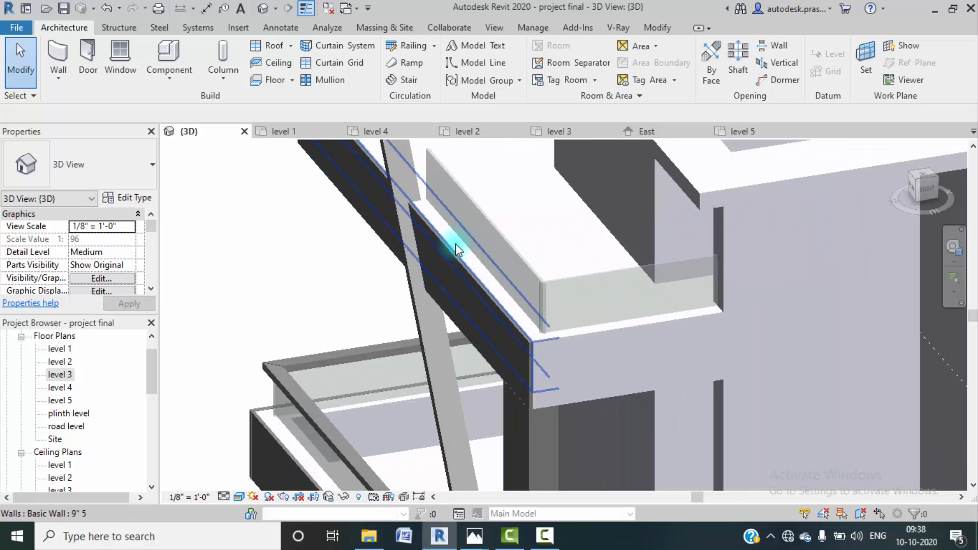
{"action": "middle_click_drag", "start_coordinate": [466, 253], "coordinate": [491, 270]}
{"action": "scroll", "coordinate": [541, 291], "scroll_direction": "down", "scroll_amount": 2}
{"action": "middle_click_drag", "start_coordinate": [541, 291], "coordinate": [539, 309]}
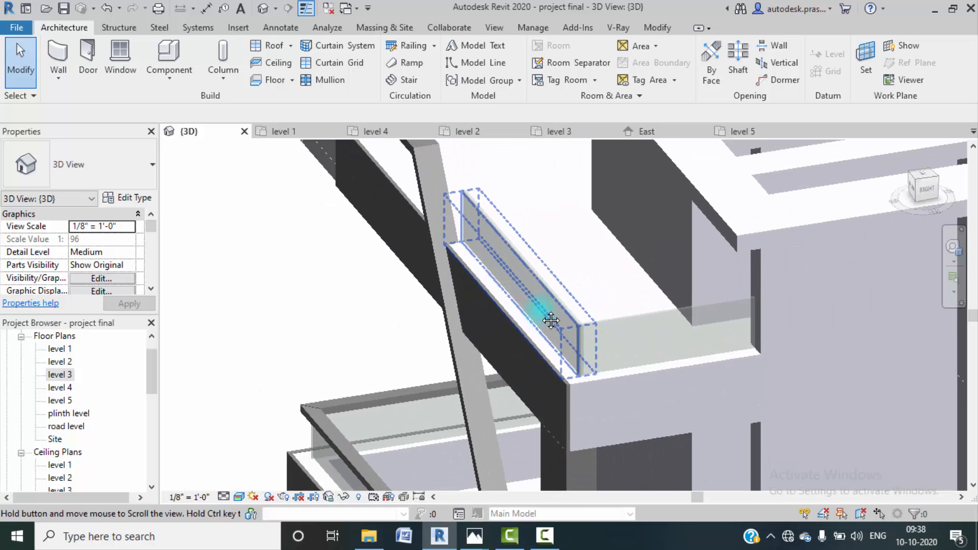
{"action": "double_click", "coordinate": [61, 375]}
{"action": "middle_click_drag", "start_coordinate": [521, 286], "coordinate": [463, 273]}
{"action": "scroll", "coordinate": [474, 339], "scroll_direction": "up", "scroll_amount": 3}
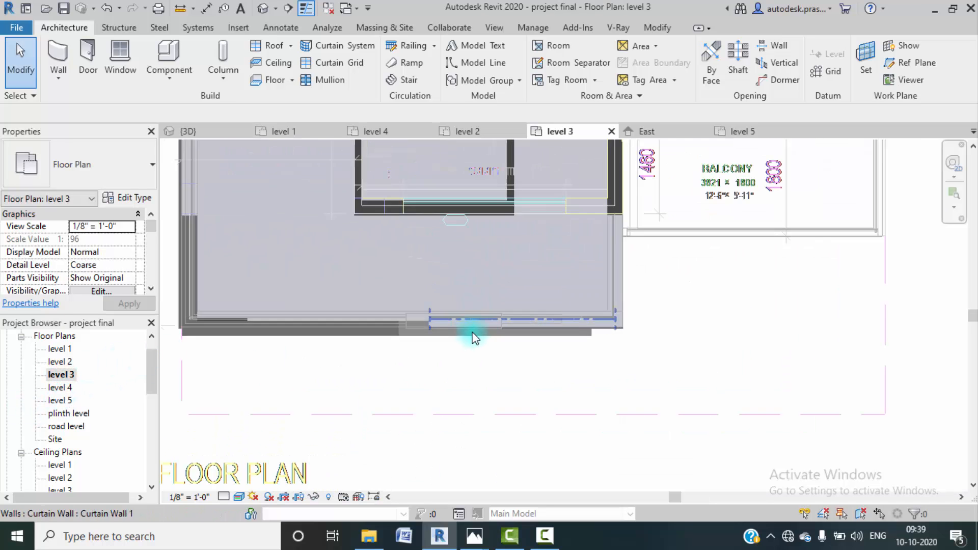
{"action": "scroll", "coordinate": [428, 319], "scroll_direction": "up", "scroll_amount": 4}
{"action": "left_click", "coordinate": [432, 308]}
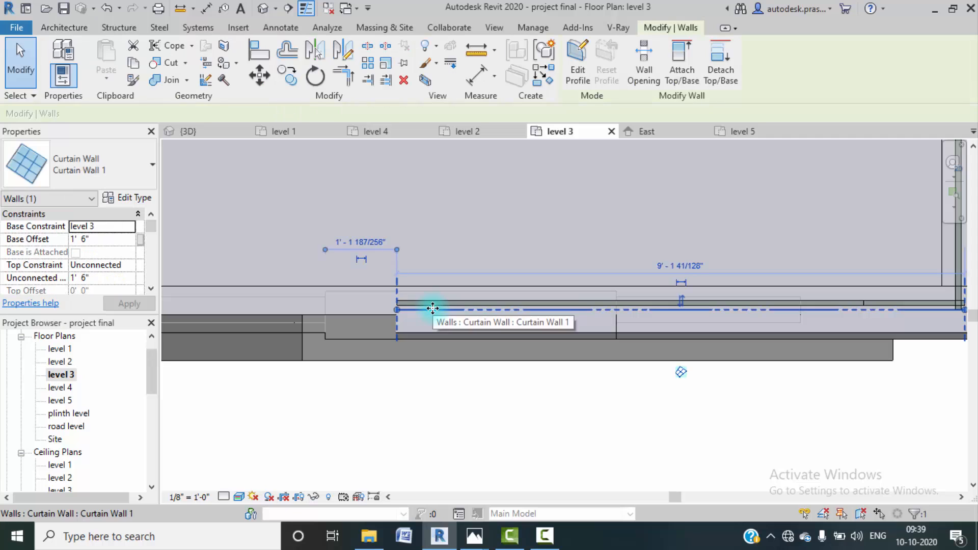
{"action": "left_click", "coordinate": [396, 310]}
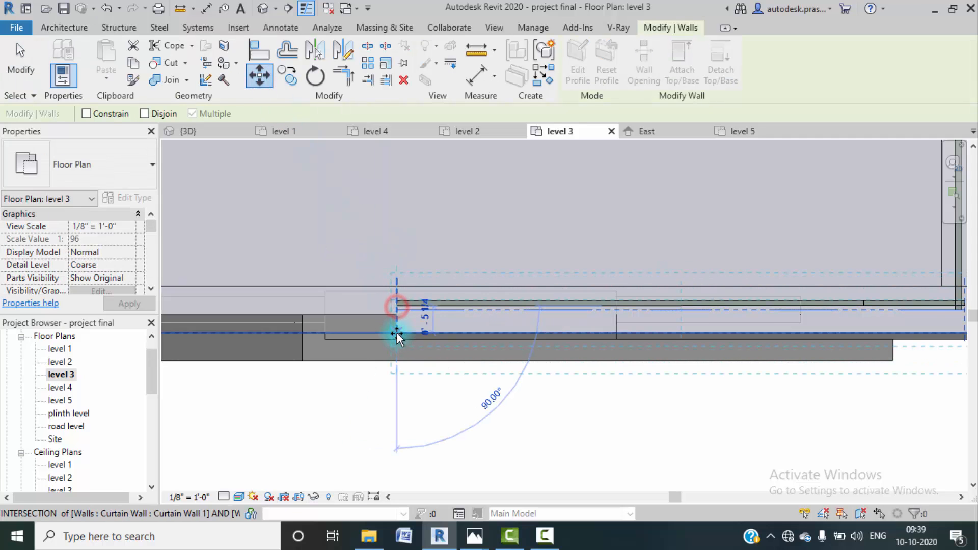
{"action": "left_click", "coordinate": [396, 329]}
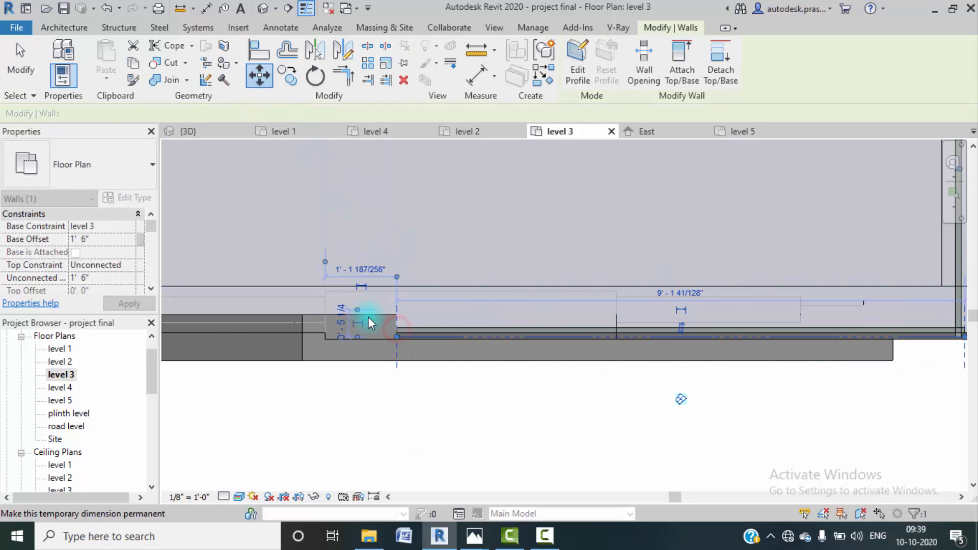
{"action": "left_click", "coordinate": [316, 414]}
{"action": "left_click", "coordinate": [263, 8]}
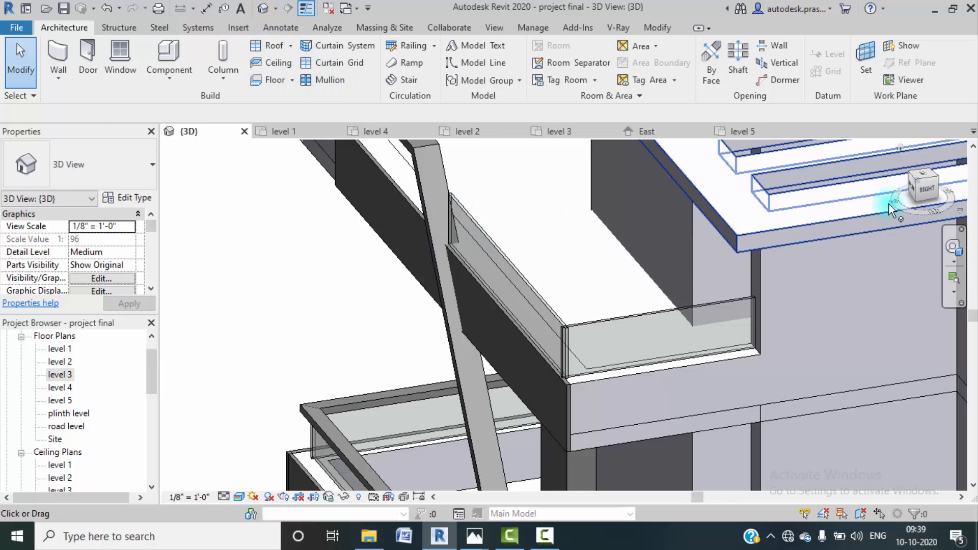
- Move the level 3 front curtain wall about 1 3/4" back inward from the parapet's outer edge and check it in the 3D view
{"action": "left_click", "coordinate": [71, 376]}
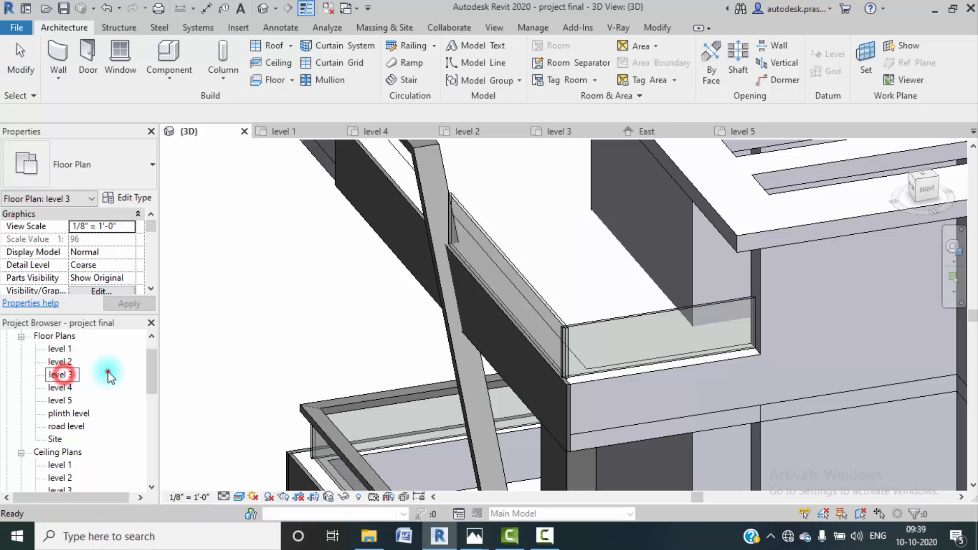
{"action": "double_click", "coordinate": [73, 375]}
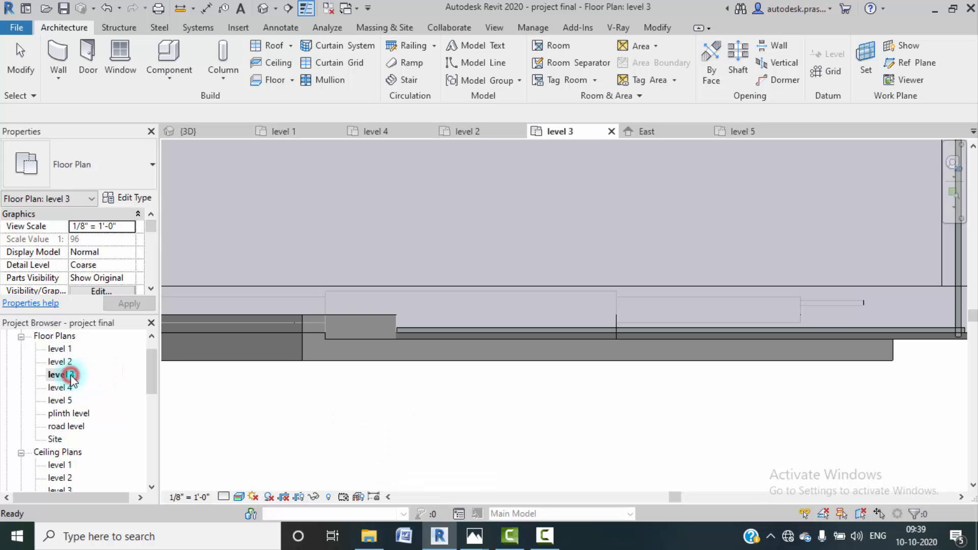
{"action": "left_click", "coordinate": [414, 328]}
{"action": "scroll", "coordinate": [413, 330], "scroll_direction": "up", "scroll_amount": 5}
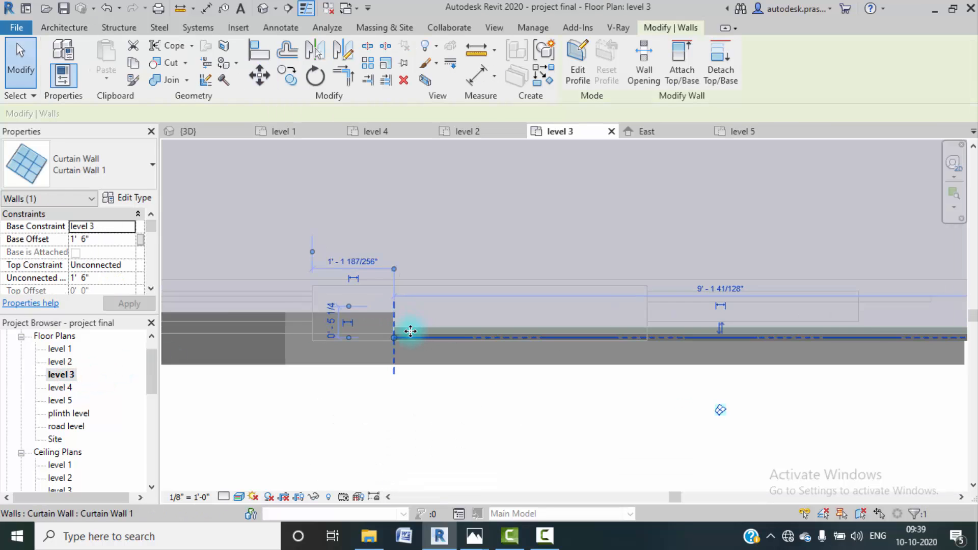
{"action": "key", "text": "m"}
{"action": "key", "text": "v"}
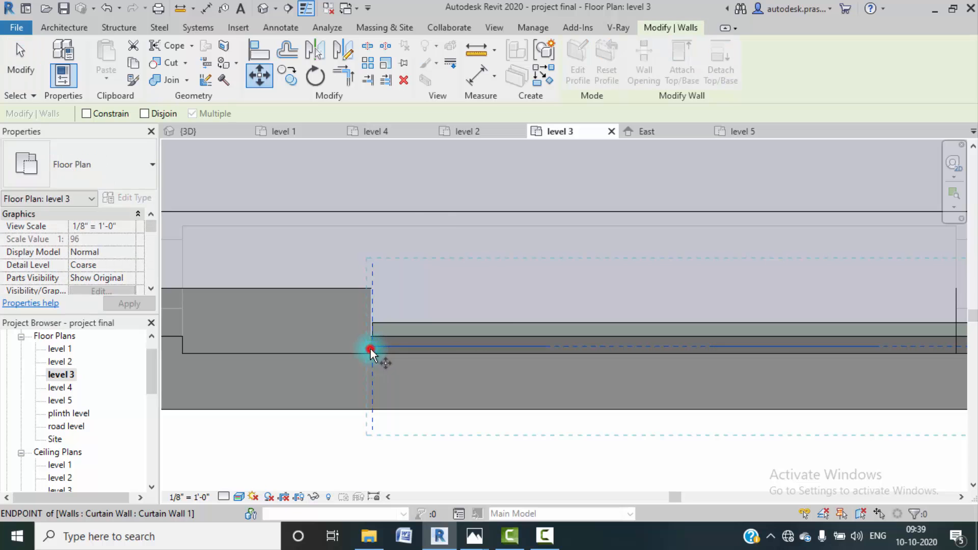
{"action": "left_click", "coordinate": [371, 347]}
{"action": "left_click", "coordinate": [372, 327]}
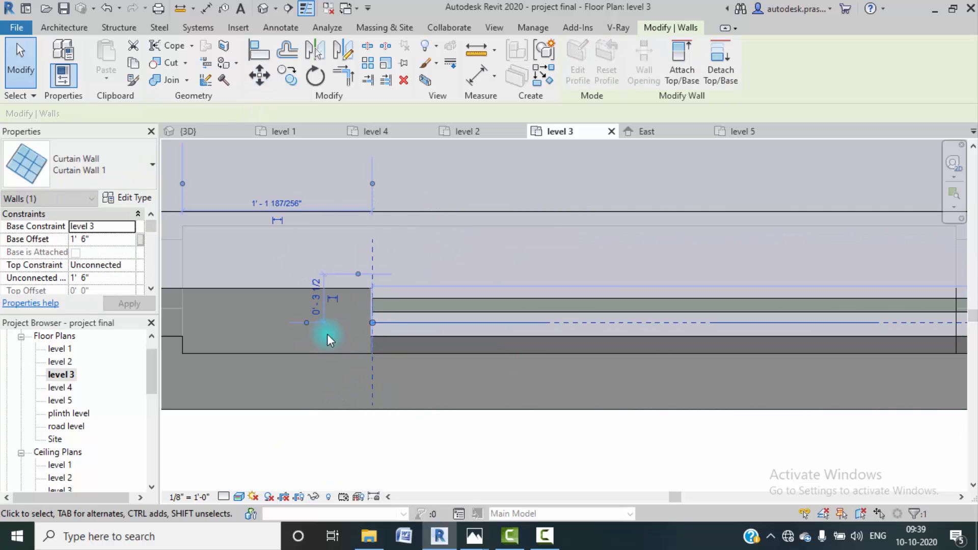
{"action": "left_click", "coordinate": [277, 11]}
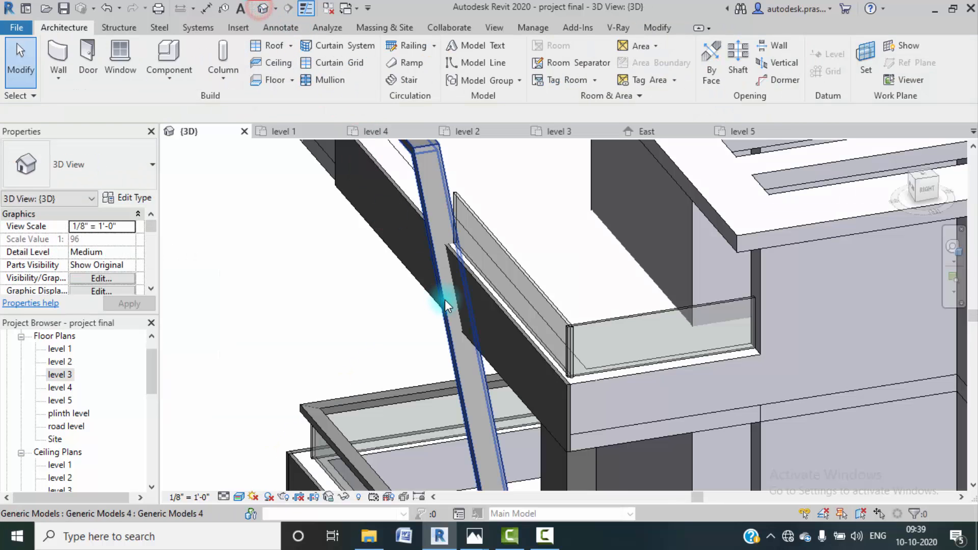
- From the front view, edit the level 3 front curtain wall's profile and pick the slanted frame's edge as a new profile line
{"action": "left_click", "coordinate": [911, 185]}
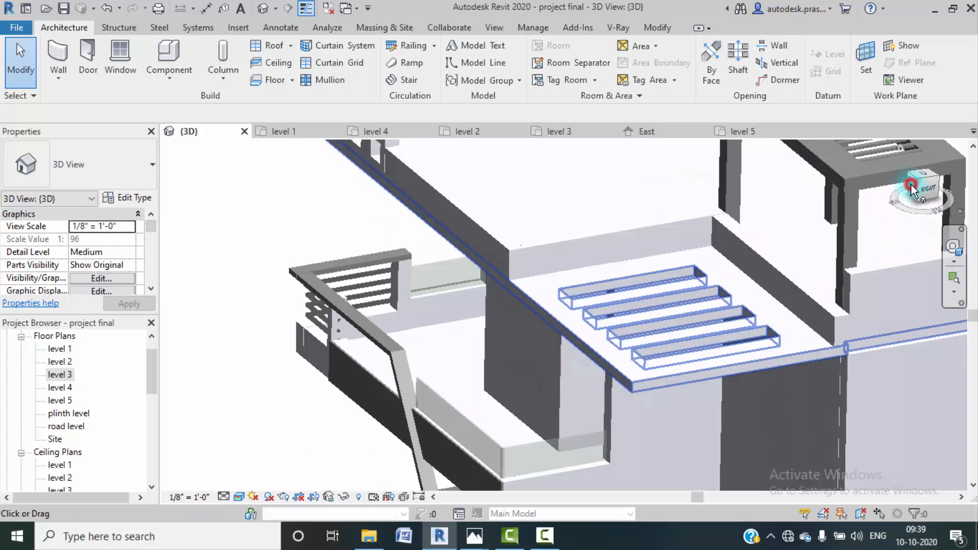
{"action": "scroll", "coordinate": [556, 281], "scroll_direction": "up", "scroll_amount": 10}
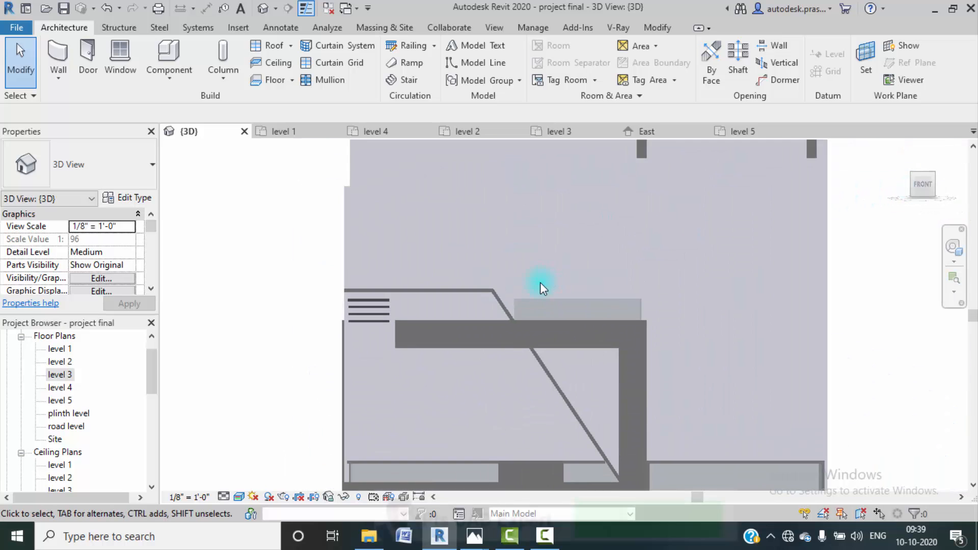
{"action": "left_click", "coordinate": [543, 228]}
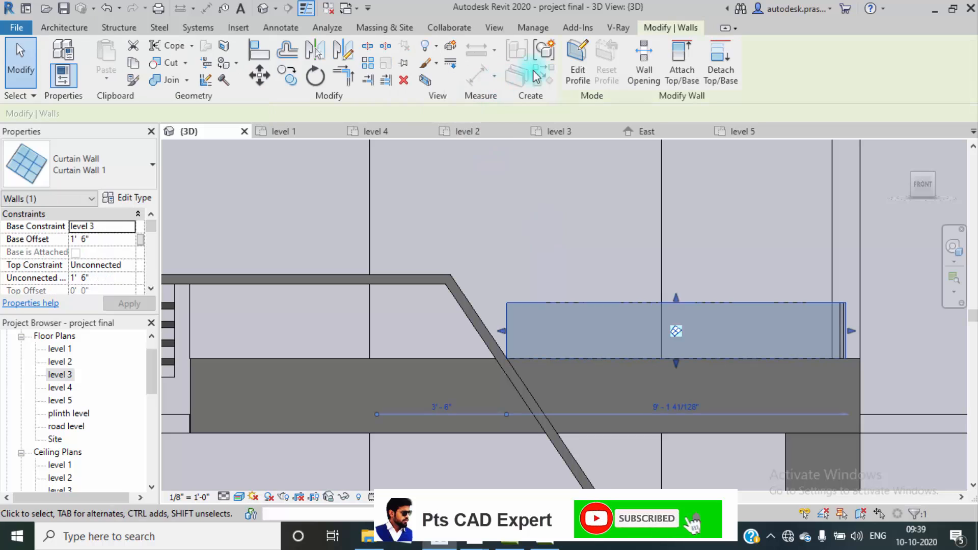
{"action": "left_click", "coordinate": [578, 71]}
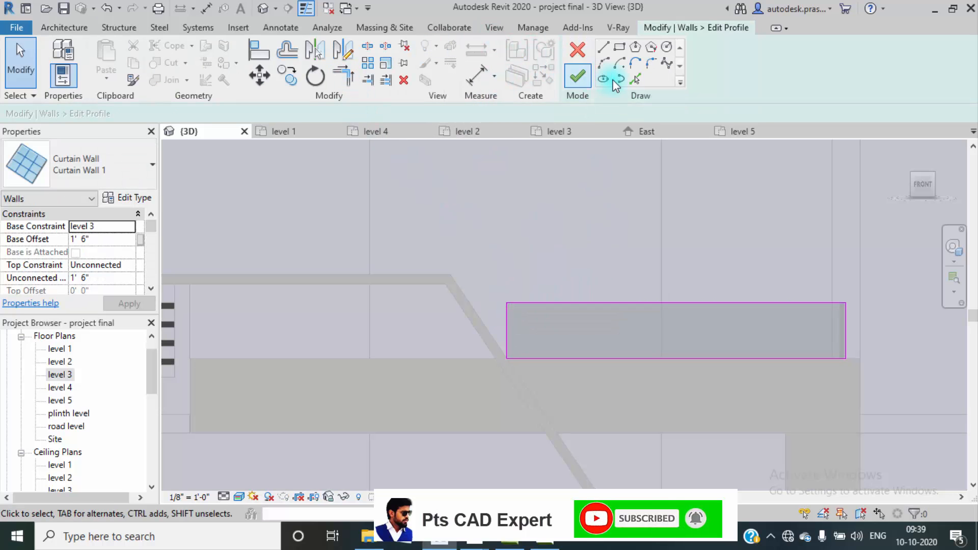
{"action": "left_click", "coordinate": [635, 80]}
{"action": "left_click", "coordinate": [485, 325]}
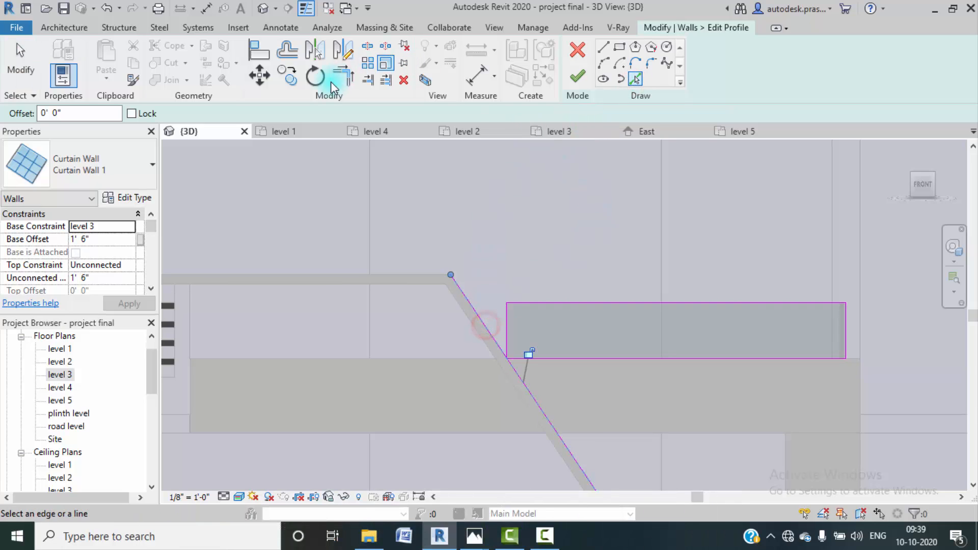
- Trim the slanted profile line to the top and bottom edges of the curtain wall profile, unjoining the conflicting elements
{"action": "left_click", "coordinate": [346, 75]}
{"action": "left_click", "coordinate": [482, 323]}
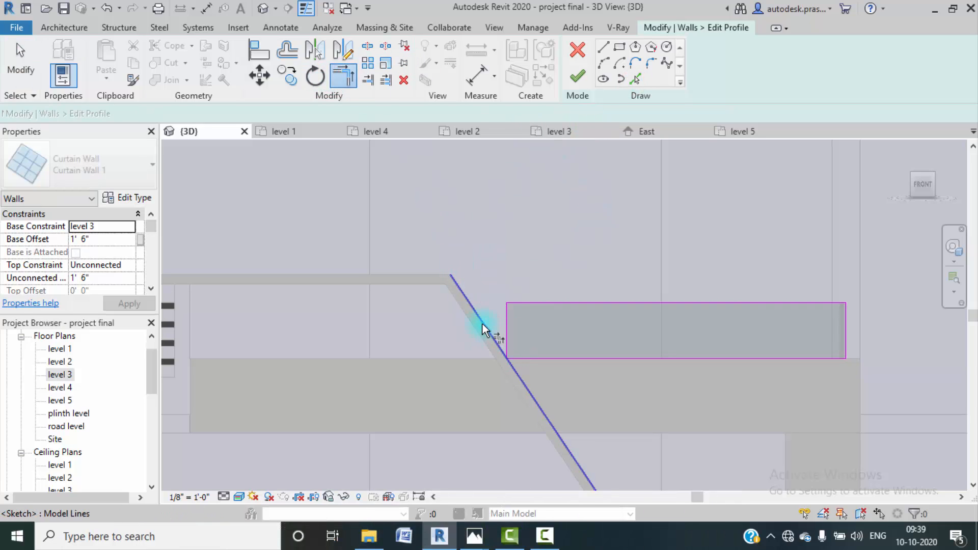
{"action": "left_click", "coordinate": [529, 301]}
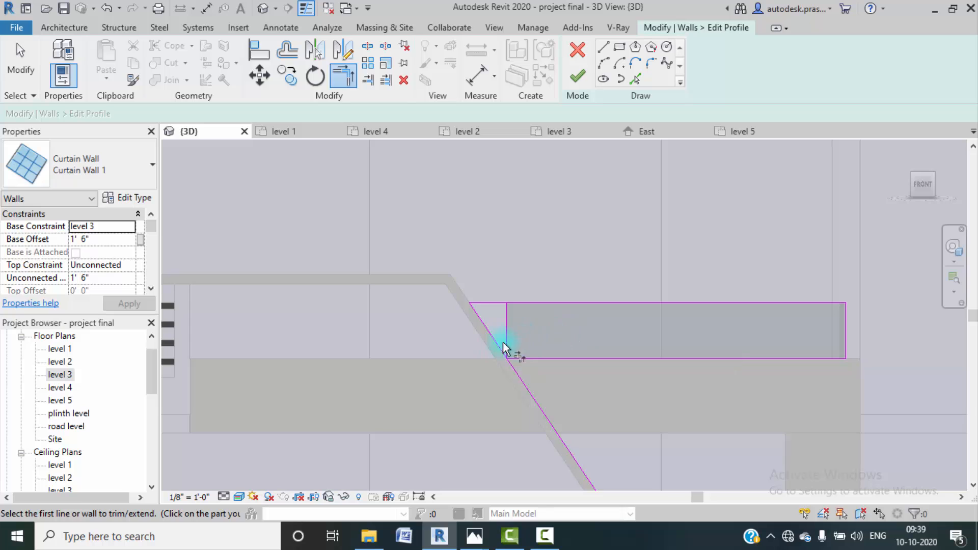
{"action": "left_click", "coordinate": [534, 359]}
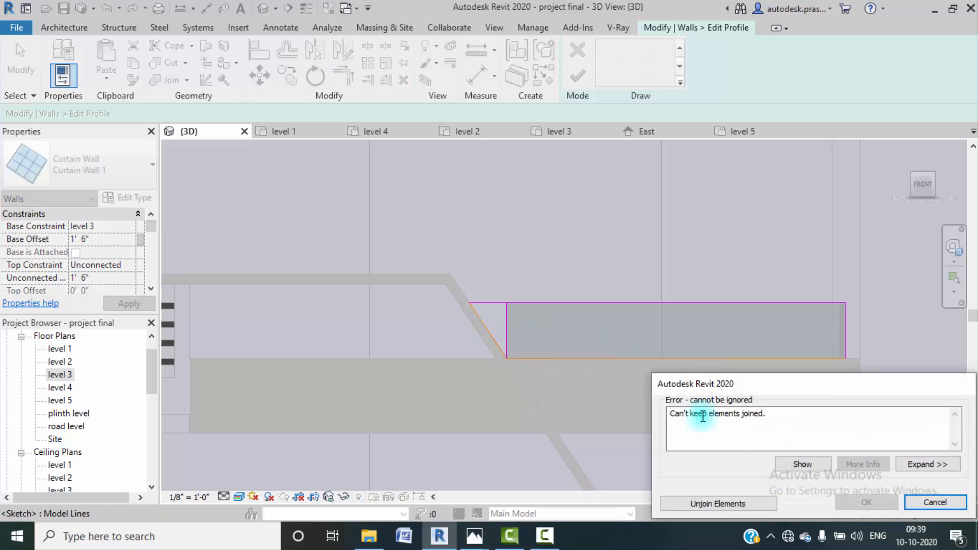
{"action": "left_click", "coordinate": [723, 504]}
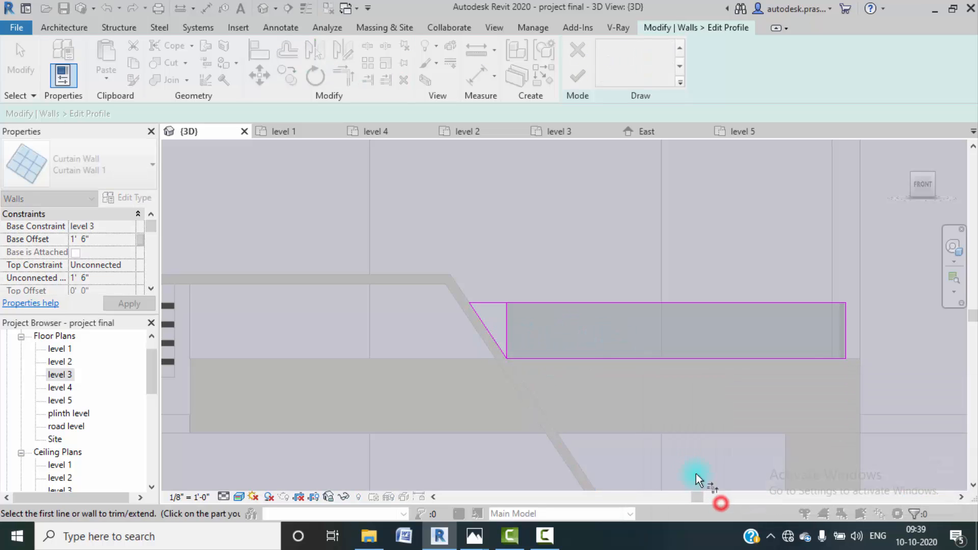
- Delete the leftover vertical line beside the slanted one and finish the front curtain wall's profile
{"action": "key", "text": "Escape"}
{"action": "left_click", "coordinate": [507, 323]}
{"action": "key", "text": "Delete"}
{"action": "scroll", "coordinate": [608, 362], "scroll_direction": "down", "scroll_amount": 2}
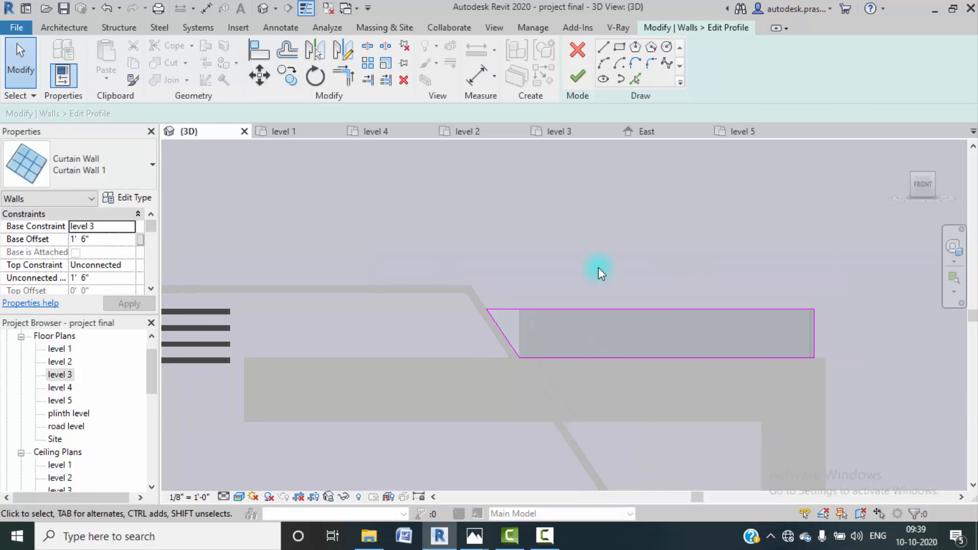
{"action": "left_click", "coordinate": [577, 74]}
{"action": "left_click", "coordinate": [586, 236]}
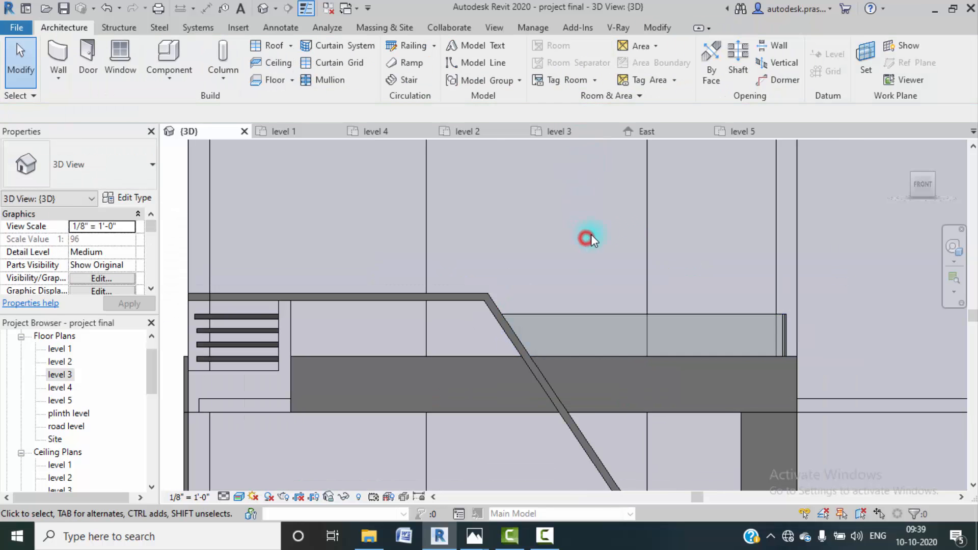
- Try placing 2.5" x 5" rectangular mullions along the top of the level 3 side and front curtain walls, and undo them
{"action": "middle_click_drag", "start_coordinate": [802, 228], "coordinate": [726, 291], "text": "shift"}
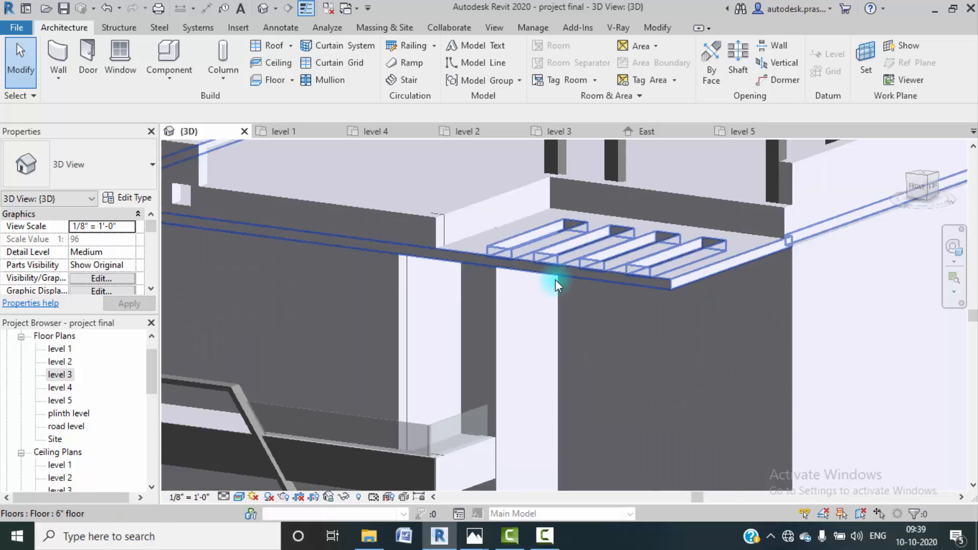
{"action": "scroll", "coordinate": [555, 280], "scroll_direction": "down", "scroll_amount": 2}
{"action": "middle_click_drag", "start_coordinate": [559, 281], "coordinate": [591, 239]}
{"action": "scroll", "coordinate": [485, 309], "scroll_direction": "down", "scroll_amount": 2}
{"action": "middle_click_drag", "start_coordinate": [495, 313], "coordinate": [516, 274]}
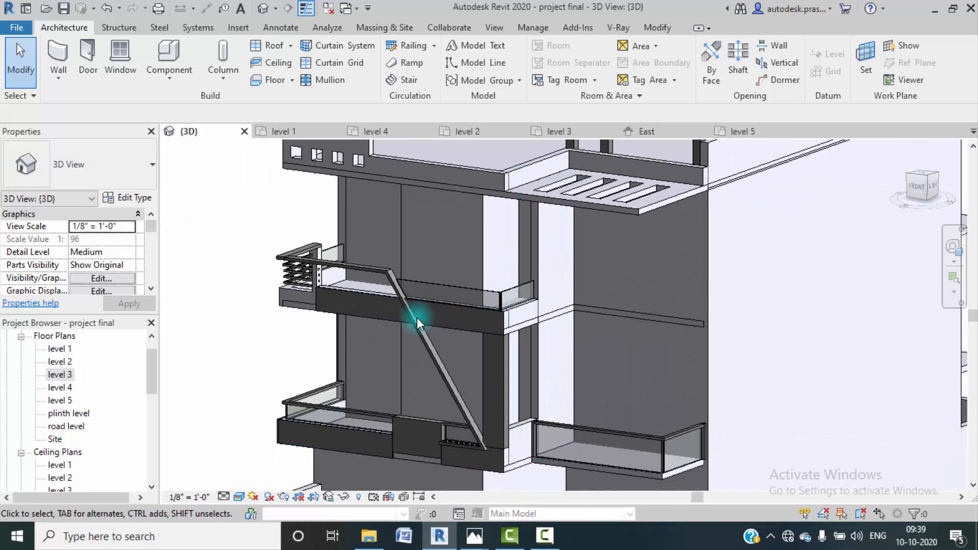
{"action": "scroll", "coordinate": [398, 285], "scroll_direction": "up", "scroll_amount": 3}
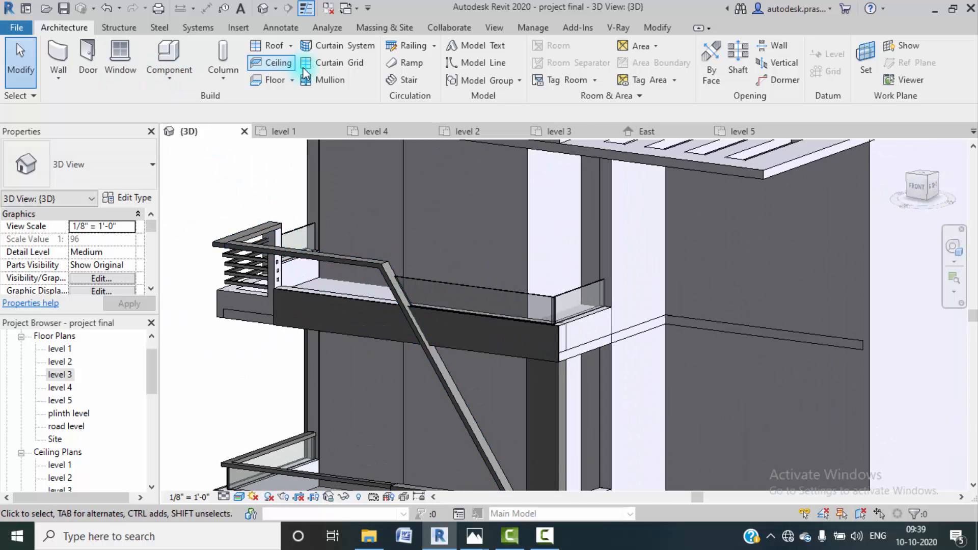
{"action": "left_click", "coordinate": [330, 80]}
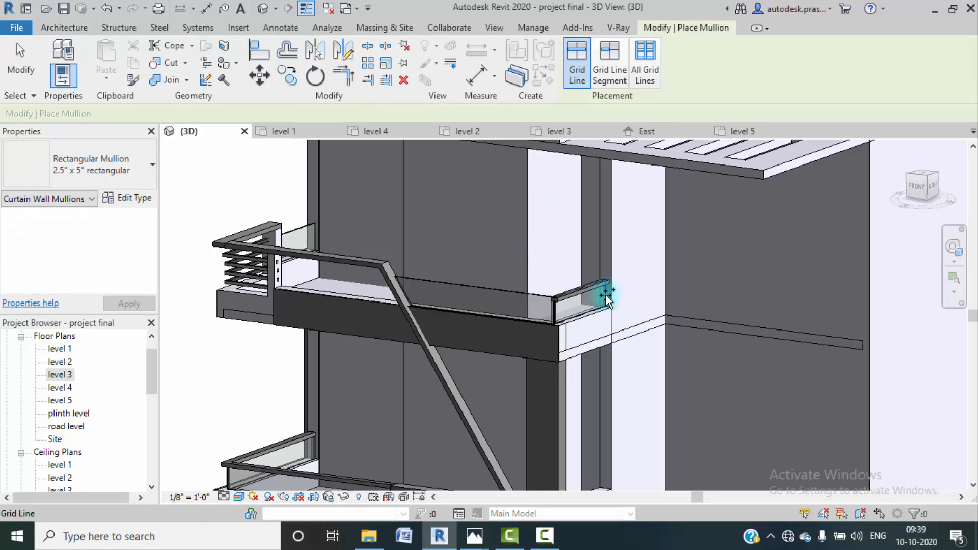
{"action": "left_click", "coordinate": [525, 292]}
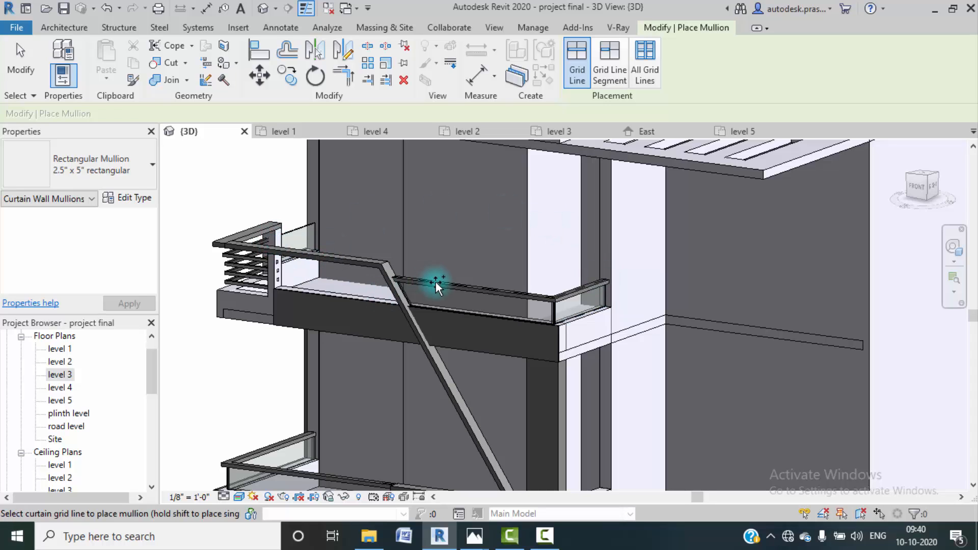
{"action": "key", "text": "ctrl+z"}
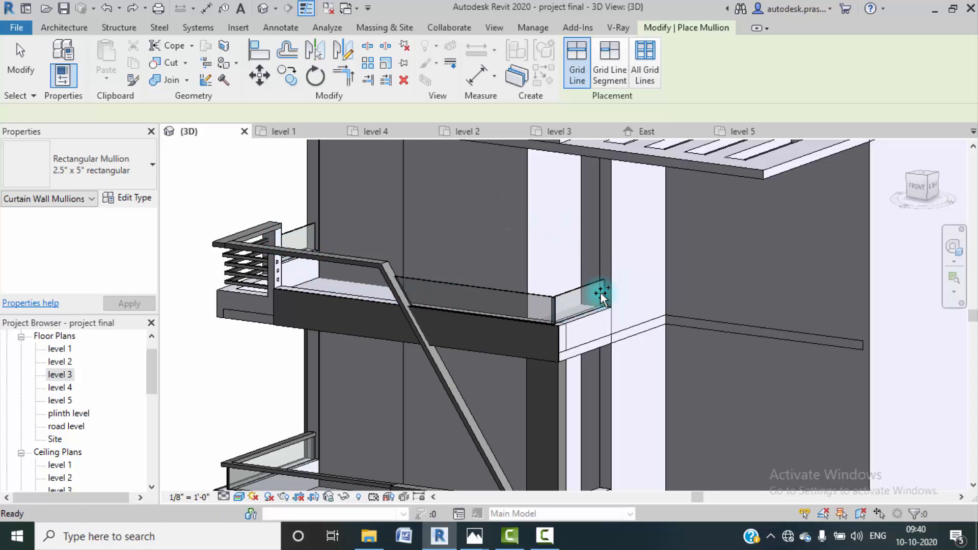
{"action": "key", "text": "Escape"}
{"action": "key", "text": "Escape"}
- Set the unconnected height of the front curtain wall and both side curtain walls on the level 3 balcony to 2' 0"
{"action": "left_click", "coordinate": [498, 290]}
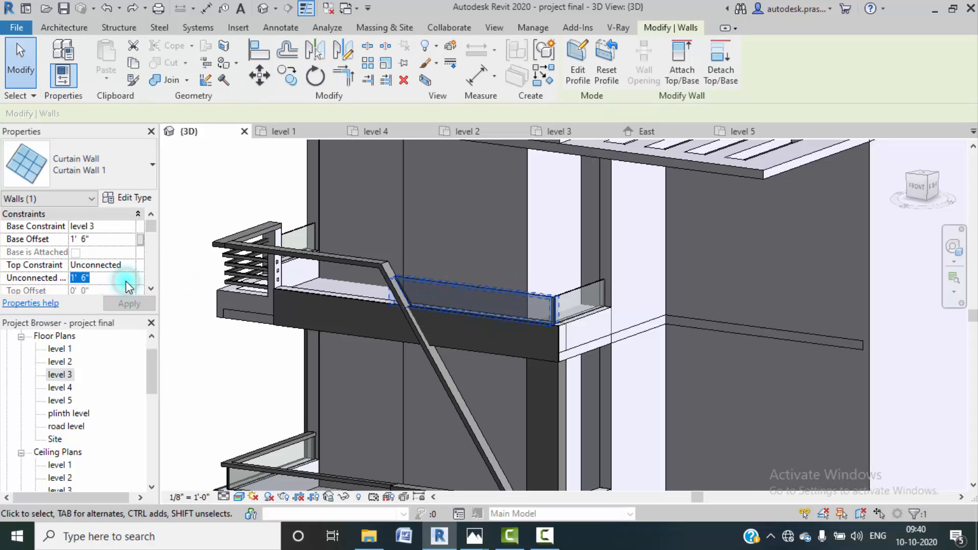
{"action": "left_click", "coordinate": [127, 282]}
{"action": "type", "text": "2"}
{"action": "key", "text": "Return"}
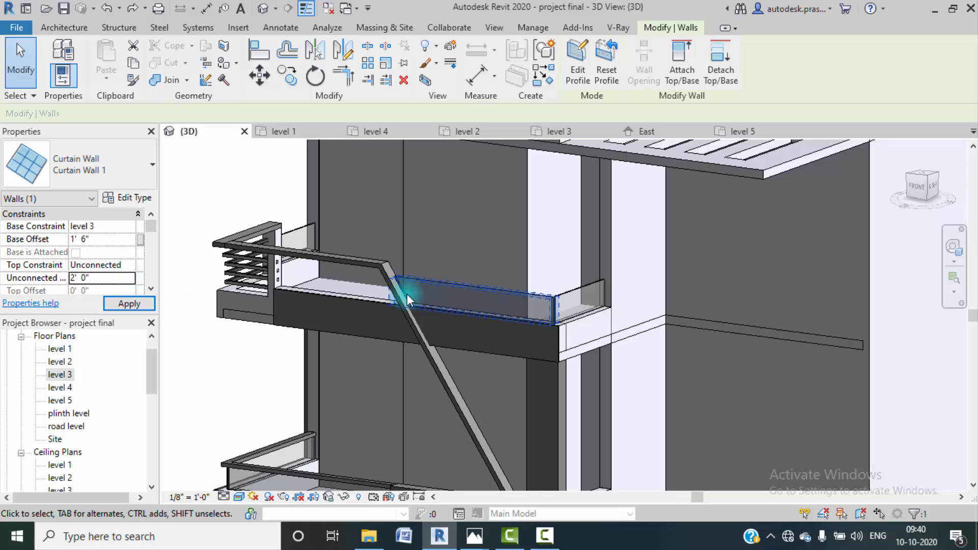
{"action": "left_click", "coordinate": [579, 289]}
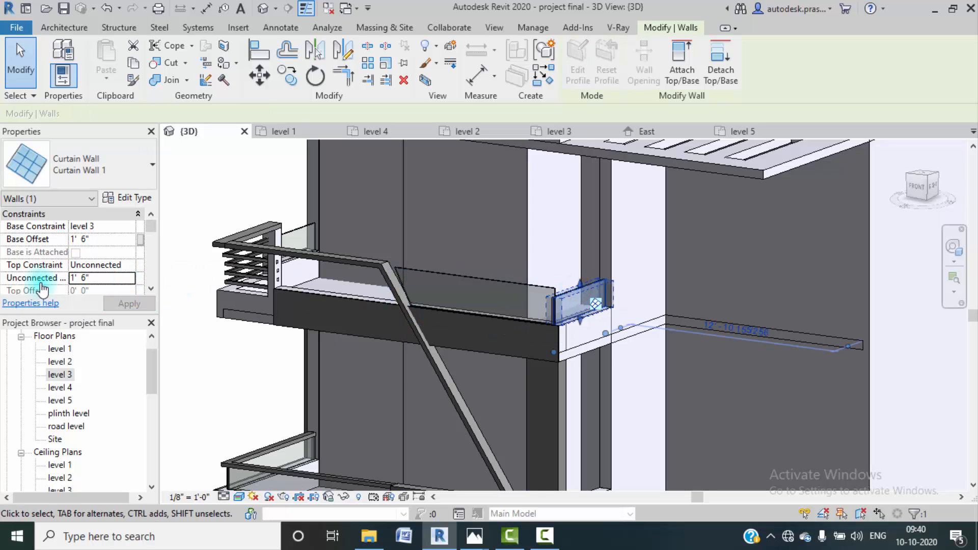
{"action": "left_click", "coordinate": [108, 278]}
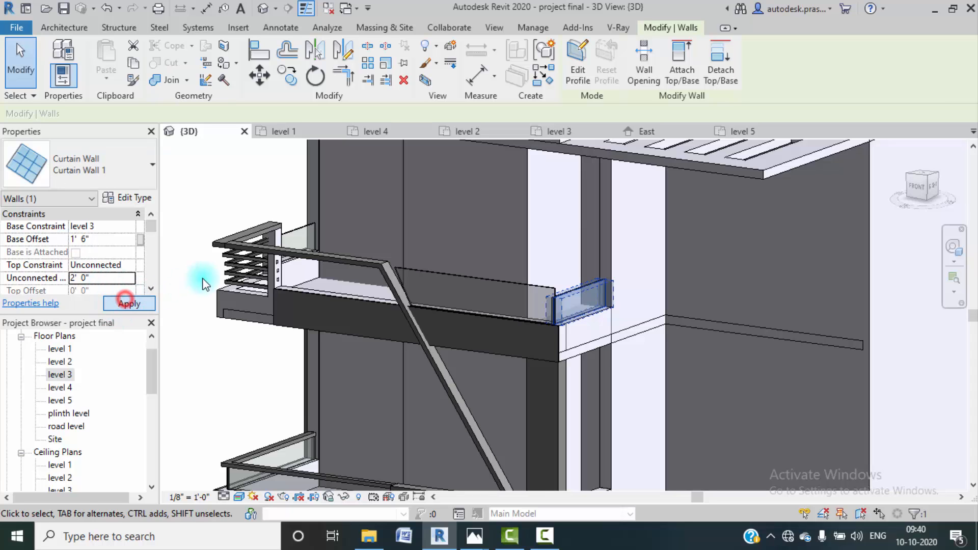
{"action": "left_click", "coordinate": [247, 188]}
{"action": "left_click", "coordinate": [303, 227]}
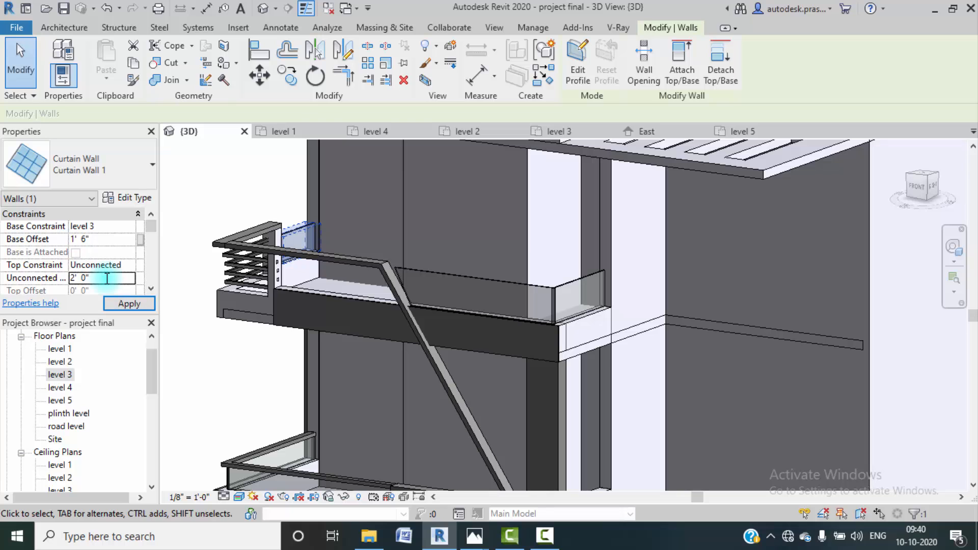
{"action": "left_click", "coordinate": [130, 303]}
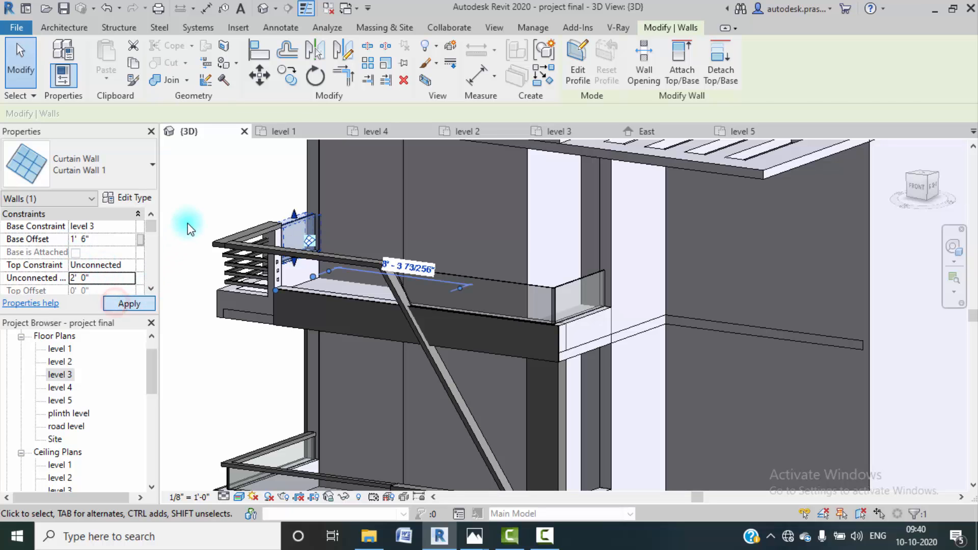
{"action": "left_click", "coordinate": [192, 214]}
- In the level 3 front curtain wall's profile, move the slanted line against the slanted frame and align its lower endpoint with the frame's edge
{"action": "scroll", "coordinate": [479, 285], "scroll_direction": "up", "scroll_amount": 3}
{"action": "left_click", "coordinate": [483, 278]}
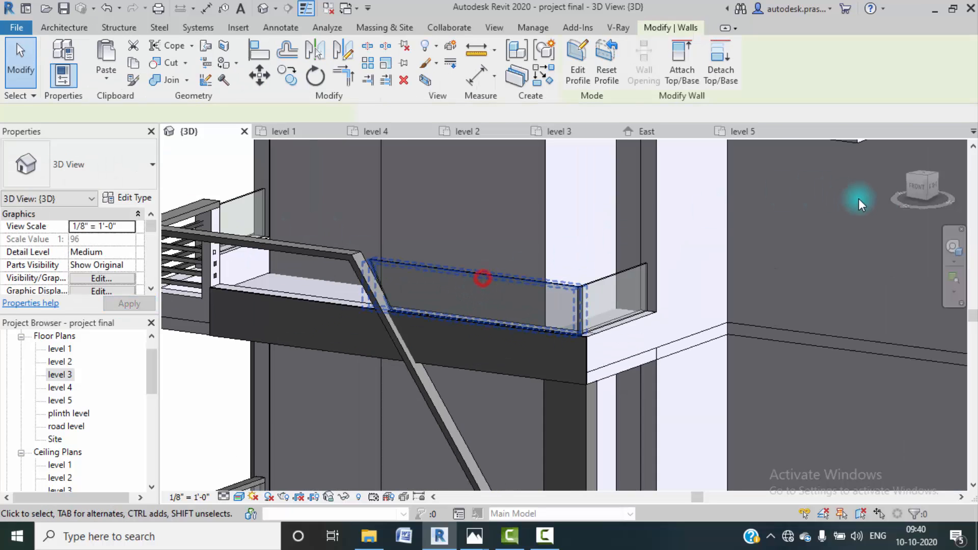
{"action": "left_click", "coordinate": [909, 186]}
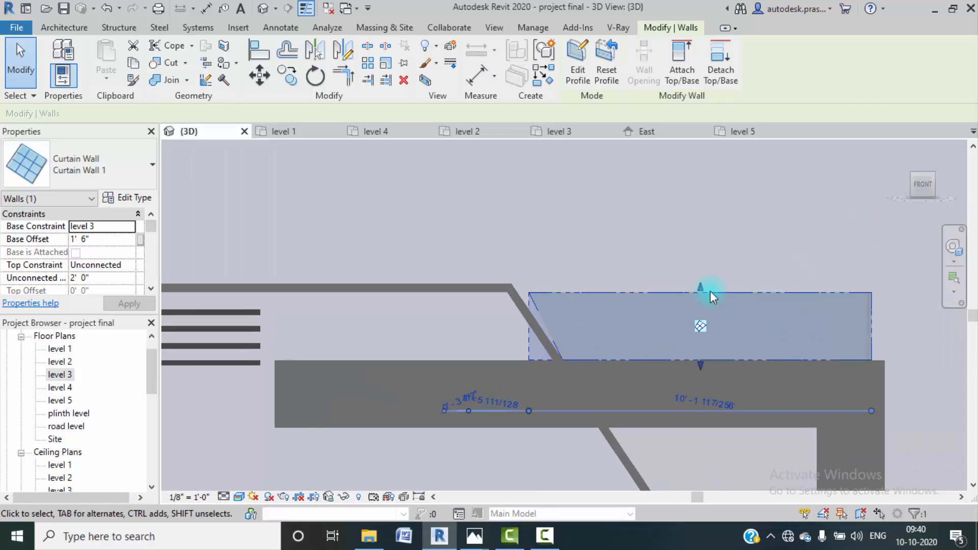
{"action": "left_click", "coordinate": [579, 74]}
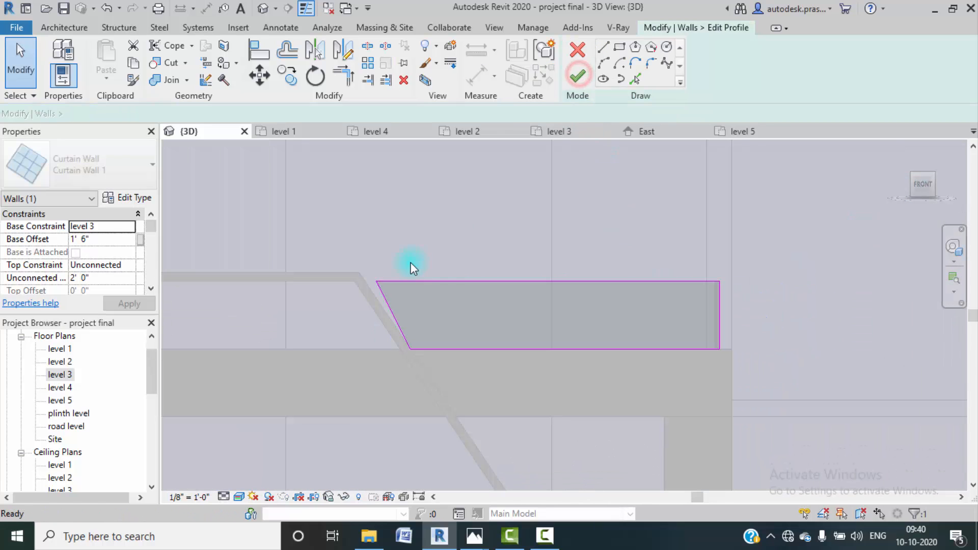
{"action": "left_click", "coordinate": [383, 304]}
{"action": "scroll", "coordinate": [386, 300], "scroll_direction": "up", "scroll_amount": 2}
{"action": "left_click", "coordinate": [259, 75]}
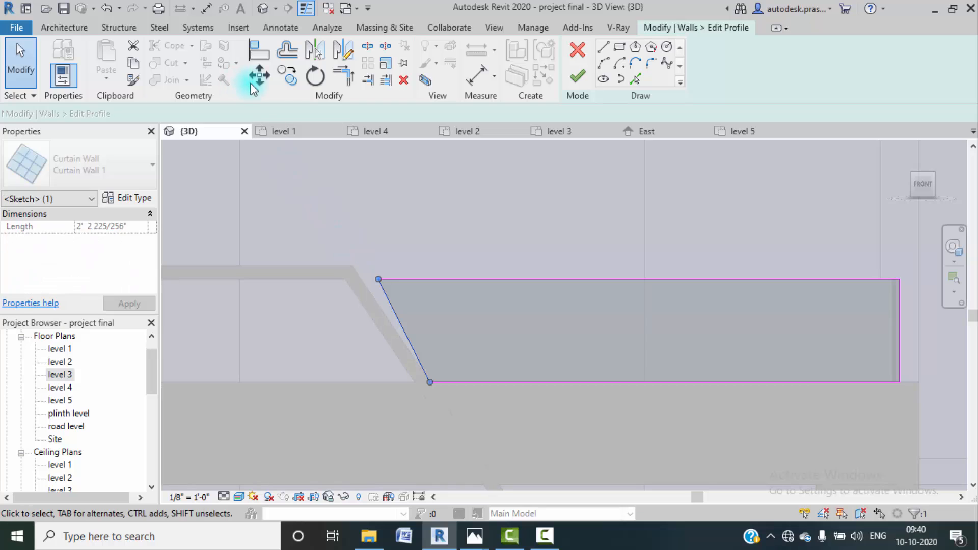
{"action": "left_click", "coordinate": [381, 280]}
{"action": "left_click", "coordinate": [361, 280]}
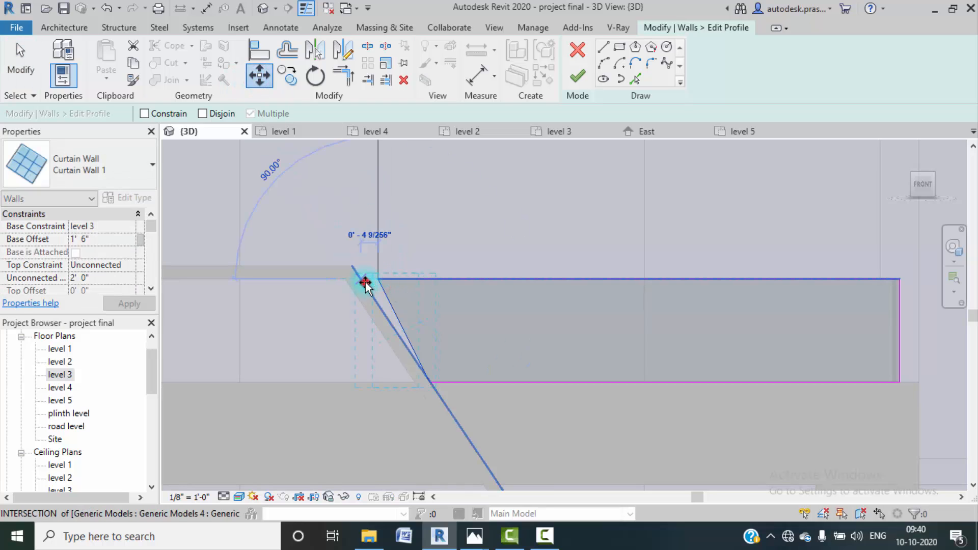
{"action": "scroll", "coordinate": [431, 353], "scroll_direction": "up", "scroll_amount": 1}
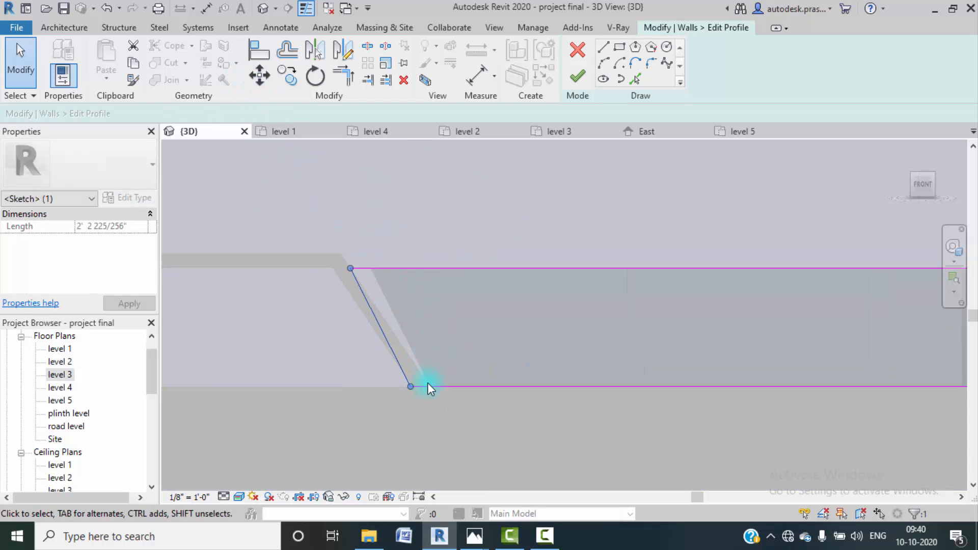
{"action": "left_click_drag", "start_coordinate": [411, 387], "coordinate": [431, 386]}
{"action": "left_click", "coordinate": [405, 203]}
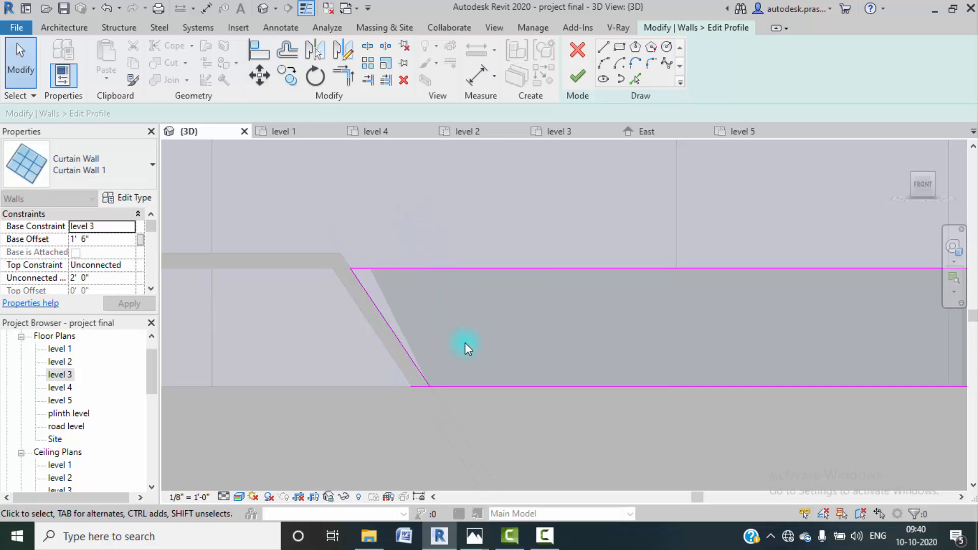
- Trim the slanted line to the bottom edge of the profile and finish the level 3 front curtain wall's profile
{"action": "scroll", "coordinate": [464, 342], "scroll_direction": "down", "scroll_amount": 2}
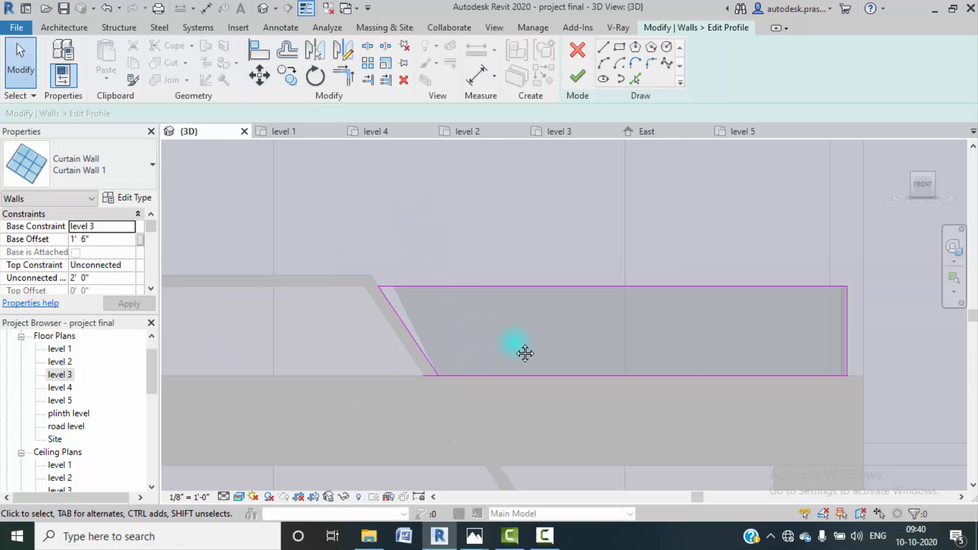
{"action": "left_click", "coordinate": [346, 81]}
{"action": "left_click", "coordinate": [448, 381]}
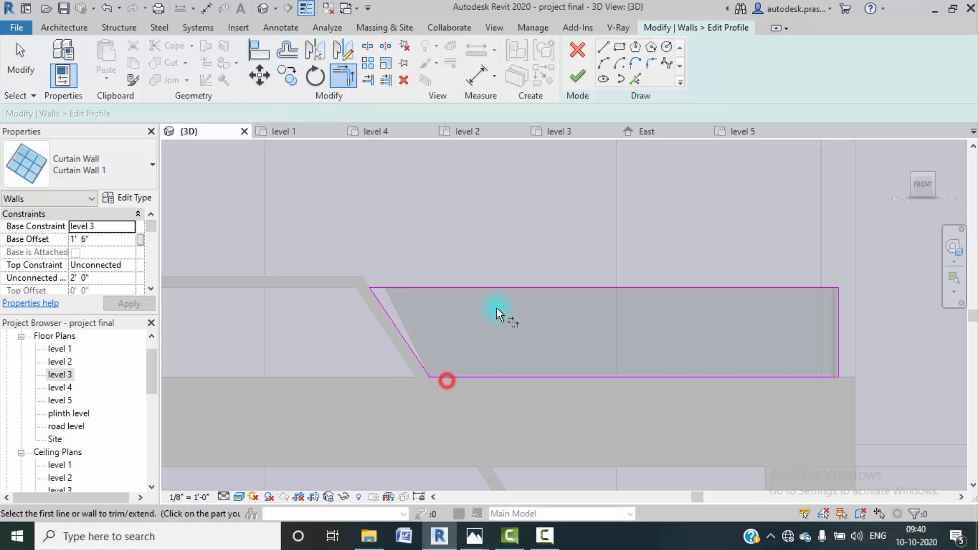
{"action": "scroll", "coordinate": [497, 308], "scroll_direction": "down", "scroll_amount": 2}
{"action": "left_click", "coordinate": [581, 81]}
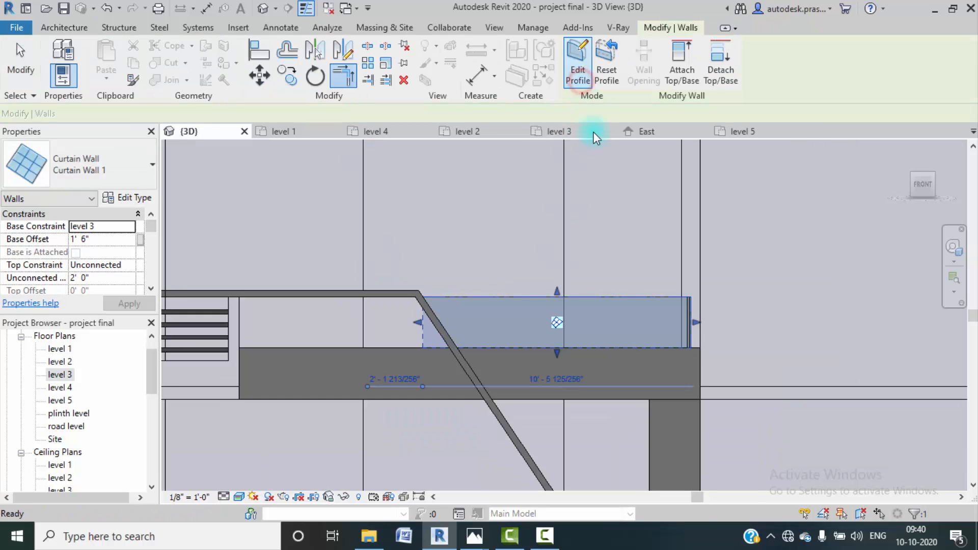
{"action": "left_click", "coordinate": [586, 201]}
- Place 2.5" x 5" rectangular mullions along the top of the level 3 front and side curtain walls
{"action": "middle_click_drag", "start_coordinate": [754, 212], "coordinate": [566, 323], "text": "shift"}
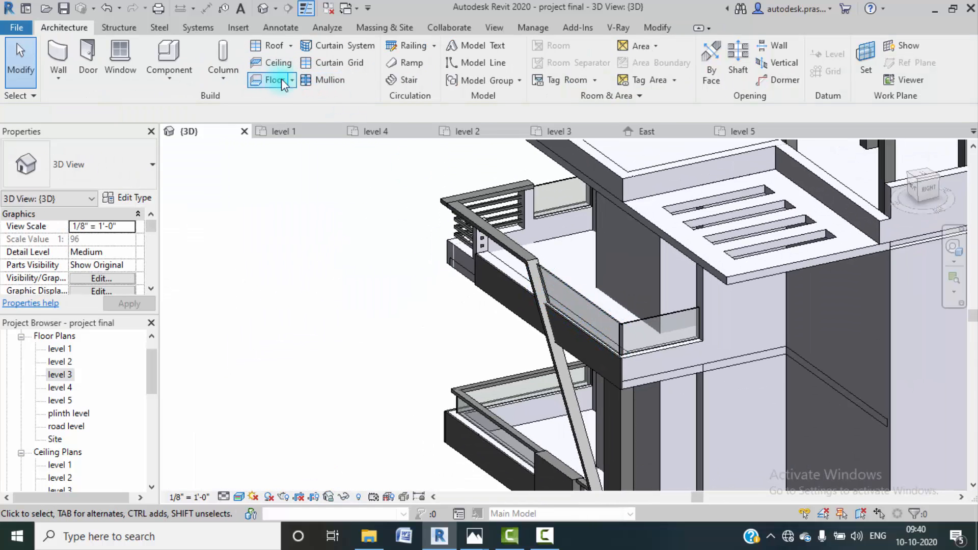
{"action": "left_click", "coordinate": [560, 279]}
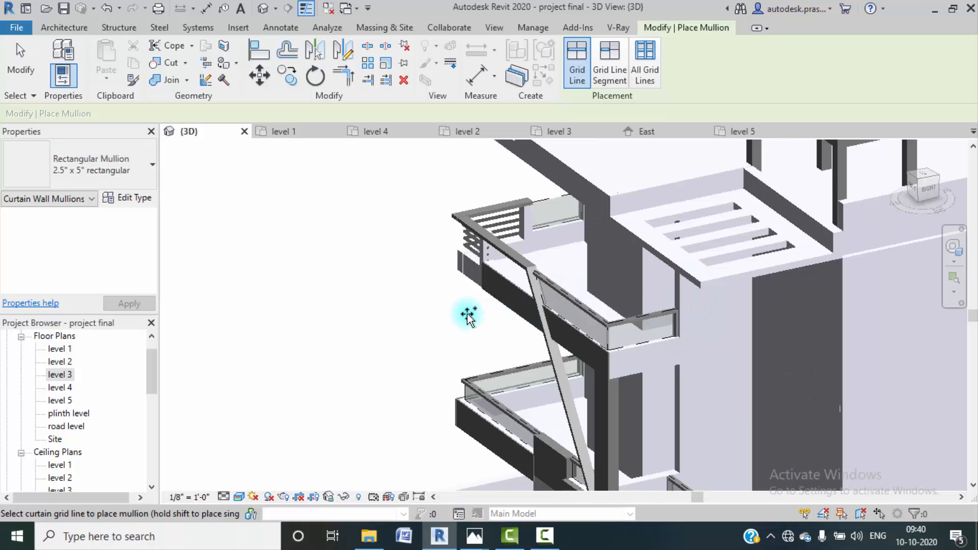
{"action": "middle_click_drag", "start_coordinate": [465, 313], "coordinate": [436, 387], "text": "shift"}
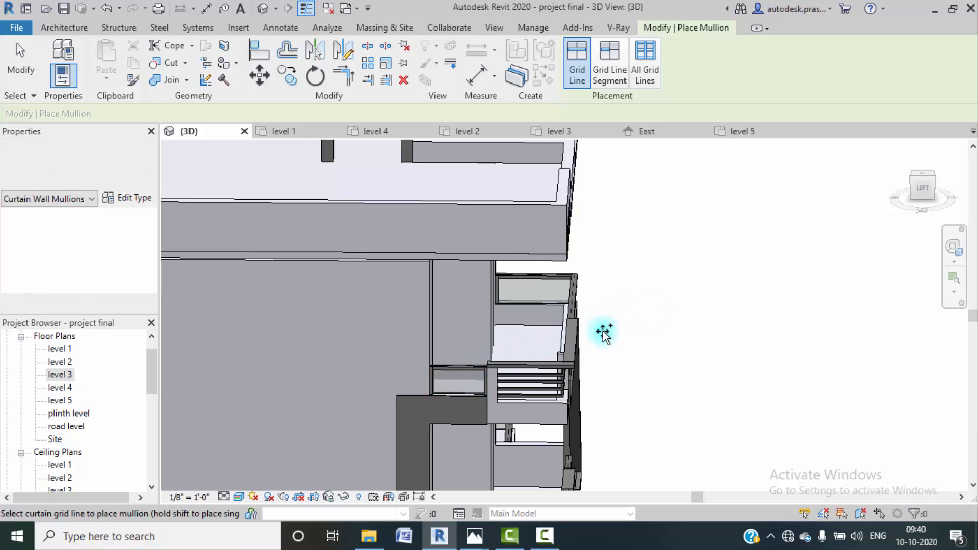
{"action": "middle_click_drag", "start_coordinate": [679, 295], "coordinate": [504, 345], "text": "shift"}
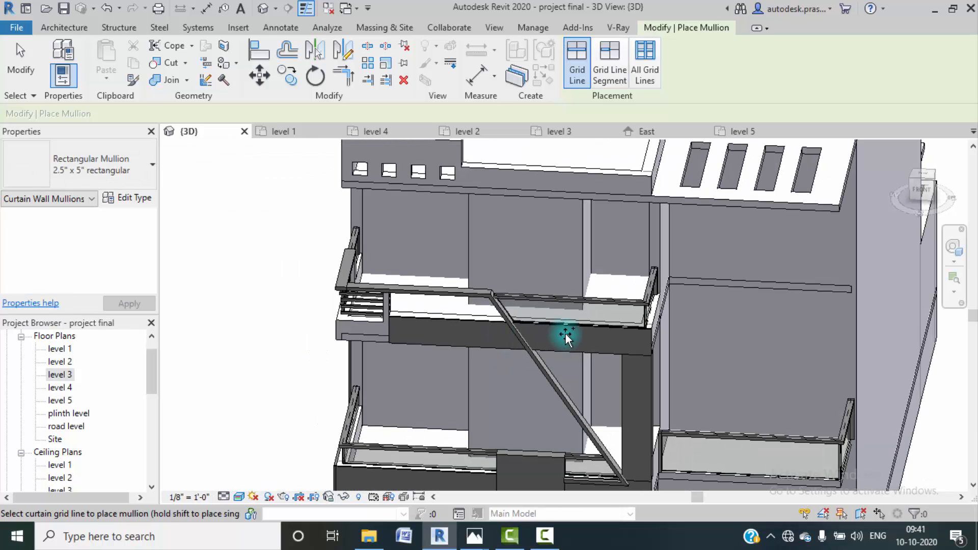
{"action": "key", "text": "Escape"}
- On the level 4 floor plan, draw a 12' 8" long Curtain Wall 1 along the front parapet from the end of the perforated wall
{"action": "scroll", "coordinate": [540, 329], "scroll_direction": "down", "scroll_amount": 2}
{"action": "middle_click_drag", "start_coordinate": [677, 396], "coordinate": [633, 375]}
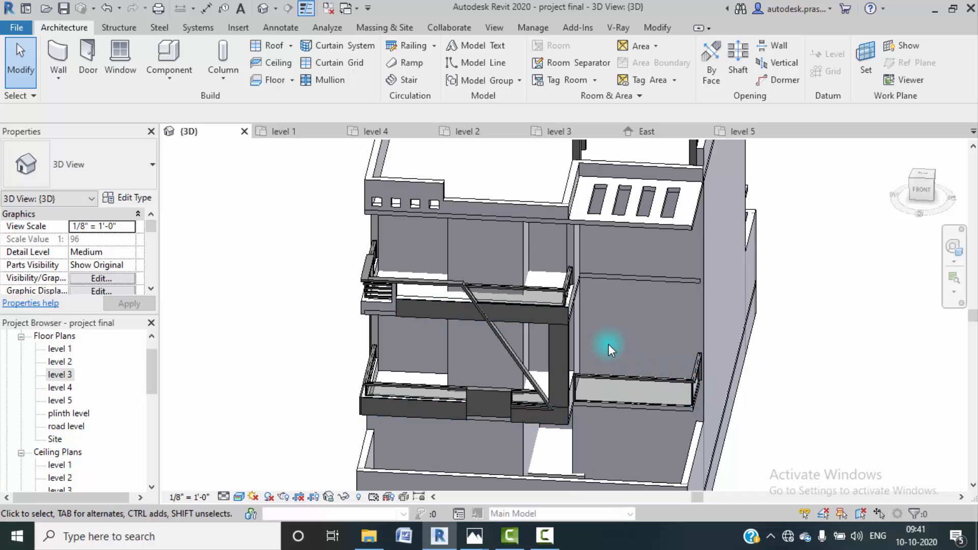
{"action": "scroll", "coordinate": [611, 343], "scroll_direction": "down", "scroll_amount": 1}
{"action": "middle_click_drag", "start_coordinate": [566, 343], "coordinate": [514, 343]}
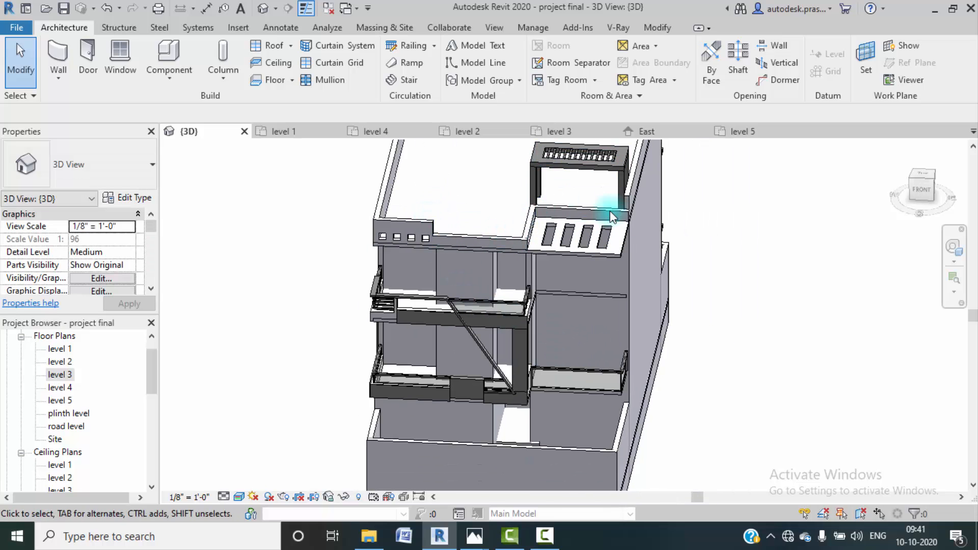
{"action": "double_click", "coordinate": [61, 389]}
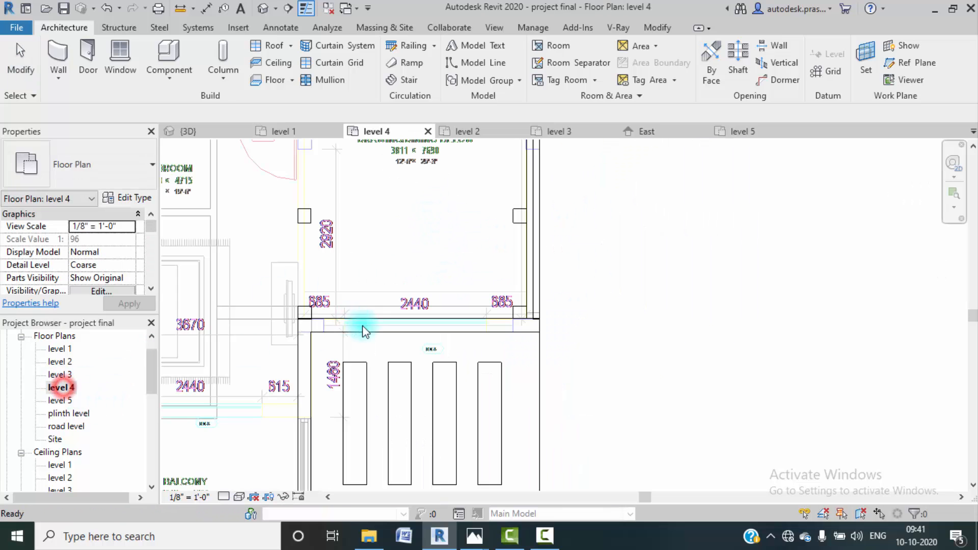
{"action": "middle_click_drag", "start_coordinate": [350, 350], "coordinate": [503, 303]}
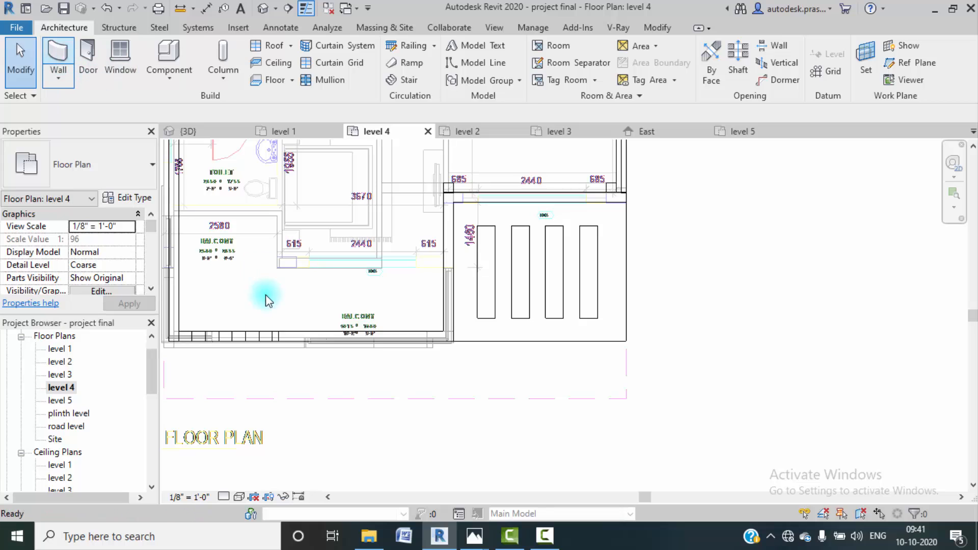
{"action": "scroll", "coordinate": [290, 338], "scroll_direction": "up", "scroll_amount": 4}
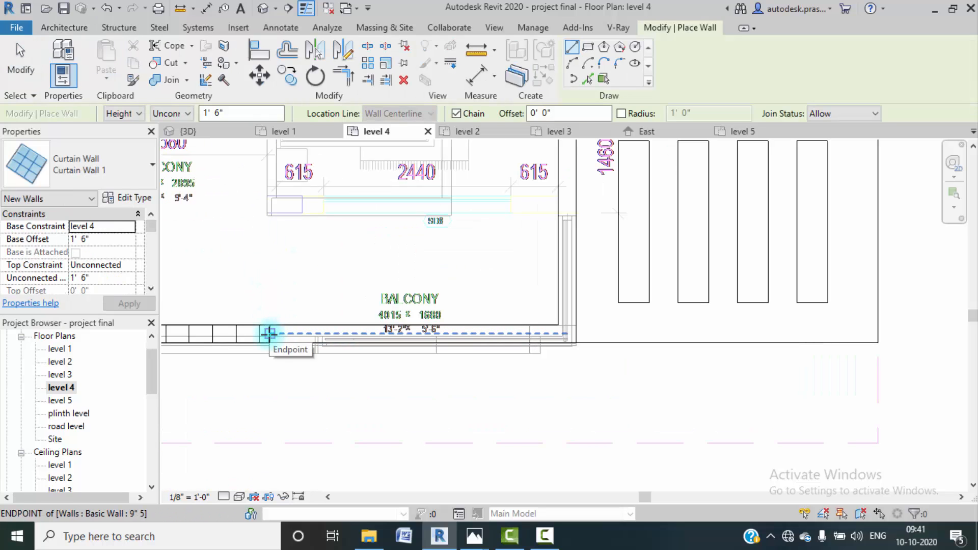
{"action": "left_click", "coordinate": [268, 334]}
{"action": "left_click", "coordinate": [565, 334]}
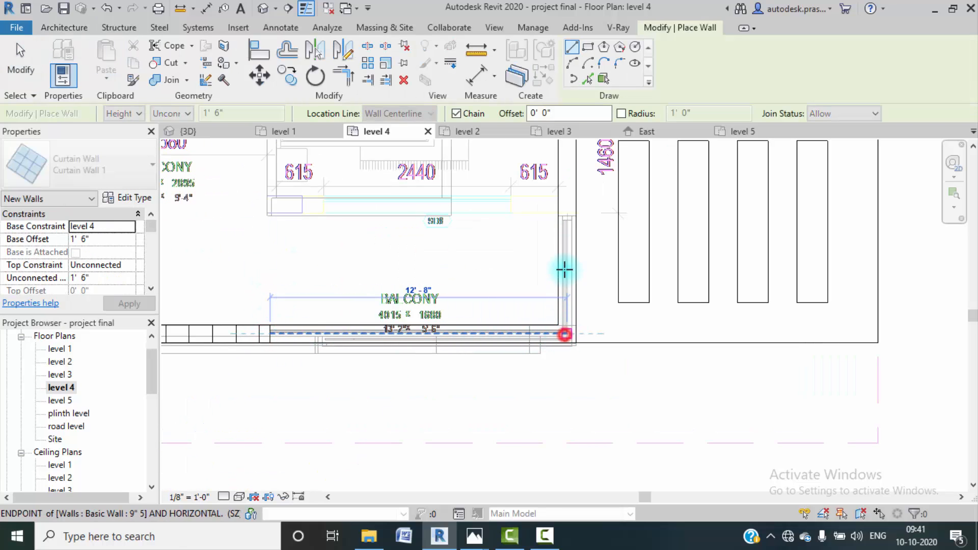
- Continue the level 4 curtain wall chain 10' 4" along the balcony side and about 12' 11" behind the slotted slab, ending with a short return
{"action": "middle_click_drag", "start_coordinate": [566, 223], "coordinate": [565, 383]}
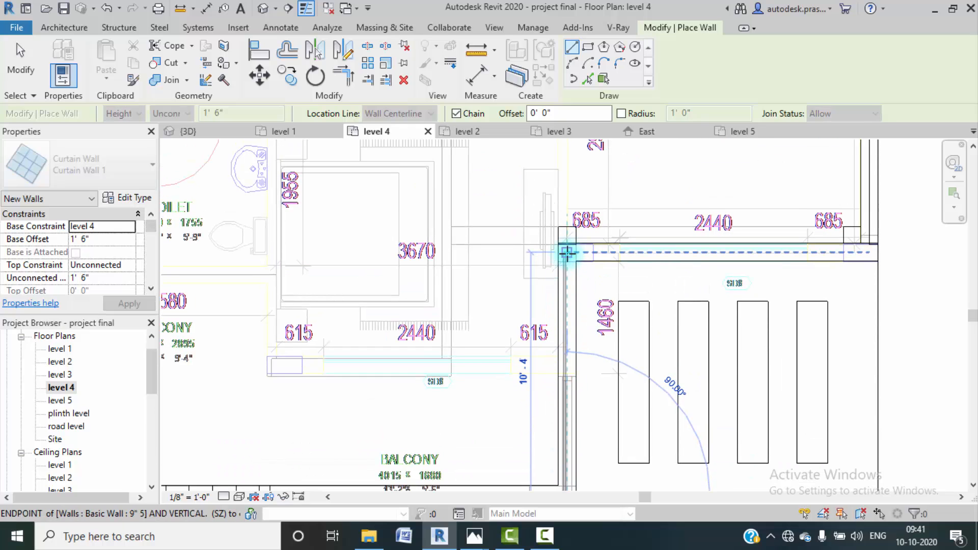
{"action": "left_click", "coordinate": [565, 251]}
{"action": "left_click", "coordinate": [871, 251]}
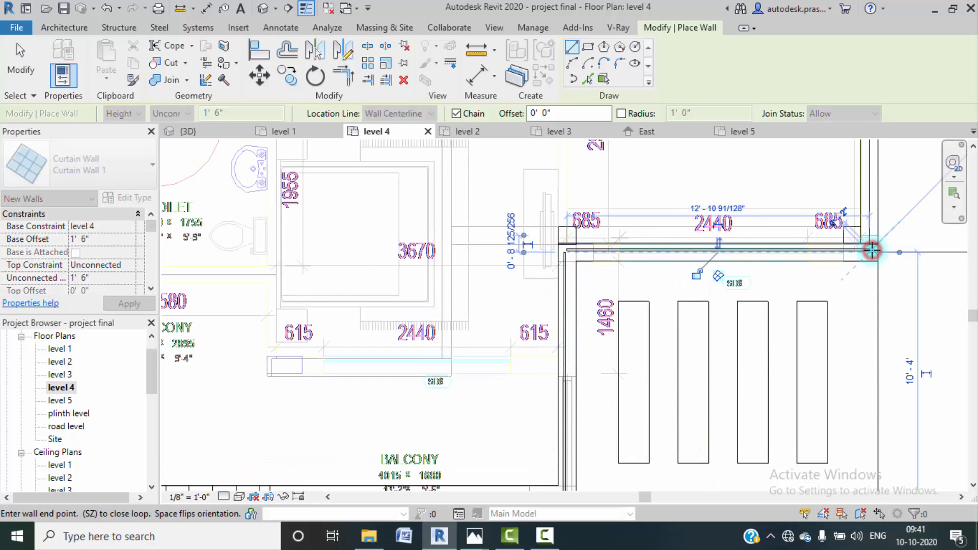
{"action": "scroll", "coordinate": [873, 242], "scroll_direction": "up", "scroll_amount": 4}
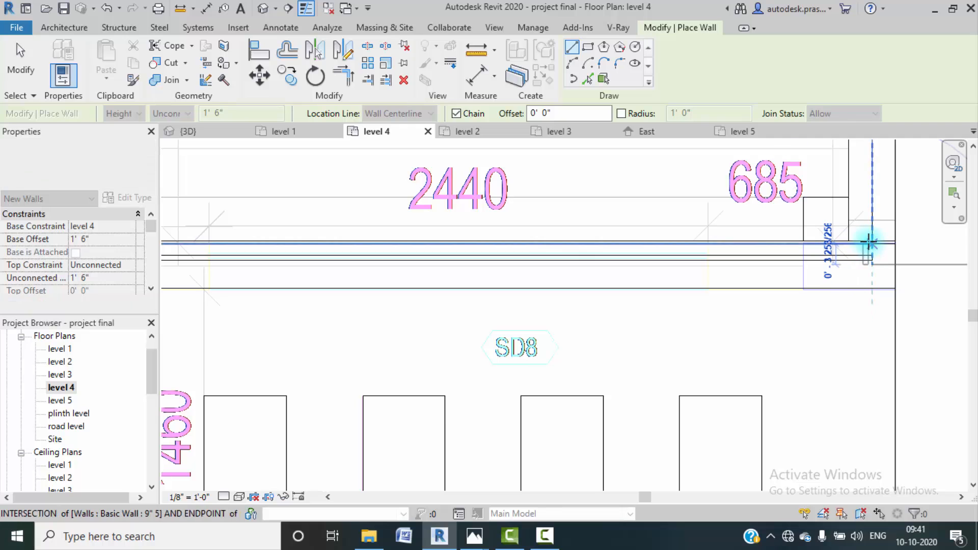
{"action": "key", "text": "Escape"}
{"action": "key", "text": "Escape"}
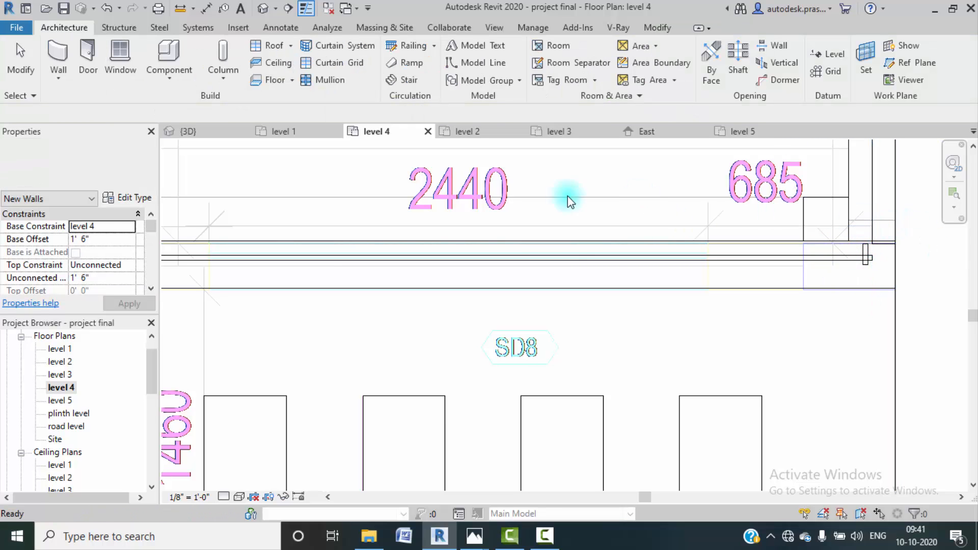
- Try placing a 2.5" x 5" rectangular mullion along the top of the level 4 front curtain wall in the 3D view
{"action": "left_click", "coordinate": [262, 8]}
{"action": "scroll", "coordinate": [592, 218], "scroll_direction": "up", "scroll_amount": 5}
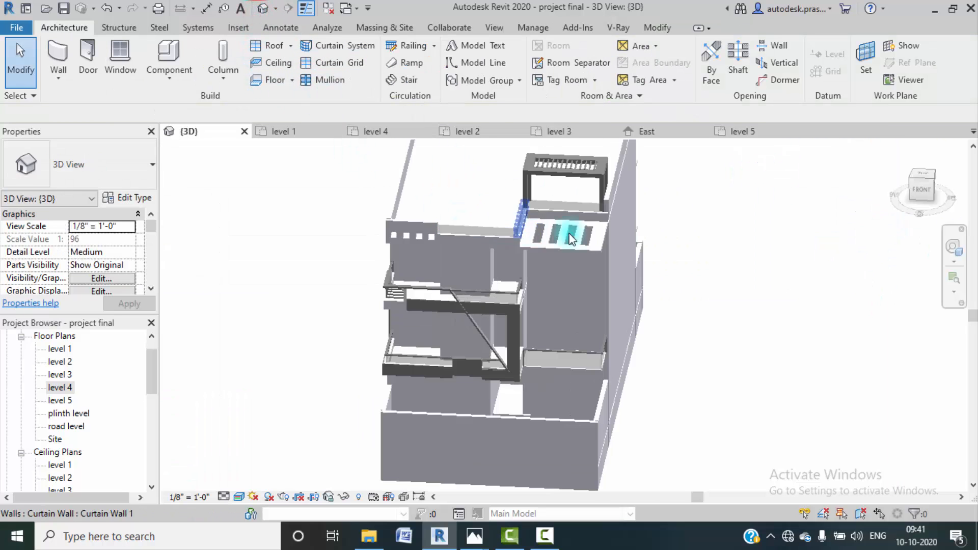
{"action": "middle_click_drag", "start_coordinate": [592, 218], "coordinate": [373, 233], "text": "shift"}
{"action": "scroll", "coordinate": [367, 230], "scroll_direction": "up", "scroll_amount": 5}
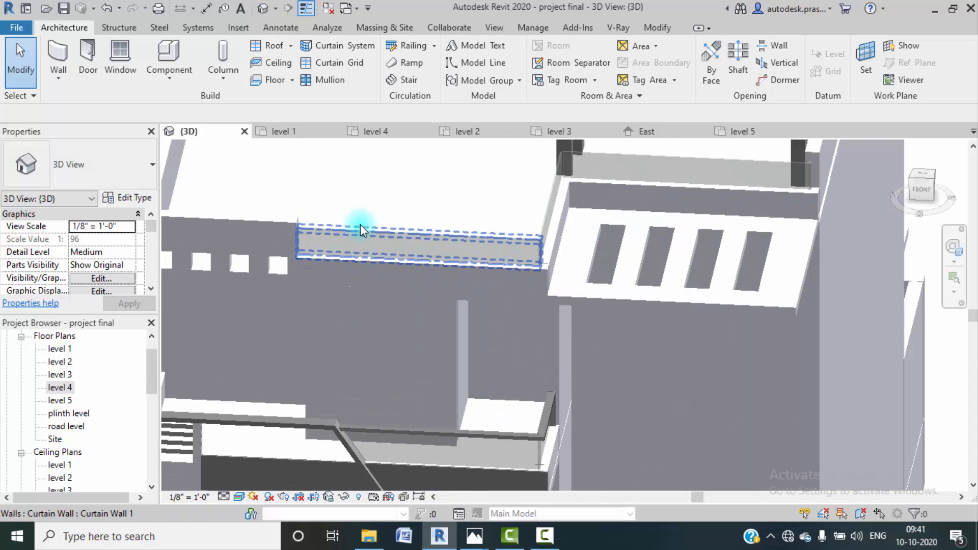
{"action": "left_click", "coordinate": [323, 80]}
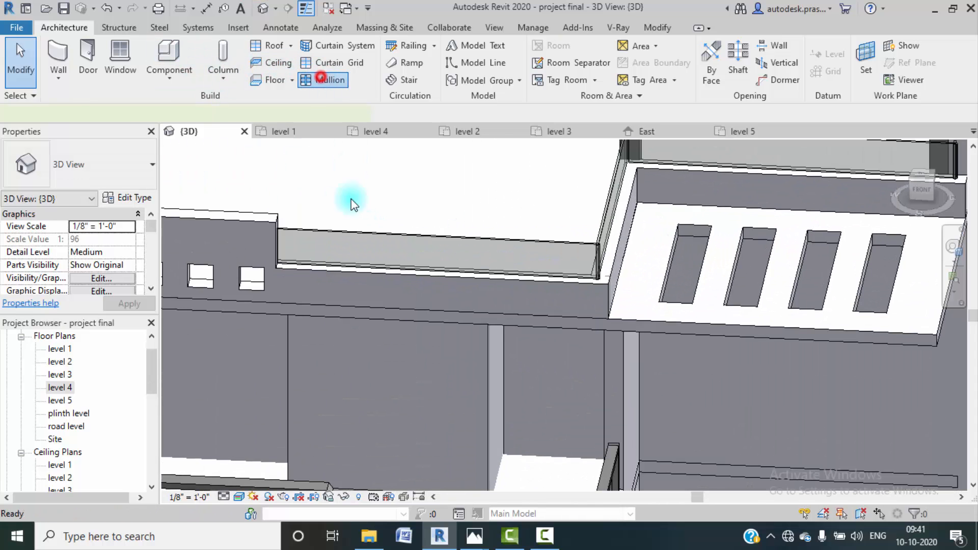
{"action": "left_click", "coordinate": [339, 229]}
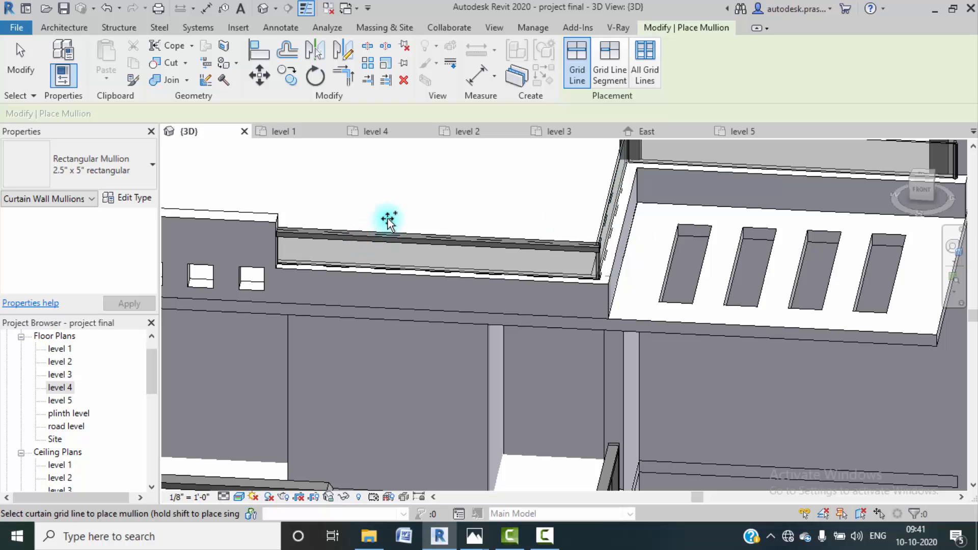
{"action": "key", "text": "Escape"}
- Check the adjoining parapet wall's height and set the unconnected height of all four level 4 curtain walls to 2' 0"
{"action": "left_click", "coordinate": [273, 219]}
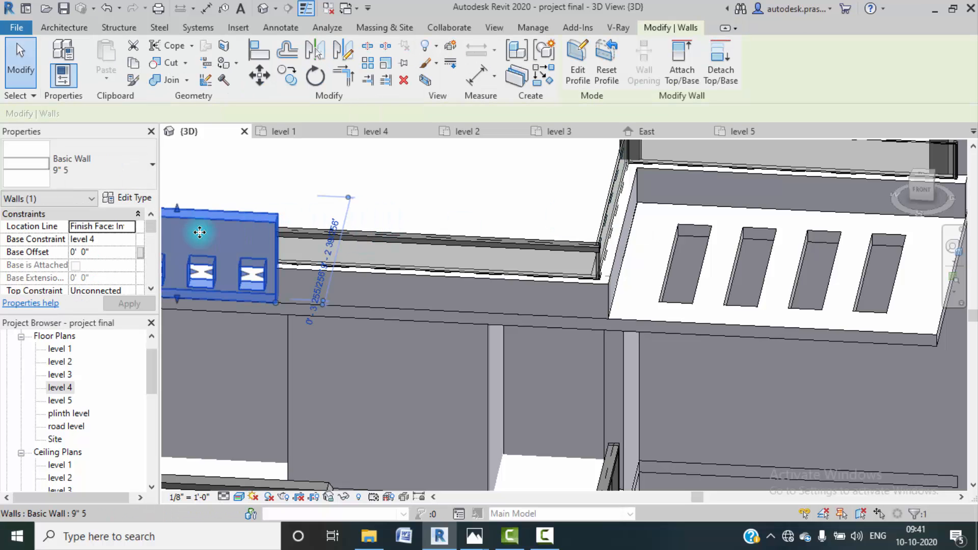
{"action": "scroll", "coordinate": [91, 275], "scroll_direction": "down", "scroll_amount": 2}
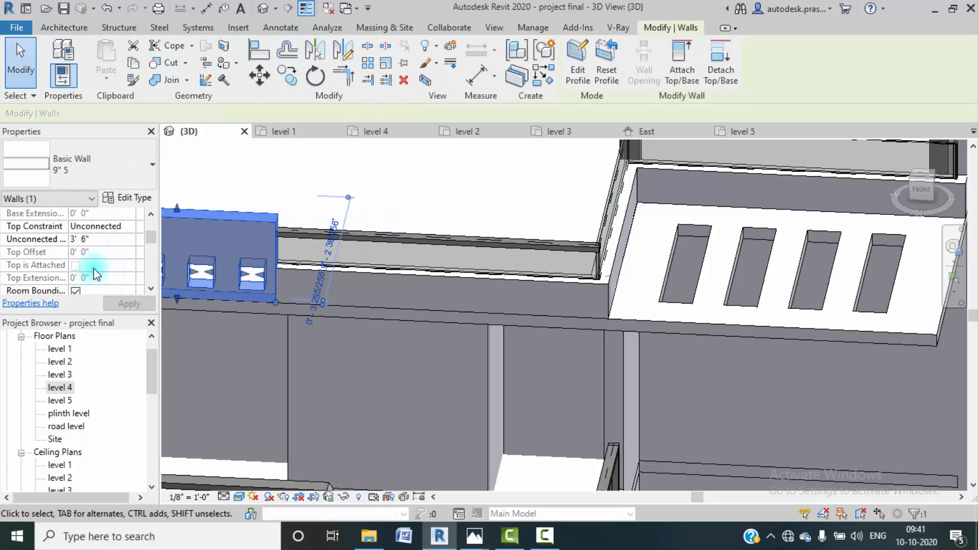
{"action": "left_click", "coordinate": [429, 219]}
{"action": "left_click", "coordinate": [386, 243]}
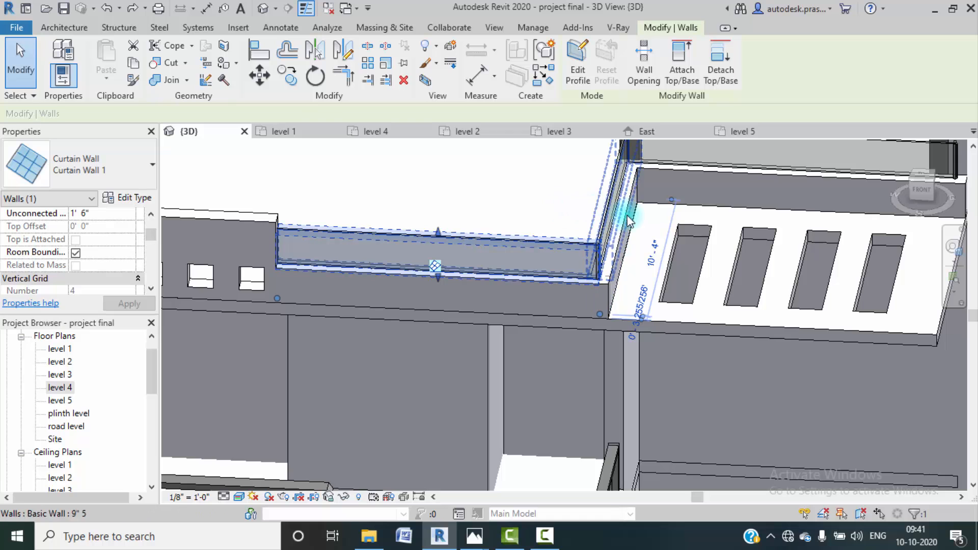
{"action": "middle_click_drag", "start_coordinate": [608, 202], "coordinate": [591, 220]}
{"action": "left_click", "coordinate": [591, 220], "text": "ctrl"}
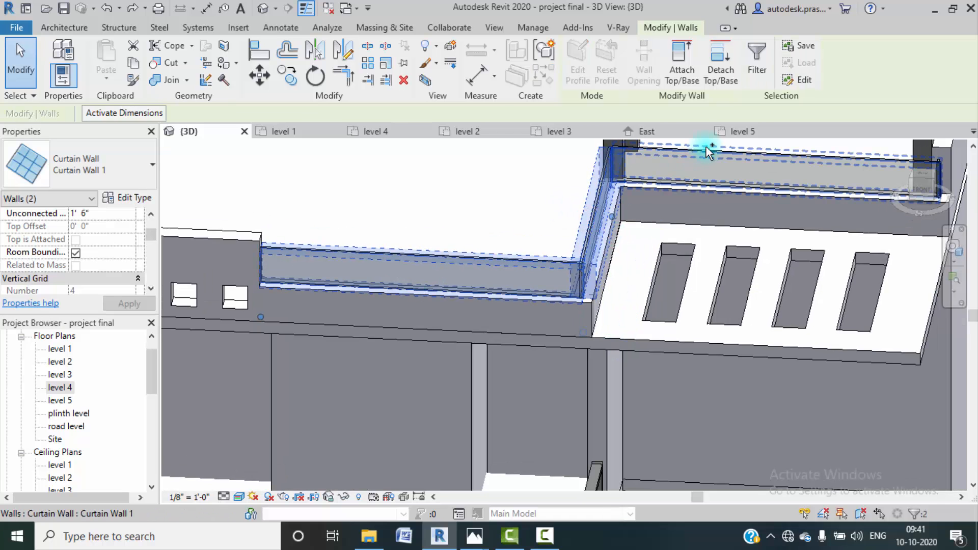
{"action": "left_click", "coordinate": [705, 149], "text": "ctrl"}
{"action": "middle_click_drag", "start_coordinate": [816, 211], "coordinate": [603, 311]}
{"action": "scroll", "coordinate": [723, 275], "scroll_direction": "up", "scroll_amount": 6}
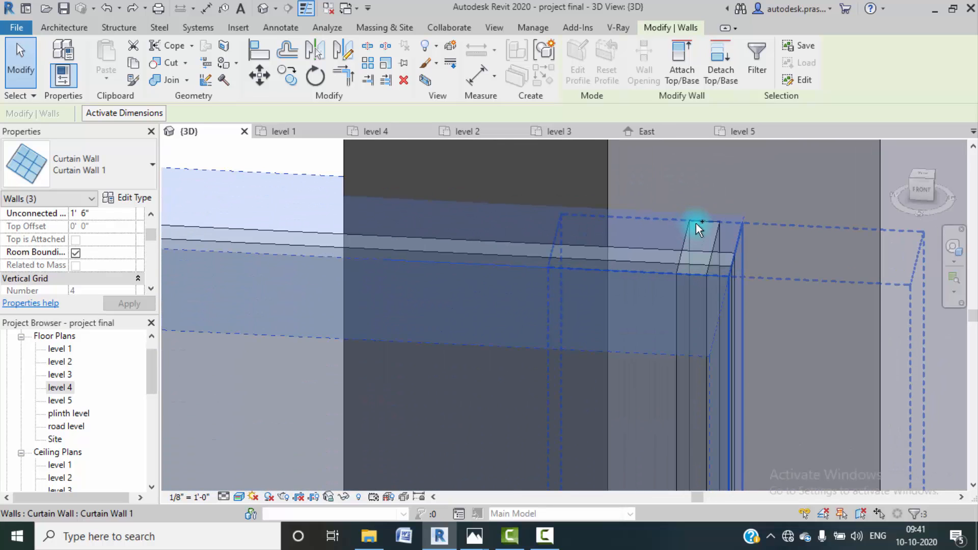
{"action": "left_click", "coordinate": [698, 224], "text": "ctrl"}
{"action": "scroll", "coordinate": [682, 230], "scroll_direction": "down", "scroll_amount": 4}
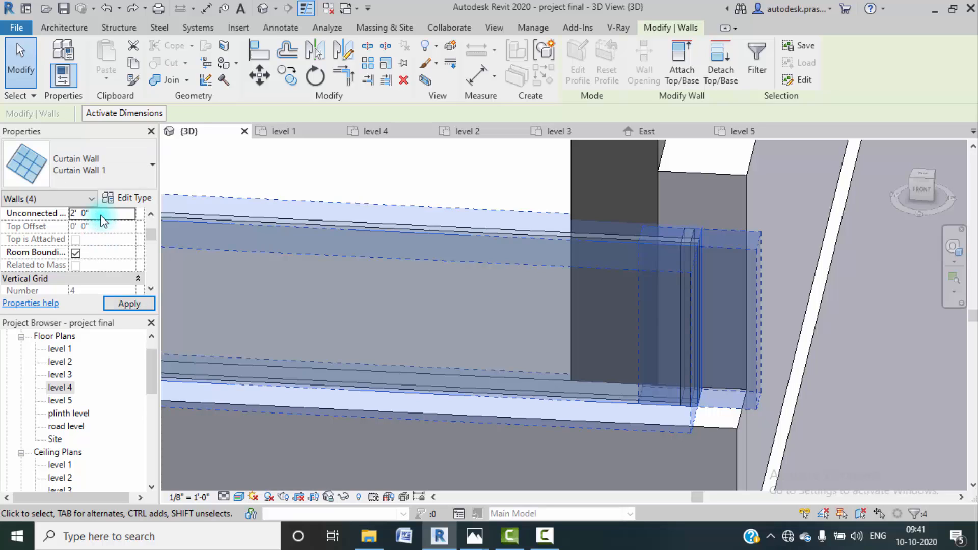
{"action": "left_click", "coordinate": [125, 302]}
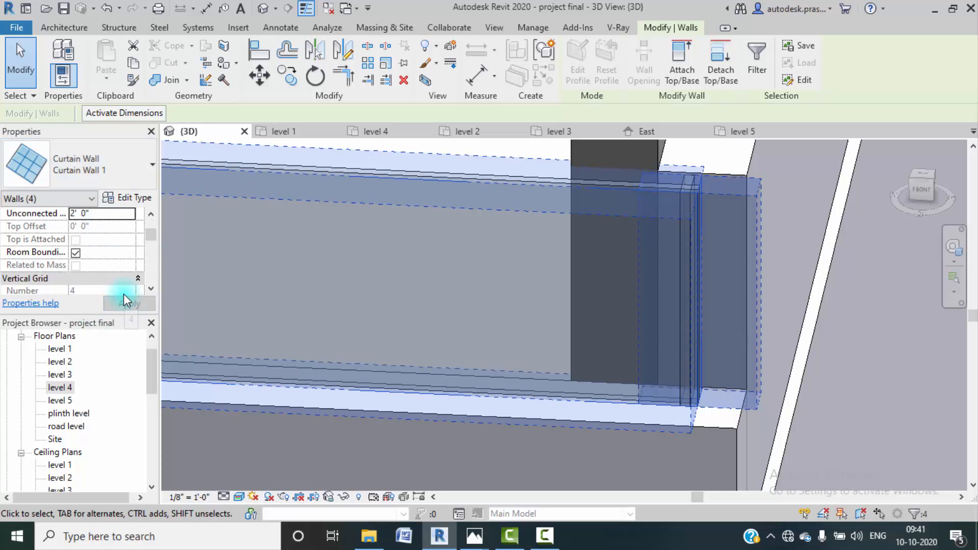
- Place 2.5" x 5" rectangular mullions along the top edges of the level 4 front, side and rear curtain walls
{"action": "scroll", "coordinate": [482, 317], "scroll_direction": "down", "scroll_amount": 5}
{"action": "middle_click_drag", "start_coordinate": [491, 317], "coordinate": [560, 302]}
{"action": "left_click", "coordinate": [841, 313]}
{"action": "scroll", "coordinate": [753, 297], "scroll_direction": "down", "scroll_amount": 3}
{"action": "middle_click_drag", "start_coordinate": [543, 348], "coordinate": [569, 325]}
{"action": "scroll", "coordinate": [570, 315], "scroll_direction": "down", "scroll_amount": 1}
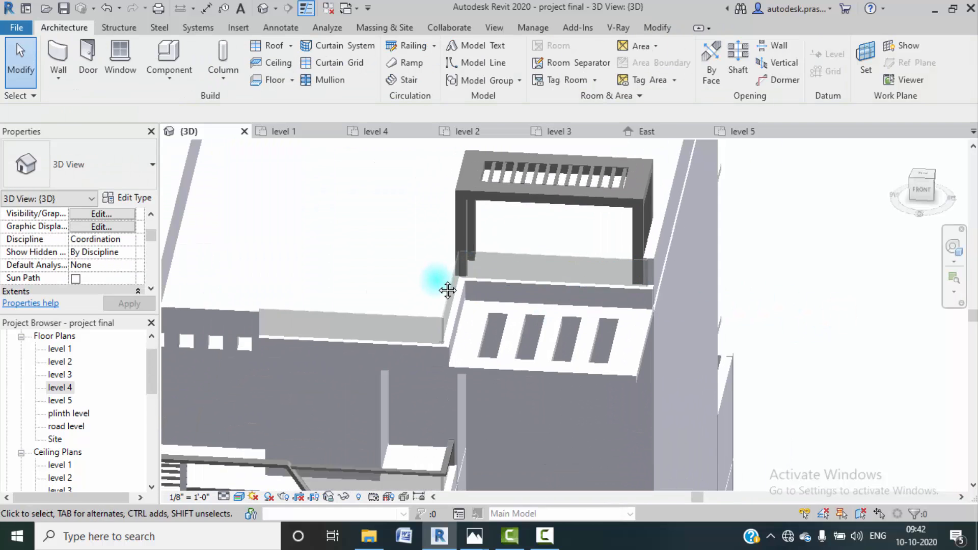
{"action": "middle_click_drag", "start_coordinate": [448, 290], "coordinate": [456, 288]}
{"action": "left_click", "coordinate": [314, 80]}
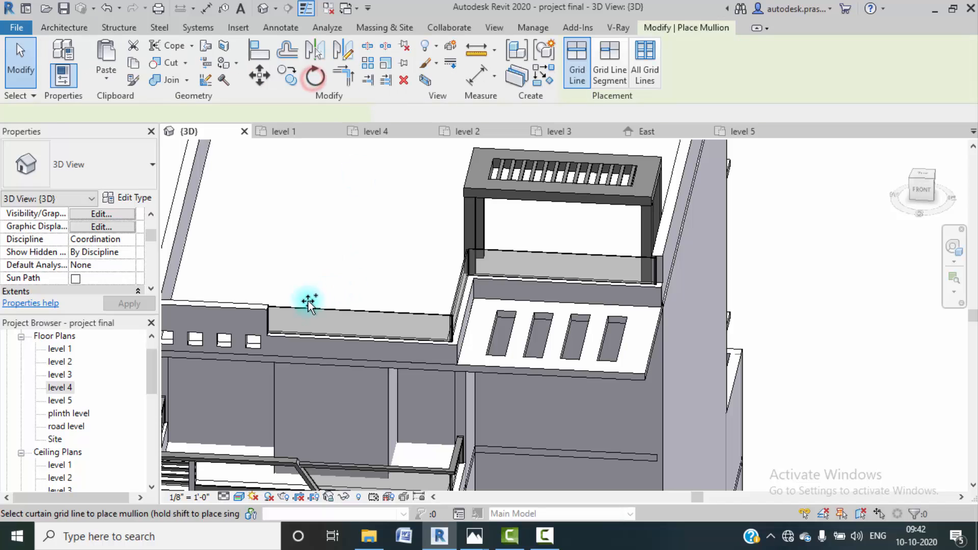
{"action": "left_click", "coordinate": [310, 305]}
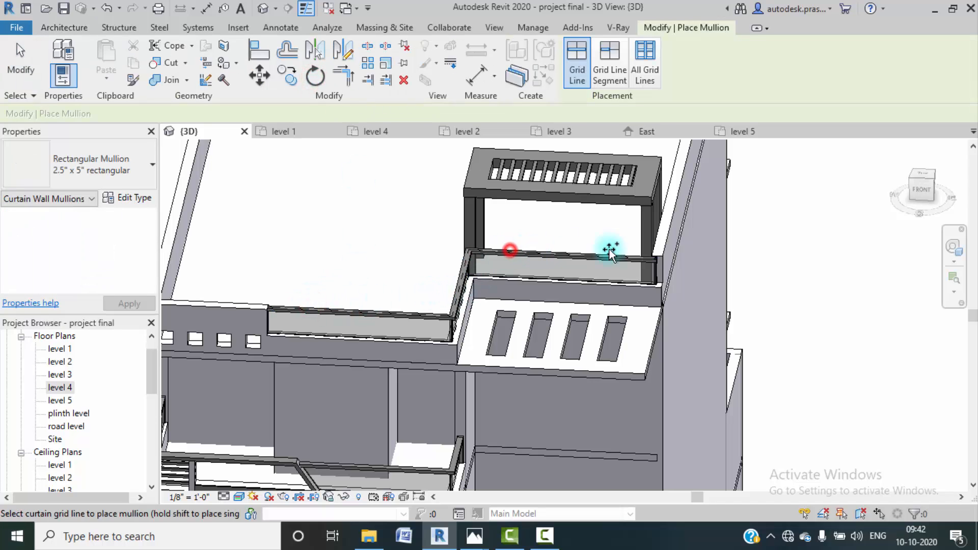
- Add 2.5" x 5" rectangular mullions to the top and vertical edge of the short return ending the level 4 rear railing
{"action": "scroll", "coordinate": [658, 257], "scroll_direction": "up", "scroll_amount": 5}
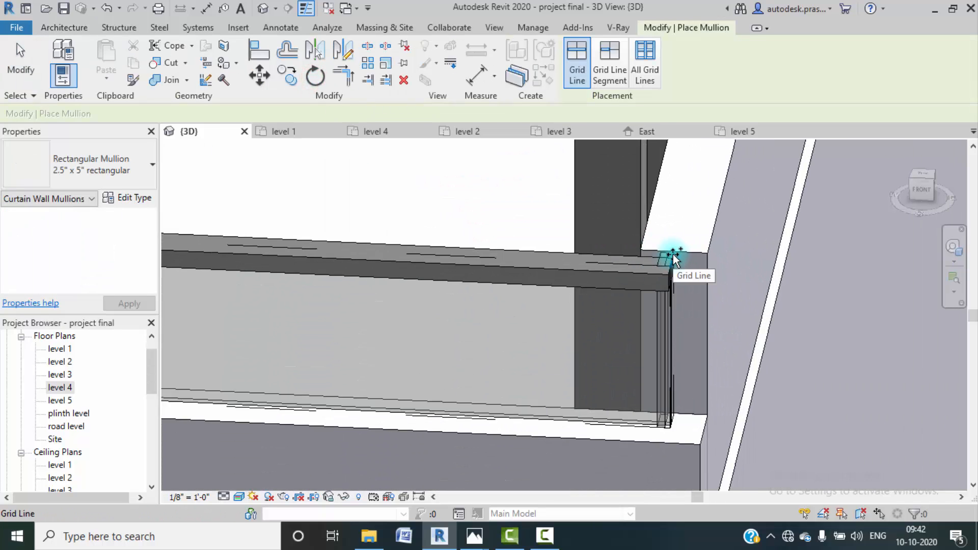
{"action": "scroll", "coordinate": [690, 240], "scroll_direction": "down", "scroll_amount": 6}
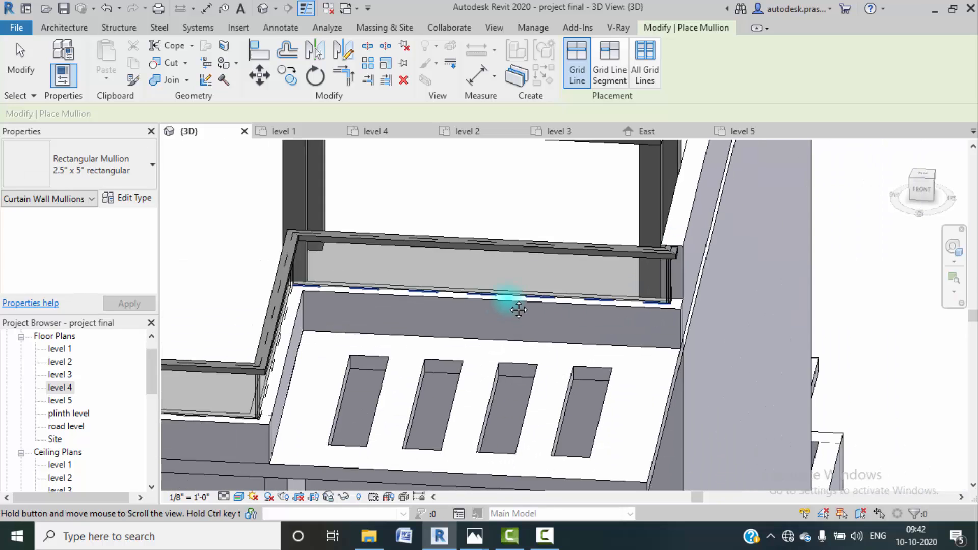
{"action": "scroll", "coordinate": [471, 294], "scroll_direction": "down", "scroll_amount": 2}
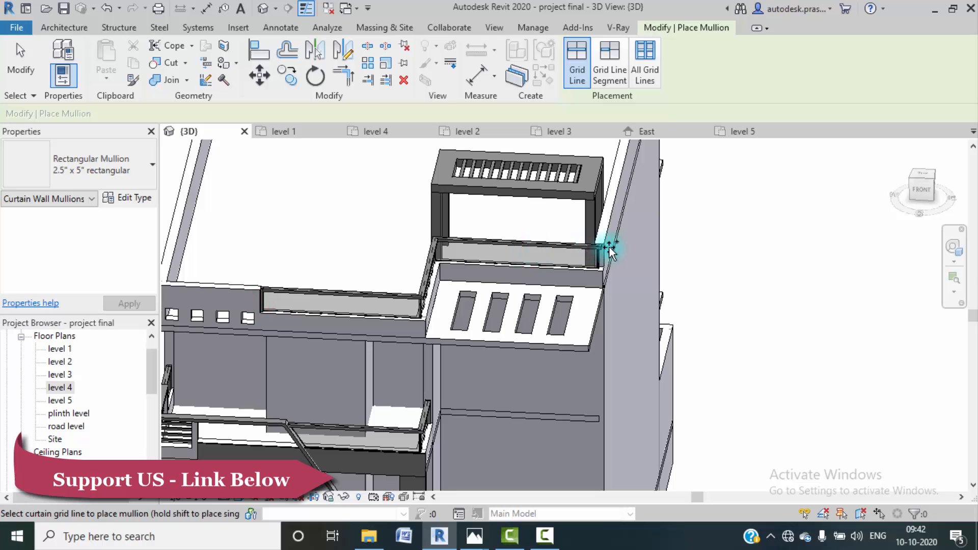
{"action": "scroll", "coordinate": [610, 249], "scroll_direction": "up", "scroll_amount": 5}
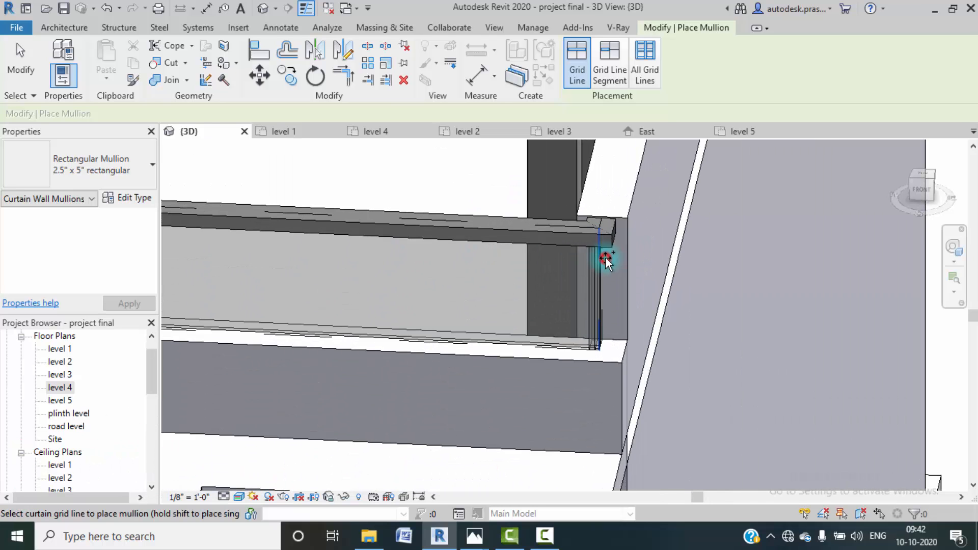
{"action": "scroll", "coordinate": [615, 242], "scroll_direction": "down", "scroll_amount": 6}
{"action": "key", "text": "Escape"}
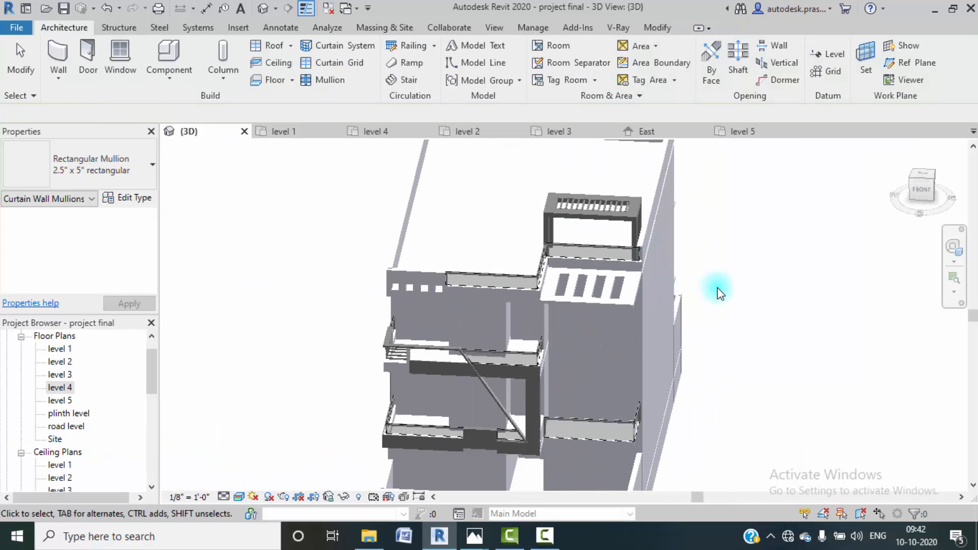
- Review the balcony railings on all levels from the side and front in the 3D view
{"action": "scroll", "coordinate": [734, 275], "scroll_direction": "down", "scroll_amount": 1}
{"action": "middle_click_drag", "start_coordinate": [734, 275], "coordinate": [614, 218], "text": "shift"}
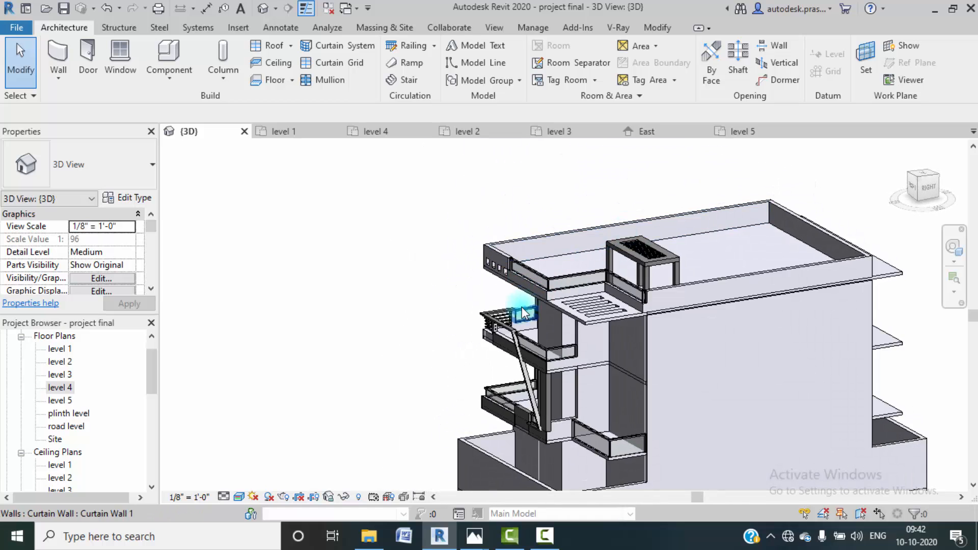
{"action": "scroll", "coordinate": [523, 307], "scroll_direction": "down", "scroll_amount": 3}
{"action": "middle_click_drag", "start_coordinate": [527, 306], "coordinate": [613, 343]}
{"action": "scroll", "coordinate": [507, 306], "scroll_direction": "down", "scroll_amount": 1}
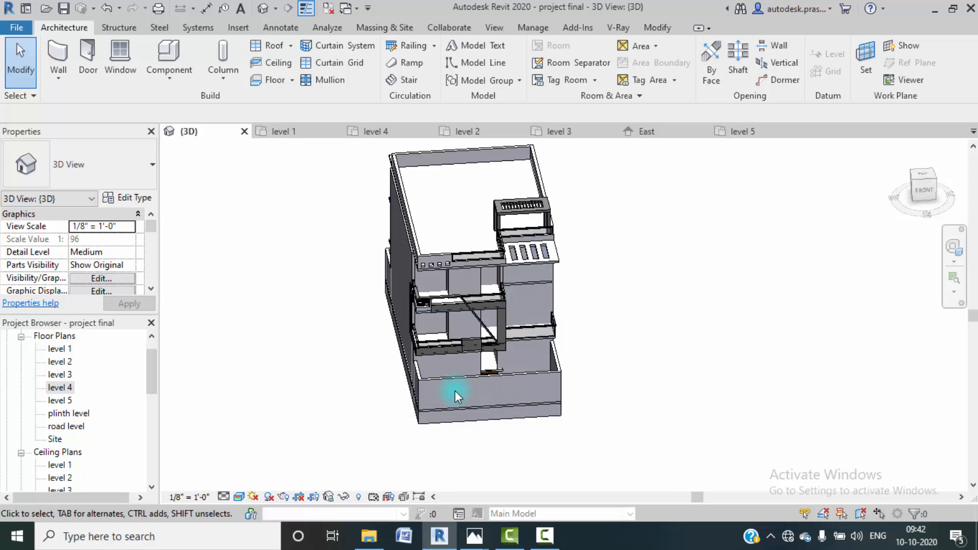
- On the level 1 floor plan, edit the 6" floor's boundary, sketching two lines from the stair corner to the wall face and across the notch
{"action": "double_click", "coordinate": [61, 363]}
{"action": "scroll", "coordinate": [415, 364], "scroll_direction": "down", "scroll_amount": 2}
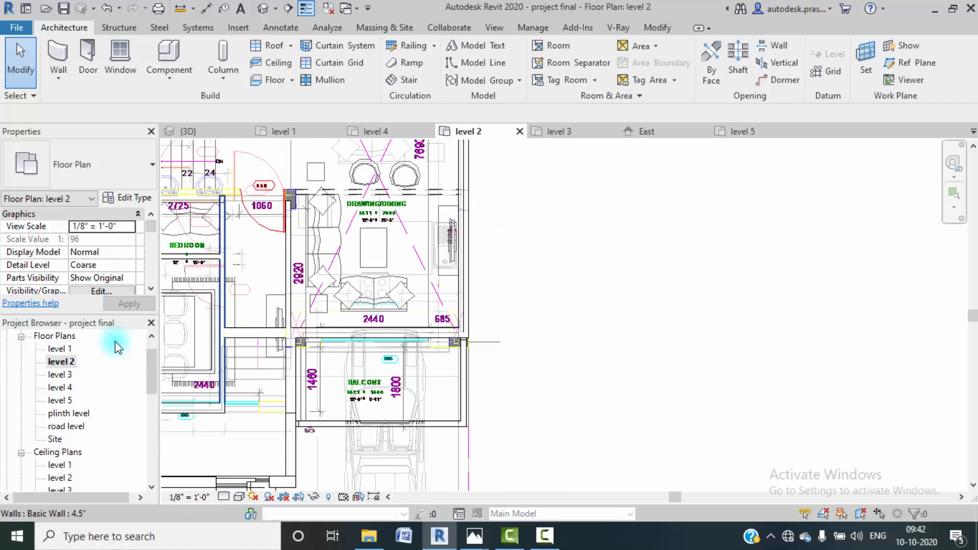
{"action": "double_click", "coordinate": [58, 349]}
{"action": "scroll", "coordinate": [499, 341], "scroll_direction": "down", "scroll_amount": 3}
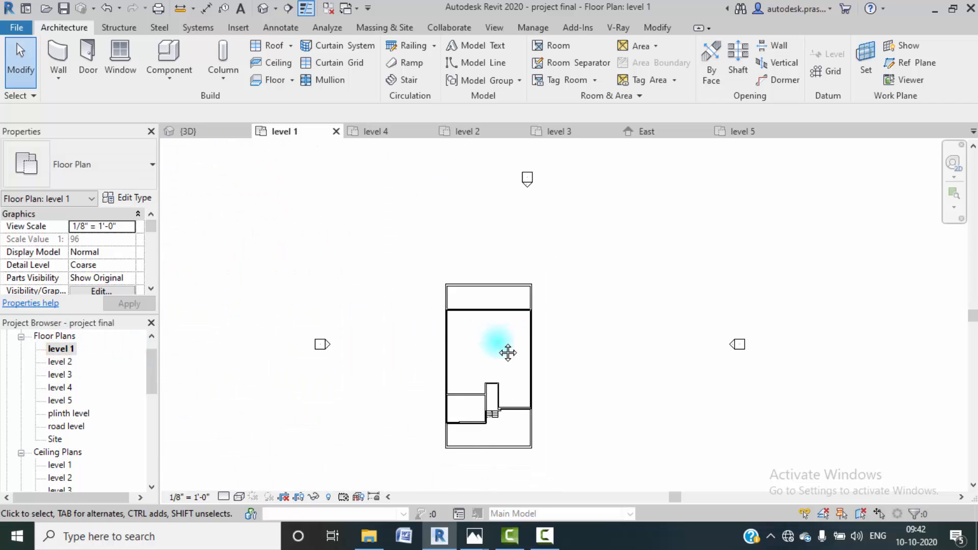
{"action": "scroll", "coordinate": [469, 395], "scroll_direction": "up", "scroll_amount": 5}
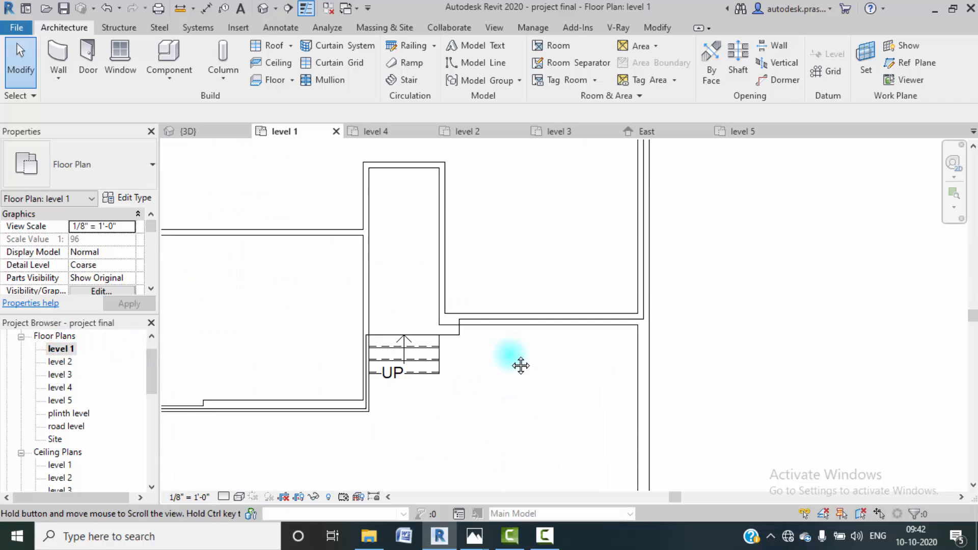
{"action": "left_click", "coordinate": [450, 343]}
{"action": "scroll", "coordinate": [451, 334], "scroll_direction": "up", "scroll_amount": 4}
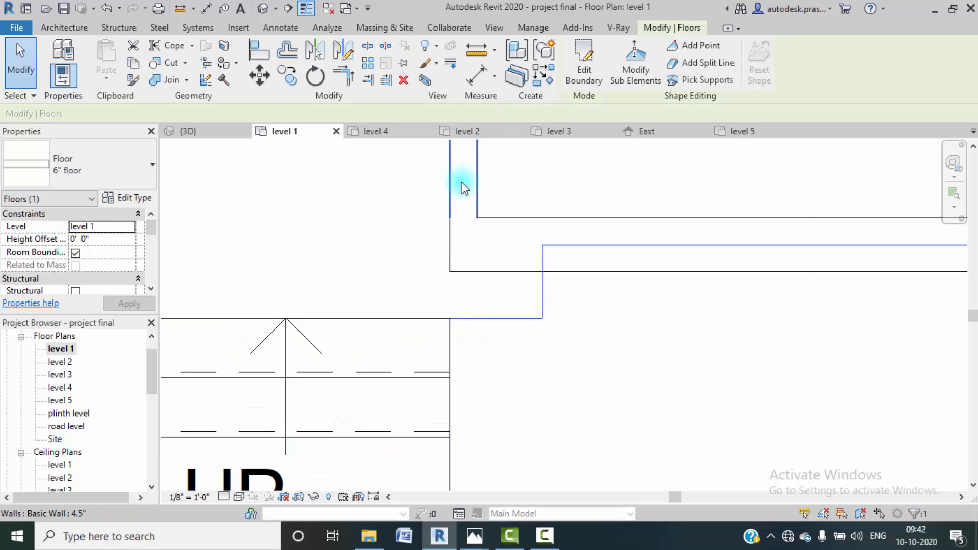
{"action": "left_click", "coordinate": [569, 88]}
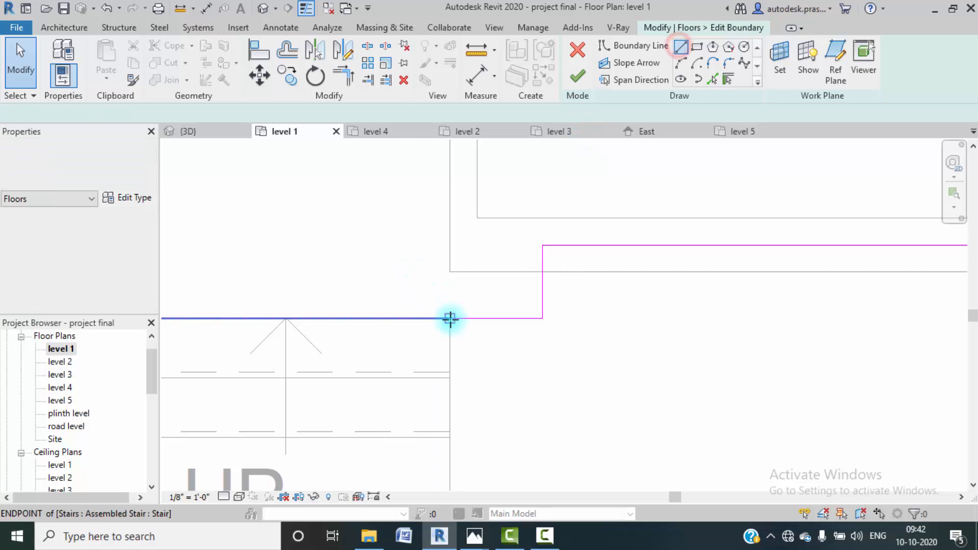
{"action": "left_click", "coordinate": [449, 319]}
{"action": "left_click", "coordinate": [450, 273]}
{"action": "left_click", "coordinate": [542, 271]}
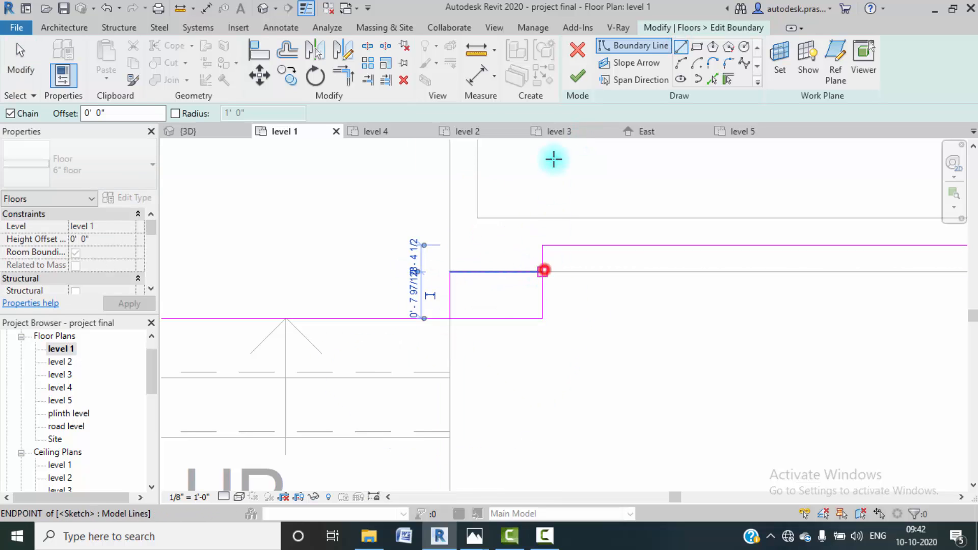
- Trim the new lines into the floor boundary, delete the leftover segment beside the stairs and finish the floor sketch
{"action": "left_click", "coordinate": [342, 77]}
{"action": "left_click", "coordinate": [449, 305]}
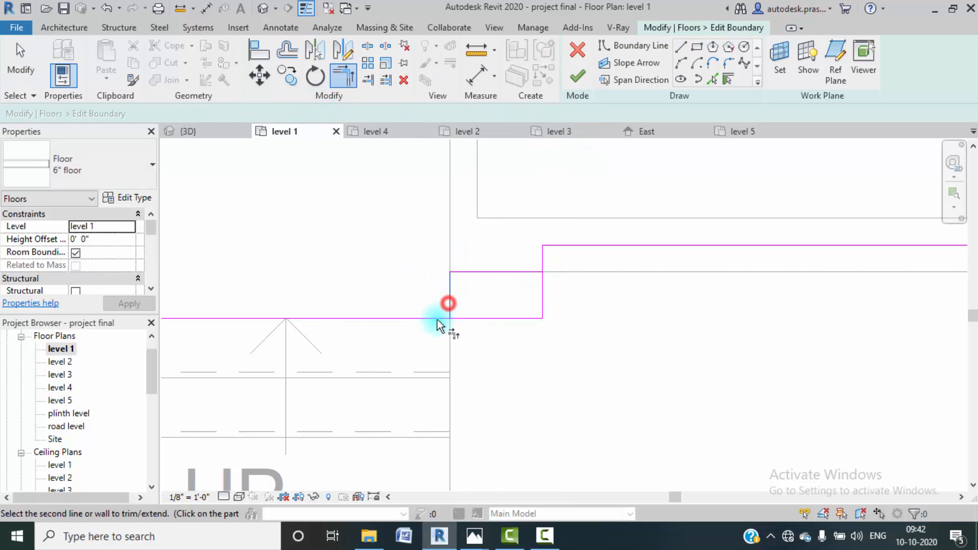
{"action": "left_click", "coordinate": [437, 320]}
{"action": "left_click", "coordinate": [526, 272]}
{"action": "left_click", "coordinate": [544, 258]}
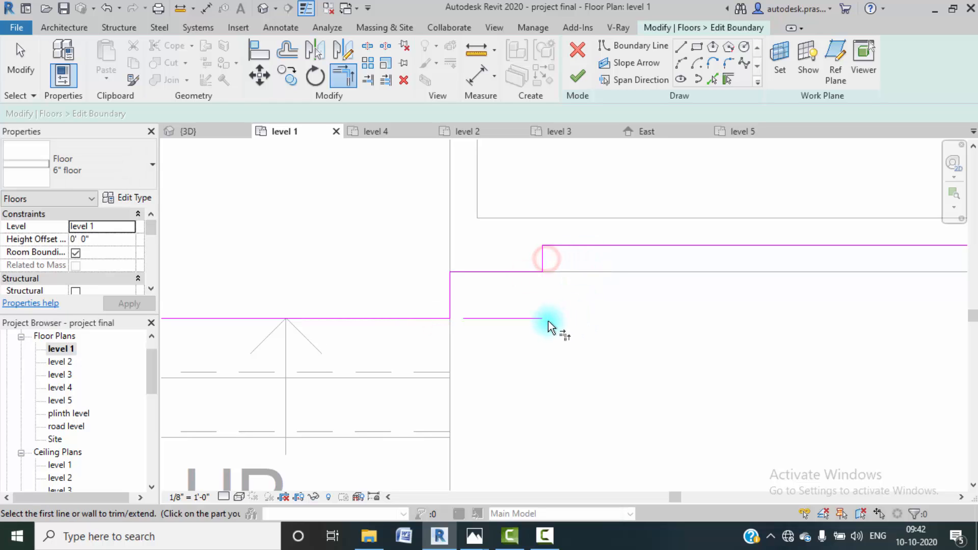
{"action": "key", "text": "Escape"}
{"action": "left_click", "coordinate": [530, 324]}
{"action": "key", "text": "Delete"}
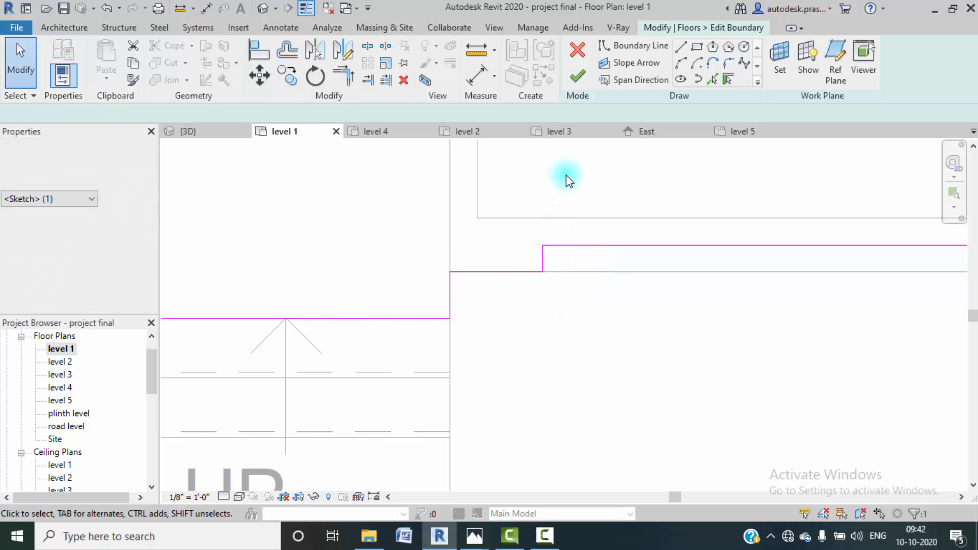
{"action": "left_click", "coordinate": [578, 79]}
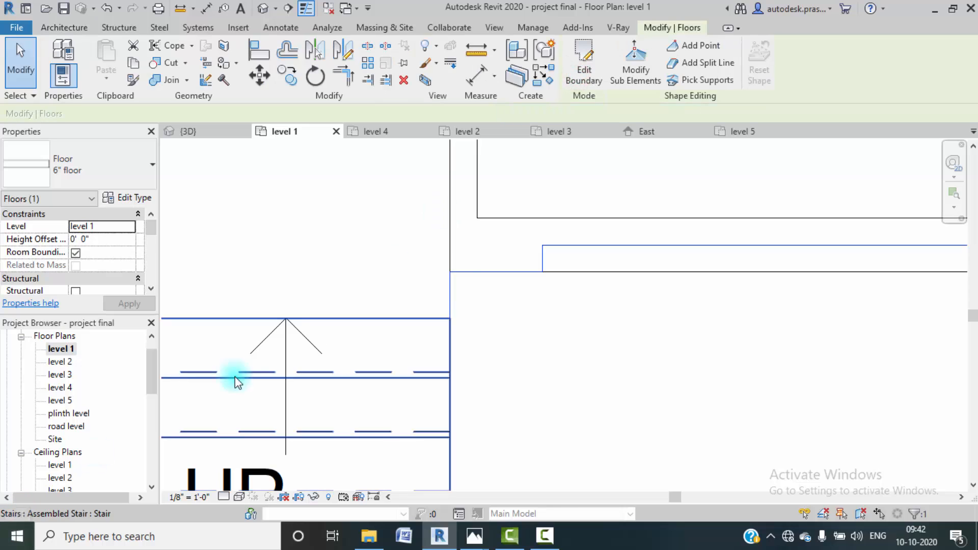
- Check the edited level 1 floor in the 3D view and return to the level 1 floor plan
{"action": "left_click", "coordinate": [261, 8]}
{"action": "scroll", "coordinate": [521, 361], "scroll_direction": "up", "scroll_amount": 5}
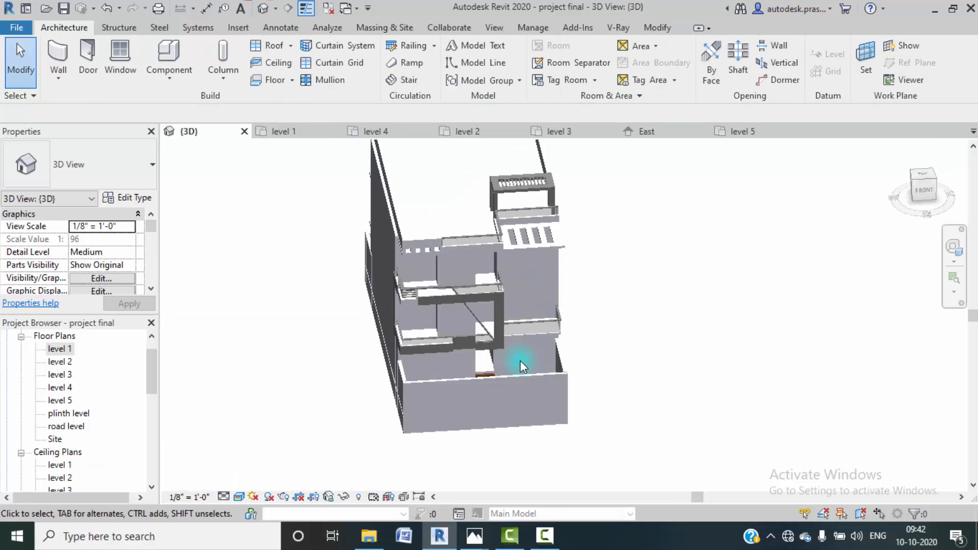
{"action": "scroll", "coordinate": [484, 368], "scroll_direction": "down", "scroll_amount": 6}
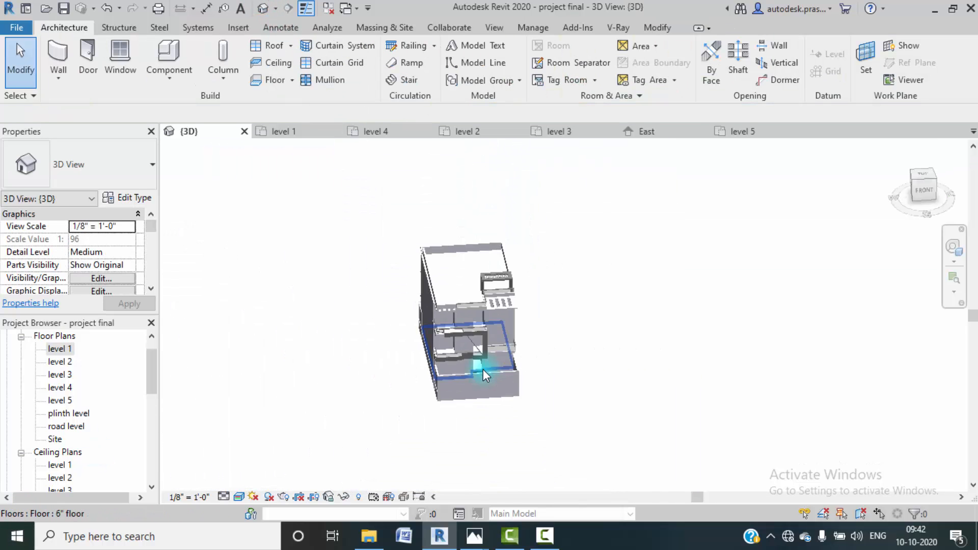
{"action": "double_click", "coordinate": [60, 349]}
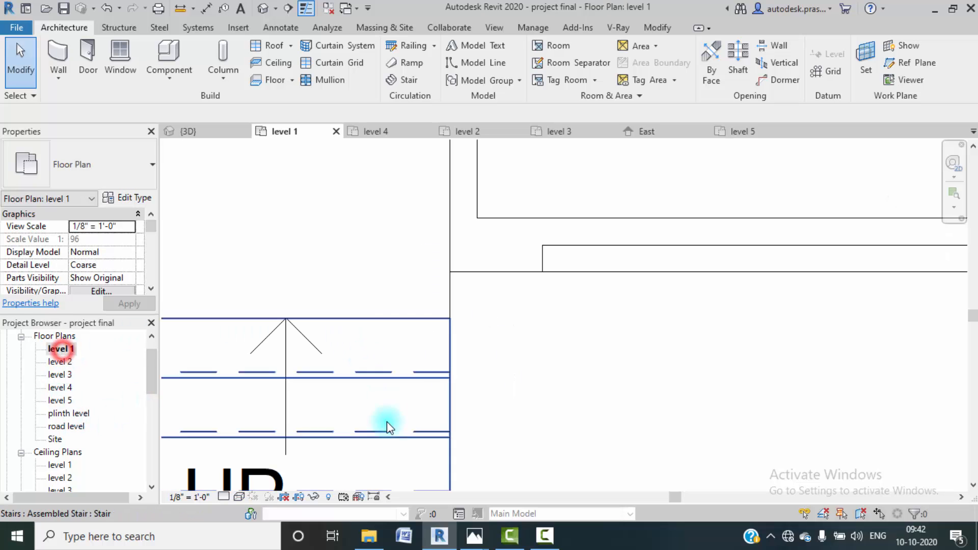
- Switch to Photos to examine the ground-floor front in both reference renders of the house, and return to Revit
{"action": "mouse_move", "coordinate": [481, 544]}
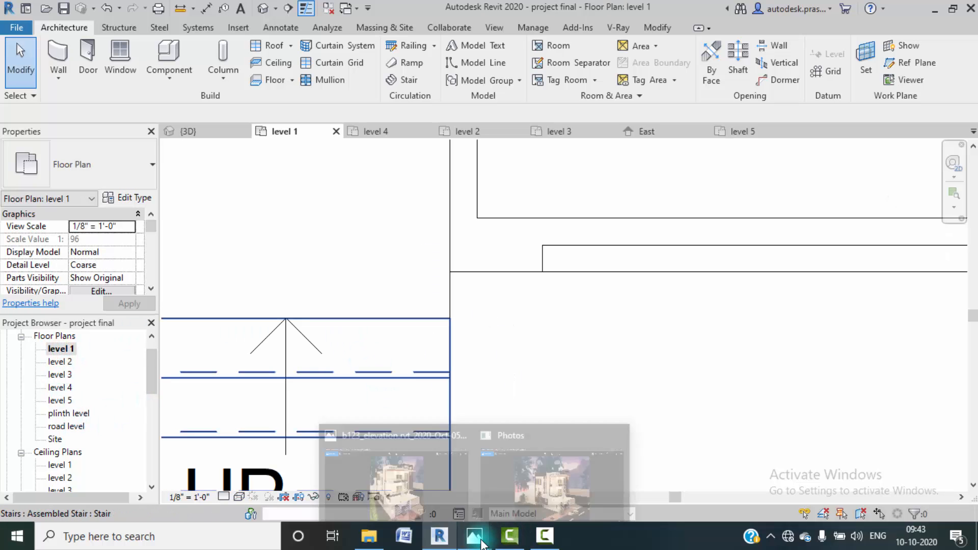
{"action": "left_click", "coordinate": [422, 486]}
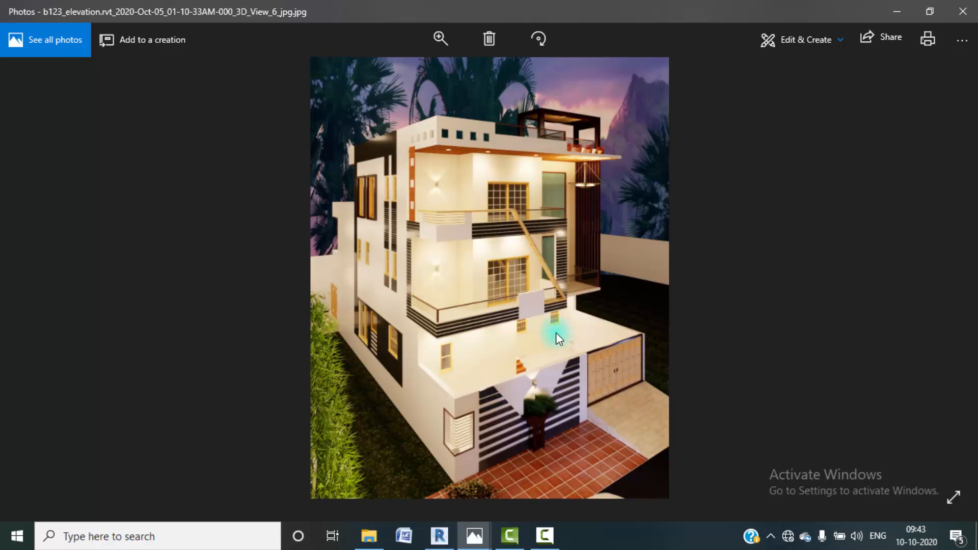
{"action": "mouse_move", "coordinate": [473, 537]}
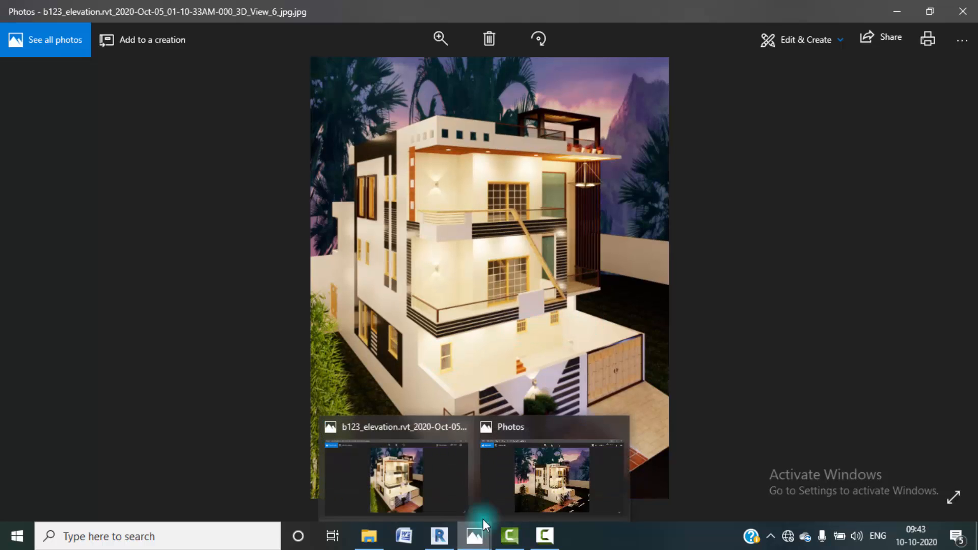
{"action": "left_click", "coordinate": [560, 476]}
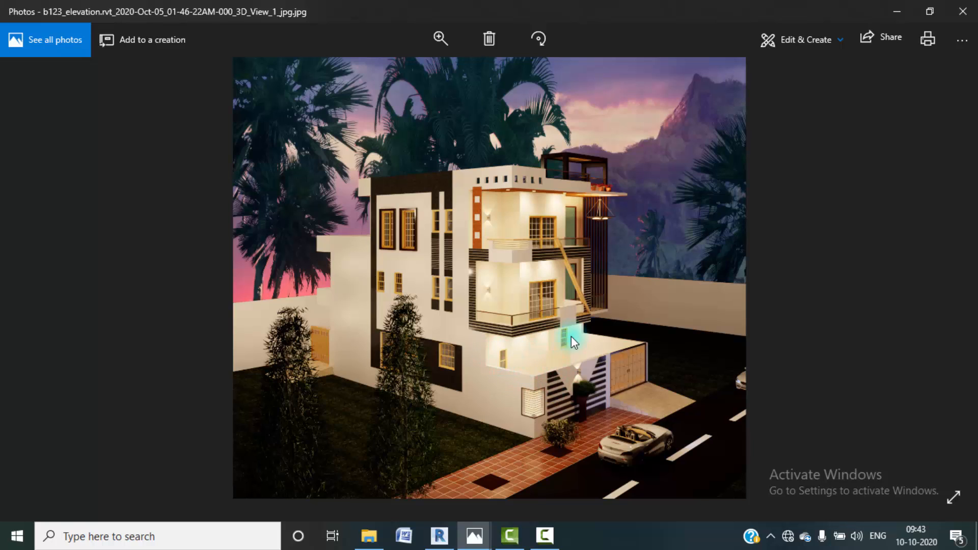
{"action": "mouse_move", "coordinate": [475, 543]}
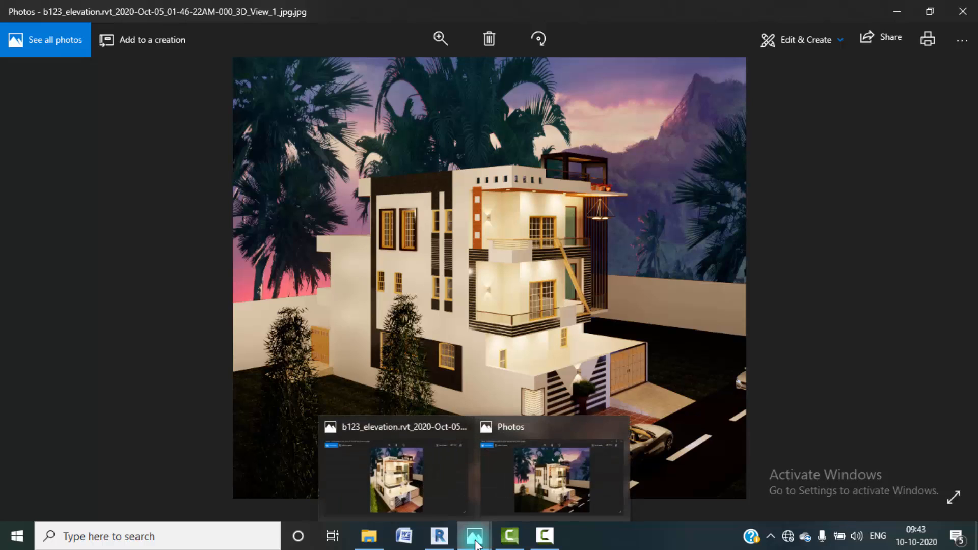
{"action": "left_click", "coordinate": [422, 505]}
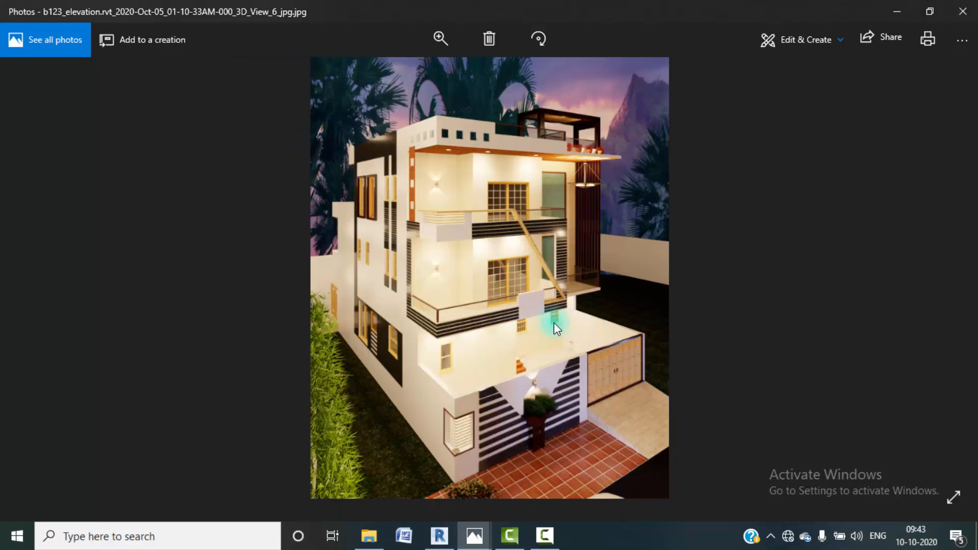
{"action": "left_click", "coordinate": [897, 11]}
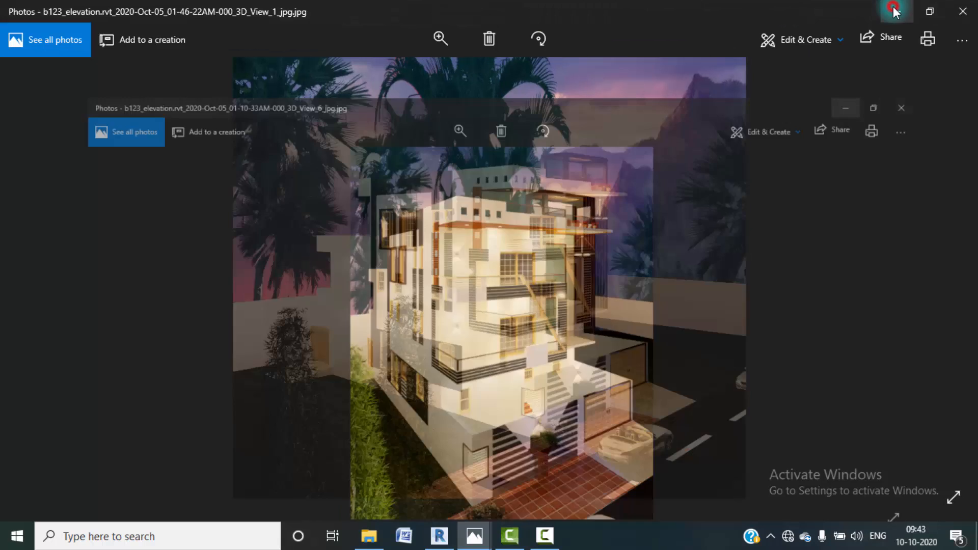
{"action": "left_click", "coordinate": [897, 11]}
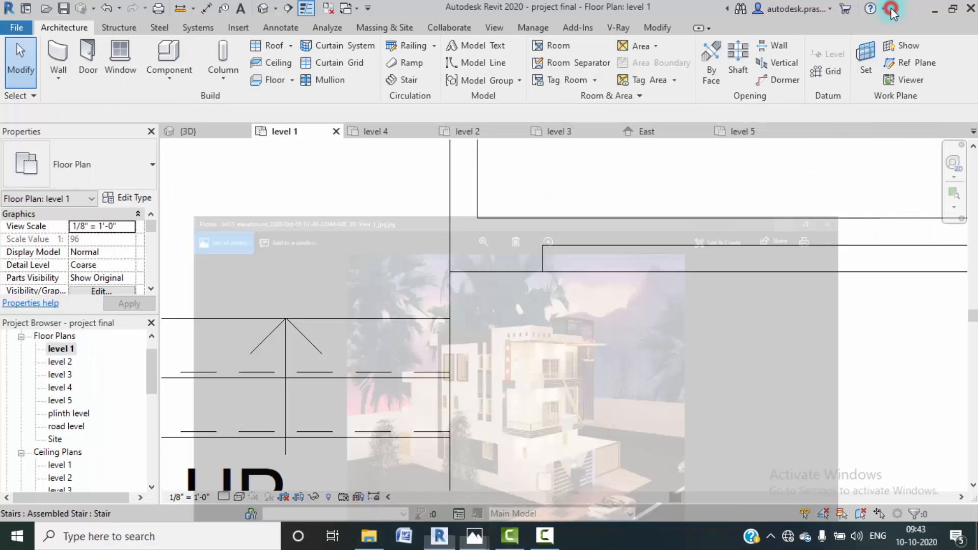
- Show the imported drawings B123 G1.dwg, B123 G1.dwg (2) and B123 G1.dwg (3) in the level 1 floor plan
{"action": "scroll", "coordinate": [459, 405], "scroll_direction": "down", "scroll_amount": 5}
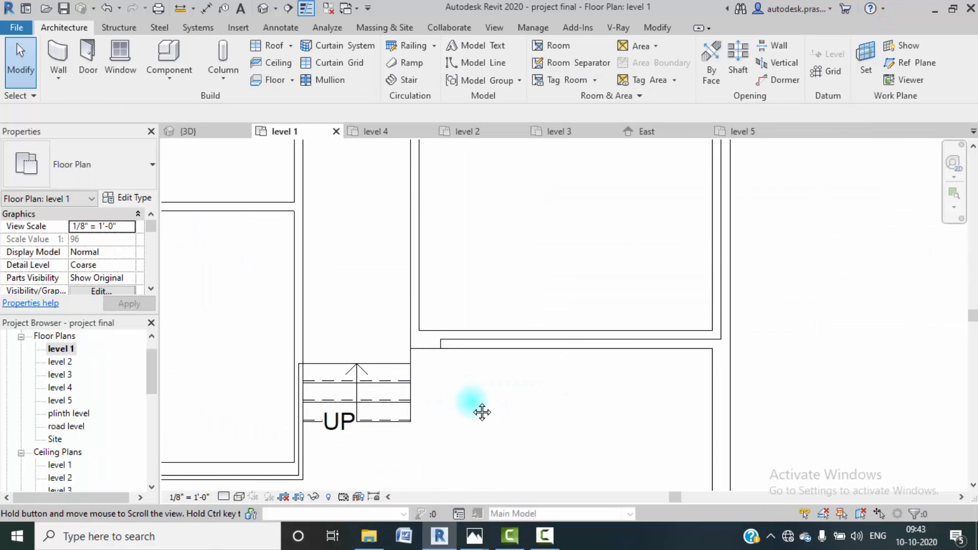
{"action": "middle_click_drag", "start_coordinate": [461, 384], "coordinate": [493, 329]}
{"action": "scroll", "coordinate": [488, 295], "scroll_direction": "down", "scroll_amount": 1}
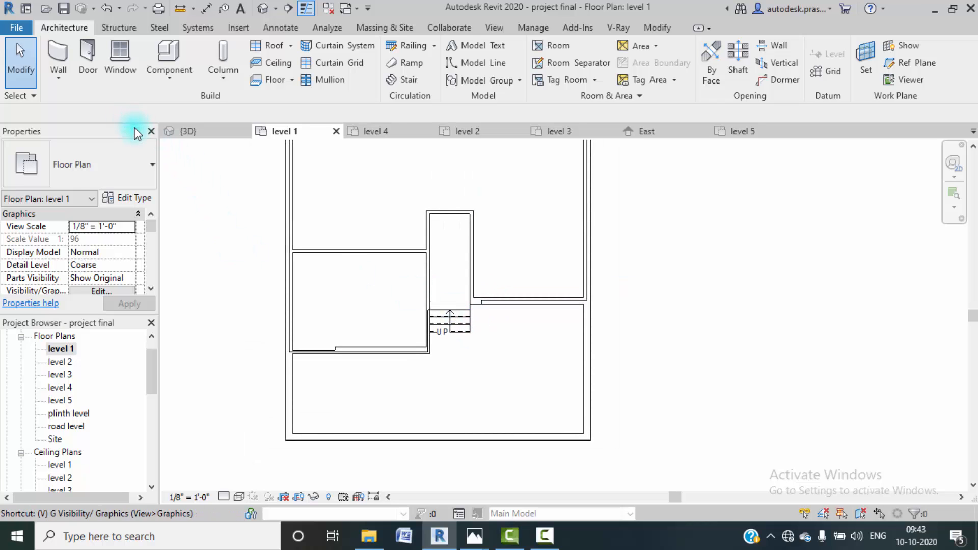
{"action": "key", "text": "v"}
{"action": "key", "text": "v"}
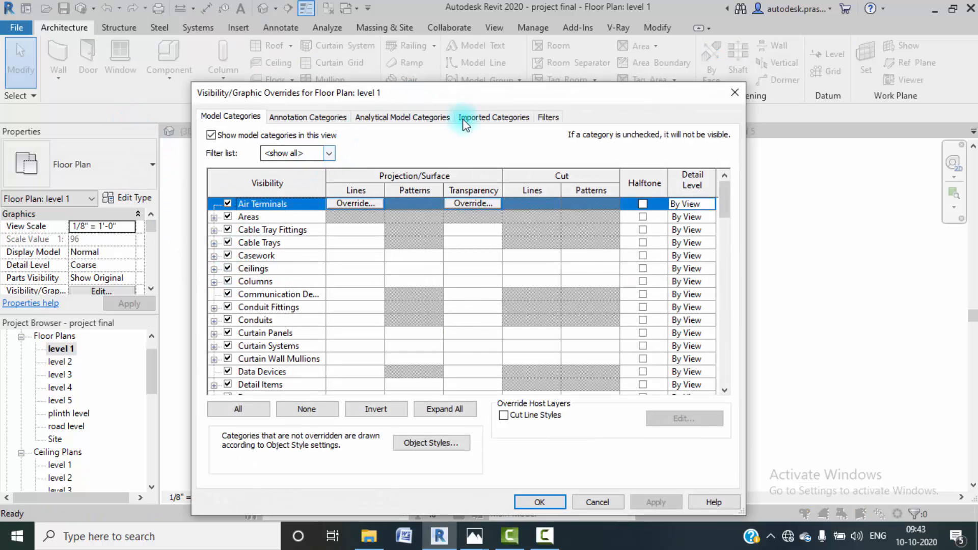
{"action": "left_click", "coordinate": [465, 118]}
{"action": "left_click", "coordinate": [228, 194]}
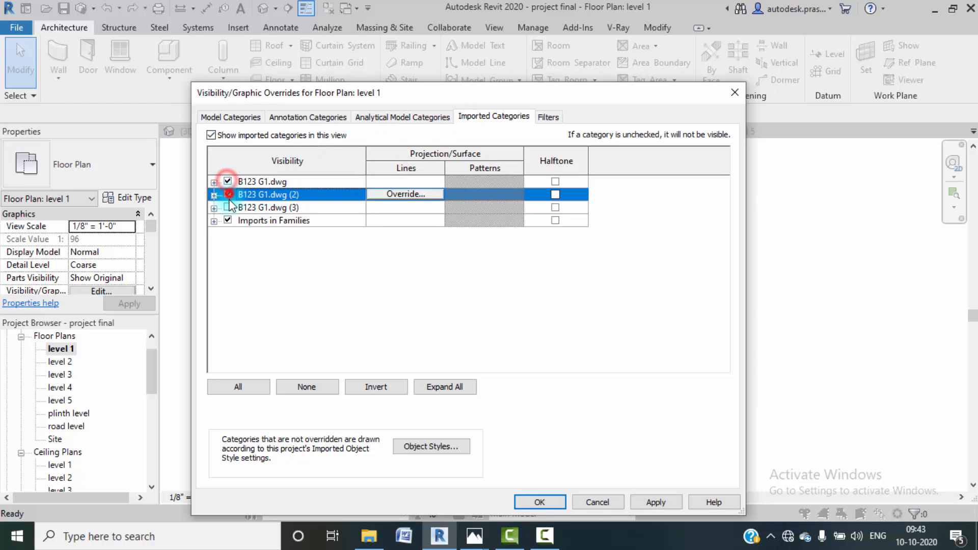
{"action": "left_click", "coordinate": [228, 207]}
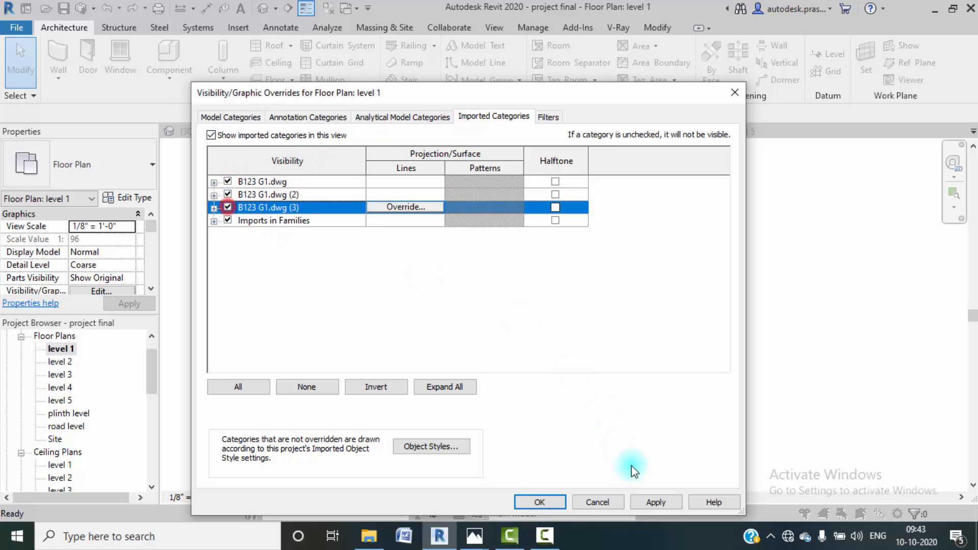
{"action": "left_click", "coordinate": [635, 501]}
{"action": "left_click", "coordinate": [540, 503]}
{"action": "scroll", "coordinate": [528, 359], "scroll_direction": "up", "scroll_amount": 2}
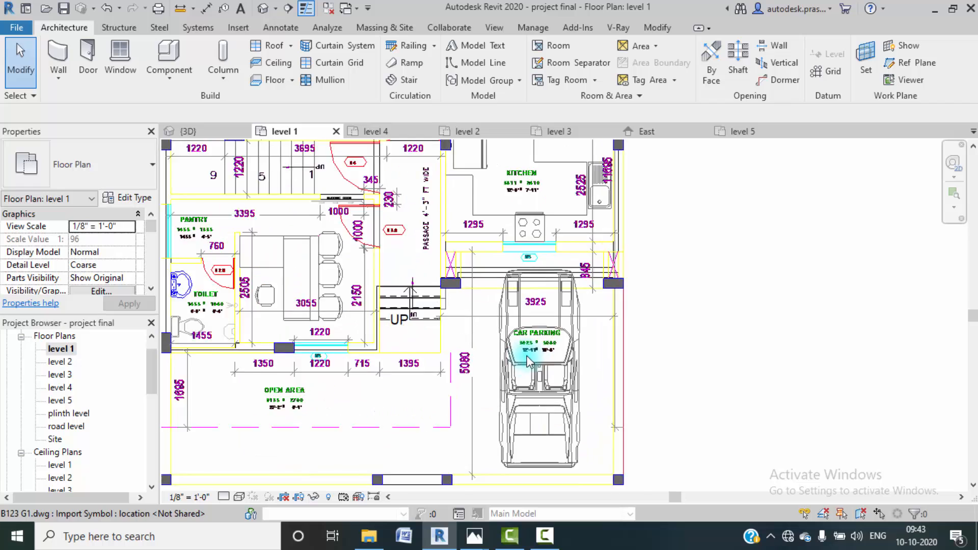
{"action": "scroll", "coordinate": [528, 359], "scroll_direction": "up", "scroll_amount": 1}
{"action": "middle_click_drag", "start_coordinate": [528, 360], "coordinate": [563, 347]}
{"action": "middle_click_drag", "start_coordinate": [441, 358], "coordinate": [511, 343]}
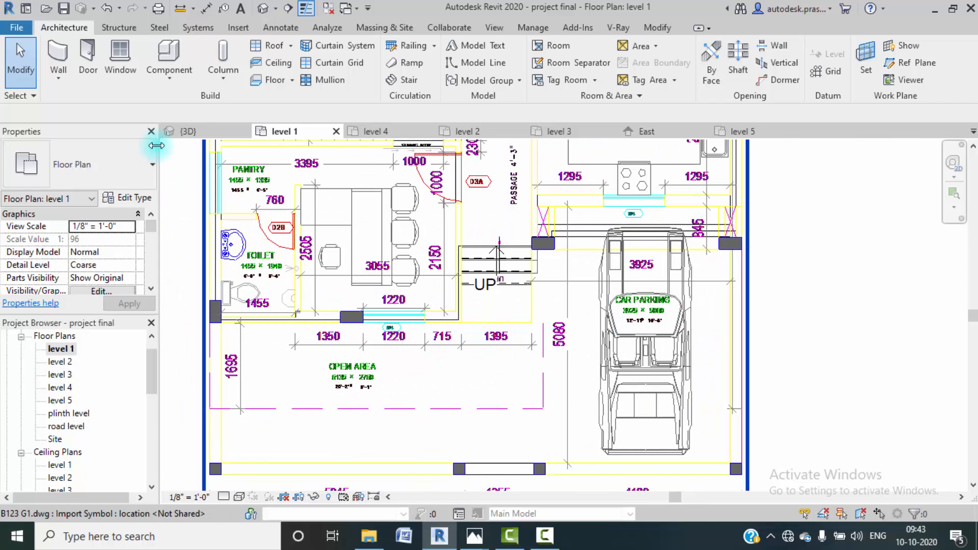
- Load the DOOR ARC family from the project final folder on the Desktop, overwriting the existing version
{"action": "left_click", "coordinate": [238, 27]}
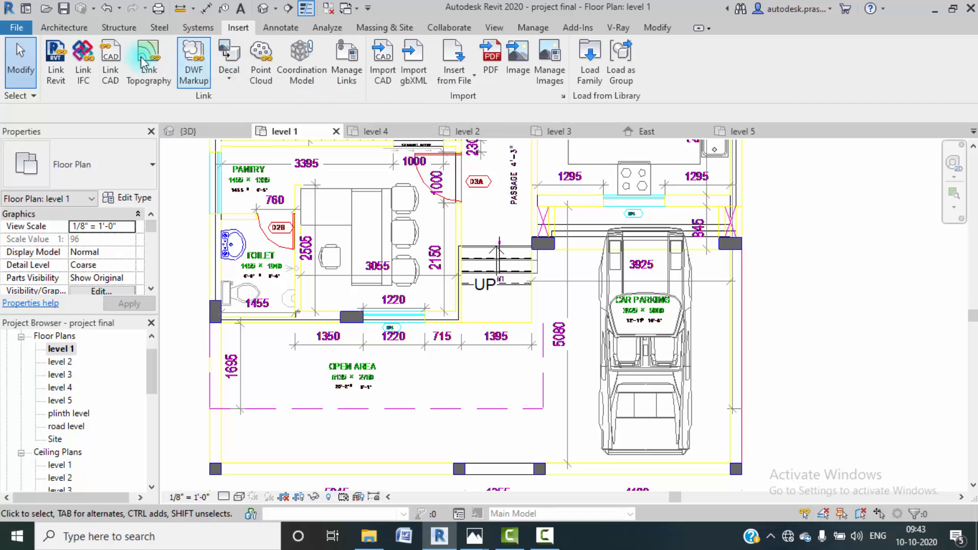
{"action": "left_click", "coordinate": [579, 60]}
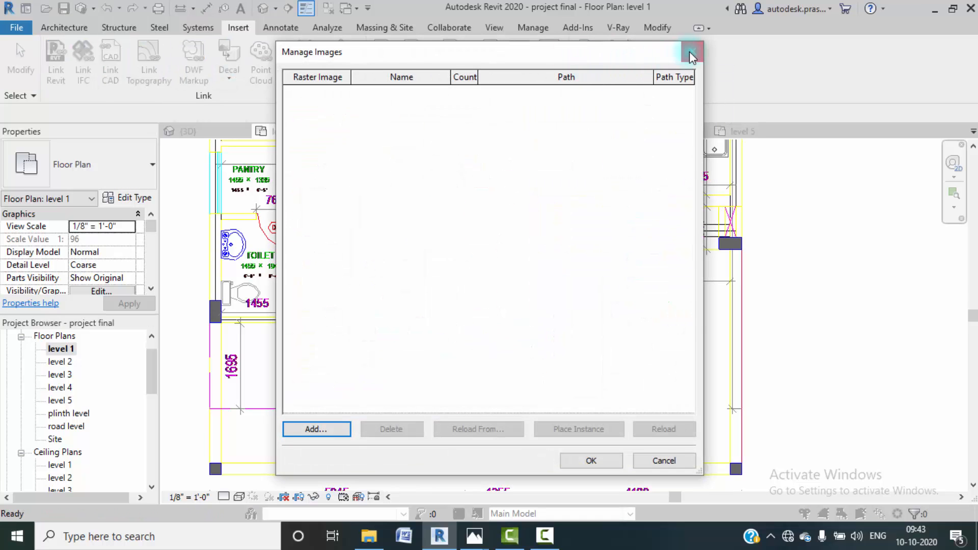
{"action": "left_click", "coordinate": [691, 53]}
{"action": "left_click", "coordinate": [594, 82]}
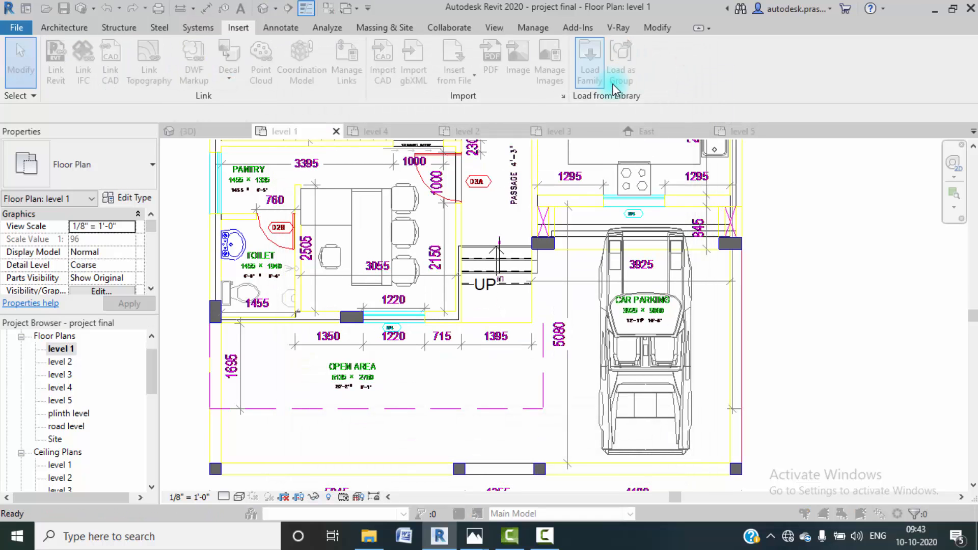
{"action": "left_click", "coordinate": [145, 118]}
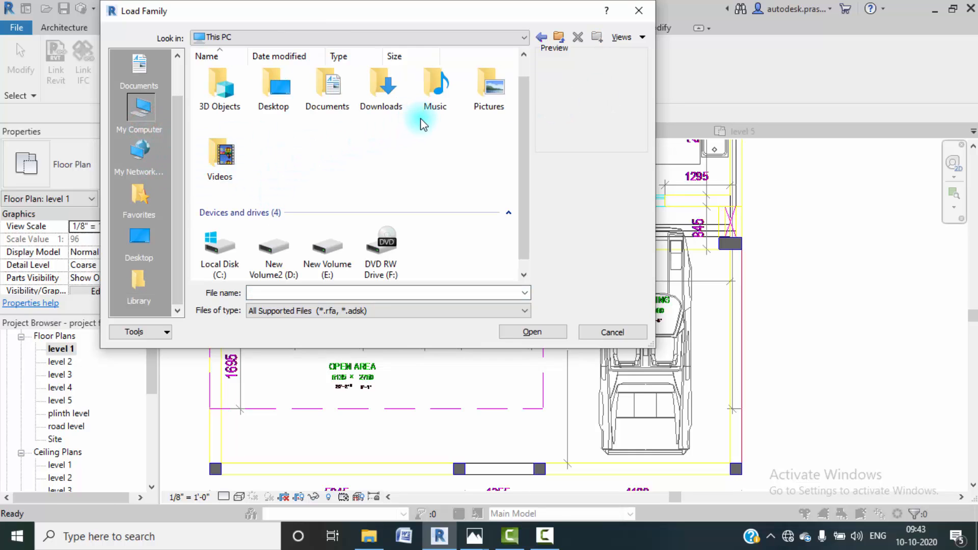
{"action": "scroll", "coordinate": [335, 146], "scroll_direction": "down", "scroll_amount": 1}
{"action": "double_click", "coordinate": [288, 95]}
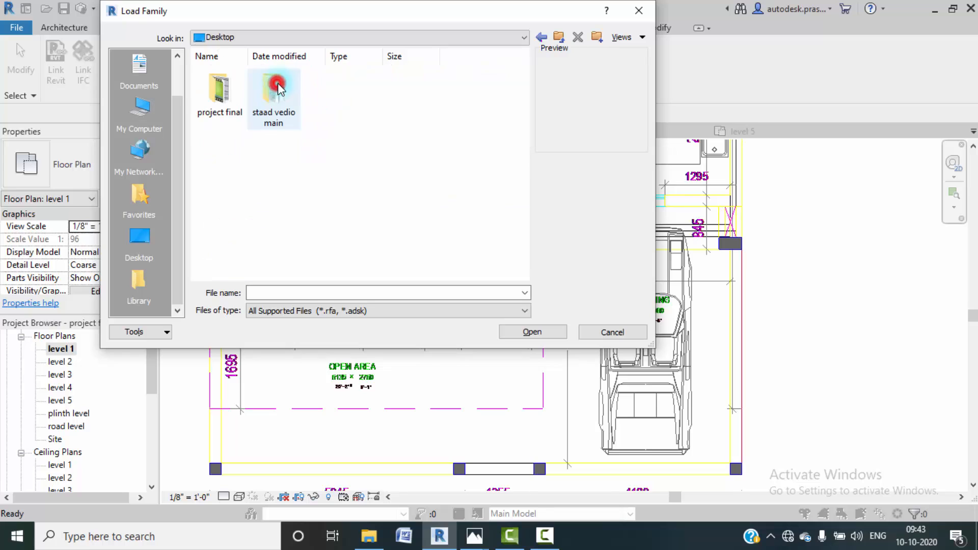
{"action": "double_click", "coordinate": [207, 109]}
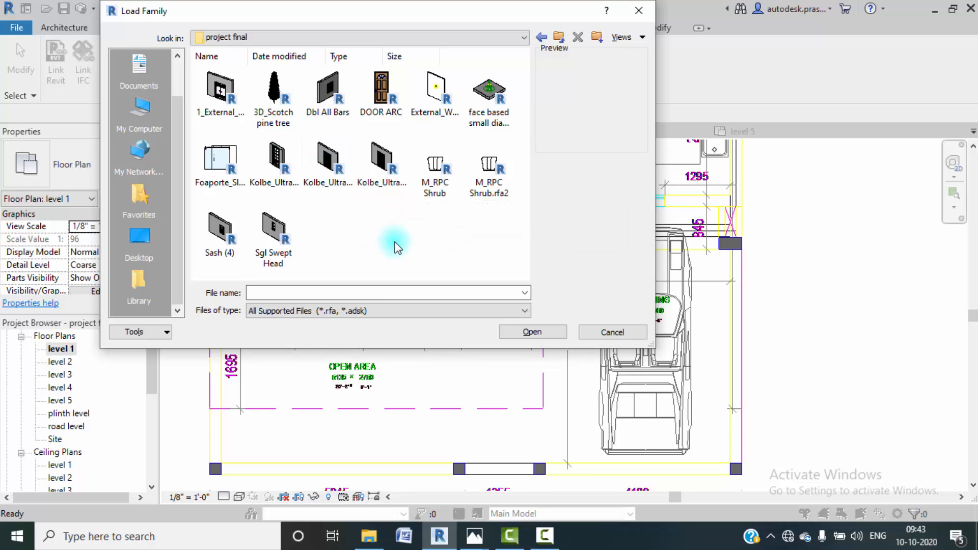
{"action": "left_click", "coordinate": [631, 36]}
{"action": "left_click", "coordinate": [638, 88]}
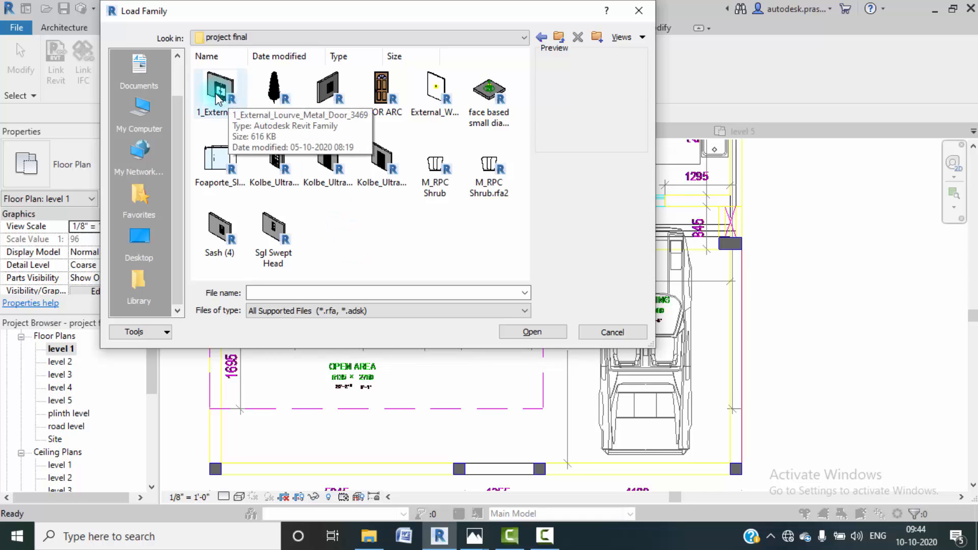
{"action": "left_click", "coordinate": [377, 94]}
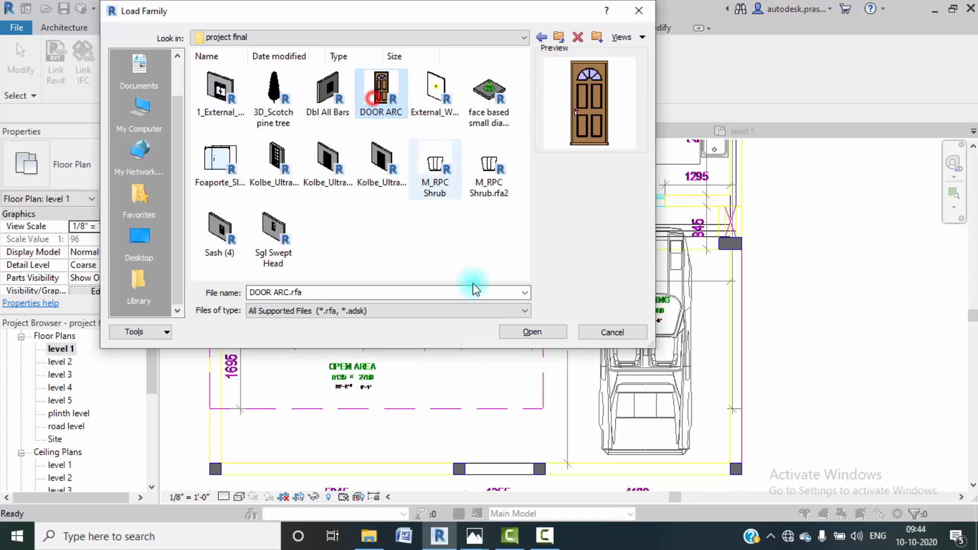
{"action": "left_click", "coordinate": [535, 332]}
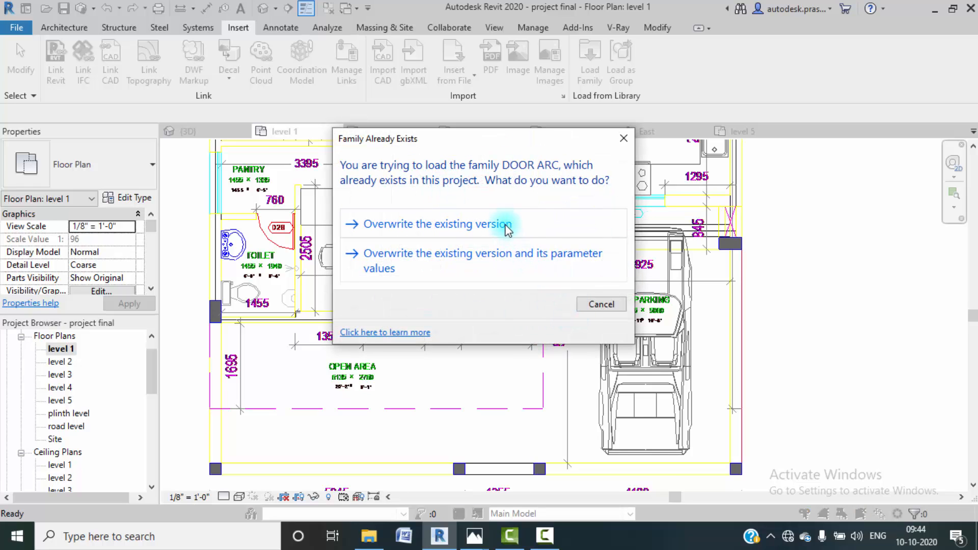
{"action": "left_click", "coordinate": [505, 225]}
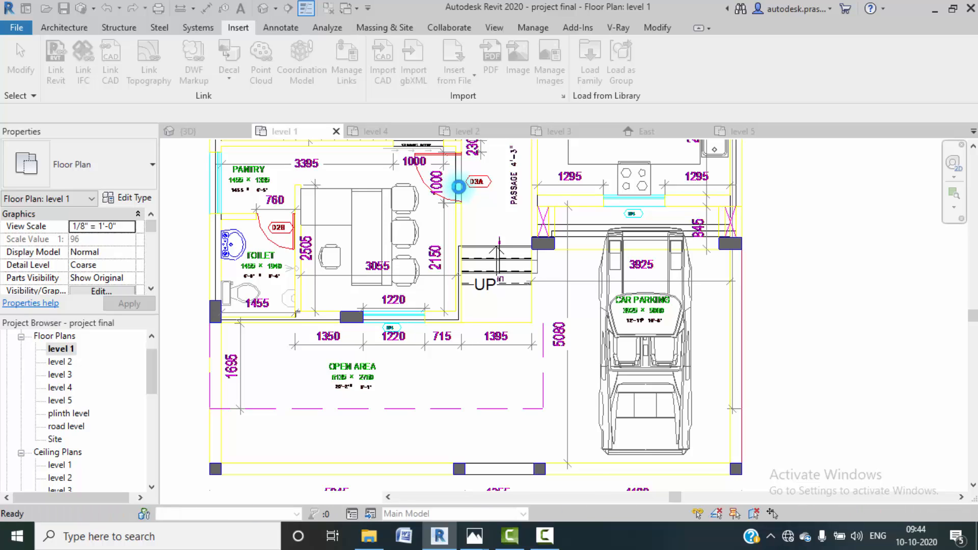
- Place two DOOR ARC 910 x 2110mm doors in the passage wall at the imported plan's D4 and D3A openings
{"action": "middle_click_drag", "start_coordinate": [483, 240], "coordinate": [494, 316]}
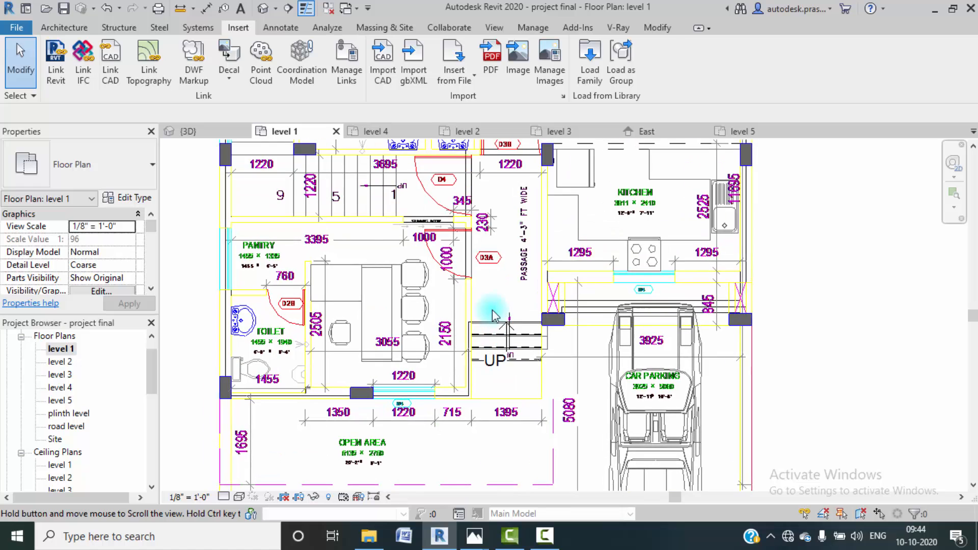
{"action": "left_click", "coordinate": [64, 28]}
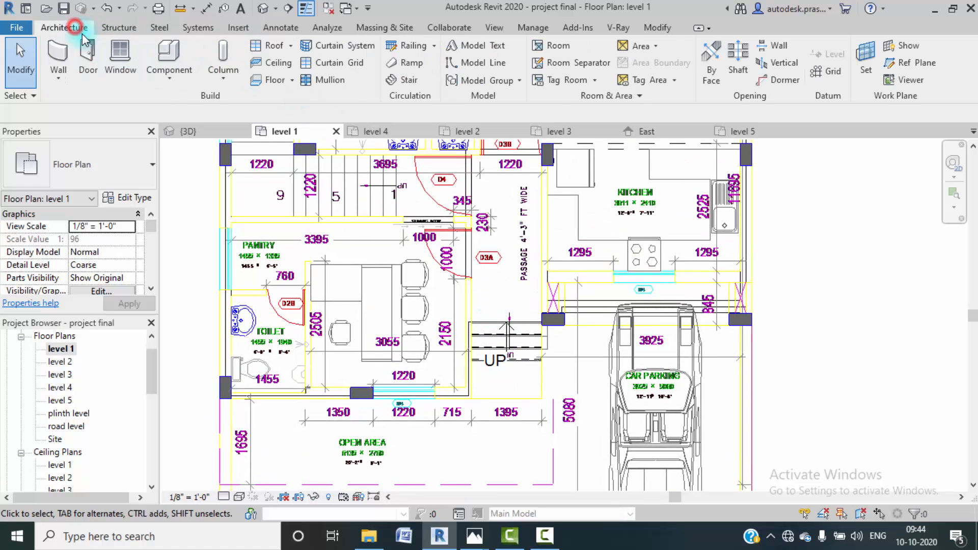
{"action": "left_click", "coordinate": [87, 51]}
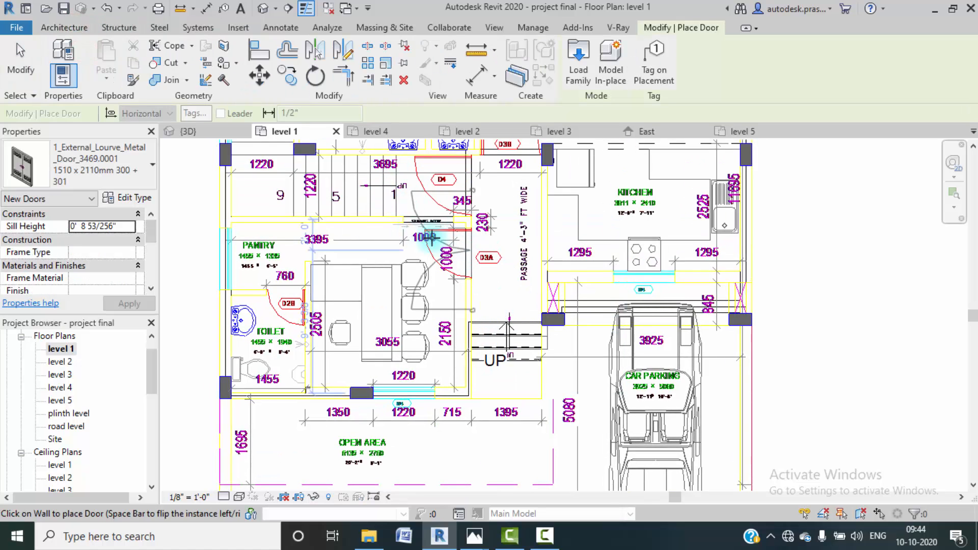
{"action": "left_click", "coordinate": [139, 175]}
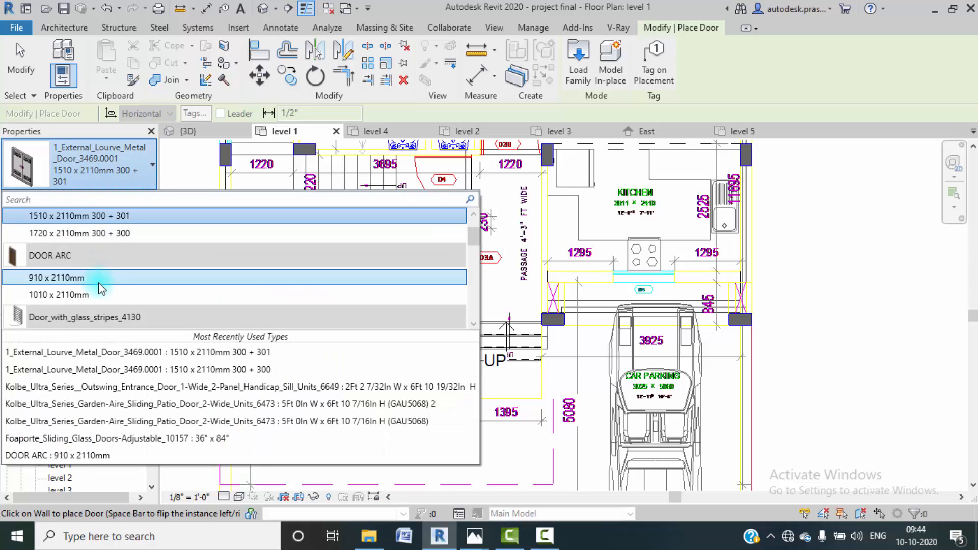
{"action": "left_click", "coordinate": [71, 280]}
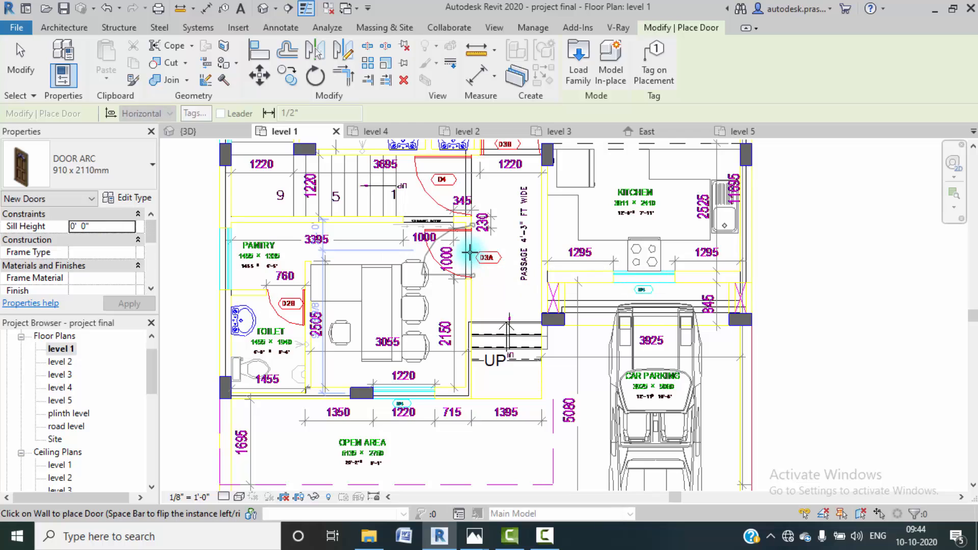
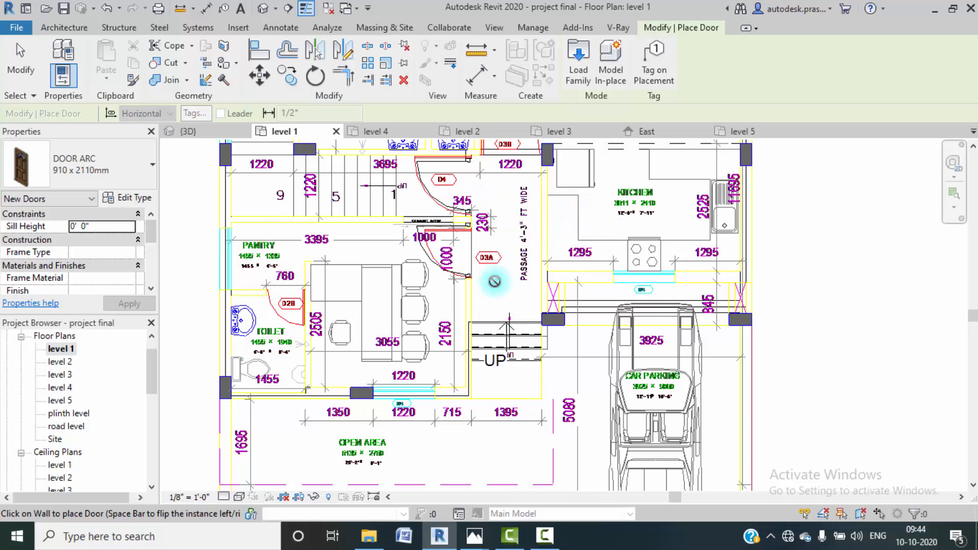
- Browse the available door types and choose 1_External_Lourve_Metal_Door_3469.0001, 1510 x 2110mm 300 + 300, for placement
{"action": "scroll", "coordinate": [494, 281], "scroll_direction": "down", "scroll_amount": 3}
{"action": "left_click", "coordinate": [127, 168]}
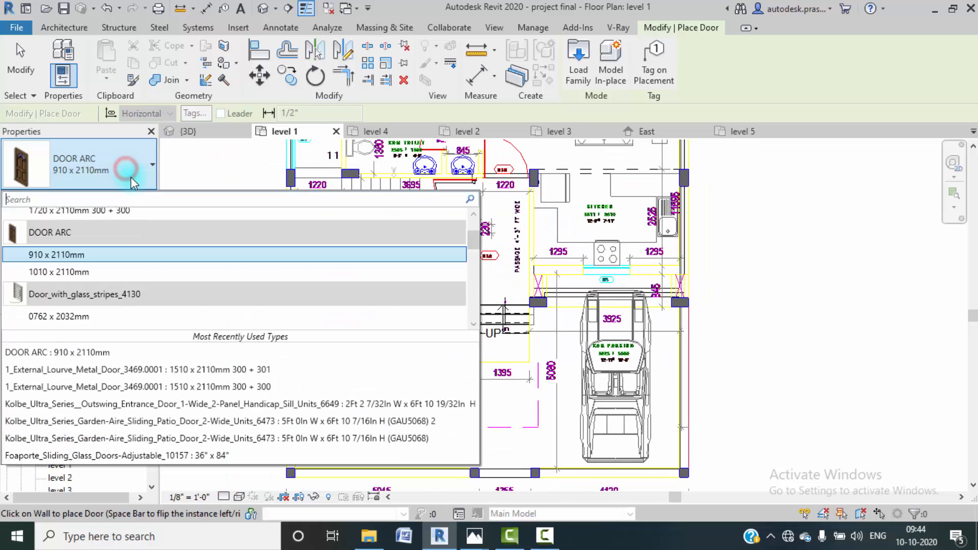
{"action": "scroll", "coordinate": [164, 305], "scroll_direction": "down", "scroll_amount": 5}
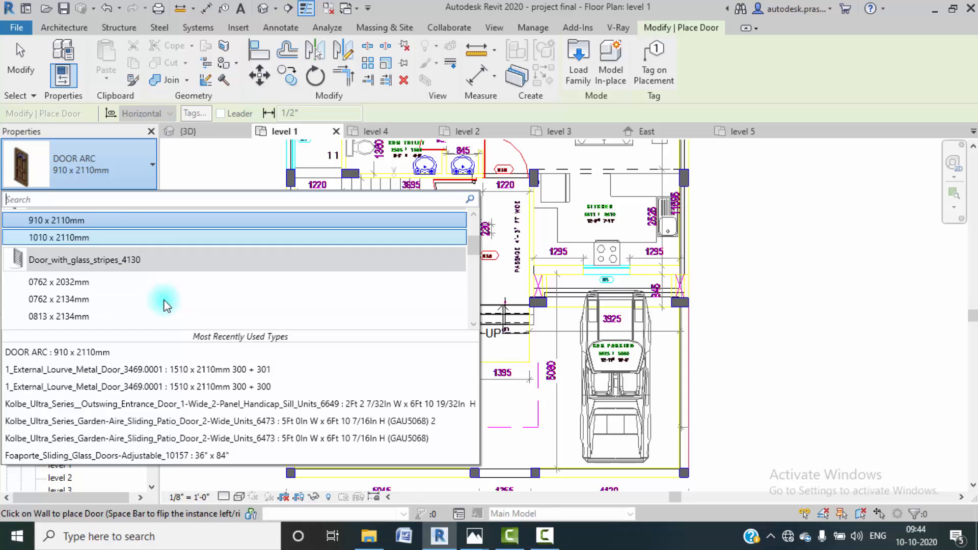
{"action": "scroll", "coordinate": [164, 302], "scroll_direction": "down", "scroll_amount": 3}
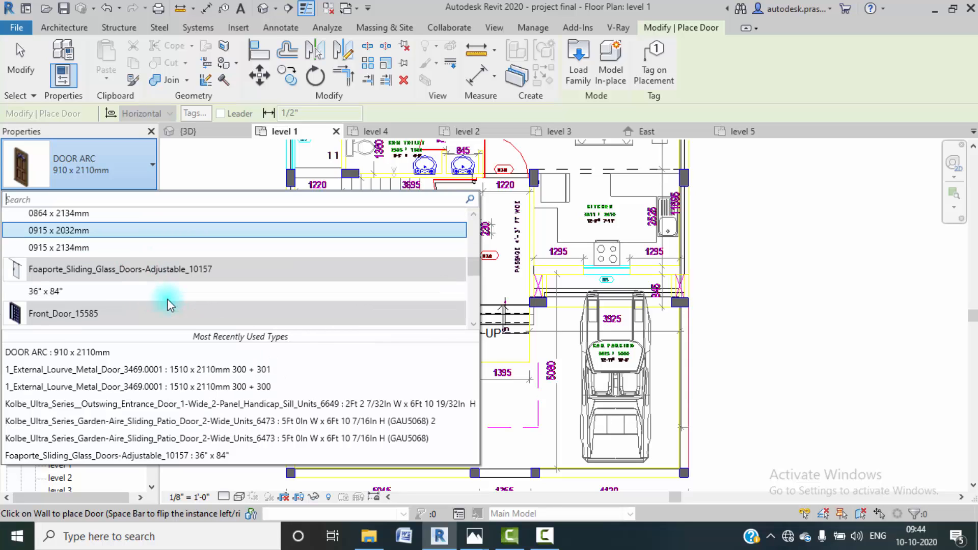
{"action": "scroll", "coordinate": [167, 304], "scroll_direction": "down", "scroll_amount": 3}
{"action": "scroll", "coordinate": [170, 305], "scroll_direction": "down", "scroll_amount": 1}
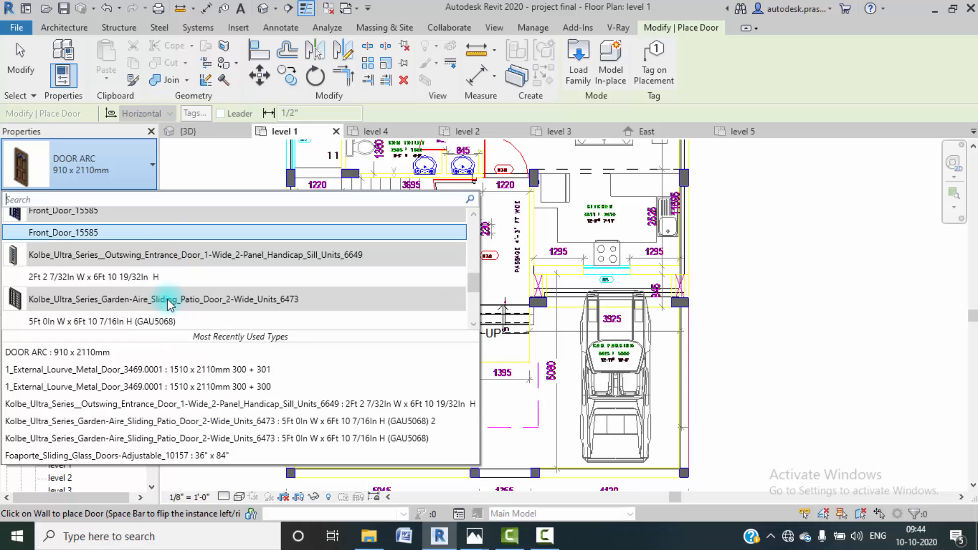
{"action": "mouse_move", "coordinate": [173, 304]}
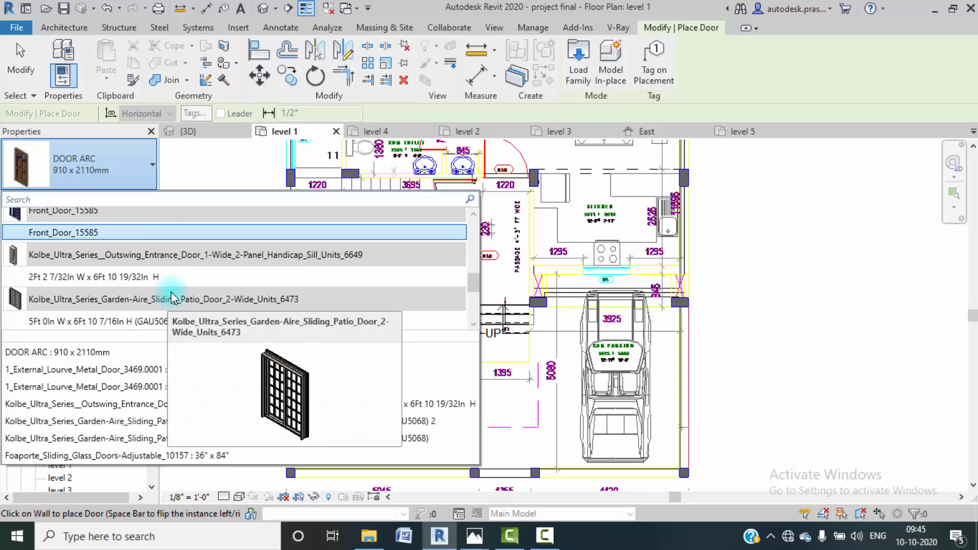
{"action": "mouse_move", "coordinate": [153, 279]}
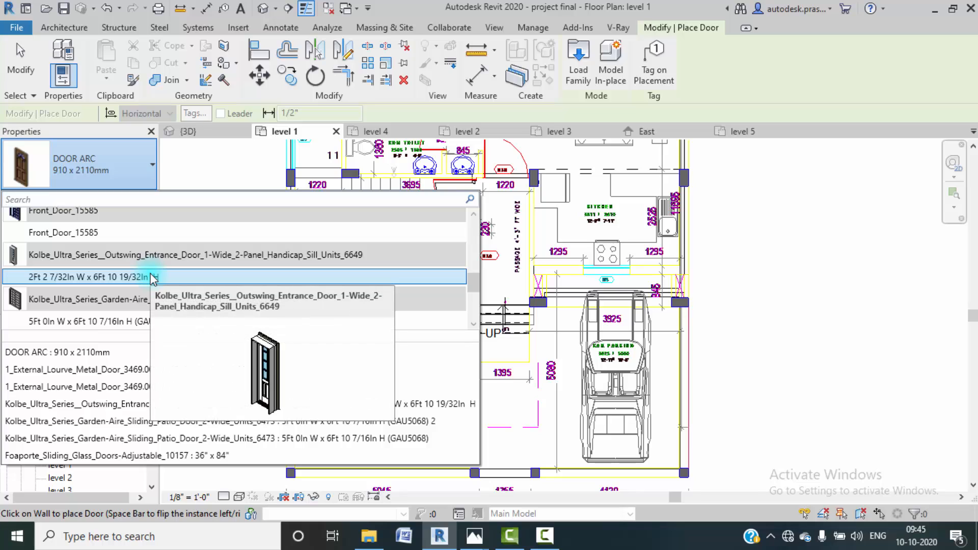
{"action": "scroll", "coordinate": [152, 279], "scroll_direction": "down", "scroll_amount": 4}
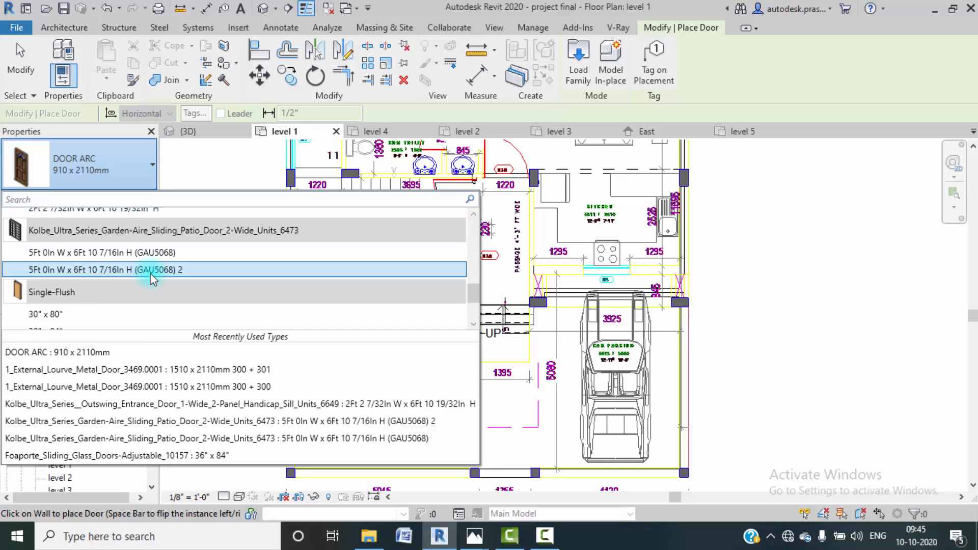
{"action": "scroll", "coordinate": [153, 280], "scroll_direction": "up", "scroll_amount": 5}
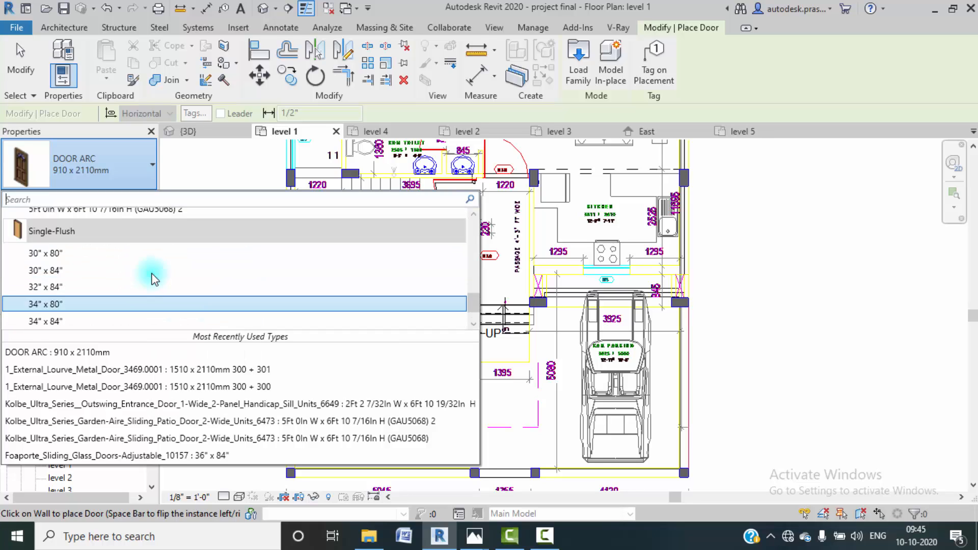
{"action": "scroll", "coordinate": [153, 278], "scroll_direction": "up", "scroll_amount": 5}
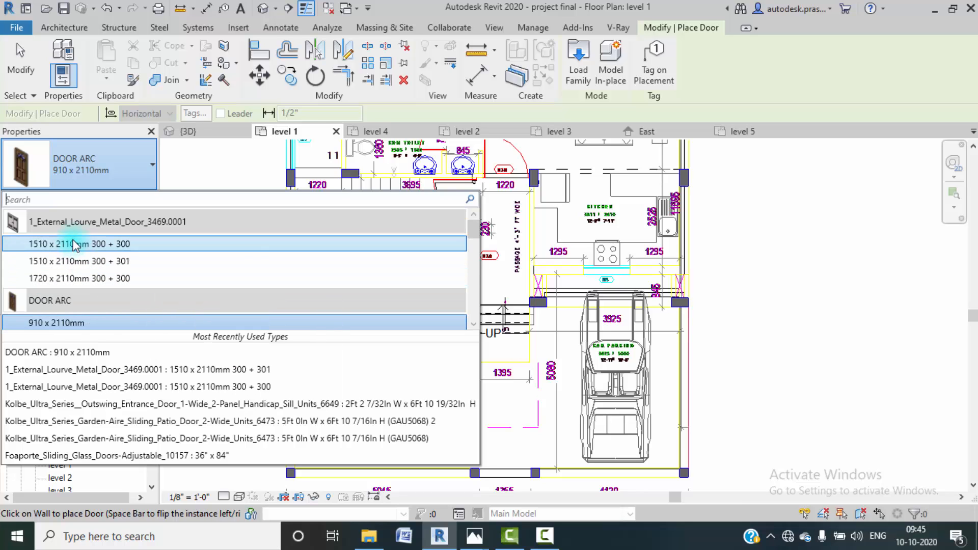
{"action": "left_click", "coordinate": [83, 244]}
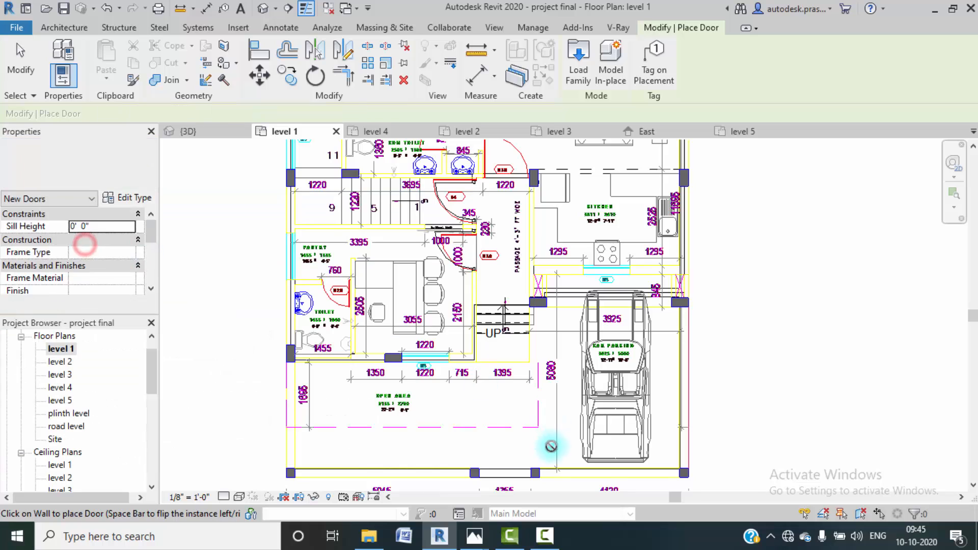
- Place the double-leaf louvre metal door as a gate in the front boundary wall at the car-parking opening
{"action": "scroll", "coordinate": [558, 308], "scroll_direction": "down", "scroll_amount": 1}
{"action": "middle_click_drag", "start_coordinate": [558, 307], "coordinate": [501, 188]}
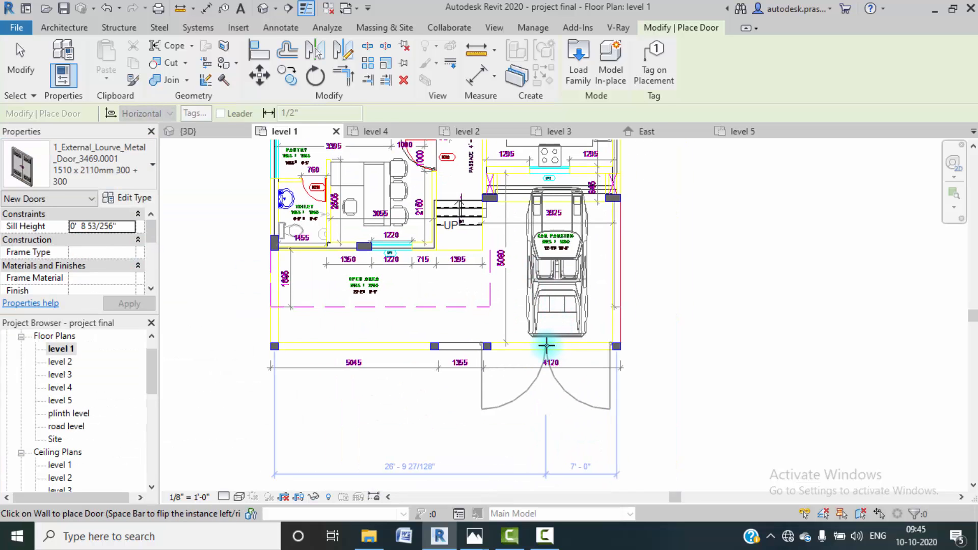
{"action": "scroll", "coordinate": [546, 346], "scroll_direction": "up", "scroll_amount": 2}
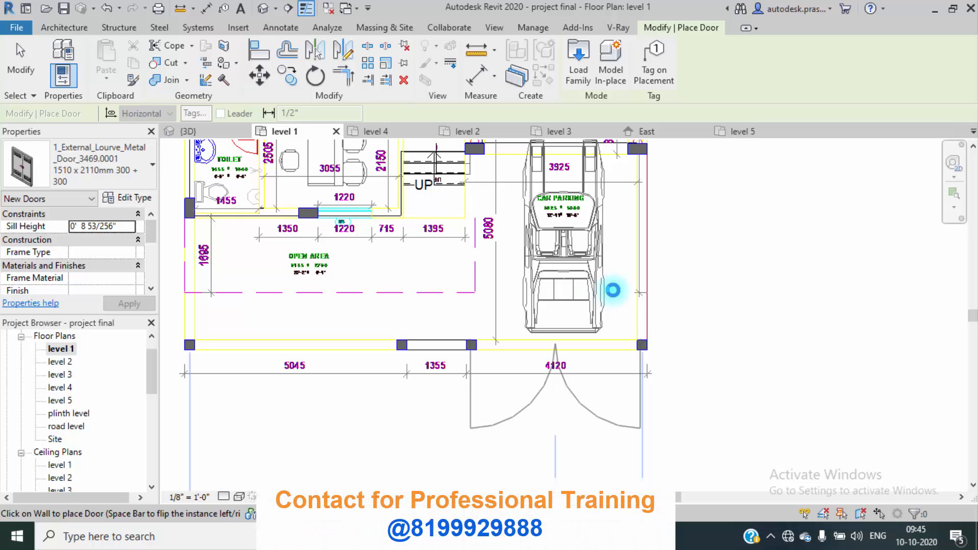
{"action": "left_click", "coordinate": [613, 290]}
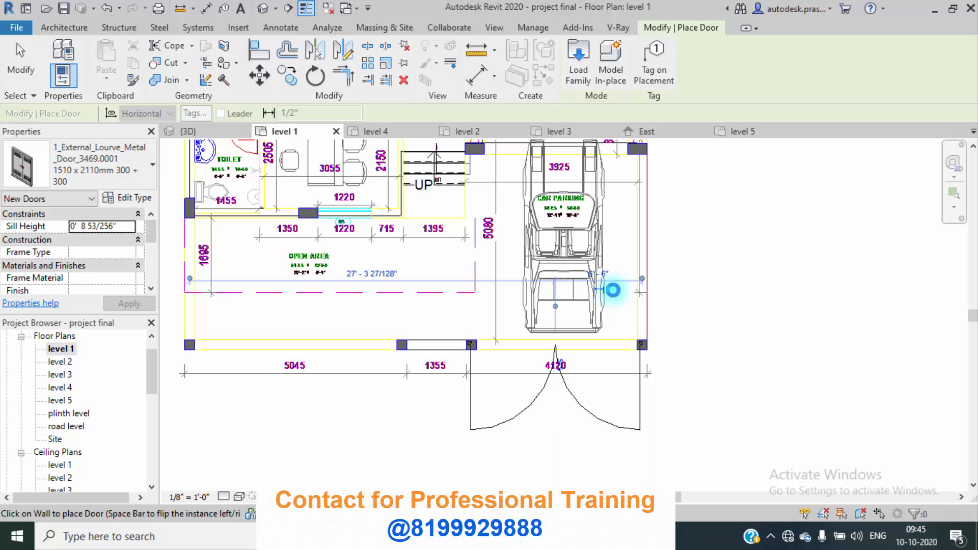
{"action": "key", "text": "Escape"}
{"action": "key", "text": "Escape"}
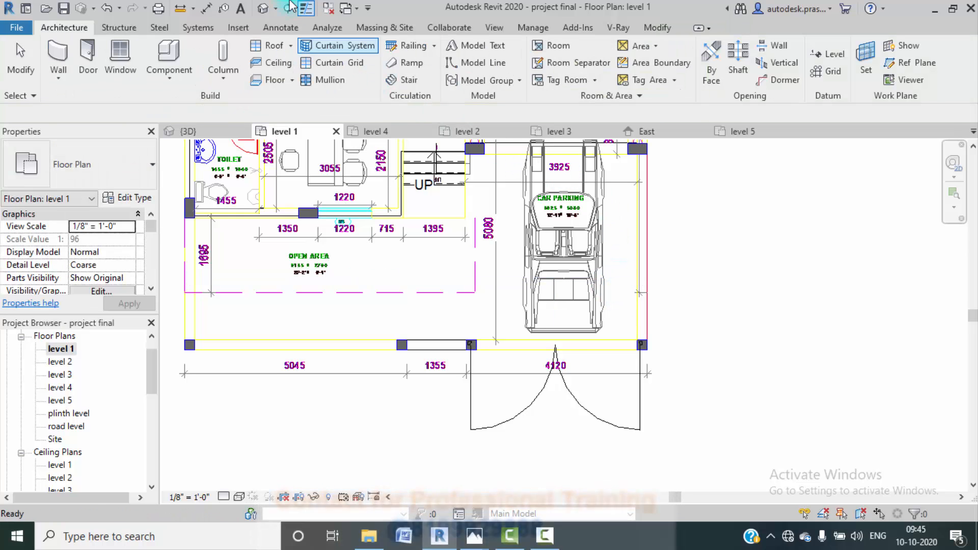
- Set the car-parking gate's sill height to 0' 0" in the 3D view and inspect it there
{"action": "left_click", "coordinate": [263, 9]}
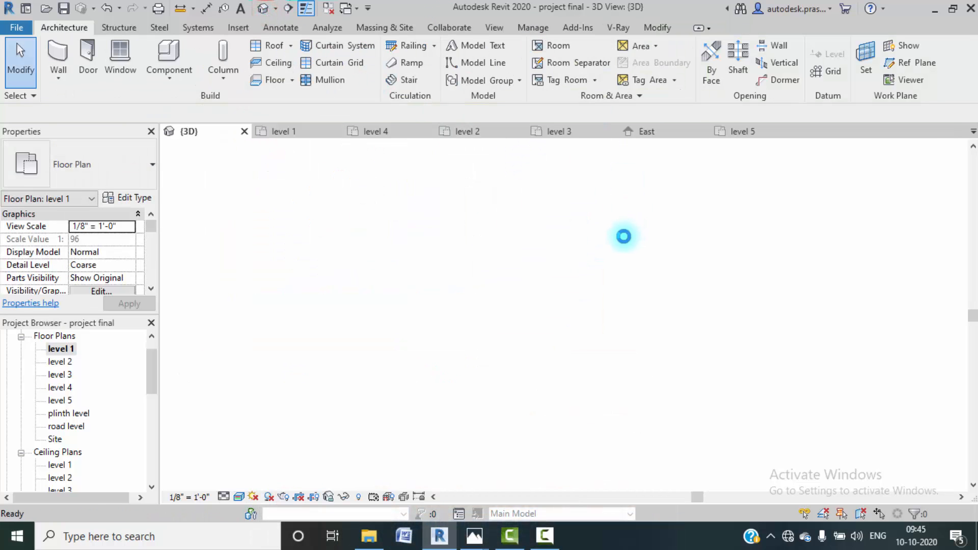
{"action": "scroll", "coordinate": [494, 381], "scroll_direction": "up", "scroll_amount": 10}
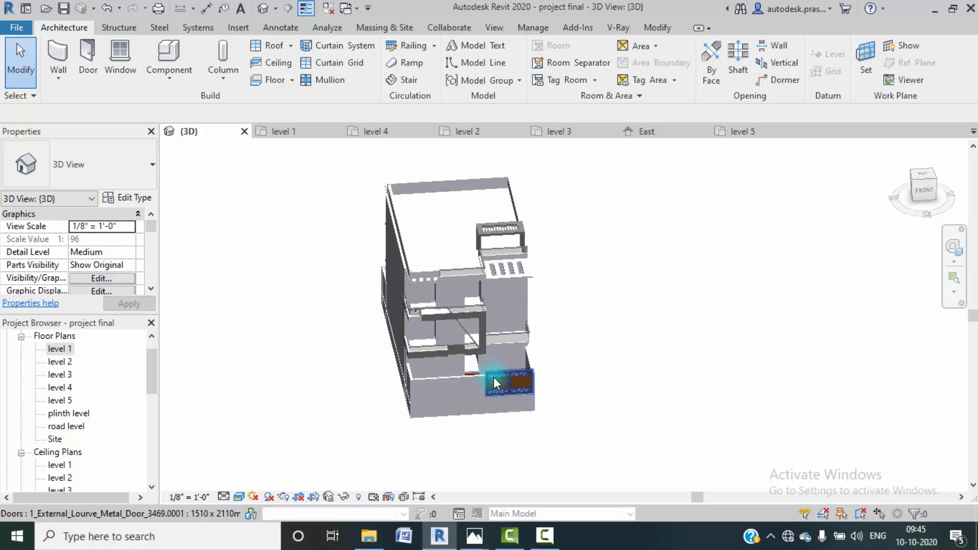
{"action": "scroll", "coordinate": [449, 408], "scroll_direction": "up", "scroll_amount": 1}
{"action": "middle_click_drag", "start_coordinate": [457, 406], "coordinate": [447, 367]}
{"action": "left_click", "coordinate": [544, 388]}
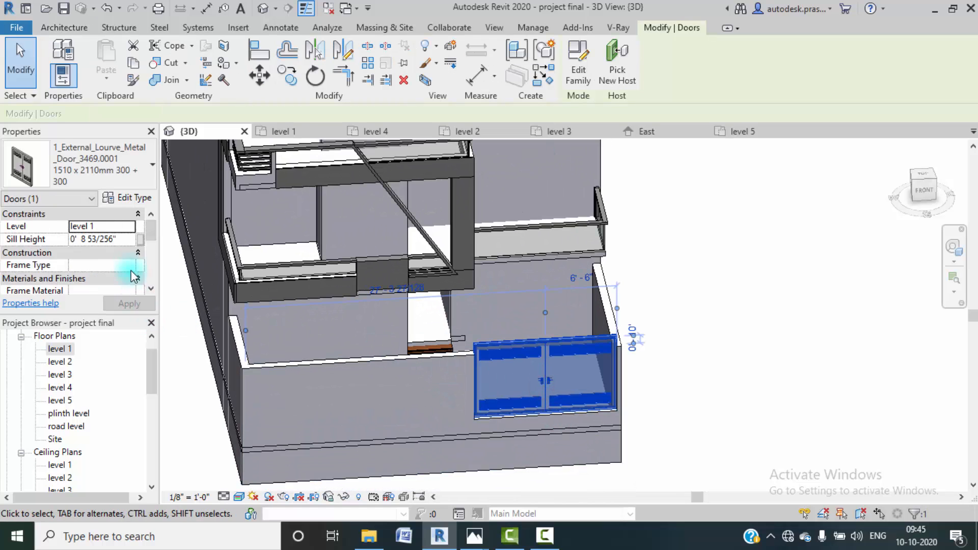
{"action": "type", "text": "0'  0"}
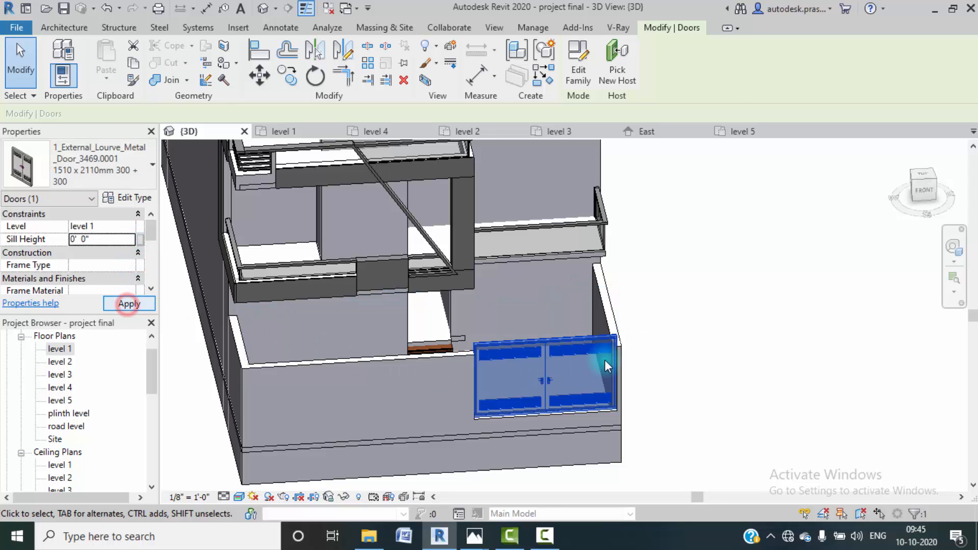
{"action": "left_click", "coordinate": [129, 304]}
{"action": "left_click", "coordinate": [700, 340]}
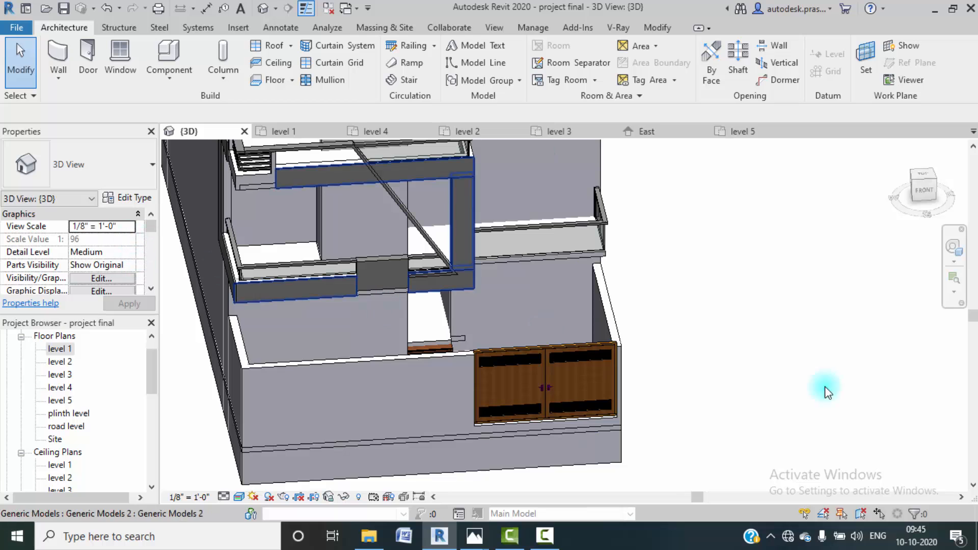
{"action": "middle_click_drag", "start_coordinate": [726, 332], "coordinate": [572, 364], "text": "shift"}
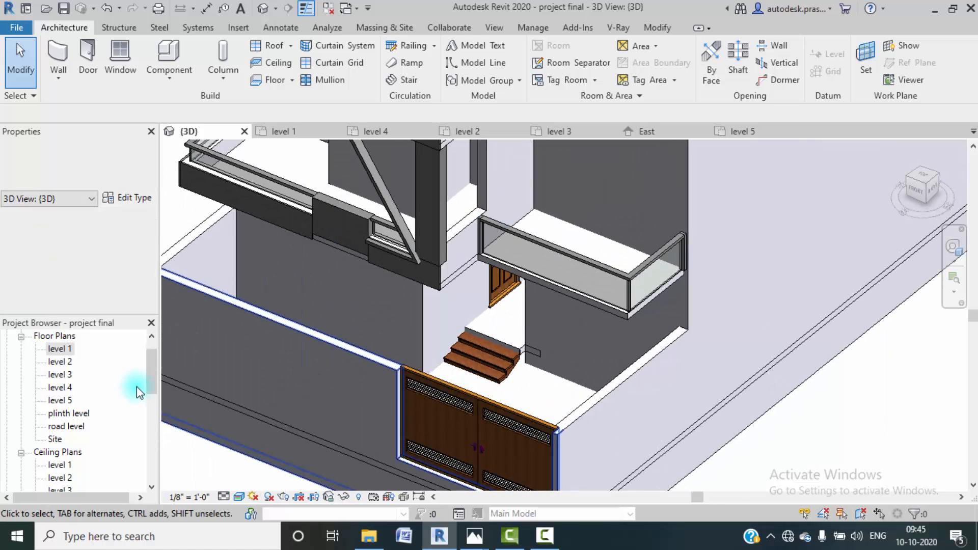
- Start placing a window in the level 1 floor plan with the Sgl Swept Head type
{"action": "double_click", "coordinate": [60, 349]}
{"action": "middle_click_drag", "start_coordinate": [416, 288], "coordinate": [417, 297]}
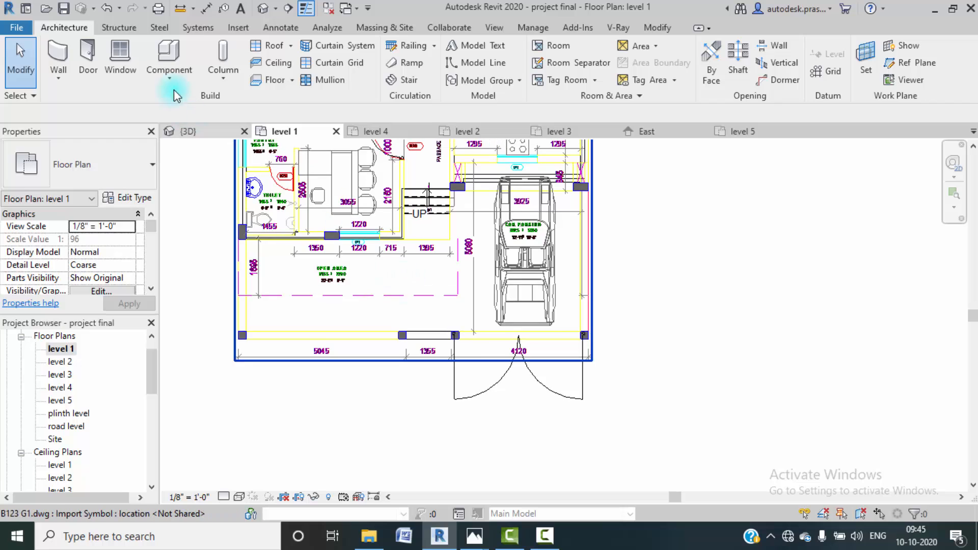
{"action": "left_click", "coordinate": [120, 56]}
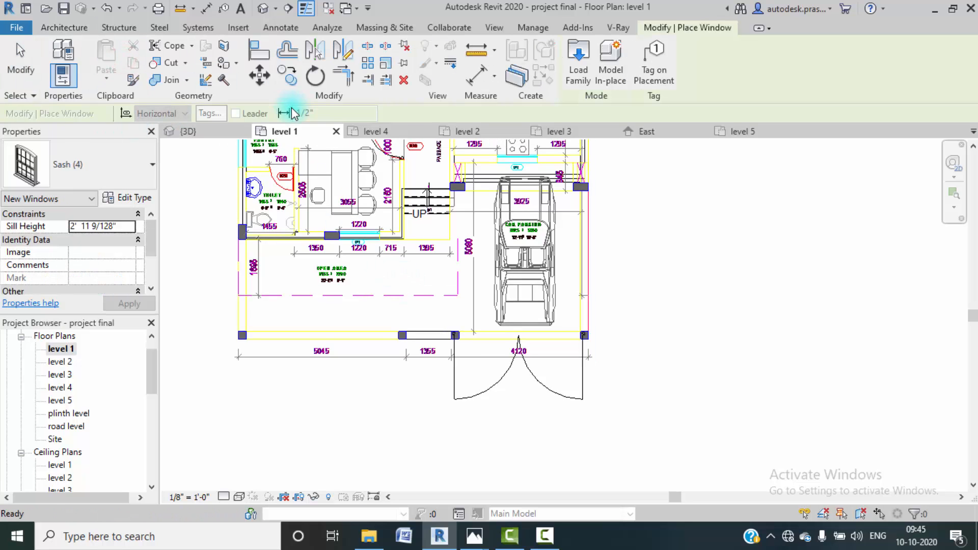
{"action": "left_click", "coordinate": [136, 173]}
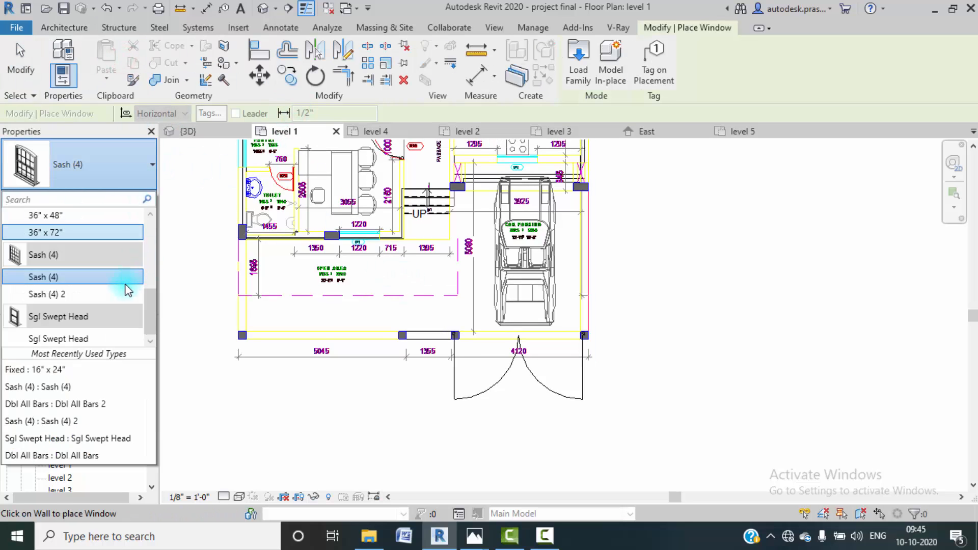
{"action": "left_click", "coordinate": [64, 338]}
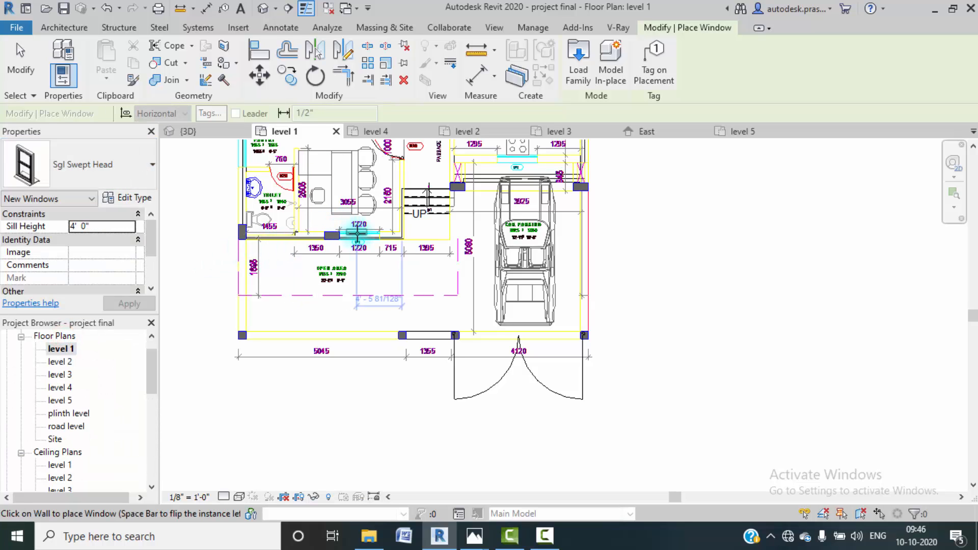
{"action": "left_click", "coordinate": [122, 164]}
{"action": "scroll", "coordinate": [77, 304], "scroll_direction": "up", "scroll_amount": 3}
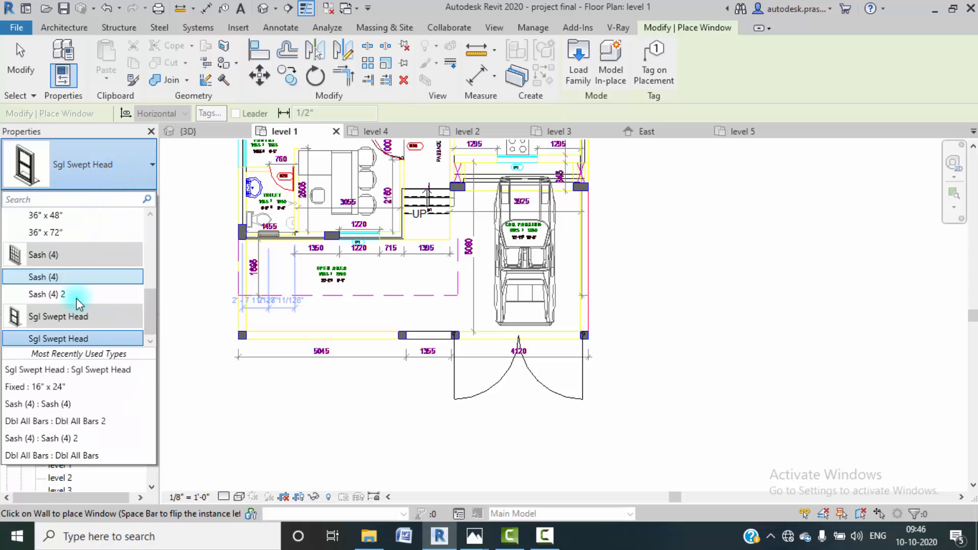
{"action": "left_click", "coordinate": [166, 240]}
- Examine the Sgl Swept Head window's type properties for its width and height
{"action": "left_click", "coordinate": [135, 198]}
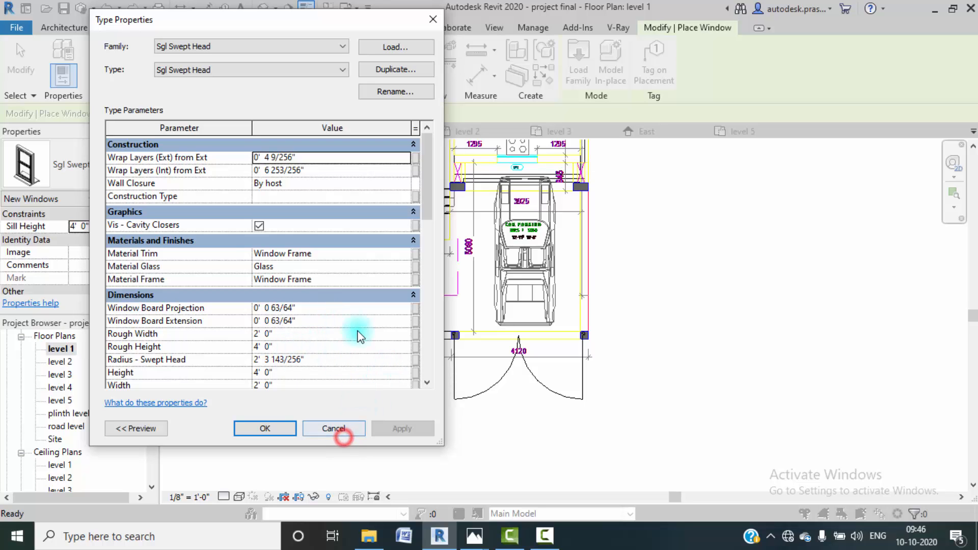
{"action": "left_click", "coordinate": [334, 427]}
{"action": "scroll", "coordinate": [355, 233], "scroll_direction": "up", "scroll_amount": 4}
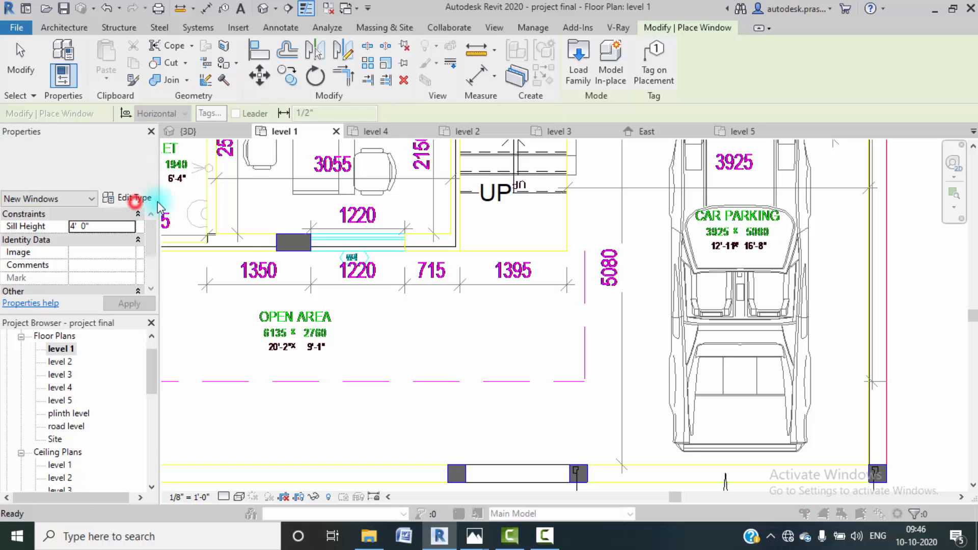
{"action": "left_click", "coordinate": [133, 198]}
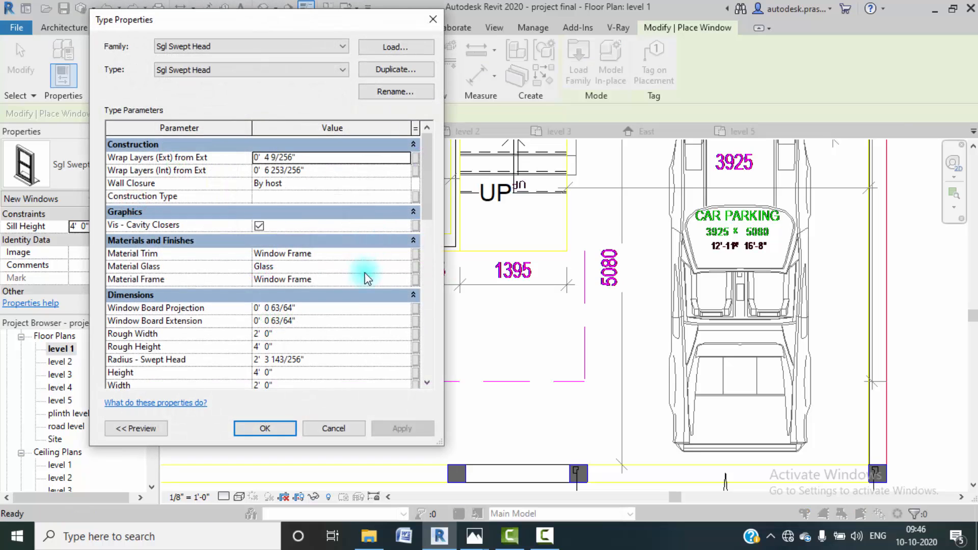
{"action": "left_click", "coordinate": [433, 20]}
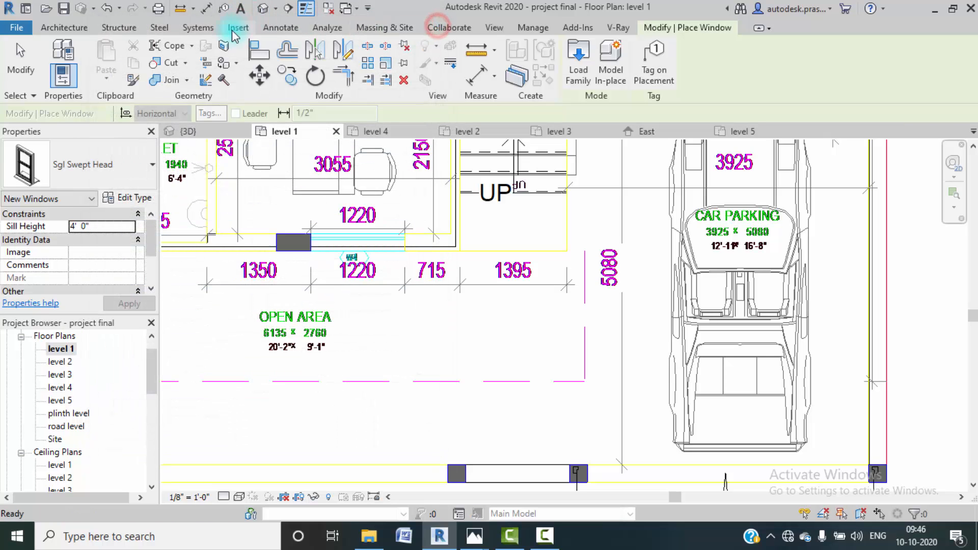
- Measure the width of the imported plan's W4 window opening with an aligned dimension
{"action": "left_click", "coordinate": [64, 64]}
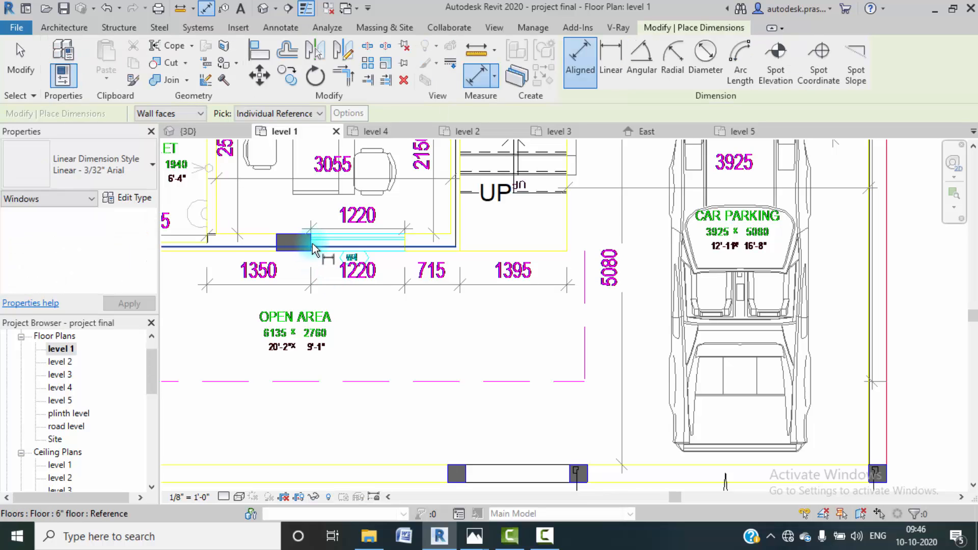
{"action": "scroll", "coordinate": [313, 244], "scroll_direction": "up", "scroll_amount": 4}
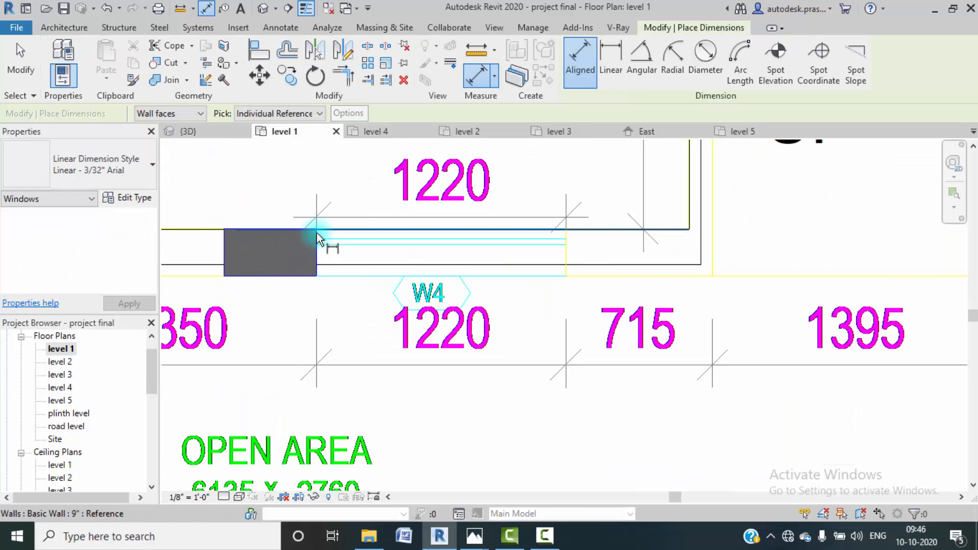
{"action": "scroll", "coordinate": [316, 235], "scroll_direction": "up", "scroll_amount": 3}
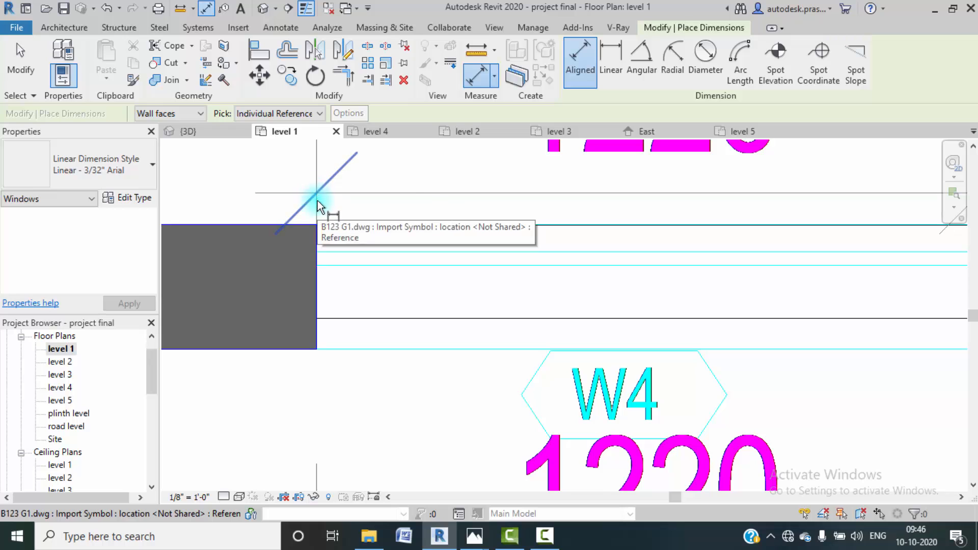
{"action": "left_click", "coordinate": [317, 207]}
{"action": "scroll", "coordinate": [587, 221], "scroll_direction": "down", "scroll_amount": 3}
{"action": "middle_click_drag", "start_coordinate": [587, 221], "coordinate": [422, 239]}
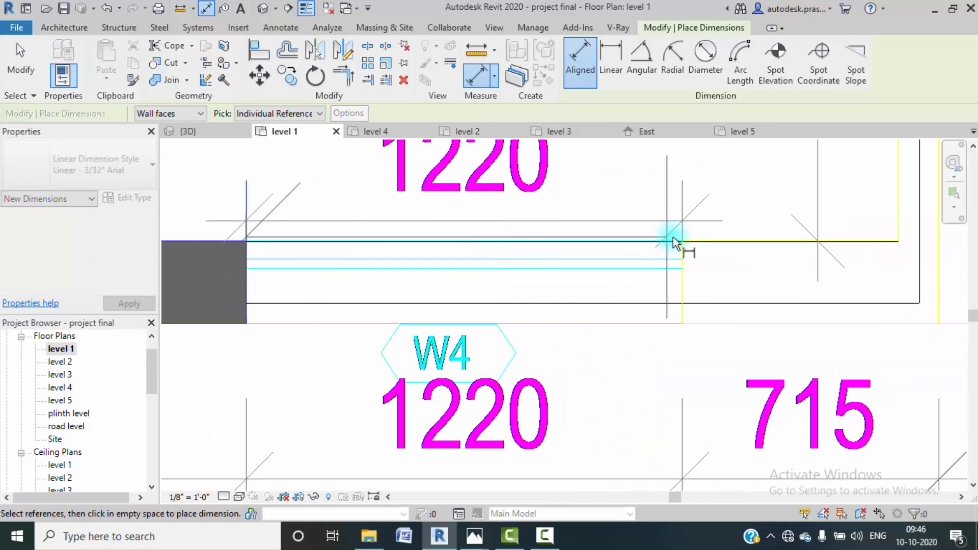
{"action": "left_click", "coordinate": [679, 234]}
{"action": "scroll", "coordinate": [683, 218], "scroll_direction": "down", "scroll_amount": 2}
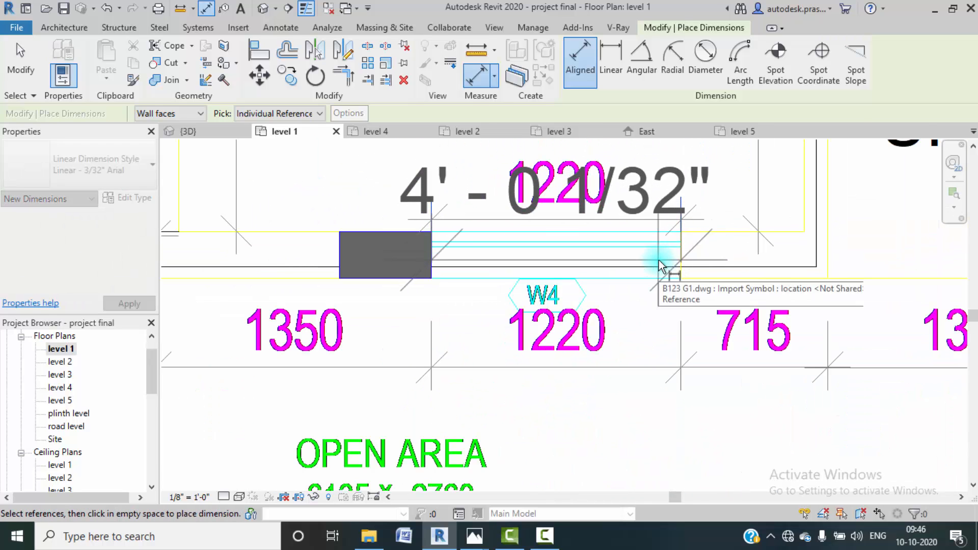
{"action": "key", "text": "Escape"}
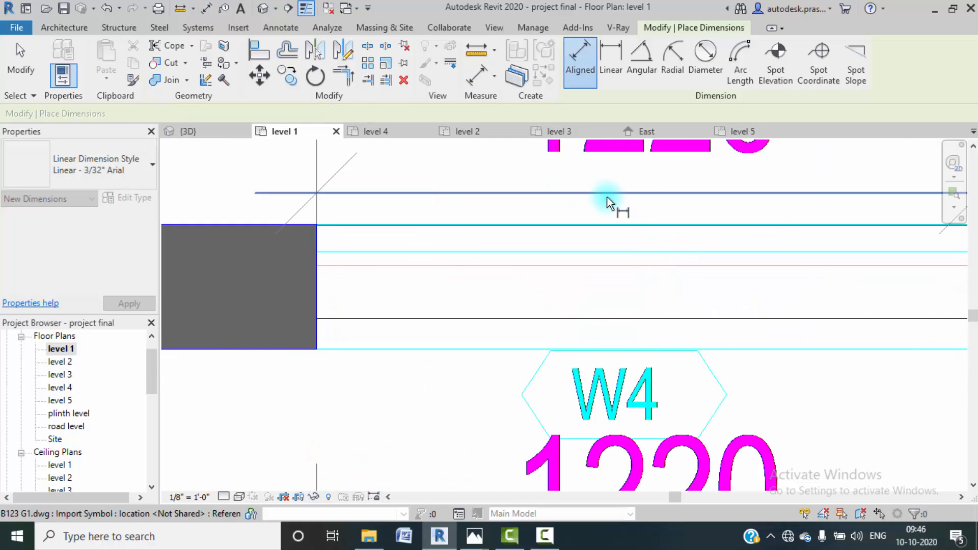
- Restart window placement with the Sgl Swept Head type and widen the type to suit the 1220 mm W4 opening
{"action": "scroll", "coordinate": [609, 199], "scroll_direction": "down", "scroll_amount": 3}
{"action": "middle_click_drag", "start_coordinate": [621, 218], "coordinate": [584, 235]}
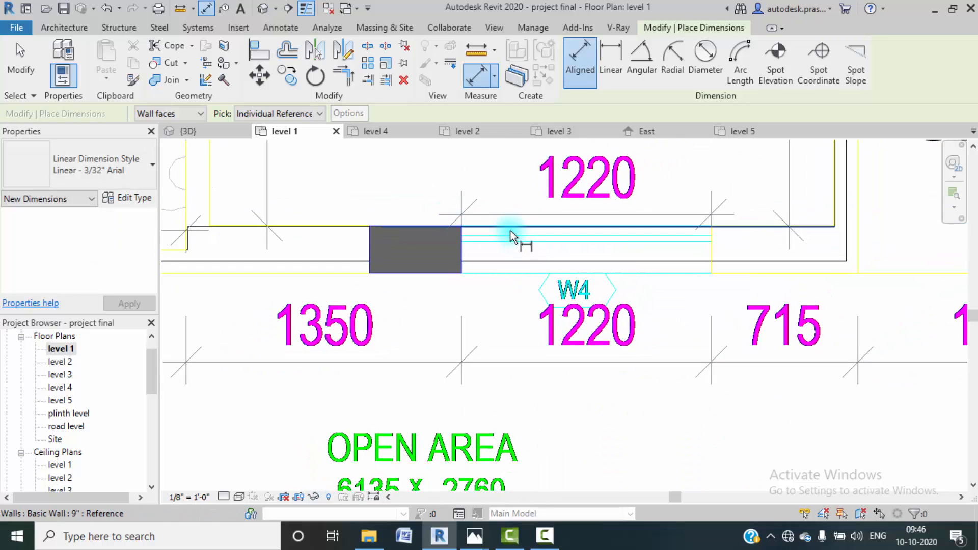
{"action": "key", "text": "Escape"}
{"action": "left_click", "coordinate": [64, 27]}
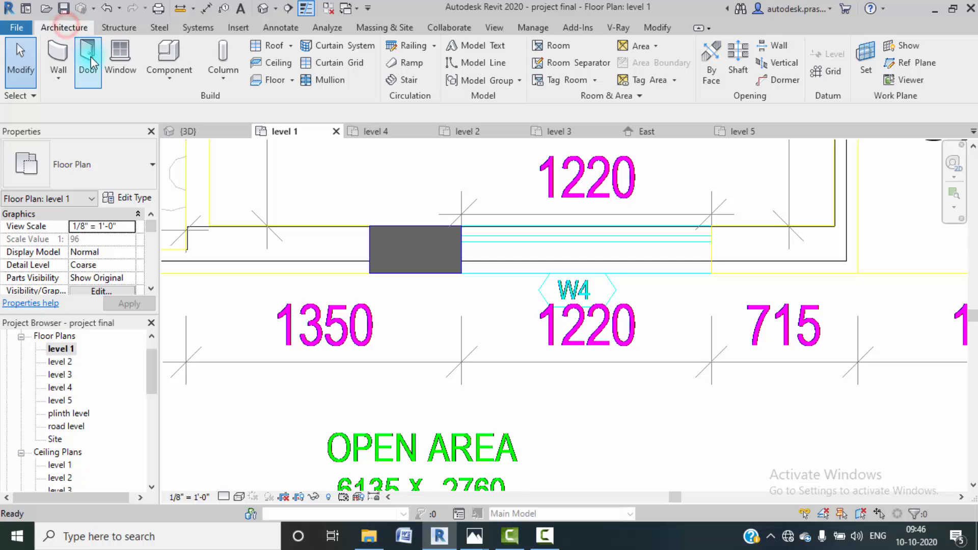
{"action": "left_click", "coordinate": [117, 60]}
{"action": "left_click", "coordinate": [123, 160]}
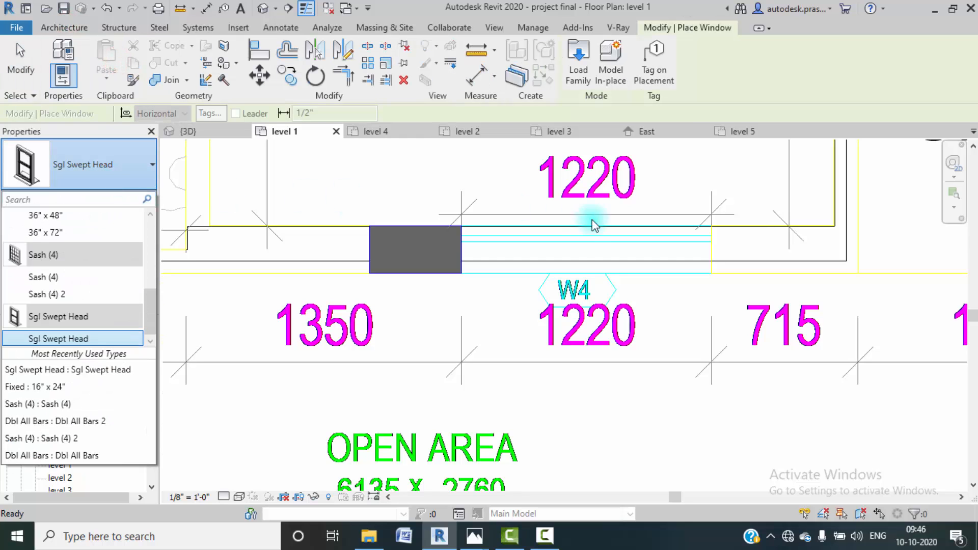
{"action": "left_click", "coordinate": [209, 193]}
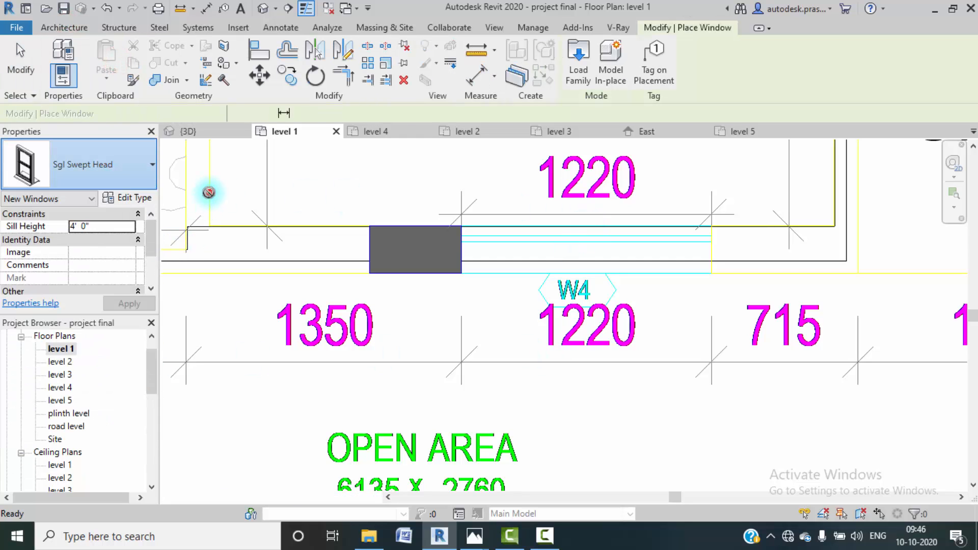
{"action": "left_click", "coordinate": [135, 198]}
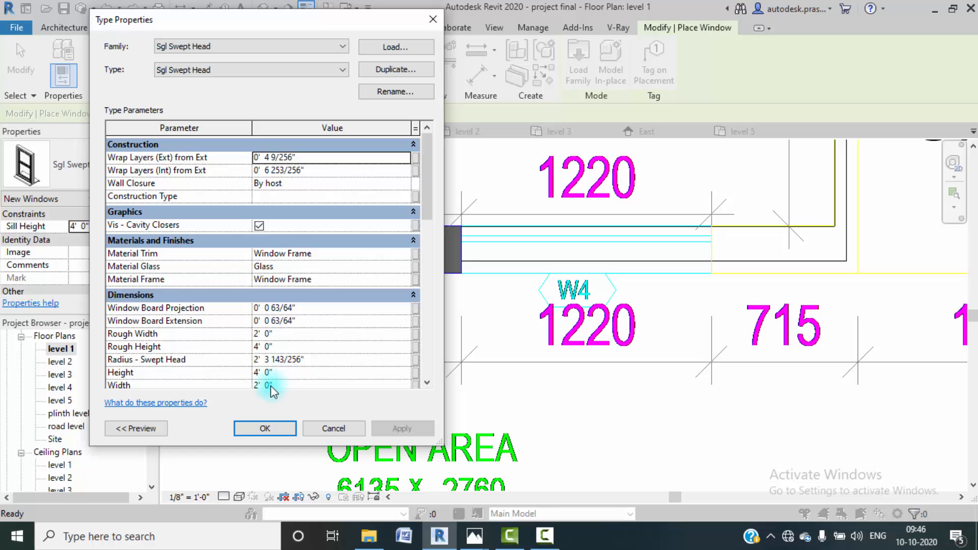
{"action": "scroll", "coordinate": [265, 379], "scroll_direction": "down", "scroll_amount": 1}
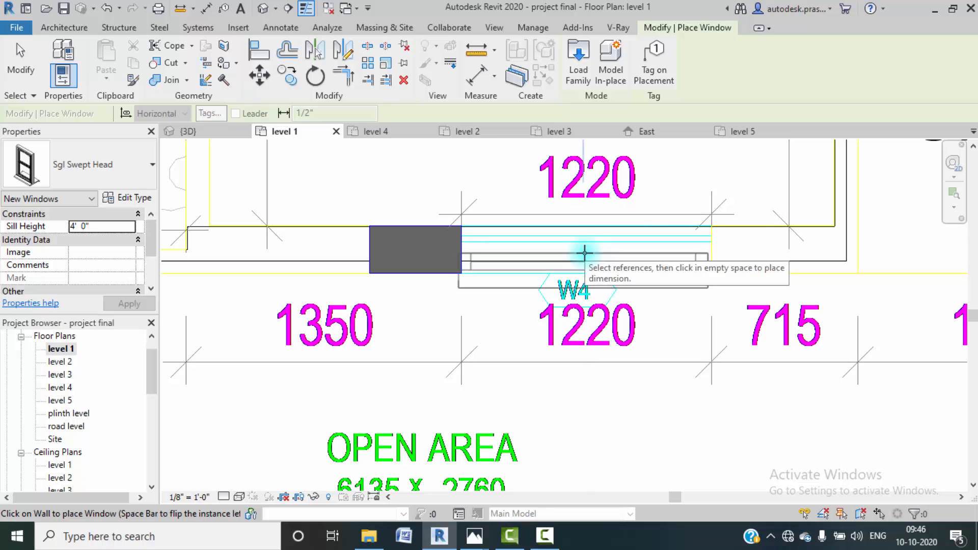
- Place the Sgl Swept Head window in the wall at the W4 opening beside the grey column and inspect it in 3D
{"action": "scroll", "coordinate": [586, 248], "scroll_direction": "up", "scroll_amount": 3}
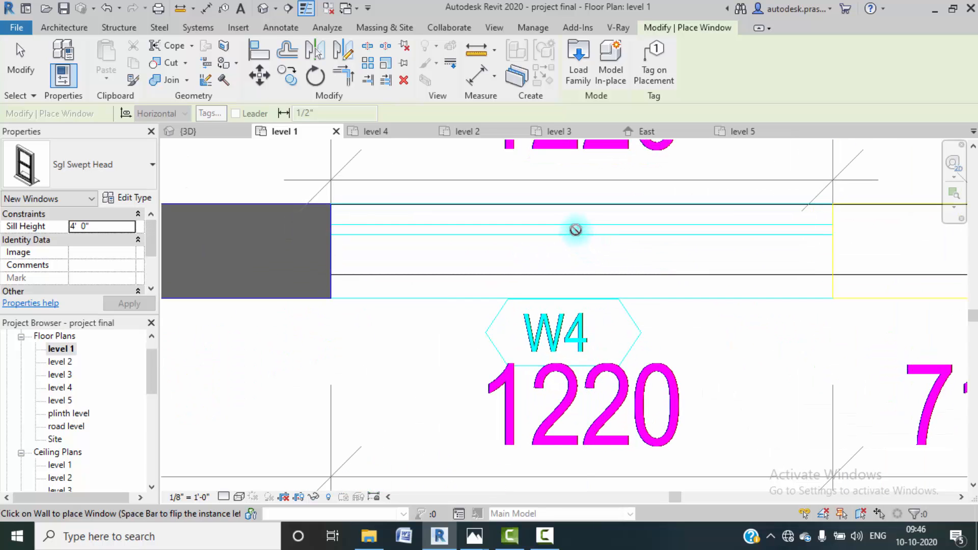
{"action": "left_click", "coordinate": [648, 199]}
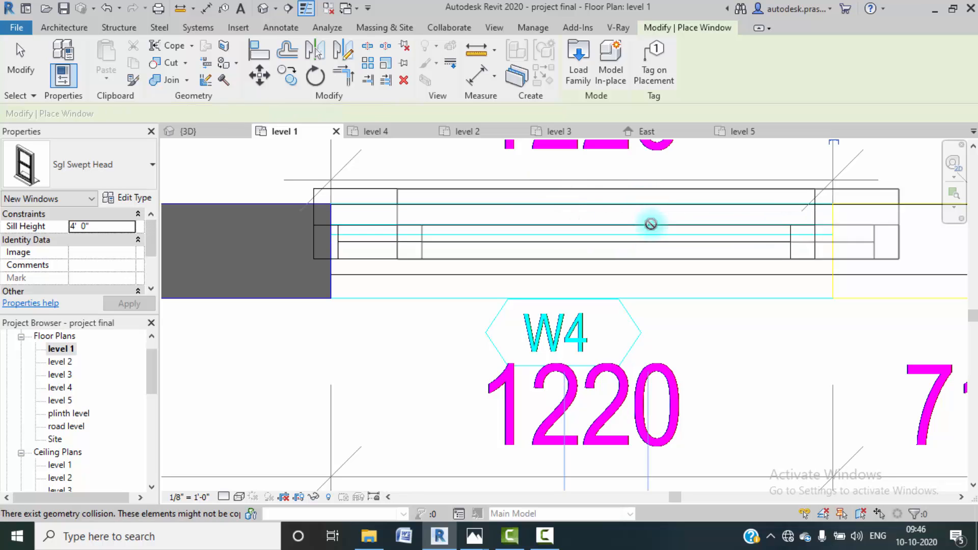
{"action": "key", "text": "Escape"}
{"action": "key", "text": "Escape"}
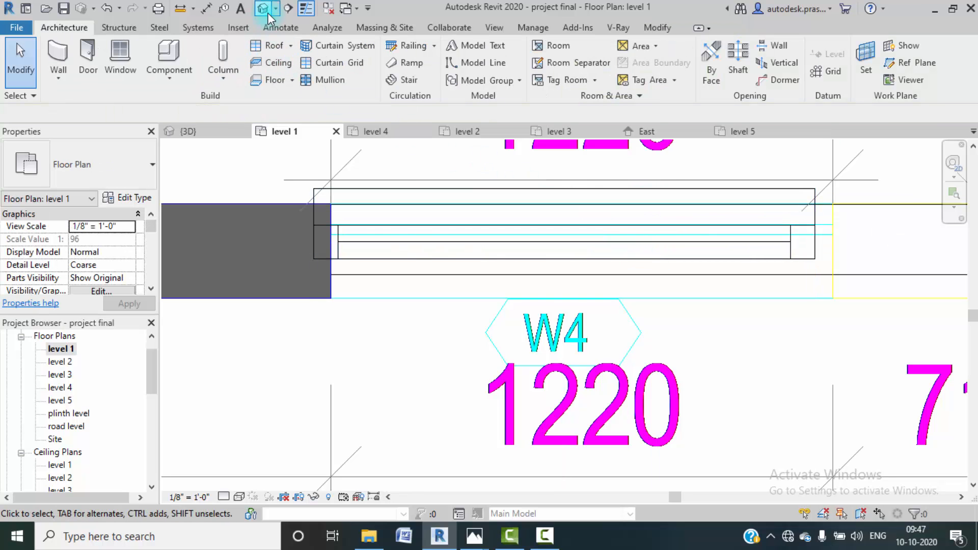
{"action": "left_click", "coordinate": [262, 8]}
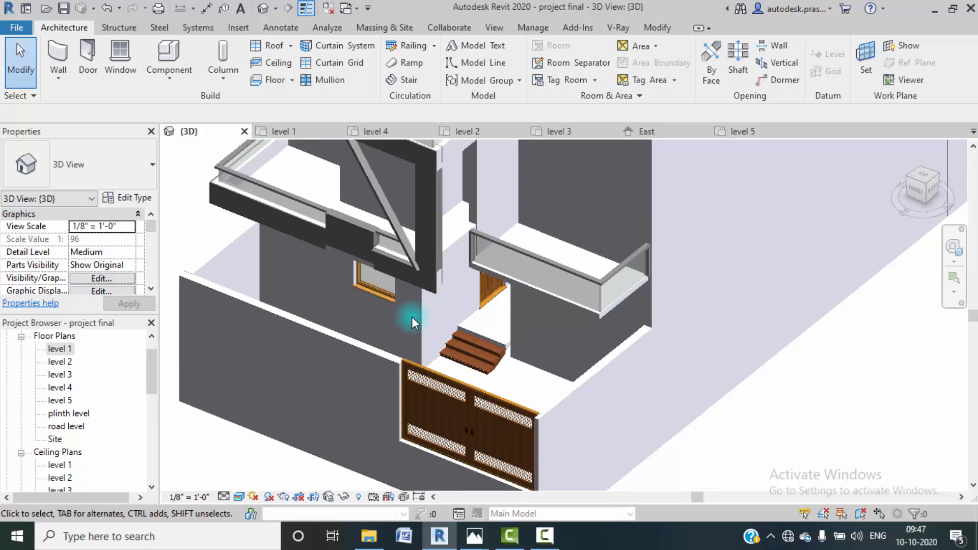
{"action": "middle_click_drag", "start_coordinate": [412, 317], "coordinate": [524, 305], "text": "shift"}
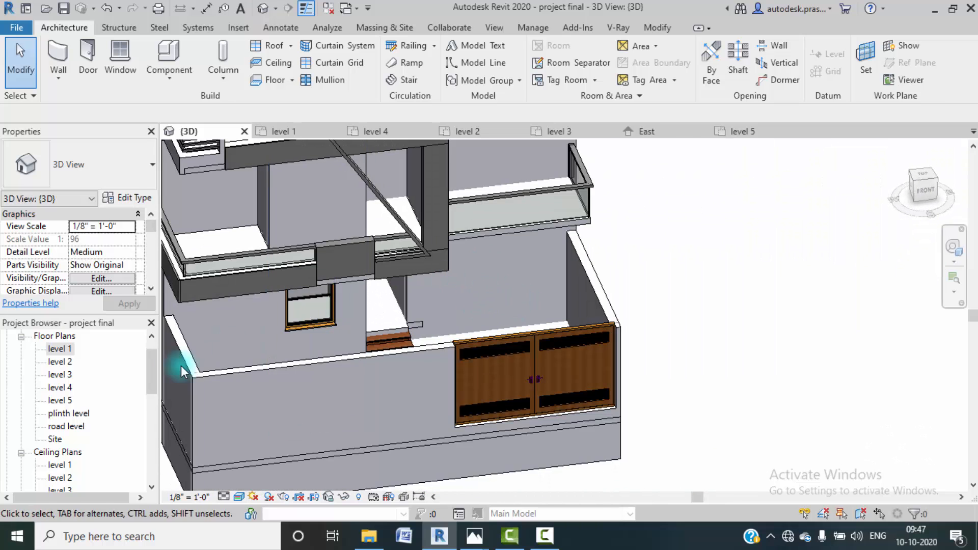
- Return to the level 1 floor plan at the kitchen's front wall, start window placement and save the project
{"action": "double_click", "coordinate": [60, 349]}
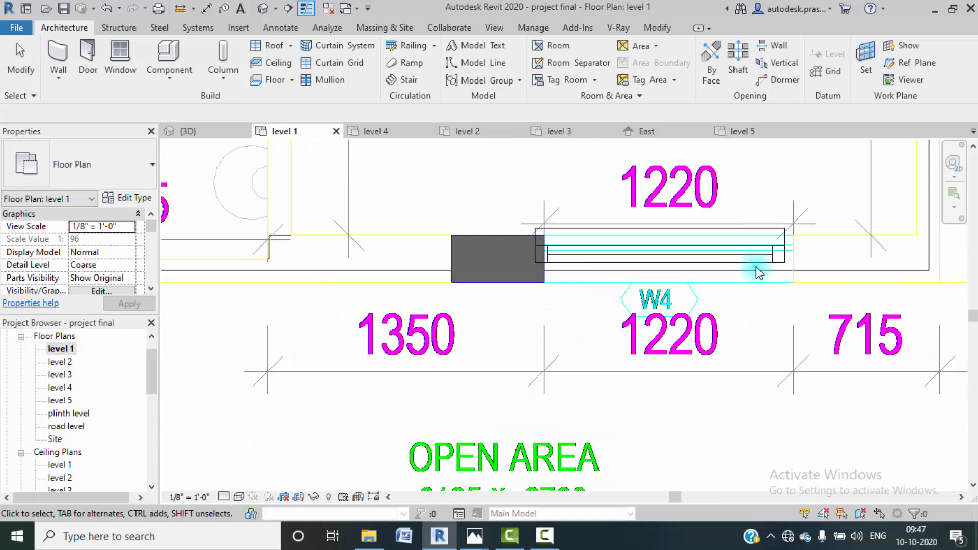
{"action": "scroll", "coordinate": [756, 267], "scroll_direction": "down", "scroll_amount": 2}
{"action": "middle_click_drag", "start_coordinate": [731, 289], "coordinate": [414, 357]}
{"action": "scroll", "coordinate": [718, 303], "scroll_direction": "down", "scroll_amount": 1}
{"action": "scroll", "coordinate": [478, 286], "scroll_direction": "down", "scroll_amount": 1}
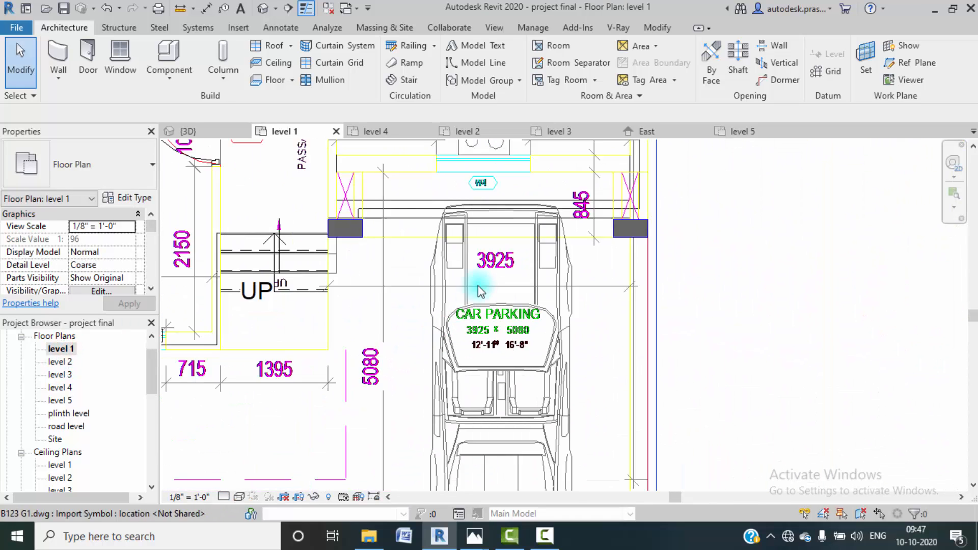
{"action": "middle_click_drag", "start_coordinate": [479, 291], "coordinate": [498, 384]}
{"action": "middle_click_drag", "start_coordinate": [358, 179], "coordinate": [366, 214]}
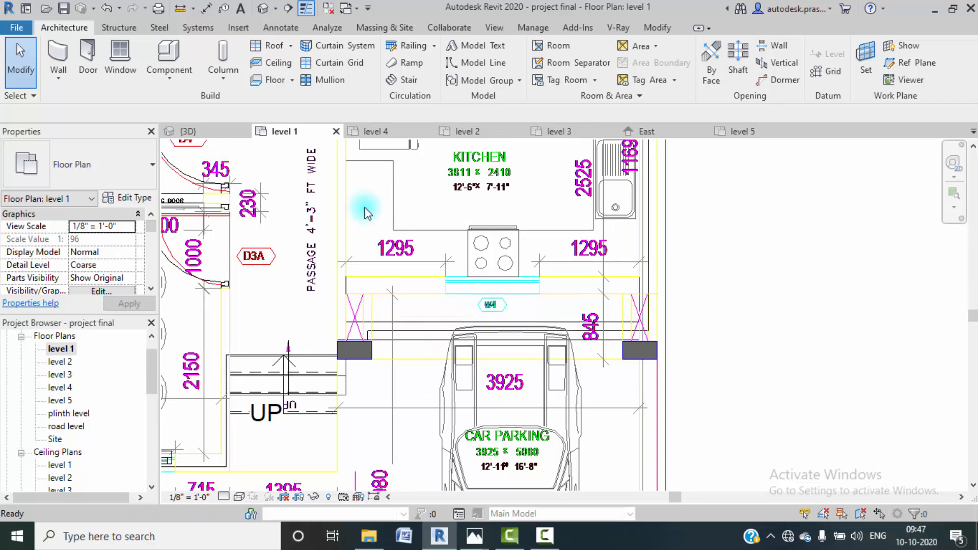
{"action": "left_click", "coordinate": [120, 56]}
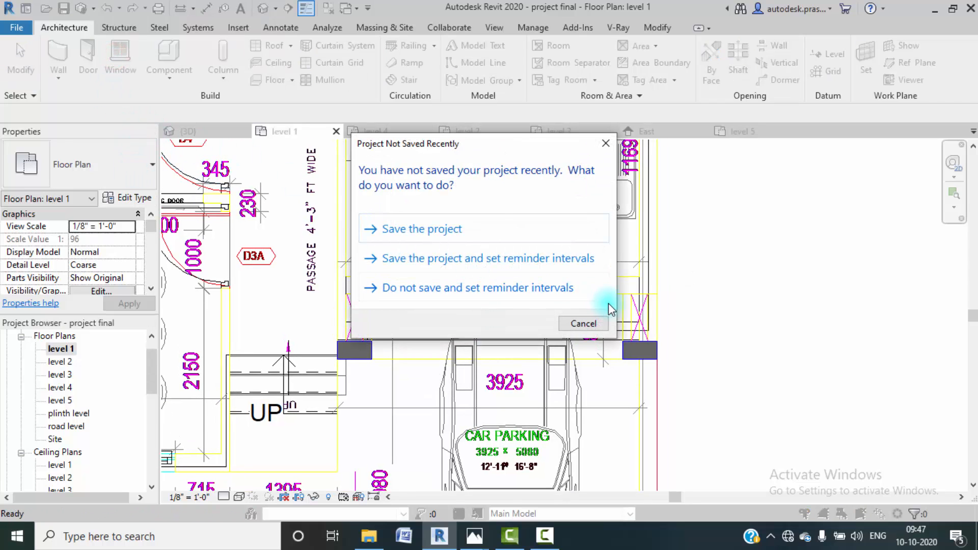
{"action": "left_click", "coordinate": [493, 229]}
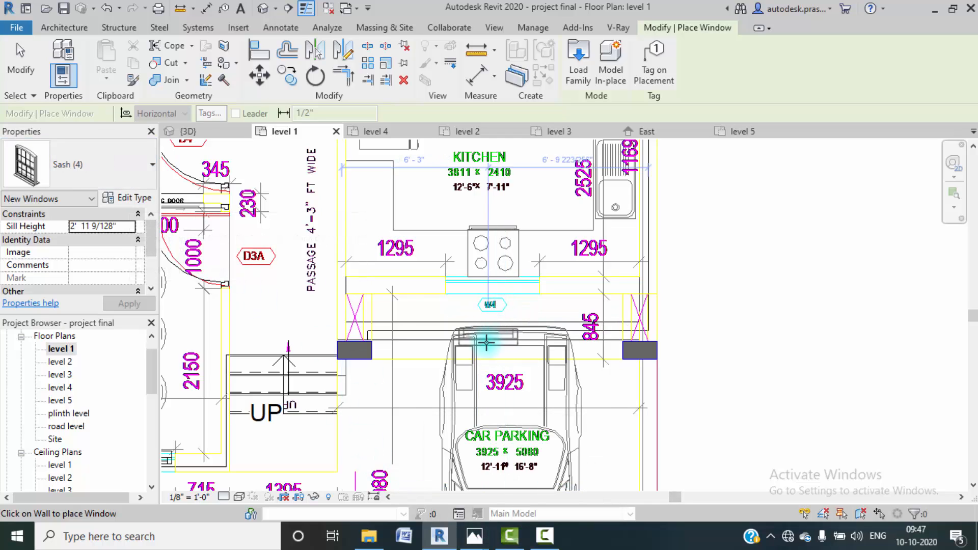
{"action": "scroll", "coordinate": [489, 330], "scroll_direction": "up", "scroll_amount": 5}
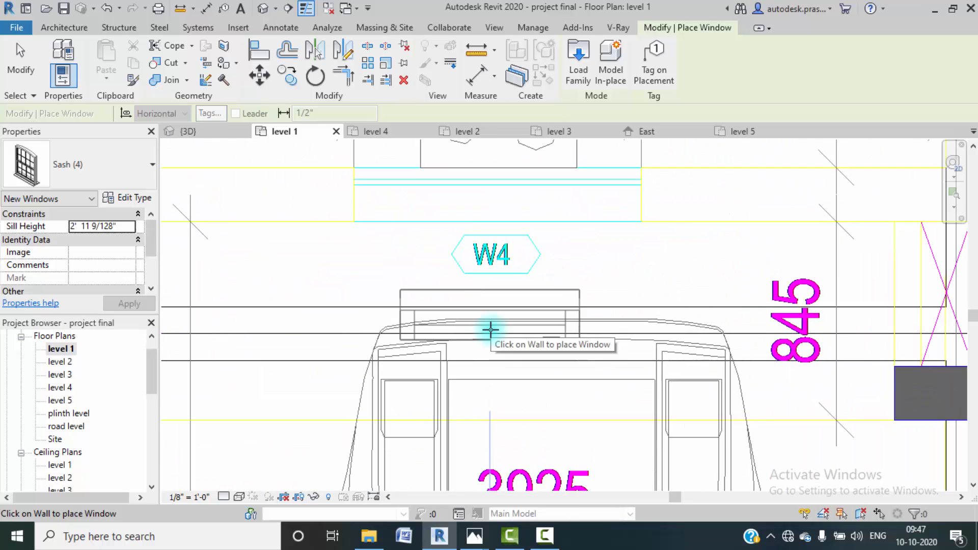
{"action": "scroll", "coordinate": [490, 330], "scroll_direction": "down", "scroll_amount": 6}
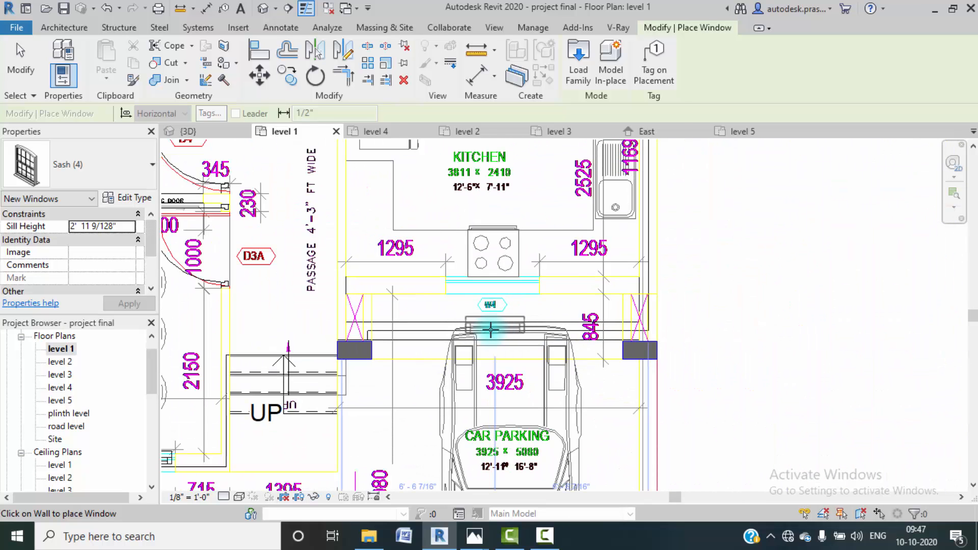
{"action": "middle_click_drag", "start_coordinate": [491, 330], "coordinate": [492, 322]}
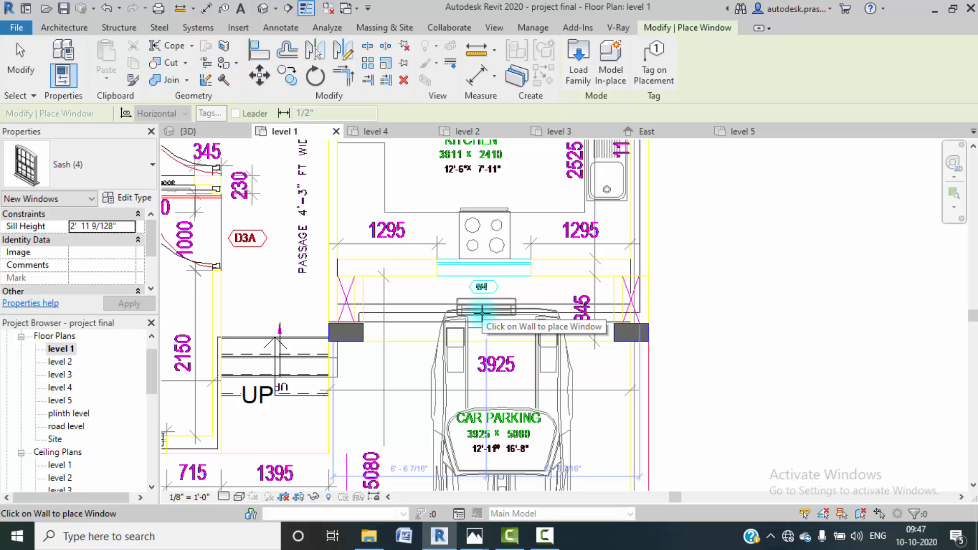
{"action": "middle_click_drag", "start_coordinate": [420, 352], "coordinate": [425, 342]}
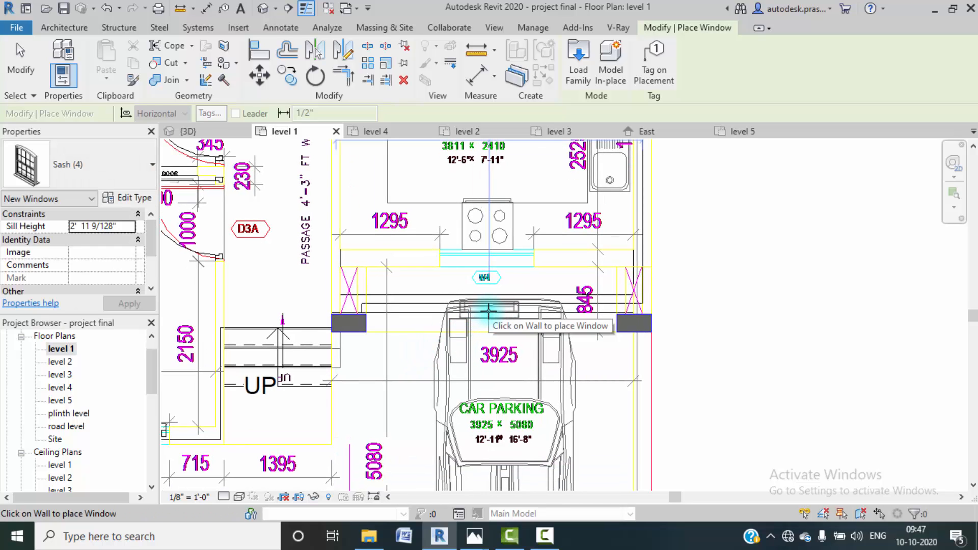
{"action": "scroll", "coordinate": [489, 311], "scroll_direction": "up", "scroll_amount": 1}
{"action": "scroll", "coordinate": [489, 311], "scroll_direction": "down", "scroll_amount": 1}
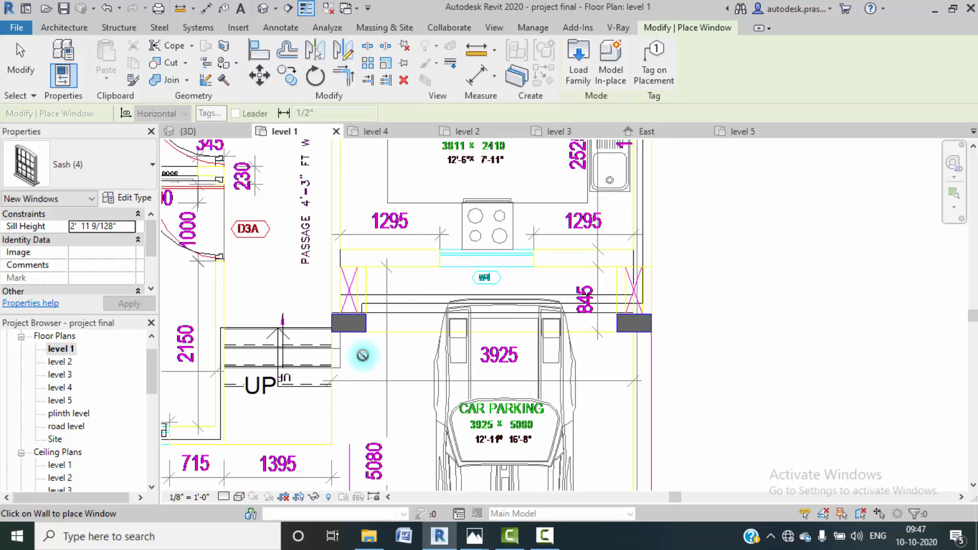
{"action": "key", "text": "Escape"}
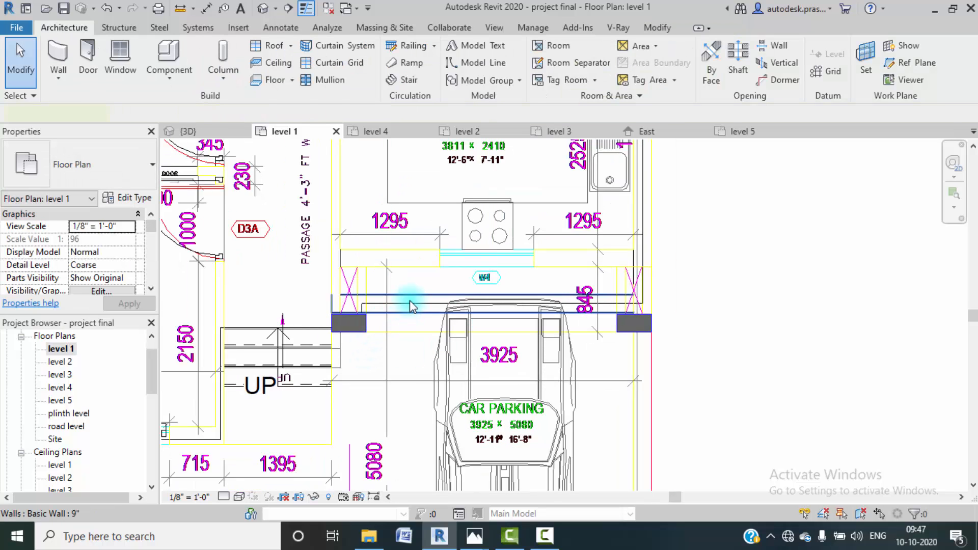
- Try to move the 9" wall between the kitchen and the car parking
{"action": "left_click", "coordinate": [410, 300]}
{"action": "left_click", "coordinate": [260, 75]}
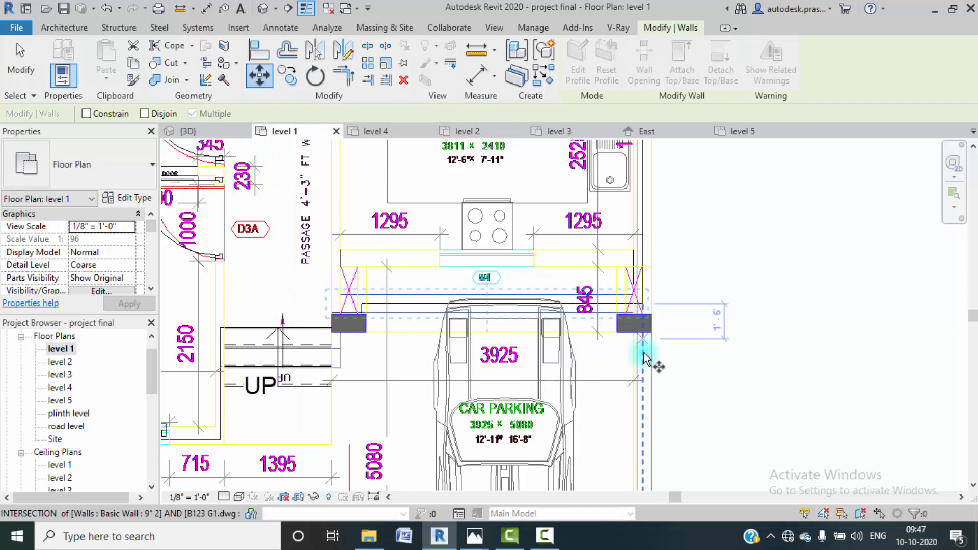
{"action": "left_click", "coordinate": [645, 376]}
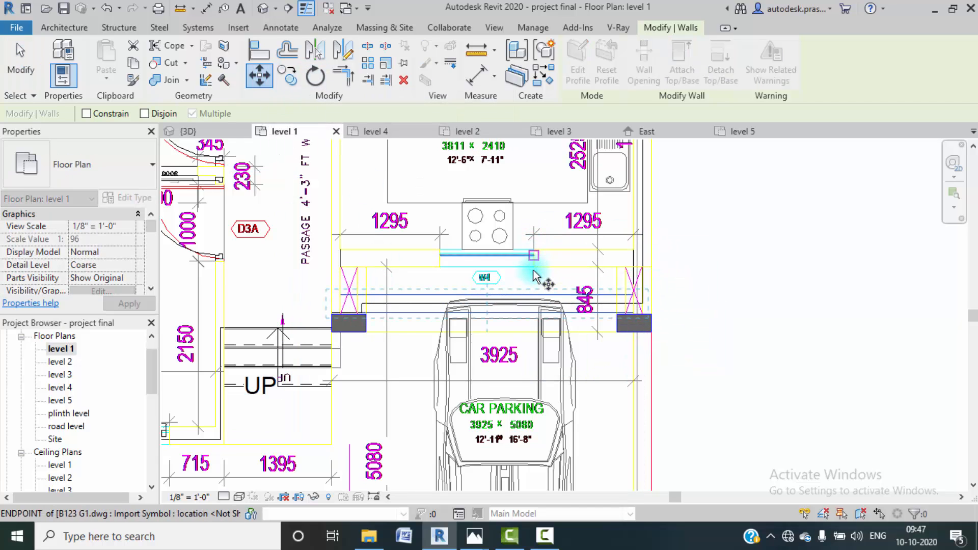
{"action": "left_click", "coordinate": [497, 298]}
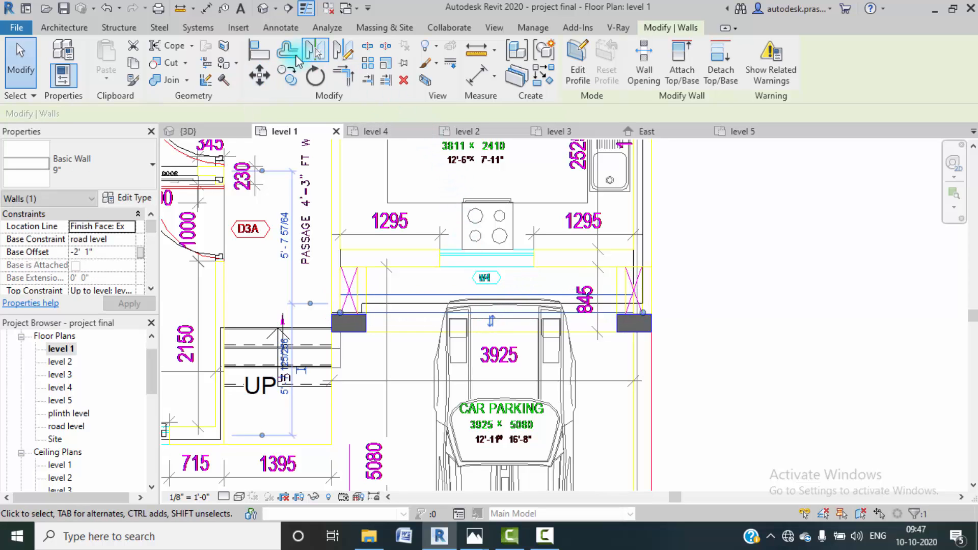
- Start placing a Sash (4) window and adjust the type's width to suit the kitchen's W4 opening
{"action": "left_click", "coordinate": [77, 28]}
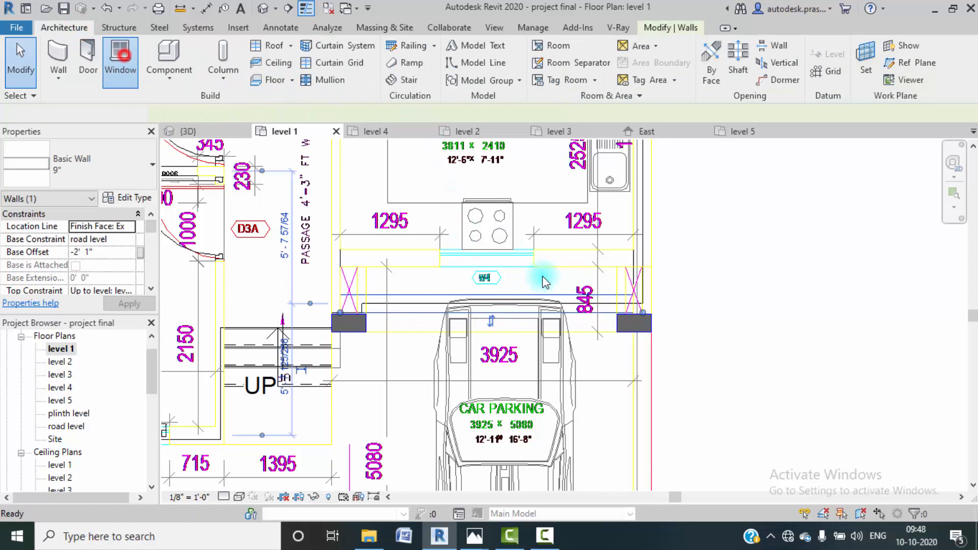
{"action": "left_click", "coordinate": [120, 51]}
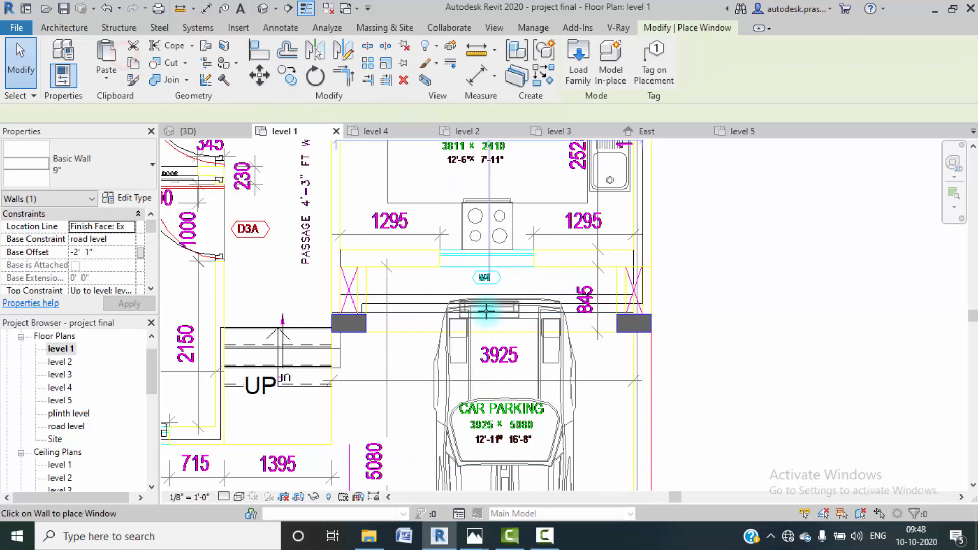
{"action": "left_click", "coordinate": [128, 197]}
{"action": "scroll", "coordinate": [285, 316], "scroll_direction": "down", "scroll_amount": 5}
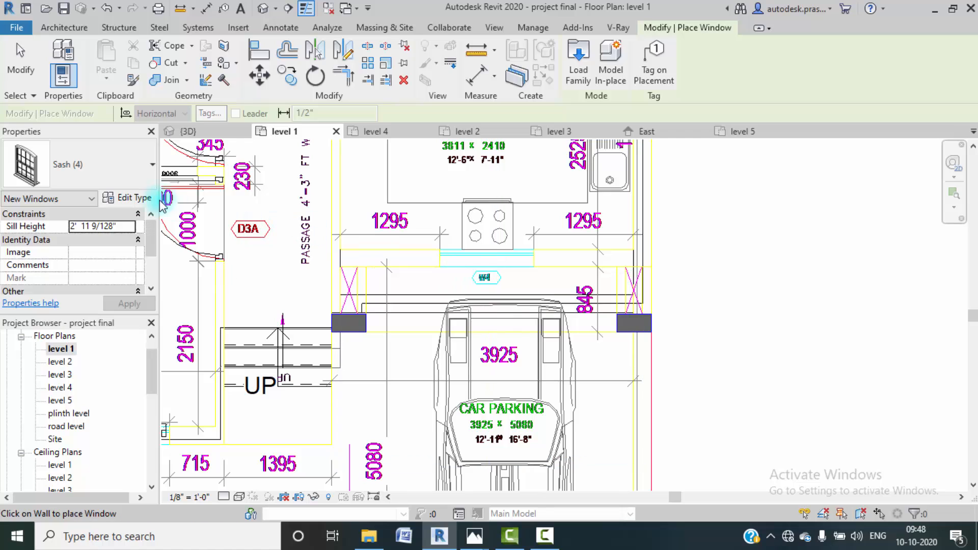
{"action": "left_click", "coordinate": [138, 198]}
{"action": "scroll", "coordinate": [293, 379], "scroll_direction": "down", "scroll_amount": 1}
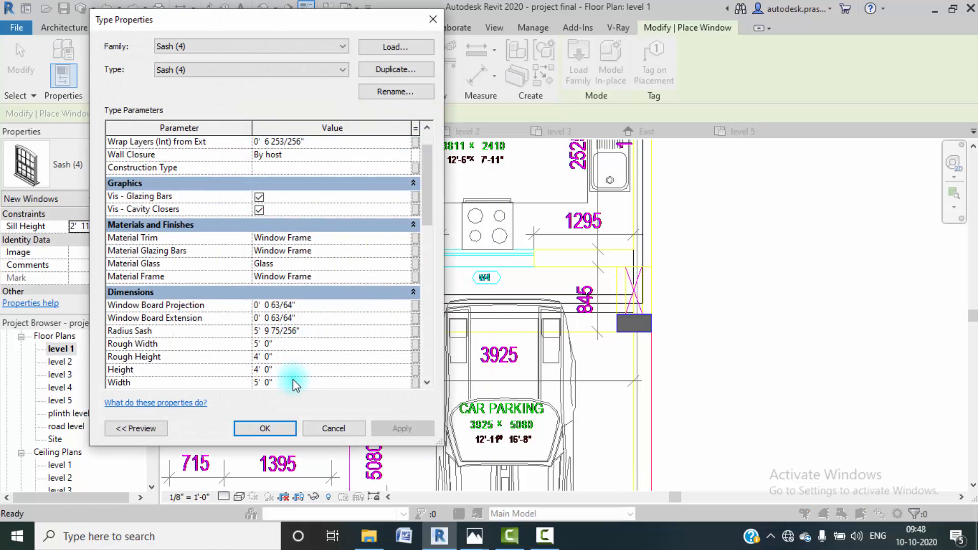
{"action": "left_click", "coordinate": [284, 382]}
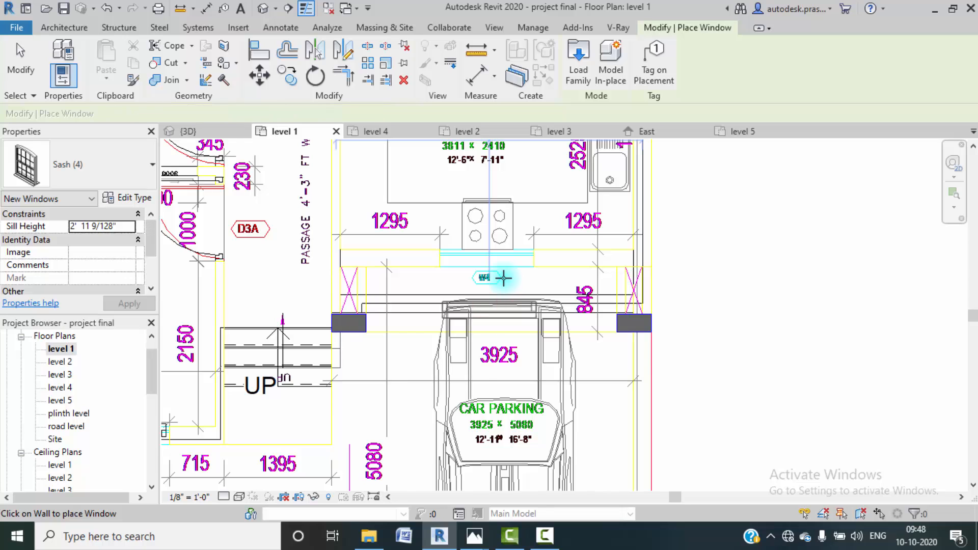
- Place the Sash (4) window in the wall between the kitchen and car parking at W4 and inspect it in 3D
{"action": "left_click", "coordinate": [504, 278]}
{"action": "key", "text": "Escape"}
{"action": "key", "text": "Escape"}
{"action": "left_click", "coordinate": [269, 14]}
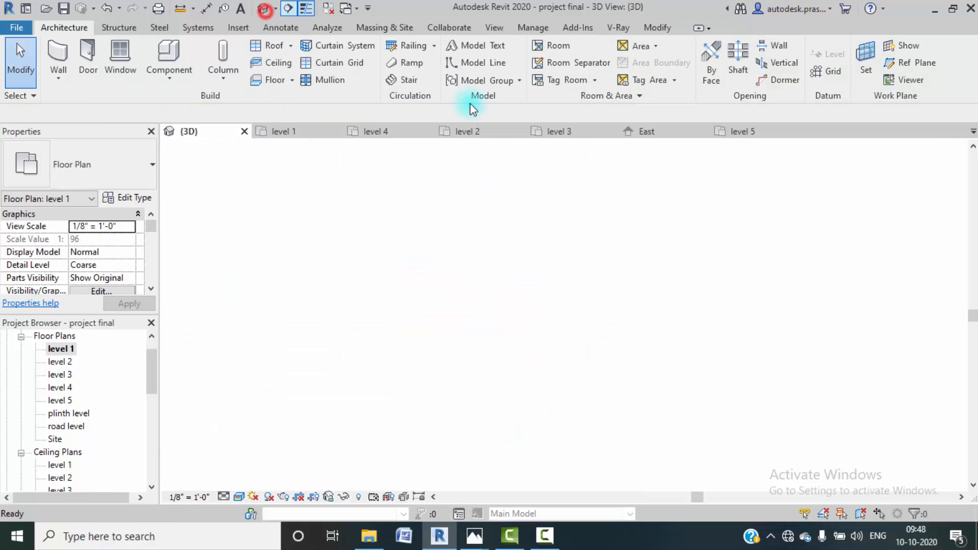
{"action": "middle_click_drag", "start_coordinate": [530, 301], "coordinate": [541, 275], "text": "shift"}
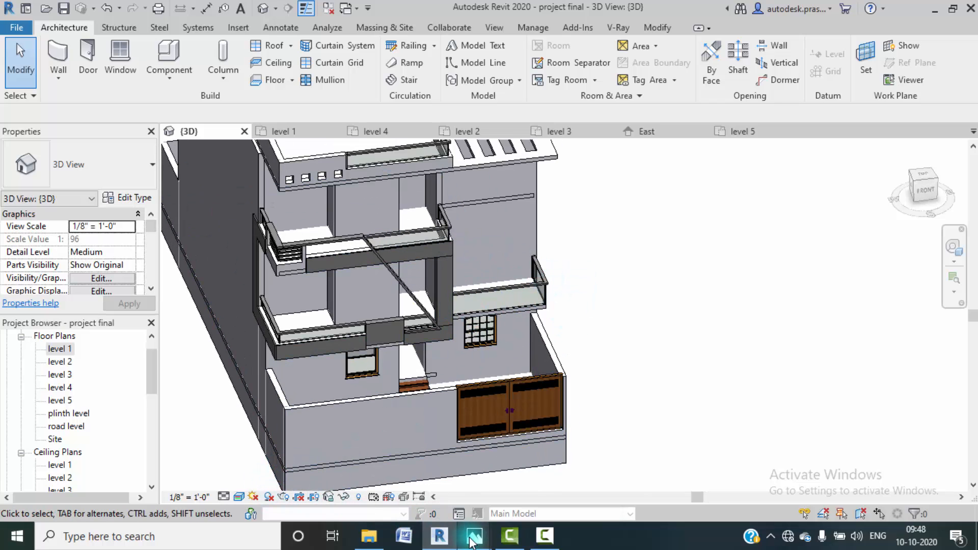
- Check the house's exterior reference render in Photos, close it and open the level 2 floor plan in Revit
{"action": "mouse_move", "coordinate": [473, 537]}
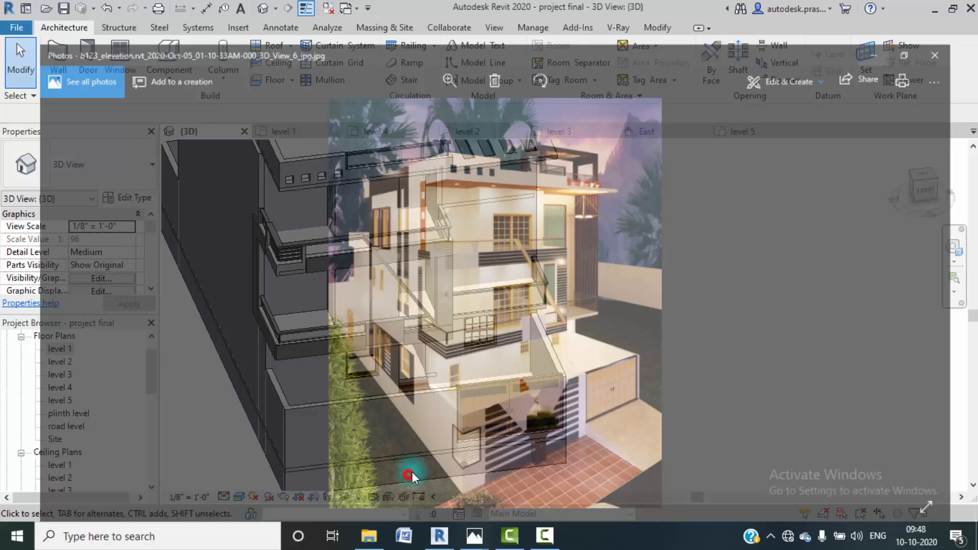
{"action": "left_click", "coordinate": [412, 471]}
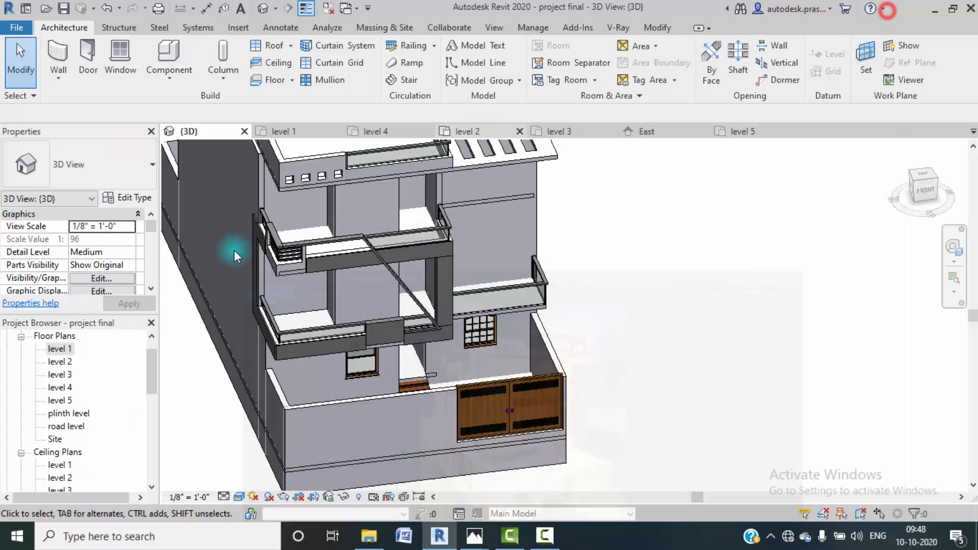
{"action": "left_click", "coordinate": [889, 12]}
{"action": "double_click", "coordinate": [60, 361]}
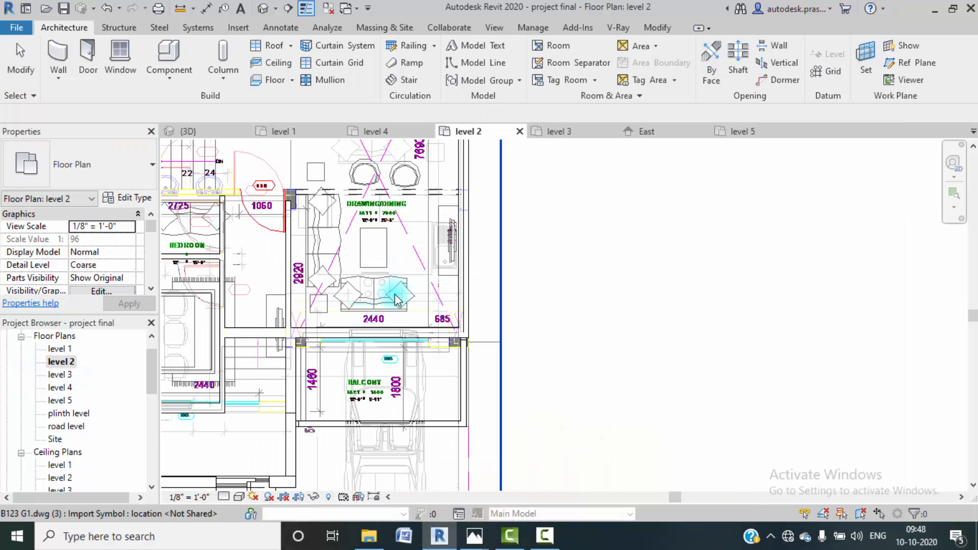
- Load the Kolbe_Ultra_Series_Garden-Aire_Sliding_Patio_Door_2-Wide_Units_6473 family from the project final folder, overwriting the existing version
{"action": "middle_click_drag", "start_coordinate": [399, 290], "coordinate": [495, 307]}
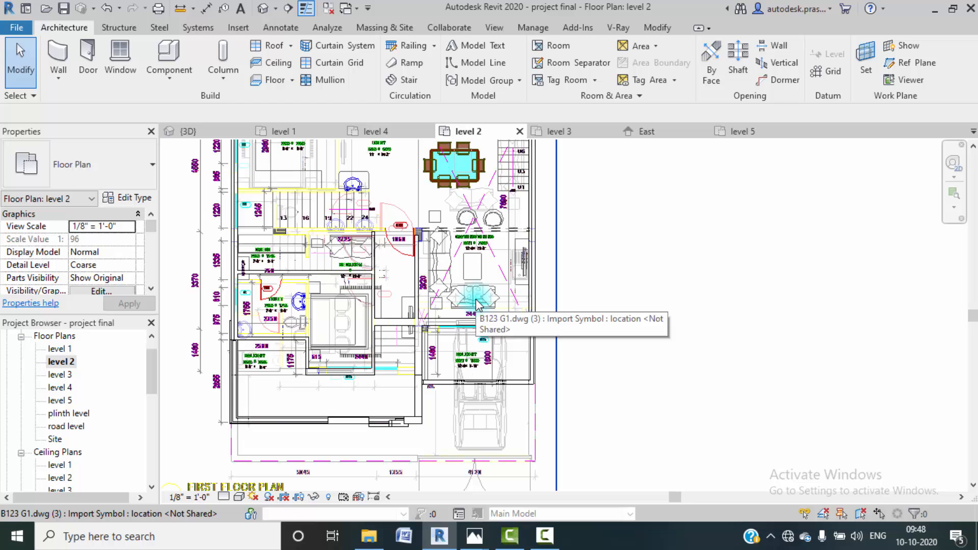
{"action": "scroll", "coordinate": [329, 374], "scroll_direction": "up", "scroll_amount": 5}
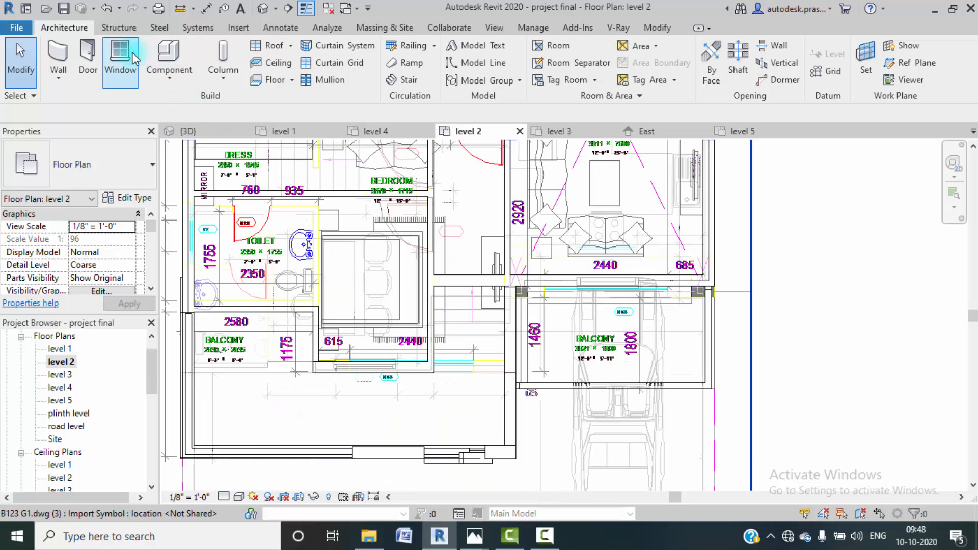
{"action": "left_click", "coordinate": [235, 27]}
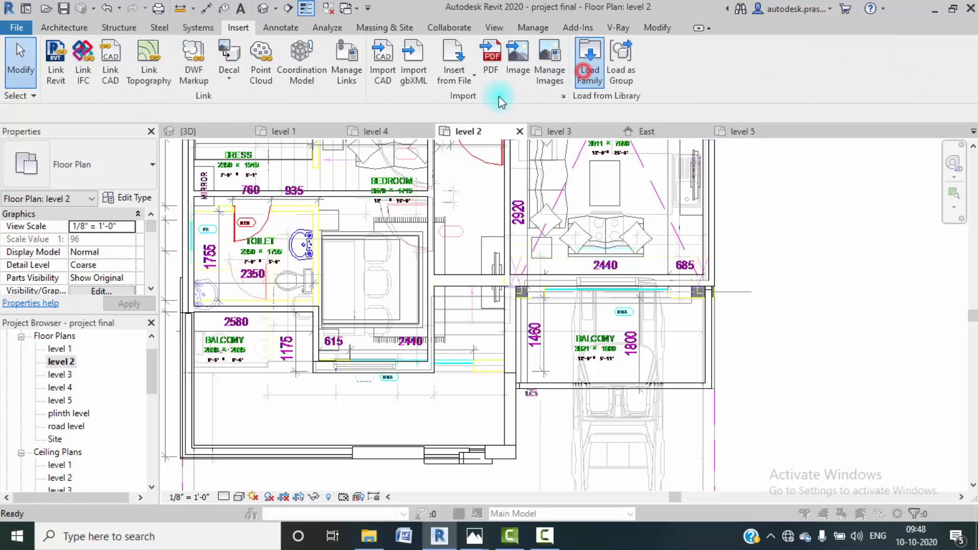
{"action": "left_click", "coordinate": [590, 60]}
{"action": "left_click", "coordinate": [321, 173]}
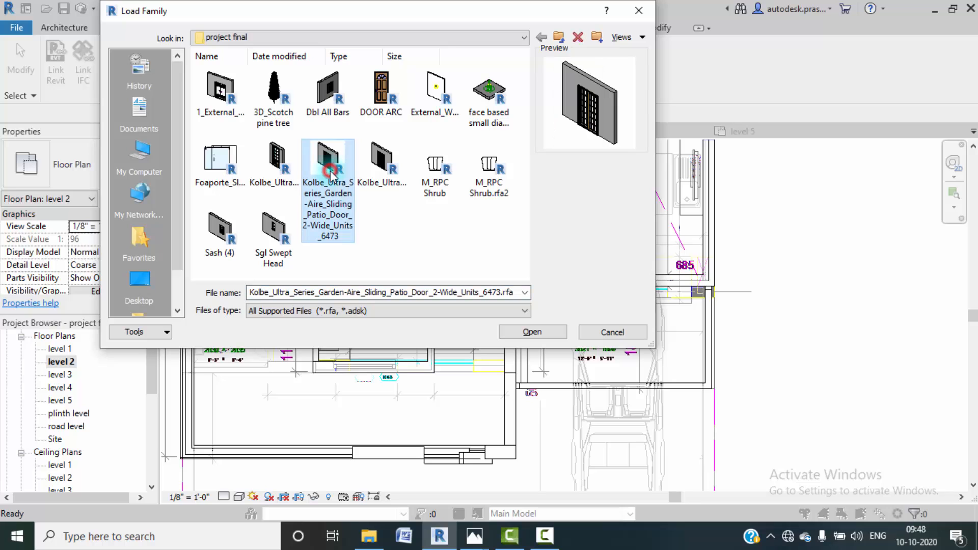
{"action": "left_click", "coordinate": [532, 332]}
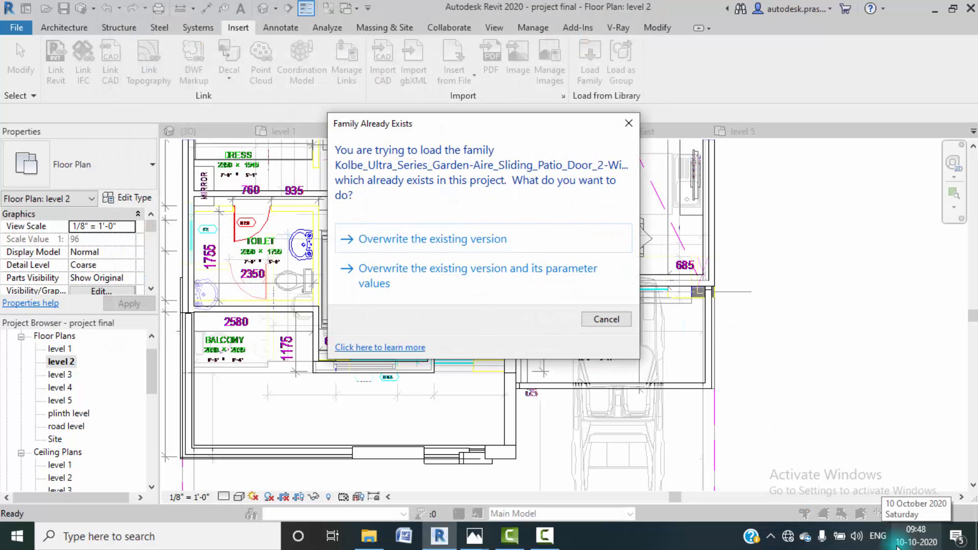
{"action": "left_click", "coordinate": [500, 239]}
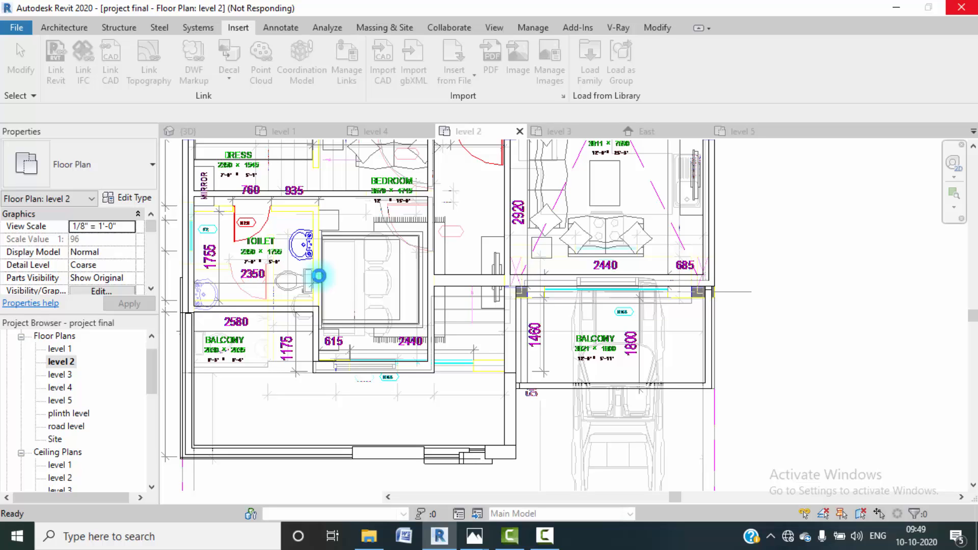
{"action": "left_click", "coordinate": [545, 536]}
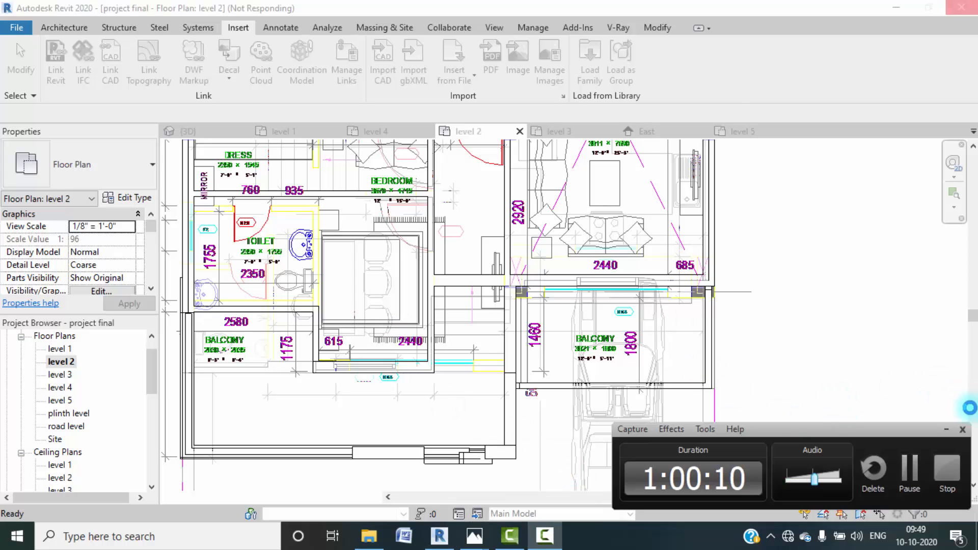
{"action": "left_click", "coordinate": [910, 471]}
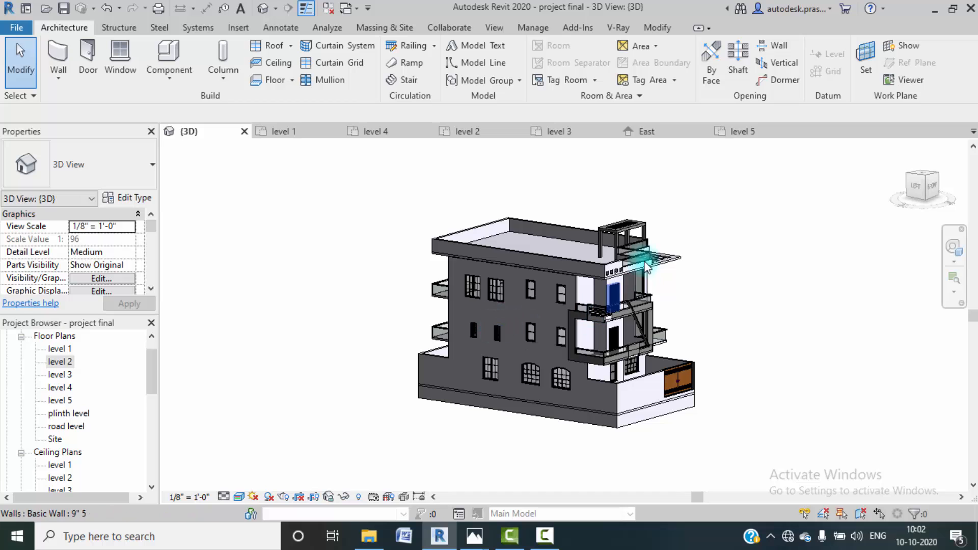
- Compare the house's window side wall in 3D with the exterior reference render in Photos, and return to Revit
{"action": "middle_click_drag", "start_coordinate": [666, 327], "coordinate": [564, 319], "text": "shift"}
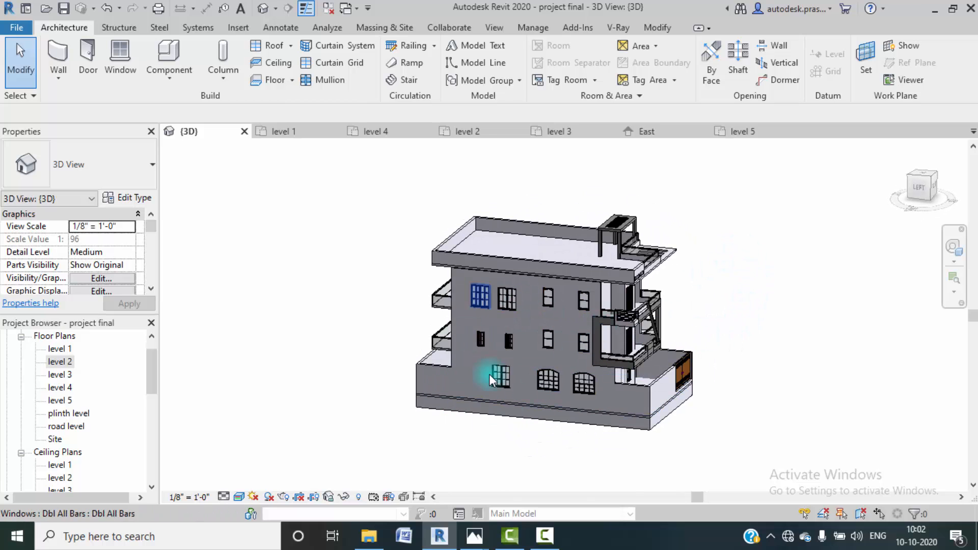
{"action": "mouse_move", "coordinate": [485, 546]}
{"action": "left_click", "coordinate": [535, 489]}
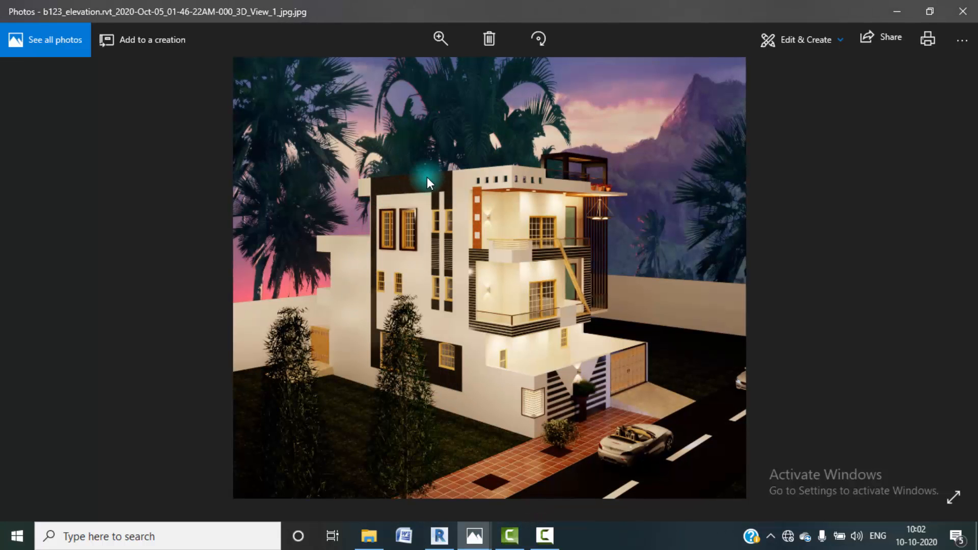
{"action": "left_click", "coordinate": [897, 12]}
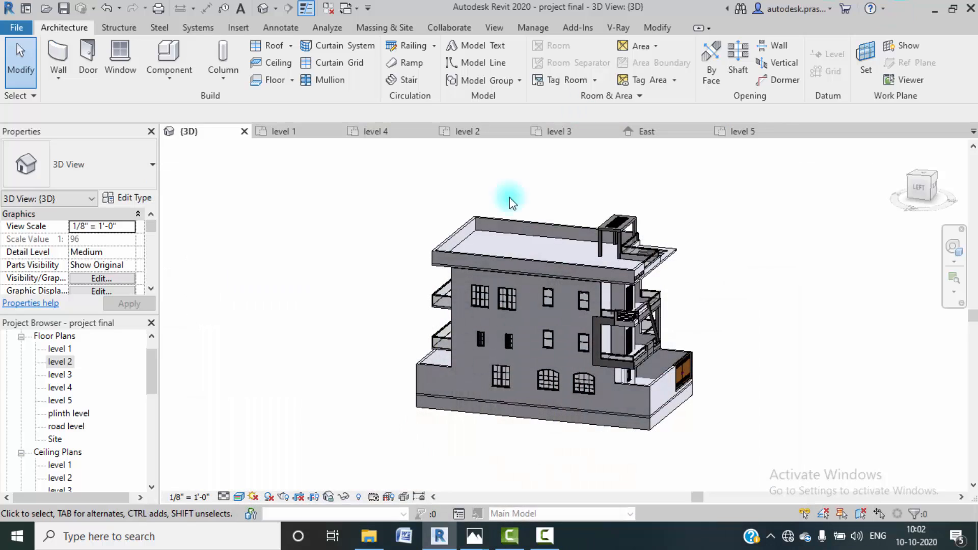
{"action": "middle_click_drag", "start_coordinate": [604, 396], "coordinate": [534, 352], "text": "shift"}
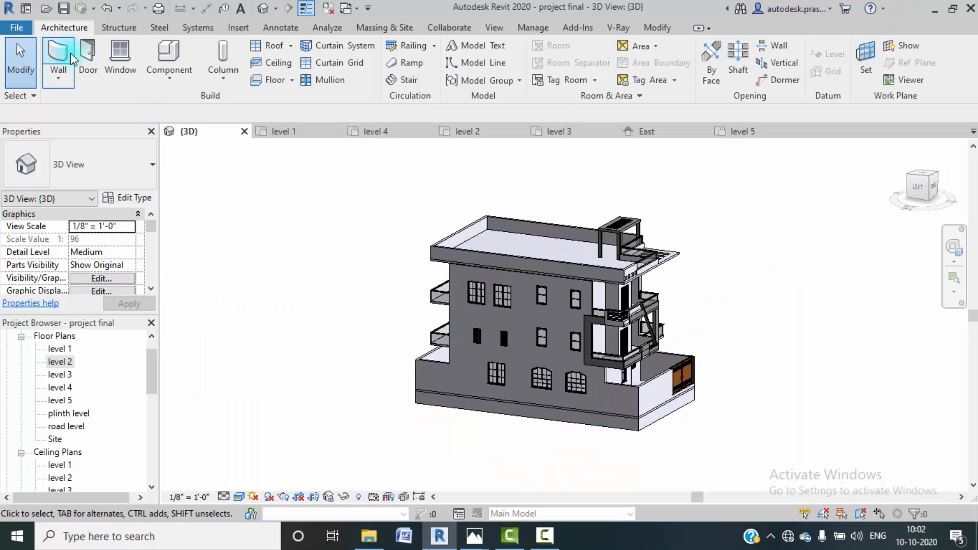
- Start an in-place model in the Generic Models category, keeping the suggested name
{"action": "left_click", "coordinate": [152, 82]}
{"action": "left_click", "coordinate": [181, 138]}
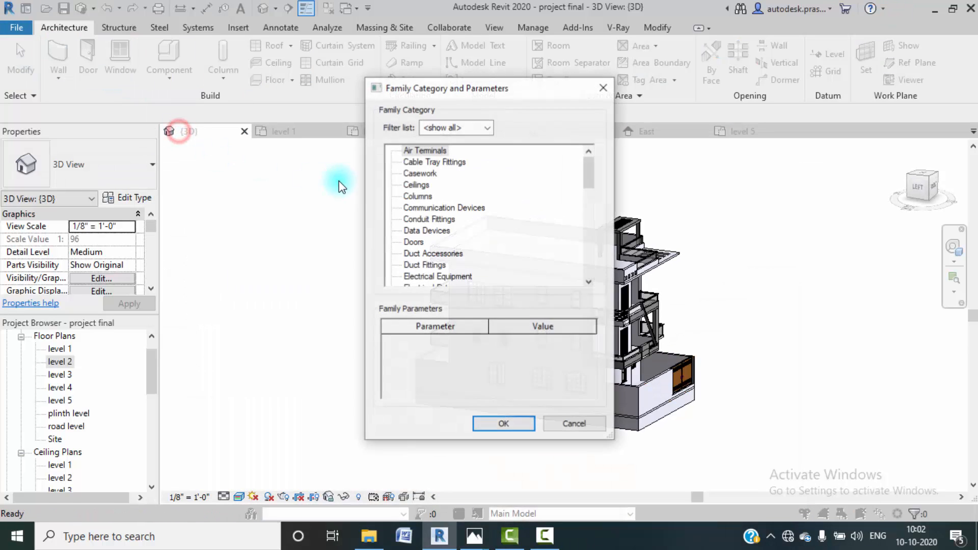
{"action": "scroll", "coordinate": [447, 253], "scroll_direction": "down", "scroll_amount": 1}
{"action": "scroll", "coordinate": [448, 253], "scroll_direction": "down", "scroll_amount": 3}
{"action": "left_click", "coordinate": [413, 266]}
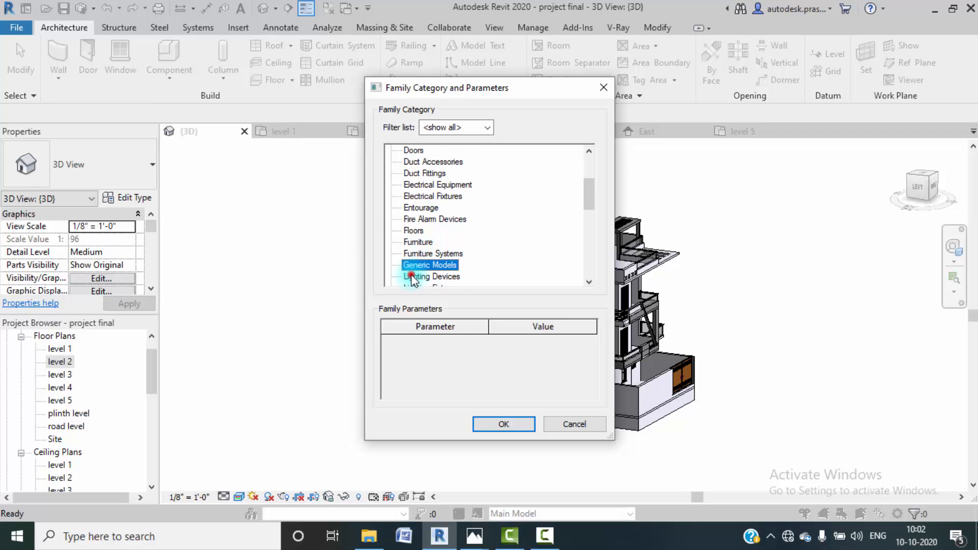
{"action": "left_click", "coordinate": [528, 432]}
{"action": "left_click", "coordinate": [490, 294]}
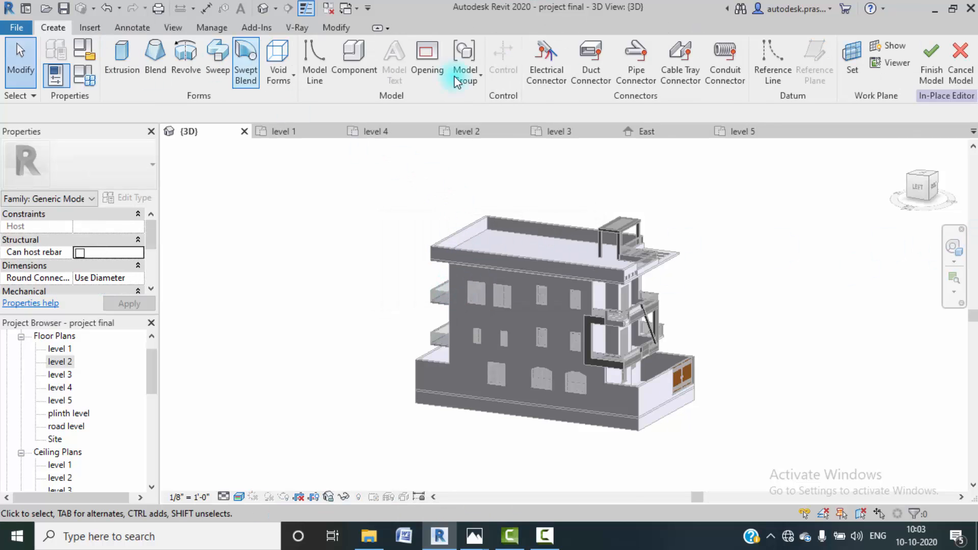
- Start an Extrusion and pick the face of the 9" side wall with the windows as its work plane
{"action": "left_click", "coordinate": [122, 56]}
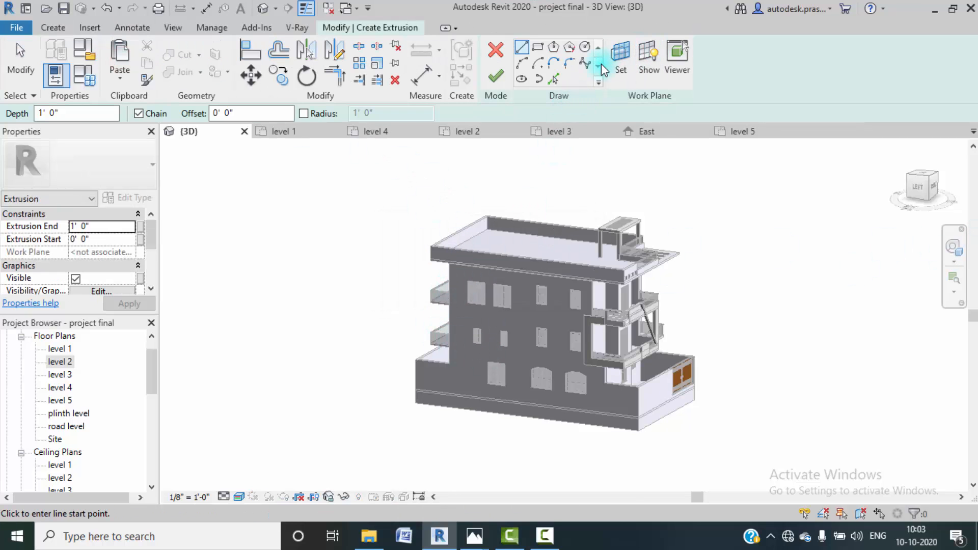
{"action": "left_click", "coordinate": [609, 63]}
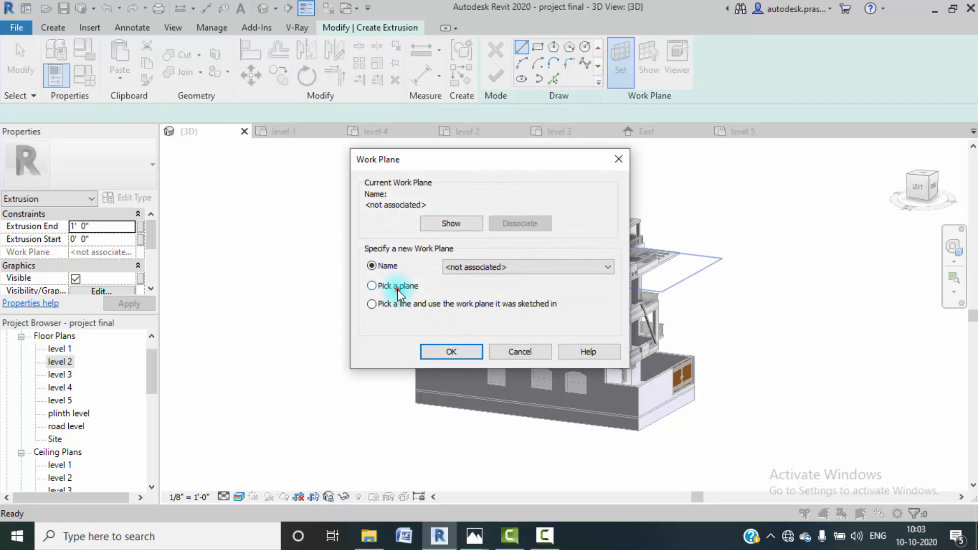
{"action": "left_click", "coordinate": [397, 288]}
{"action": "left_click", "coordinate": [435, 354]}
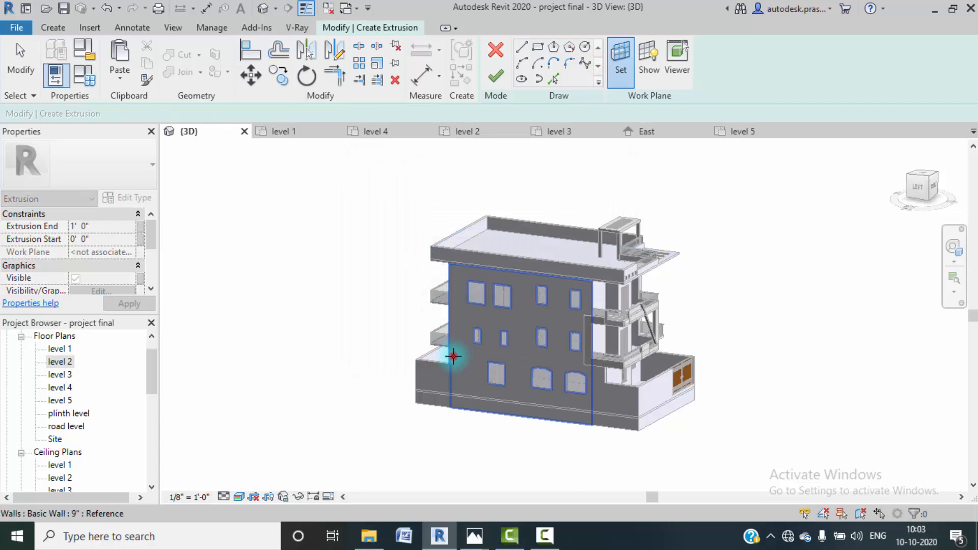
{"action": "left_click", "coordinate": [452, 357]}
- In the Left view, sketch the extrusion profile's lower horizontal line just above the ground-floor windows, running from beside the balcony frame towards the rear
{"action": "left_click", "coordinate": [919, 186]}
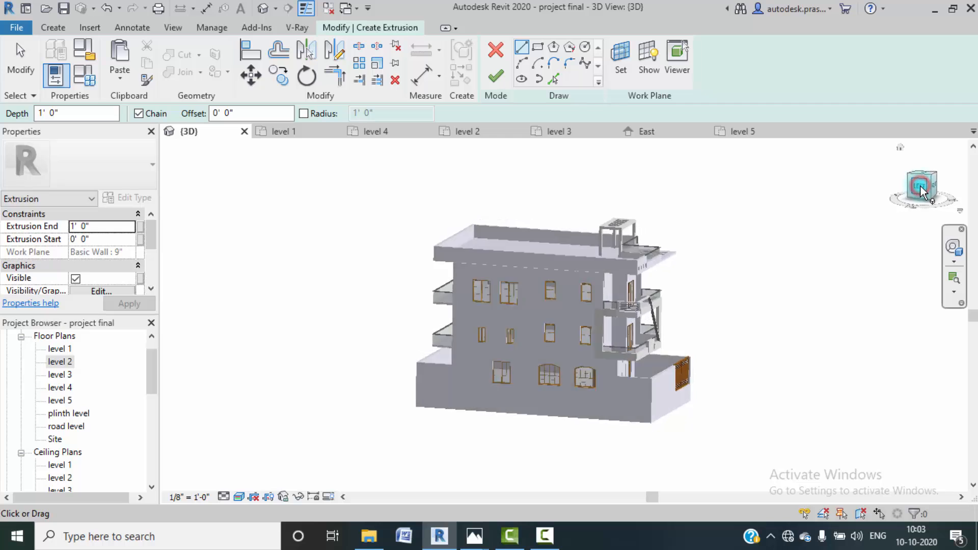
{"action": "scroll", "coordinate": [611, 323], "scroll_direction": "up", "scroll_amount": 6}
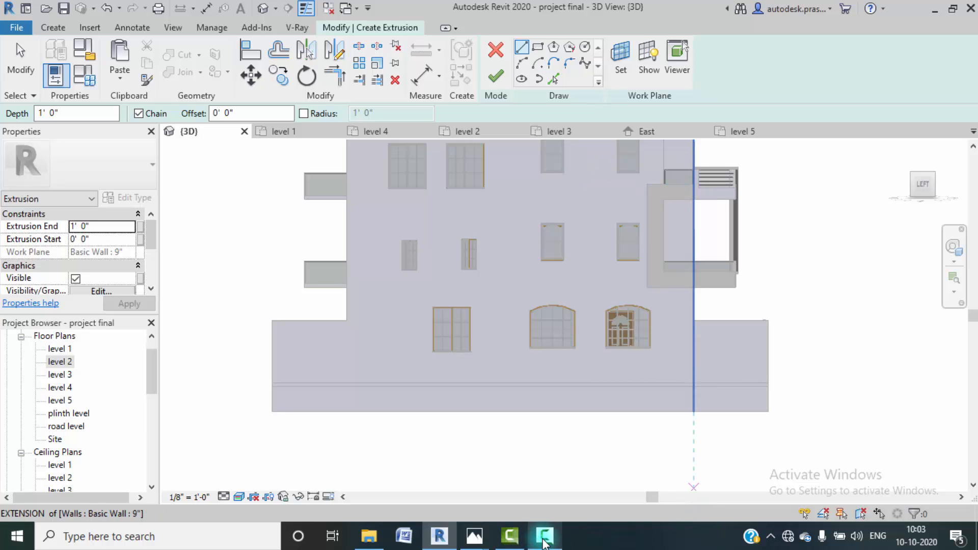
{"action": "left_click", "coordinate": [523, 47]}
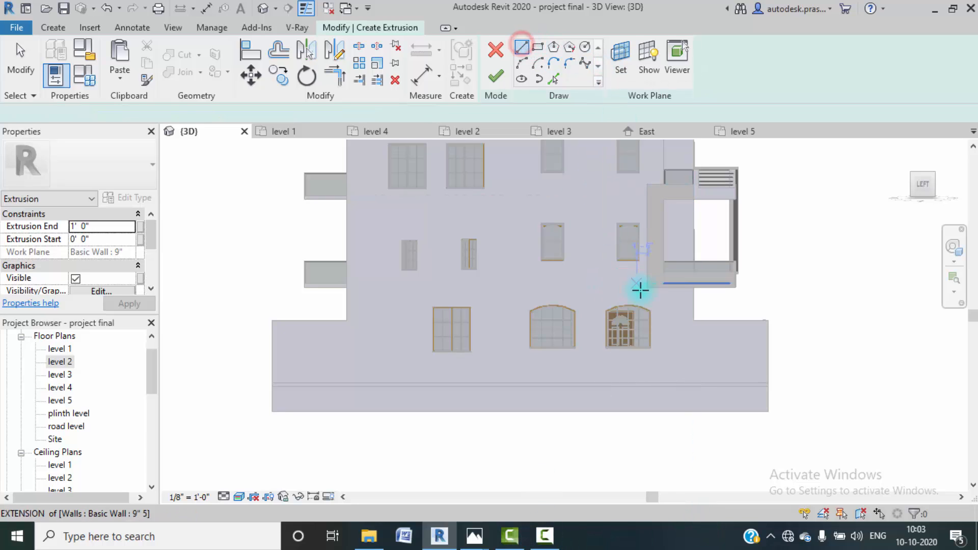
{"action": "scroll", "coordinate": [642, 308], "scroll_direction": "up", "scroll_amount": 5}
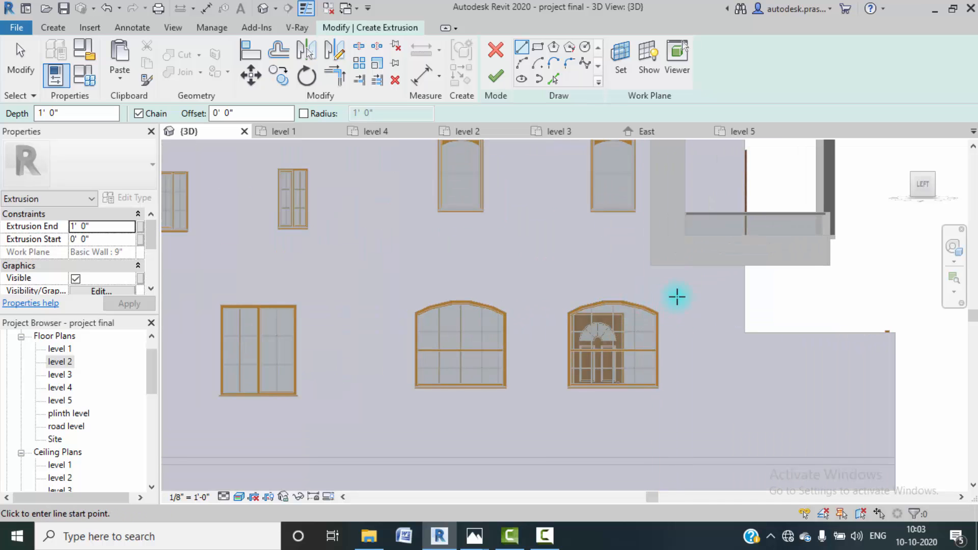
{"action": "middle_click_drag", "start_coordinate": [677, 297], "coordinate": [738, 260], "text": "shift"}
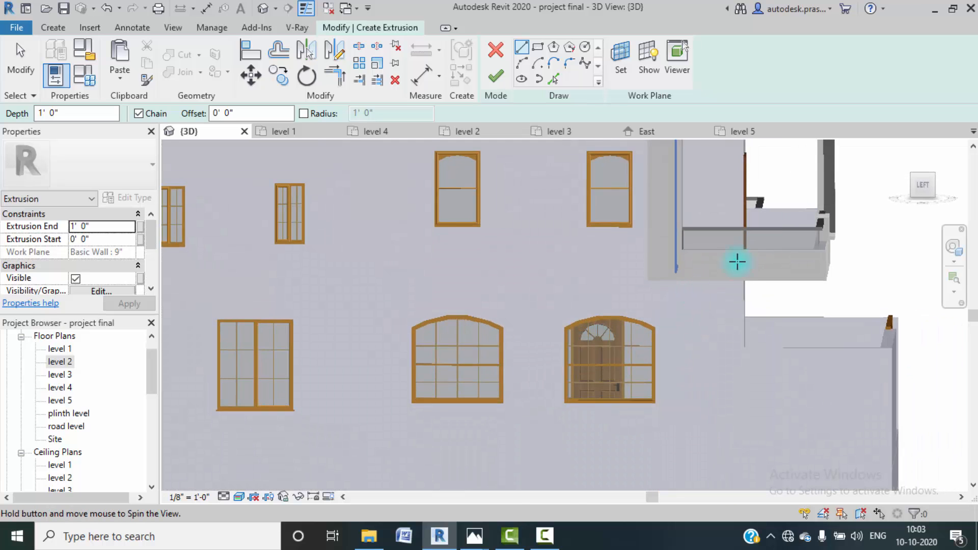
{"action": "left_click", "coordinate": [918, 191]}
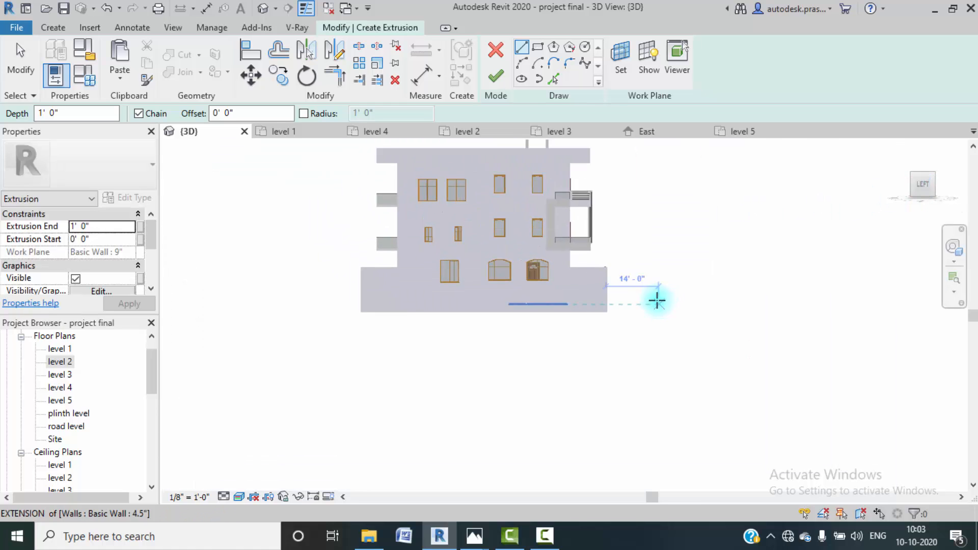
{"action": "scroll", "coordinate": [656, 393], "scroll_direction": "up", "scroll_amount": 5}
{"action": "scroll", "coordinate": [655, 392], "scroll_direction": "up", "scroll_amount": 2}
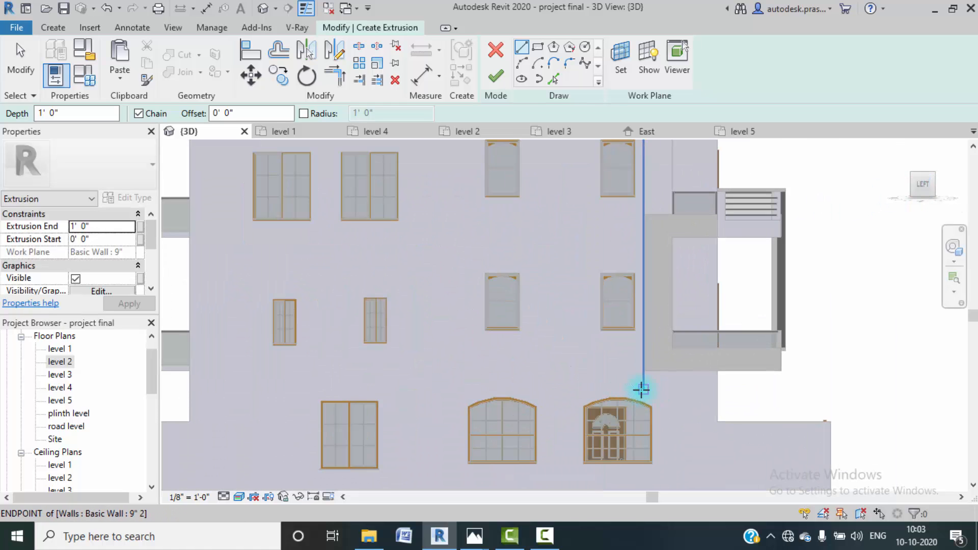
{"action": "left_click", "coordinate": [641, 390]}
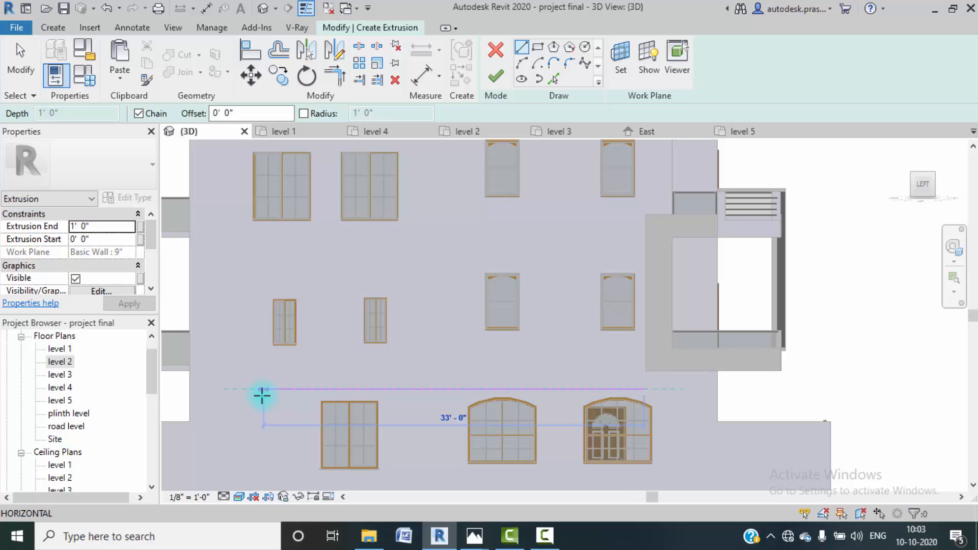
{"action": "left_click", "coordinate": [246, 390]}
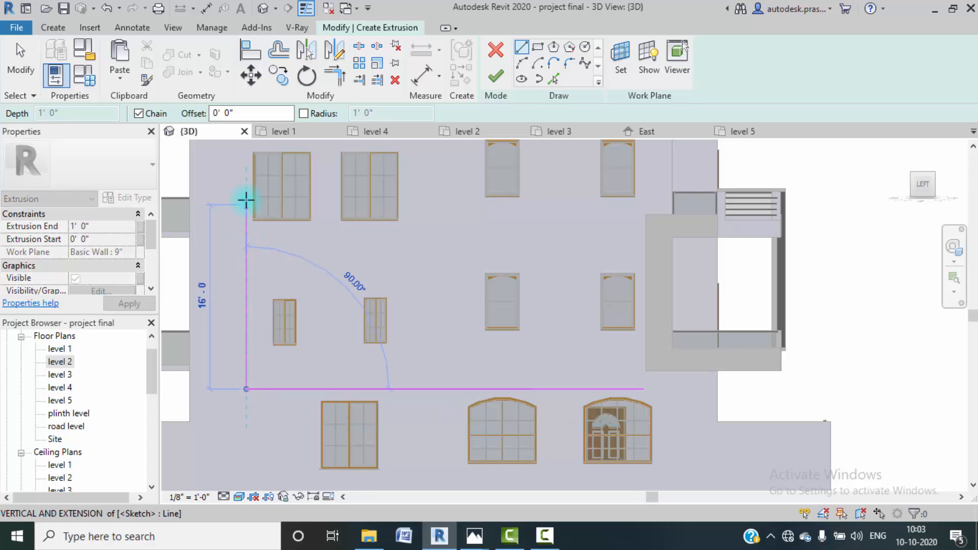
- Continue the profile with a vertical line about 22'-0" high and a horizontal line just above the top-floor windows, ending between the two sash windows
{"action": "middle_click_drag", "start_coordinate": [257, 205], "coordinate": [247, 283]}
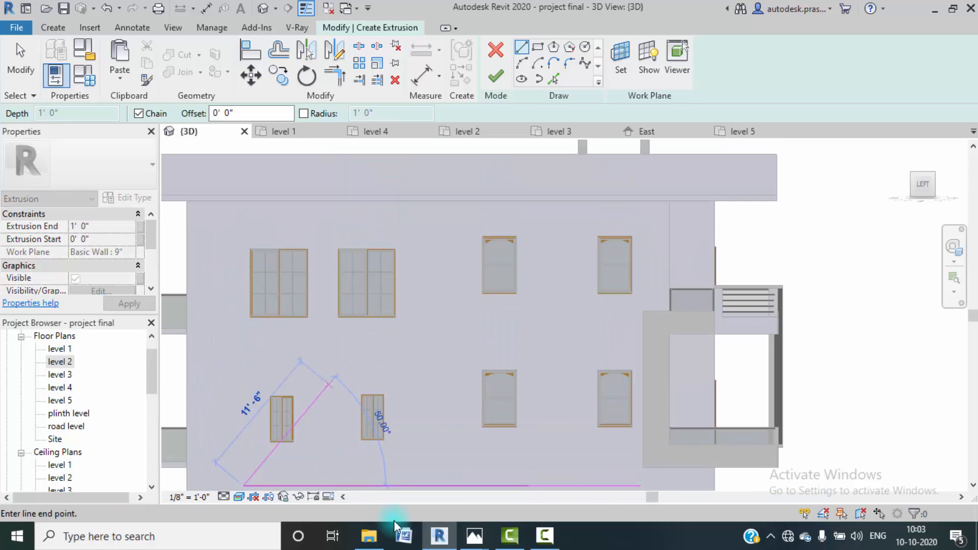
{"action": "mouse_move", "coordinate": [472, 532]}
{"action": "mouse_move", "coordinate": [535, 504]}
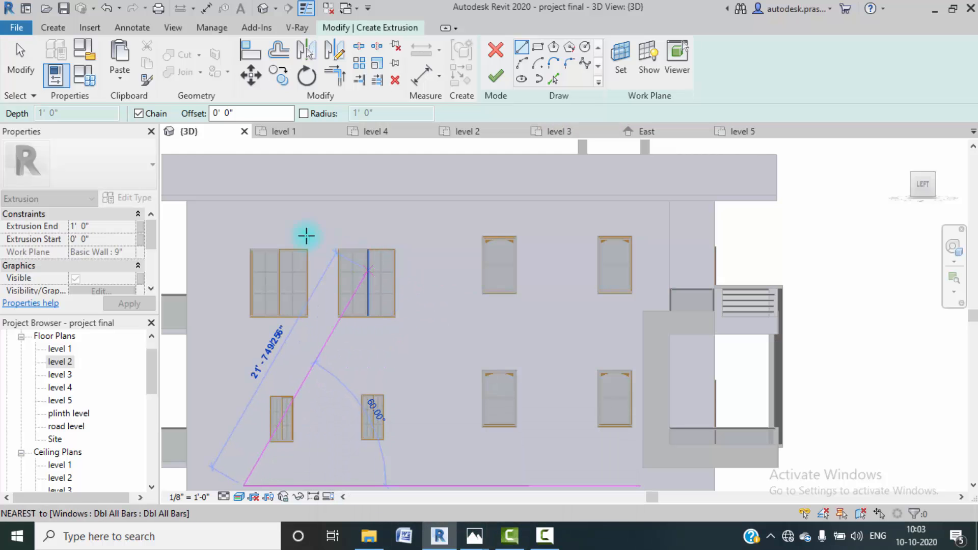
{"action": "left_click", "coordinate": [241, 232]}
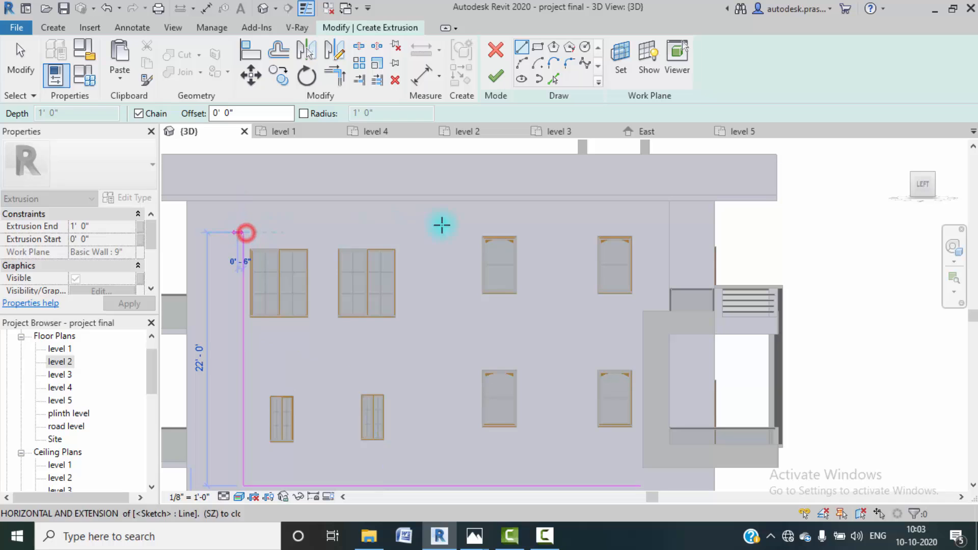
{"action": "left_click", "coordinate": [590, 226]}
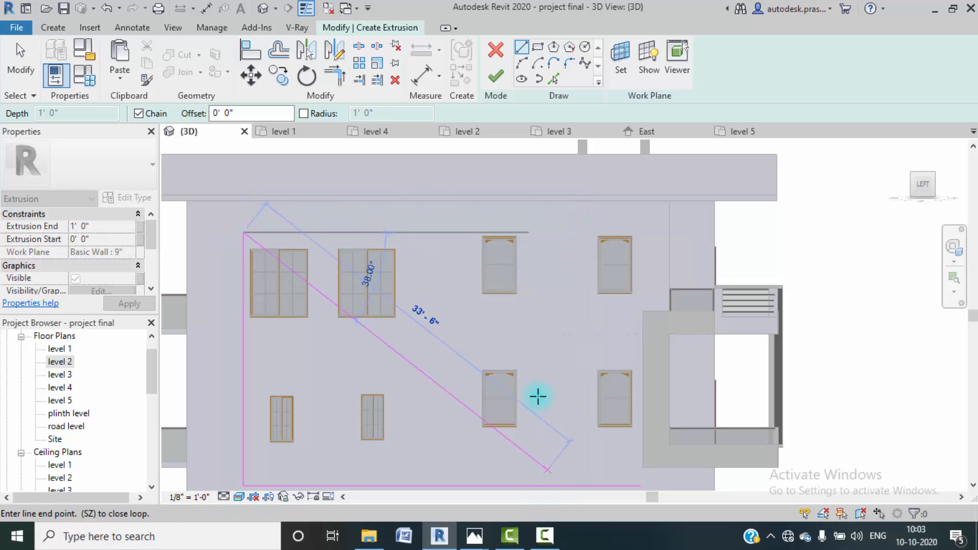
{"action": "left_click", "coordinate": [555, 231]}
{"action": "key", "text": "Escape"}
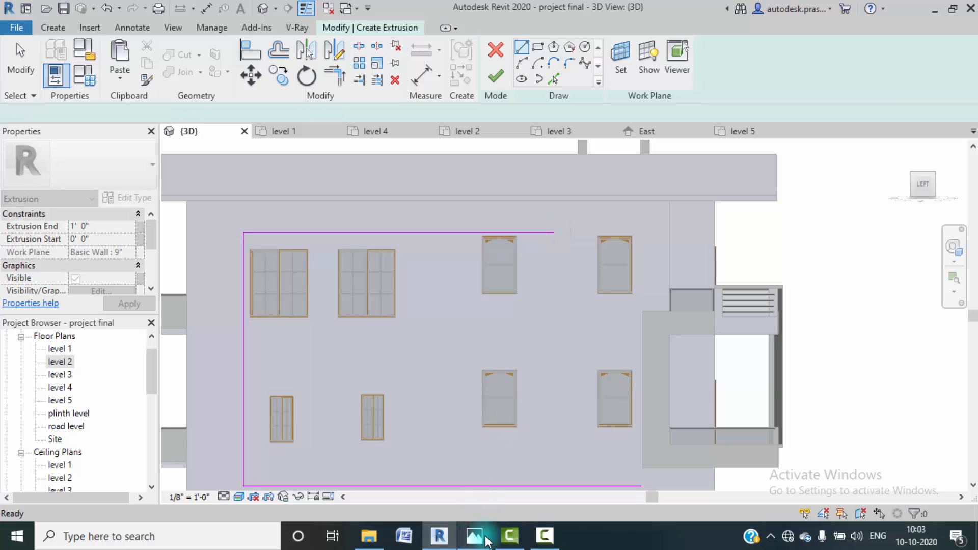
- Check the side wall's cladding bands in the Photos reference render and return to the extrusion sketch in Revit
{"action": "mouse_move", "coordinate": [474, 538]}
{"action": "left_click", "coordinate": [545, 476]}
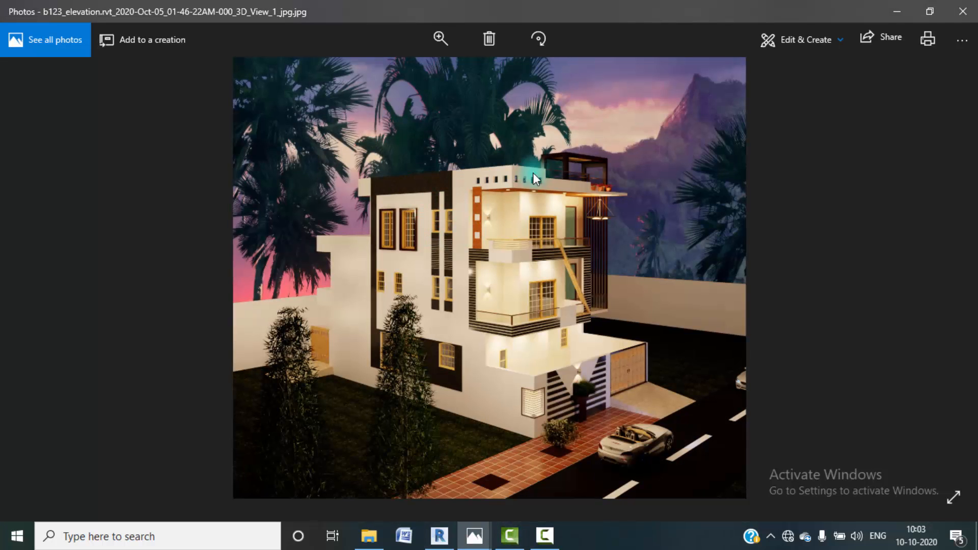
{"action": "left_click", "coordinate": [897, 11]}
{"action": "scroll", "coordinate": [500, 225], "scroll_direction": "up", "scroll_amount": 2}
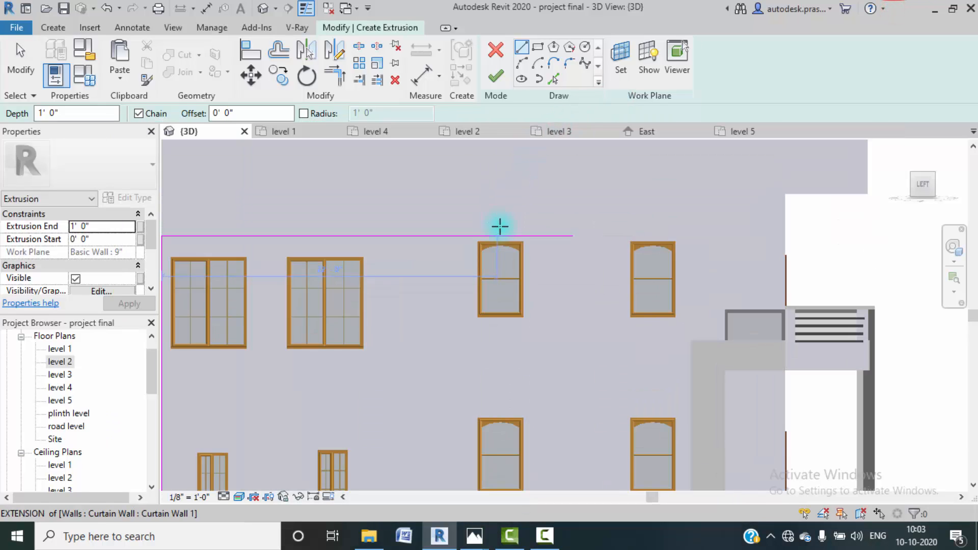
{"action": "scroll", "coordinate": [384, 227], "scroll_direction": "down", "scroll_amount": 3}
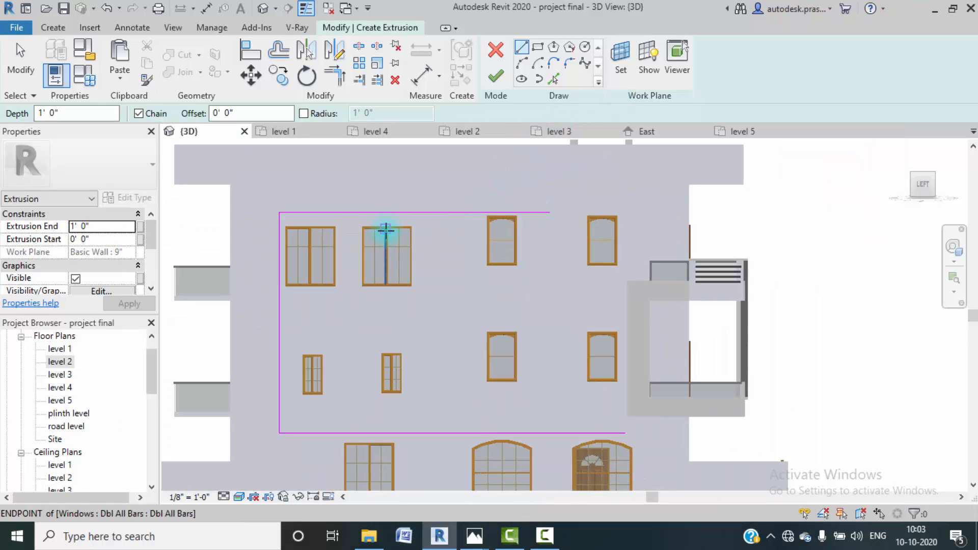
- Extend the profile above the ground-floor windows with a vertical line 11'-0" down to the plinth line and a horizontal line towards the rear
{"action": "middle_click_drag", "start_coordinate": [452, 369], "coordinate": [477, 225]}
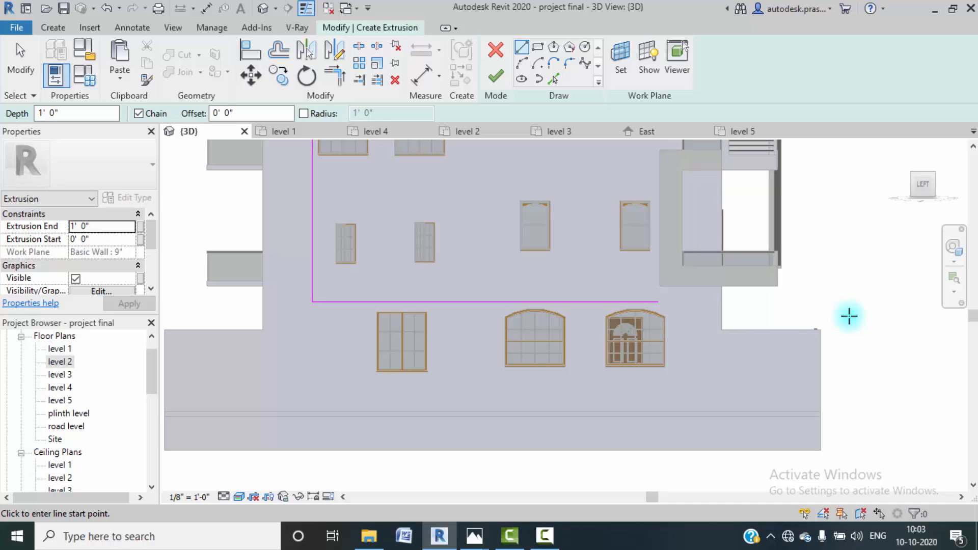
{"action": "left_click", "coordinate": [660, 302]}
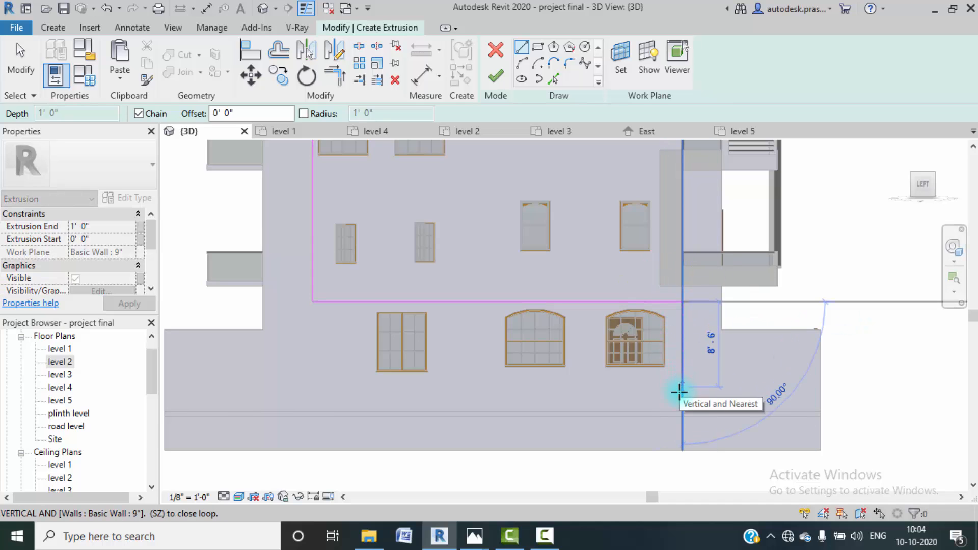
{"action": "left_click", "coordinate": [678, 411]}
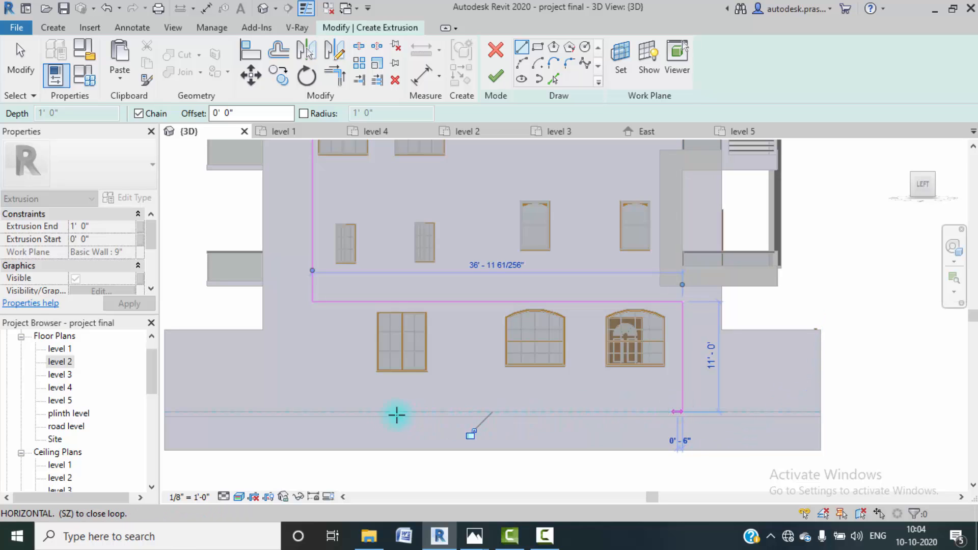
{"action": "left_click", "coordinate": [272, 410]}
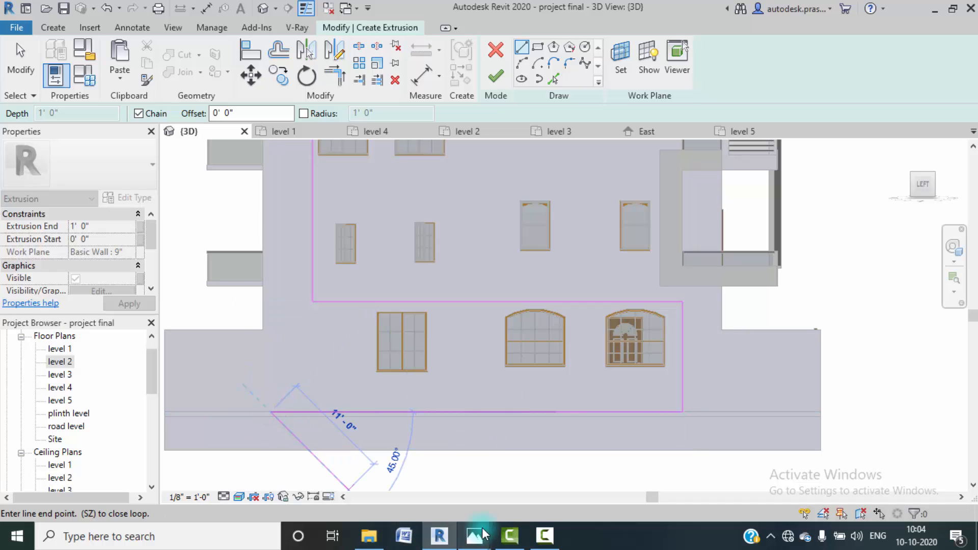
- After checking the reference render, continue the profile up the rear side and about 36'-6" along the underside of the roof band
{"action": "mouse_move", "coordinate": [467, 537]}
{"action": "left_click", "coordinate": [549, 466]}
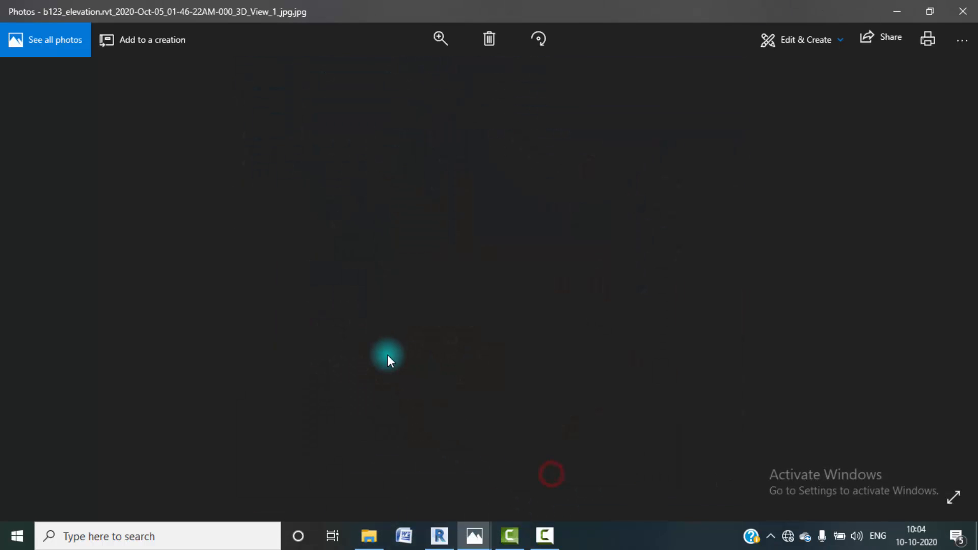
{"action": "left_click", "coordinate": [911, 7]}
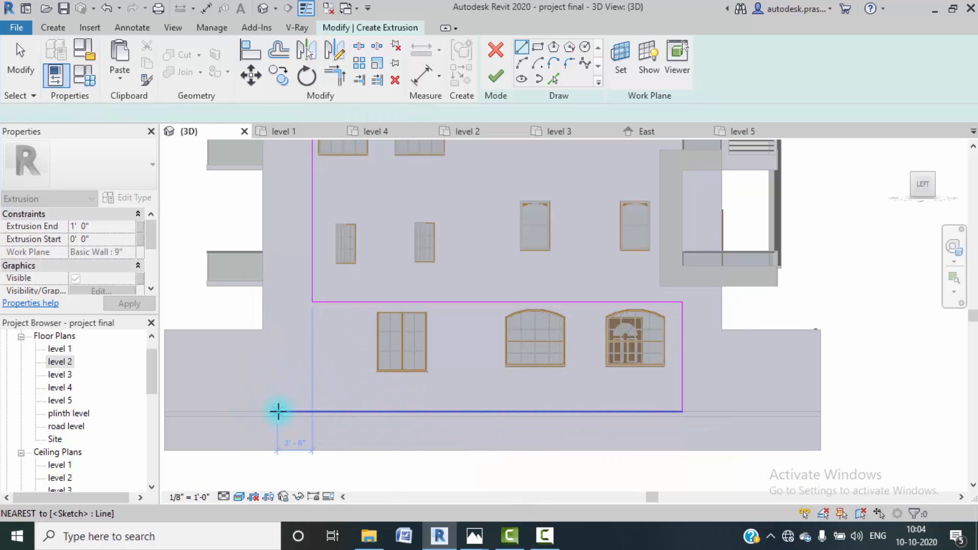
{"action": "left_click", "coordinate": [280, 412]}
{"action": "middle_click_drag", "start_coordinate": [282, 242], "coordinate": [278, 431]}
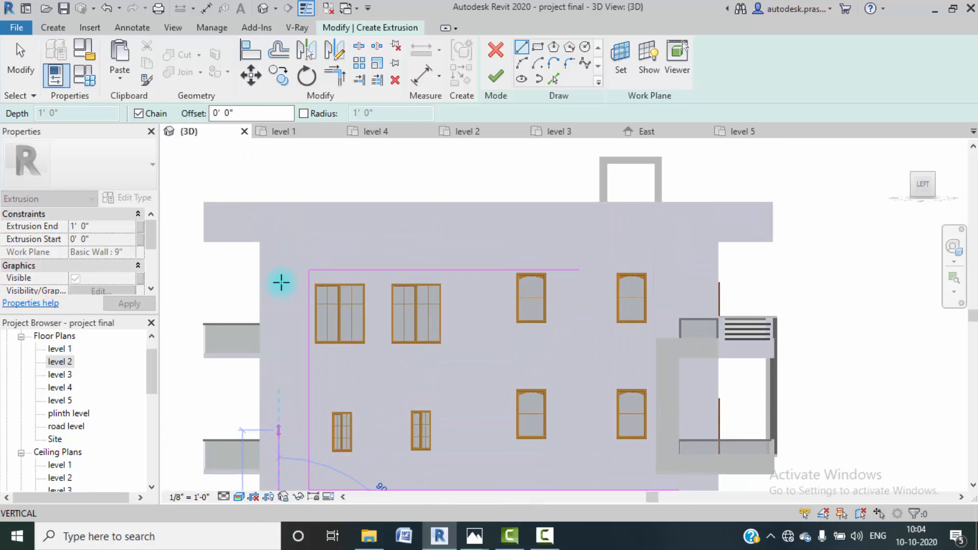
{"action": "left_click", "coordinate": [515, 234]}
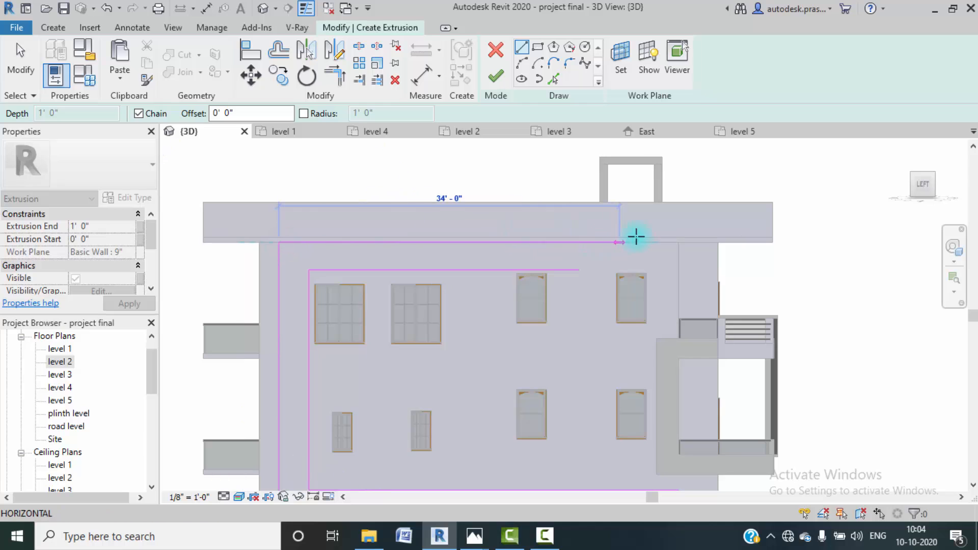
{"action": "left_click", "coordinate": [646, 243]}
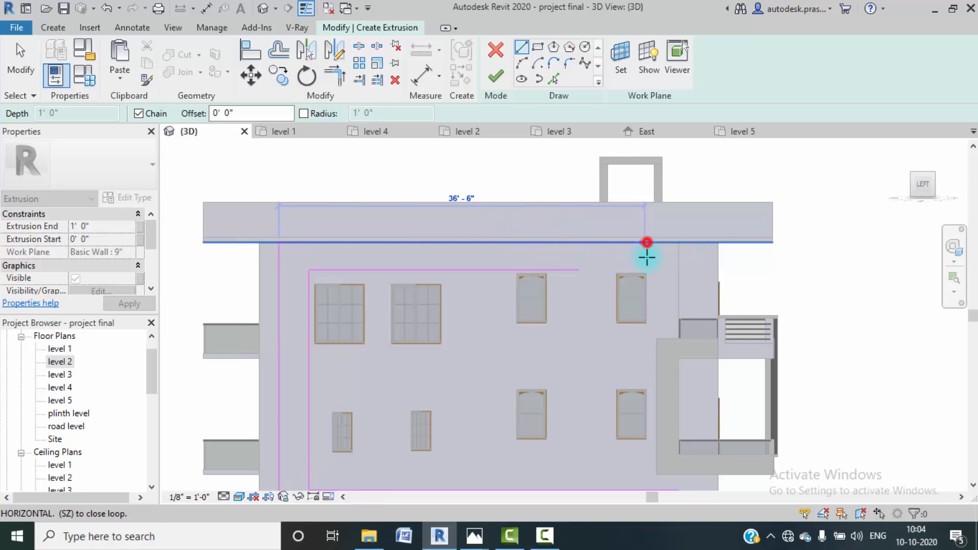
- Sketch a vertical line about 3'-1" long from the outer top corner of the front-most top-floor sash window up to the roof band
{"action": "scroll", "coordinate": [646, 278], "scroll_direction": "up", "scroll_amount": 4}
{"action": "key", "text": "Escape"}
{"action": "key", "text": "Escape"}
{"action": "key", "text": "l"}
{"action": "key", "text": "i"}
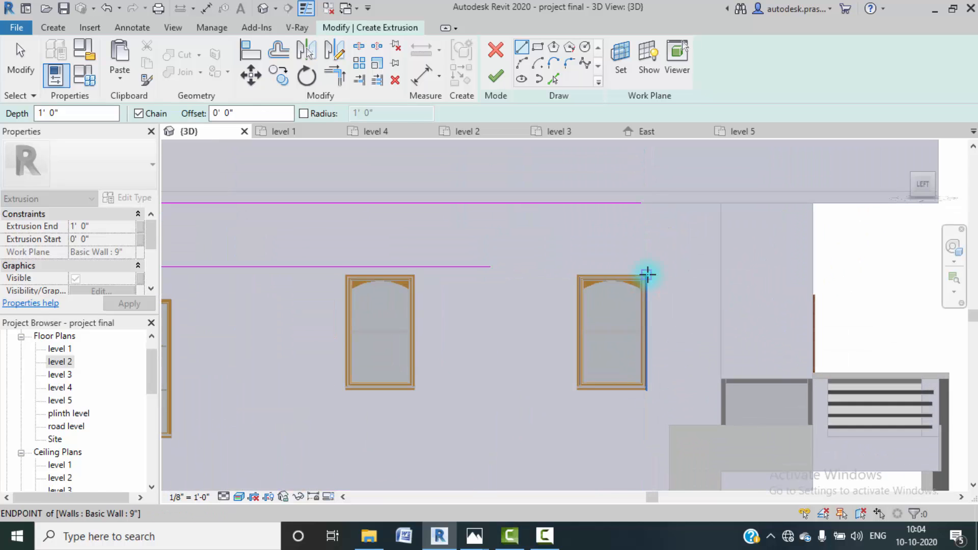
{"action": "left_click", "coordinate": [647, 276]}
{"action": "left_click", "coordinate": [647, 204]}
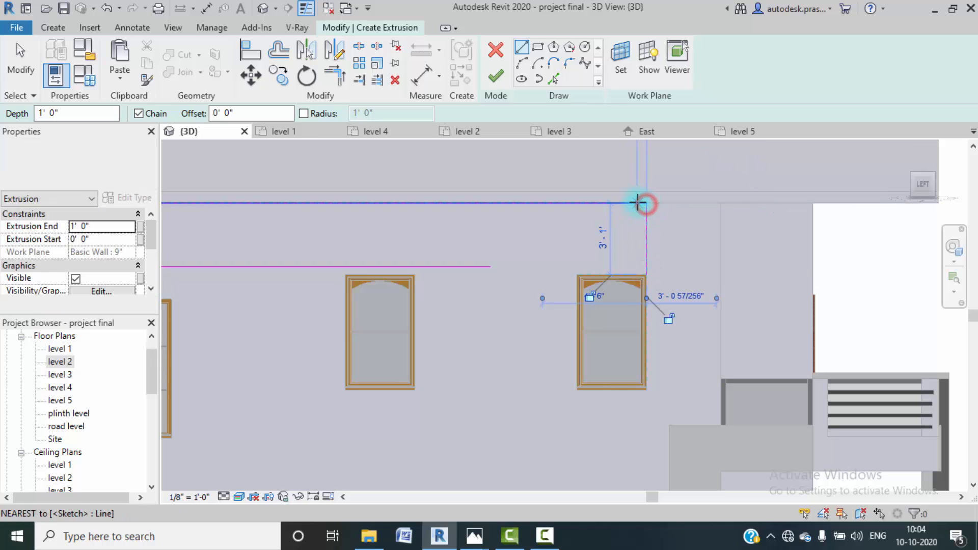
{"action": "key", "text": "Escape"}
{"action": "key", "text": "Escape"}
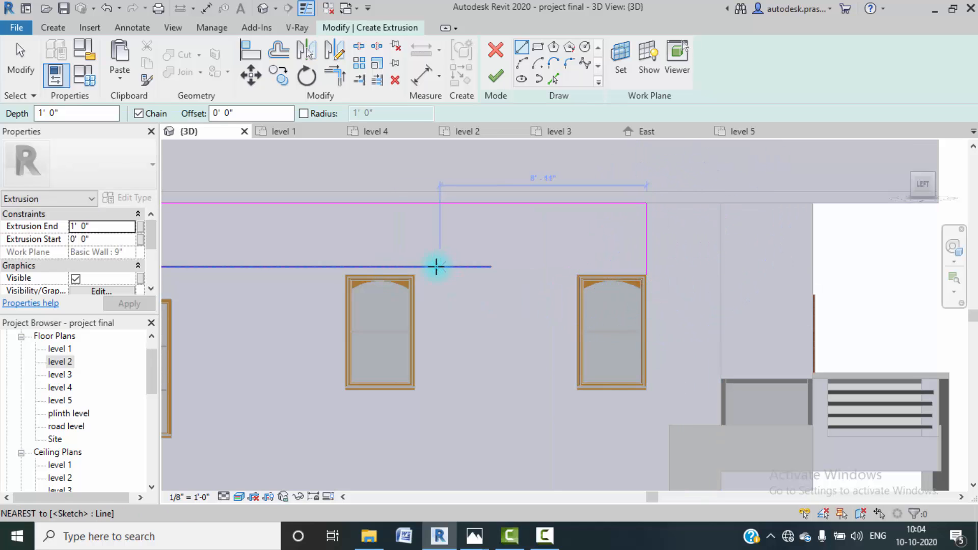
- Sketch vertical lines between the two upper horizontal profile lines, aligned with both side edges of the other top-floor sash window
{"action": "left_click", "coordinate": [415, 266]}
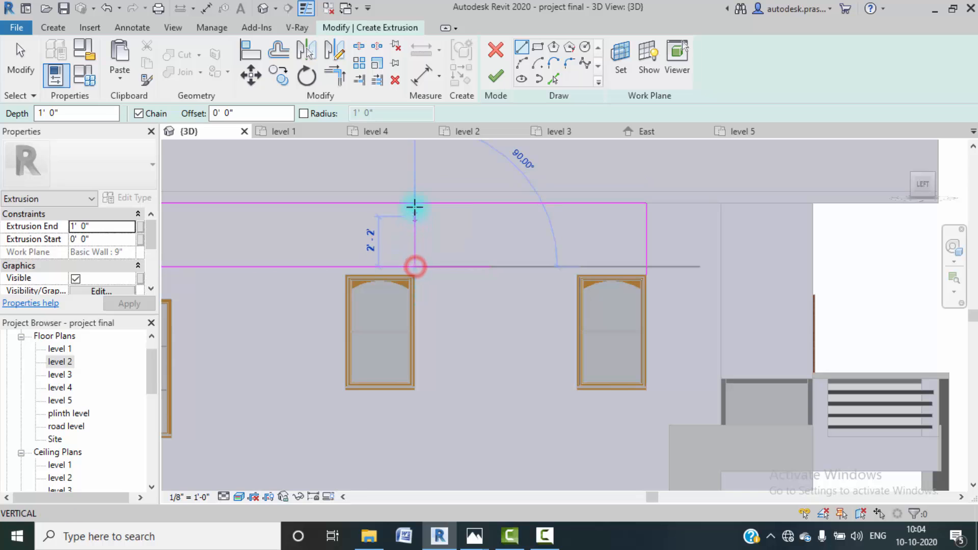
{"action": "left_click", "coordinate": [415, 203]}
{"action": "key", "text": "Escape"}
{"action": "left_click", "coordinate": [347, 265]}
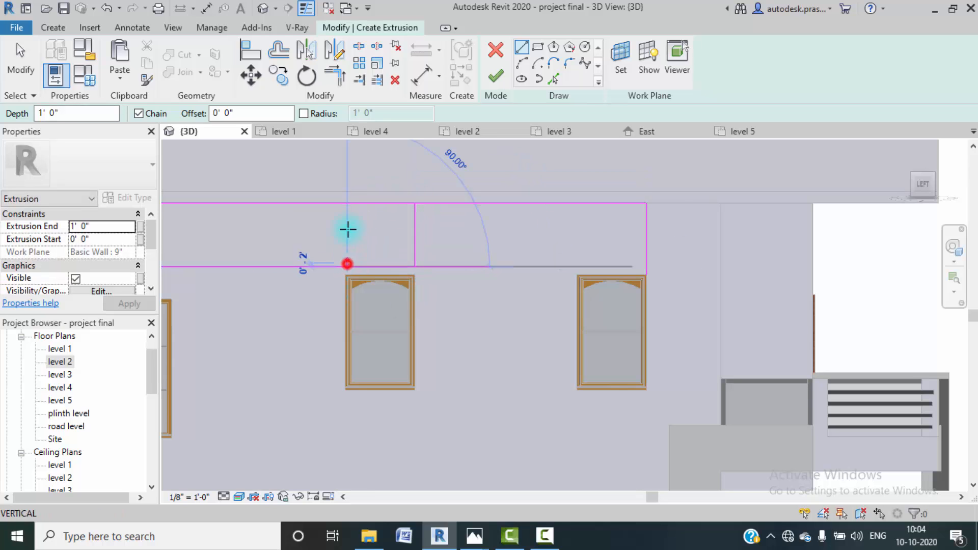
- Finish a vertical sketch line up to the upper boundary line, aligned with the left edge of the first arched window
{"action": "left_click", "coordinate": [346, 204]}
{"action": "key", "text": "Escape"}
{"action": "key", "text": "Escape"}
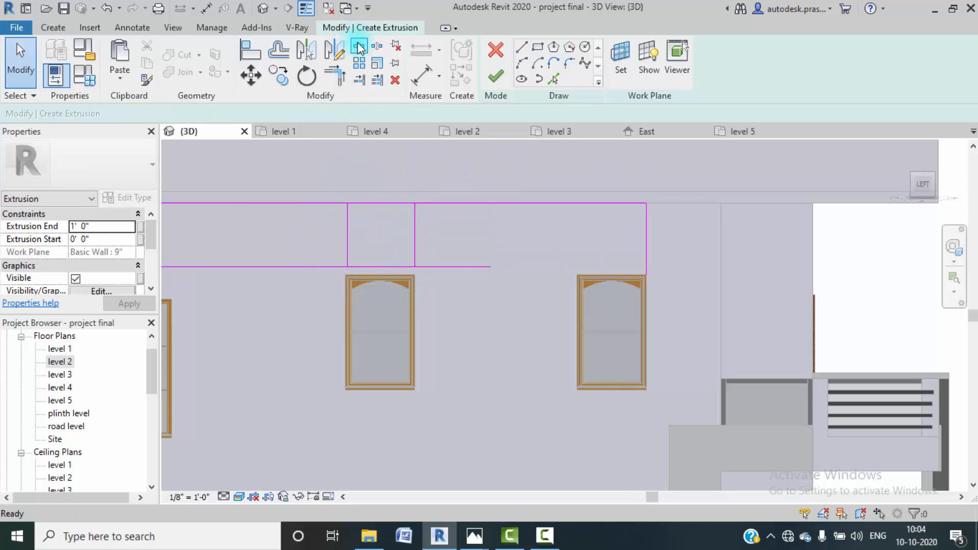
- Split the lower boundary line above the first arched window and trim both pieces into corners with the two vertical lines
{"action": "left_click", "coordinate": [359, 48]}
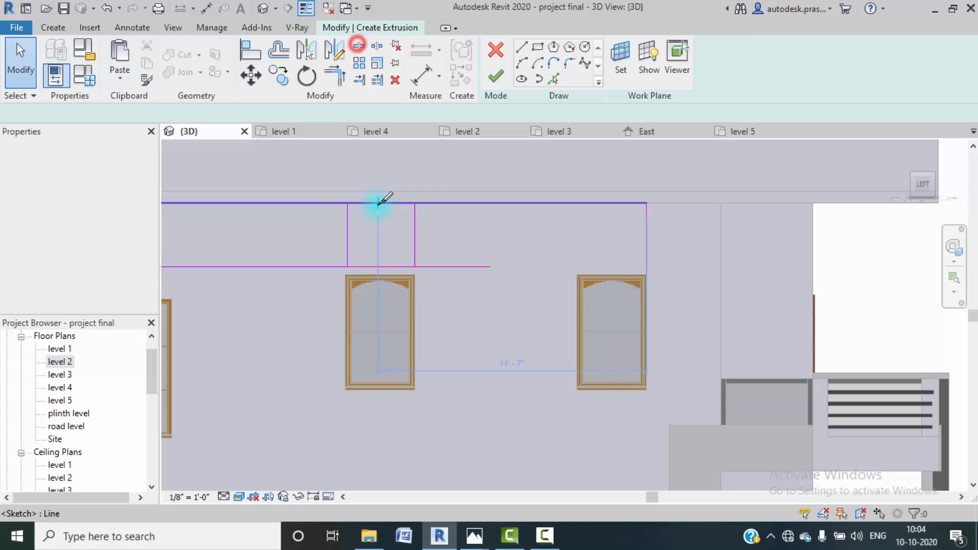
{"action": "left_click", "coordinate": [336, 79]}
{"action": "left_click", "coordinate": [301, 267]}
{"action": "left_click", "coordinate": [346, 246]}
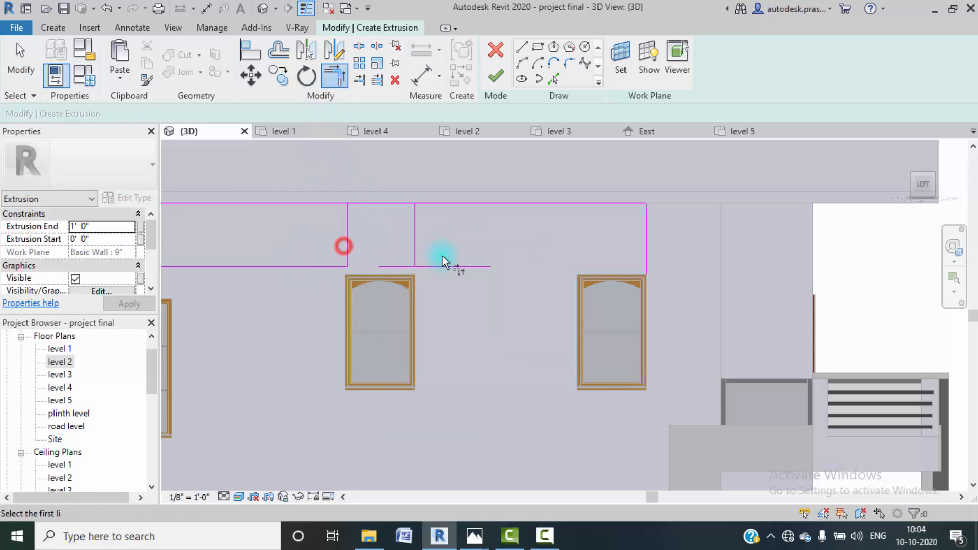
{"action": "left_click", "coordinate": [414, 246]}
{"action": "left_click", "coordinate": [484, 266]}
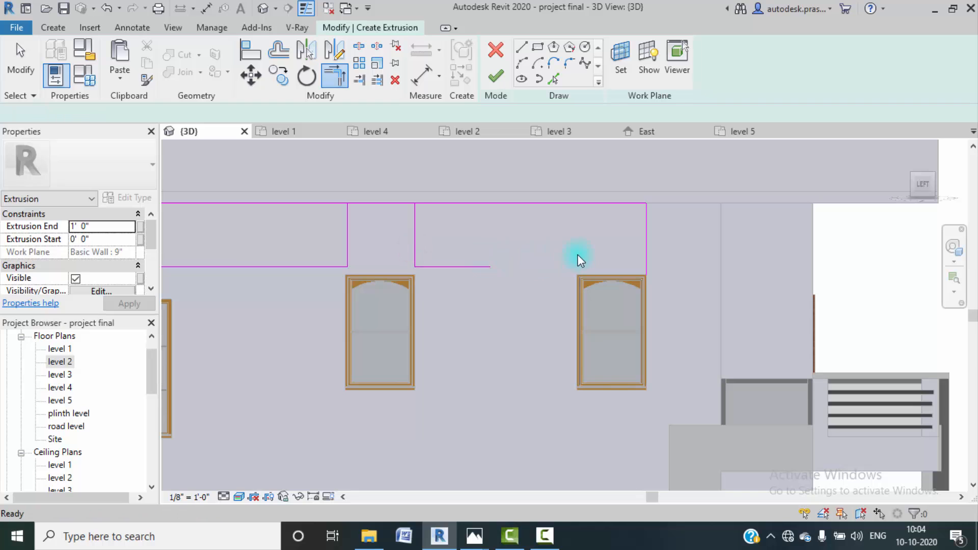
- Draw a vertical line from the upper-left corner of the second arched window up to the upper boundary line
{"action": "left_click", "coordinate": [521, 48]}
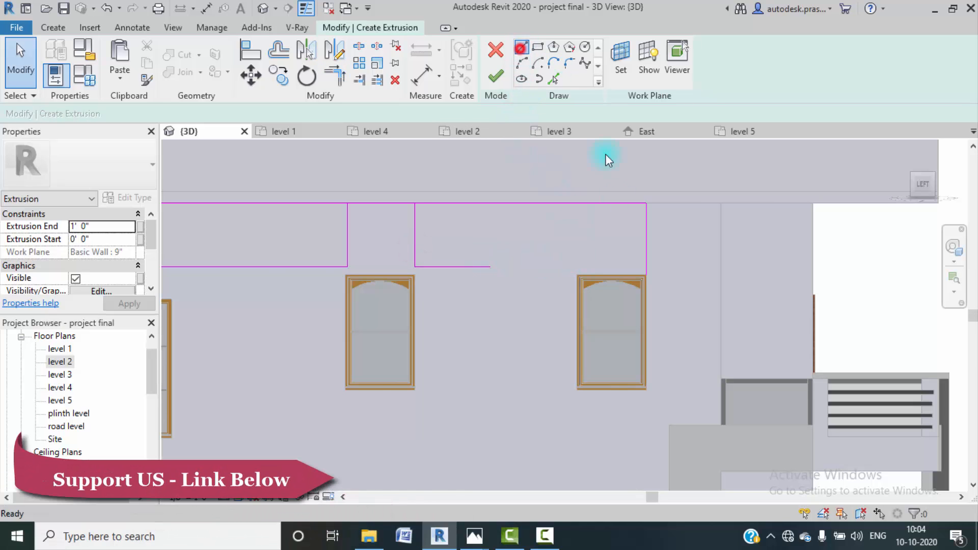
{"action": "left_click", "coordinate": [577, 273]}
{"action": "left_click", "coordinate": [577, 204]}
{"action": "key", "text": "Escape"}
{"action": "key", "text": "Escape"}
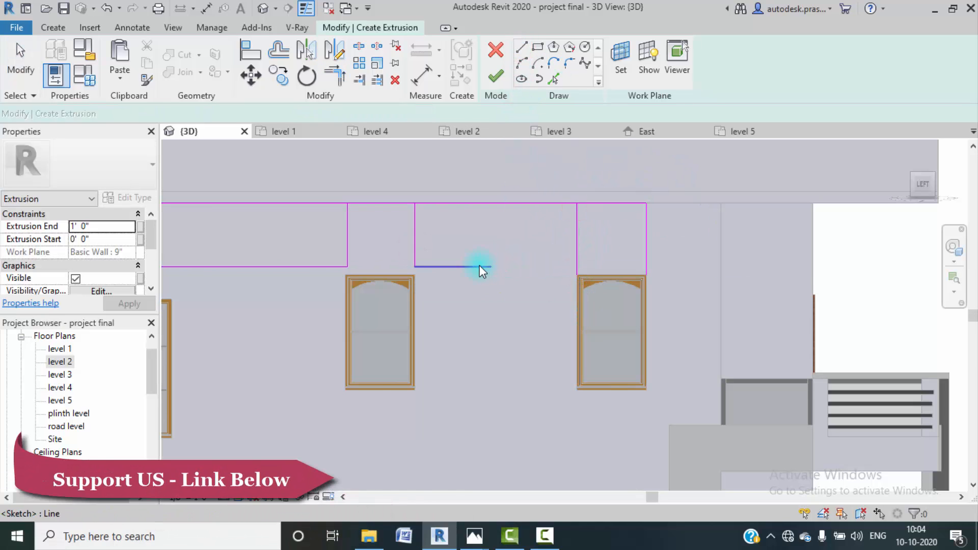
- Extend the short lower line to the vertical line above the second arched window's left edge
{"action": "left_click", "coordinate": [336, 78]}
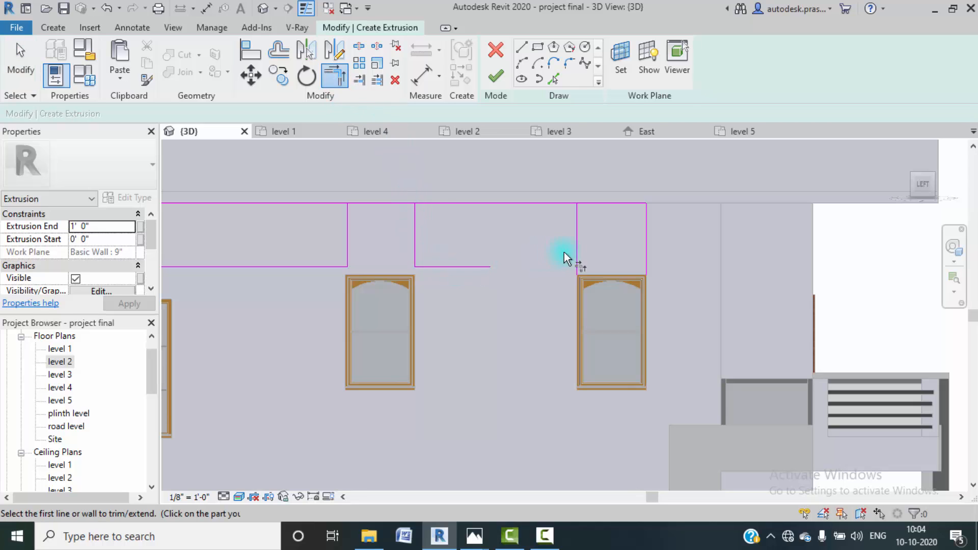
{"action": "left_click", "coordinate": [368, 80]}
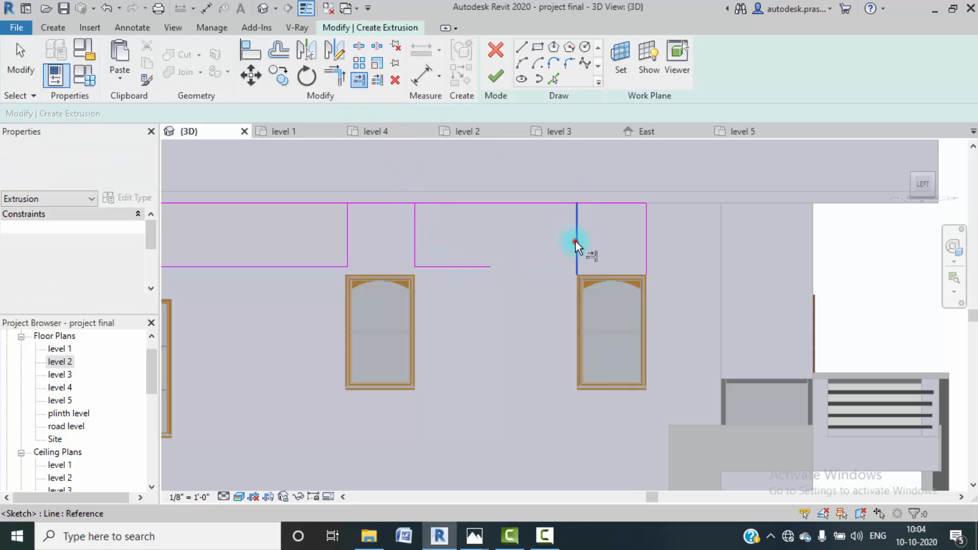
{"action": "left_click", "coordinate": [577, 240]}
{"action": "left_click", "coordinate": [479, 267]}
{"action": "key", "text": "Escape"}
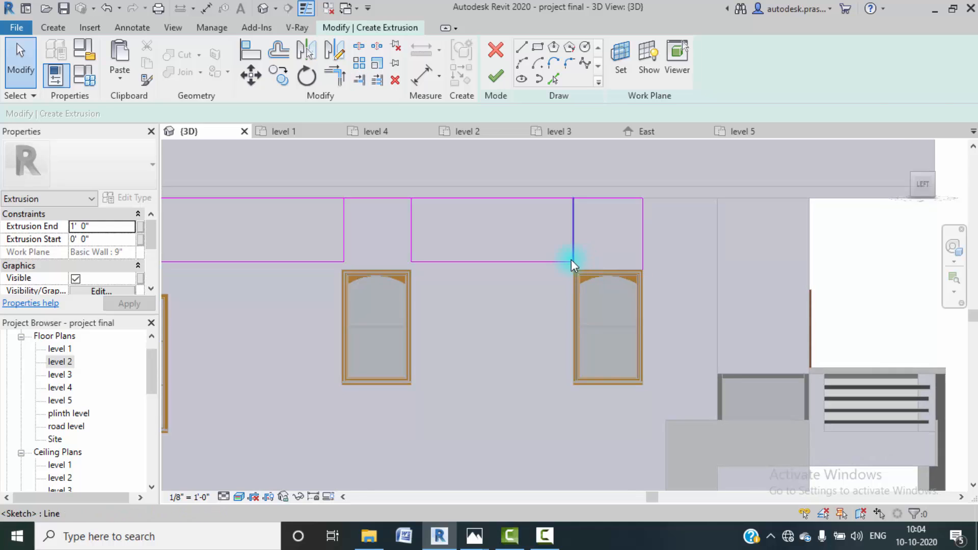
- Switch to the reference rendering in Photos, examine the dark band around the side windows, and return to Revit
{"action": "middle_click_drag", "start_coordinate": [570, 259], "coordinate": [561, 237]}
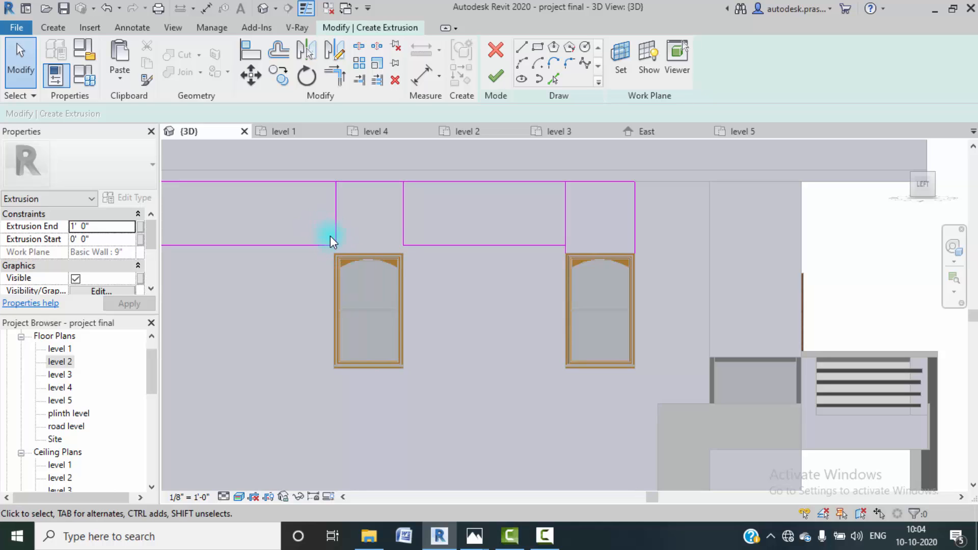
{"action": "scroll", "coordinate": [332, 246], "scroll_direction": "up", "scroll_amount": 4}
{"action": "scroll", "coordinate": [338, 248], "scroll_direction": "down", "scroll_amount": 4}
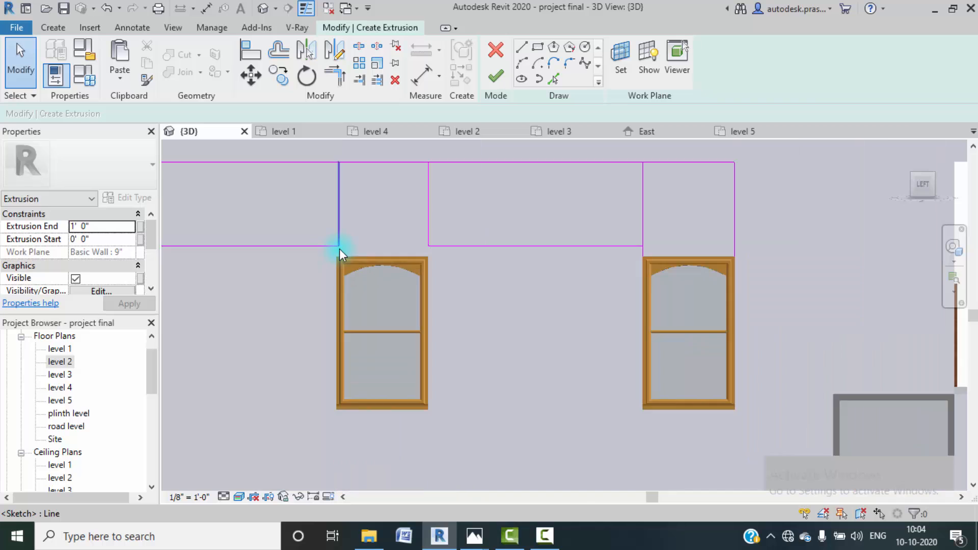
{"action": "middle_click_drag", "start_coordinate": [424, 289], "coordinate": [427, 285]}
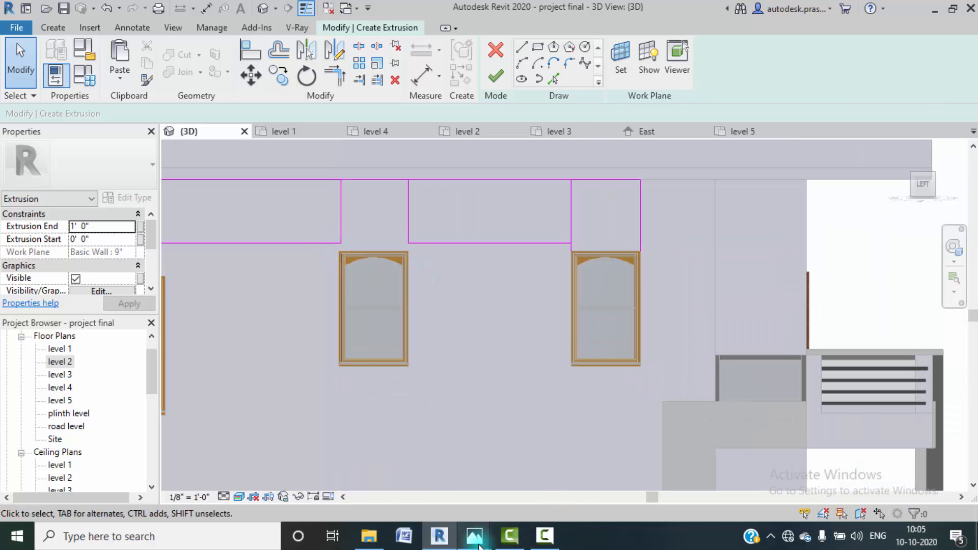
{"action": "left_click", "coordinate": [512, 510]}
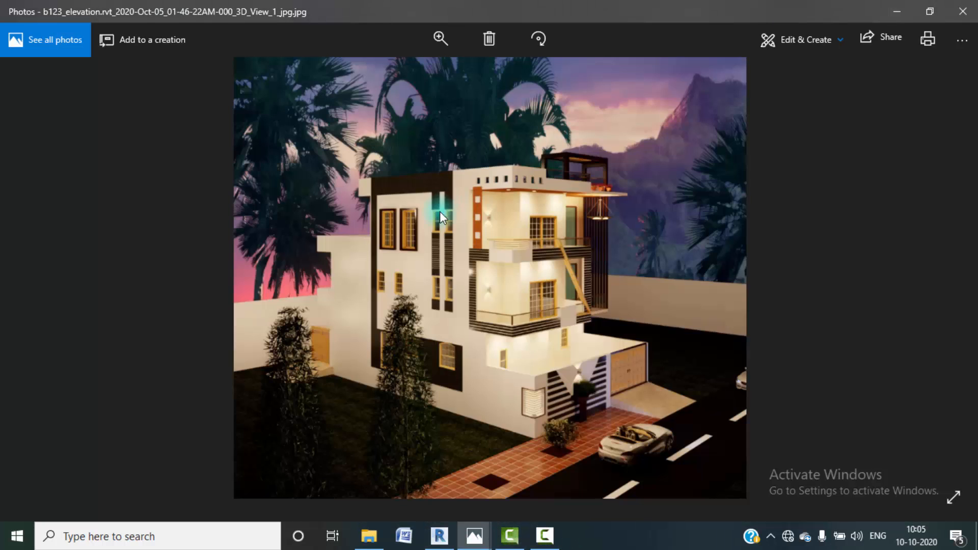
{"action": "left_click", "coordinate": [891, 14]}
- Move the upper boundary line of the sketch up to the top edge of the parapet
{"action": "scroll", "coordinate": [585, 247], "scroll_direction": "down", "scroll_amount": 3}
{"action": "middle_click_drag", "start_coordinate": [500, 262], "coordinate": [508, 341]}
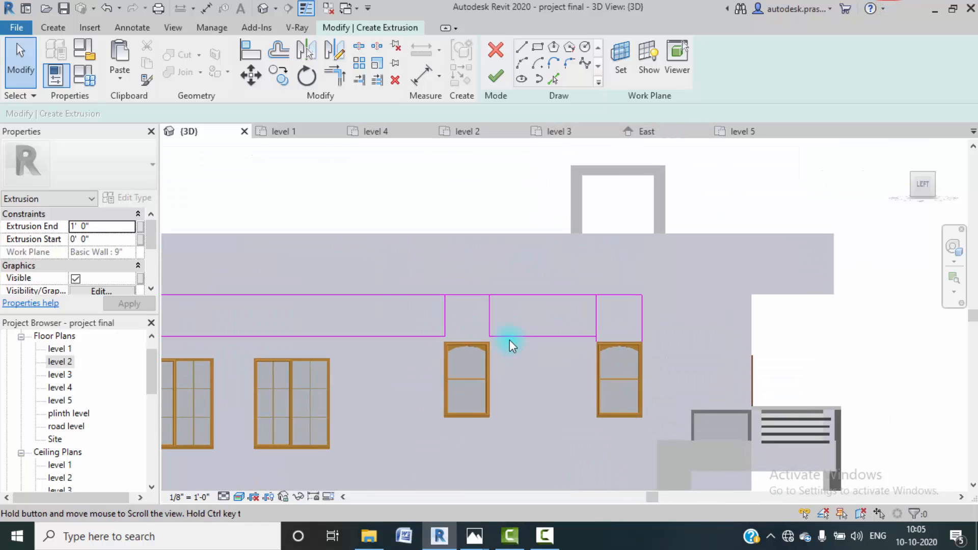
{"action": "left_click", "coordinate": [338, 295]}
{"action": "middle_click_drag", "start_coordinate": [534, 298], "coordinate": [717, 317]}
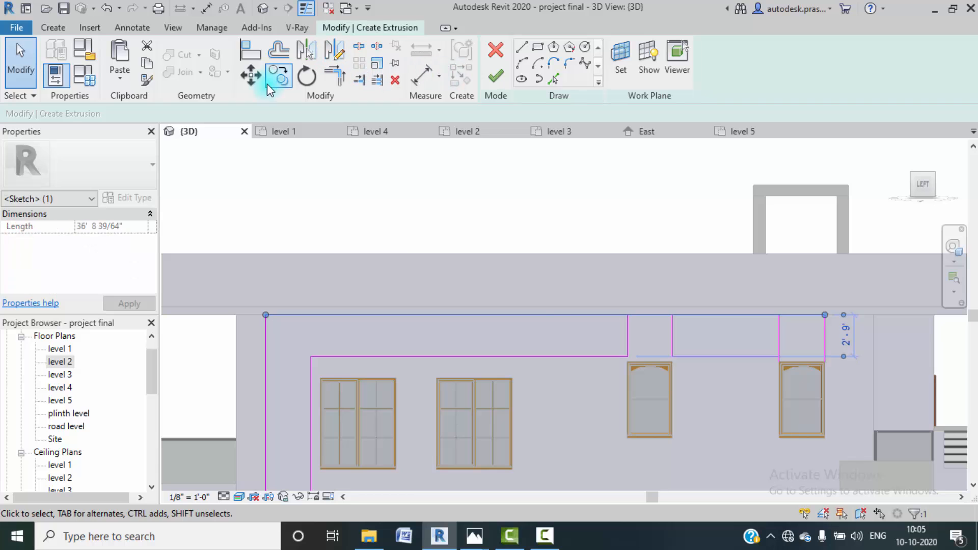
{"action": "left_click", "coordinate": [266, 315]}
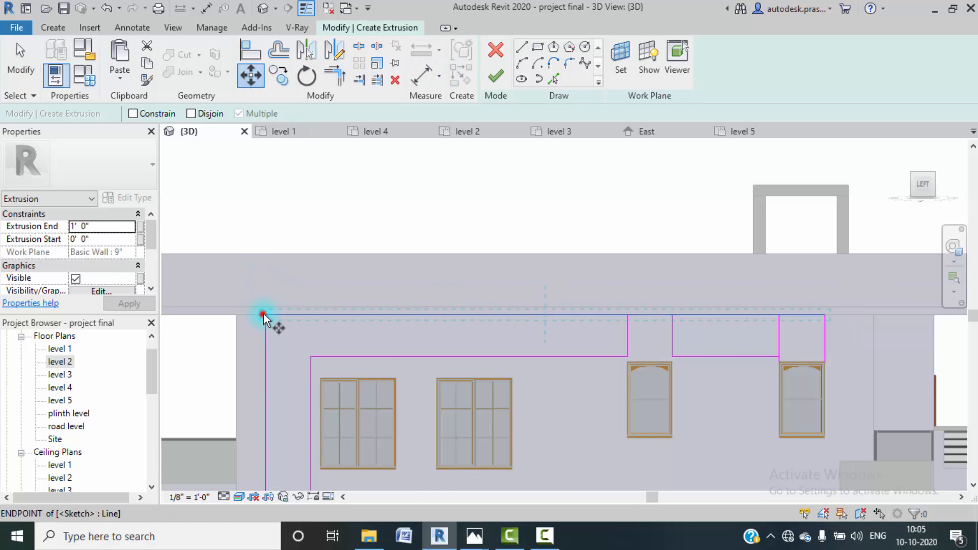
{"action": "left_click", "coordinate": [266, 254]}
{"action": "key", "text": "Escape"}
- Move the long lower boundary line above the two wide windows up to the underside of the roof slab
{"action": "middle_click_drag", "start_coordinate": [524, 340], "coordinate": [494, 338]}
{"action": "left_click", "coordinate": [374, 339]}
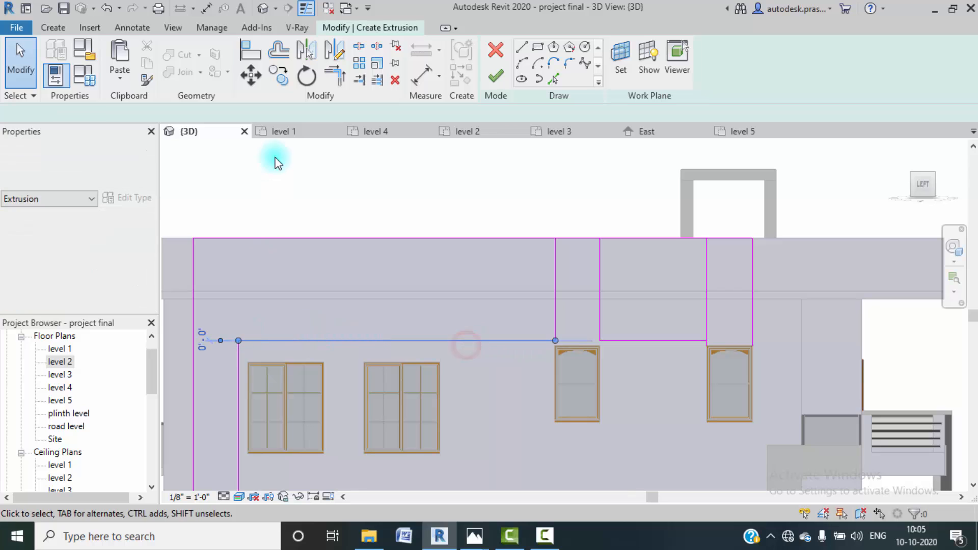
{"action": "left_click", "coordinate": [250, 76]}
{"action": "left_click", "coordinate": [239, 339]}
{"action": "left_click", "coordinate": [238, 299]}
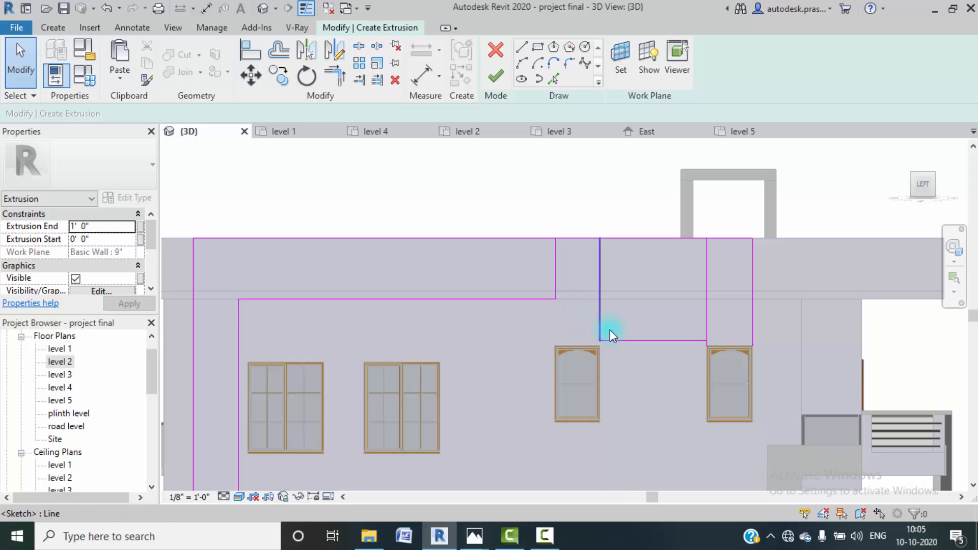
- Move the short lower line between the arched windows up 2'-9" to the underside of the roof slab
{"action": "left_click", "coordinate": [621, 339]}
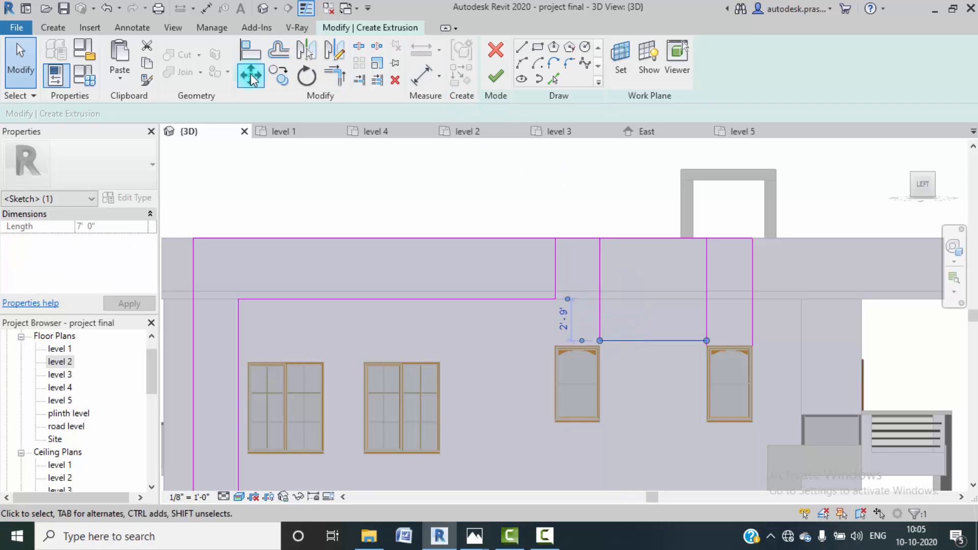
{"action": "left_click", "coordinate": [601, 339]}
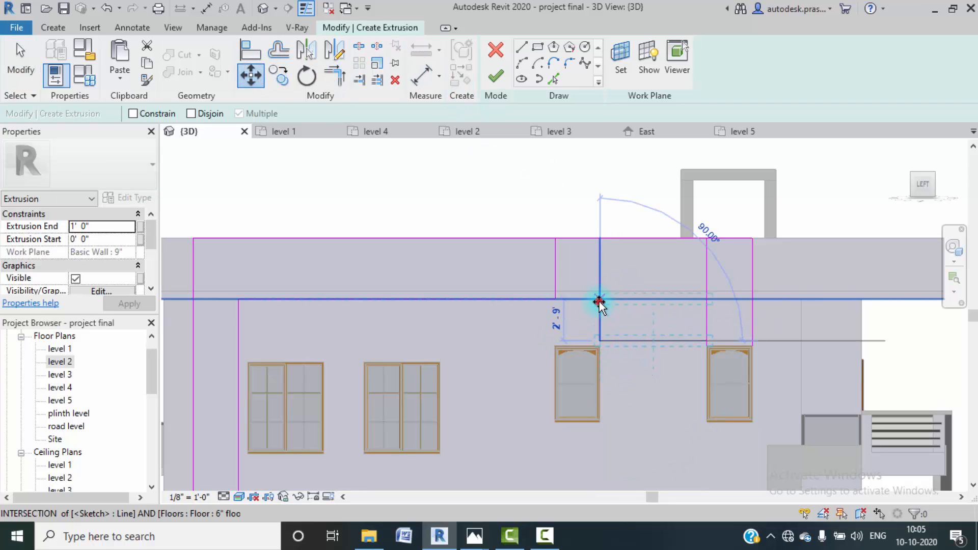
{"action": "left_click", "coordinate": [600, 301]}
{"action": "left_click", "coordinate": [555, 273]}
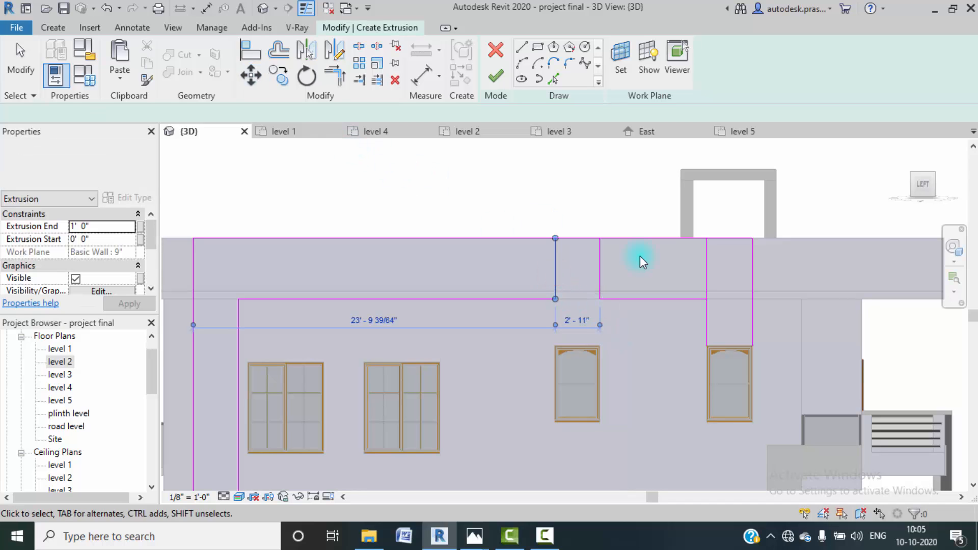
{"action": "left_click", "coordinate": [600, 273]}
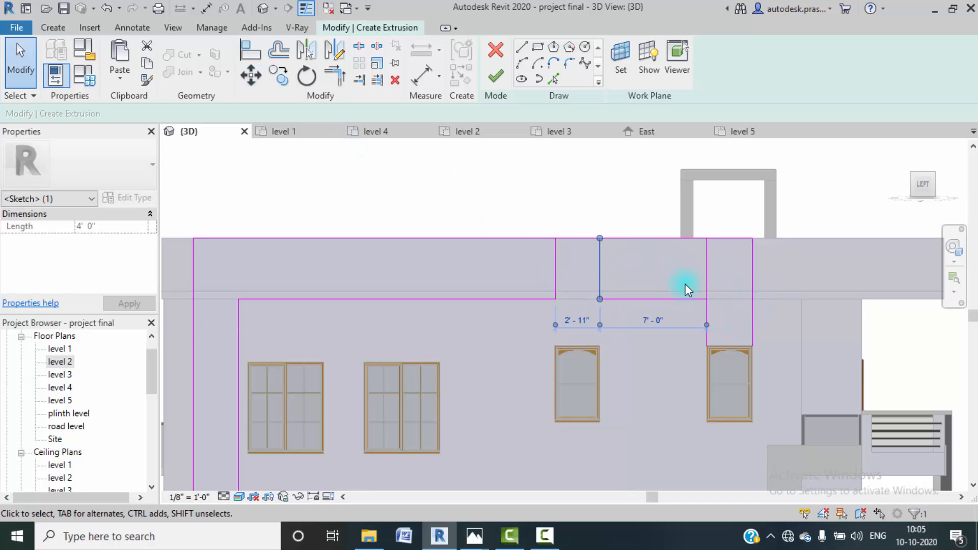
{"action": "key", "text": "Escape"}
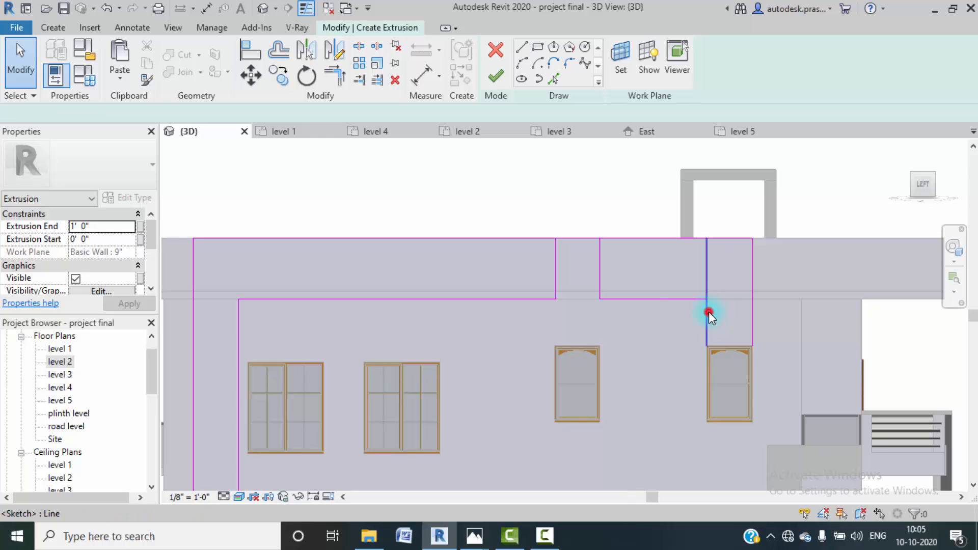
- Trim the short lower line and the vertical at the second arched window's left edge into a corner, keeping the vertical's lower part
{"action": "left_click", "coordinate": [708, 312]}
{"action": "left_click", "coordinate": [719, 273]}
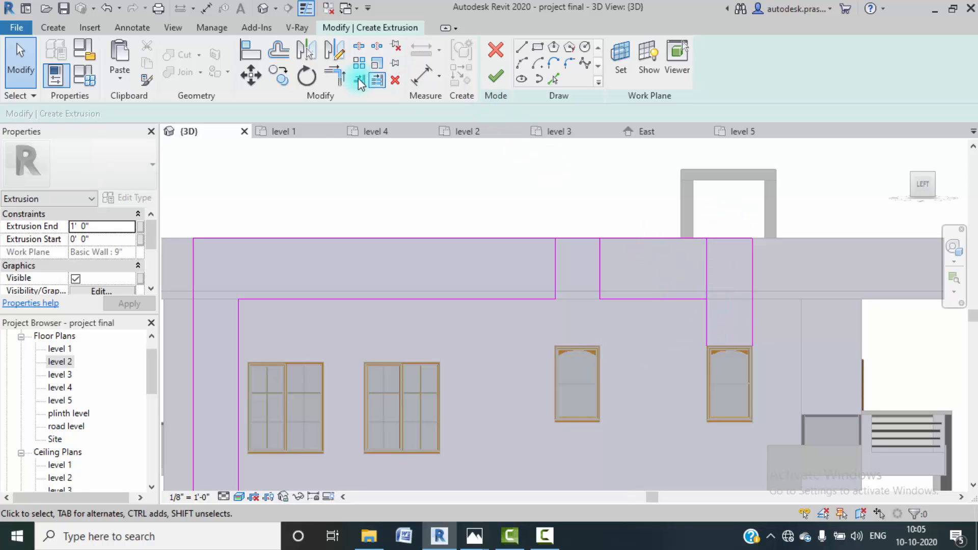
{"action": "left_click", "coordinate": [664, 298]}
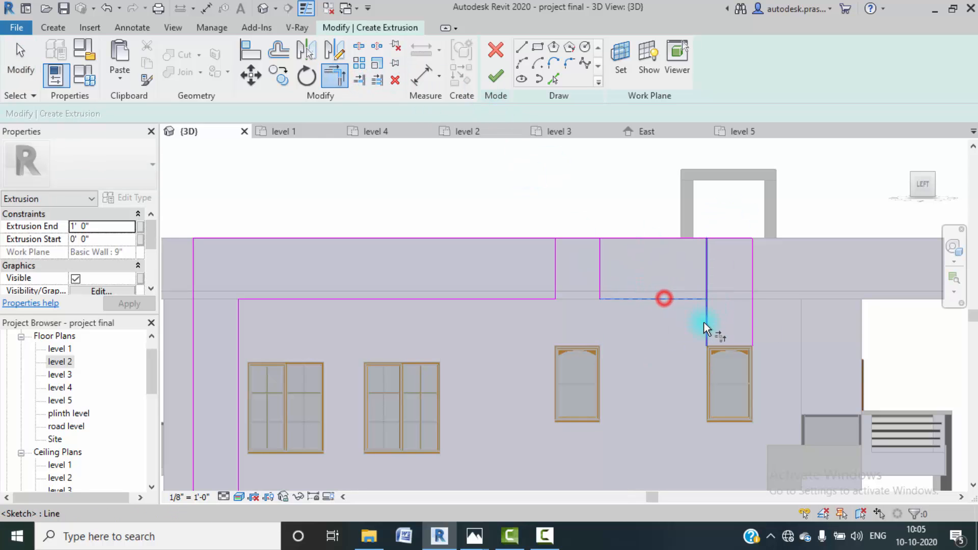
{"action": "left_click", "coordinate": [750, 325]}
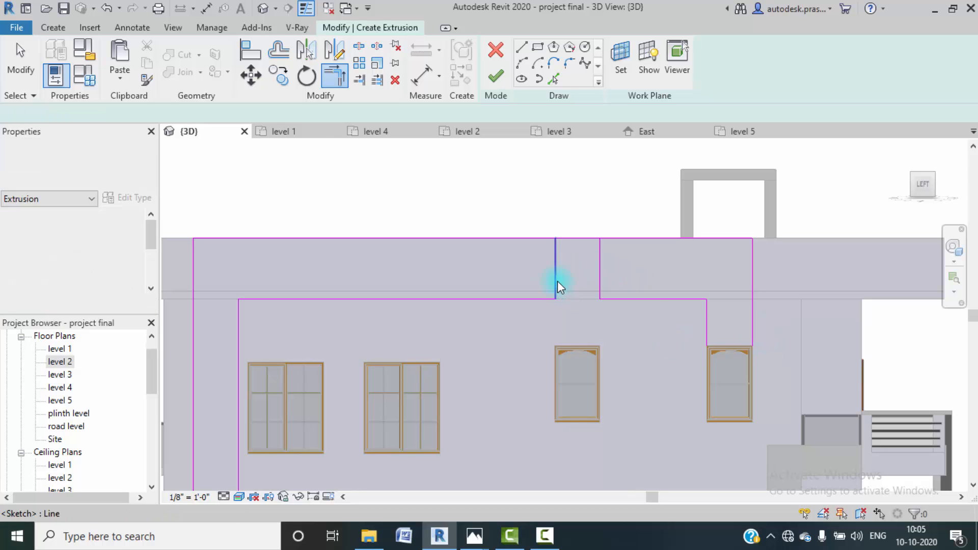
{"action": "key", "text": "Escape"}
{"action": "key", "text": "Escape"}
- Delete the two vertical sketch lines crossing the parapet above the first arched window
{"action": "left_click_drag", "start_coordinate": [629, 267], "coordinate": [515, 255]}
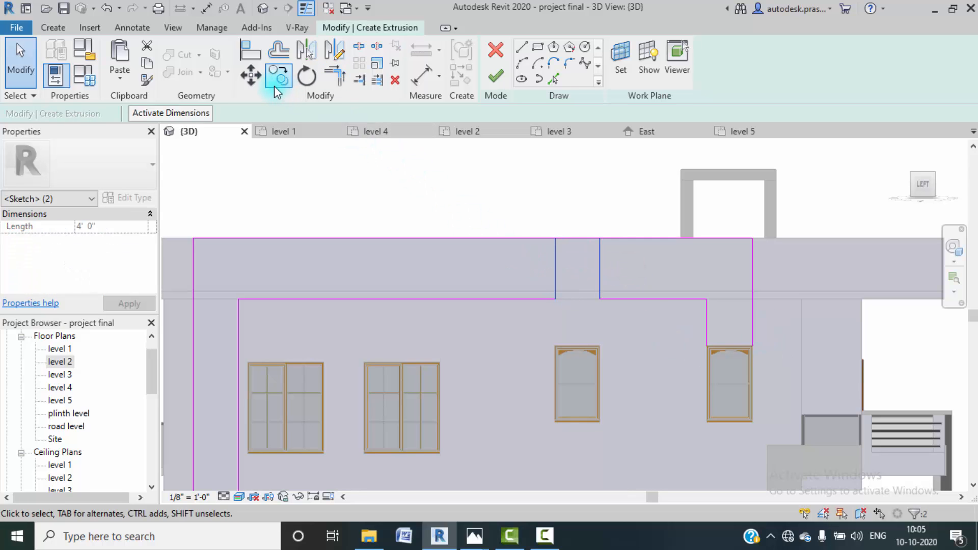
{"action": "left_click", "coordinate": [555, 235]}
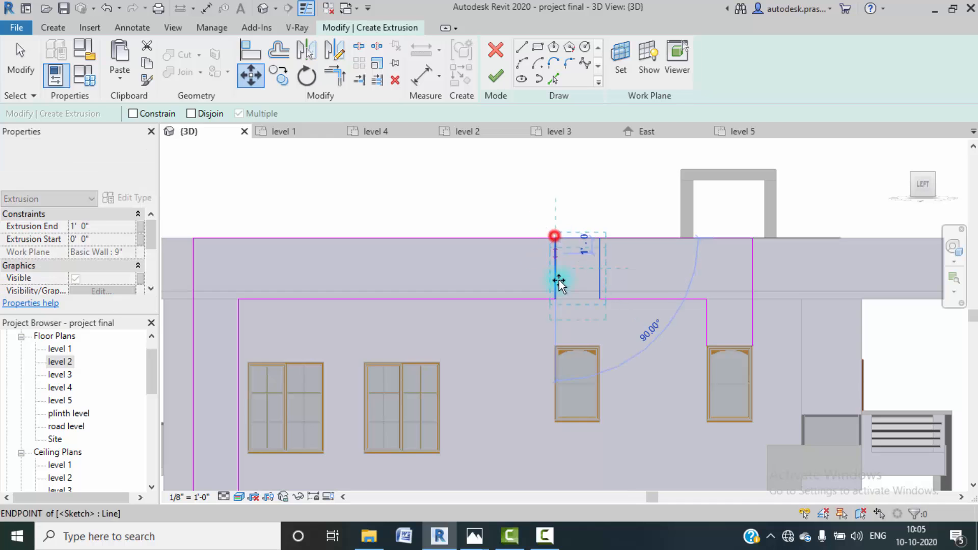
{"action": "left_click", "coordinate": [559, 302]}
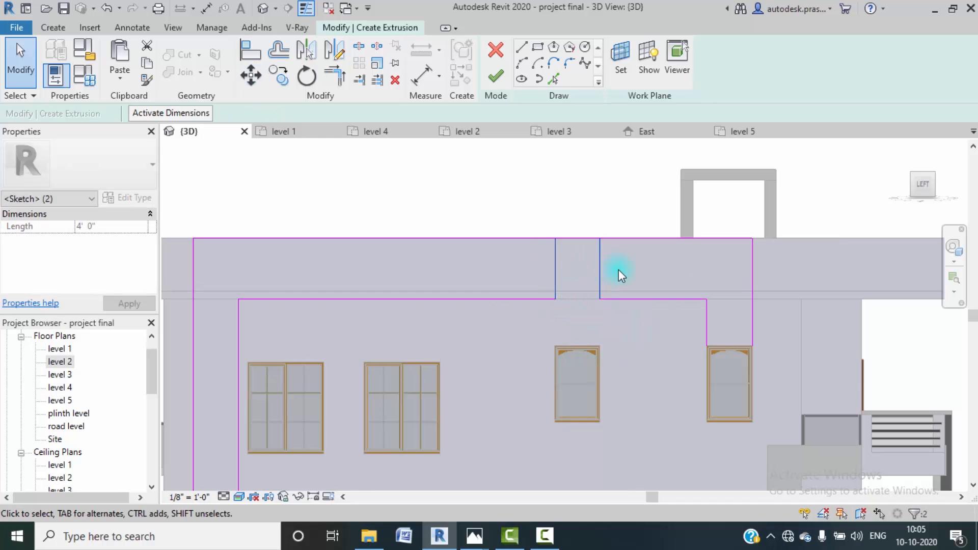
{"action": "key", "text": "Delete"}
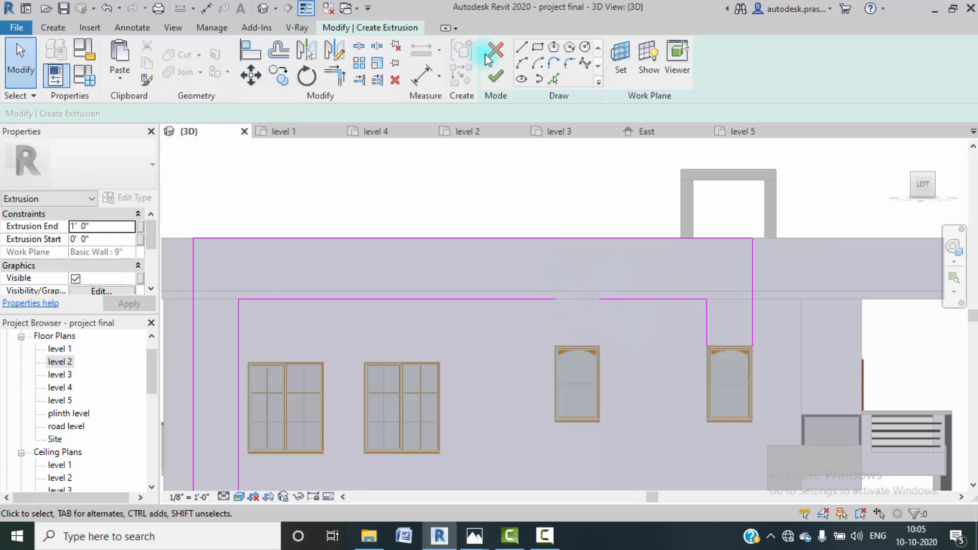
- Draw two vertical lines from the open ends of the lower boundary down to the first arched window's top corners
{"action": "left_click", "coordinate": [557, 303]}
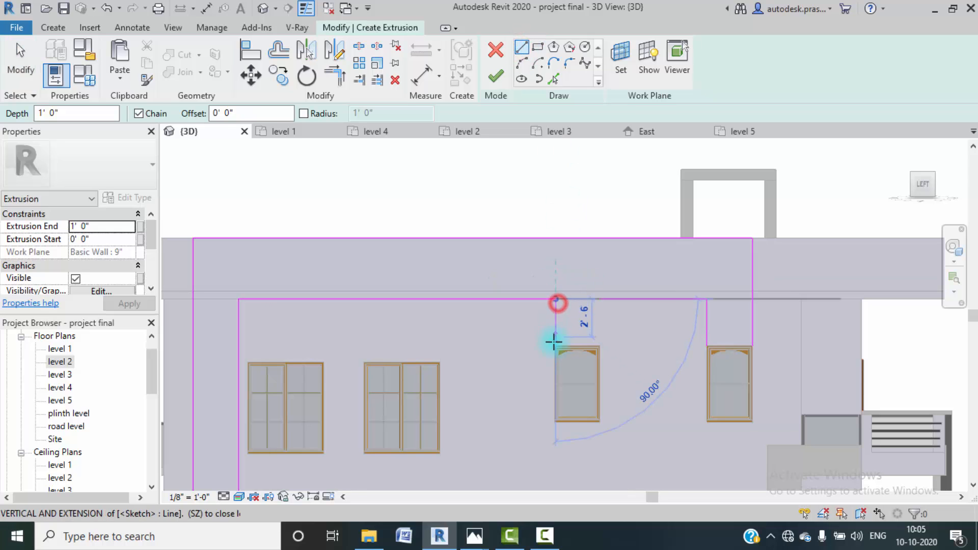
{"action": "left_click", "coordinate": [556, 345]}
{"action": "left_click", "coordinate": [600, 345]}
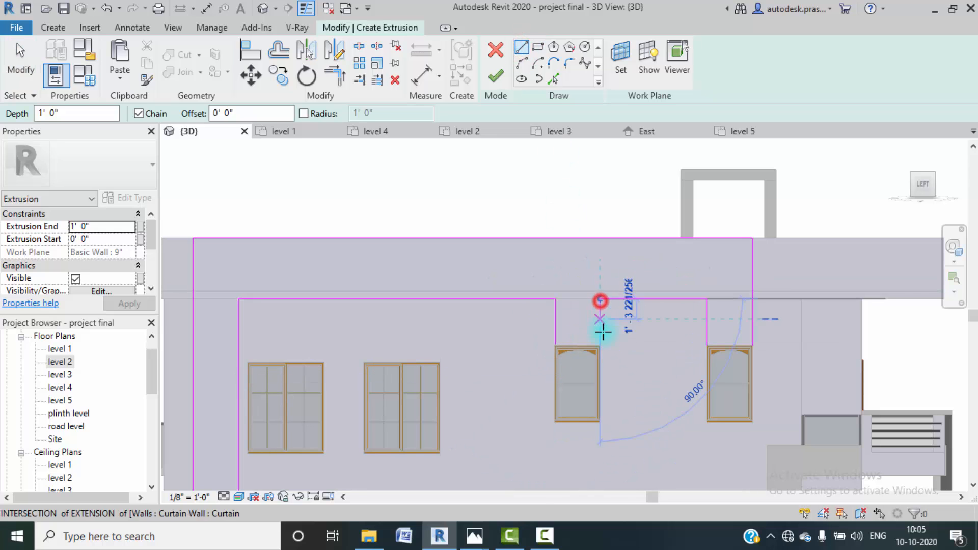
{"action": "key", "text": "Escape"}
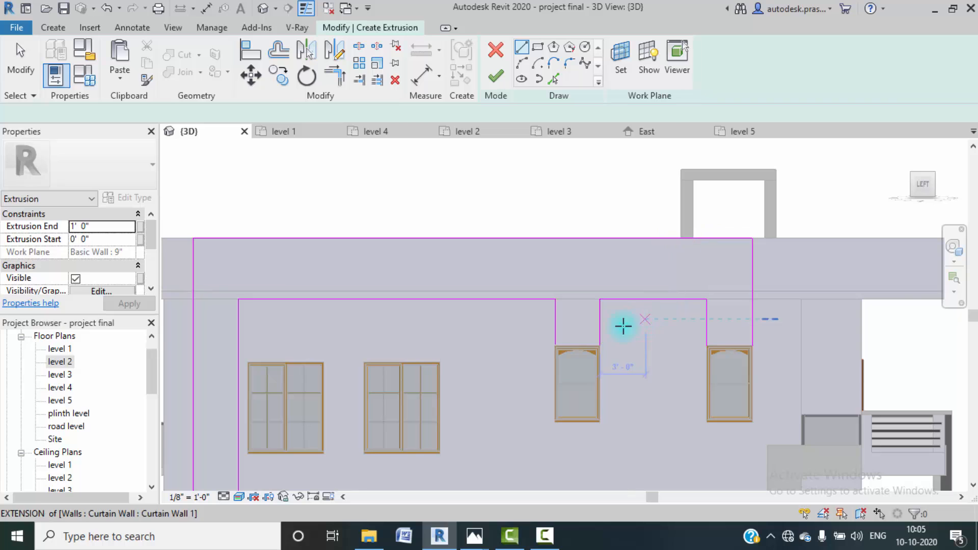
{"action": "scroll", "coordinate": [649, 332], "scroll_direction": "up", "scroll_amount": 4}
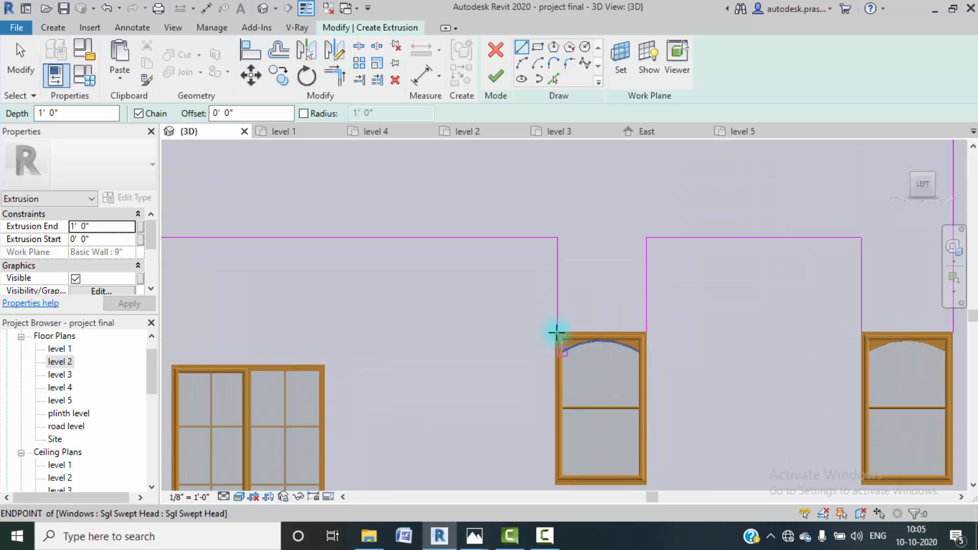
{"action": "scroll", "coordinate": [558, 331], "scroll_direction": "up", "scroll_amount": 5}
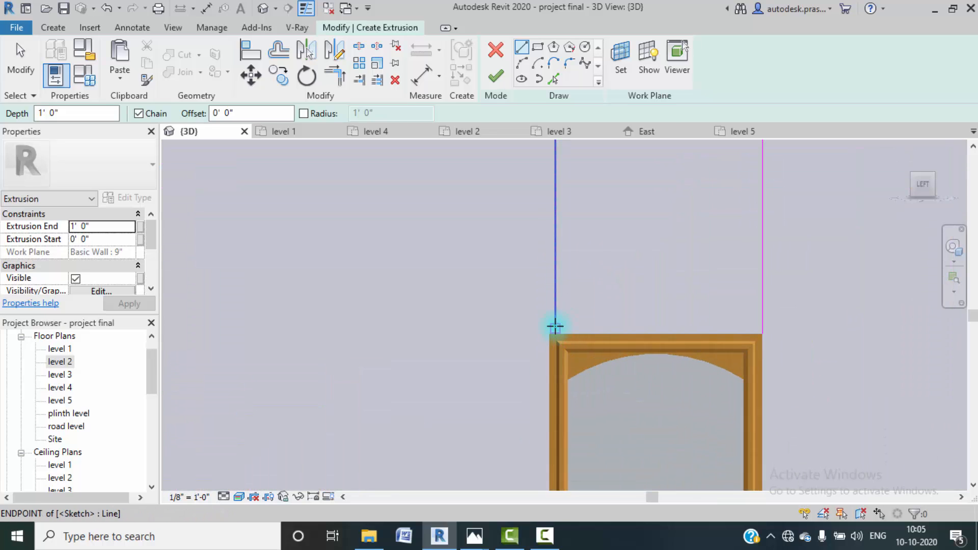
- Close the open verticals with horizontal lines along the top edges of the two upper arched windows
{"action": "left_click", "coordinate": [555, 332]}
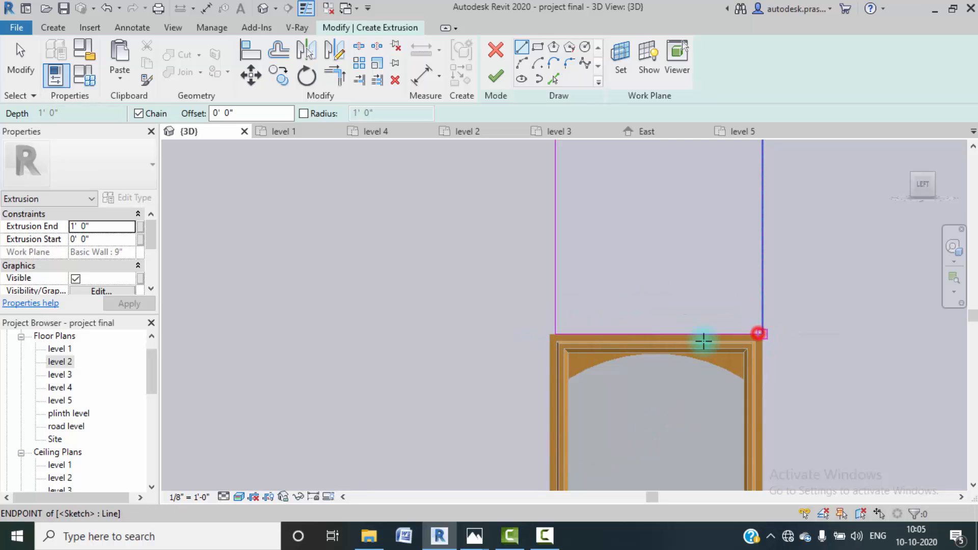
{"action": "scroll", "coordinate": [703, 341], "scroll_direction": "down", "scroll_amount": 5}
{"action": "scroll", "coordinate": [590, 329], "scroll_direction": "up", "scroll_amount": 3}
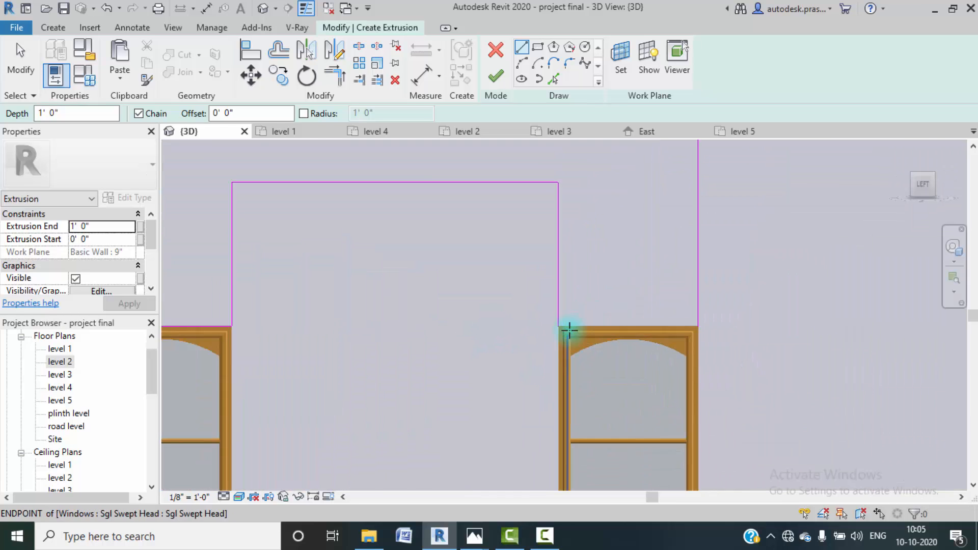
{"action": "scroll", "coordinate": [569, 331], "scroll_direction": "up", "scroll_amount": 2}
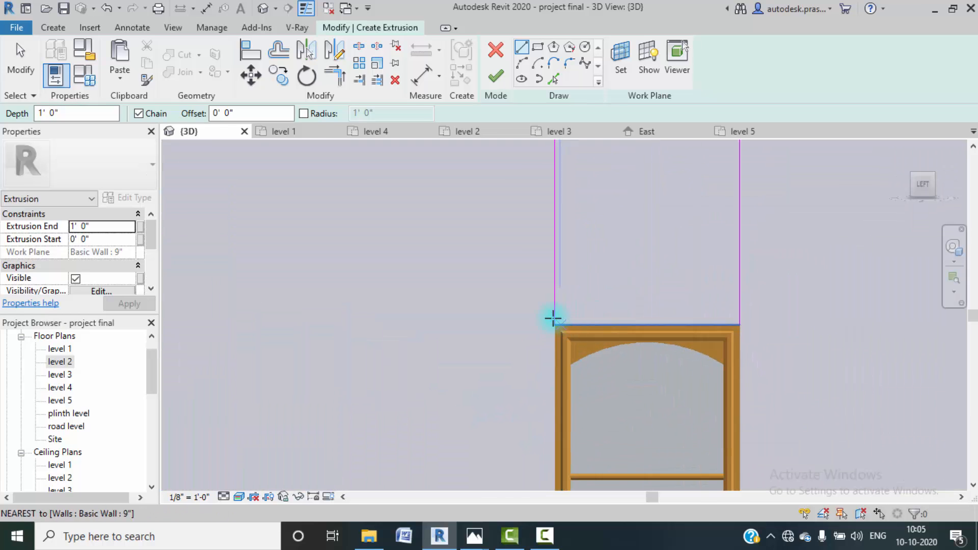
{"action": "left_click", "coordinate": [738, 325]}
{"action": "scroll", "coordinate": [642, 310], "scroll_direction": "down", "scroll_amount": 4}
{"action": "middle_click_drag", "start_coordinate": [606, 368], "coordinate": [509, 326]}
- Draw rectangles filling the wall between the upper and lower arched windows in both window columns
{"action": "left_click", "coordinate": [536, 47]}
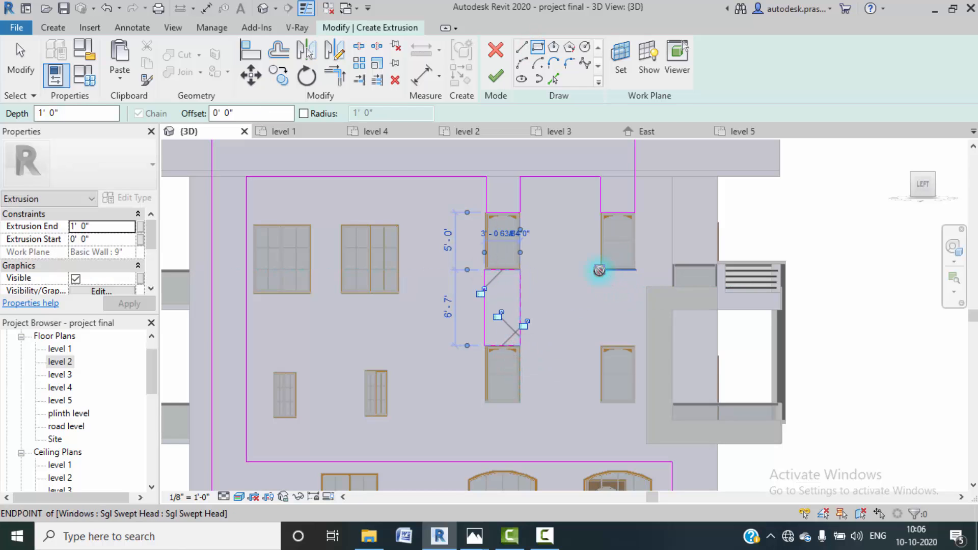
{"action": "left_click", "coordinate": [600, 271]}
{"action": "left_click", "coordinate": [636, 345]}
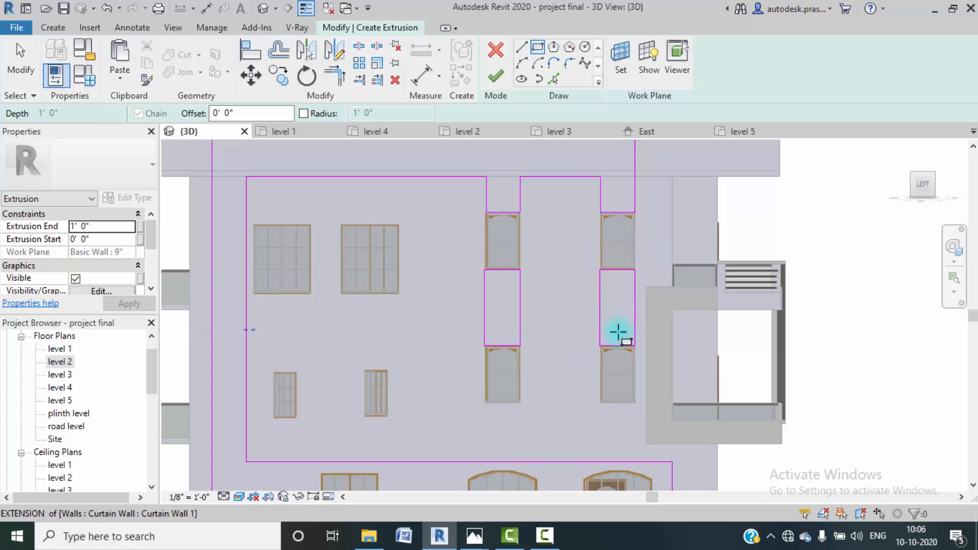
{"action": "scroll", "coordinate": [620, 331], "scroll_direction": "down", "scroll_amount": 2}
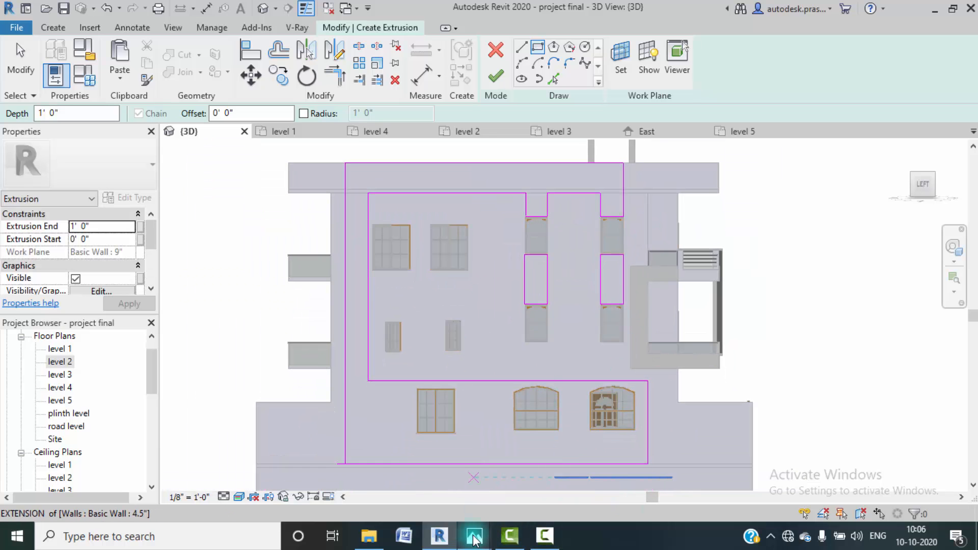
- Check the reference rendering and draw a 3'-0" by 1'-6" rectangle directly below the first column's lower arched window
{"action": "mouse_move", "coordinate": [474, 539]}
{"action": "left_click", "coordinate": [561, 479]}
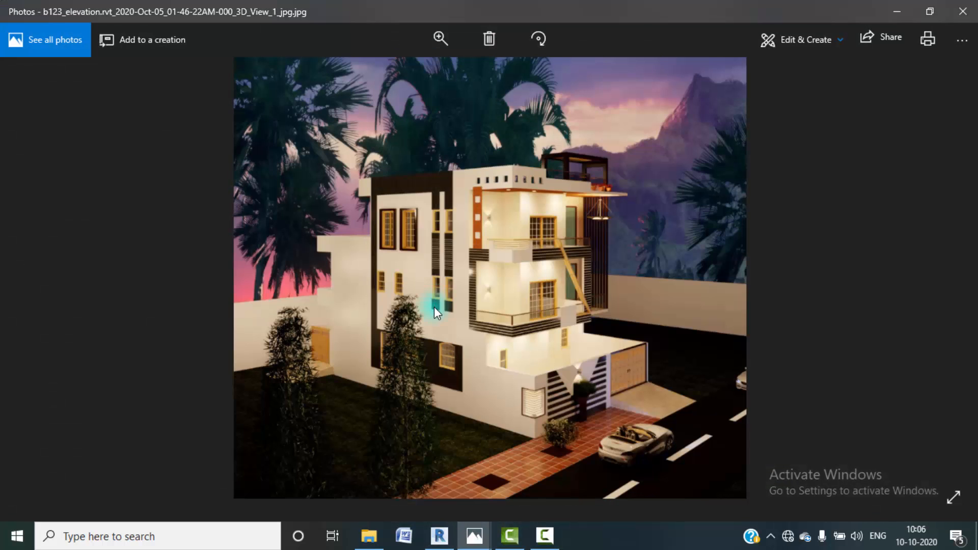
{"action": "left_click", "coordinate": [912, 8]}
{"action": "scroll", "coordinate": [530, 346], "scroll_direction": "up", "scroll_amount": 4}
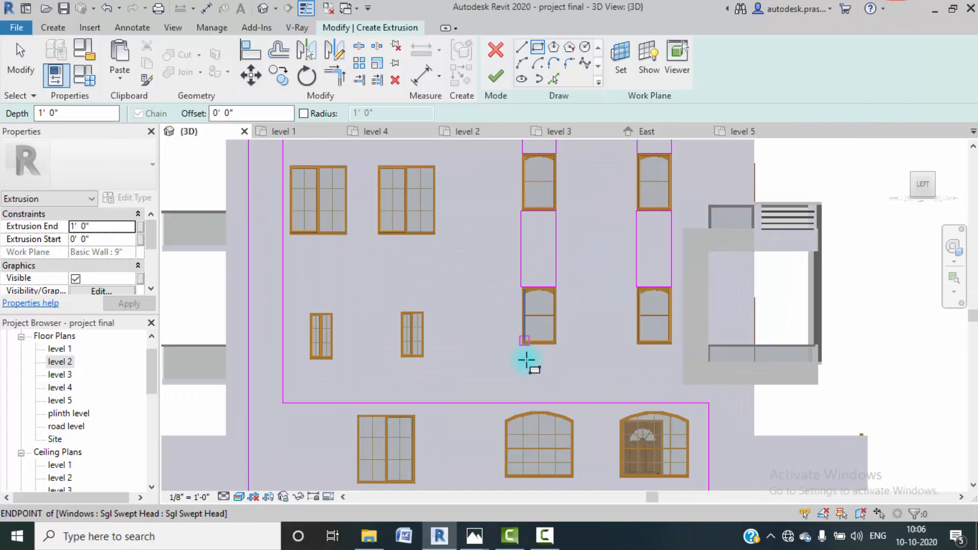
{"action": "left_click", "coordinate": [515, 324]}
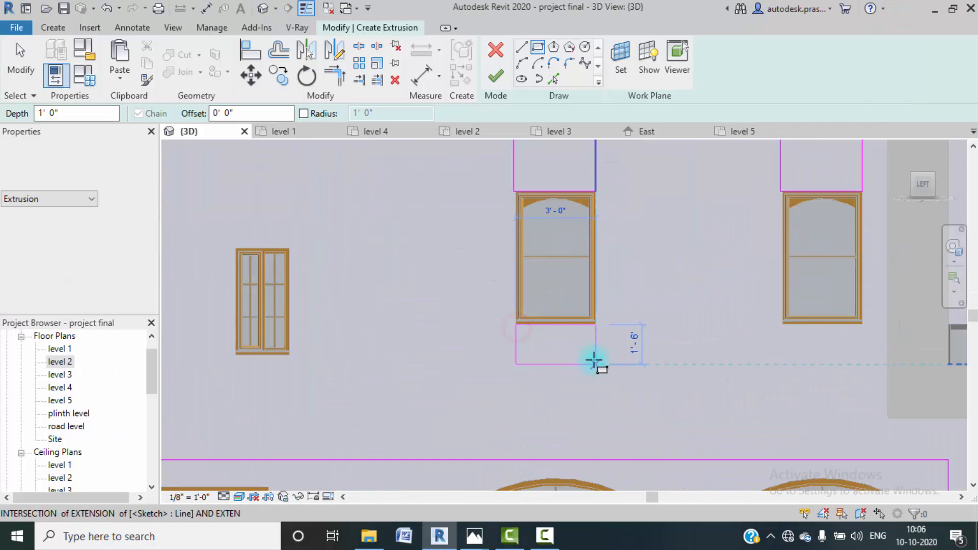
{"action": "left_click", "coordinate": [594, 360]}
{"action": "key", "text": "Escape"}
- Copy the small rectangle from below the first lower arched window to below the second one
{"action": "left_click_drag", "start_coordinate": [642, 397], "coordinate": [611, 381]}
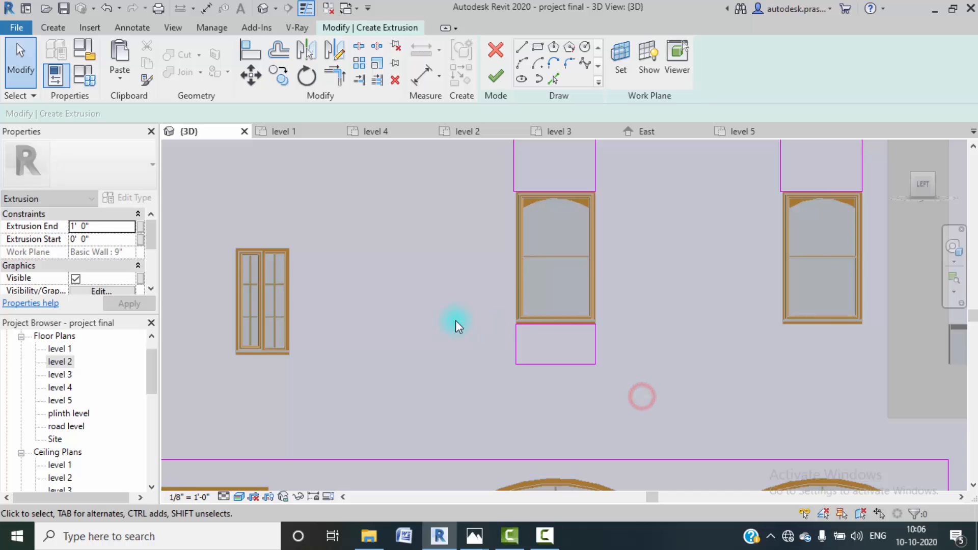
{"action": "left_click", "coordinate": [279, 78]}
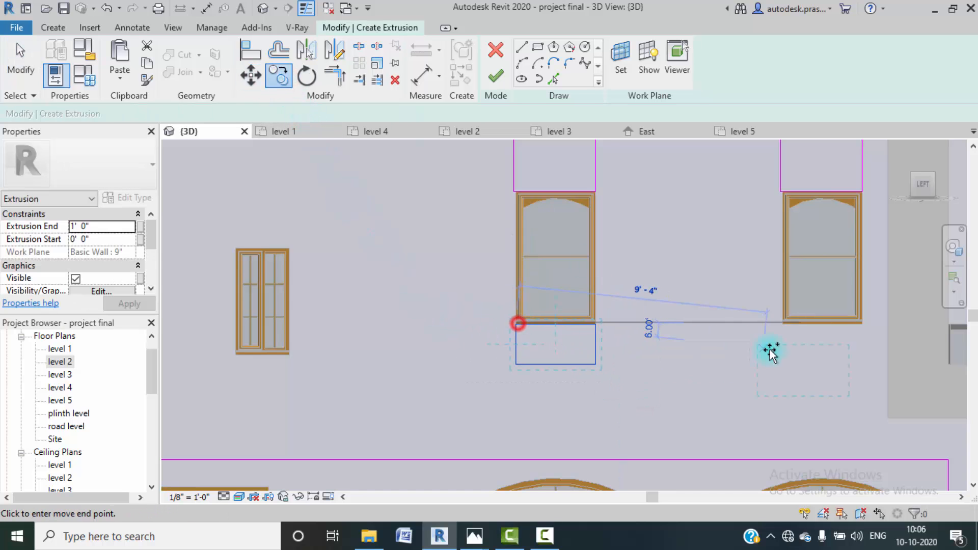
{"action": "left_click", "coordinate": [516, 323]}
{"action": "left_click", "coordinate": [787, 324]}
{"action": "key", "text": "Escape"}
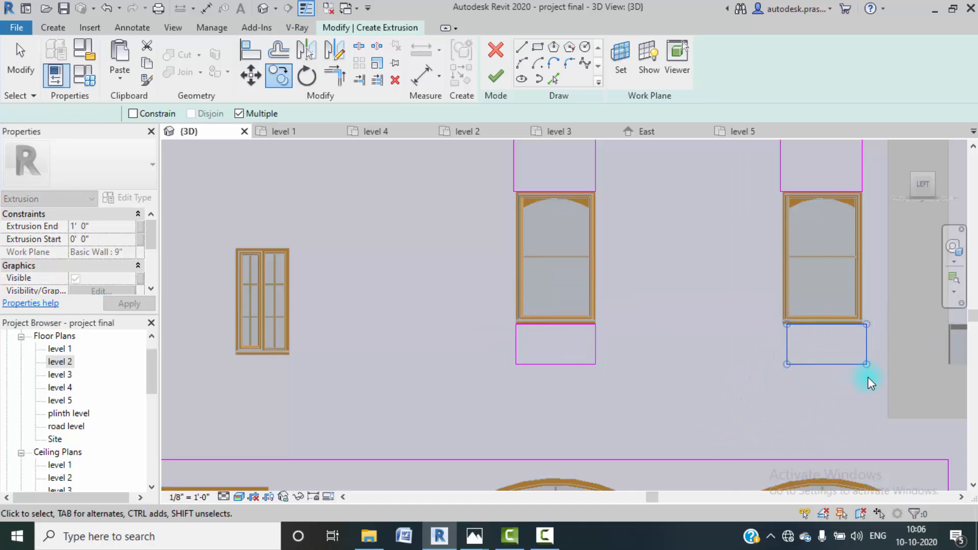
{"action": "key", "text": "Escape"}
- Move the copied rectangle sideways so its upper corner meets the second window's lower corner
{"action": "middle_click_drag", "start_coordinate": [848, 393], "coordinate": [759, 392]}
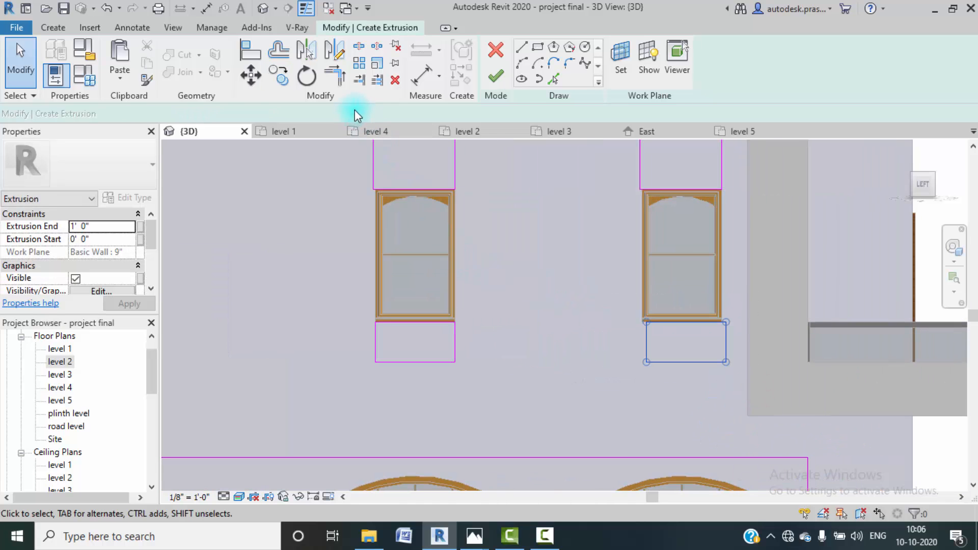
{"action": "scroll", "coordinate": [640, 319], "scroll_direction": "up", "scroll_amount": 5}
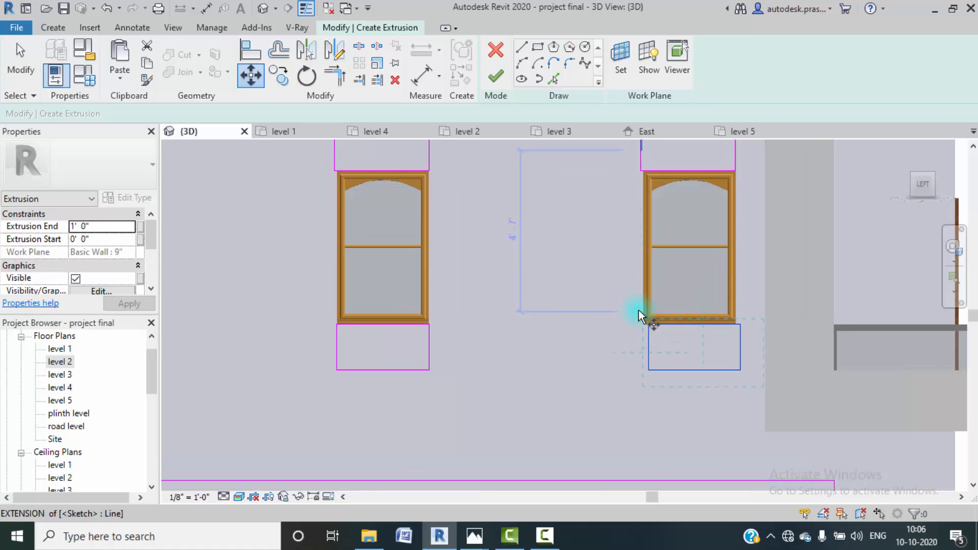
{"action": "left_click", "coordinate": [643, 329]}
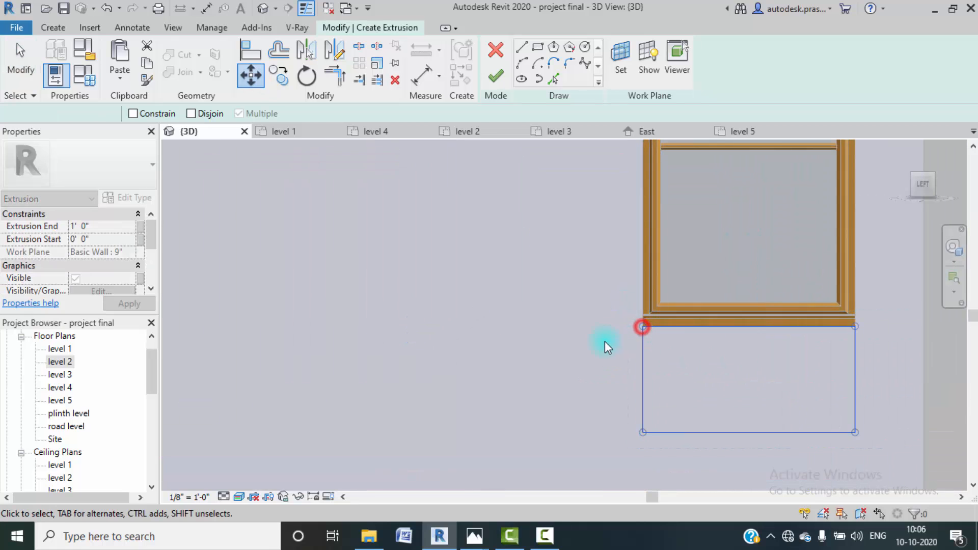
{"action": "scroll", "coordinate": [606, 341], "scroll_direction": "down", "scroll_amount": 4}
{"action": "key", "text": "Escape"}
- Try to finish the extrusion sketch, then delete the long outer vertical line at the wall's rear edge
{"action": "scroll", "coordinate": [549, 363], "scroll_direction": "down", "scroll_amount": 6}
{"action": "middle_click_drag", "start_coordinate": [576, 369], "coordinate": [610, 380]}
{"action": "scroll", "coordinate": [557, 323], "scroll_direction": "down", "scroll_amount": 1}
{"action": "middle_click_drag", "start_coordinate": [573, 341], "coordinate": [581, 361]}
{"action": "middle_click_drag", "start_coordinate": [461, 283], "coordinate": [465, 301]}
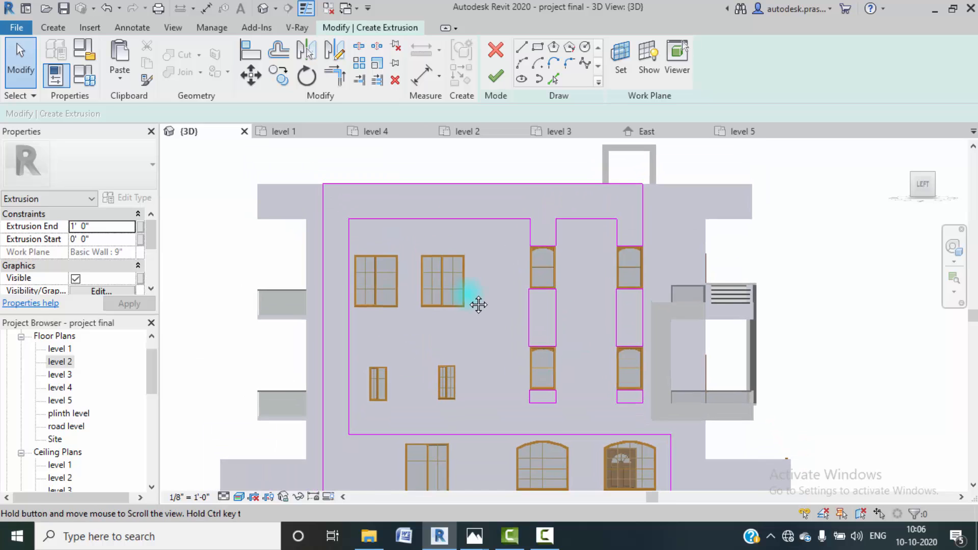
{"action": "left_click", "coordinate": [488, 81]}
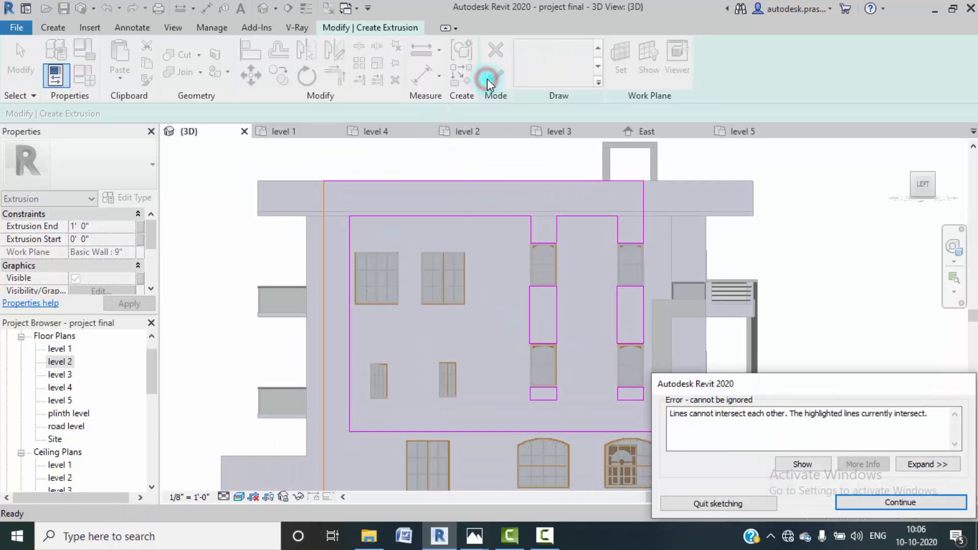
{"action": "left_click", "coordinate": [855, 507]}
{"action": "left_click", "coordinate": [326, 280]}
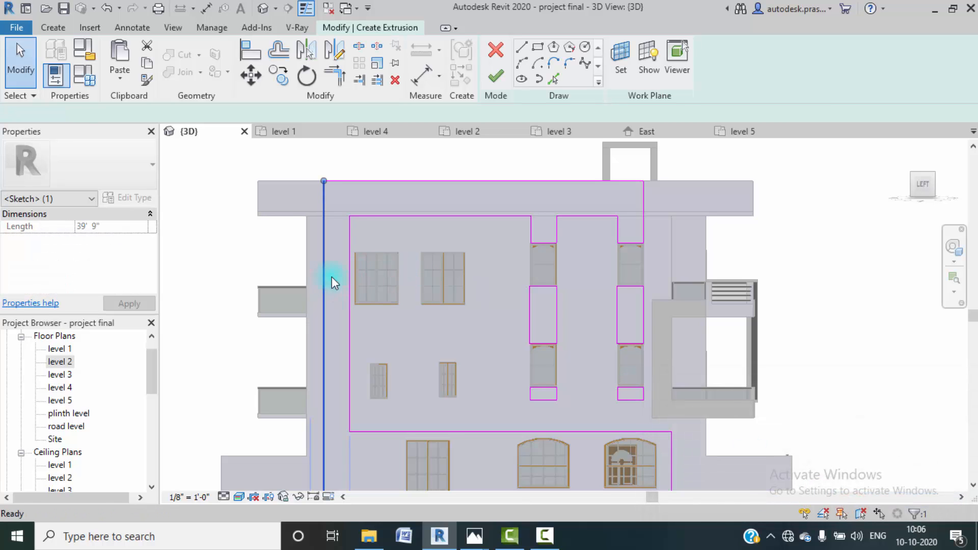
{"action": "key", "text": "Delete"}
- Redraw the outer vertical 39'-9" long from the bottom line's open end to the parapet top and finish the sketch
{"action": "mouse_move", "coordinate": [331, 283]}
{"action": "middle_mouse_down"}
{"action": "mouse_move", "coordinate": [509, 251]}
{"action": "mouse_move", "coordinate": [545, 326]}
{"action": "middle_mouse_up"}
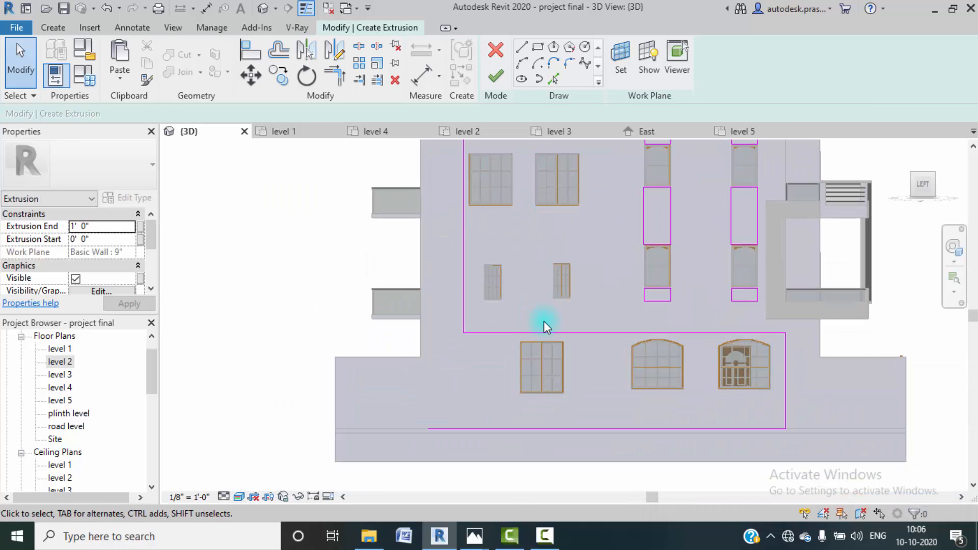
{"action": "left_click", "coordinate": [522, 48]}
{"action": "left_click", "coordinate": [428, 428]}
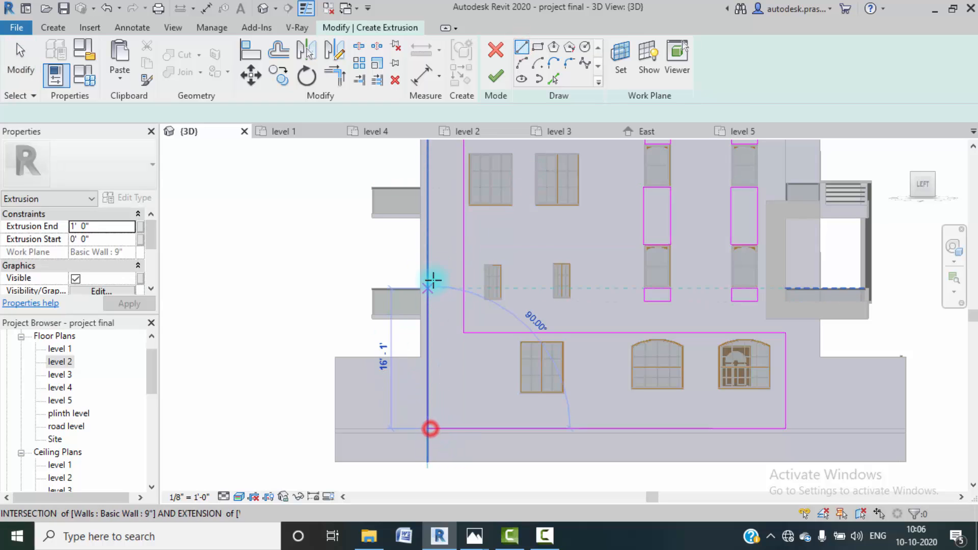
{"action": "middle_click_drag", "start_coordinate": [432, 280], "coordinate": [405, 301]}
{"action": "left_click", "coordinate": [411, 233]}
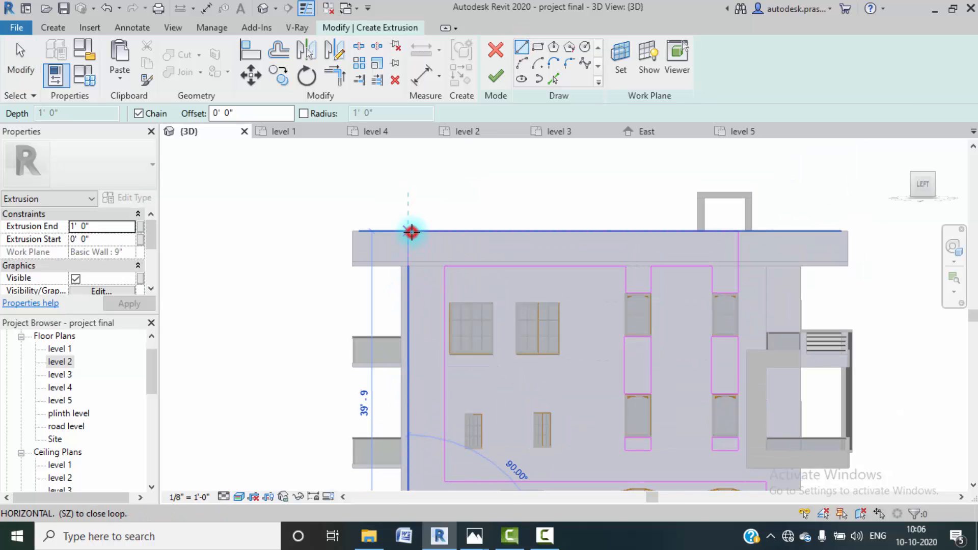
{"action": "left_click", "coordinate": [496, 79]}
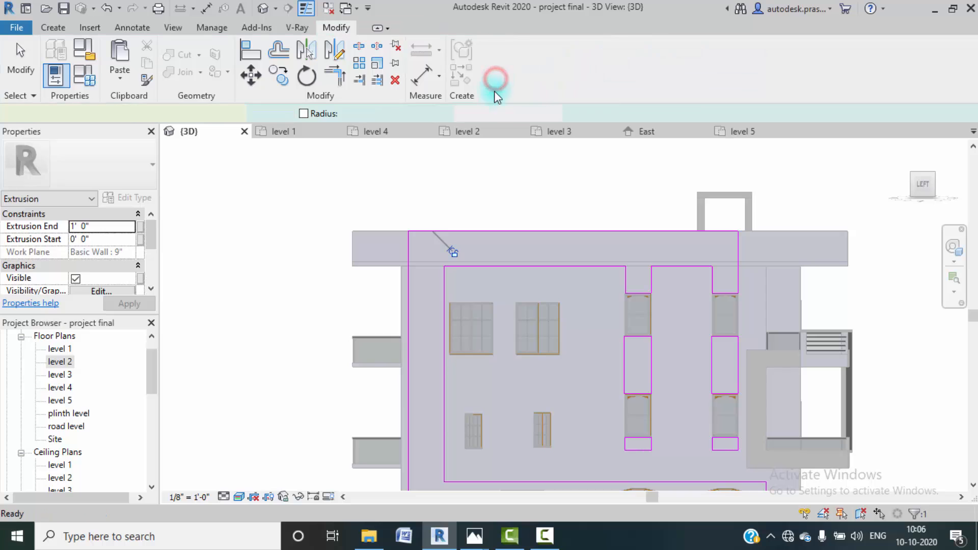
- In the front view, pull the extrusion's outer face toward the wall to a depth of about 0' 2 223/256"
{"action": "scroll", "coordinate": [497, 249], "scroll_direction": "down", "scroll_amount": 3}
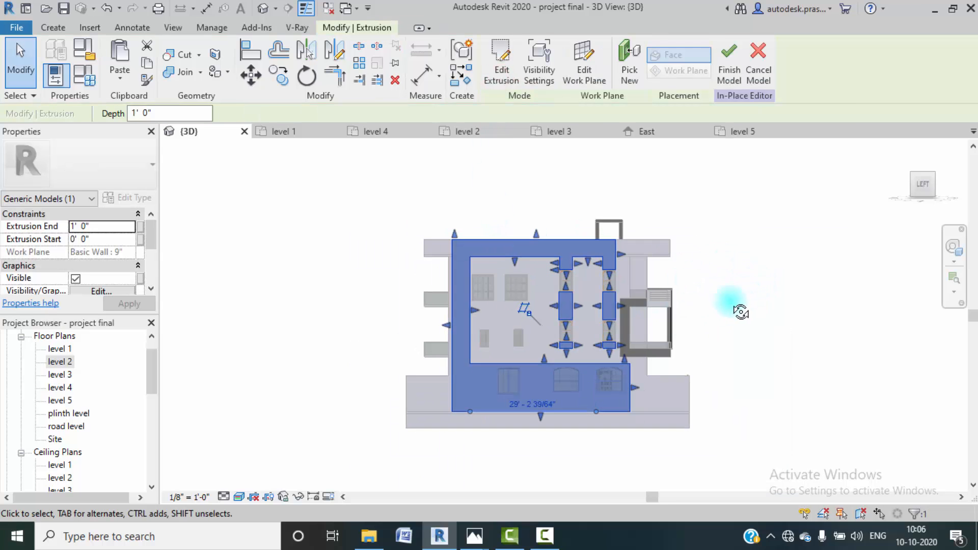
{"action": "middle_click_drag", "start_coordinate": [741, 312], "coordinate": [625, 333], "text": "shift"}
{"action": "left_click", "coordinate": [505, 471]}
{"action": "left_click", "coordinate": [922, 183]}
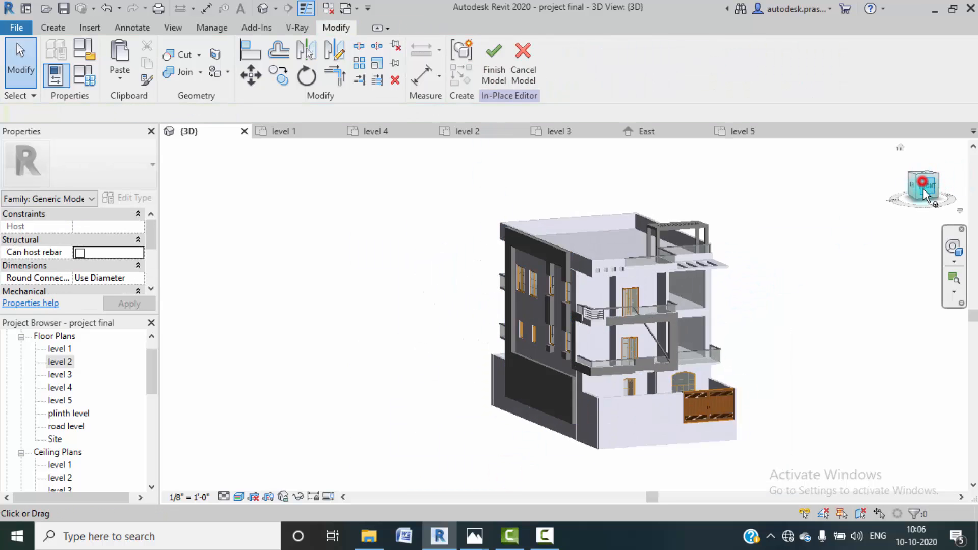
{"action": "scroll", "coordinate": [484, 301], "scroll_direction": "up", "scroll_amount": 5}
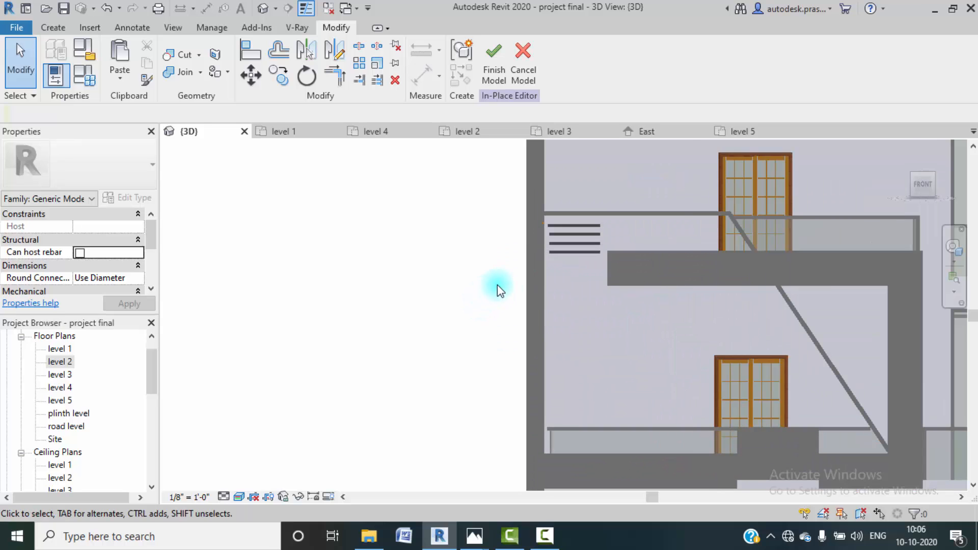
{"action": "left_click", "coordinate": [527, 279]}
{"action": "scroll", "coordinate": [522, 397], "scroll_direction": "up", "scroll_amount": 4}
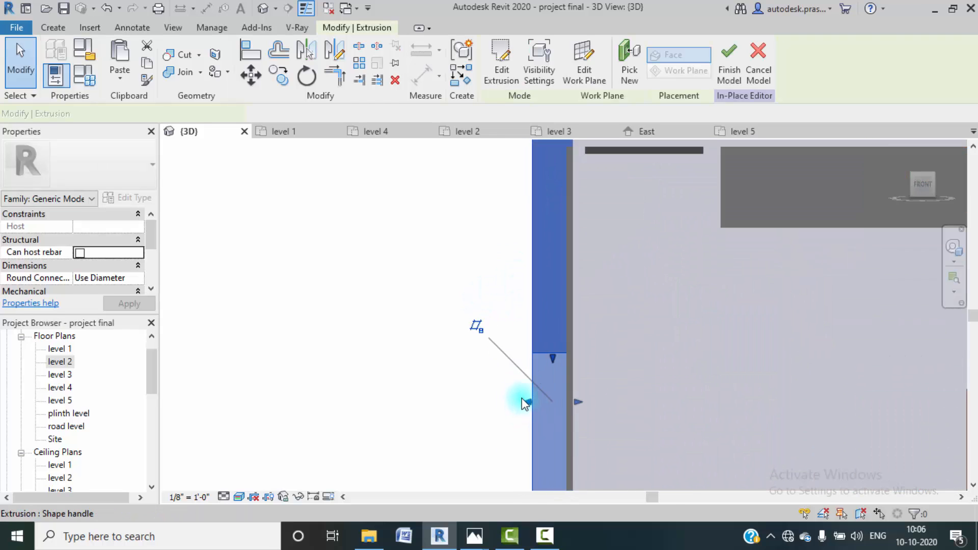
{"action": "scroll", "coordinate": [524, 404], "scroll_direction": "up", "scroll_amount": 3}
{"action": "left_click_drag", "start_coordinate": [612, 419], "coordinate": [634, 423]}
{"action": "scroll", "coordinate": [574, 305], "scroll_direction": "down", "scroll_amount": 2}
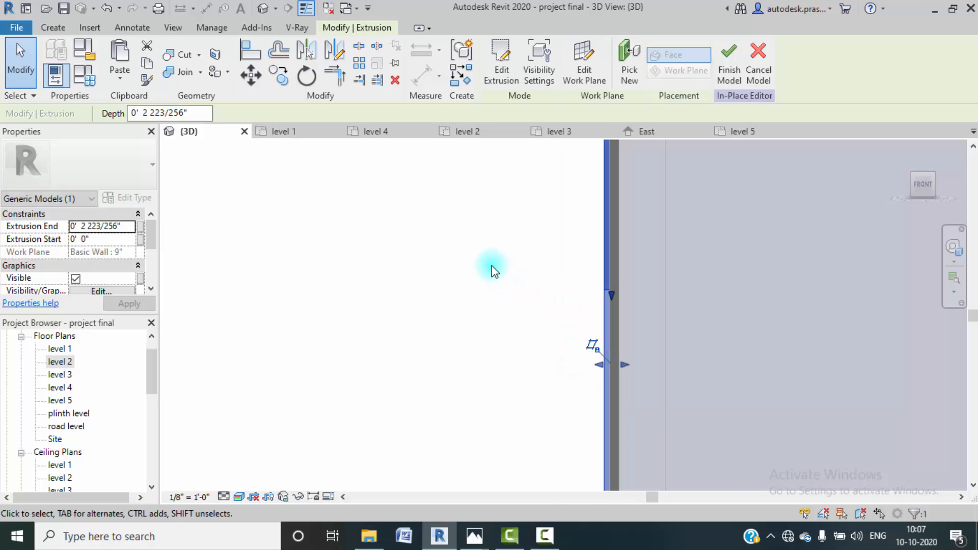
- Return to the front view and pull the extrusion's outer face slightly closer to the wall
{"action": "middle_click_drag", "start_coordinate": [491, 265], "coordinate": [775, 286], "text": "shift"}
{"action": "left_click", "coordinate": [924, 182]}
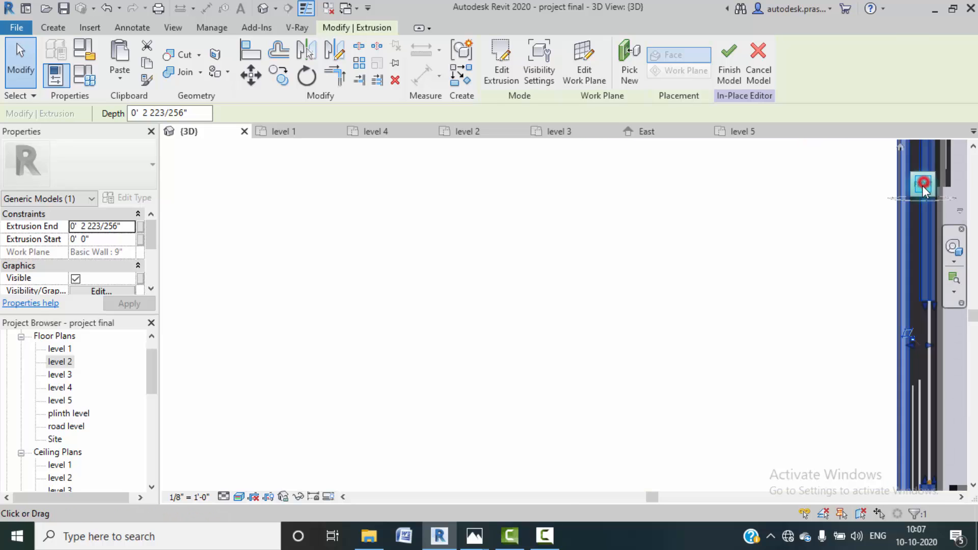
{"action": "scroll", "coordinate": [561, 332], "scroll_direction": "up", "scroll_amount": 6}
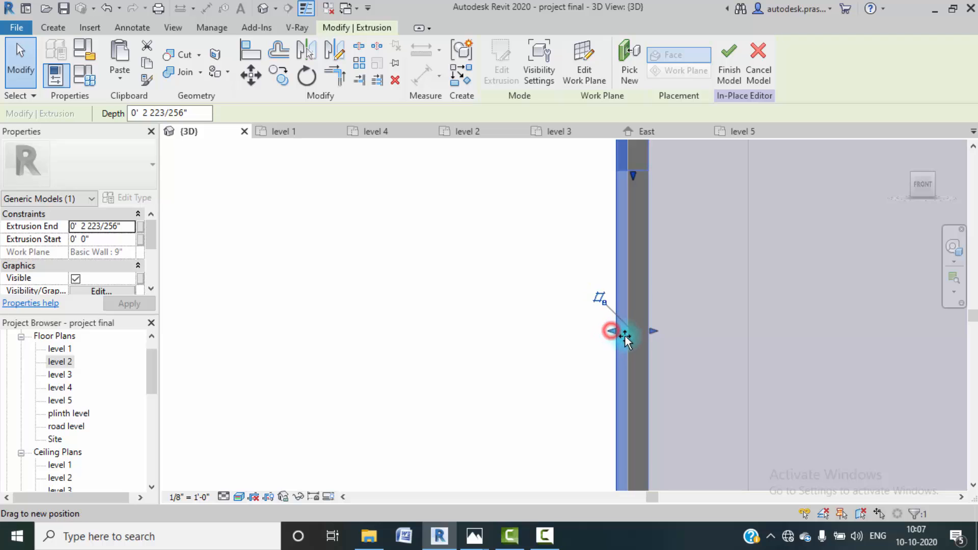
{"action": "left_click_drag", "start_coordinate": [625, 336], "coordinate": [625, 336]}
{"action": "left_click", "coordinate": [537, 264]}
- Inspect the band on the side wall around the windows and finish the in-place model
{"action": "middle_click_drag", "start_coordinate": [445, 225], "coordinate": [484, 325], "text": "shift"}
{"action": "scroll", "coordinate": [484, 253], "scroll_direction": "down", "scroll_amount": 5}
{"action": "scroll", "coordinate": [507, 302], "scroll_direction": "down", "scroll_amount": 3}
{"action": "scroll", "coordinate": [546, 290], "scroll_direction": "up", "scroll_amount": 4}
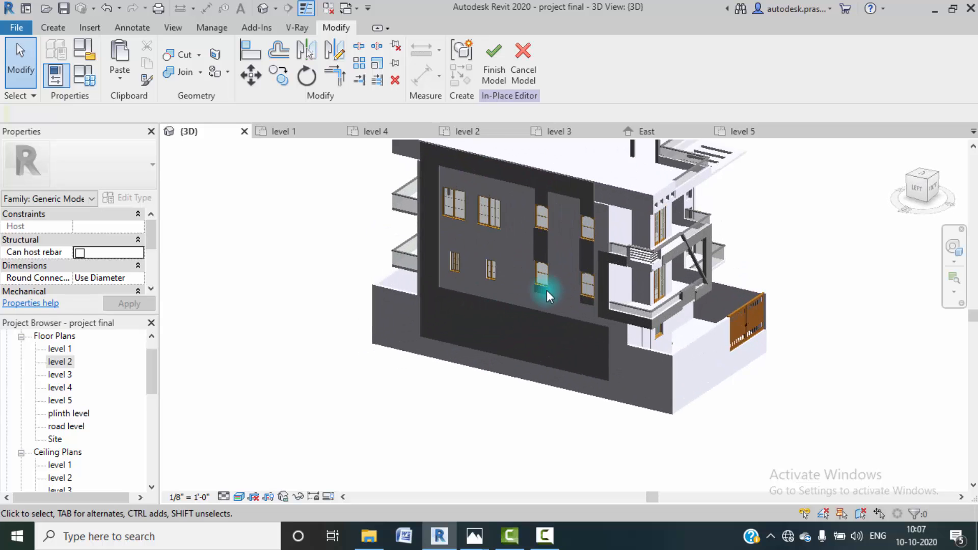
{"action": "scroll", "coordinate": [502, 280], "scroll_direction": "up", "scroll_amount": 2}
{"action": "middle_click_drag", "start_coordinate": [487, 261], "coordinate": [587, 328]}
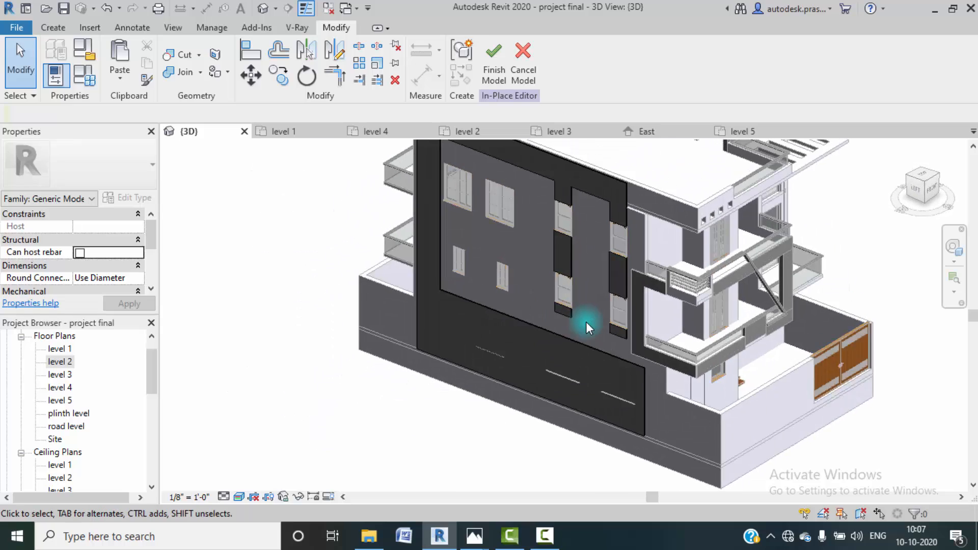
{"action": "scroll", "coordinate": [561, 331], "scroll_direction": "down", "scroll_amount": 3}
{"action": "middle_click_drag", "start_coordinate": [524, 334], "coordinate": [557, 360], "text": "shift"}
{"action": "scroll", "coordinate": [753, 367], "scroll_direction": "up", "scroll_amount": 4}
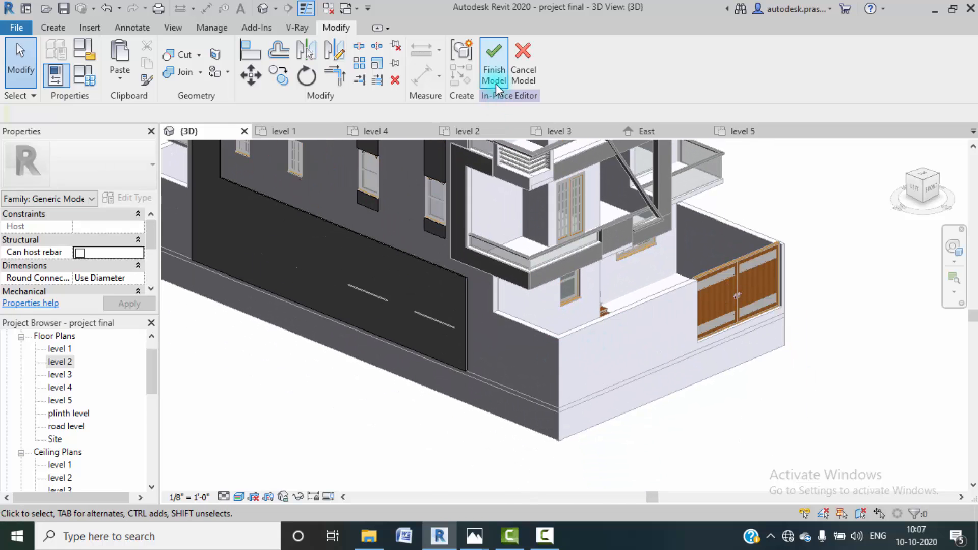
- Edit the front boundary wall's profile in the front view and sketch a 3'-6" wide notch at the end away from the gate
{"action": "left_click", "coordinate": [567, 338]}
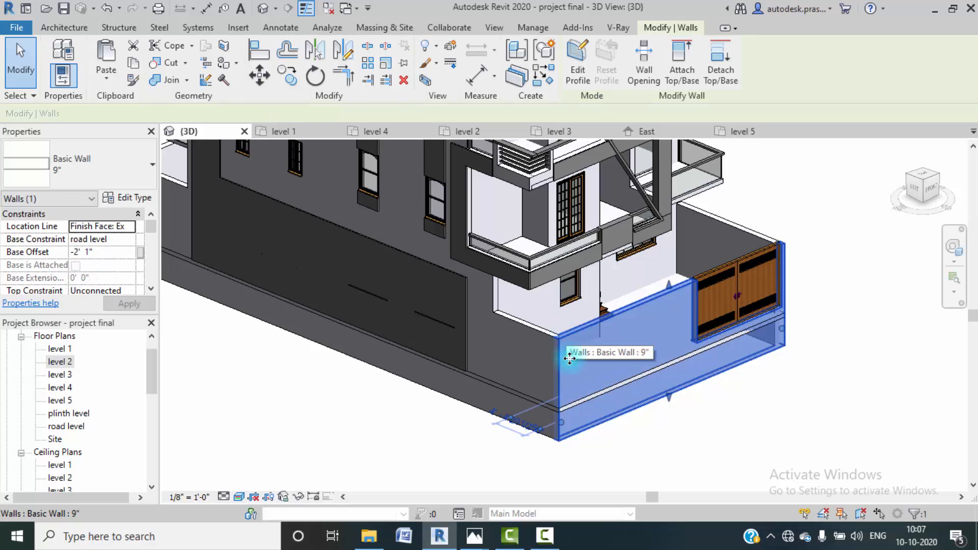
{"action": "left_click", "coordinate": [934, 188]}
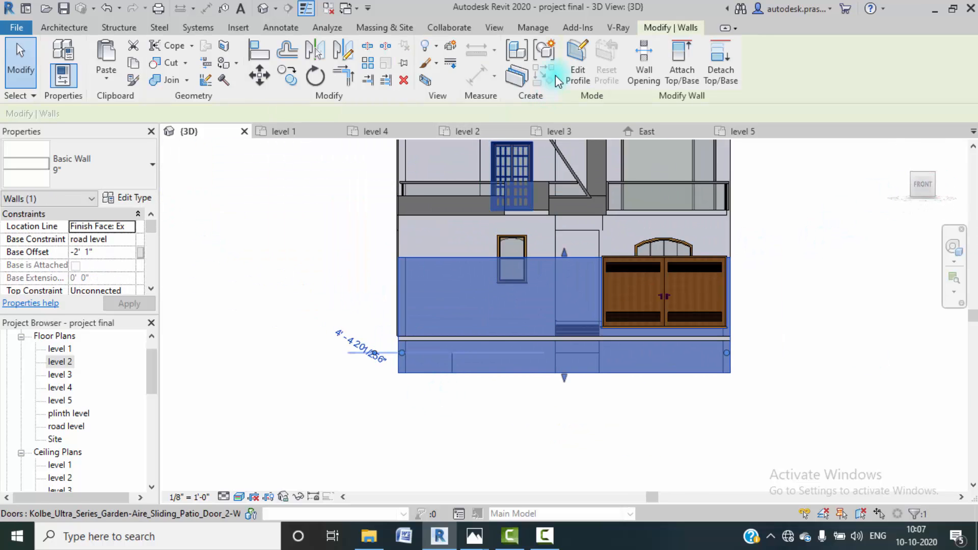
{"action": "left_click", "coordinate": [565, 79]}
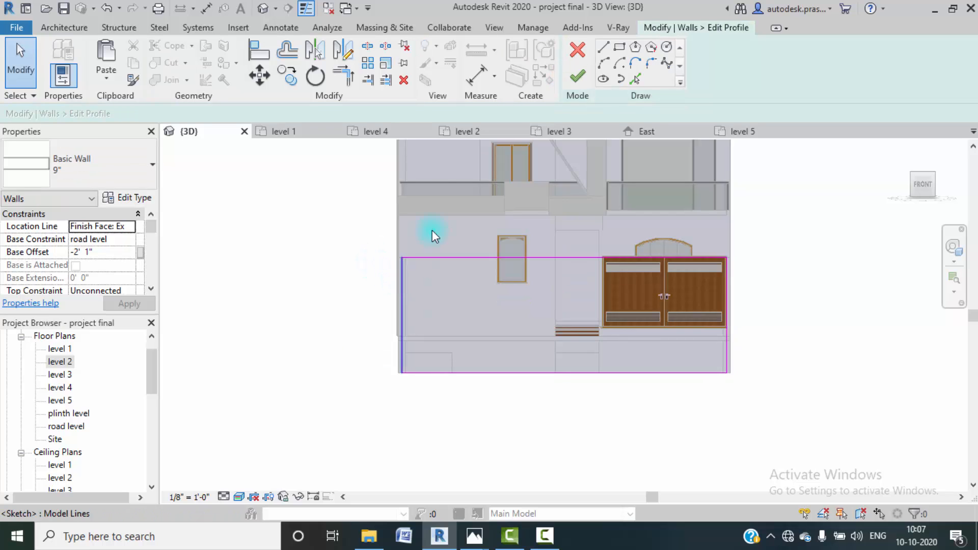
{"action": "left_click", "coordinate": [603, 48]}
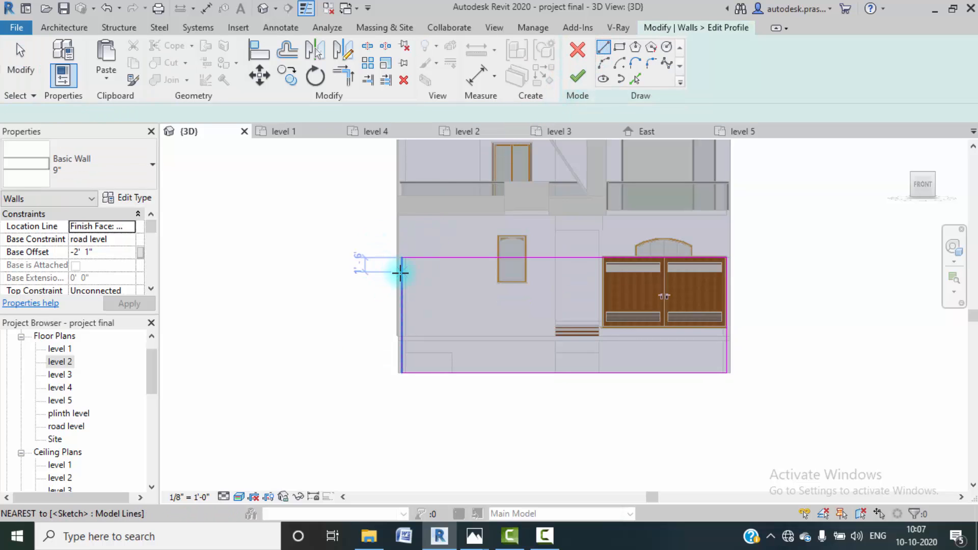
{"action": "left_click", "coordinate": [401, 274]}
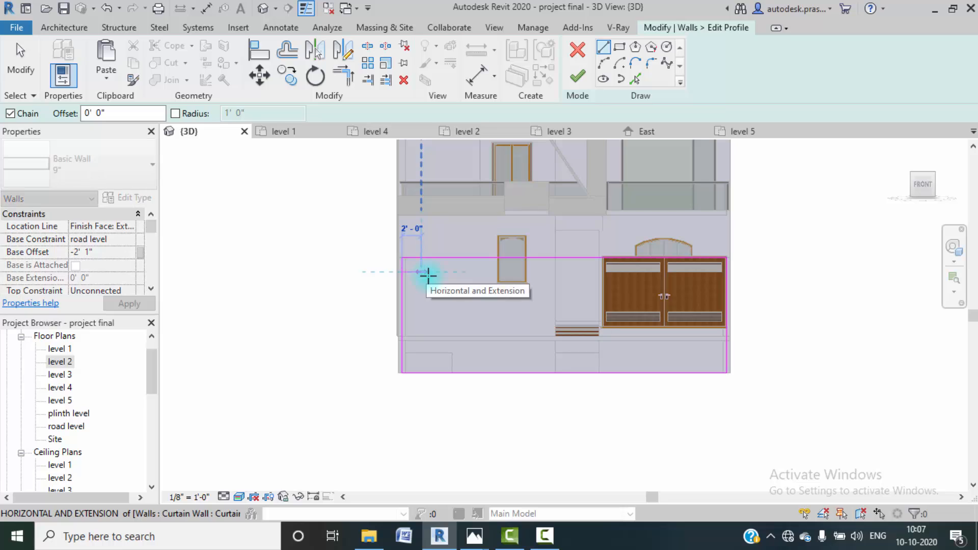
{"action": "left_click", "coordinate": [434, 274]}
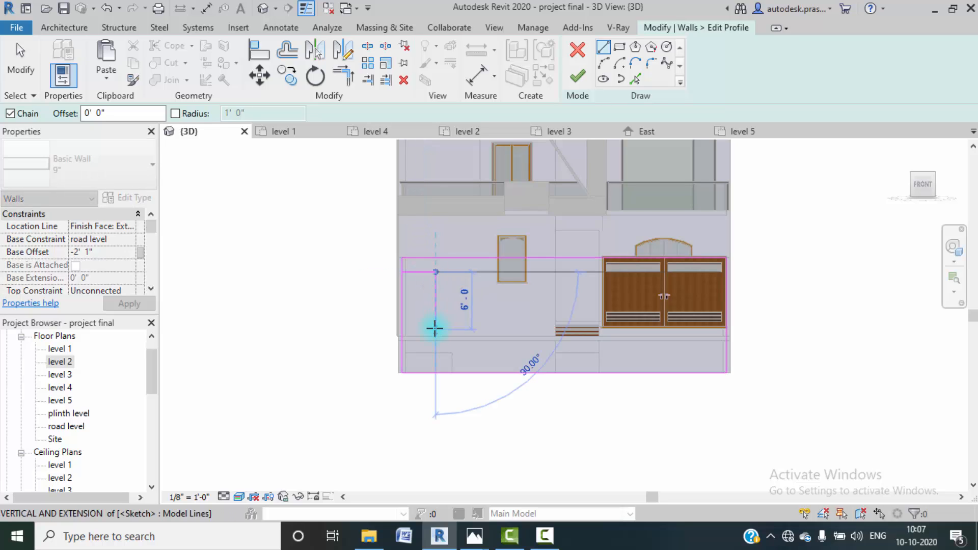
{"action": "left_click", "coordinate": [435, 318]}
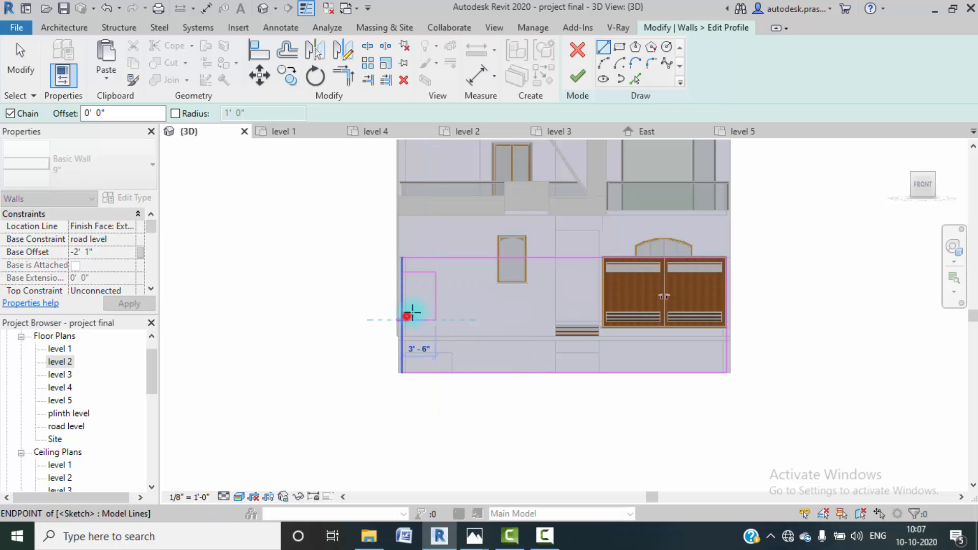
{"action": "left_click", "coordinate": [411, 315]}
- Trim the front wall's outline to the notch so it forms one closed loop, and finish the profile
{"action": "left_click", "coordinate": [368, 45]}
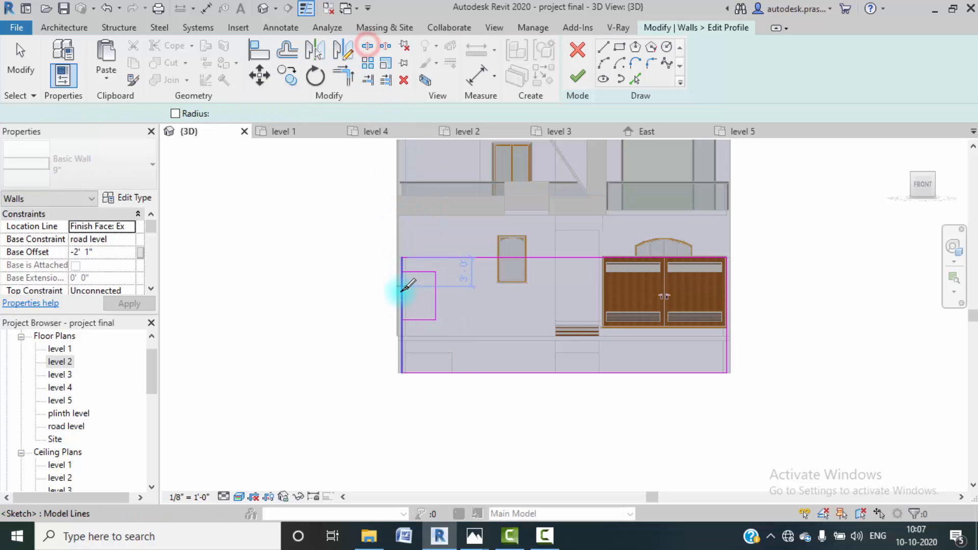
{"action": "left_click", "coordinate": [403, 262]}
{"action": "left_click", "coordinate": [412, 323]}
{"action": "left_click", "coordinate": [404, 330]}
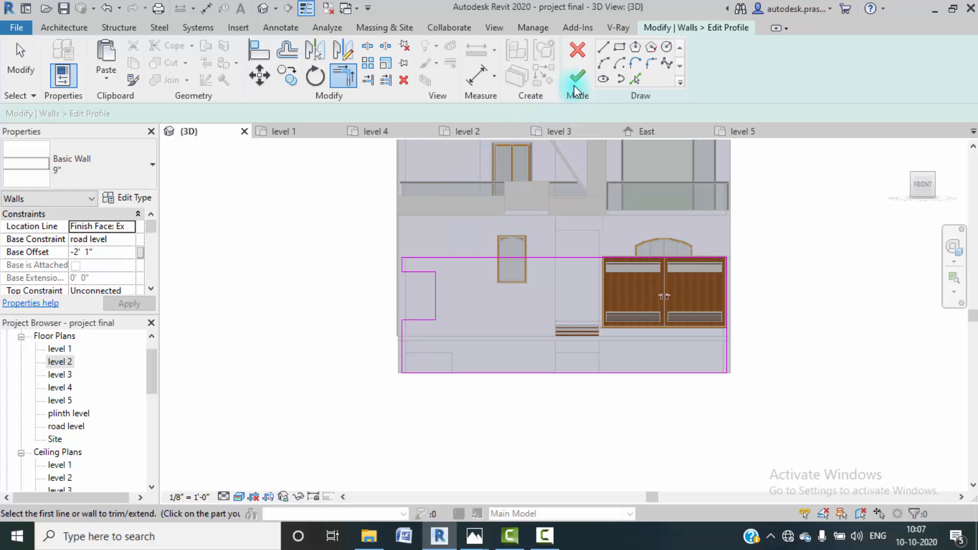
{"action": "scroll", "coordinate": [481, 272], "scroll_direction": "down", "scroll_amount": 1}
{"action": "scroll", "coordinate": [431, 271], "scroll_direction": "up", "scroll_amount": 1}
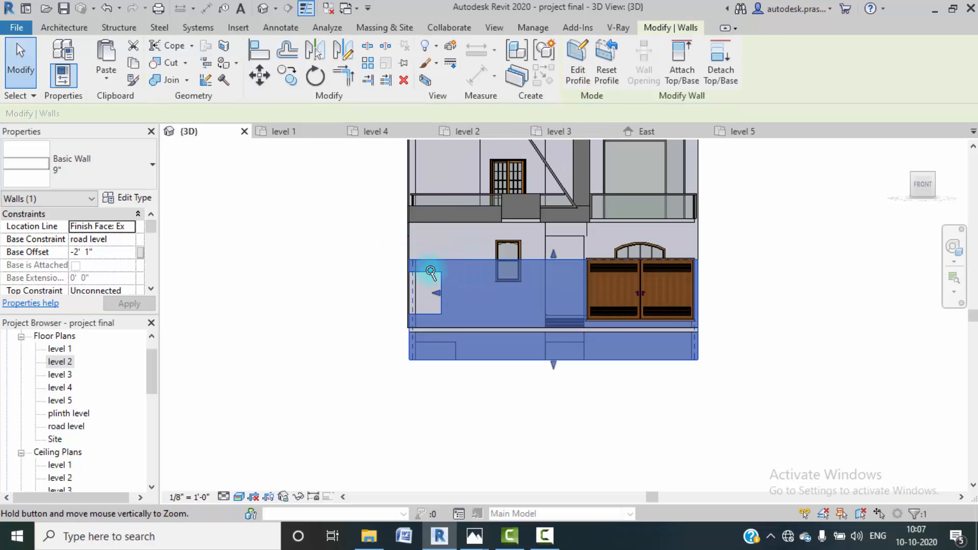
{"action": "middle_click_drag", "start_coordinate": [431, 271], "coordinate": [502, 428], "text": "shift"}
{"action": "left_click", "coordinate": [498, 464]}
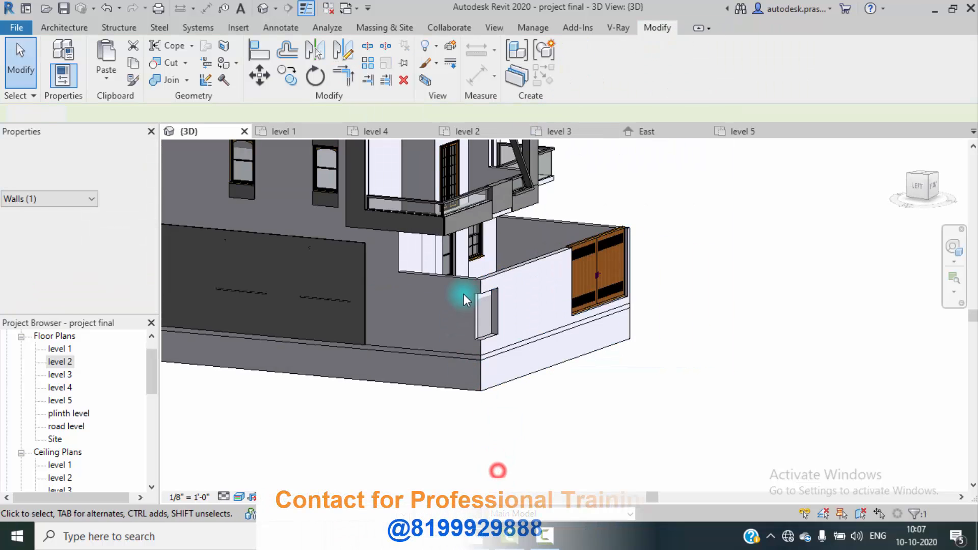
- Edit the adjoining side boundary wall's profile in the left view and draw a 3'-6" notch top edge aligned with the front wall's opening
{"action": "left_click", "coordinate": [467, 274]}
{"action": "left_click", "coordinate": [465, 437]}
{"action": "left_click", "coordinate": [462, 282]}
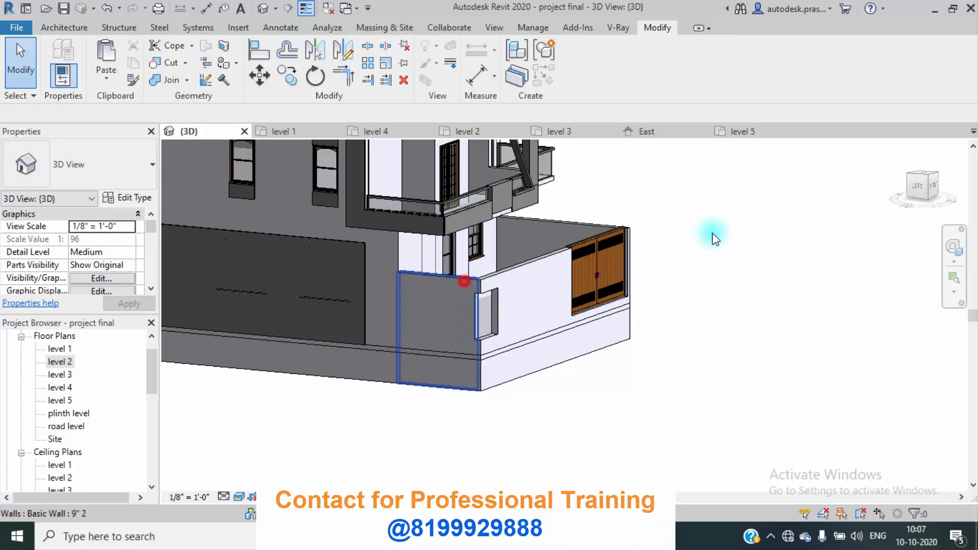
{"action": "left_click", "coordinate": [927, 181]}
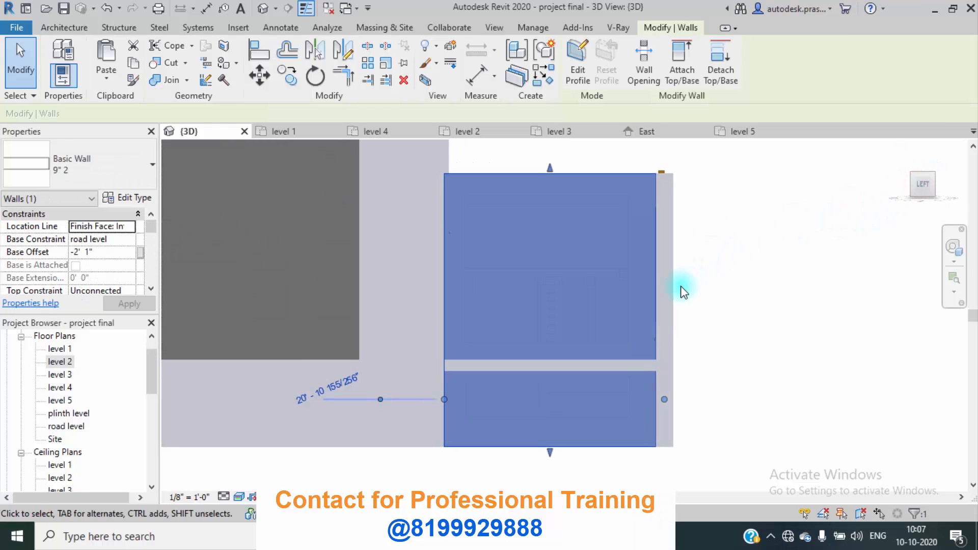
{"action": "left_click", "coordinate": [578, 66]}
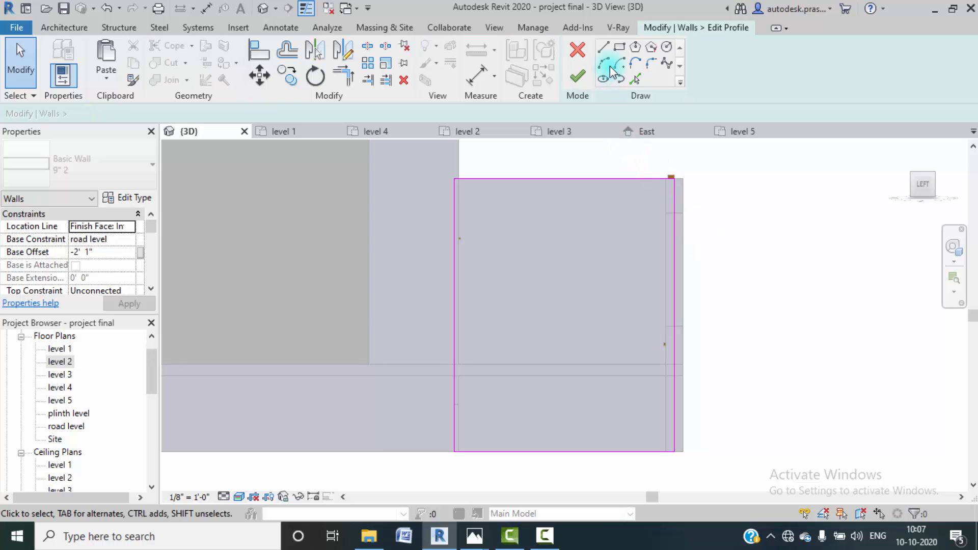
{"action": "left_click", "coordinate": [602, 47]}
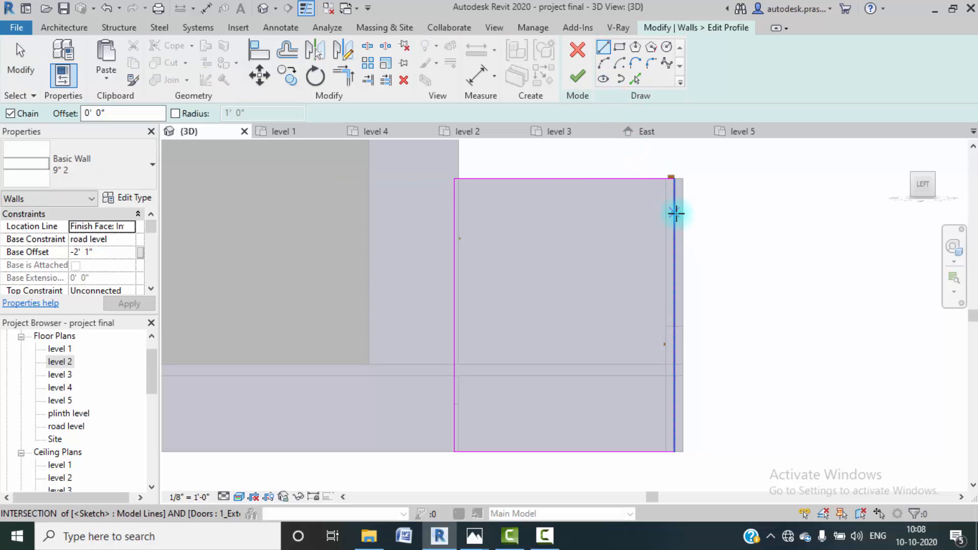
{"action": "left_click", "coordinate": [677, 212]}
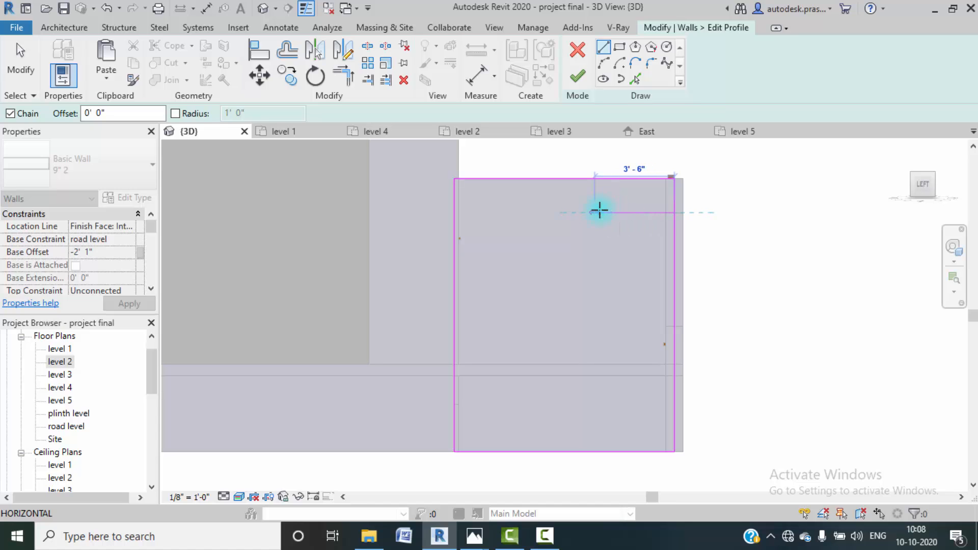
{"action": "left_click", "coordinate": [598, 210]}
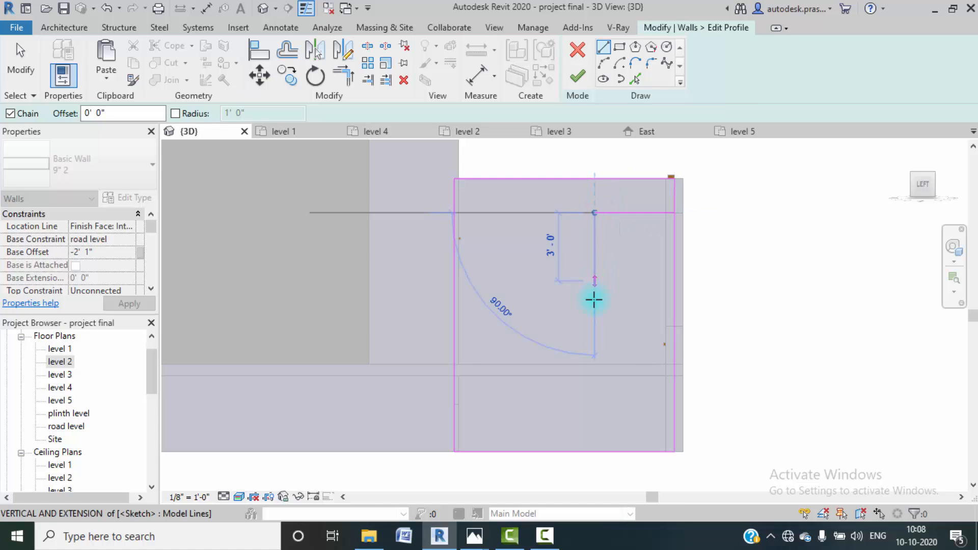
- Draw the notch's inner vertical and bottom edges level with the front opening's base and try to finish the profile
{"action": "left_click", "coordinate": [594, 326]}
{"action": "key", "text": "Escape"}
{"action": "key", "text": "Escape"}
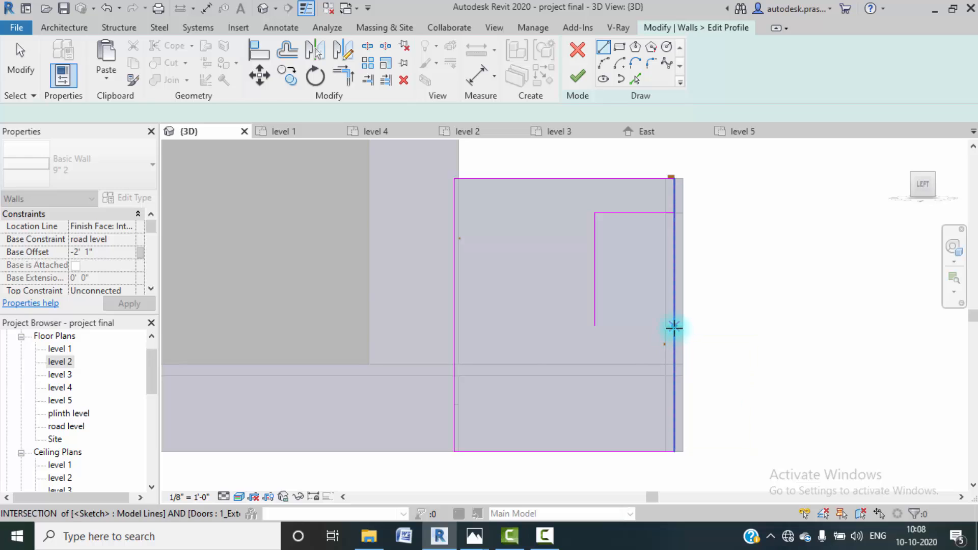
{"action": "left_click", "coordinate": [673, 327]}
{"action": "left_click", "coordinate": [595, 326]}
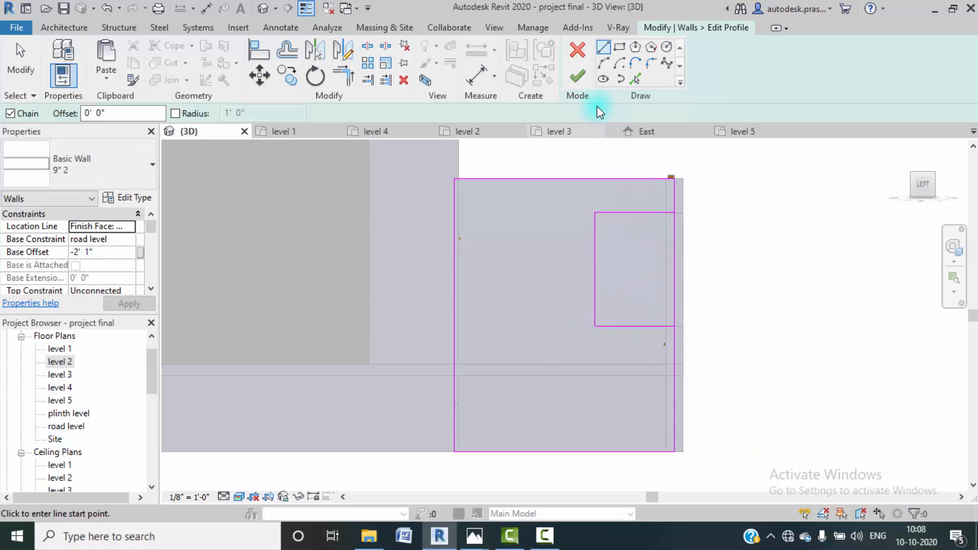
{"action": "left_click", "coordinate": [579, 78]}
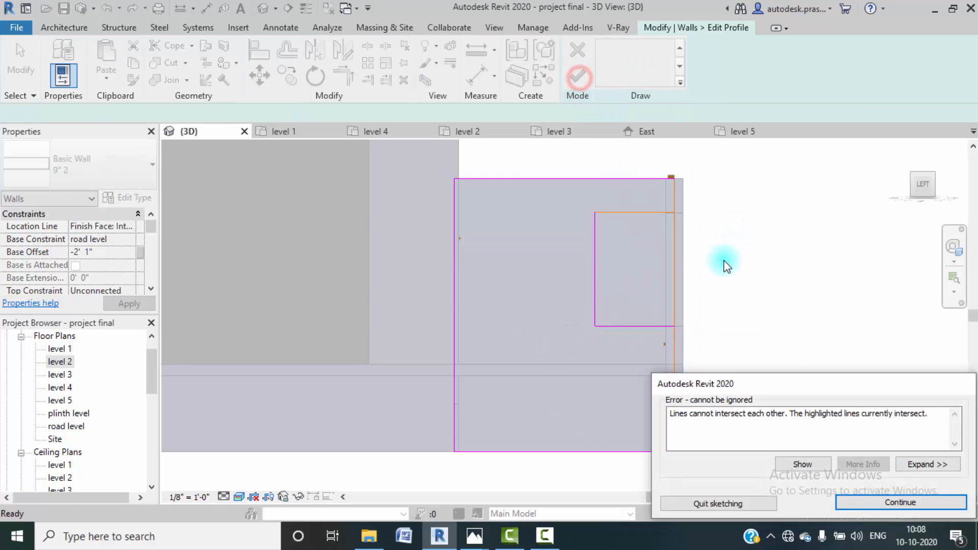
{"action": "left_click", "coordinate": [850, 503]}
- Trim the side wall's end line to the notch edges and finish the profile, opening up the boundary wall's corner
{"action": "left_click", "coordinate": [369, 46]}
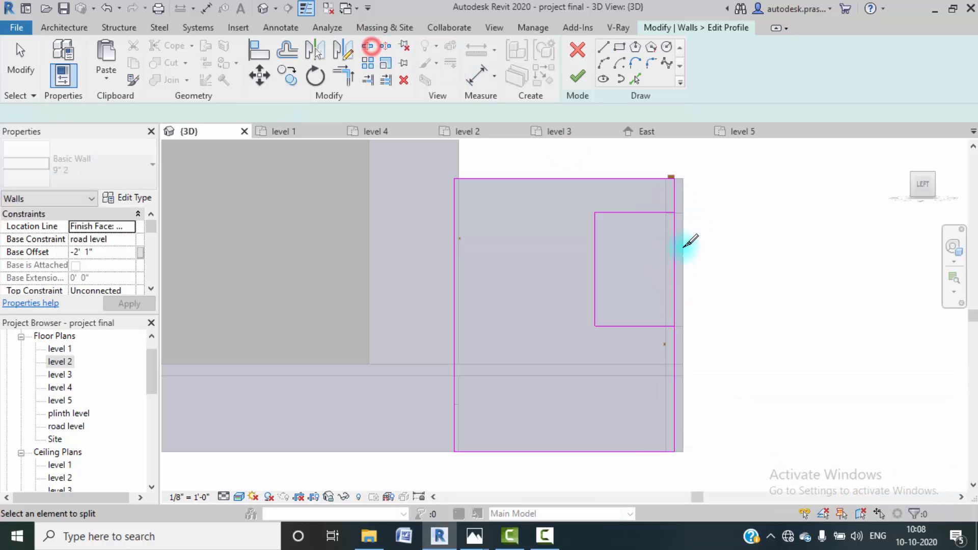
{"action": "left_click", "coordinate": [344, 77]}
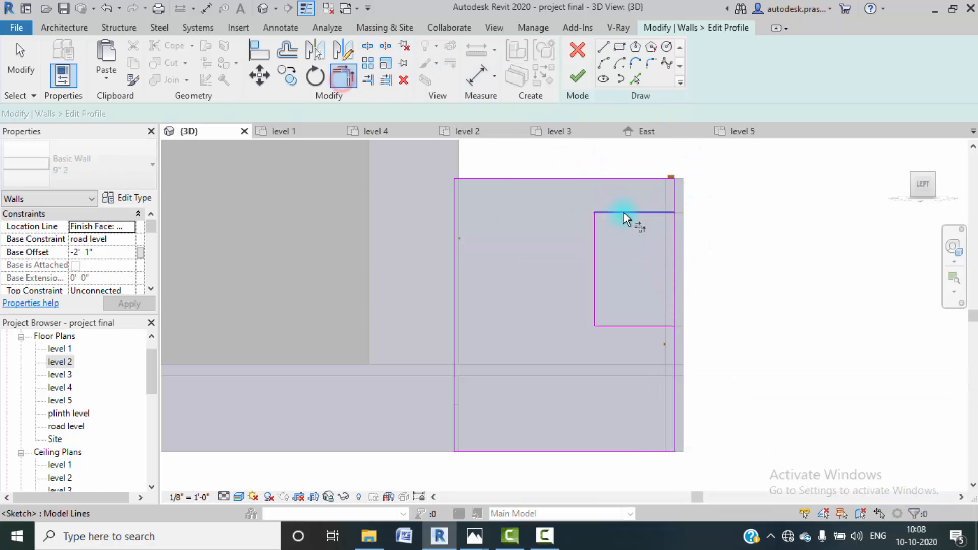
{"action": "left_click", "coordinate": [622, 212]}
{"action": "left_click", "coordinate": [674, 203]}
{"action": "left_click", "coordinate": [646, 327]}
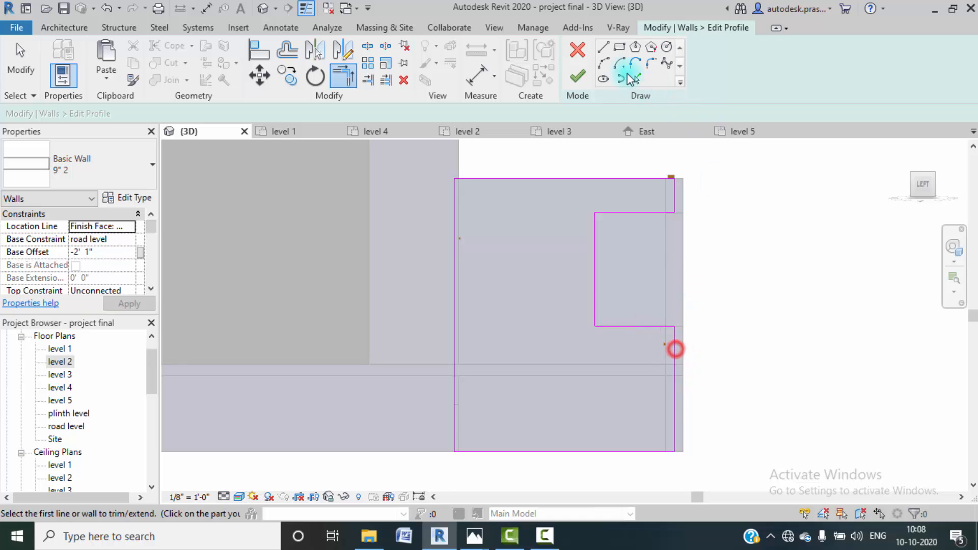
{"action": "left_click", "coordinate": [576, 79]}
{"action": "mouse_move", "coordinate": [725, 291]}
{"action": "middle_mouse_down", "text": "shift"}
{"action": "mouse_move", "coordinate": [758, 286]}
{"action": "mouse_move", "coordinate": [687, 340]}
{"action": "mouse_move", "coordinate": [607, 356]}
{"action": "middle_mouse_up", "text": "shift"}
{"action": "key", "text": "Escape"}
{"action": "middle_click_drag", "start_coordinate": [710, 332], "coordinate": [654, 371], "text": "shift"}
{"action": "scroll", "coordinate": [654, 371], "scroll_direction": "down", "scroll_amount": 8}
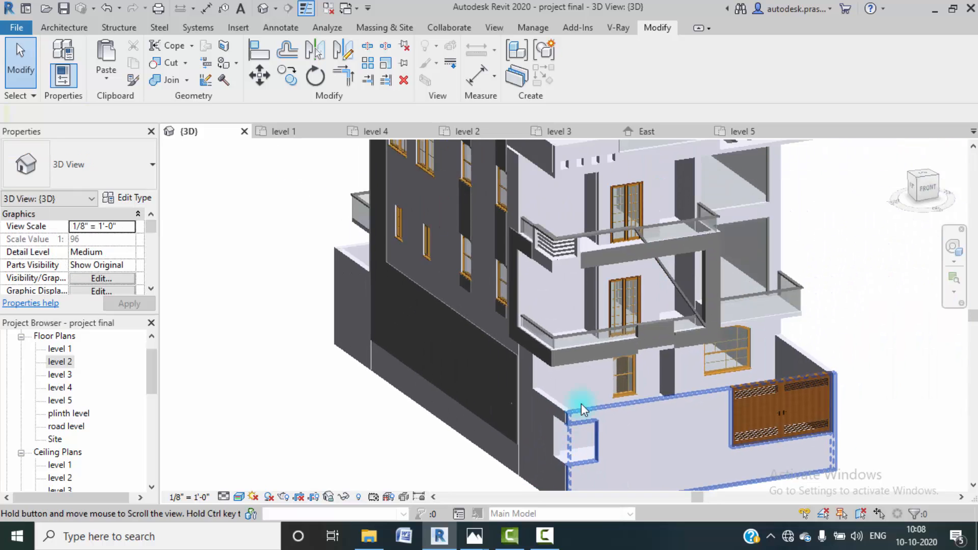
- Try to edit the path of the level 3 balcony's horizontal-slat railing in the 3D view
{"action": "left_click", "coordinate": [559, 249]}
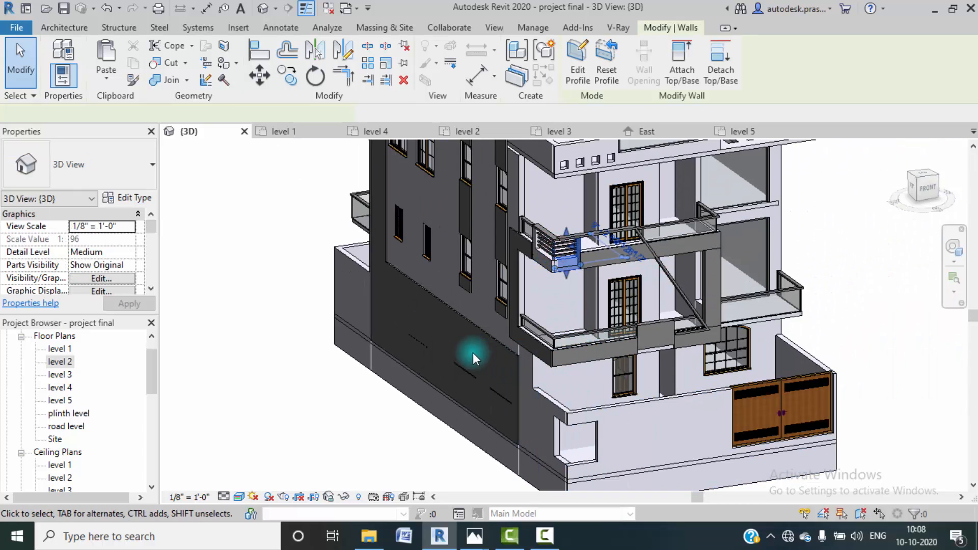
{"action": "left_click", "coordinate": [378, 412]}
{"action": "left_click", "coordinate": [548, 247]}
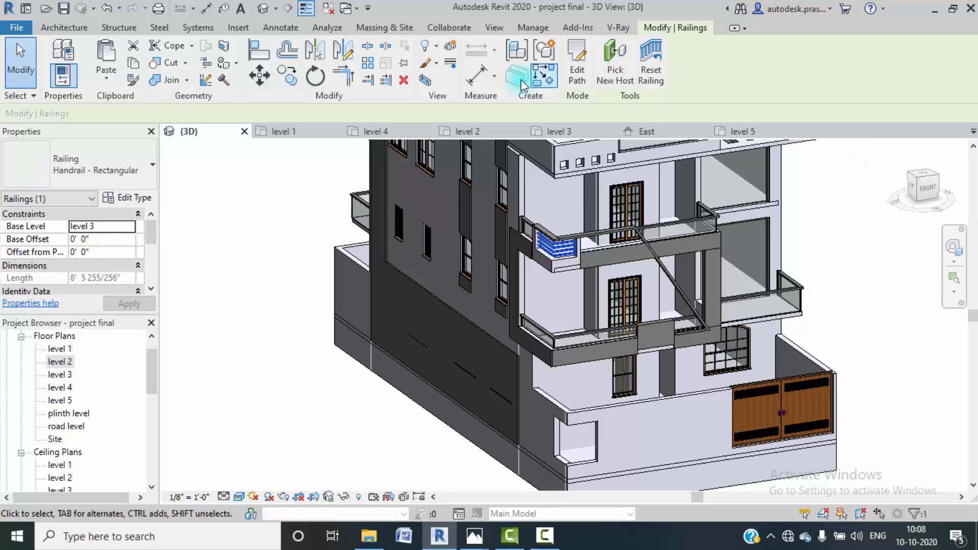
{"action": "left_click", "coordinate": [576, 74]}
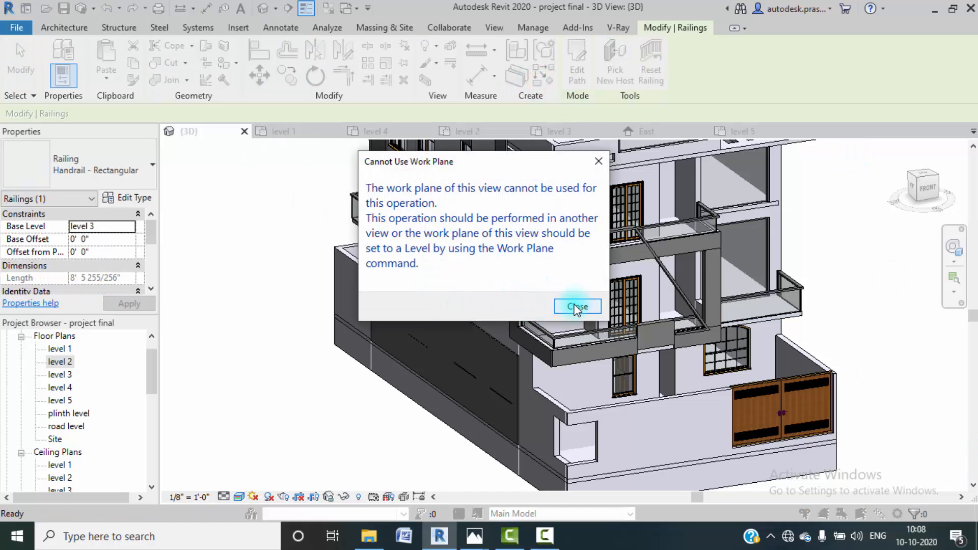
{"action": "left_click", "coordinate": [595, 163]}
{"action": "left_click", "coordinate": [223, 423]}
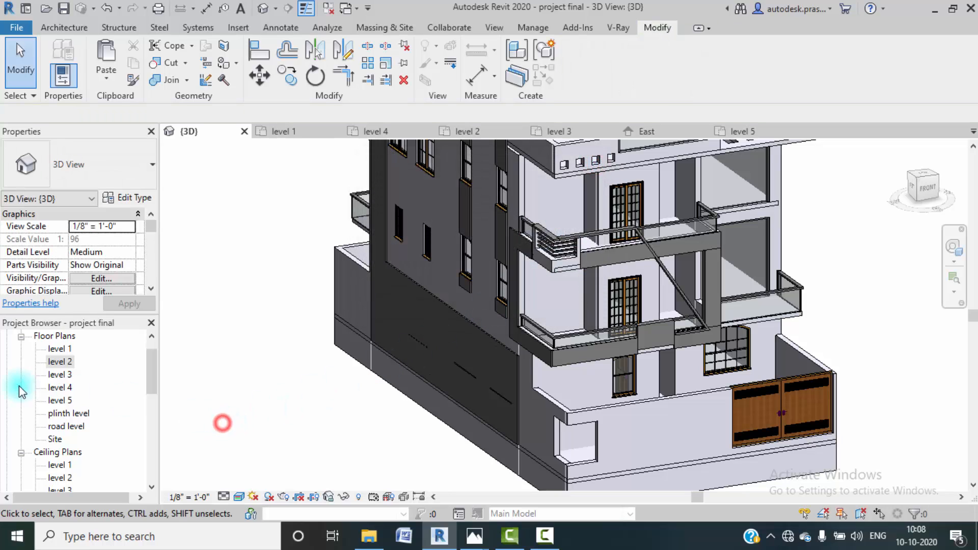
- Open the level 1 floor plan at the front boundary wall's corner beside the open area
{"action": "scroll", "coordinate": [70, 440], "scroll_direction": "down", "scroll_amount": 2}
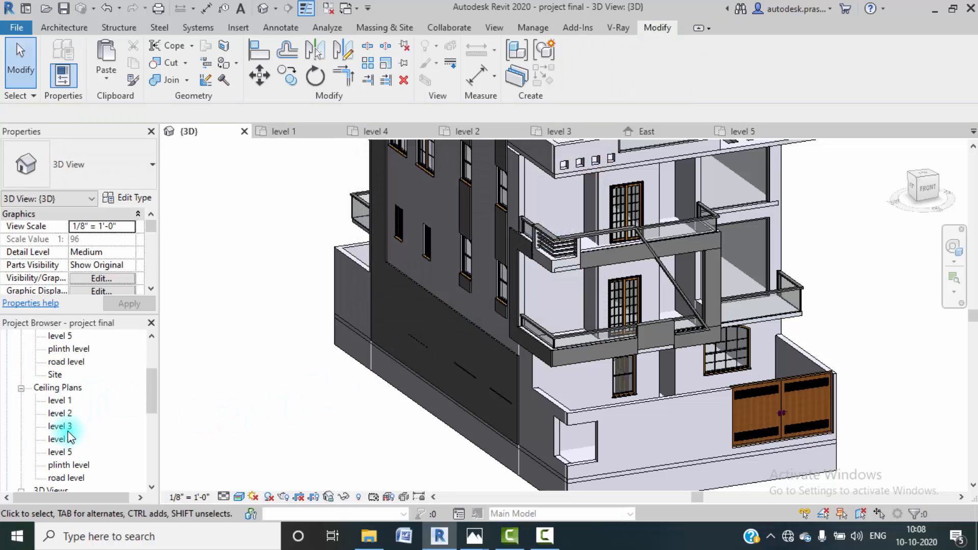
{"action": "scroll", "coordinate": [68, 435], "scroll_direction": "up", "scroll_amount": 2}
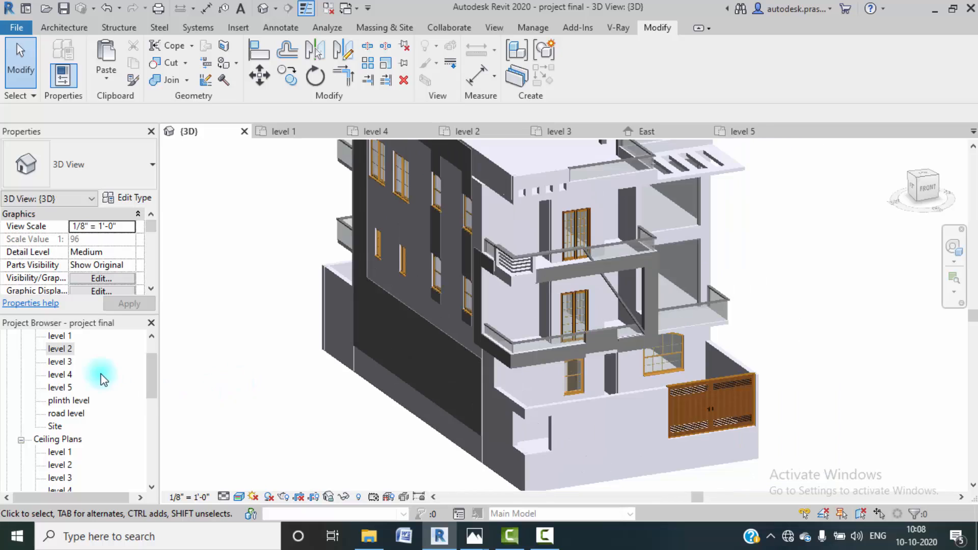
{"action": "double_click", "coordinate": [60, 336]}
{"action": "scroll", "coordinate": [337, 297], "scroll_direction": "down", "scroll_amount": 1}
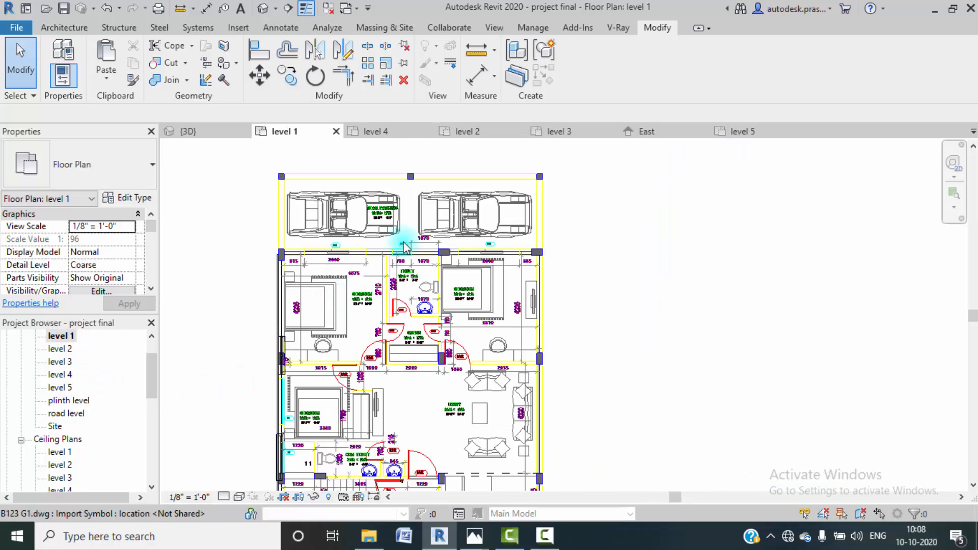
{"action": "scroll", "coordinate": [359, 361], "scroll_direction": "down", "scroll_amount": 2}
{"action": "middle_click_drag", "start_coordinate": [344, 403], "coordinate": [407, 209]}
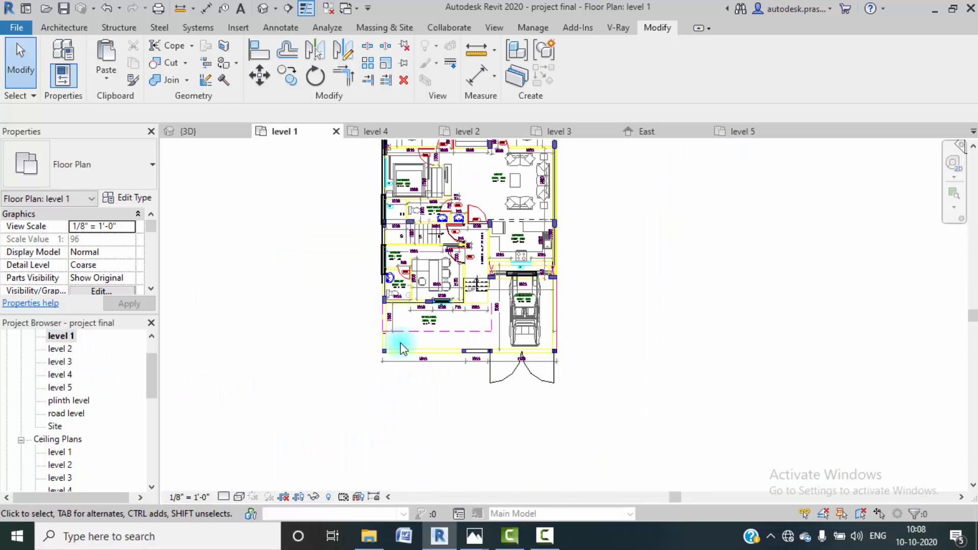
{"action": "scroll", "coordinate": [404, 349], "scroll_direction": "up", "scroll_amount": 5}
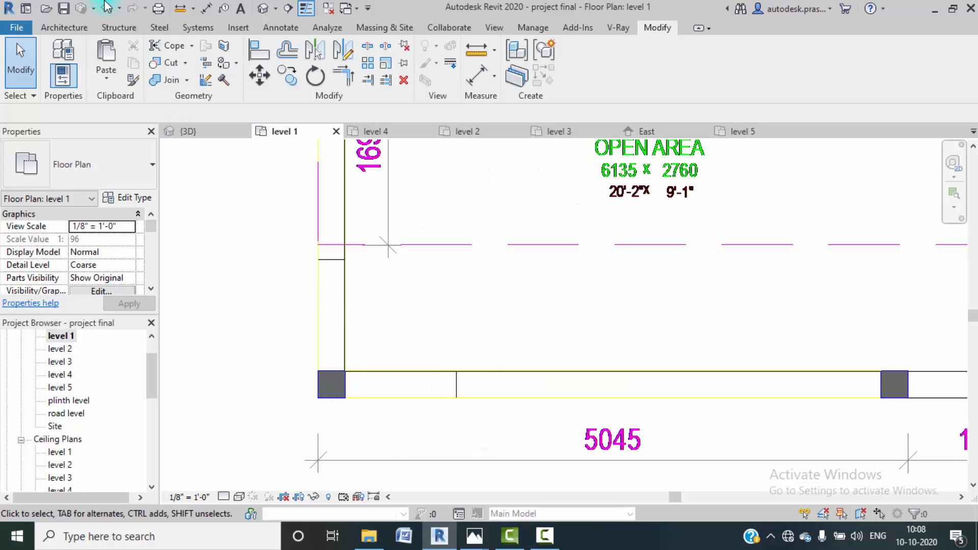
- Sketch an L-shaped Handrail - Rectangular railing path about 7'-2" long through both corner wall openings along the wall centrelines and finish it
{"action": "left_click", "coordinate": [62, 28]}
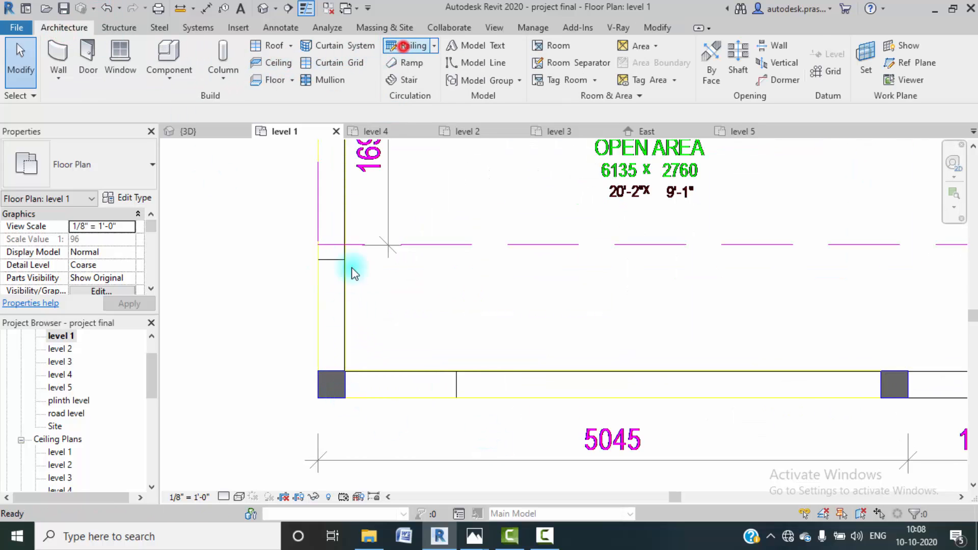
{"action": "left_click", "coordinate": [605, 47]}
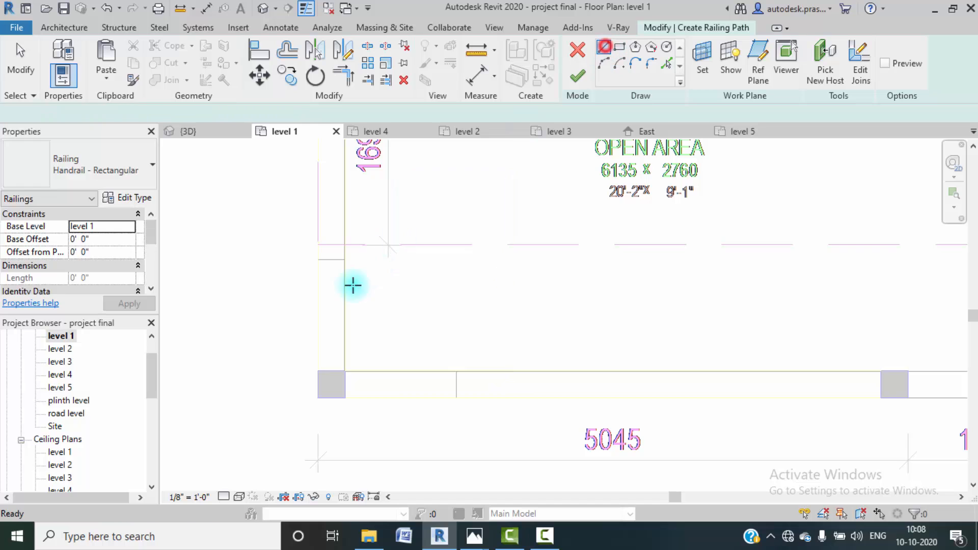
{"action": "left_click", "coordinate": [332, 260]}
{"action": "left_click", "coordinate": [331, 383]}
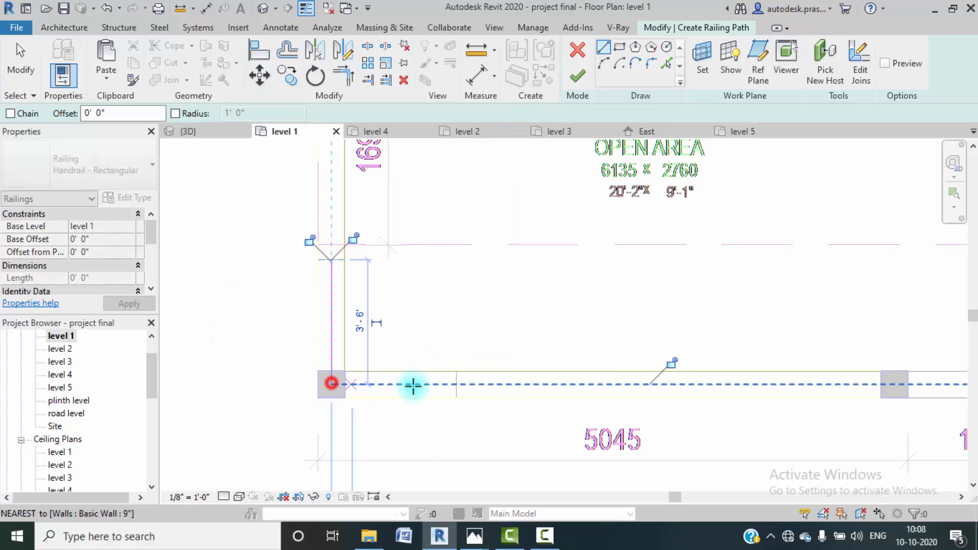
{"action": "left_click", "coordinate": [456, 385]}
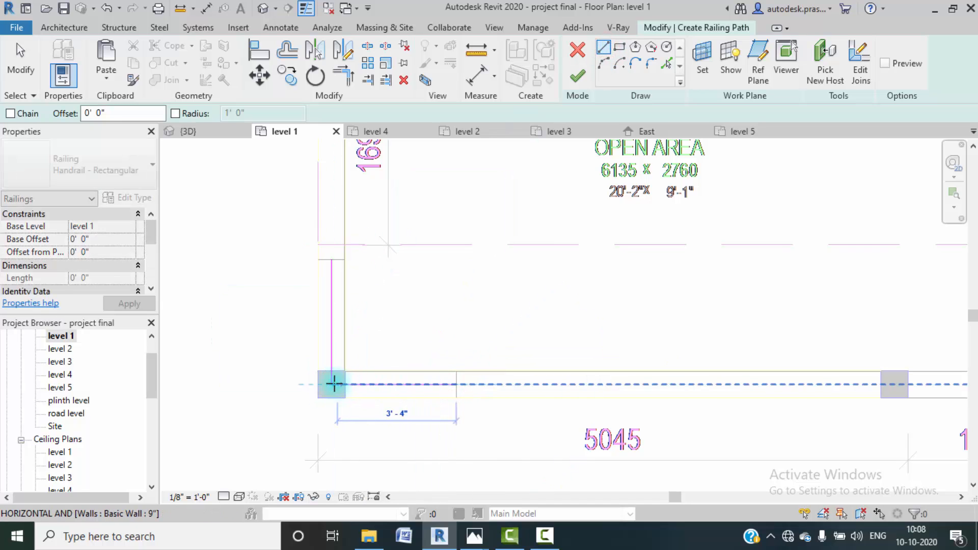
{"action": "left_click", "coordinate": [331, 384]}
{"action": "left_click", "coordinate": [577, 76]}
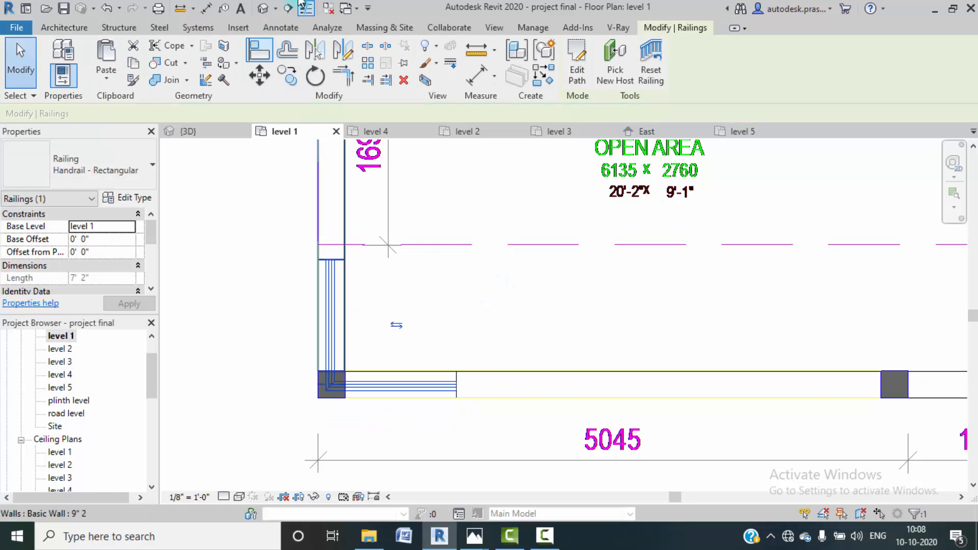
- Select the new corner railing in the 3D view and duplicate its type as Handrail - Rectangular 2
{"action": "left_click", "coordinate": [267, 9]}
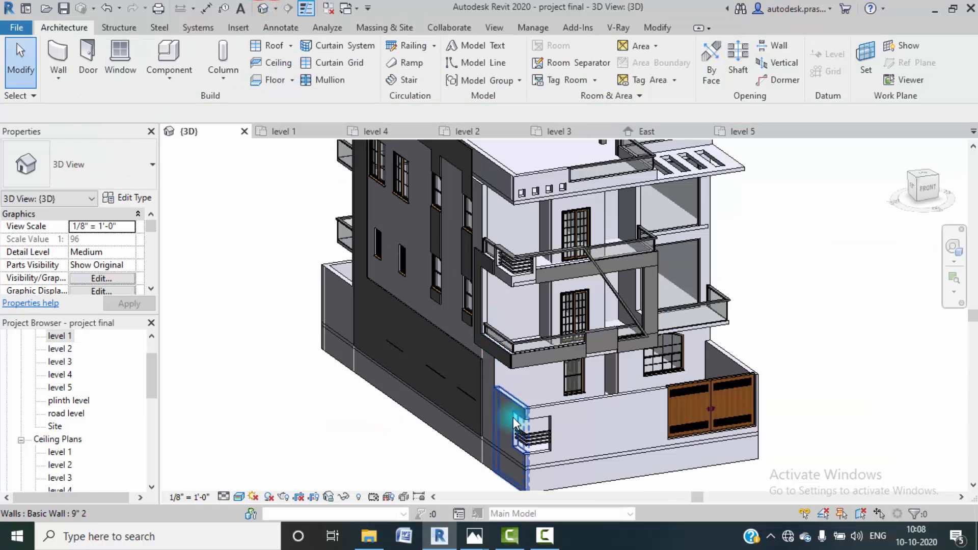
{"action": "scroll", "coordinate": [512, 413], "scroll_direction": "up", "scroll_amount": 5}
{"action": "left_click", "coordinate": [473, 300]}
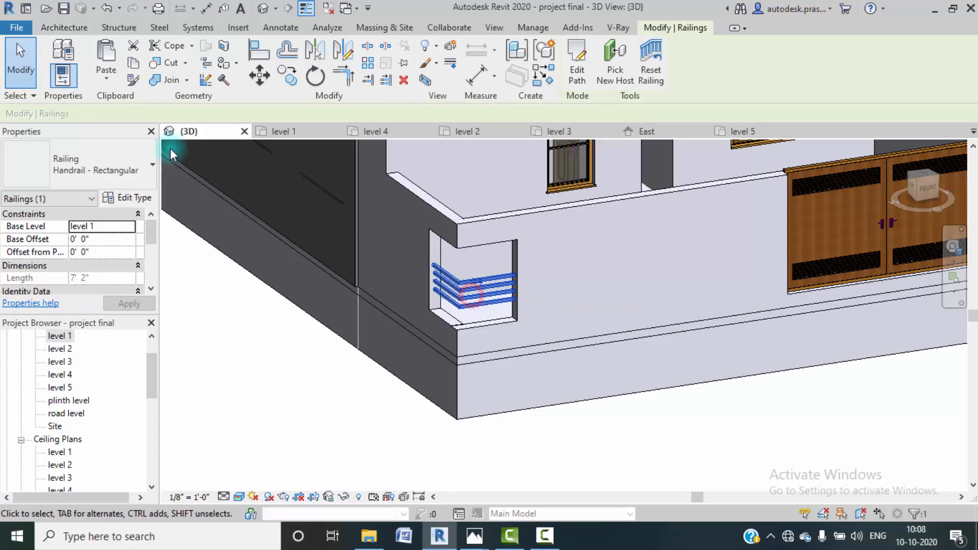
{"action": "left_click", "coordinate": [123, 198]}
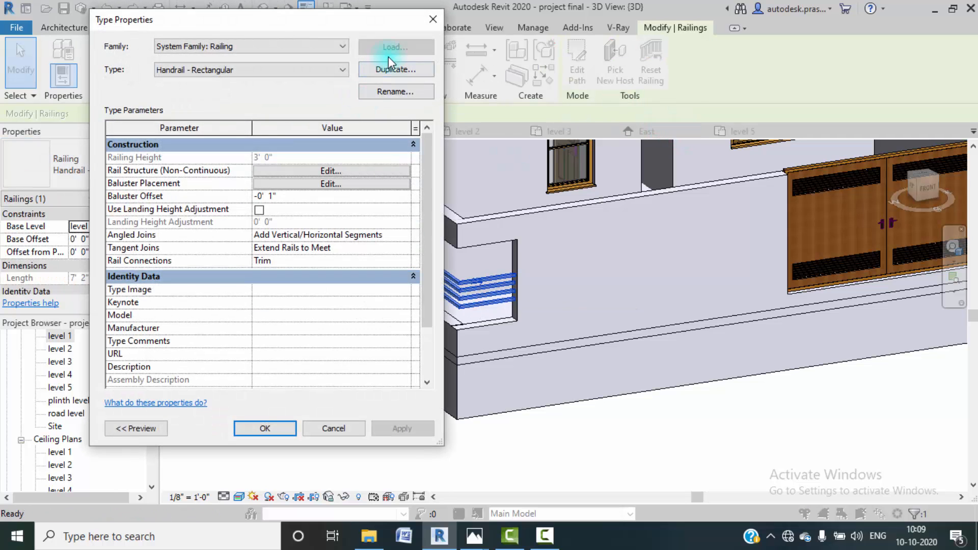
{"action": "left_click", "coordinate": [392, 68]}
{"action": "left_click", "coordinate": [263, 258]}
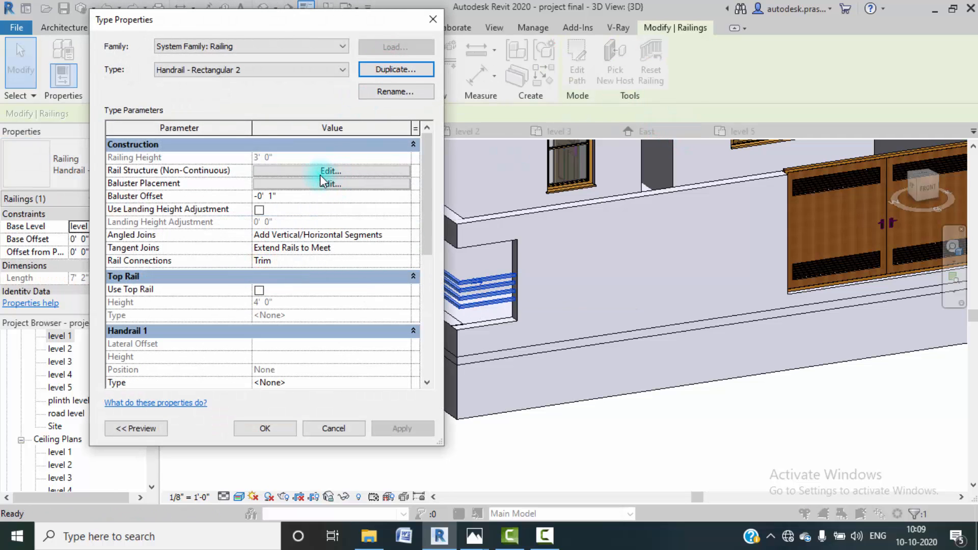
- Open the duplicated type's rail structure and insert three additional rails below the existing ones
{"action": "left_click", "coordinate": [320, 174]}
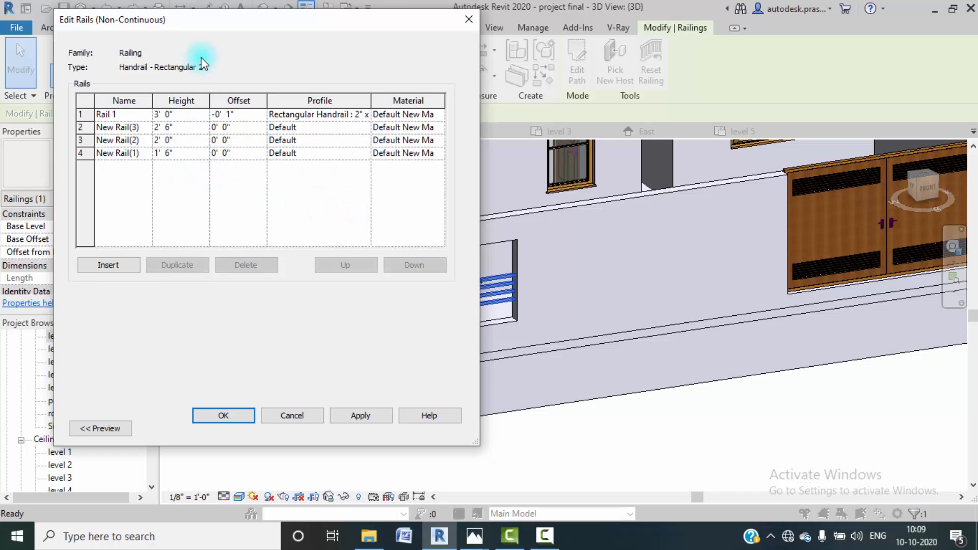
{"action": "left_click_drag", "start_coordinate": [219, 21], "coordinate": [165, 41]}
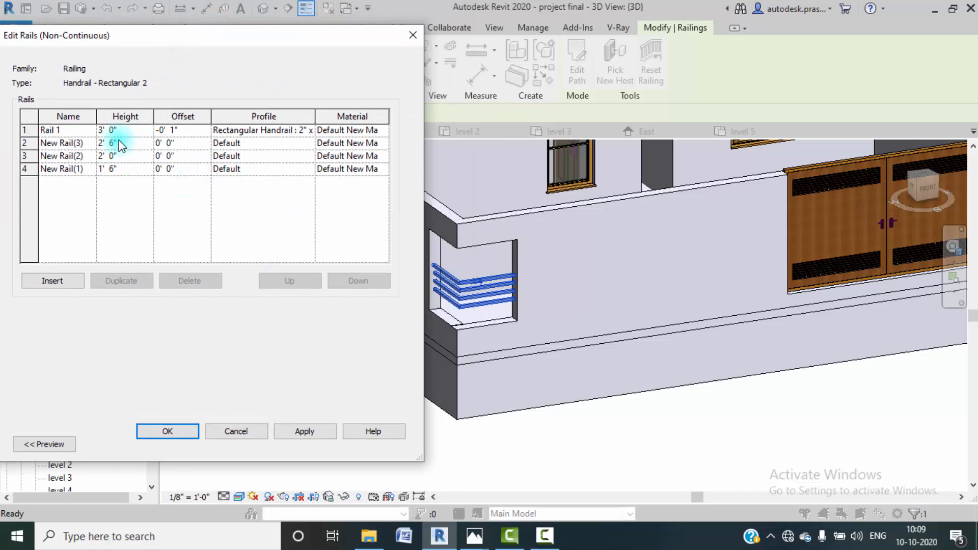
{"action": "left_click", "coordinate": [51, 280]}
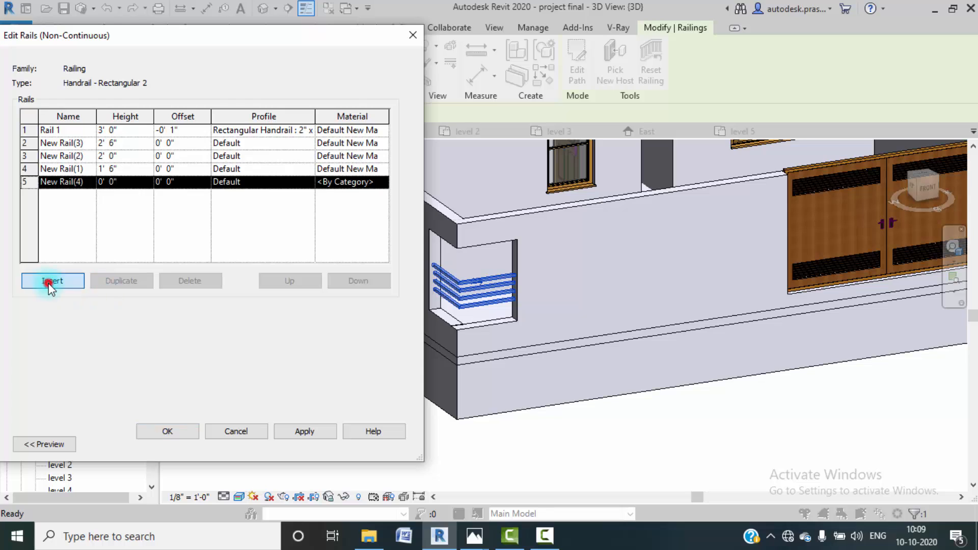
{"action": "left_click", "coordinate": [51, 281]}
{"action": "left_click", "coordinate": [51, 281]}
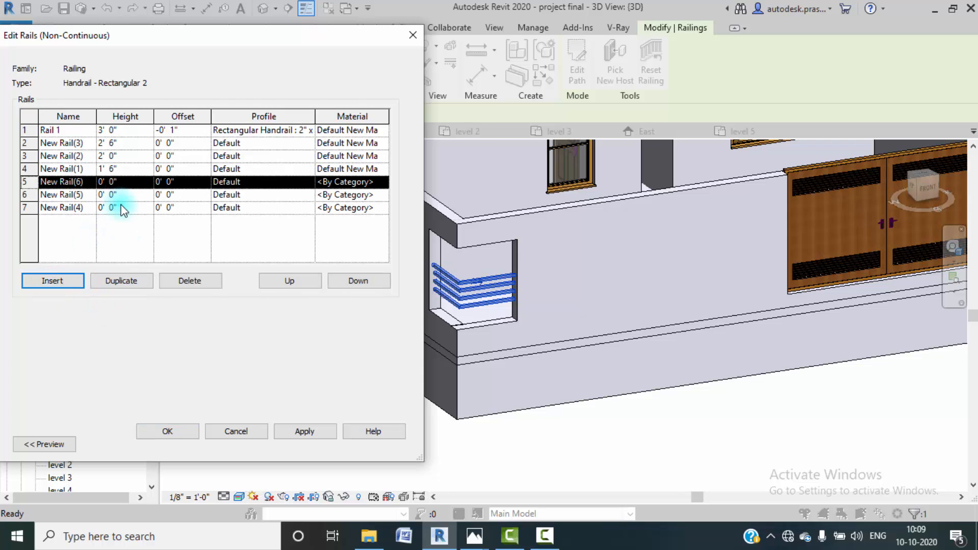
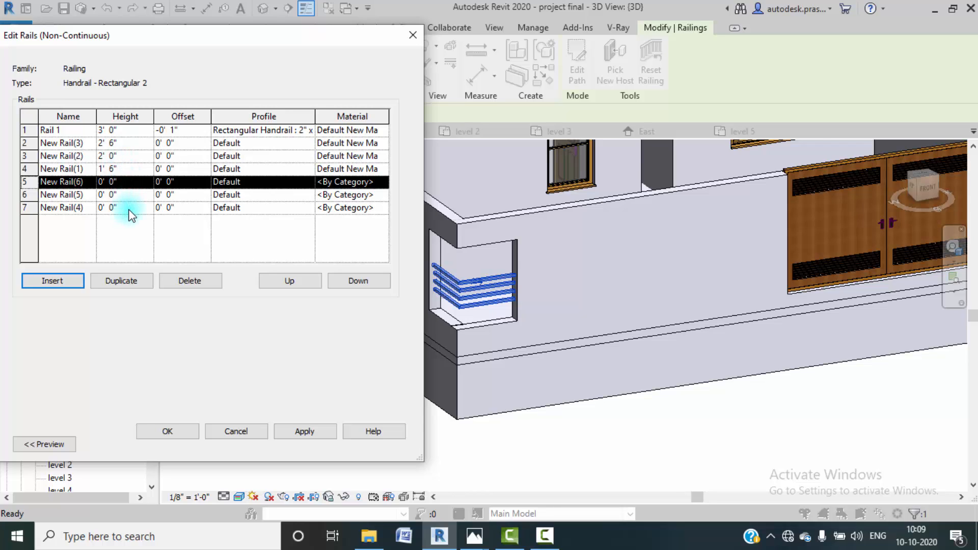
- Set the three inserted rails' heights to 1' 0", 0' 6" and 3' 6"
{"action": "left_click", "coordinate": [122, 183]}
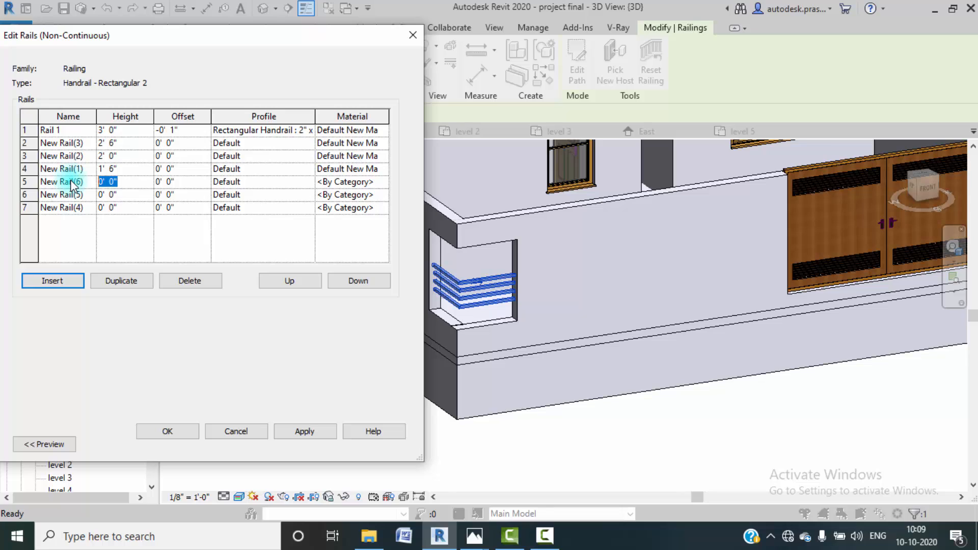
{"action": "type", "text": "1'"}
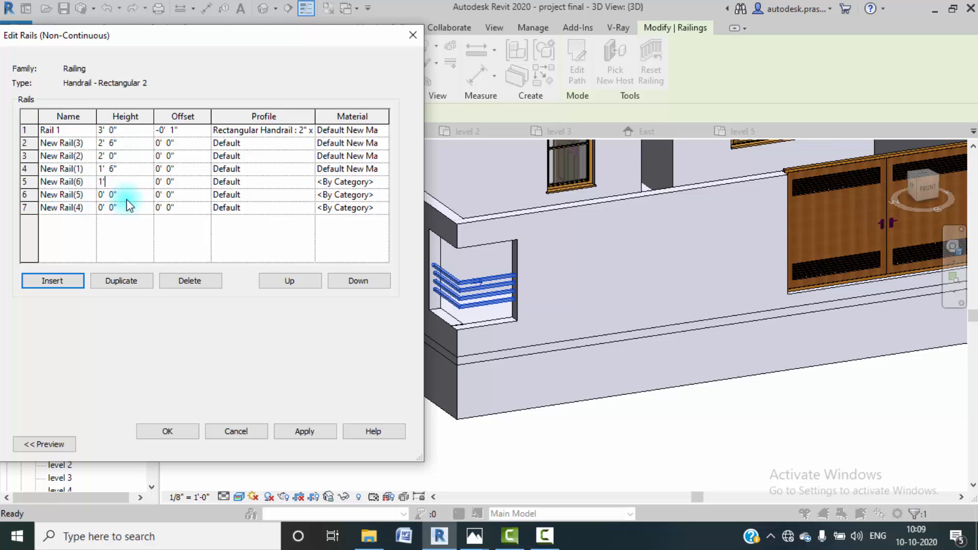
{"action": "left_click", "coordinate": [129, 197]}
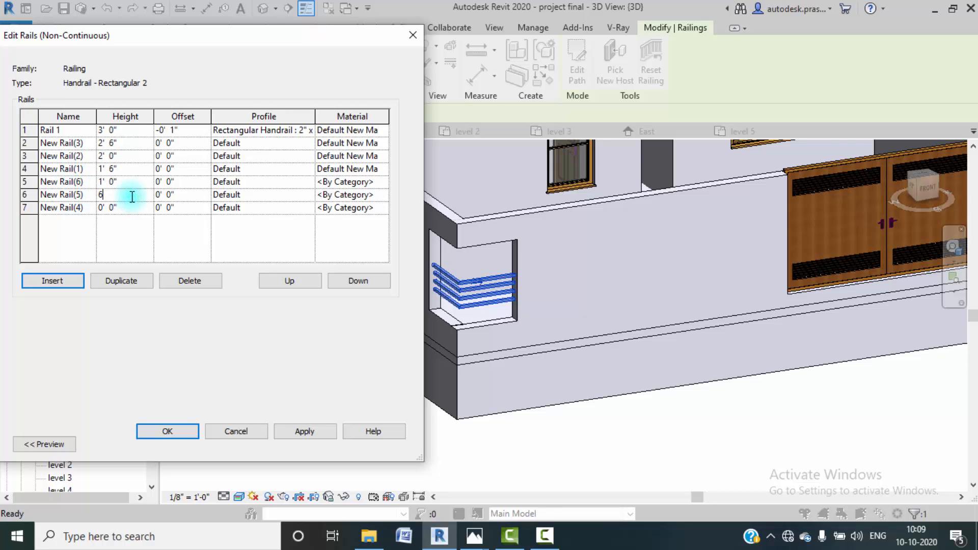
{"action": "left_click", "coordinate": [136, 204]}
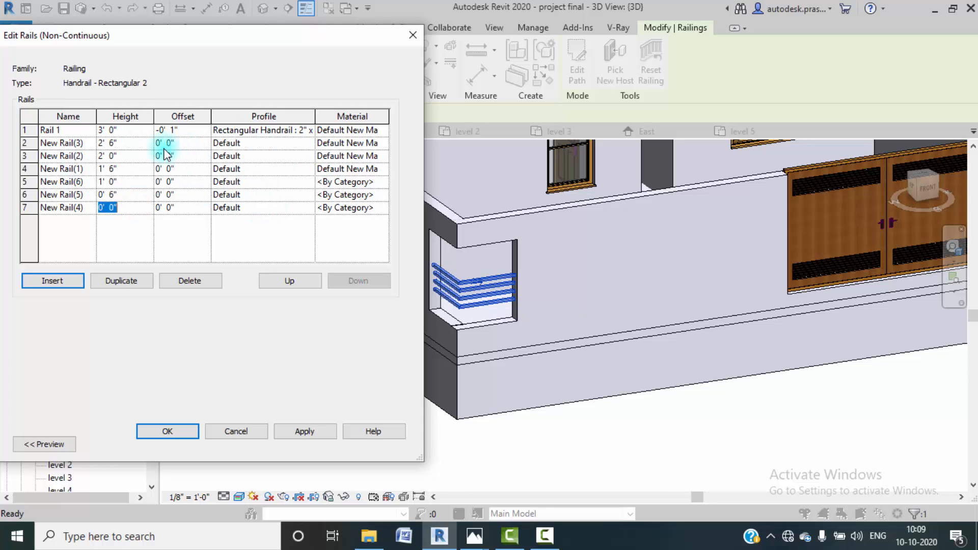
{"action": "left_click", "coordinate": [131, 196]}
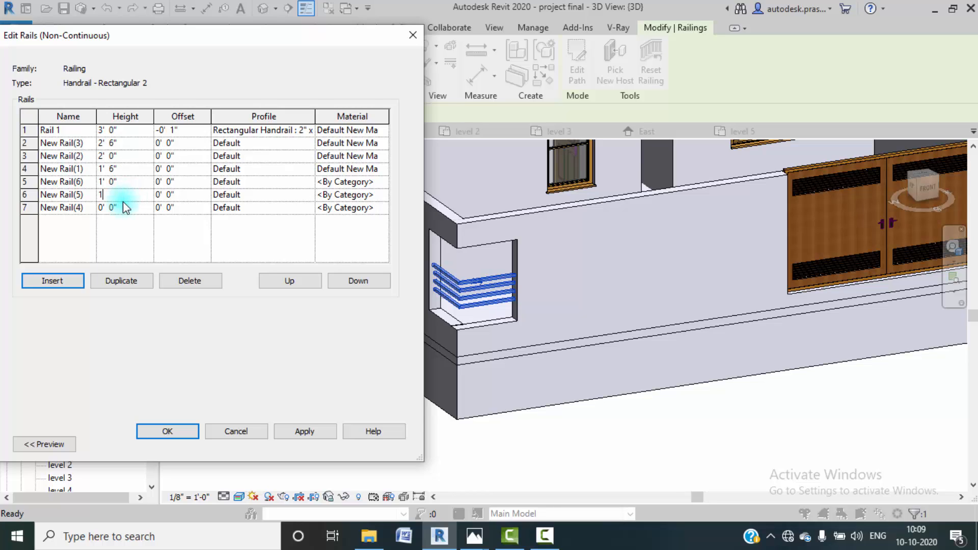
{"action": "left_click_drag", "start_coordinate": [123, 194], "coordinate": [89, 199]}
{"action": "left_click", "coordinate": [135, 208]}
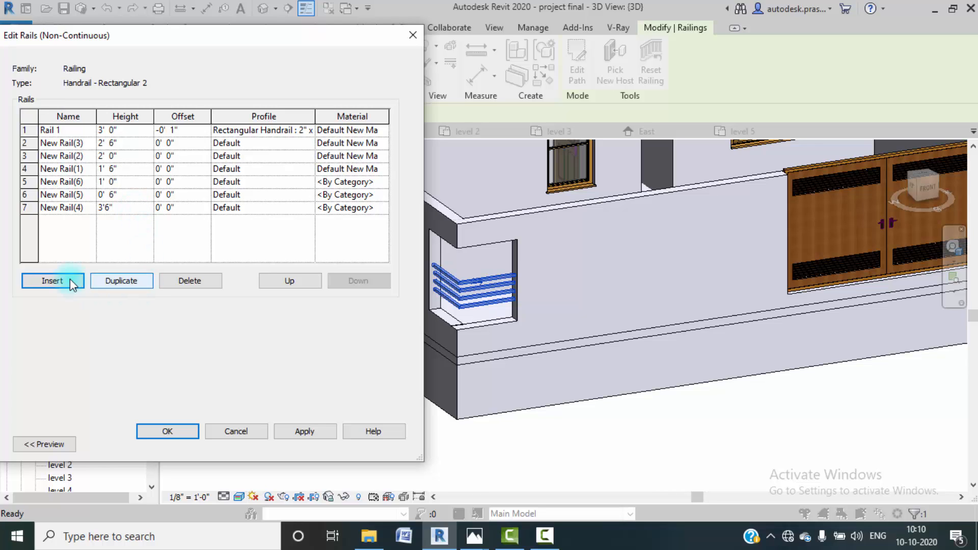
- Insert another rail at a height of 4' and apply the rail structure and type changes to the corner railing
{"action": "left_click", "coordinate": [56, 281]}
{"action": "left_click", "coordinate": [128, 208]}
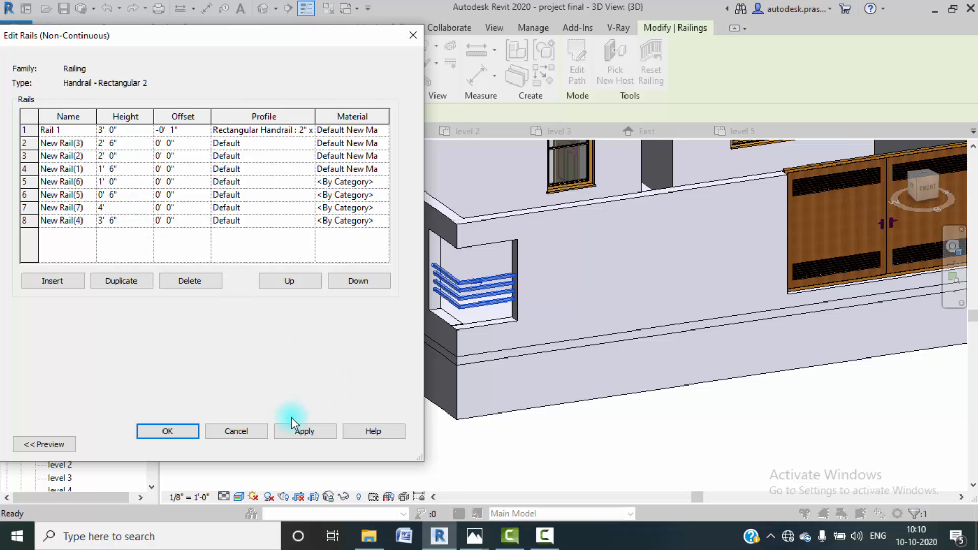
{"action": "left_click", "coordinate": [293, 430]}
{"action": "left_click", "coordinate": [186, 432]}
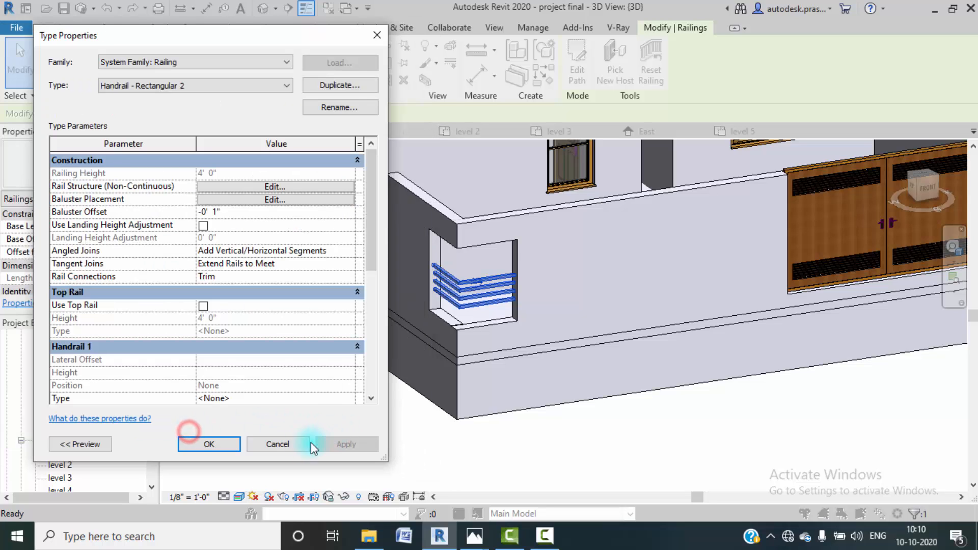
{"action": "left_click", "coordinate": [209, 444]}
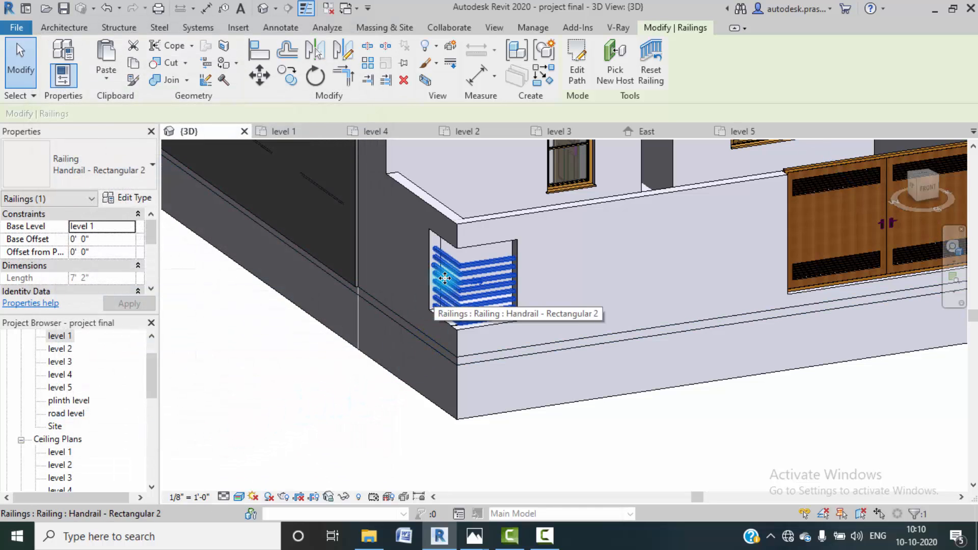
- Reopen the corner railing's rail structure and add two more rails at heights 4' 6" and 5'
{"action": "scroll", "coordinate": [455, 265], "scroll_direction": "up", "scroll_amount": 2}
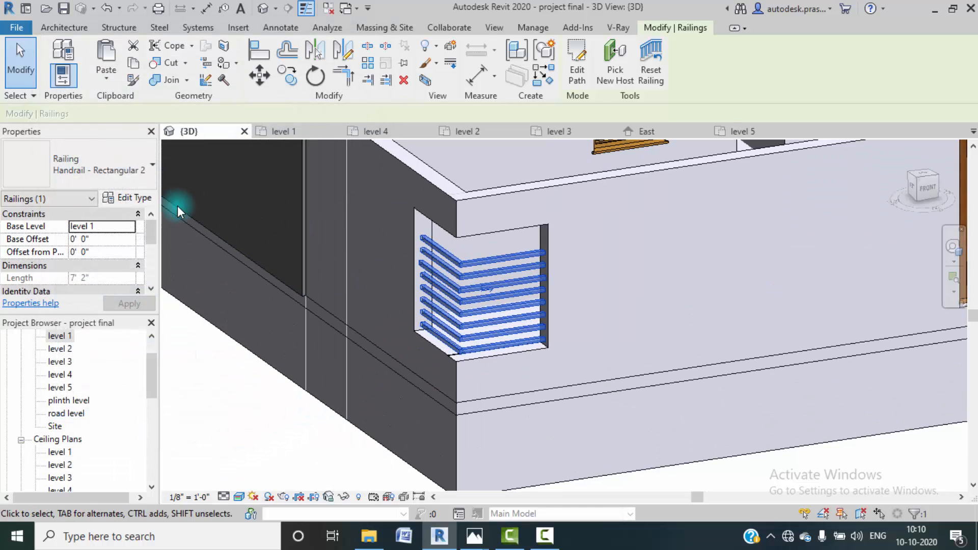
{"action": "left_click", "coordinate": [132, 199]}
{"action": "left_click", "coordinate": [296, 188]}
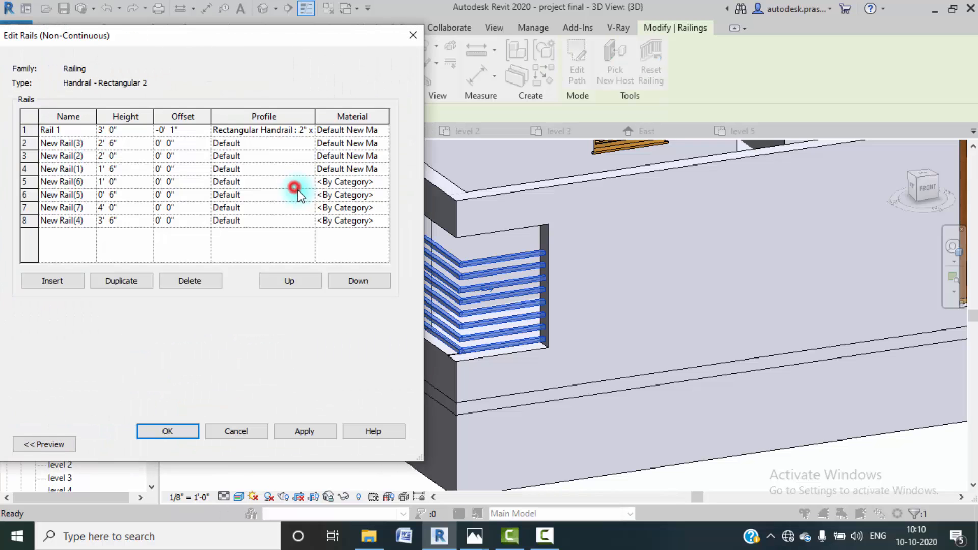
{"action": "left_click", "coordinate": [53, 282]}
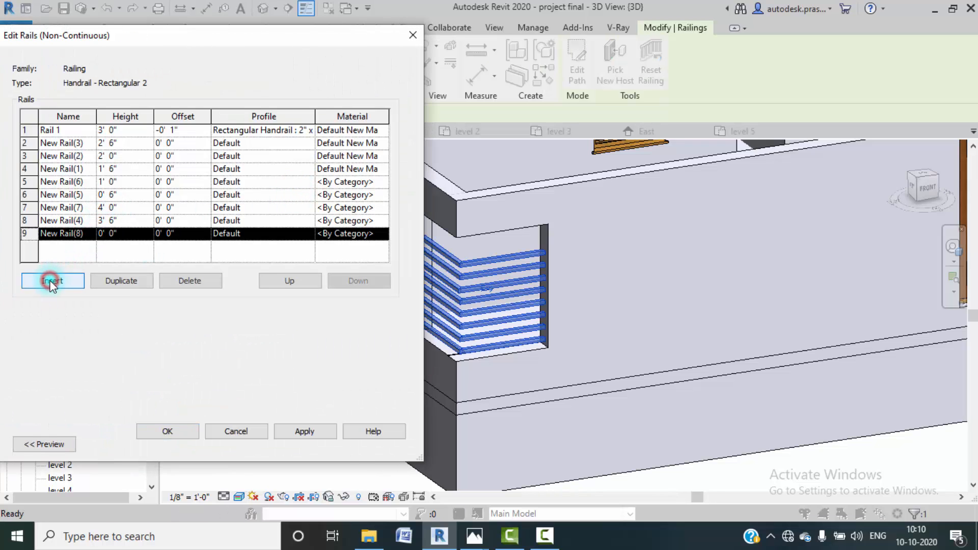
{"action": "left_click", "coordinate": [126, 234]}
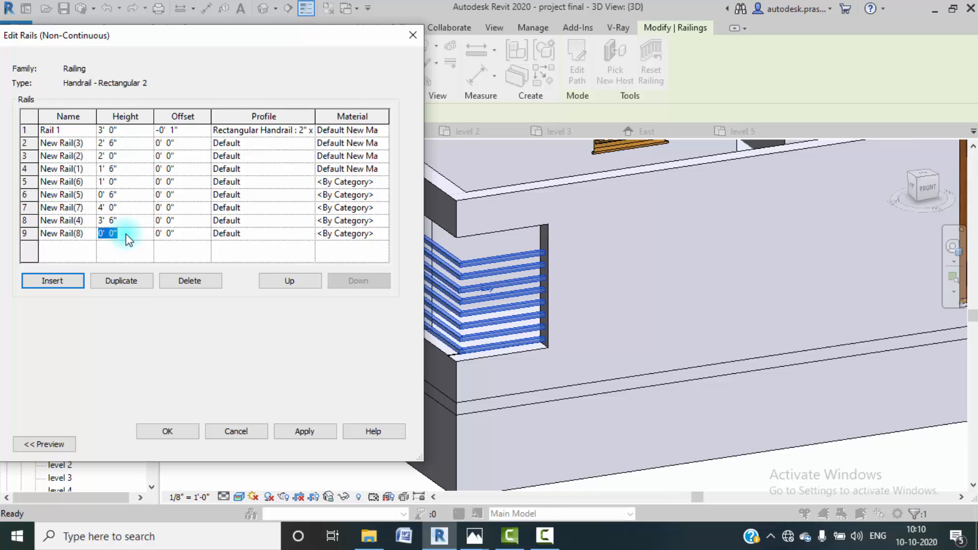
{"action": "type", "text": "4'6"}
{"action": "left_click", "coordinate": [53, 281]}
{"action": "left_click", "coordinate": [118, 233]}
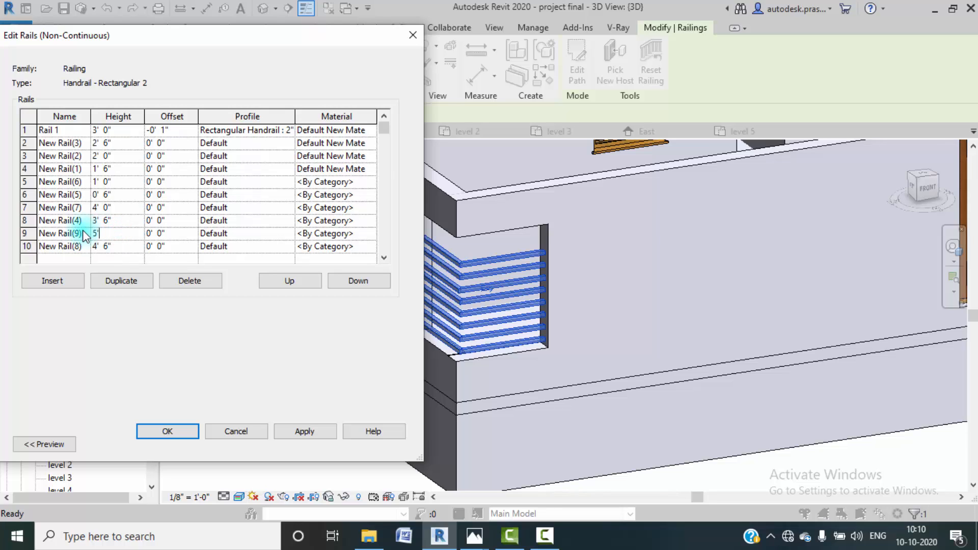
- Insert a further rail, delete it again, and apply and accept the rail structure
{"action": "left_click", "coordinate": [69, 281]}
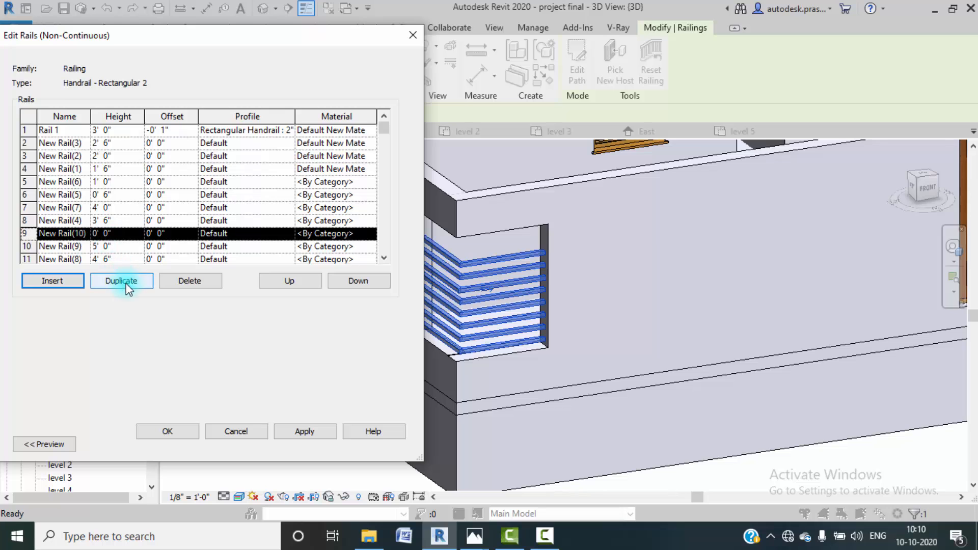
{"action": "left_click", "coordinate": [190, 280]}
{"action": "left_click", "coordinate": [316, 432]}
{"action": "left_click", "coordinate": [172, 431]}
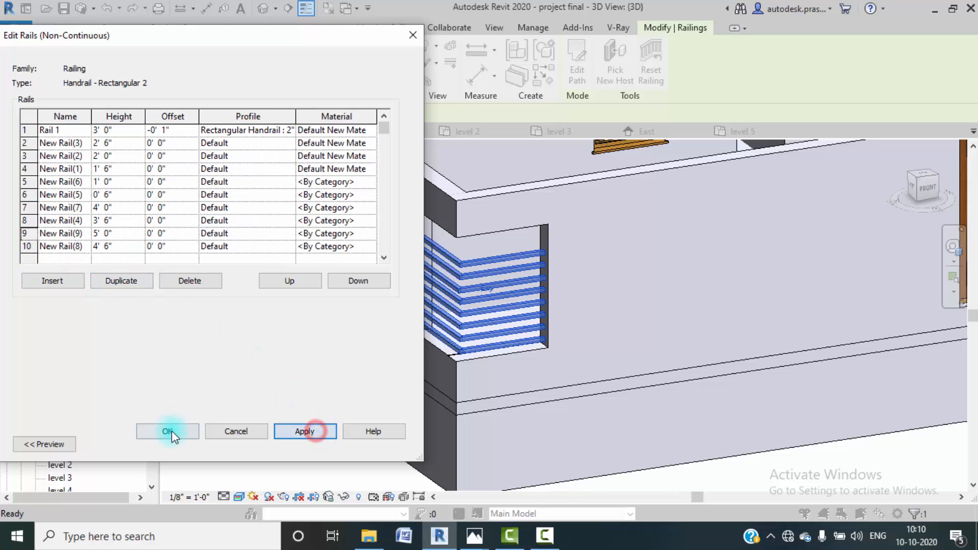
- Apply the type changes, reopen the railing's rail structure and copy the material name Default New Material from the 2' 0" rail
{"action": "left_click", "coordinate": [339, 445]}
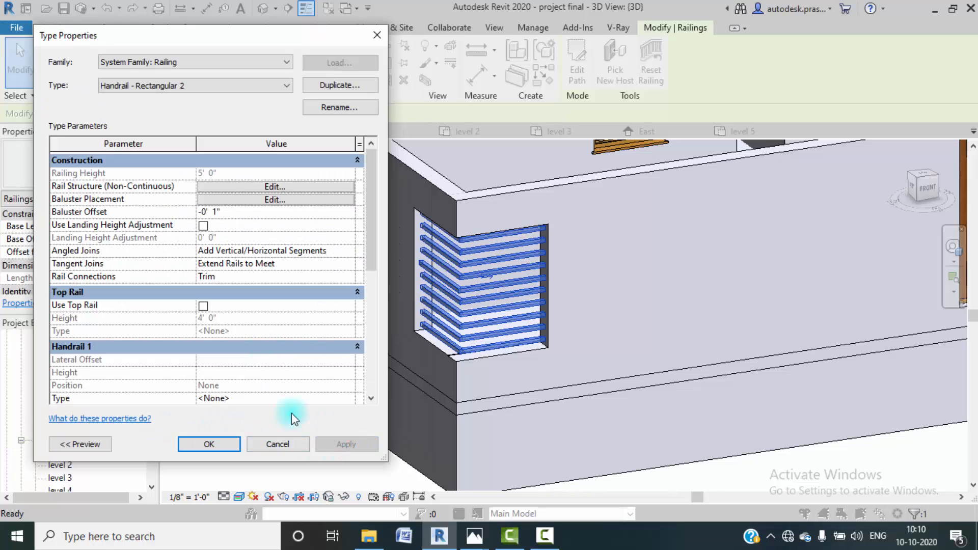
{"action": "left_click", "coordinate": [269, 187]}
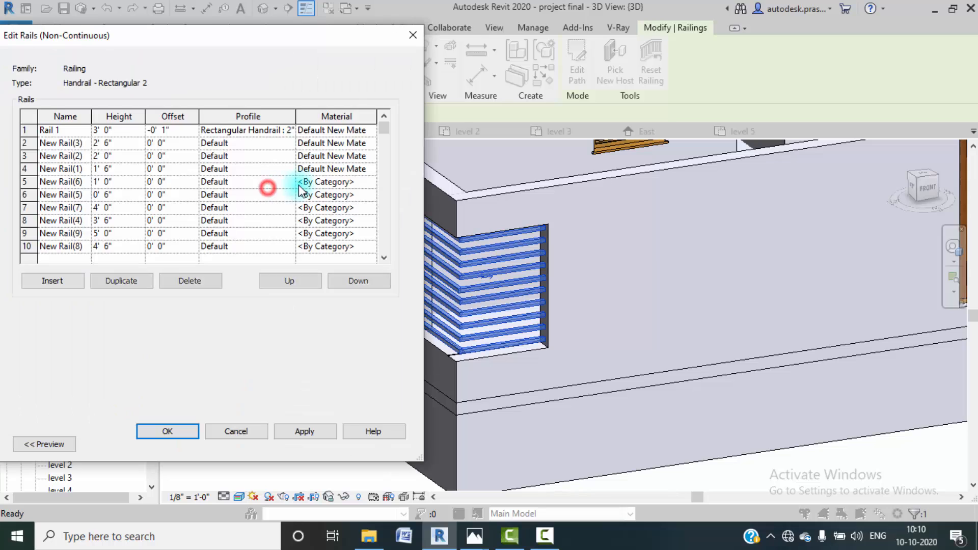
{"action": "left_click", "coordinate": [370, 169]}
{"action": "left_click", "coordinate": [363, 169]}
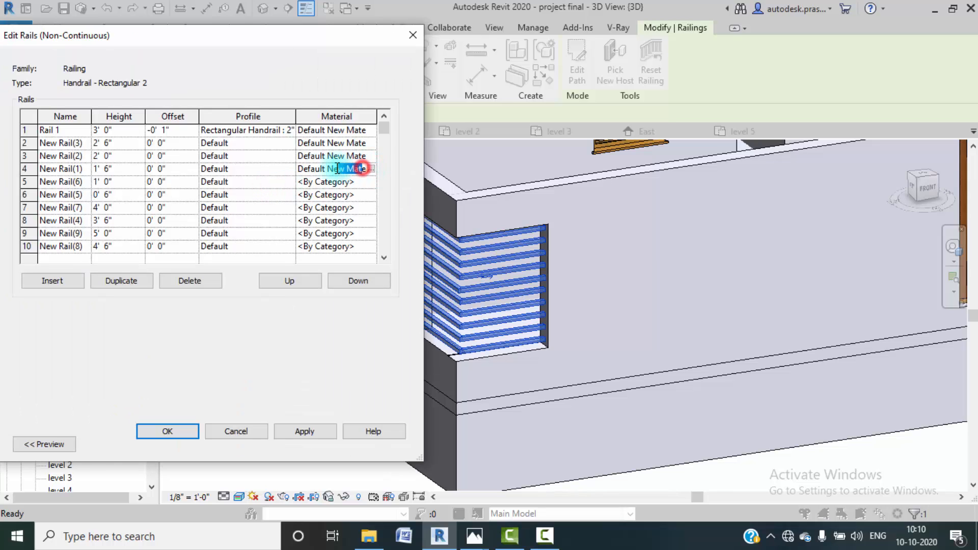
{"action": "left_click", "coordinate": [310, 156]}
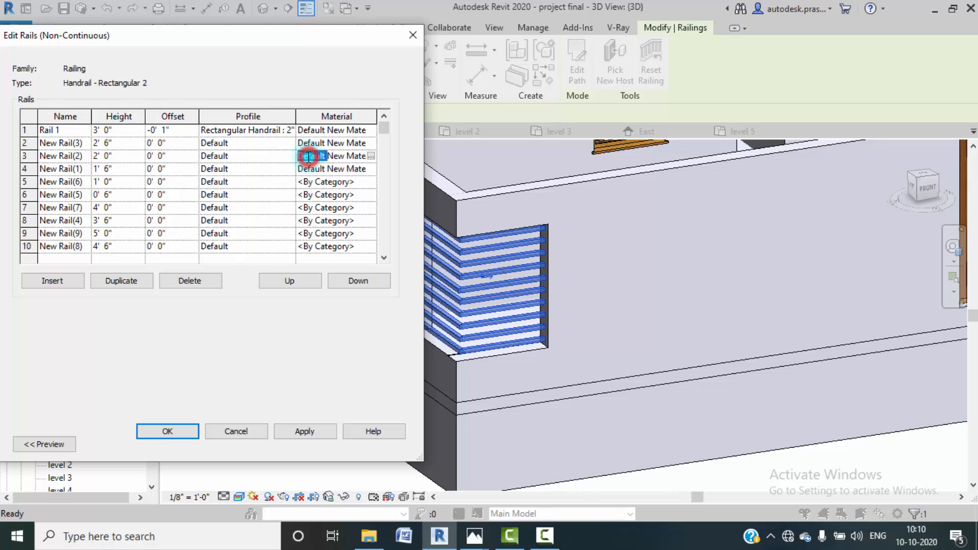
{"action": "left_click_drag", "start_coordinate": [308, 156], "coordinate": [387, 154]}
{"action": "key", "text": "ctrl+c"}
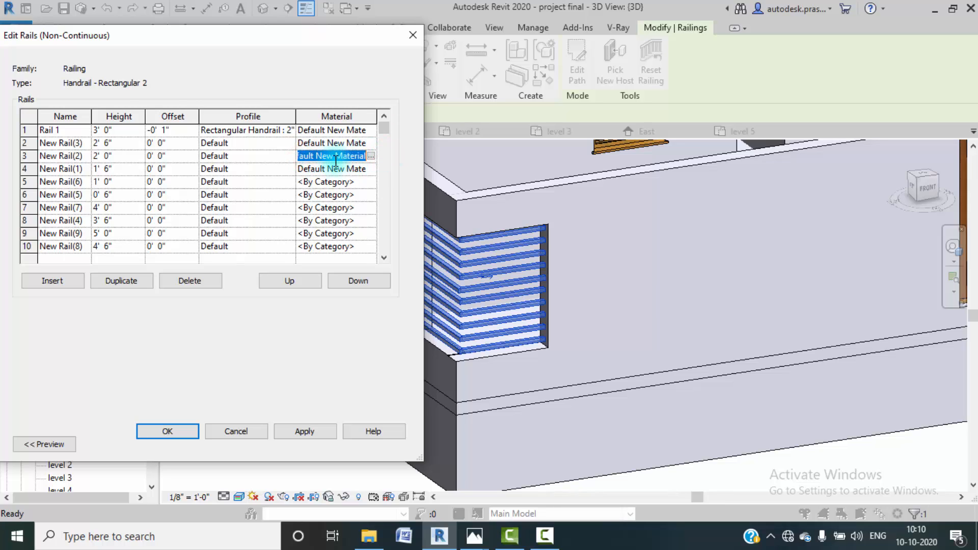
- Assign Default New Material to the six rails at heights 1' 0", 0' 6", 4' 0", 3' 6", 5' 0" and 4' 6"
{"action": "left_click", "coordinate": [363, 182]}
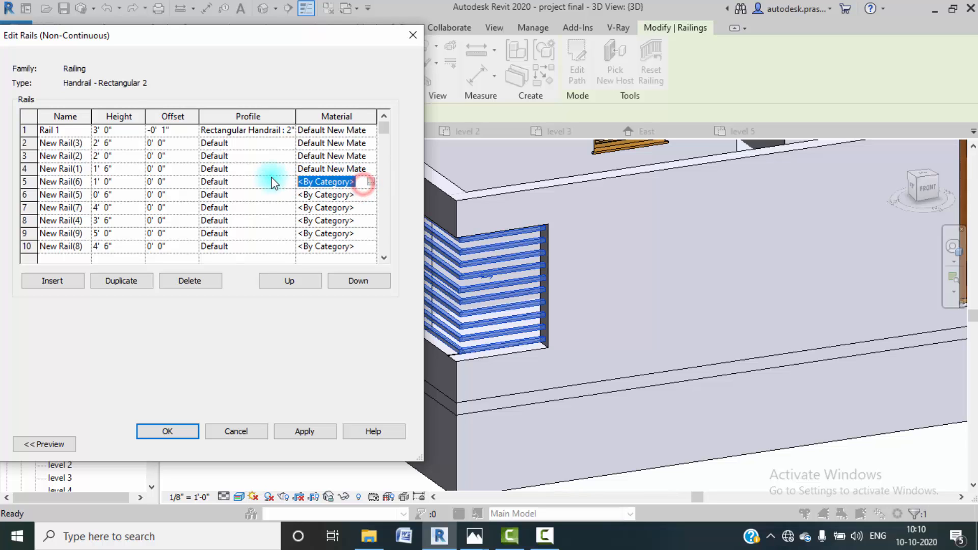
{"action": "key", "text": "ctrl+v"}
{"action": "left_click", "coordinate": [361, 195]}
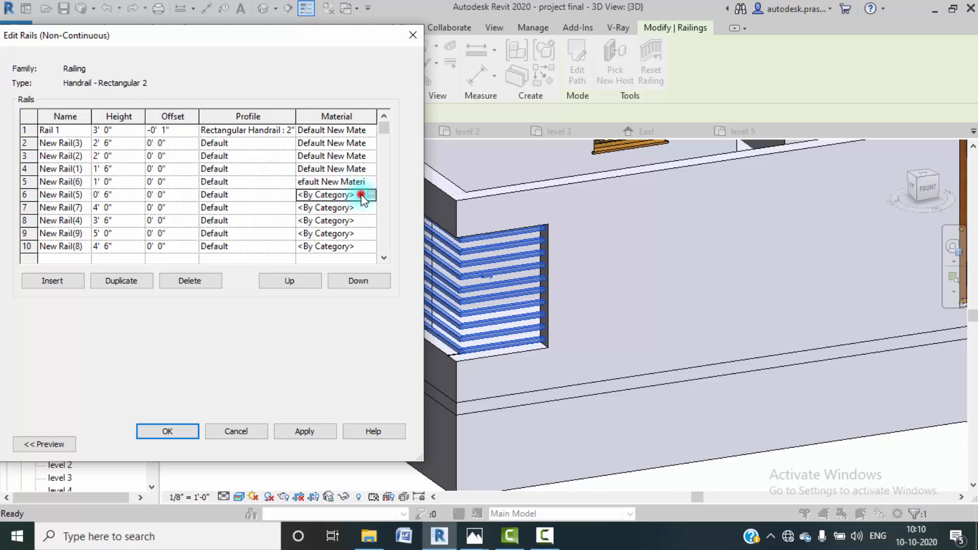
{"action": "key", "text": "ctrl+v"}
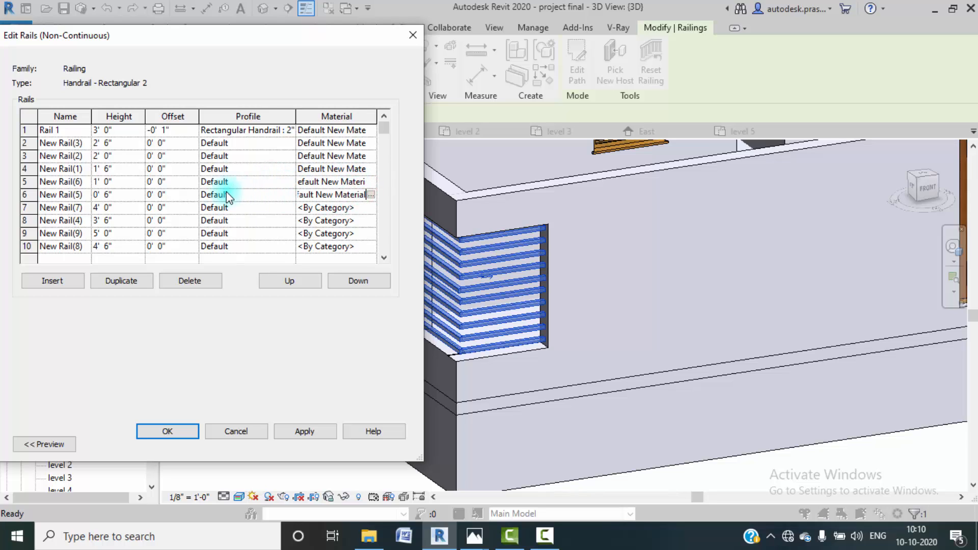
{"action": "left_click", "coordinate": [359, 207]}
{"action": "key", "text": "ctrl+v"}
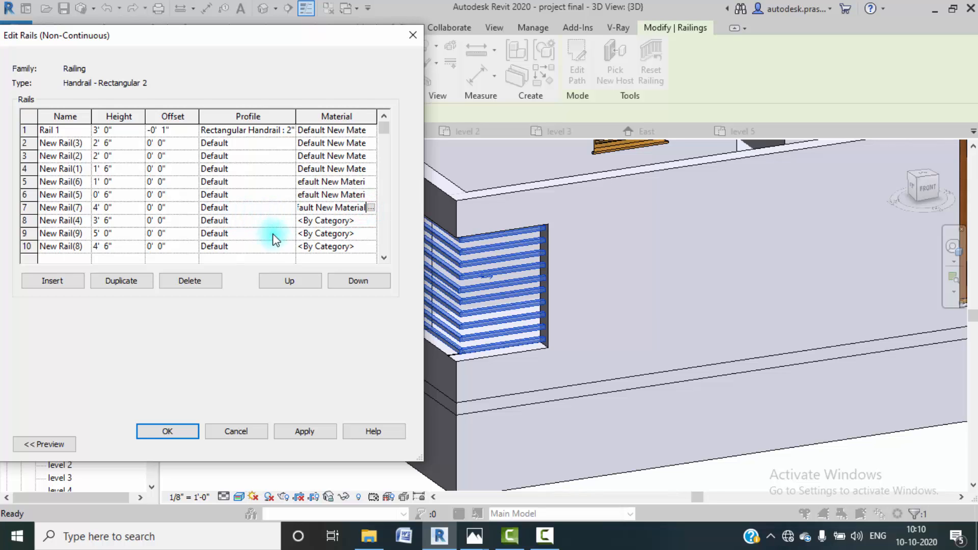
{"action": "left_click", "coordinate": [364, 220]}
{"action": "key", "text": "ctrl+v"}
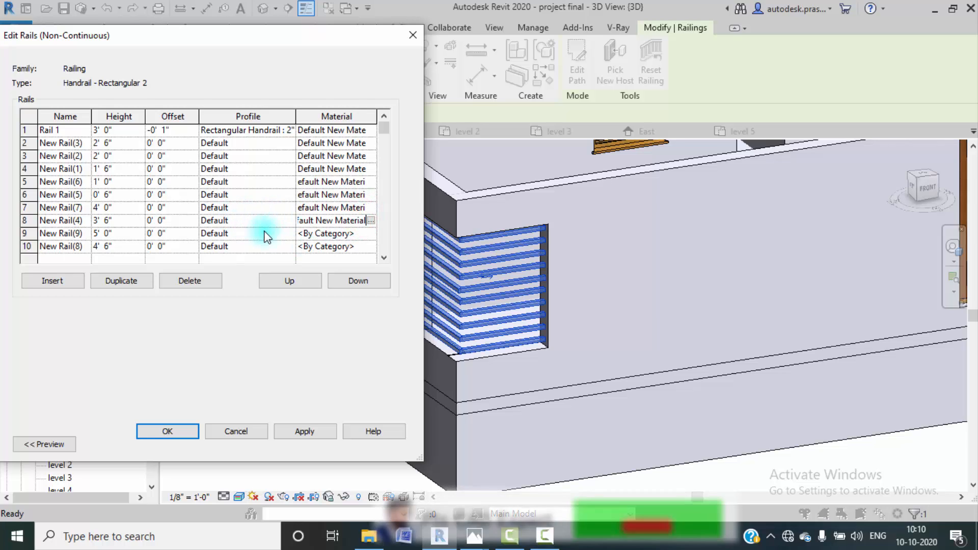
{"action": "left_click", "coordinate": [362, 233]}
{"action": "key", "text": "ctrl+v"}
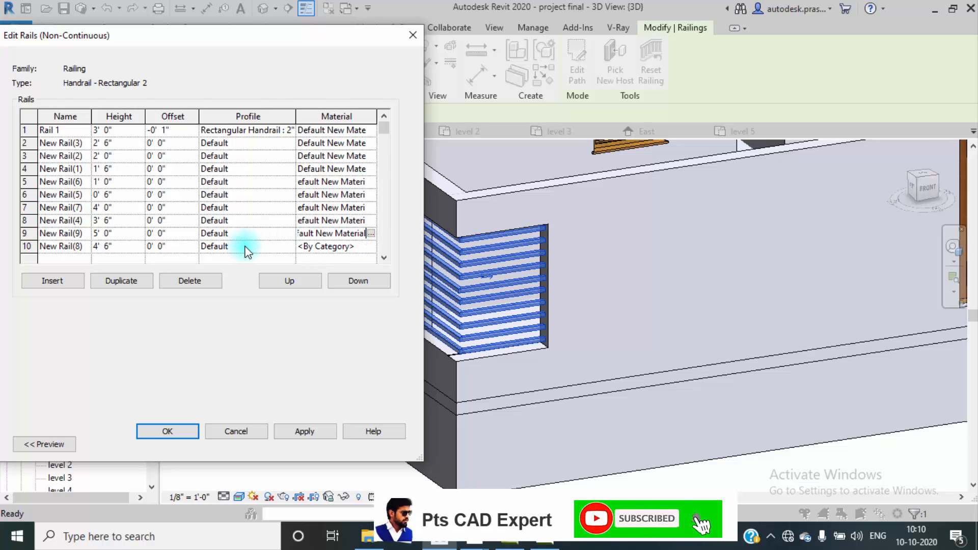
{"action": "left_click", "coordinate": [361, 248]}
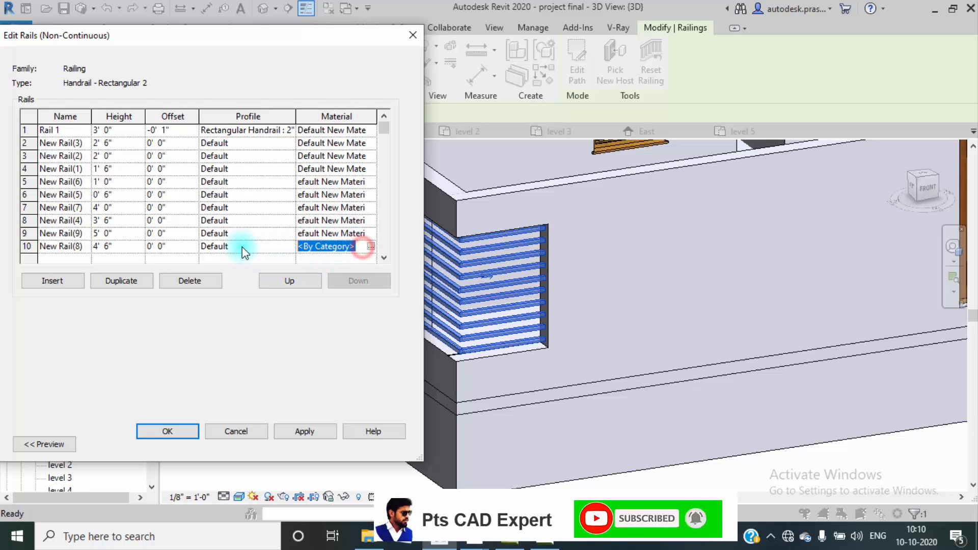
{"action": "key", "text": "ctrl+v"}
- Apply and accept the rail structure and type changes, and deselect the corner railing
{"action": "left_click", "coordinate": [305, 431]}
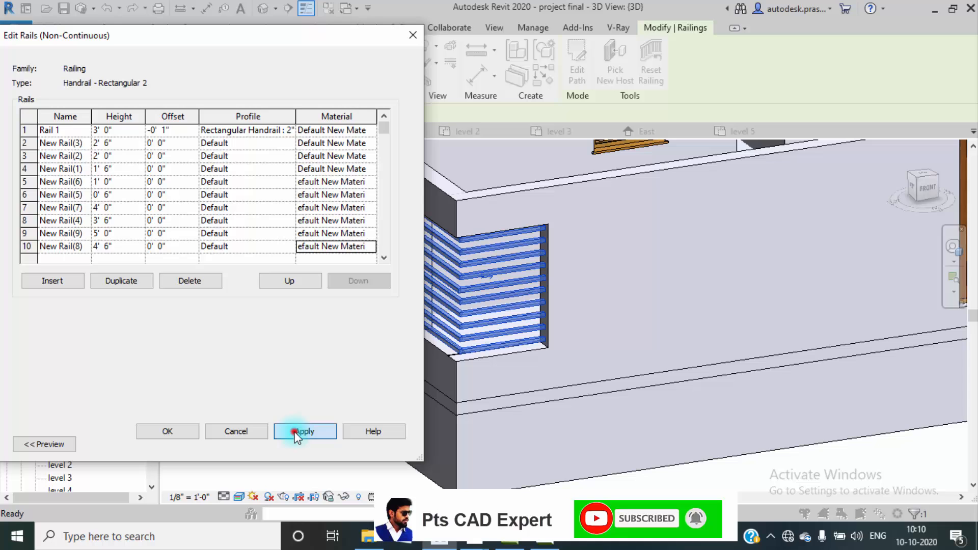
{"action": "left_click", "coordinate": [186, 431]}
{"action": "left_click", "coordinate": [224, 444]}
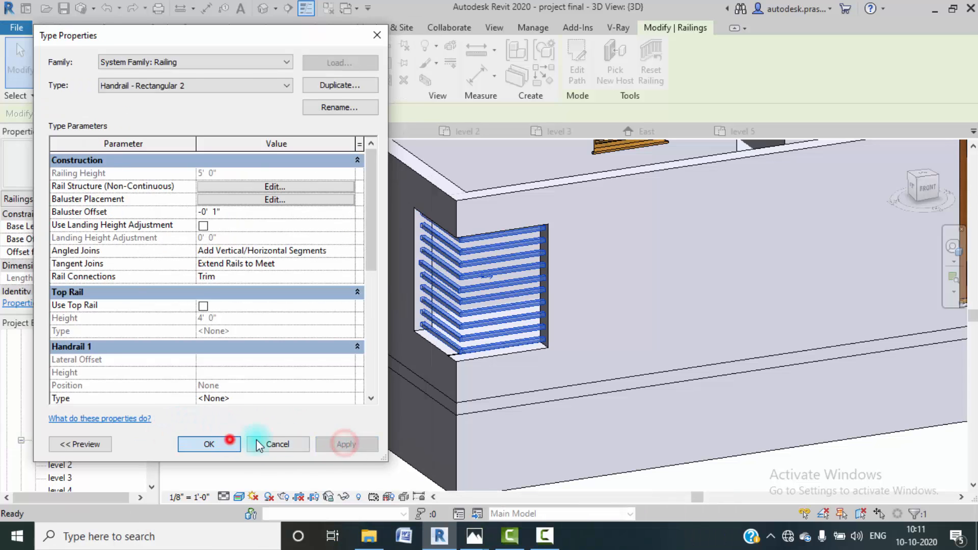
{"action": "left_click", "coordinate": [234, 406]}
{"action": "scroll", "coordinate": [435, 388], "scroll_direction": "up", "scroll_amount": 3}
{"action": "scroll", "coordinate": [432, 377], "scroll_direction": "down", "scroll_amount": 5}
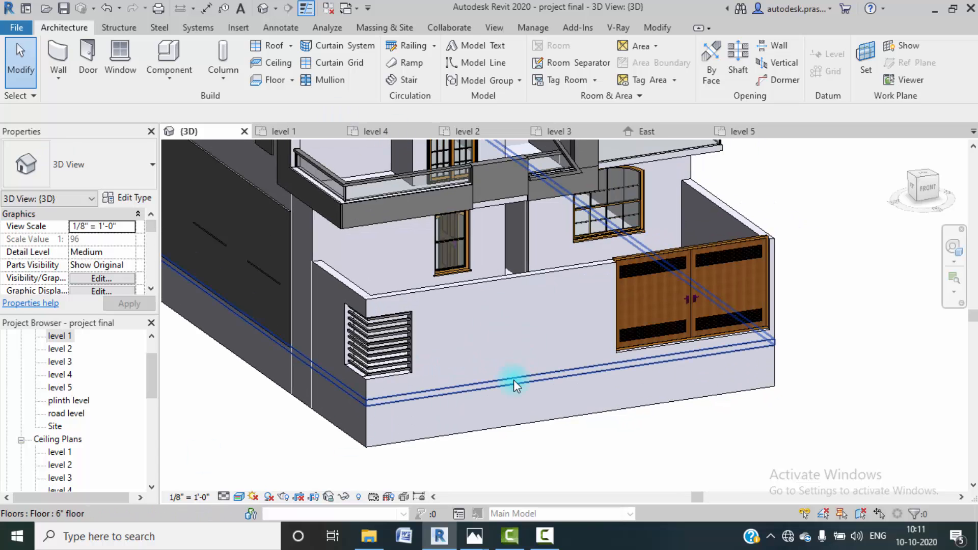
{"action": "scroll", "coordinate": [487, 385], "scroll_direction": "down", "scroll_amount": 4}
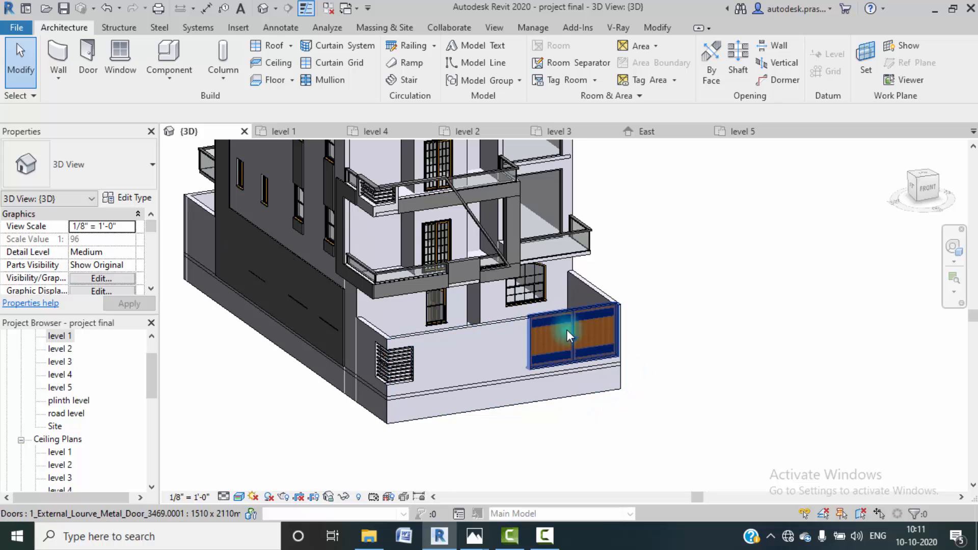
- Select the front gate and compare the entrance with the reference house render in Photos
{"action": "left_click", "coordinate": [565, 324]}
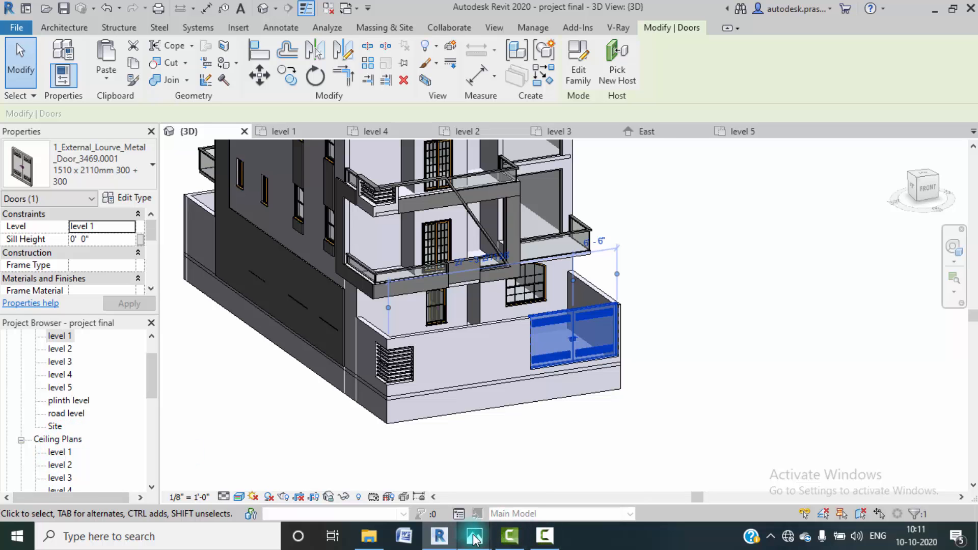
{"action": "mouse_move", "coordinate": [475, 536]}
{"action": "left_click", "coordinate": [601, 469]}
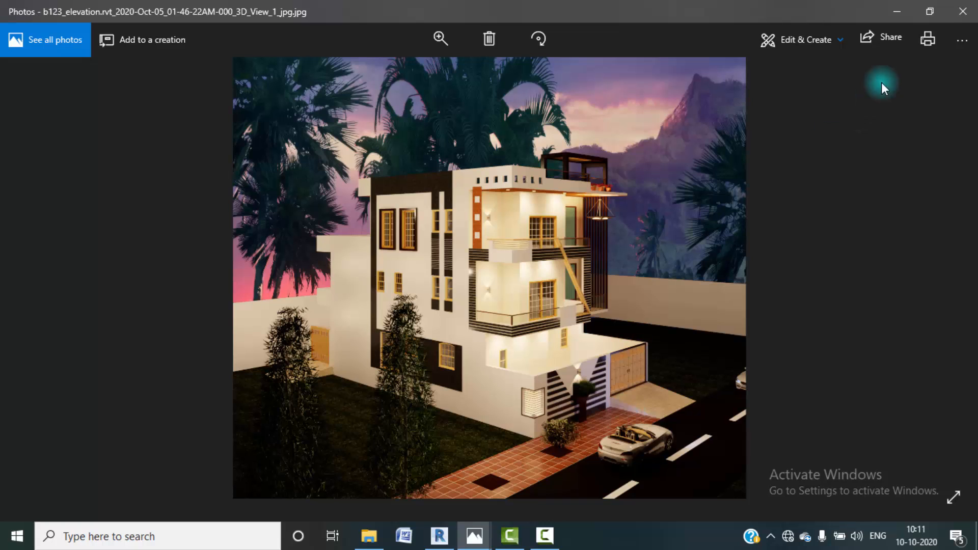
{"action": "left_click", "coordinate": [898, 9]}
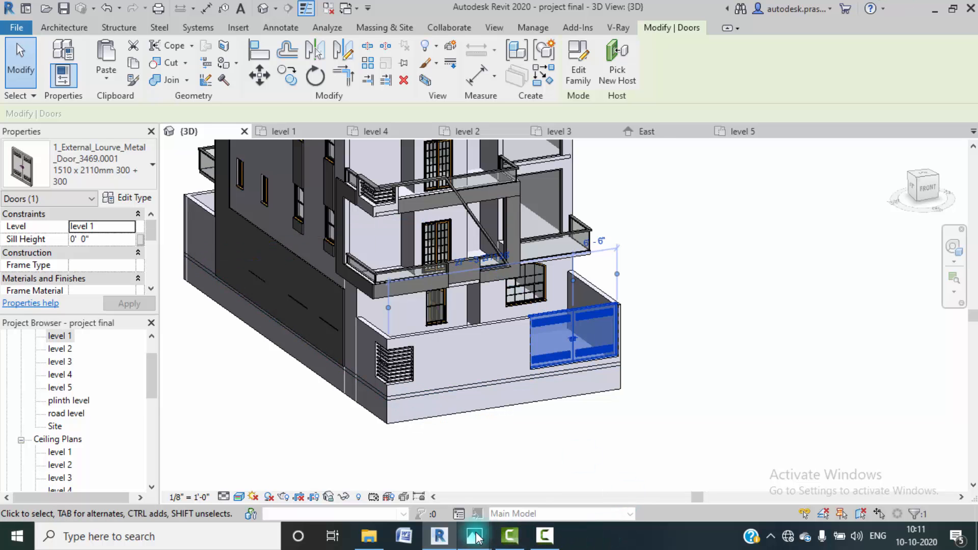
{"action": "mouse_move", "coordinate": [474, 536]}
{"action": "left_click", "coordinate": [389, 466]}
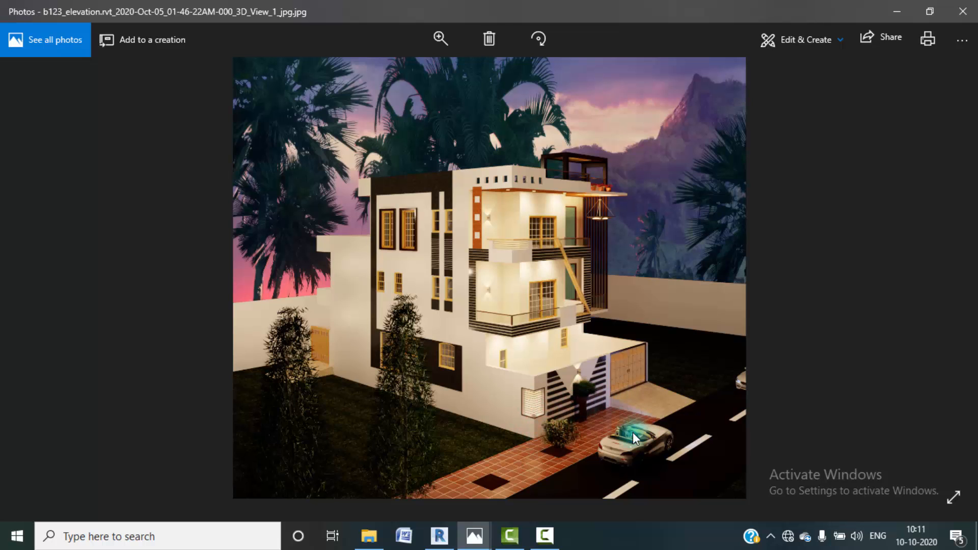
{"action": "left_click", "coordinate": [897, 12]}
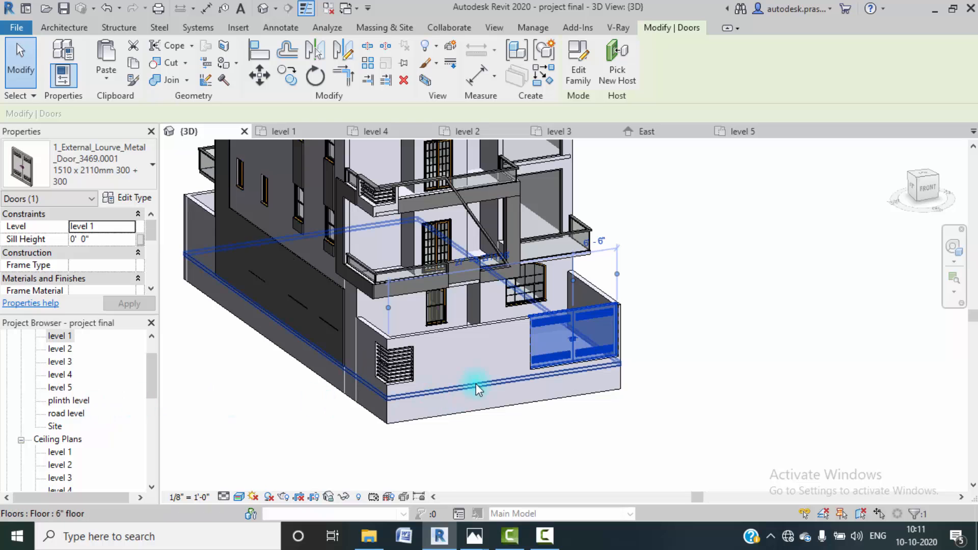
{"action": "scroll", "coordinate": [478, 390], "scroll_direction": "up", "scroll_amount": 2}
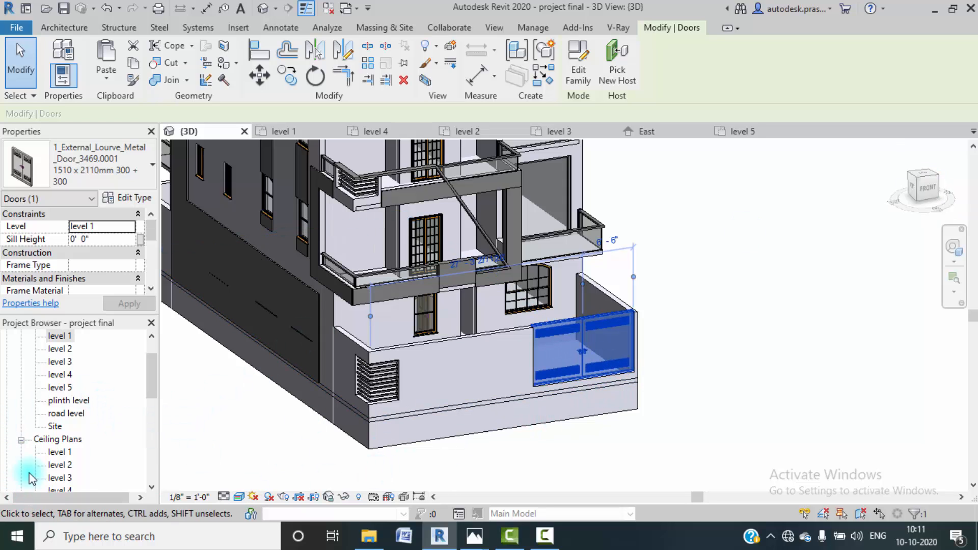
- Open the East elevation and examine the front boundary wall's base against the road, plinth and level 1 lines
{"action": "scroll", "coordinate": [67, 439], "scroll_direction": "down", "scroll_amount": 7}
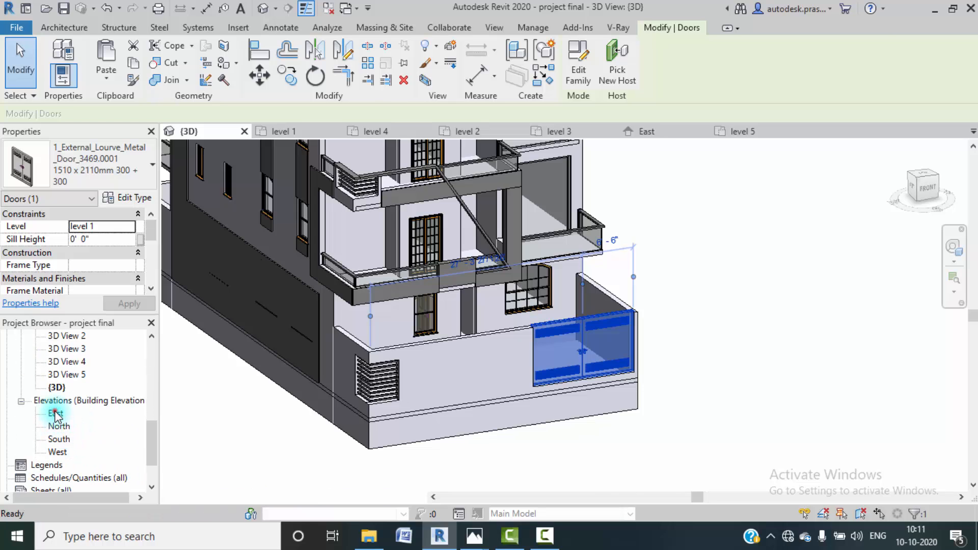
{"action": "double_click", "coordinate": [56, 415]}
{"action": "scroll", "coordinate": [573, 390], "scroll_direction": "down", "scroll_amount": 5}
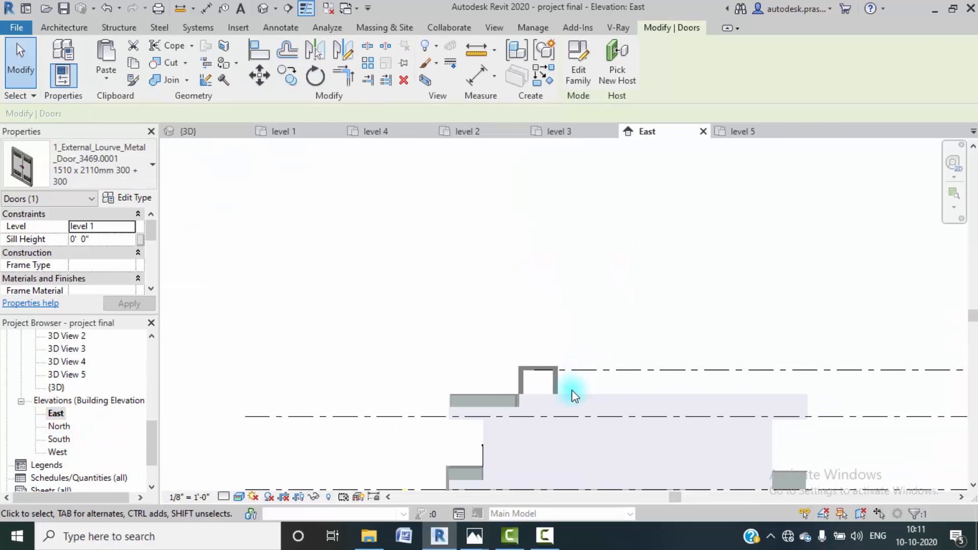
{"action": "scroll", "coordinate": [572, 392], "scroll_direction": "down", "scroll_amount": 3}
{"action": "middle_click_drag", "start_coordinate": [575, 355], "coordinate": [534, 209]}
{"action": "scroll", "coordinate": [407, 426], "scroll_direction": "up", "scroll_amount": 4}
{"action": "middle_click_drag", "start_coordinate": [409, 423], "coordinate": [400, 407]}
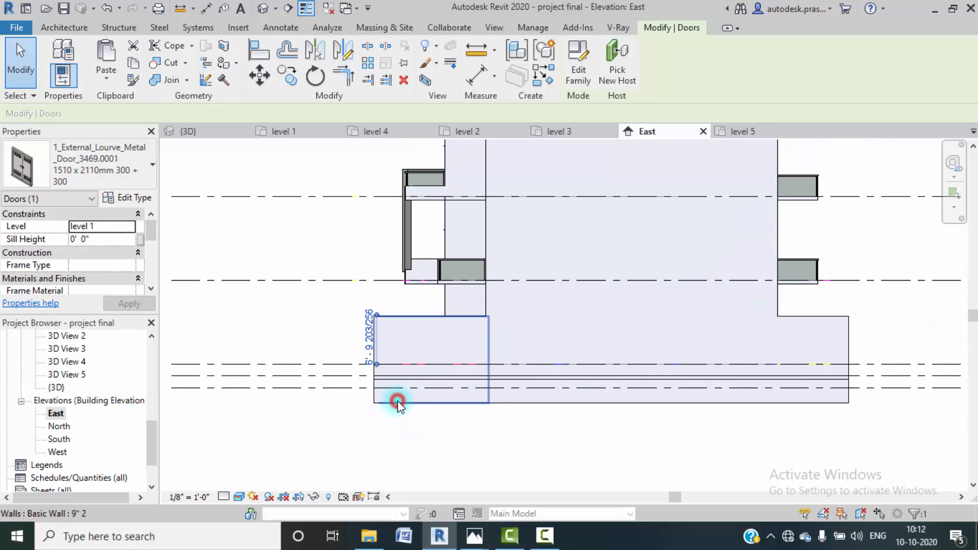
{"action": "left_click", "coordinate": [399, 404]}
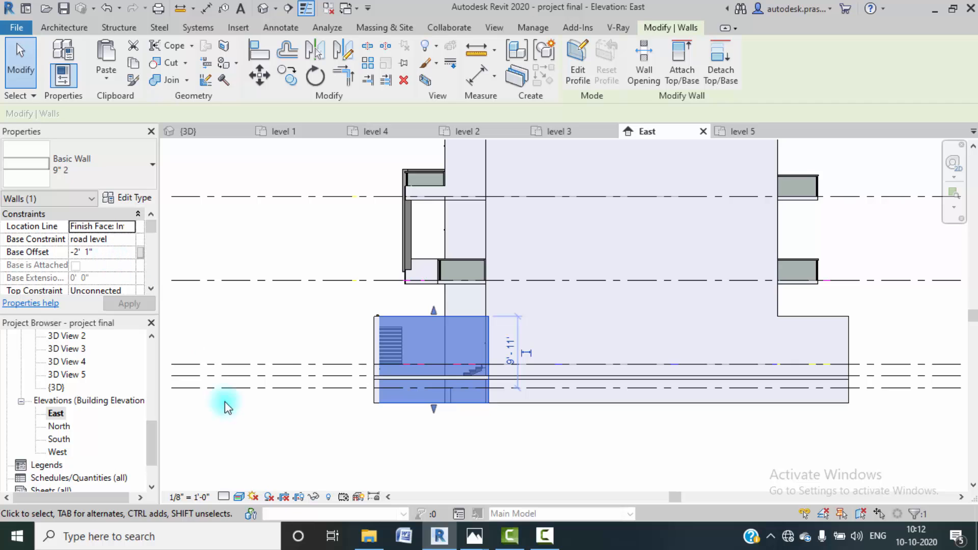
{"action": "left_click", "coordinate": [298, 444]}
{"action": "scroll", "coordinate": [387, 445], "scroll_direction": "down", "scroll_amount": 3}
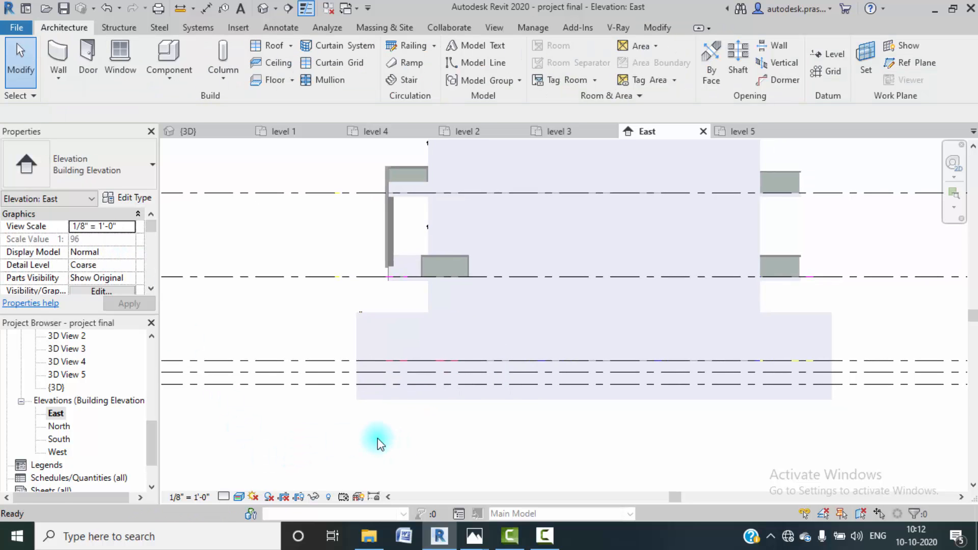
{"action": "scroll", "coordinate": [734, 403], "scroll_direction": "up", "scroll_amount": 5}
{"action": "scroll", "coordinate": [807, 417], "scroll_direction": "up", "scroll_amount": 2}
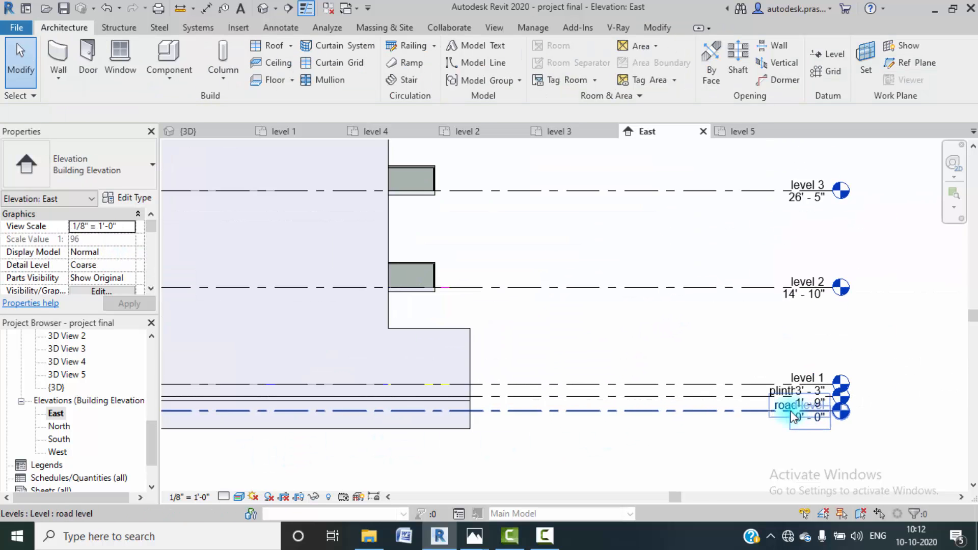
{"action": "left_click", "coordinate": [545, 536]}
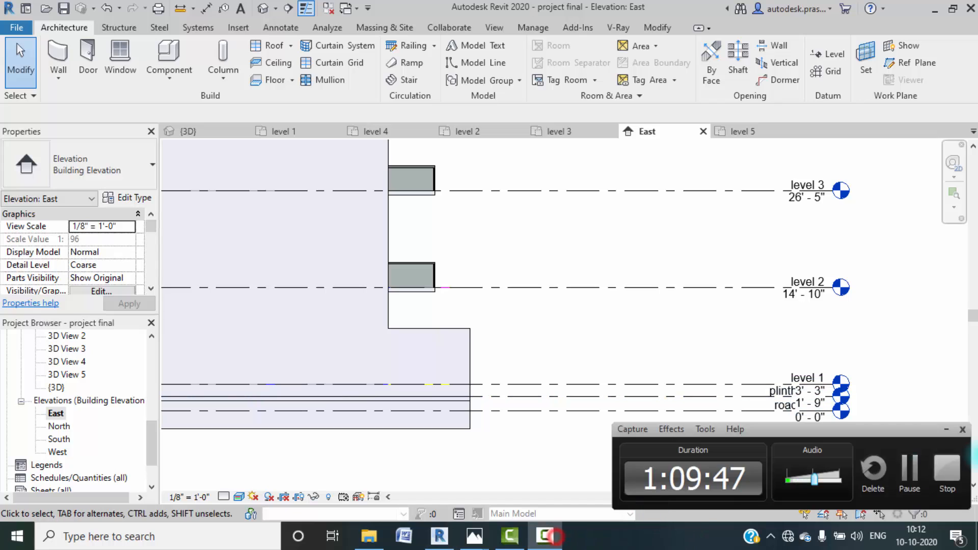
{"action": "left_click", "coordinate": [913, 465]}
- Open the road level floor plan at the front gate by the car parking
{"action": "scroll", "coordinate": [71, 432], "scroll_direction": "up", "scroll_amount": 7}
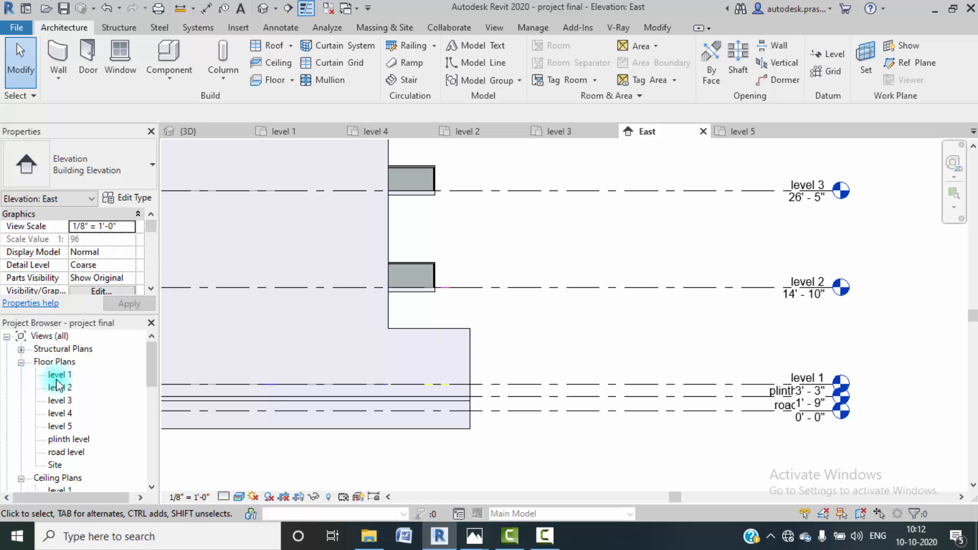
{"action": "double_click", "coordinate": [64, 453]}
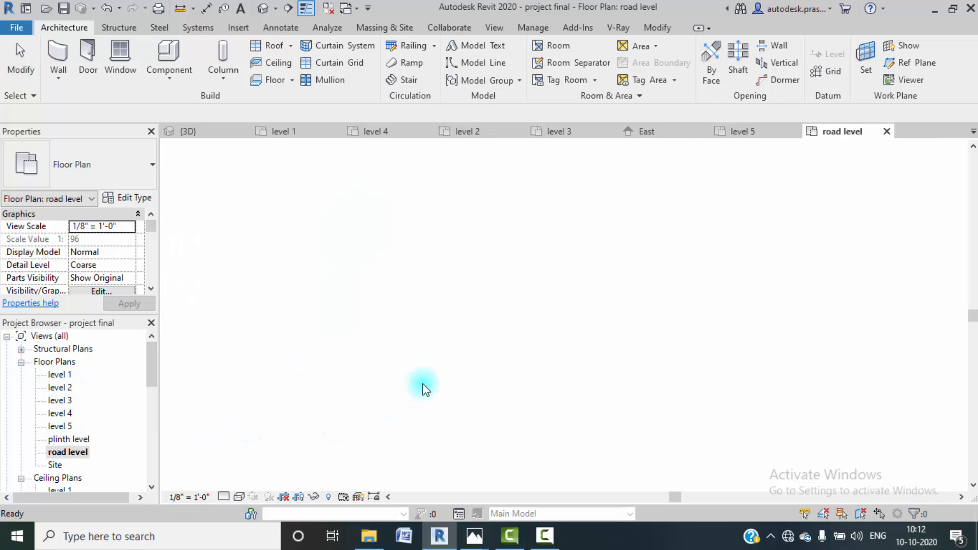
{"action": "scroll", "coordinate": [447, 344], "scroll_direction": "down", "scroll_amount": 2}
{"action": "scroll", "coordinate": [533, 380], "scroll_direction": "up", "scroll_amount": 2}
{"action": "scroll", "coordinate": [554, 381], "scroll_direction": "up", "scroll_amount": 5}
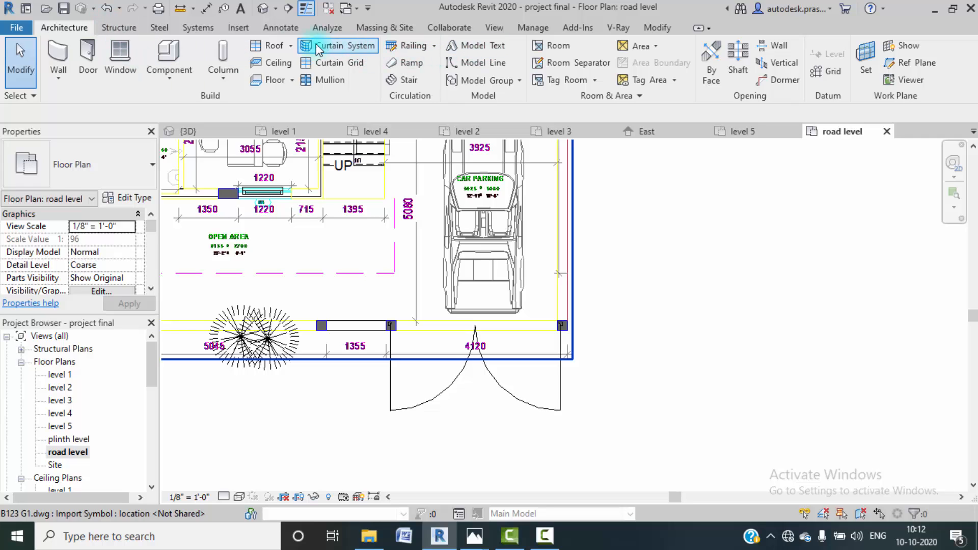
- Start a ramp from road level to plinth level and sketch a straight run about 8' 9" long up to the front gate
{"action": "left_click", "coordinate": [405, 62]}
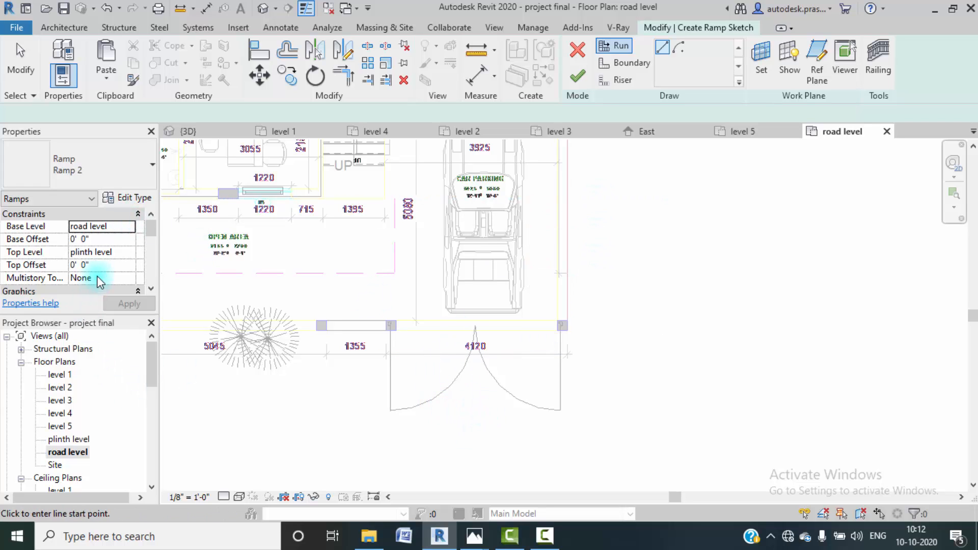
{"action": "left_click", "coordinate": [464, 462]}
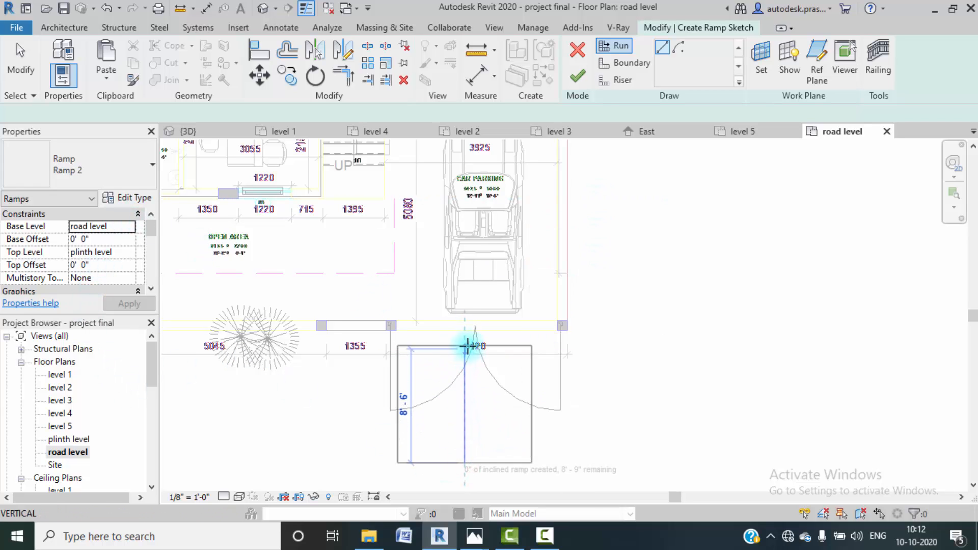
{"action": "left_click", "coordinate": [465, 345]}
{"action": "left_click", "coordinate": [540, 543]}
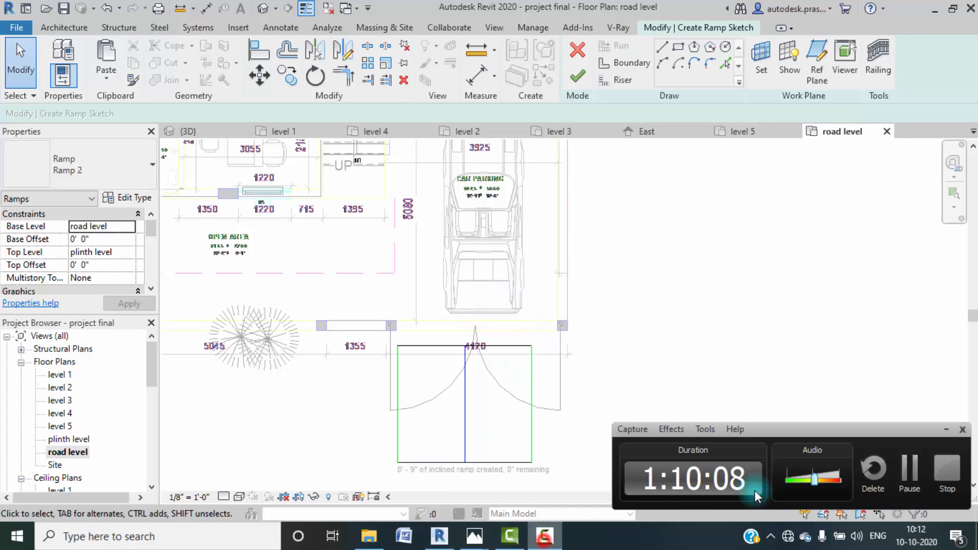
- Move the ramp sketch's boundary line beside the outer gate post outward to line up with the gate's edge
{"action": "left_click", "coordinate": [901, 474]}
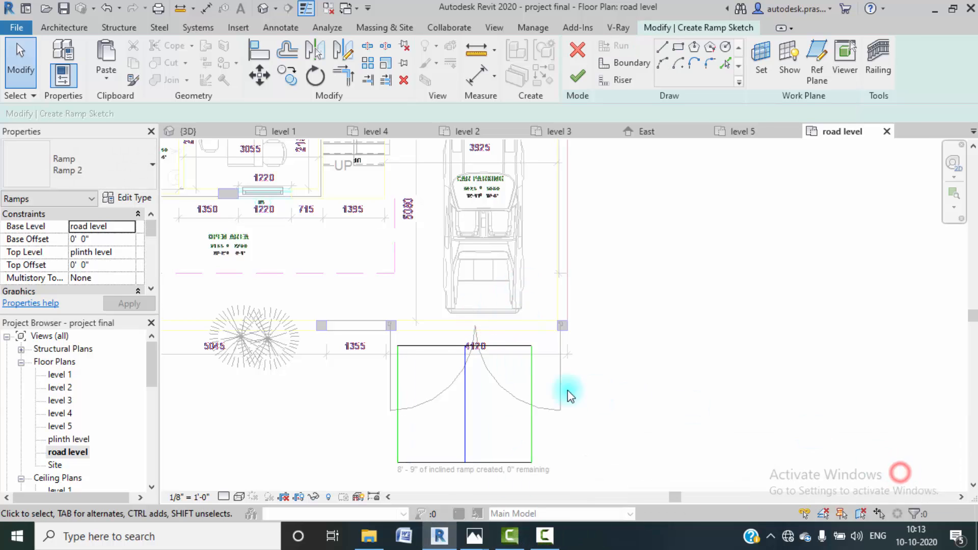
{"action": "left_click", "coordinate": [531, 423]}
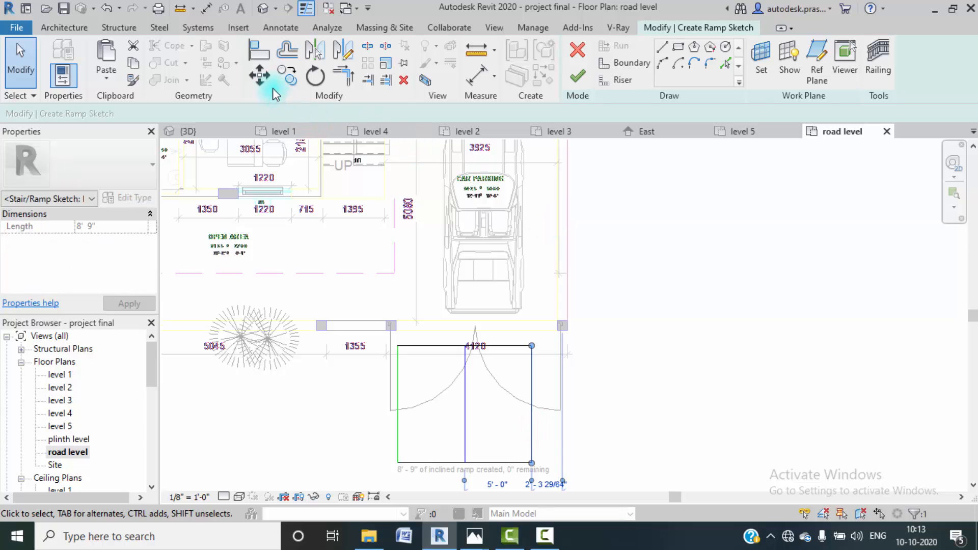
{"action": "middle_click_drag", "start_coordinate": [599, 423], "coordinate": [599, 409]}
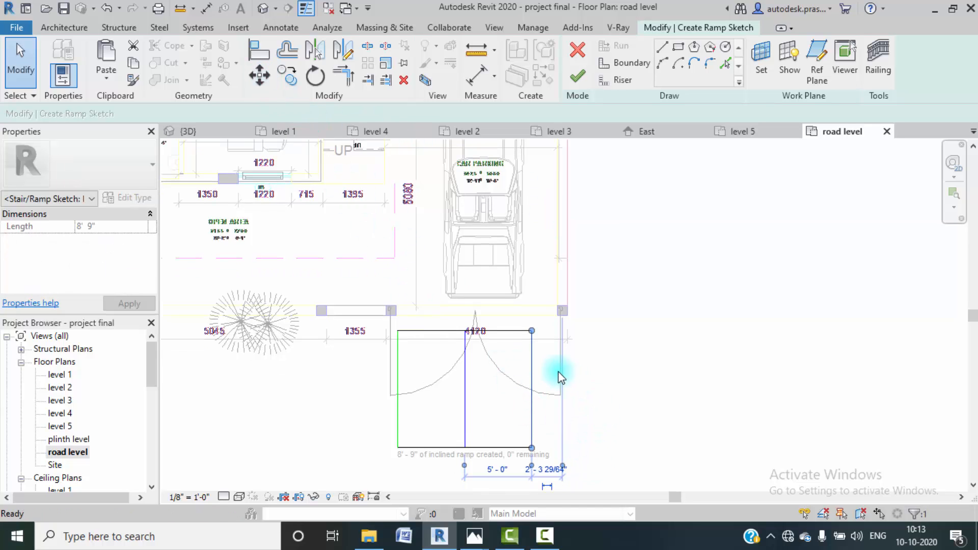
{"action": "left_click", "coordinate": [260, 79]}
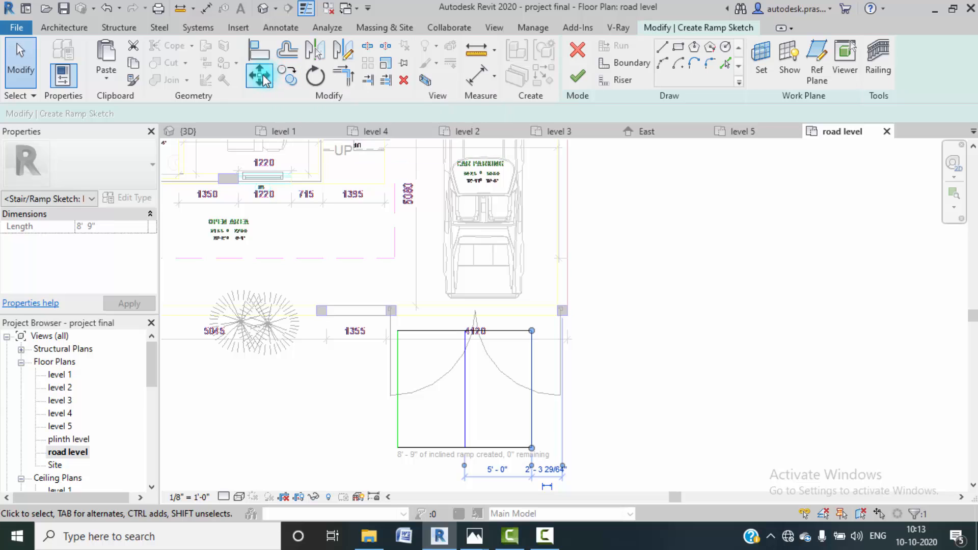
{"action": "left_click", "coordinate": [532, 331]}
{"action": "left_click", "coordinate": [560, 332]}
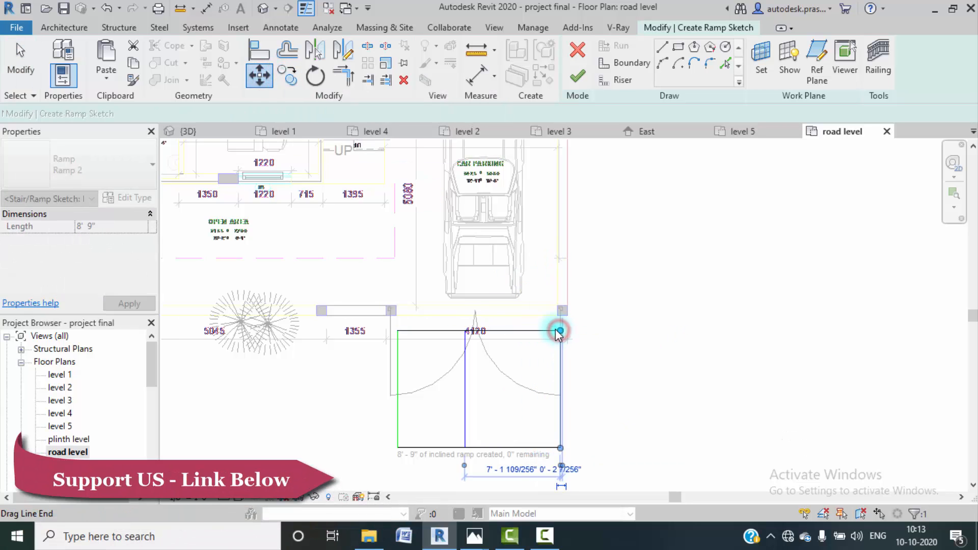
{"action": "left_click", "coordinate": [544, 536]}
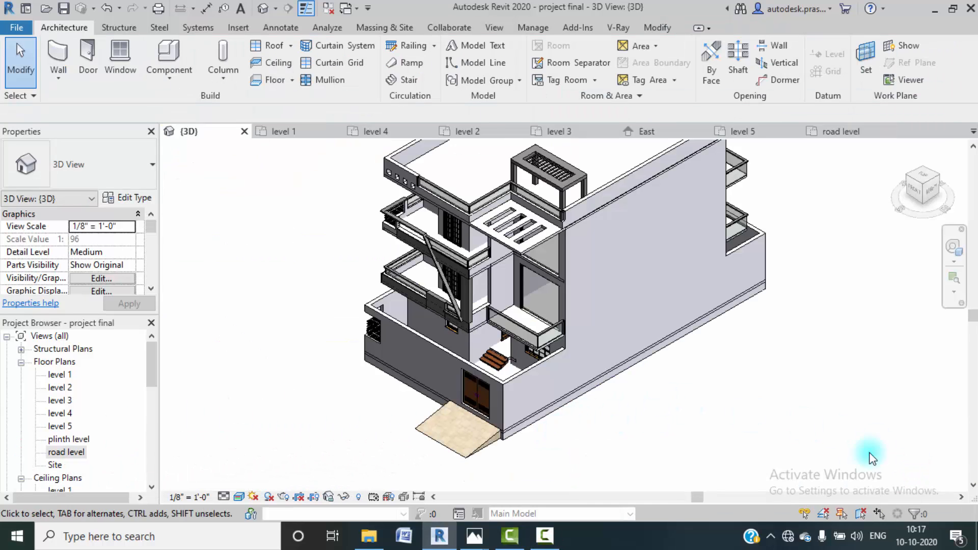
- Face the house front in 3D and start an in-place Generic Models component with the default name Generic Models 8
{"action": "middle_click_drag", "start_coordinate": [561, 439], "coordinate": [633, 376], "text": "shift"}
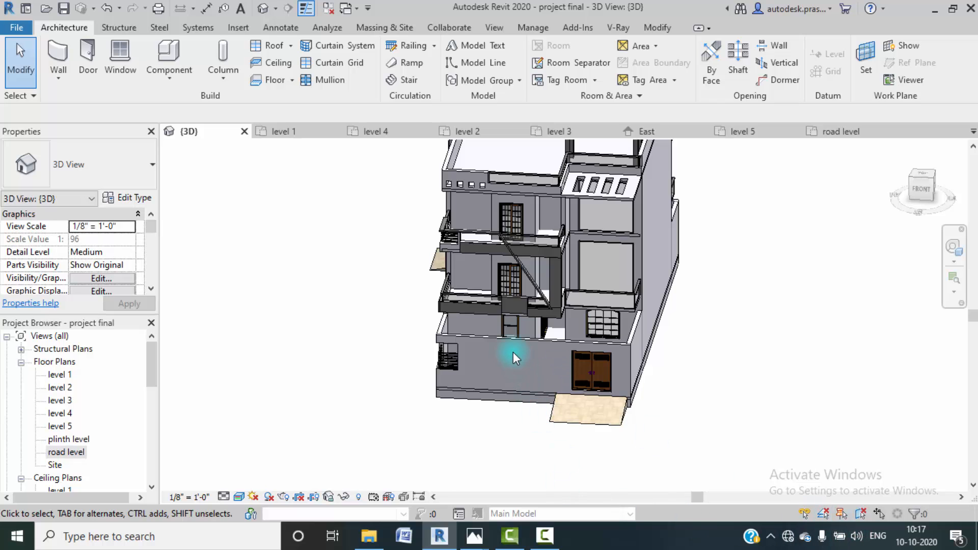
{"action": "scroll", "coordinate": [512, 353], "scroll_direction": "up", "scroll_amount": 3}
{"action": "left_click", "coordinate": [921, 188]}
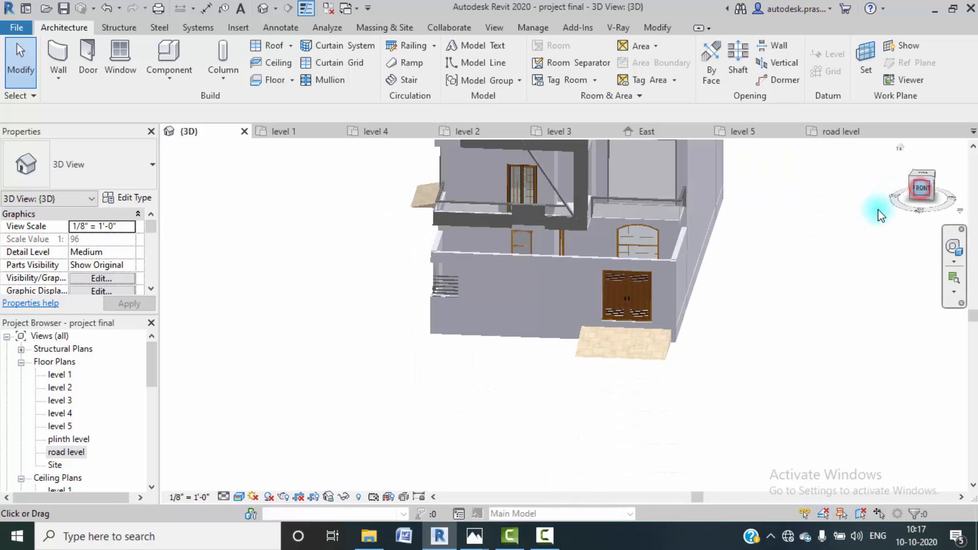
{"action": "scroll", "coordinate": [485, 351], "scroll_direction": "up", "scroll_amount": 3}
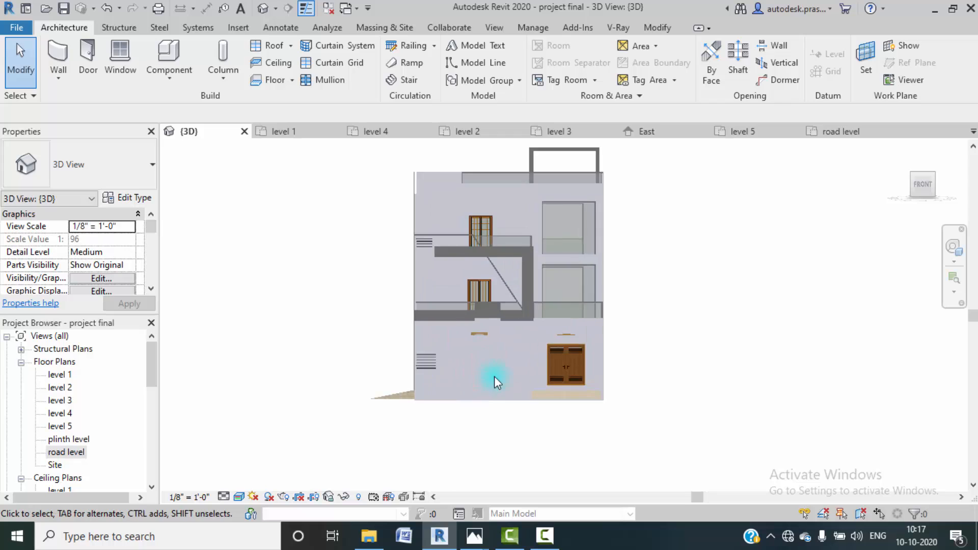
{"action": "scroll", "coordinate": [498, 382], "scroll_direction": "up", "scroll_amount": 2}
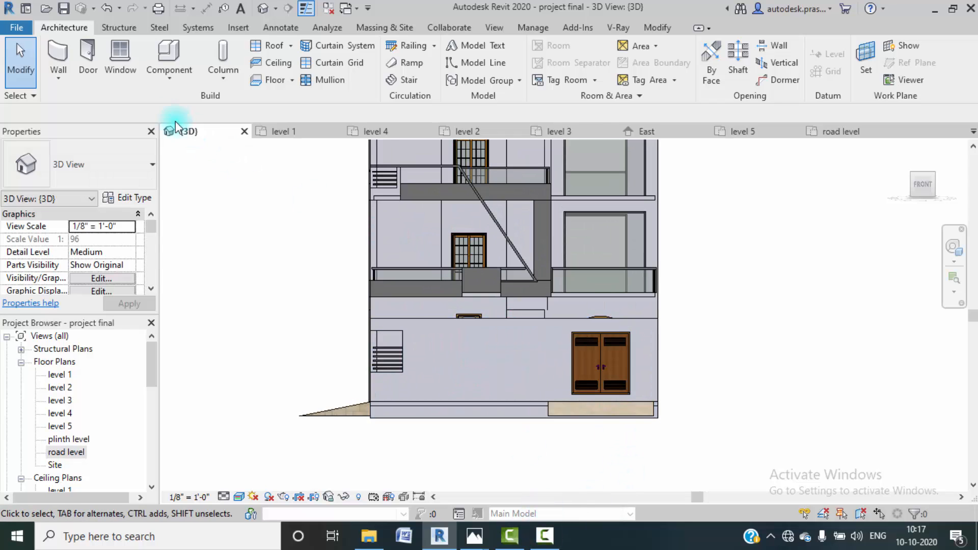
{"action": "left_click", "coordinate": [176, 85]}
{"action": "left_click", "coordinate": [192, 136]}
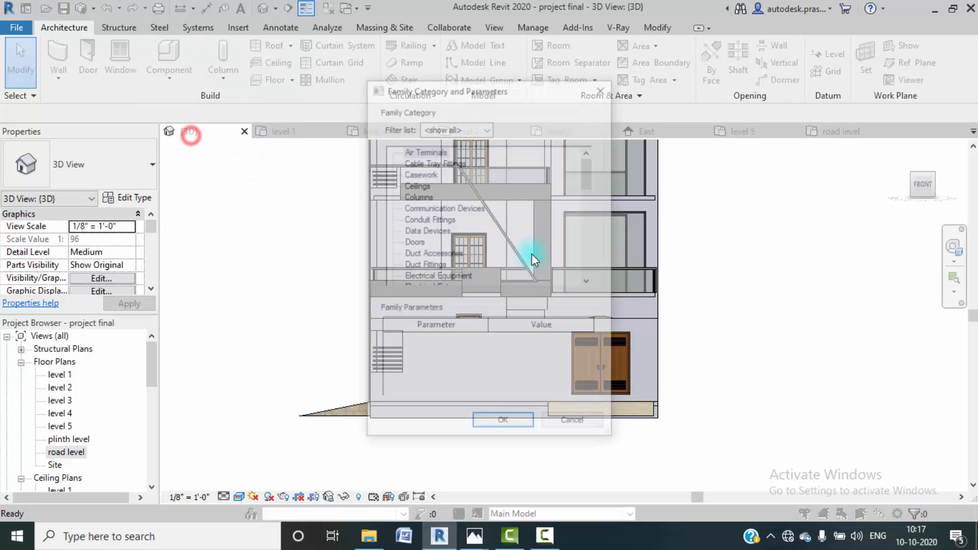
{"action": "scroll", "coordinate": [466, 254], "scroll_direction": "down", "scroll_amount": 4}
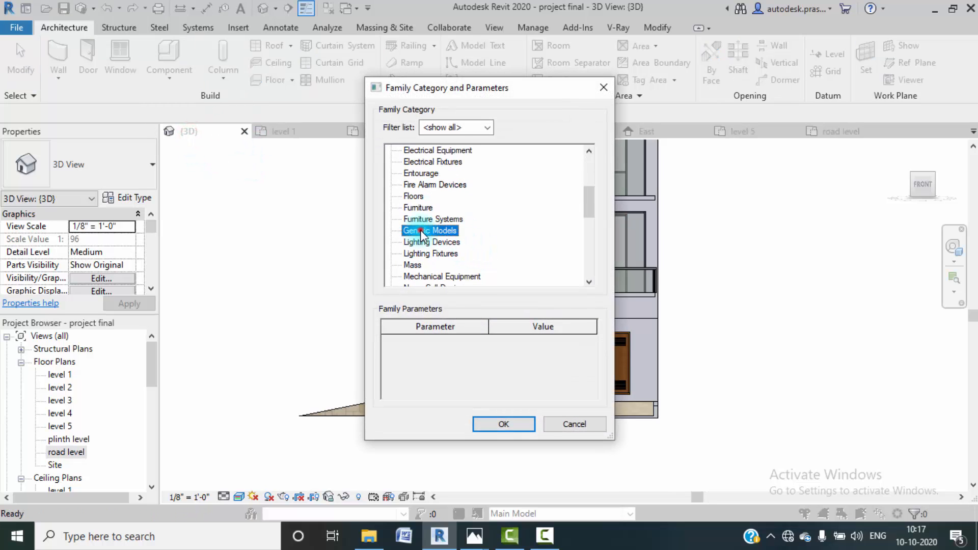
{"action": "left_click", "coordinate": [488, 421]}
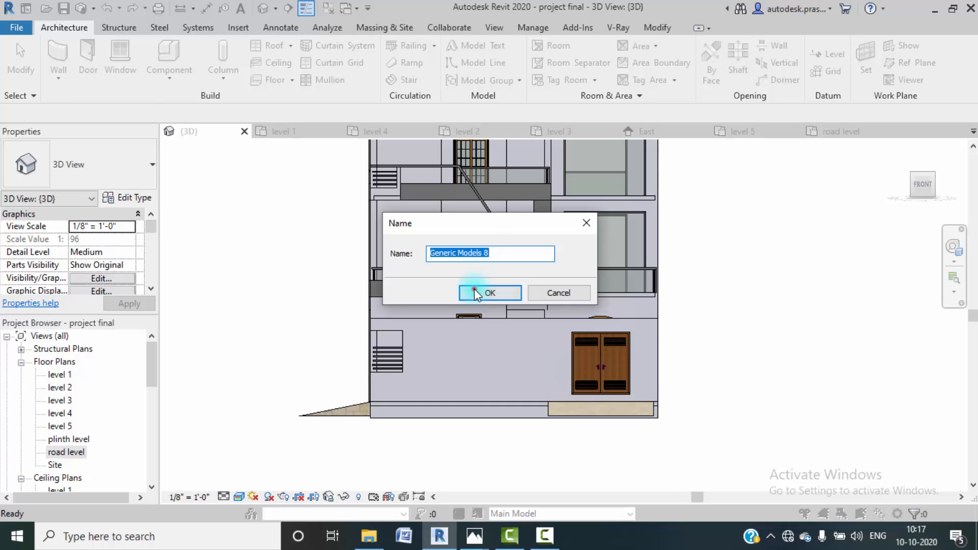
{"action": "left_click", "coordinate": [475, 289]}
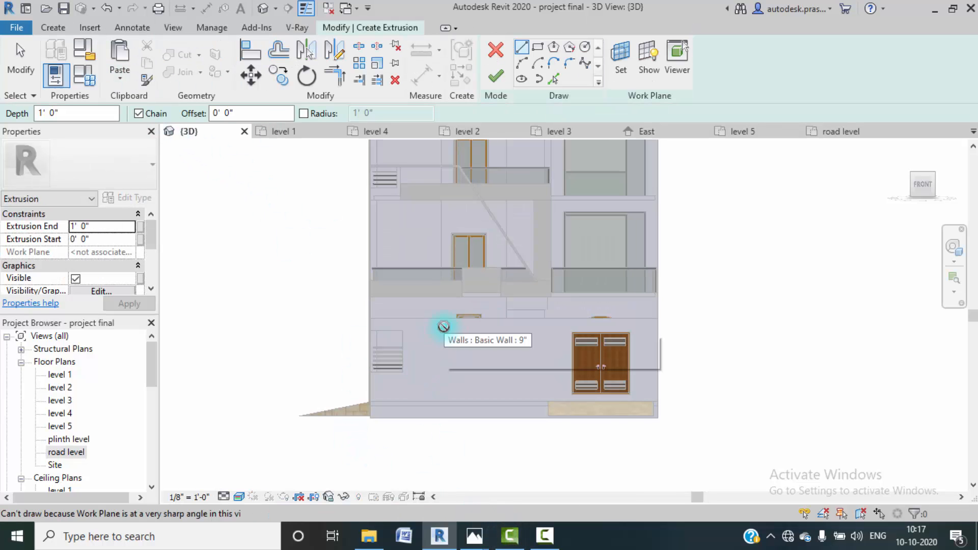
- Set the extrusion's work plane by picking the front boundary wall's face
{"action": "left_click", "coordinate": [633, 49]}
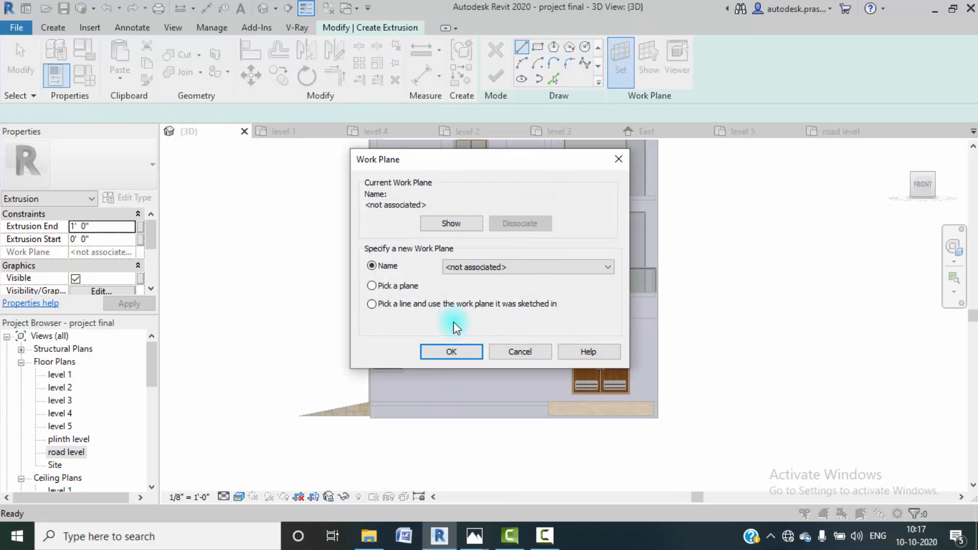
{"action": "left_click", "coordinate": [441, 356]}
{"action": "left_click", "coordinate": [457, 324]}
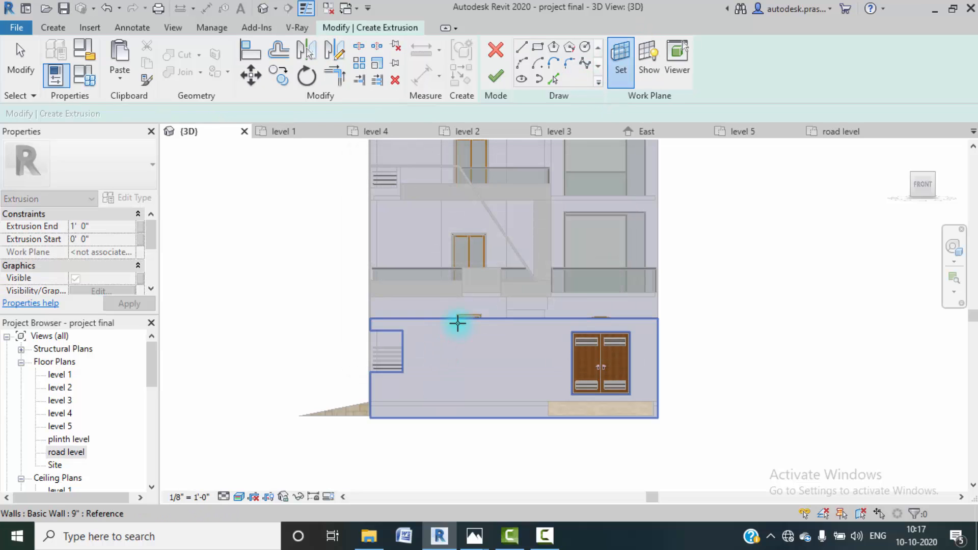
- Choose straight lines for the extrusion sketch and check the front wall's design in the reference house render in Photos
{"action": "left_click", "coordinate": [538, 51]}
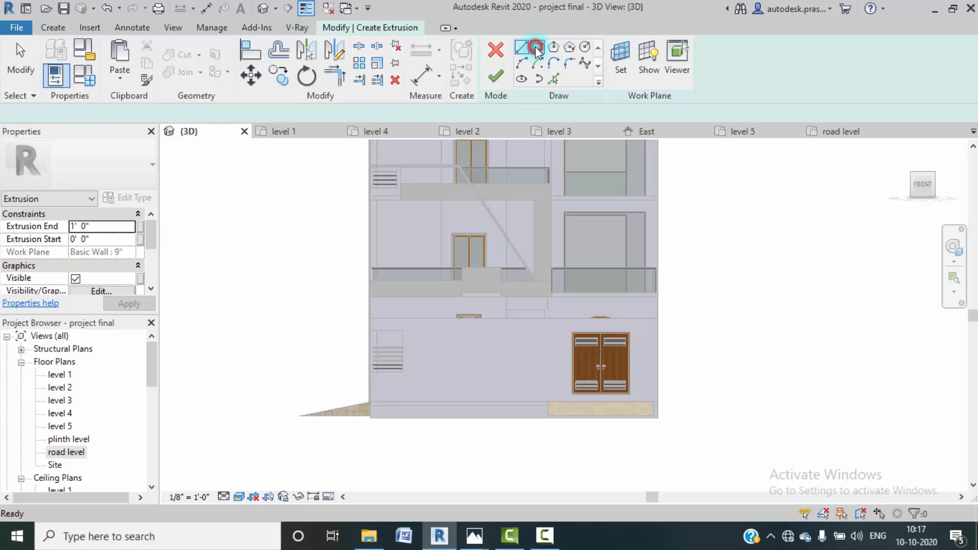
{"action": "left_click", "coordinate": [522, 47]}
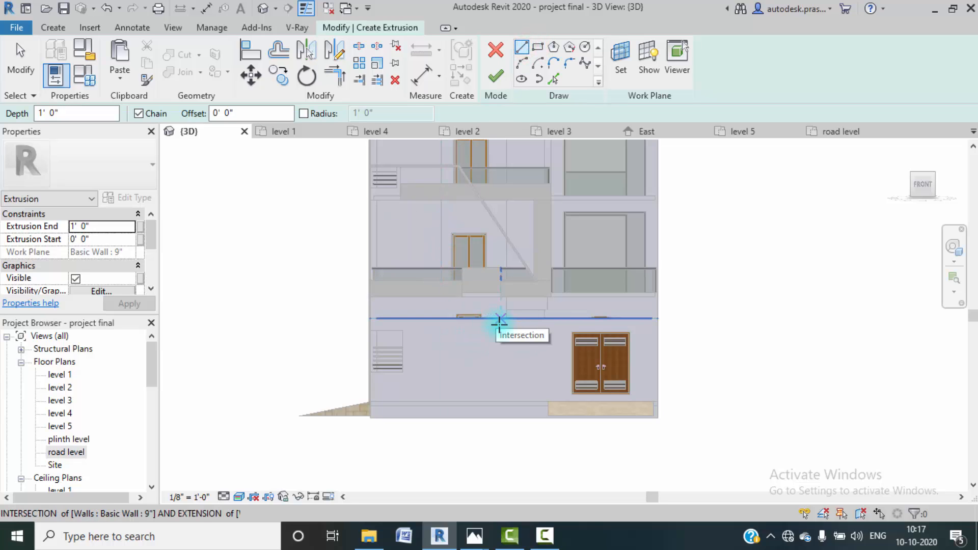
{"action": "mouse_move", "coordinate": [485, 540]}
{"action": "left_click", "coordinate": [533, 485]}
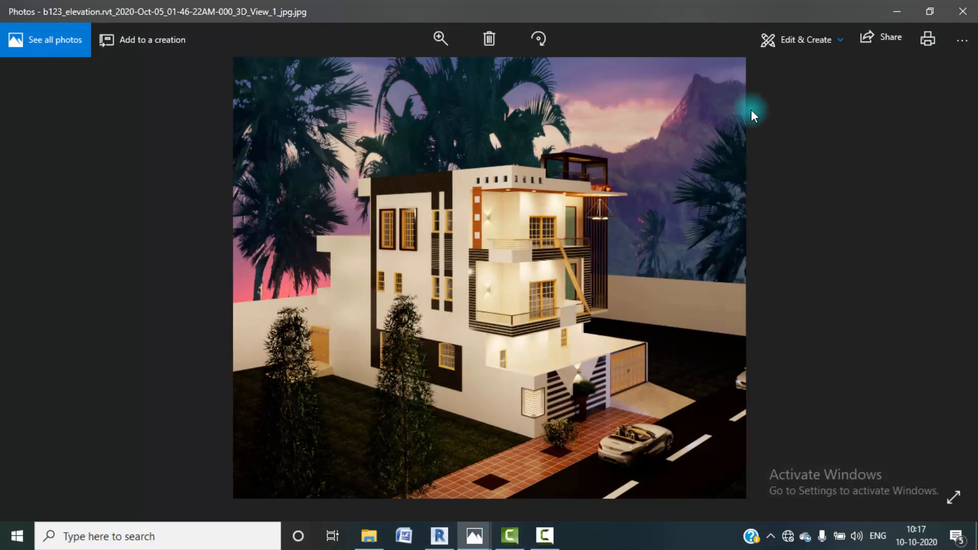
{"action": "left_click", "coordinate": [900, 8]}
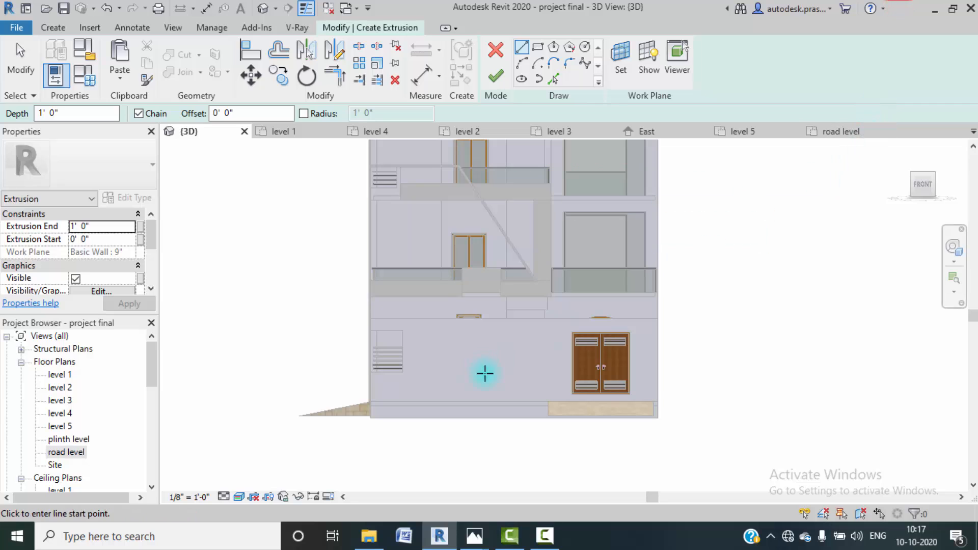
- Sketch a sloping line from the front boundary wall's top edge down toward the middle of the wall
{"action": "middle_click_drag", "start_coordinate": [457, 316], "coordinate": [458, 299]}
{"action": "scroll", "coordinate": [463, 299], "scroll_direction": "up", "scroll_amount": 2}
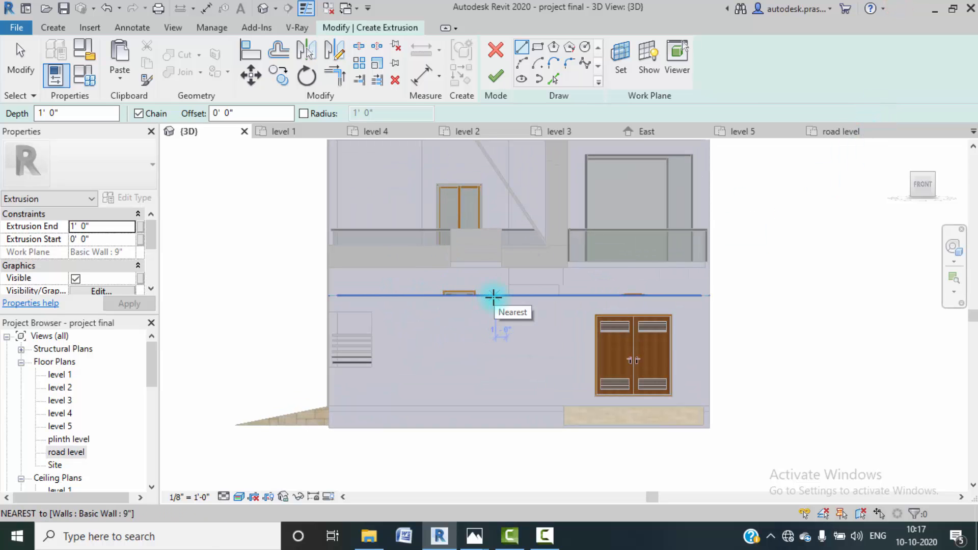
{"action": "left_click", "coordinate": [406, 299]}
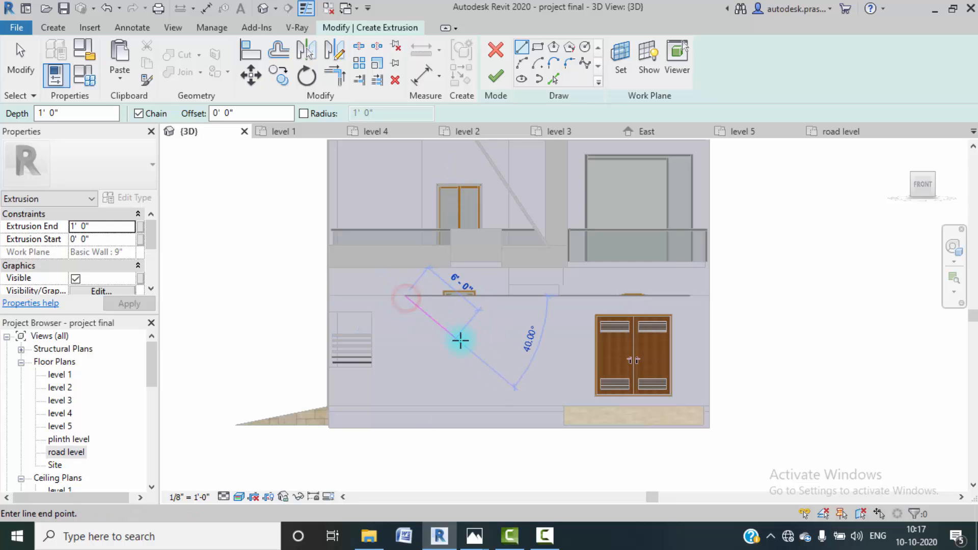
{"action": "left_click", "coordinate": [454, 342]}
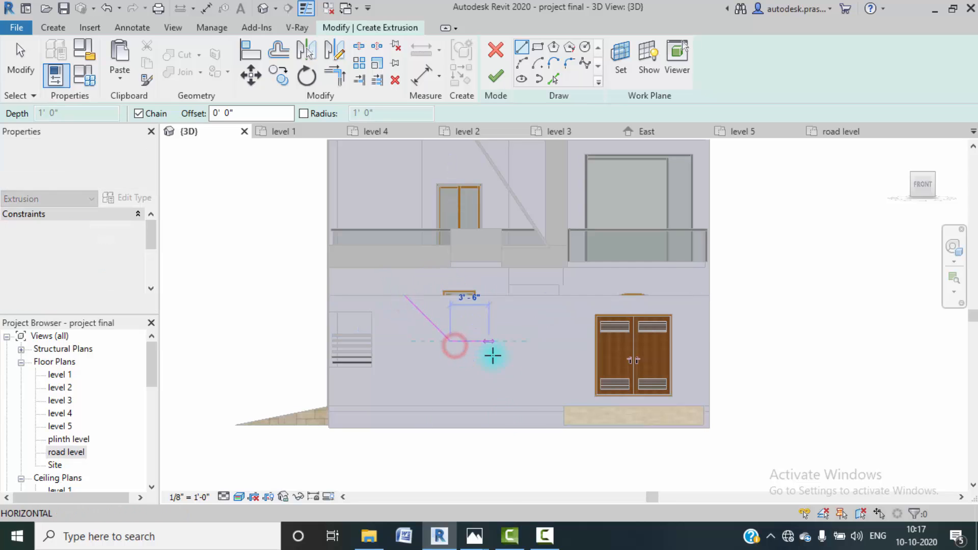
{"action": "left_click", "coordinate": [544, 538]}
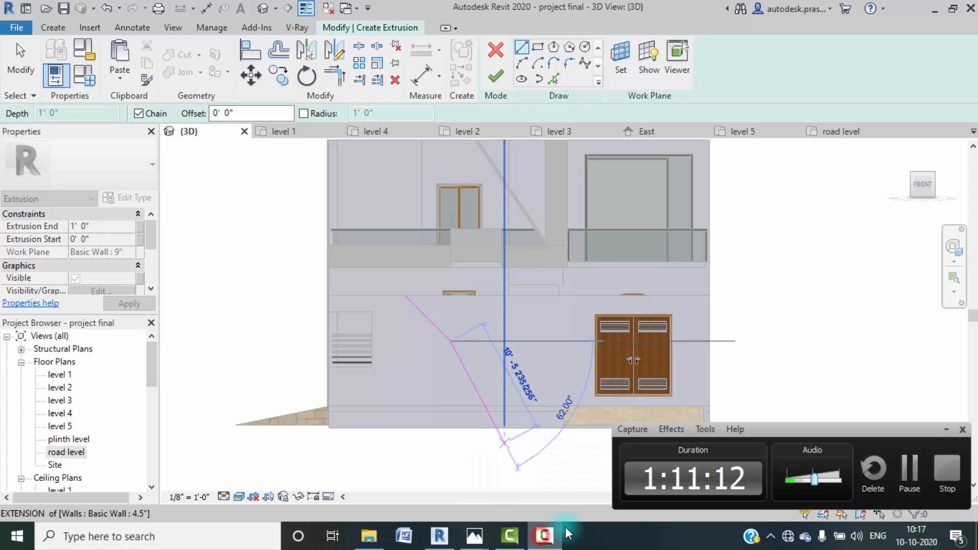
{"action": "left_click", "coordinate": [901, 477]}
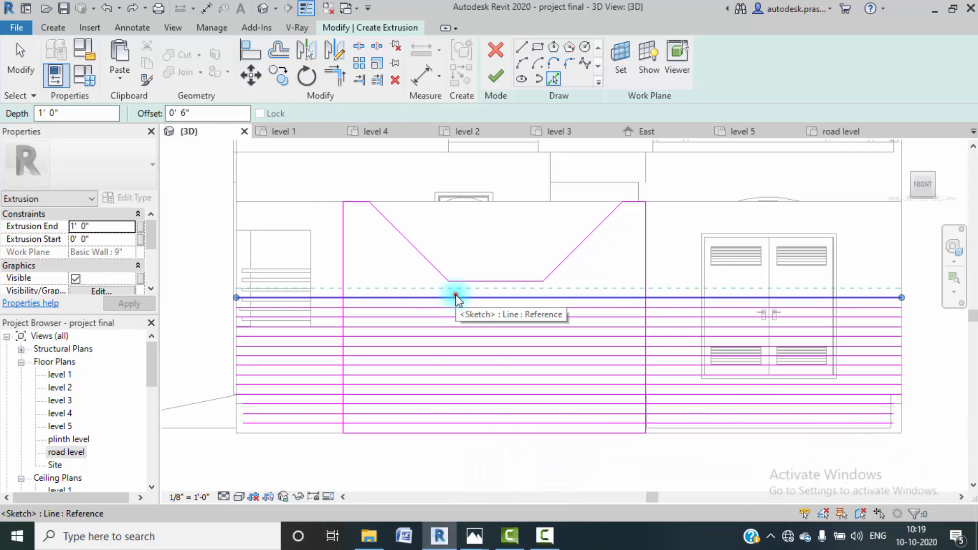
- Continue the horizontal sketch lines up to the front boundary wall's top at a 6" offset
{"action": "mouse_move", "coordinate": [456, 299]}
{"action": "left_mouse_down"}
{"action": "mouse_move", "coordinate": [411, 284]}
{"action": "mouse_move", "coordinate": [365, 211]}
{"action": "left_mouse_up"}
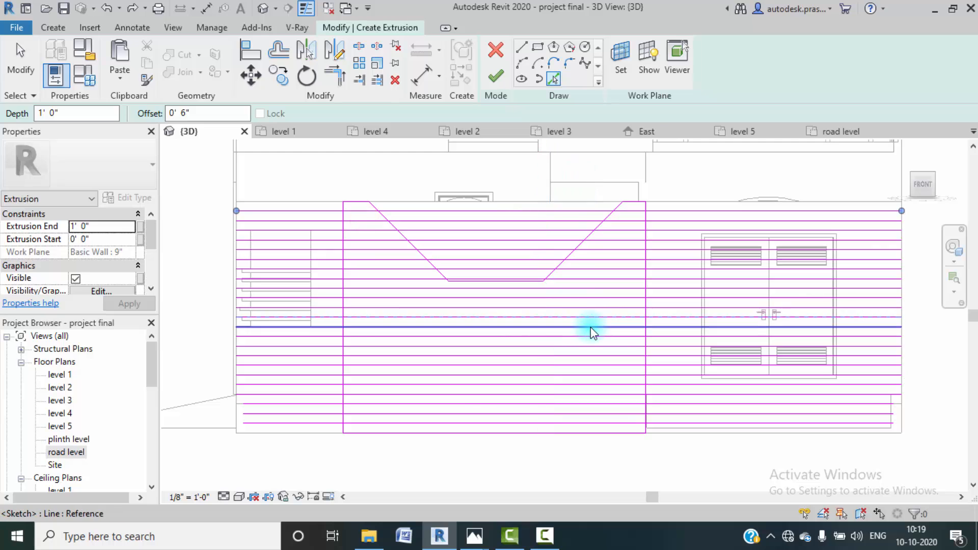
- Split each horizontal sketch line once near the middle of the panel outline, from the top line down to the bottom
{"action": "left_click", "coordinate": [359, 48]}
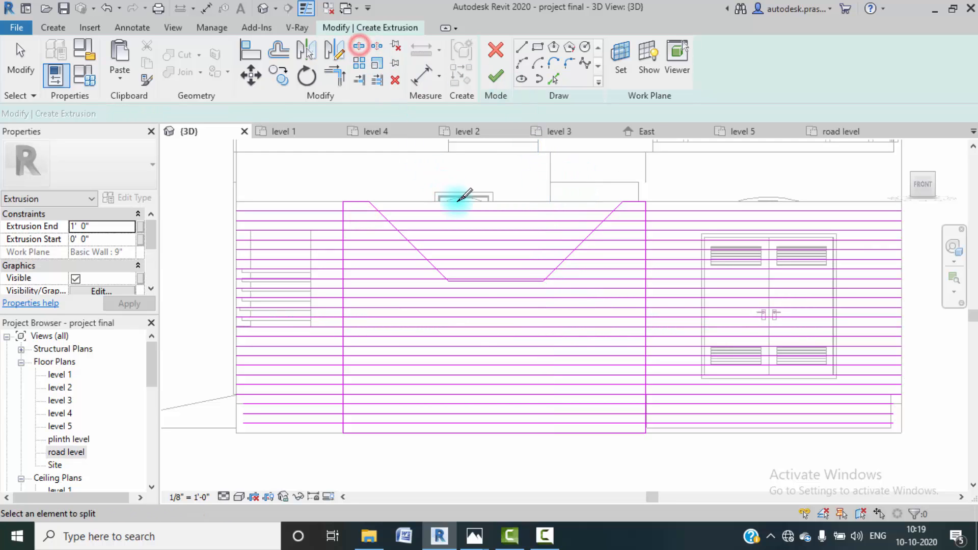
{"action": "left_click", "coordinate": [487, 212]}
{"action": "left_click", "coordinate": [487, 222]}
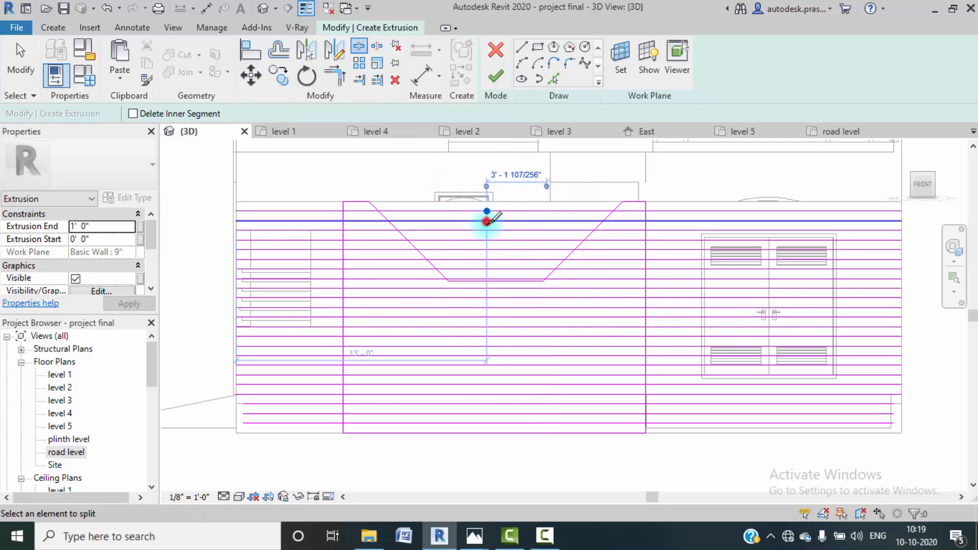
{"action": "left_click", "coordinate": [487, 230]}
{"action": "left_click", "coordinate": [487, 240]}
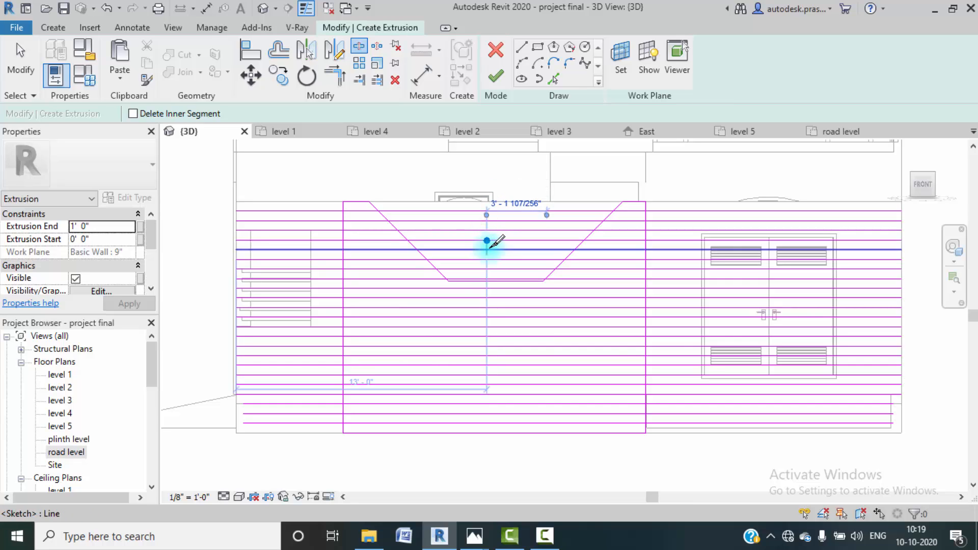
{"action": "left_click", "coordinate": [487, 249]}
{"action": "left_click", "coordinate": [488, 260]}
{"action": "left_click", "coordinate": [488, 269]}
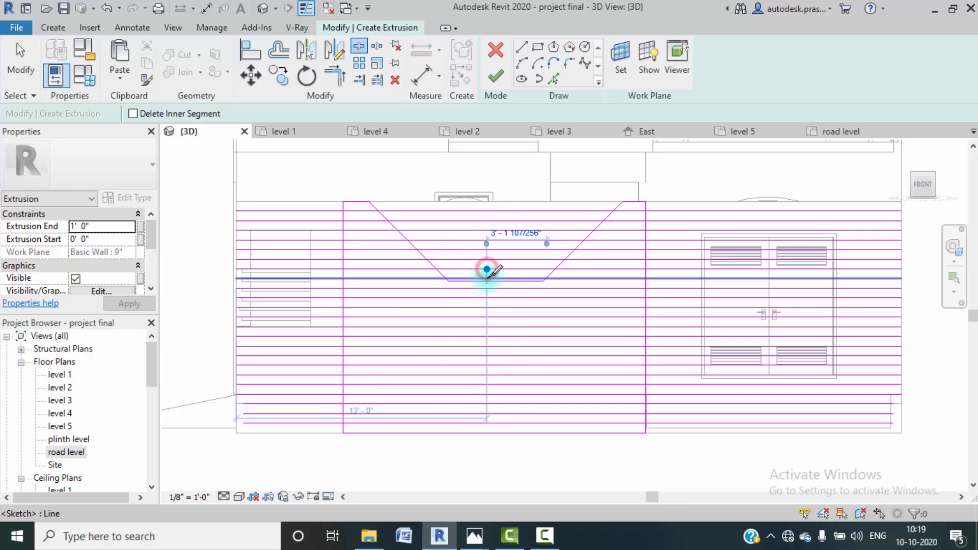
{"action": "left_click", "coordinate": [488, 279]}
{"action": "left_click", "coordinate": [487, 289]}
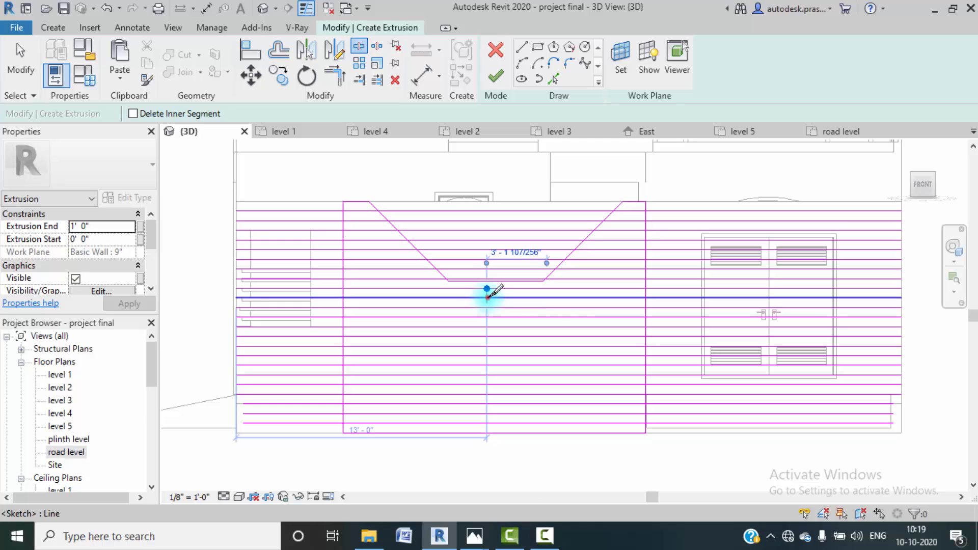
{"action": "left_click", "coordinate": [487, 298]}
{"action": "left_click", "coordinate": [487, 308]}
{"action": "left_click", "coordinate": [487, 318]}
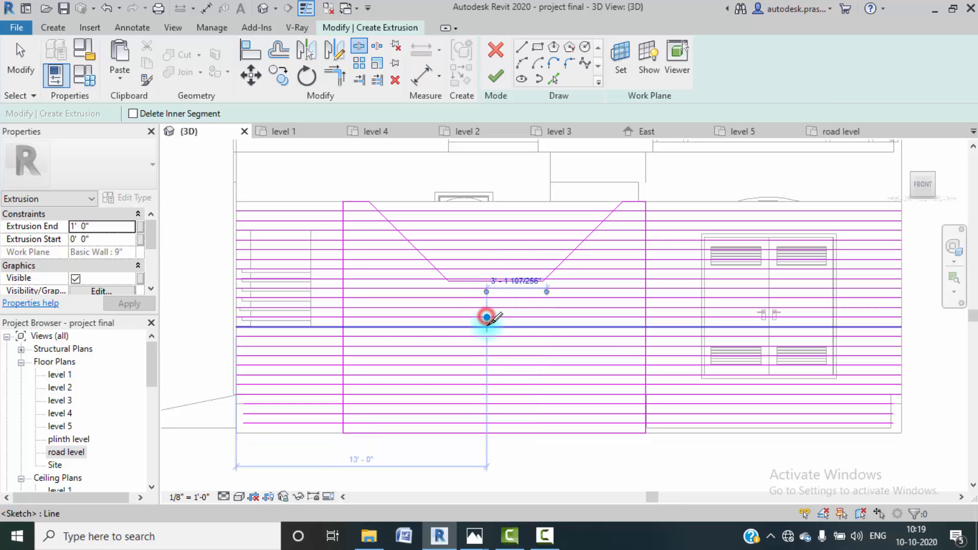
{"action": "left_click", "coordinate": [487, 327]}
{"action": "left_click", "coordinate": [488, 337]}
{"action": "left_click", "coordinate": [487, 345]}
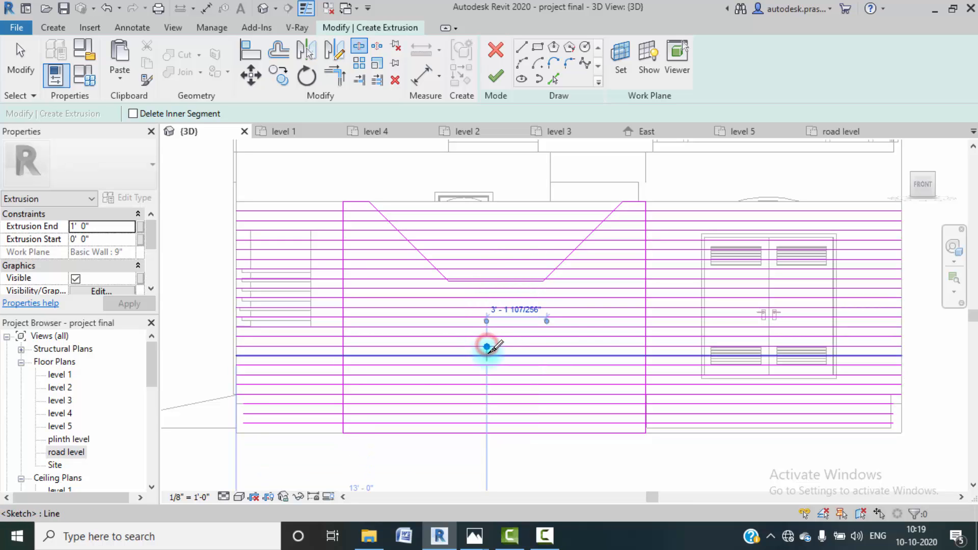
{"action": "left_click", "coordinate": [487, 355]}
{"action": "left_click", "coordinate": [487, 365]}
{"action": "left_click", "coordinate": [488, 374]}
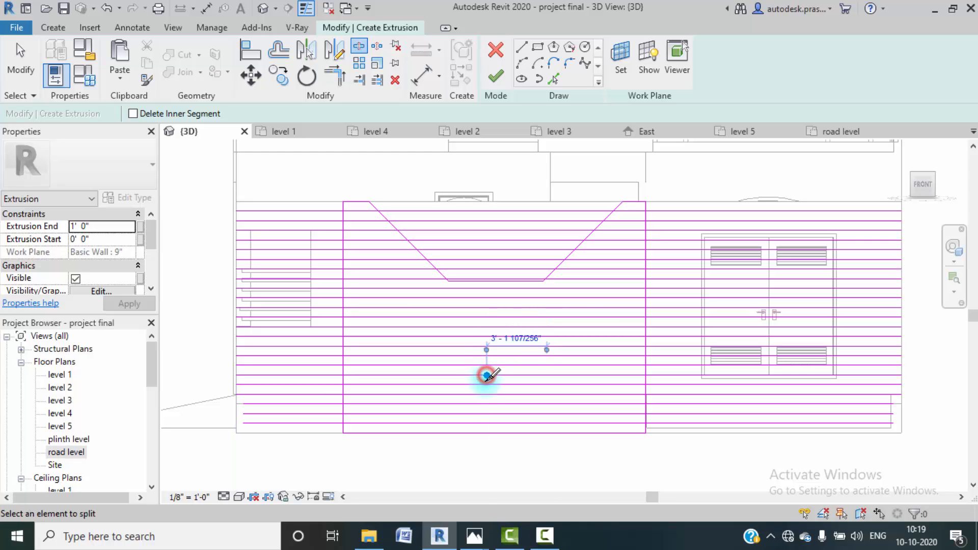
{"action": "left_click", "coordinate": [487, 384]}
{"action": "left_click", "coordinate": [487, 394]}
{"action": "left_click", "coordinate": [485, 403]}
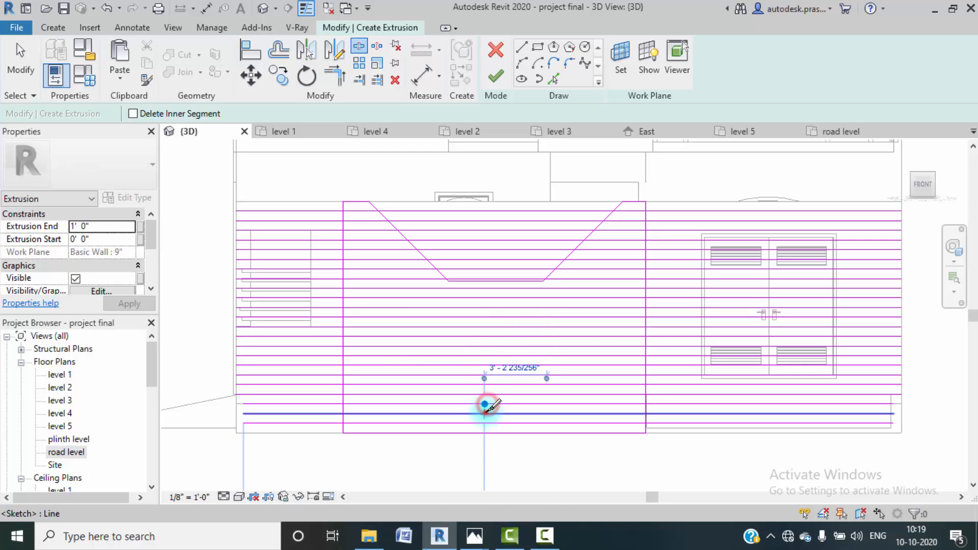
{"action": "left_click", "coordinate": [485, 413]}
{"action": "key", "text": "Escape"}
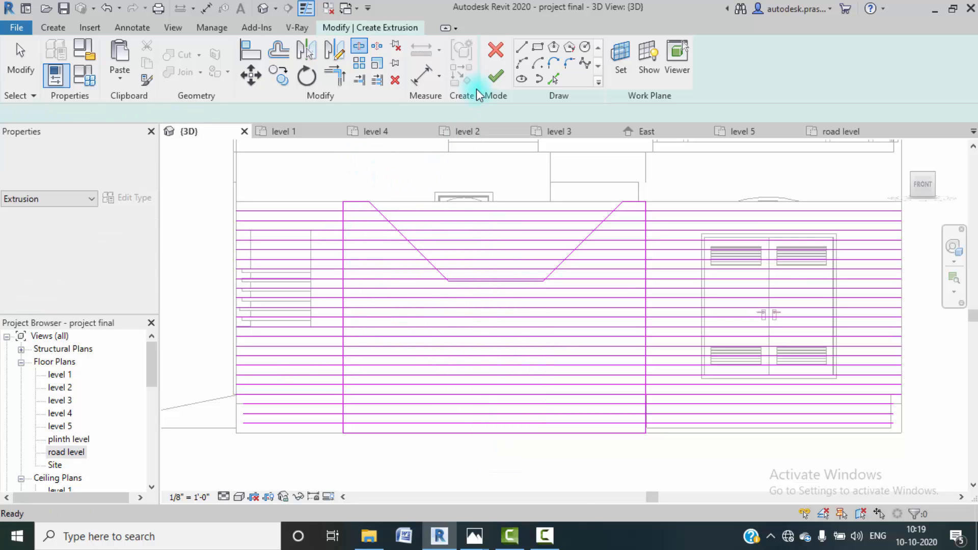
{"action": "key", "text": "Escape"}
- Trim the left halves of all the horizontal lines to the panel outline's left vertical edge in one multiple trim
{"action": "left_click", "coordinate": [377, 82]}
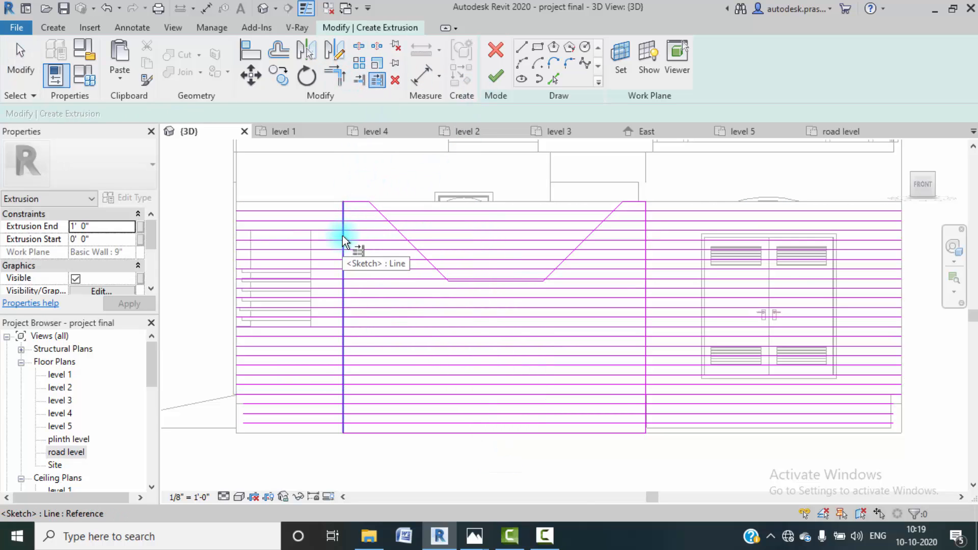
{"action": "left_click", "coordinate": [342, 235]}
{"action": "mouse_move", "coordinate": [368, 447]}
{"action": "left_mouse_down"}
{"action": "mouse_move", "coordinate": [354, 343]}
{"action": "mouse_move", "coordinate": [356, 205]}
{"action": "left_mouse_up"}
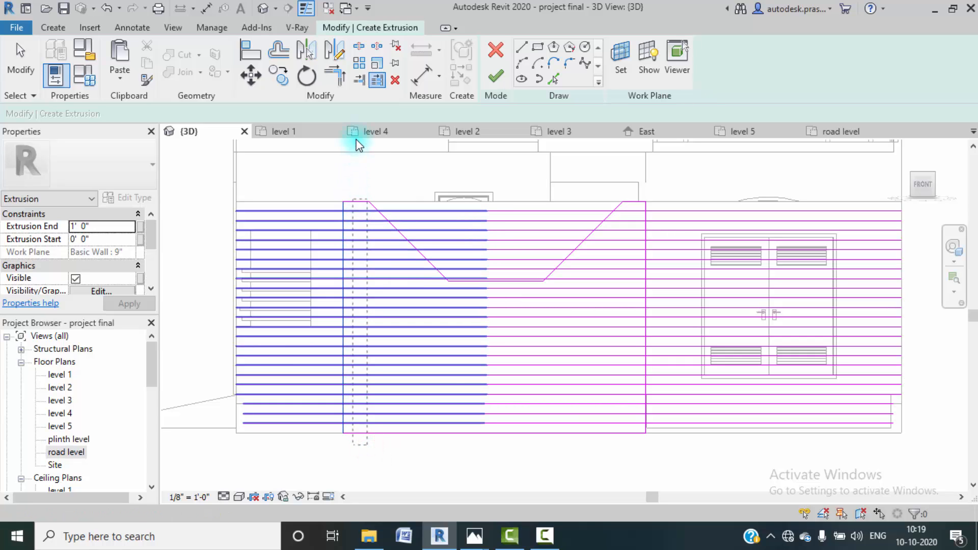
{"action": "left_click_drag", "start_coordinate": [359, 145], "coordinate": [366, 181]}
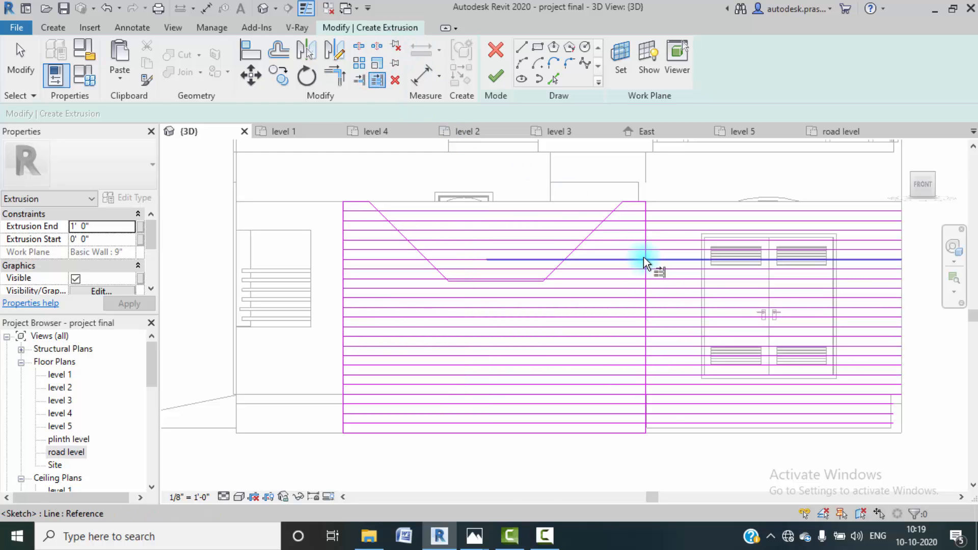
- Trim the right halves of all the horizontal lines to the panel outline's right vertical edge in one multiple trim
{"action": "scroll", "coordinate": [648, 426], "scroll_direction": "up", "scroll_amount": 3}
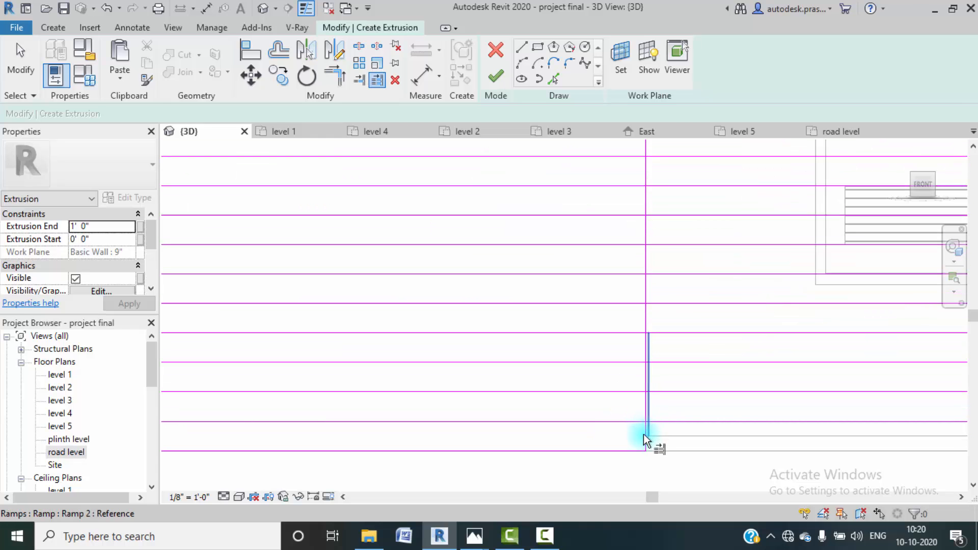
{"action": "left_click", "coordinate": [645, 442]}
{"action": "scroll", "coordinate": [645, 442], "scroll_direction": "down", "scroll_amount": 4}
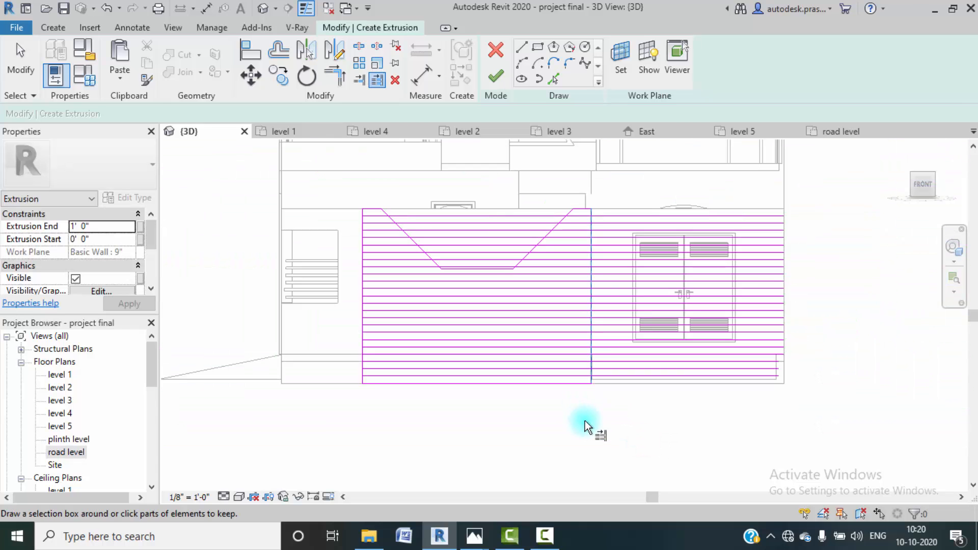
{"action": "mouse_move", "coordinate": [579, 416]}
{"action": "left_mouse_down"}
{"action": "mouse_move", "coordinate": [546, 230]}
{"action": "mouse_move", "coordinate": [552, 197]}
{"action": "left_mouse_up"}
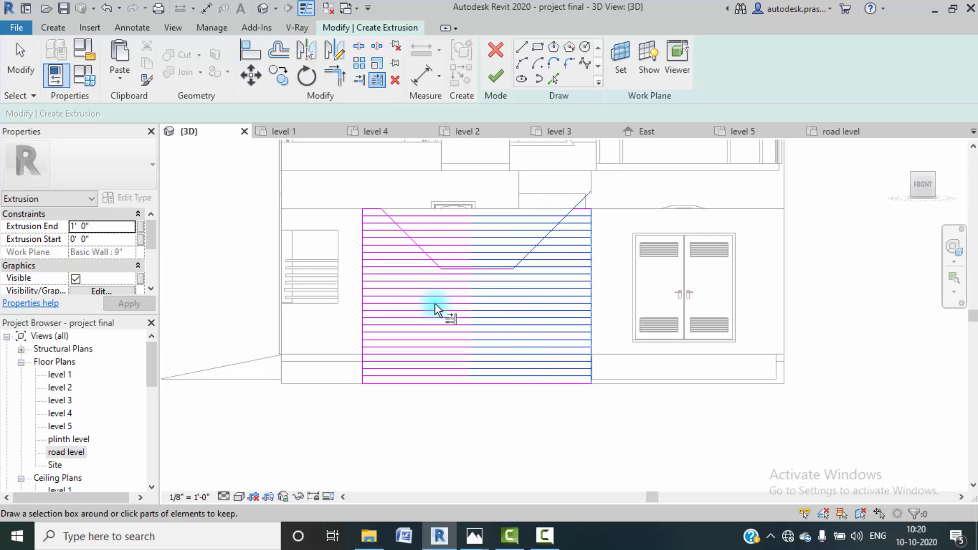
- Trim the upper horizontal lines one by one to the notch's left sloping line, keeping their outer portions
{"action": "scroll", "coordinate": [415, 234], "scroll_direction": "up", "scroll_amount": 5}
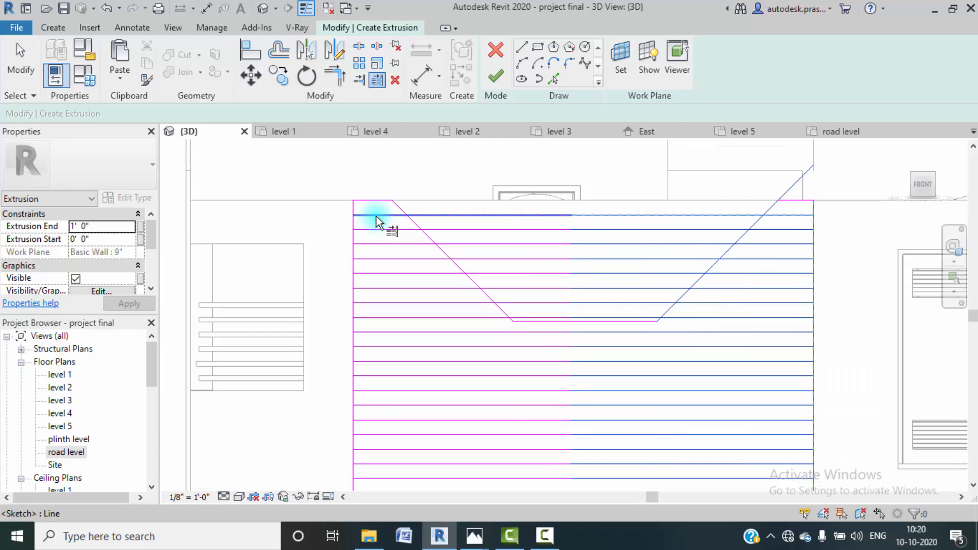
{"action": "left_click", "coordinate": [359, 80]}
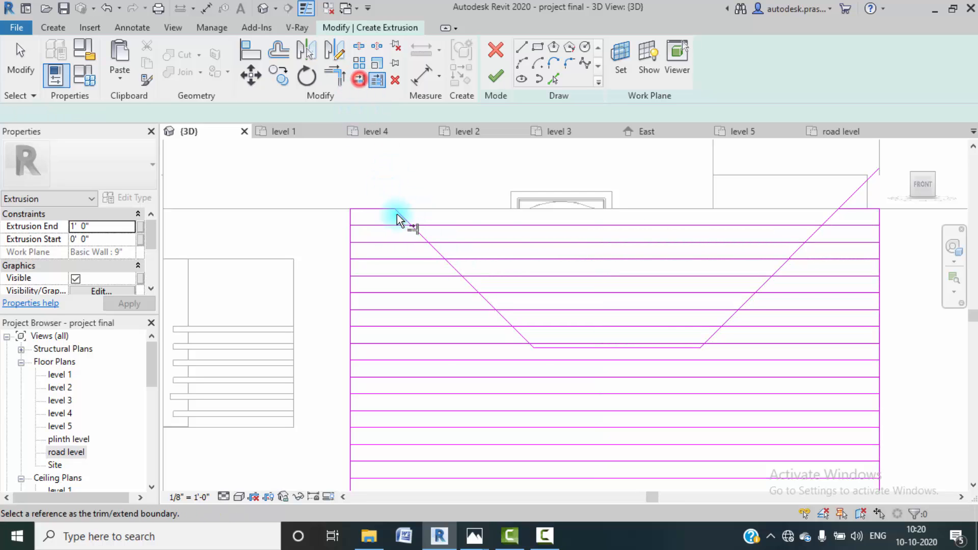
{"action": "left_click", "coordinate": [396, 226]}
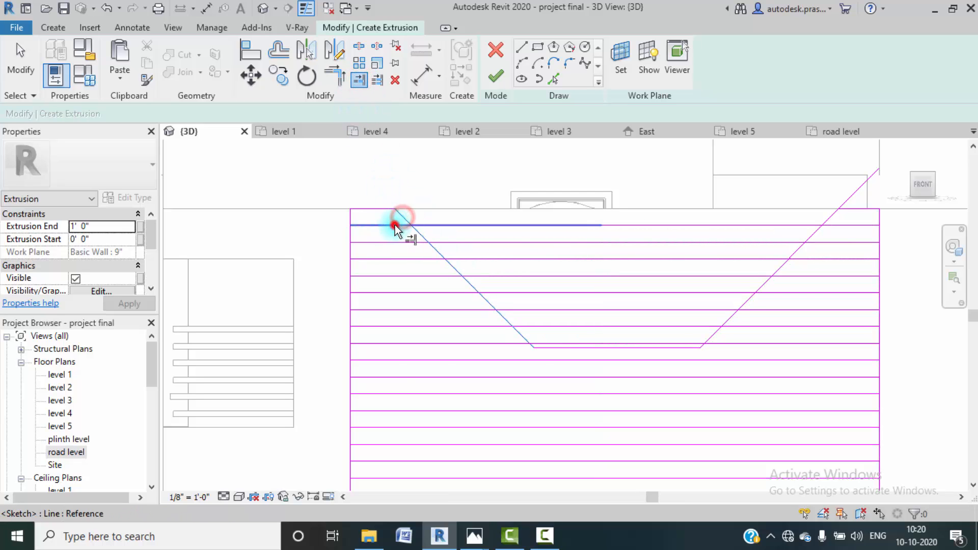
{"action": "left_click", "coordinate": [415, 243]}
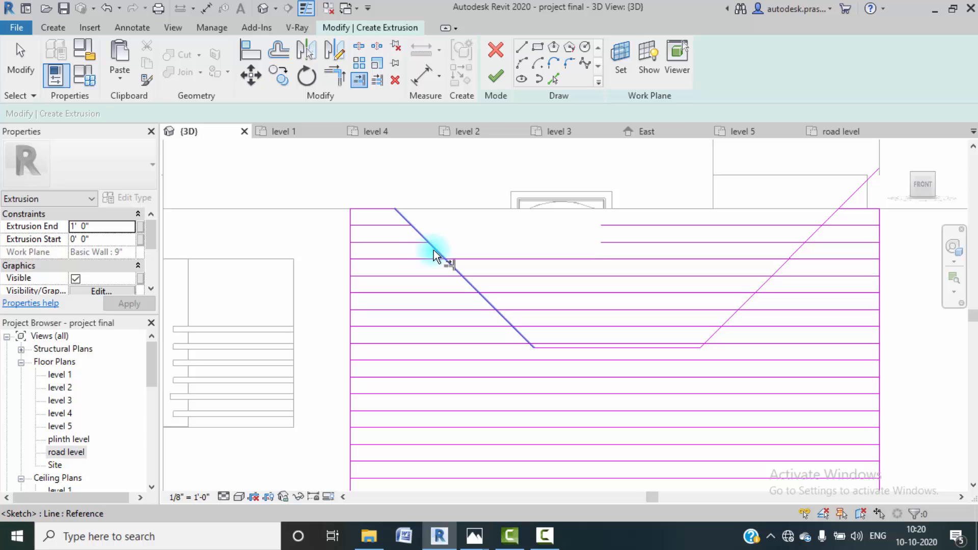
{"action": "left_click", "coordinate": [433, 252]}
{"action": "left_click", "coordinate": [448, 267]}
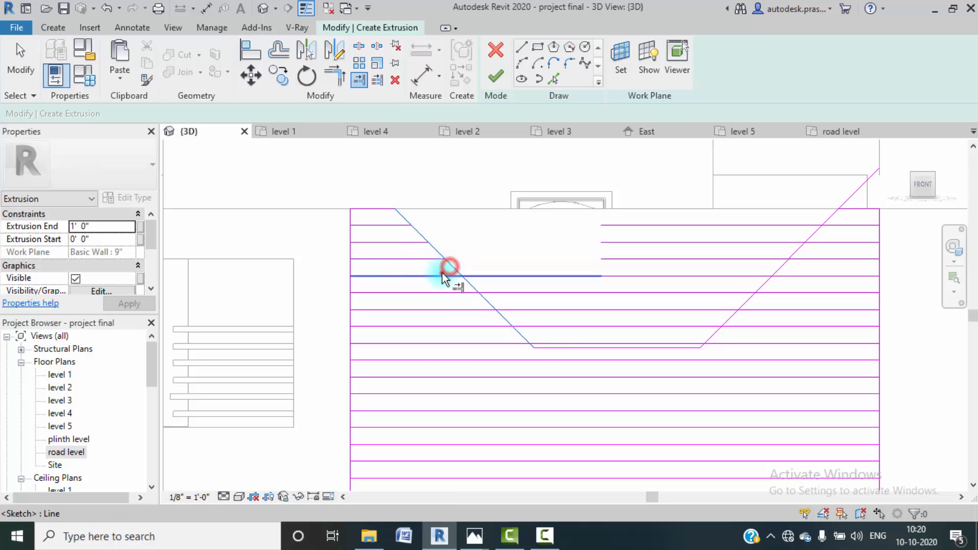
{"action": "left_click", "coordinate": [439, 275]}
{"action": "left_click", "coordinate": [469, 284]}
{"action": "left_click", "coordinate": [485, 300]}
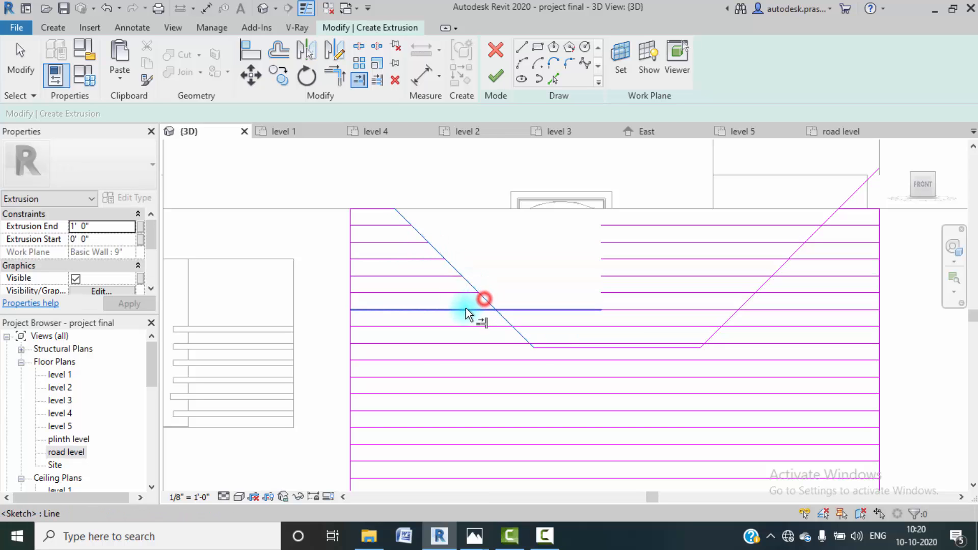
{"action": "left_click", "coordinate": [463, 309]}
{"action": "left_click", "coordinate": [501, 315]}
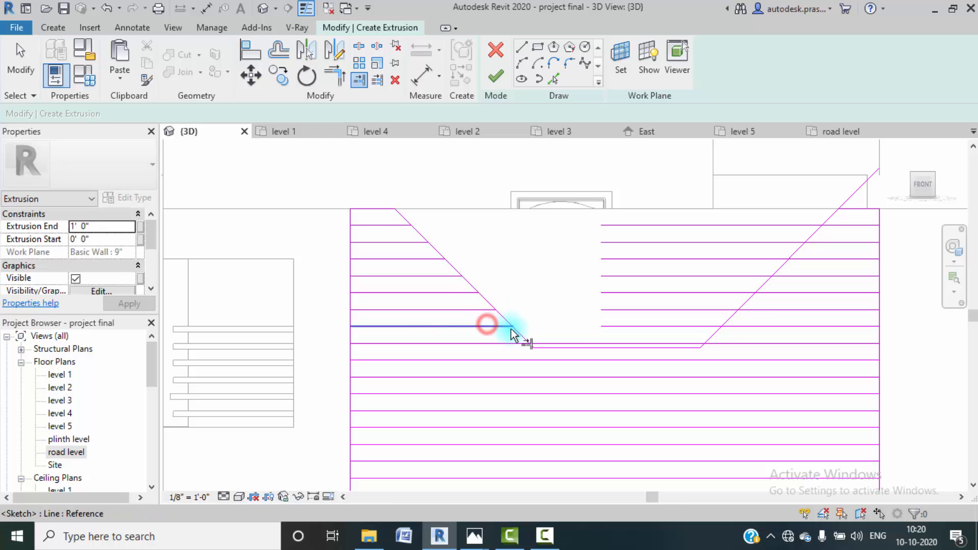
{"action": "key", "text": "Escape"}
{"action": "key", "text": "Escape"}
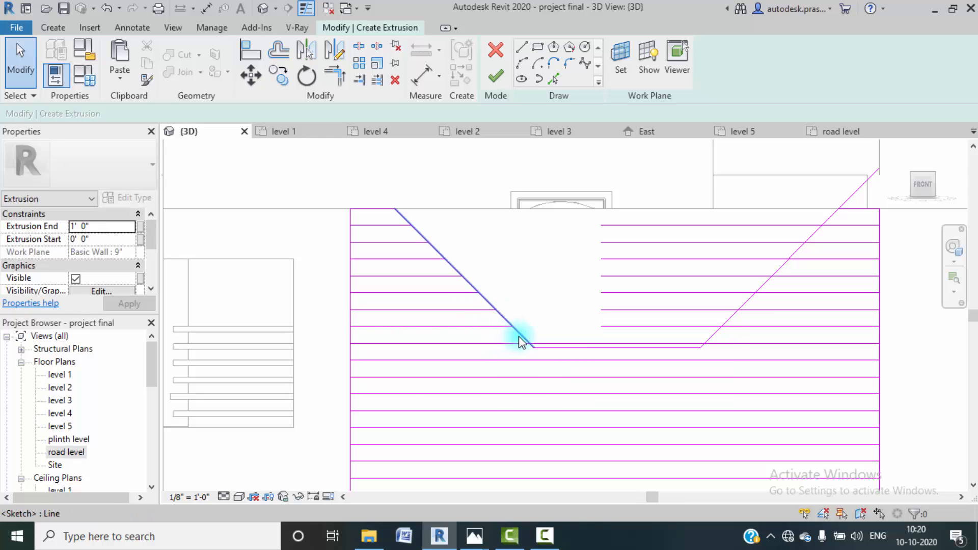
{"action": "left_click", "coordinate": [365, 80]}
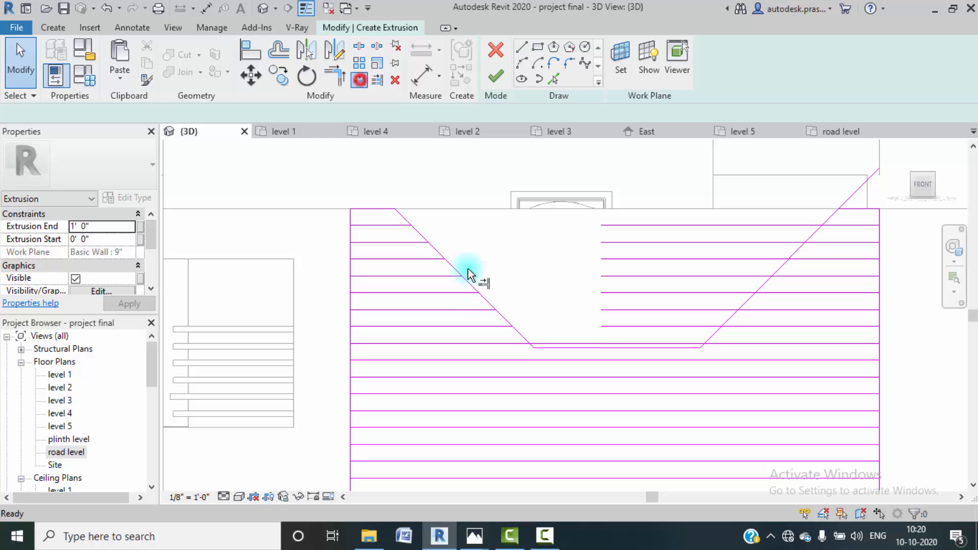
{"action": "left_click", "coordinate": [521, 333]}
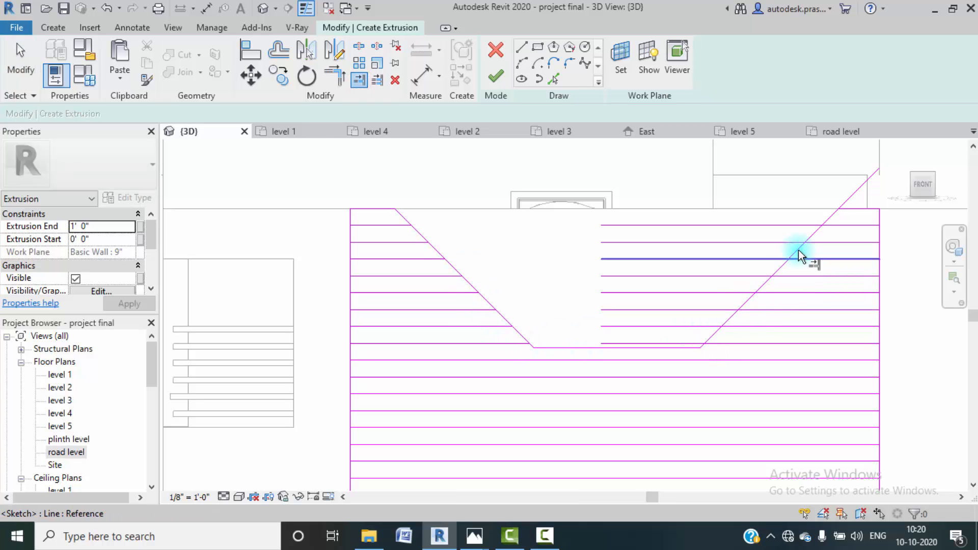
- Trim the upper horizontal lines on the right to the notch's right sloping line in one multiple trim, keeping their outer portions
{"action": "left_click", "coordinate": [824, 218]}
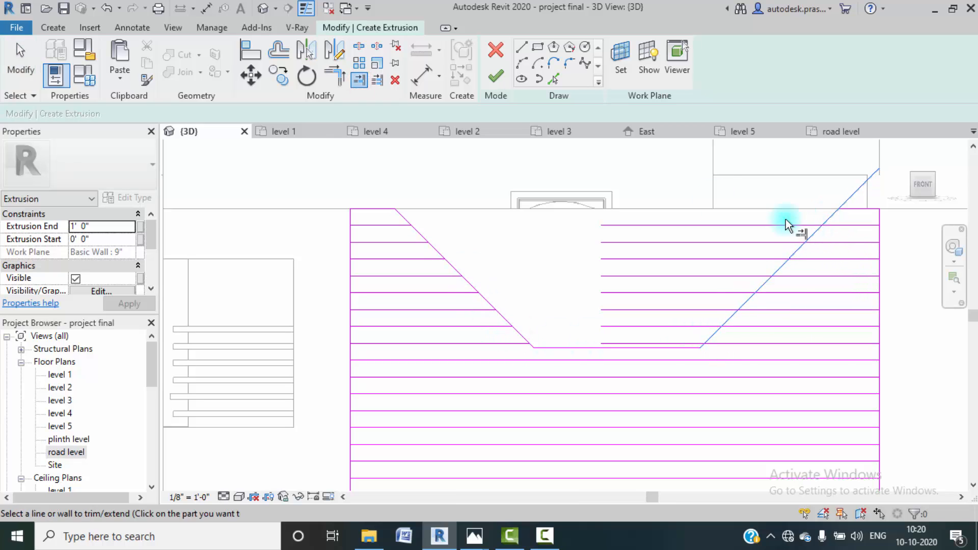
{"action": "left_click", "coordinate": [825, 217]}
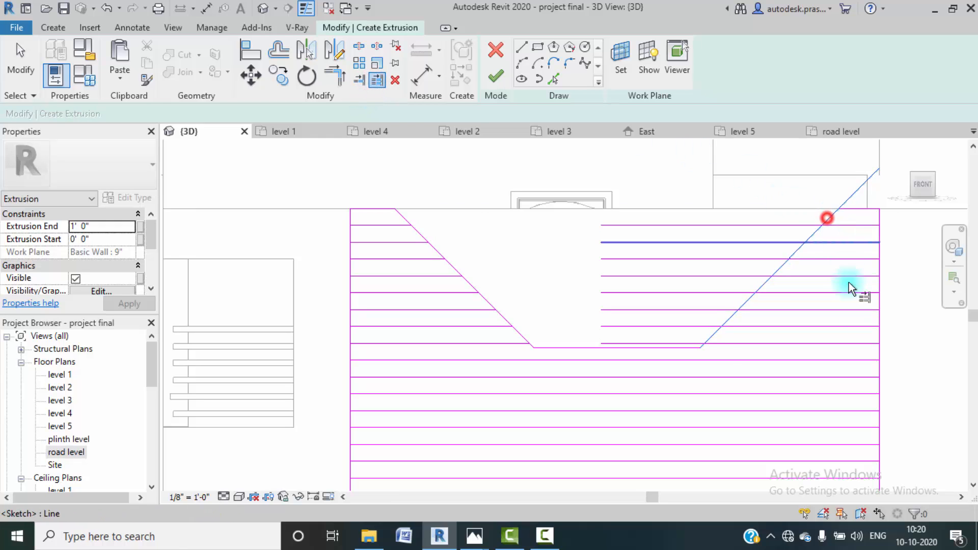
{"action": "left_click_drag", "start_coordinate": [849, 387], "coordinate": [836, 225]}
{"action": "scroll", "coordinate": [657, 326], "scroll_direction": "down", "scroll_amount": 1}
{"action": "middle_click_drag", "start_coordinate": [663, 342], "coordinate": [634, 326]}
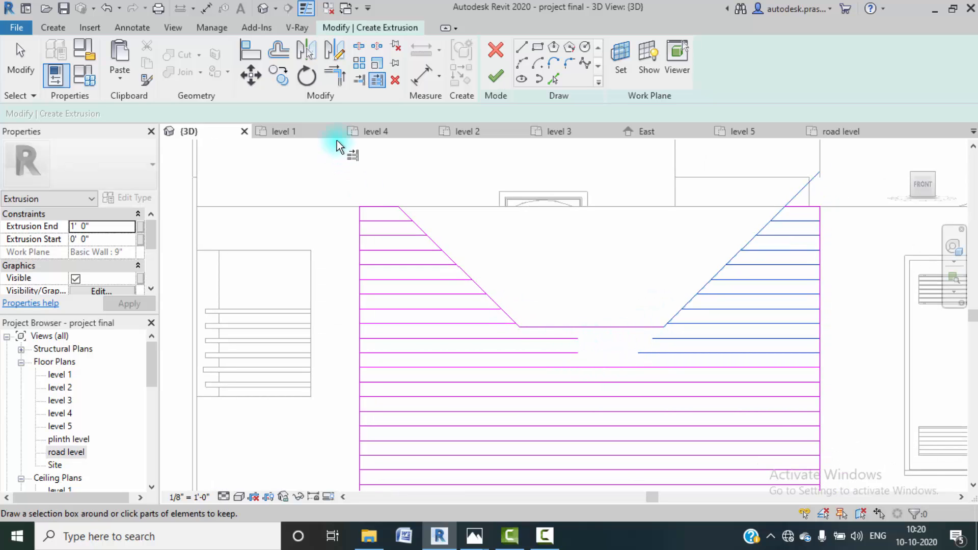
- Rejoin the left and right pieces of the two broken horizontal lines just below the notch with Trim/Extend to Corner
{"action": "left_click", "coordinate": [341, 79]}
{"action": "left_click", "coordinate": [558, 338]}
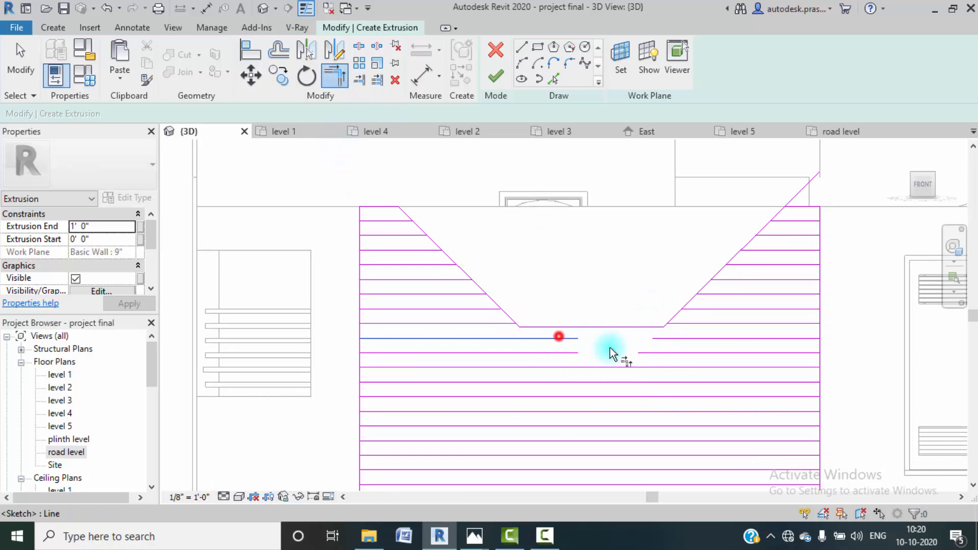
{"action": "left_click", "coordinate": [656, 338]}
{"action": "left_click", "coordinate": [565, 356]}
{"action": "left_click", "coordinate": [650, 353]}
{"action": "scroll", "coordinate": [354, 343], "scroll_direction": "down", "scroll_amount": 2}
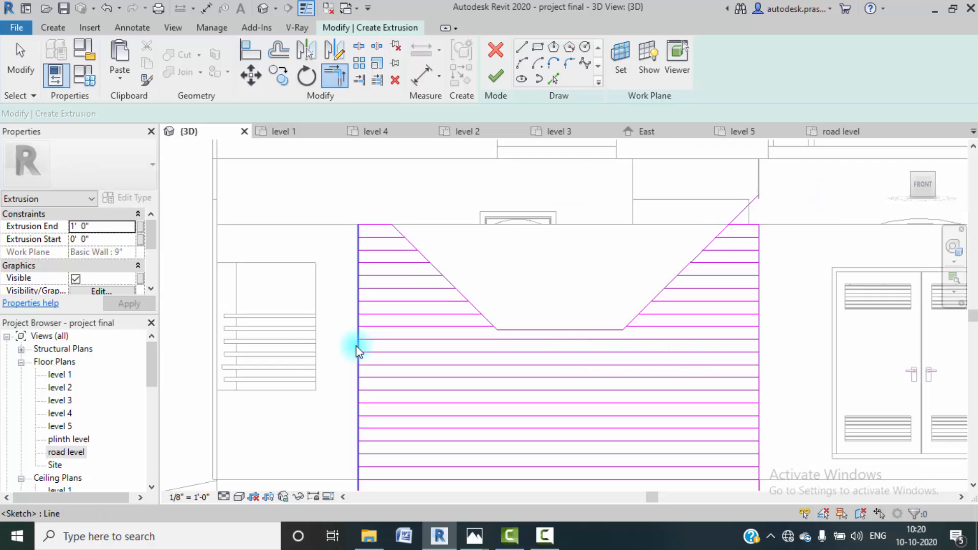
{"action": "key", "text": "Escape"}
- Split the panel outline's left vertical edge once in every second gap between the horizontal lines, down its full height
{"action": "scroll", "coordinate": [413, 264], "scroll_direction": "up", "scroll_amount": 4}
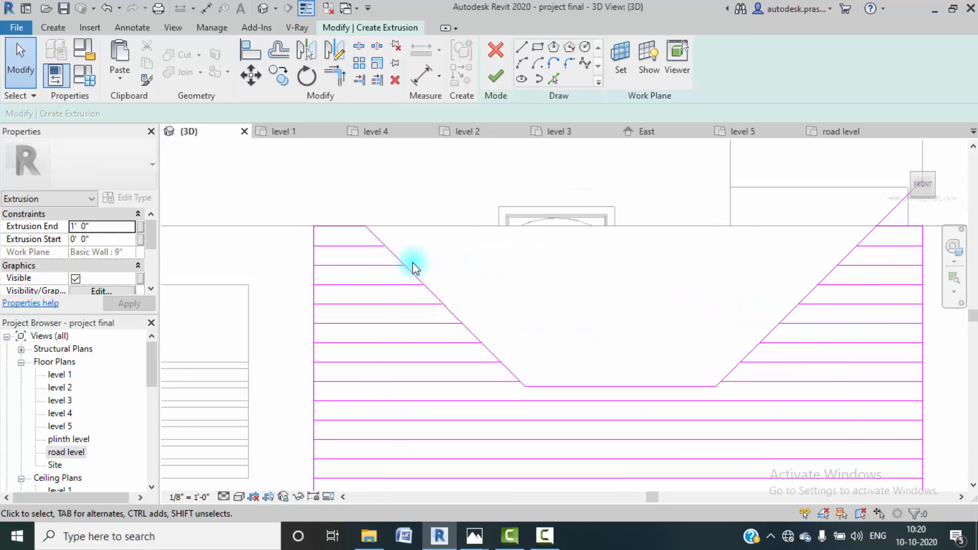
{"action": "scroll", "coordinate": [439, 328], "scroll_direction": "down", "scroll_amount": 2}
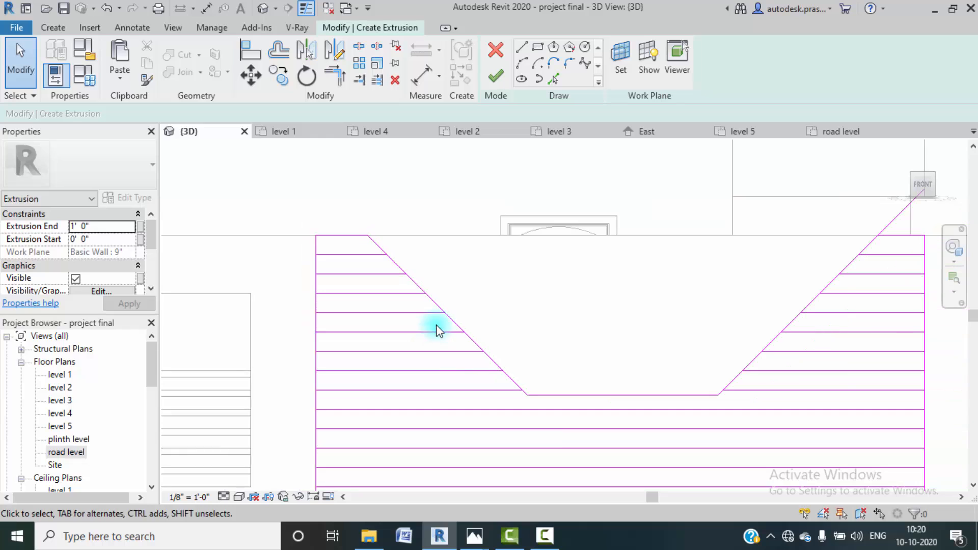
{"action": "left_click", "coordinate": [359, 47]}
{"action": "scroll", "coordinate": [311, 224], "scroll_direction": "up", "scroll_amount": 2}
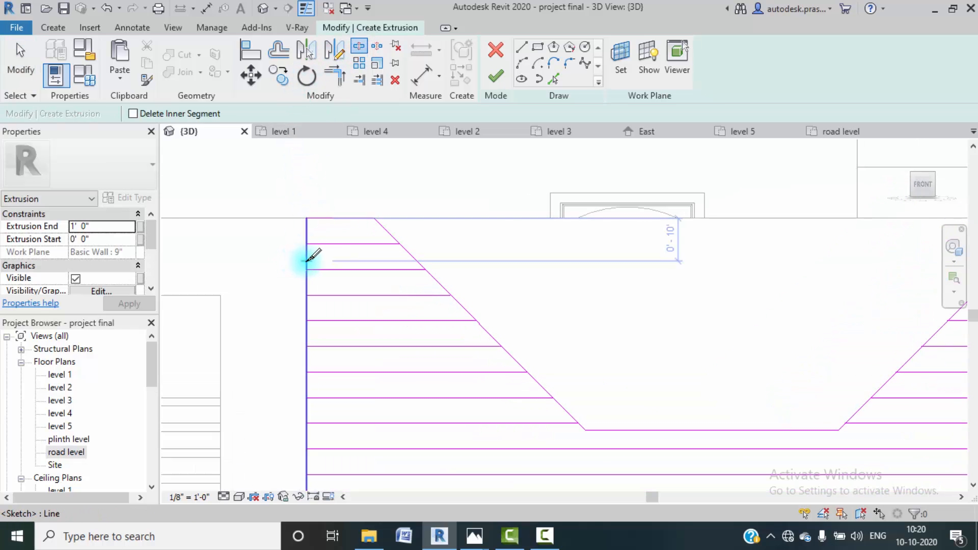
{"action": "left_click", "coordinate": [307, 261]}
{"action": "left_click", "coordinate": [306, 312]}
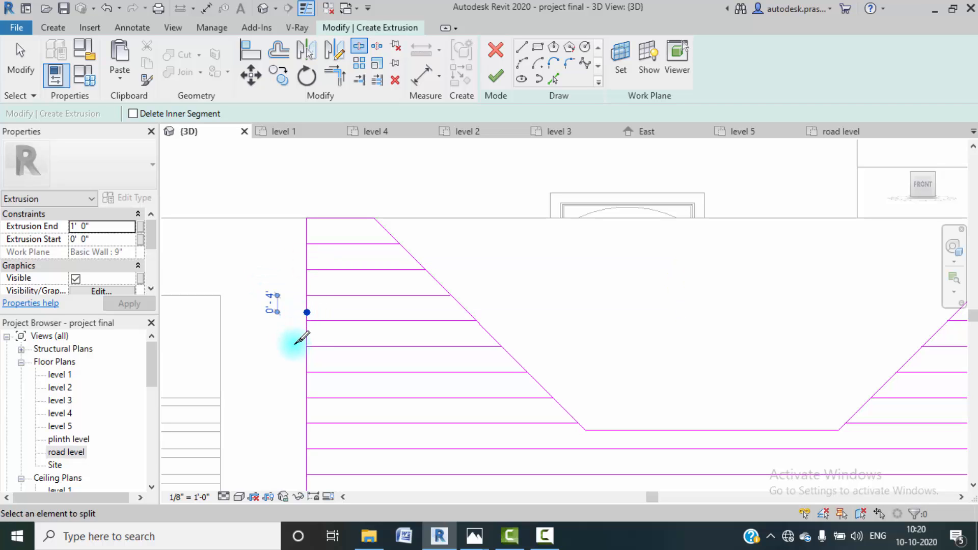
{"action": "left_click", "coordinate": [305, 361]}
{"action": "mouse_move", "coordinate": [316, 357]}
{"action": "middle_mouse_down"}
{"action": "mouse_move", "coordinate": [330, 294]}
{"action": "mouse_move", "coordinate": [314, 257]}
{"action": "middle_mouse_up"}
{"action": "left_click", "coordinate": [317, 345]}
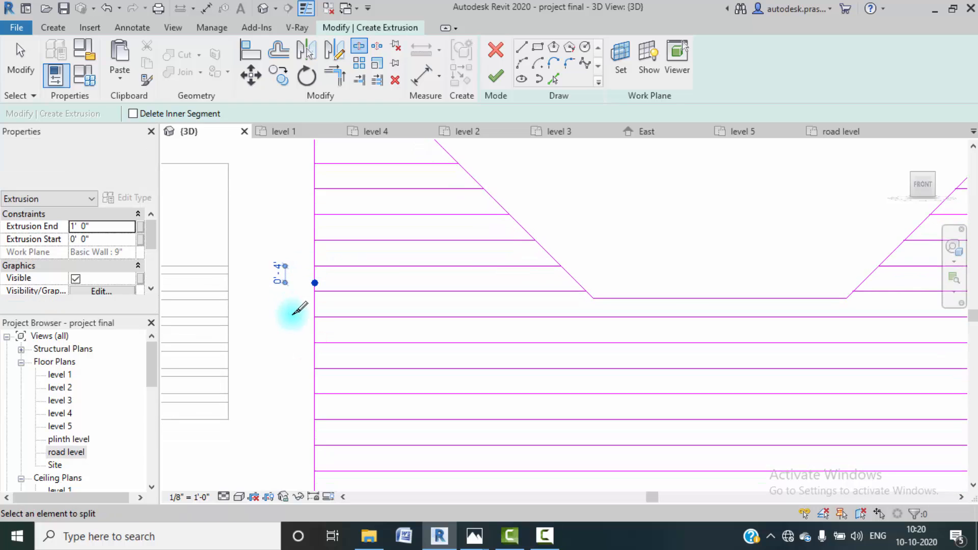
{"action": "left_click", "coordinate": [308, 334]}
{"action": "middle_click_drag", "start_coordinate": [309, 331], "coordinate": [327, 271]}
{"action": "left_click", "coordinate": [328, 324]}
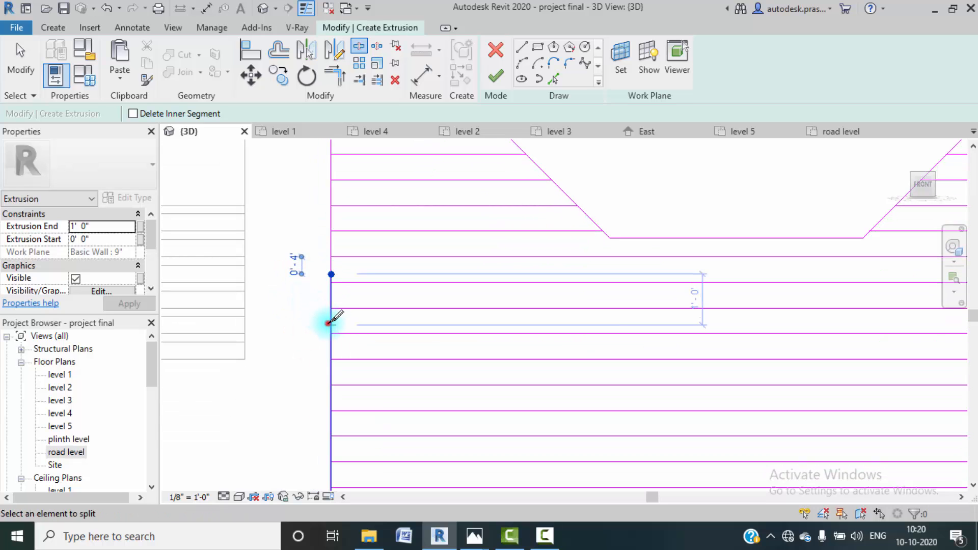
{"action": "mouse_move", "coordinate": [329, 322]}
{"action": "middle_mouse_down"}
{"action": "mouse_move", "coordinate": [341, 266]}
{"action": "mouse_move", "coordinate": [329, 265]}
{"action": "middle_mouse_up"}
{"action": "left_click", "coordinate": [331, 319]}
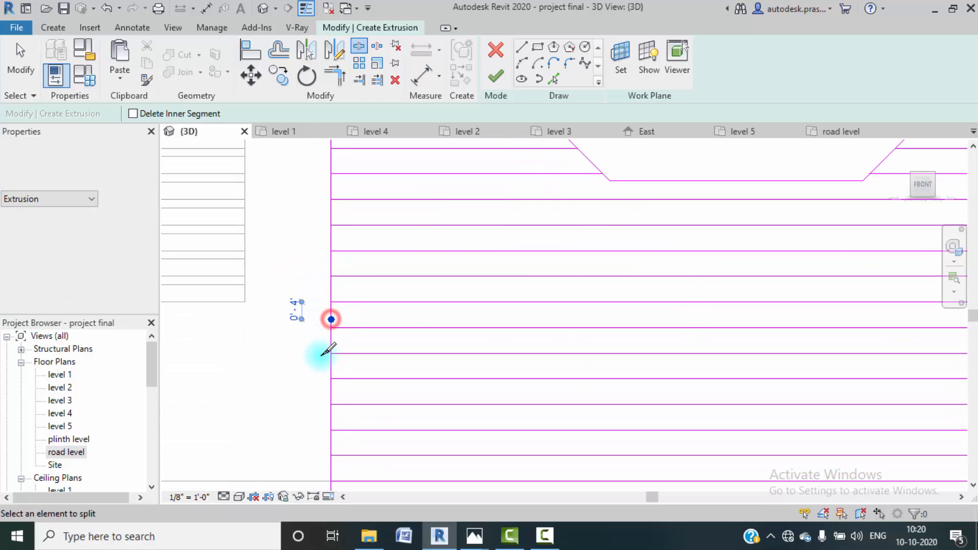
{"action": "mouse_move", "coordinate": [334, 356]}
{"action": "middle_mouse_down"}
{"action": "mouse_move", "coordinate": [356, 331]}
{"action": "mouse_move", "coordinate": [338, 280]}
{"action": "middle_mouse_up"}
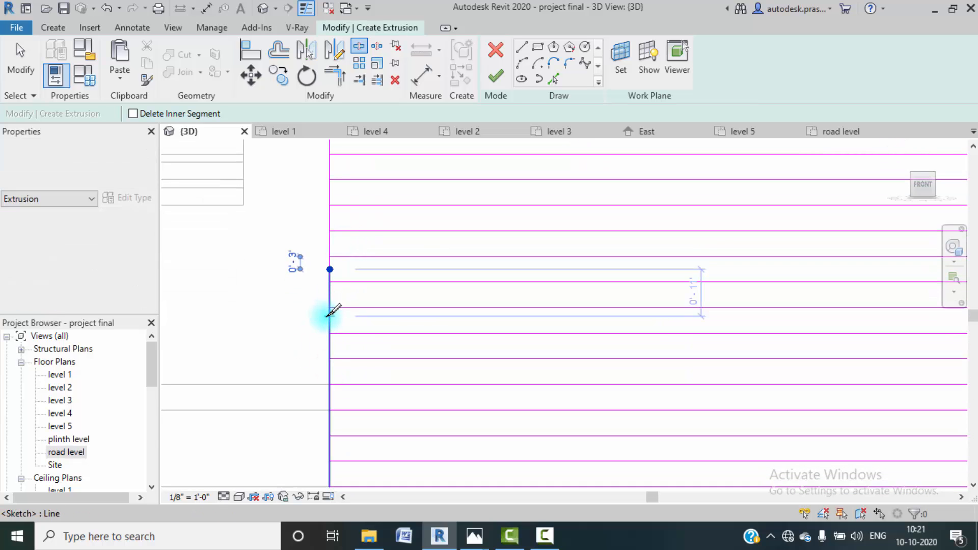
{"action": "left_click", "coordinate": [331, 319]}
{"action": "left_click", "coordinate": [325, 363]}
{"action": "middle_click_drag", "start_coordinate": [346, 340], "coordinate": [356, 247]}
{"action": "left_click", "coordinate": [330, 327]}
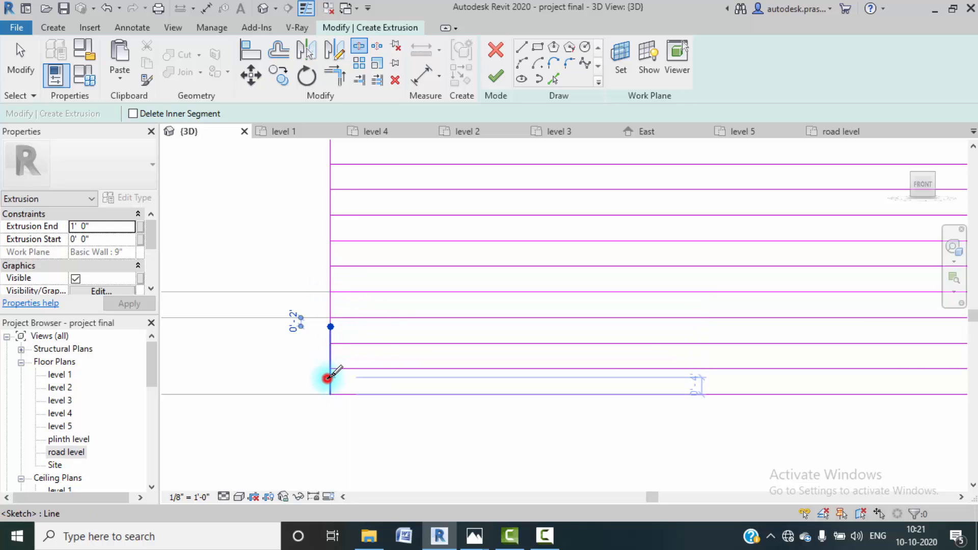
{"action": "left_click", "coordinate": [327, 378]}
{"action": "key", "text": "Escape"}
{"action": "scroll", "coordinate": [371, 308], "scroll_direction": "down", "scroll_amount": 5}
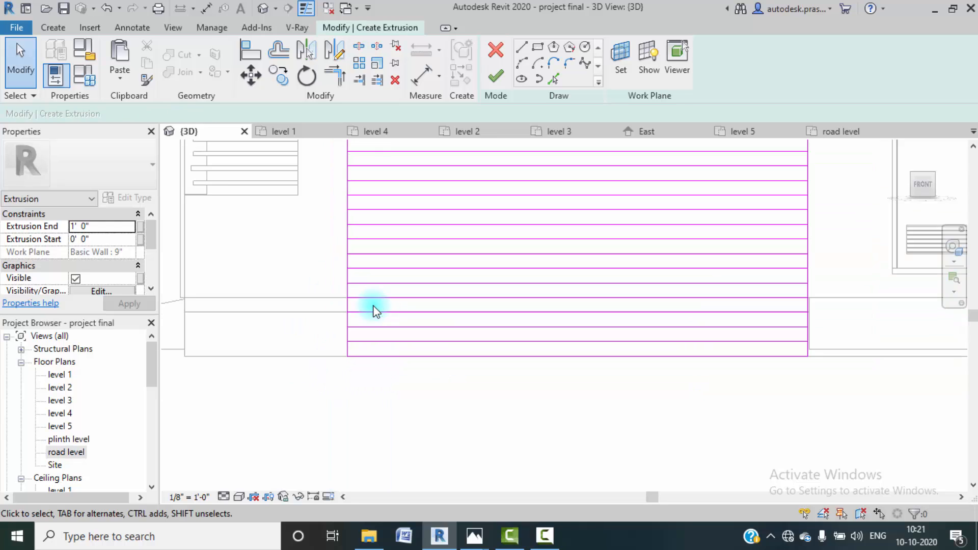
{"action": "left_click", "coordinate": [632, 246]}
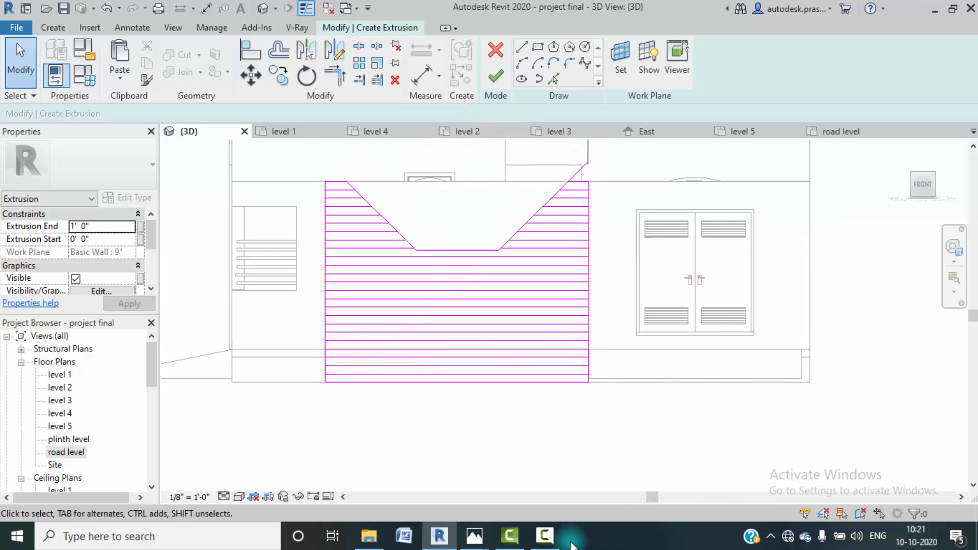
{"action": "left_click", "coordinate": [557, 543]}
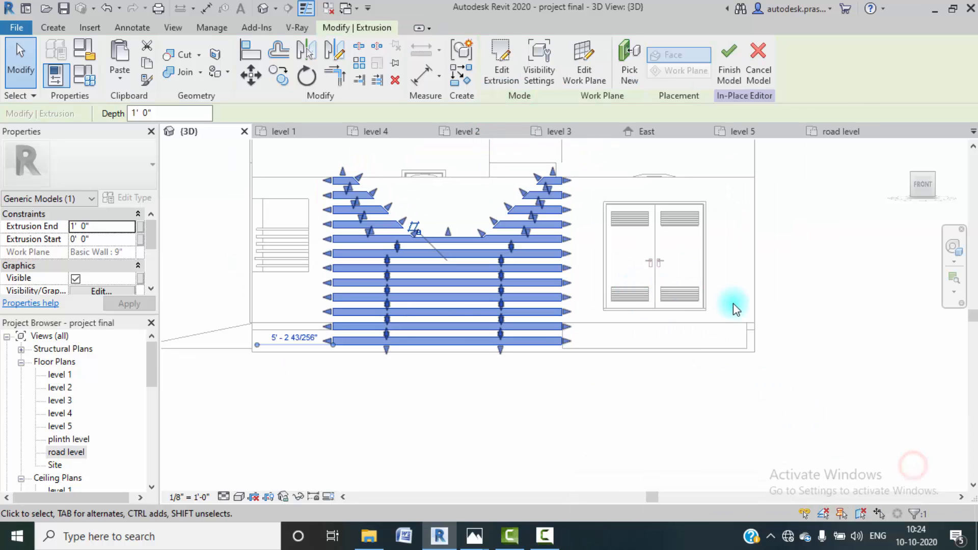
- In a right side view, reduce the striped panel's extrusion depth to about 0' 3"
{"action": "middle_click_drag", "start_coordinate": [784, 291], "coordinate": [654, 314], "text": "shift"}
{"action": "left_click", "coordinate": [922, 187]}
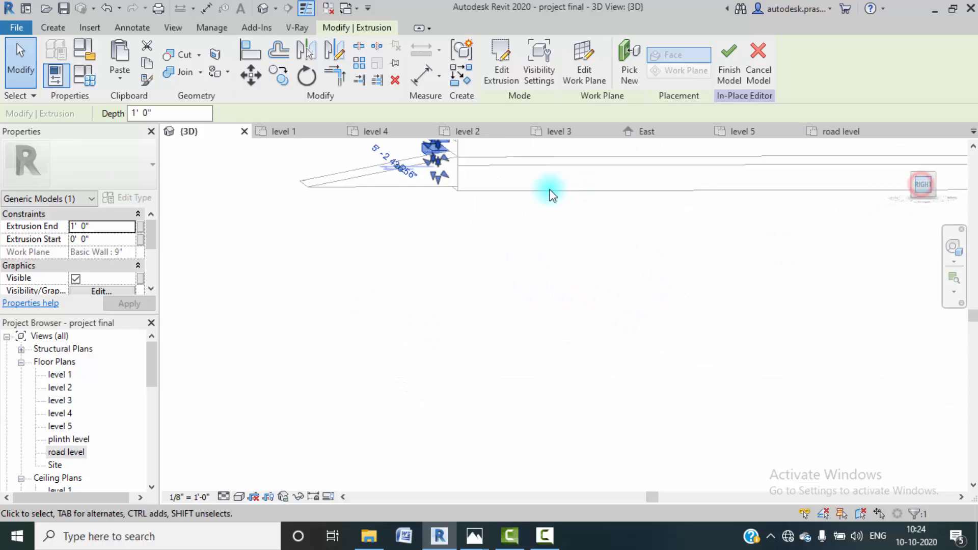
{"action": "scroll", "coordinate": [499, 345], "scroll_direction": "up", "scroll_amount": 3}
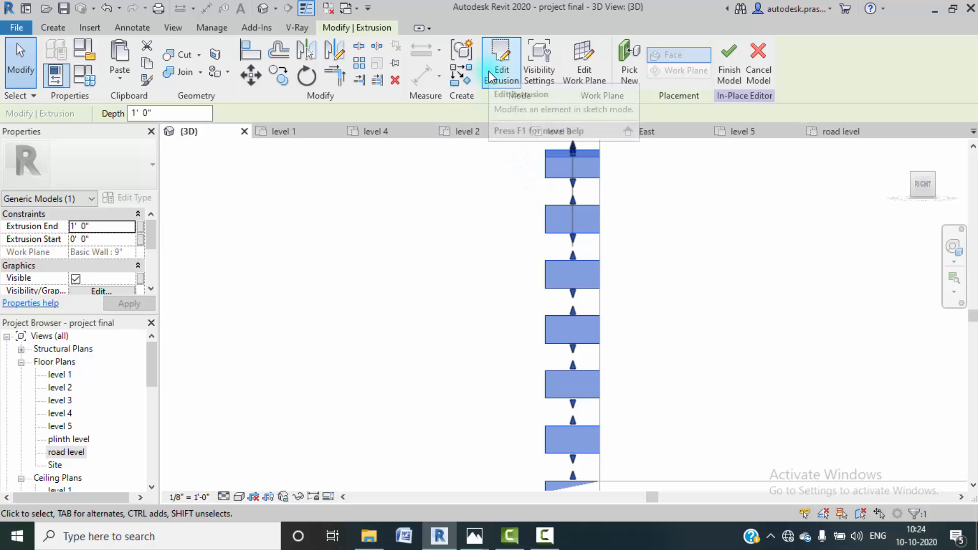
{"action": "left_click", "coordinate": [479, 264]}
{"action": "left_click", "coordinate": [552, 219]}
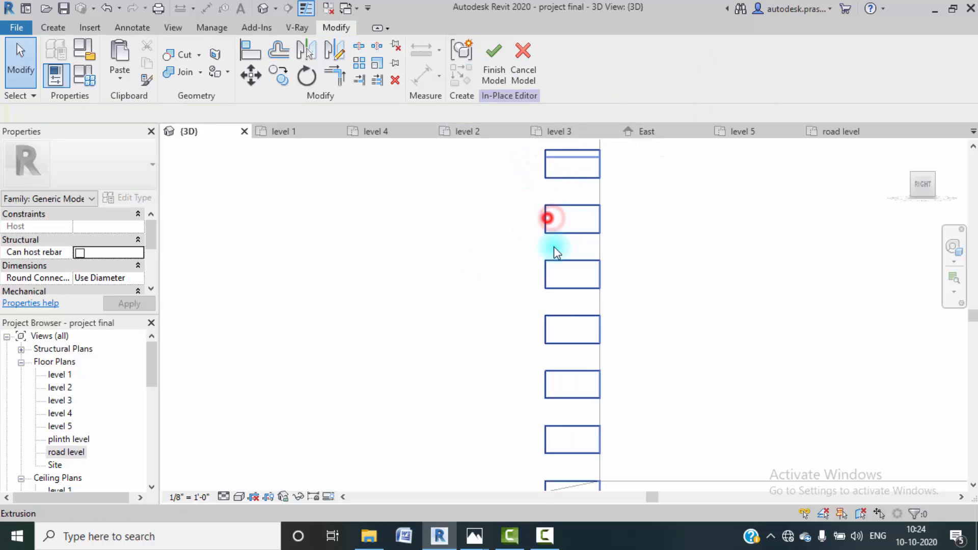
{"action": "middle_click_drag", "start_coordinate": [540, 212], "coordinate": [487, 316]}
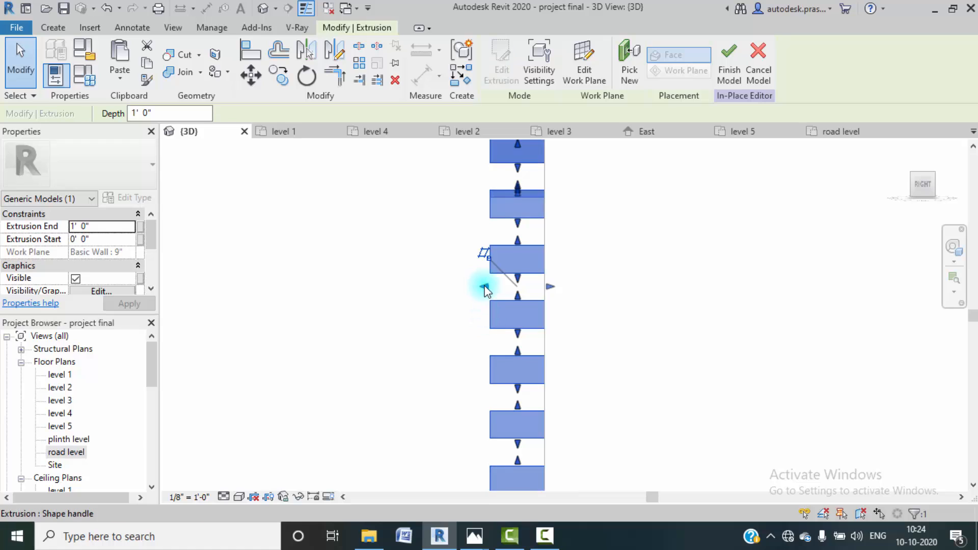
{"action": "left_click_drag", "start_coordinate": [485, 290], "coordinate": [530, 285]}
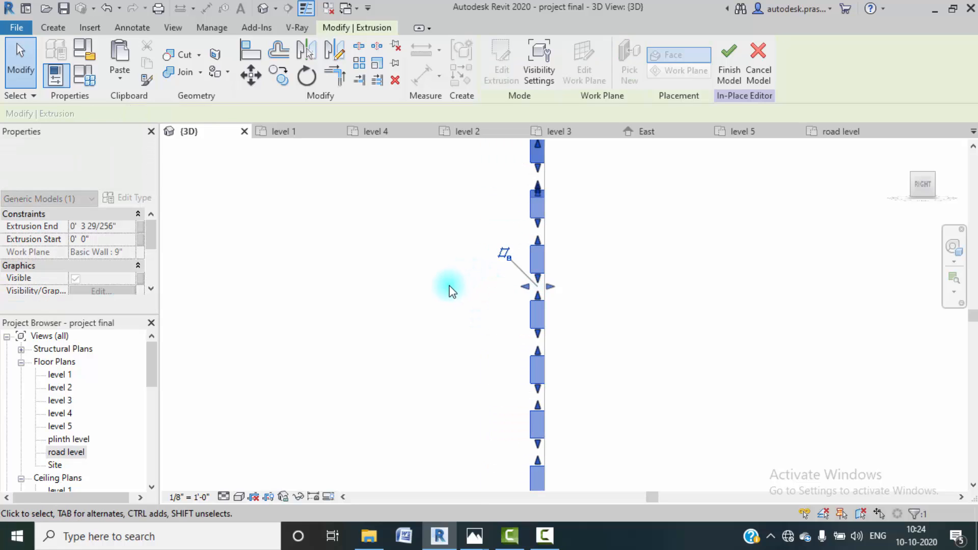
- Thin the striped panel extrusion slightly further and finish the in-place model
{"action": "scroll", "coordinate": [527, 288], "scroll_direction": "up", "scroll_amount": 3}
{"action": "scroll", "coordinate": [534, 292], "scroll_direction": "up", "scroll_amount": 2}
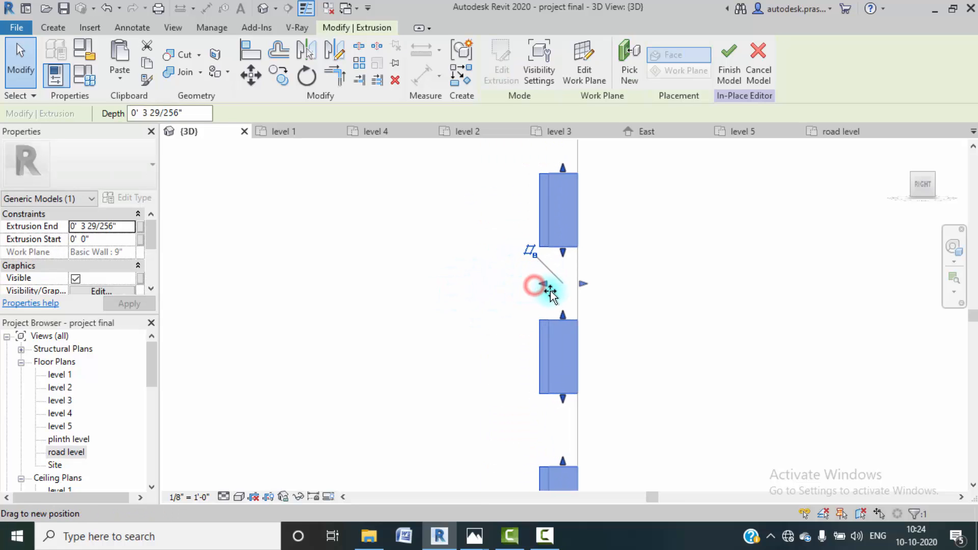
{"action": "left_click", "coordinate": [474, 276]}
{"action": "middle_click_drag", "start_coordinate": [415, 265], "coordinate": [656, 442], "text": "shift"}
{"action": "left_click", "coordinate": [488, 76]}
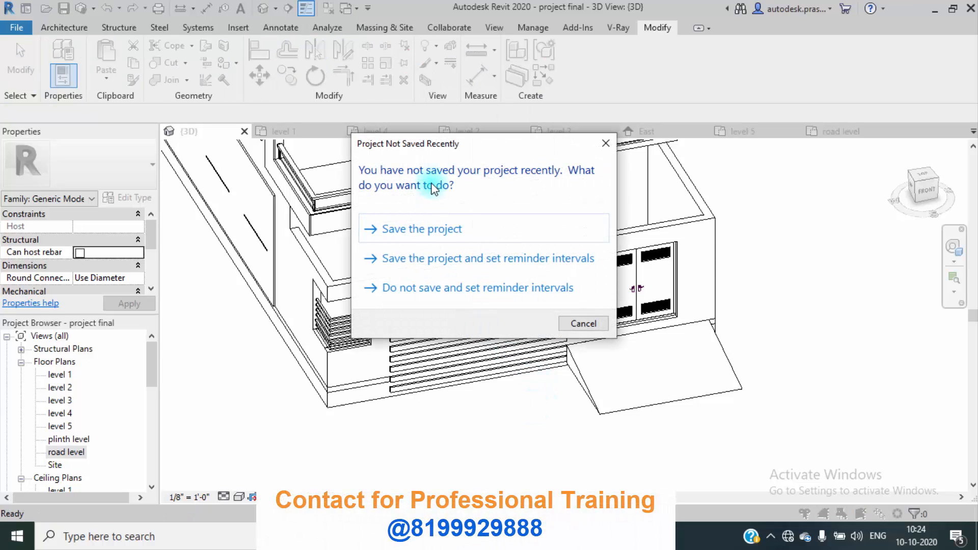
- Save the project and switch the 3D view to the Realistic visual style
{"action": "left_click", "coordinate": [425, 229]}
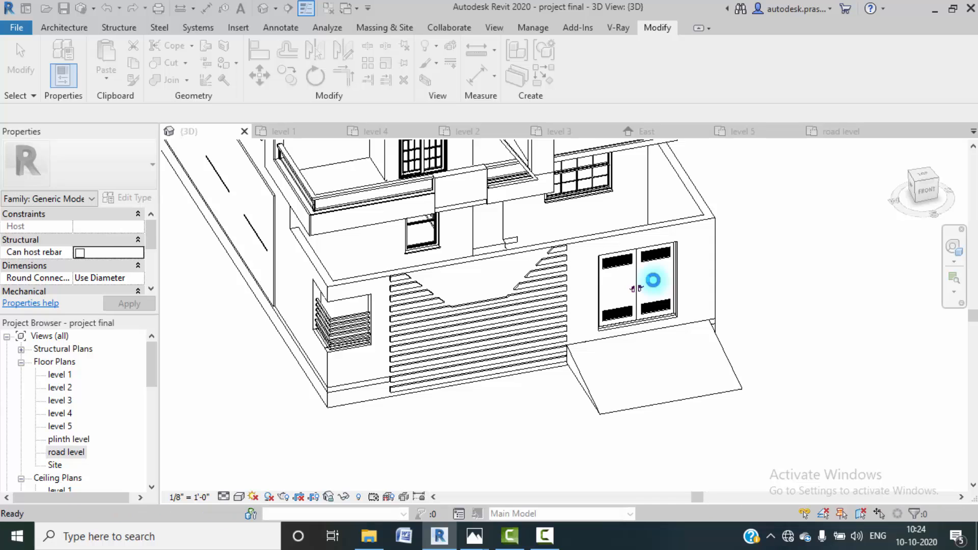
{"action": "left_click", "coordinate": [239, 496]}
{"action": "left_click", "coordinate": [260, 467]}
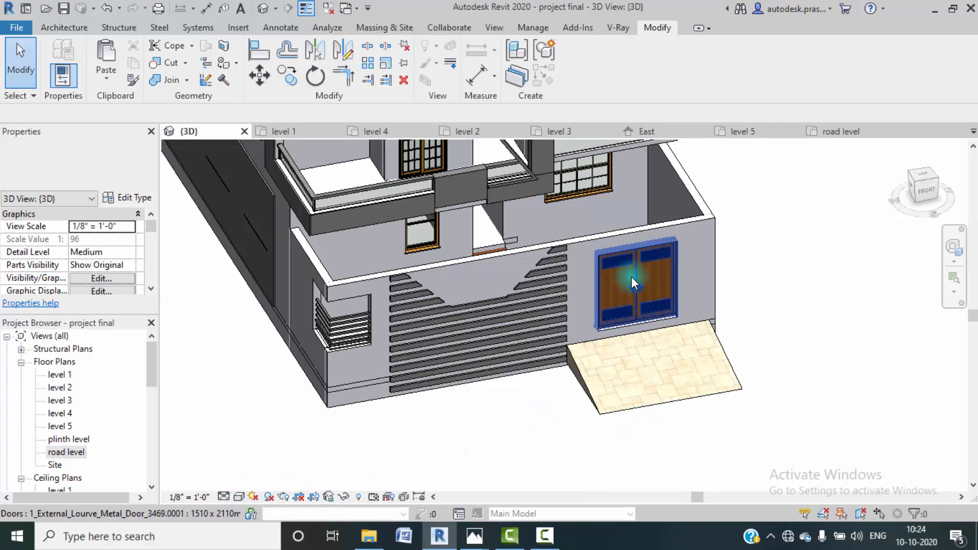
- Duplicate the type of the double door in the front boundary wall as "1510 x 2110mm 300 + 302"
{"action": "left_click", "coordinate": [631, 276]}
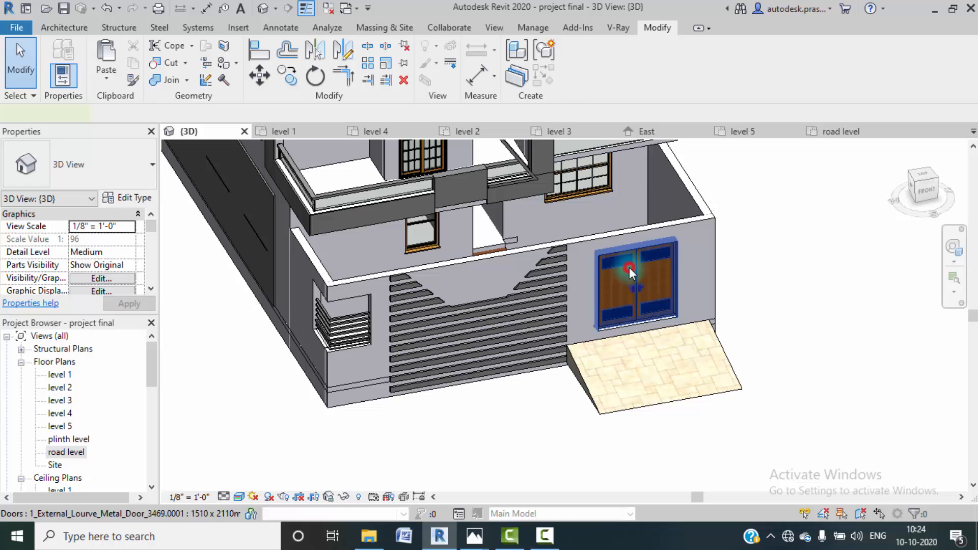
{"action": "left_click", "coordinate": [137, 197]}
{"action": "left_click", "coordinate": [318, 85]}
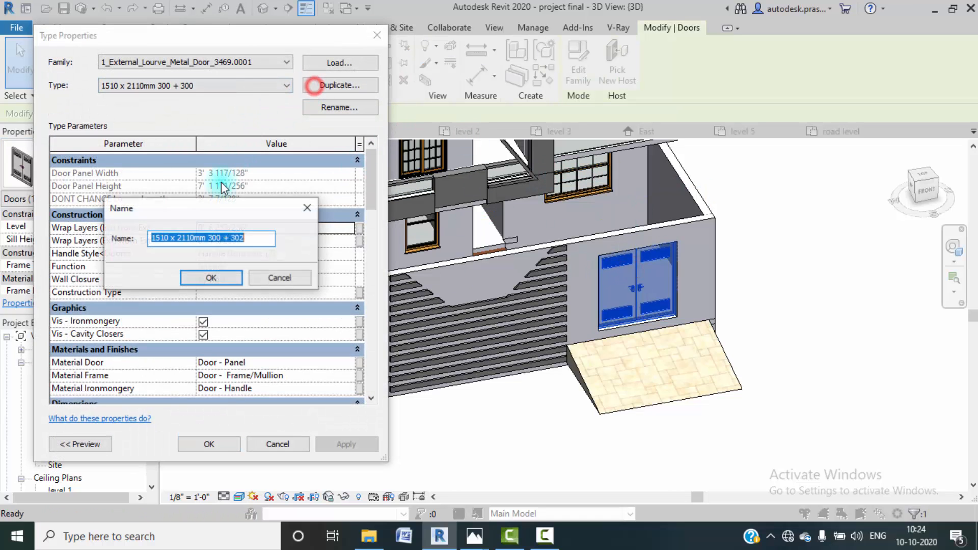
{"action": "left_click", "coordinate": [195, 277]}
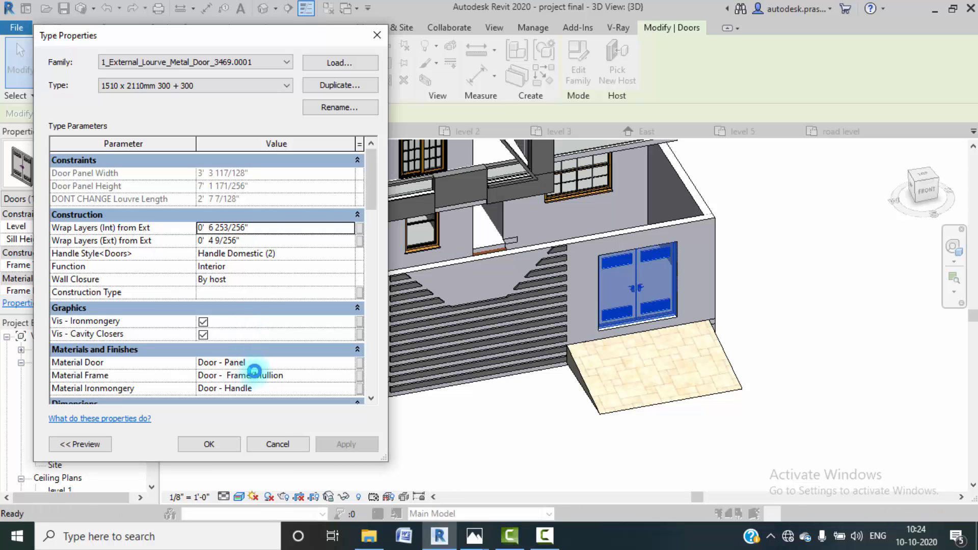
- Set the new door type's Rough Width to 12' and accept the type properties
{"action": "scroll", "coordinate": [249, 374], "scroll_direction": "down", "scroll_amount": 5}
{"action": "scroll", "coordinate": [255, 361], "scroll_direction": "down", "scroll_amount": 5}
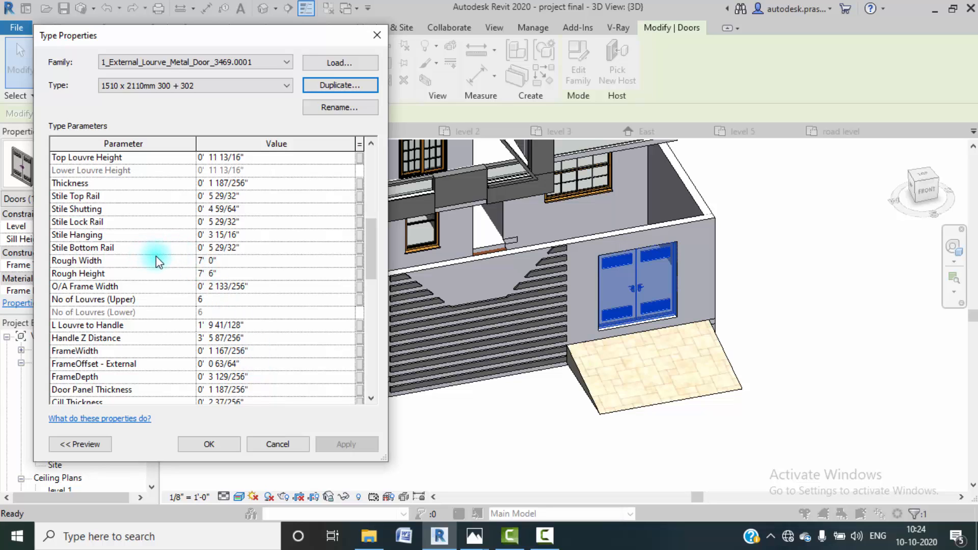
{"action": "left_click", "coordinate": [229, 261]}
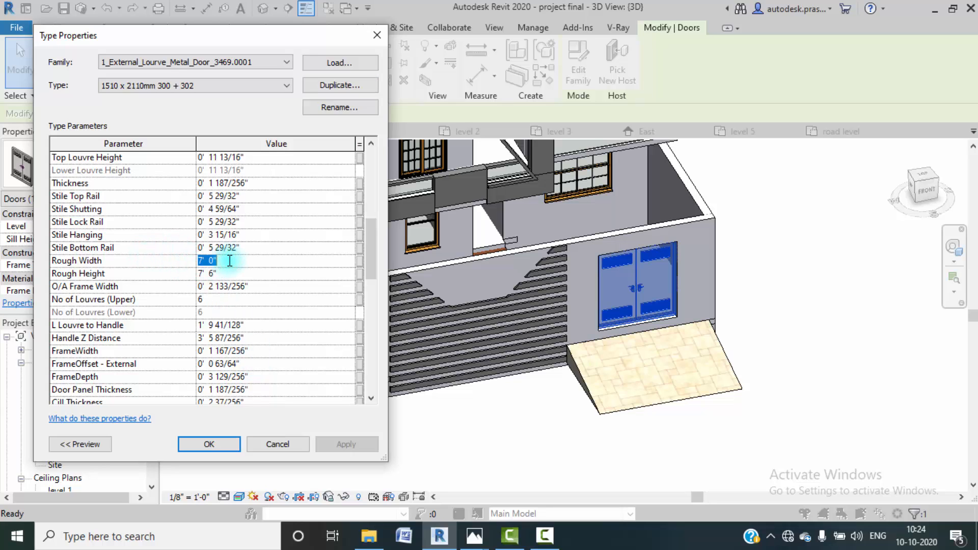
{"action": "left_click", "coordinate": [206, 444]}
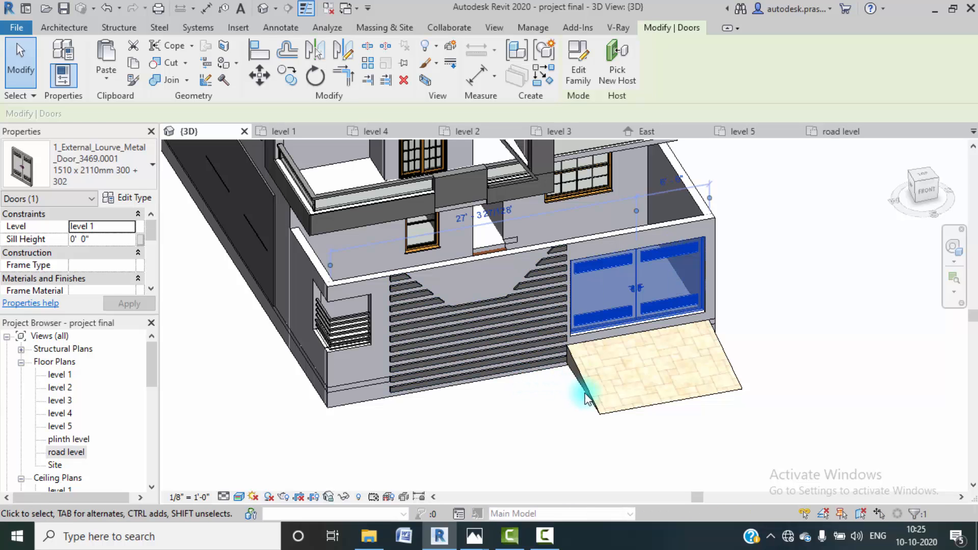
- Set the front double door type's Rough Height to 9' 3", accept it and deselect the door
{"action": "left_click", "coordinate": [138, 198]}
{"action": "scroll", "coordinate": [265, 383], "scroll_direction": "down", "scroll_amount": 6}
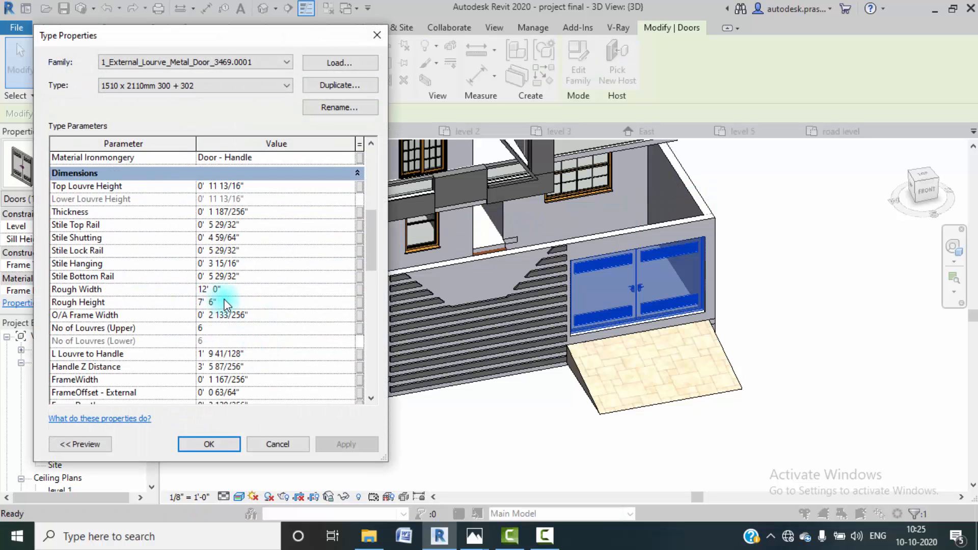
{"action": "left_click", "coordinate": [224, 302]}
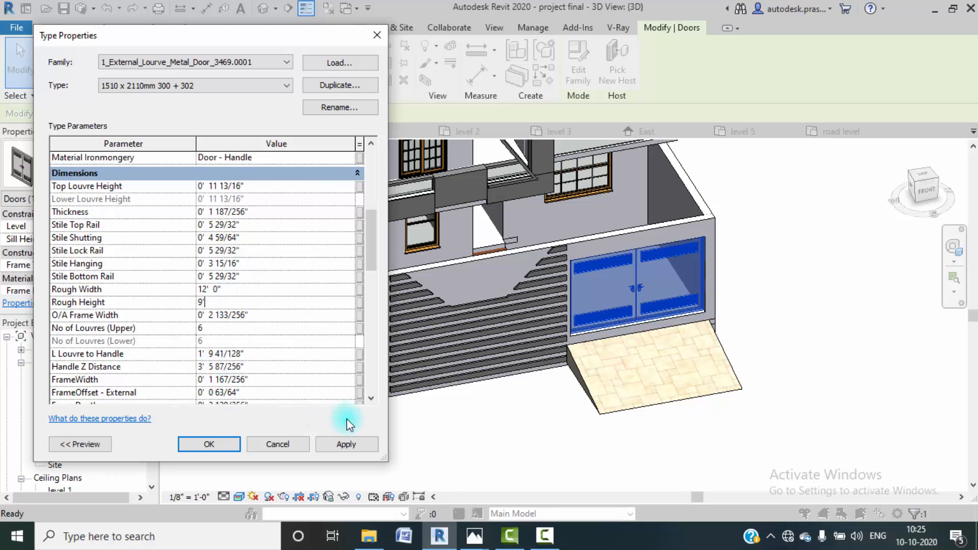
{"action": "left_click", "coordinate": [338, 443]}
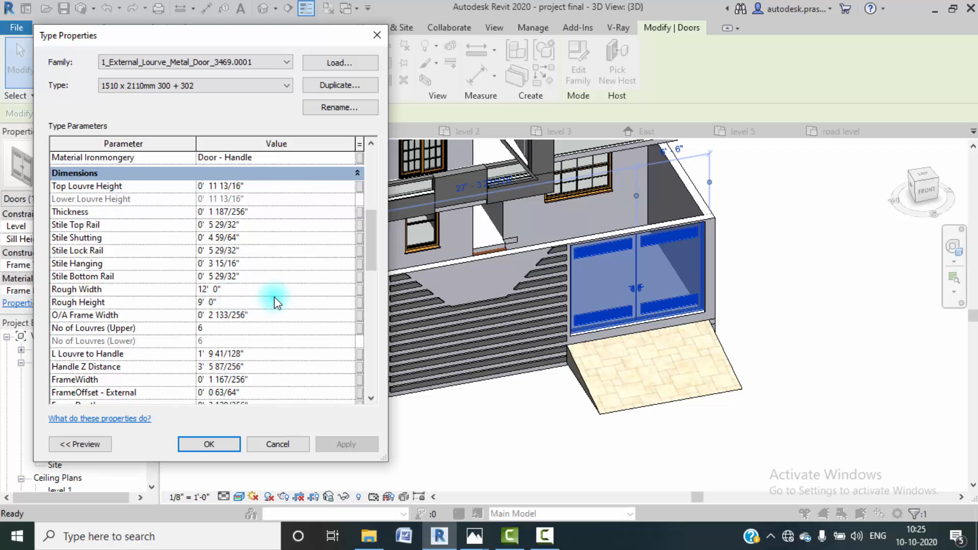
{"action": "type", "text": "9'"}
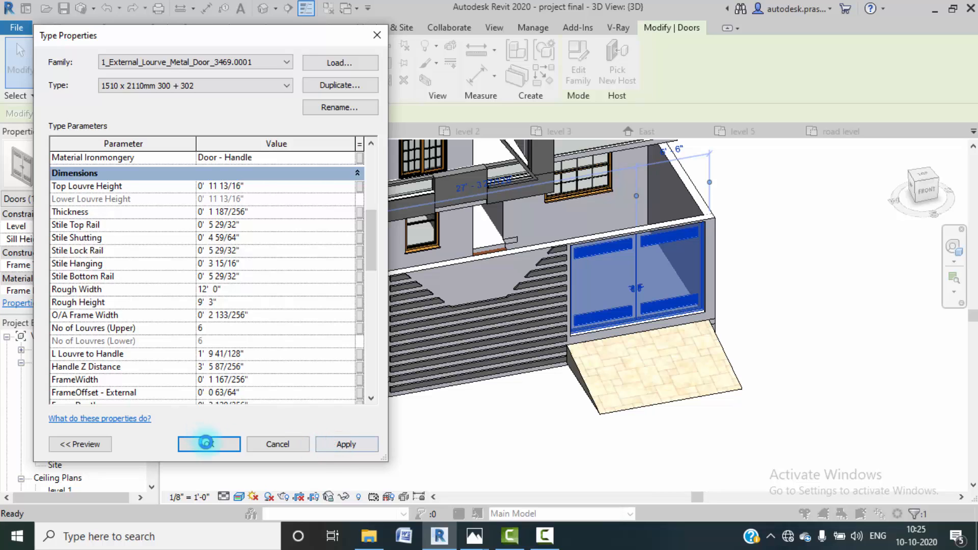
{"action": "left_click", "coordinate": [207, 442]}
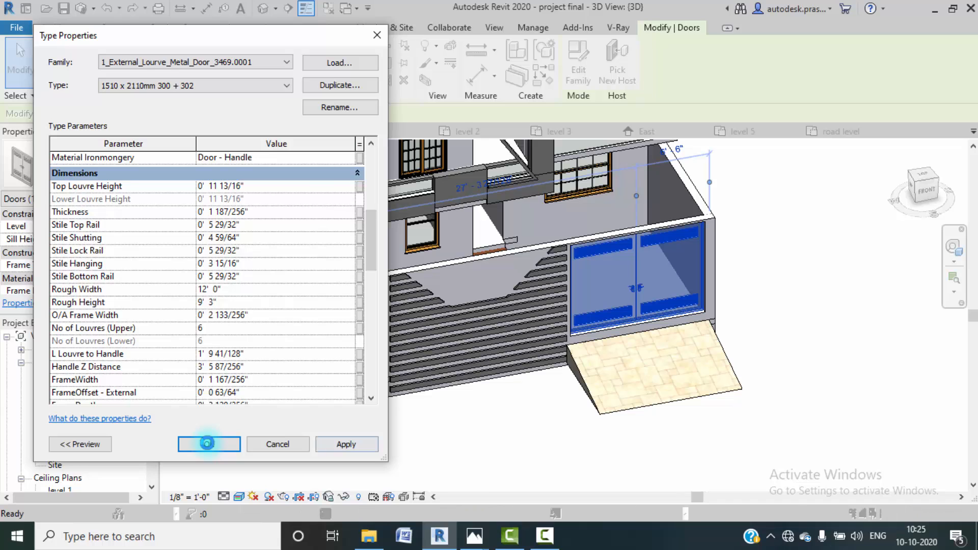
{"action": "left_click", "coordinate": [208, 444]}
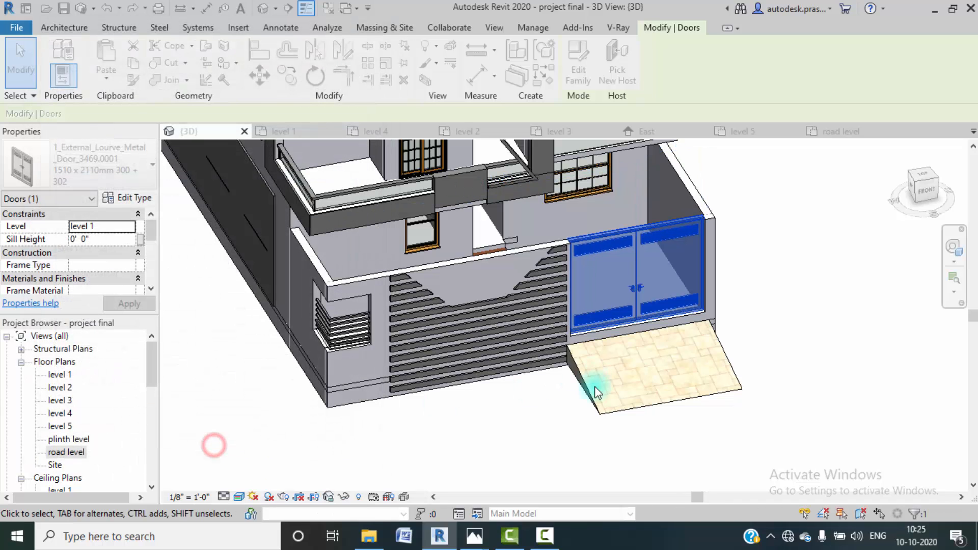
{"action": "left_click", "coordinate": [511, 453]}
- Set the Sill Height of the double door in the front boundary wall to -0' 3"
{"action": "scroll", "coordinate": [704, 335], "scroll_direction": "down", "scroll_amount": 1}
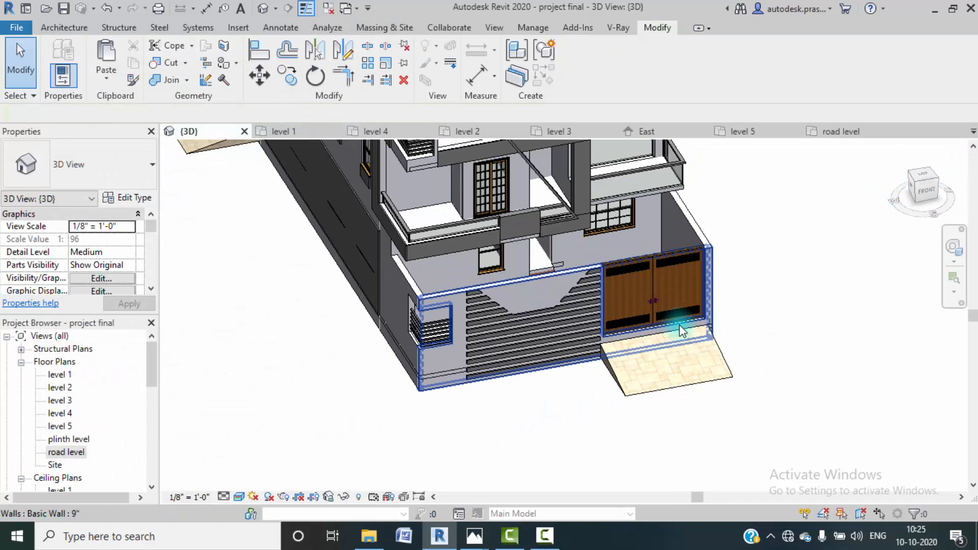
{"action": "left_click", "coordinate": [674, 311]}
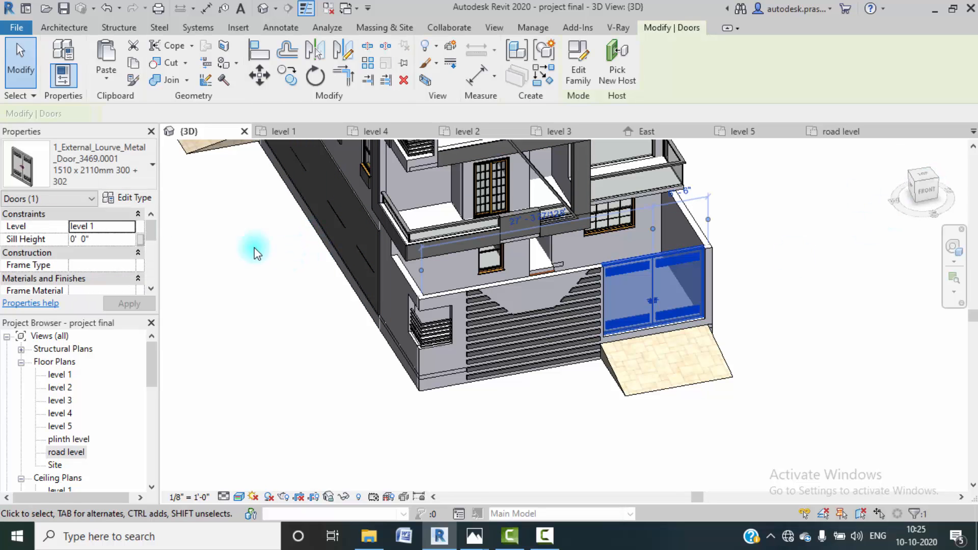
{"action": "left_click", "coordinate": [99, 240]}
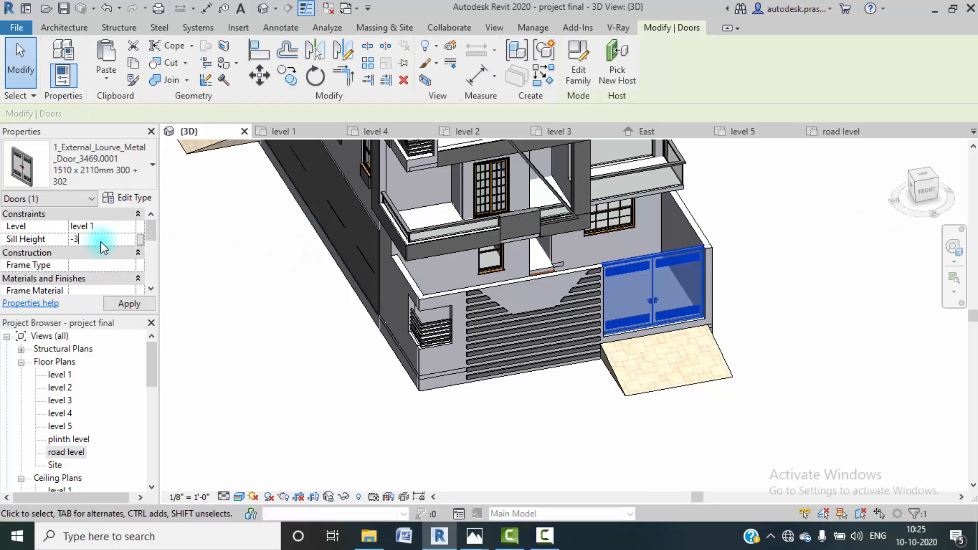
{"action": "left_click", "coordinate": [116, 304]}
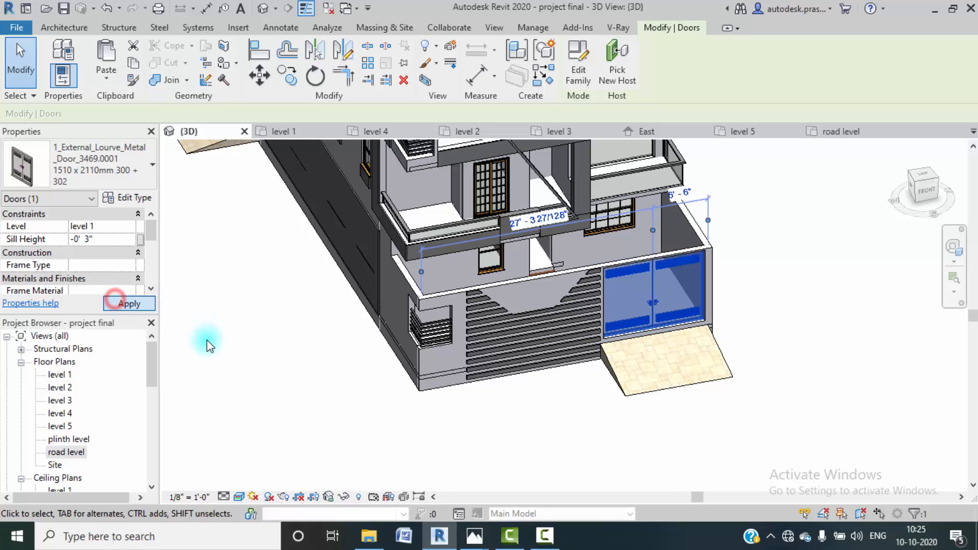
- Set the front double door's Sill Height to -0' 6" and deselect the door
{"action": "left_click", "coordinate": [104, 239]}
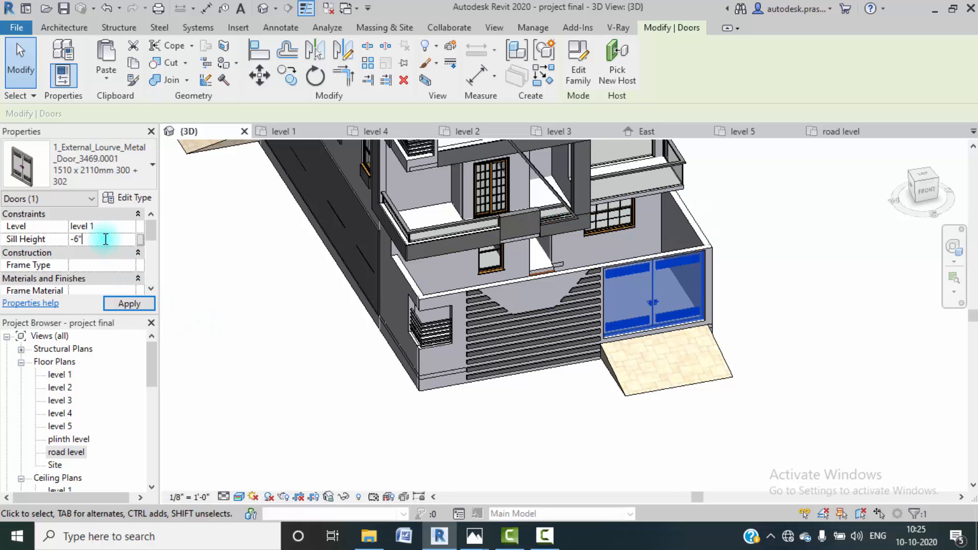
{"action": "left_click", "coordinate": [145, 303]}
{"action": "left_click", "coordinate": [276, 428]}
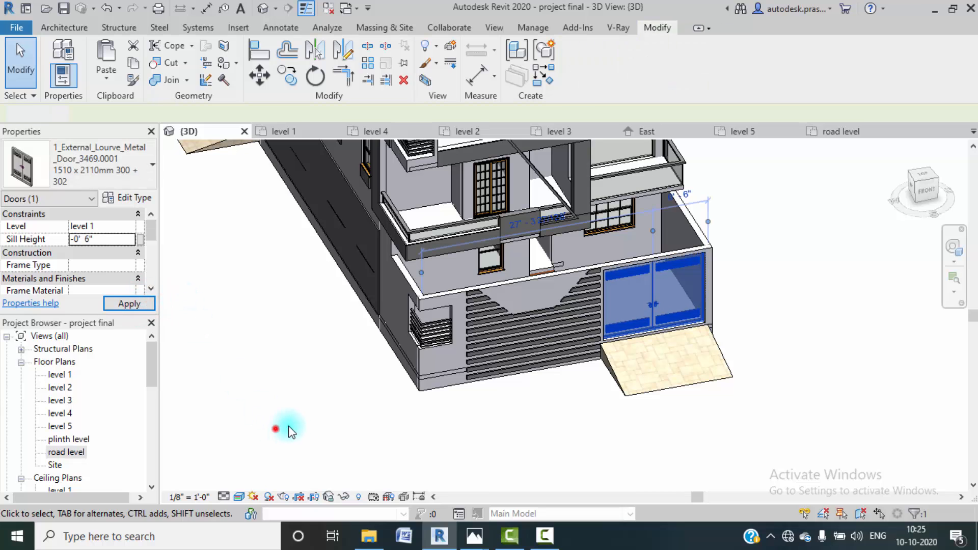
{"action": "scroll", "coordinate": [683, 267], "scroll_direction": "up", "scroll_amount": 2}
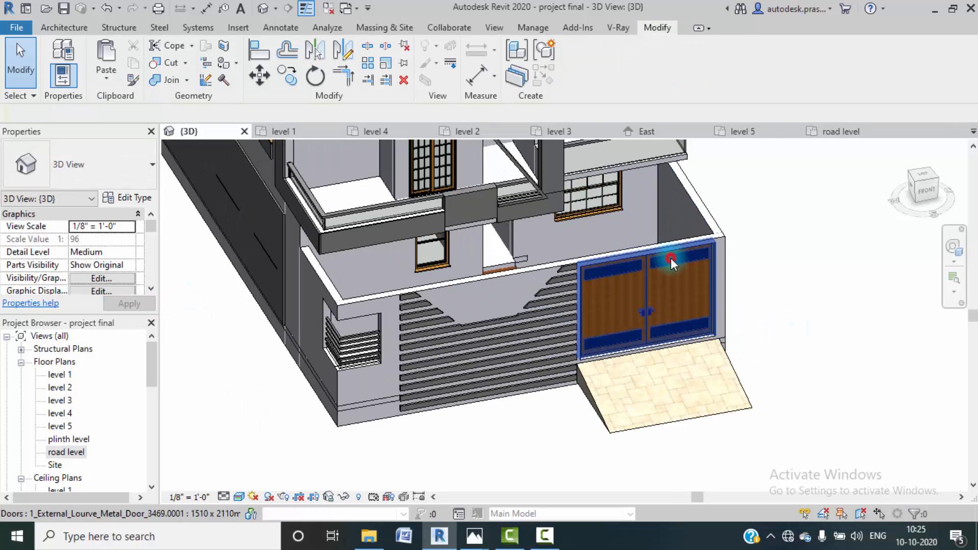
{"action": "left_click", "coordinate": [670, 258]}
{"action": "left_click", "coordinate": [129, 198]}
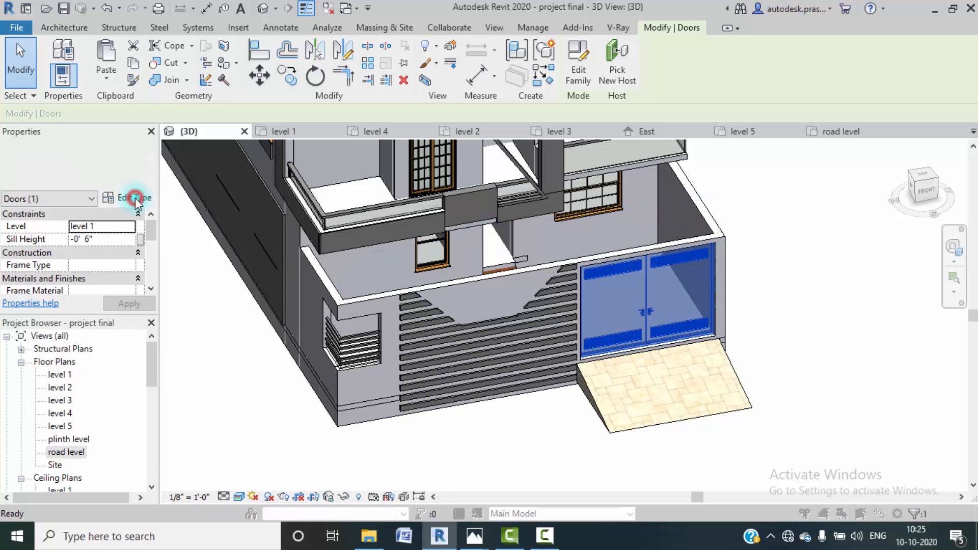
{"action": "scroll", "coordinate": [273, 295], "scroll_direction": "down", "scroll_amount": 5}
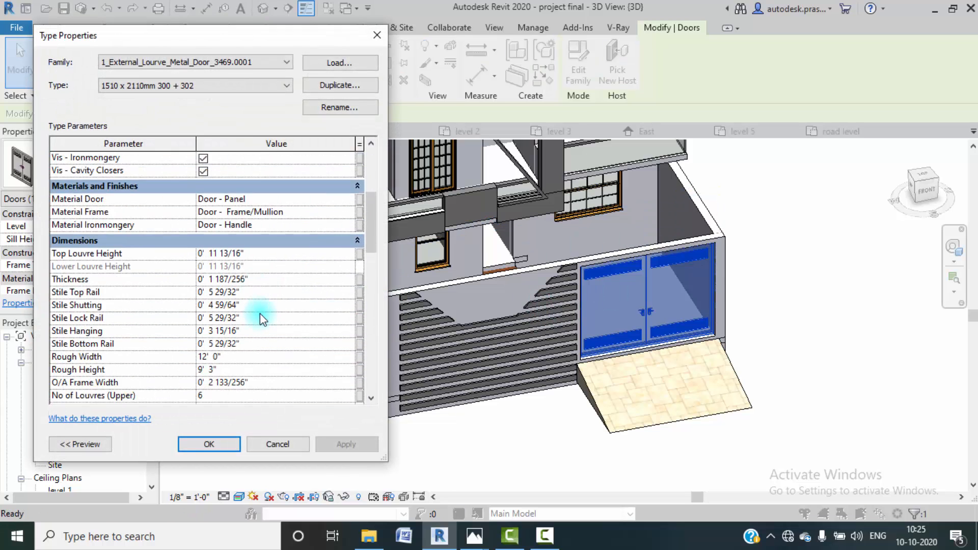
{"action": "left_click", "coordinate": [228, 346]}
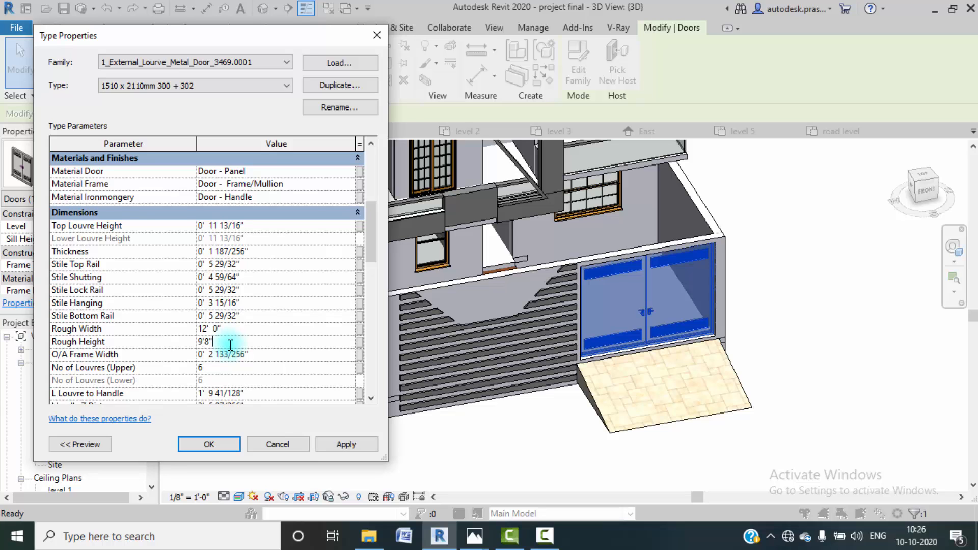
{"action": "left_click", "coordinate": [302, 446]}
{"action": "left_click", "coordinate": [332, 446]}
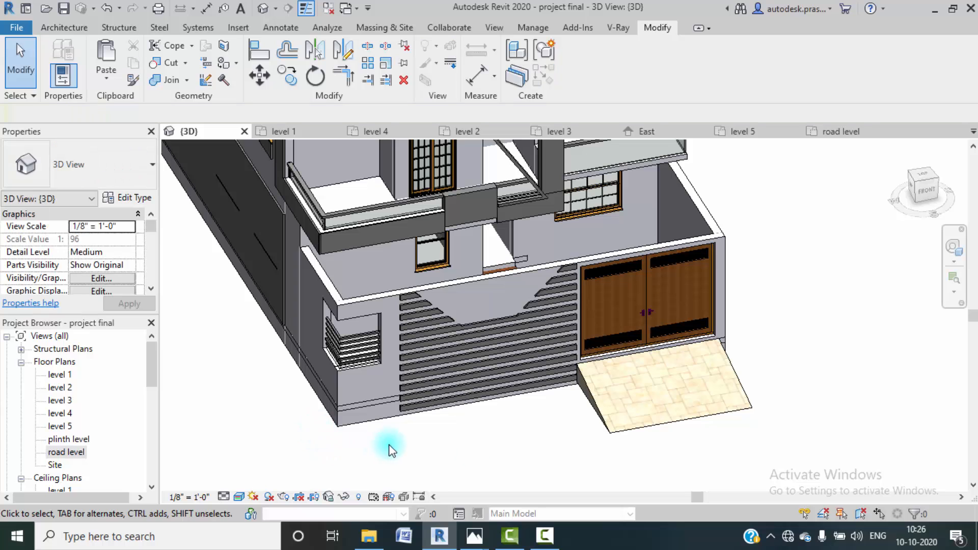
{"action": "left_click", "coordinate": [637, 305]}
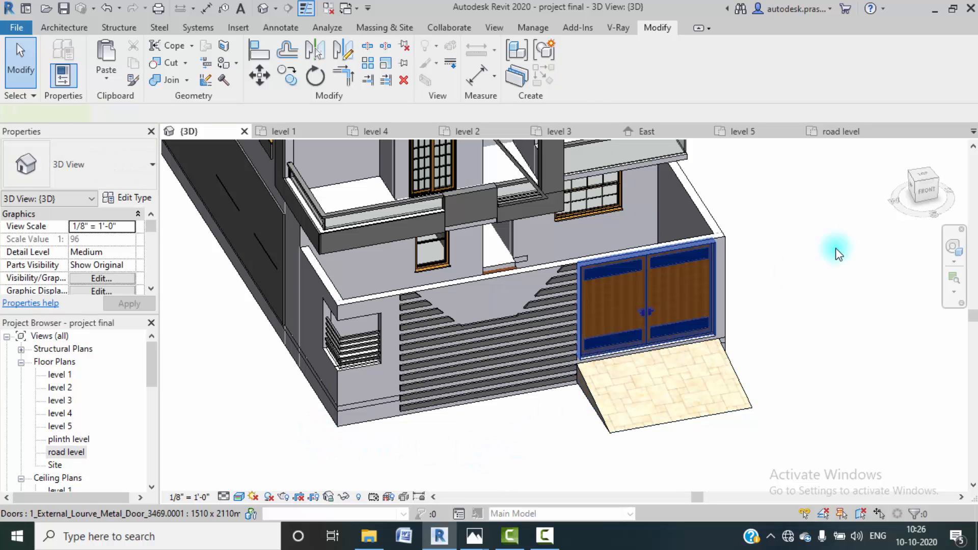
{"action": "left_click", "coordinate": [793, 283]}
{"action": "left_click", "coordinate": [718, 240]}
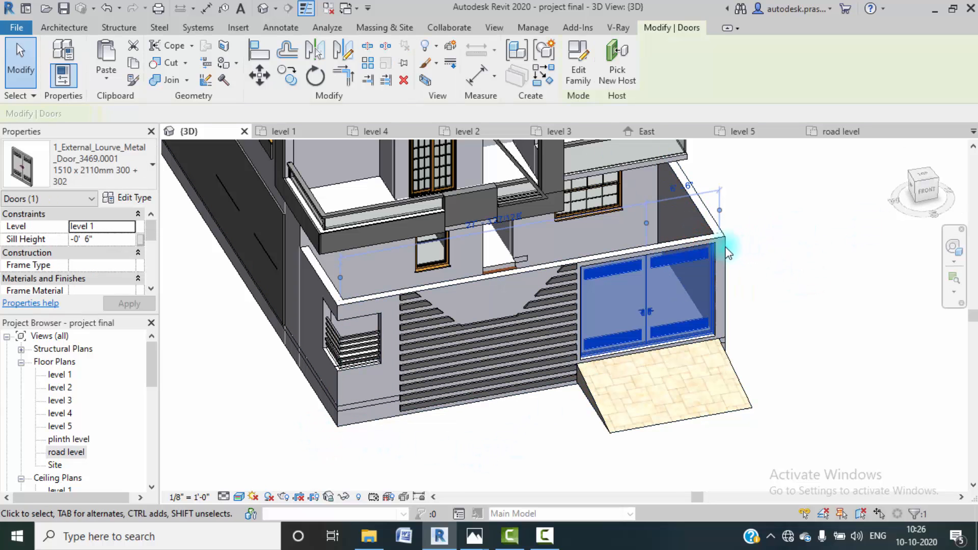
{"action": "left_click", "coordinate": [484, 282]}
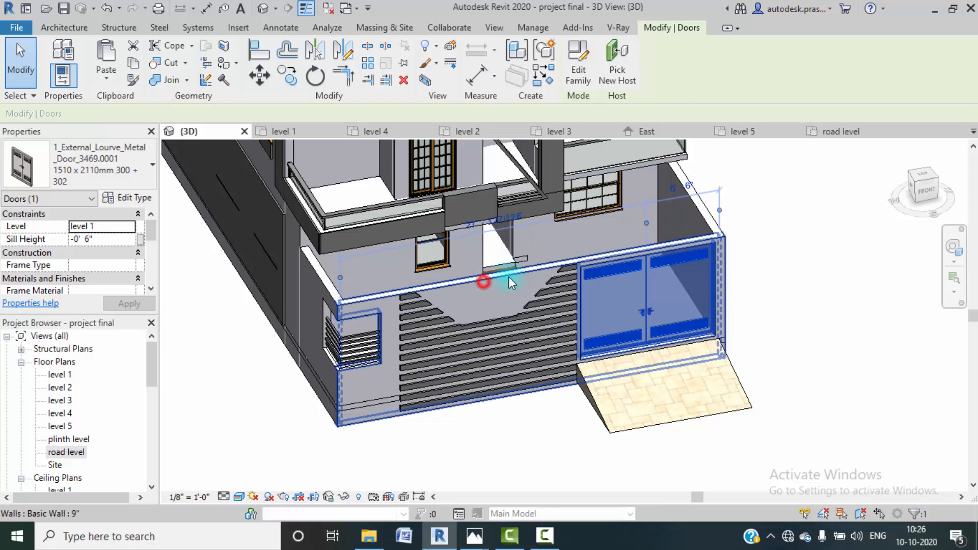
{"action": "left_click", "coordinate": [544, 536]}
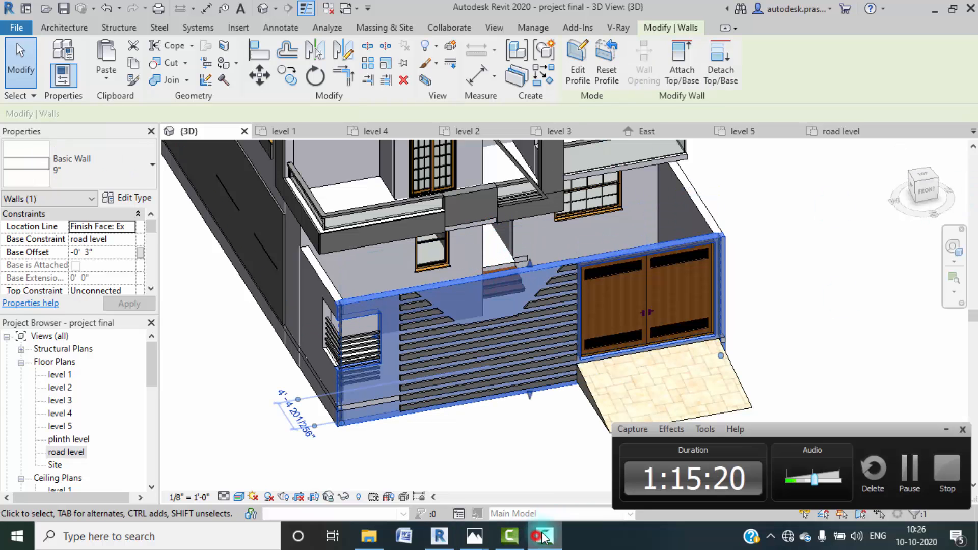
{"action": "left_click", "coordinate": [902, 466]}
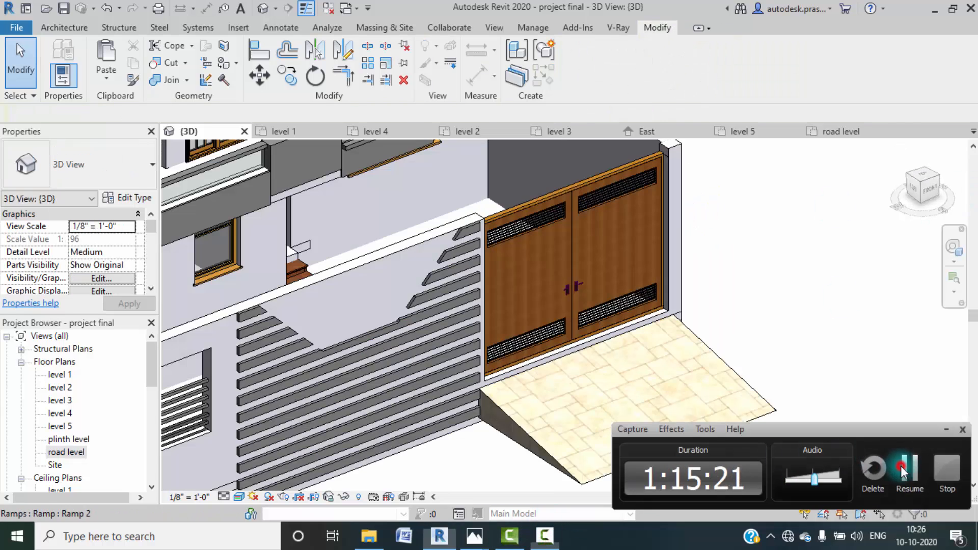
{"action": "left_click", "coordinate": [901, 466]}
{"action": "scroll", "coordinate": [652, 305], "scroll_direction": "down", "scroll_amount": 4}
{"action": "middle_click_drag", "start_coordinate": [734, 320], "coordinate": [741, 411]}
{"action": "scroll", "coordinate": [728, 353], "scroll_direction": "down", "scroll_amount": 2}
{"action": "middle_click_drag", "start_coordinate": [709, 373], "coordinate": [712, 443]}
{"action": "scroll", "coordinate": [711, 341], "scroll_direction": "down", "scroll_amount": 1}
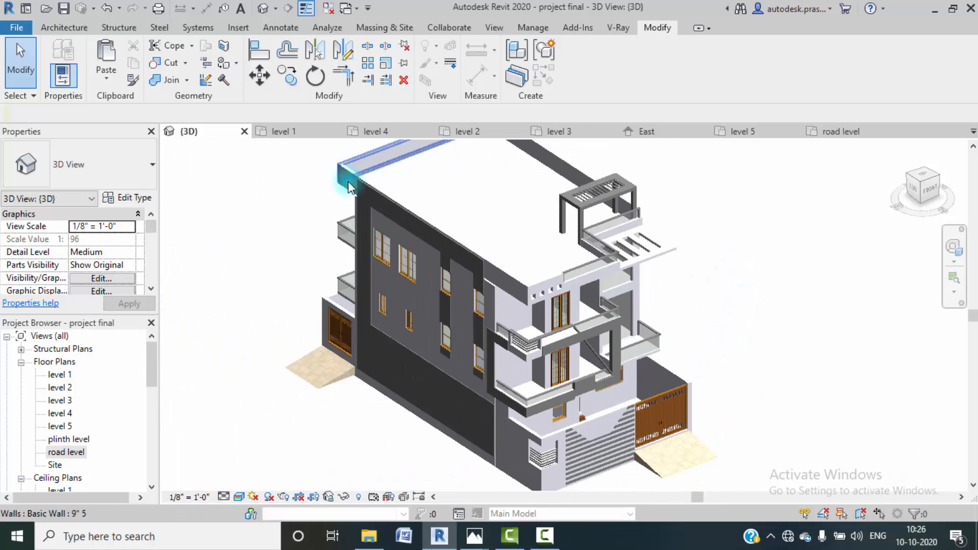
{"action": "scroll", "coordinate": [581, 412], "scroll_direction": "down", "scroll_amount": 2}
{"action": "middle_click_drag", "start_coordinate": [656, 400], "coordinate": [627, 386]}
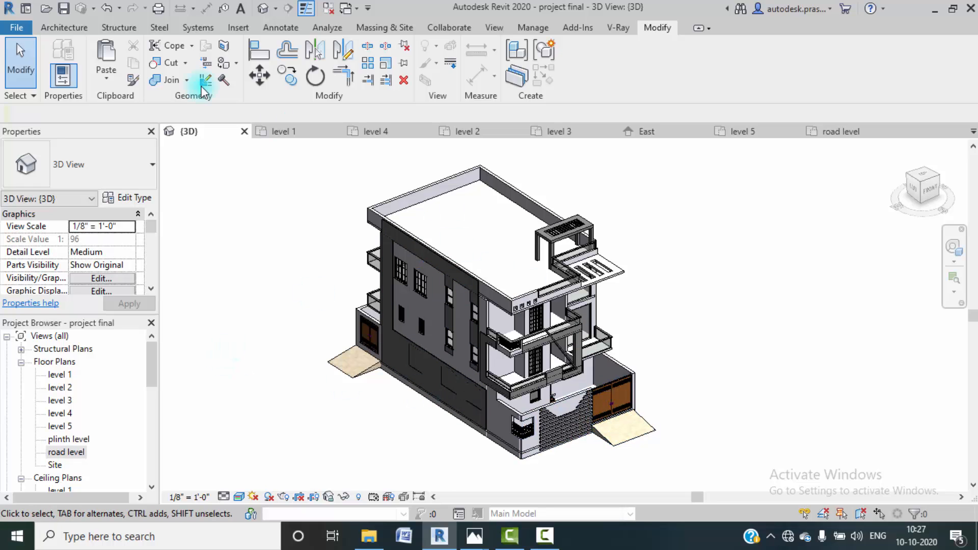
- Start a new toposurface, dismiss the topography visibility warning and switch to the Site floor plan with Place Point active
{"action": "left_click", "coordinate": [387, 28]}
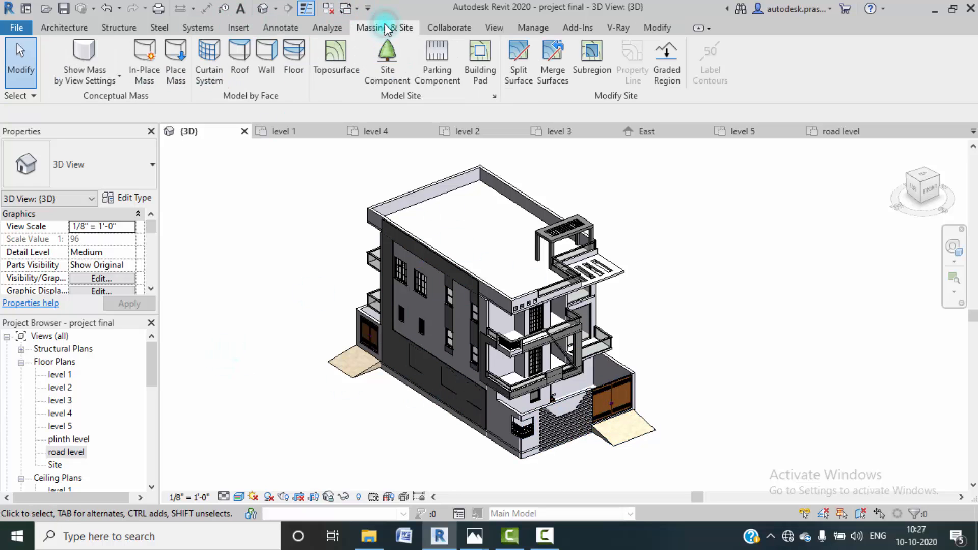
{"action": "left_click", "coordinate": [341, 73]}
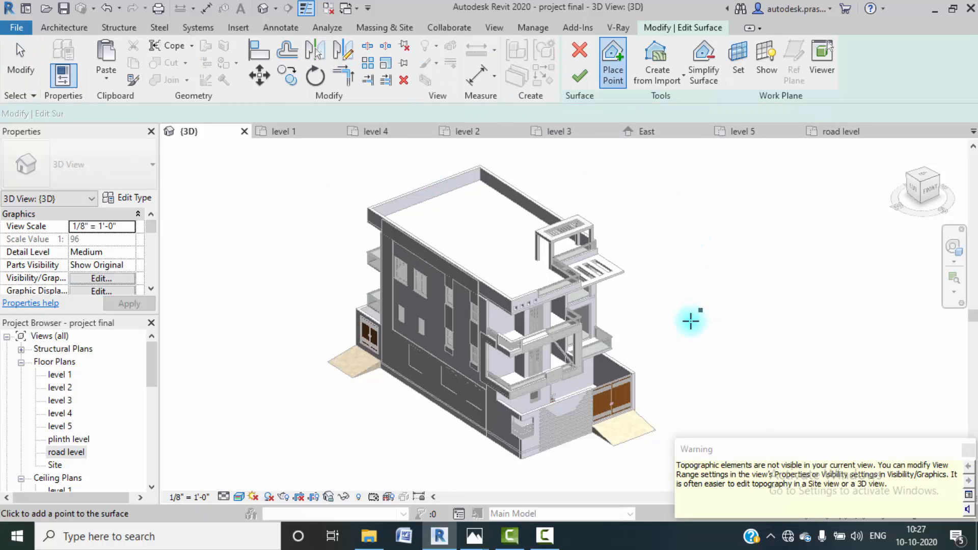
{"action": "key", "text": "Escape"}
{"action": "left_click", "coordinate": [968, 450]}
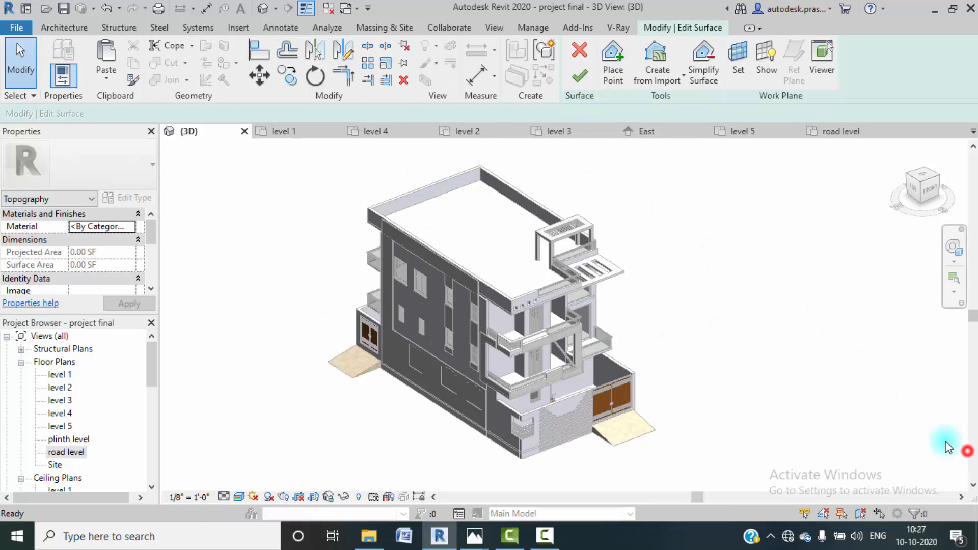
{"action": "double_click", "coordinate": [55, 464]}
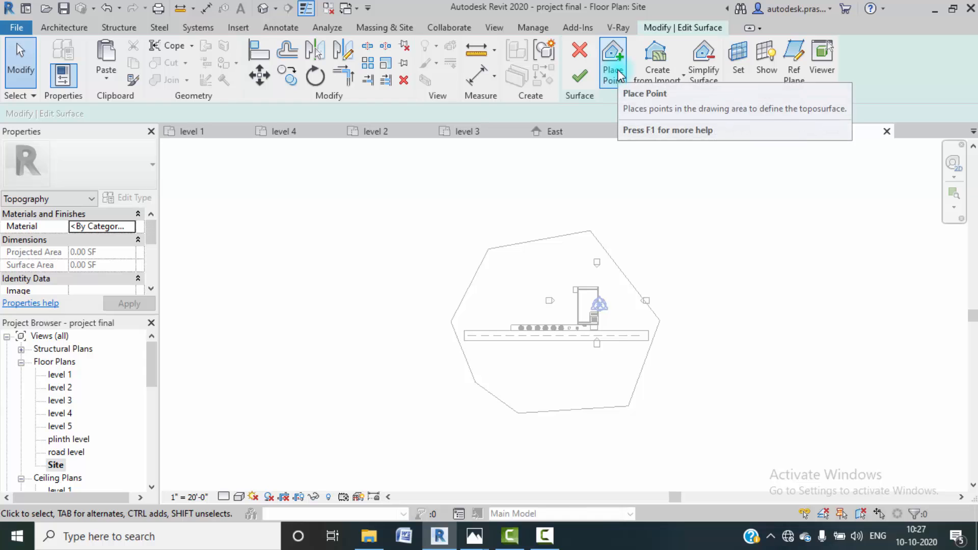
{"action": "left_click", "coordinate": [507, 535]}
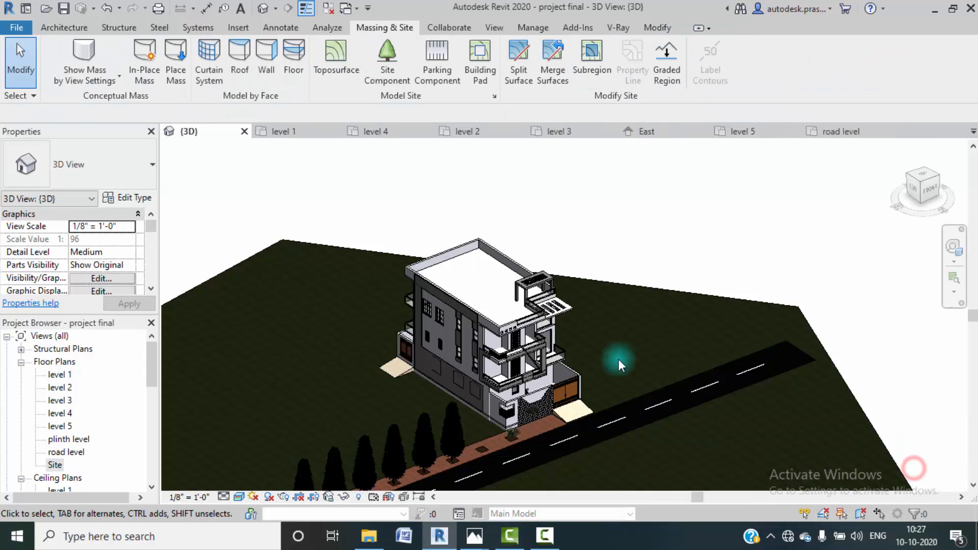
- Examine the house in 3D together with its terrain, road, paved footpath, trees and gate ramps
{"action": "scroll", "coordinate": [619, 359], "scroll_direction": "down", "scroll_amount": 4}
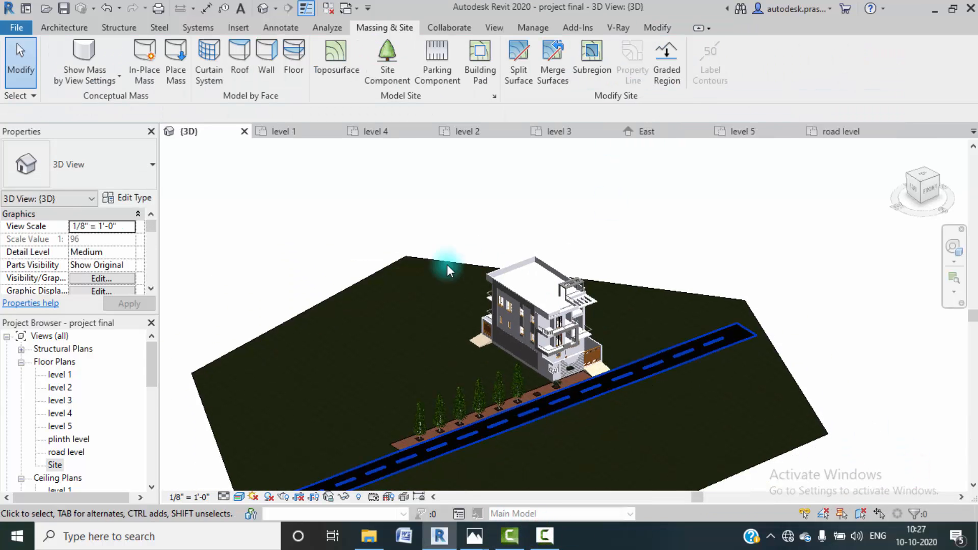
{"action": "scroll", "coordinate": [545, 399], "scroll_direction": "up", "scroll_amount": 6}
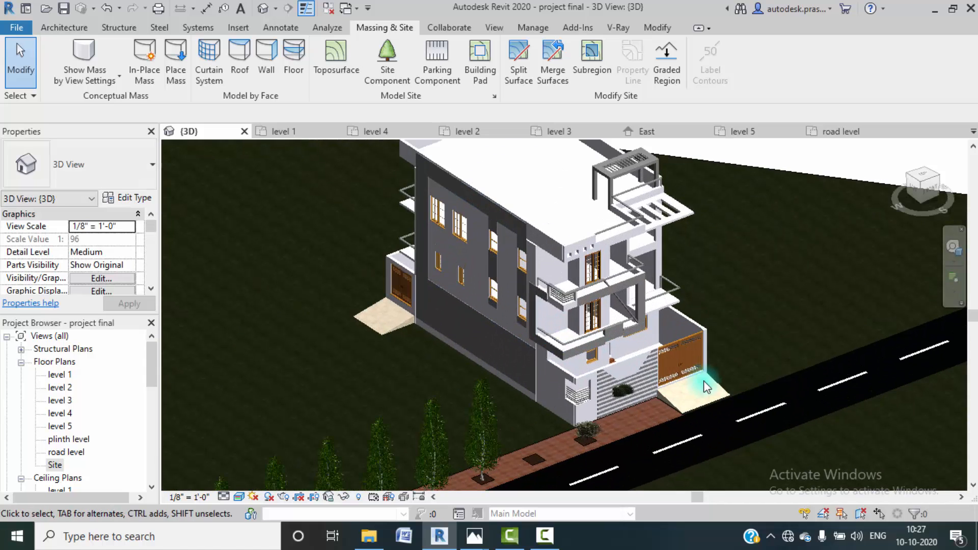
{"action": "middle_click_drag", "start_coordinate": [703, 382], "coordinate": [657, 451]}
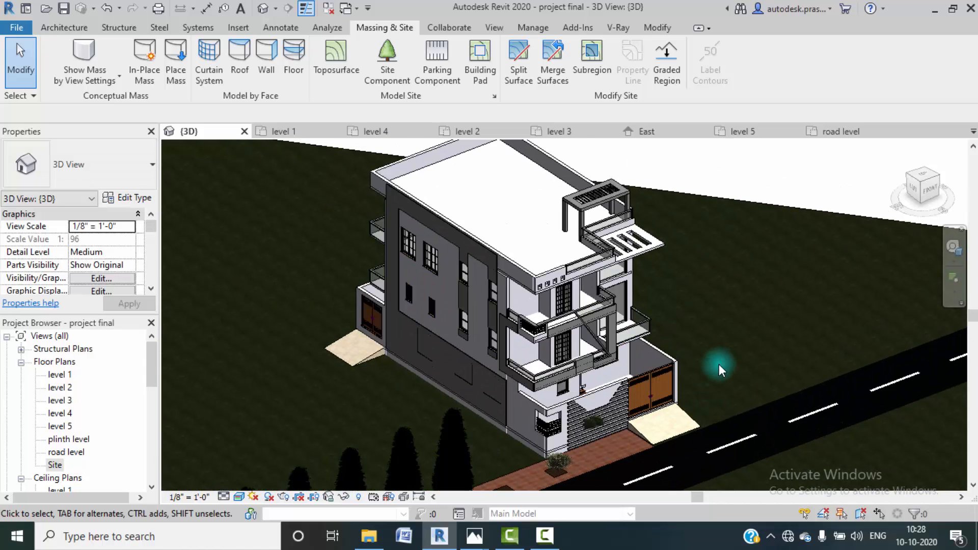
{"action": "scroll", "coordinate": [719, 364], "scroll_direction": "down", "scroll_amount": 2}
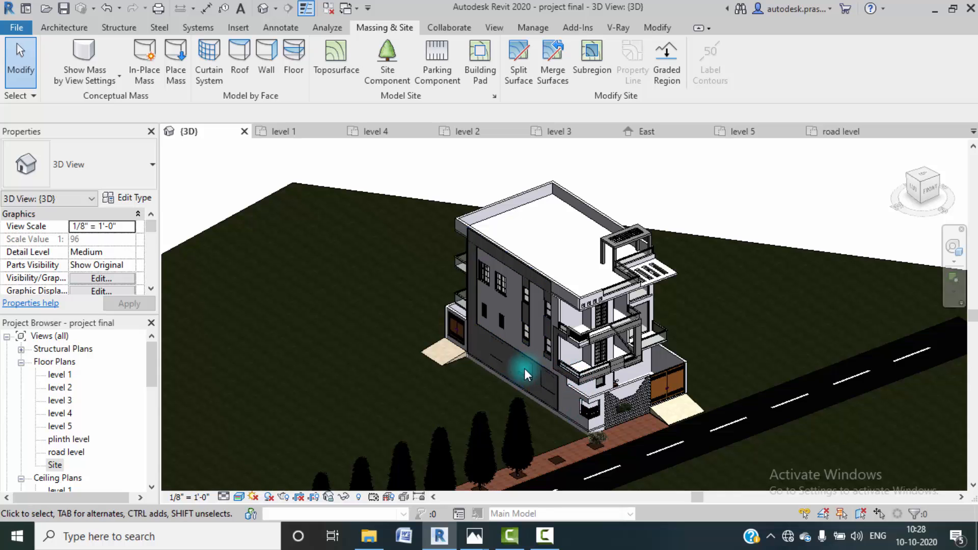
{"action": "middle_click_drag", "start_coordinate": [713, 422], "coordinate": [684, 448]}
{"action": "scroll", "coordinate": [827, 389], "scroll_direction": "down", "scroll_amount": 1}
{"action": "middle_click_drag", "start_coordinate": [799, 376], "coordinate": [745, 389]}
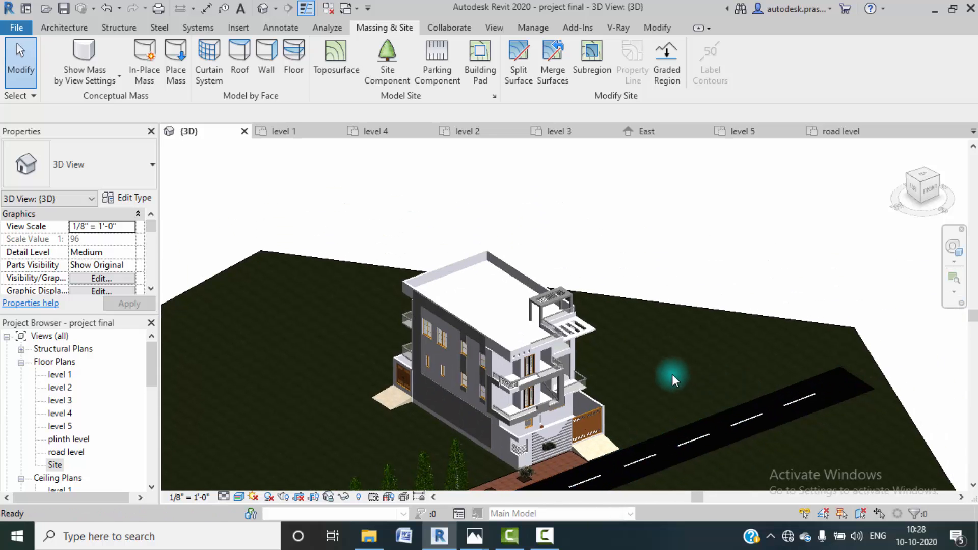
{"action": "scroll", "coordinate": [640, 390], "scroll_direction": "up", "scroll_amount": 2}
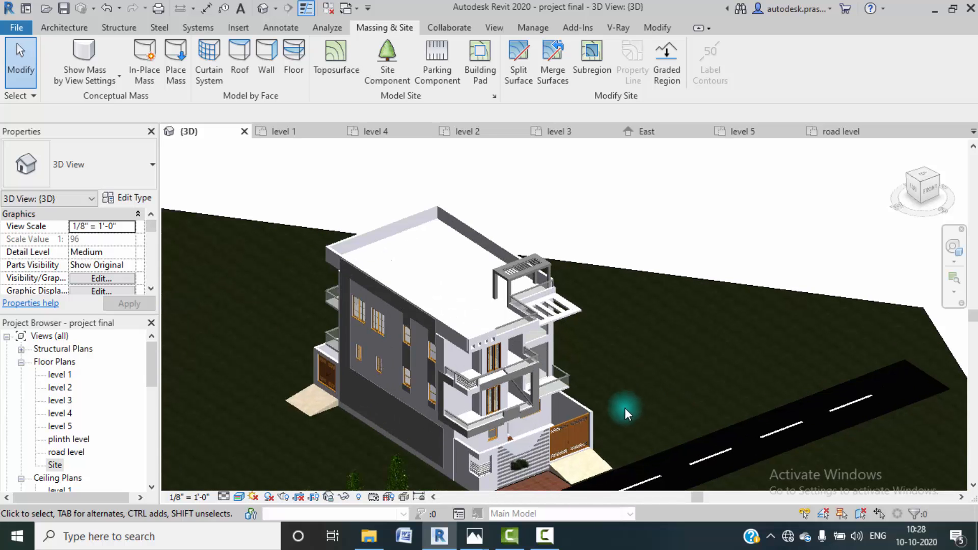
{"action": "middle_click_drag", "start_coordinate": [625, 408], "coordinate": [612, 432]}
{"action": "scroll", "coordinate": [619, 354], "scroll_direction": "up", "scroll_amount": 2}
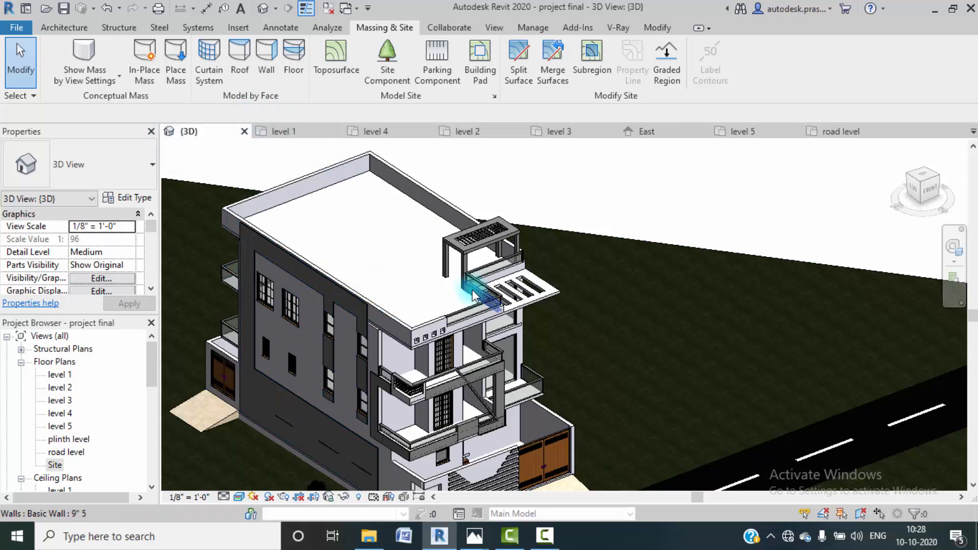
- Edit the in-place trim model at the front balconies and assign the "wooden" material to its long extrusion with the diagonal member
{"action": "scroll", "coordinate": [431, 395], "scroll_direction": "up", "scroll_amount": 6}
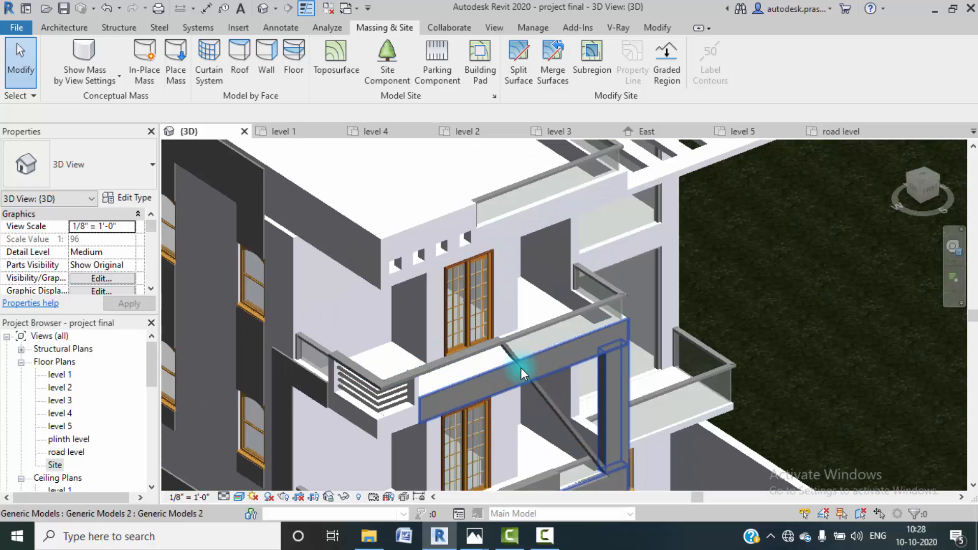
{"action": "left_click", "coordinate": [512, 355]}
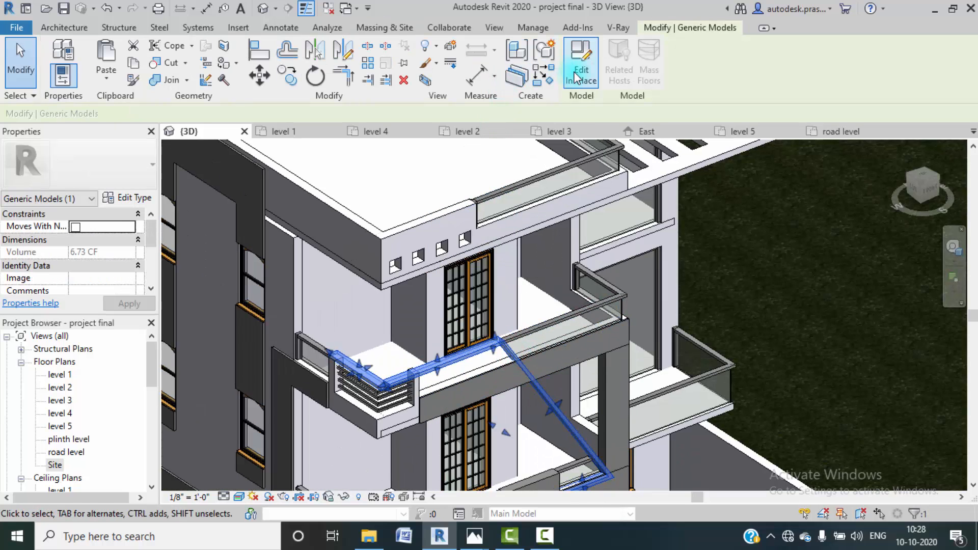
{"action": "left_click", "coordinate": [510, 355]}
{"action": "scroll", "coordinate": [108, 265], "scroll_direction": "down", "scroll_amount": 3}
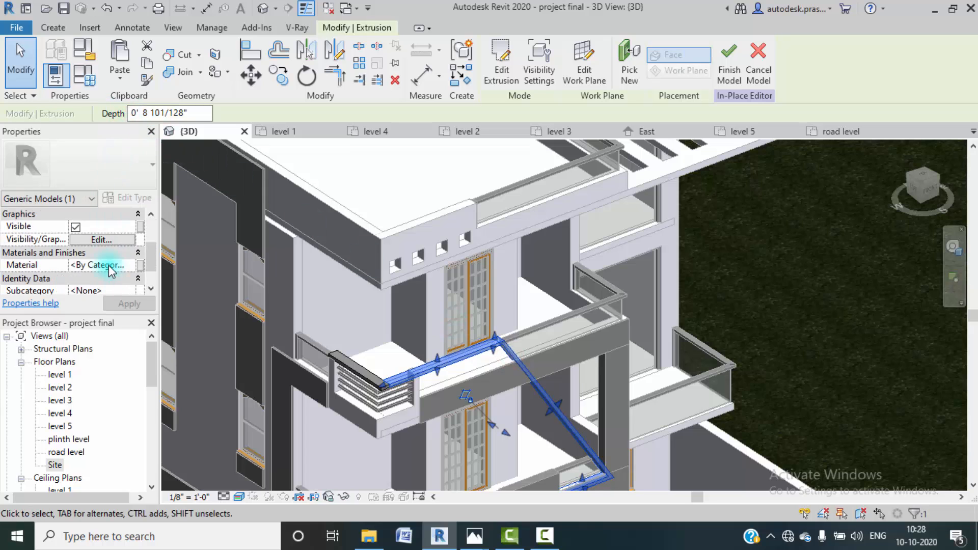
{"action": "left_click", "coordinate": [130, 227]}
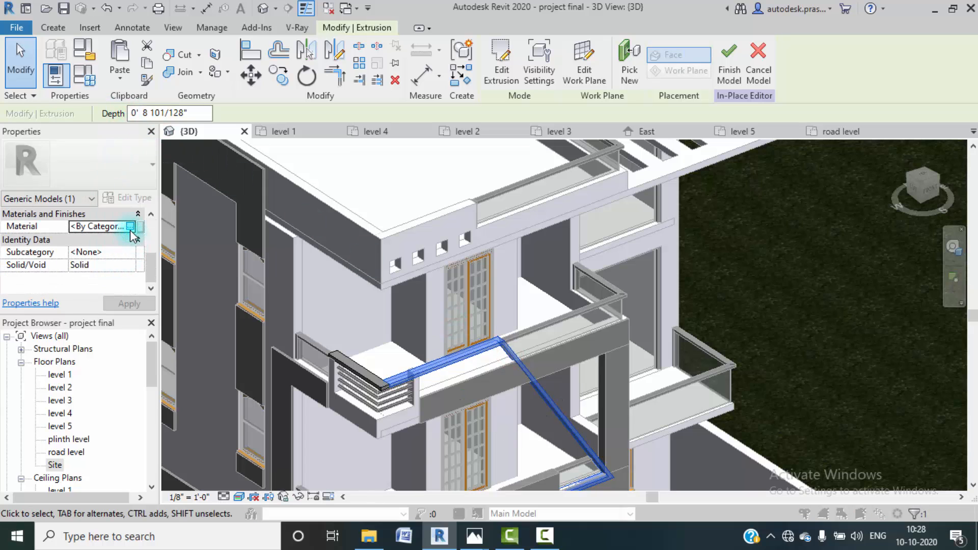
{"action": "left_click", "coordinate": [130, 226]}
{"action": "scroll", "coordinate": [148, 372], "scroll_direction": "down", "scroll_amount": 2}
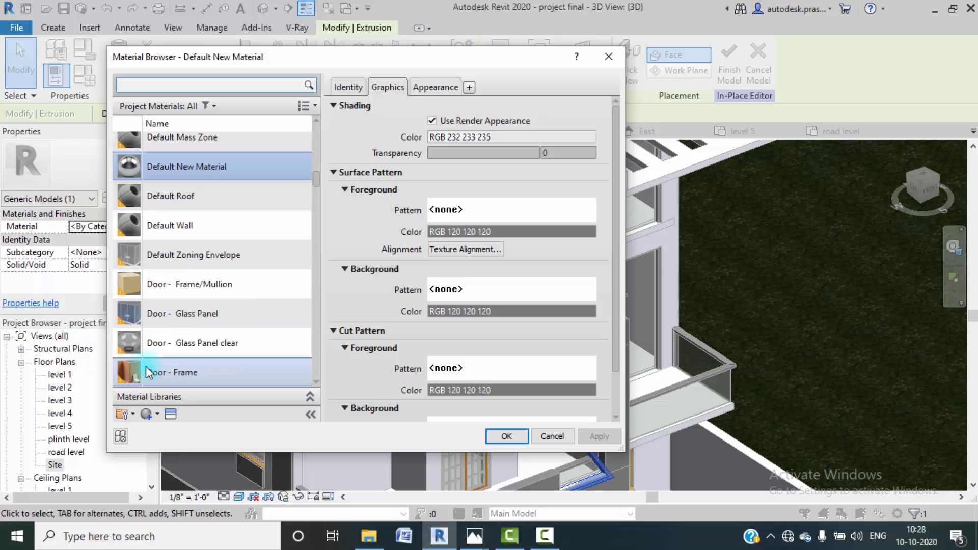
{"action": "scroll", "coordinate": [149, 370], "scroll_direction": "down", "scroll_amount": 1}
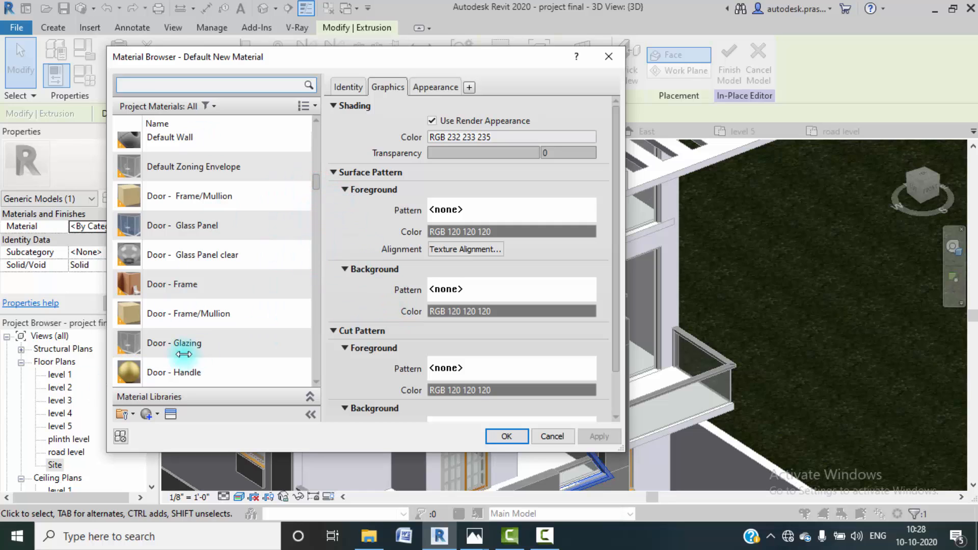
{"action": "left_click", "coordinate": [545, 536]}
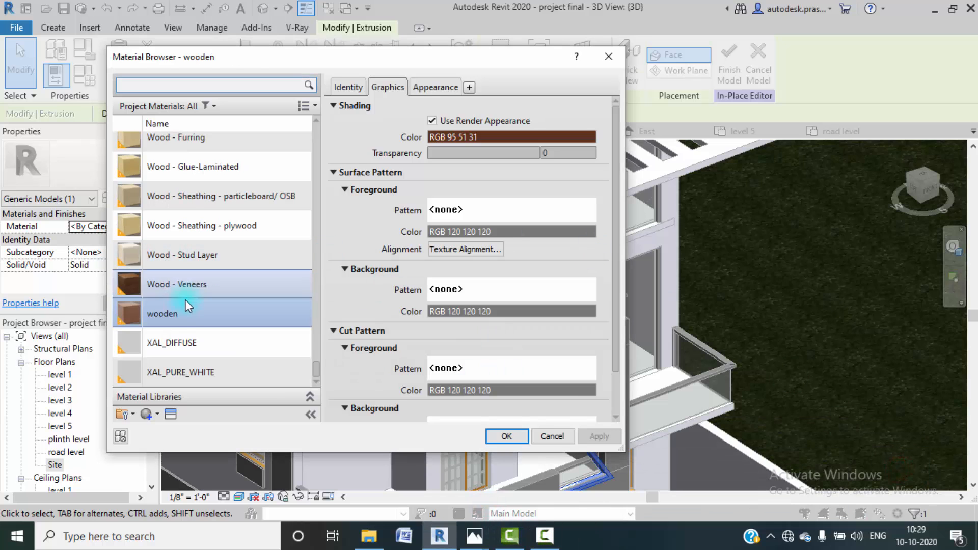
{"action": "left_click", "coordinate": [503, 436]}
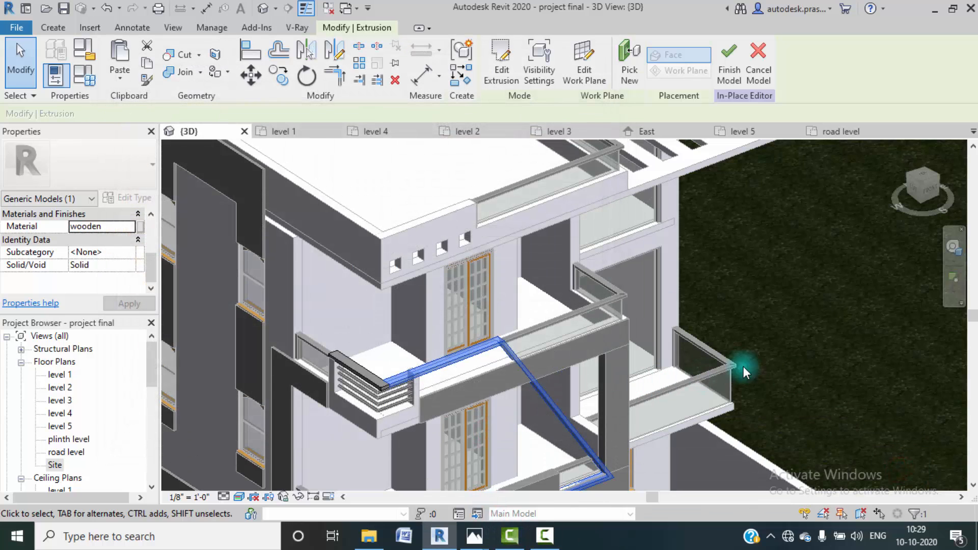
{"action": "left_click", "coordinate": [791, 297]}
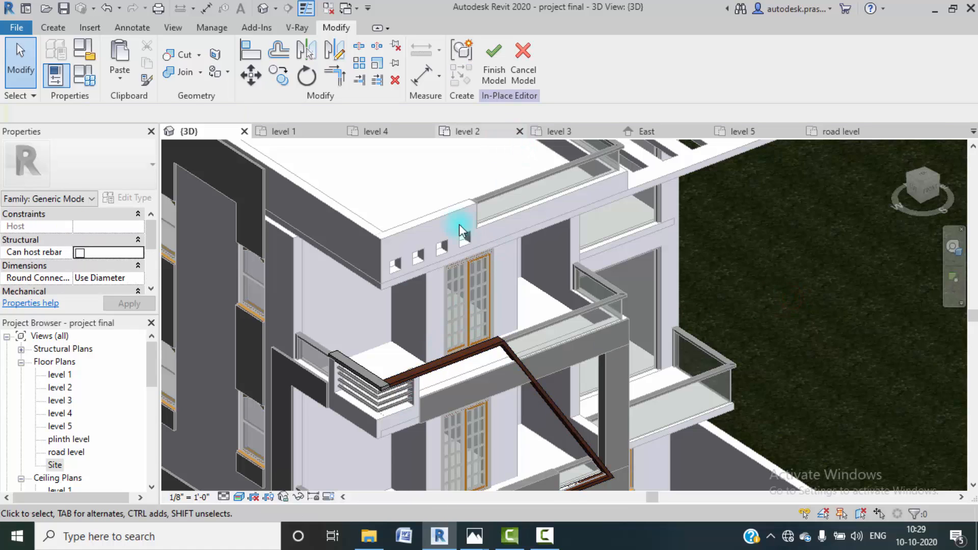
- Assign the "wooden" material to the short trim extrusion above the balcony's louvred corner and finish the in-place model
{"action": "left_click", "coordinate": [356, 371]}
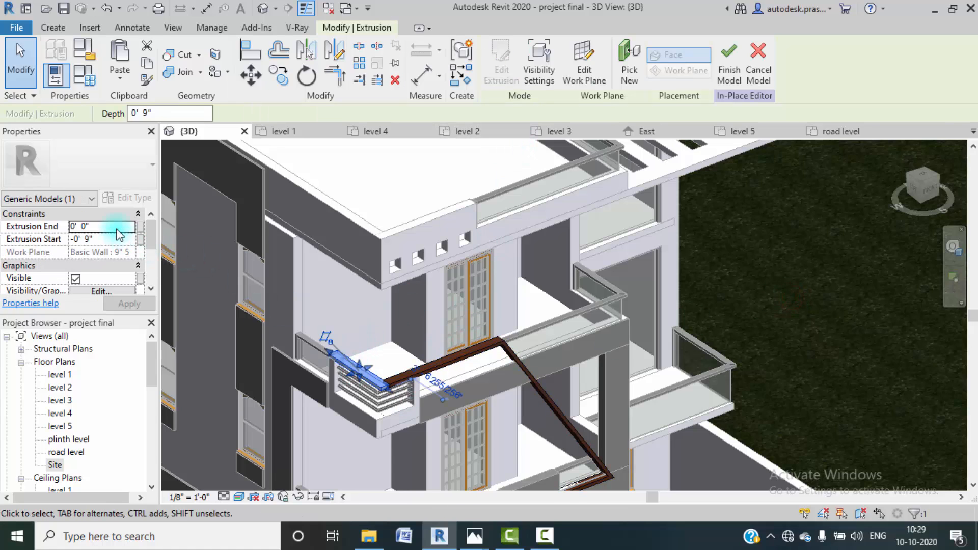
{"action": "scroll", "coordinate": [114, 275], "scroll_direction": "down", "scroll_amount": 1}
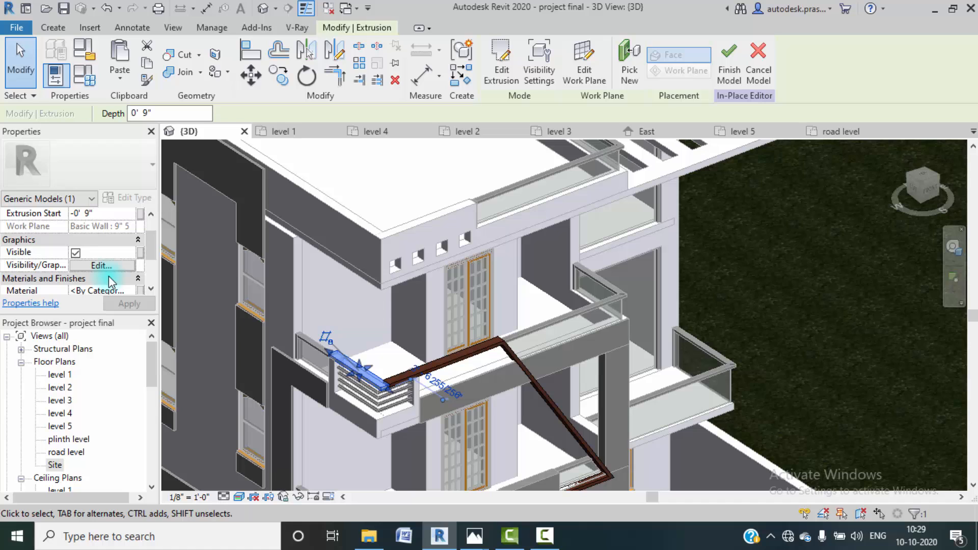
{"action": "scroll", "coordinate": [129, 294], "scroll_direction": "down", "scroll_amount": 1}
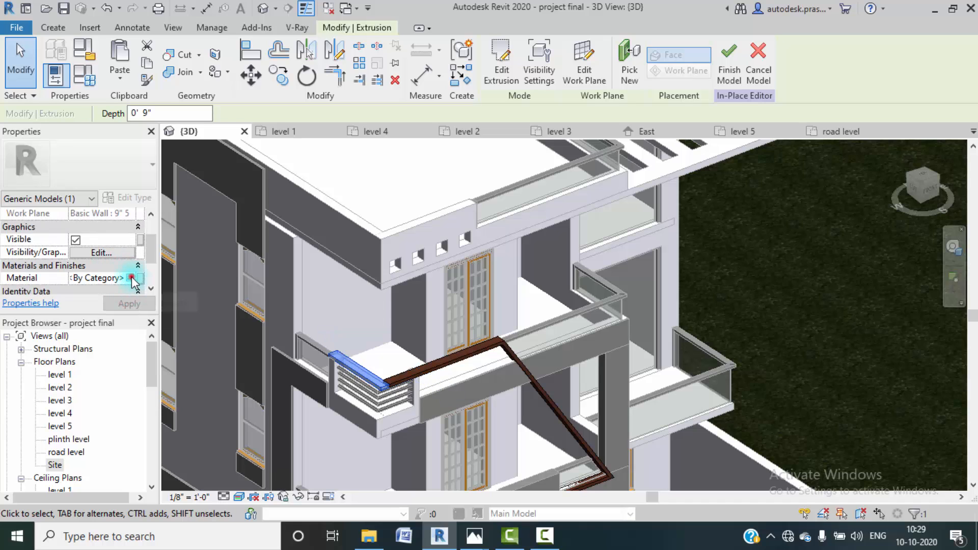
{"action": "left_click", "coordinate": [127, 278]}
{"action": "left_click", "coordinate": [132, 278]}
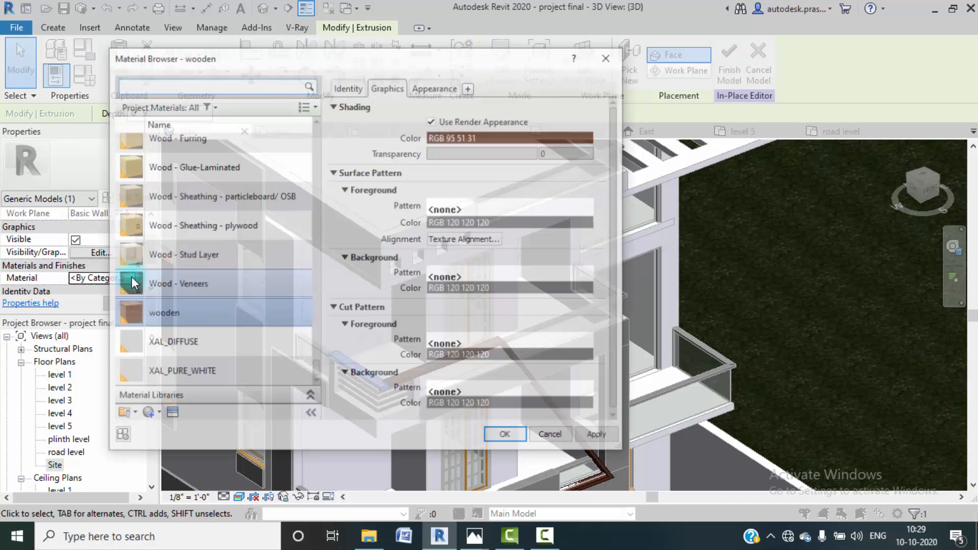
{"action": "left_click", "coordinate": [496, 436]}
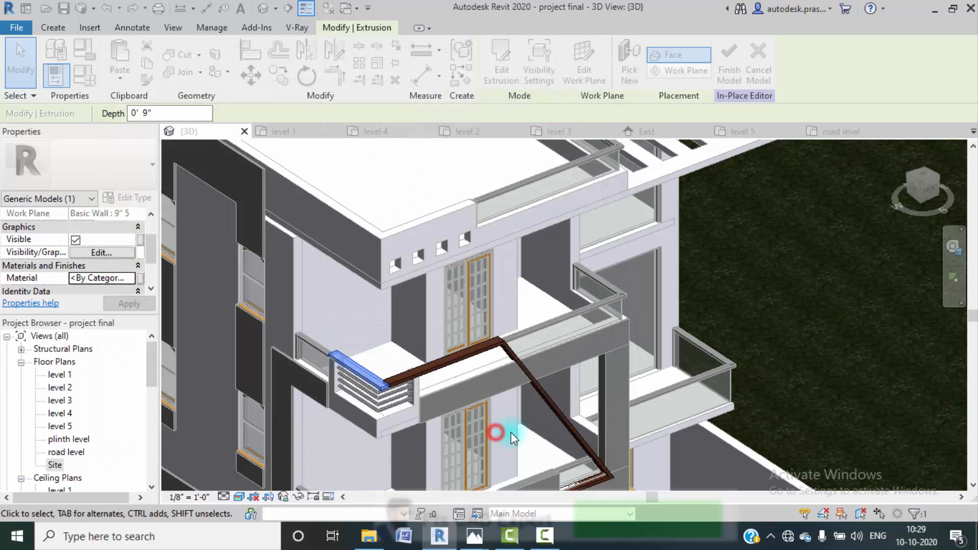
{"action": "left_click", "coordinate": [746, 299]}
{"action": "scroll", "coordinate": [798, 278], "scroll_direction": "up", "scroll_amount": 3}
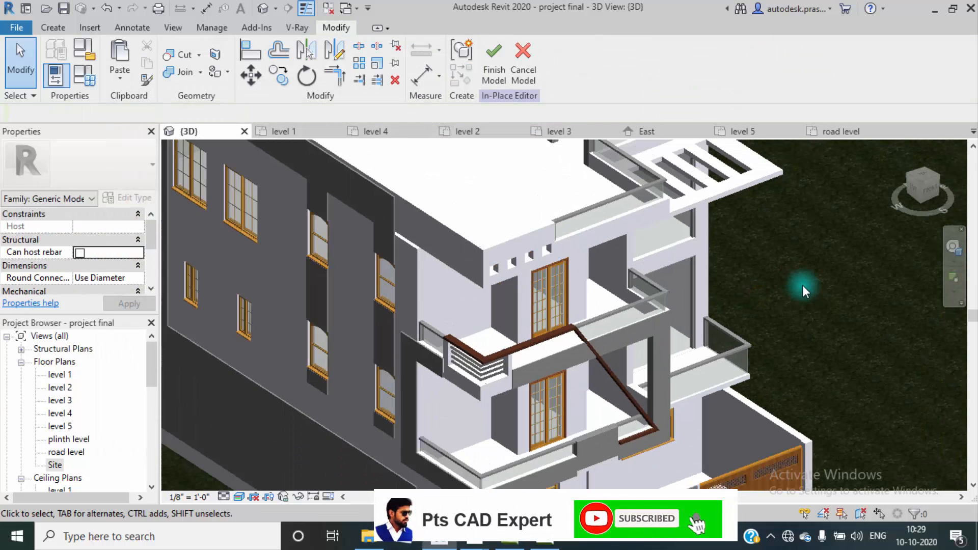
{"action": "left_click", "coordinate": [495, 72]}
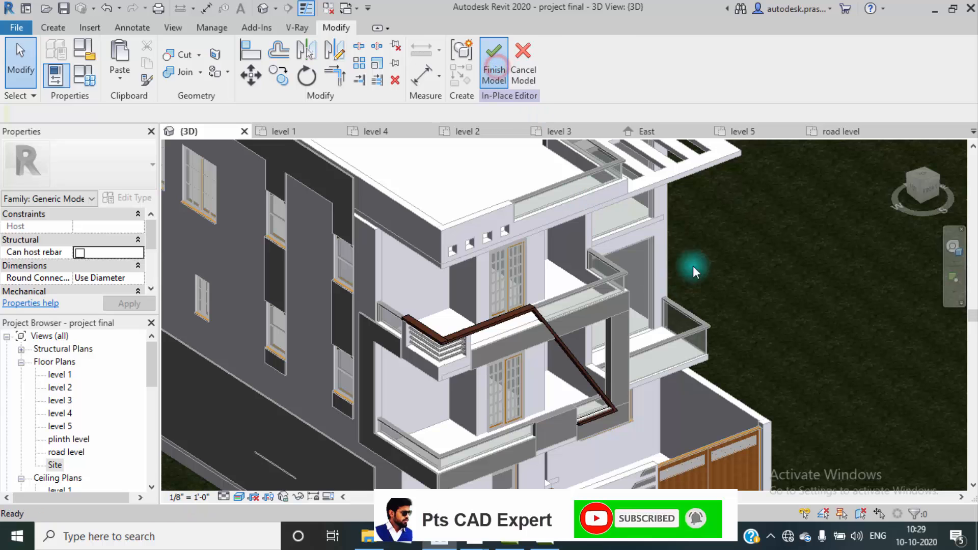
- Examine the wooden balcony trim, side facade, roof and front gate of the house in 3D
{"action": "scroll", "coordinate": [667, 339], "scroll_direction": "down", "scroll_amount": 2}
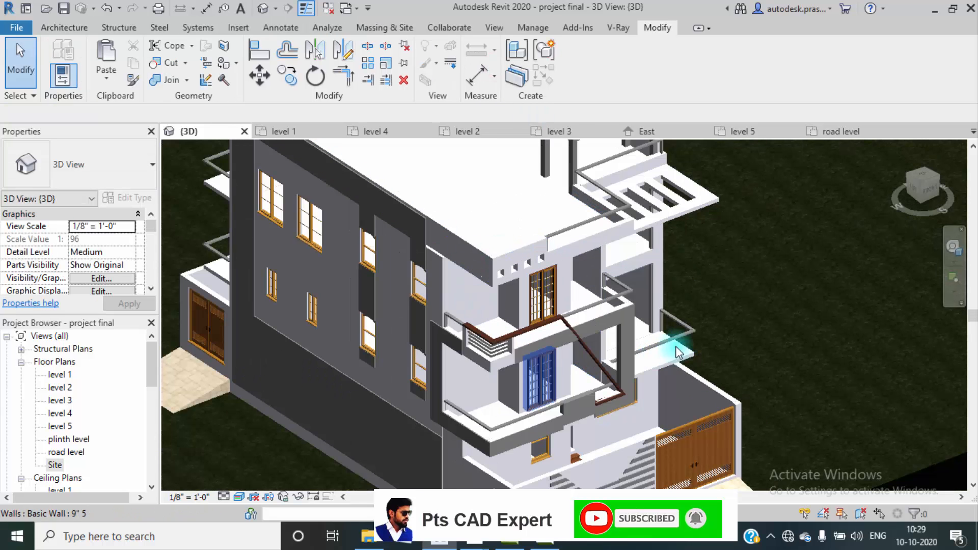
{"action": "middle_click_drag", "start_coordinate": [684, 337], "coordinate": [666, 343]}
{"action": "scroll", "coordinate": [663, 338], "scroll_direction": "down", "scroll_amount": 1}
{"action": "scroll", "coordinate": [663, 338], "scroll_direction": "down", "scroll_amount": 2}
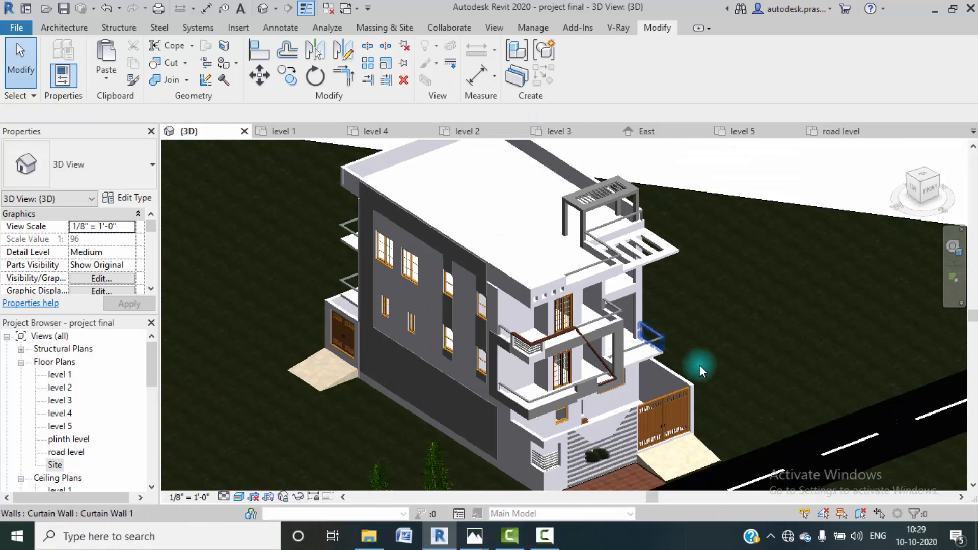
{"action": "scroll", "coordinate": [699, 366], "scroll_direction": "down", "scroll_amount": 1}
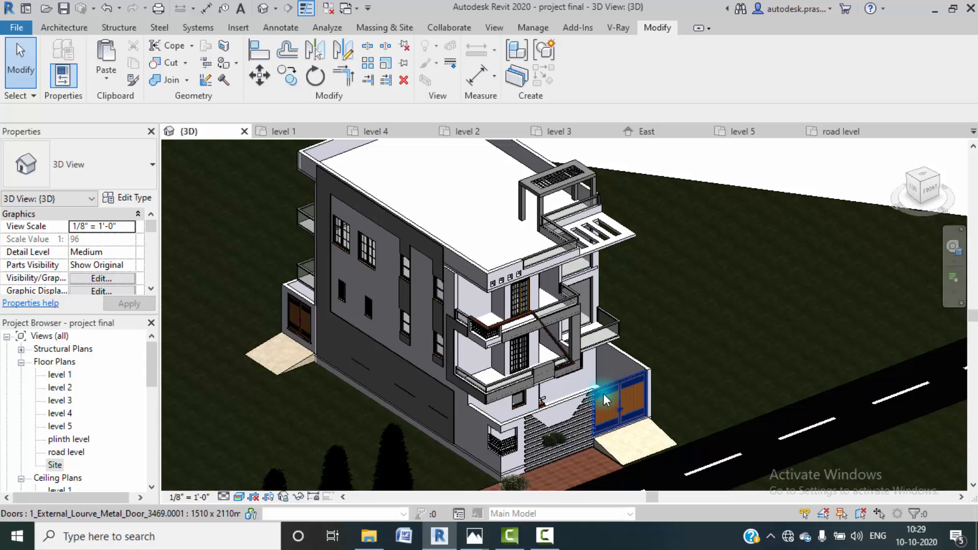
{"action": "scroll", "coordinate": [267, 274], "scroll_direction": "up", "scroll_amount": 2}
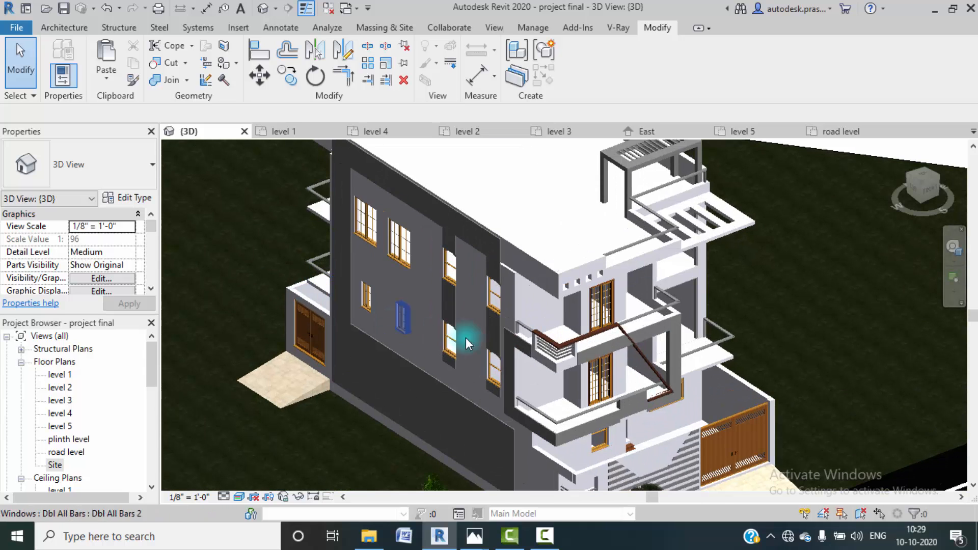
{"action": "middle_click_drag", "start_coordinate": [338, 313], "coordinate": [350, 337]}
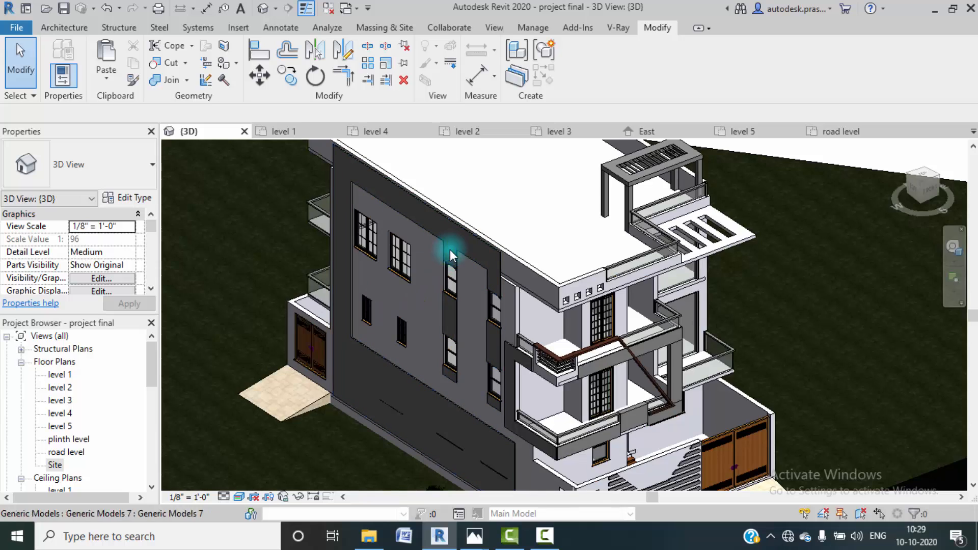
{"action": "middle_click_drag", "start_coordinate": [452, 249], "coordinate": [444, 295]}
{"action": "scroll", "coordinate": [316, 183], "scroll_direction": "up", "scroll_amount": 1}
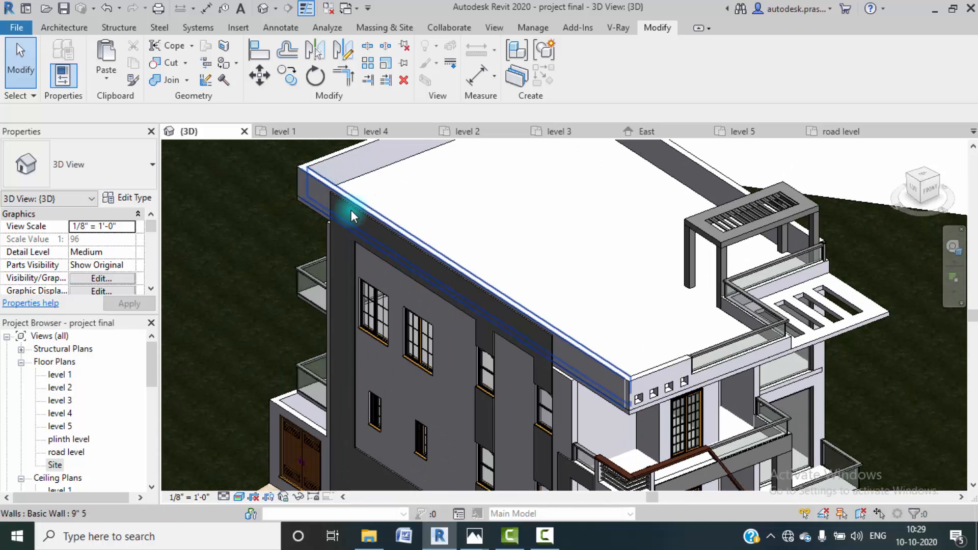
{"action": "left_click", "coordinate": [542, 545]}
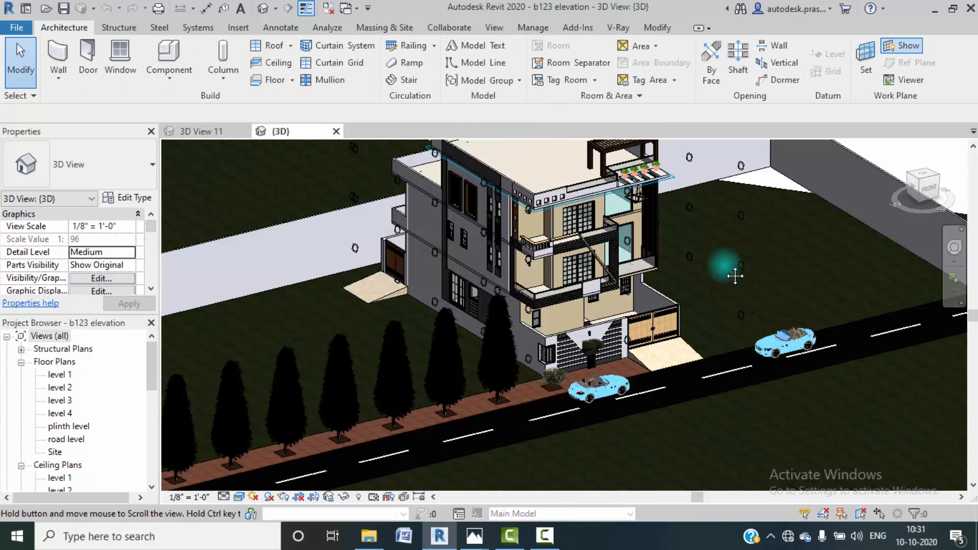
- In the b123 elevation project, place a perspective camera on the level 2 floor plan, from the road side diagonally across the house
{"action": "scroll", "coordinate": [711, 306], "scroll_direction": "down", "scroll_amount": 3}
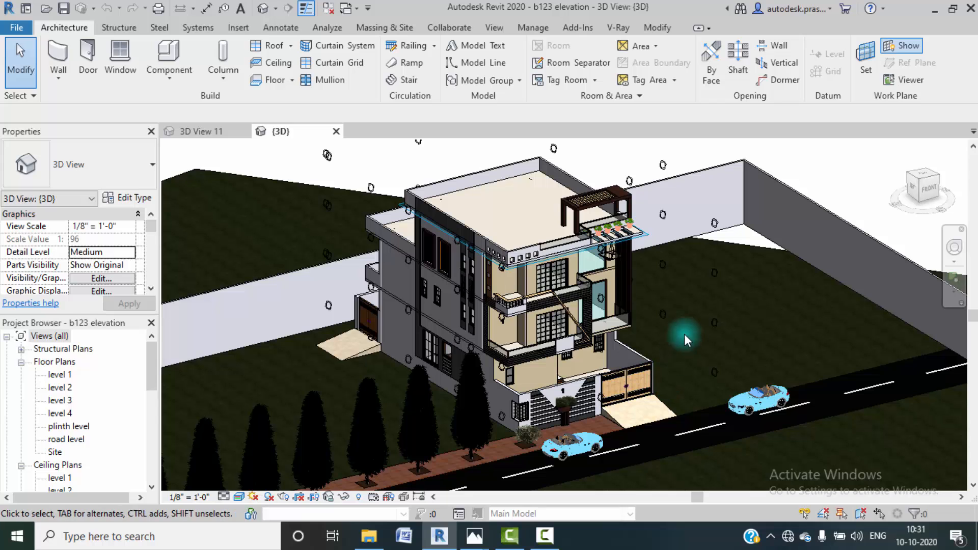
{"action": "scroll", "coordinate": [509, 377], "scroll_direction": "up", "scroll_amount": 2}
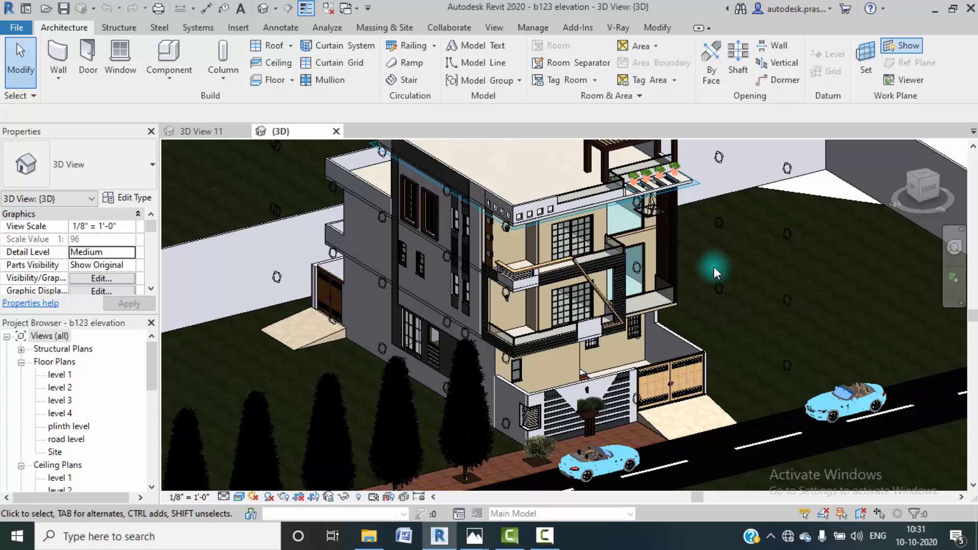
{"action": "scroll", "coordinate": [711, 270], "scroll_direction": "down", "scroll_amount": 3}
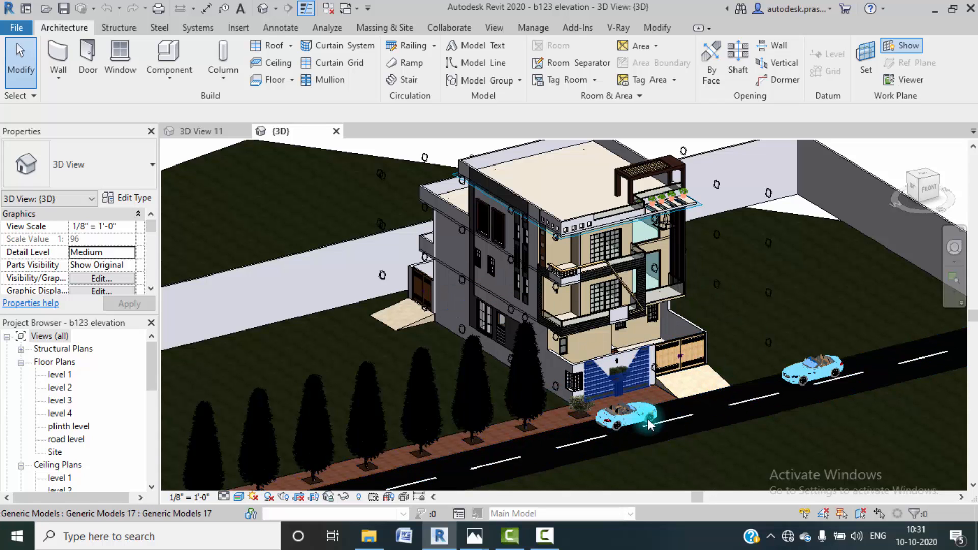
{"action": "double_click", "coordinate": [59, 387]}
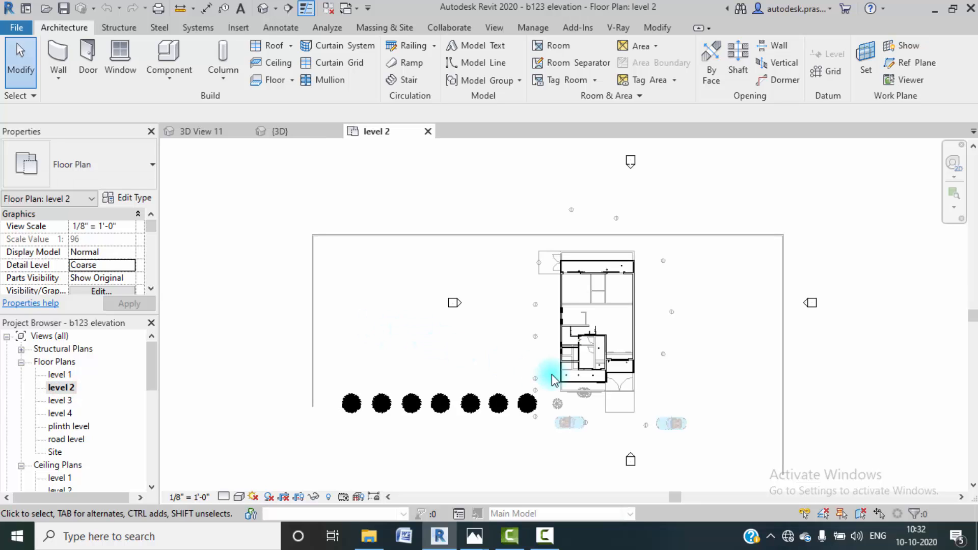
{"action": "left_click", "coordinate": [276, 8]}
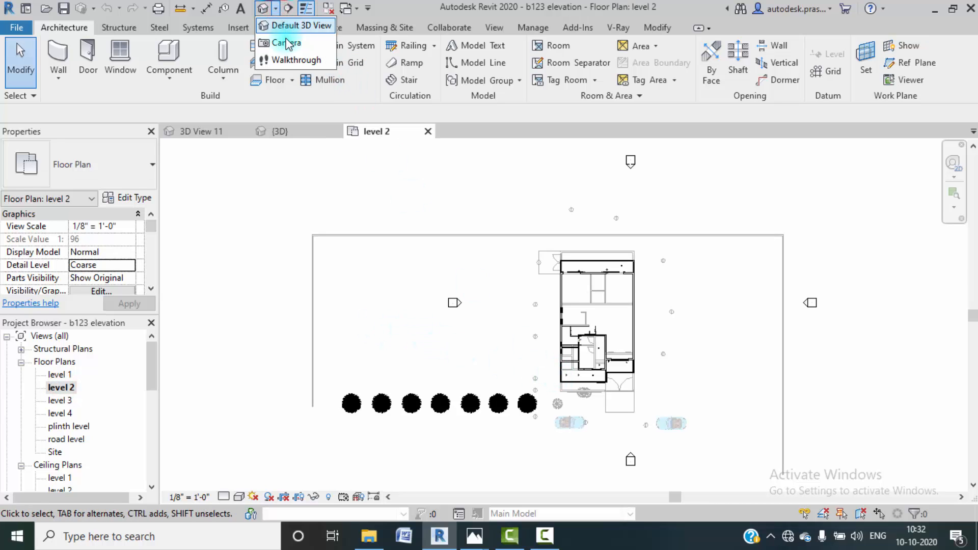
{"action": "left_click", "coordinate": [296, 24]}
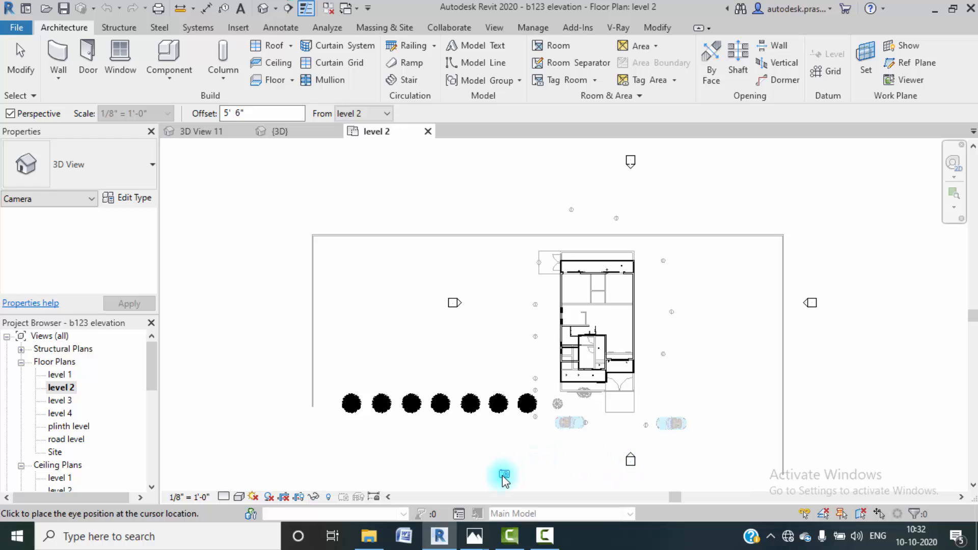
{"action": "left_click", "coordinate": [517, 480]}
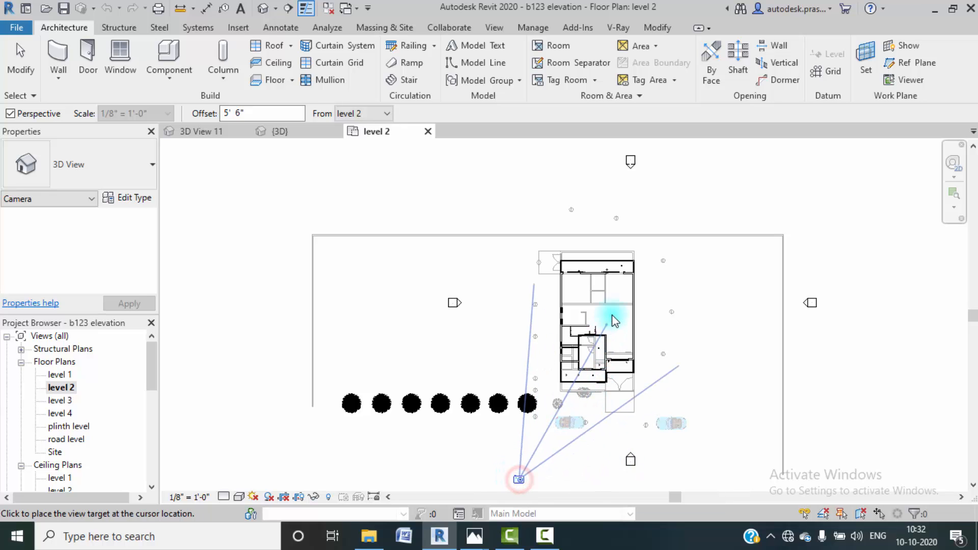
{"action": "left_click", "coordinate": [661, 254]}
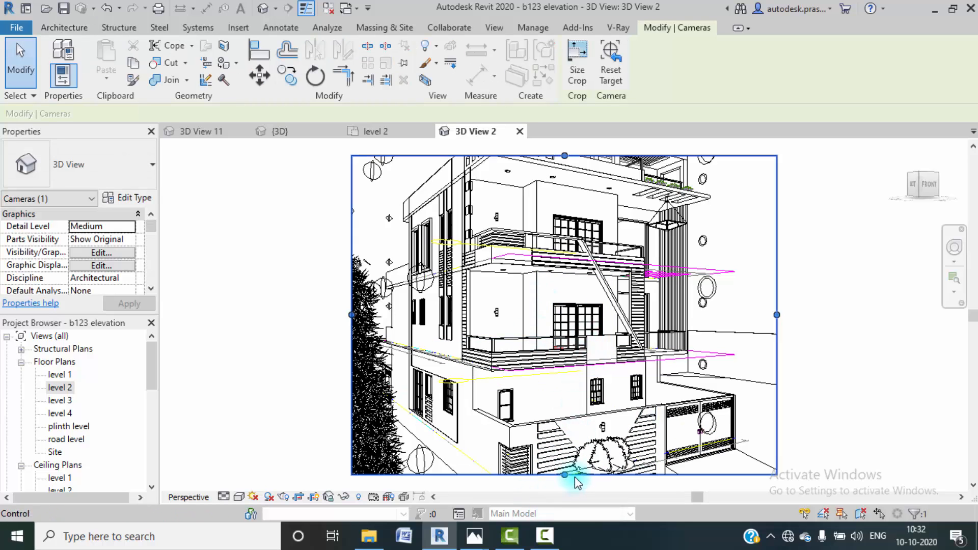
- Enlarge the camera view's crop region on all four sides to frame the whole house with its roof and front gate
{"action": "left_click_drag", "start_coordinate": [565, 475], "coordinate": [560, 516]}
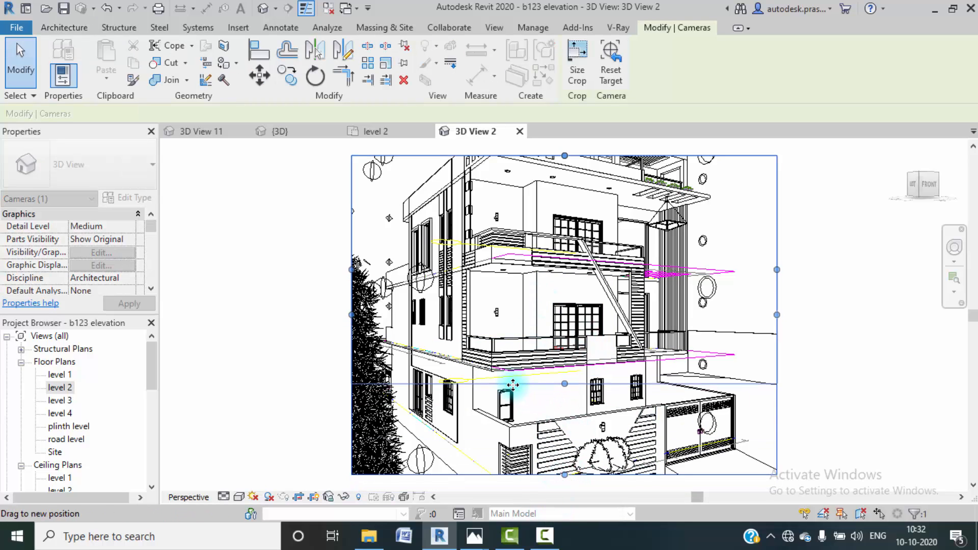
{"action": "scroll", "coordinate": [513, 389], "scroll_direction": "down", "scroll_amount": 3}
{"action": "left_click_drag", "start_coordinate": [524, 437], "coordinate": [535, 467]}
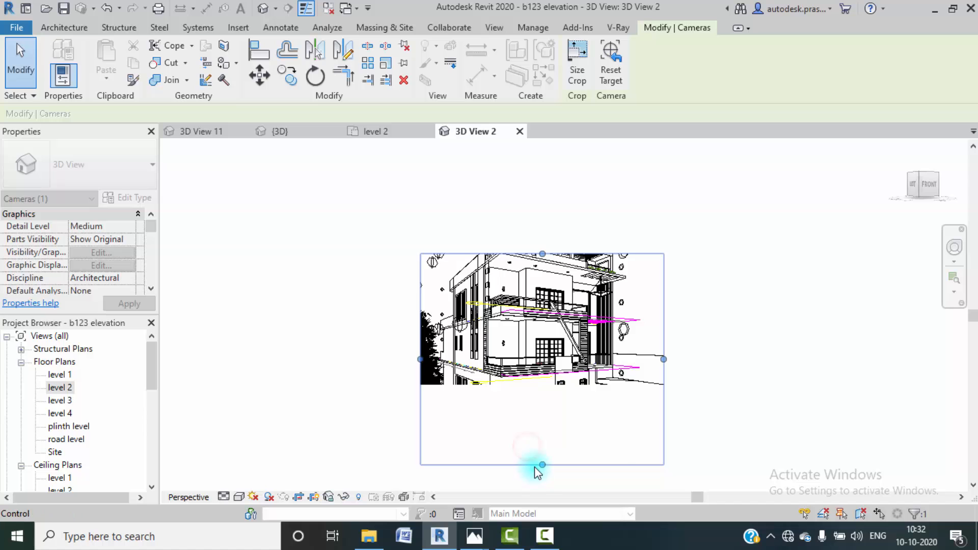
{"action": "left_click_drag", "start_coordinate": [423, 359], "coordinate": [404, 360]}
{"action": "left_click_drag", "start_coordinate": [534, 253], "coordinate": [534, 196]}
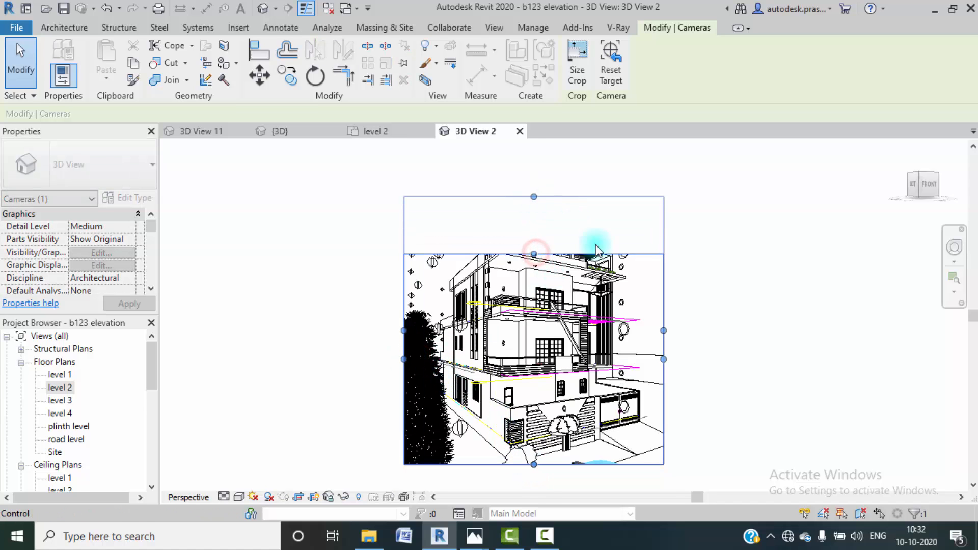
{"action": "left_click_drag", "start_coordinate": [664, 332], "coordinate": [682, 331]}
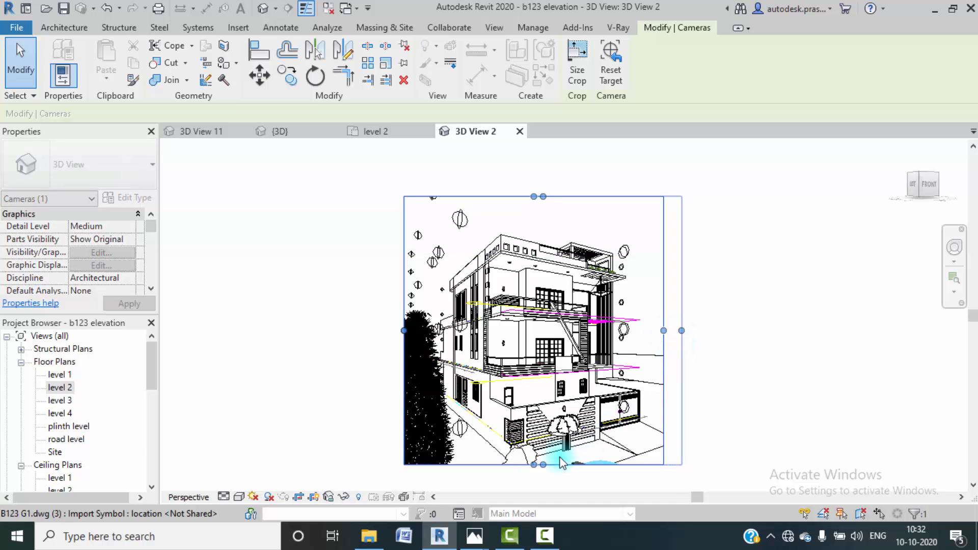
- Extend the camera view's crop region downward to include the car and road, and give the view the Realistic visual style
{"action": "scroll", "coordinate": [550, 410], "scroll_direction": "down", "scroll_amount": 1}
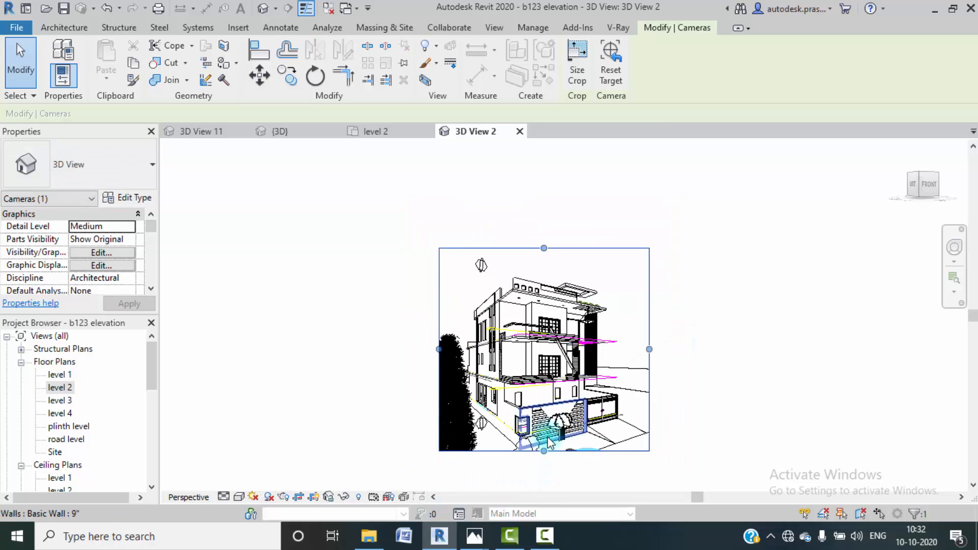
{"action": "left_click_drag", "start_coordinate": [544, 451], "coordinate": [543, 479]}
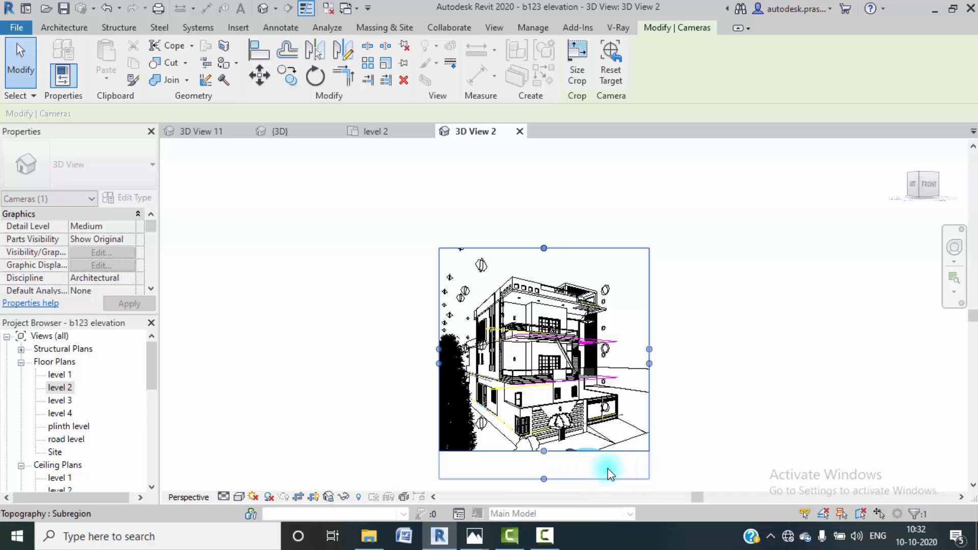
{"action": "left_click", "coordinate": [701, 474]}
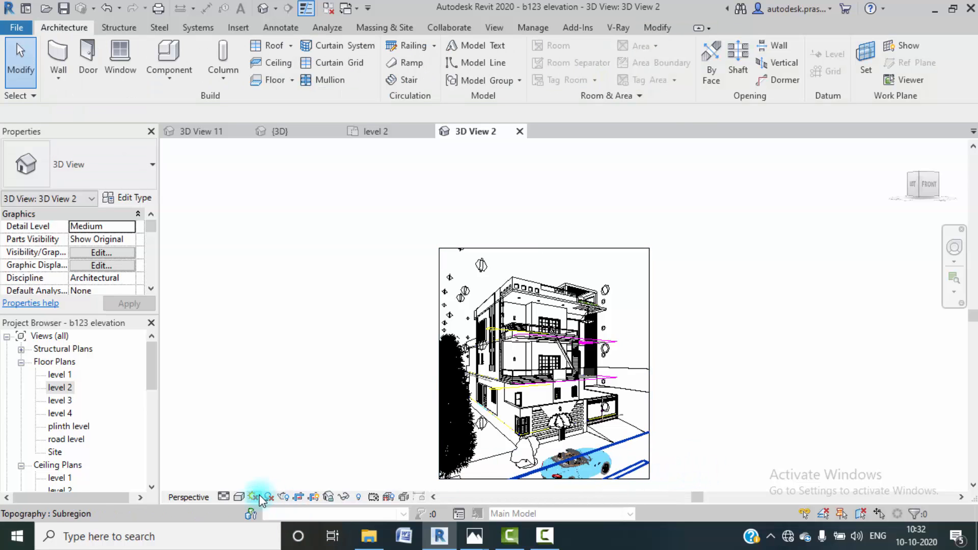
{"action": "left_click", "coordinate": [239, 497]}
{"action": "left_click", "coordinate": [265, 467]}
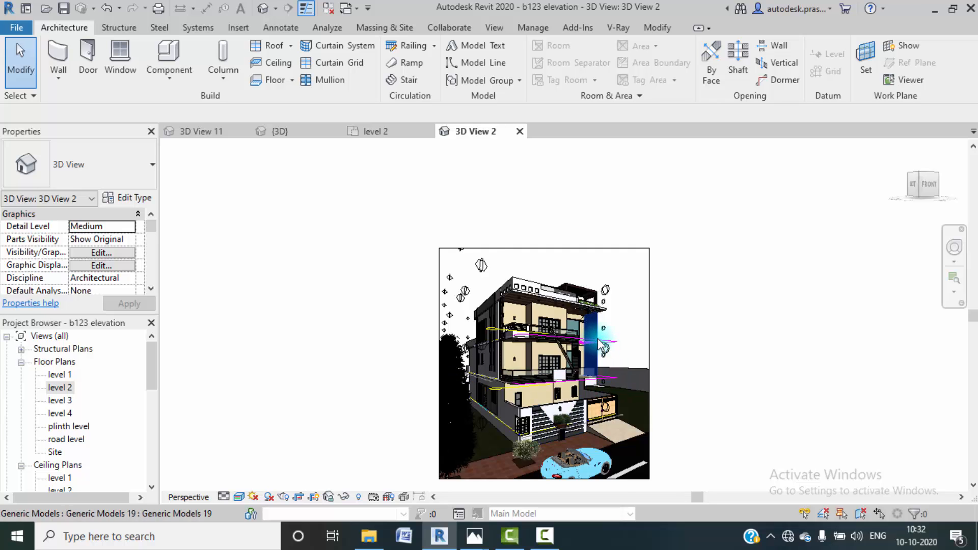
- Hide the imported drawings B123 G1.dwg, B123 G1.dwg (2) and B123 G1.dwg (3) in the camera view's visibility overrides
{"action": "scroll", "coordinate": [604, 343], "scroll_direction": "up", "scroll_amount": 2}
{"action": "key", "text": "v"}
{"action": "key", "text": "g"}
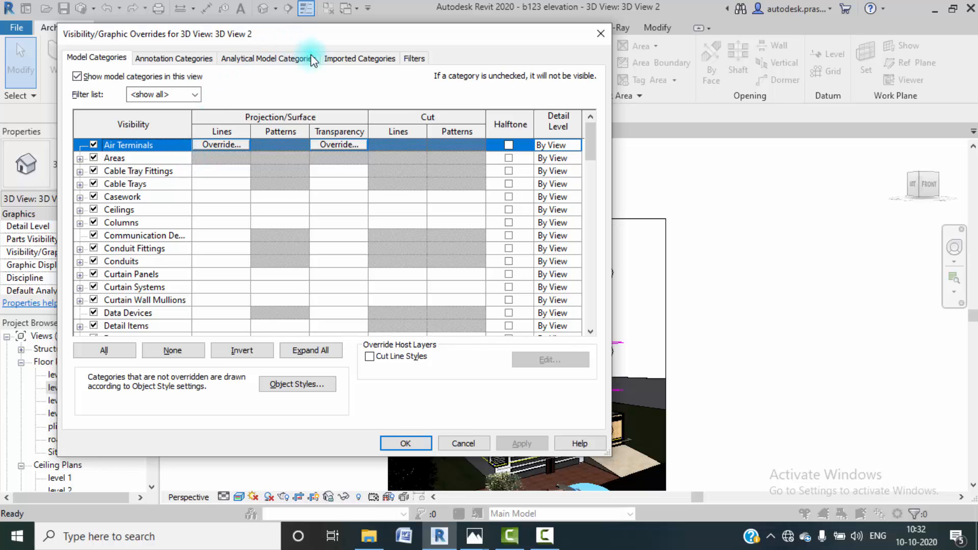
{"action": "left_click", "coordinate": [347, 58]}
{"action": "left_click", "coordinate": [94, 122]}
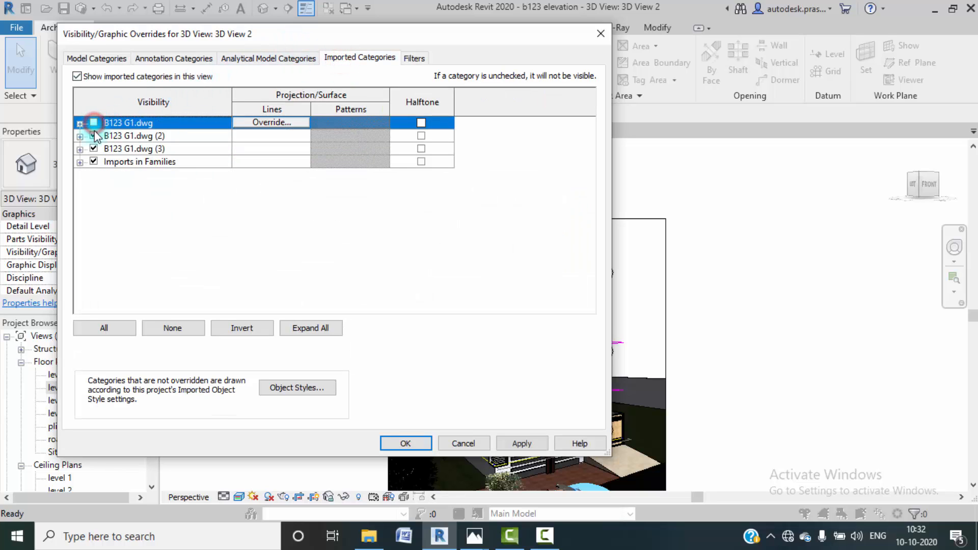
{"action": "left_click", "coordinate": [94, 135]}
{"action": "left_click", "coordinate": [94, 148]}
{"action": "left_click", "coordinate": [517, 442]}
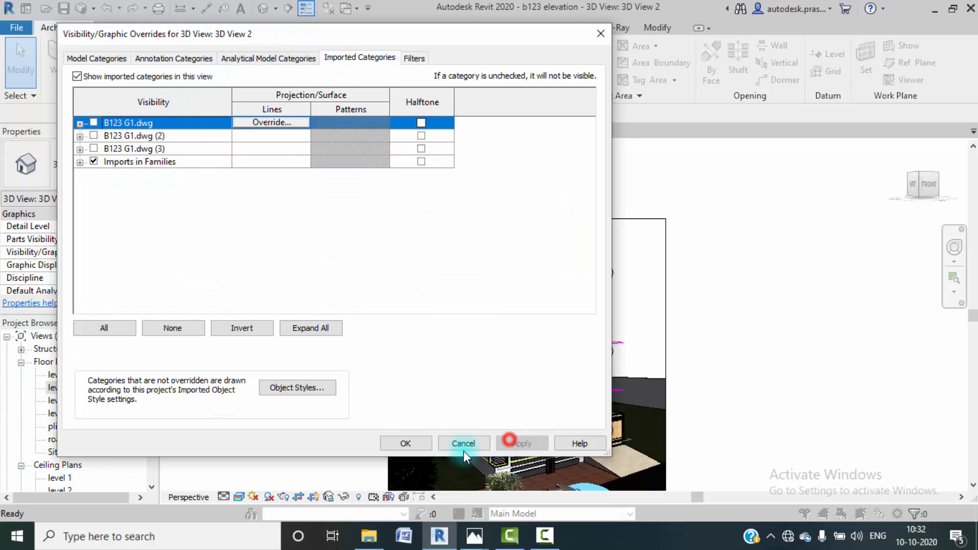
{"action": "left_click", "coordinate": [393, 440]}
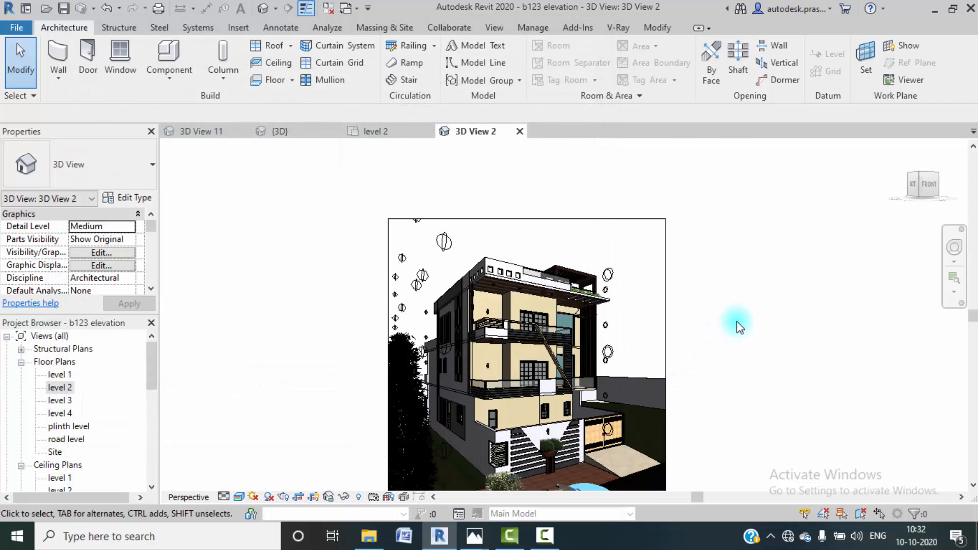
- Render the camera view at Best quality with the Exterior: Artificial only lighting scheme
{"action": "middle_click_drag", "start_coordinate": [236, 306], "coordinate": [238, 252]}
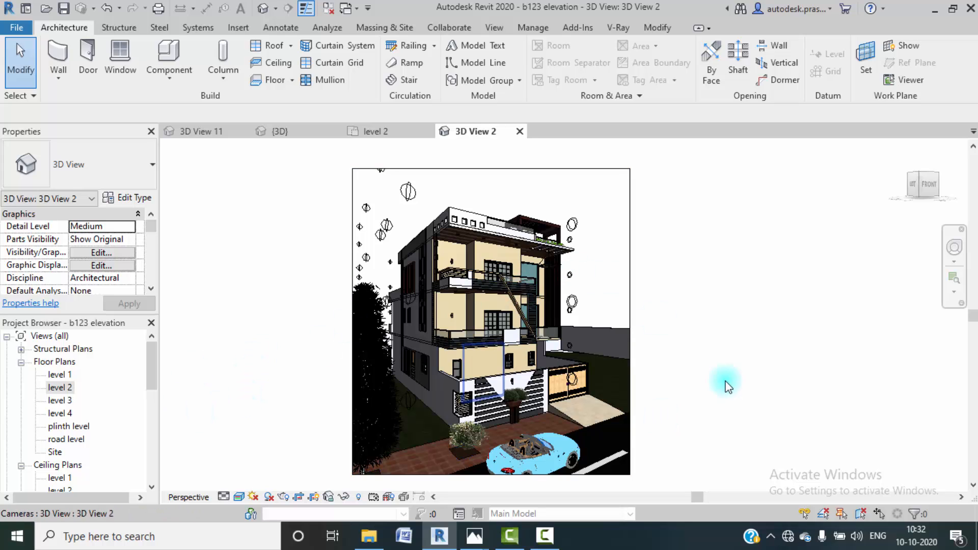
{"action": "key", "text": "r"}
{"action": "key", "text": "r"}
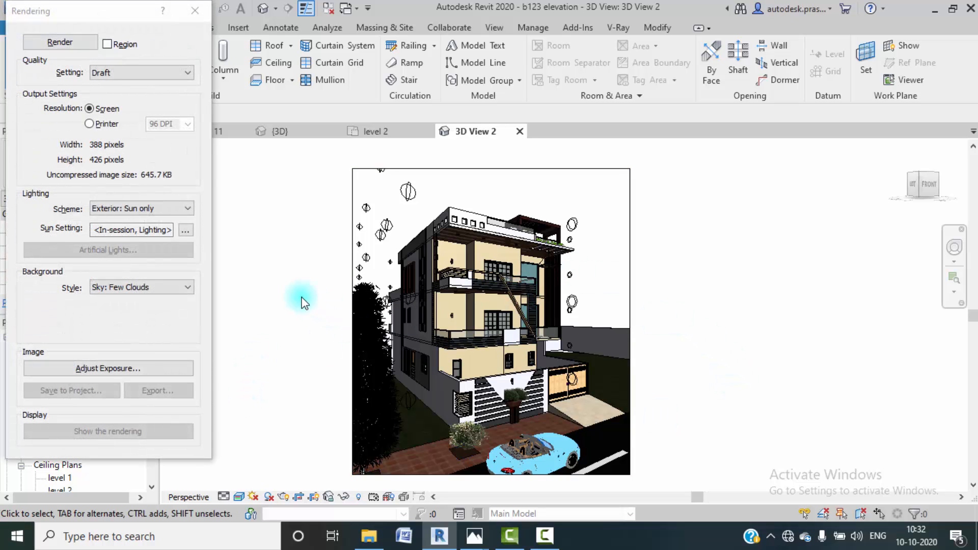
{"action": "left_click", "coordinate": [186, 72]}
{"action": "left_click", "coordinate": [106, 114]}
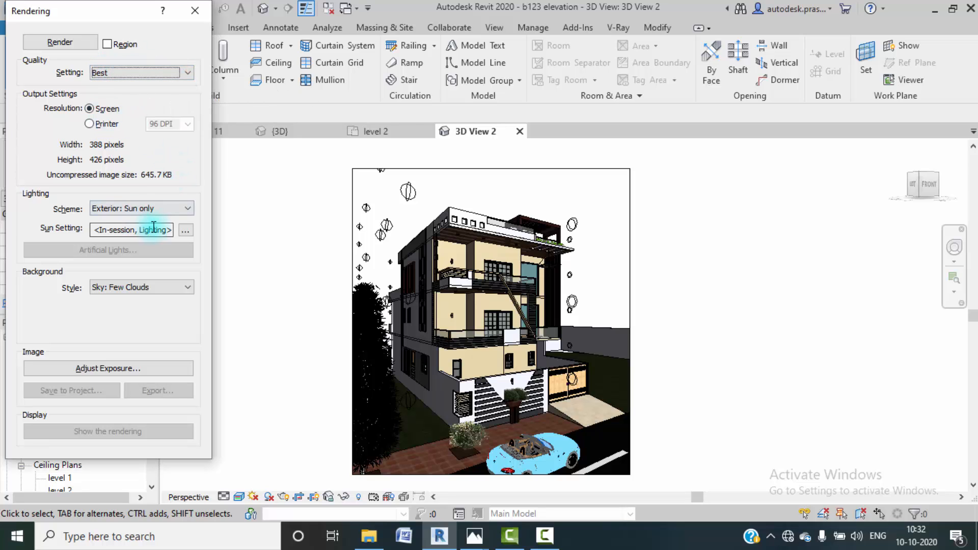
{"action": "left_click", "coordinate": [186, 209]}
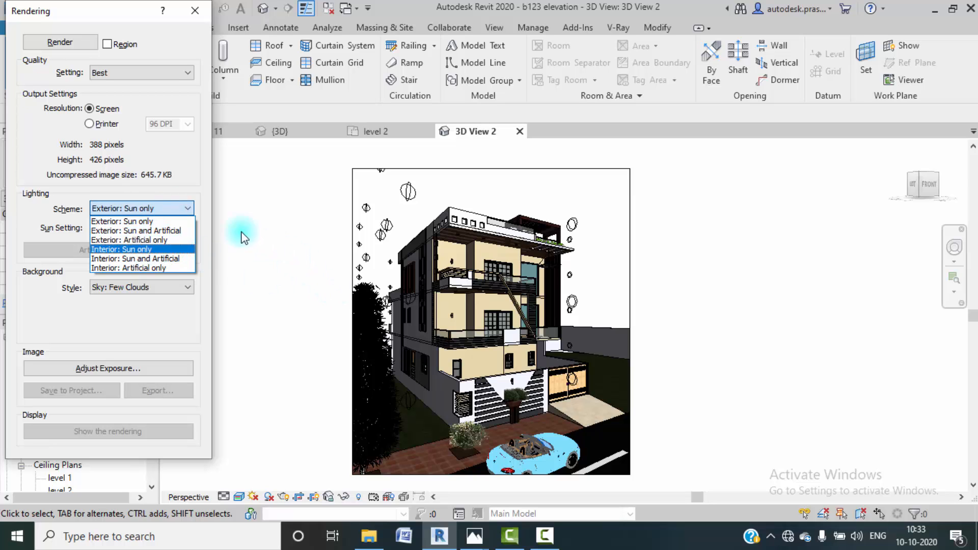
{"action": "left_click", "coordinate": [149, 241]}
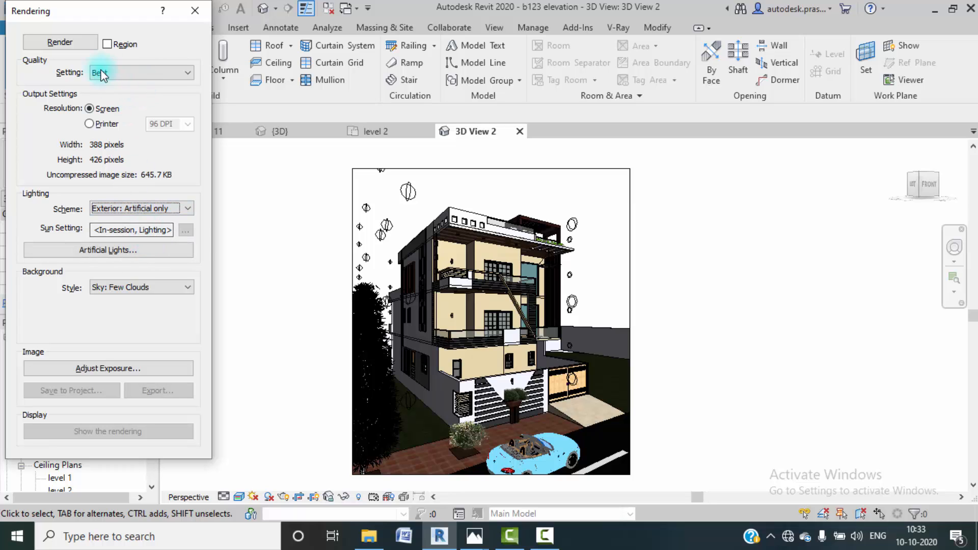
{"action": "left_click", "coordinate": [60, 43]}
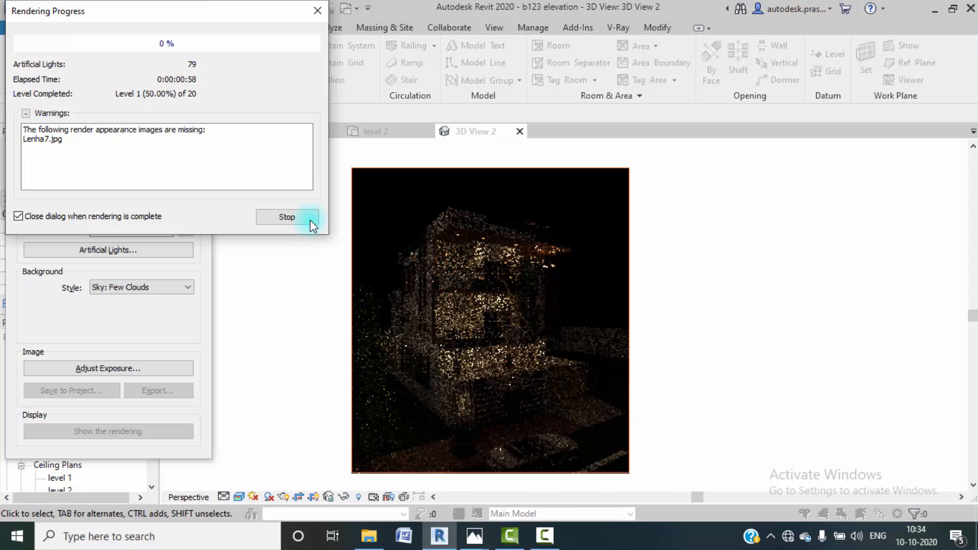
{"action": "left_click", "coordinate": [545, 536]}
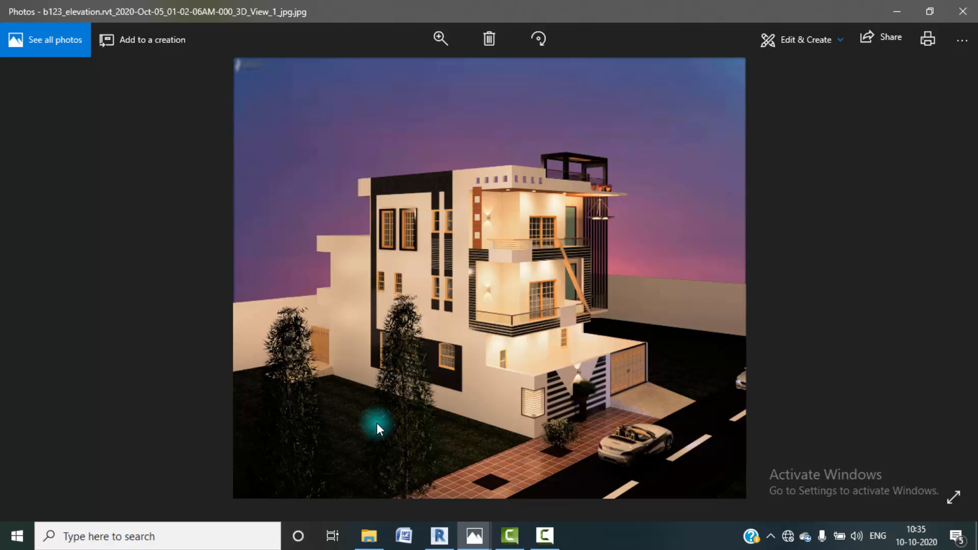
{"action": "left_click", "coordinate": [545, 536]}
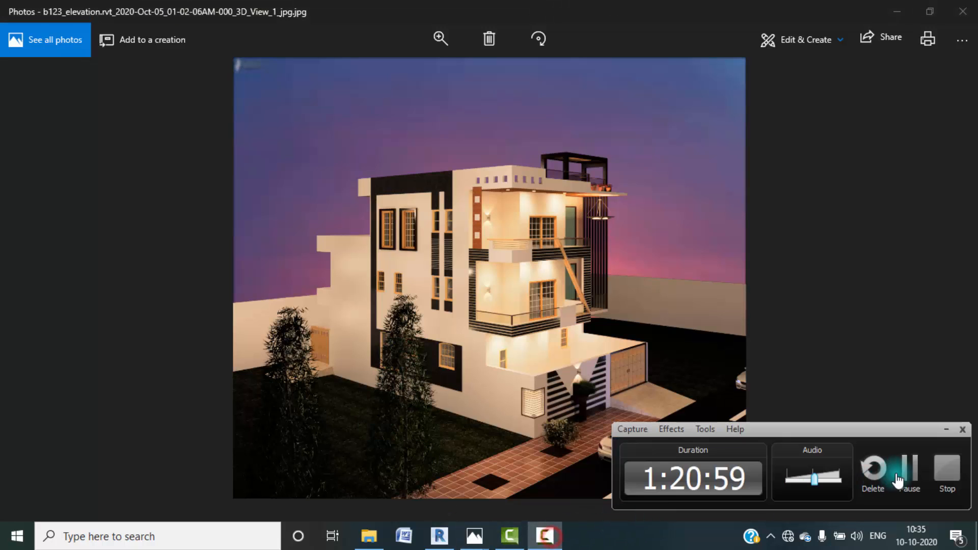
{"action": "left_click", "coordinate": [947, 468]}
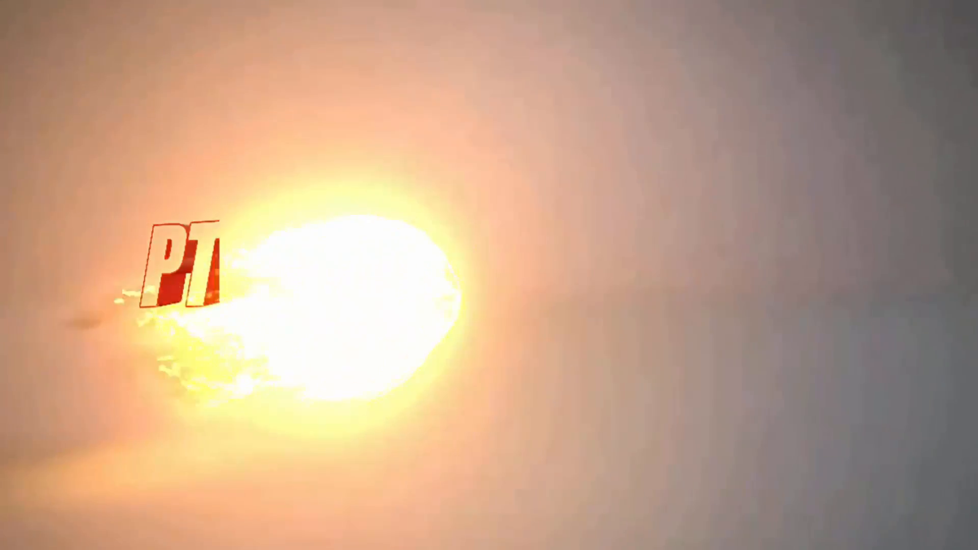